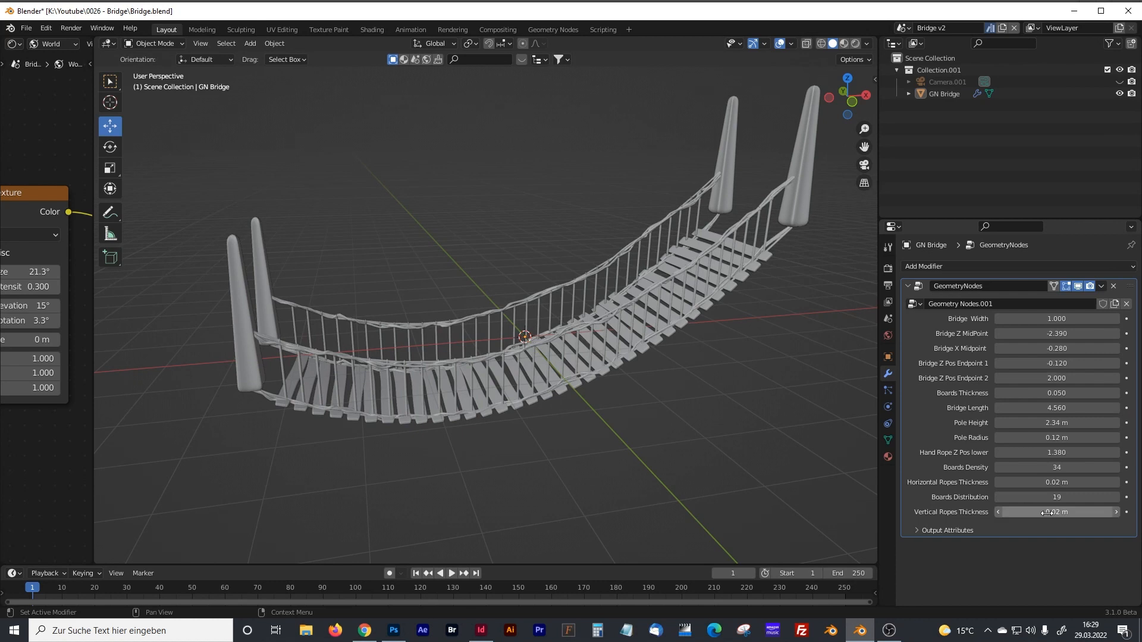
# - Switch to the Geometry Nodes workspace and inspect the finished bridge's board nodes
pyautogui.moveTo(506, 268); pyautogui.dragTo(526, 258, button='middle')
pyautogui.click(553, 29)
pyautogui.scroll(-4, 531, 310)
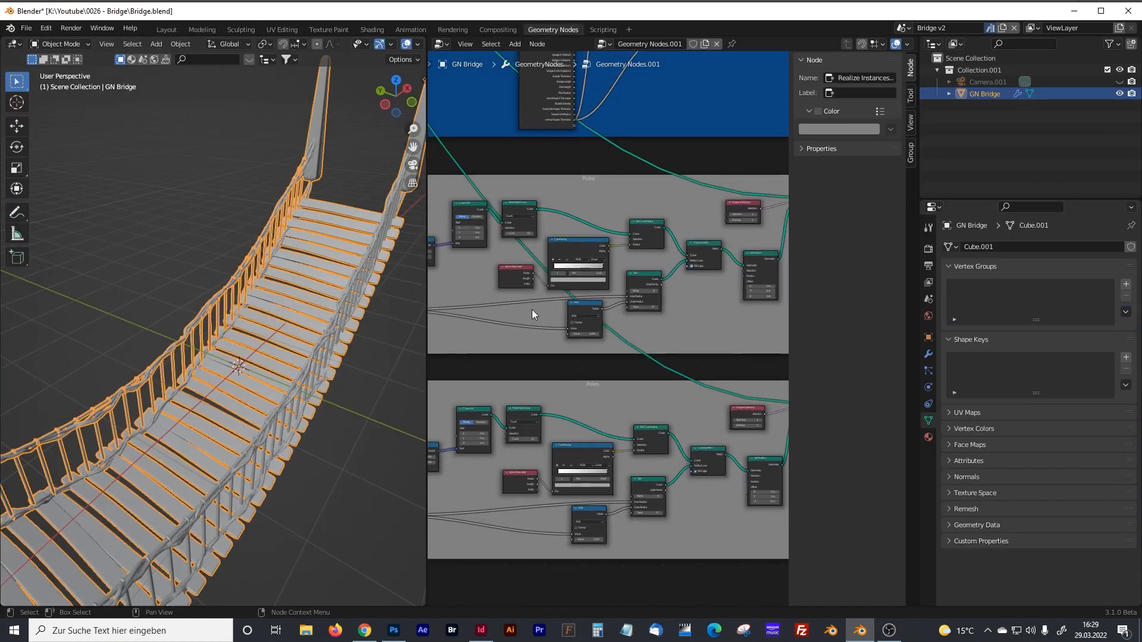
pyautogui.scroll(3, 595, 404)
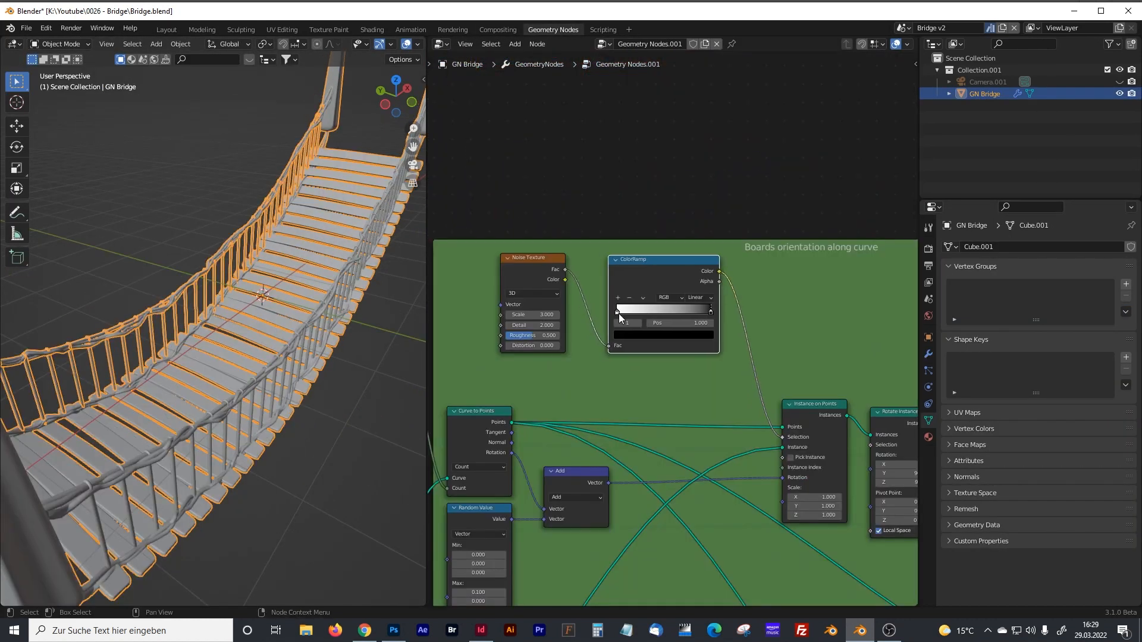
# - Try moving the board ColorRamp's black stop to about 0.577, then return it to the ramp's end
pyautogui.moveTo(630, 311)
pyautogui.mouseDown()
pyautogui.moveTo(702, 311)
pyautogui.moveTo(612, 311)
pyautogui.mouseUp()
pyautogui.moveTo(711, 312); pyautogui.dragTo(667, 312)
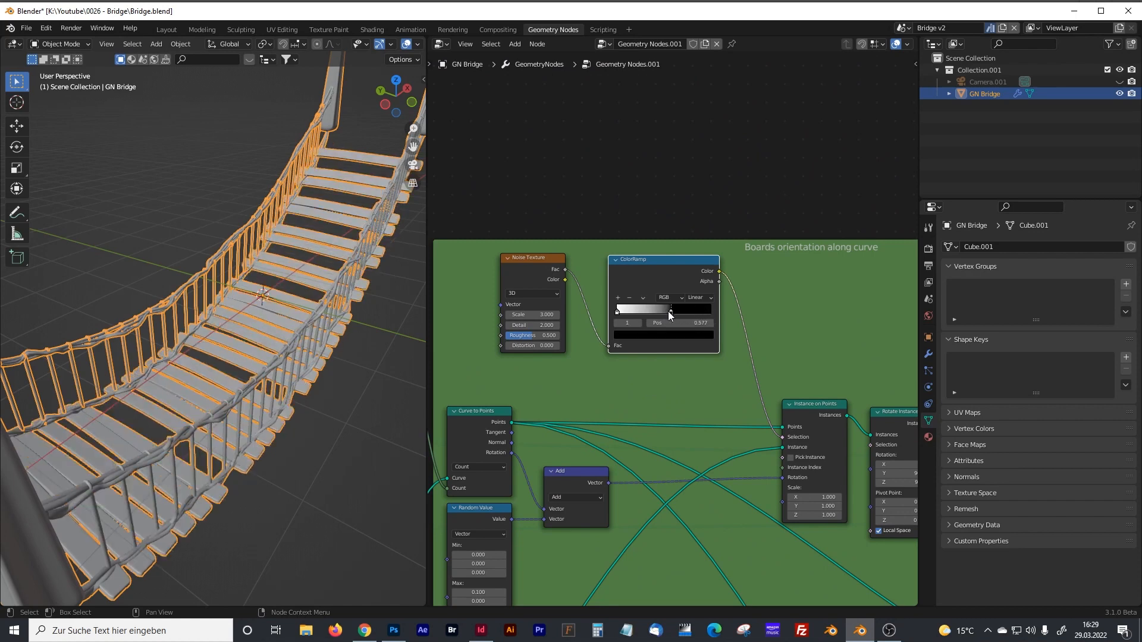
pyautogui.hotkey('alt', 'a')
pyautogui.moveTo(309, 356); pyautogui.dragTo(349, 359, button='middle')
pyautogui.moveTo(667, 311); pyautogui.dragTo(714, 312)
pyautogui.moveTo(427, 211); pyautogui.dragTo(735, 211)
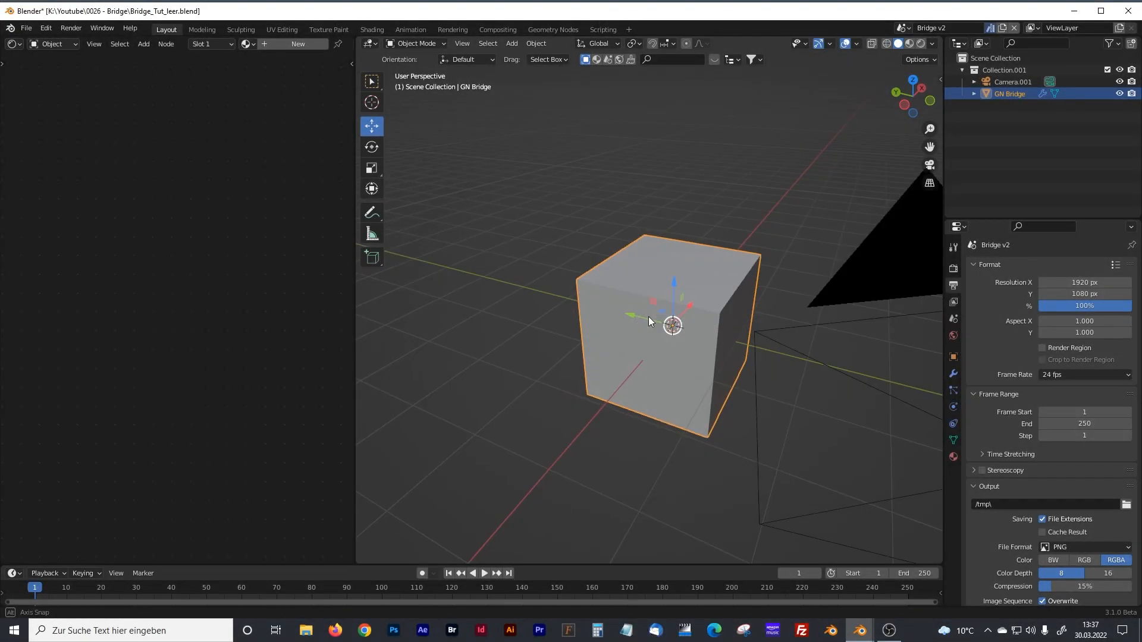
# - Create a new geometry node tree on the GN Bridge cube, cut the Group Input to Group Output link, and move Group Input aside
pyautogui.moveTo(648, 317); pyautogui.dragTo(633, 261, button='middle')
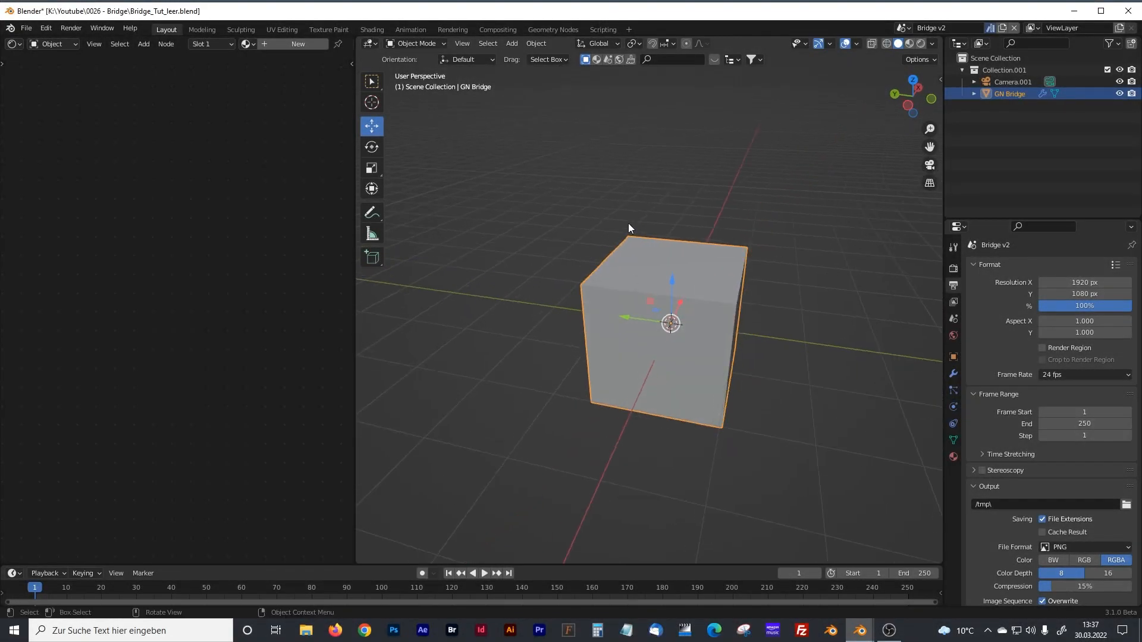
pyautogui.click(555, 29)
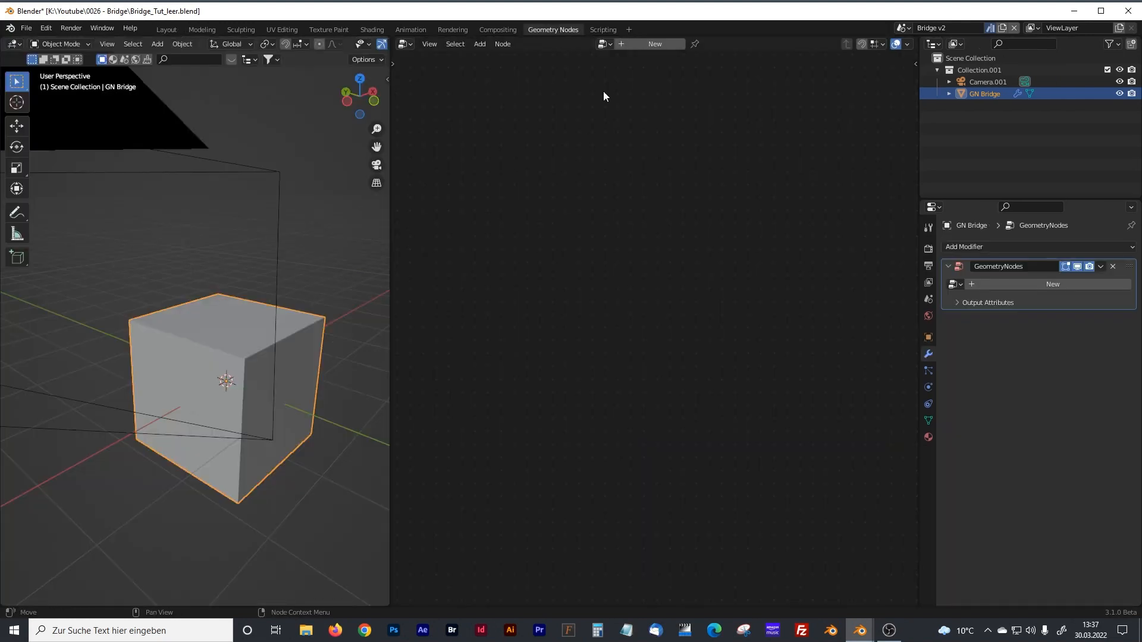
pyautogui.click(650, 43)
pyautogui.press('Home')
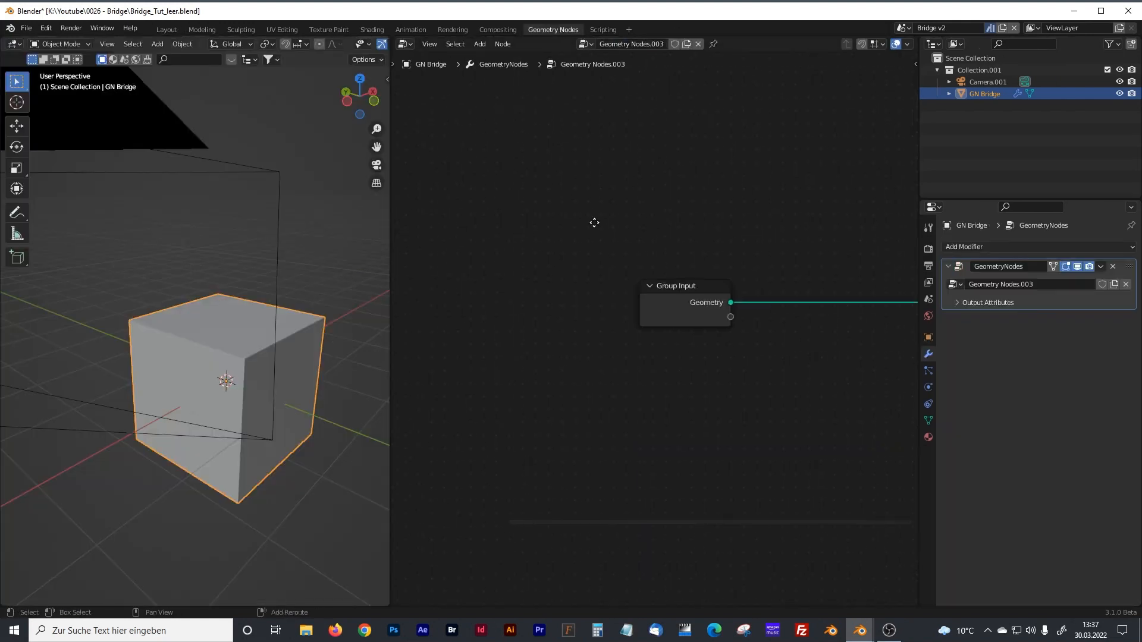
pyautogui.keyDown('ctrl'); pyautogui.moveTo(717, 265); pyautogui.dragTo(737, 346, button='right'); pyautogui.keyUp('ctrl')
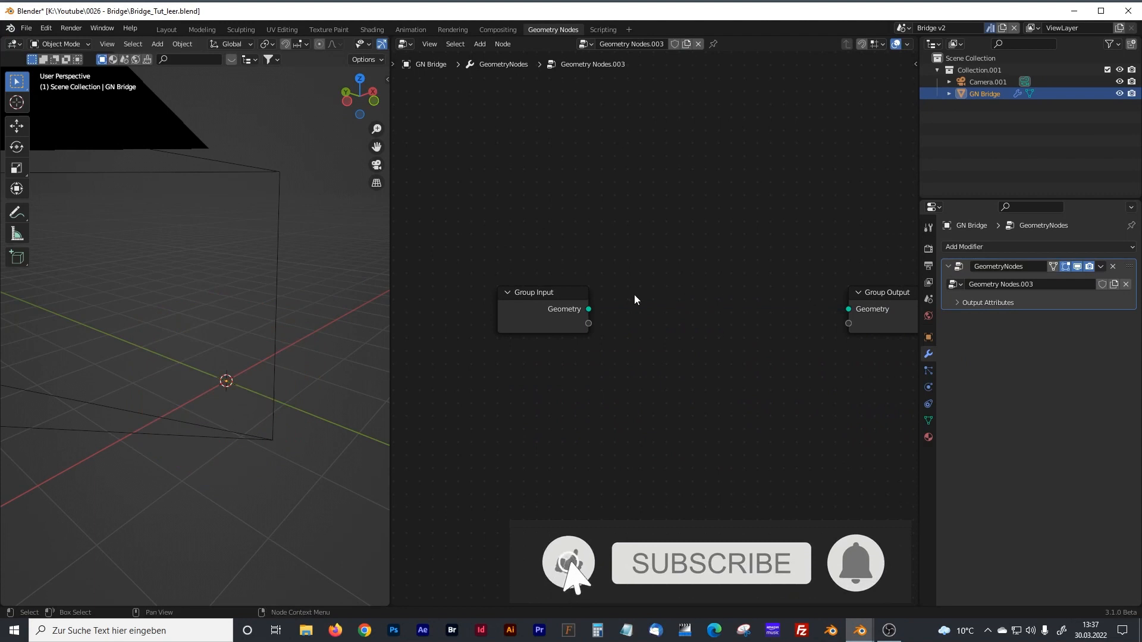
pyautogui.moveTo(559, 294); pyautogui.dragTo(383, 309)
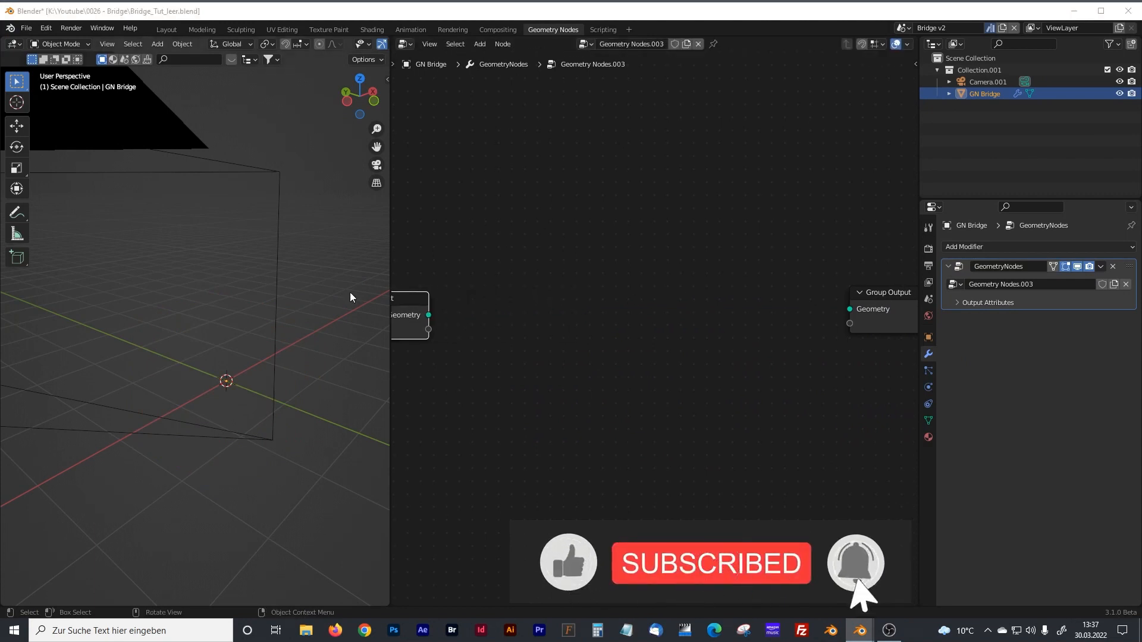
# - Add a Quadratic Bezier node and connect its Curve output to the Group Output's Geometry
pyautogui.hotkey('shift', 'a')
pyautogui.click(601, 364)
pyautogui.write('qu')
pyautogui.click(634, 397)
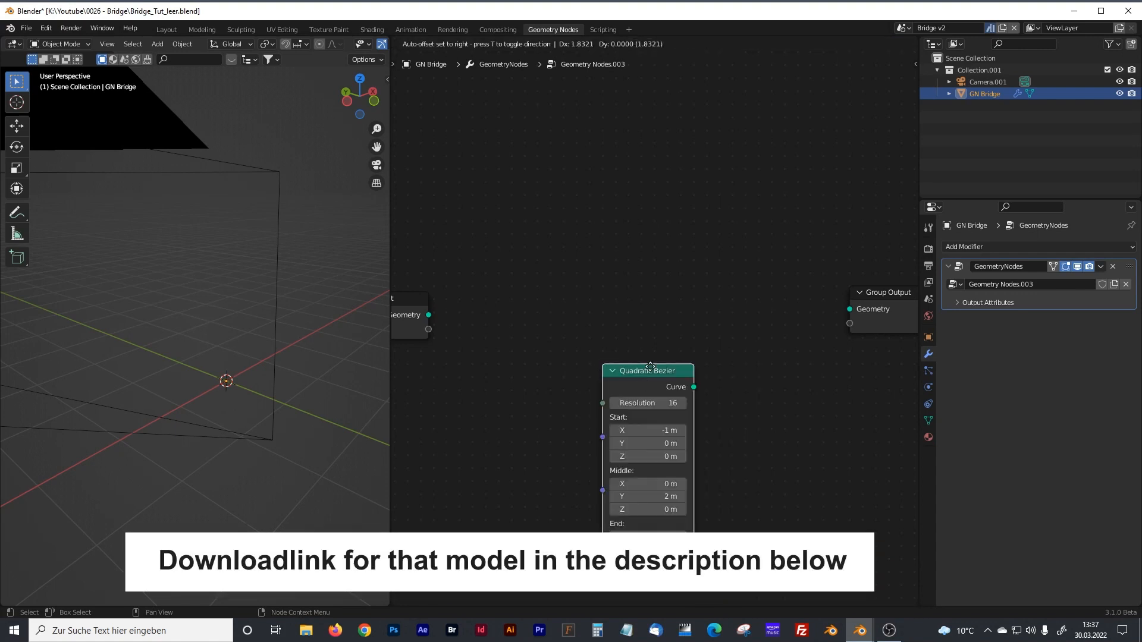
pyautogui.click(783, 291)
pyautogui.moveTo(784, 291); pyautogui.dragTo(721, 294, button='middle')
pyautogui.moveTo(680, 271); pyautogui.dragTo(786, 312)
pyautogui.moveTo(271, 340); pyautogui.dragTo(210, 337, button='middle')
pyautogui.moveTo(564, 339); pyautogui.dragTo(599, 330, button='middle')
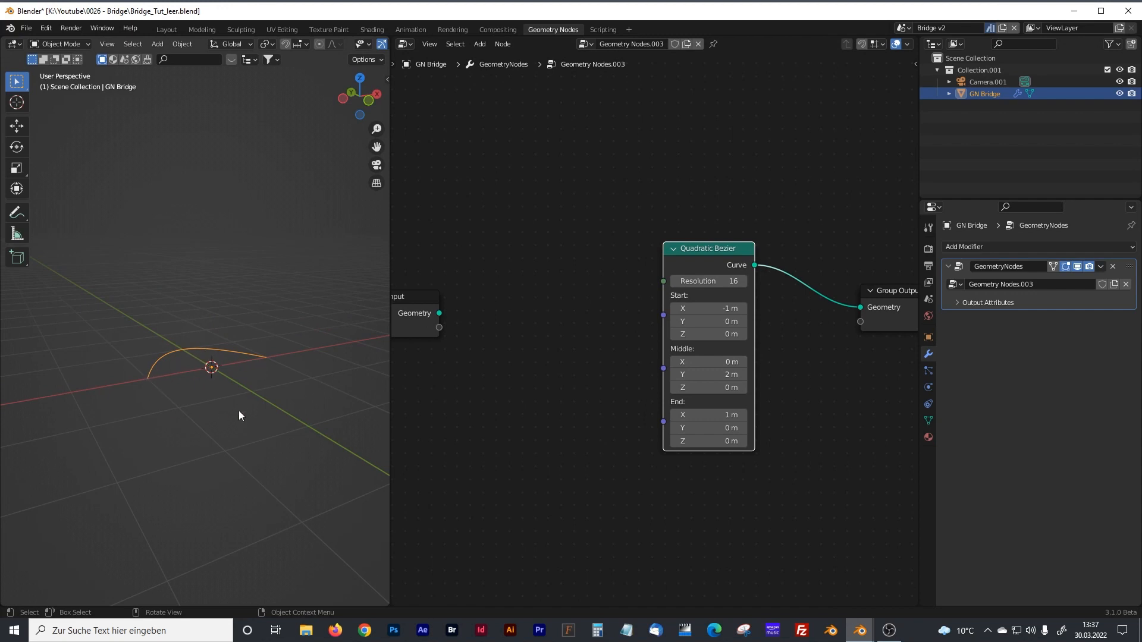
# - Set the Quadratic Bezier's middle point to Y 0 m and Z -1 m
pyautogui.moveTo(724, 374); pyautogui.dragTo(741, 374)
pyautogui.write('0')
pyautogui.press('Return')
pyautogui.click(741, 387)
pyautogui.write('-1')
pyautogui.press('Return')
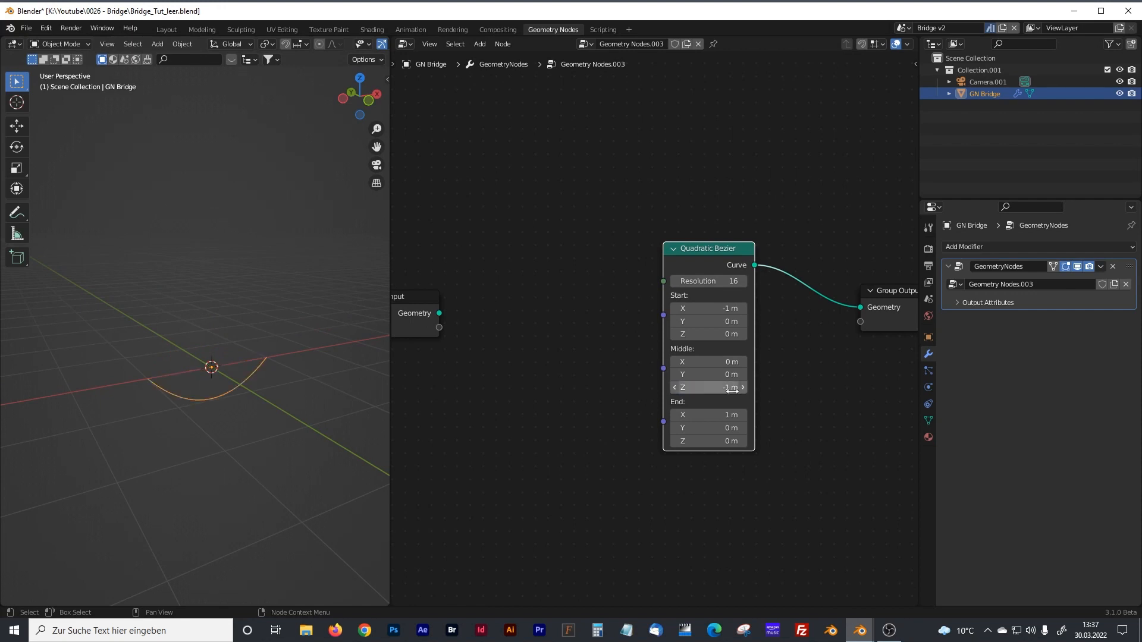
pyautogui.moveTo(284, 398)
pyautogui.mouseDown(button='middle')
pyautogui.moveTo(260, 381)
pyautogui.moveTo(283, 389)
pyautogui.mouseUp(button='middle')
# - Add a Combine XYZ node beside the Quadratic Bezier and connect its Vector to the curve's Start
pyautogui.moveTo(523, 354); pyautogui.dragTo(565, 349, button='middle')
pyautogui.moveTo(449, 292); pyautogui.dragTo(452, 260)
pyautogui.click(526, 283)
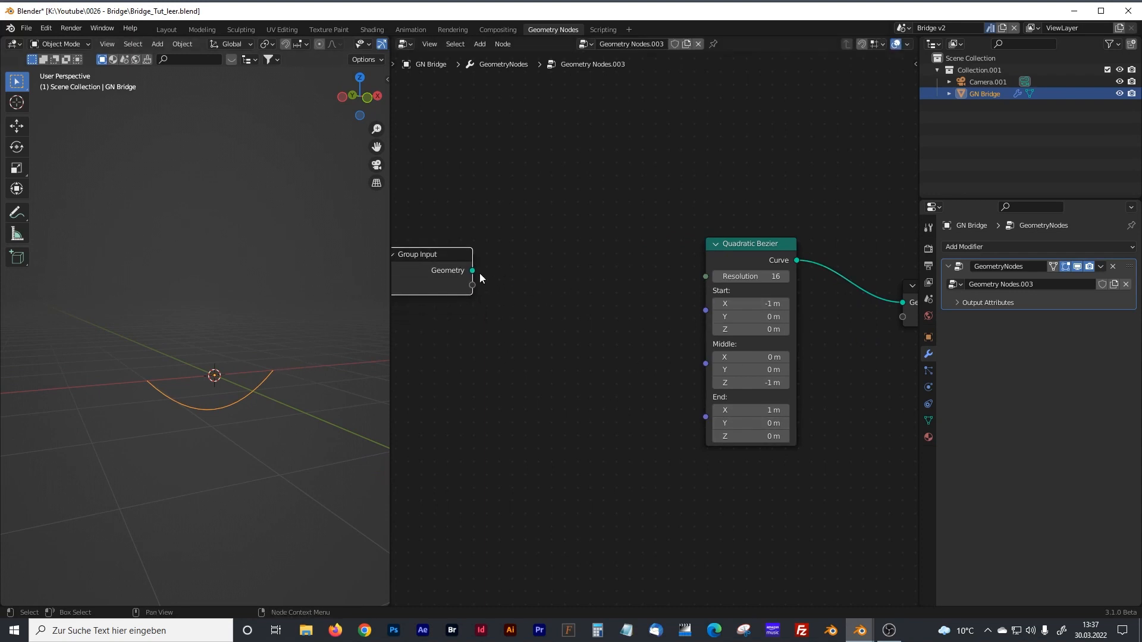
pyautogui.hotkey('shift', 'a')
pyautogui.write('cm')
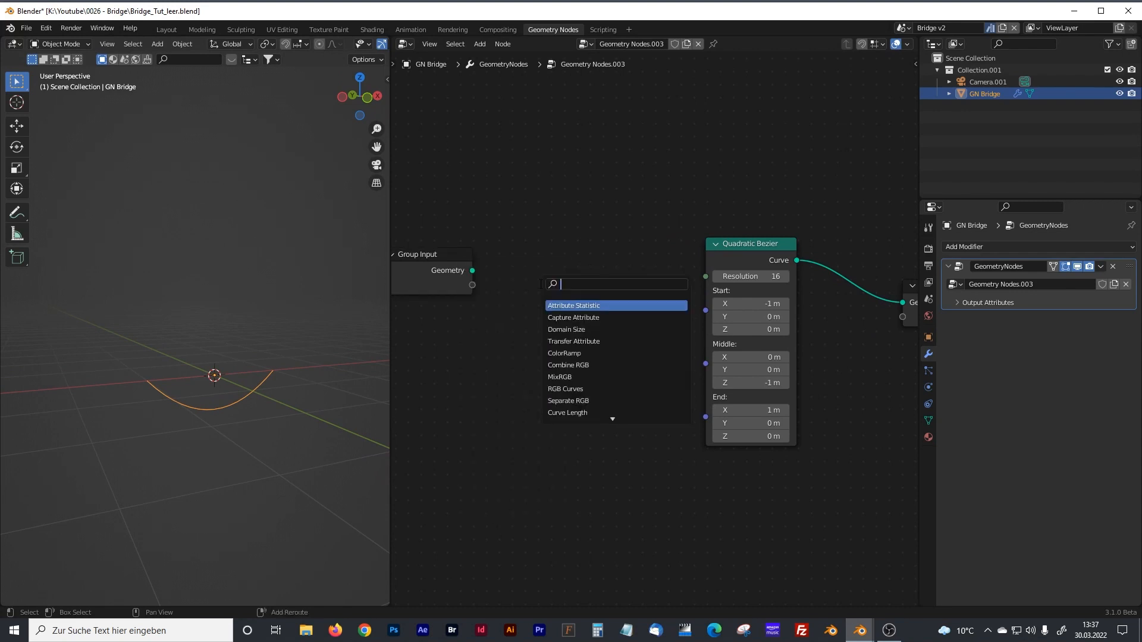
pyautogui.press('BackSpace')
pyautogui.write('omb')
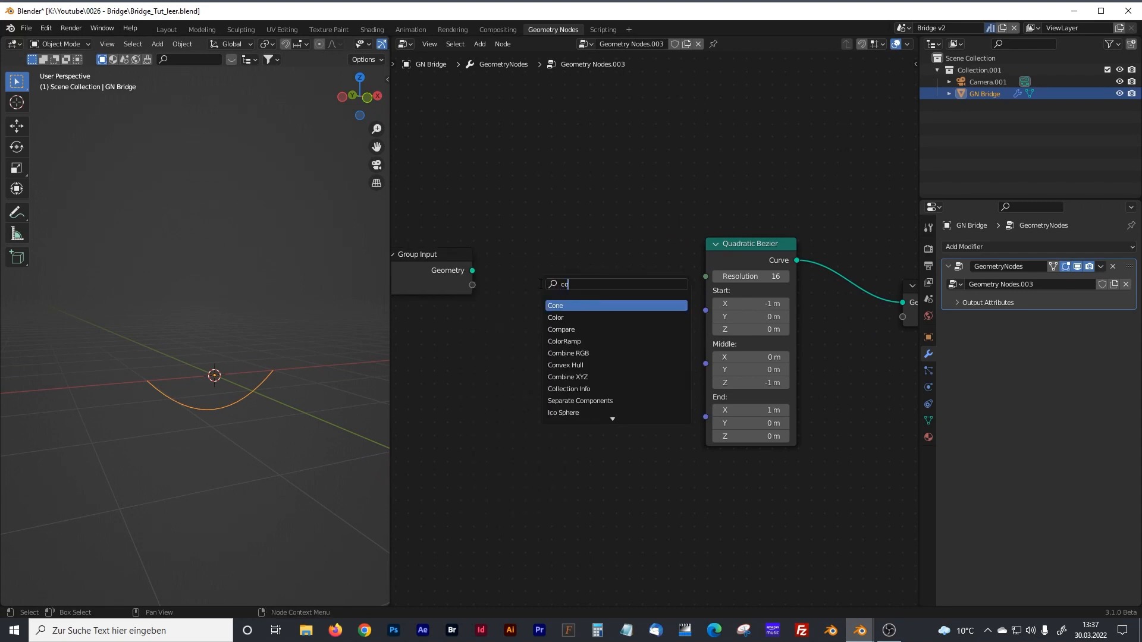
pyautogui.click(570, 317)
pyautogui.click(582, 277)
pyautogui.moveTo(628, 261); pyautogui.dragTo(646, 264)
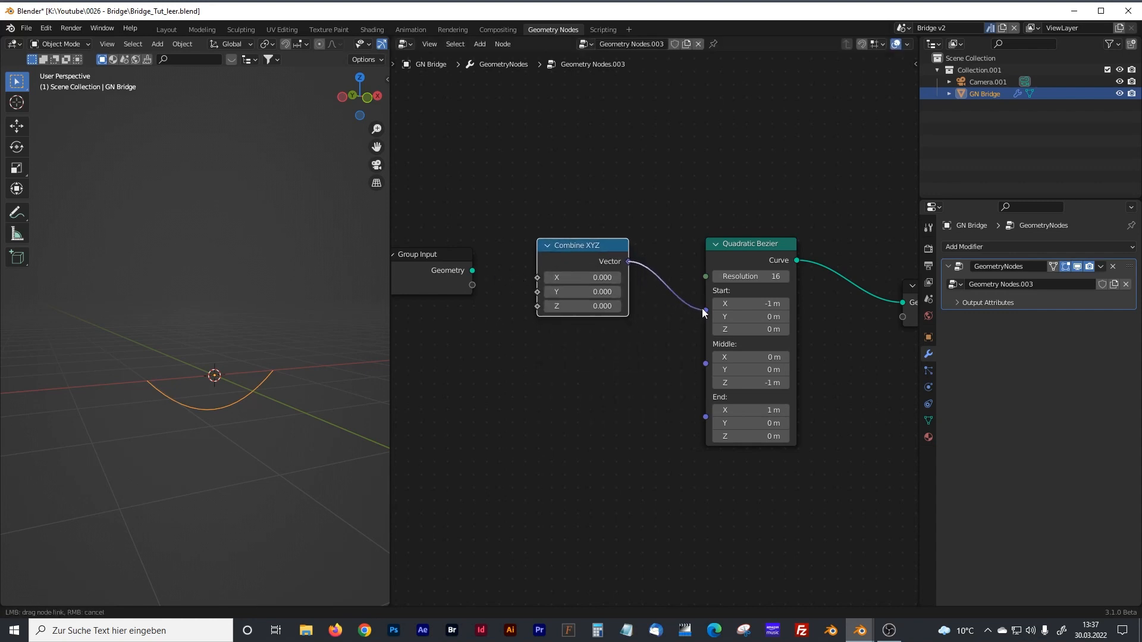
pyautogui.moveTo(701, 308); pyautogui.dragTo(705, 309)
# - Expose the Combine XYZ node's X through the Group Input and set that modifier value to -0.930
pyautogui.moveTo(538, 277); pyautogui.dragTo(473, 285)
pyautogui.moveTo(1066, 295); pyautogui.dragTo(1020, 295)
pyautogui.keyDown('shift'); pyautogui.scroll(1, 560, 354); pyautogui.keyUp('shift')
pyautogui.moveTo(559, 355); pyautogui.dragTo(626, 345, button='middle')
pyautogui.moveTo(521, 271); pyautogui.dragTo(431, 262)
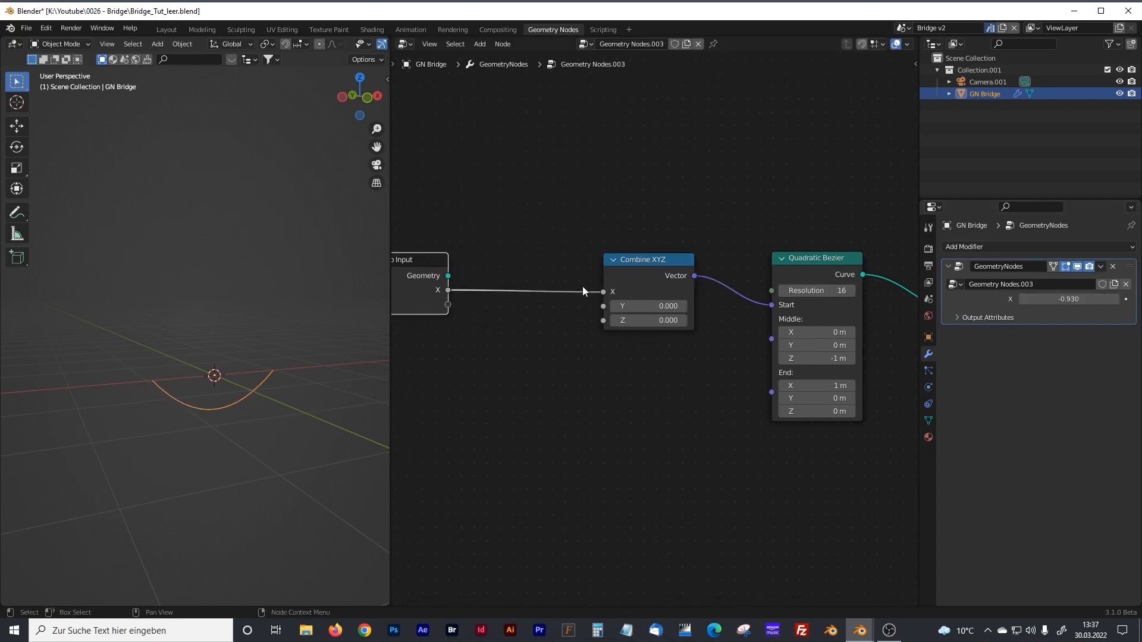
# - Duplicate the Combine XYZ node below the original and connect the Group Input's X to the copy's X
pyautogui.moveTo(631, 259); pyautogui.dragTo(623, 254)
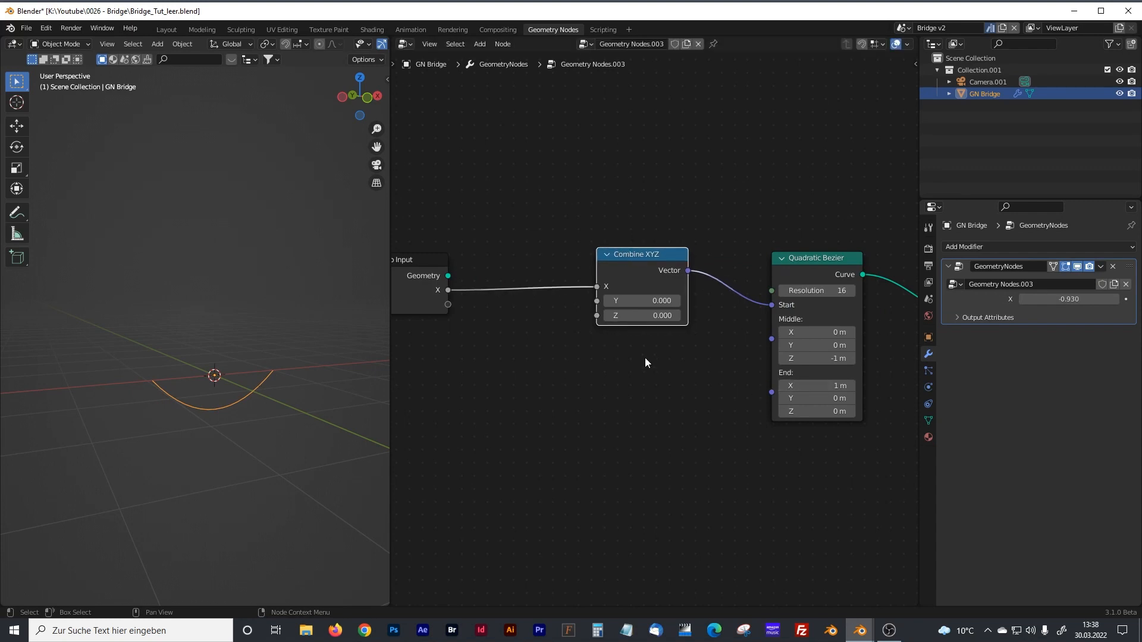
pyautogui.hotkey('shift', 'd')
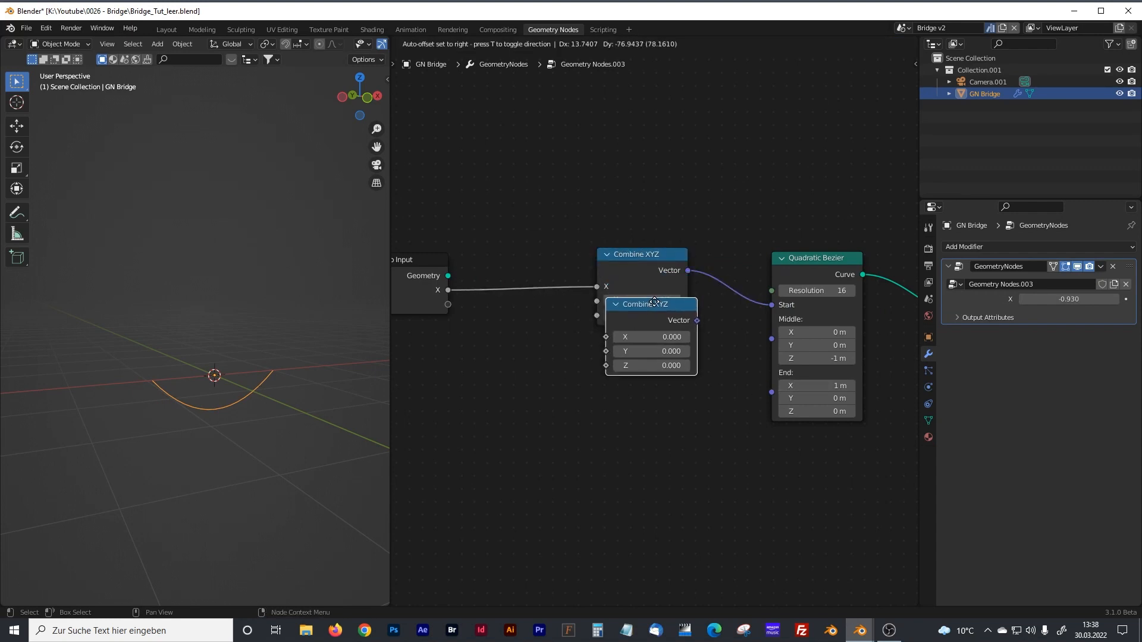
pyautogui.click(643, 386)
pyautogui.moveTo(646, 254); pyautogui.dragTo(642, 216)
pyautogui.click(637, 387)
pyautogui.moveTo(447, 289); pyautogui.dragTo(595, 418)
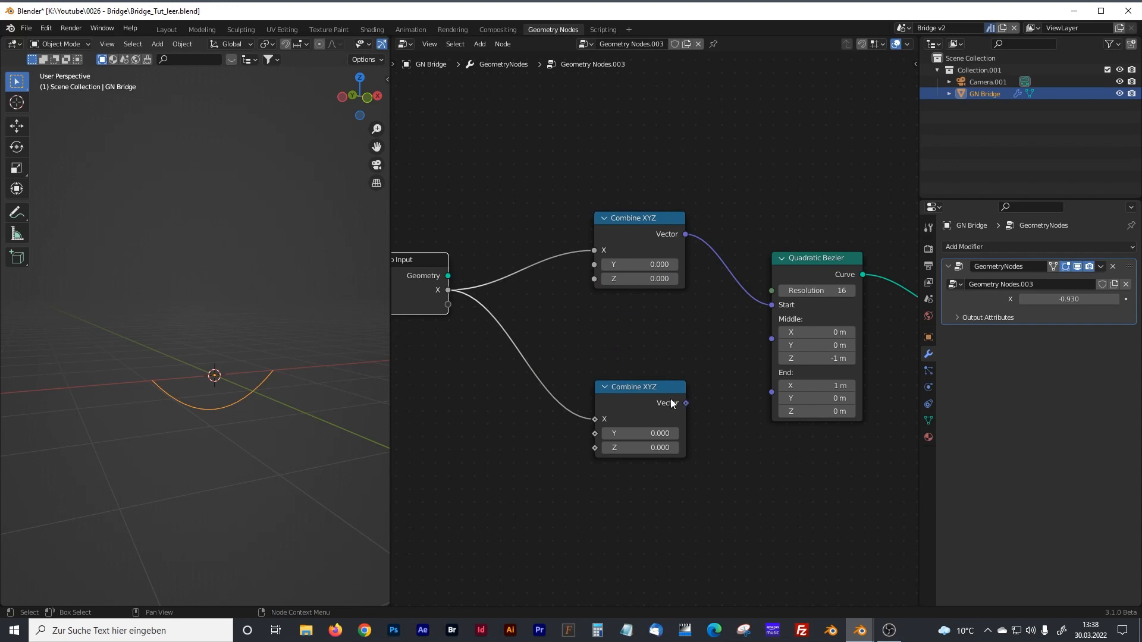
pyautogui.moveTo(638, 387); pyautogui.dragTo(652, 387)
# - Insert a Math node on the link into the lower Combine XYZ, set to Multiply with a value of -1
pyautogui.click(566, 403)
pyautogui.hotkey('shift', 'a')
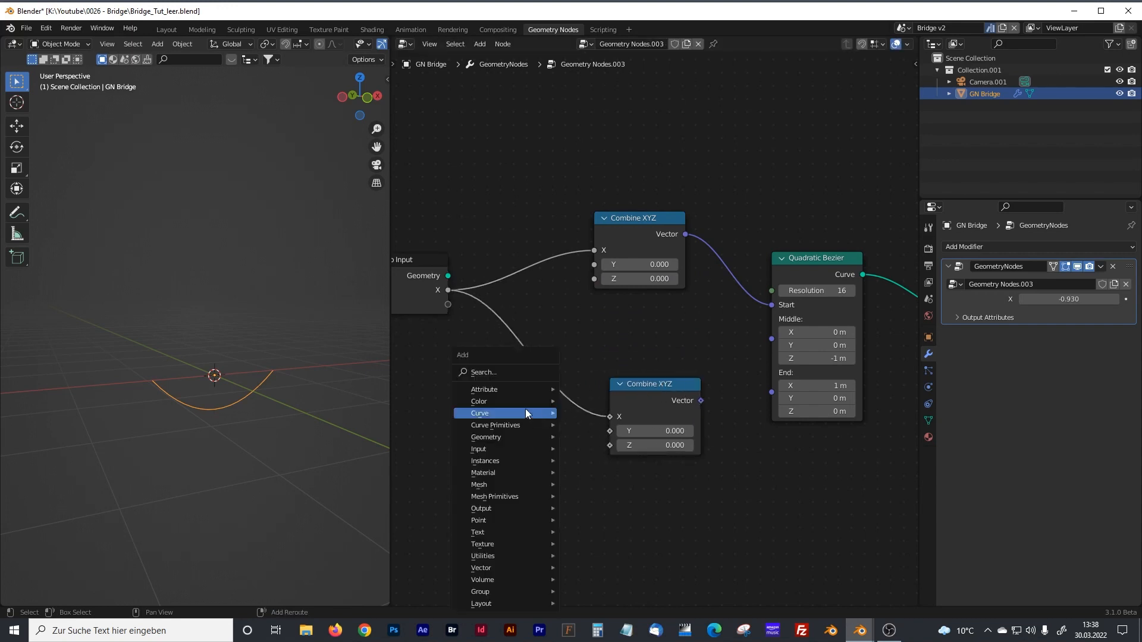
pyautogui.click(497, 373)
pyautogui.write('math')
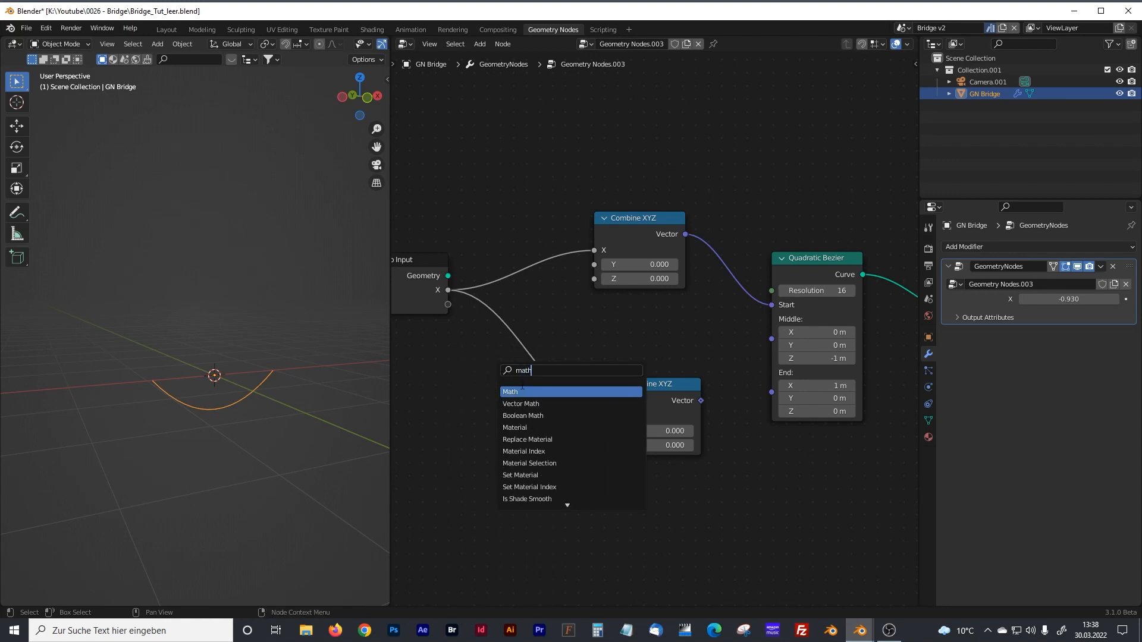
pyautogui.click(511, 392)
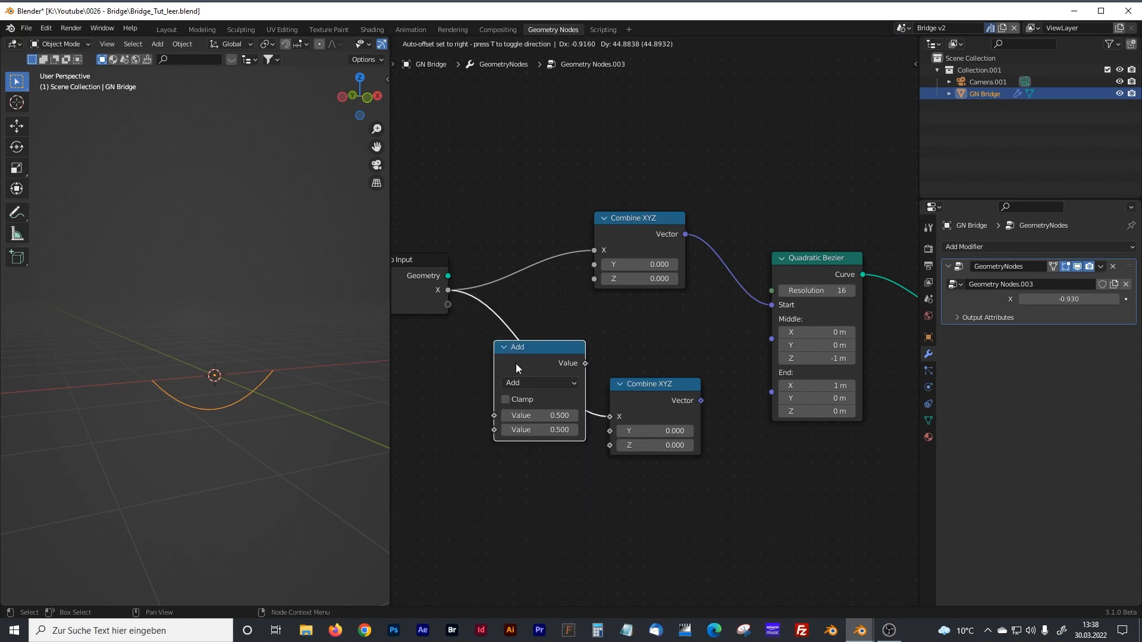
pyautogui.click(516, 364)
pyautogui.click(522, 382)
pyautogui.click(528, 445)
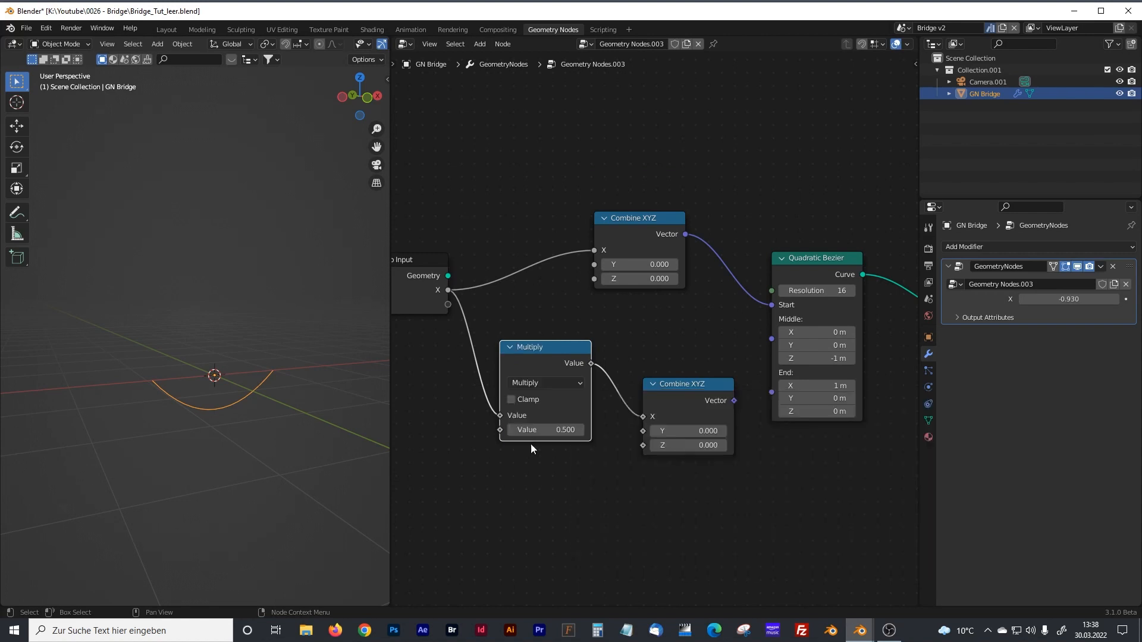
pyautogui.click(551, 430)
pyautogui.write('-1')
pyautogui.press('Return')
# - Connect the lower Combine XYZ's Vector to the curve's End and set the modifier's X value to -1.790
pyautogui.moveTo(712, 385); pyautogui.dragTo(771, 391)
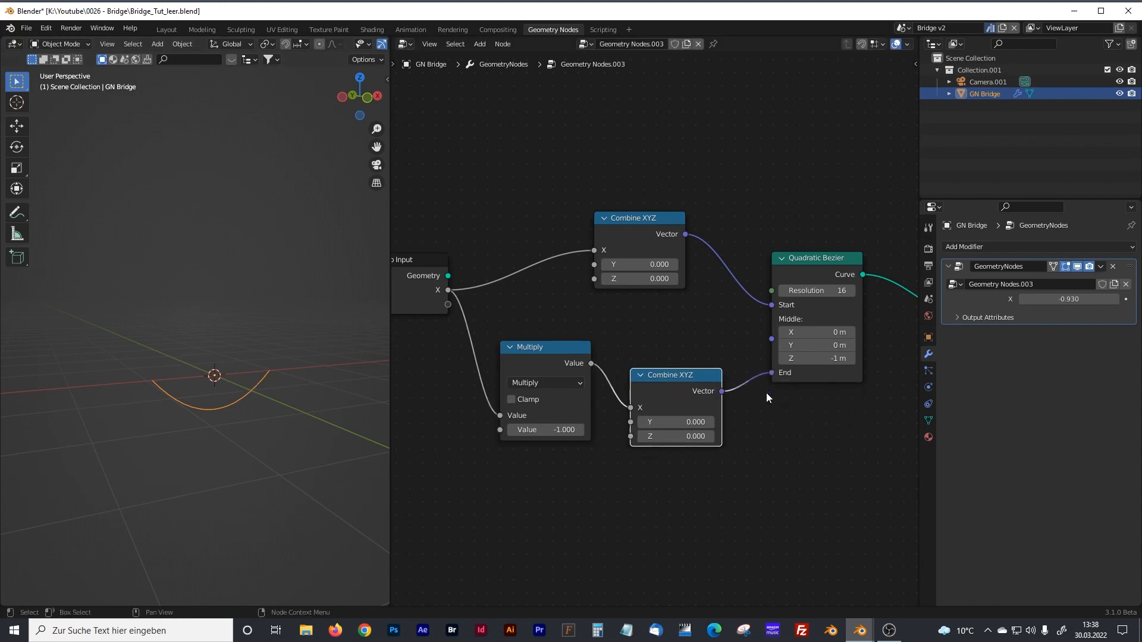
pyautogui.moveTo(1069, 299); pyautogui.dragTo(1029, 299)
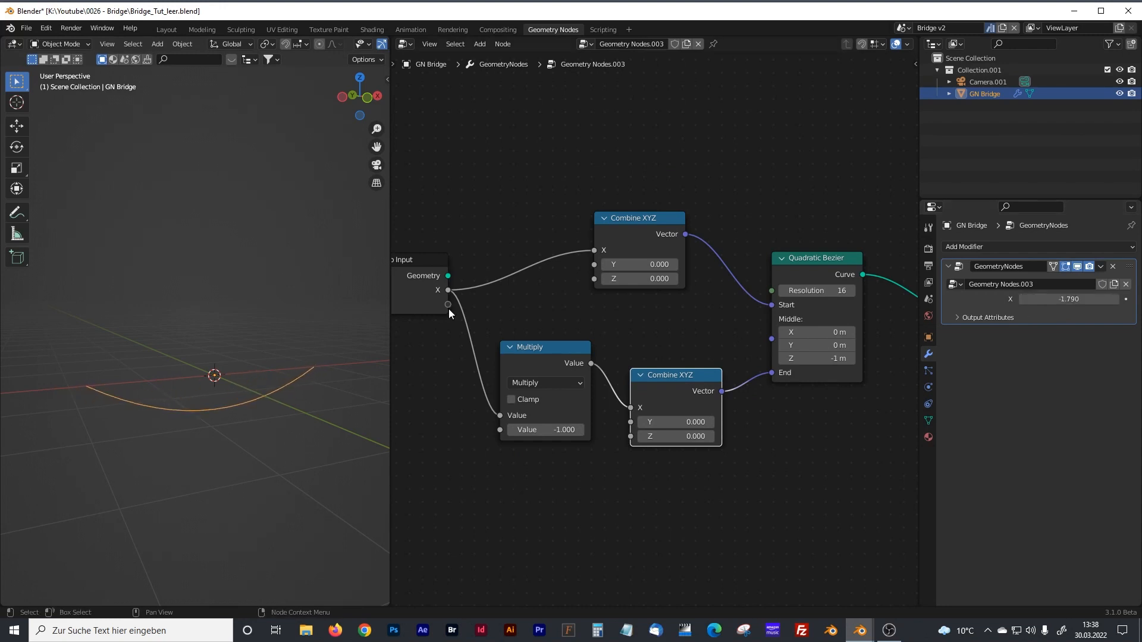
pyautogui.moveTo(388, 230); pyautogui.dragTo(441, 229)
pyautogui.moveTo(301, 302); pyautogui.dragTo(320, 311, button='middle')
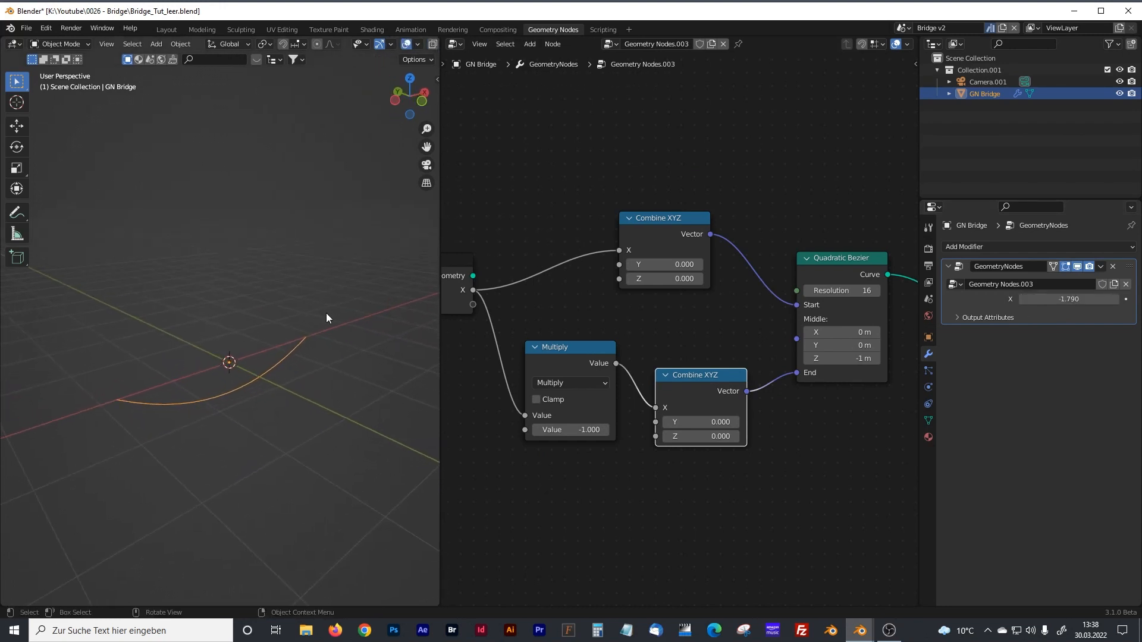
# - Rearrange the Group Input, Multiply and lower Combine XYZ nodes with wider spacing between them
pyautogui.keyDown('shift'); pyautogui.moveTo(664, 362); pyautogui.dragTo(694, 324, button='middle'); pyautogui.keyUp('shift')
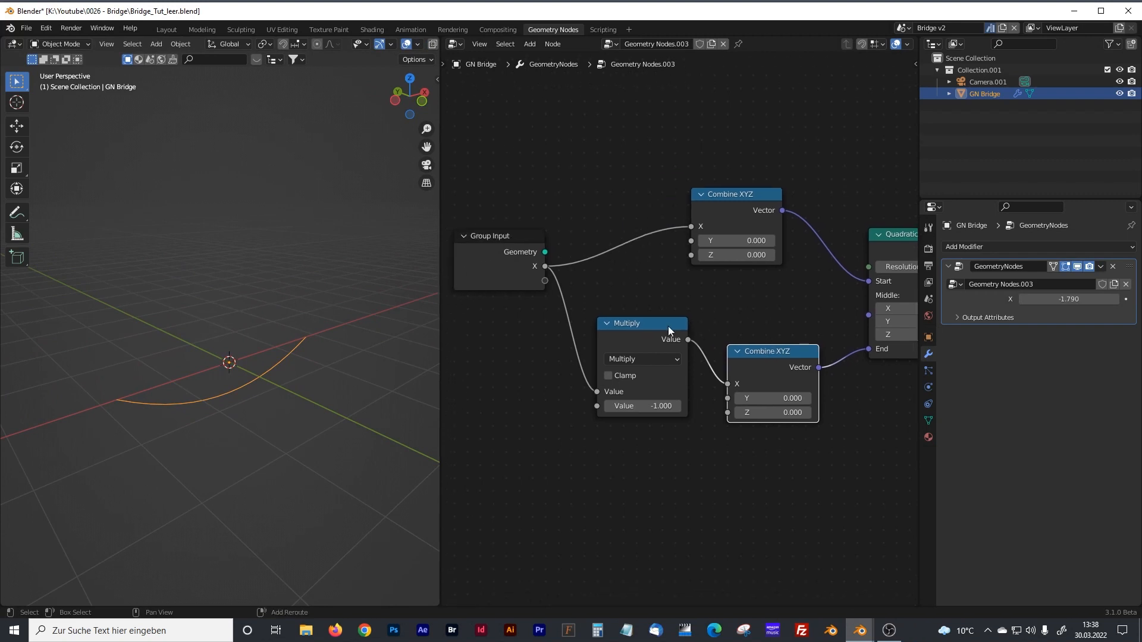
pyautogui.moveTo(507, 241); pyautogui.dragTo(447, 229)
pyautogui.moveTo(631, 324); pyautogui.dragTo(584, 329)
pyautogui.moveTo(773, 352); pyautogui.dragTo(740, 343)
pyautogui.moveTo(624, 335); pyautogui.dragTo(610, 342)
# - Set the modifier's X value to 4
pyautogui.click(1073, 299)
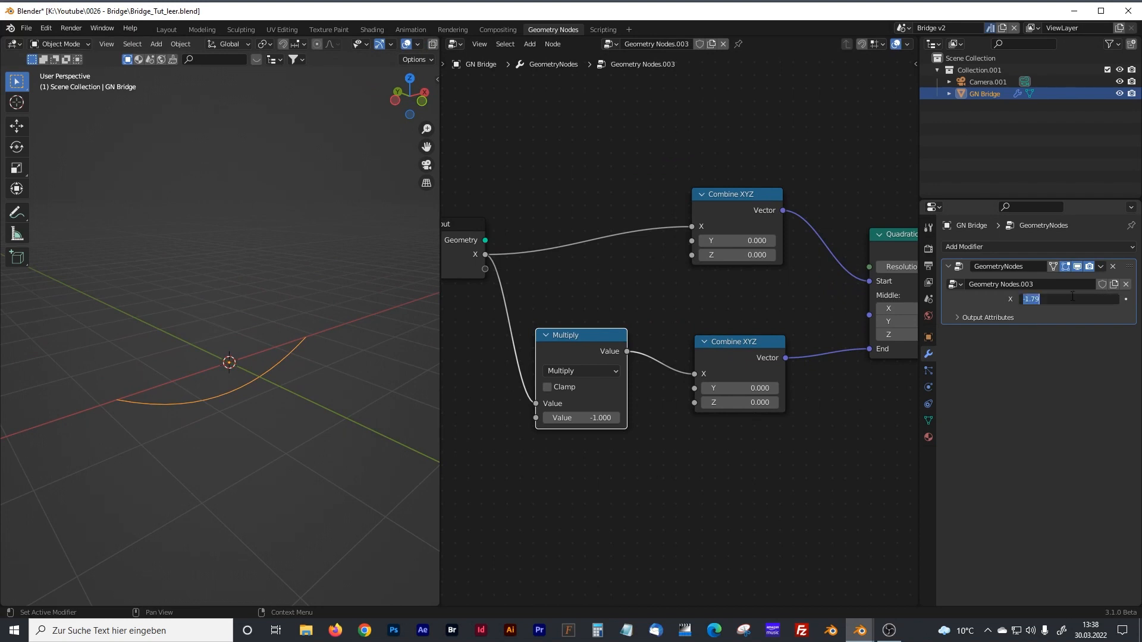
pyautogui.press('Return')
pyautogui.moveTo(326, 355); pyautogui.dragTo(278, 351, button='middle')
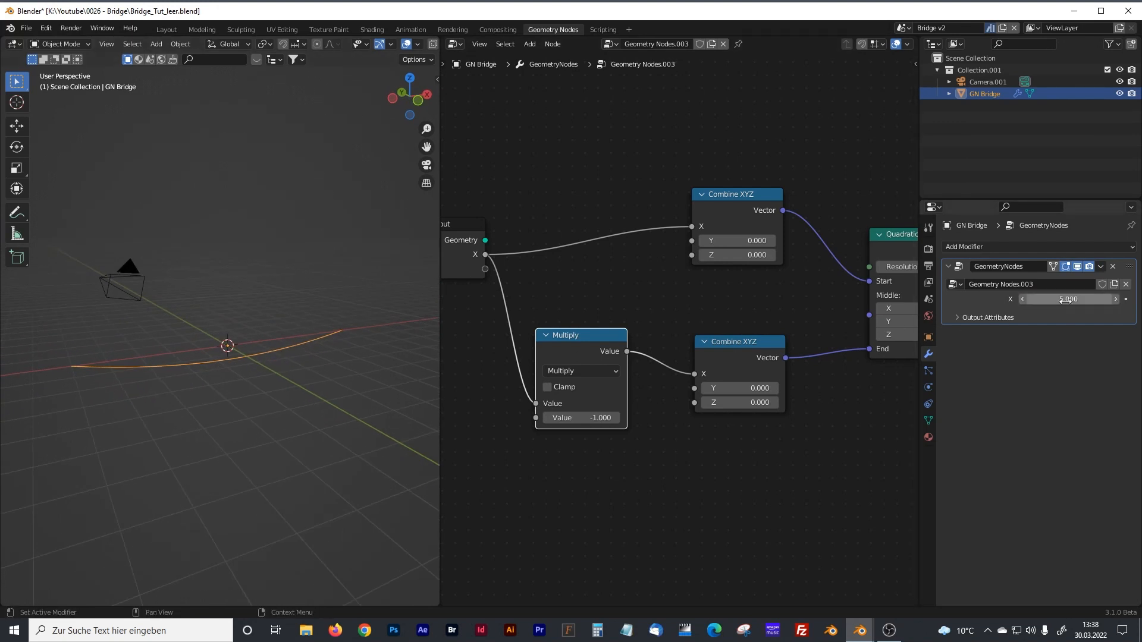
pyautogui.click(1022, 300)
# - Move the Multiply and lower Combine XYZ nodes down and place a duplicate Combine XYZ between the two existing ones
pyautogui.moveTo(766, 336); pyautogui.dragTo(765, 416)
pyautogui.moveTo(620, 346); pyautogui.dragTo(621, 424)
pyautogui.moveTo(680, 368); pyautogui.dragTo(579, 358, button='middle')
pyautogui.moveTo(670, 282); pyautogui.dragTo(728, 290, button='middle')
pyautogui.click(700, 174)
pyautogui.hotkey('shift', 'd')
pyautogui.click(632, 282)
pyautogui.moveTo(442, 257); pyautogui.dragTo(337, 257)
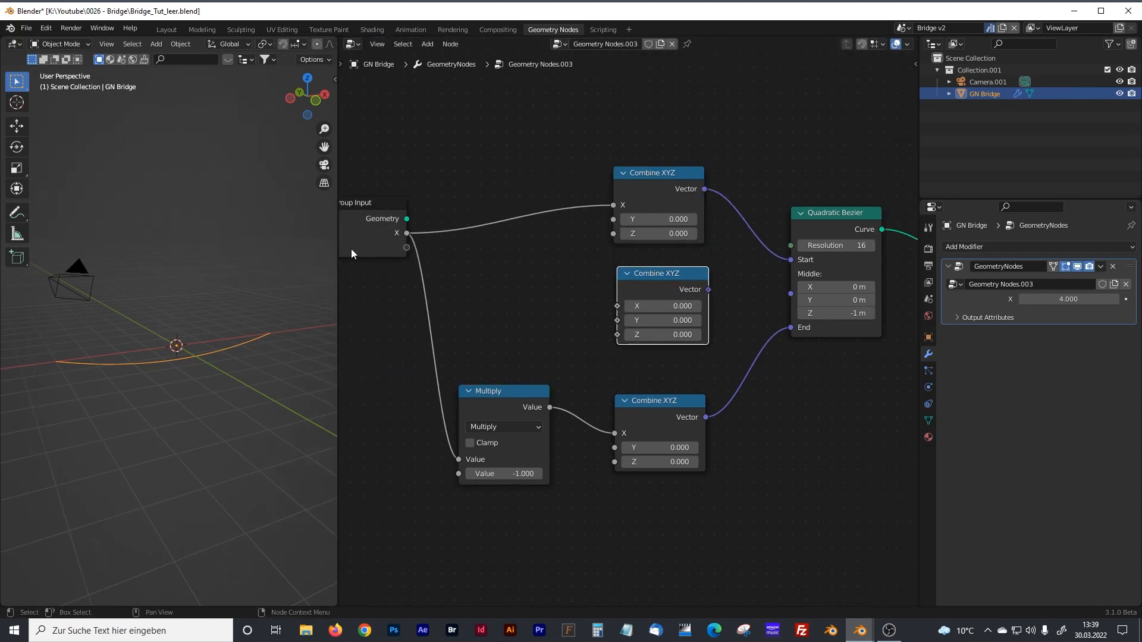
# - Rename the node group's X input to "Bridge Length"
pyautogui.click(387, 238)
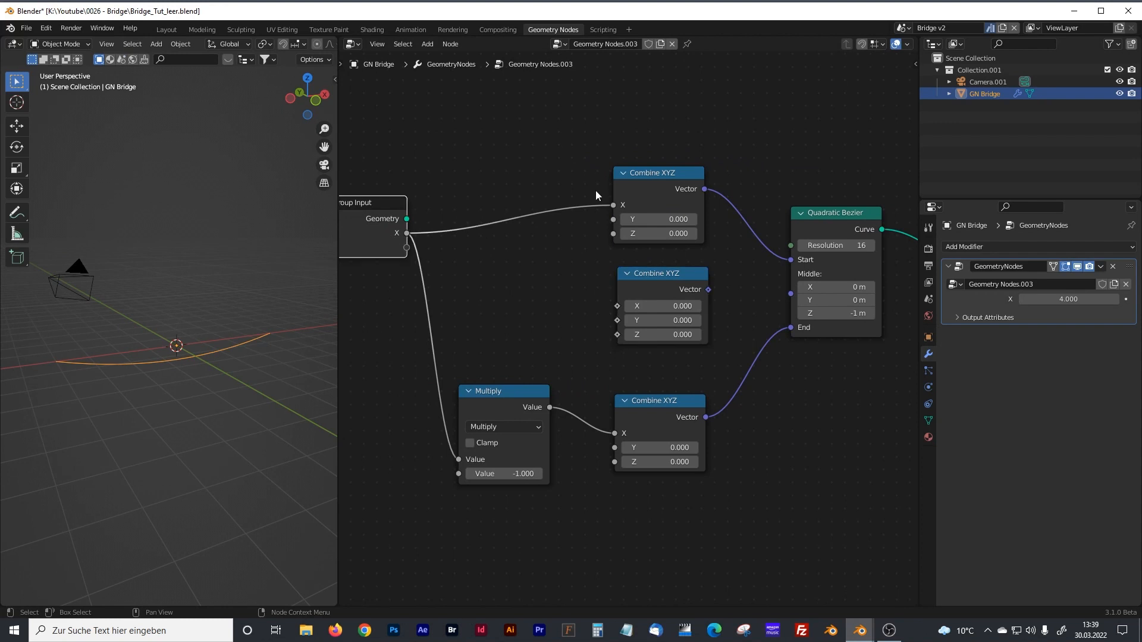
pyautogui.click(915, 65)
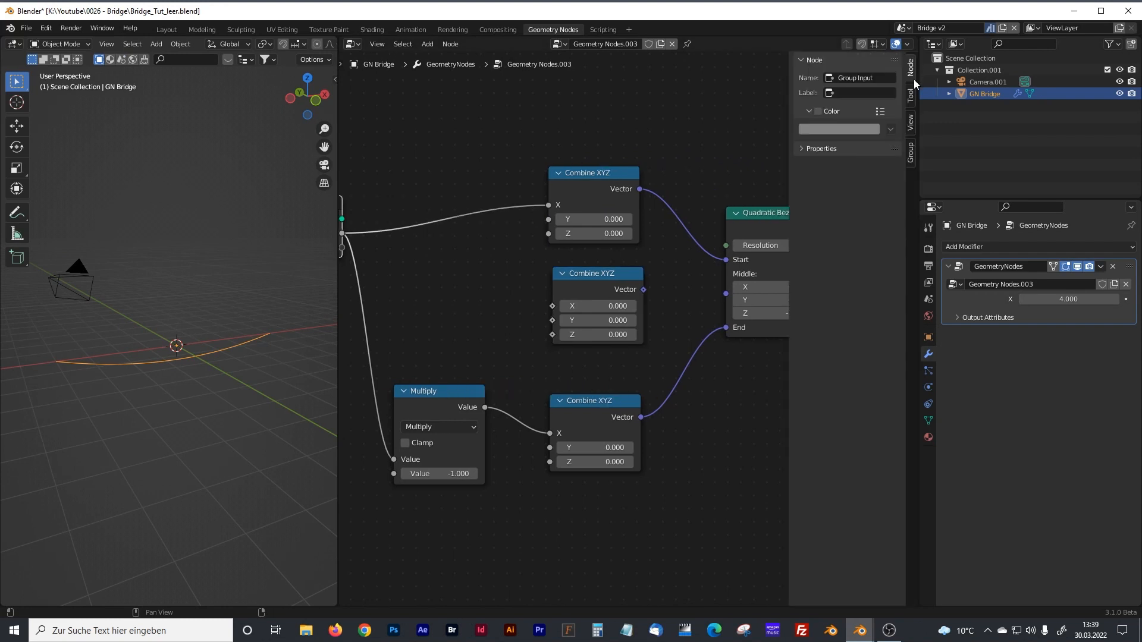
pyautogui.click(910, 152)
pyautogui.click(844, 92)
pyautogui.click(857, 262)
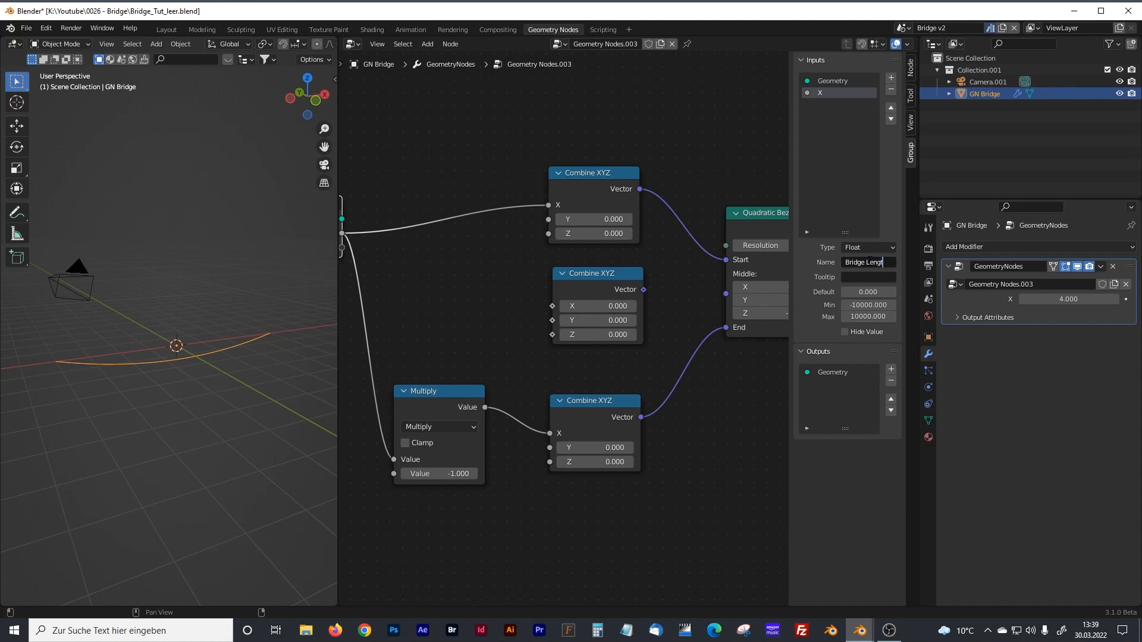
pyautogui.press('Return')
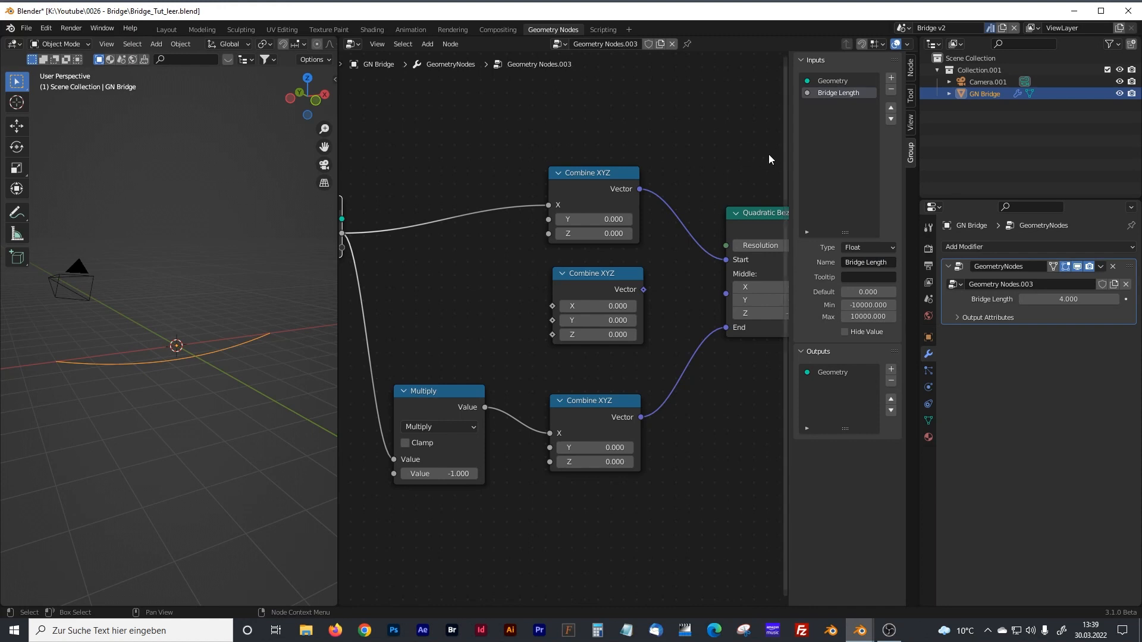
# - Expose the middle Combine XYZ node's Z input by linking it to the Group Input's empty socket
pyautogui.press('n')
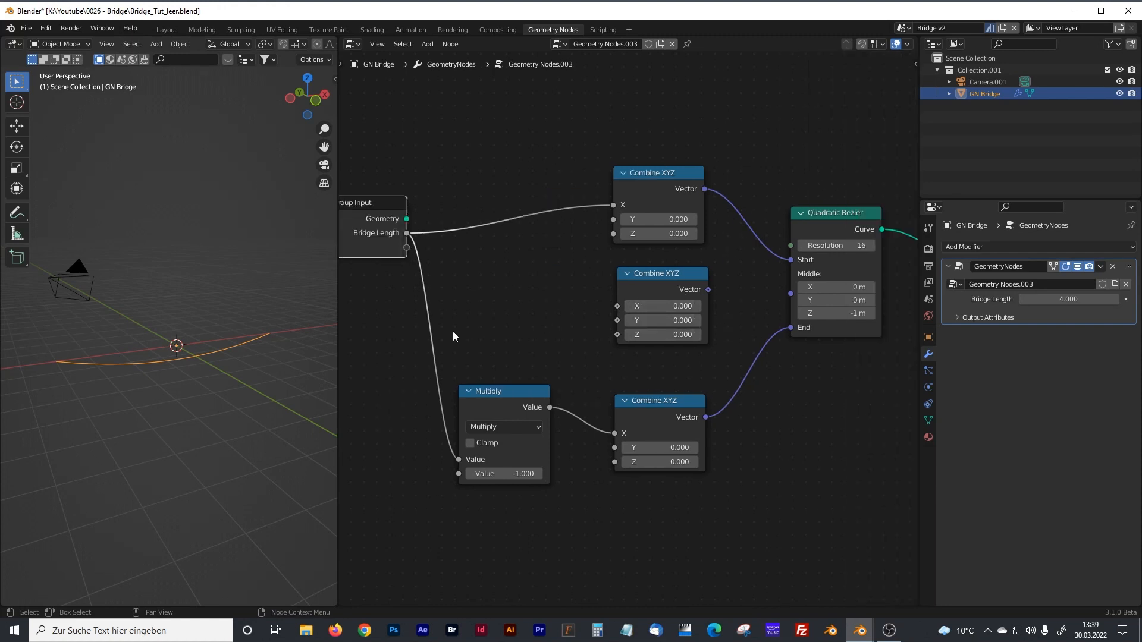
pyautogui.moveTo(617, 334); pyautogui.dragTo(407, 247)
pyautogui.moveTo(642, 277); pyautogui.dragTo(637, 282)
pyautogui.click(379, 206)
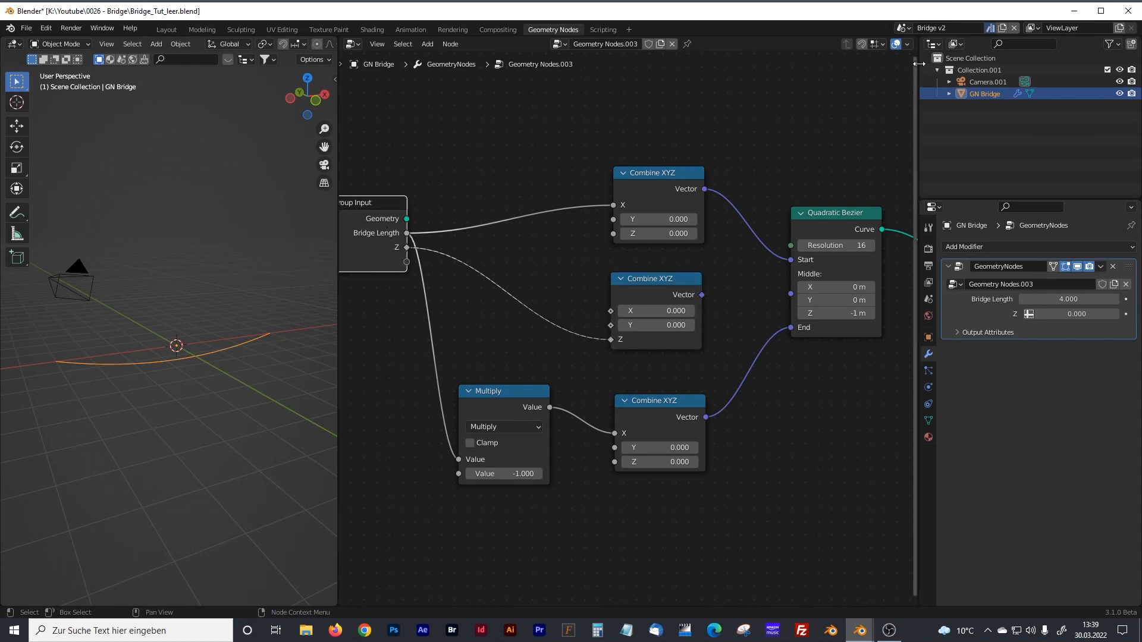
# - Rename the node group's Z input to "Bridge Midpoint Z"
pyautogui.press('n')
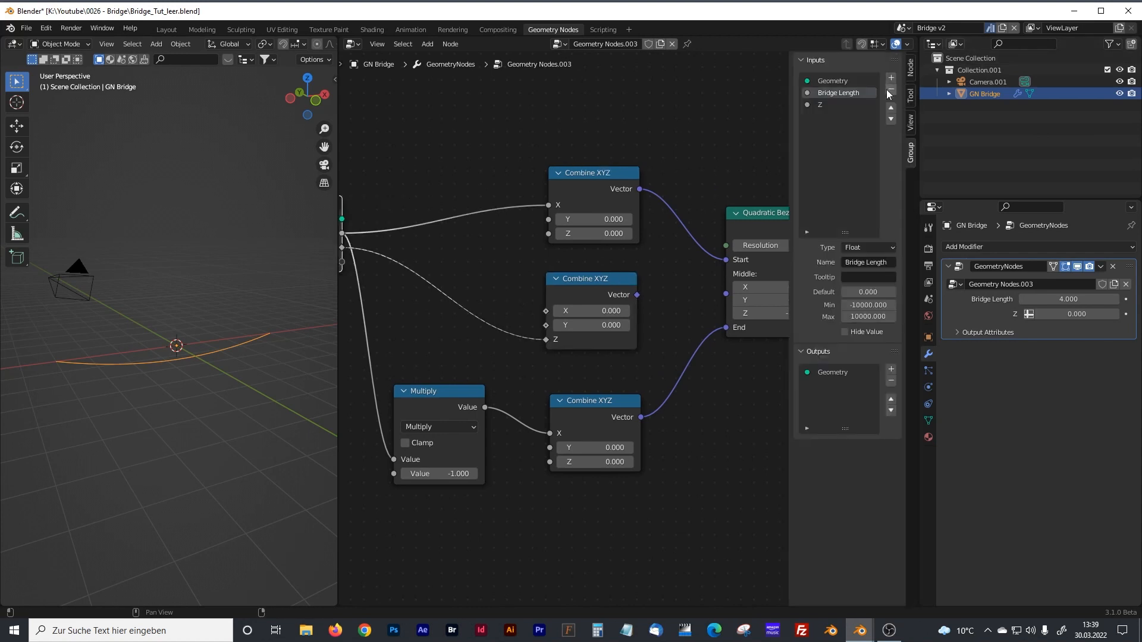
pyautogui.click(845, 106)
pyautogui.click(868, 262)
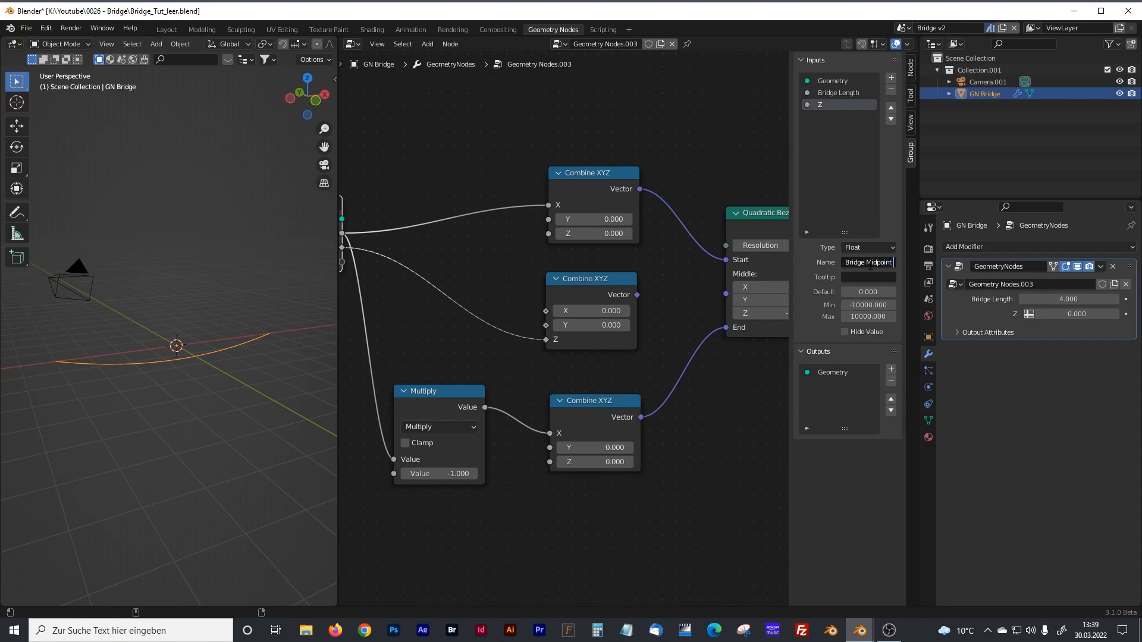
pyautogui.write('Bridge Midpoint Z')
pyautogui.press('Return')
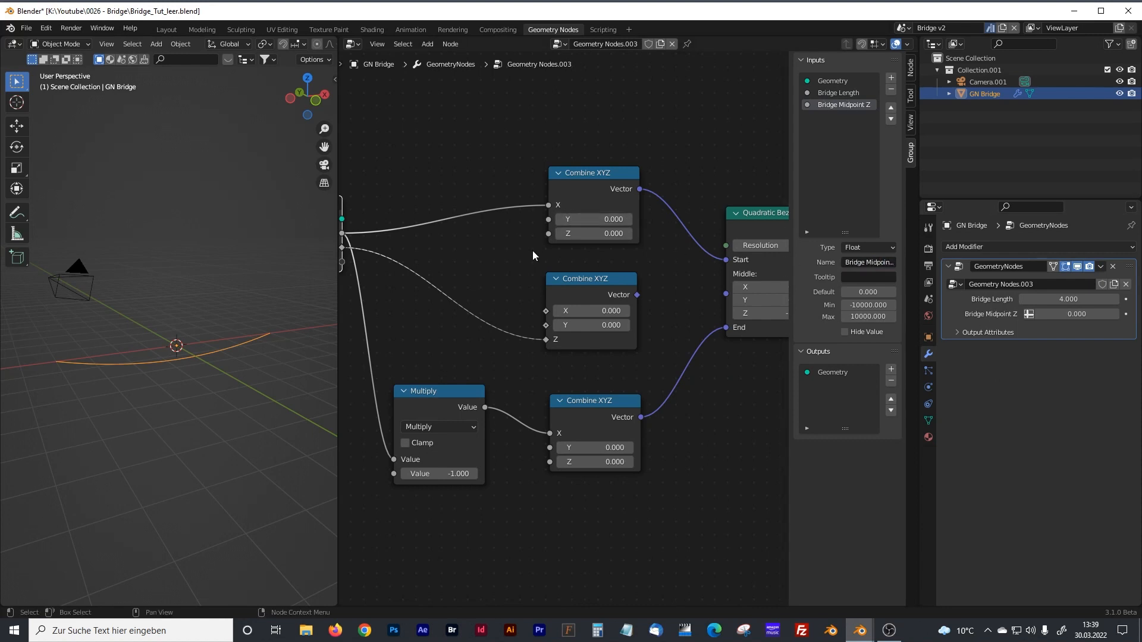
# - Connect the middle Combine XYZ to the Quadratic Bezier's Middle input, and set Bridge Length to 3.12 and Bridge Midpoint Z to -2.15
pyautogui.moveTo(284, 210); pyautogui.dragTo(249, 211)
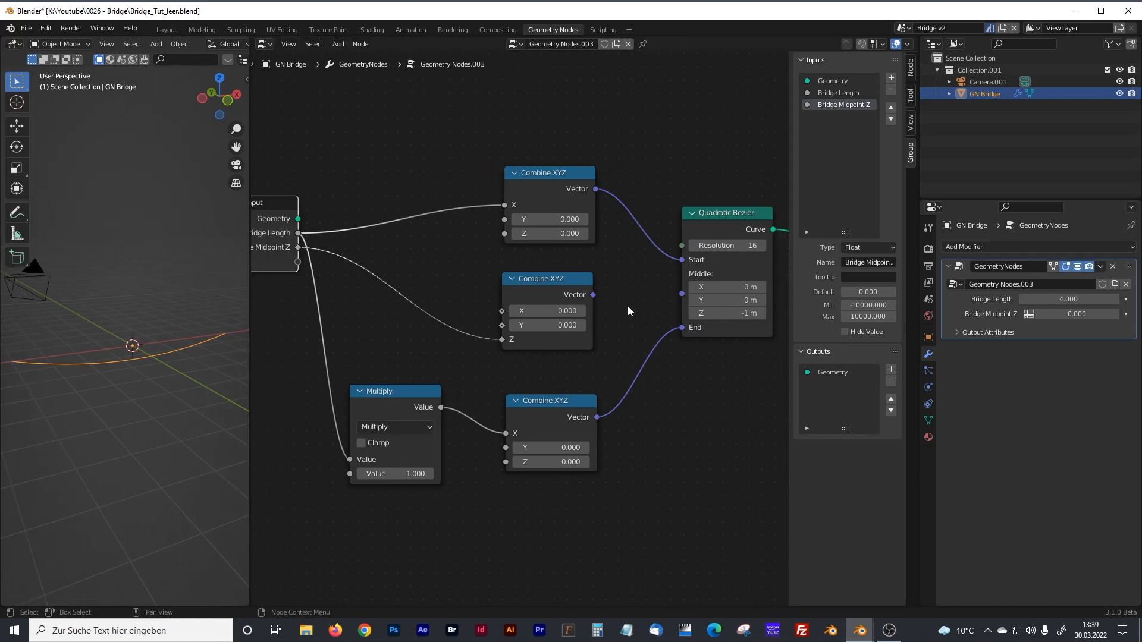
pyautogui.moveTo(593, 295); pyautogui.dragTo(682, 294)
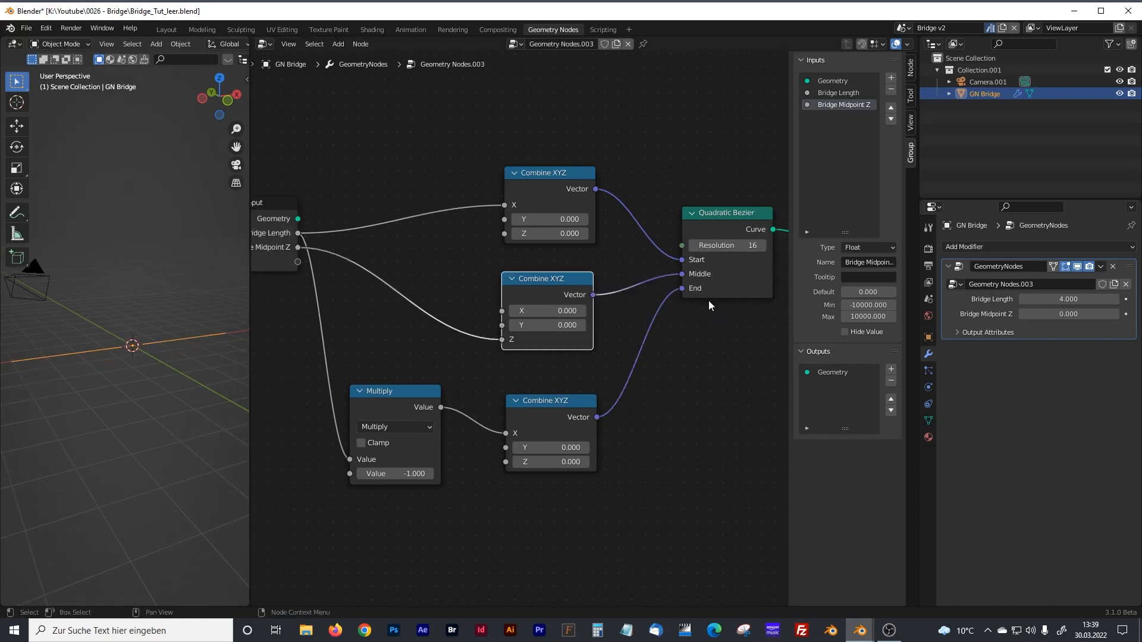
pyautogui.moveTo(1089, 311)
pyautogui.mouseDown()
pyautogui.moveTo(1041, 311)
pyautogui.moveTo(1062, 301)
pyautogui.moveTo(1072, 313)
pyautogui.mouseUp()
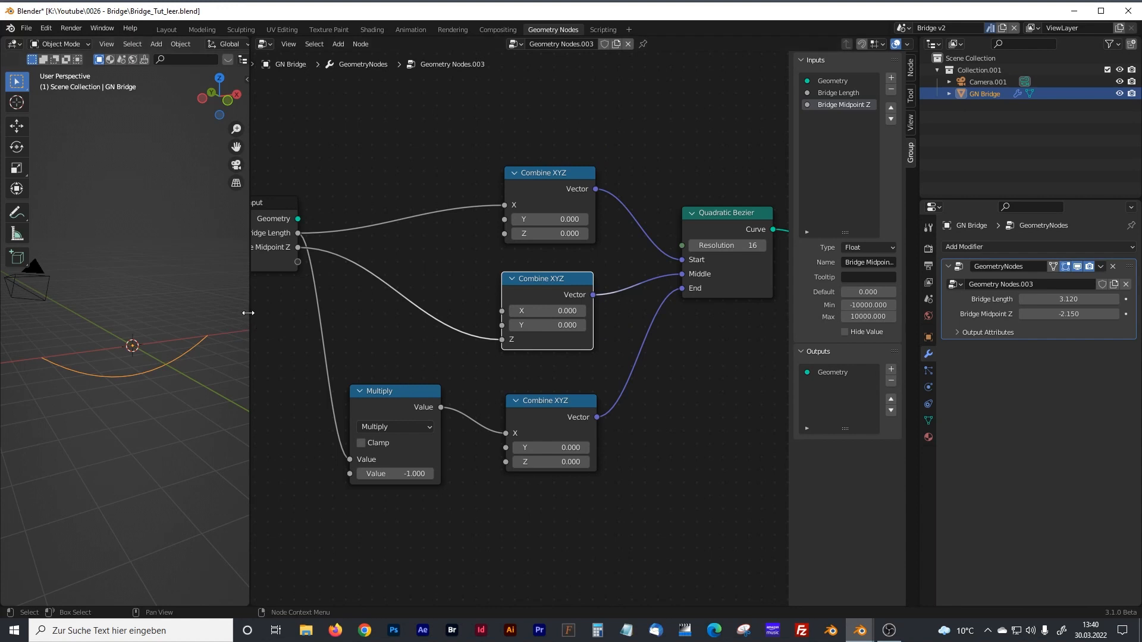
pyautogui.moveTo(251, 320); pyautogui.dragTo(379, 315)
pyautogui.moveTo(279, 333); pyautogui.dragTo(334, 331, button='middle')
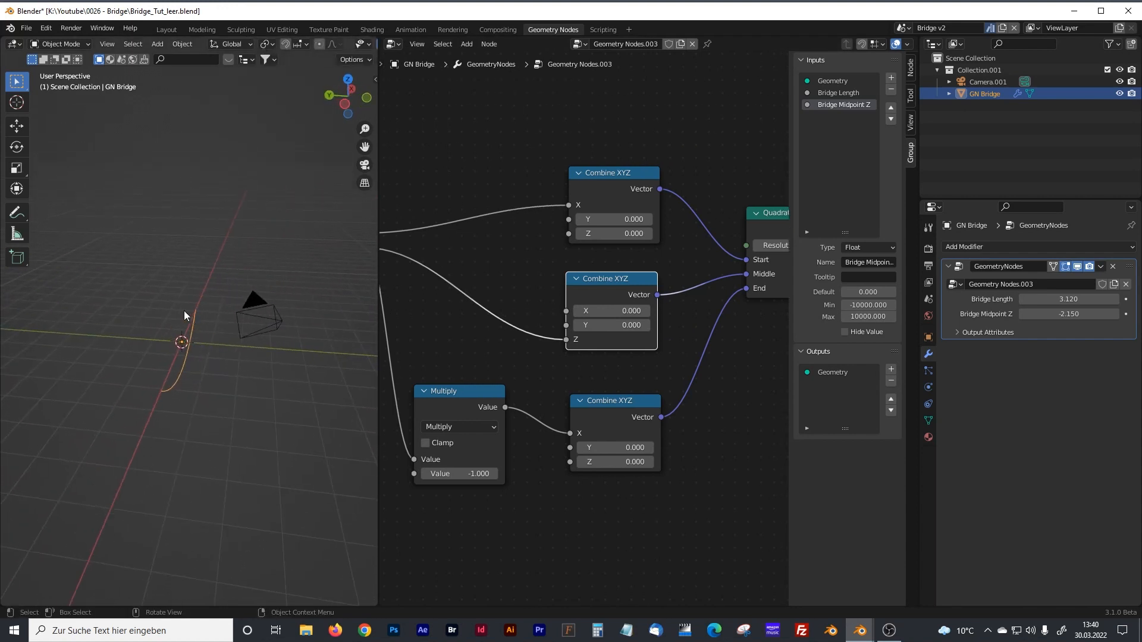
# - Adjust the Quadratic Bezier and Multiply node positions and place a duplicate Quadratic Bezier node below the original
pyautogui.moveTo(574, 306); pyautogui.dragTo(510, 313, button='middle')
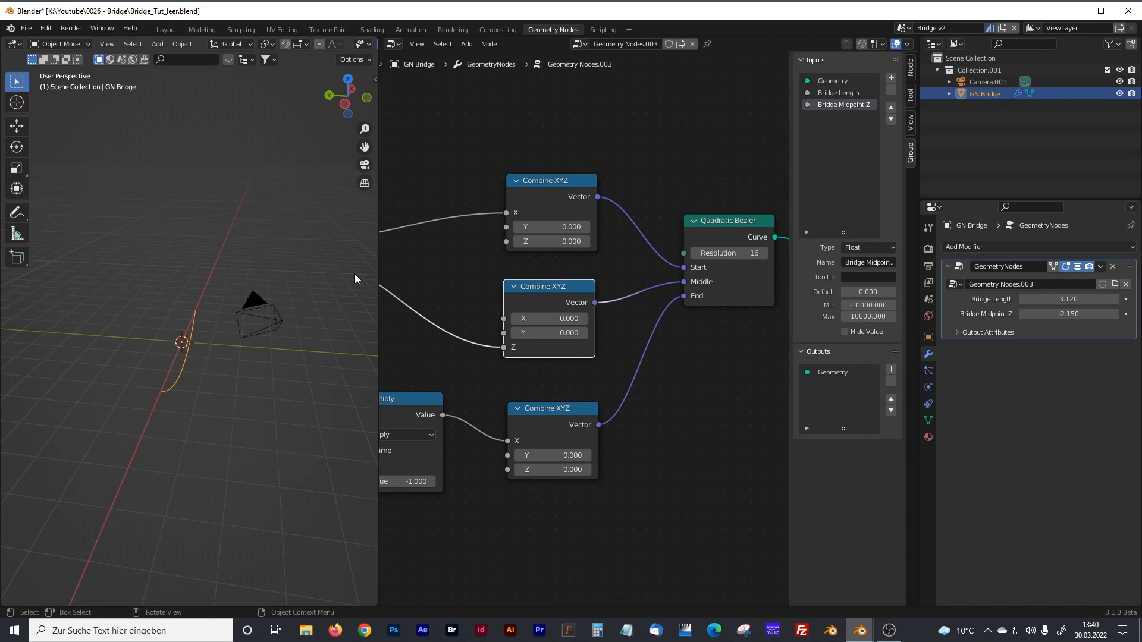
pyautogui.moveTo(377, 268); pyautogui.dragTo(321, 268)
pyautogui.moveTo(634, 337); pyautogui.dragTo(539, 338, button='middle')
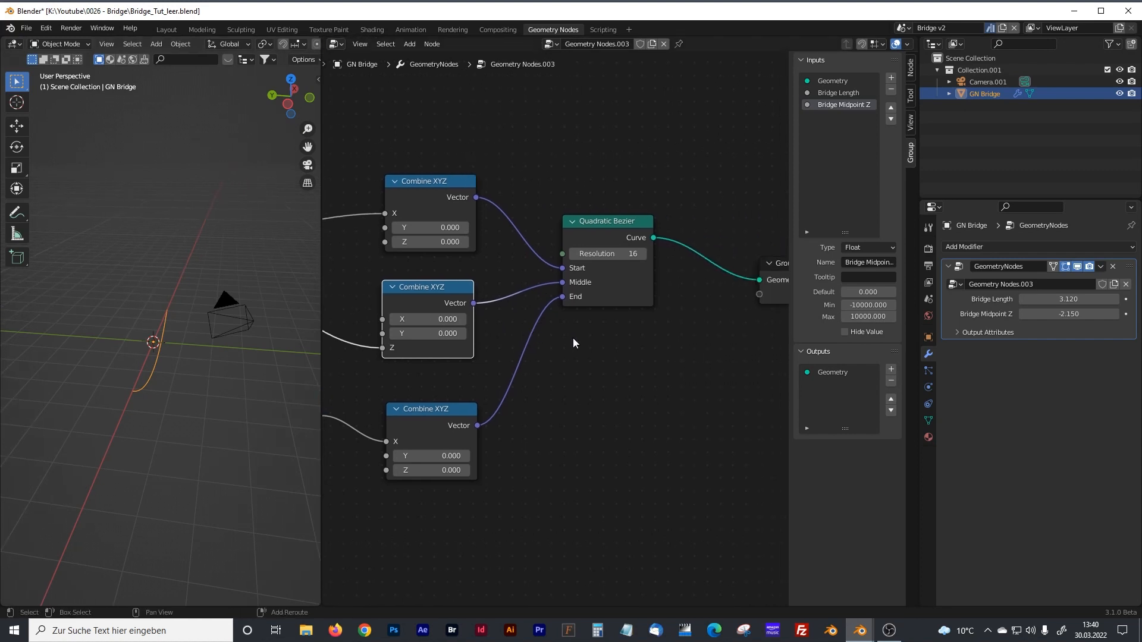
pyautogui.scroll(-3, 629, 305)
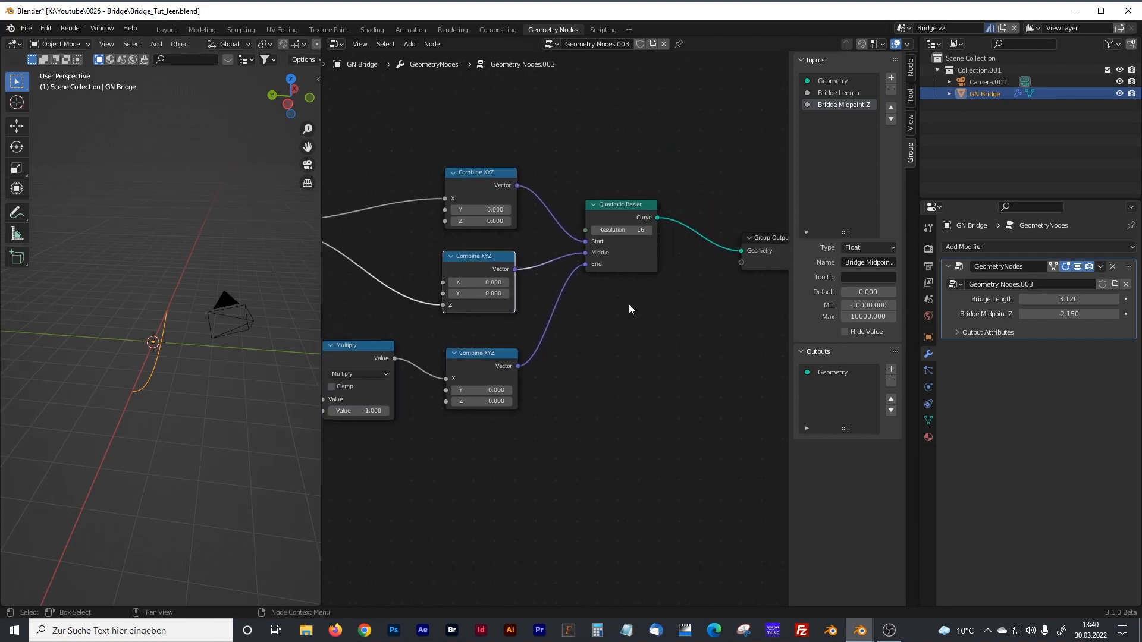
pyautogui.scroll(-3, 629, 304)
pyautogui.moveTo(619, 316); pyautogui.dragTo(630, 287, button='middle')
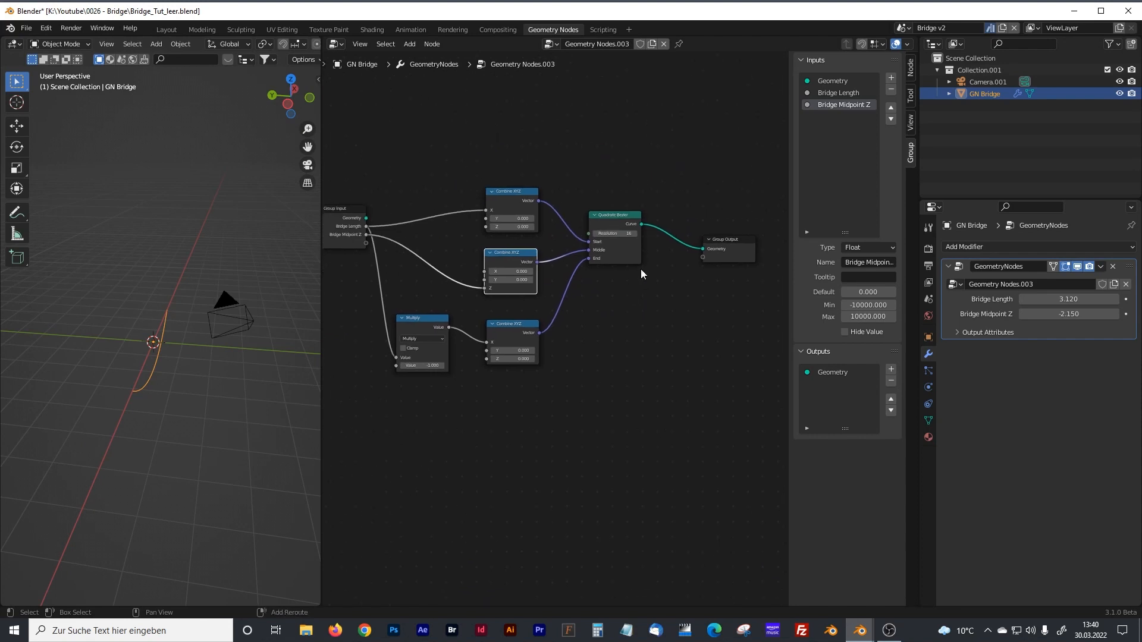
pyautogui.moveTo(613, 214); pyautogui.dragTo(624, 236)
pyautogui.moveTo(435, 318); pyautogui.dragTo(435, 313)
pyautogui.click(615, 239)
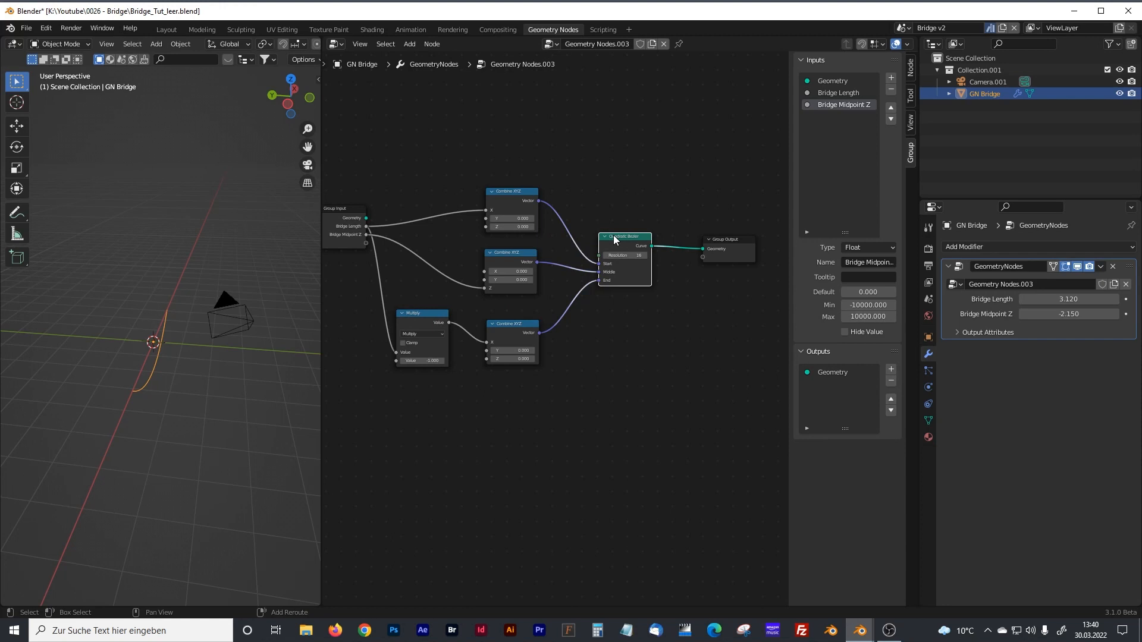
pyautogui.hotkey('shift', 'd')
pyautogui.click(619, 401)
pyautogui.moveTo(572, 351); pyautogui.dragTo(620, 304, button='middle')
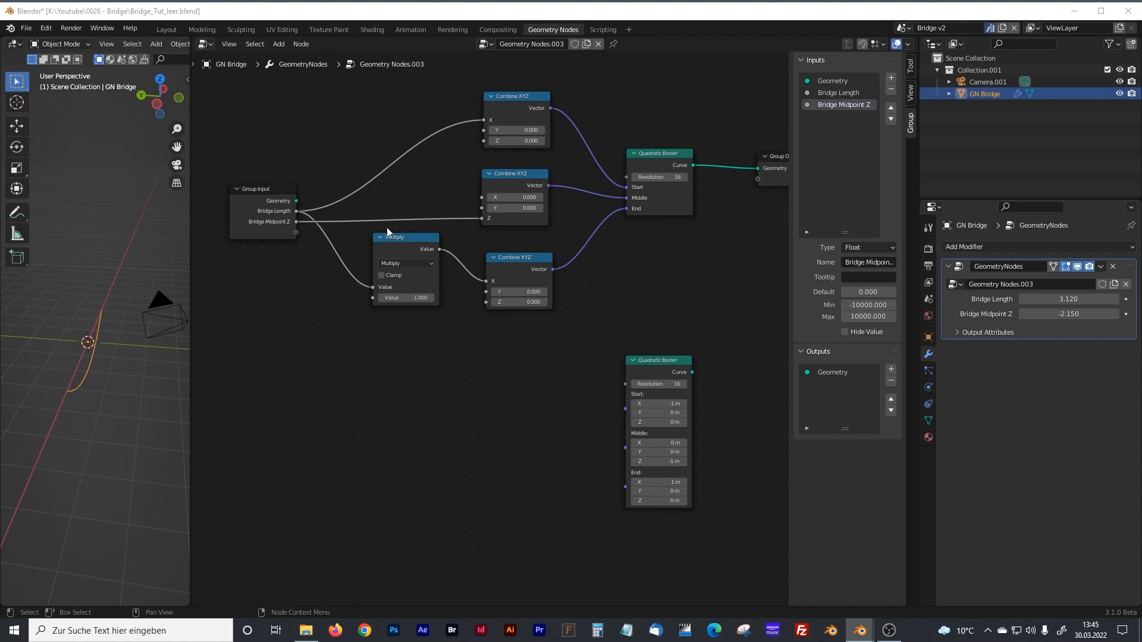
# - Expose the upper Combine XYZ's Y value as a group input and rename that input to "Bridge Width"
pyautogui.moveTo(296, 232); pyautogui.dragTo(484, 130)
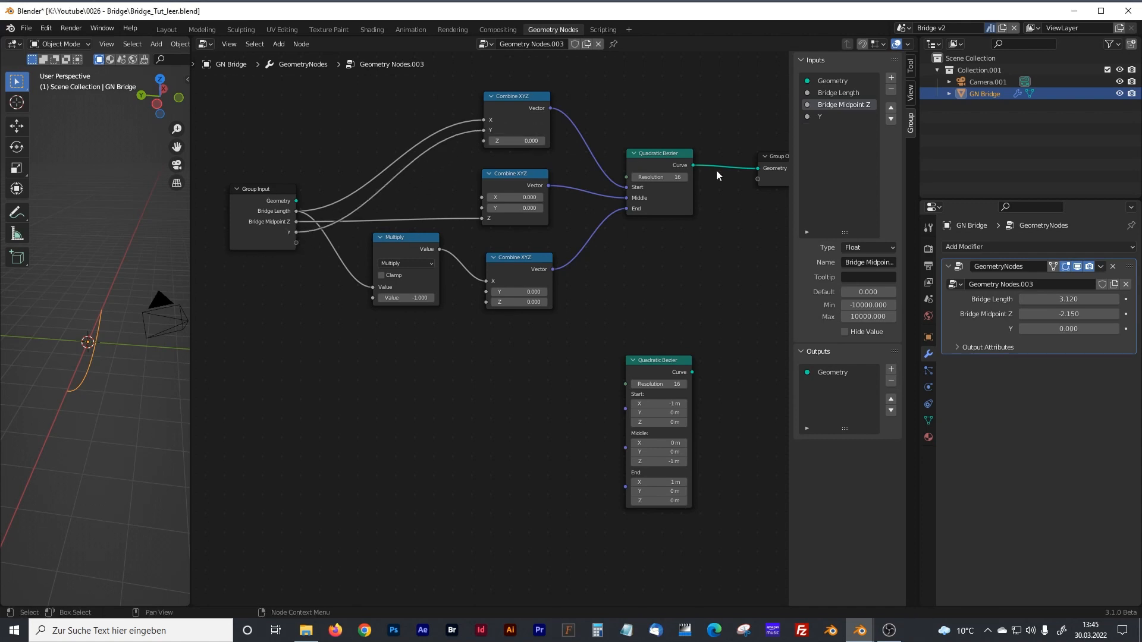
pyautogui.click(821, 116)
pyautogui.click(878, 265)
pyautogui.write('Br')
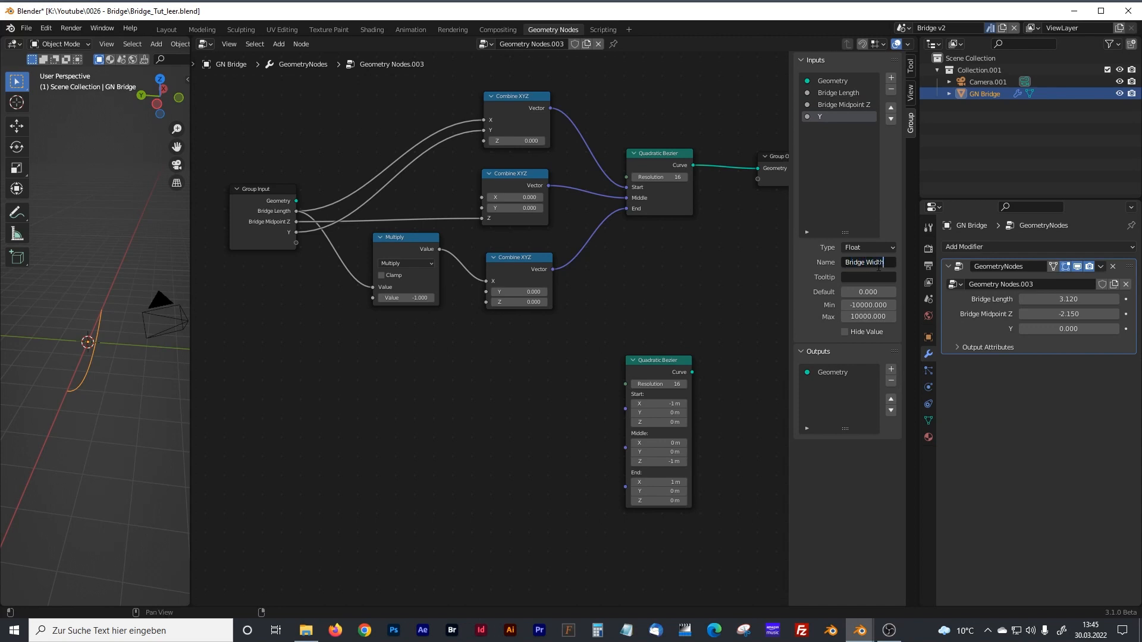
pyautogui.write('idge Width')
pyautogui.press('Return')
# - Shift the Multiply node and connect Bridge Width to the Y inputs of the second and third Combine XYZ nodes
pyautogui.moveTo(410, 239); pyautogui.dragTo(398, 253)
pyautogui.moveTo(526, 258); pyautogui.dragTo(520, 259)
pyautogui.moveTo(295, 233); pyautogui.dragTo(481, 208)
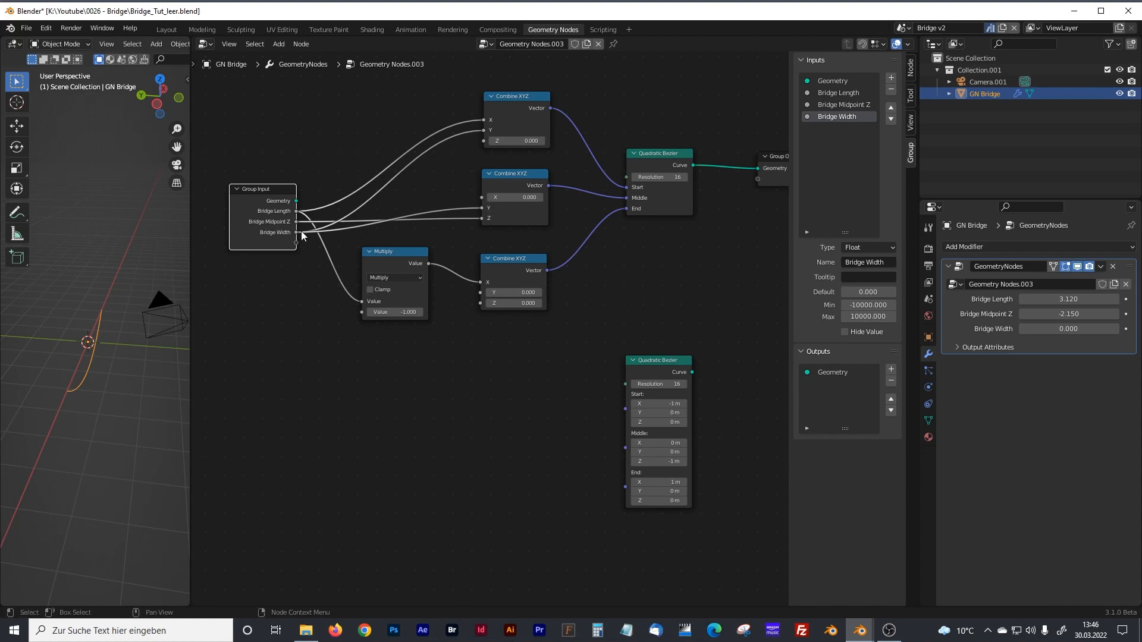
pyautogui.moveTo(295, 233); pyautogui.dragTo(511, 254)
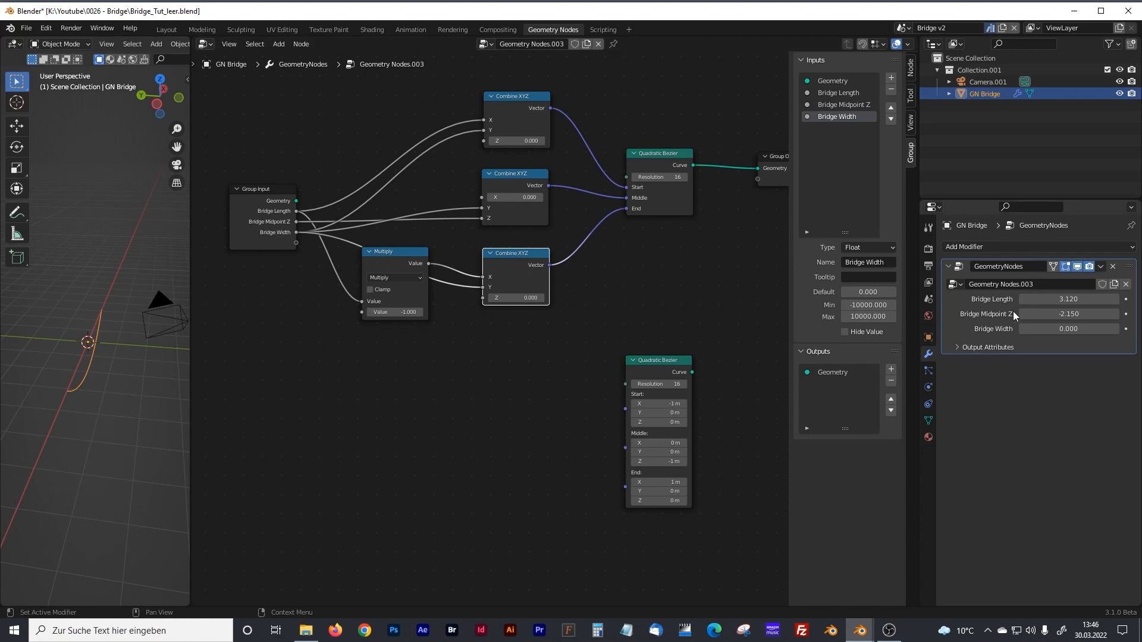
# - Set the modifier's Bridge Width to 2 and Bridge Length to 5
pyautogui.moveTo(1068, 328); pyautogui.dragTo(1120, 329)
pyautogui.click(1068, 329)
pyautogui.write('2')
pyautogui.press('Return')
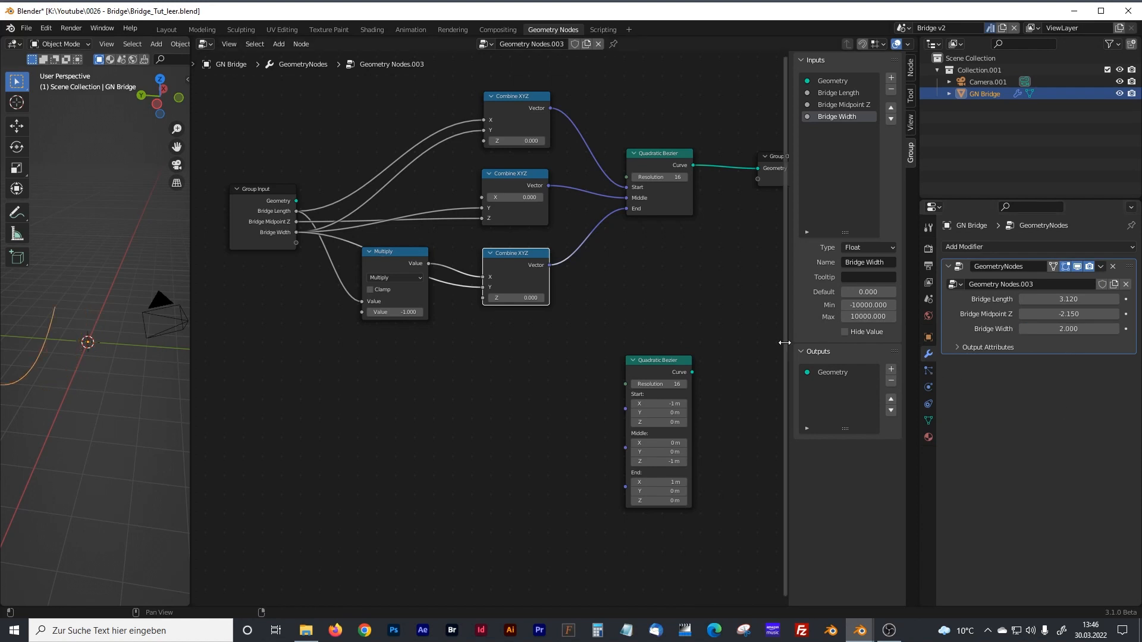
pyautogui.click(1069, 299)
pyautogui.write('5')
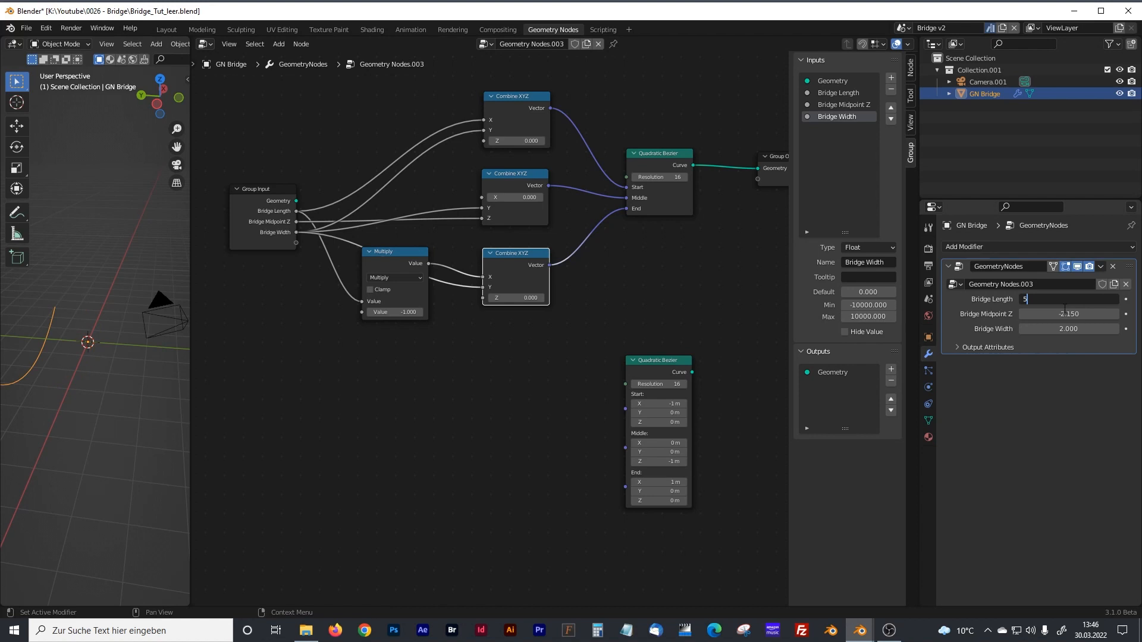
pyautogui.press('Return')
pyautogui.moveTo(190, 302); pyautogui.dragTo(280, 310)
pyautogui.keyDown('shift'); pyautogui.moveTo(141, 355); pyautogui.dragTo(191, 311, button='middle'); pyautogui.keyUp('shift')
pyautogui.moveTo(149, 336); pyautogui.dragTo(152, 334, button='middle')
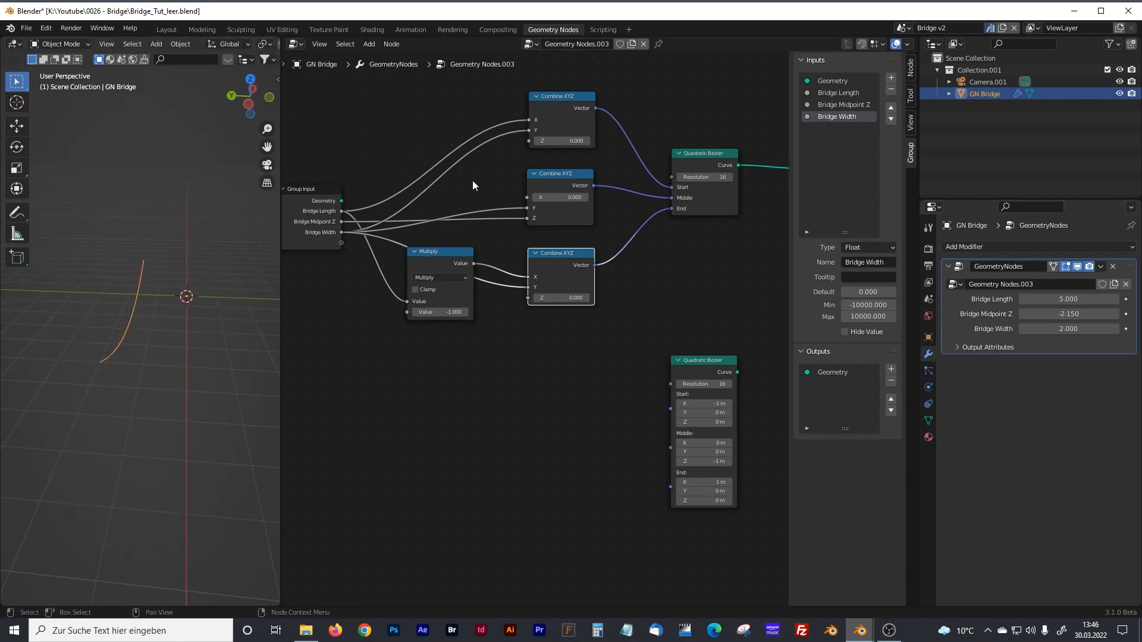
# - Duplicate the three Combine XYZ nodes and place the copies below the originals, beside the second Quadratic Bezier
pyautogui.moveTo(405, 100); pyautogui.dragTo(612, 340)
pyautogui.moveTo(629, 81); pyautogui.dragTo(531, 266)
pyautogui.hotkey('shift', 'd')
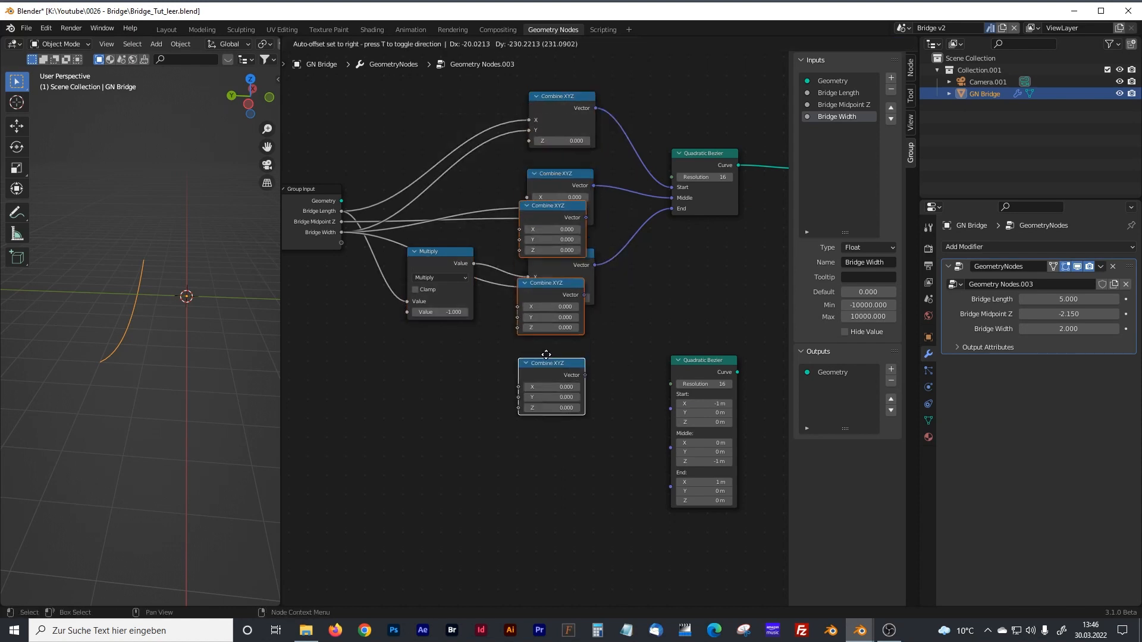
pyautogui.click(556, 470)
pyautogui.click(447, 410)
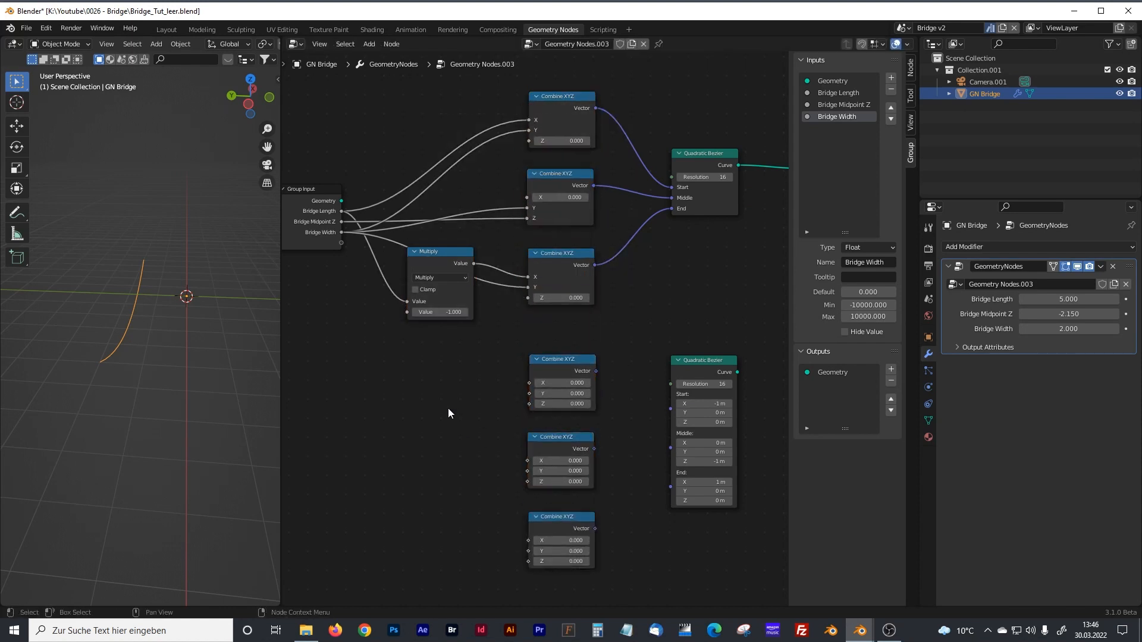
# - Duplicate the Multiply node and place the copy below the original, beside the new Combine XYZ nodes
pyautogui.moveTo(447, 408); pyautogui.dragTo(457, 377, button='middle')
pyautogui.moveTo(448, 255); pyautogui.dragTo(445, 275)
pyautogui.hotkey('shift', 'd')
pyautogui.click(455, 398)
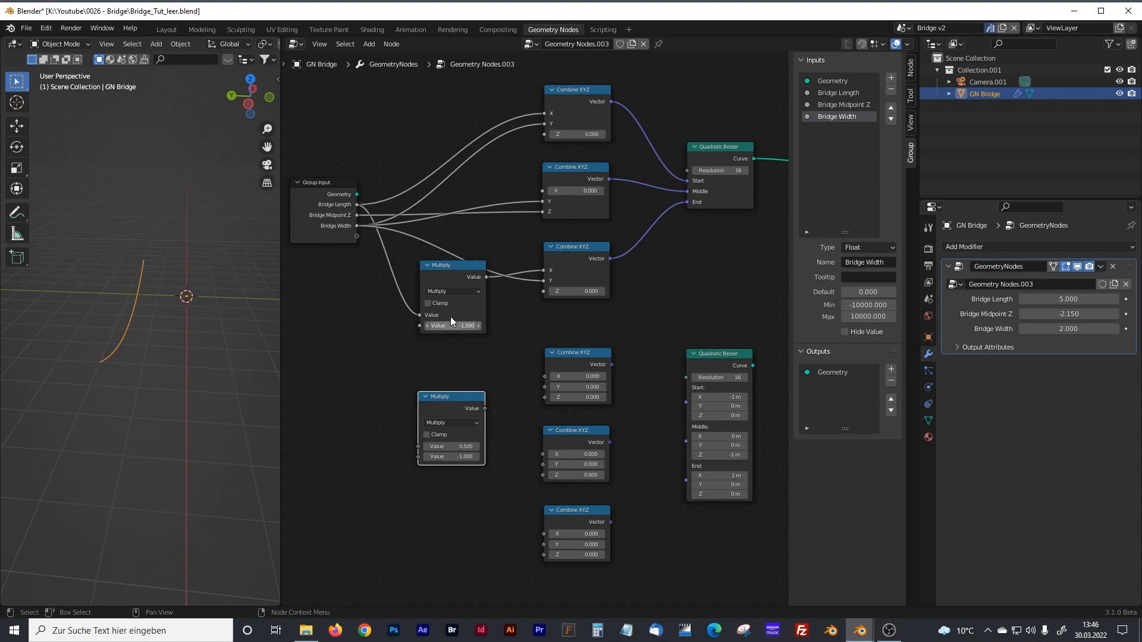
# - Insert a Join Geometry node before the Group Output and connect the second Quadratic Bezier's curve to it
pyautogui.moveTo(765, 302); pyautogui.dragTo(536, 357, button='middle')
pyautogui.moveTo(612, 208); pyautogui.dragTo(730, 293)
pyautogui.hotkey('shift', 'a')
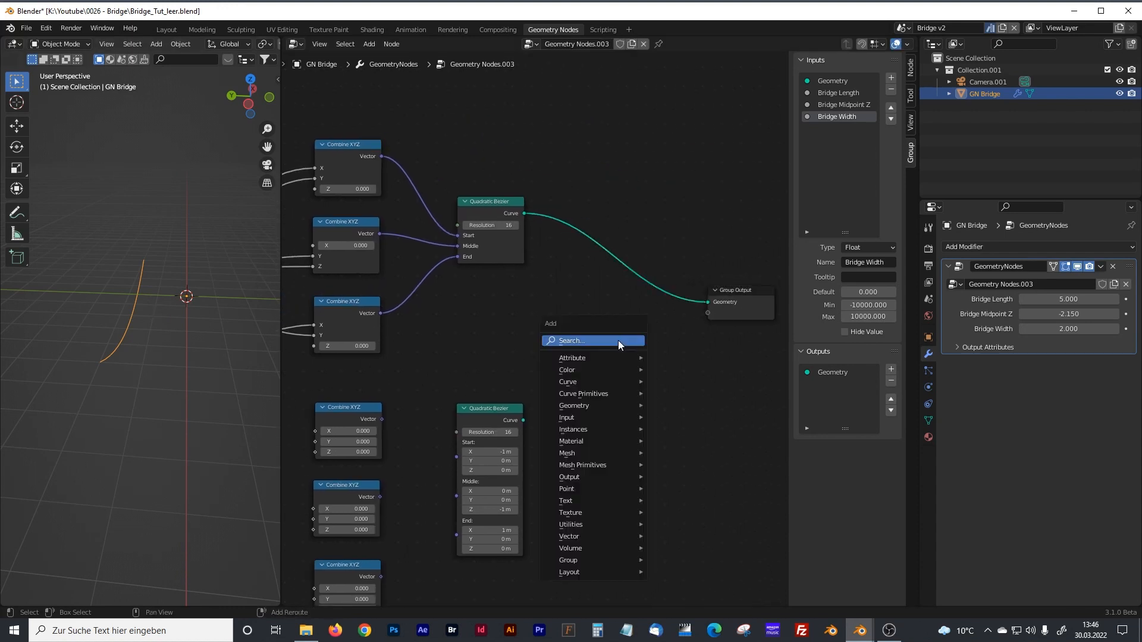
pyautogui.click(618, 339)
pyautogui.write('join')
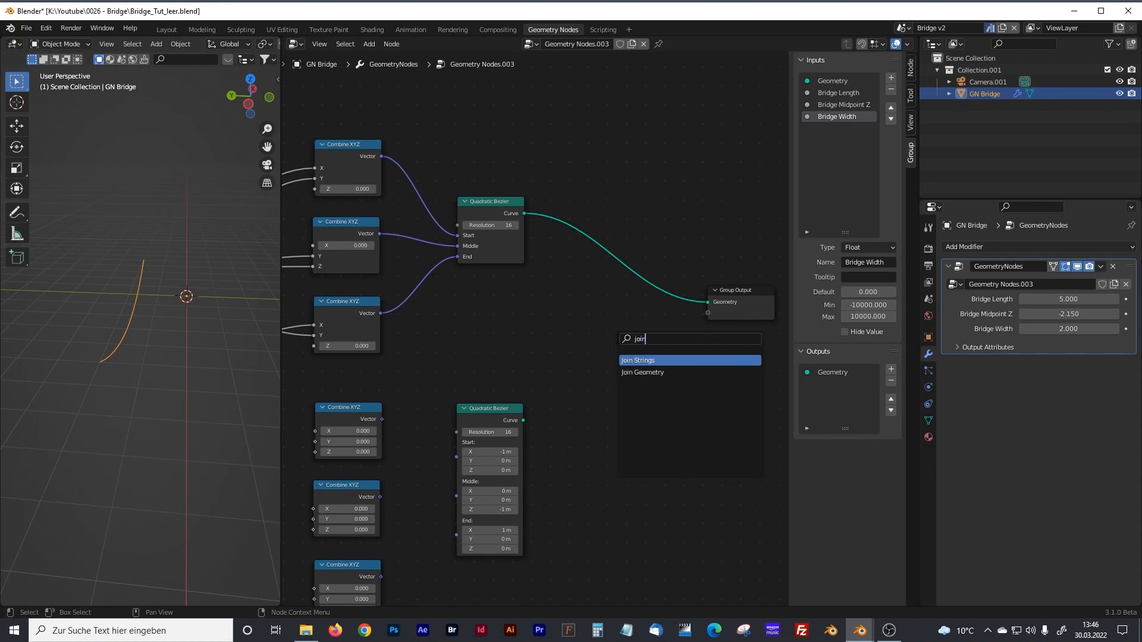
pyautogui.click(642, 373)
pyautogui.click(618, 308)
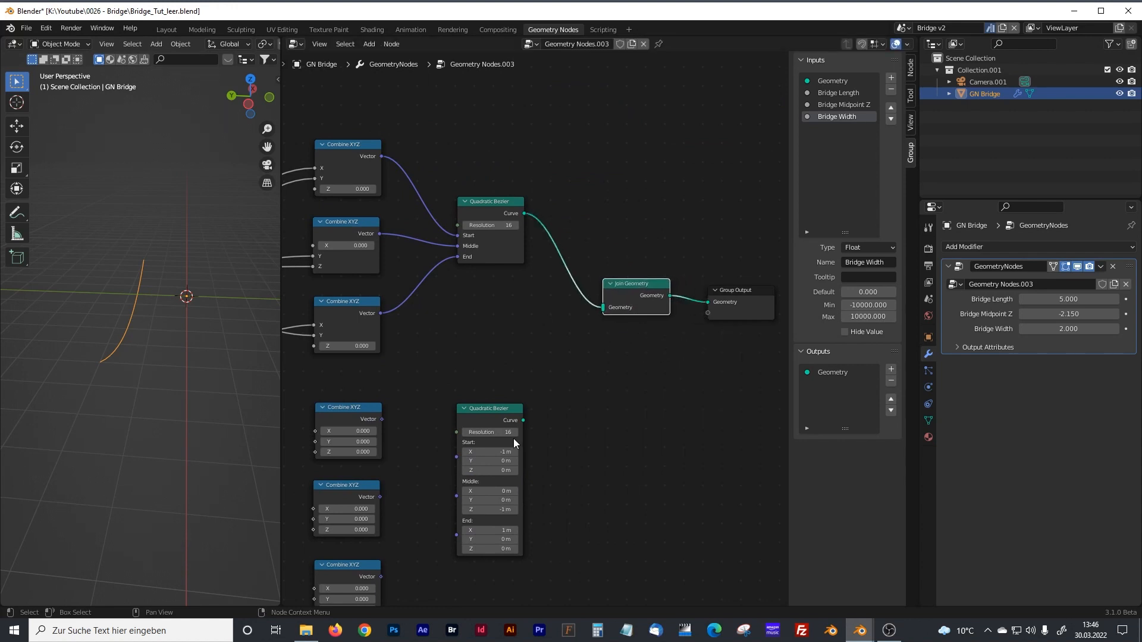
pyautogui.moveTo(523, 420); pyautogui.dragTo(602, 308)
pyautogui.moveTo(188, 316); pyautogui.dragTo(128, 309, button='middle')
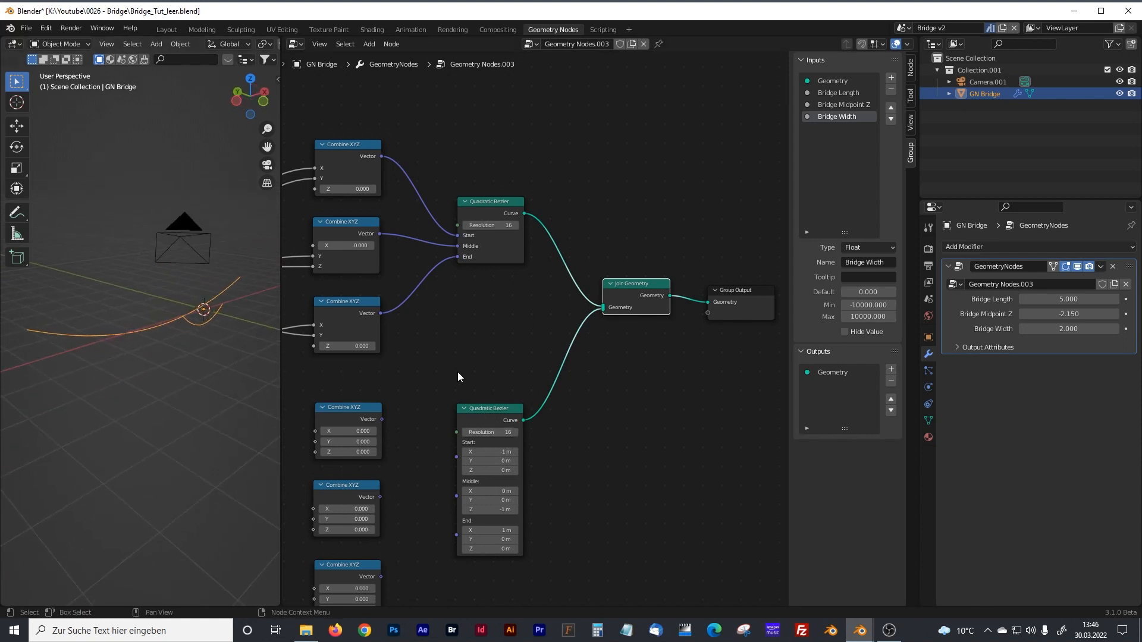
# - Connect Bridge Width to the duplicated Multiply node and its result to the Y inputs of the three lower Combine XYZ nodes
pyautogui.moveTo(345, 388); pyautogui.dragTo(489, 335, button='middle')
pyautogui.moveTo(367, 341); pyautogui.dragTo(516, 341, button='middle')
pyautogui.moveTo(392, 187); pyautogui.dragTo(370, 194)
pyautogui.moveTo(396, 233); pyautogui.dragTo(483, 450)
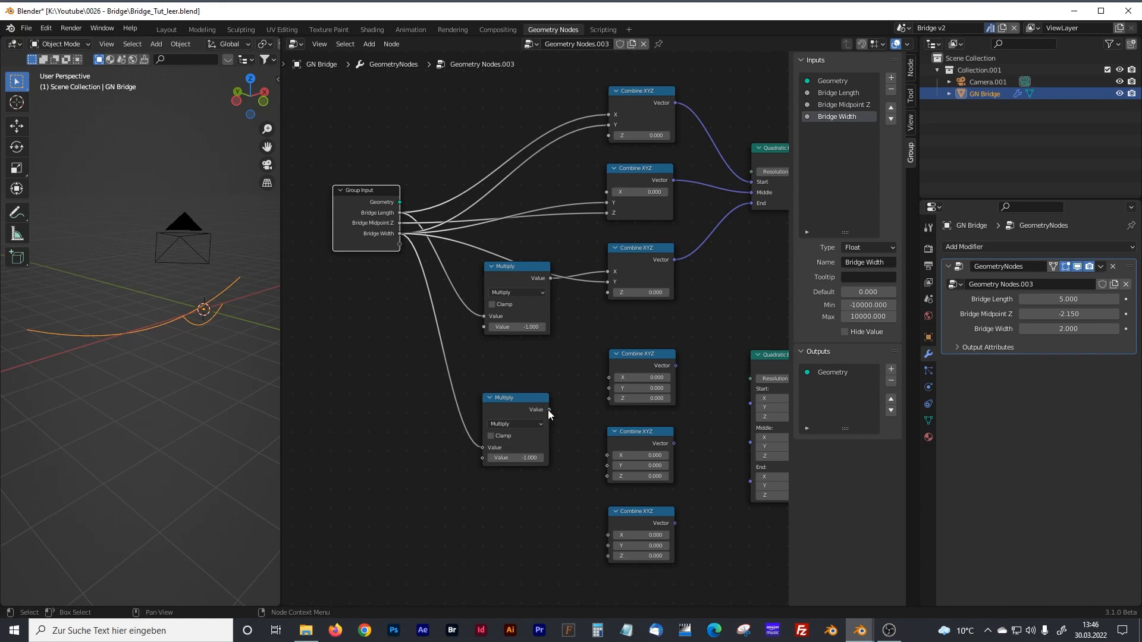
pyautogui.moveTo(547, 409); pyautogui.dragTo(608, 390)
pyautogui.moveTo(551, 414); pyautogui.dragTo(607, 466)
pyautogui.moveTo(715, 479); pyautogui.dragTo(698, 454, button='middle')
pyautogui.moveTo(532, 384); pyautogui.dragTo(592, 519)
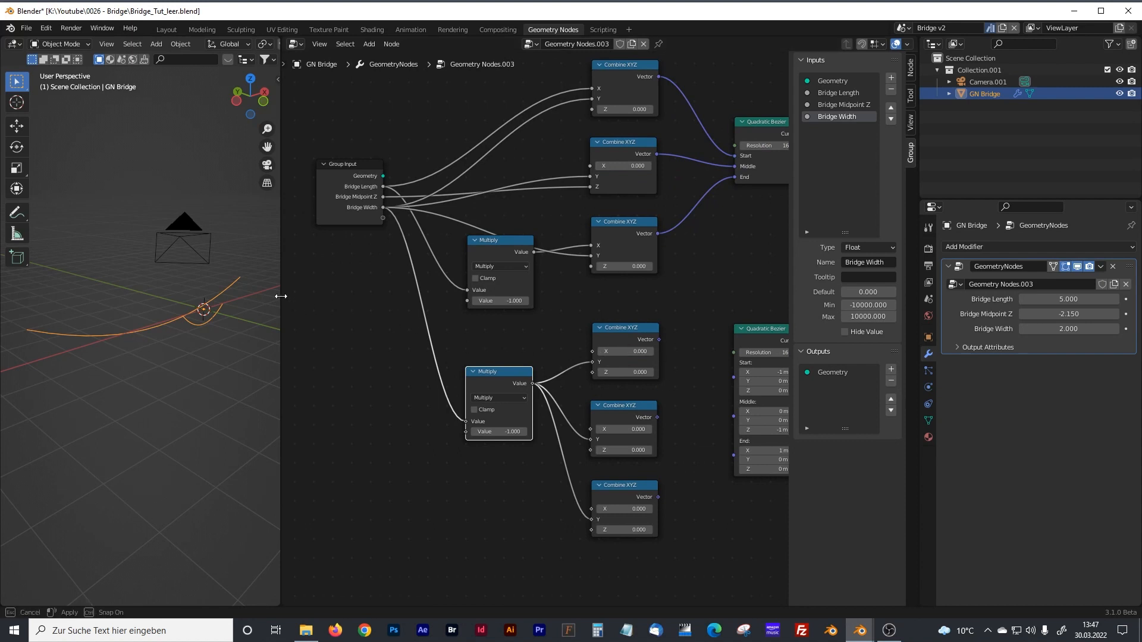
# - Connect the three lower Combine XYZ nodes to the Start, Middle and End inputs of the second Quadratic Bezier
pyautogui.moveTo(281, 298); pyautogui.dragTo(337, 304)
pyautogui.moveTo(524, 369); pyautogui.dragTo(530, 376)
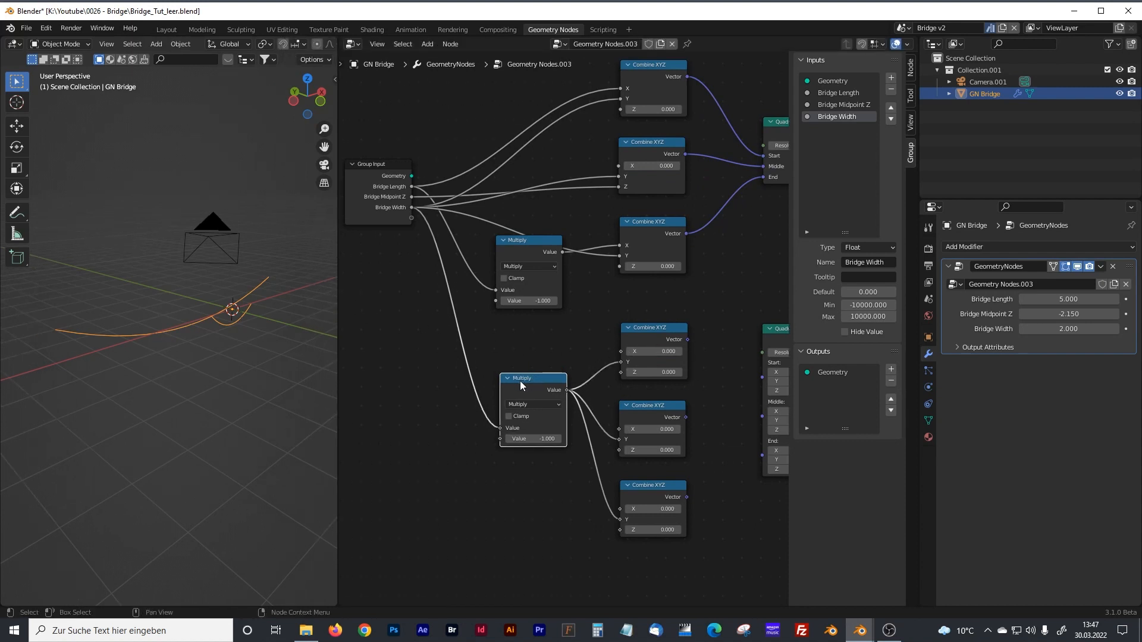
pyautogui.moveTo(195, 277); pyautogui.dragTo(172, 289, button='middle')
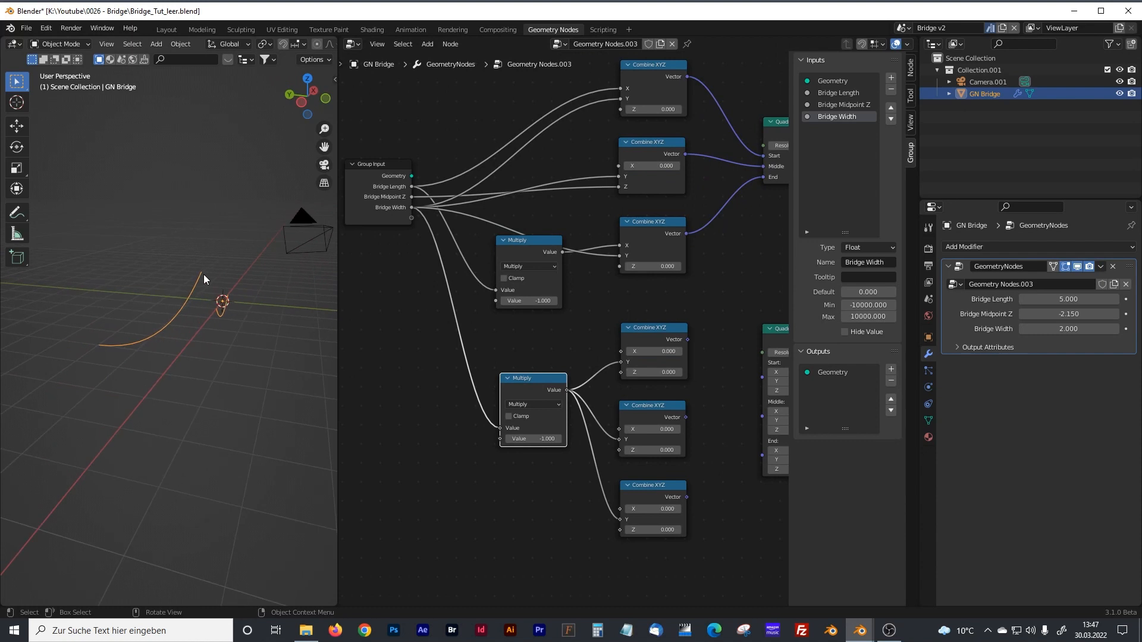
pyautogui.moveTo(556, 347); pyautogui.dragTo(461, 347, button='middle')
pyautogui.moveTo(591, 339); pyautogui.dragTo(662, 377)
pyautogui.moveTo(591, 417); pyautogui.dragTo(665, 390)
pyautogui.moveTo(591, 496); pyautogui.dragTo(666, 399)
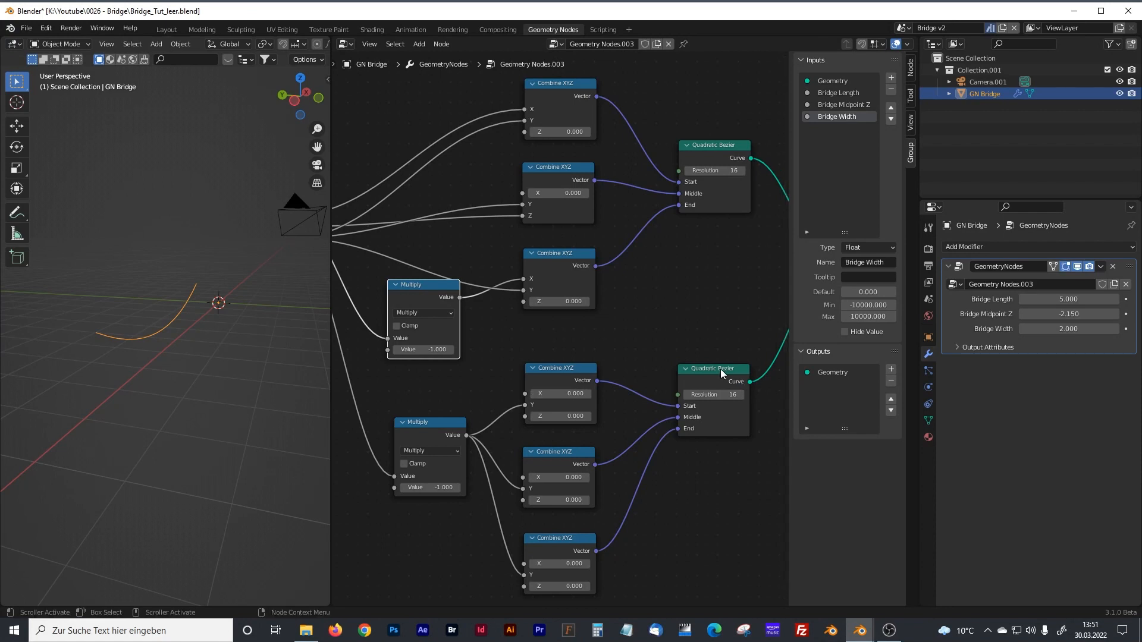
# - Try an X value of 2 on the first of the lower Combine XYZ nodes and reset it to 0
pyautogui.click(562, 393)
pyautogui.write('2')
pyautogui.press('Return')
pyautogui.click(575, 394)
pyautogui.write('0')
pyautogui.press('Return')
# - Connect Bridge Length to the X input of the first lower Combine XYZ node and reposition that node slightly lower
pyautogui.moveTo(330, 348); pyautogui.dragTo(253, 350)
pyautogui.moveTo(378, 360); pyautogui.dragTo(404, 326, button='middle')
pyautogui.moveTo(405, 277); pyautogui.dragTo(410, 284)
pyautogui.moveTo(302, 193); pyautogui.dragTo(317, 199, button='middle')
pyautogui.moveTo(285, 191); pyautogui.dragTo(553, 378)
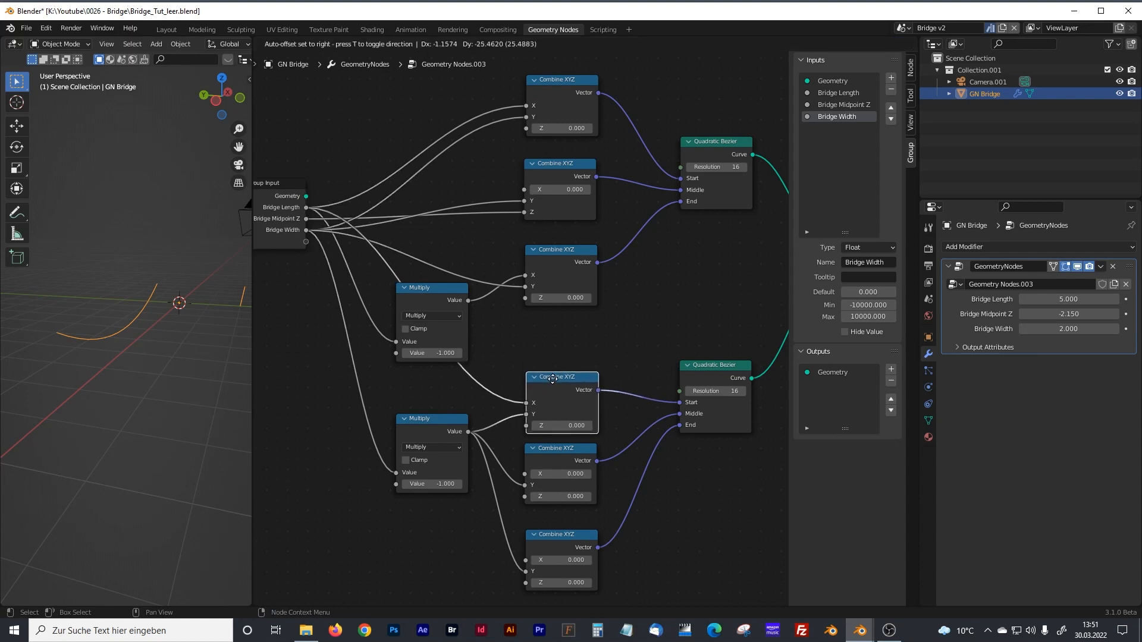
# - Connect the upper Multiply result to the third lower Combine XYZ node's X input and Bridge Midpoint Z to the second one's Z input
pyautogui.moveTo(556, 449); pyautogui.dragTo(552, 455)
pyautogui.moveTo(424, 293); pyautogui.dragTo(525, 561)
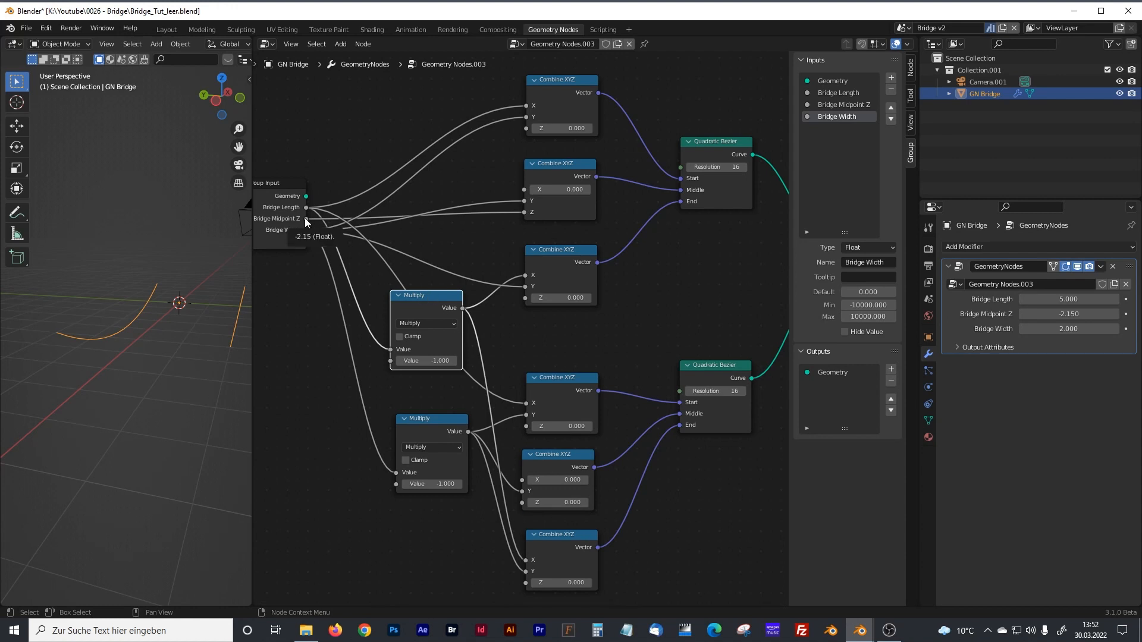
pyautogui.moveTo(306, 218); pyautogui.dragTo(520, 505)
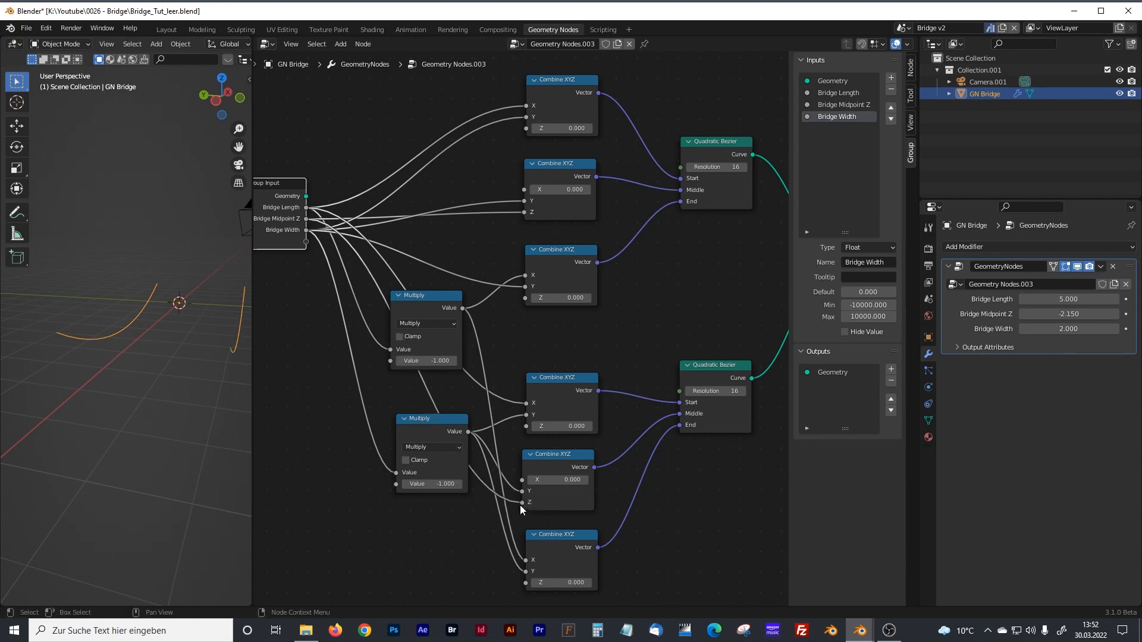
# - Test the bridge parameters by setting Bridge Length to 5.410, Bridge Midpoint Z to -2.590 and Bridge Width to 1.350
pyautogui.moveTo(177, 359); pyautogui.dragTo(34, 361, button='middle')
pyautogui.moveTo(252, 296); pyautogui.dragTo(357, 300)
pyautogui.moveTo(205, 305); pyautogui.dragTo(241, 315, button='middle')
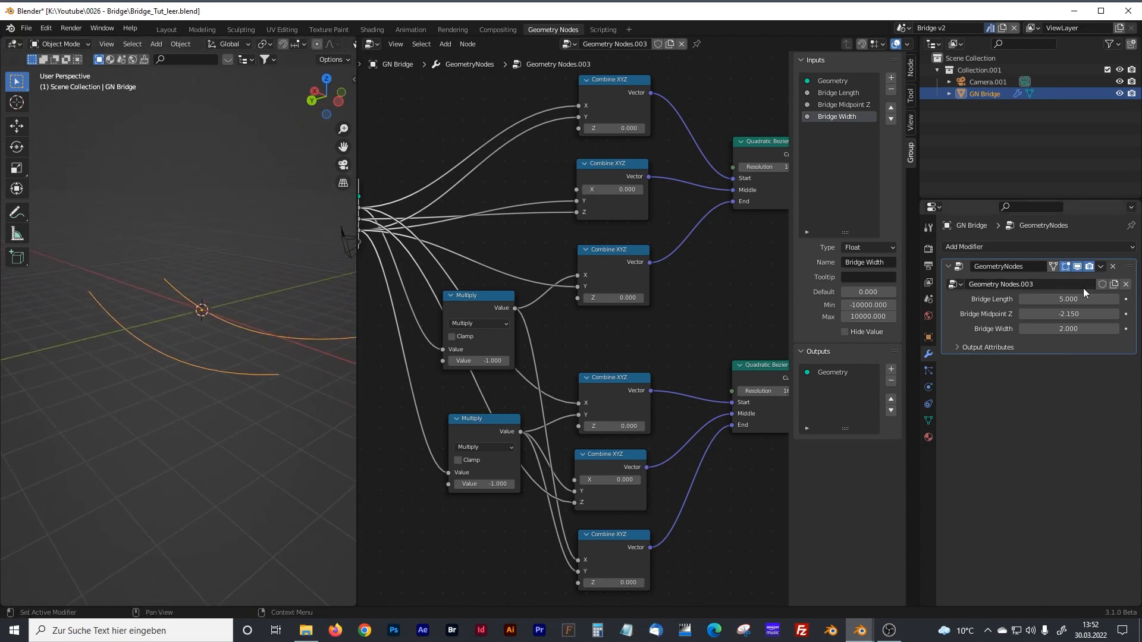
pyautogui.moveTo(1082, 299); pyautogui.dragTo(1035, 329)
pyautogui.moveTo(238, 356)
pyautogui.mouseDown(button='middle')
pyautogui.moveTo(190, 373)
pyautogui.moveTo(227, 372)
pyautogui.mouseUp(button='middle')
pyautogui.moveTo(338, 377); pyautogui.dragTo(288, 350, button='middle')
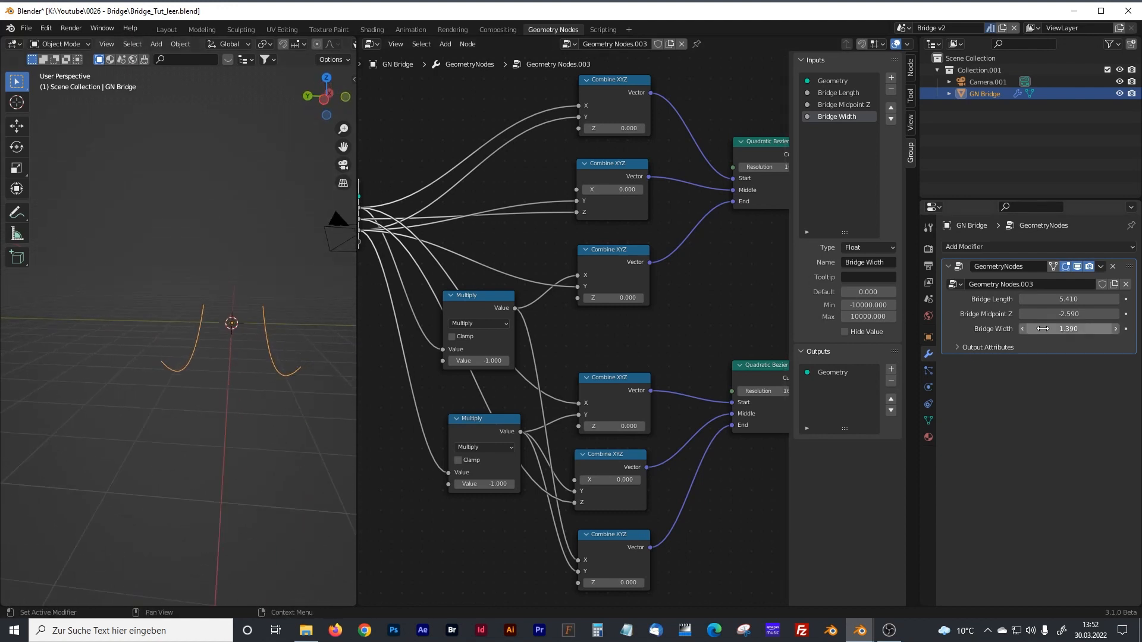
pyautogui.moveTo(1069, 329); pyautogui.dragTo(1055, 329)
# - Group the three upper Combine XYZ nodes in one frame and the three lower ones in a second frame
pyautogui.scroll(-3, 619, 361)
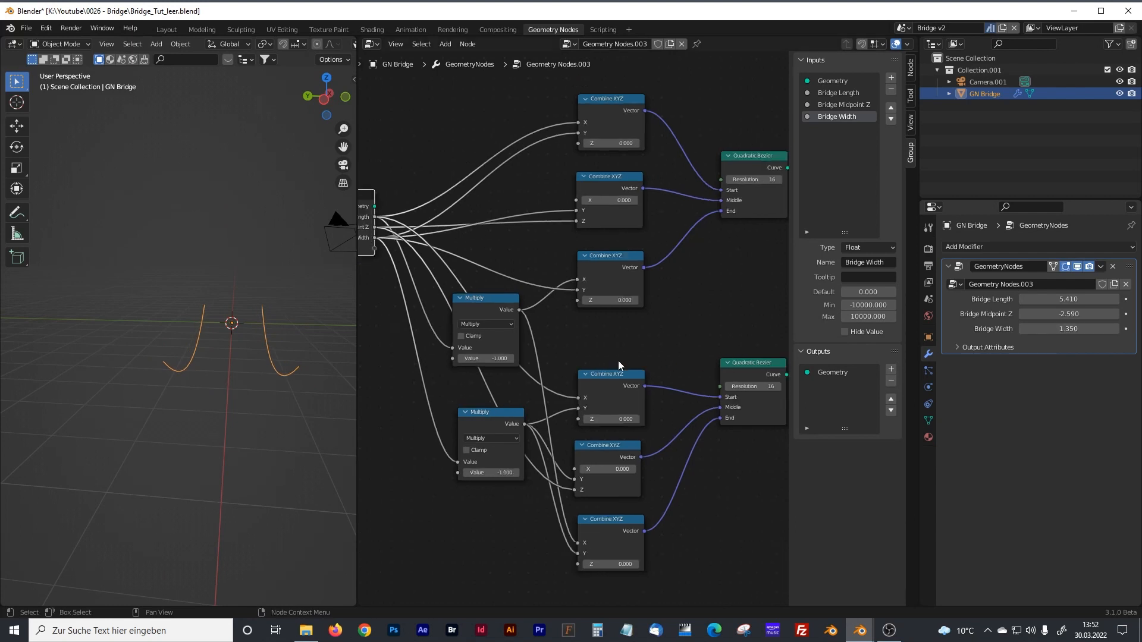
pyautogui.moveTo(544, 145); pyautogui.dragTo(624, 359)
pyautogui.hotkey('ctrl', 'j')
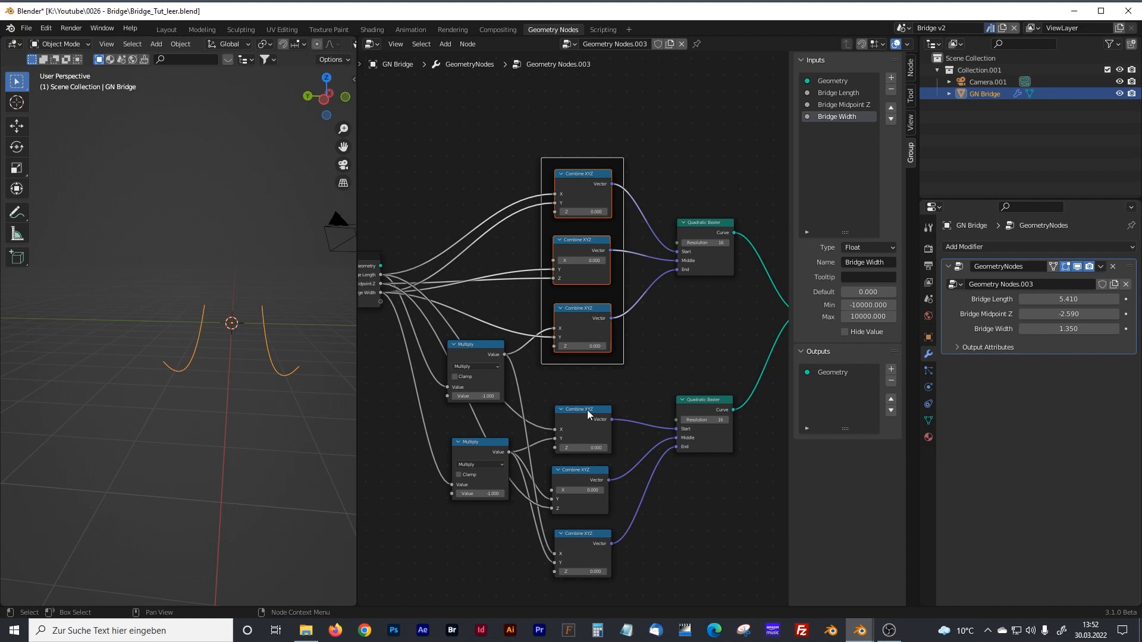
pyautogui.moveTo(536, 390); pyautogui.dragTo(641, 591)
pyautogui.hotkey('ctrl', 'j')
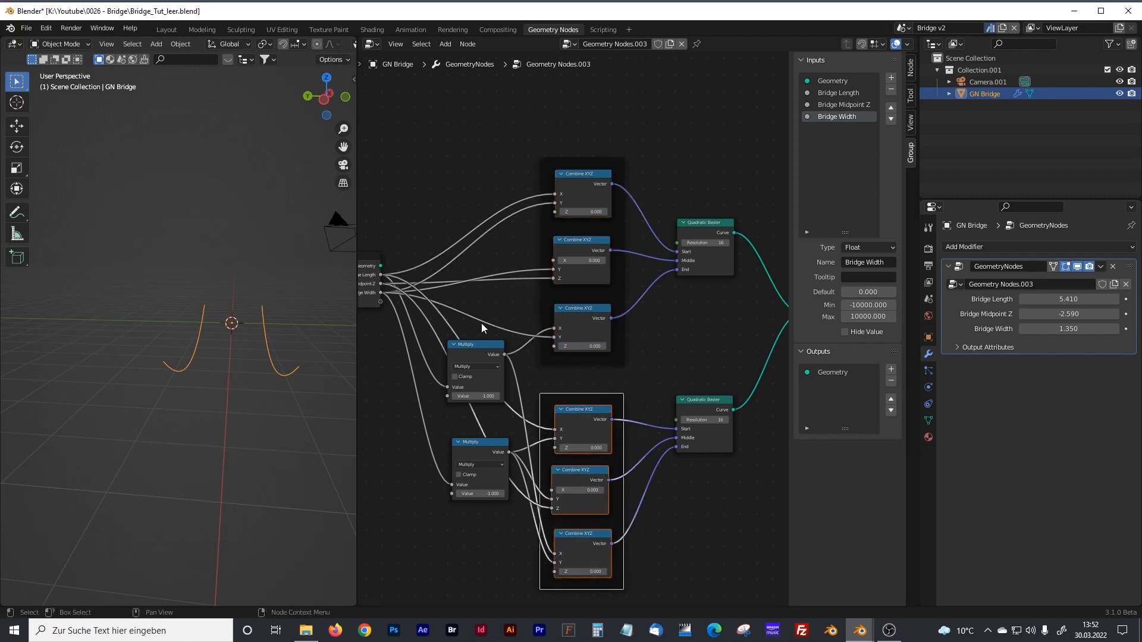
# - Label the frame around the three upper Combine XYZ nodes "Left Rope"
pyautogui.click(546, 179)
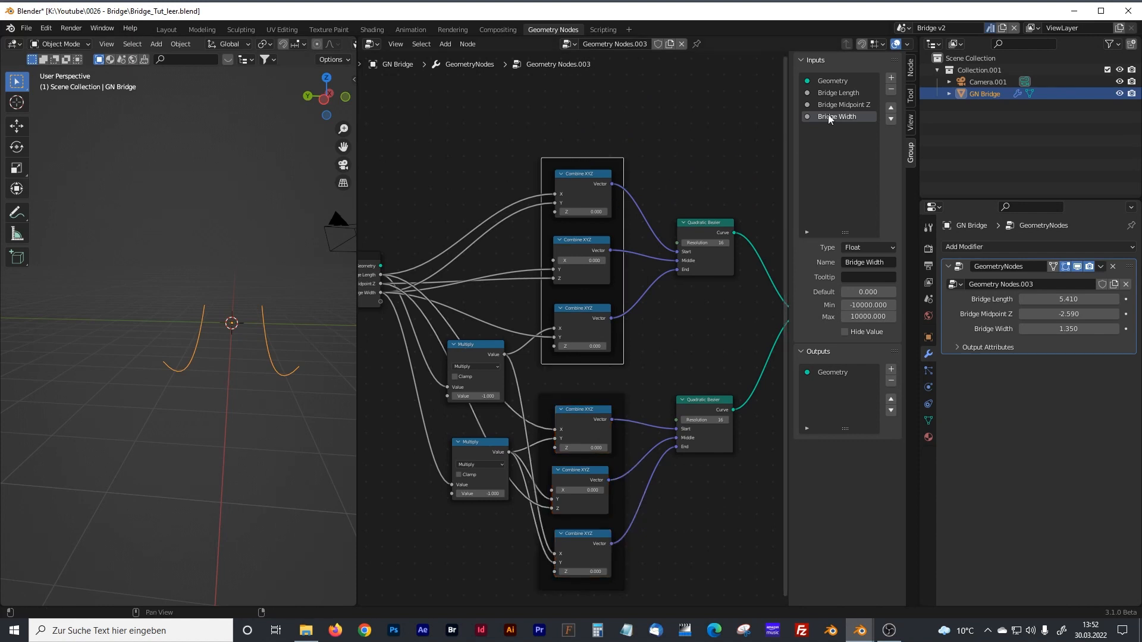
pyautogui.click(909, 69)
pyautogui.click(880, 93)
pyautogui.write('Left Rope')
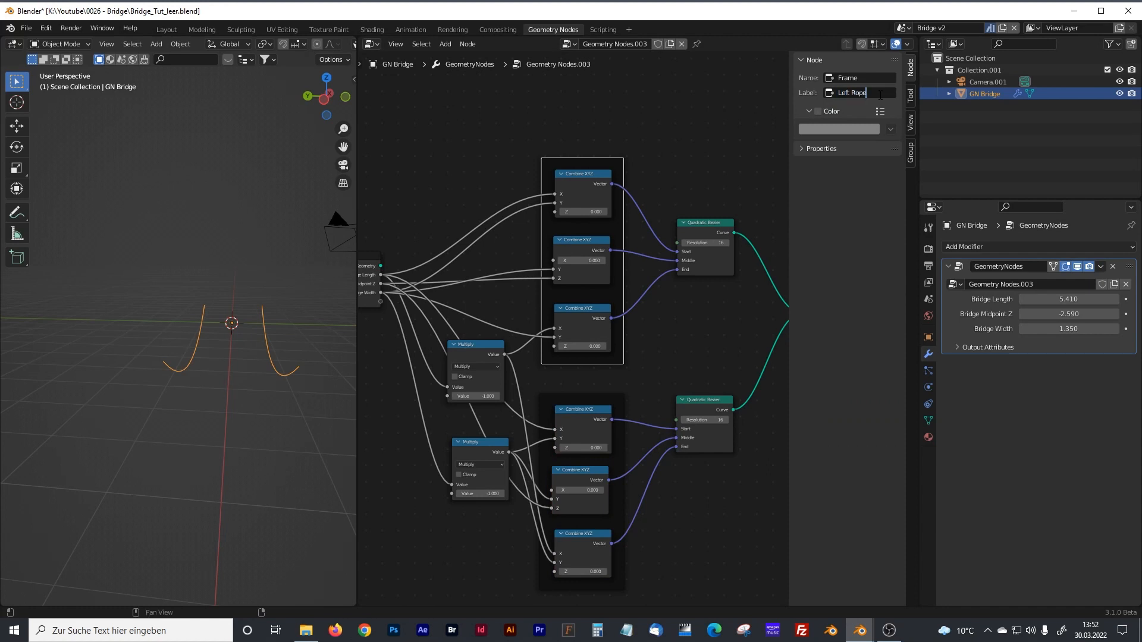
pyautogui.press('Return')
# - Label the frame around the three lower Combine XYZ nodes "Right Rope"
pyautogui.click(586, 398)
pyautogui.click(866, 93)
pyautogui.write('Right Rope')
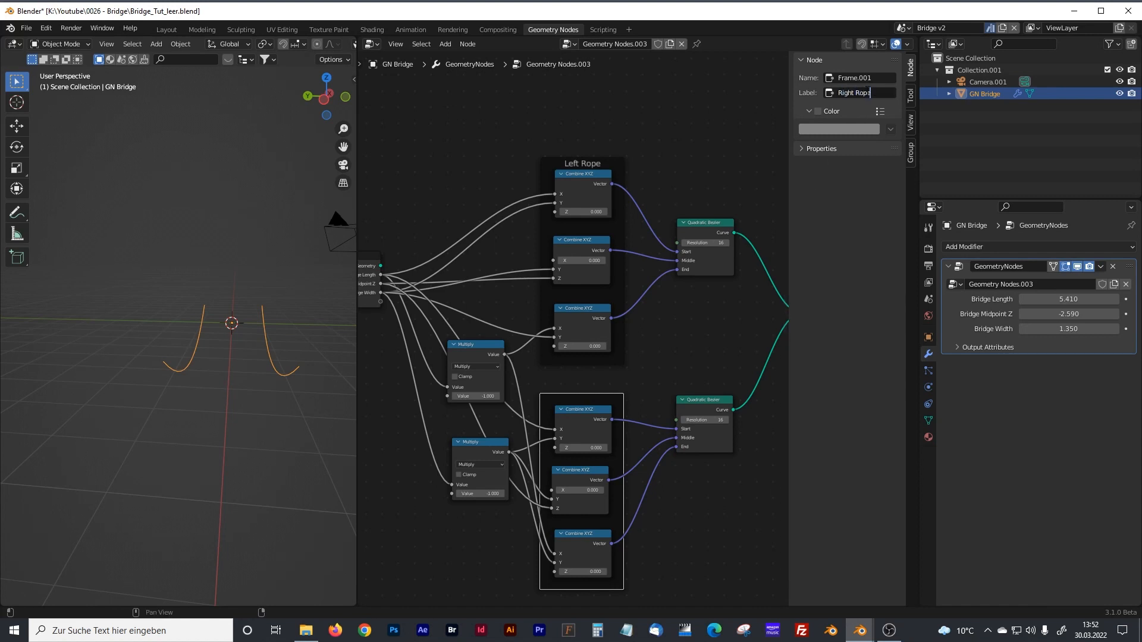
pyautogui.press('Return')
pyautogui.click(471, 348)
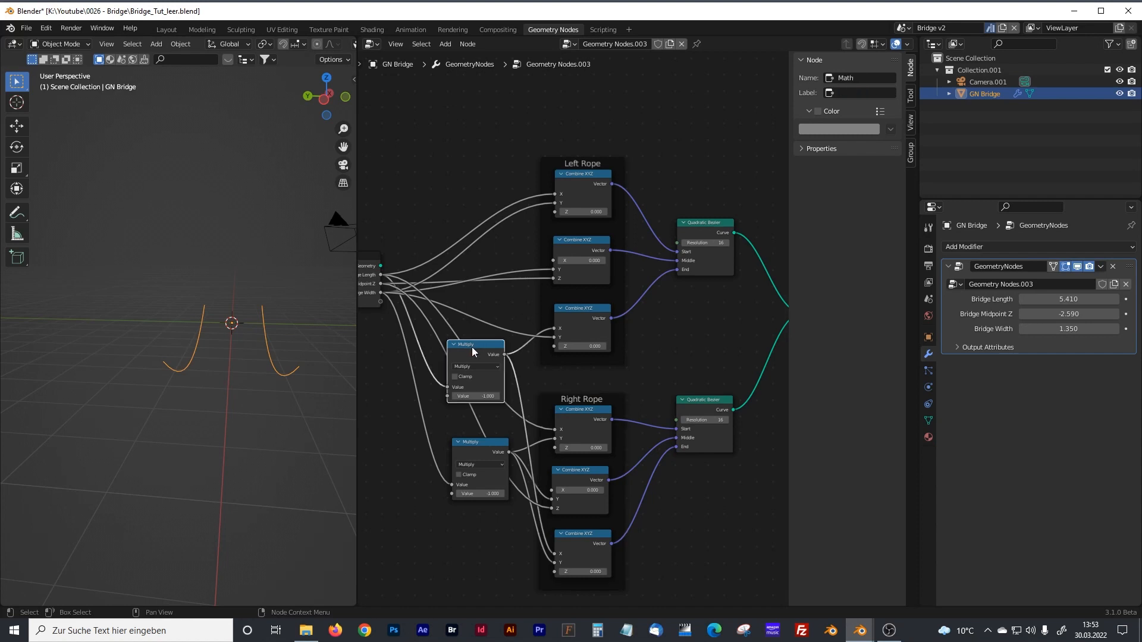
pyautogui.click(856, 93)
pyautogui.write('Br')
pyautogui.press('BackSpace')
pyautogui.press('BackSpace')
pyautogui.press('BackSpace')
pyautogui.press('BackSpace')
pyautogui.click(449, 158)
# - Put the upper Multiply node in its own frame and label the frame "Bridge length"
pyautogui.hotkey('ctrl', 'j')
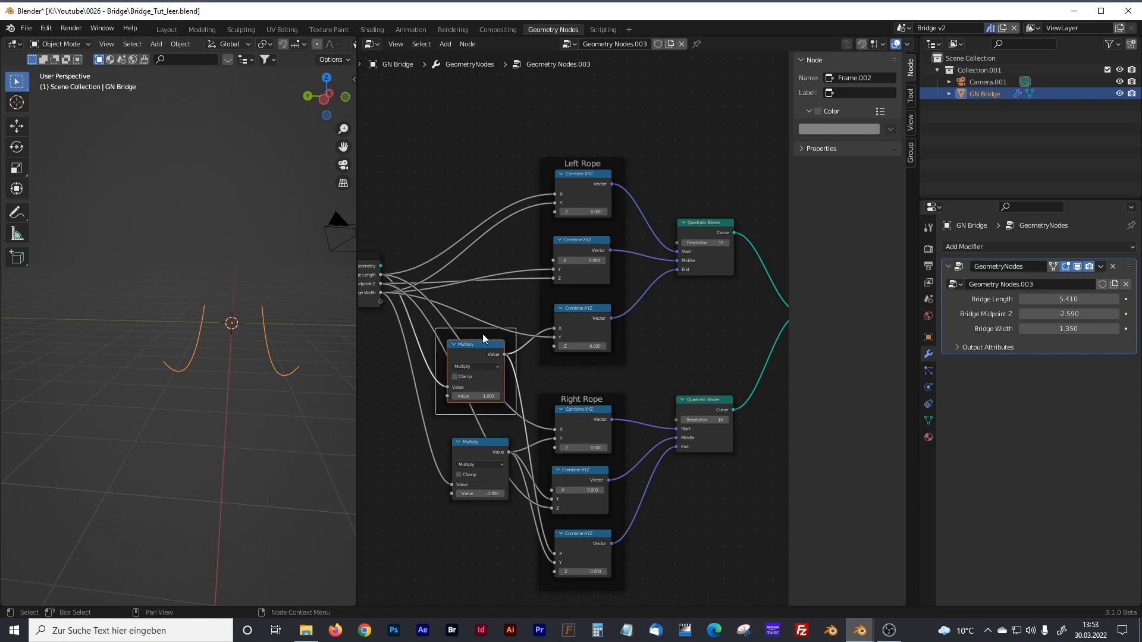
pyautogui.click(855, 94)
pyautogui.write('Bridge leng')
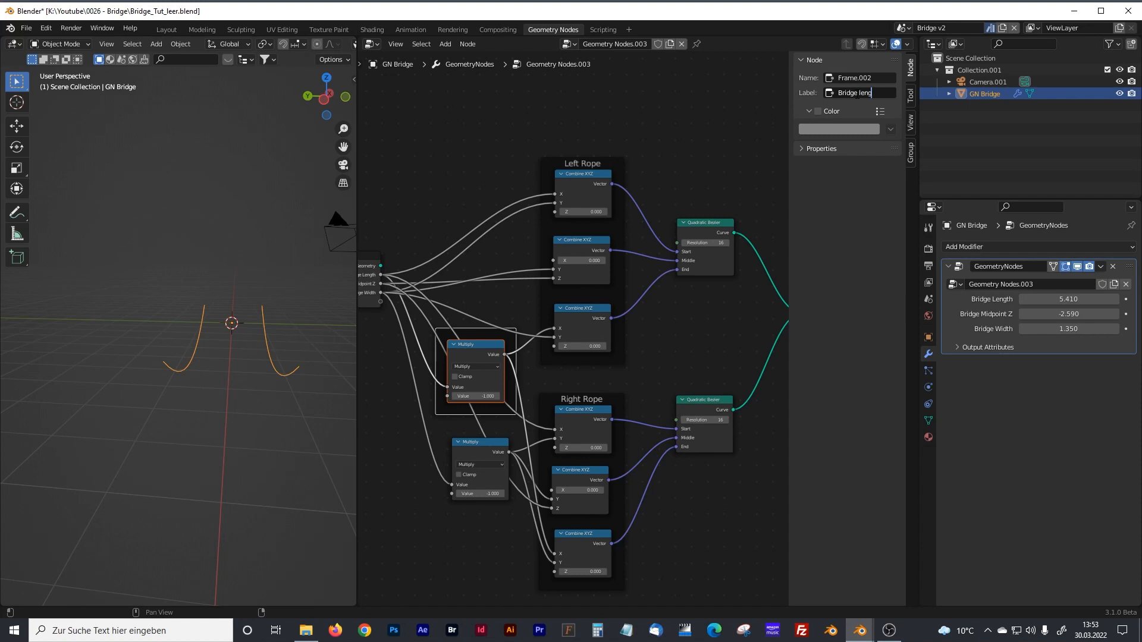
pyautogui.write('th')
pyautogui.press('Return')
# - Put the lower Multiply node in its own frame and label the frame "Bridge Width"
pyautogui.moveTo(499, 449); pyautogui.dragTo(491, 450)
pyautogui.hotkey('ctrl', 'j')
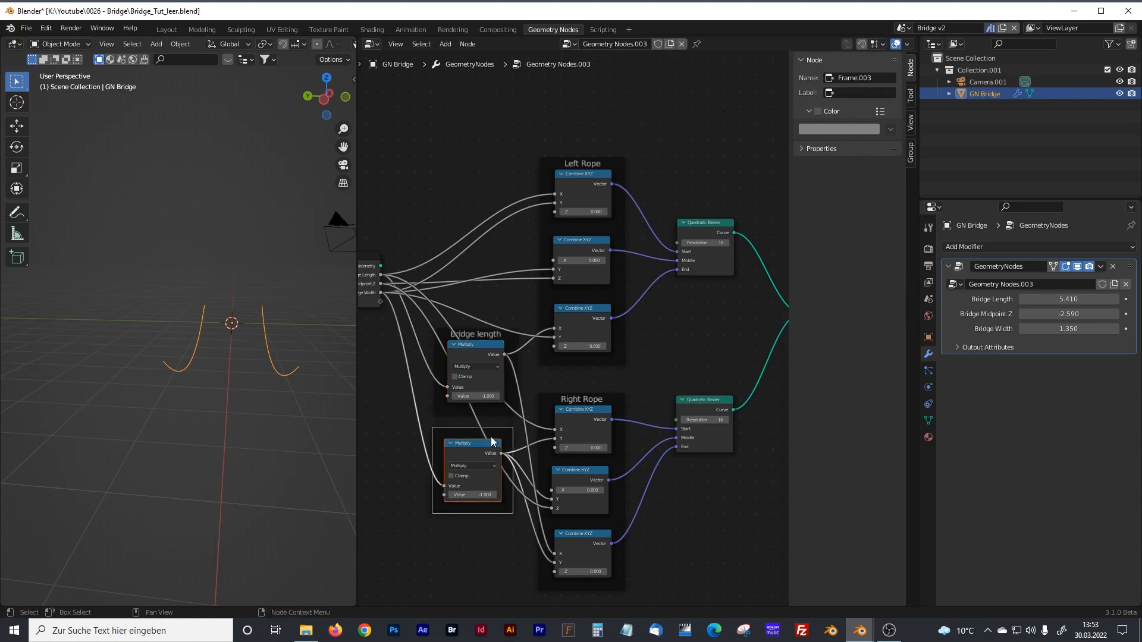
pyautogui.click(462, 428)
pyautogui.click(848, 93)
pyautogui.write('Bridge')
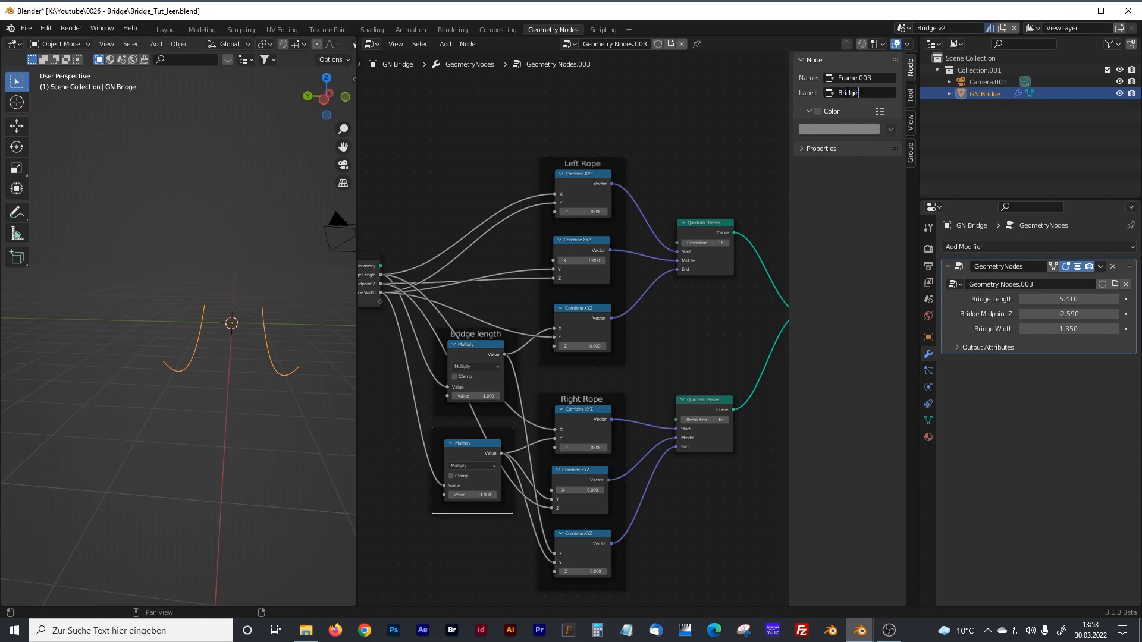
pyautogui.write(' Width')
pyautogui.press('Return')
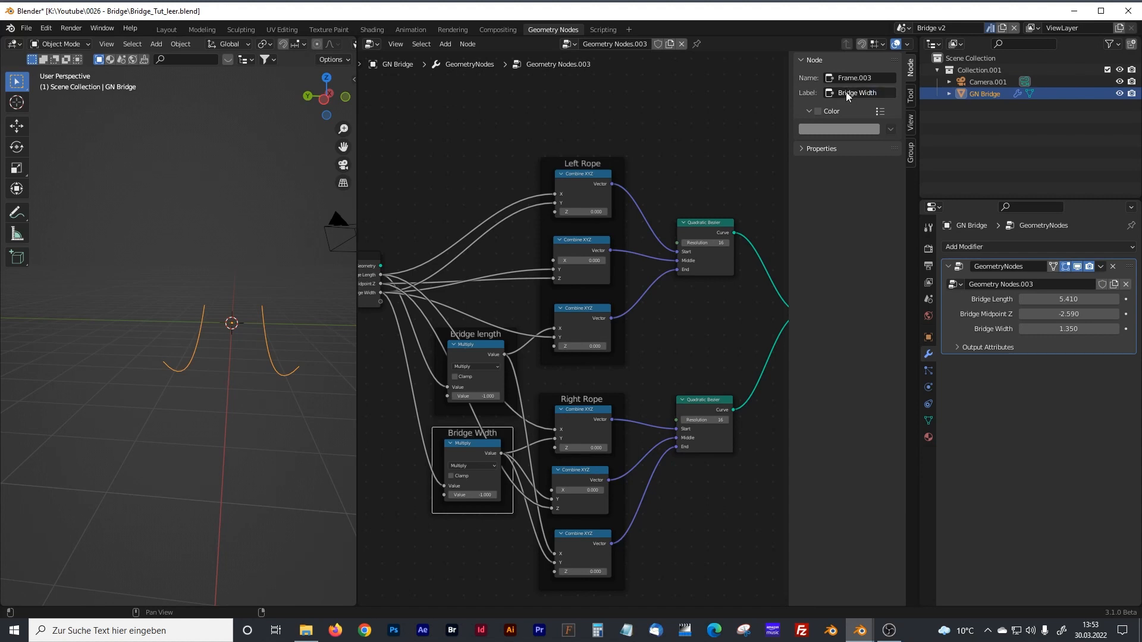
# - Tidy the node layout by nudging the Left Rope and Right Rope frames and moving the Bridge length frame upward
pyautogui.moveTo(359, 214); pyautogui.dragTo(222, 214)
pyautogui.press('Home')
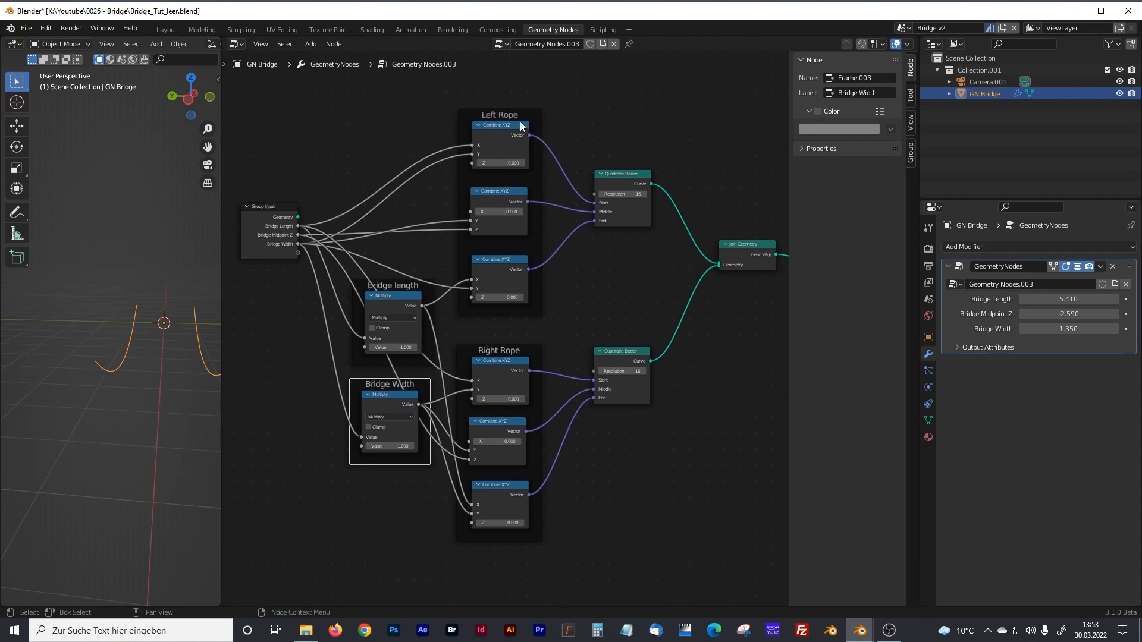
pyautogui.moveTo(521, 126); pyautogui.dragTo(523, 127)
pyautogui.scroll(-2, 578, 216)
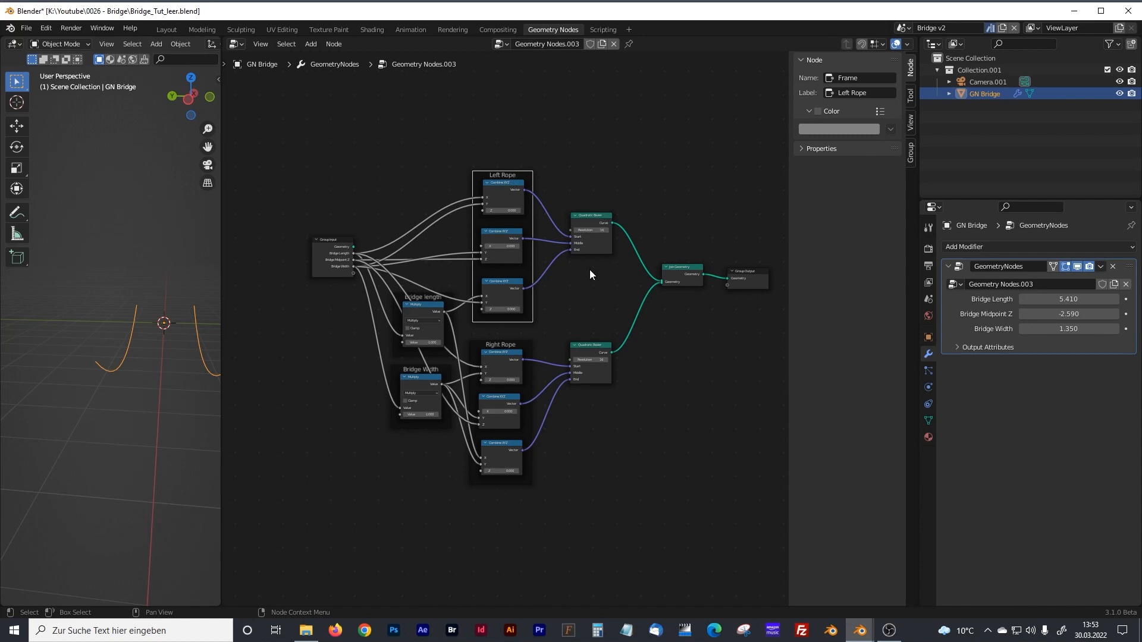
pyautogui.moveTo(507, 343); pyautogui.dragTo(518, 348)
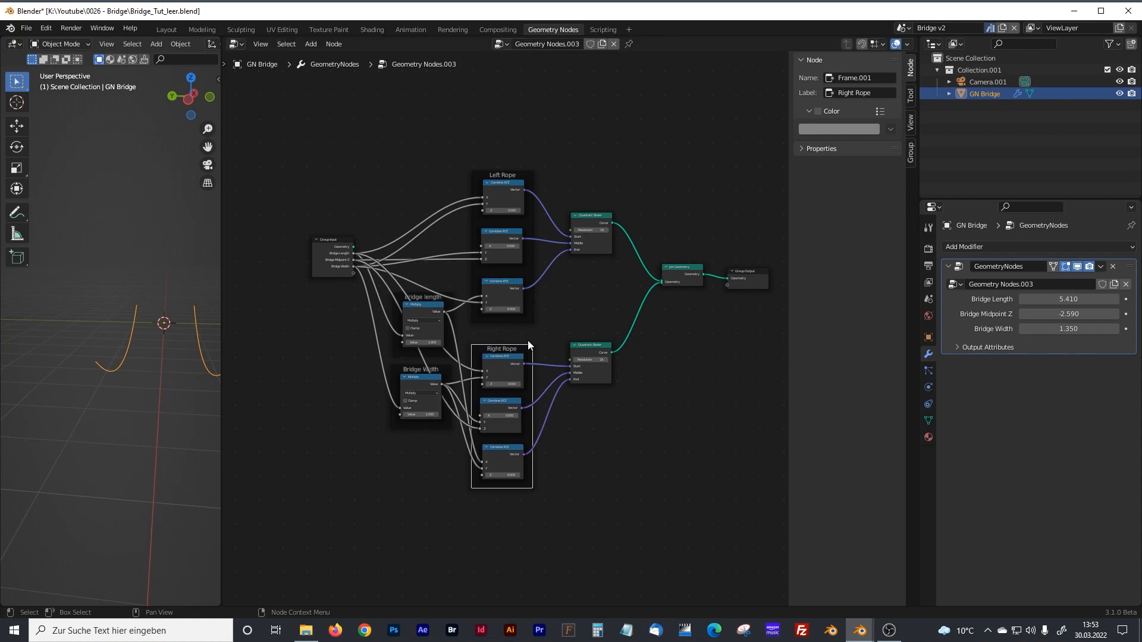
pyautogui.scroll(3, 523, 340)
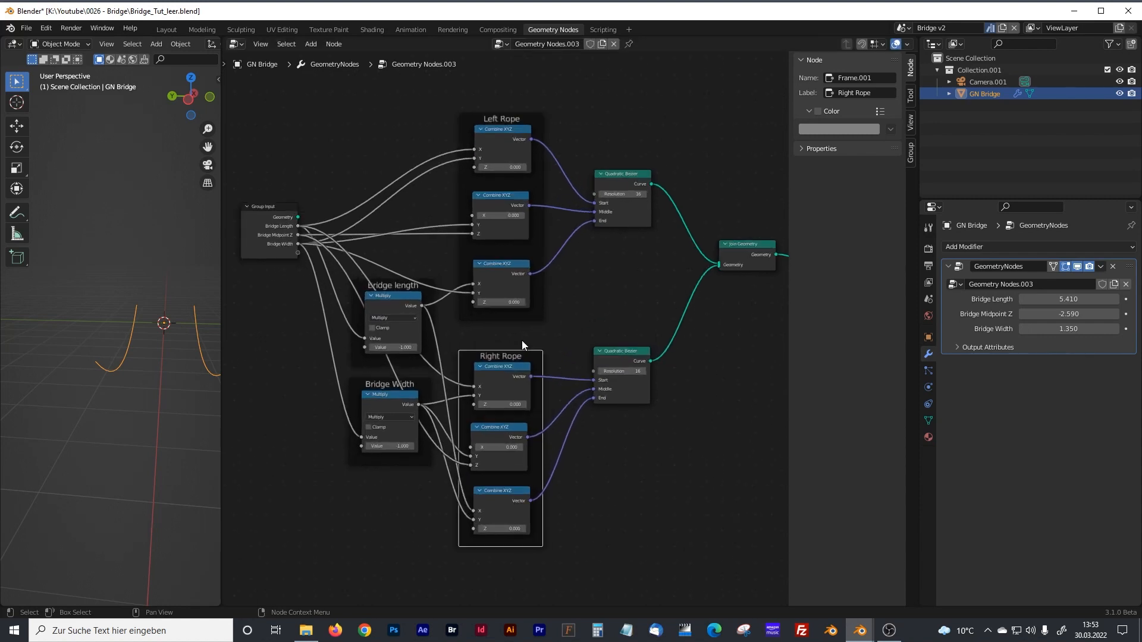
pyautogui.moveTo(380, 287); pyautogui.dragTo(366, 143)
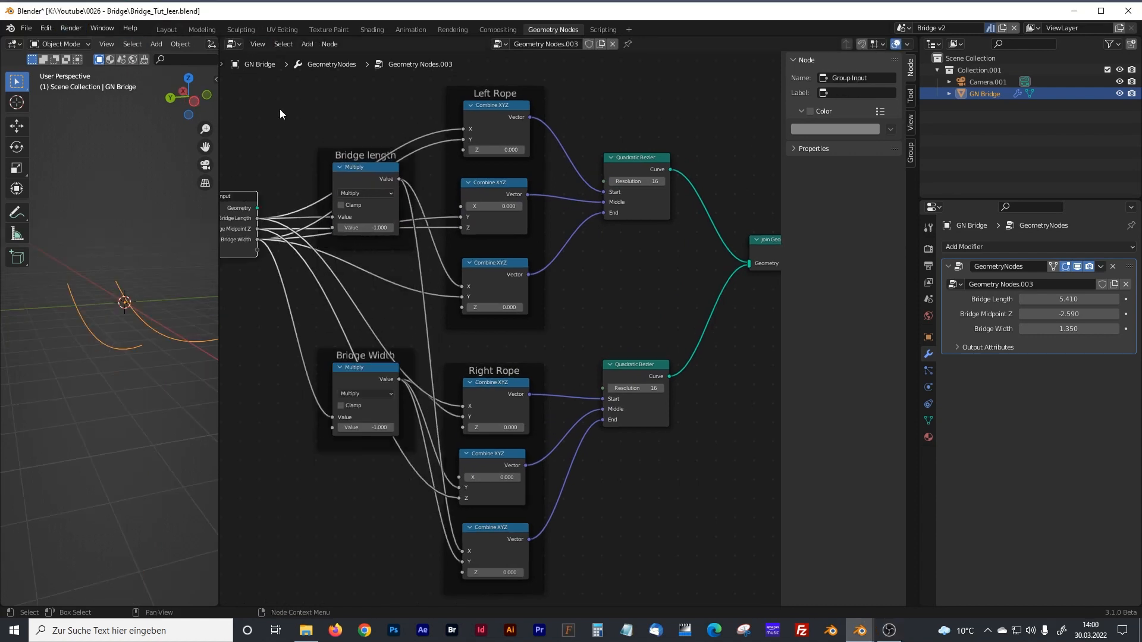
# - Expose the Z input of the first Left Rope Combine XYZ node as a new group input
pyautogui.moveTo(218, 175); pyautogui.dragTo(294, 178)
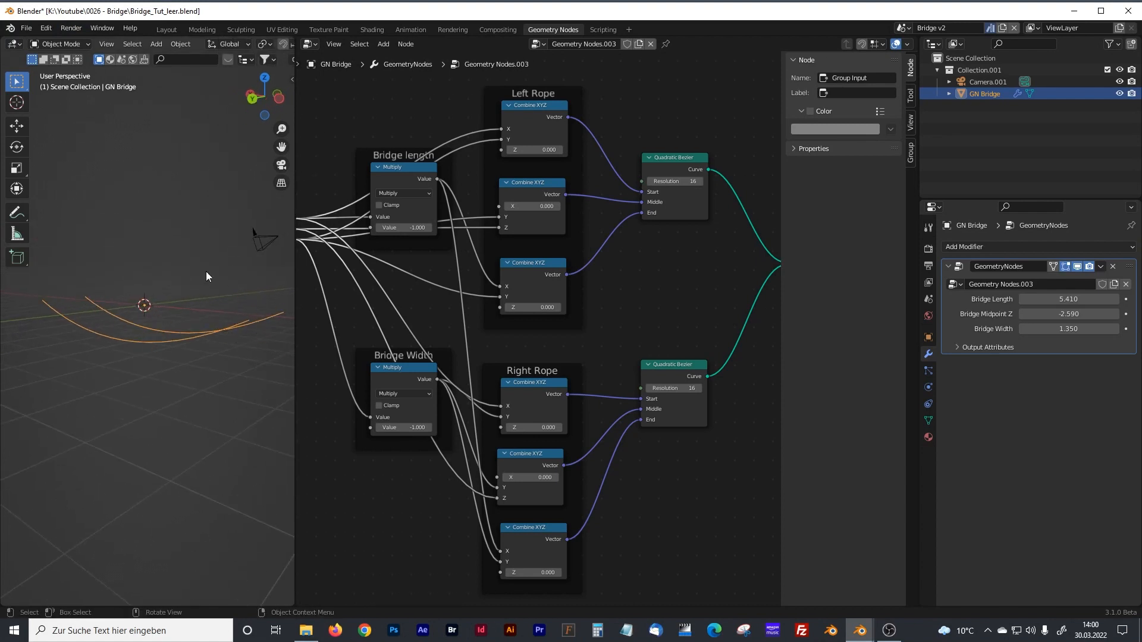
pyautogui.moveTo(210, 275); pyautogui.dragTo(180, 330, button='middle')
pyautogui.moveTo(294, 296)
pyautogui.mouseDown()
pyautogui.moveTo(245, 295)
pyautogui.moveTo(304, 289)
pyautogui.mouseUp()
pyautogui.moveTo(381, 285); pyautogui.dragTo(444, 285, button='middle')
pyautogui.press('n')
pyautogui.scroll(1, 517, 268)
pyautogui.moveTo(514, 266); pyautogui.dragTo(502, 289, button='middle')
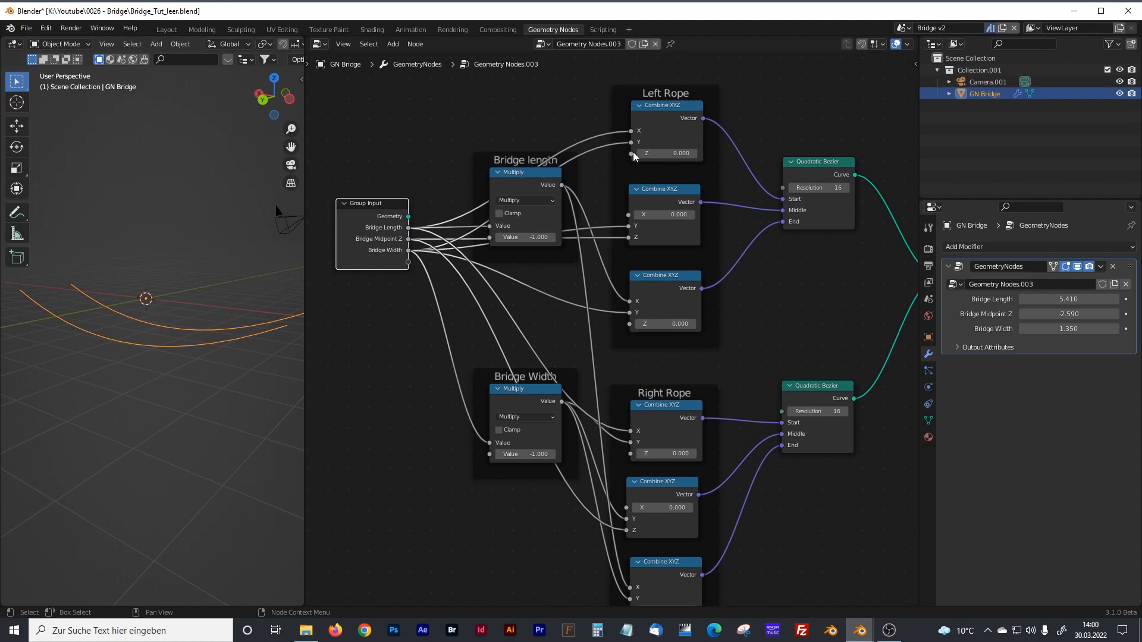
pyautogui.moveTo(631, 153); pyautogui.dragTo(414, 263)
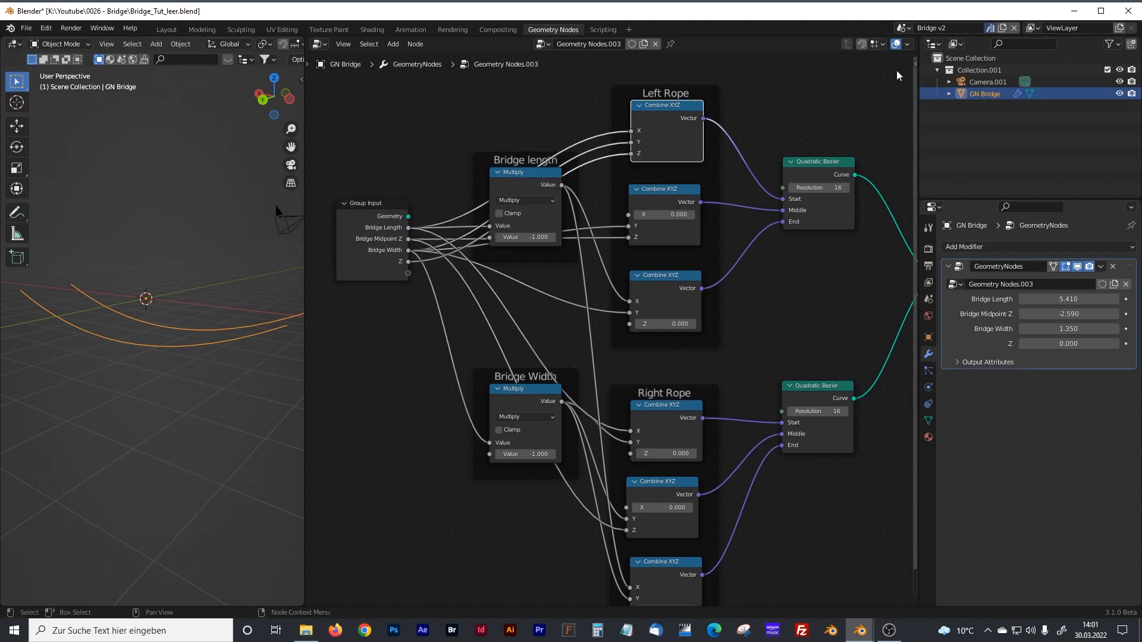
# - Rename the new Z group input to "Start Point 1 Z Pos"
pyautogui.press('n')
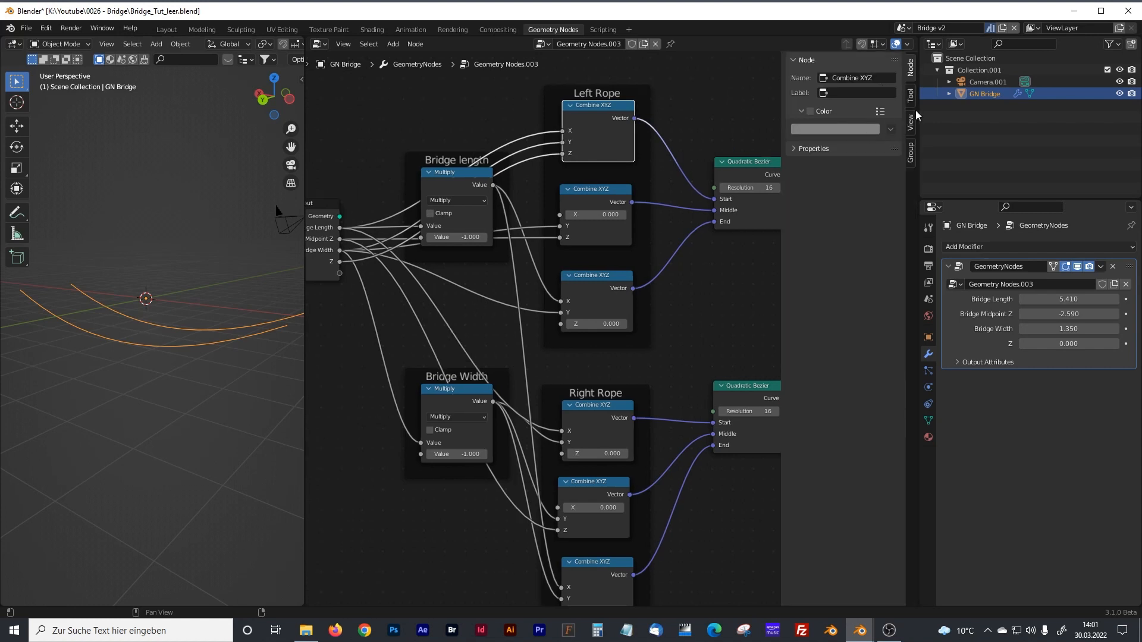
pyautogui.click(910, 152)
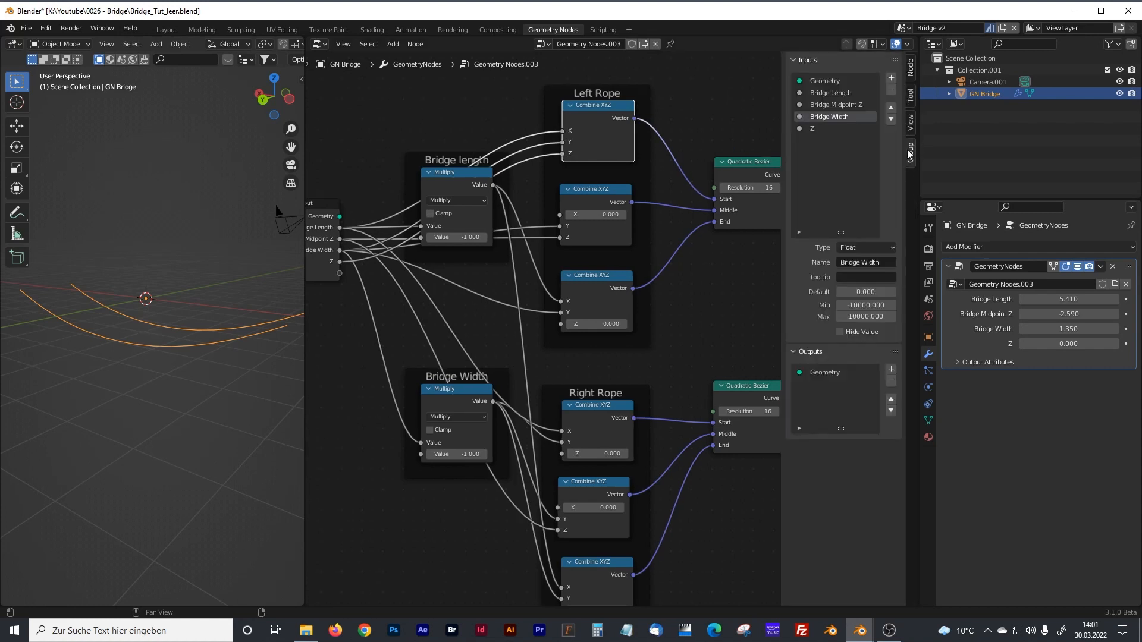
pyautogui.click(818, 128)
pyautogui.click(845, 262)
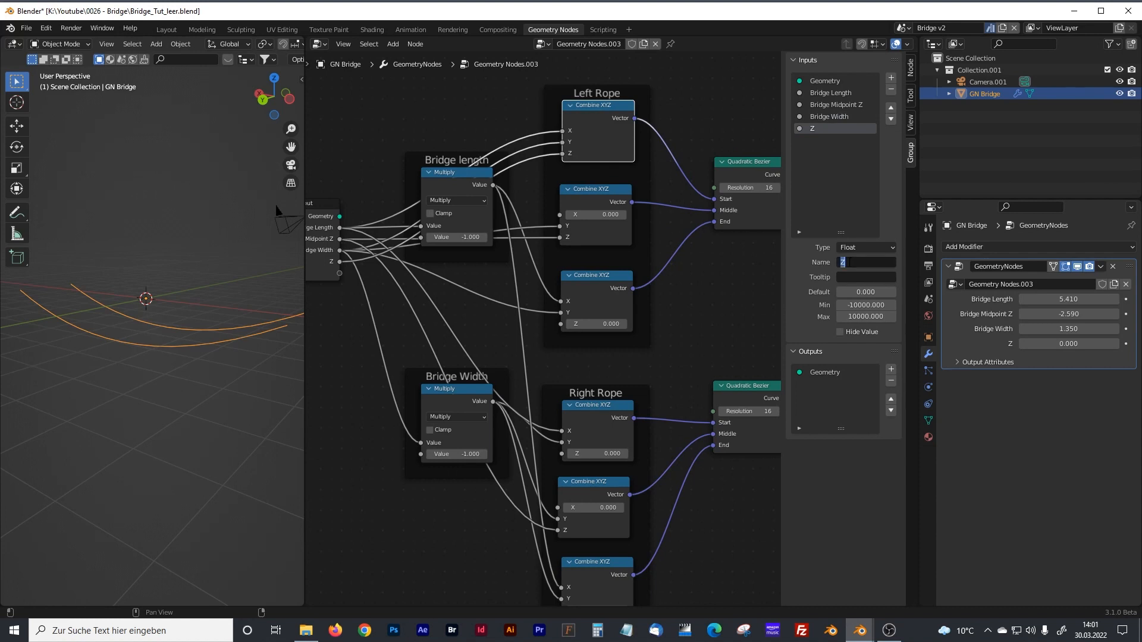
pyautogui.write('Start Point 1 Z Pos')
pyautogui.press('Return')
# - Connect Start Point 1 Z Pos to the first Right Rope Combine XYZ node's Z input and set its modifier value to 0.190
pyautogui.moveTo(421, 278); pyautogui.dragTo(456, 240, button='middle')
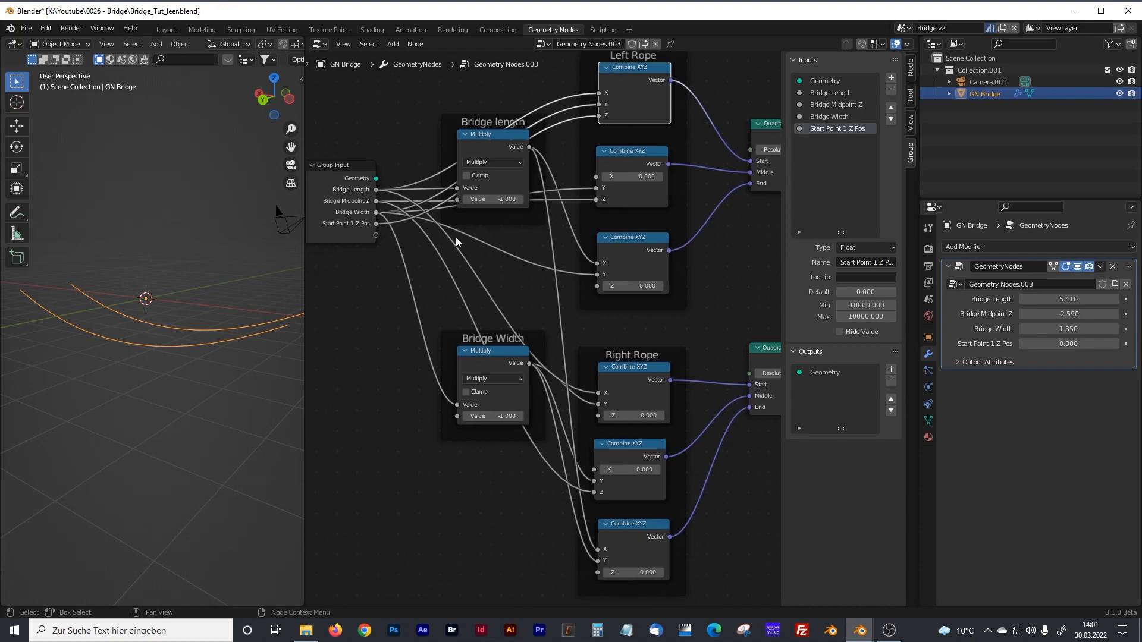
pyautogui.moveTo(376, 224); pyautogui.dragTo(590, 416)
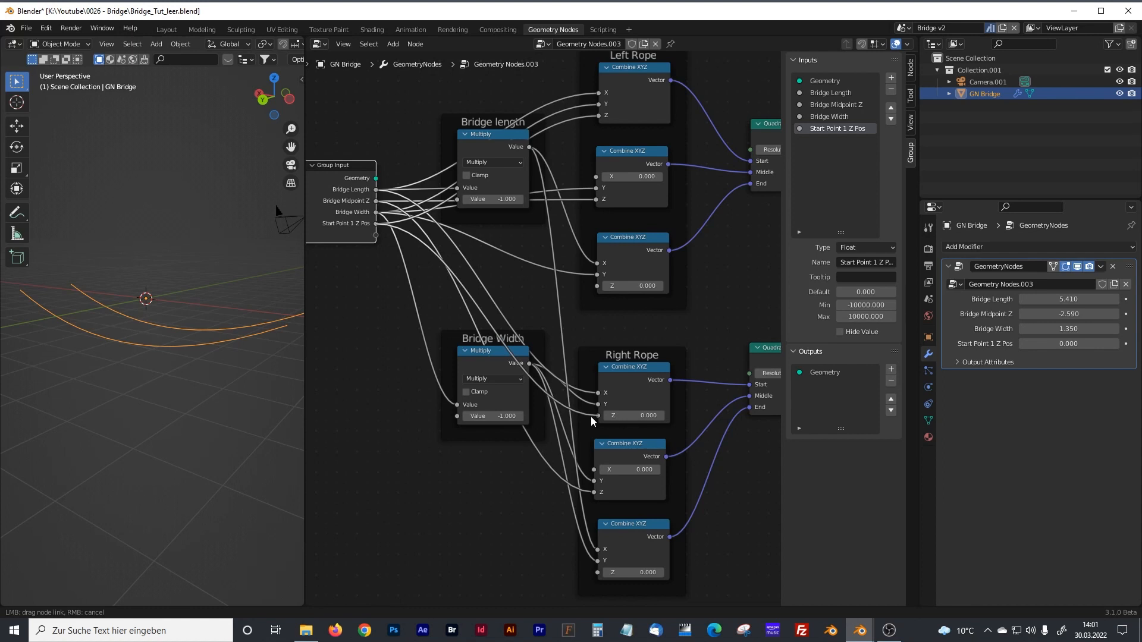
pyautogui.moveTo(591, 417); pyautogui.dragTo(590, 416)
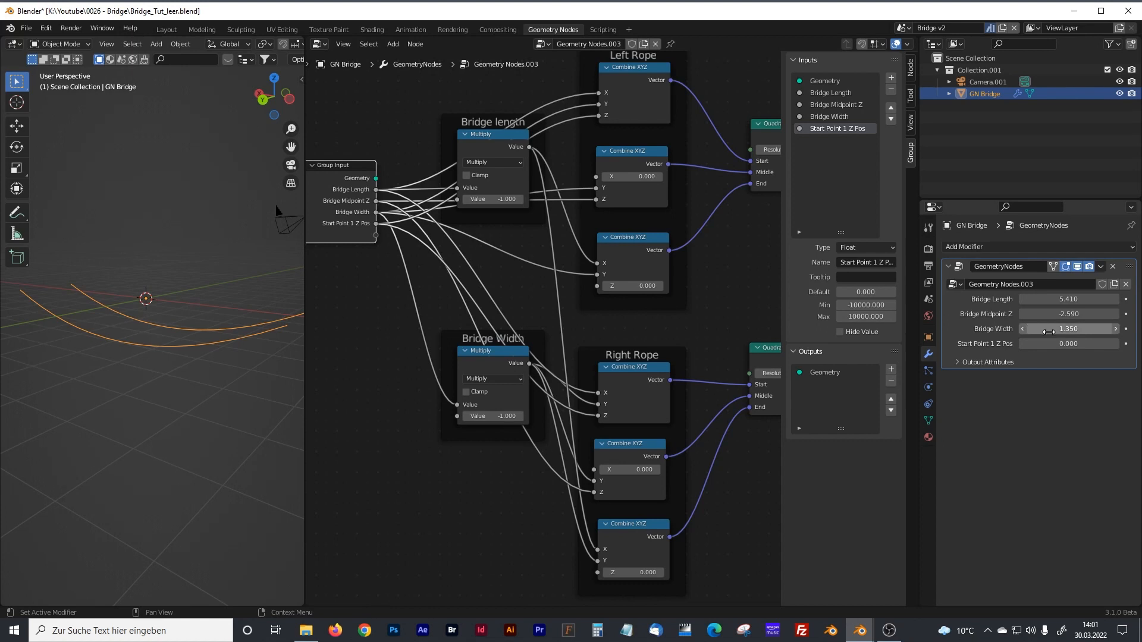
pyautogui.moveTo(1068, 344); pyautogui.dragTo(1094, 343)
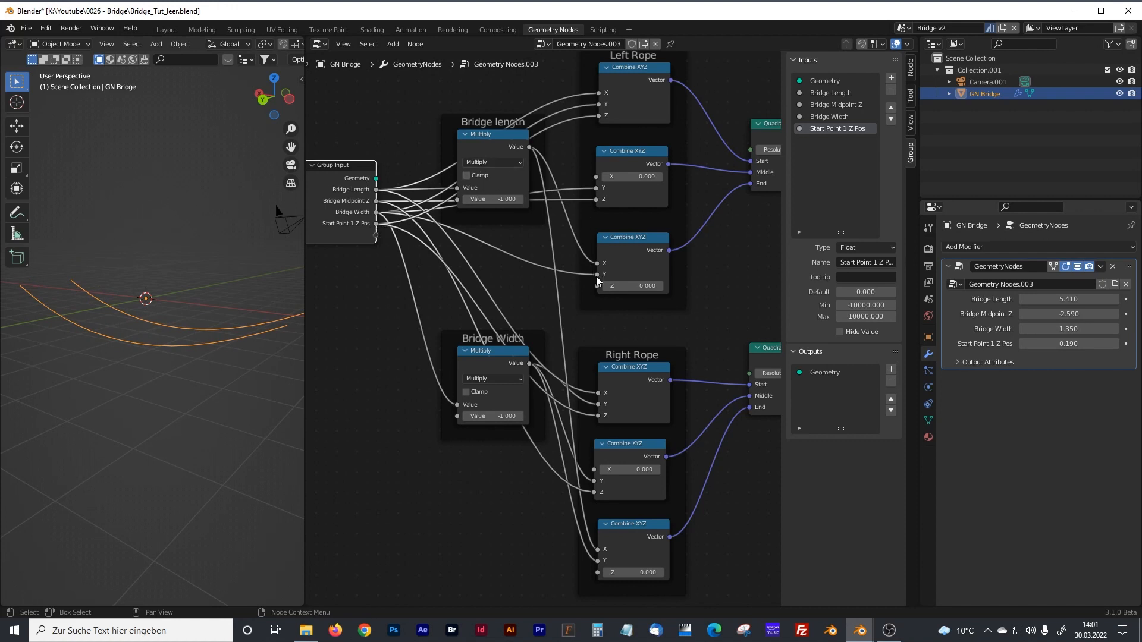
# - Nudge the second and third Left Rope Combine XYZ nodes and expose the third one's Z as a new group input
pyautogui.click(615, 154)
pyautogui.moveTo(616, 153); pyautogui.dragTo(620, 155)
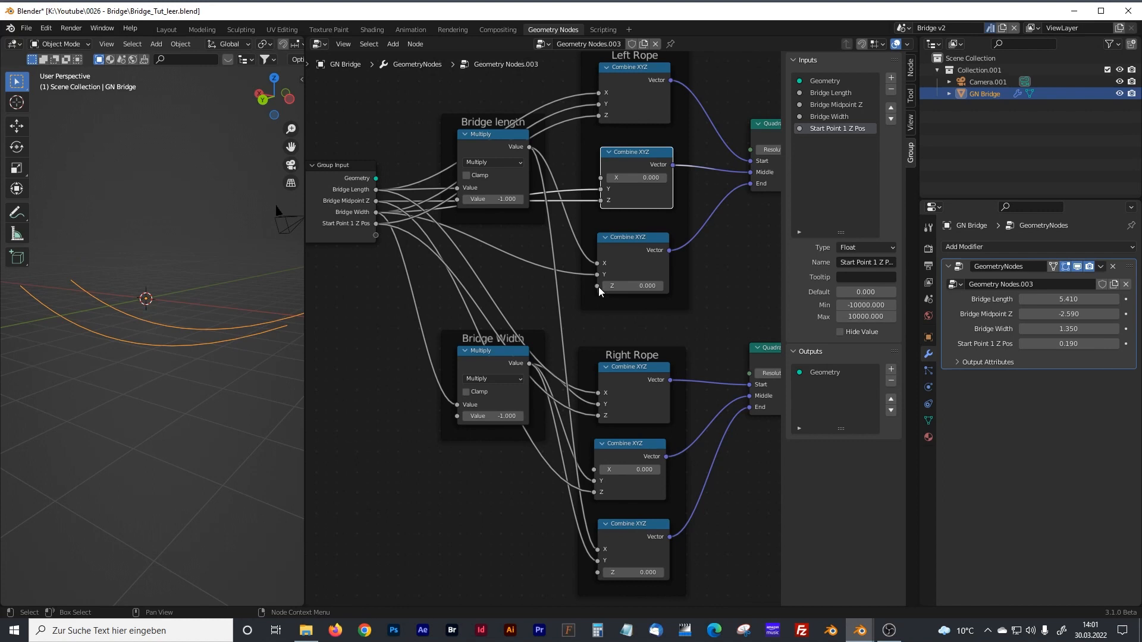
pyautogui.moveTo(633, 240); pyautogui.dragTo(636, 243)
pyautogui.moveTo(601, 290); pyautogui.dragTo(376, 235)
# - Rename the new Z group input to "Start Point 2 Z Pos" and connect it to the last Right Rope Combine XYZ node's Z input
pyautogui.click(862, 262)
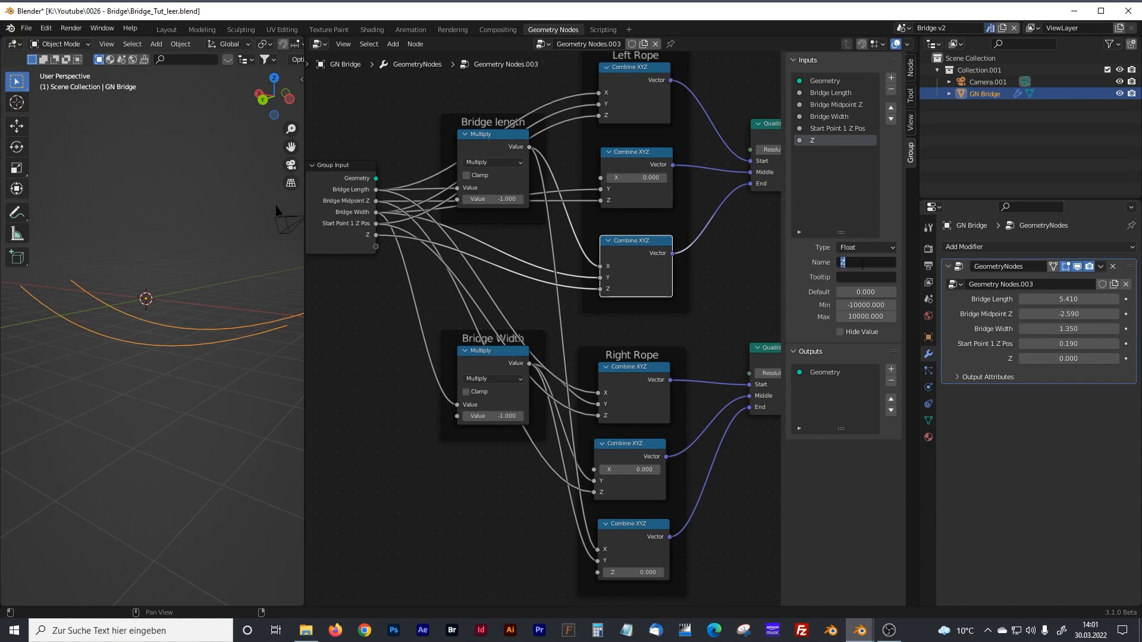
pyautogui.write('Start Point 2 Z Pos')
pyautogui.press('Return')
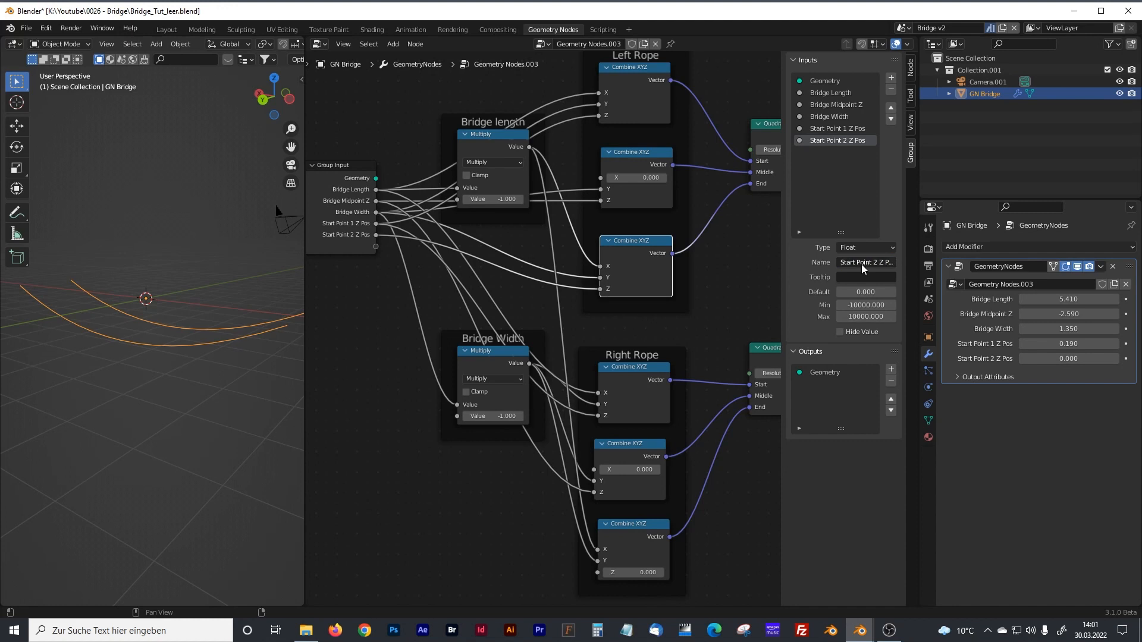
pyautogui.moveTo(376, 235); pyautogui.dragTo(596, 572)
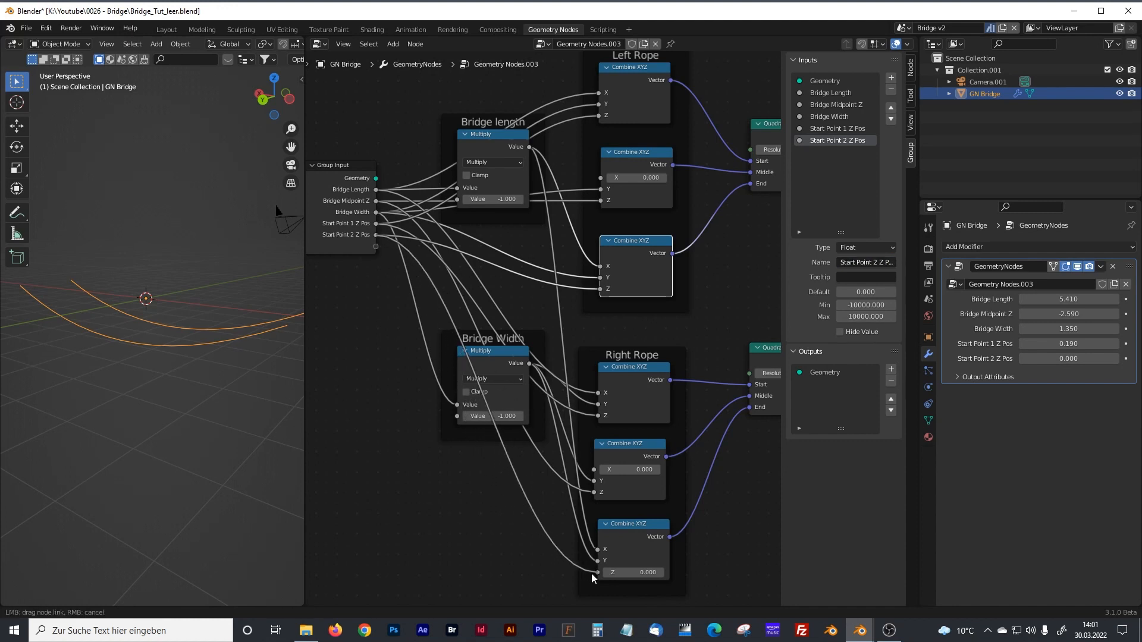
# - Set the modifier's Start Point 2 Z Pos to 1.530 and Start Point 1 Z Pos to 3.590
pyautogui.moveTo(1069, 358); pyautogui.dragTo(1094, 343)
pyautogui.moveTo(304, 268); pyautogui.dragTo(366, 269)
pyautogui.moveTo(285, 270); pyautogui.dragTo(213, 294, button='middle')
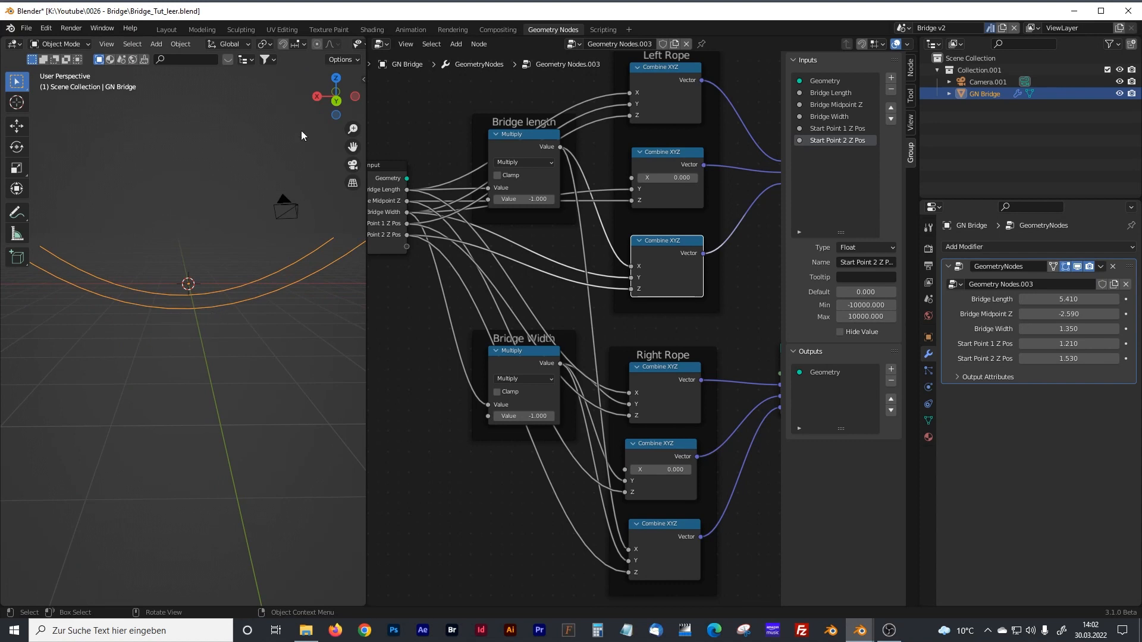
pyautogui.scroll(-1, 221, 326)
pyautogui.moveTo(279, 345); pyautogui.dragTo(281, 339, button='middle')
pyautogui.moveTo(1069, 344); pyautogui.dragTo(1133, 344)
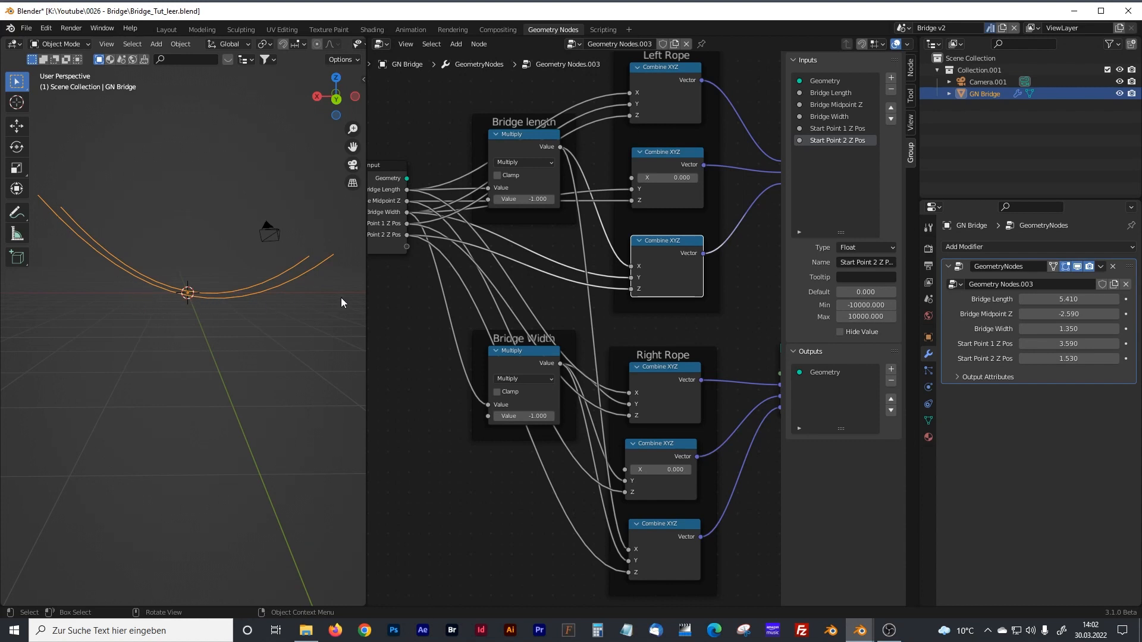
# - Expose the X of the second Left Rope Combine XYZ node as a new group input named "Mid Point X Pos"
pyautogui.moveTo(365, 298); pyautogui.dragTo(266, 298)
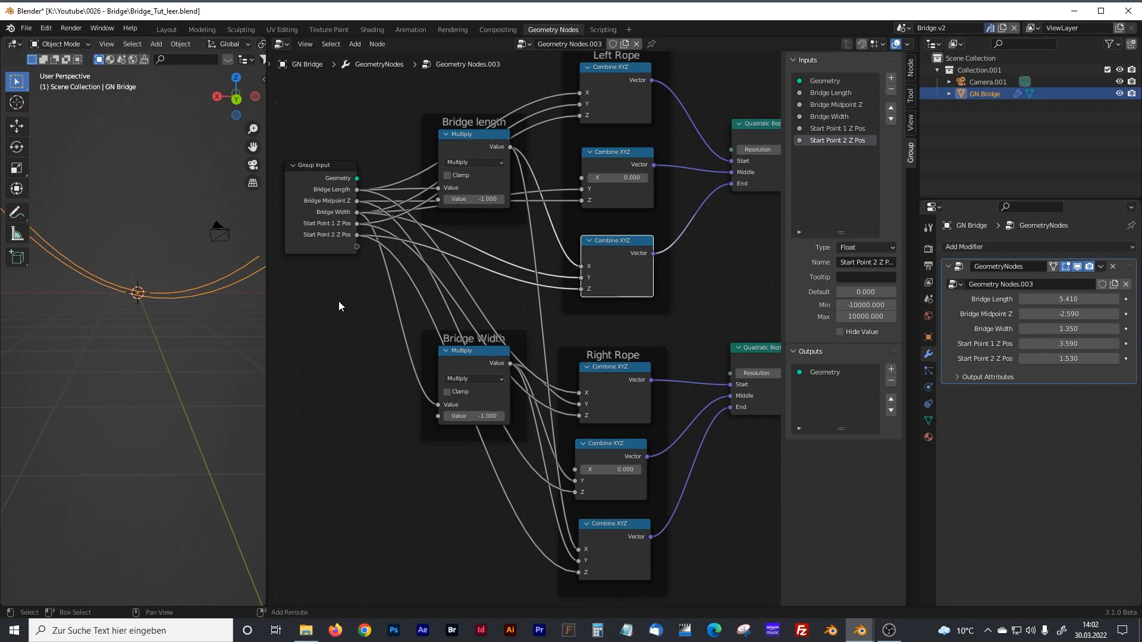
pyautogui.keyDown('shift'); pyautogui.scroll(3, 348, 312); pyautogui.keyUp('shift')
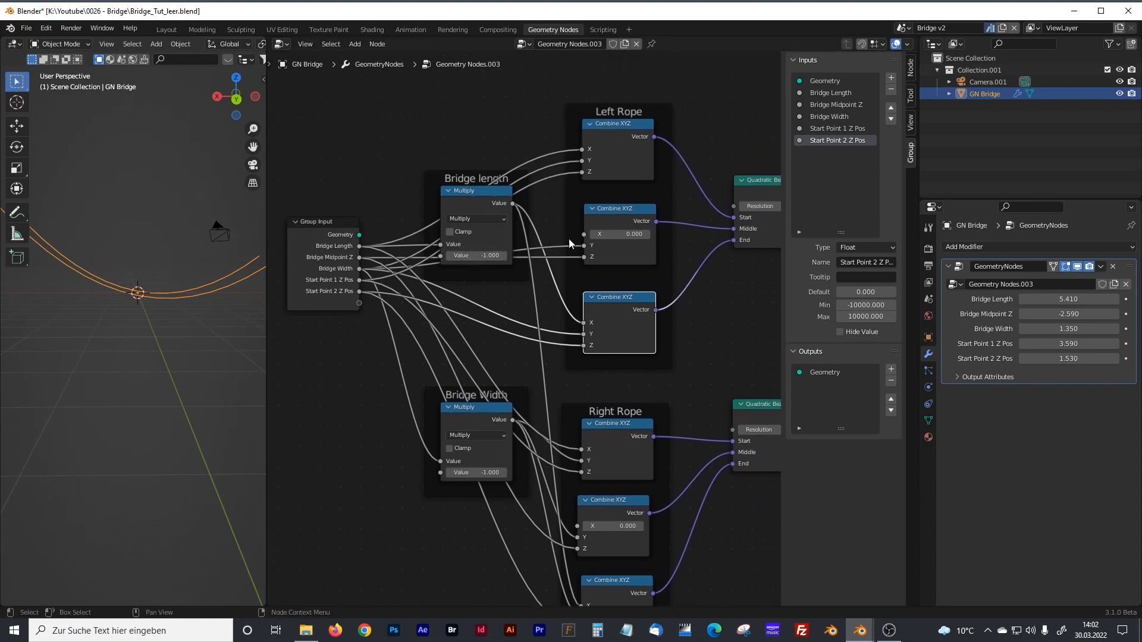
pyautogui.click(604, 211)
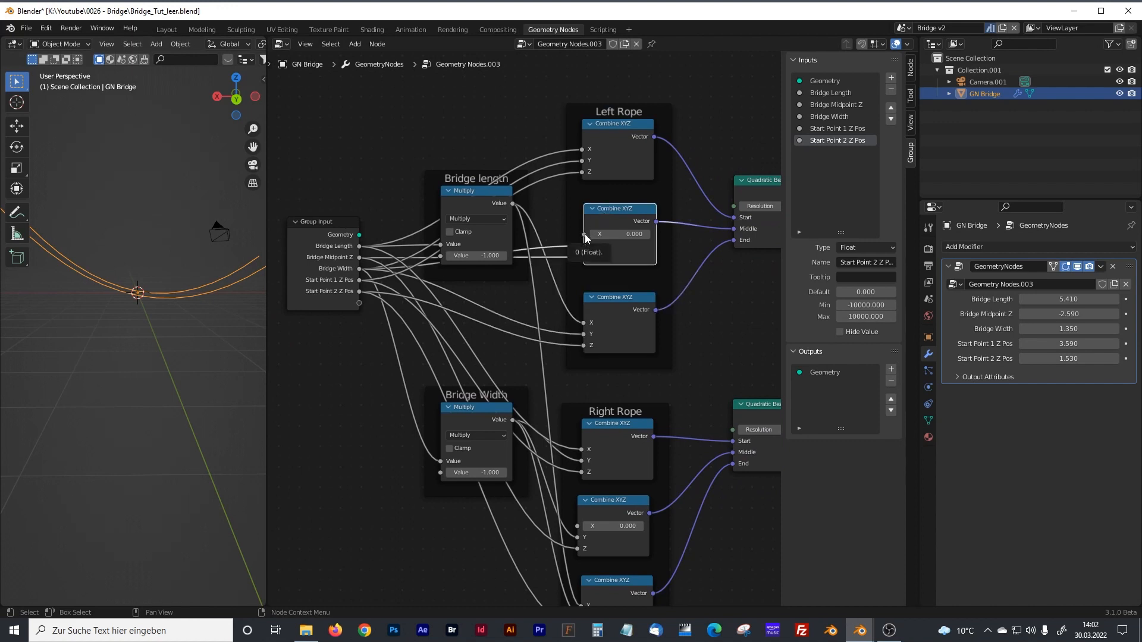
pyautogui.moveTo(584, 233); pyautogui.dragTo(359, 303)
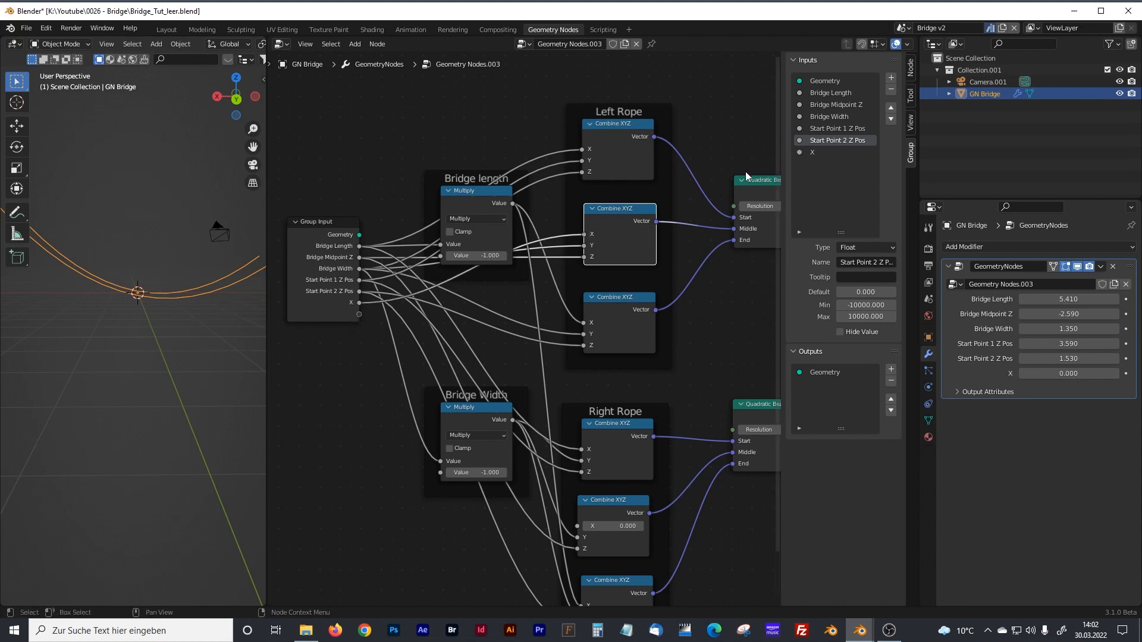
pyautogui.click(861, 262)
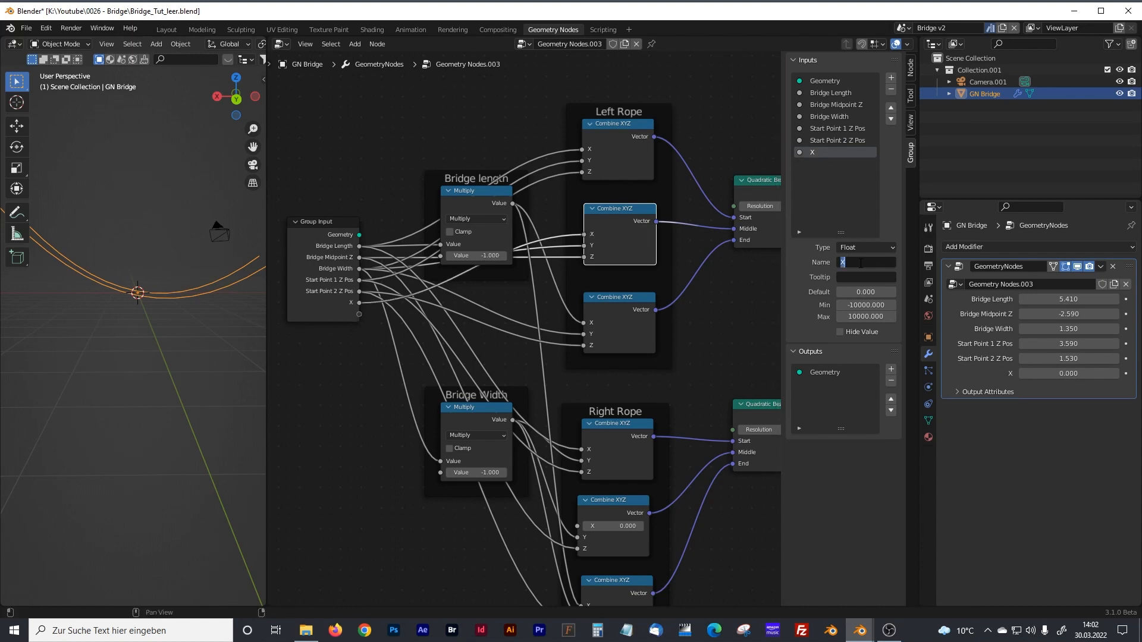
pyautogui.write('Br')
pyautogui.press('BackSpace')
pyautogui.press('BackSpace')
pyautogui.write('Mid Point X Pos')
pyautogui.press('Return')
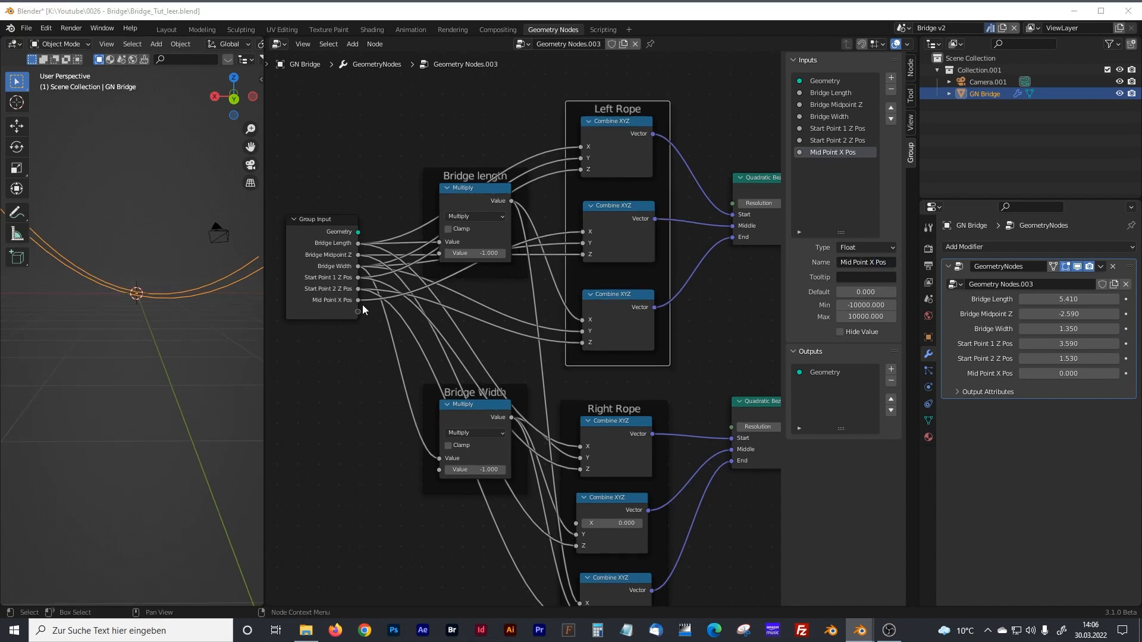
# - Connect Mid Point X Pos to the second Right Rope Combine XYZ node's X input and set its modifier value to 1.200
pyautogui.moveTo(358, 300); pyautogui.dragTo(576, 504)
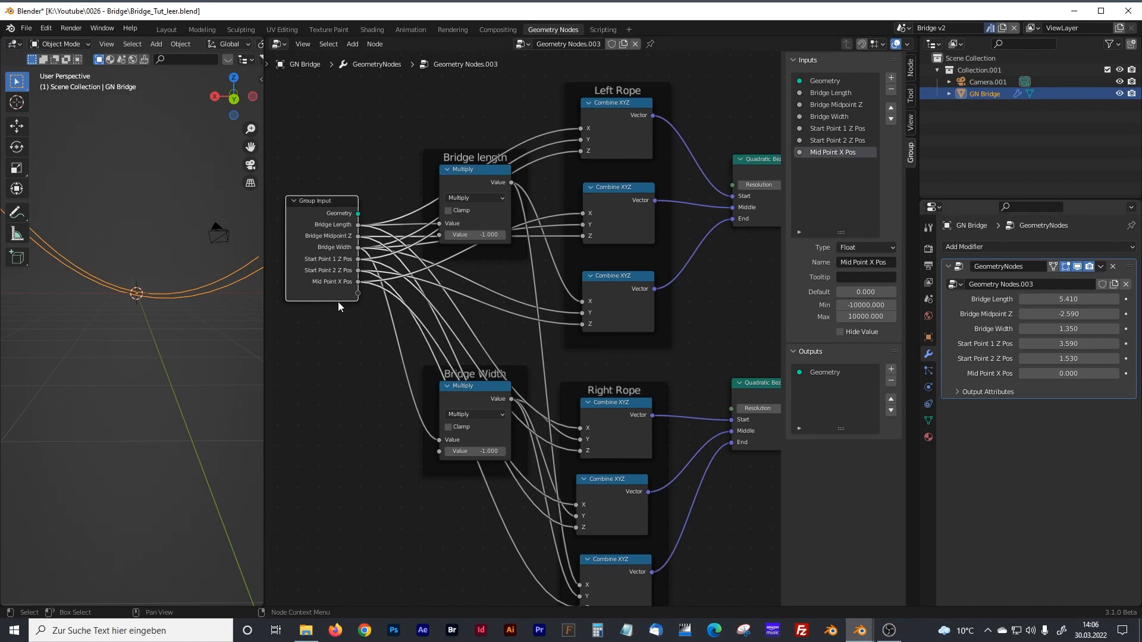
pyautogui.moveTo(264, 219); pyautogui.dragTo(414, 220)
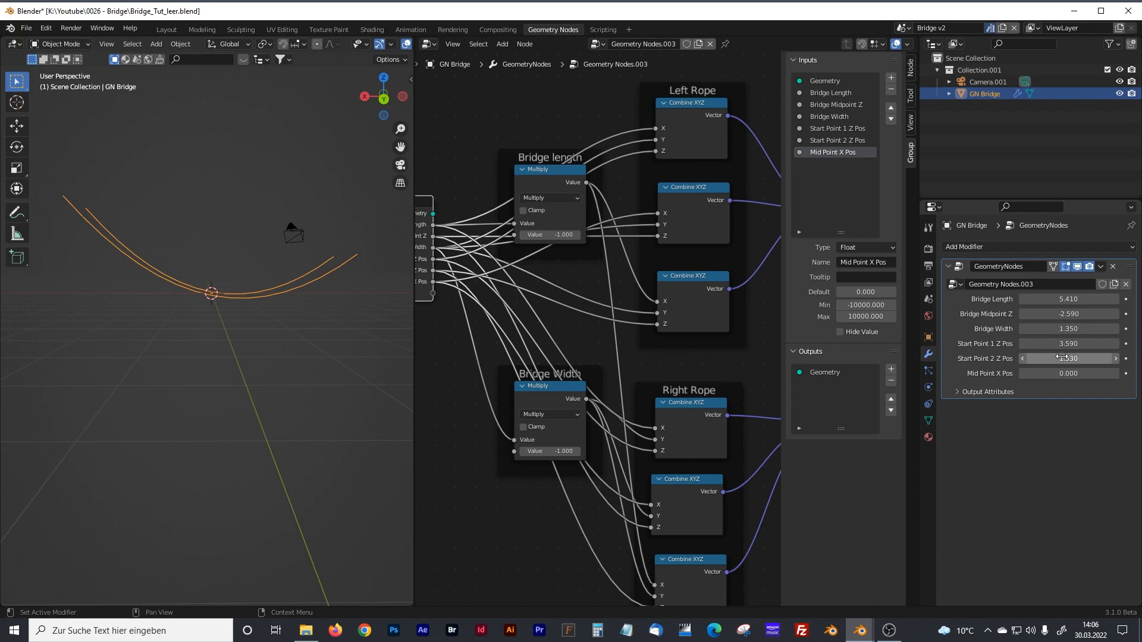
pyautogui.moveTo(1068, 373)
pyautogui.mouseDown()
pyautogui.moveTo(1084, 373)
pyautogui.moveTo(1074, 374)
pyautogui.mouseUp()
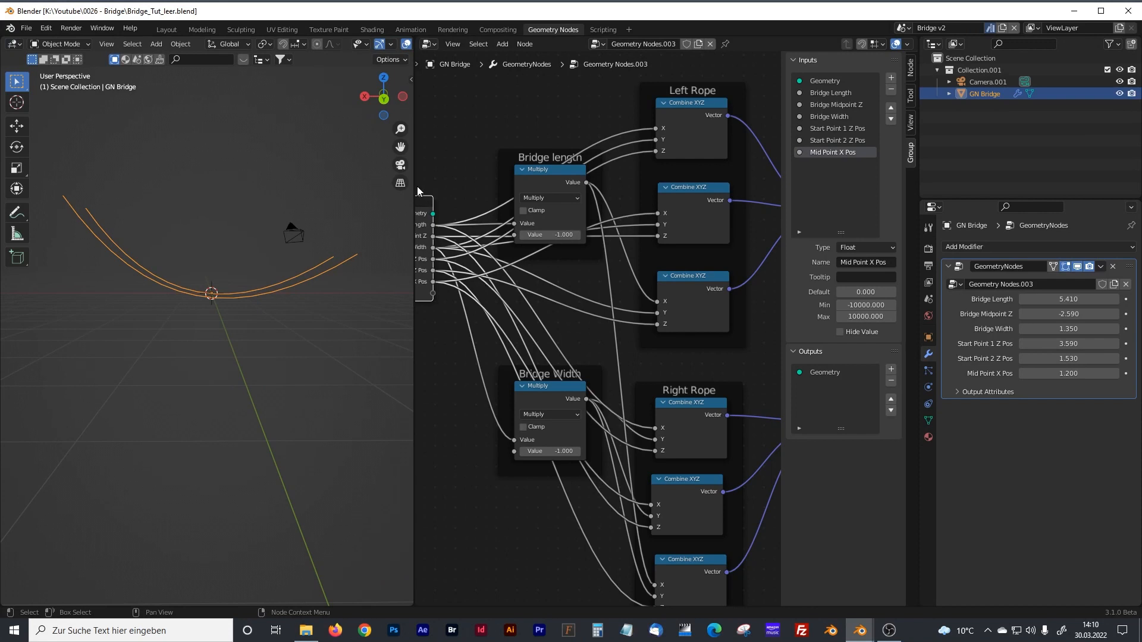
# - Move the Join Geometry and Group Output nodes together farther away from the two Quadratic Bezier nodes
pyautogui.moveTo(414, 180); pyautogui.dragTo(245, 180)
pyautogui.moveTo(442, 252); pyautogui.dragTo(293, 252, button='middle')
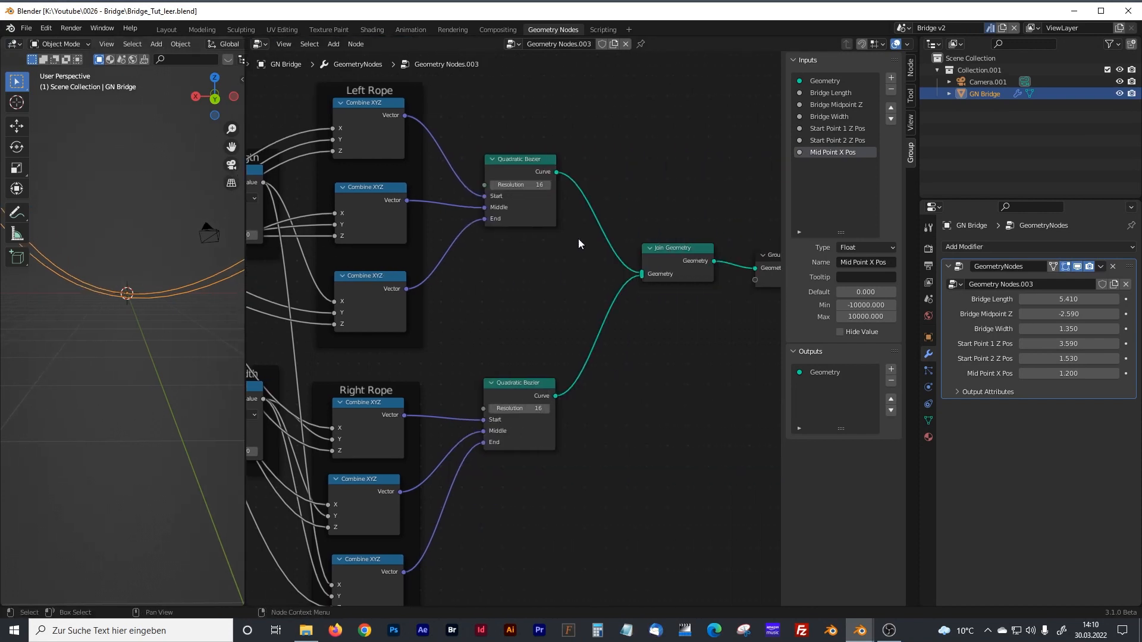
pyautogui.scroll(-3, 611, 264)
pyautogui.moveTo(640, 313); pyautogui.dragTo(506, 314, button='middle')
pyautogui.click(522, 266)
pyautogui.keyDown('shift'); pyautogui.click(612, 282); pyautogui.keyUp('shift')
pyautogui.moveTo(519, 263); pyautogui.dragTo(726, 268)
# - Nudge both Quadratic Bezier nodes, join them in a frame and label it "Lower Ropes"
pyautogui.moveTo(391, 197); pyautogui.dragTo(424, 207)
pyautogui.moveTo(384, 371); pyautogui.dragTo(415, 365)
pyautogui.moveTo(369, 166); pyautogui.dragTo(496, 442)
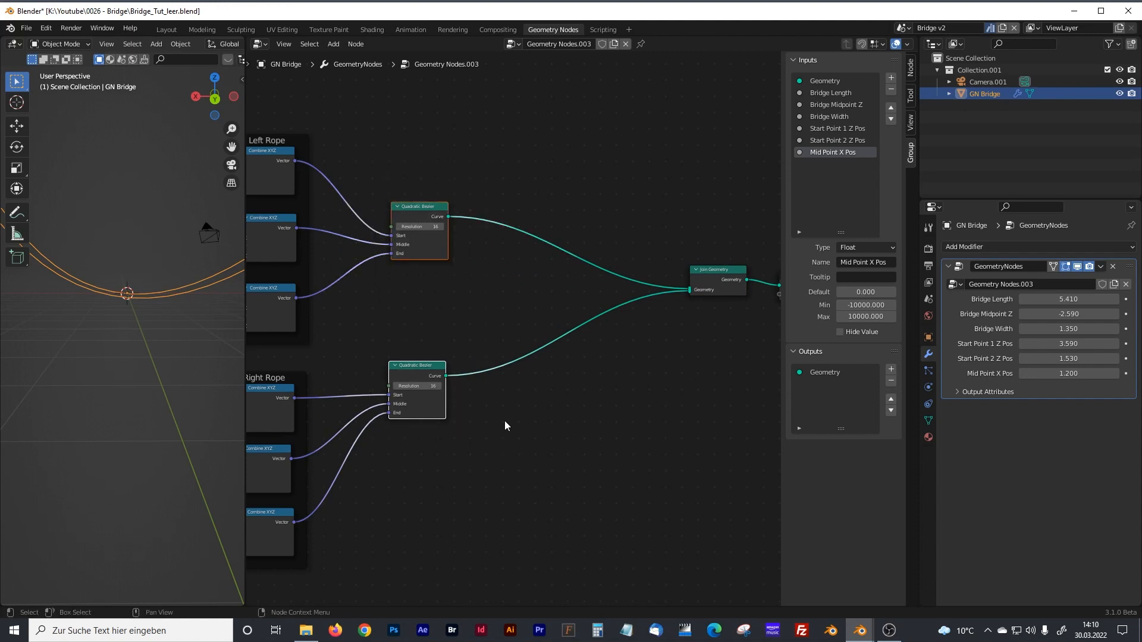
pyautogui.hotkey('ctrl', 'j')
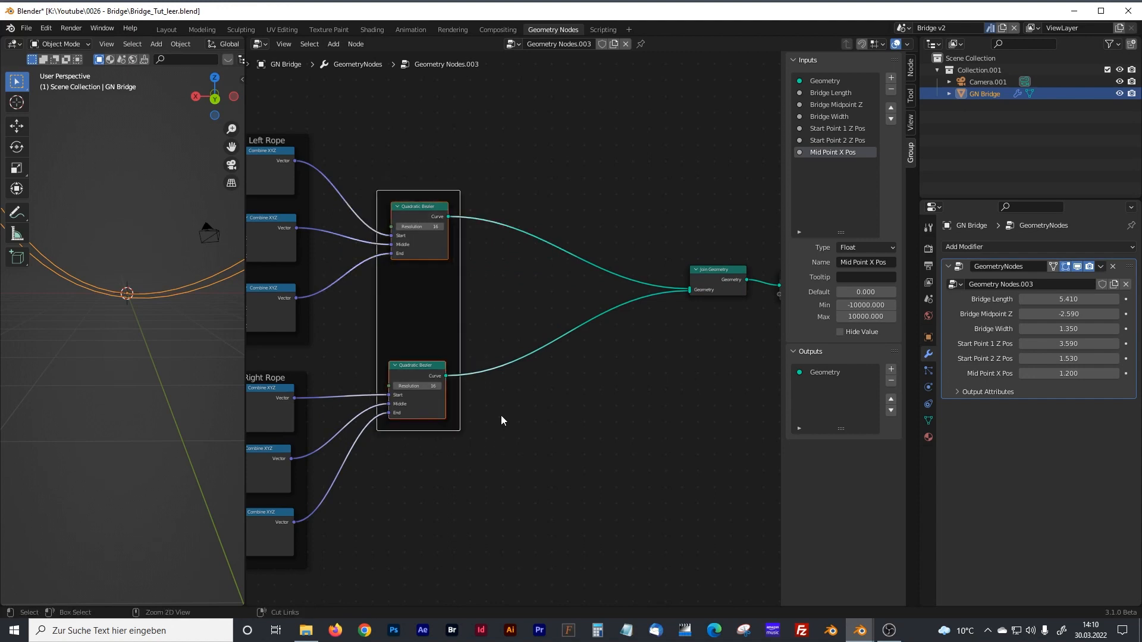
pyautogui.click(909, 68)
pyautogui.click(845, 92)
pyautogui.write('Lower Ropes')
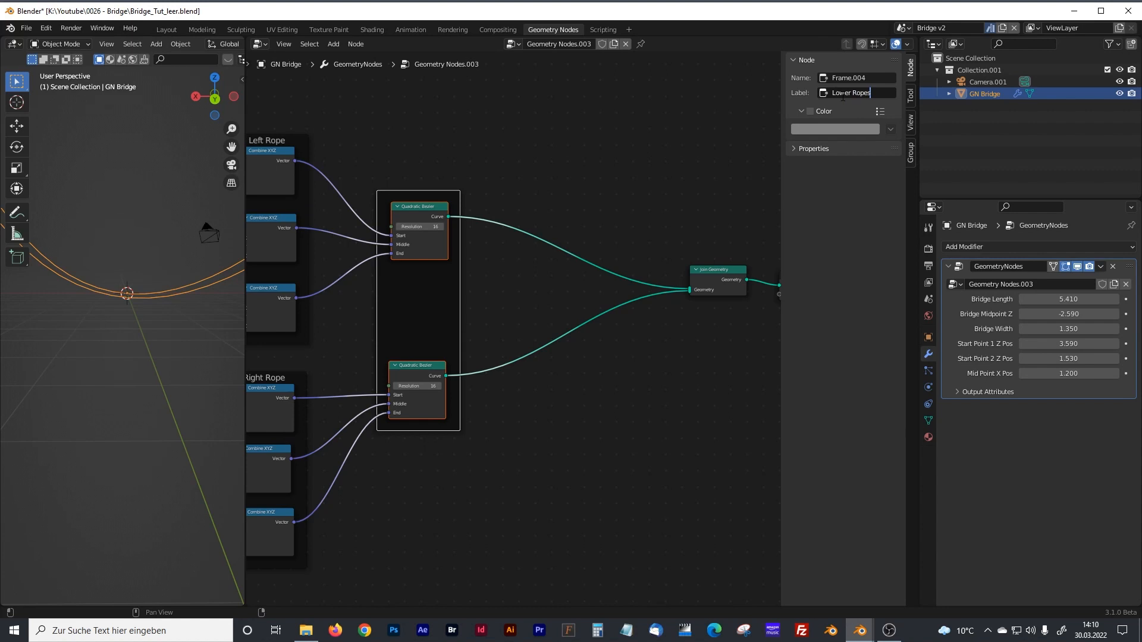
pyautogui.press('Return')
# - Move Join Geometry and Group Output farther from the Lower Ropes frame and open a gap between the two nodes
pyautogui.click(657, 248)
pyautogui.moveTo(647, 253); pyautogui.dragTo(468, 218, button='middle')
pyautogui.moveTo(467, 218); pyautogui.dragTo(654, 314)
pyautogui.moveTo(518, 243); pyautogui.dragTo(764, 250)
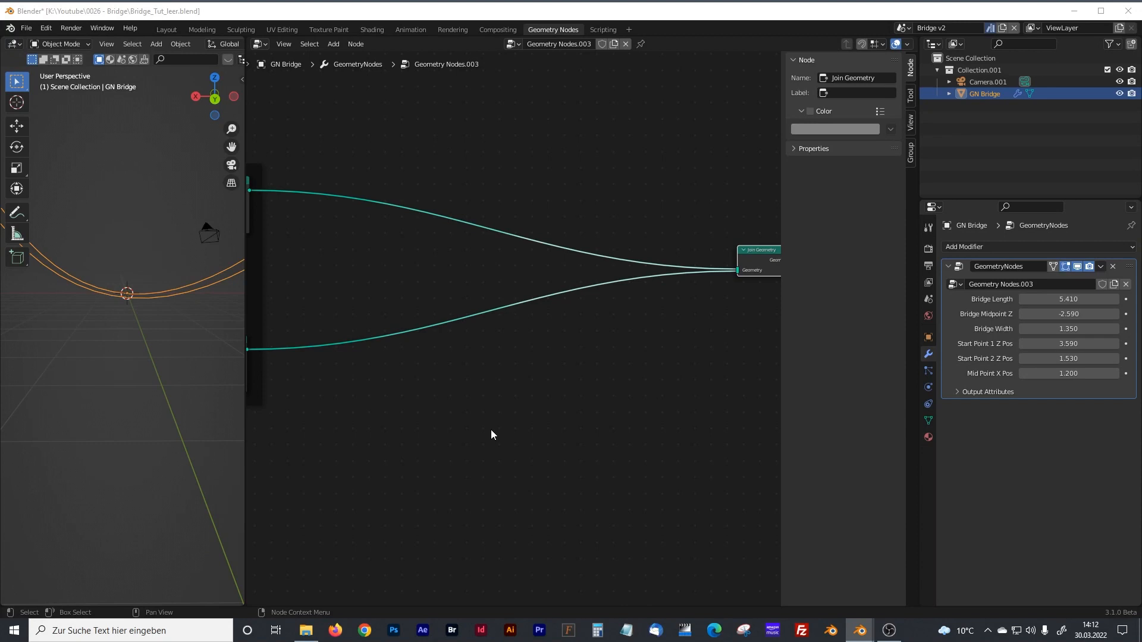
pyautogui.click(515, 384)
pyautogui.moveTo(687, 332); pyautogui.dragTo(581, 337, button='middle')
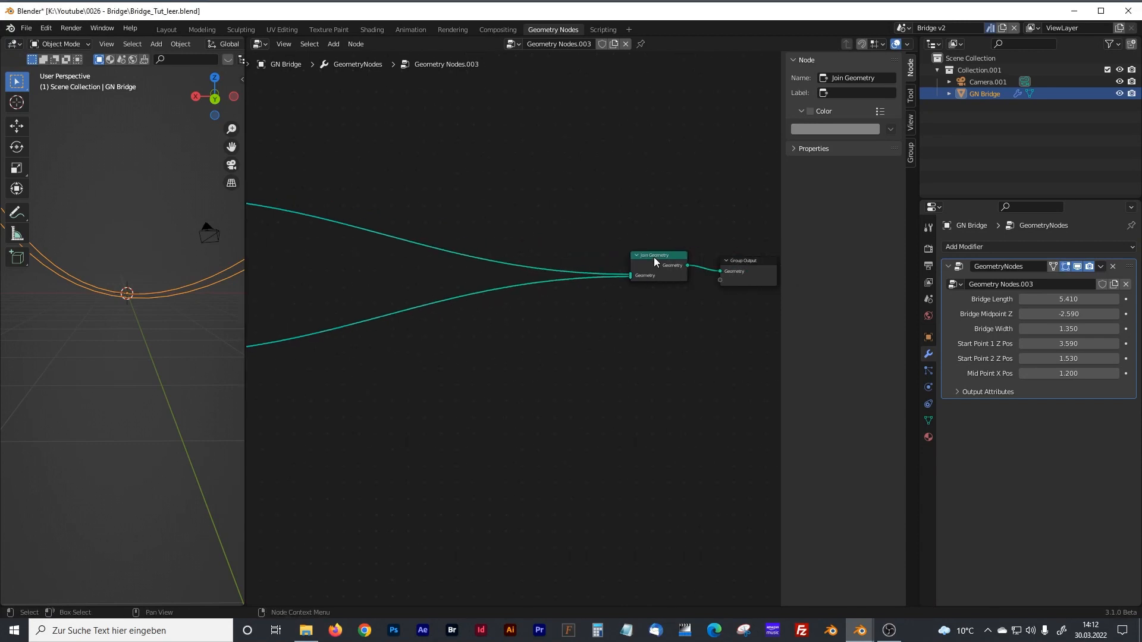
pyautogui.moveTo(654, 258); pyautogui.dragTo(440, 251)
# - Insert a Curve to Mesh node on the link between Join Geometry and Group Output
pyautogui.click(502, 345)
pyautogui.hotkey('shift', 'a')
pyautogui.write('cuzr')
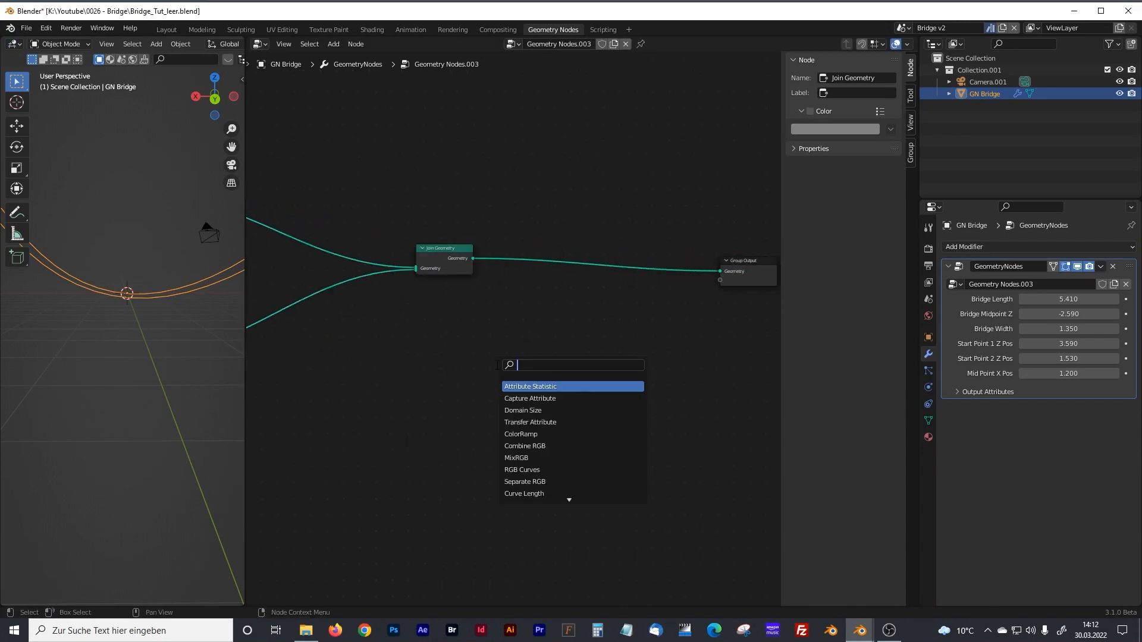
pyautogui.press('BackSpace')
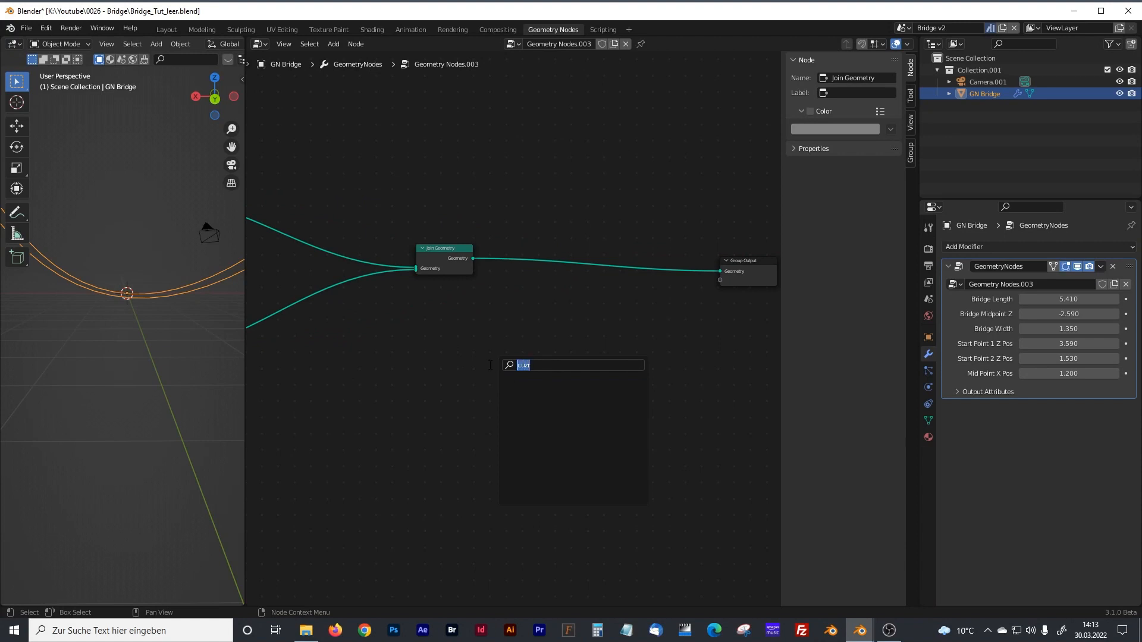
pyautogui.press('BackSpace')
pyautogui.write('rve')
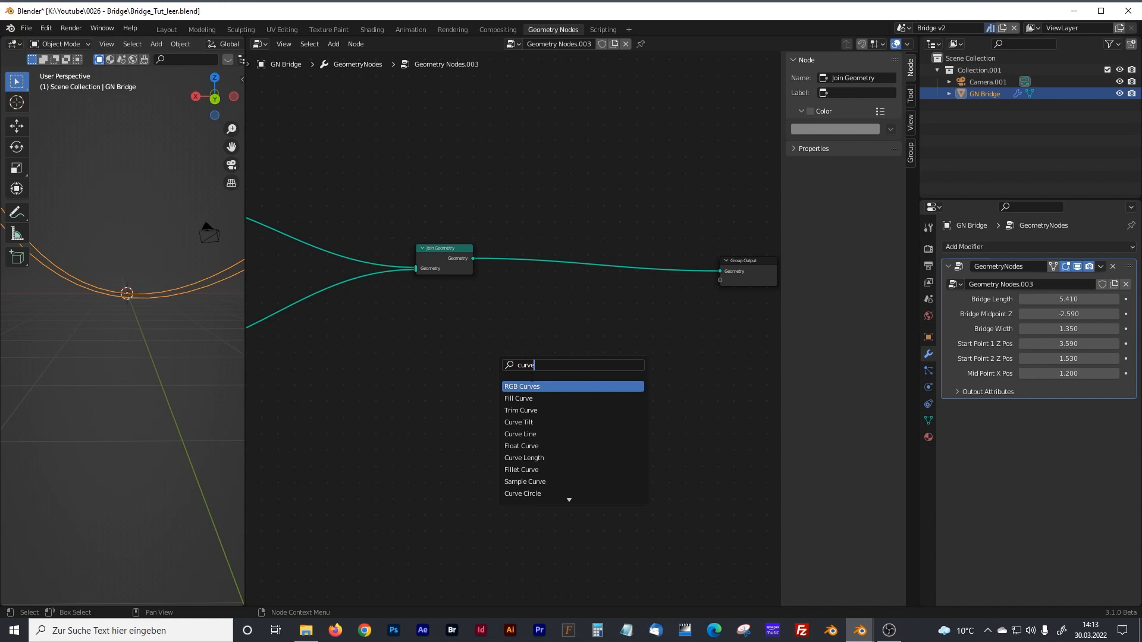
pyautogui.write(' to')
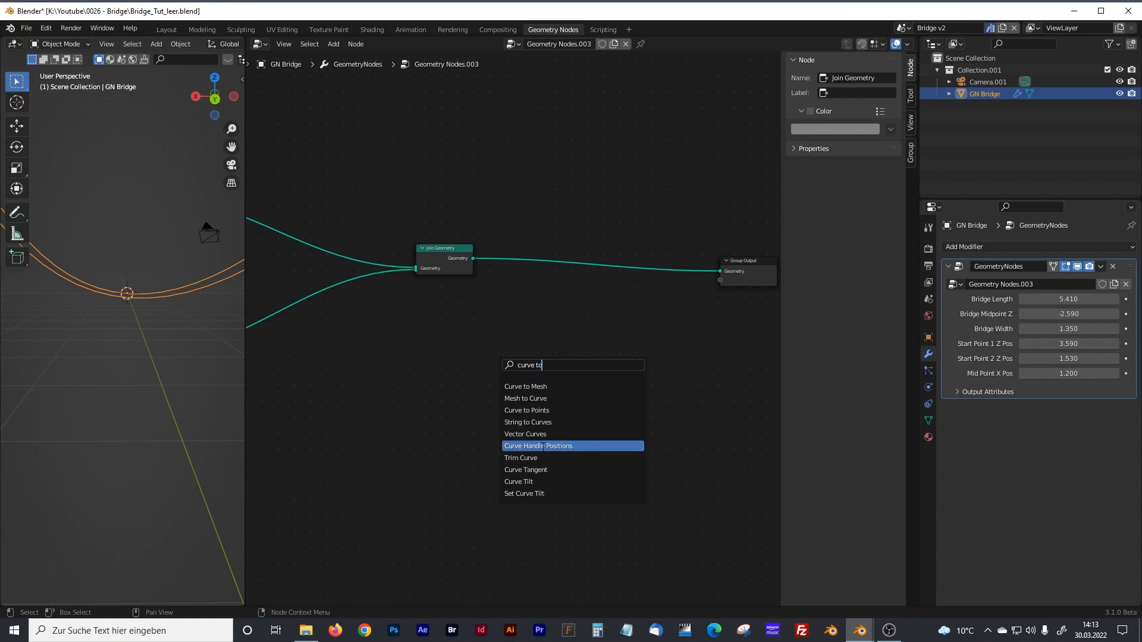
pyautogui.click(541, 387)
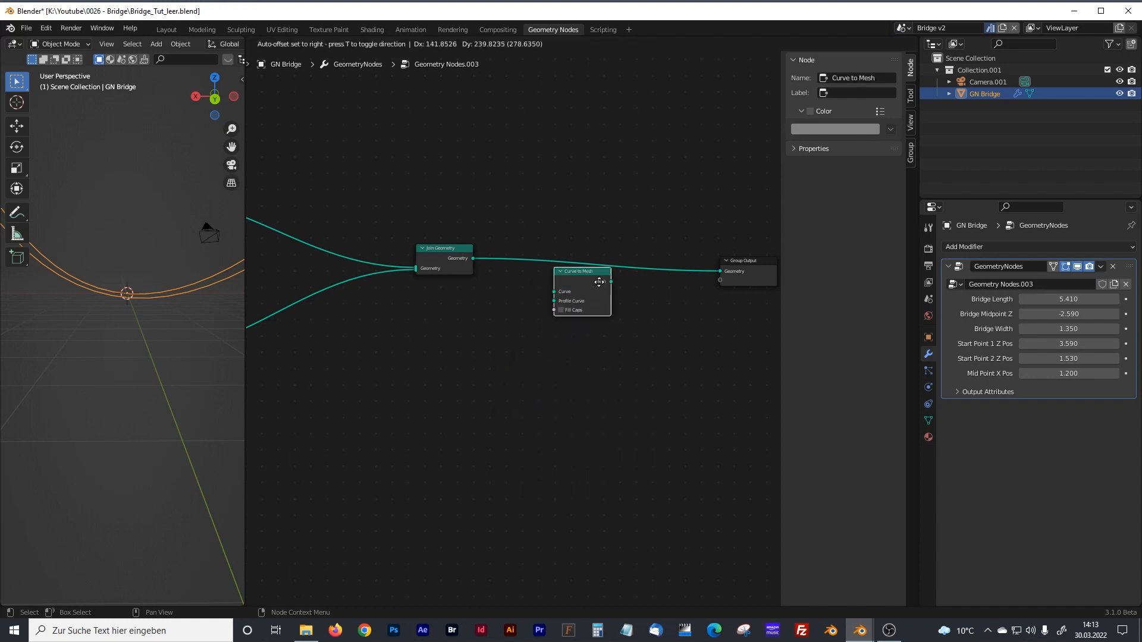
pyautogui.click(616, 269)
# - Add a Curve Circle node as the Profile Curve of Curve to Mesh and enable Fill Caps
pyautogui.scroll(2, 567, 359)
pyautogui.click(552, 341)
pyautogui.hotkey('shift', 'a')
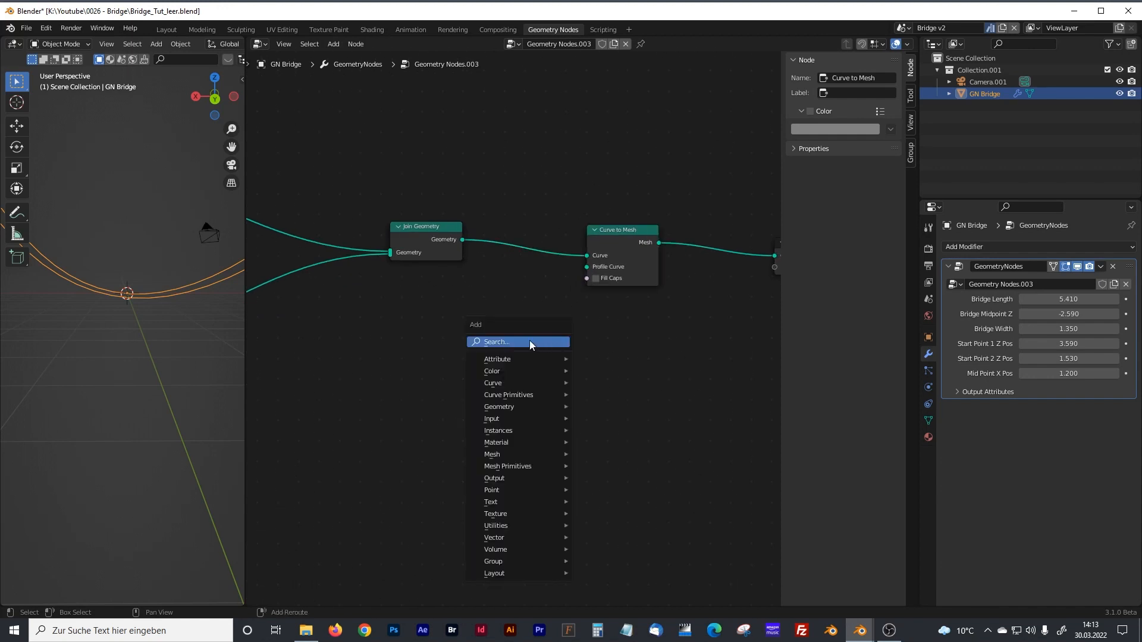
pyautogui.write('curv')
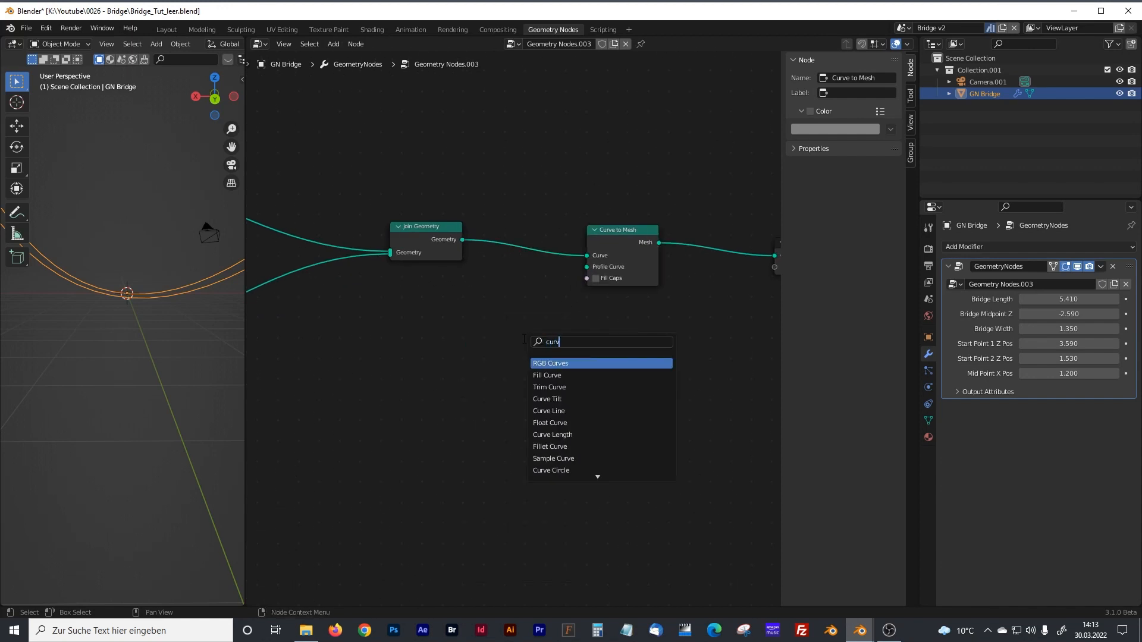
pyautogui.write('e cir')
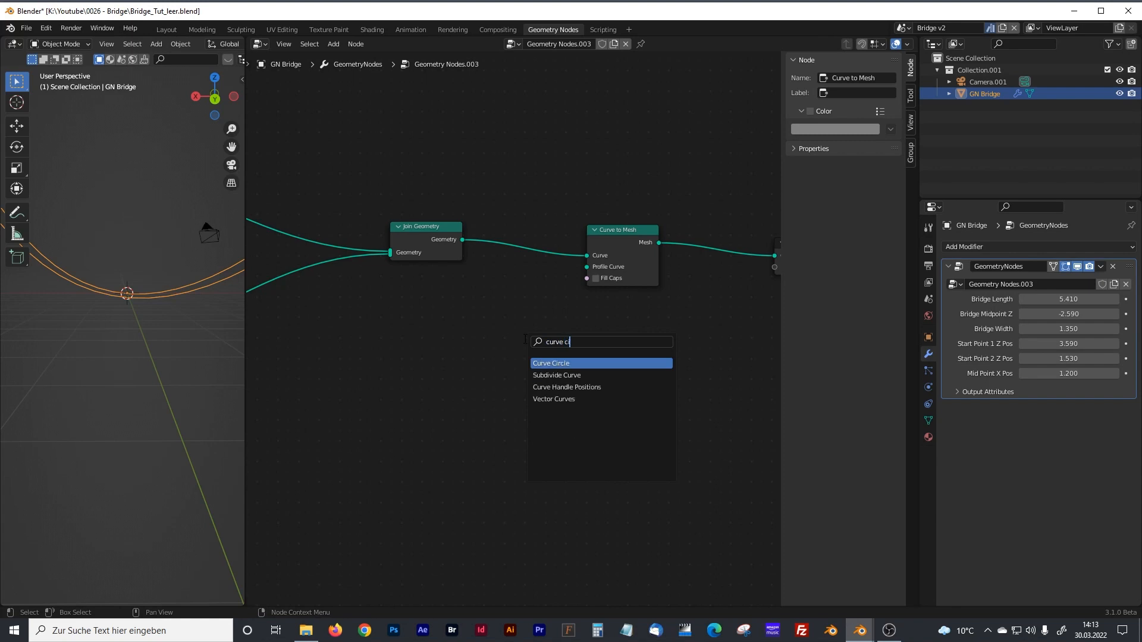
pyautogui.click(552, 362)
pyautogui.click(501, 302)
pyautogui.moveTo(550, 304); pyautogui.dragTo(588, 269)
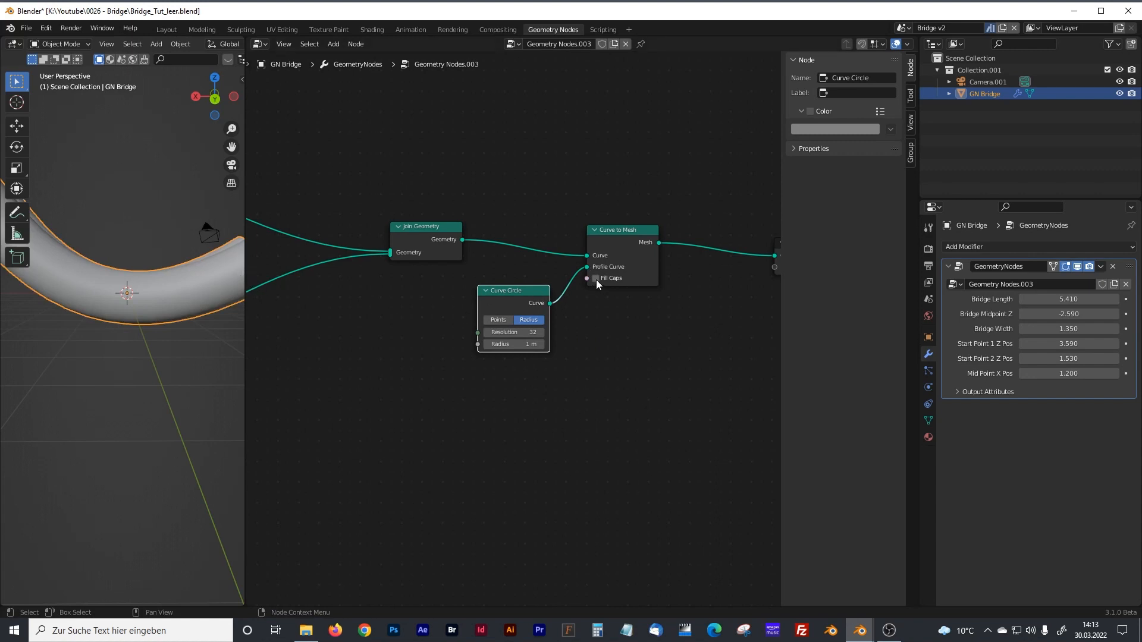
pyautogui.moveTo(245, 251); pyautogui.dragTo(387, 251)
pyautogui.moveTo(250, 267); pyautogui.dragTo(283, 290, button='middle')
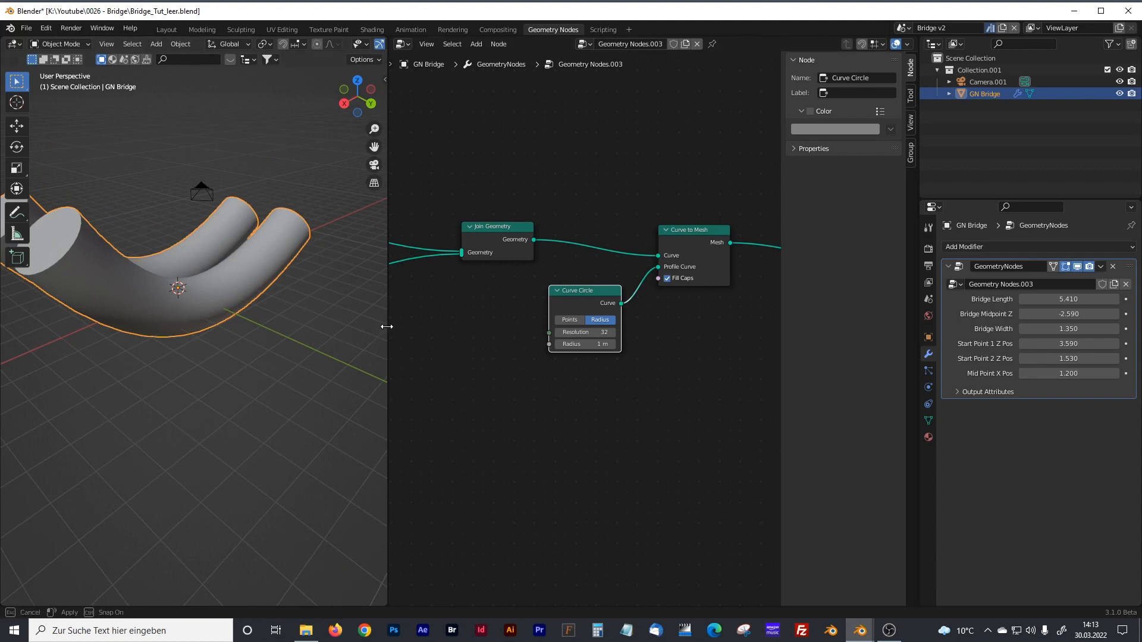
# - Set the Curve Circle's radius to 0.01 m and deselect the bridge to view the ropes
pyautogui.moveTo(385, 326); pyautogui.dragTo(341, 326)
pyautogui.scroll(-2, 411, 368)
pyautogui.scroll(4, 511, 361)
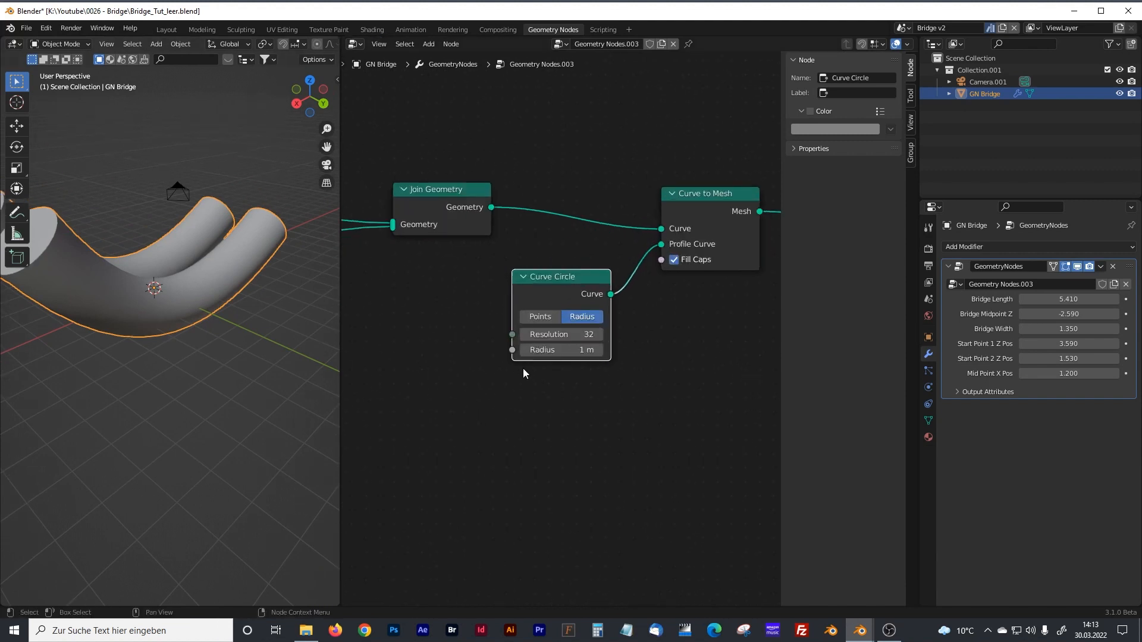
pyautogui.click(585, 354)
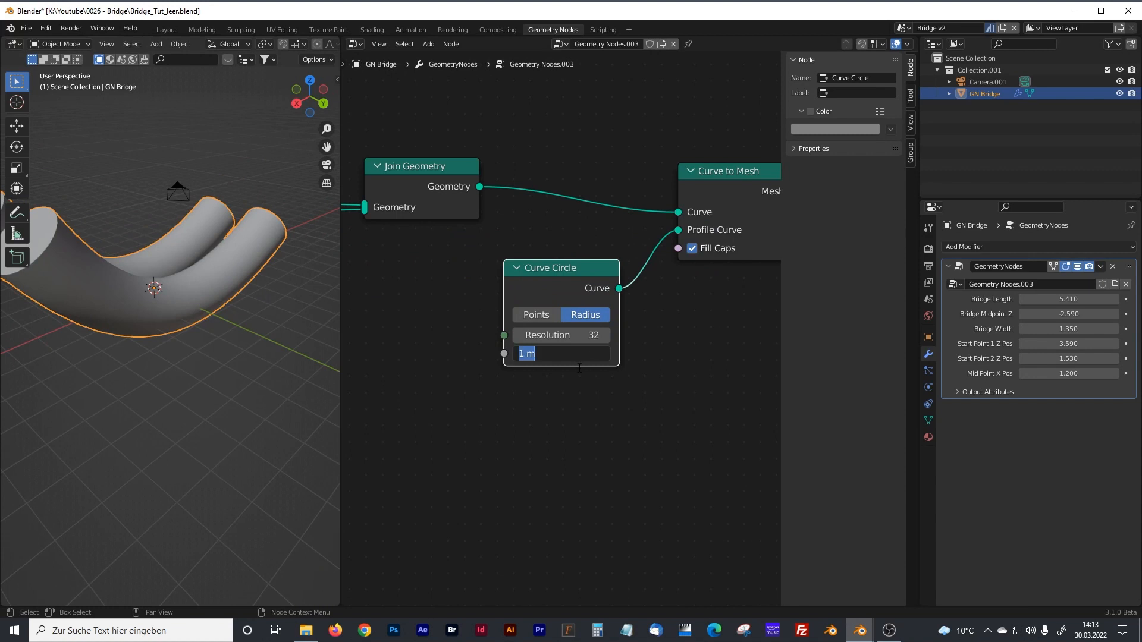
pyautogui.write('0.01')
pyautogui.press('Return')
pyautogui.click(197, 305)
pyautogui.scroll(5, 196, 301)
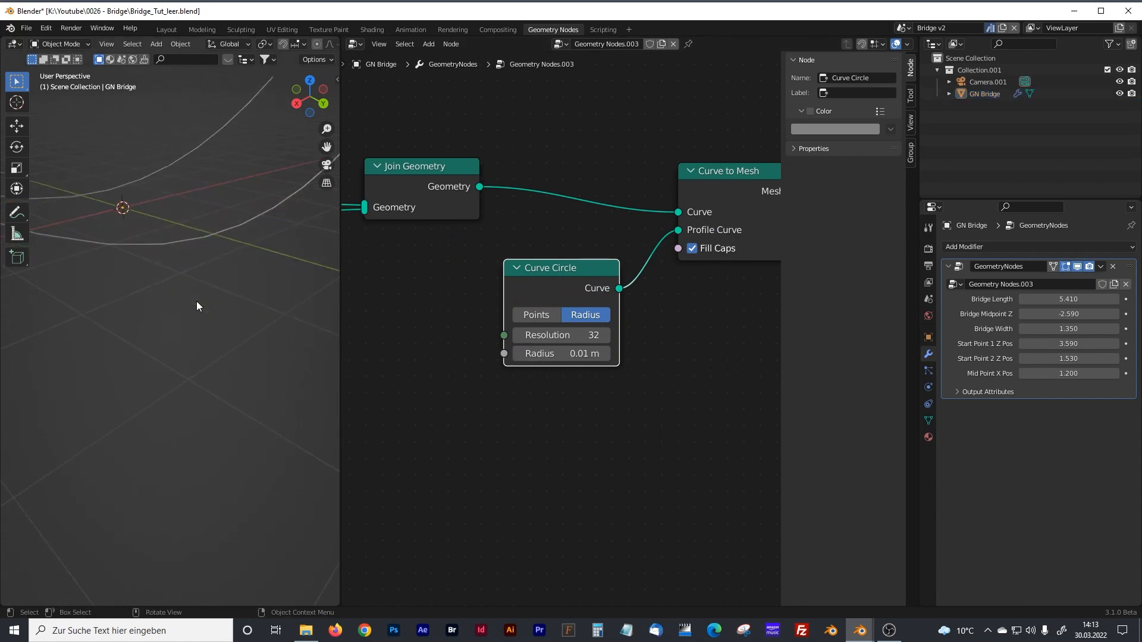
# - Try a Curve Circle radius of 0.05 m and settle on 0.04 m
pyautogui.click(531, 353)
pyautogui.click(531, 354)
pyautogui.press('Delete')
pyautogui.write('5')
pyautogui.press('Return')
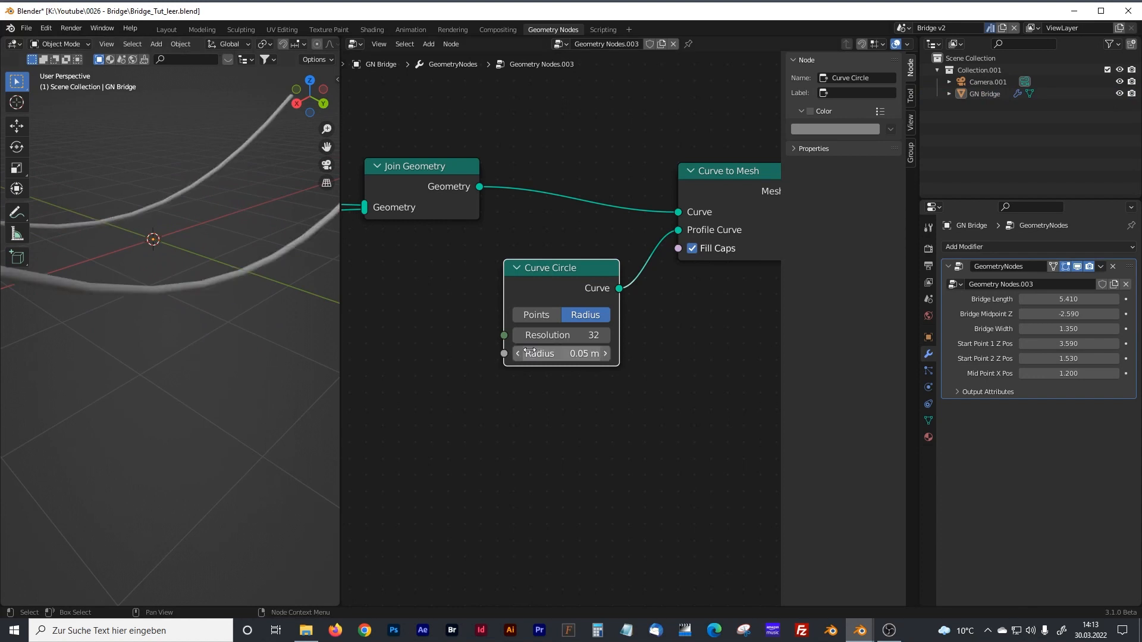
pyautogui.click(529, 352)
pyautogui.click(532, 353)
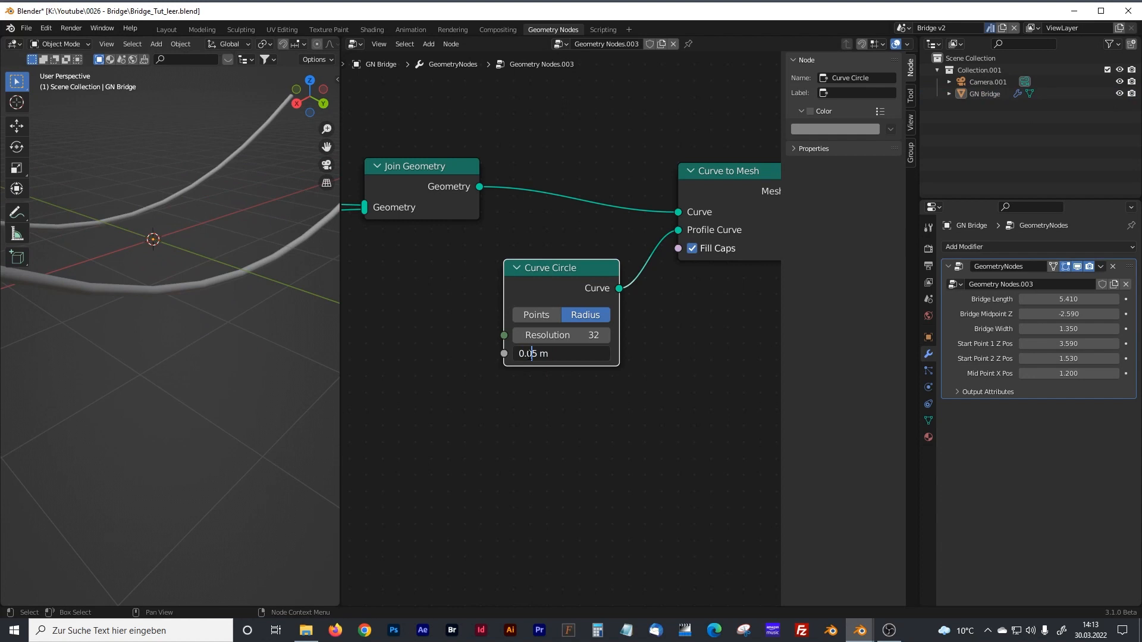
pyautogui.press('Delete')
pyautogui.write('4')
pyautogui.press('Return')
# - Duplicate the Group Input node without its links and bring the copy toward the Curve Circle node
pyautogui.scroll(-12, 515, 371)
pyautogui.moveTo(467, 379); pyautogui.dragTo(691, 361, button='middle')
pyautogui.moveTo(365, 329); pyautogui.dragTo(500, 328, button='middle')
pyautogui.moveTo(423, 295); pyautogui.dragTo(551, 307, button='middle')
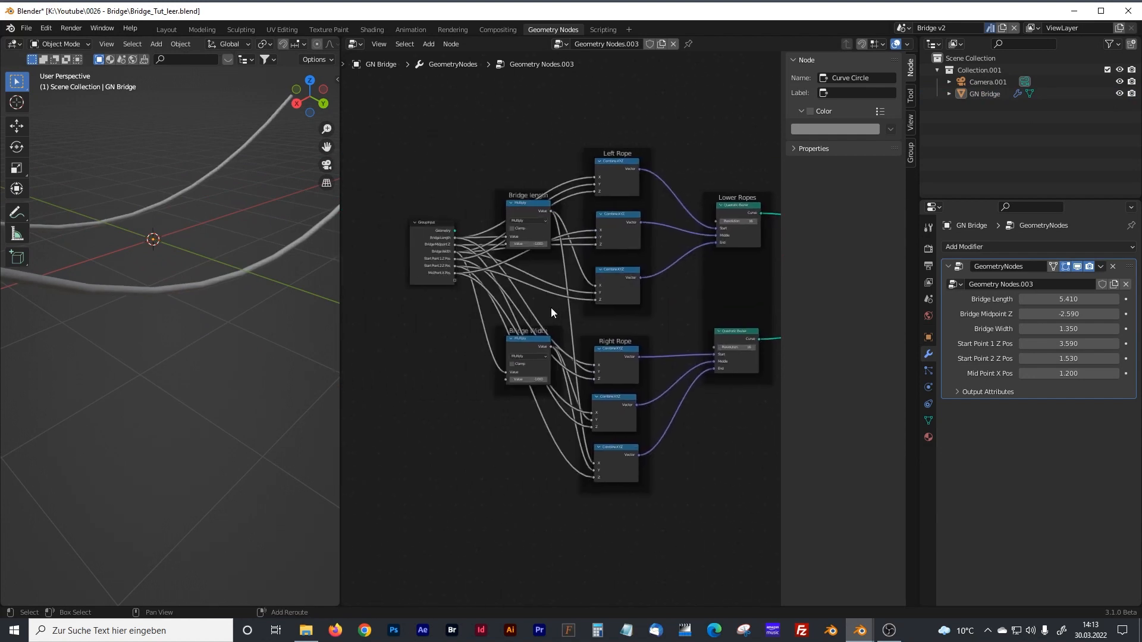
pyautogui.click(436, 222)
pyautogui.hotkey('shift', 'd')
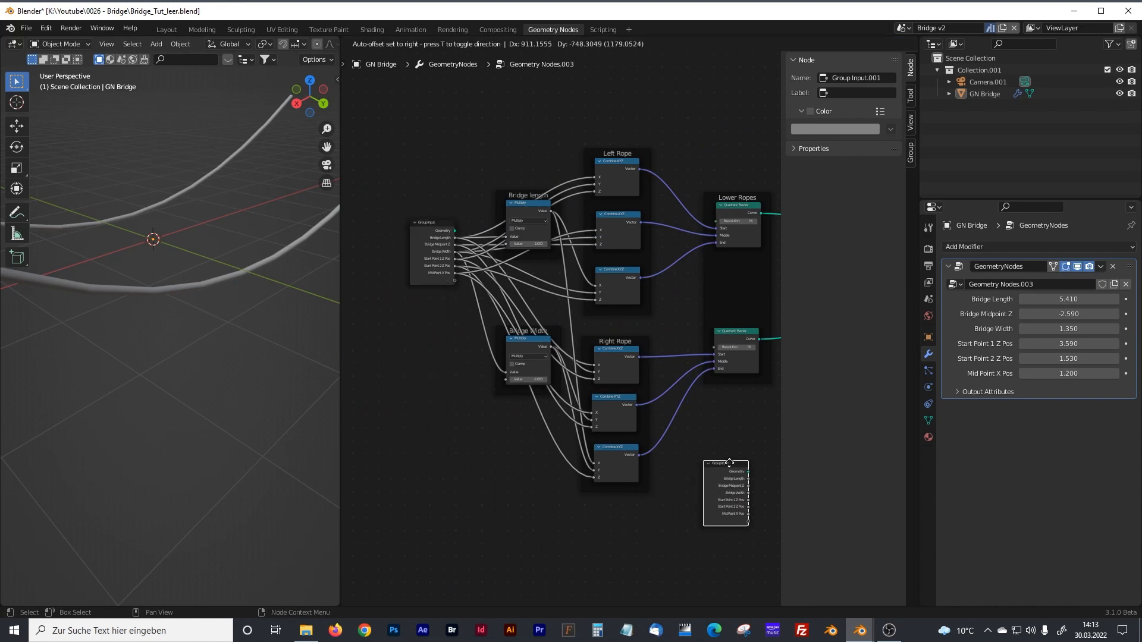
pyautogui.click(716, 440)
pyautogui.moveTo(716, 440); pyautogui.dragTo(505, 401, button='middle')
pyautogui.moveTo(463, 430); pyautogui.dragTo(678, 315)
# - Place the duplicated Group Input beside Curve Circle and expose the circle's Radius as a new group input
pyautogui.moveTo(690, 297); pyautogui.dragTo(551, 387, button='middle')
pyautogui.scroll(7, 586, 332)
pyautogui.moveTo(529, 403); pyautogui.dragTo(605, 320)
pyautogui.moveTo(675, 370); pyautogui.dragTo(590, 370, button='middle')
pyautogui.moveTo(580, 371); pyautogui.dragTo(535, 422)
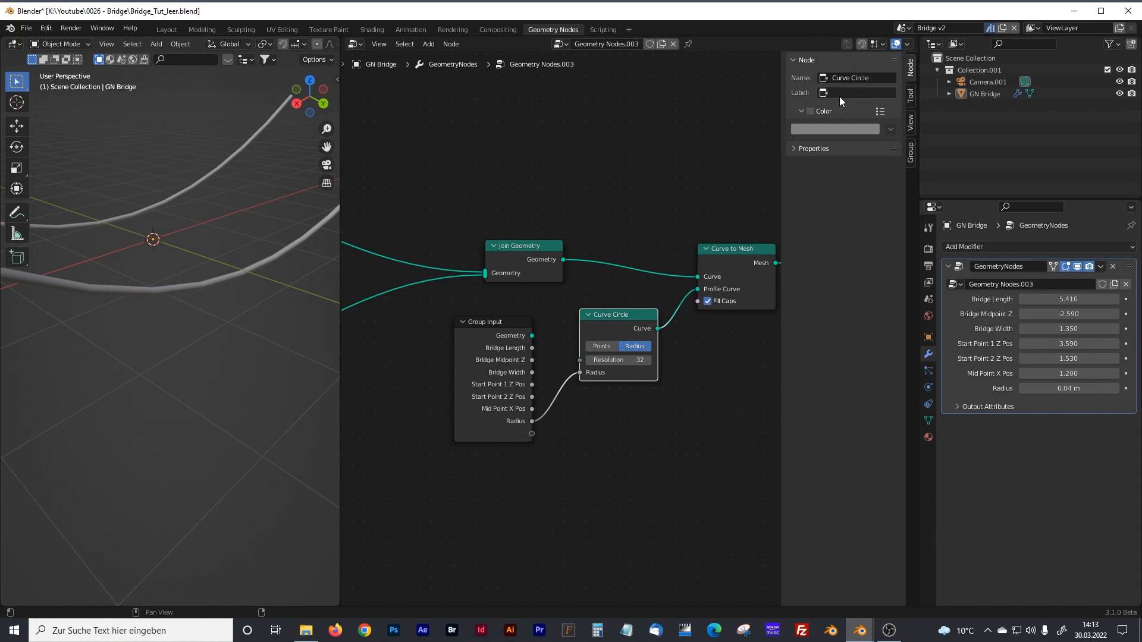
# - Rename the Radius group input to Rope Thickness, then test it at 0.03 m and return it to 0.04 m
pyautogui.click(910, 152)
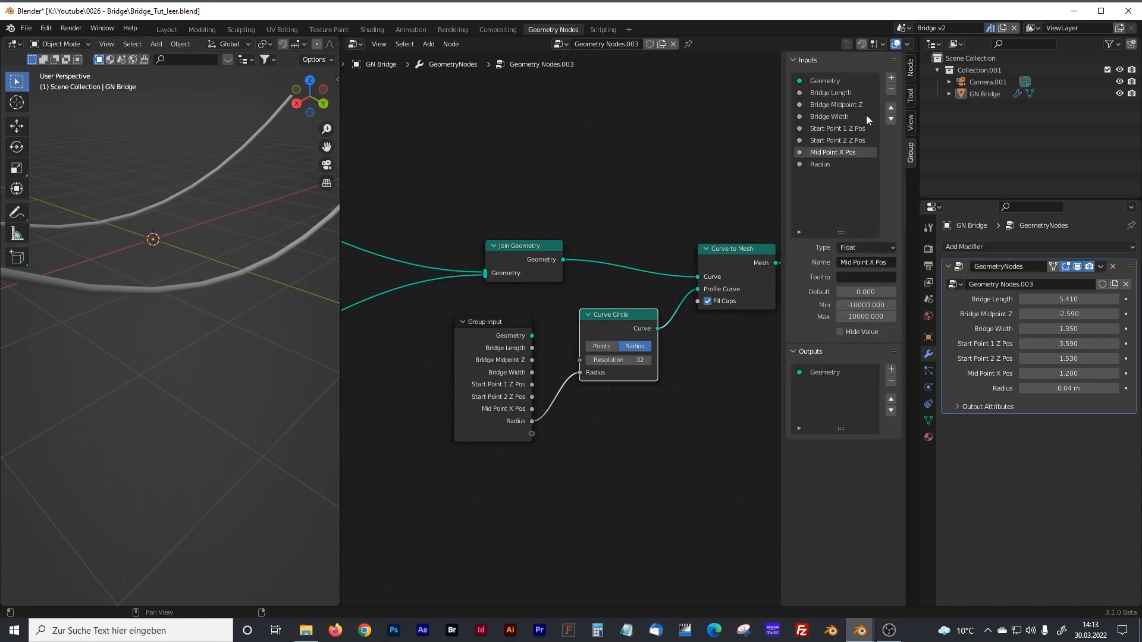
pyautogui.click(822, 163)
pyautogui.click(866, 262)
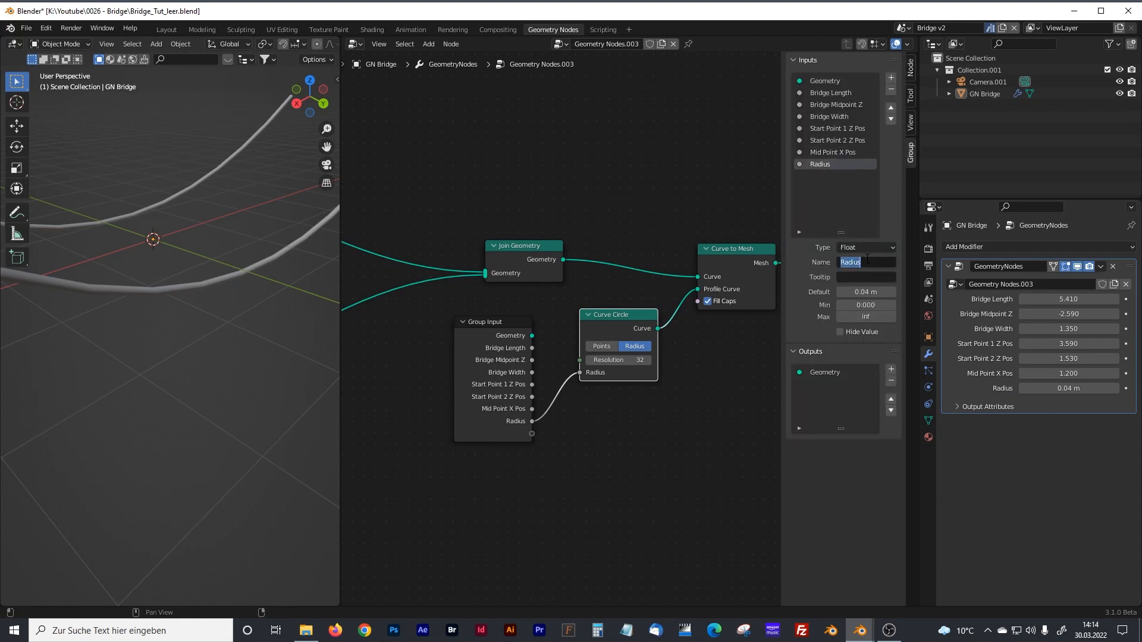
pyautogui.write('Rope Thickness')
pyautogui.press('Return')
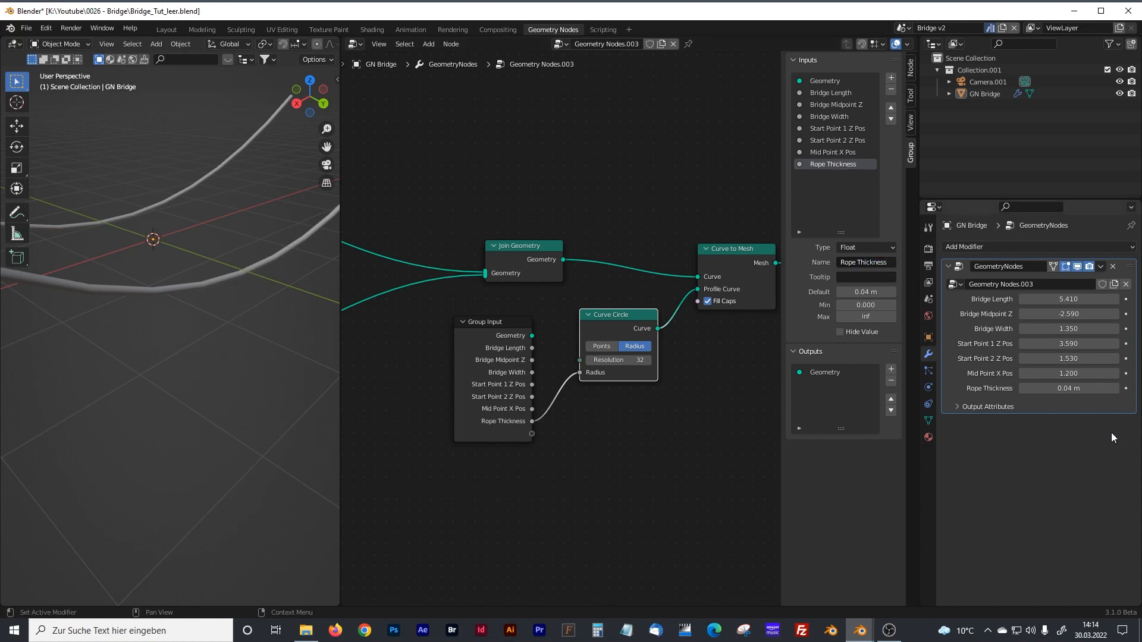
pyautogui.click(1022, 389)
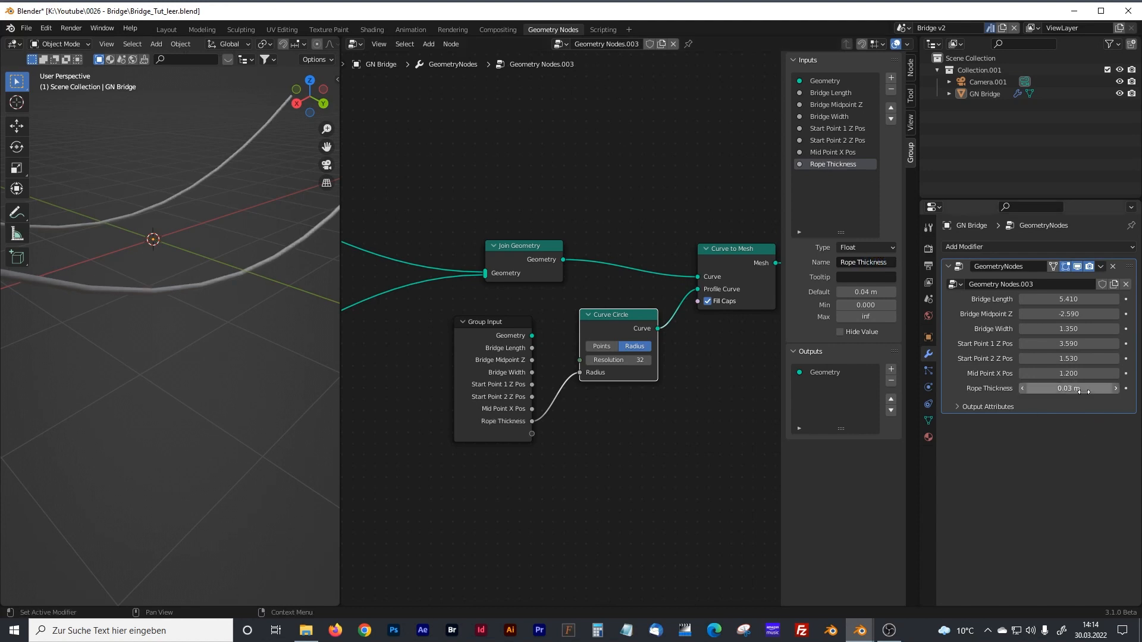
pyautogui.click(1115, 389)
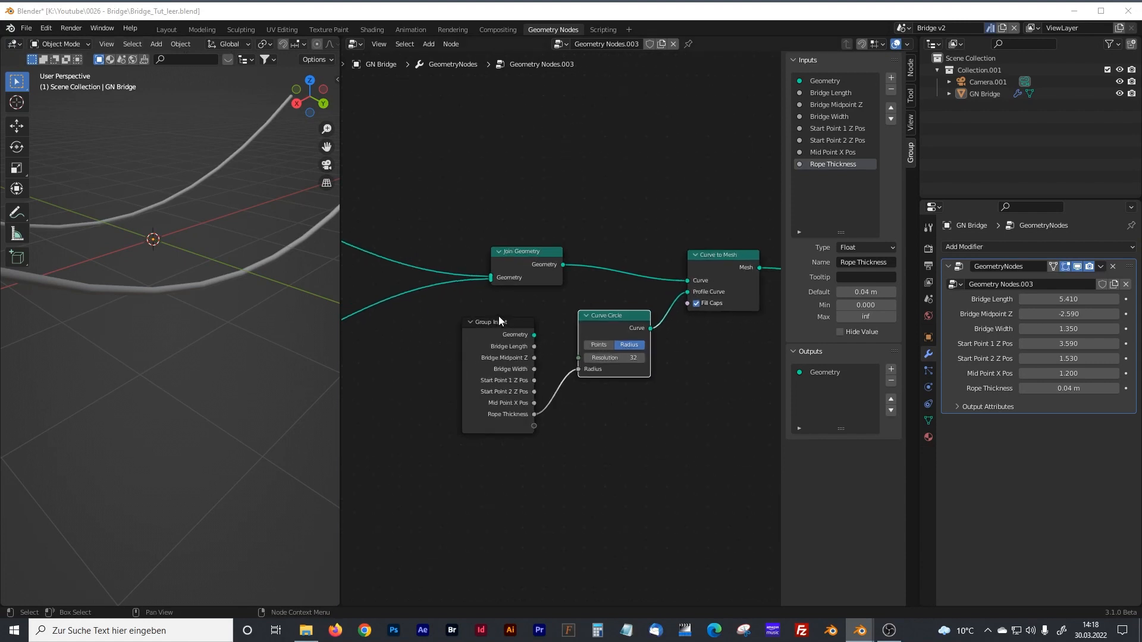
# - Enclose the Join Geometry, Group Input, Curve Circle and Curve to Mesh nodes in a new frame
pyautogui.scroll(-1, 492, 289)
pyautogui.moveTo(521, 248); pyautogui.dragTo(490, 245)
pyautogui.moveTo(409, 182); pyautogui.dragTo(726, 446)
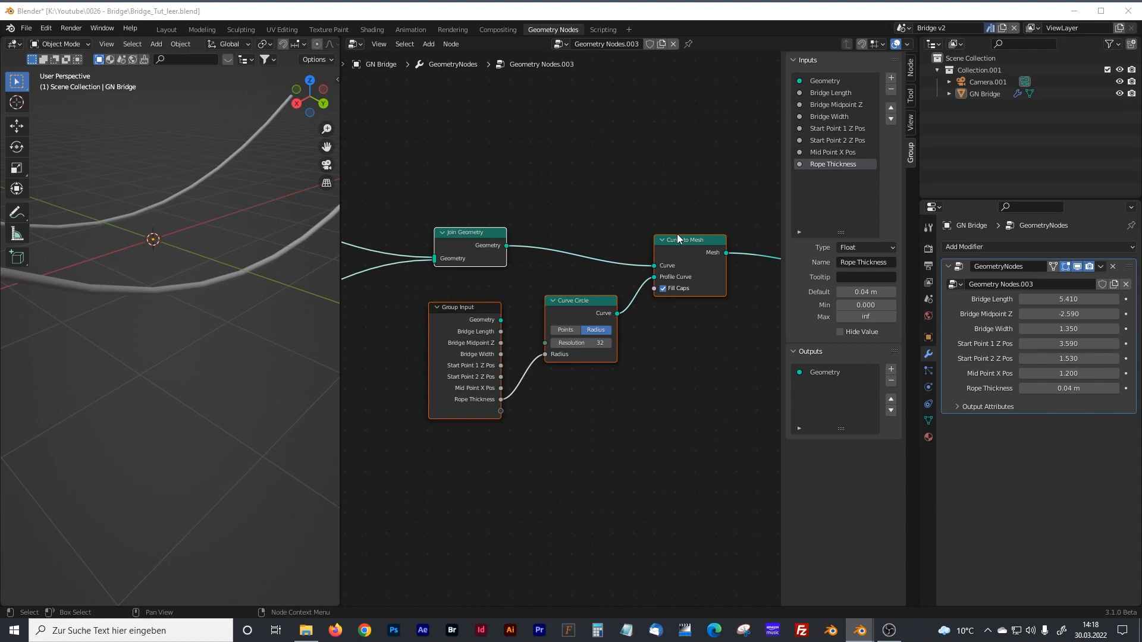
pyautogui.moveTo(368, 187); pyautogui.dragTo(698, 444)
pyautogui.hotkey('ctrl', 'j')
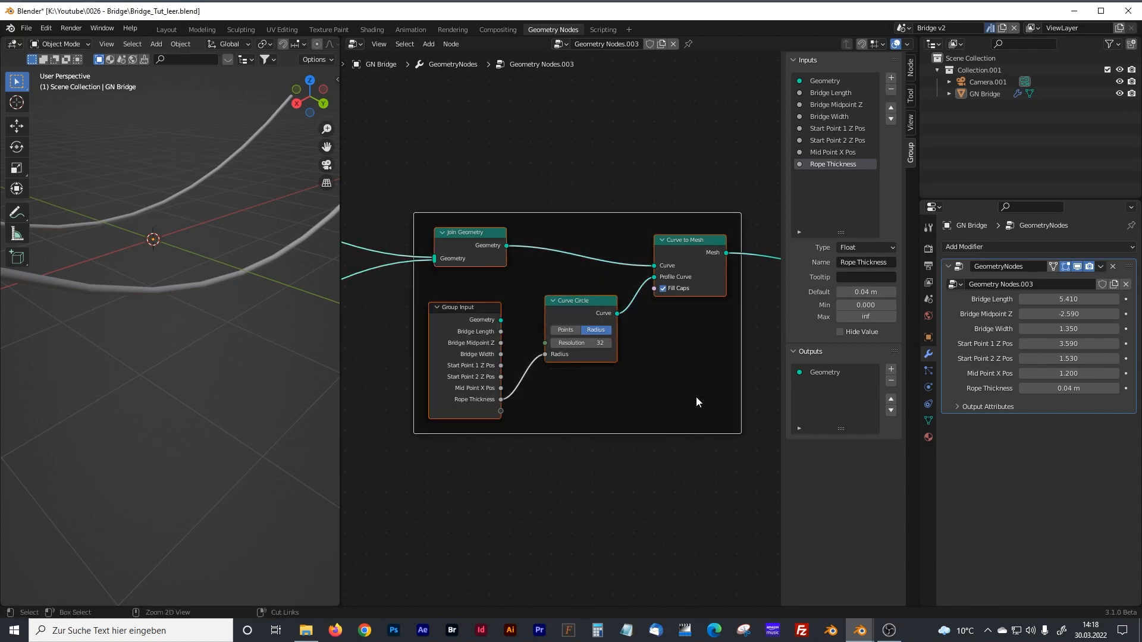
# - Label the new frame "Thickness to lower Ropes"
pyautogui.click(910, 67)
pyautogui.click(837, 92)
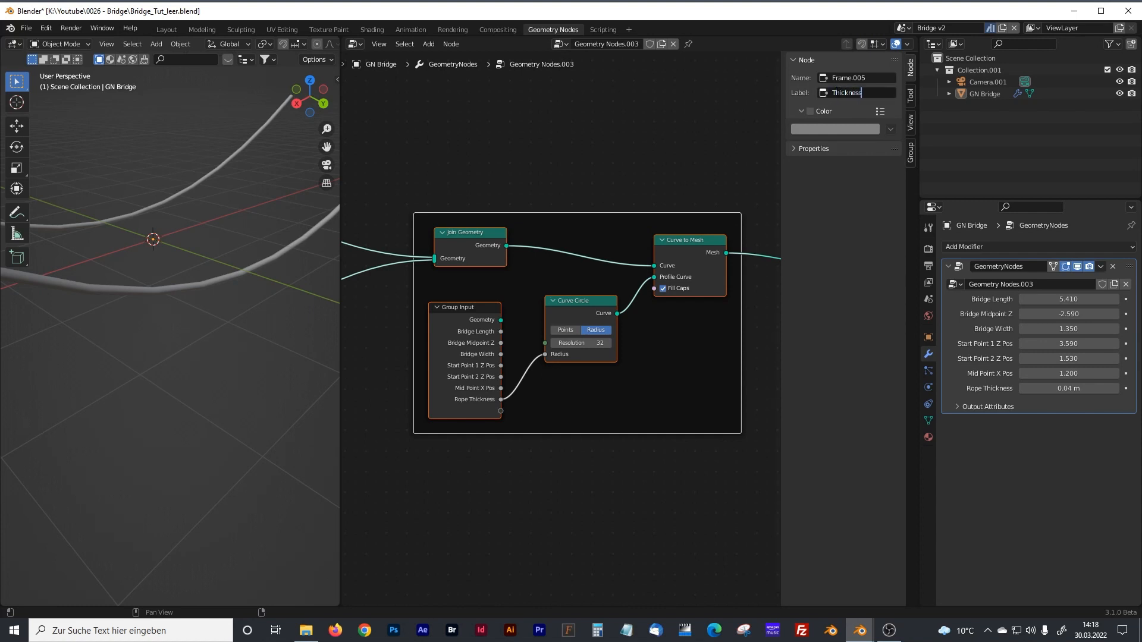
pyautogui.write('Thickness to R')
pyautogui.write('R')
pyautogui.write(' Ropes')
pyautogui.press('Return')
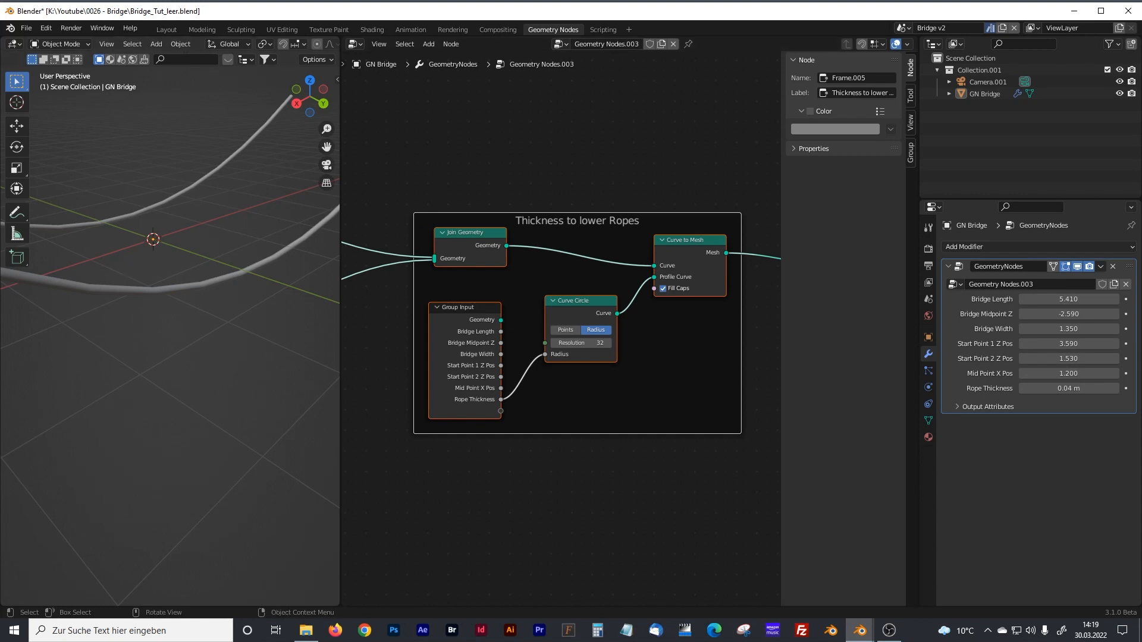
# - Widen the node editor and add a Cube node in the empty space below the rope thickness frame
pyautogui.moveTo(340, 304); pyautogui.dragTo(178, 304)
pyautogui.moveTo(397, 487); pyautogui.dragTo(448, 245, button='middle')
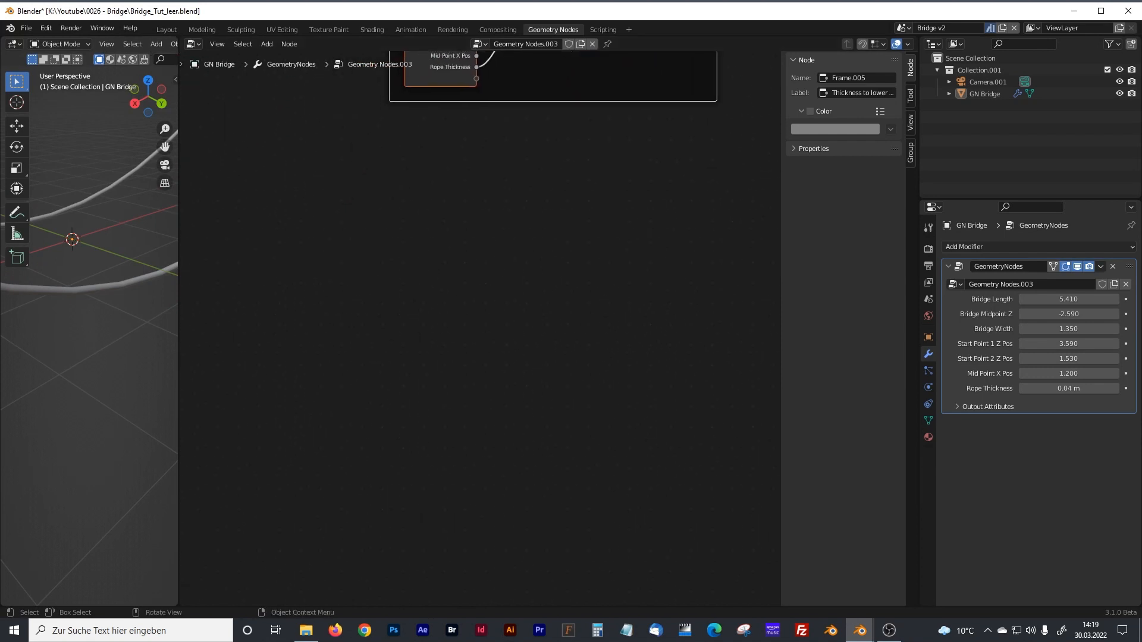
pyautogui.click(517, 335)
pyautogui.hotkey('shift', 'a')
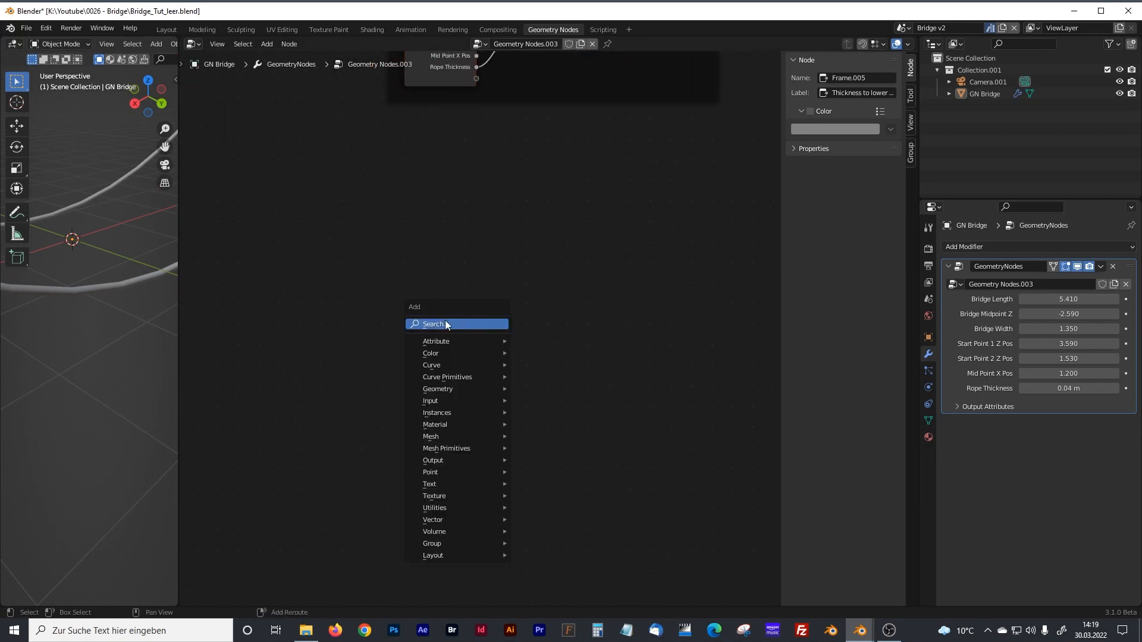
pyautogui.click(445, 319)
pyautogui.write('cube')
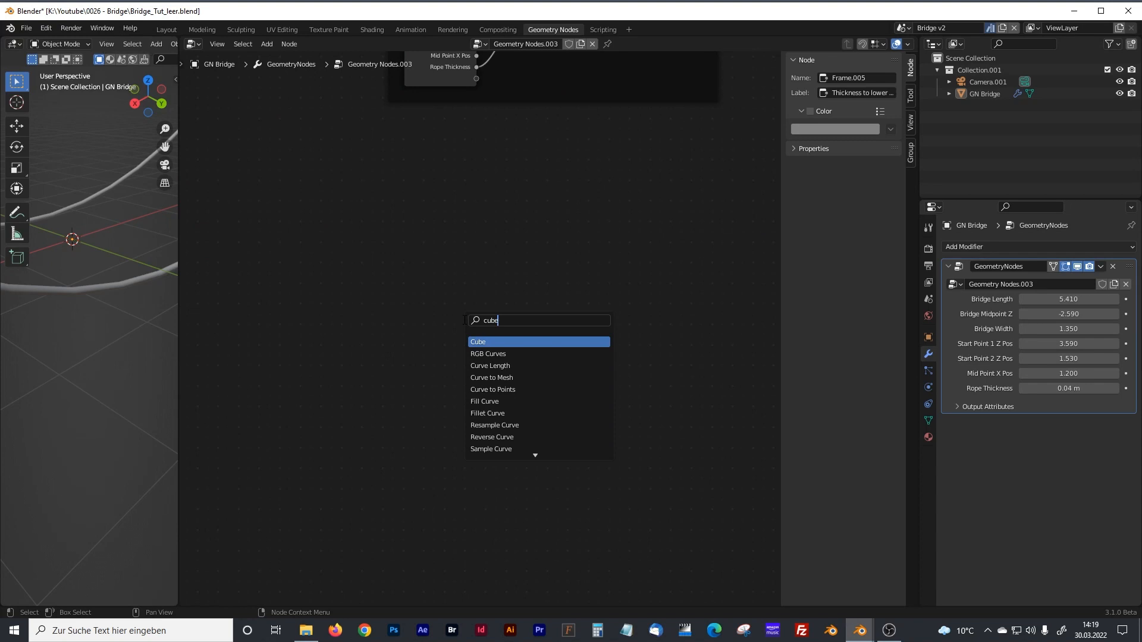
pyautogui.press('Return')
pyautogui.click(435, 283)
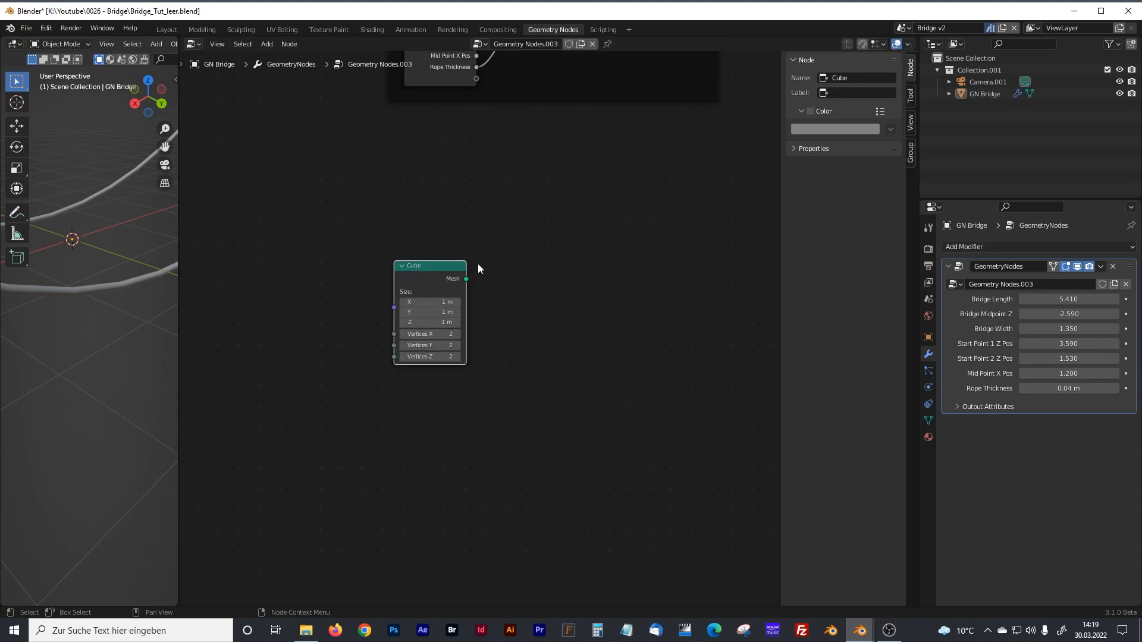
# - Move Group Output farther from the rope thickness frame and insert a Join Geometry node on the link before it
pyautogui.scroll(-8, 483, 259)
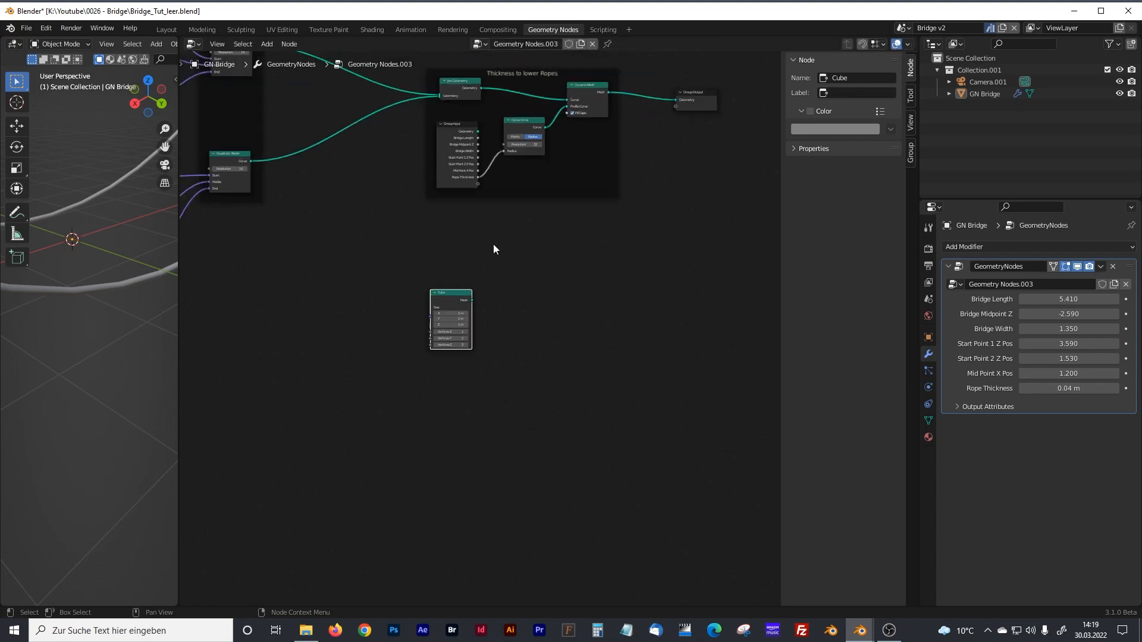
pyautogui.moveTo(660, 133); pyautogui.dragTo(547, 198, button='middle')
pyautogui.moveTo(566, 174); pyautogui.dragTo(715, 180)
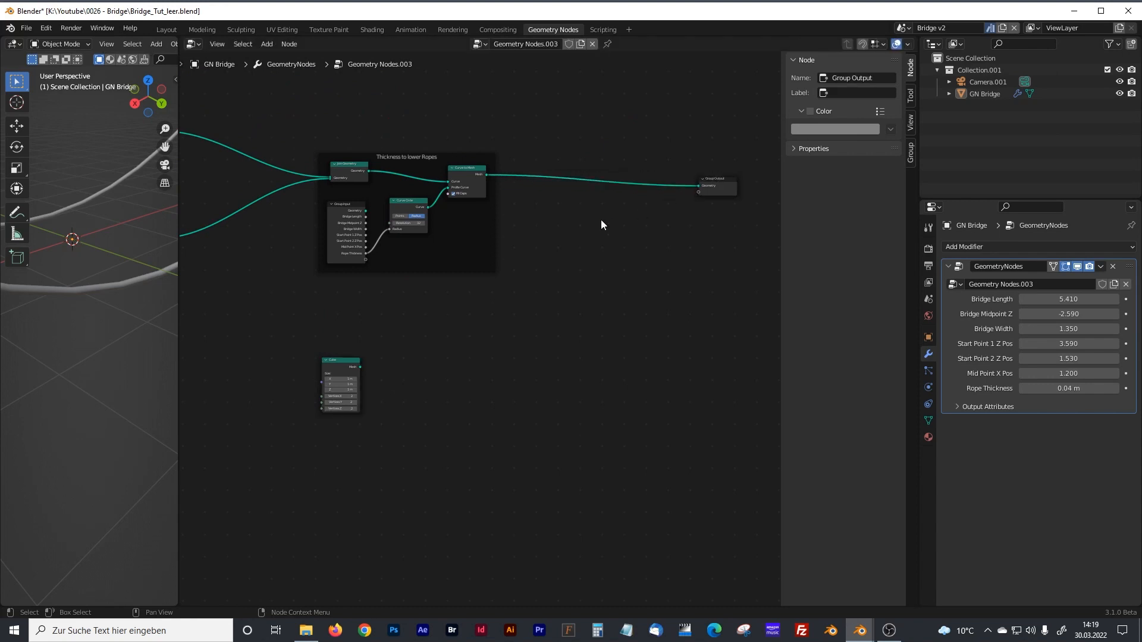
pyautogui.hotkey('shift', 'a')
pyautogui.click(562, 220)
pyautogui.write('join')
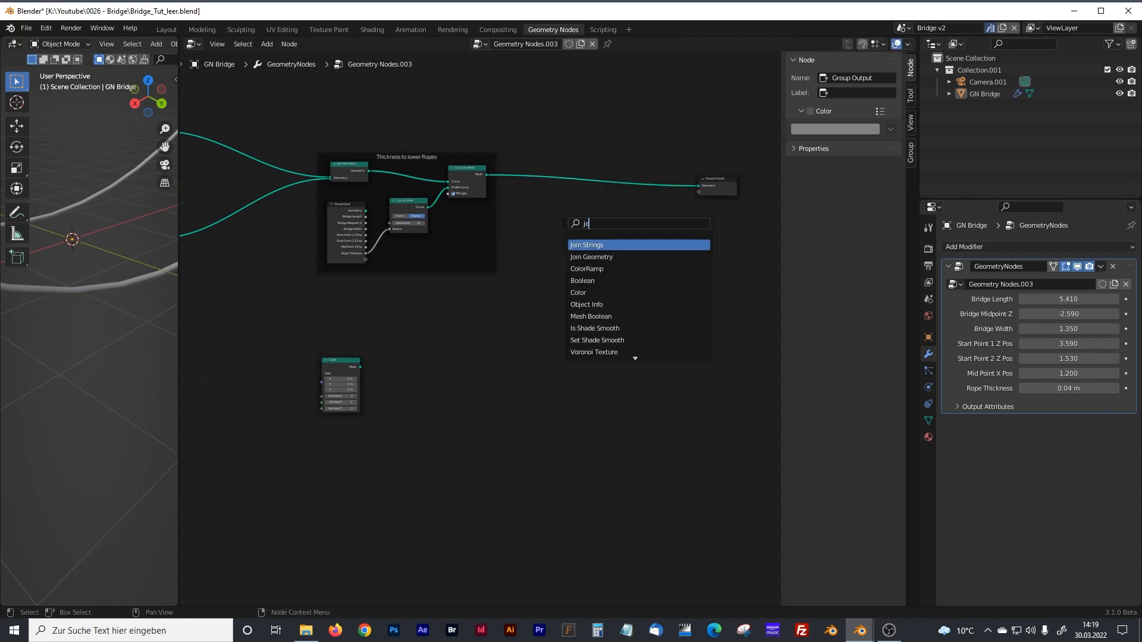
pyautogui.click(591, 257)
pyautogui.click(670, 212)
# - Connect the Cube's Mesh output to the new Join Geometry node and enlarge the 3D viewport to view the cube
pyautogui.moveTo(359, 367); pyautogui.dragTo(625, 201)
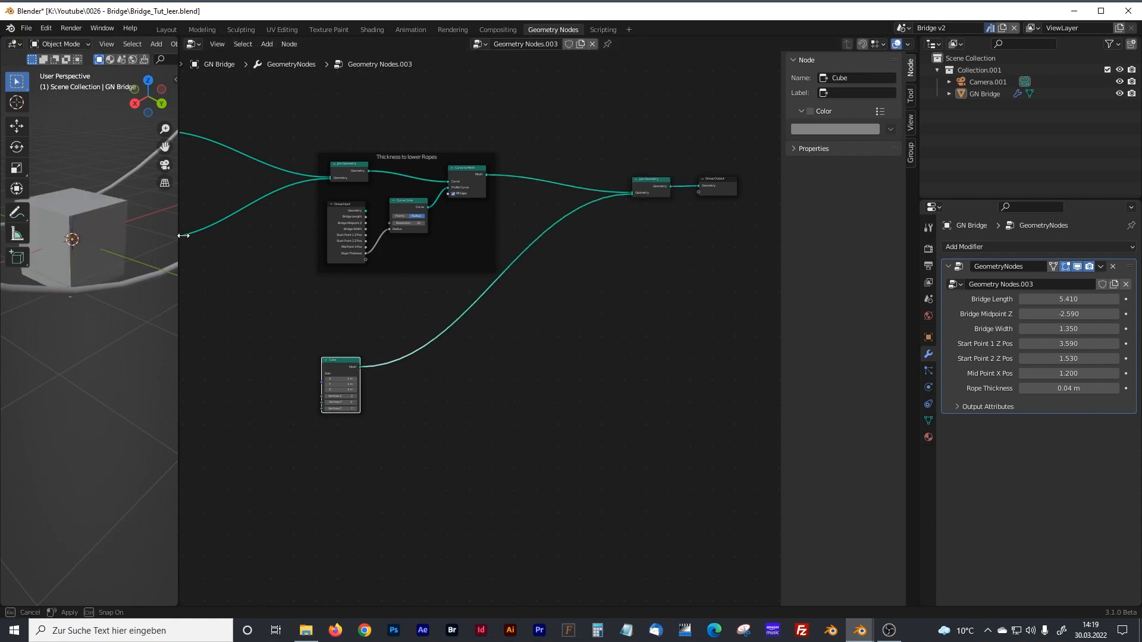
pyautogui.moveTo(179, 239); pyautogui.dragTo(316, 244)
pyautogui.scroll(3, 196, 272)
pyautogui.moveTo(190, 269); pyautogui.dragTo(248, 291, button='middle')
pyautogui.moveTo(438, 344); pyautogui.dragTo(507, 312, button='middle')
pyautogui.scroll(7, 485, 345)
pyautogui.moveTo(469, 365); pyautogui.dragTo(519, 331, button='middle')
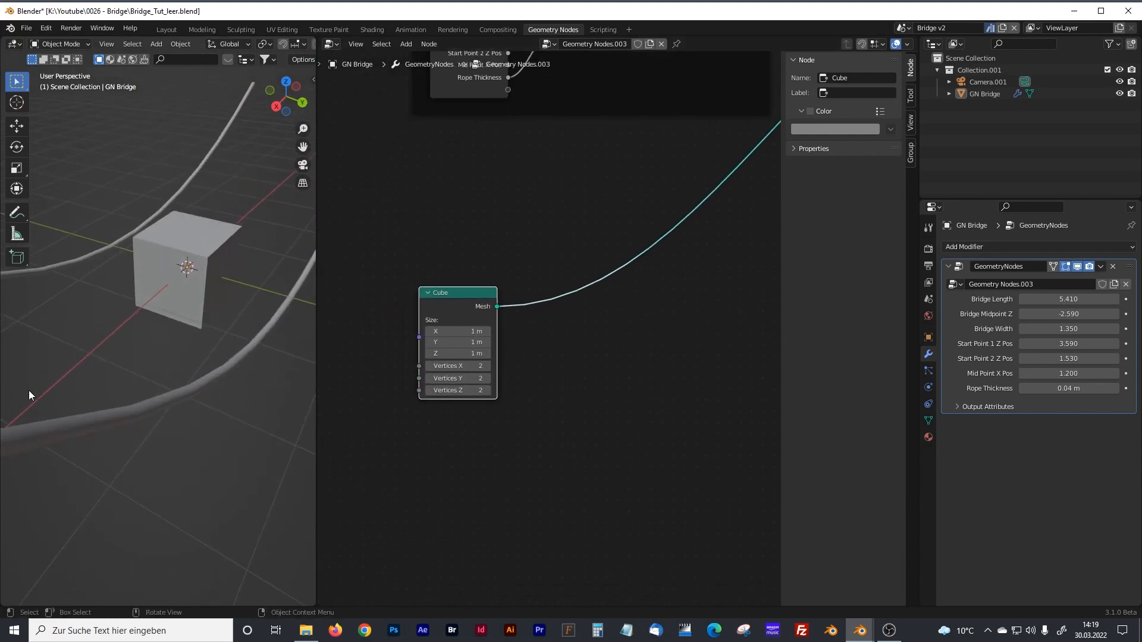
# - Add a new Group Input node in front of the Cube node
pyautogui.scroll(-2, 416, 259)
pyautogui.moveTo(434, 286); pyautogui.dragTo(497, 316, button='middle')
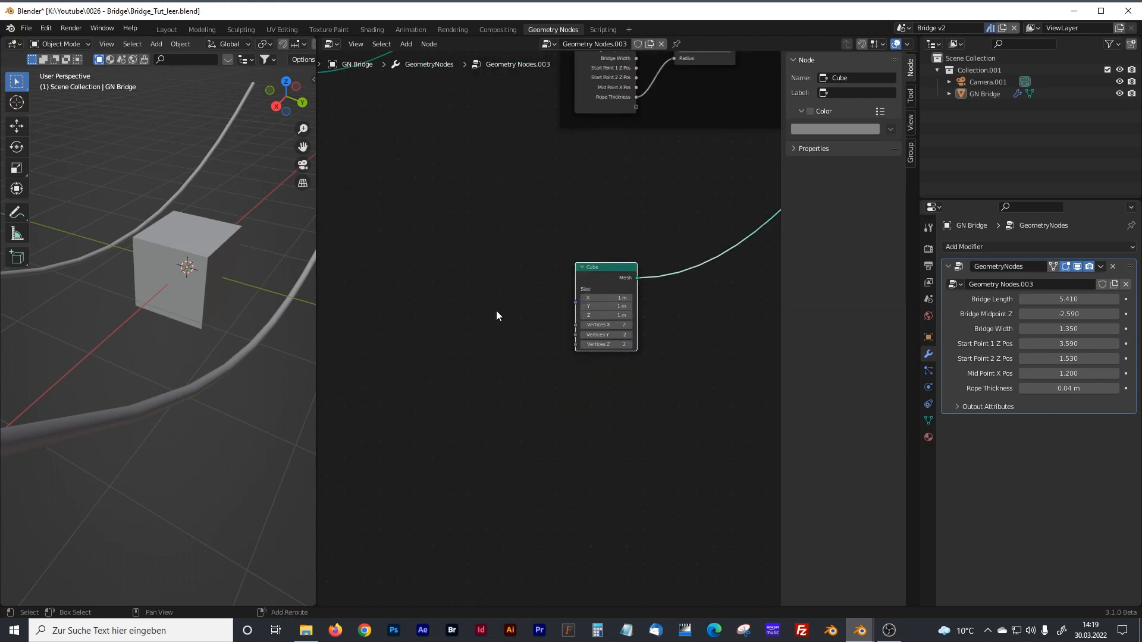
pyautogui.scroll(2, 497, 321)
pyautogui.hotkey('shift', 'a')
pyautogui.click(512, 320)
pyautogui.write('group')
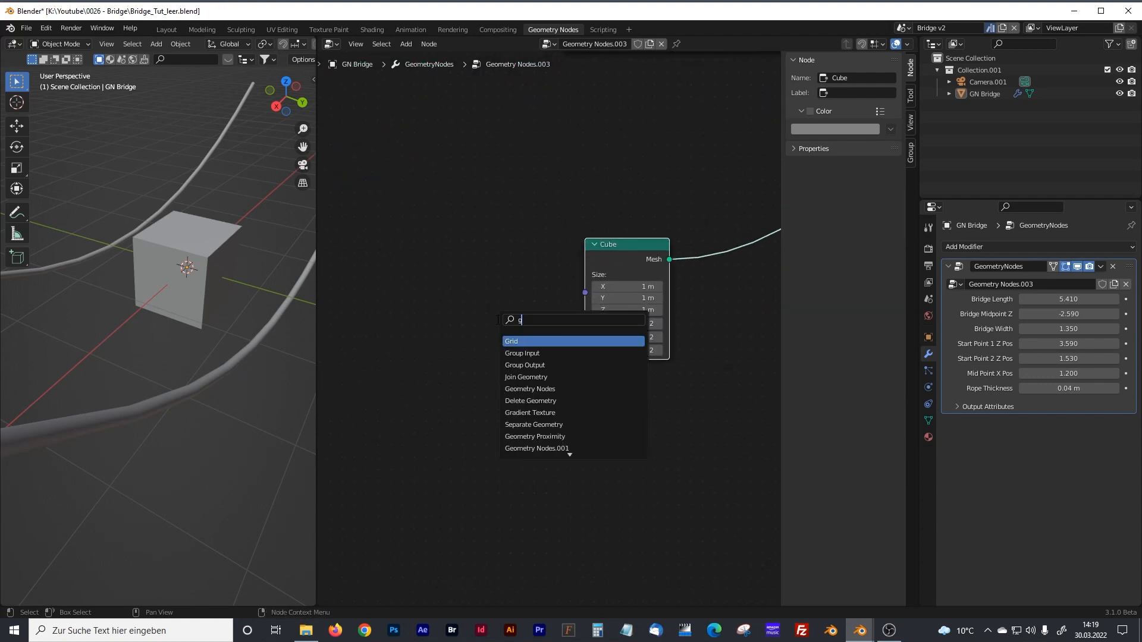
pyautogui.press('Down')
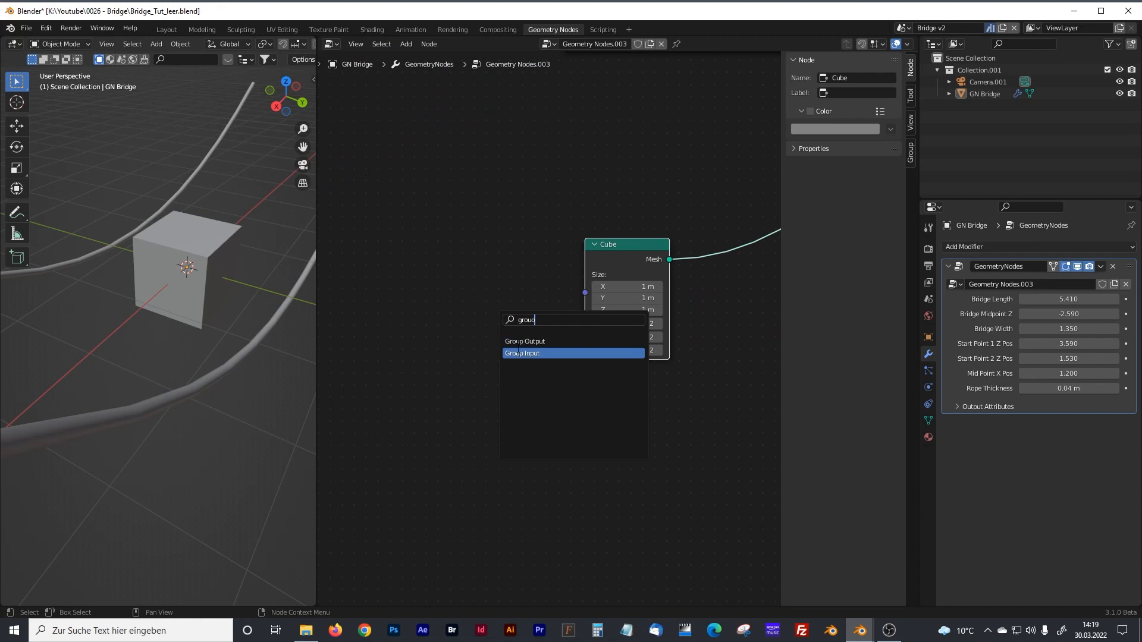
pyautogui.press('Return')
pyautogui.click(434, 266)
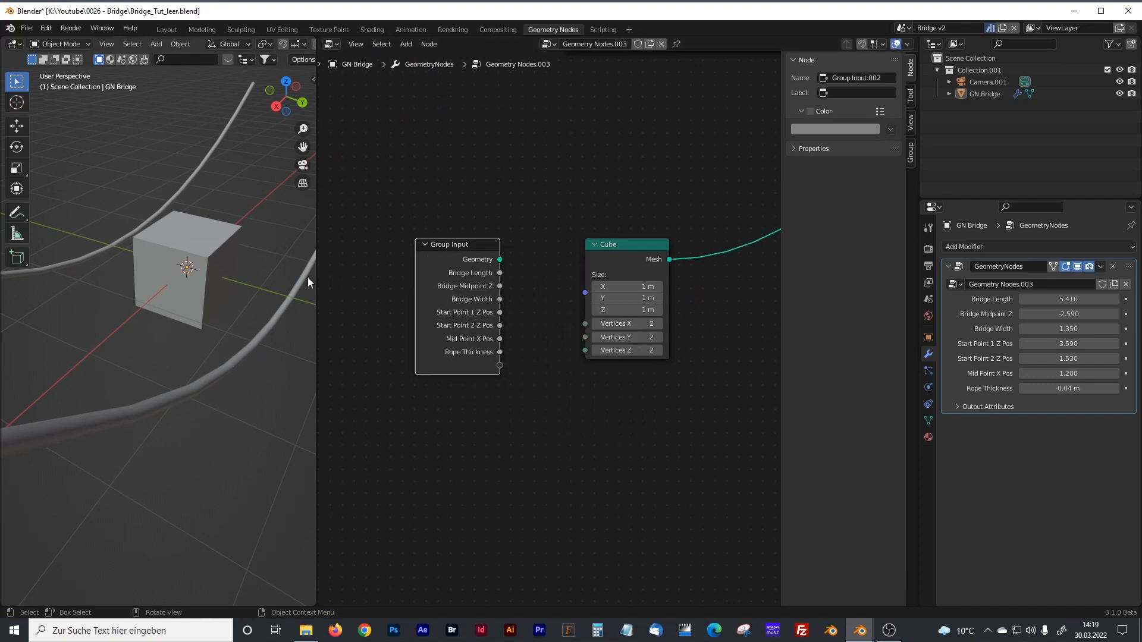
# - Spread the new Group Input and Cube nodes apart to make room between them
pyautogui.moveTo(217, 246); pyautogui.dragTo(258, 154, button='middle')
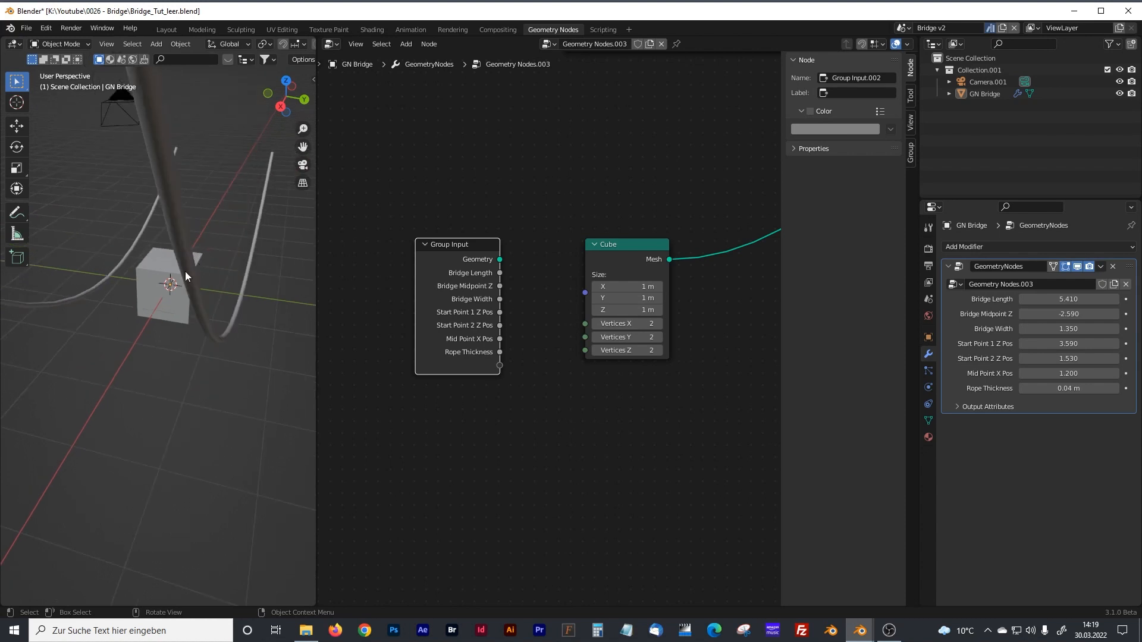
pyautogui.moveTo(151, 262); pyautogui.dragTo(166, 284, button='middle')
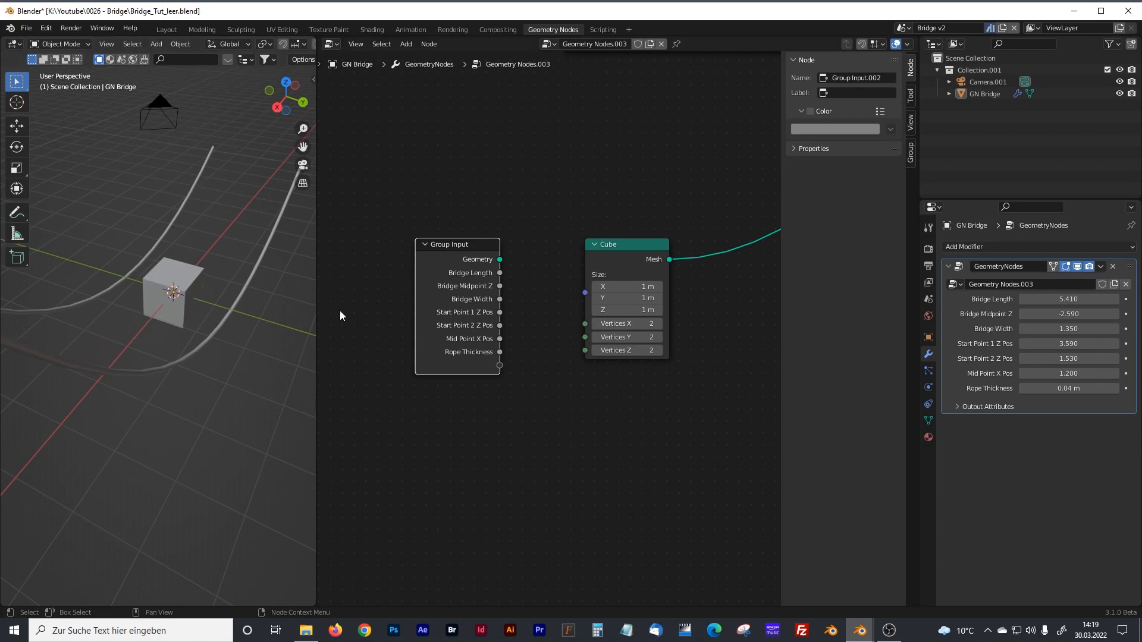
pyautogui.scroll(2, 522, 287)
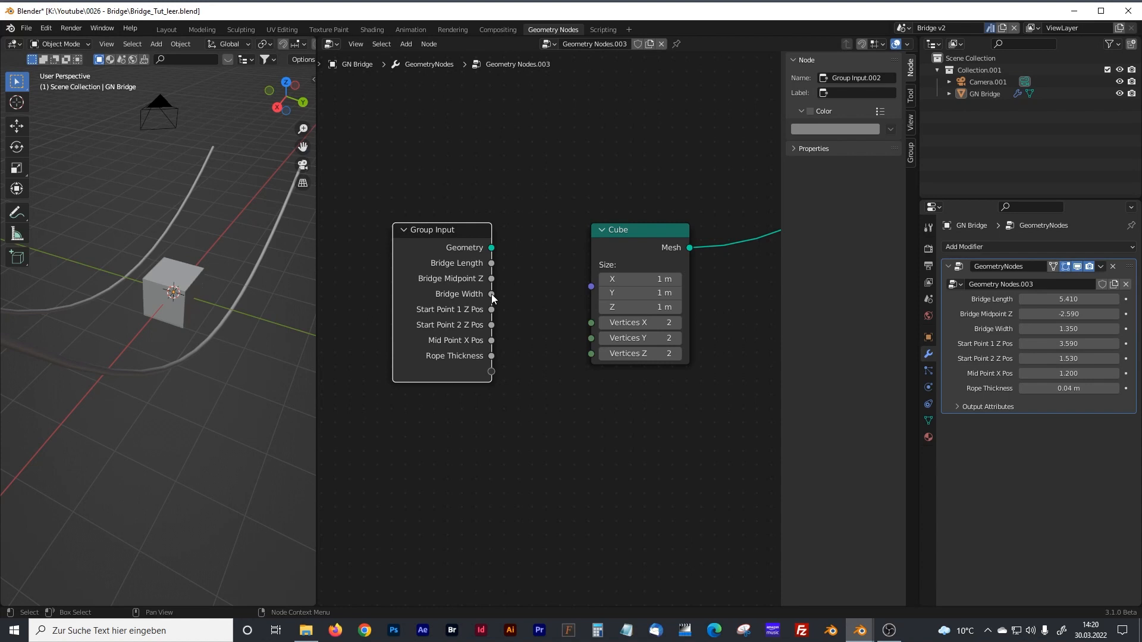
pyautogui.moveTo(476, 230); pyautogui.dragTo(451, 230)
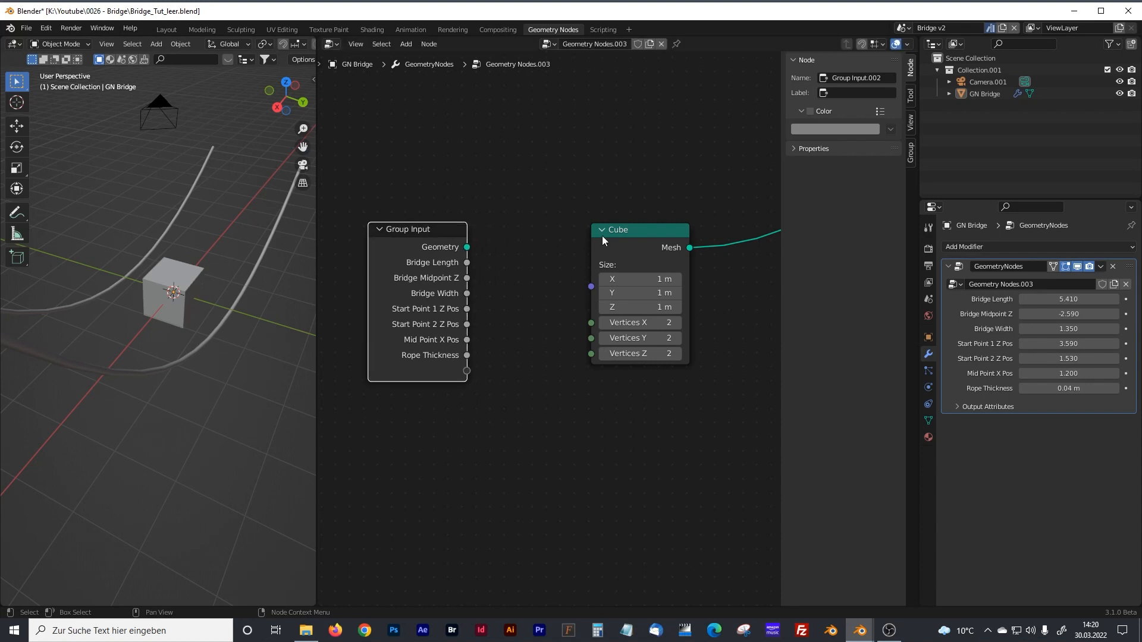
pyautogui.moveTo(602, 231); pyautogui.dragTo(629, 229)
# - Add a Combine XYZ node between the Group Input and Cube nodes
pyautogui.hotkey('shift', 'a')
pyautogui.write('co9m')
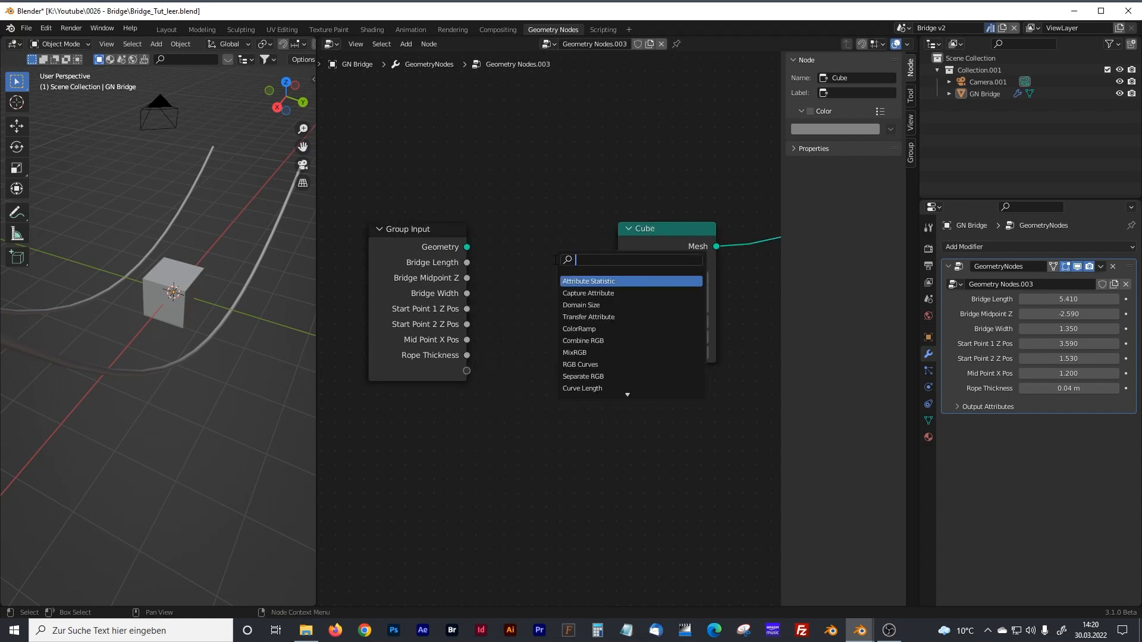
pyautogui.write('b')
pyautogui.press('BackSpace')
pyautogui.press('BackSpace')
pyautogui.press('BackSpace')
pyautogui.write('mbi')
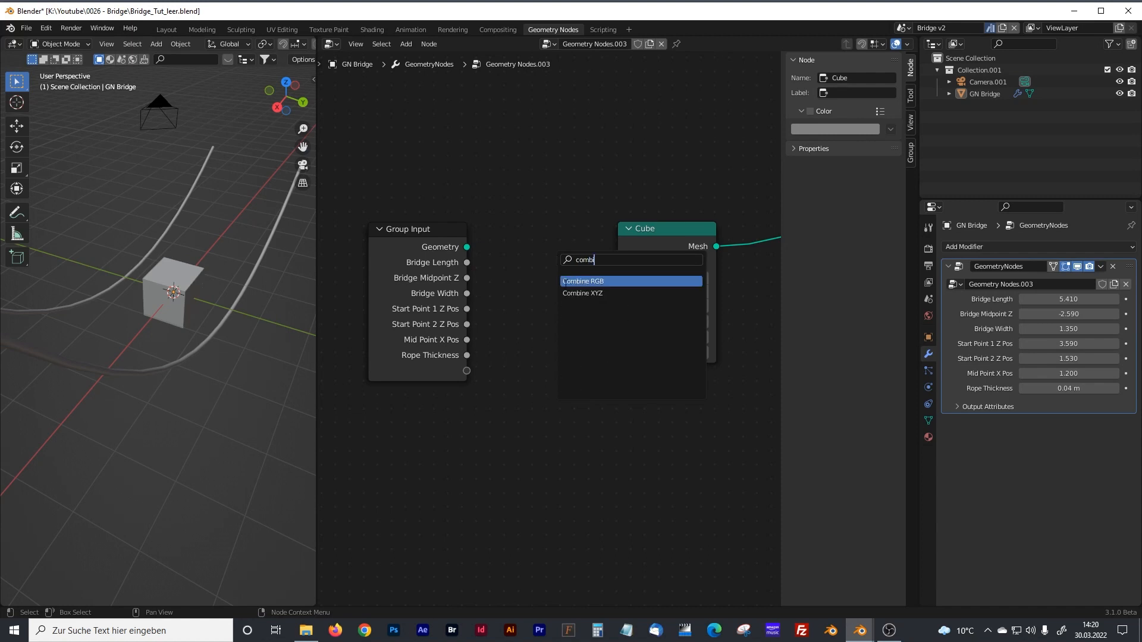
pyautogui.click(574, 293)
pyautogui.click(517, 260)
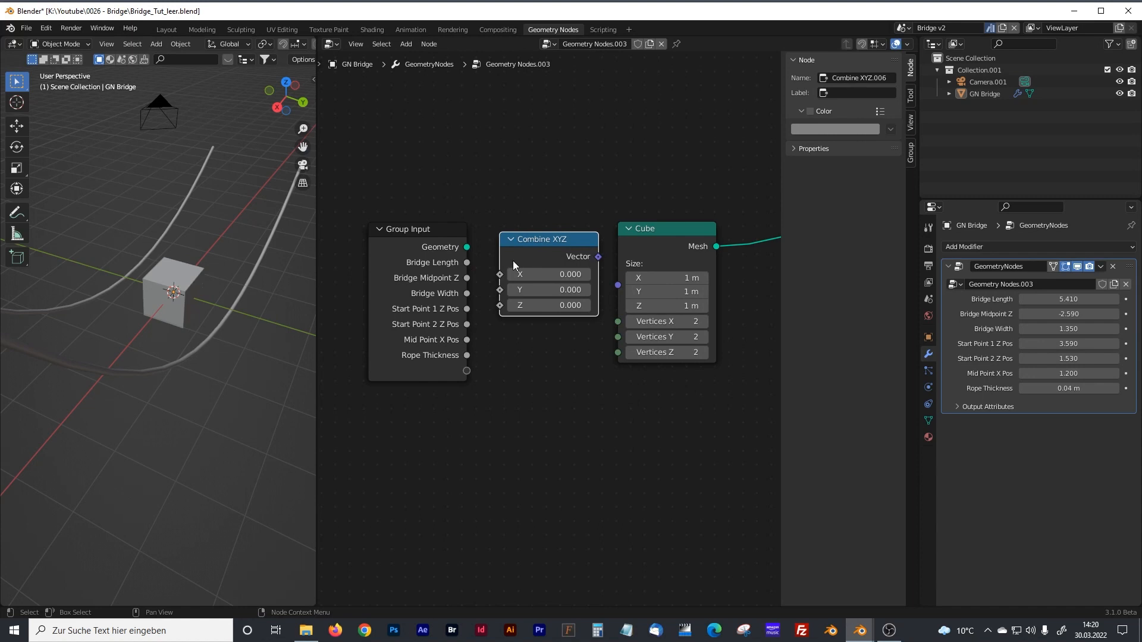
# - Space out the nodes and link Bridge Width to Combine XYZ's Y and its Vector output to the Cube's Size
pyautogui.moveTo(426, 237); pyautogui.dragTo(375, 237)
pyautogui.moveTo(550, 238); pyautogui.dragTo(529, 236)
pyautogui.moveTo(419, 297); pyautogui.dragTo(476, 289)
pyautogui.moveTo(579, 255); pyautogui.dragTo(618, 284)
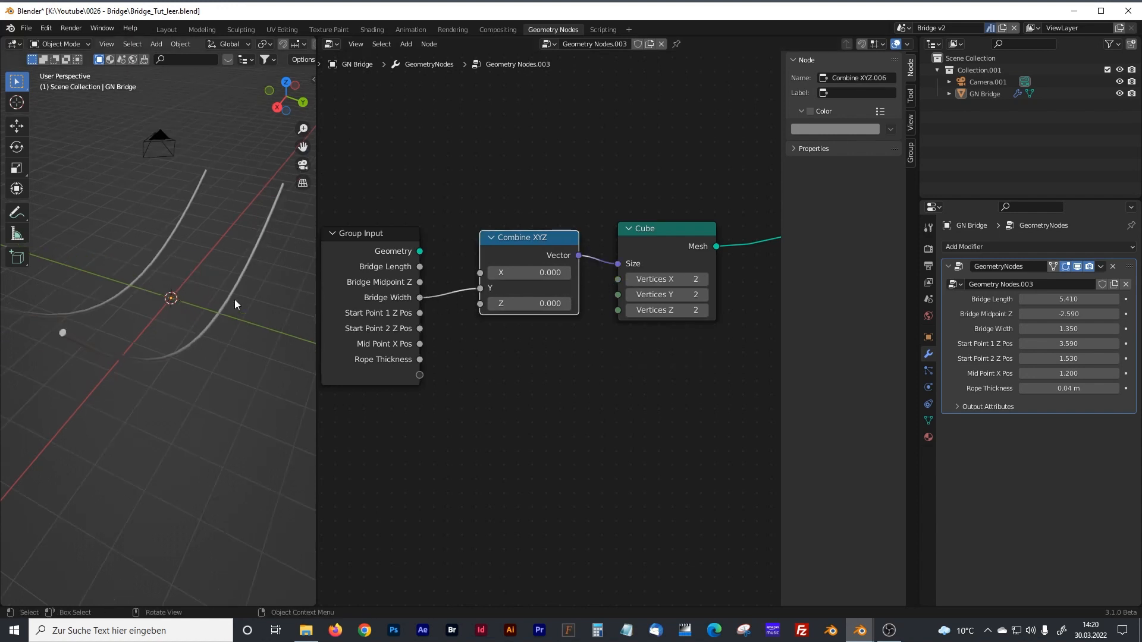
# - Set the Combine XYZ node's X to 0.8 and Z to 0.5
pyautogui.click(529, 273)
pyautogui.write('0.8')
pyautogui.press('Return')
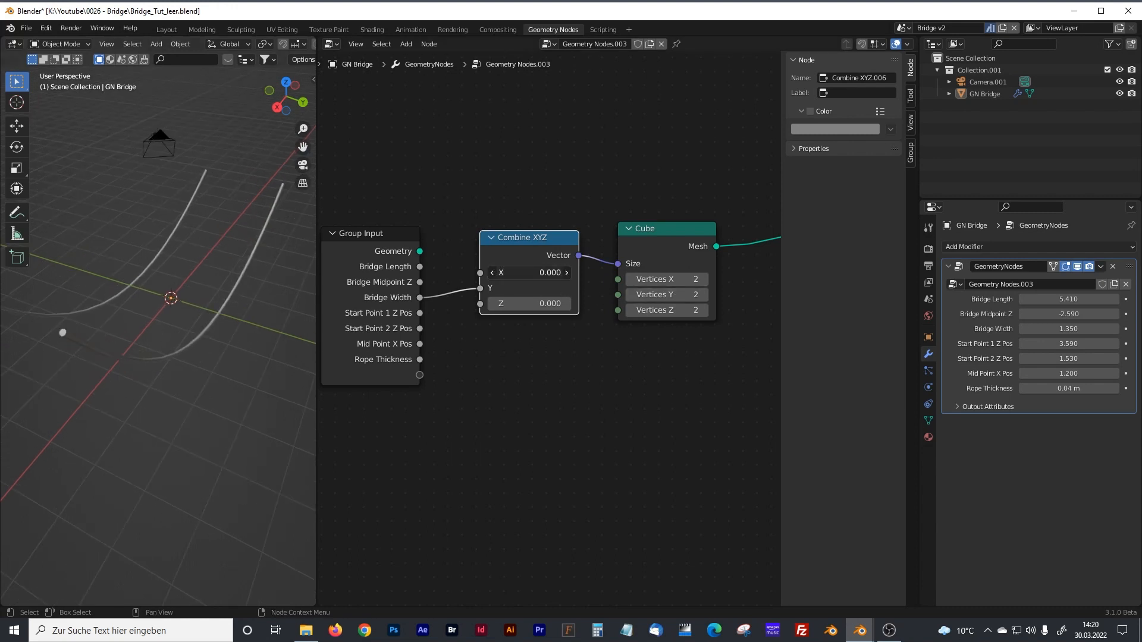
pyautogui.click(548, 304)
pyautogui.write('0.5')
pyautogui.press('Return')
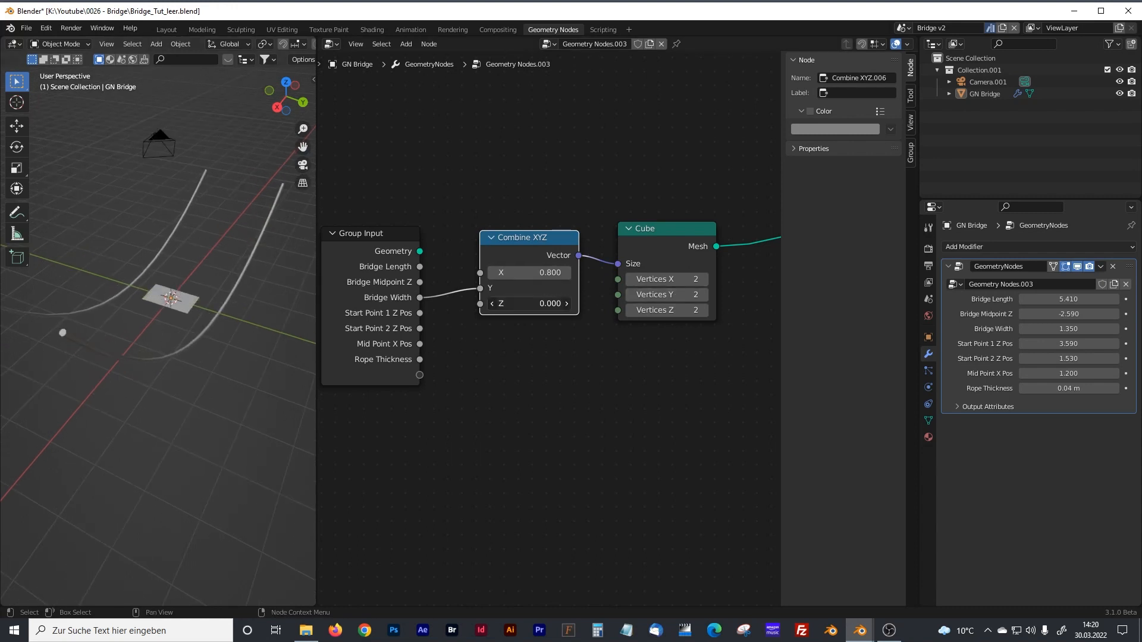
# - Change Combine XYZ's X to 0.6 and expose it as a new group input
pyautogui.write('0.6')
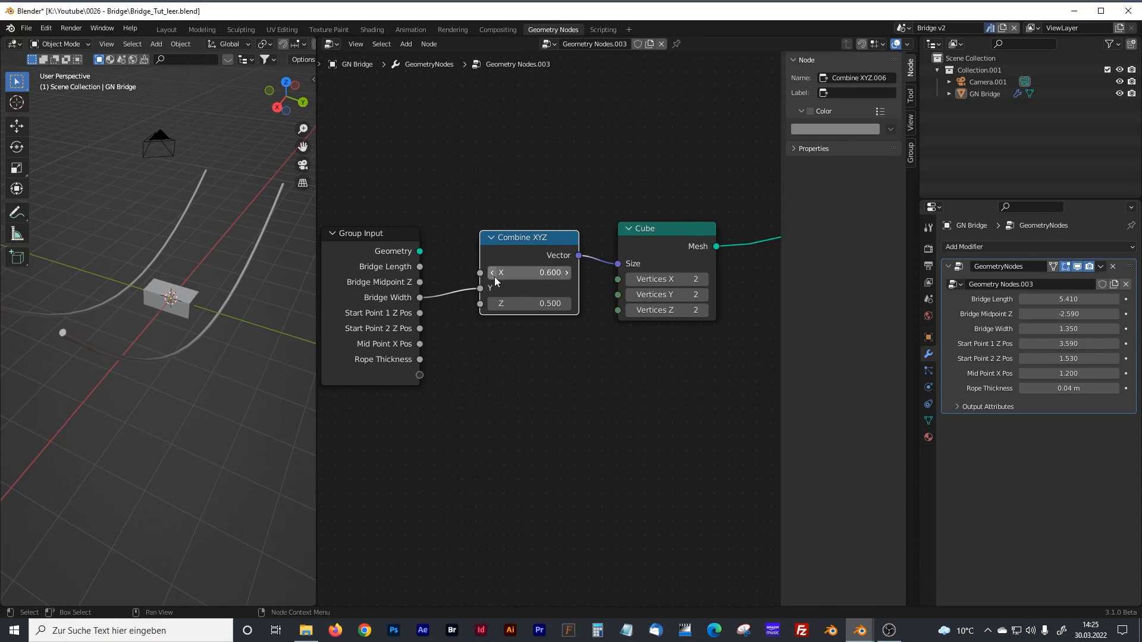
pyautogui.press('Return')
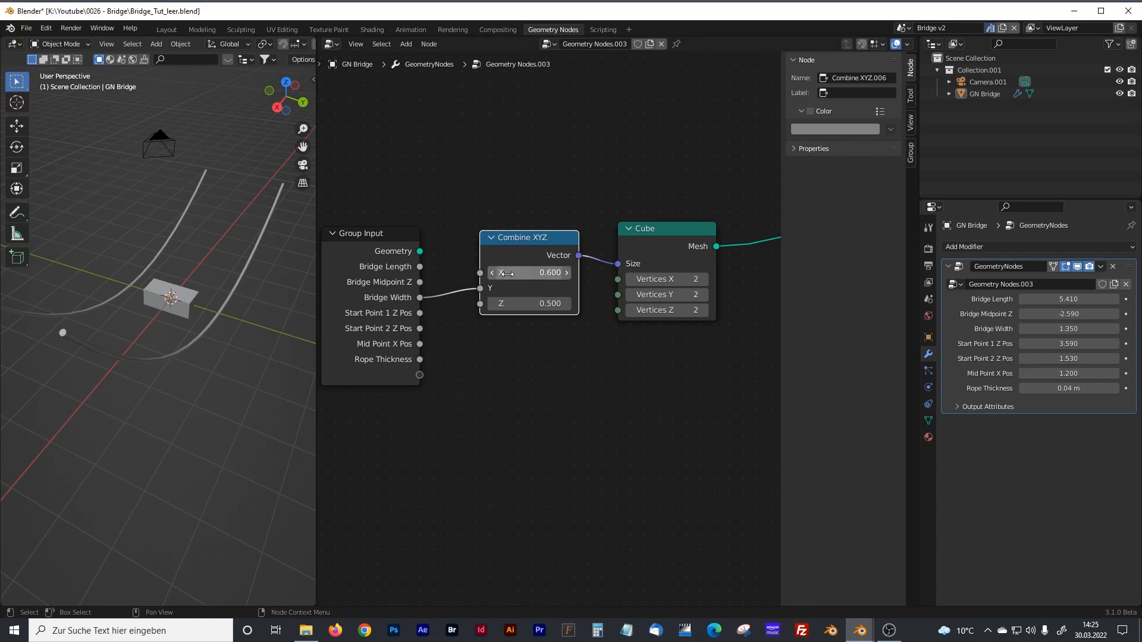
pyautogui.moveTo(480, 273); pyautogui.dragTo(422, 374)
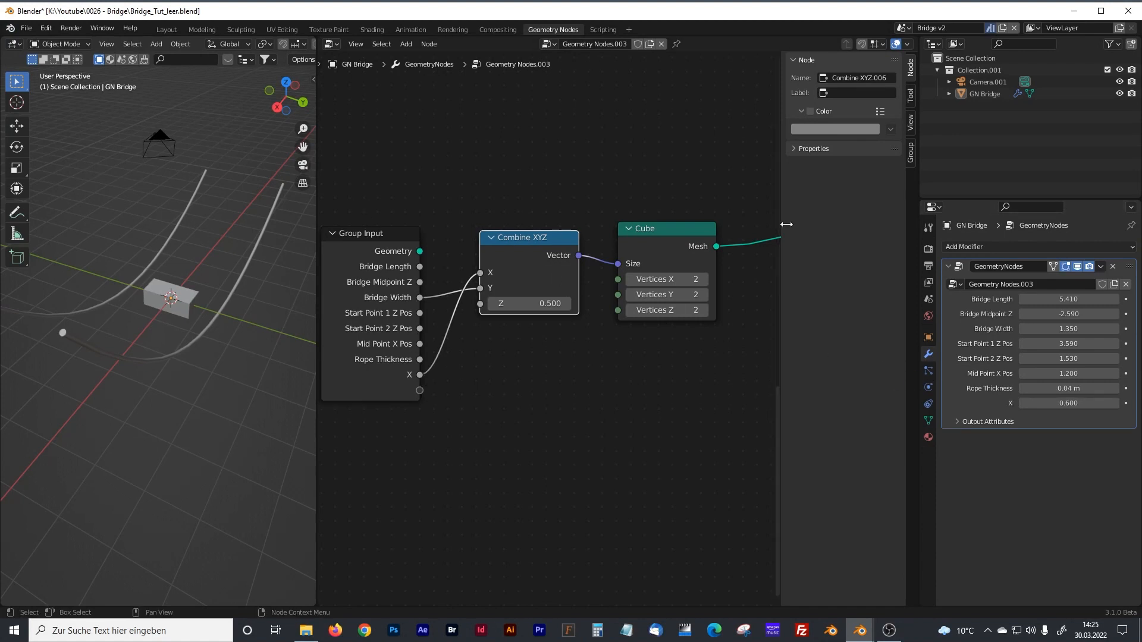
# - Rename the X group input to Boards Width and set its modifier value to 0.62
pyautogui.click(911, 153)
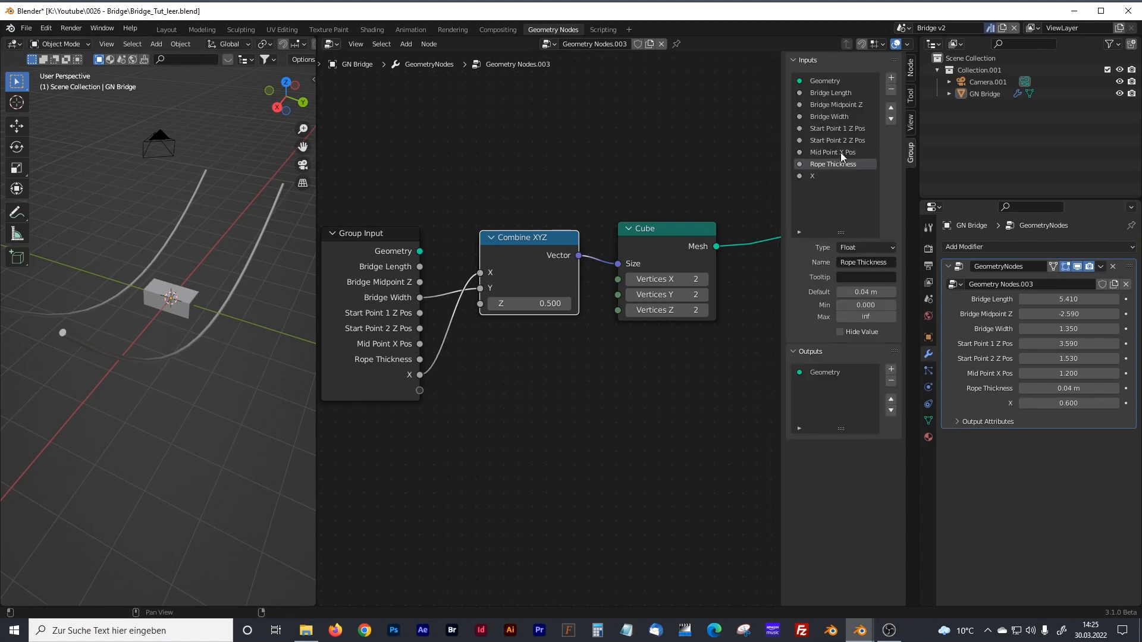
pyautogui.click(838, 176)
pyautogui.click(847, 262)
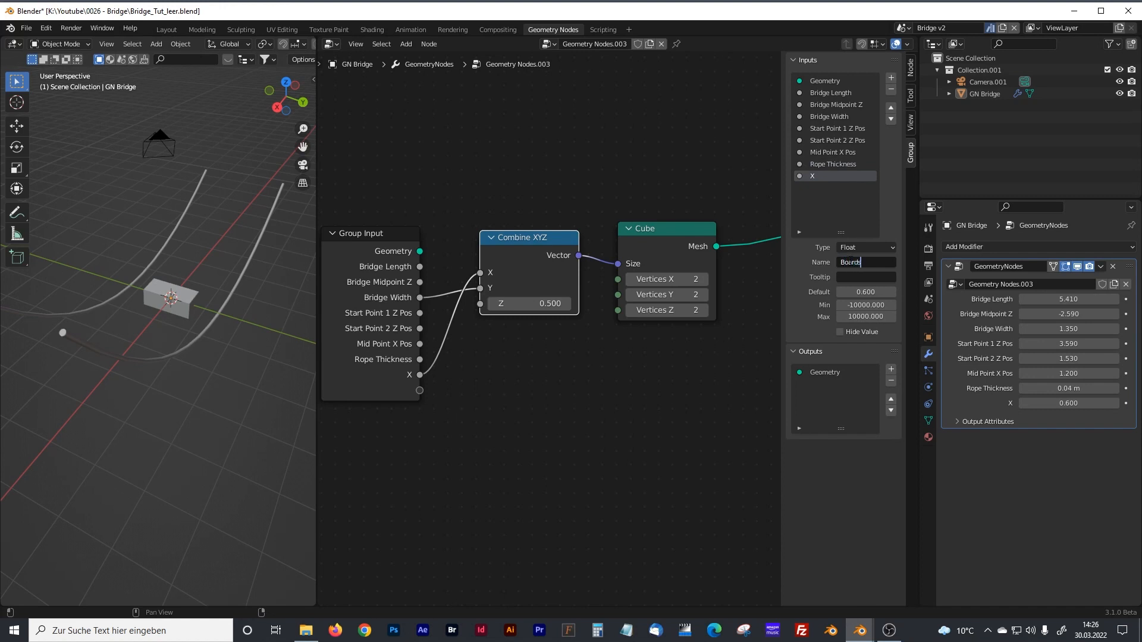
pyautogui.write('Boards Len')
pyautogui.press('BackSpace')
pyautogui.write('Wid')
pyautogui.write(' W')
pyautogui.press('Return')
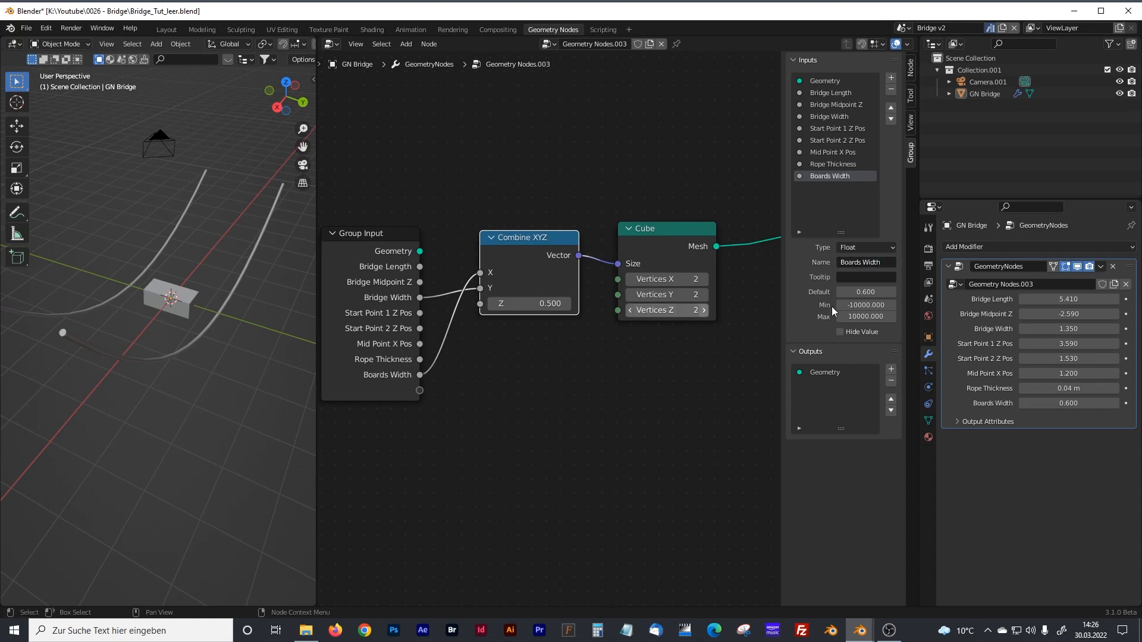
pyautogui.moveTo(1072, 406)
pyautogui.mouseDown()
pyautogui.moveTo(1084, 406)
pyautogui.moveTo(1073, 406)
pyautogui.mouseUp()
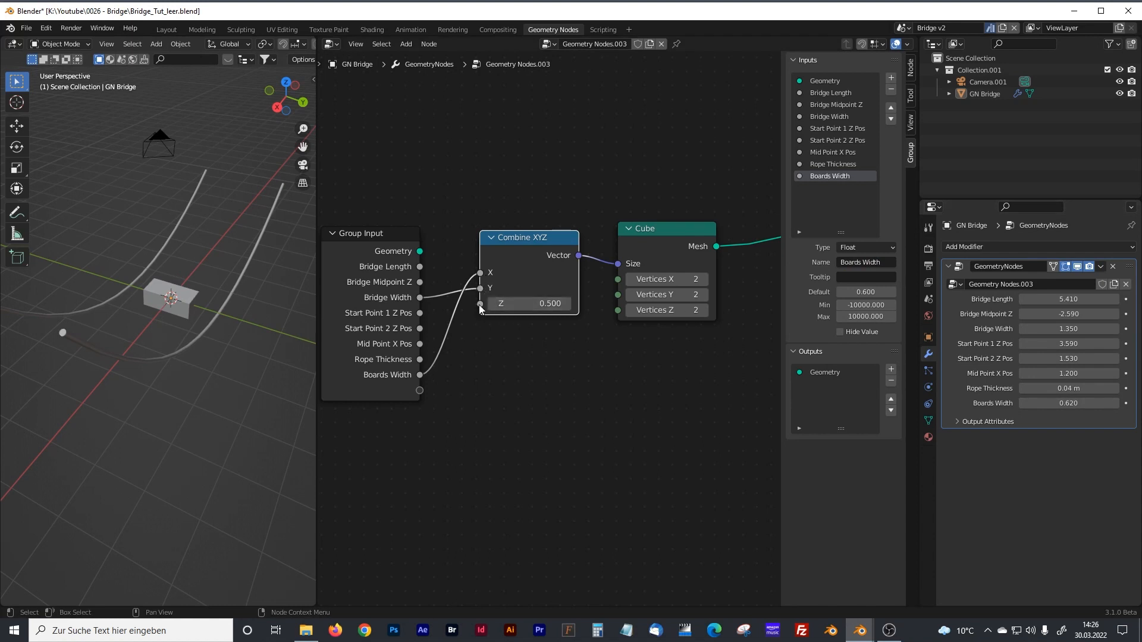
# - Expose Combine XYZ's Z as a new group input named Boards Thickness and set its modifier value to 0.19
pyautogui.moveTo(480, 305); pyautogui.dragTo(420, 390)
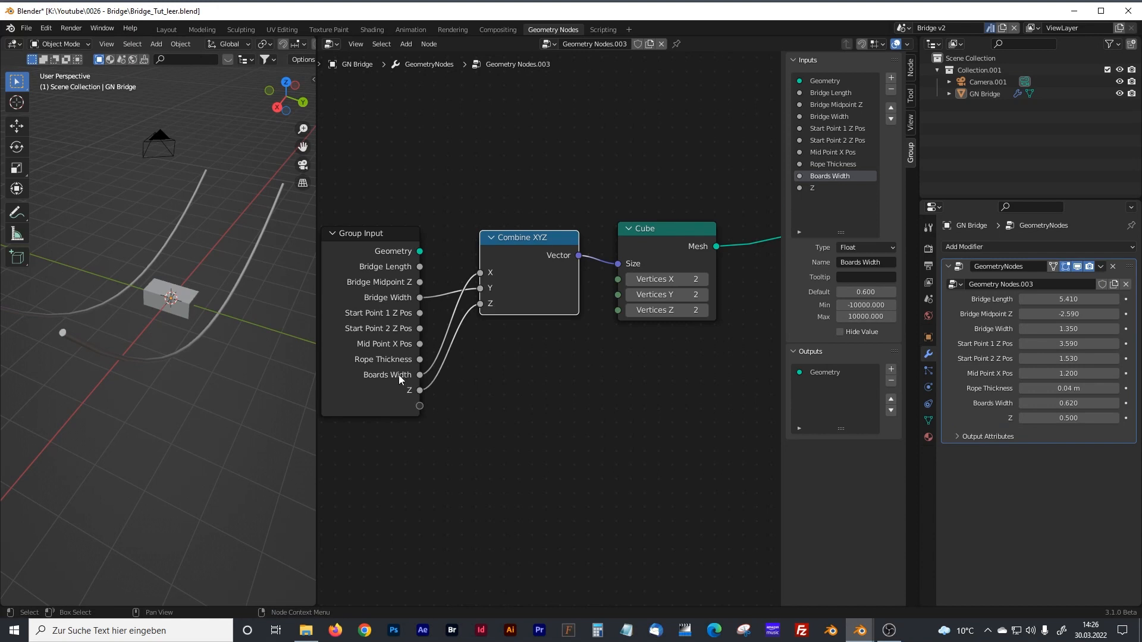
pyautogui.click(815, 188)
pyautogui.write('Boards Thickness')
pyautogui.press('Return')
pyautogui.moveTo(1074, 419); pyautogui.dragTo(1054, 418)
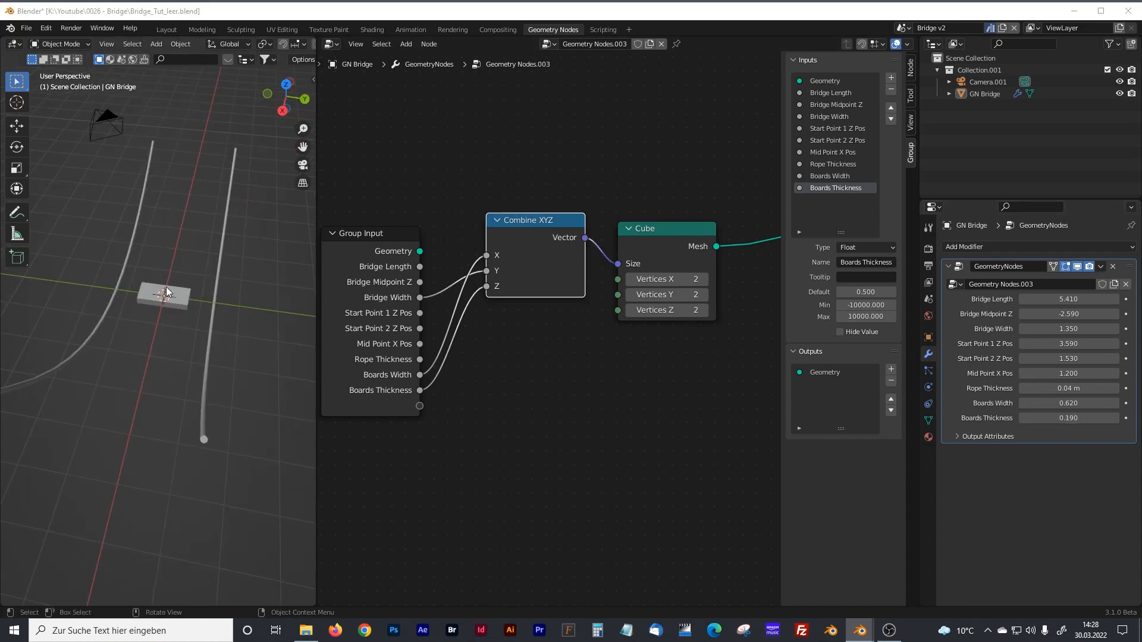
# - Examine the board's width against the two ropes and the Bridge Width multiply nodes in the rope setup
pyautogui.moveTo(202, 314); pyautogui.dragTo(211, 362, button='middle')
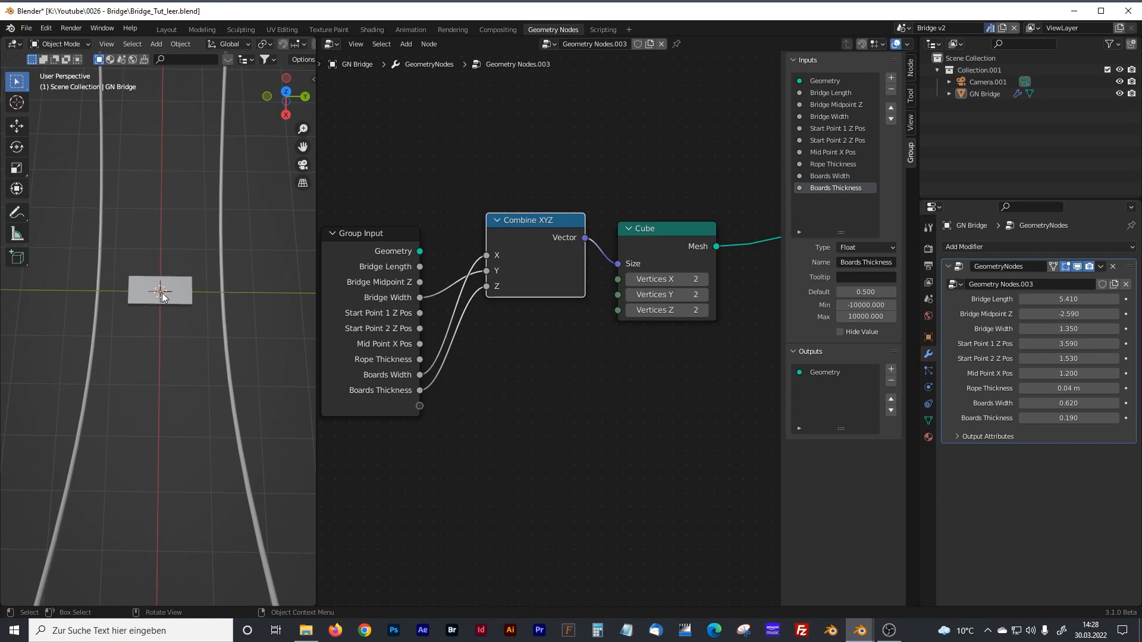
pyautogui.moveTo(187, 316); pyautogui.dragTo(276, 290, button='middle')
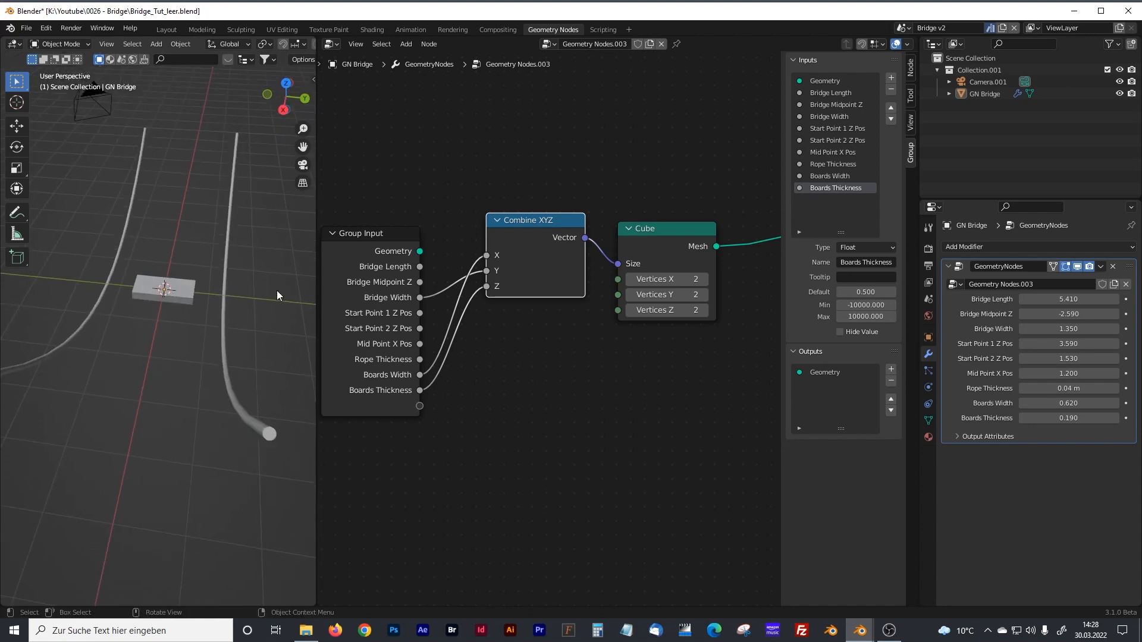
pyautogui.scroll(-9, 410, 273)
pyautogui.moveTo(407, 261)
pyautogui.mouseDown(button='middle')
pyautogui.moveTo(547, 344)
pyautogui.moveTo(492, 323)
pyautogui.moveTo(543, 332)
pyautogui.mouseUp(button='middle')
pyautogui.scroll(6, 543, 331)
pyautogui.moveTo(443, 319); pyautogui.dragTo(553, 323, button='middle')
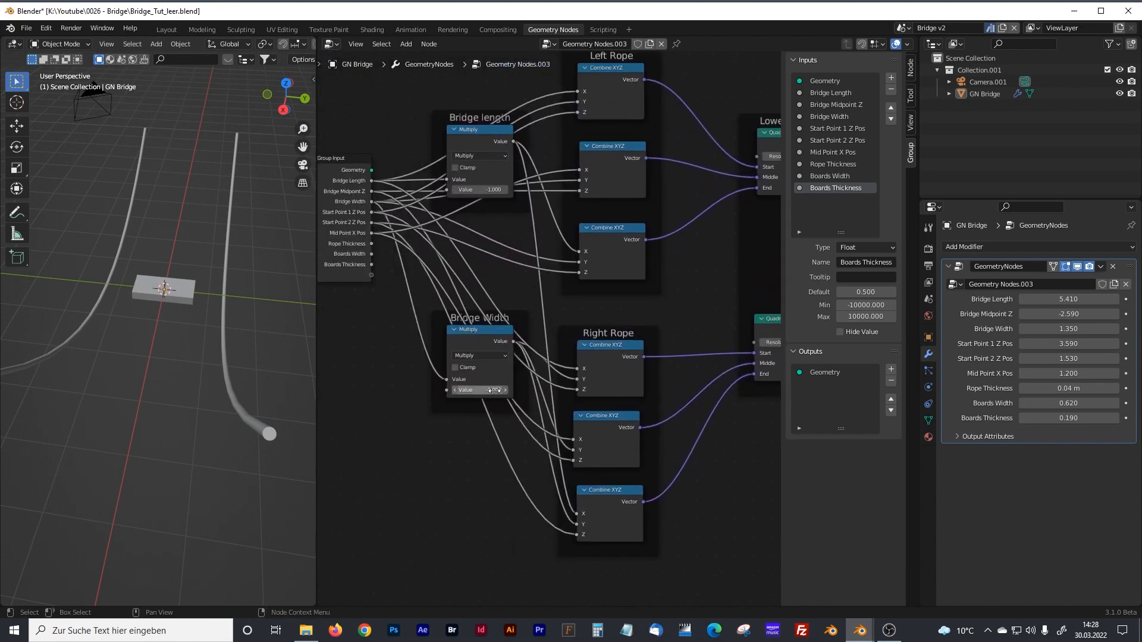
pyautogui.scroll(1, 506, 374)
pyautogui.moveTo(571, 359); pyautogui.dragTo(275, 140, button='middle')
pyautogui.moveTo(646, 434); pyautogui.dragTo(395, 331, button='middle')
pyautogui.moveTo(617, 374); pyautogui.dragTo(565, 410, button='middle')
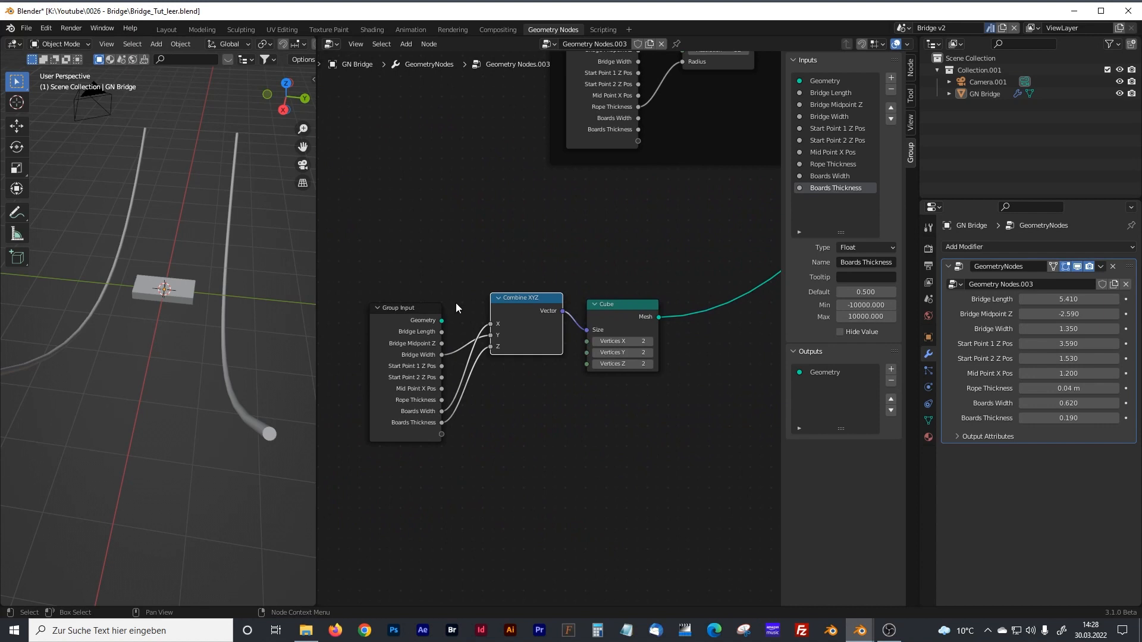
# - Spread the board's Group Input, Combine XYZ and Cube nodes apart to make room for another node
pyautogui.moveTo(606, 304); pyautogui.dragTo(680, 305)
pyautogui.moveTo(535, 300); pyautogui.dragTo(586, 300)
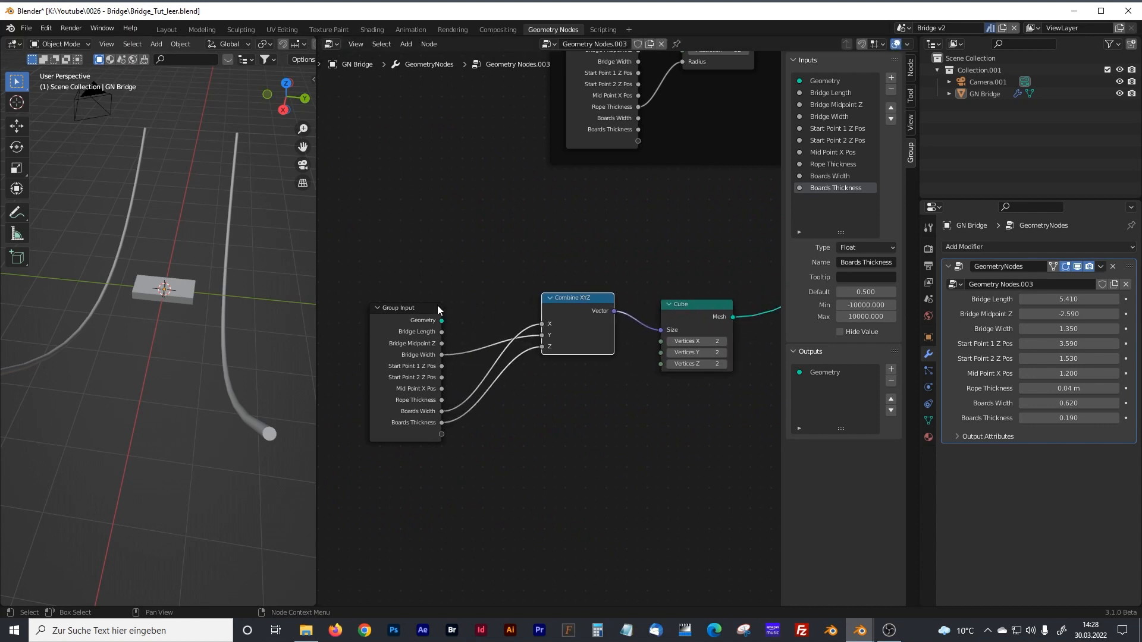
pyautogui.moveTo(437, 308); pyautogui.dragTo(396, 308)
pyautogui.click(475, 299)
pyautogui.moveTo(558, 297); pyautogui.dragTo(585, 307)
pyautogui.moveTo(634, 341); pyautogui.dragTo(550, 351, button='middle')
pyautogui.click(585, 314)
pyautogui.moveTo(602, 314); pyautogui.dragTo(678, 314)
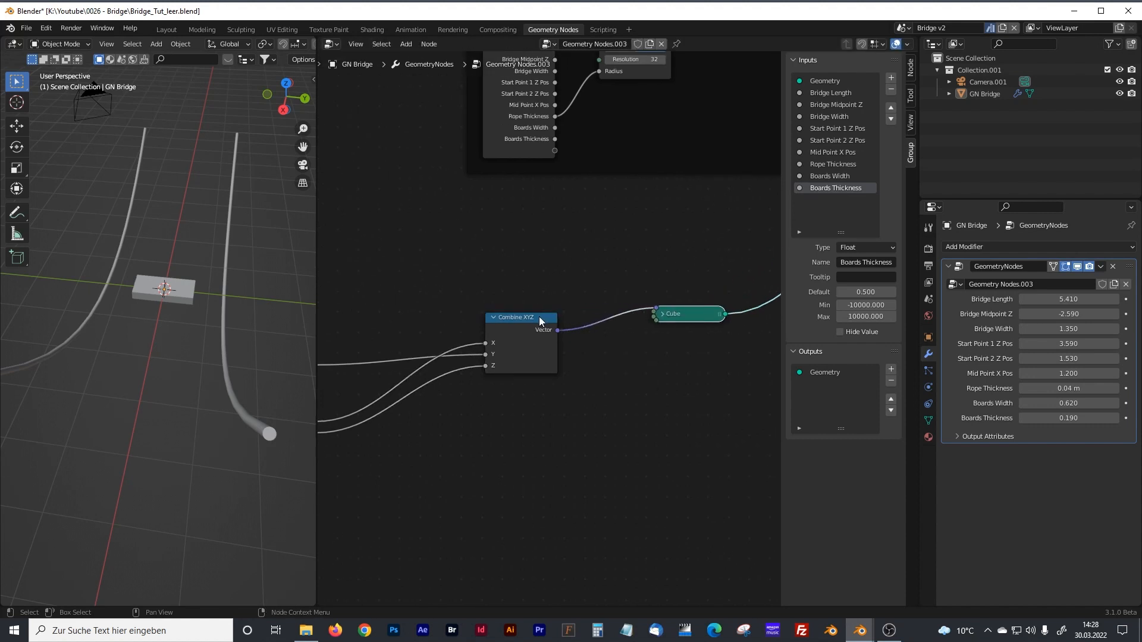
pyautogui.moveTo(540, 317); pyautogui.dragTo(591, 309)
pyautogui.click(660, 314)
pyautogui.keyDown('shift'); pyautogui.moveTo(6, 294); pyautogui.dragTo(132, 294, button='middle'); pyautogui.keyUp('shift')
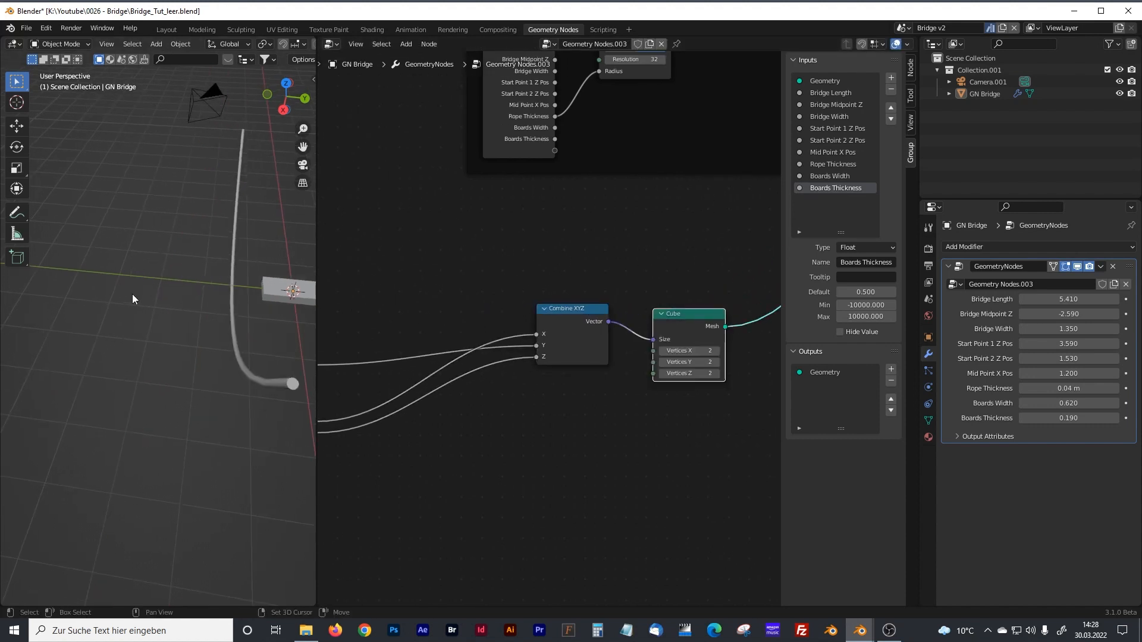
# - Insert a Math node set to Multiply with a value of 2 between Bridge Width and Combine XYZ's Y
pyautogui.moveTo(442, 301); pyautogui.dragTo(502, 303, button='middle')
pyautogui.hotkey('shift', 'a')
pyautogui.write('math')
pyautogui.click(505, 321)
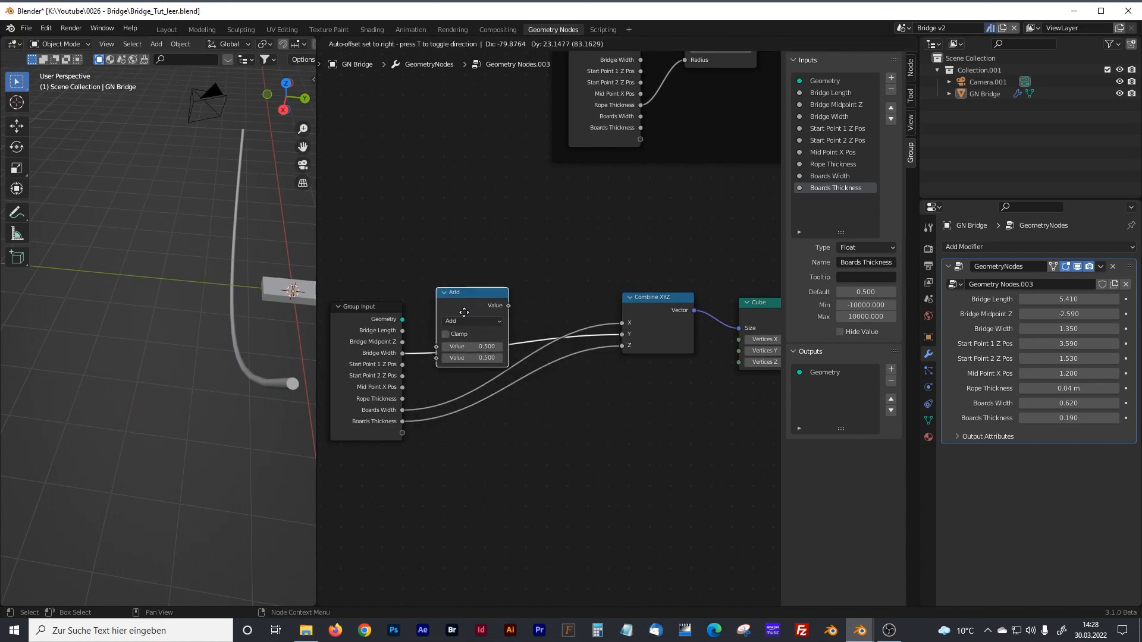
pyautogui.click(467, 285)
pyautogui.click(473, 307)
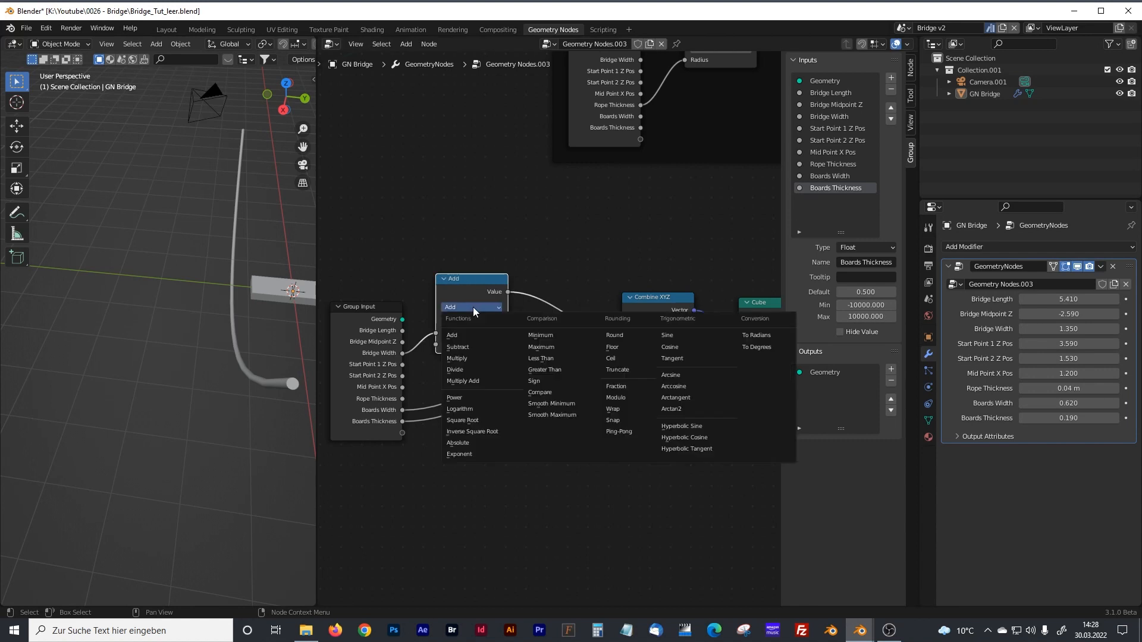
pyautogui.click(457, 358)
pyautogui.click(490, 345)
pyautogui.write('2')
pyautogui.press('Return')
# - Raise the Multiply node's value to 2.5 so the board overhangs both ropes, and reposition the node slightly
pyautogui.moveTo(316, 269); pyautogui.dragTo(404, 280)
pyautogui.moveTo(304, 308); pyautogui.dragTo(270, 326, button='middle')
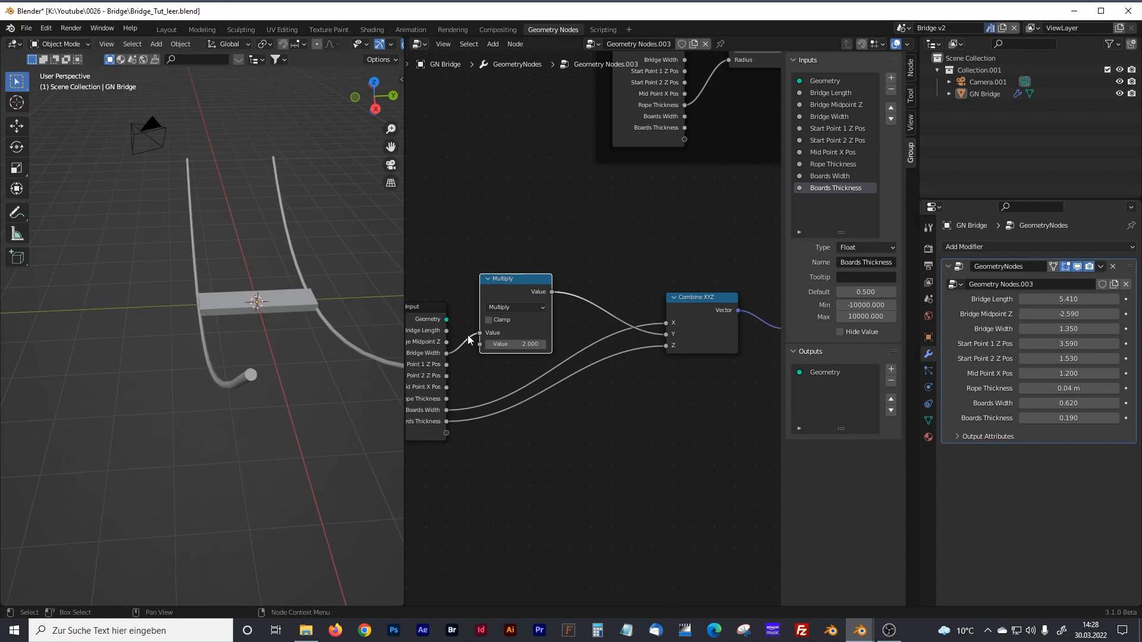
pyautogui.scroll(3, 232, 307)
pyautogui.moveTo(230, 305); pyautogui.dragTo(258, 280, button='middle')
pyautogui.moveTo(188, 287)
pyautogui.mouseDown(button='middle')
pyautogui.moveTo(264, 286)
pyautogui.moveTo(288, 269)
pyautogui.moveTo(326, 277)
pyautogui.moveTo(195, 308)
pyautogui.moveTo(187, 281)
pyautogui.mouseUp(button='middle')
pyautogui.click(544, 344)
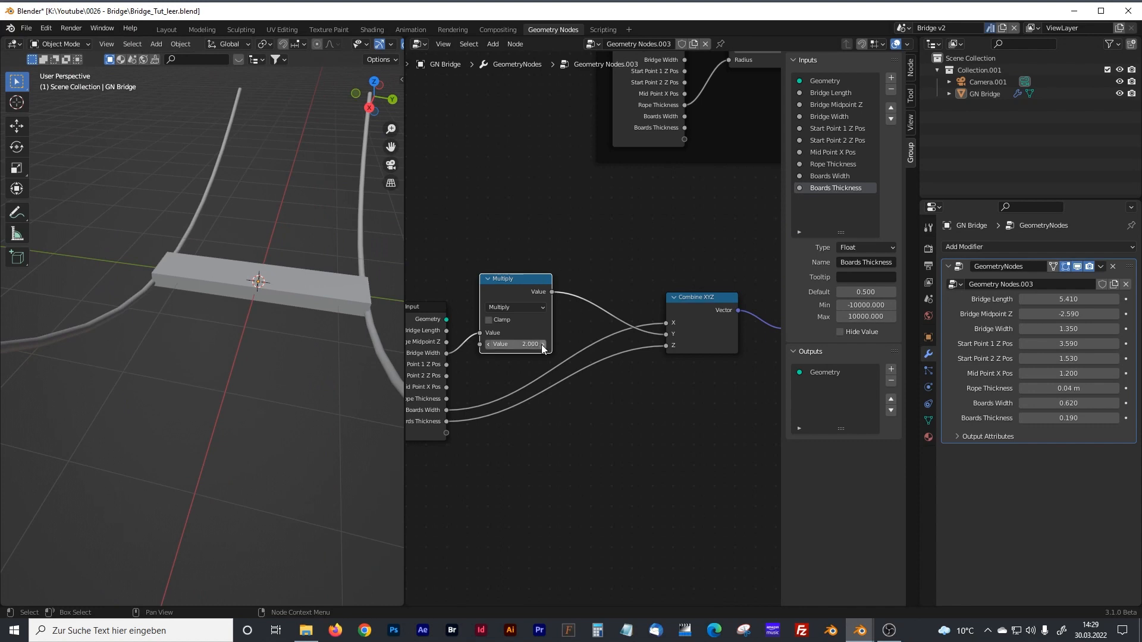
pyautogui.click(543, 345)
pyautogui.click(544, 345)
pyautogui.click(544, 345)
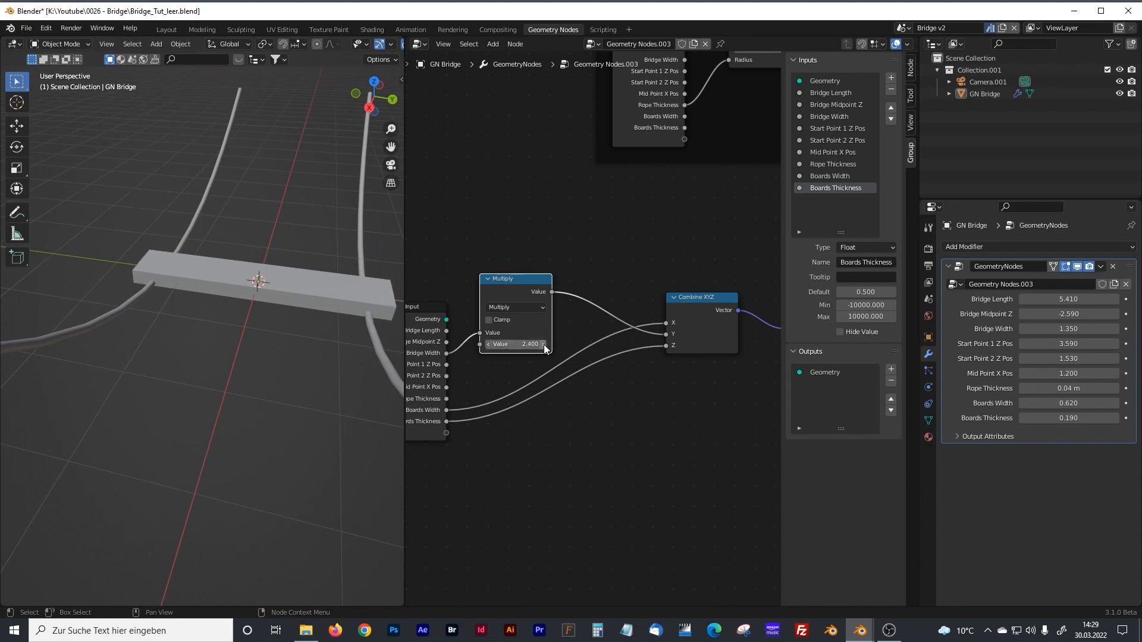
pyautogui.click(543, 344)
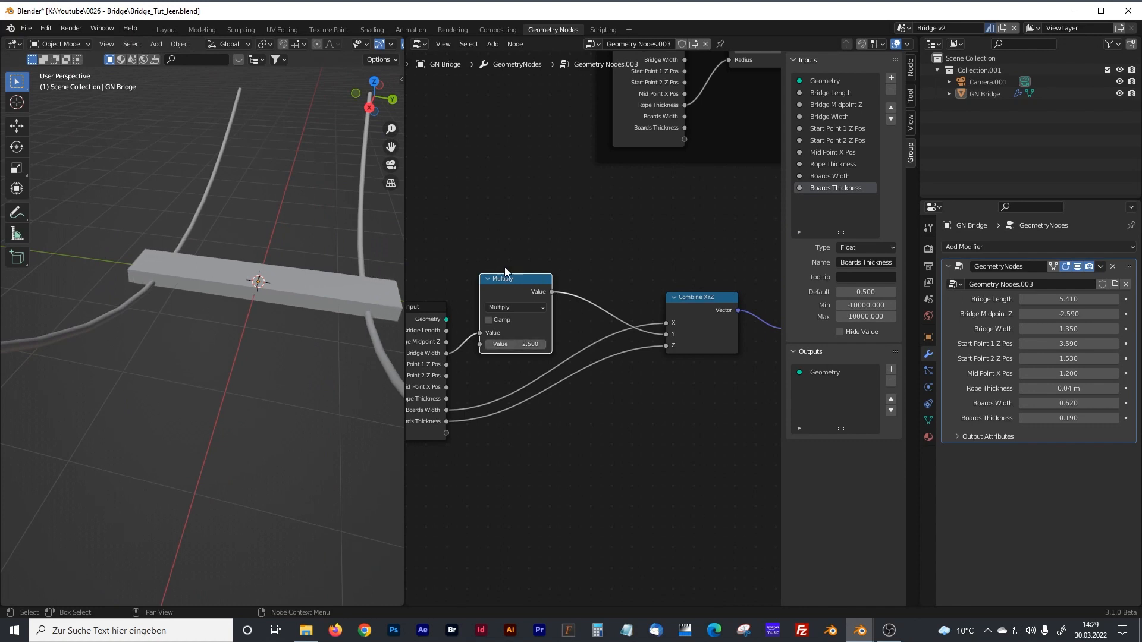
pyautogui.moveTo(508, 279); pyautogui.dragTo(523, 277)
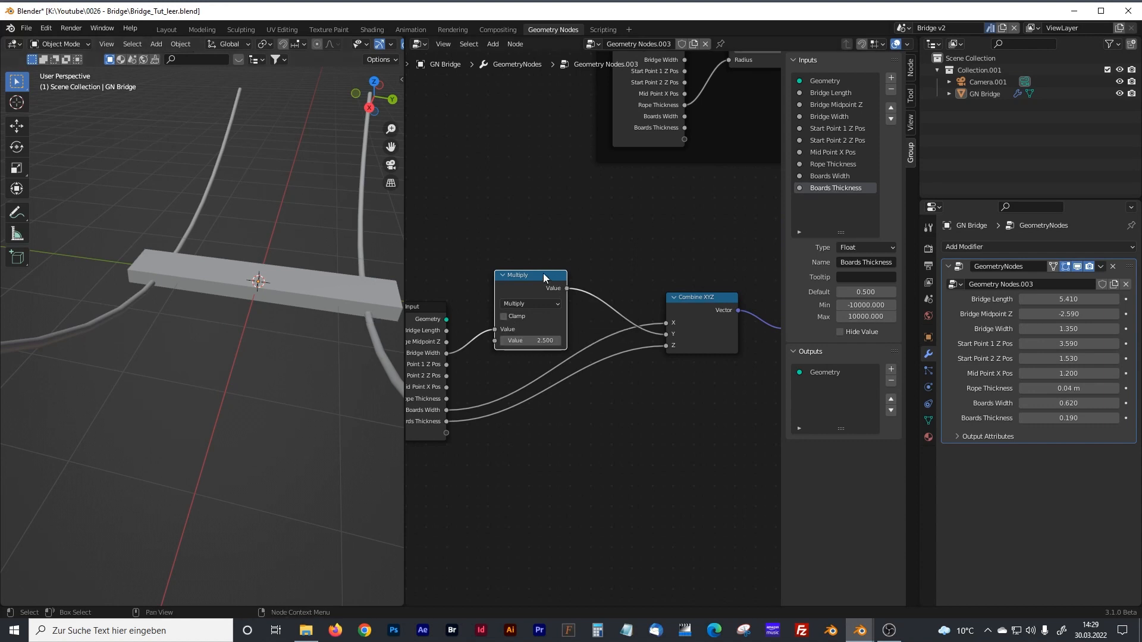
# - Group the Group Input, Multiply, Combine XYZ and Cube nodes in a frame labelled Boards
pyautogui.scroll(-2, 571, 325)
pyautogui.moveTo(403, 222); pyautogui.dragTo(216, 224)
pyautogui.scroll(-1, 370, 264)
pyautogui.moveTo(306, 249); pyautogui.dragTo(680, 431)
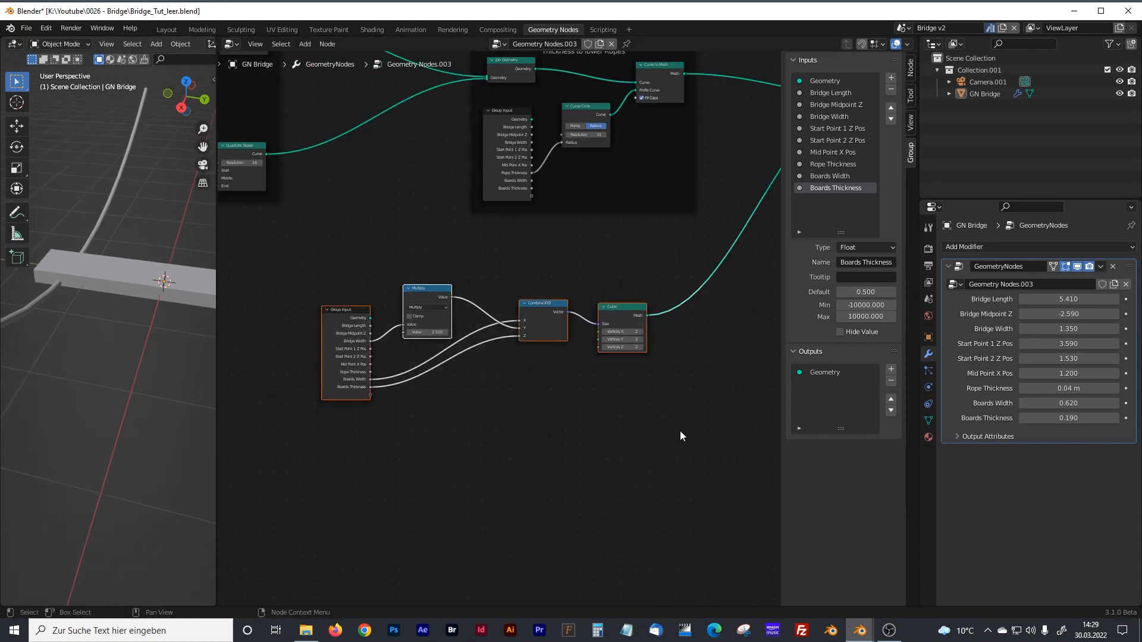
pyautogui.hotkey('ctrl', 'j')
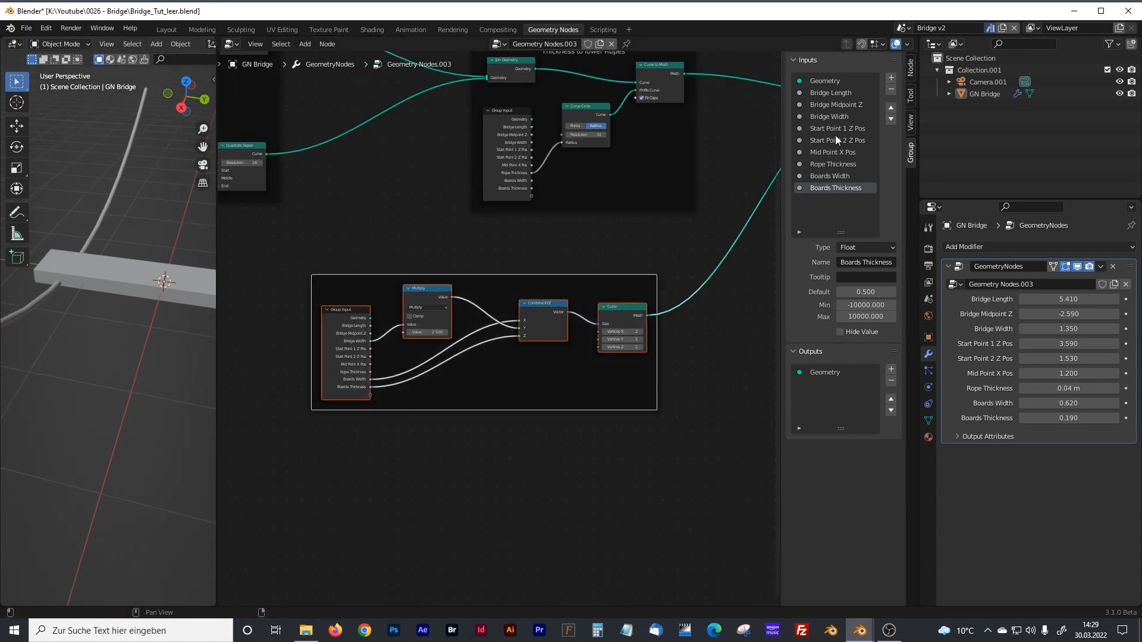
pyautogui.click(913, 70)
pyautogui.click(848, 94)
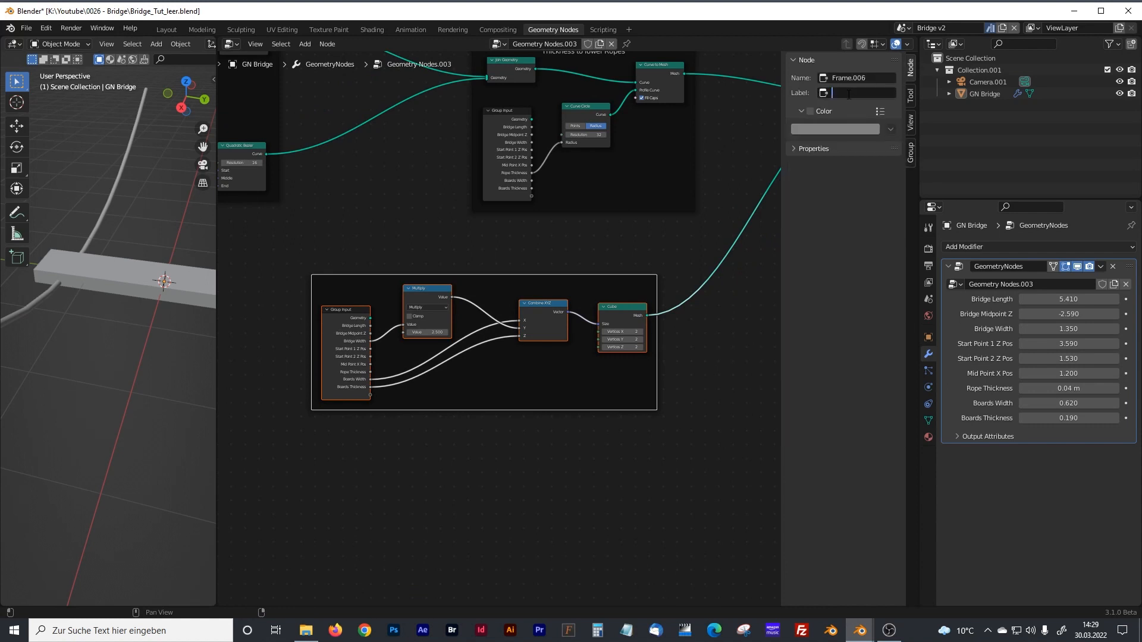
pyautogui.write('Boards')
pyautogui.press('Return')
# - Move Join Geometry and Group Output farther from the rope frame and cut the Cube's link into Join Geometry
pyautogui.keyDown('ctrl'); pyautogui.hscroll(3, 559, 374); pyautogui.keyUp('ctrl')
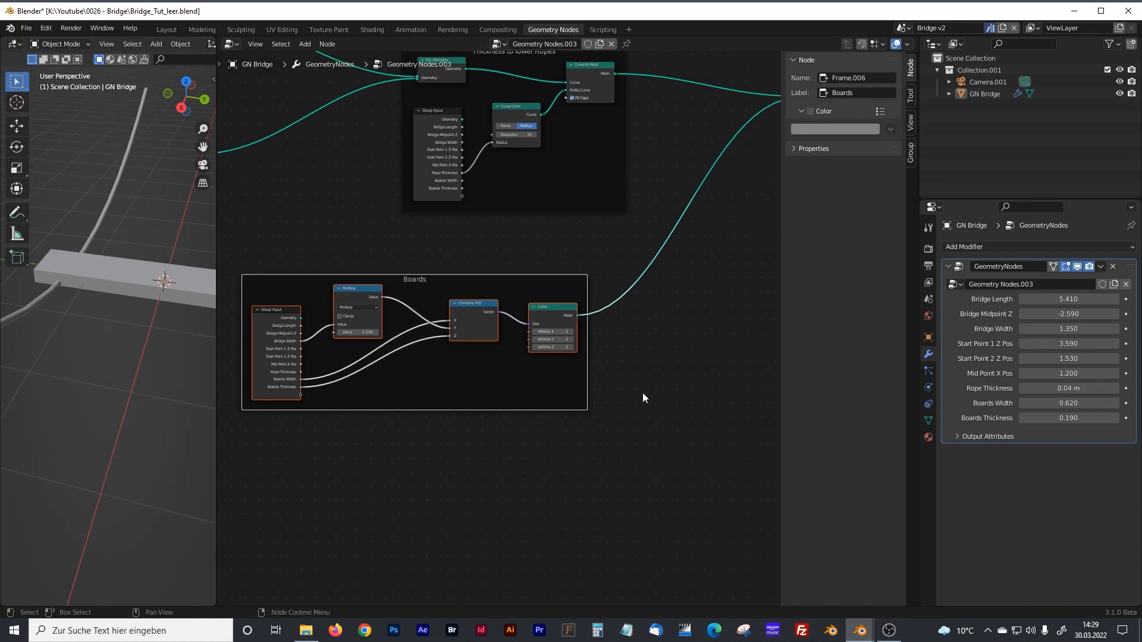
pyautogui.scroll(4, 642, 392)
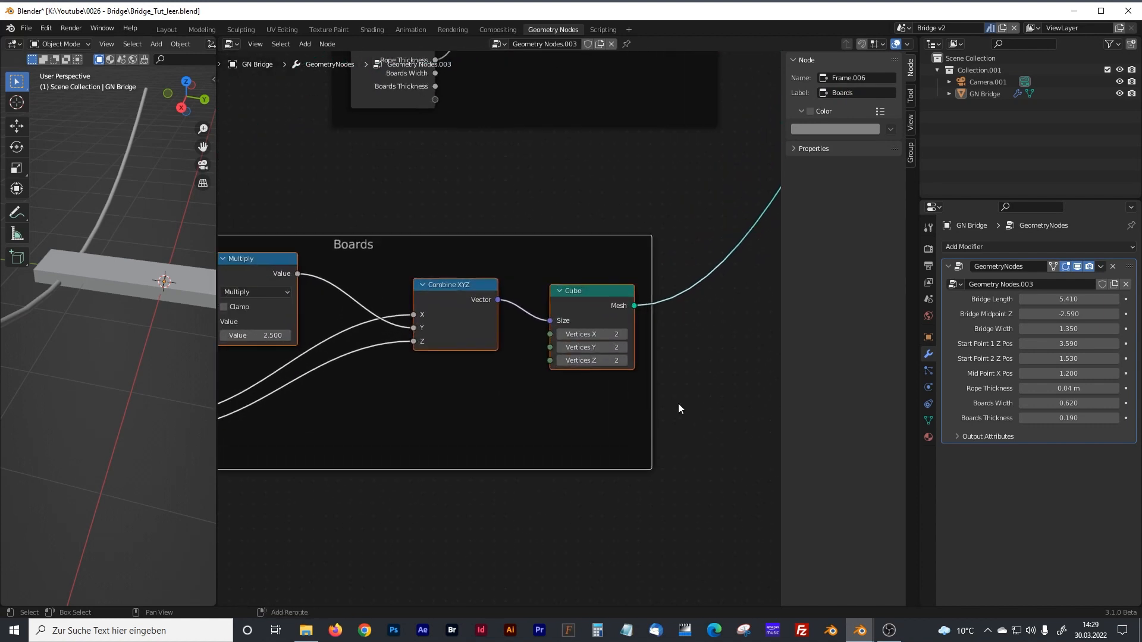
pyautogui.keyDown('ctrl'); pyautogui.hscroll(1, 678, 403); pyautogui.keyUp('ctrl')
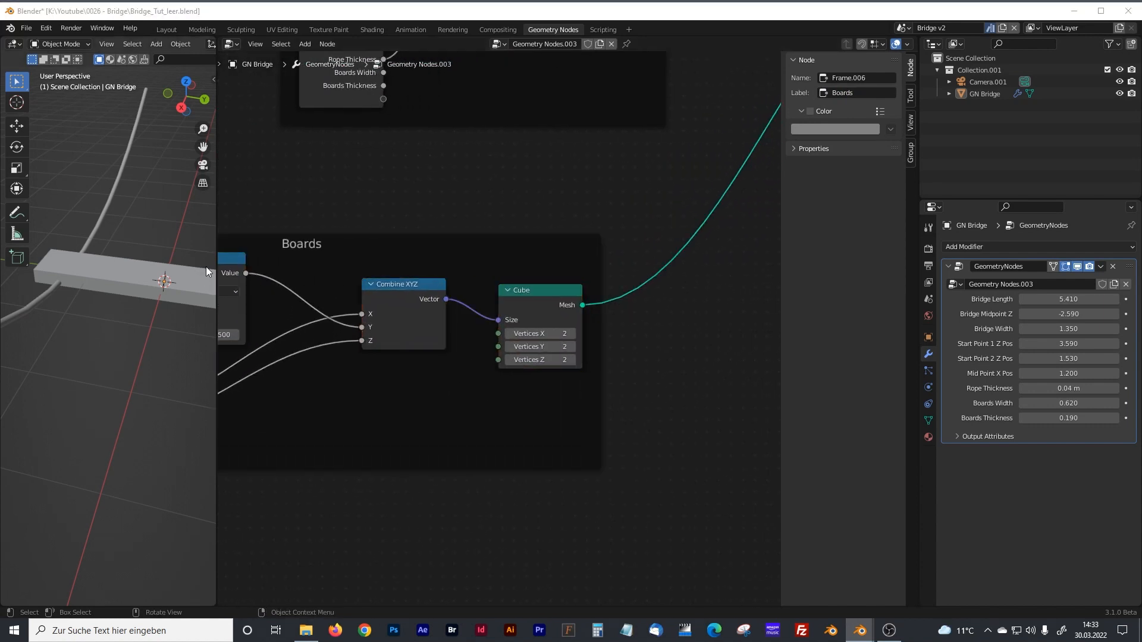
pyautogui.moveTo(216, 267); pyautogui.dragTo(485, 268)
pyautogui.moveTo(282, 269); pyautogui.dragTo(229, 244, button='middle')
pyautogui.moveTo(486, 211); pyautogui.dragTo(233, 214)
pyautogui.scroll(-2, 529, 214)
pyautogui.moveTo(647, 156); pyautogui.dragTo(366, 358, button='middle')
pyautogui.scroll(-2, 522, 285)
pyautogui.moveTo(572, 329); pyautogui.dragTo(665, 318, button='middle')
pyautogui.click(660, 249)
pyautogui.moveTo(660, 249); pyautogui.dragTo(763, 247)
pyautogui.moveTo(586, 248); pyautogui.dragTo(690, 245)
pyautogui.click(590, 242)
pyautogui.keyDown('ctrl'); pyautogui.moveTo(557, 281); pyautogui.dragTo(646, 276, button='right'); pyautogui.keyUp('ctrl')
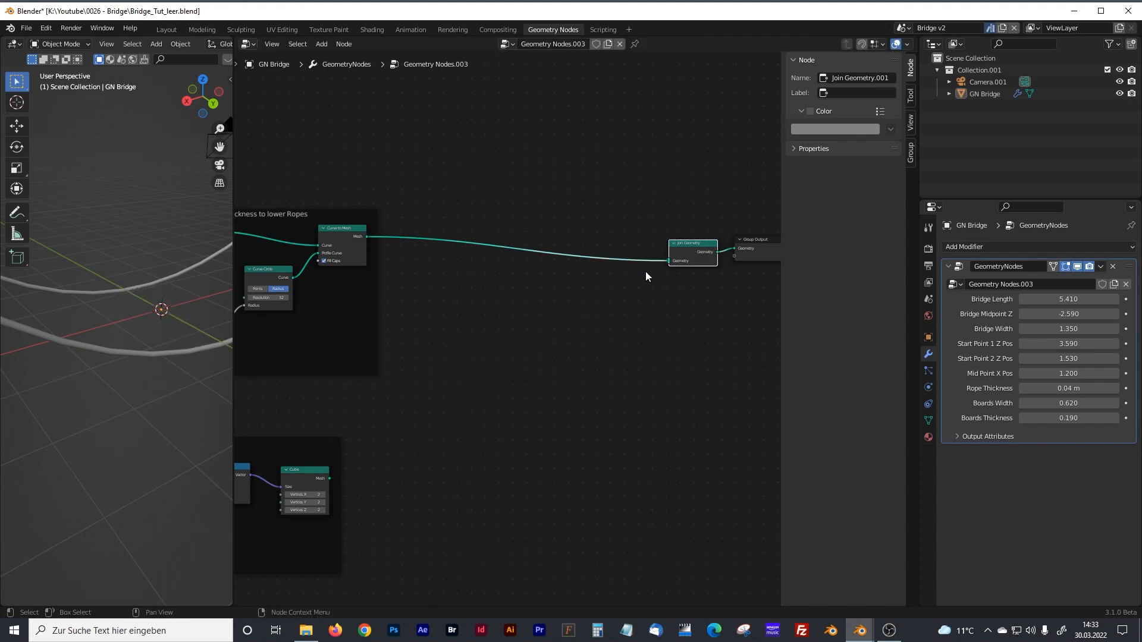
# - Move Join Geometry beside Curve to Mesh and insert an Instance on Points node between it and Group Output
pyautogui.moveTo(685, 248); pyautogui.dragTo(454, 229)
pyautogui.click(534, 308)
pyautogui.hotkey('shift', 'a')
pyautogui.click(514, 314)
pyautogui.write('insta')
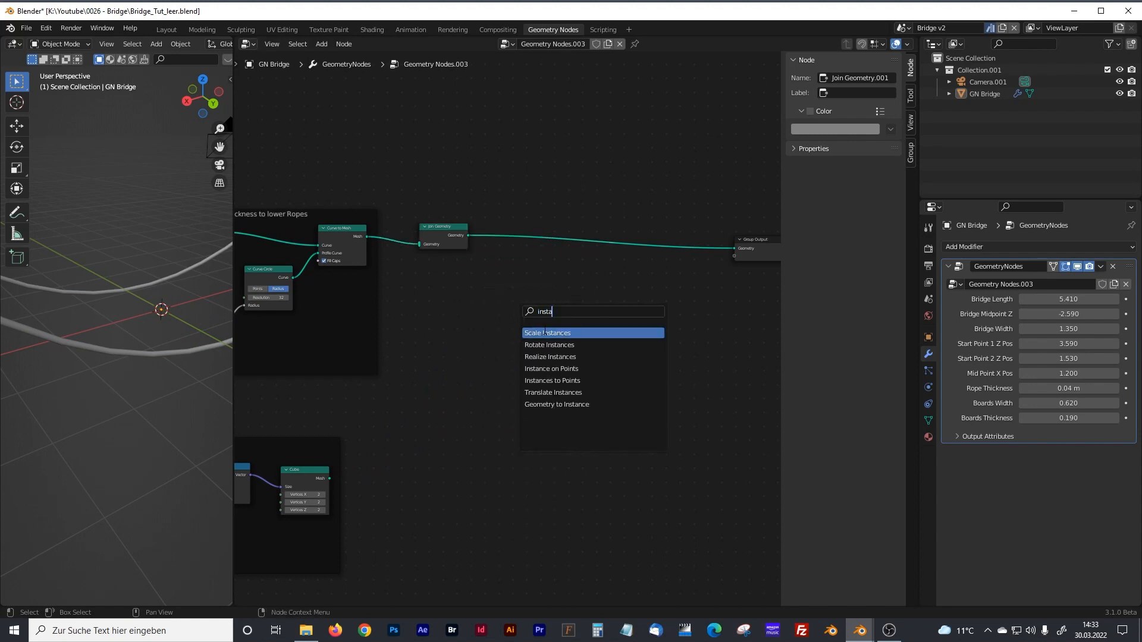
pyautogui.click(552, 369)
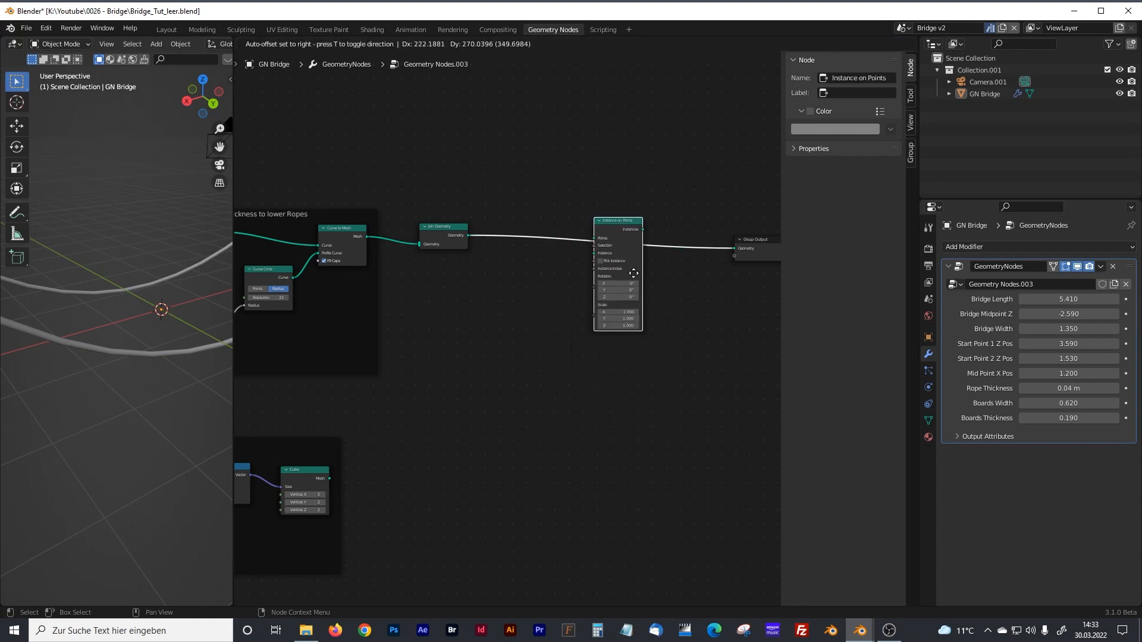
pyautogui.click(618, 282)
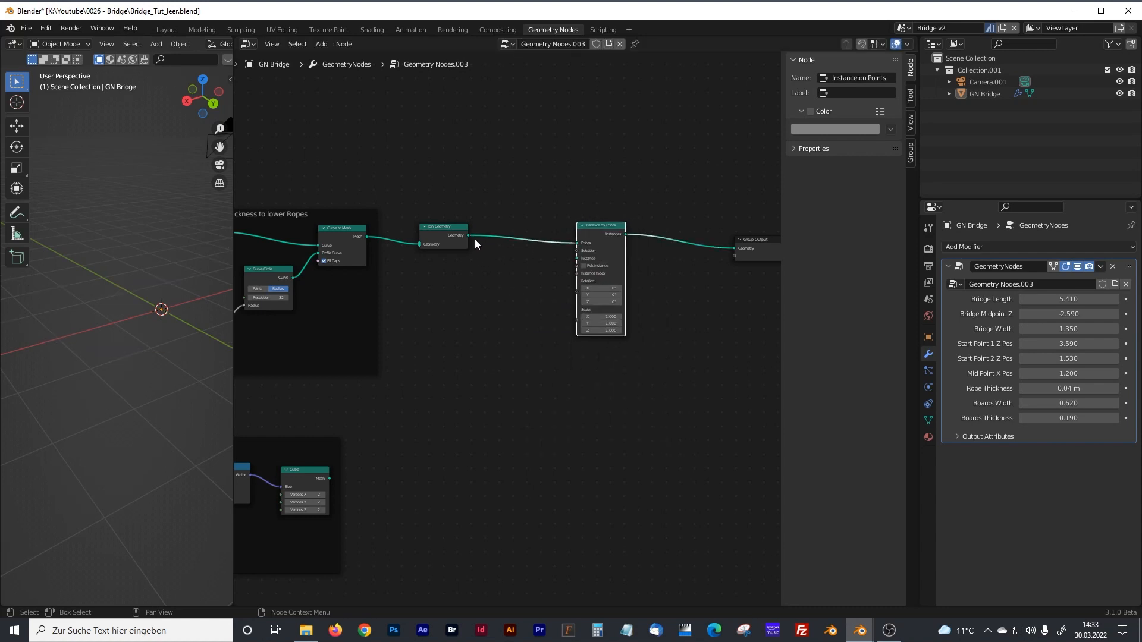
# - Delete the Join Geometry node and link Curve to Mesh's Mesh output to the Points input of Instance on Points
pyautogui.click(441, 226)
pyautogui.scroll(2, 470, 232)
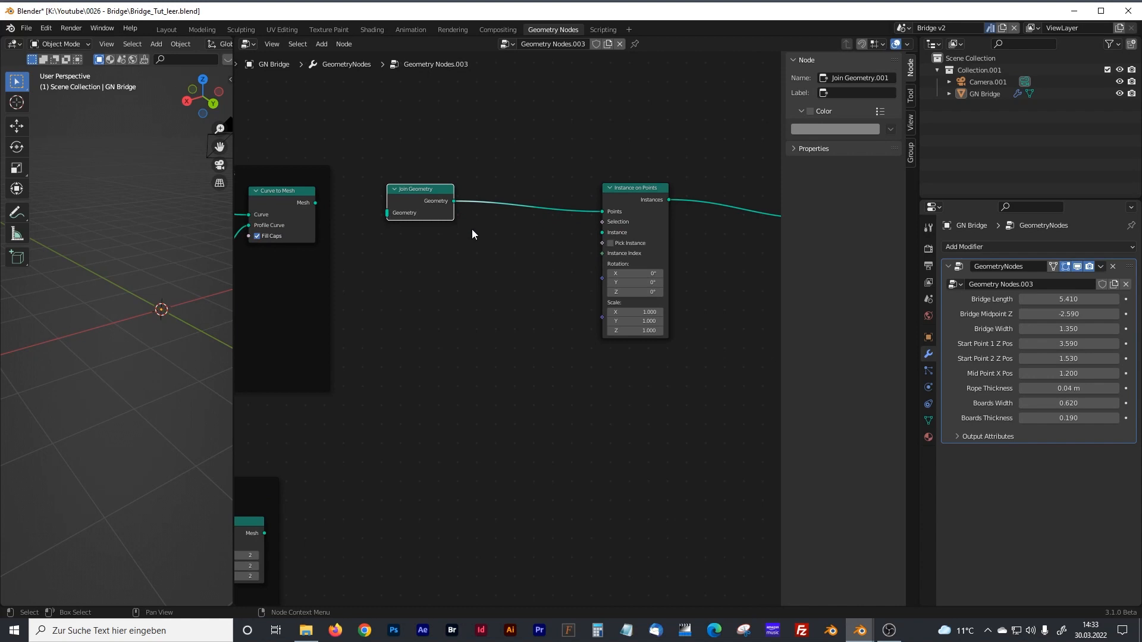
pyautogui.moveTo(472, 230); pyautogui.dragTo(544, 262, button='middle')
pyautogui.press('x')
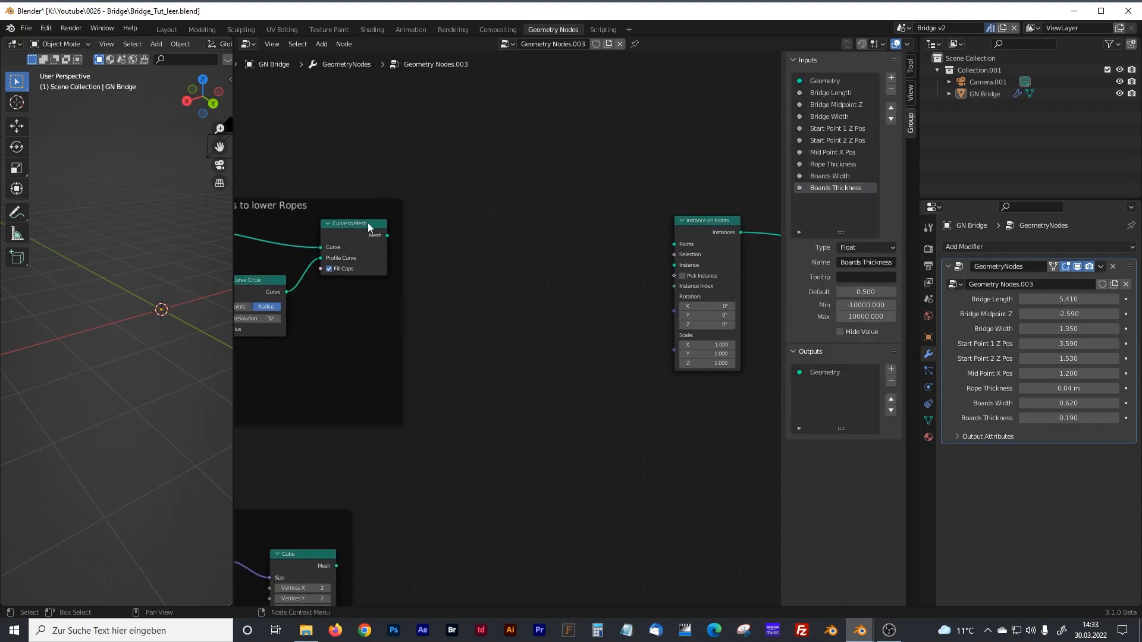
pyautogui.moveTo(391, 234); pyautogui.dragTo(646, 298)
pyautogui.moveTo(233, 209); pyautogui.dragTo(358, 196)
pyautogui.moveTo(717, 252); pyautogui.dragTo(645, 307, button='middle')
pyautogui.moveTo(495, 260); pyautogui.dragTo(576, 260, button='middle')
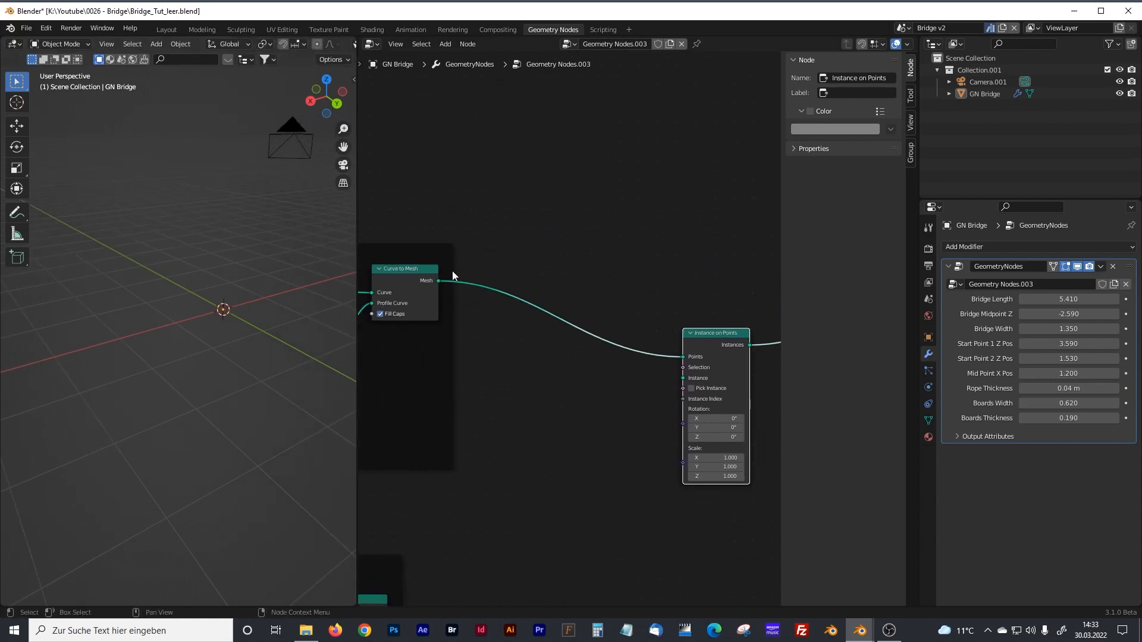
# - Insert a new Join Geometry node between Instance on Points and Group Output
pyautogui.moveTo(438, 280); pyautogui.dragTo(607, 231)
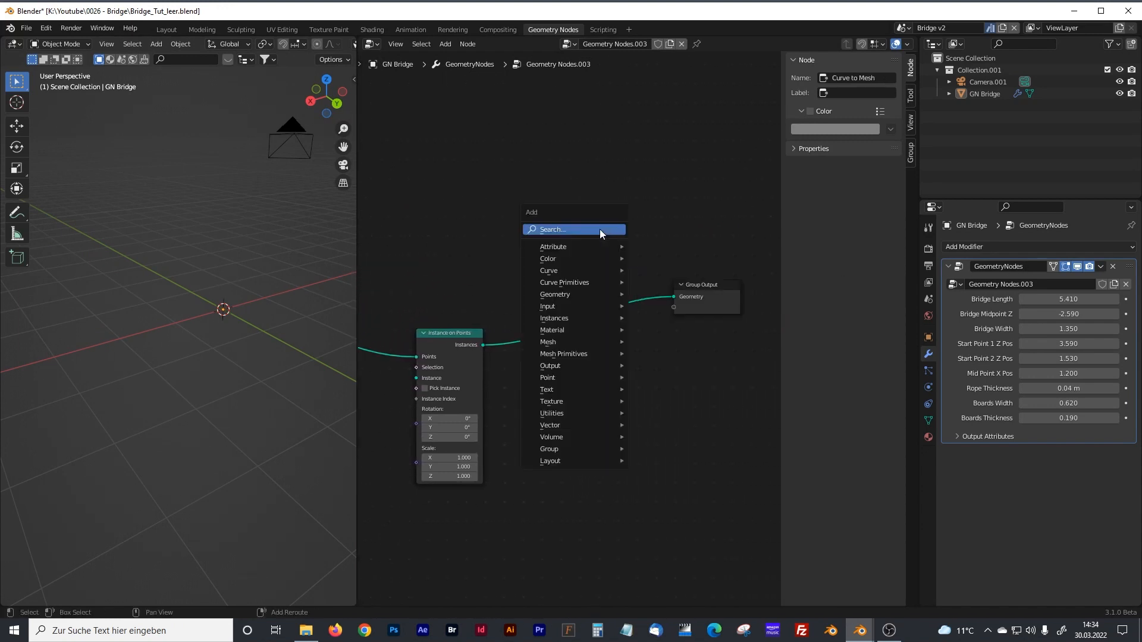
pyautogui.write('join')
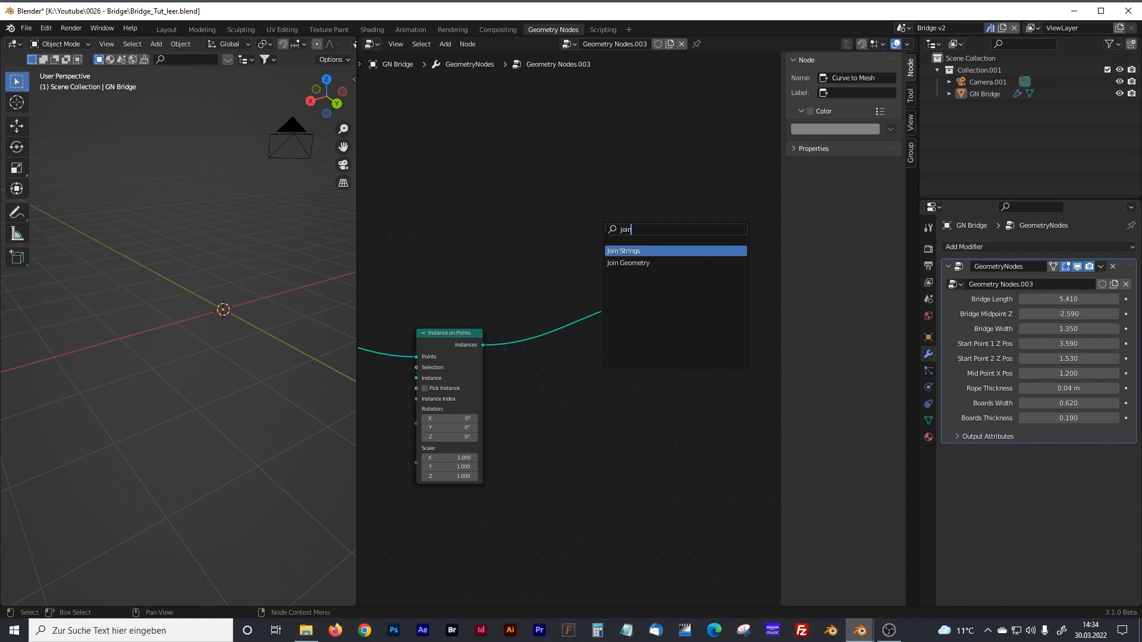
pyautogui.click(628, 263)
pyautogui.click(592, 301)
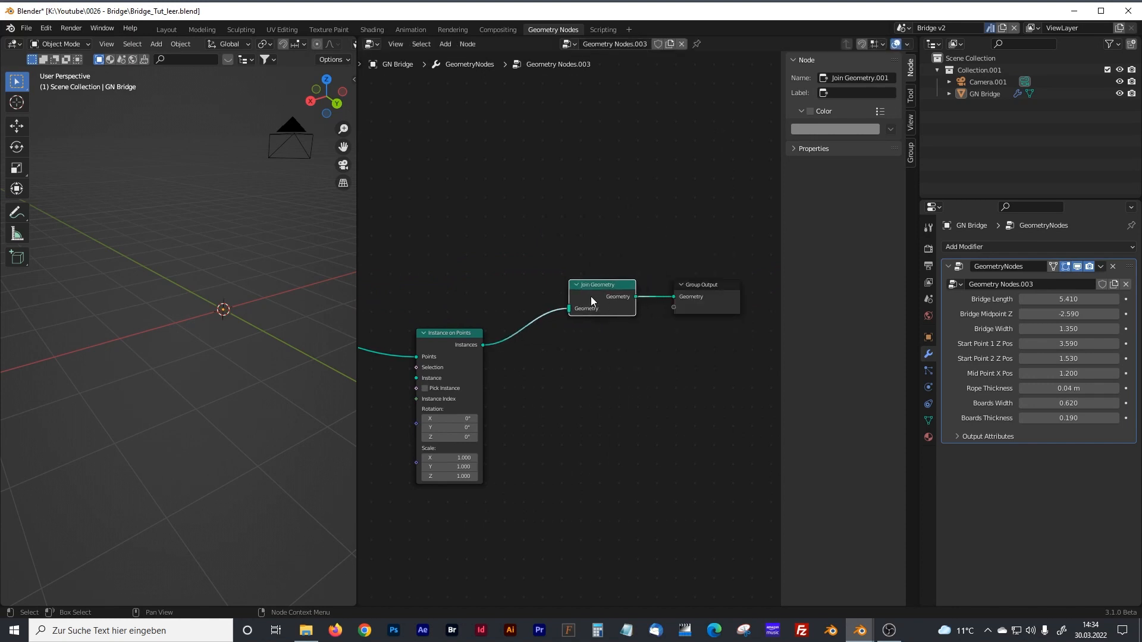
# - Link Curve to Mesh's Mesh output to the new Join Geometry node as a second input
pyautogui.keyDown('ctrl'); pyautogui.scroll(10, 461, 249); pyautogui.keyUp('ctrl')
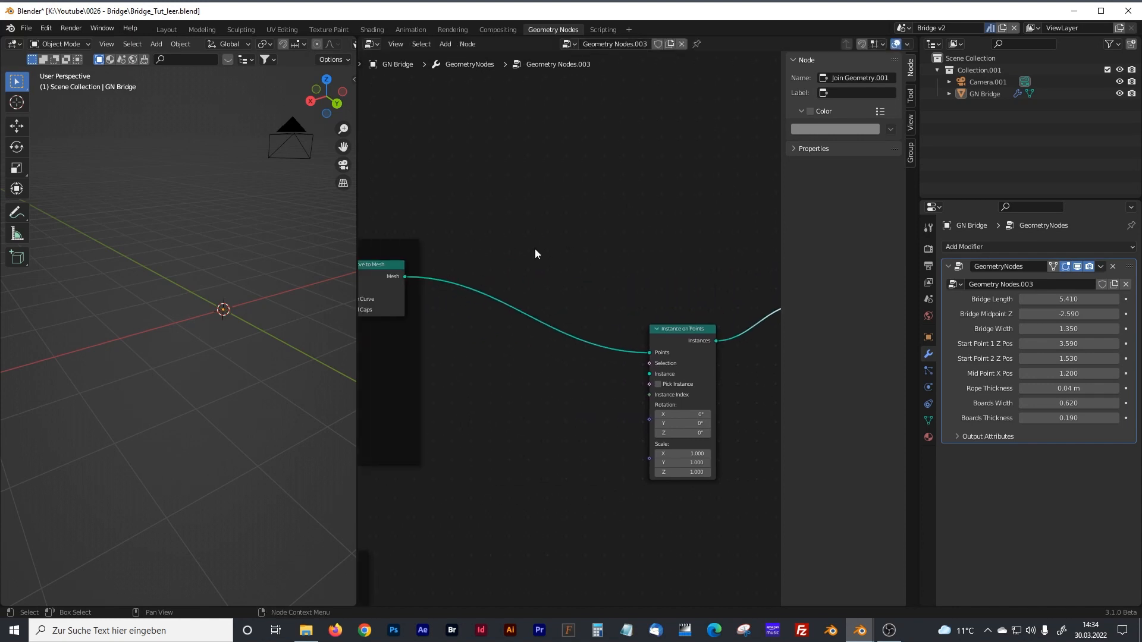
pyautogui.moveTo(357, 232); pyautogui.dragTo(267, 232)
pyautogui.press('n')
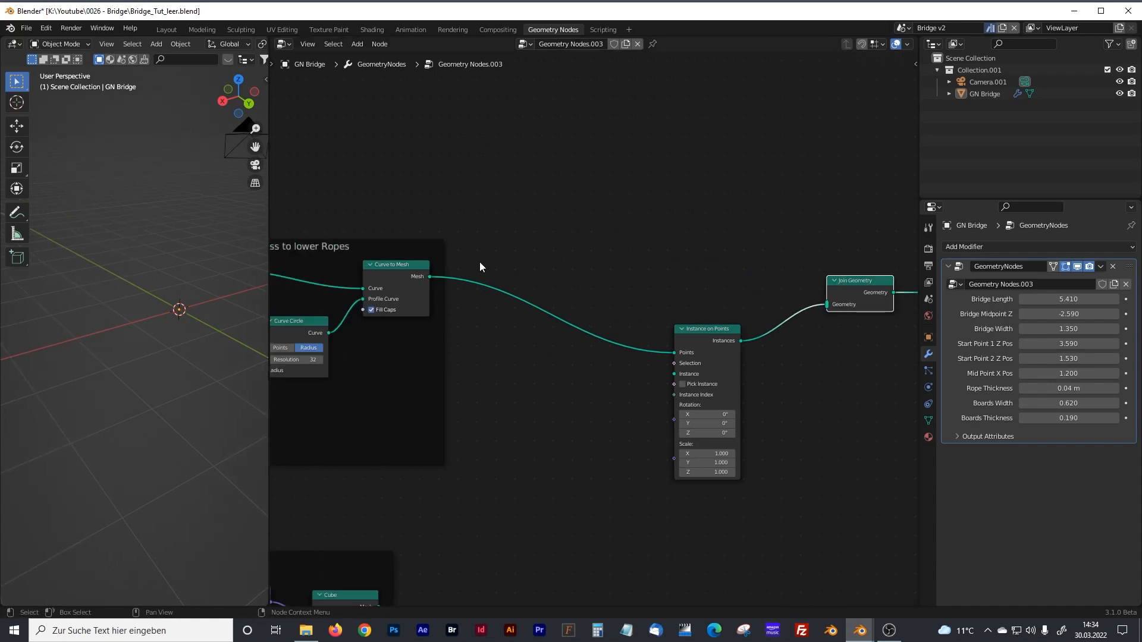
pyautogui.moveTo(429, 276); pyautogui.dragTo(826, 305)
pyautogui.moveTo(273, 211); pyautogui.dragTo(335, 209)
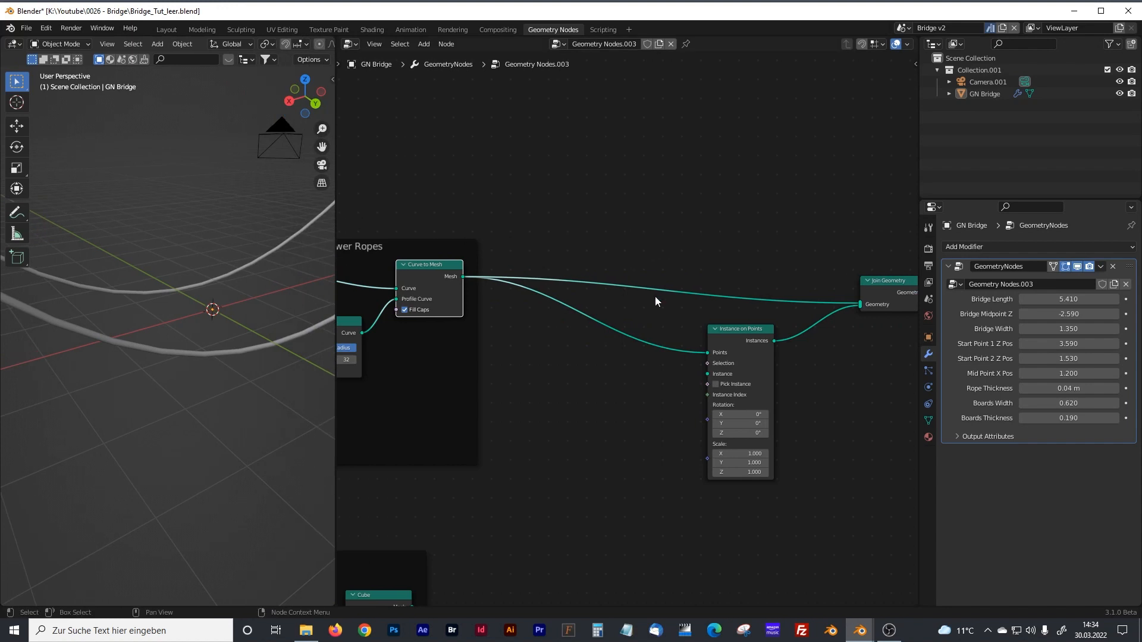
# - Link the Cube's Mesh output to the Instance input of Instance on Points and inspect the boards along the ropes
pyautogui.moveTo(738, 331); pyautogui.dragTo(746, 331)
pyautogui.moveTo(623, 370); pyautogui.dragTo(670, 324, button='middle')
pyautogui.moveTo(634, 360); pyautogui.dragTo(729, 245)
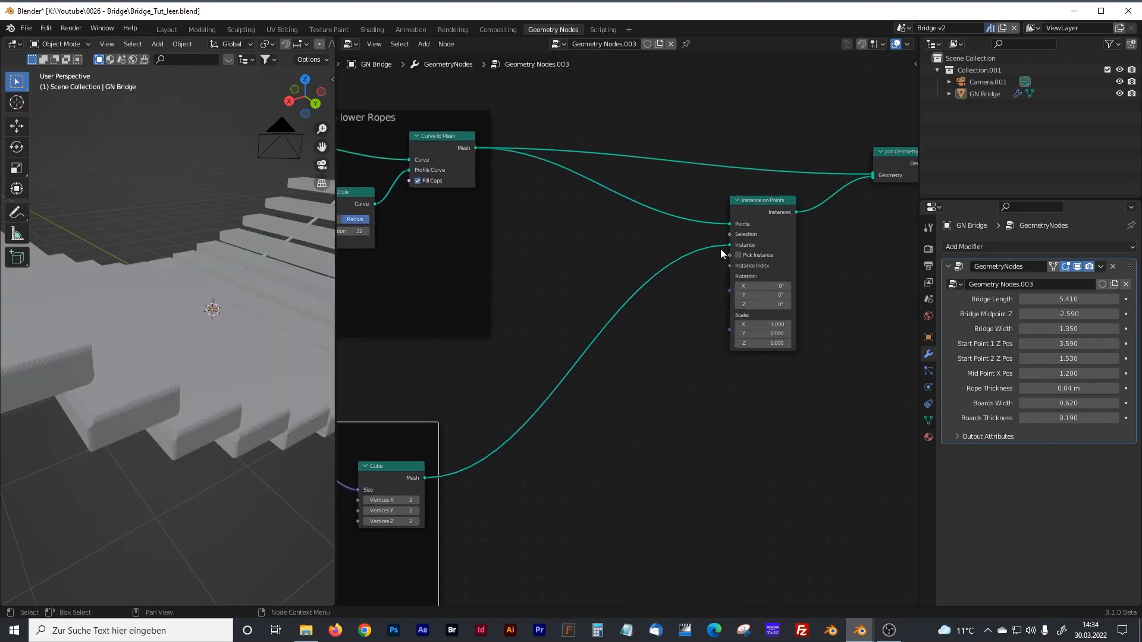
pyautogui.moveTo(336, 250); pyautogui.dragTo(616, 249)
pyautogui.moveTo(417, 250)
pyautogui.mouseDown(button='middle')
pyautogui.moveTo(402, 246)
pyautogui.moveTo(419, 263)
pyautogui.moveTo(403, 247)
pyautogui.mouseUp(button='middle')
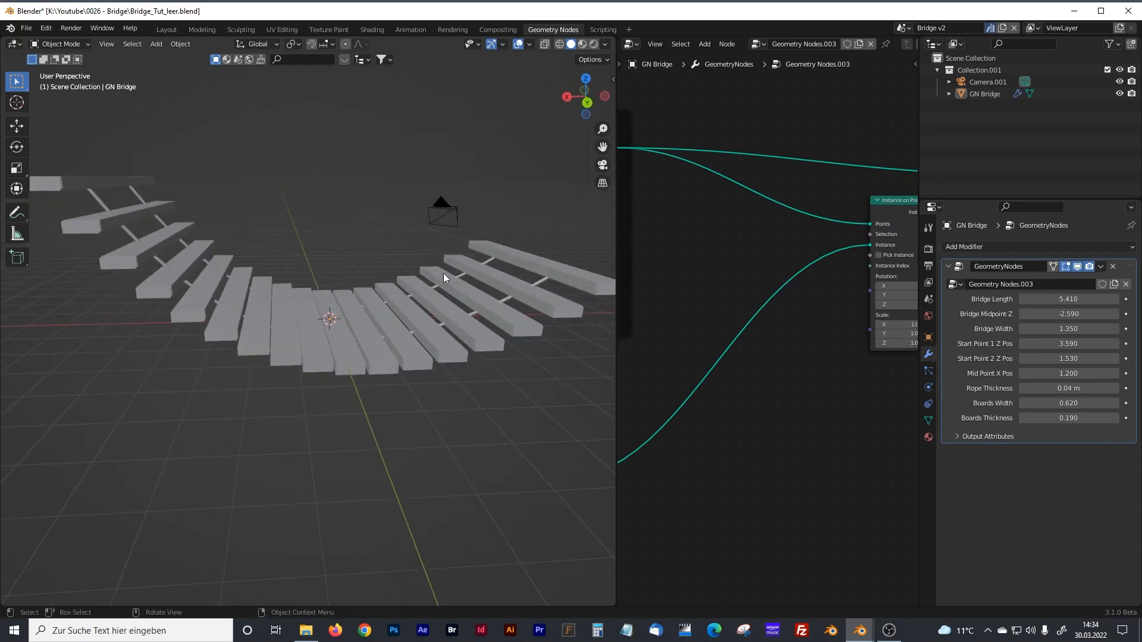
# - Widen the node editor and shift Instance on Points slightly farther from Curve to Mesh
pyautogui.moveTo(616, 269); pyautogui.dragTo(497, 279)
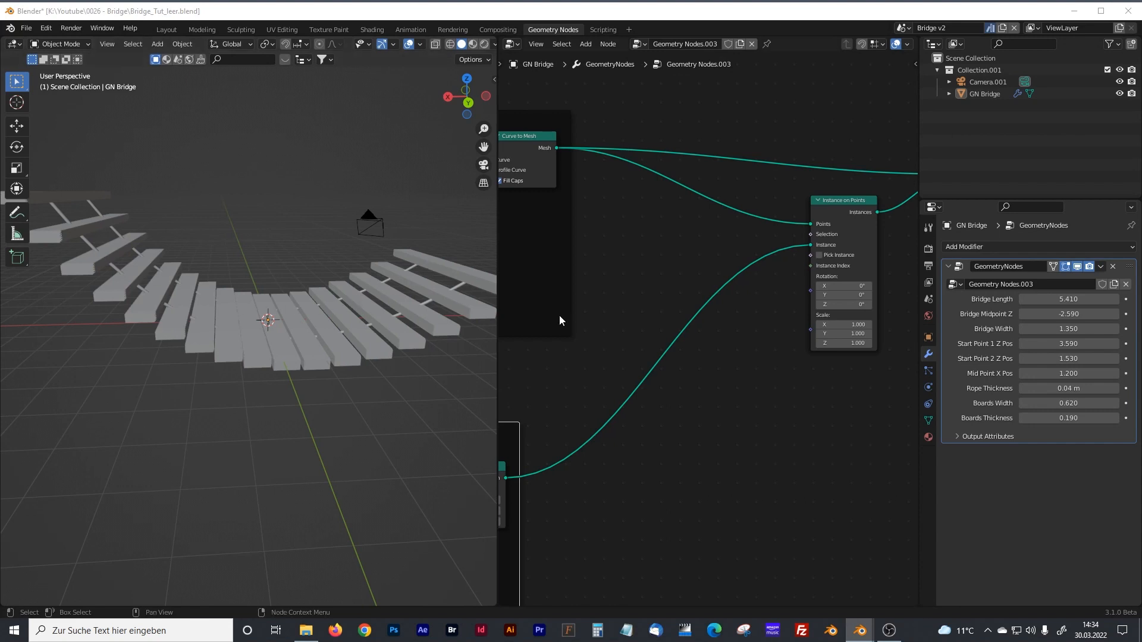
pyautogui.moveTo(501, 298); pyautogui.dragTo(434, 291)
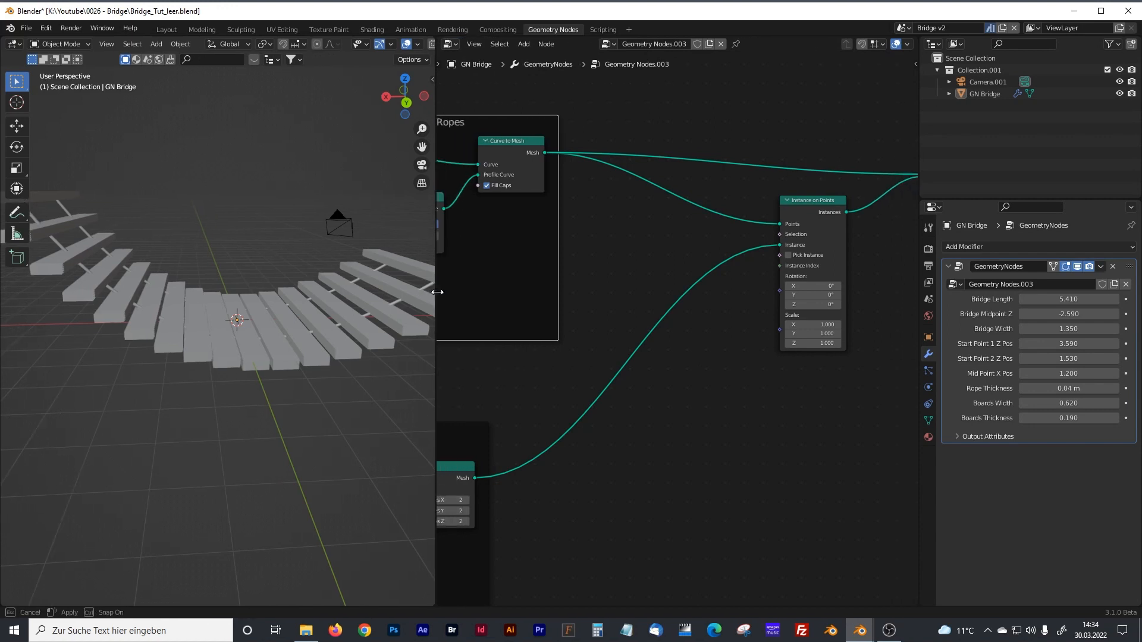
pyautogui.click(681, 385)
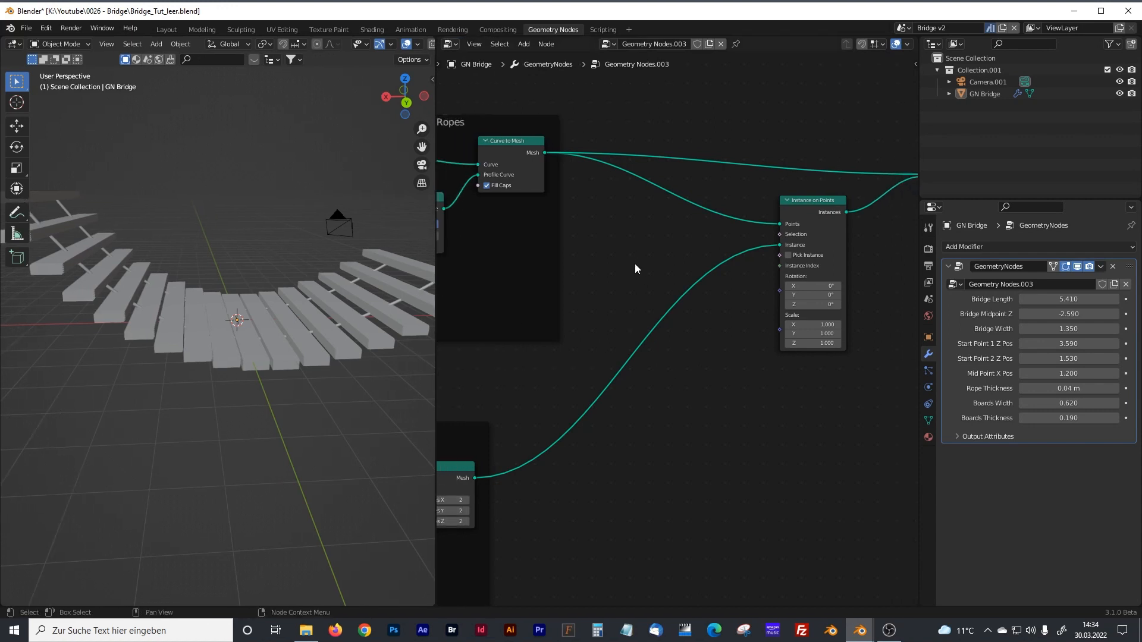
pyautogui.moveTo(803, 203); pyautogui.dragTo(816, 205)
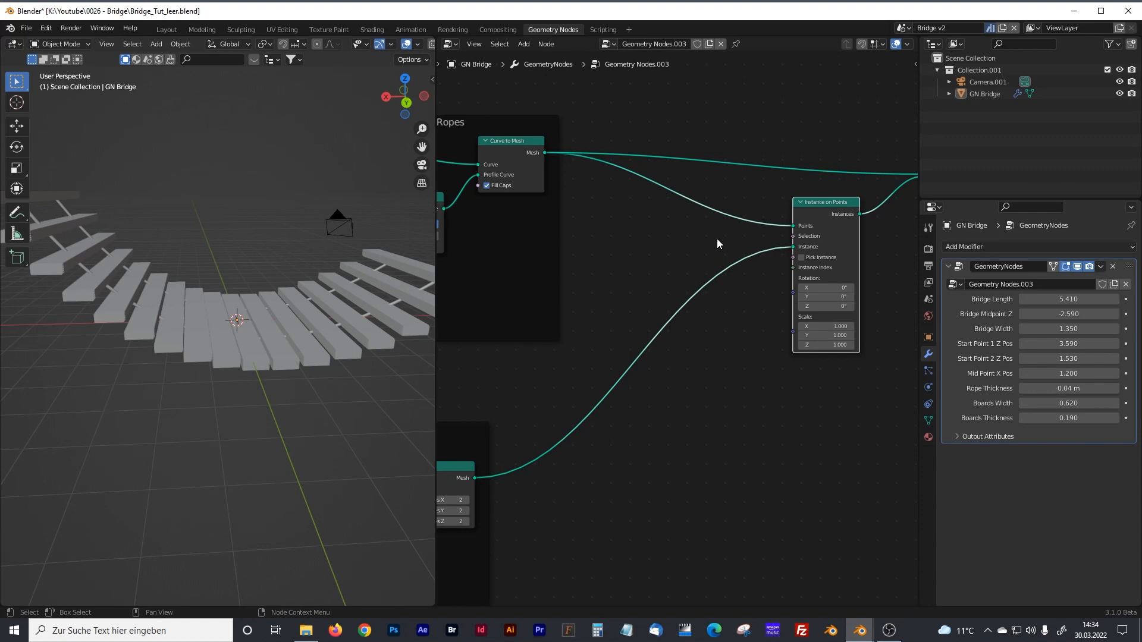
# - Add a trial Distribute Points on Faces node beside Curve to Mesh and delete it again
pyautogui.hotkey('shift', 'a')
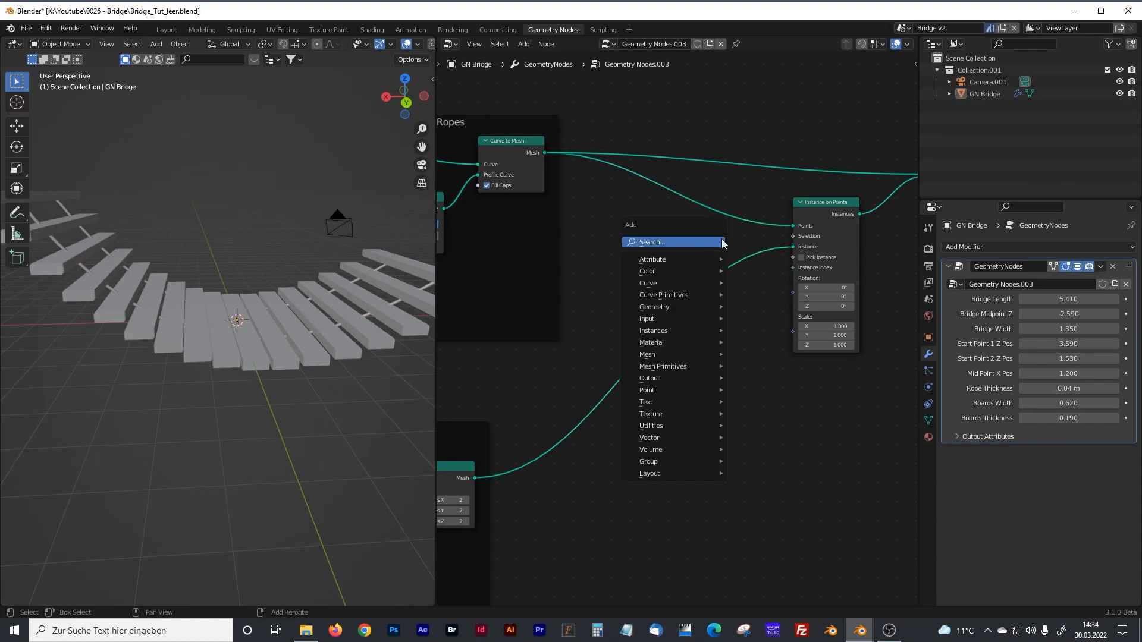
pyautogui.click(690, 240)
pyautogui.write('distr')
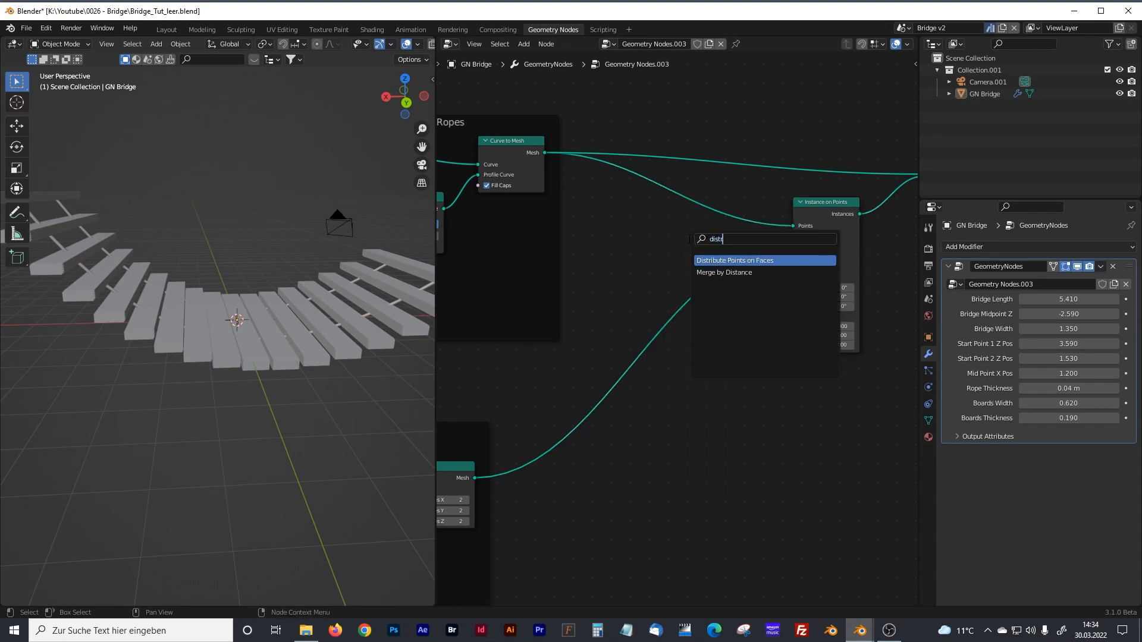
pyautogui.press('Return')
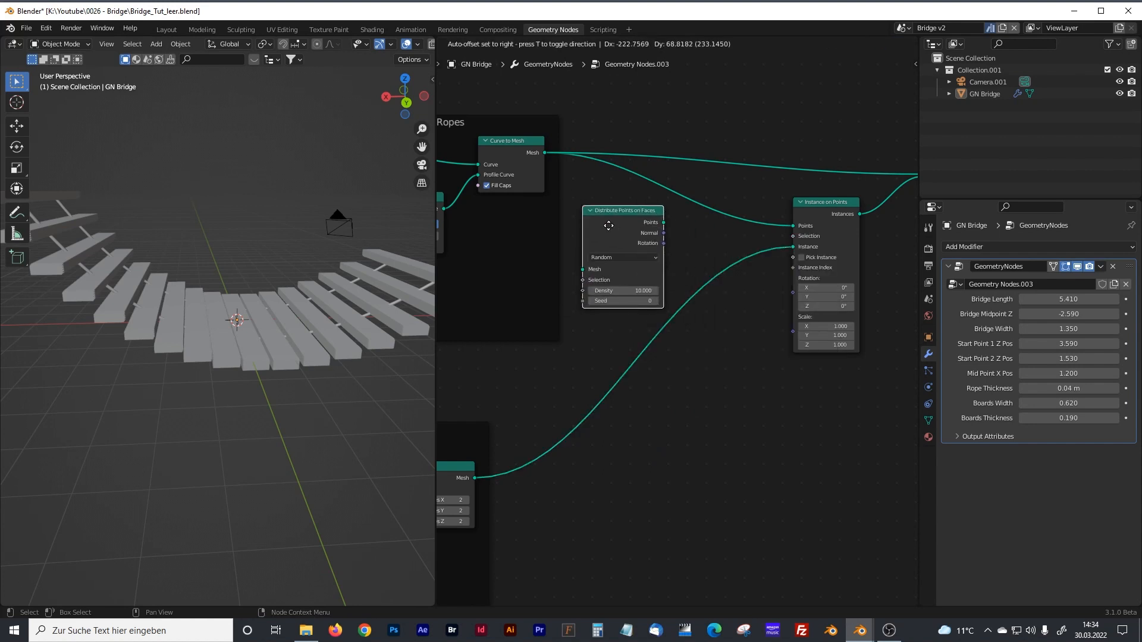
pyautogui.click(611, 213)
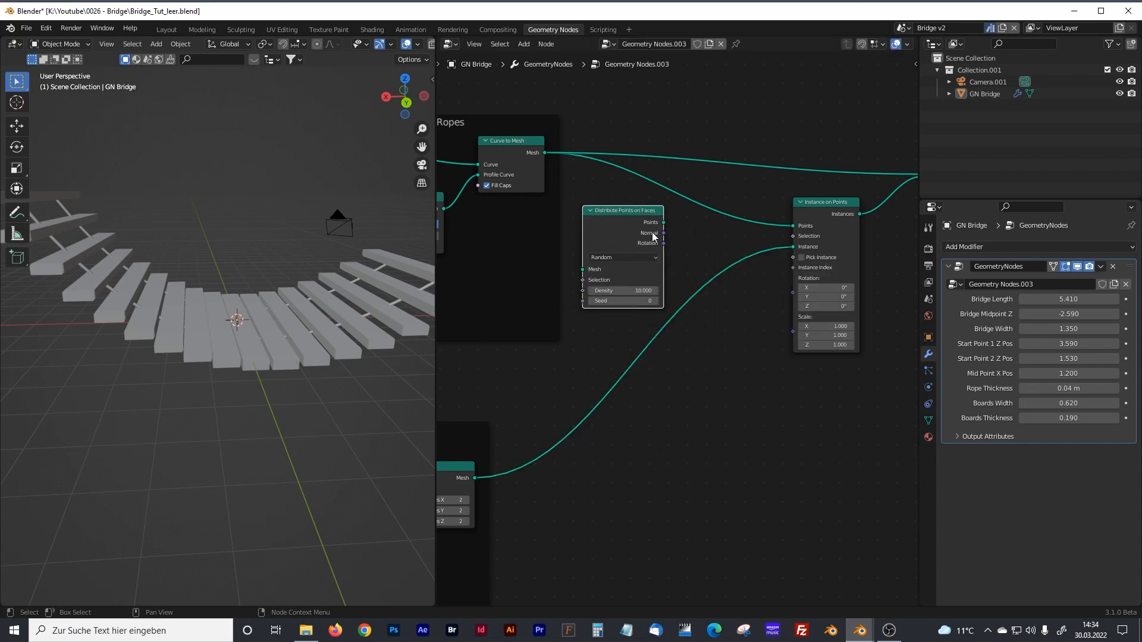
pyautogui.moveTo(606, 206); pyautogui.dragTo(600, 208)
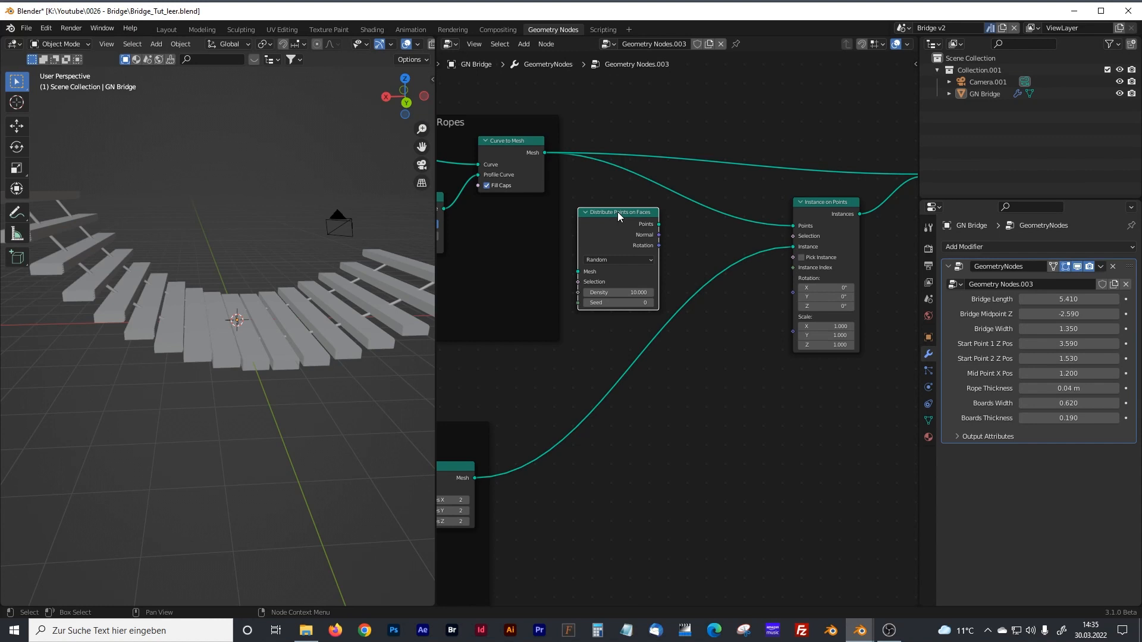
pyautogui.press('x')
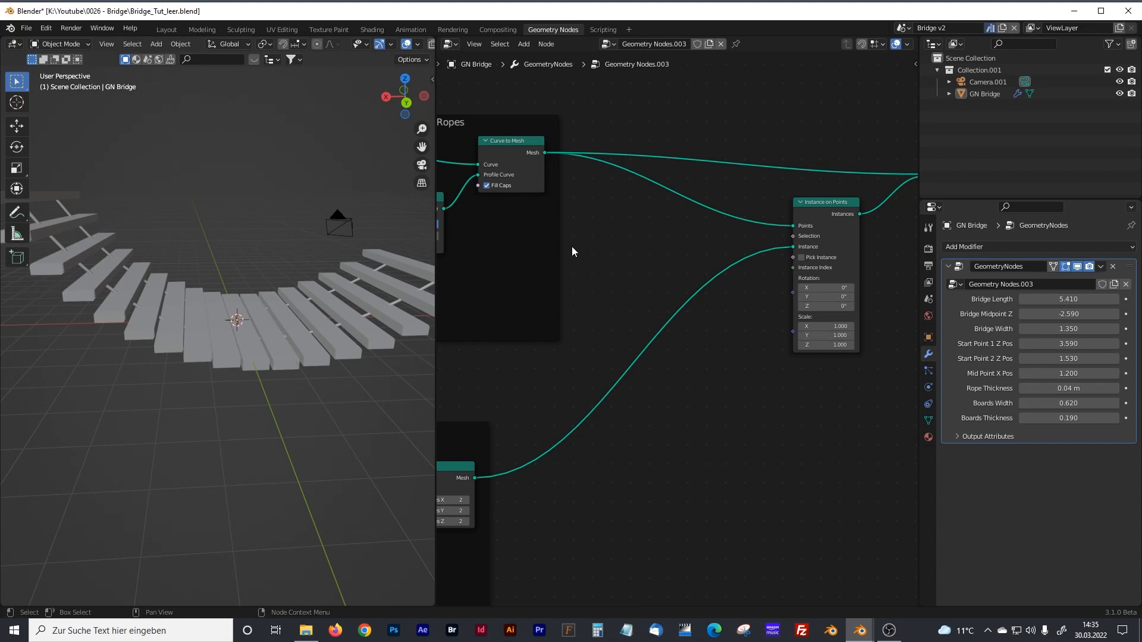
# - Add a Curve to Points node above the Thickness to lower Ropes frame
pyautogui.moveTo(436, 206); pyautogui.dragTo(357, 209)
pyautogui.moveTo(508, 262); pyautogui.dragTo(747, 287, button='middle')
pyautogui.scroll(-1, 606, 276)
pyautogui.moveTo(607, 271); pyautogui.dragTo(415, 272, button='middle')
pyautogui.hotkey('shift', 'a')
pyautogui.write('cur')
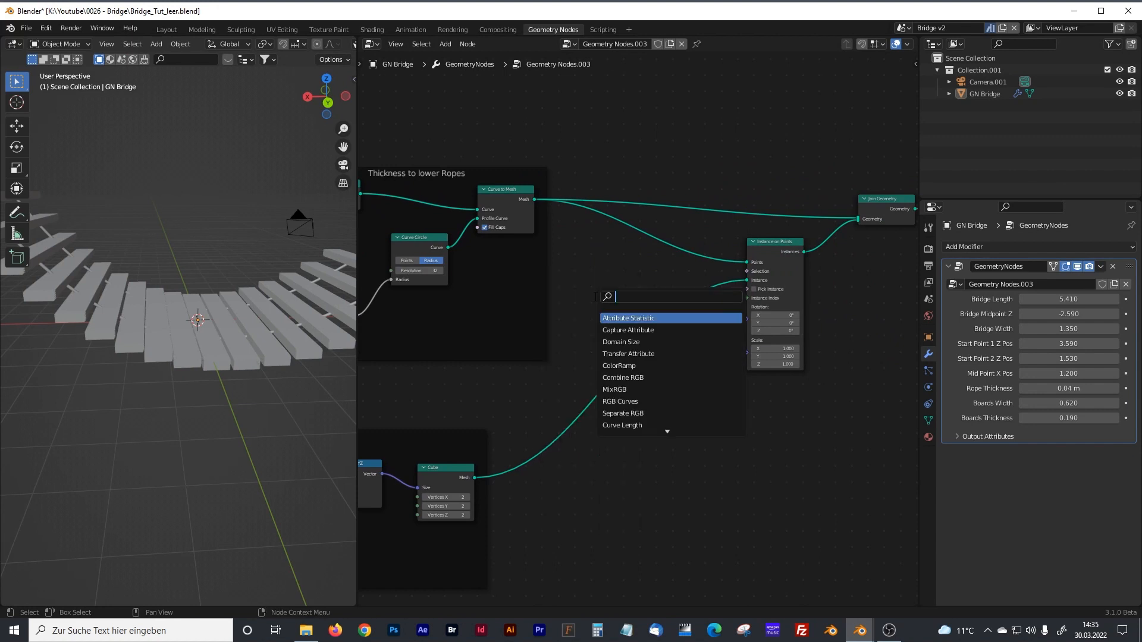
pyautogui.write('ve to')
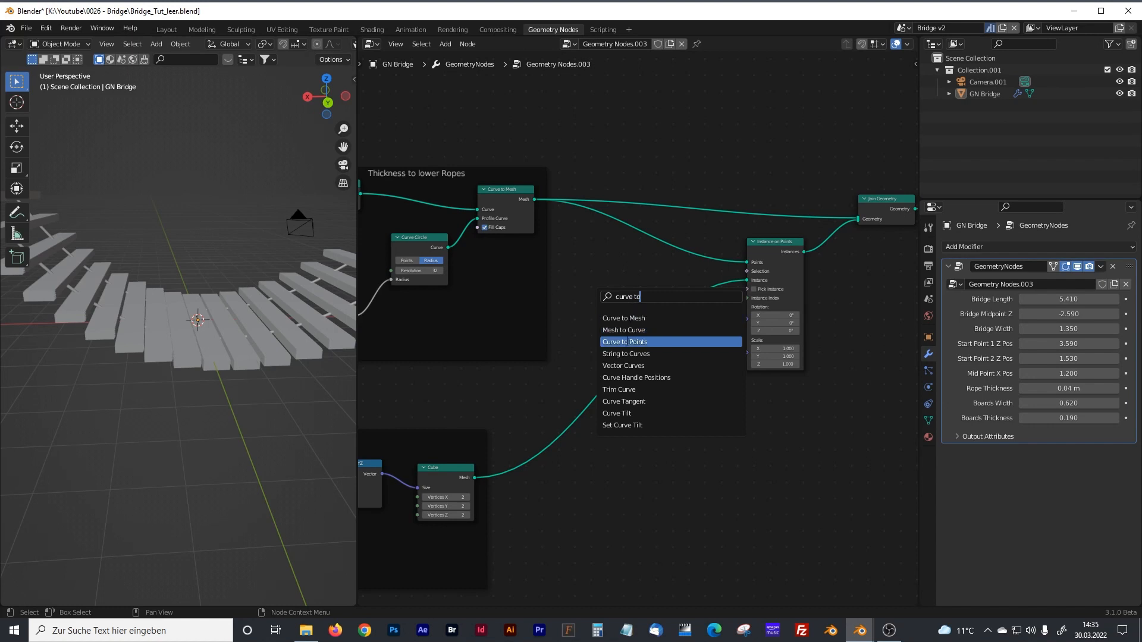
pyautogui.write(' po')
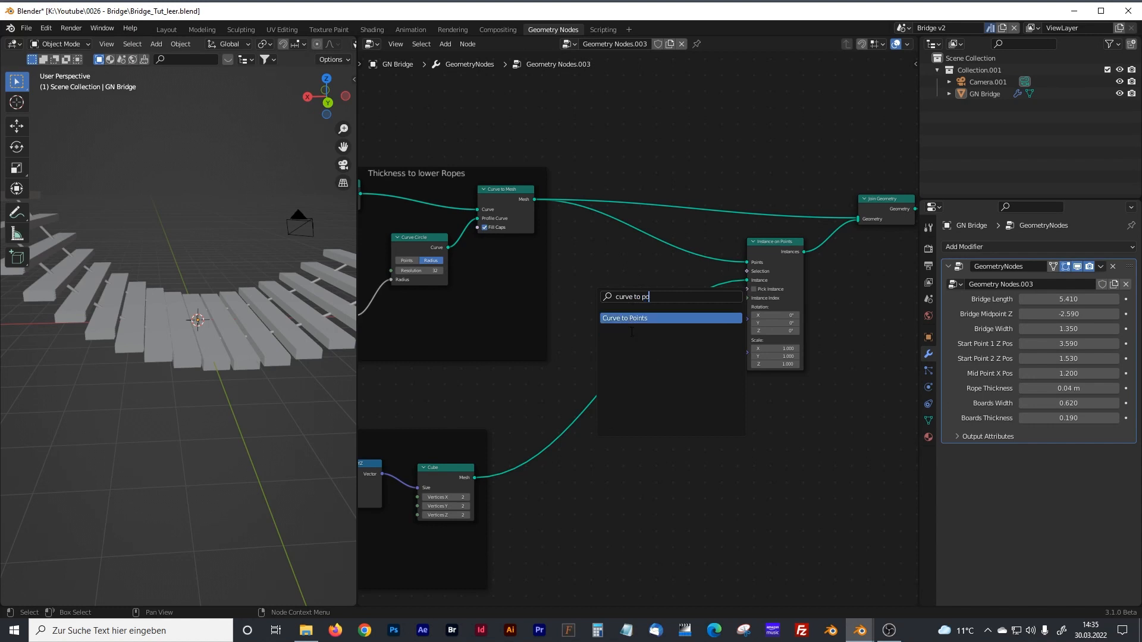
pyautogui.click(627, 318)
pyautogui.click(611, 113)
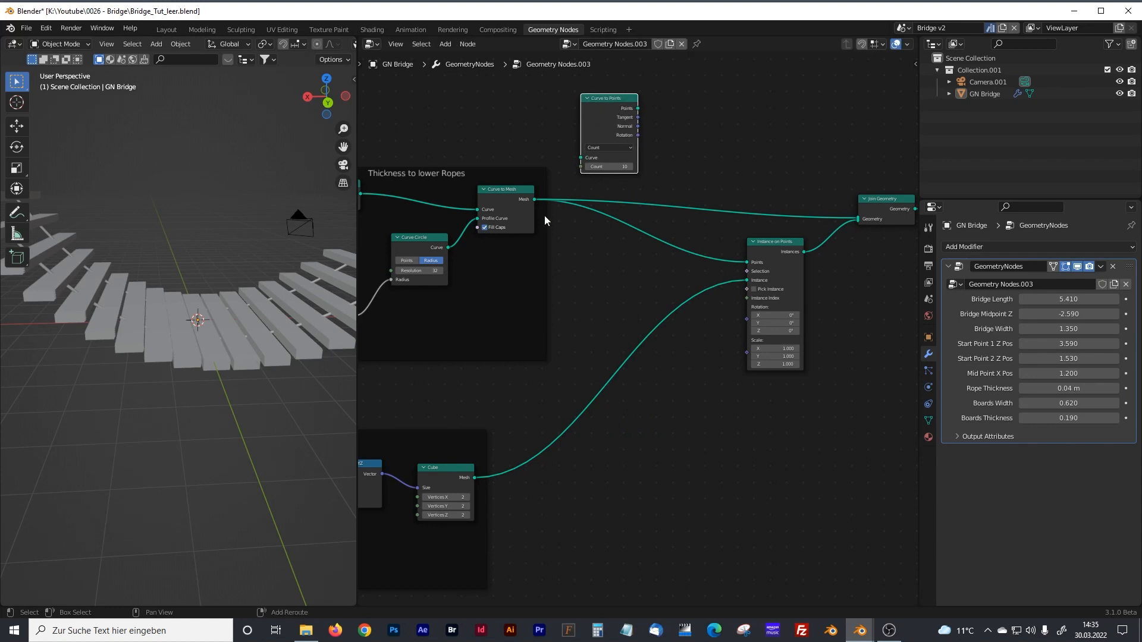
# - Link the Geometry output of the rope frame's Join Geometry to the Curve input of Curve to Points
pyautogui.moveTo(553, 204); pyautogui.dragTo(581, 249, button='middle')
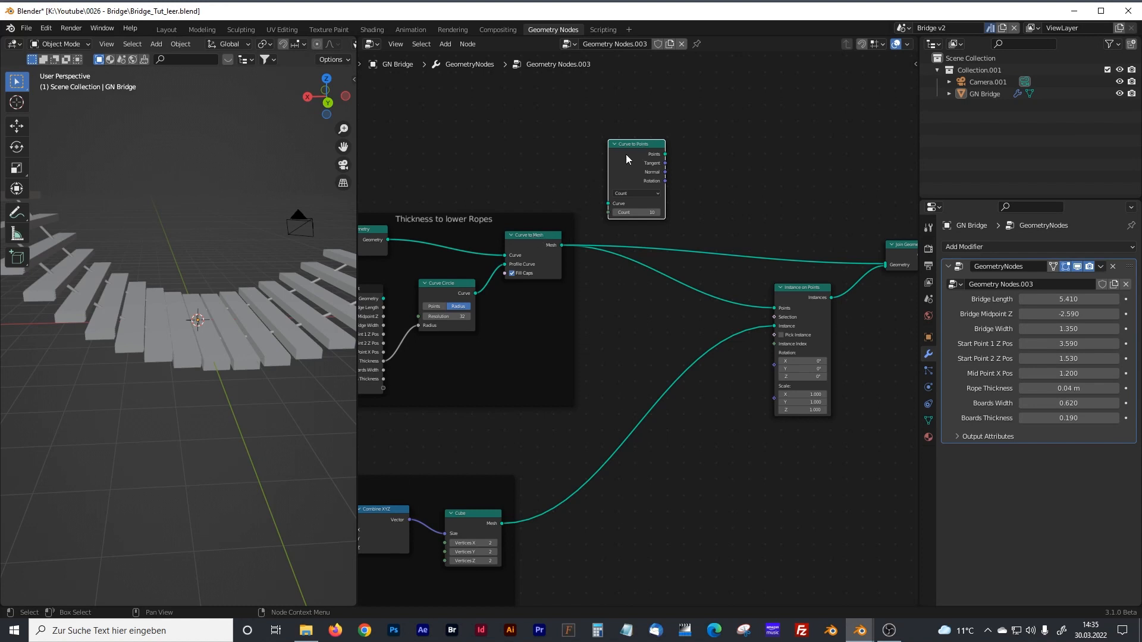
pyautogui.moveTo(631, 141); pyautogui.dragTo(634, 136)
pyautogui.moveTo(503, 176)
pyautogui.mouseDown(button='middle')
pyautogui.moveTo(538, 201)
pyautogui.moveTo(616, 201)
pyautogui.mouseUp(button='middle')
pyautogui.moveTo(498, 207)
pyautogui.mouseDown(button='middle')
pyautogui.moveTo(612, 197)
pyautogui.moveTo(539, 205)
pyautogui.mouseUp(button='middle')
pyautogui.scroll(-2, 597, 197)
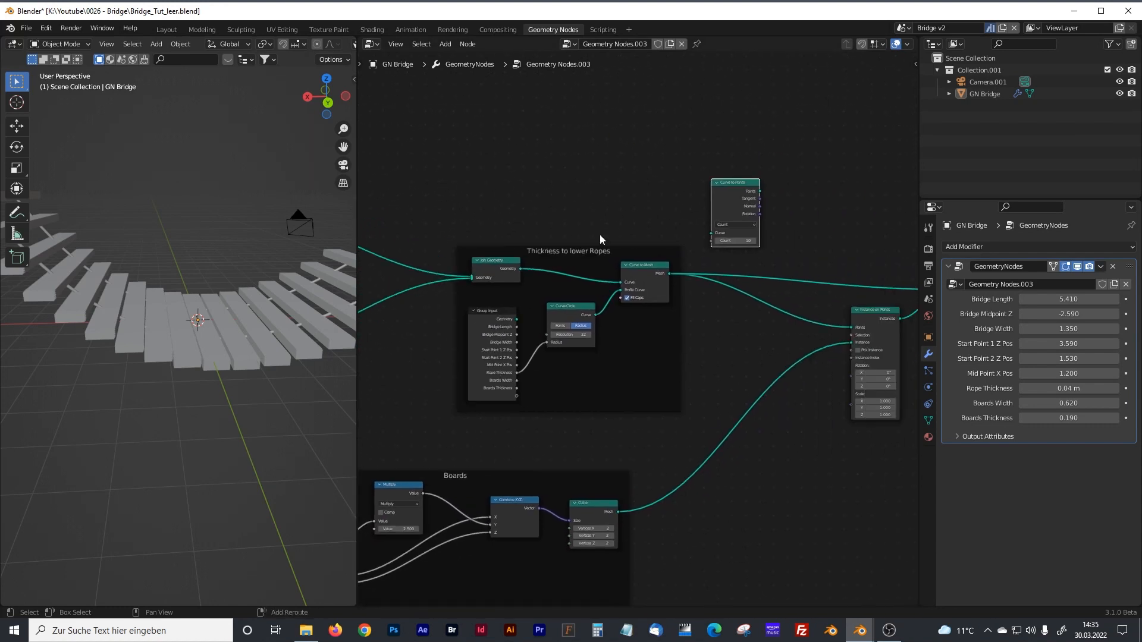
pyautogui.moveTo(616, 233); pyautogui.dragTo(546, 223, button='middle')
pyautogui.scroll(2, 546, 223)
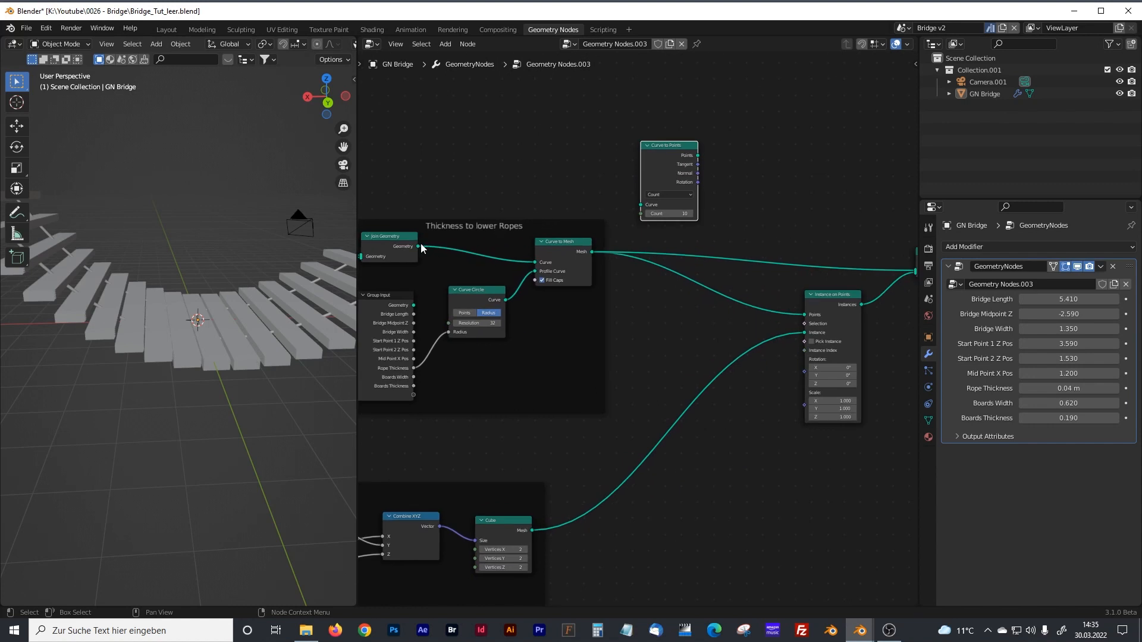
pyautogui.moveTo(417, 246); pyautogui.dragTo(640, 205)
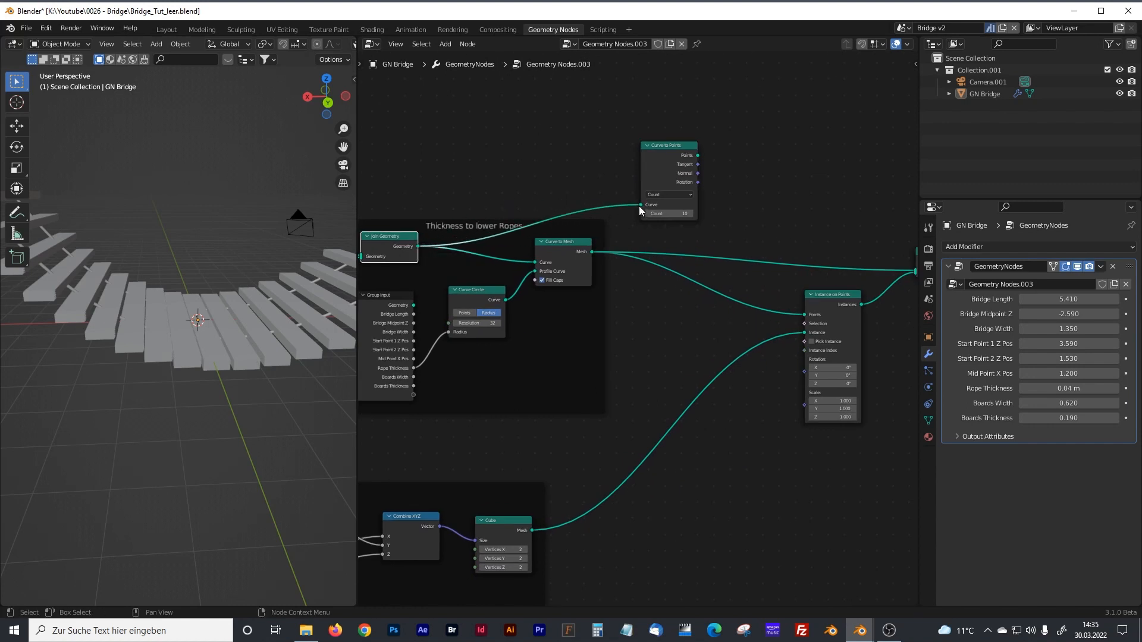
# - Follow the Lower Ropes curve links into Join Geometry and move Curve to Points closer to the Curve to Mesh node
pyautogui.moveTo(660, 159); pyautogui.dragTo(680, 155)
pyautogui.moveTo(436, 207); pyautogui.dragTo(687, 245, button='middle')
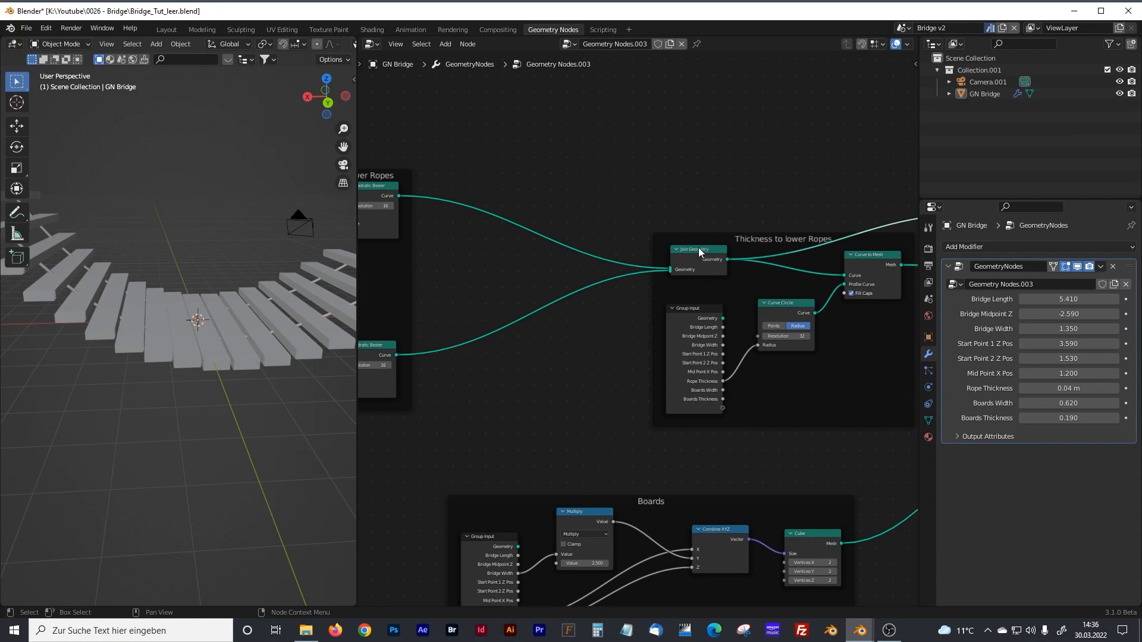
pyautogui.moveTo(387, 196); pyautogui.dragTo(496, 197, button='middle')
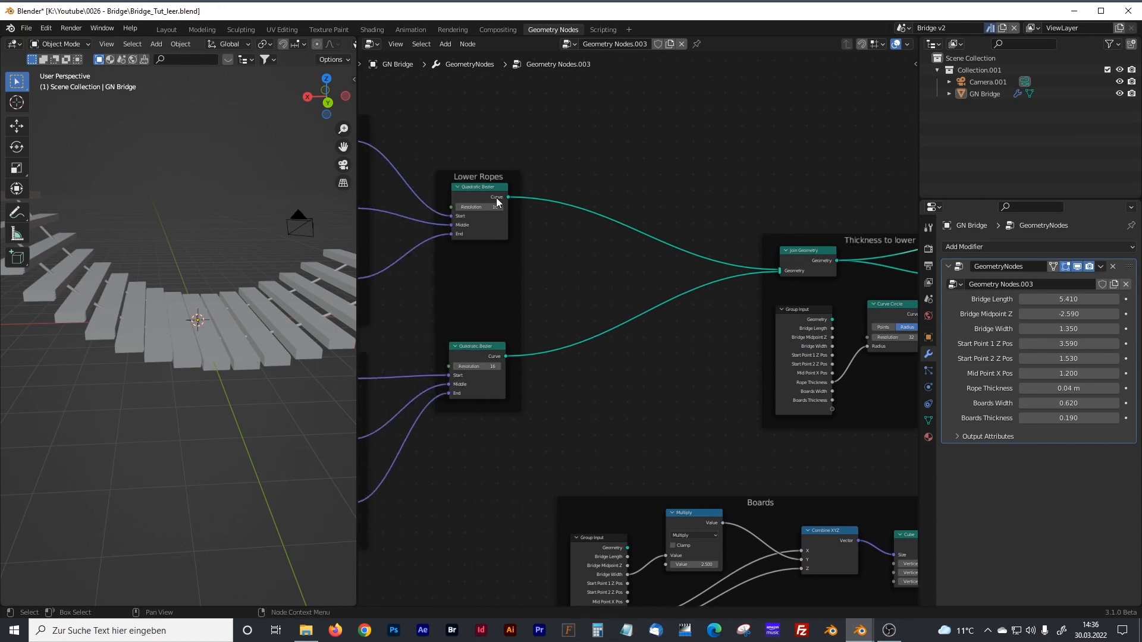
pyautogui.moveTo(775, 220); pyautogui.dragTo(592, 244, button='middle')
pyautogui.moveTo(654, 244); pyautogui.dragTo(467, 245, button='middle')
pyautogui.moveTo(628, 246); pyautogui.dragTo(509, 244, button='middle')
pyautogui.moveTo(614, 180); pyautogui.dragTo(570, 184)
pyautogui.moveTo(627, 217); pyautogui.dragTo(594, 189, button='middle')
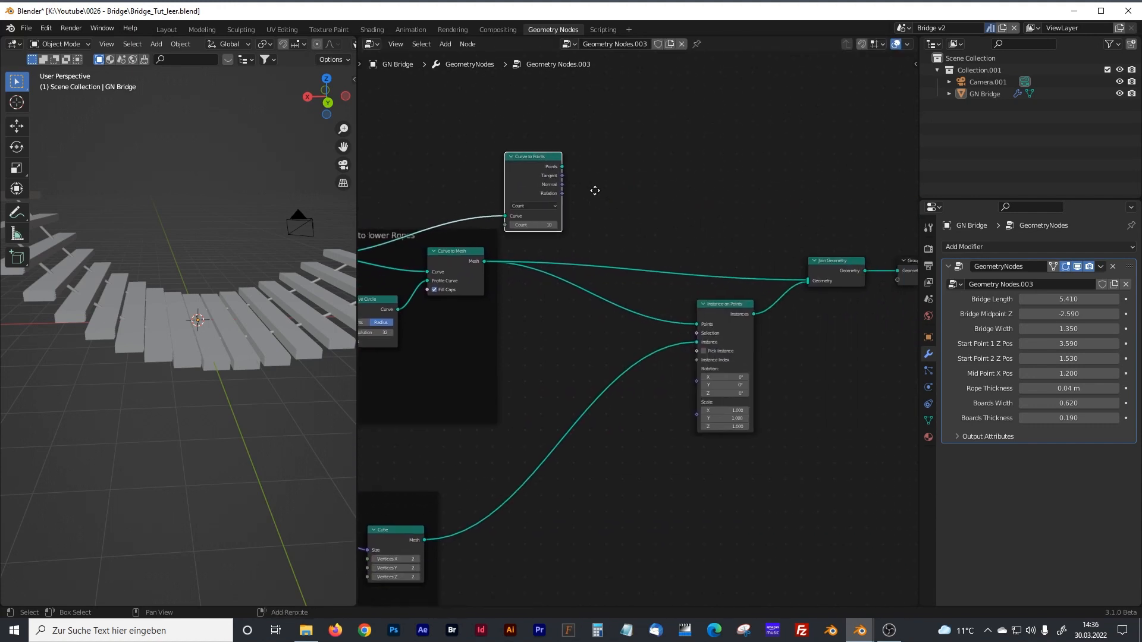
# - Link Curve to Points' Points output to the Points input of Instance on Points and inspect the board spacing
pyautogui.moveTo(729, 307)
pyautogui.mouseDown()
pyautogui.moveTo(732, 289)
pyautogui.moveTo(726, 301)
pyautogui.mouseUp()
pyautogui.scroll(3, 612, 230)
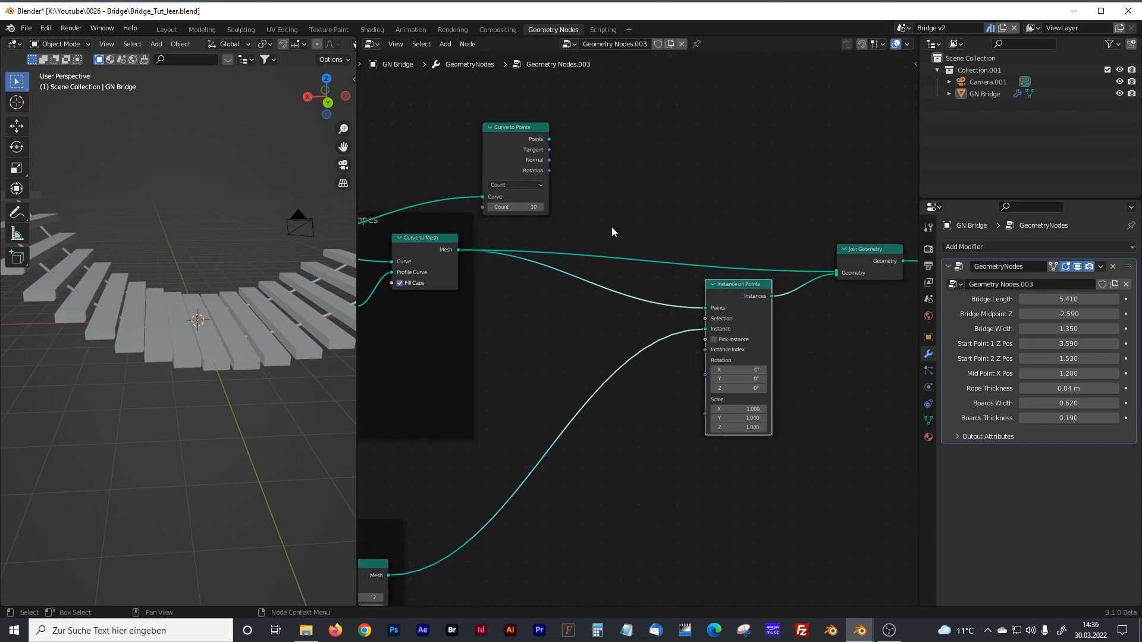
pyautogui.moveTo(508, 153); pyautogui.dragTo(689, 351)
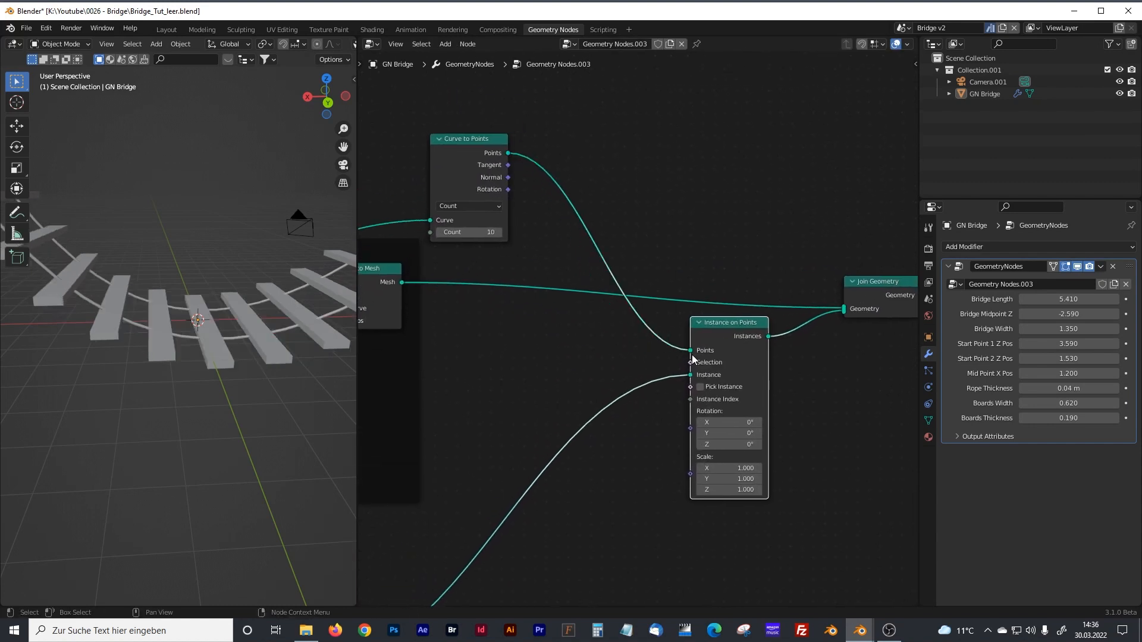
pyautogui.moveTo(357, 222); pyautogui.dragTo(474, 223)
pyautogui.moveTo(406, 268); pyautogui.dragTo(375, 295, button='middle')
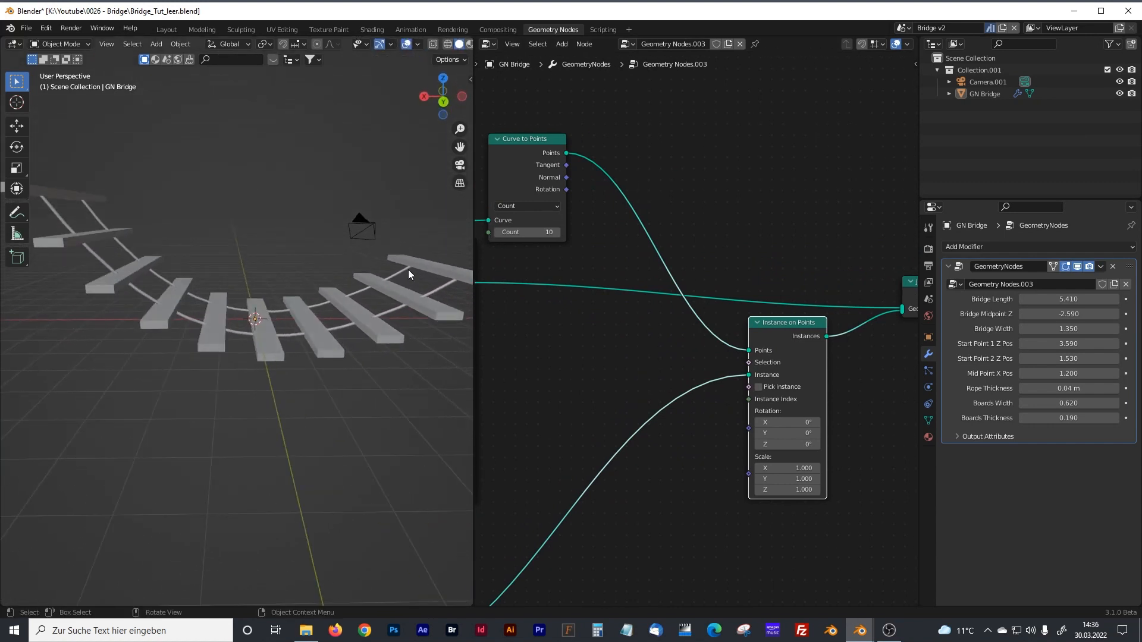
# - Link Curve to Points' Rotation output to the Rotation input of Instance on Points
pyautogui.moveTo(471, 248); pyautogui.dragTo(407, 247)
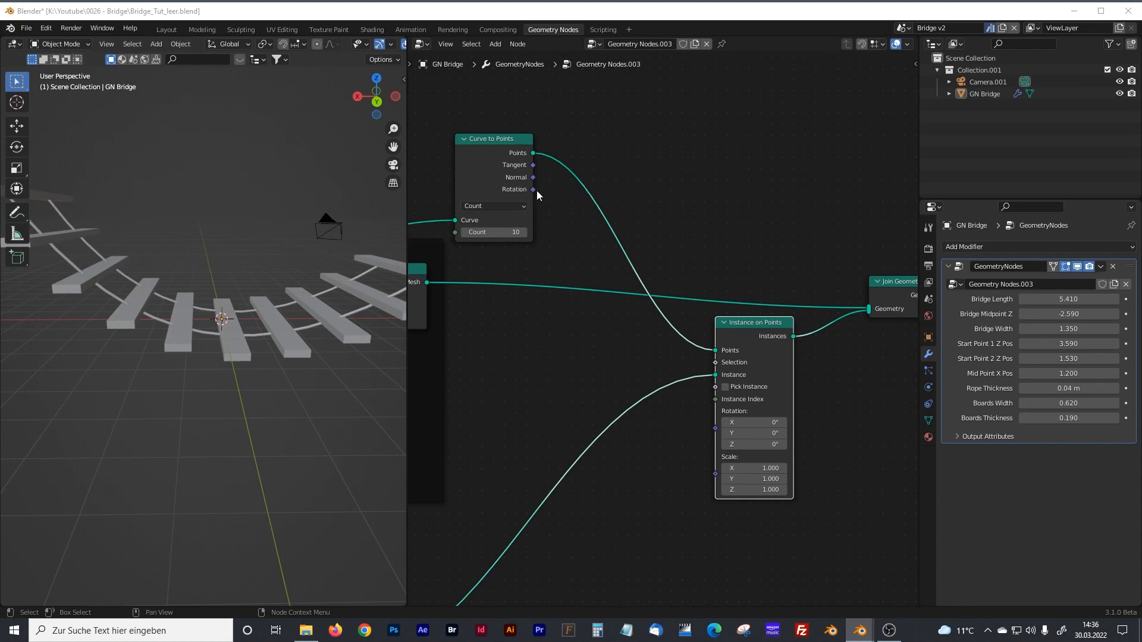
pyautogui.moveTo(533, 190); pyautogui.dragTo(712, 431)
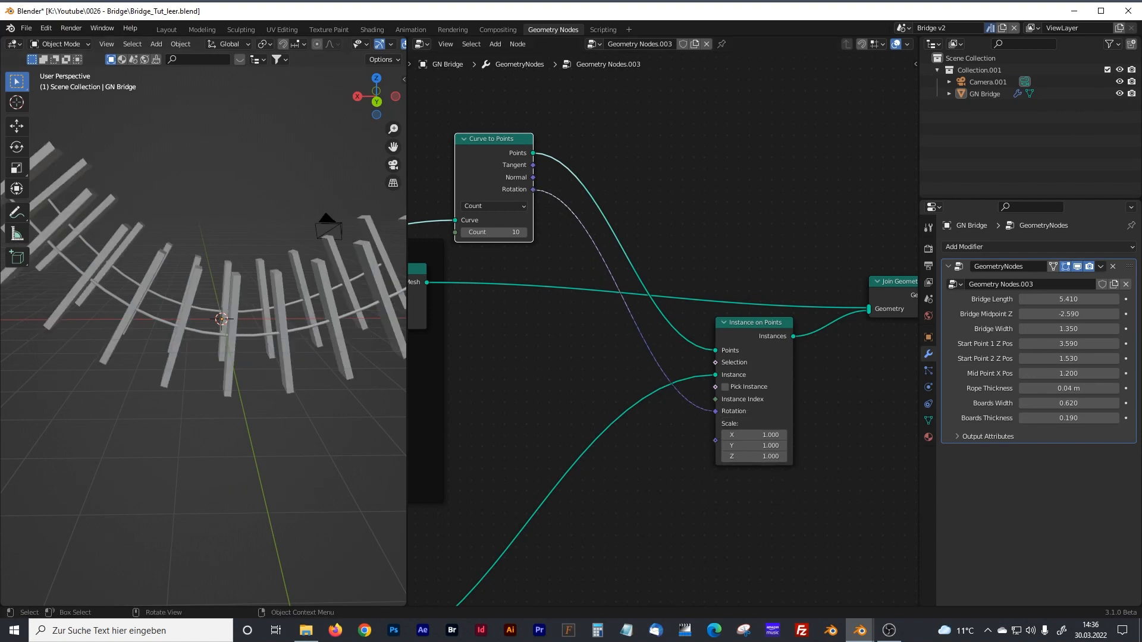
pyautogui.moveTo(720, 256); pyautogui.dragTo(596, 267, button='middle')
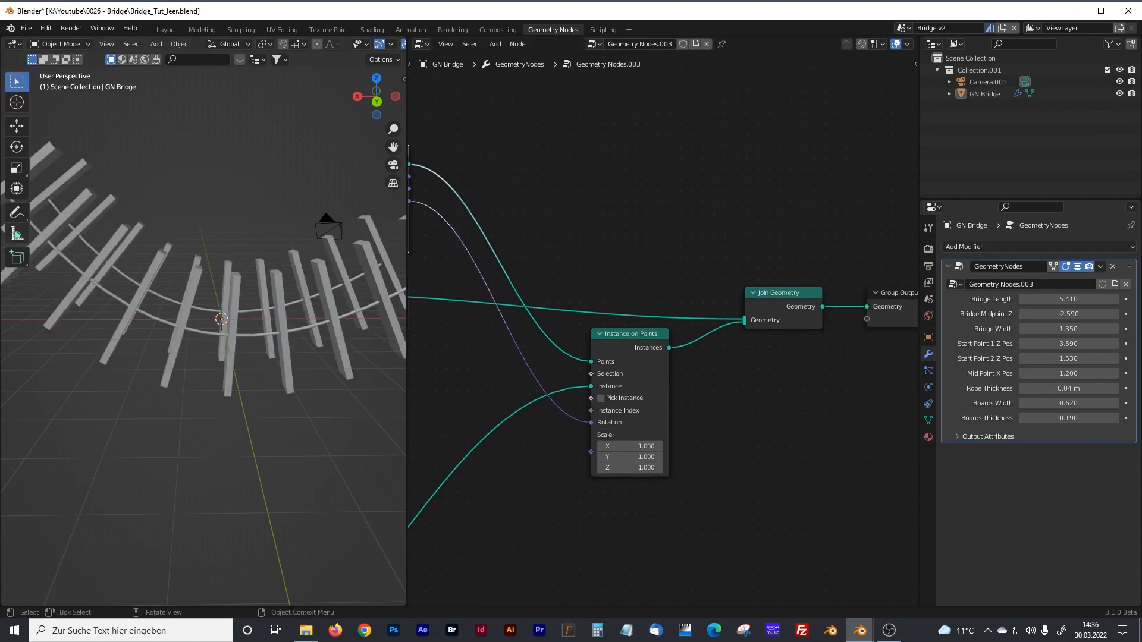
# - Move the final Join Geometry and Group Output nodes farther from Instance on Points to make room between them
pyautogui.moveTo(781, 293); pyautogui.dragTo(827, 260)
pyautogui.moveTo(827, 260); pyautogui.dragTo(691, 265, button='middle')
pyautogui.click(778, 299)
pyautogui.moveTo(778, 299); pyautogui.dragTo(821, 261)
pyautogui.moveTo(657, 268); pyautogui.dragTo(762, 241, button='middle')
pyautogui.moveTo(777, 239); pyautogui.dragTo(780, 239)
# - Insert a Rotate Instances node on the link between Instance on Points and the final Join Geometry
pyautogui.click(708, 371)
pyautogui.hotkey('shift', 'a')
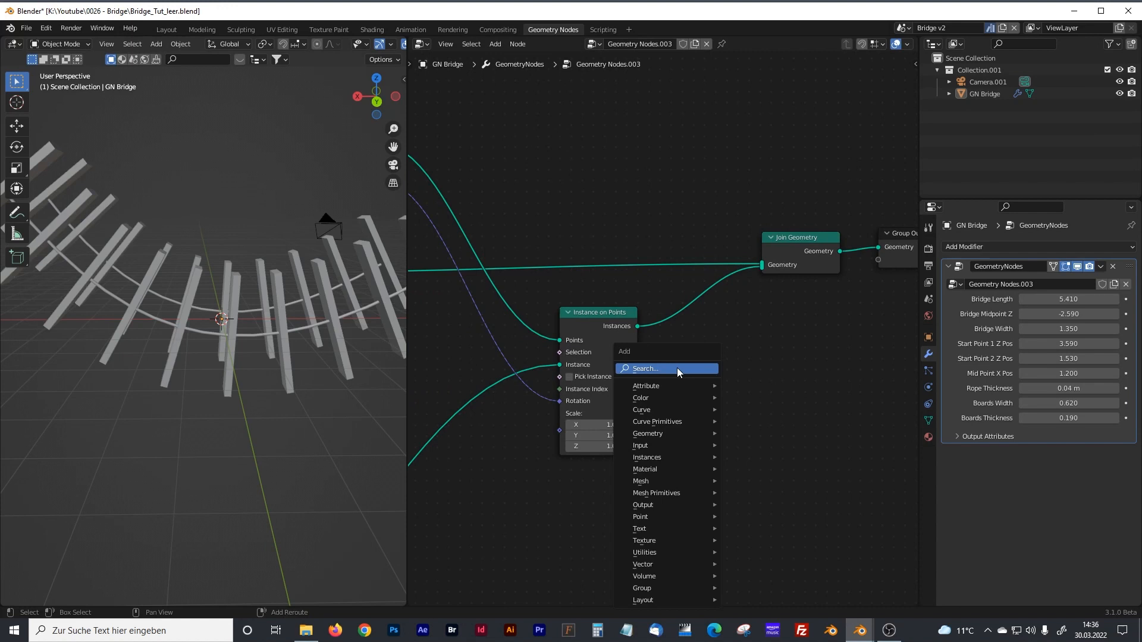
pyautogui.click(677, 368)
pyautogui.write('rotati')
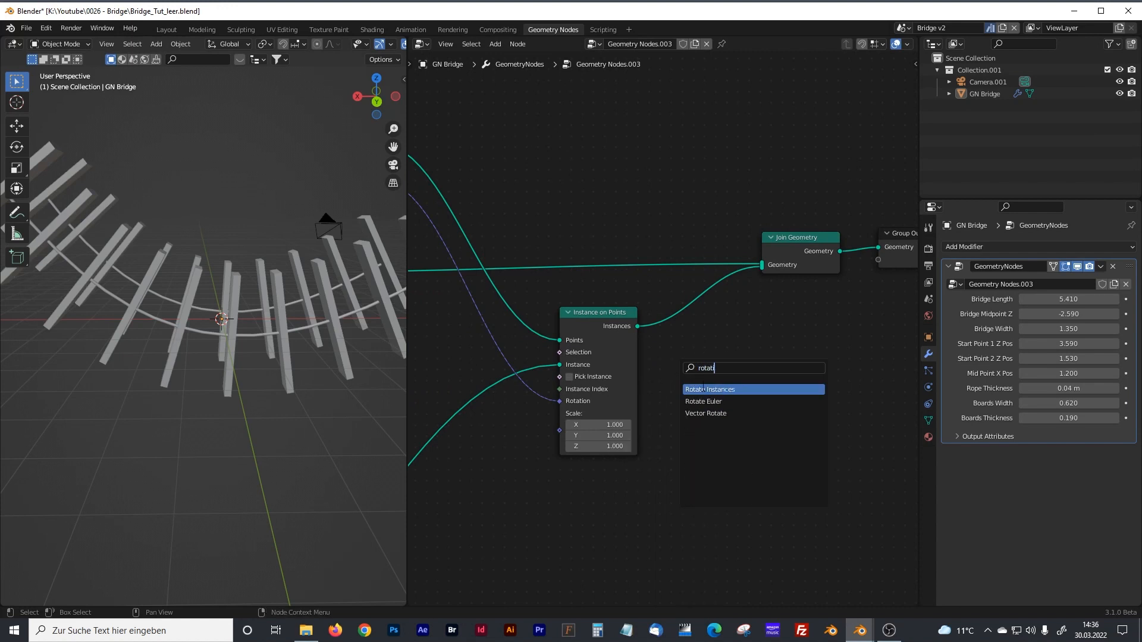
pyautogui.click(702, 389)
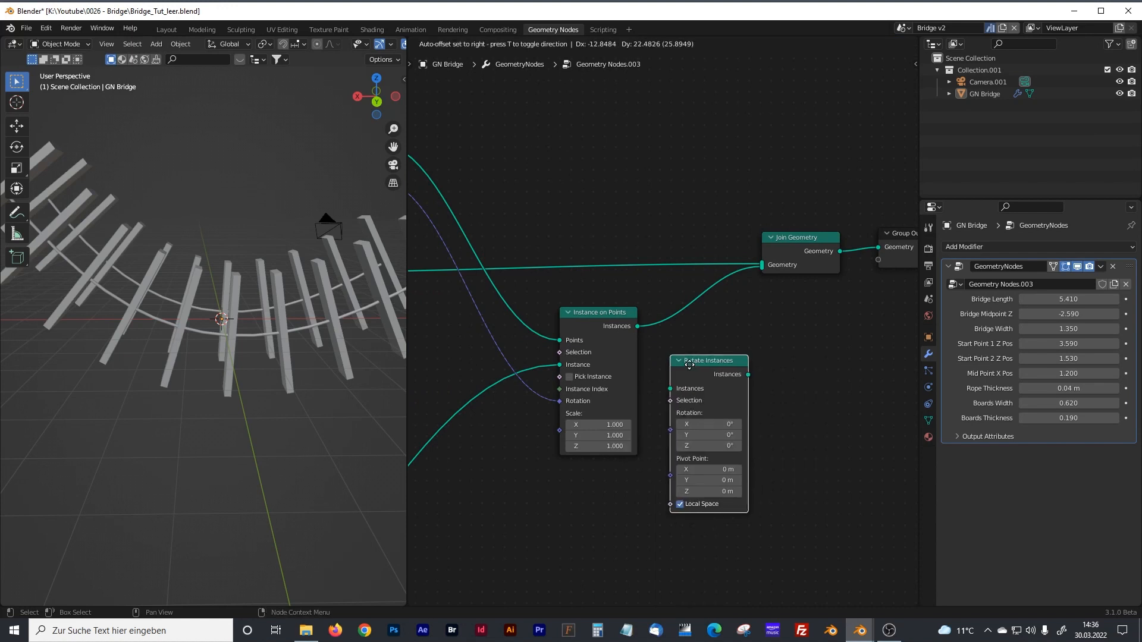
pyautogui.click(705, 325)
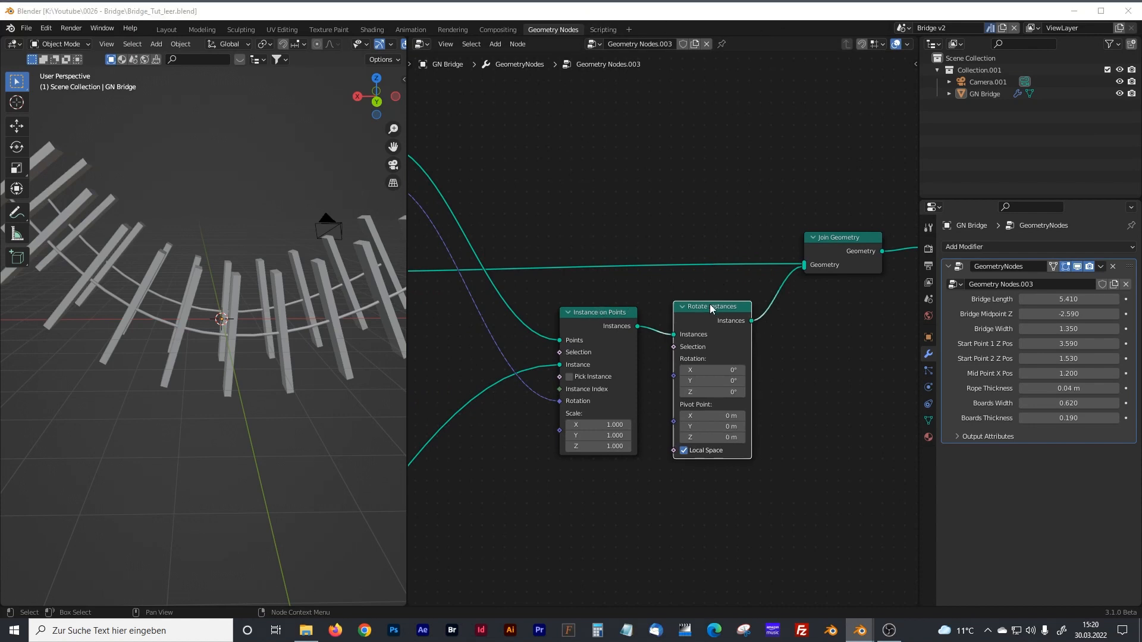
pyautogui.moveTo(713, 312); pyautogui.dragTo(707, 313)
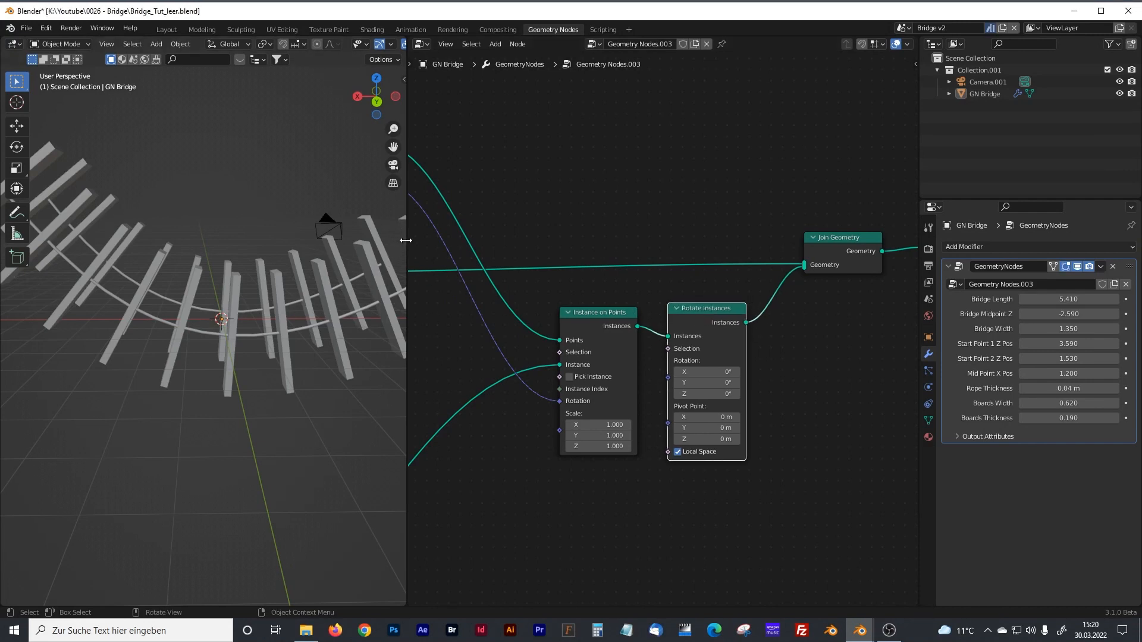
# - Check the board orientation in the viewport and set the Rotate Instances Y rotation to 90°
pyautogui.moveTo(406, 240); pyautogui.dragTo(478, 244)
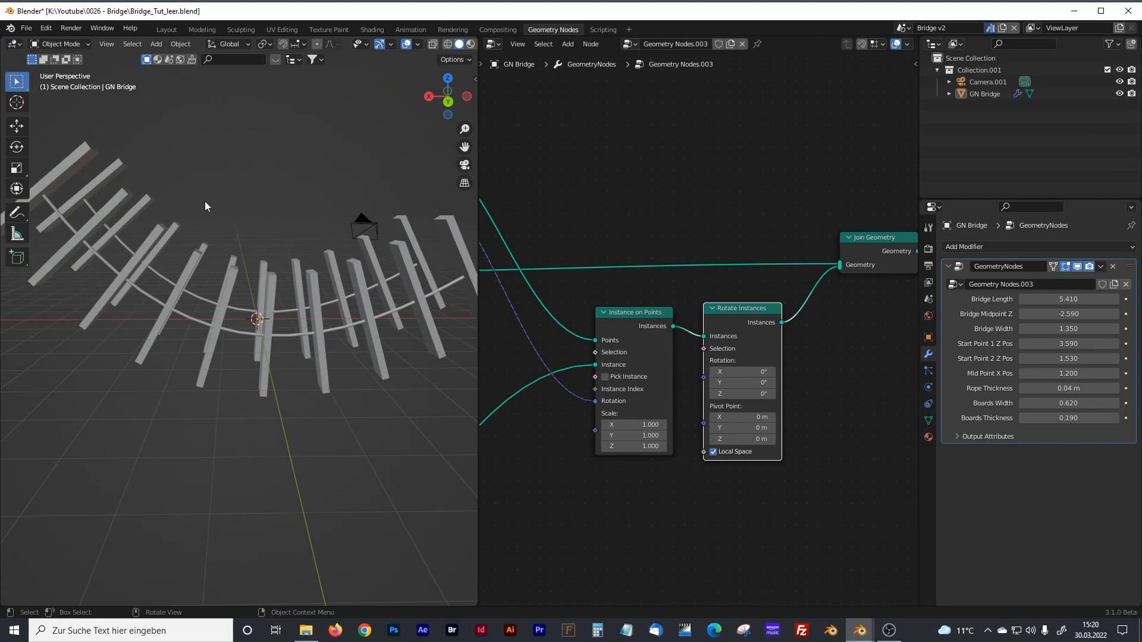
pyautogui.moveTo(315, 286); pyautogui.dragTo(366, 330, button='middle')
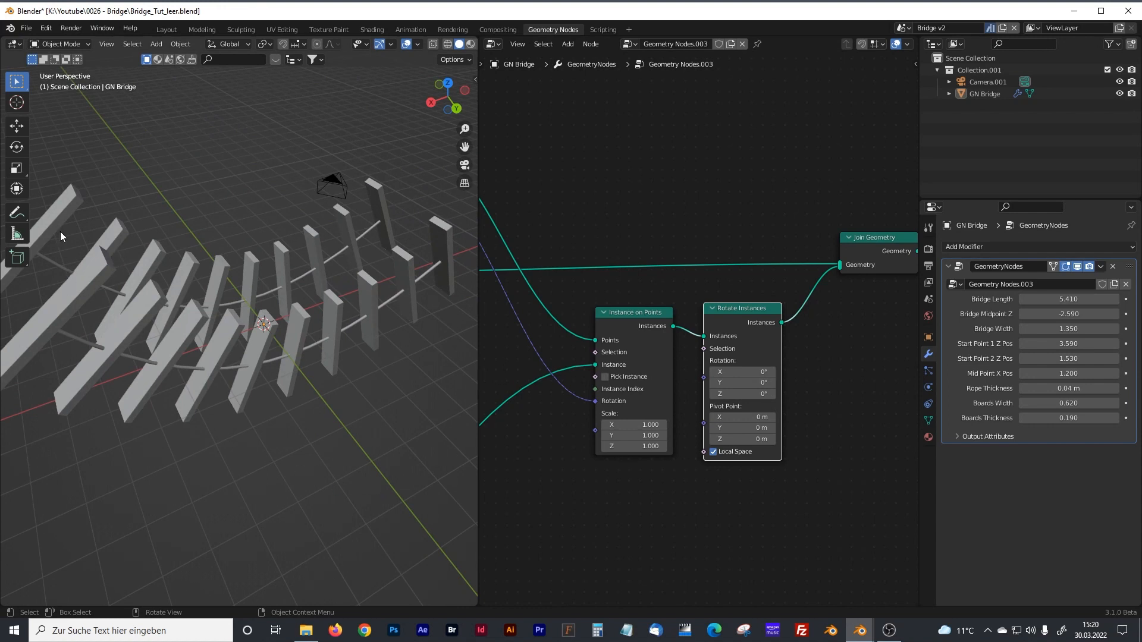
pyautogui.moveTo(305, 345); pyautogui.dragTo(281, 315, button='middle')
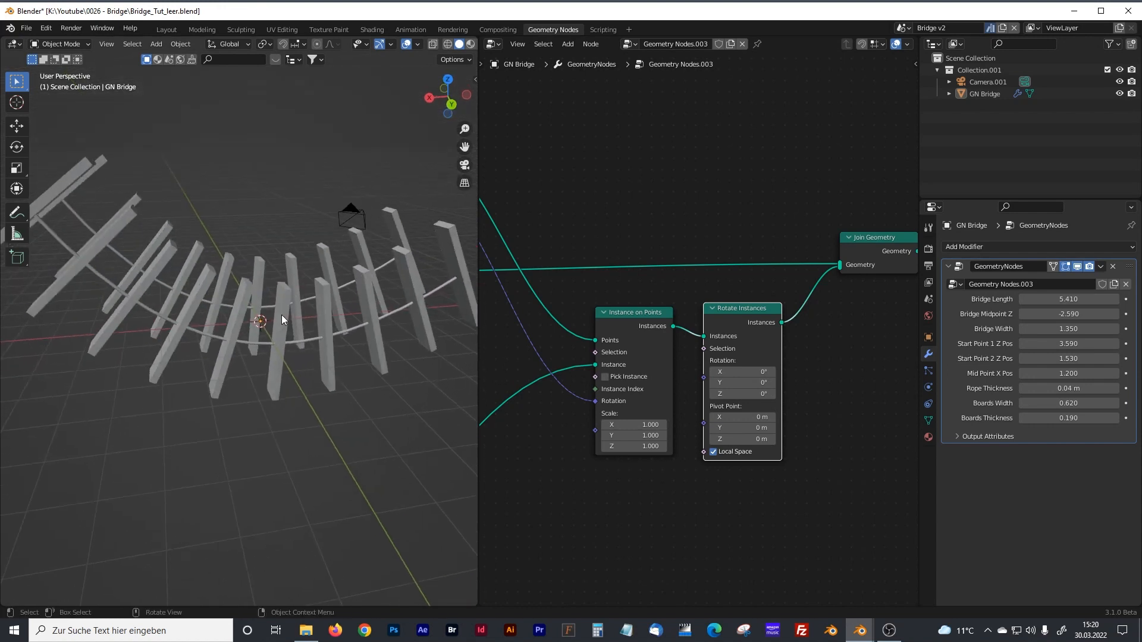
pyautogui.moveTo(477, 308); pyautogui.dragTo(378, 310)
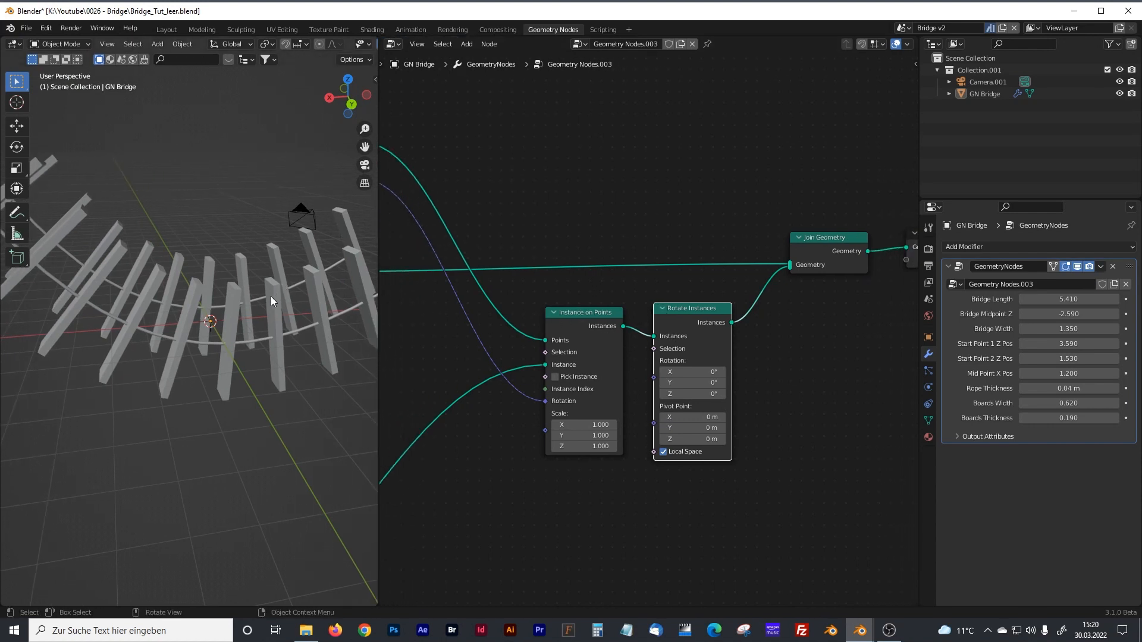
pyautogui.moveTo(376, 238)
pyautogui.mouseDown()
pyautogui.moveTo(361, 248)
pyautogui.moveTo(385, 237)
pyautogui.mouseUp()
pyautogui.moveTo(523, 211); pyautogui.dragTo(487, 159, button='middle')
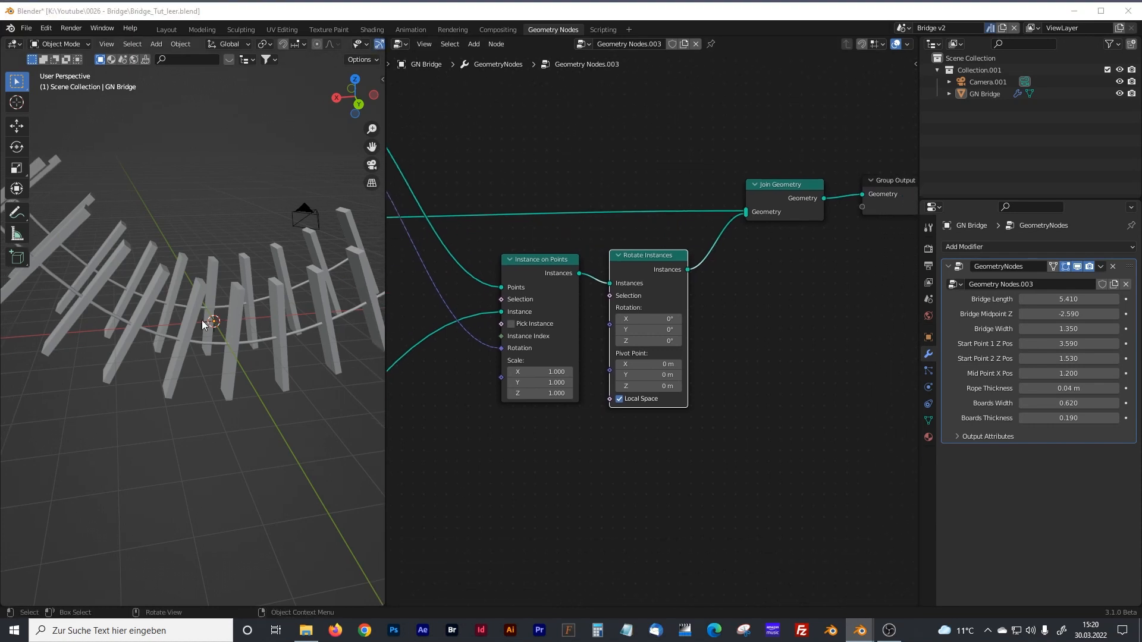
pyautogui.click(648, 329)
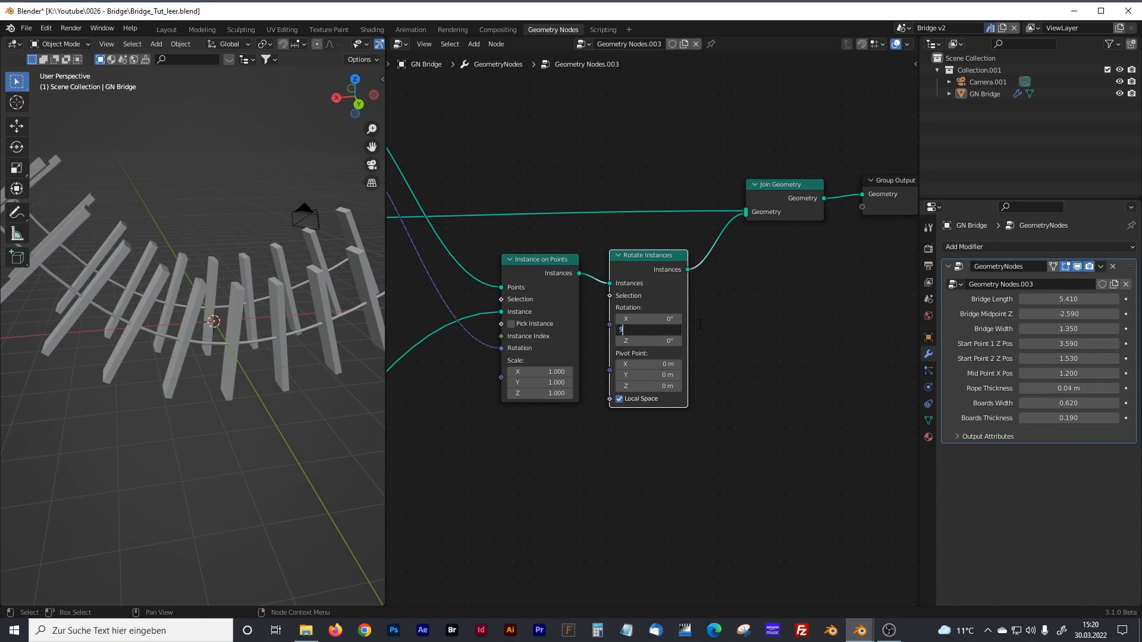
pyautogui.write('90')
pyautogui.press('Return')
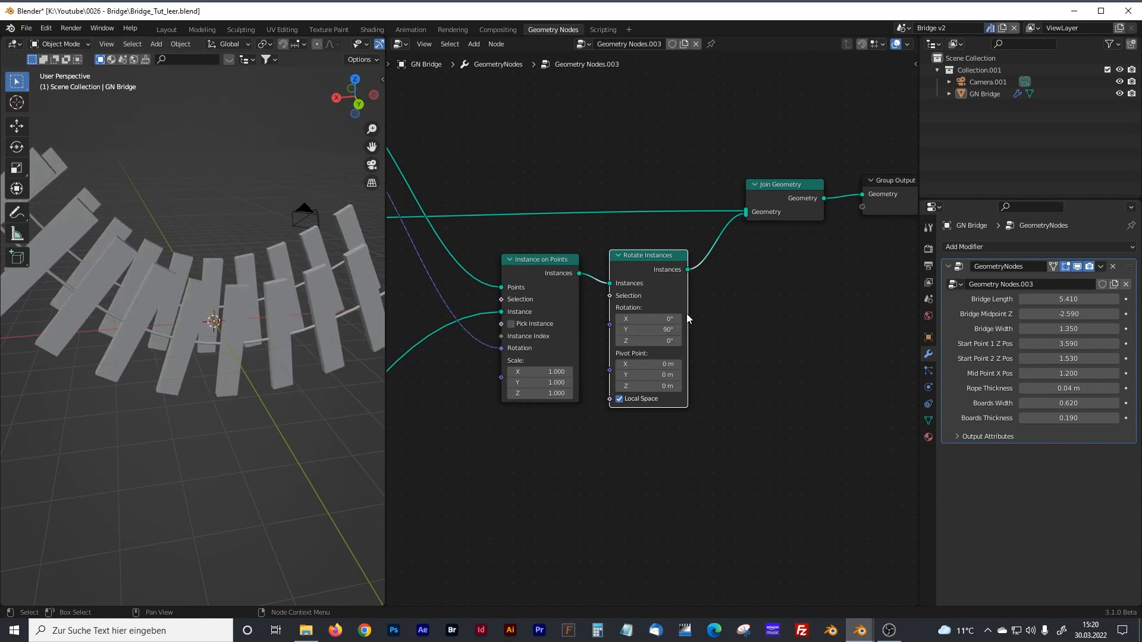
# - Try a Z rotation of 90° on Rotate Instances, and set it back to 0°
pyautogui.click(669, 342)
pyautogui.write('90')
pyautogui.press('Return')
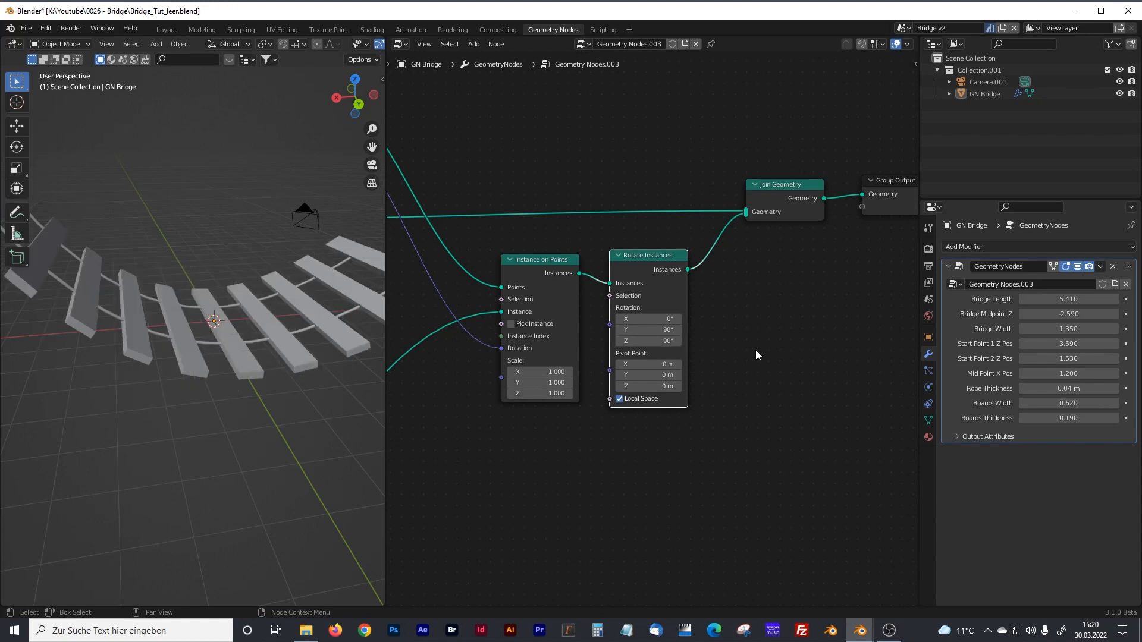
pyautogui.click(663, 340)
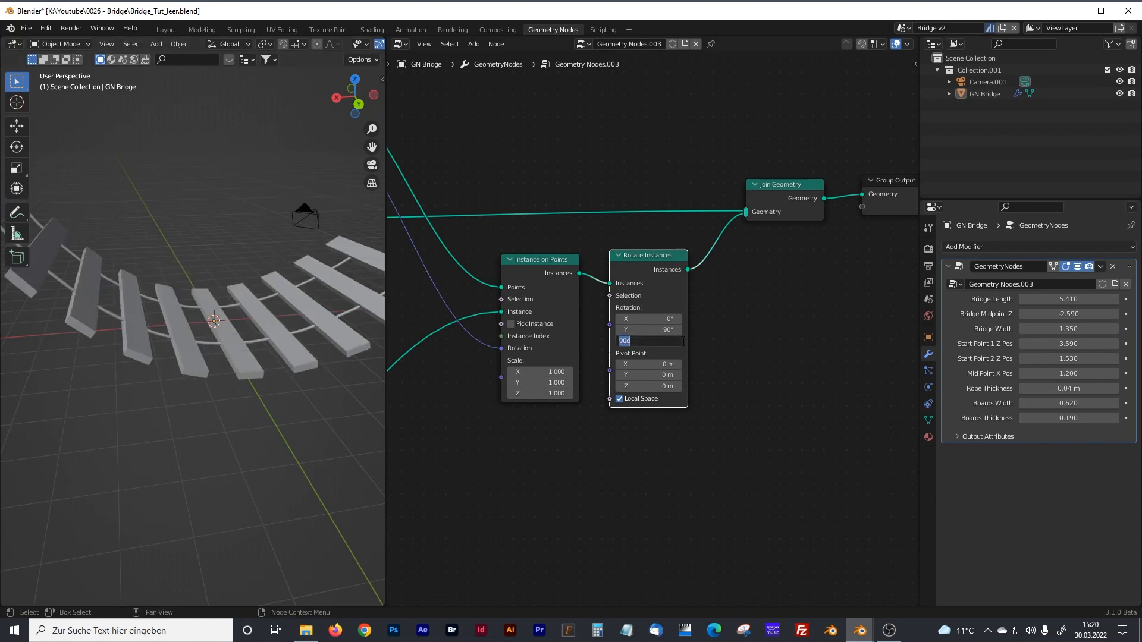
pyautogui.write('0')
pyautogui.press('Return')
# - Link the Curve output of the upper Quadratic Bezier in Lower Ropes directly to the Curve input of Curve to Points
pyautogui.moveTo(375, 229); pyautogui.dragTo(283, 244)
pyautogui.scroll(-2, 360, 263)
pyautogui.moveTo(360, 263)
pyautogui.mouseDown(button='middle')
pyautogui.moveTo(497, 293)
pyautogui.moveTo(539, 321)
pyautogui.moveTo(734, 326)
pyautogui.mouseUp(button='middle')
pyautogui.moveTo(472, 308); pyautogui.dragTo(675, 326, button='middle')
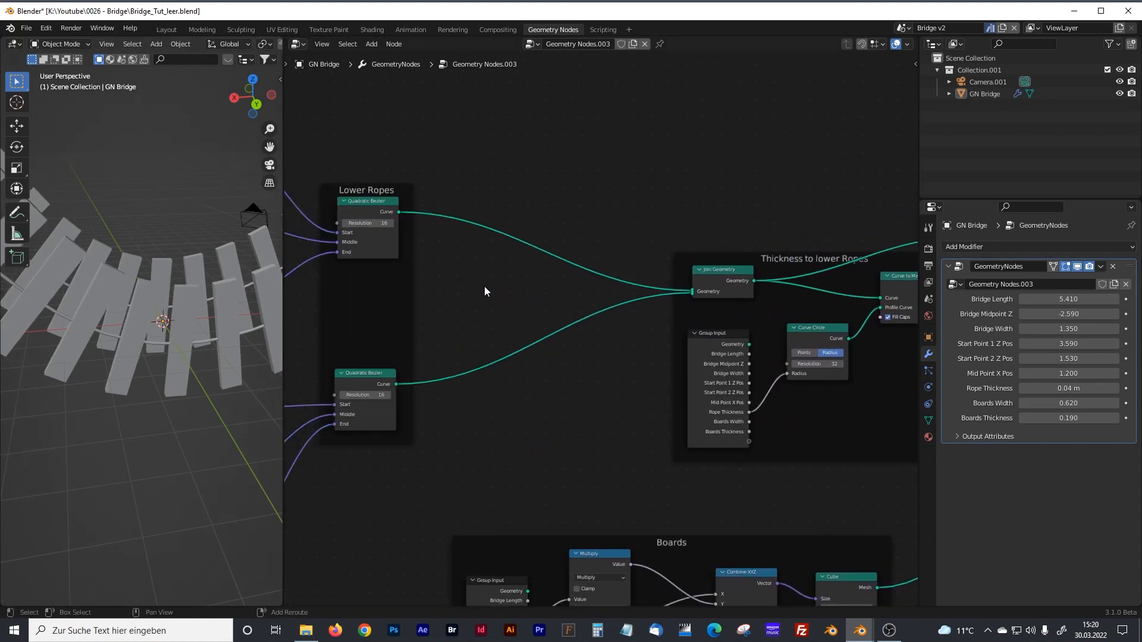
pyautogui.moveTo(594, 272); pyautogui.dragTo(498, 273, button='middle')
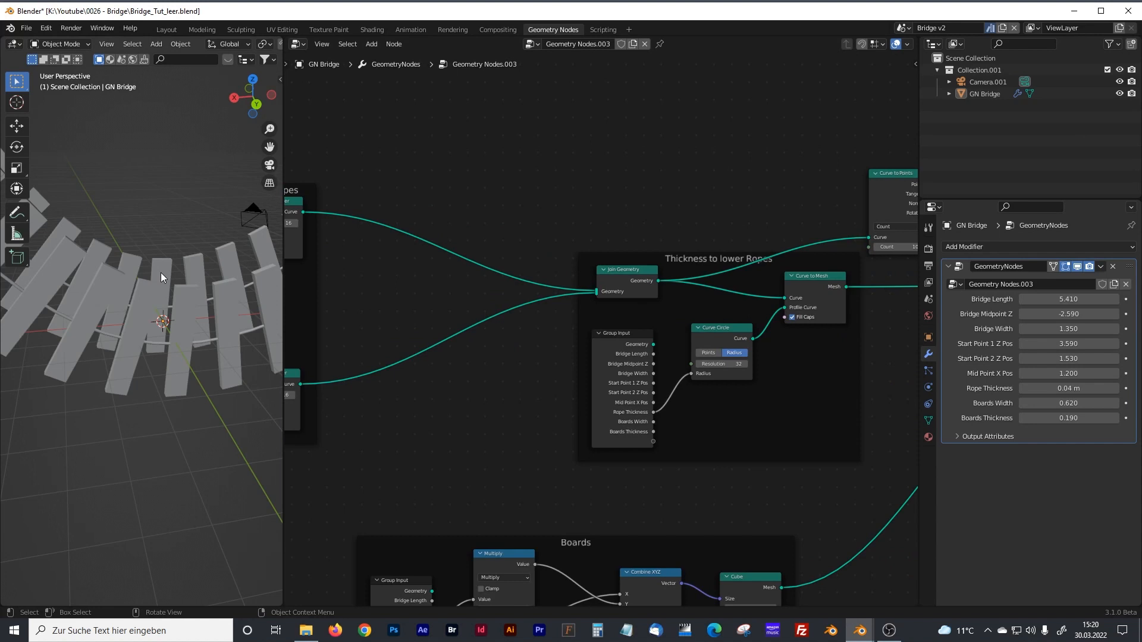
pyautogui.moveTo(311, 269); pyautogui.dragTo(418, 270, button='middle')
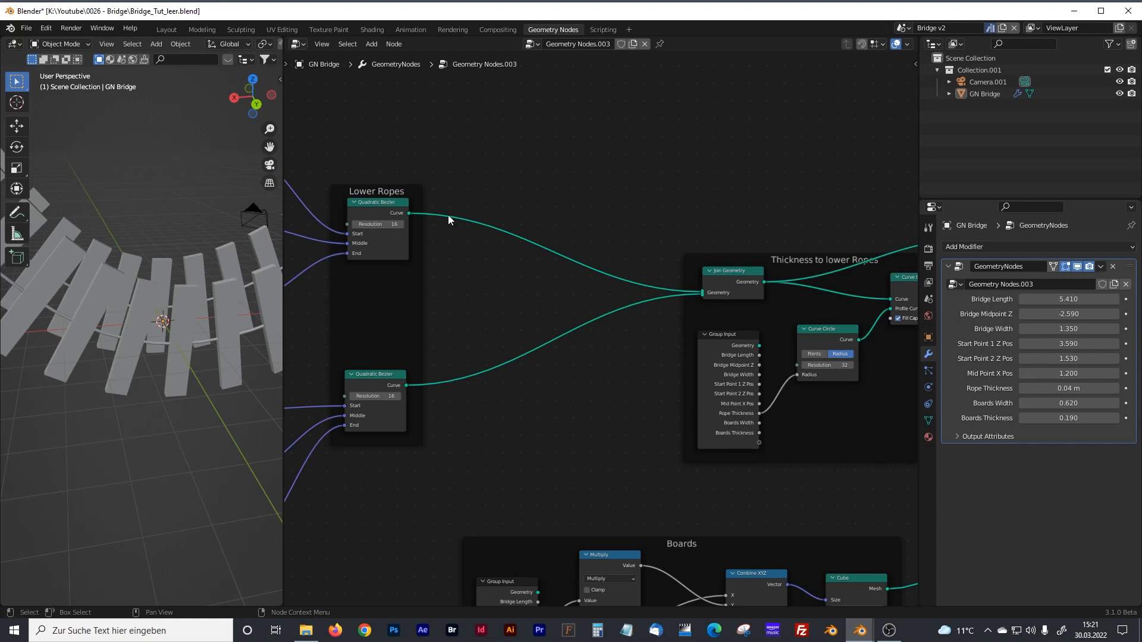
pyautogui.moveTo(654, 232); pyautogui.dragTo(576, 243, button='middle')
pyautogui.moveTo(333, 245)
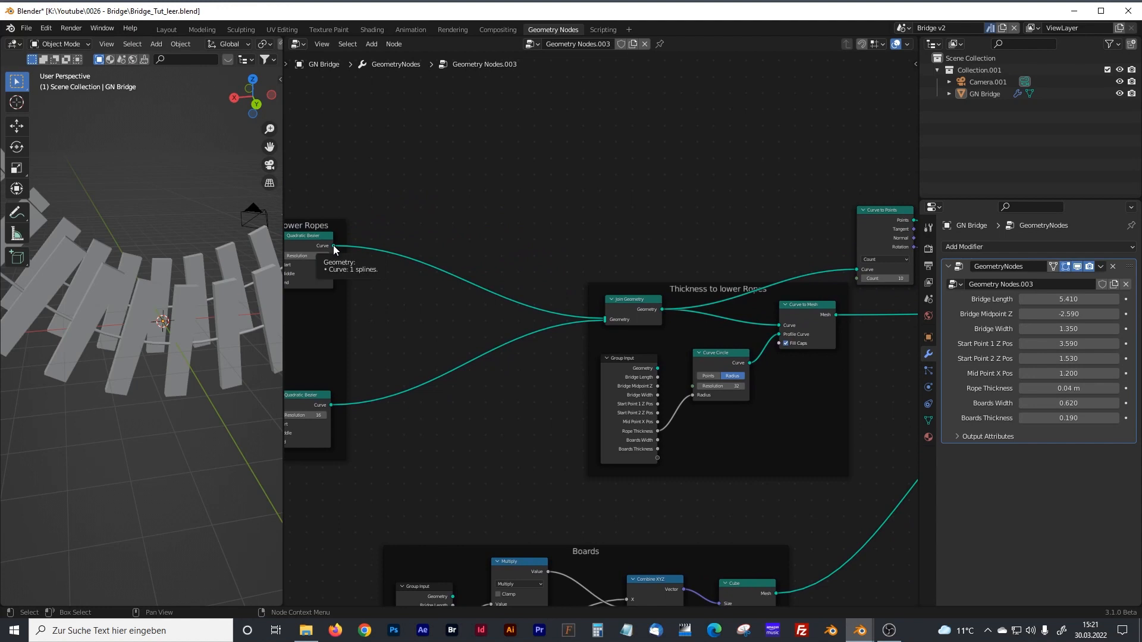
pyautogui.moveTo(333, 245); pyautogui.dragTo(859, 272)
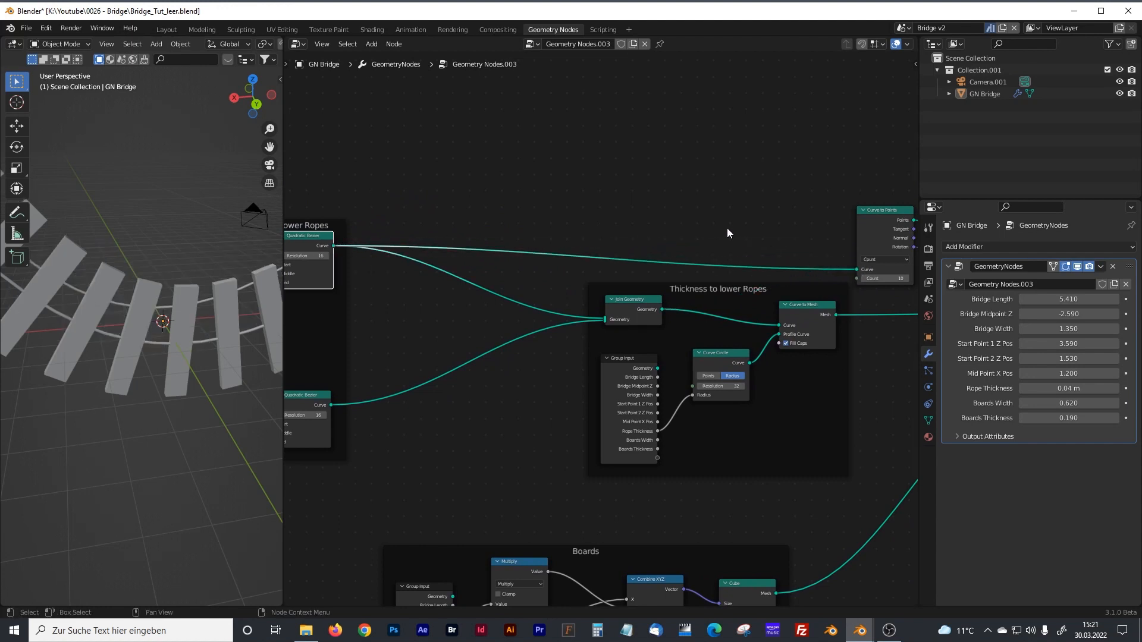
# - Set the Rotate Instances Z rotation to 90° so the boards lie across the bridge
pyautogui.moveTo(729, 233); pyautogui.dragTo(569, 229, button='middle')
pyautogui.moveTo(138, 313); pyautogui.dragTo(235, 337, button='middle')
pyautogui.moveTo(768, 349); pyautogui.dragTo(645, 349, button='middle')
pyautogui.scroll(3, 635, 352)
pyautogui.moveTo(585, 252); pyautogui.dragTo(585, 256)
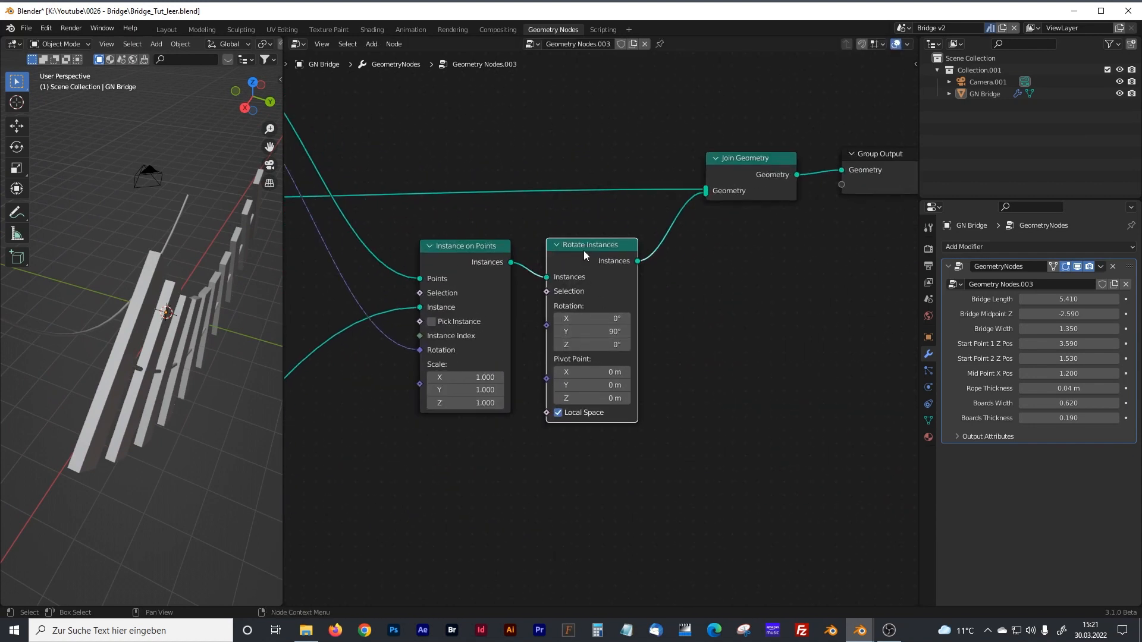
pyautogui.click(612, 345)
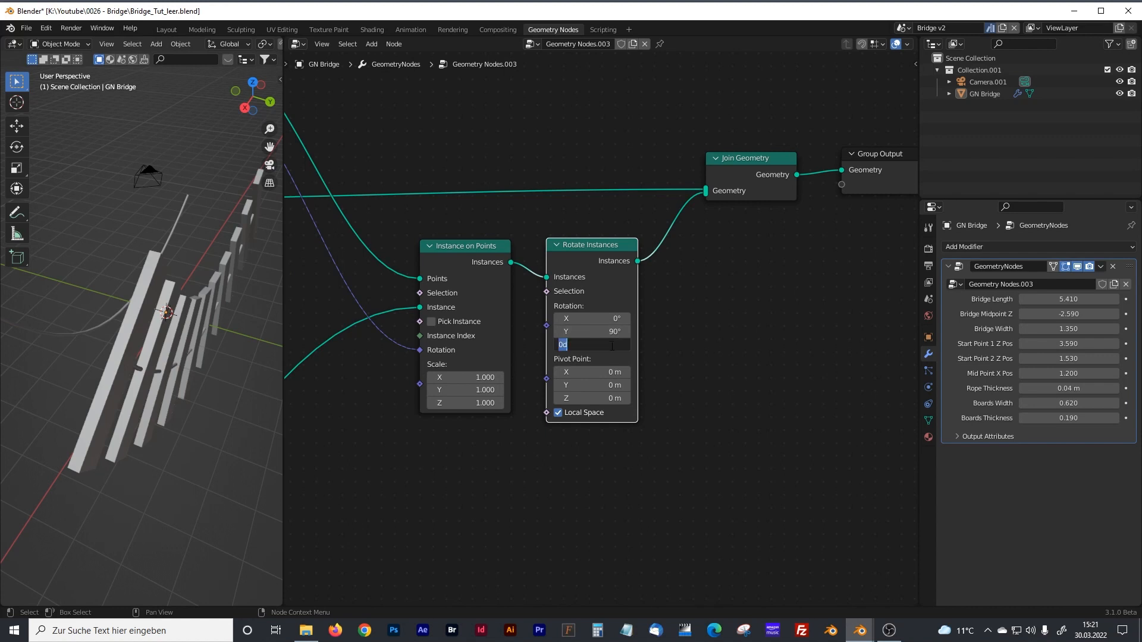
pyautogui.write('90')
pyautogui.press('Return')
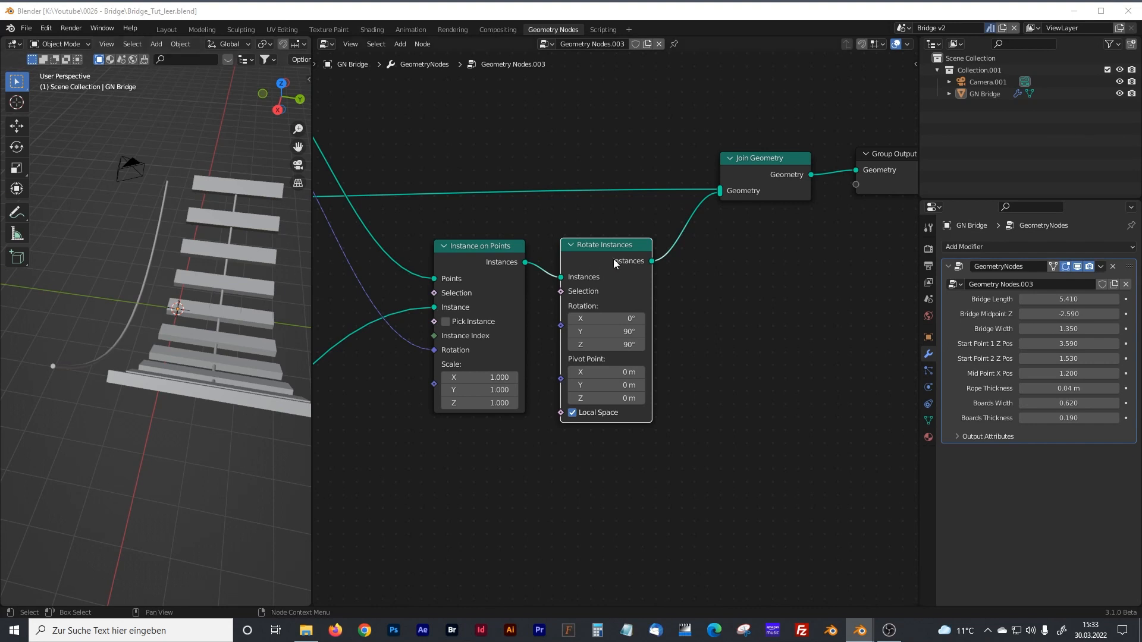
# - Examine how the boards sit relative to the two ropes and locate the Lower Ropes curve nodes
pyautogui.moveTo(609, 245); pyautogui.dragTo(611, 245)
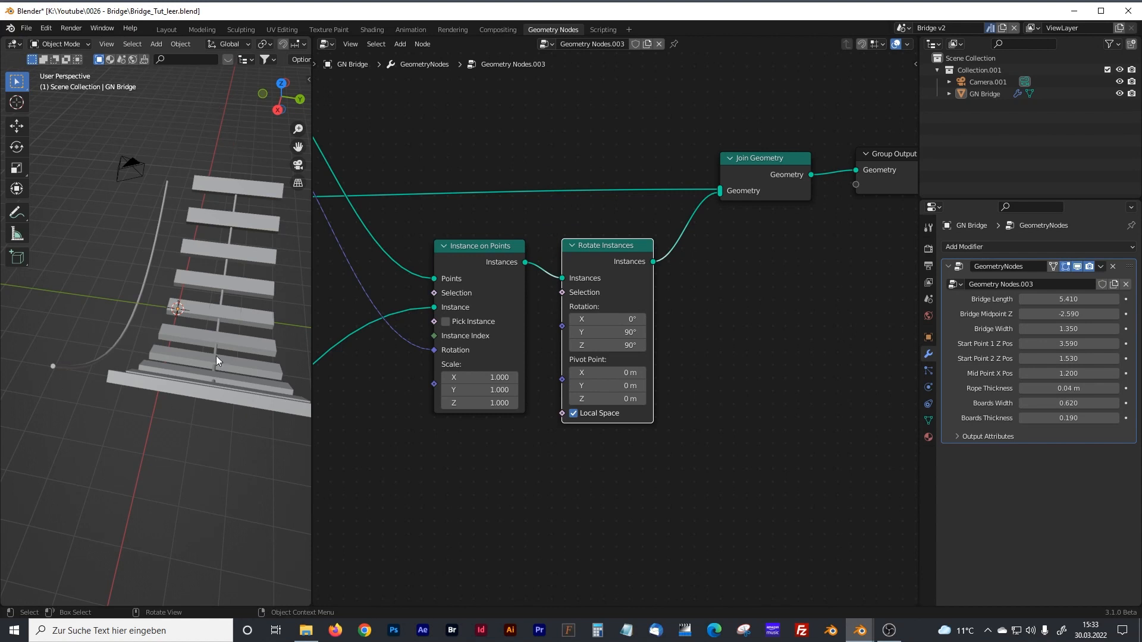
pyautogui.moveTo(180, 300); pyautogui.dragTo(202, 225, button='middle')
pyautogui.moveTo(189, 304); pyautogui.dragTo(179, 309, button='middle')
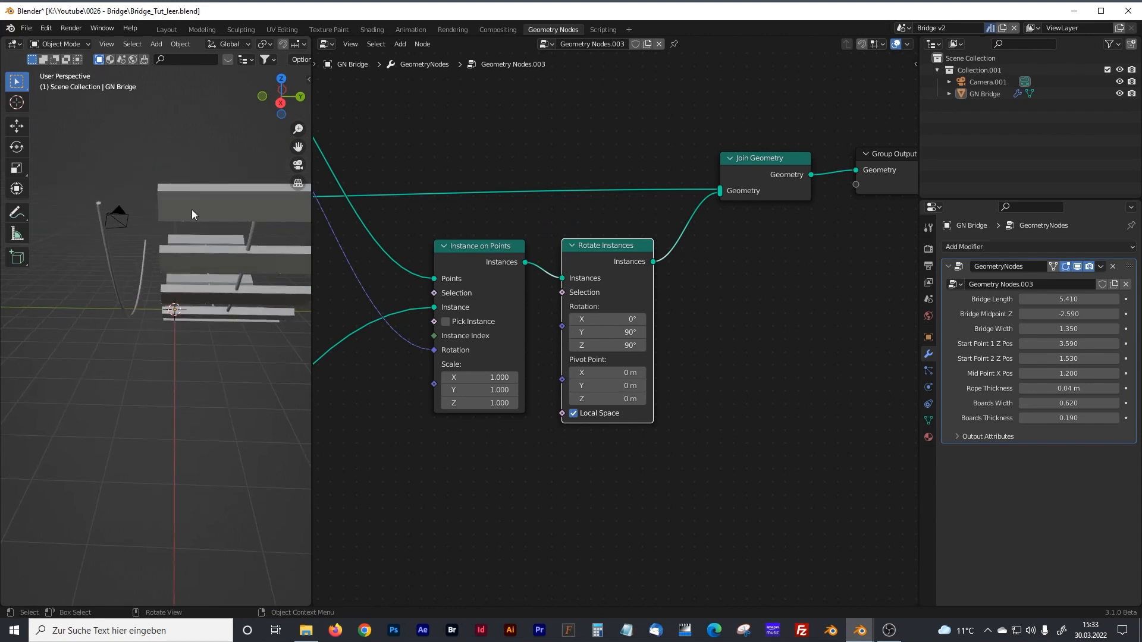
pyautogui.moveTo(186, 230); pyautogui.dragTo(214, 236, button='middle')
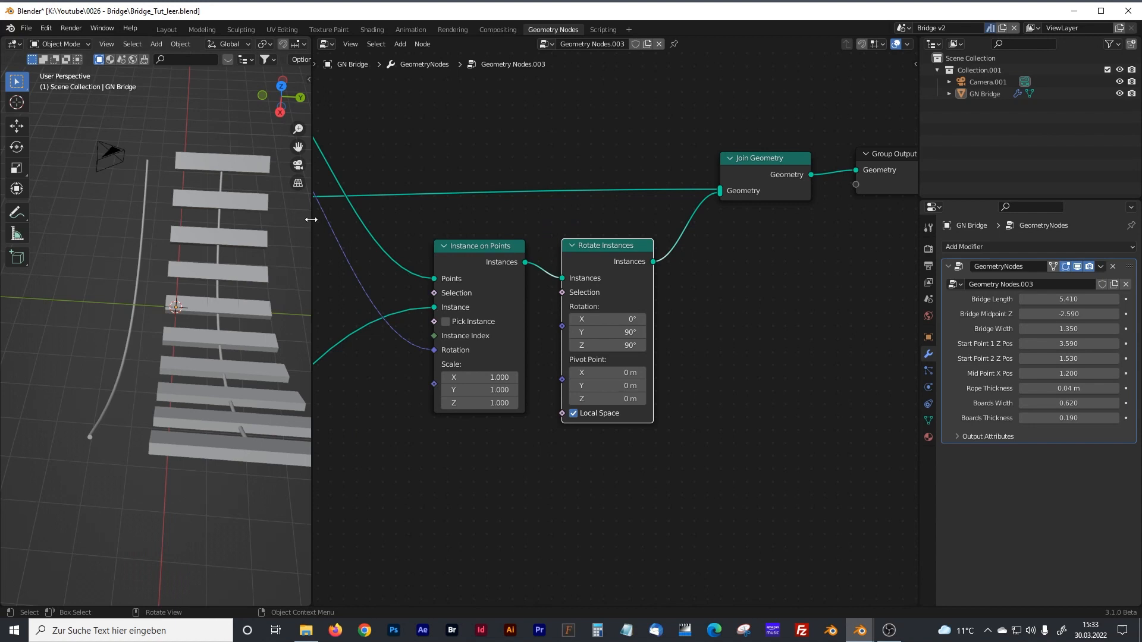
pyautogui.moveTo(311, 219); pyautogui.dragTo(290, 219)
pyautogui.scroll(-7, 387, 262)
pyautogui.moveTo(395, 265); pyautogui.dragTo(530, 286, button='middle')
pyautogui.moveTo(357, 299); pyautogui.dragTo(690, 311, button='middle')
pyautogui.moveTo(405, 310); pyautogui.dragTo(702, 319, button='middle')
pyautogui.moveTo(516, 272); pyautogui.dragTo(618, 333, button='middle')
pyautogui.moveTo(615, 250); pyautogui.dragTo(595, 341, button='middle')
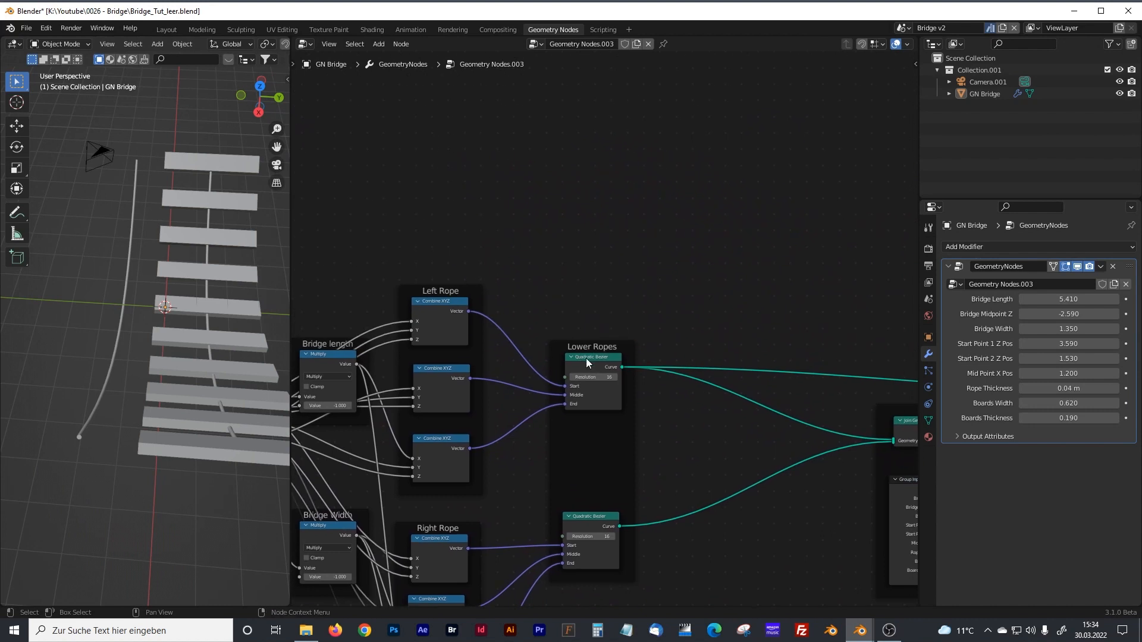
# - Duplicate the upper Quadratic Bezier from Lower Ropes, place one copy above the frame and delete the surplus copy
pyautogui.scroll(3, 585, 364)
pyautogui.click(590, 378)
pyautogui.scroll(-2, 597, 405)
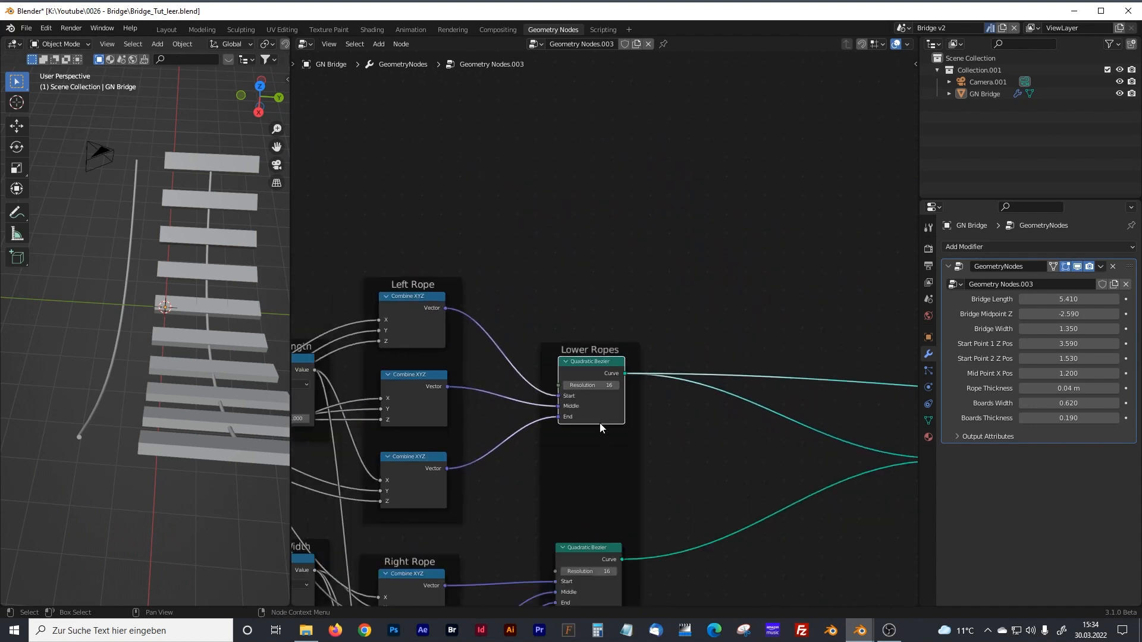
pyautogui.moveTo(600, 423); pyautogui.dragTo(686, 289, button='middle')
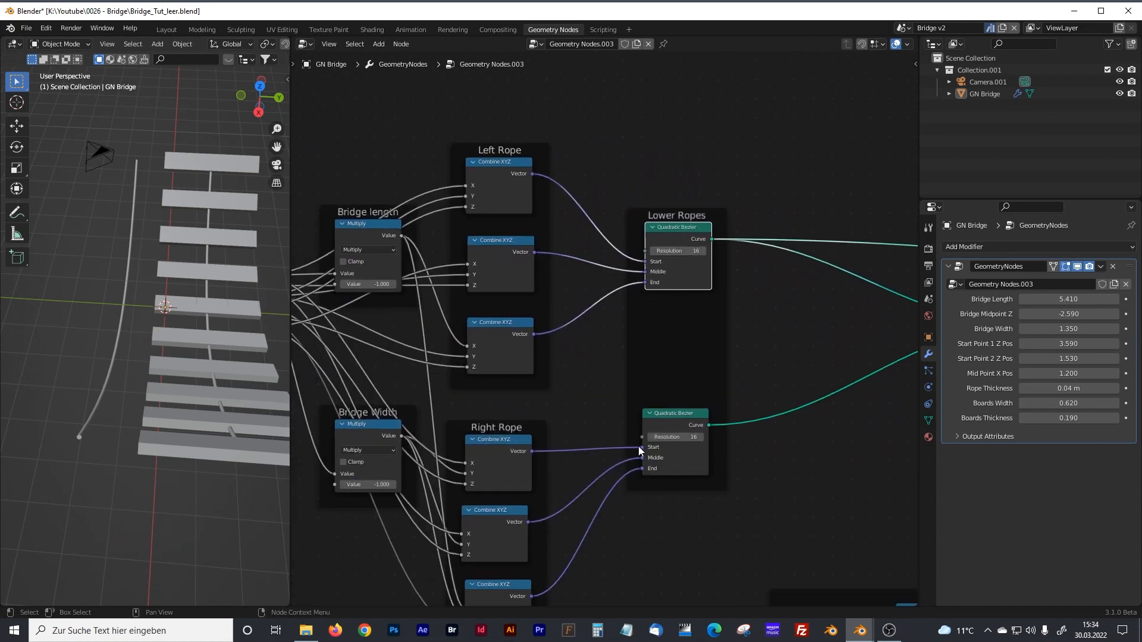
pyautogui.moveTo(464, 360); pyautogui.dragTo(535, 346, button='middle')
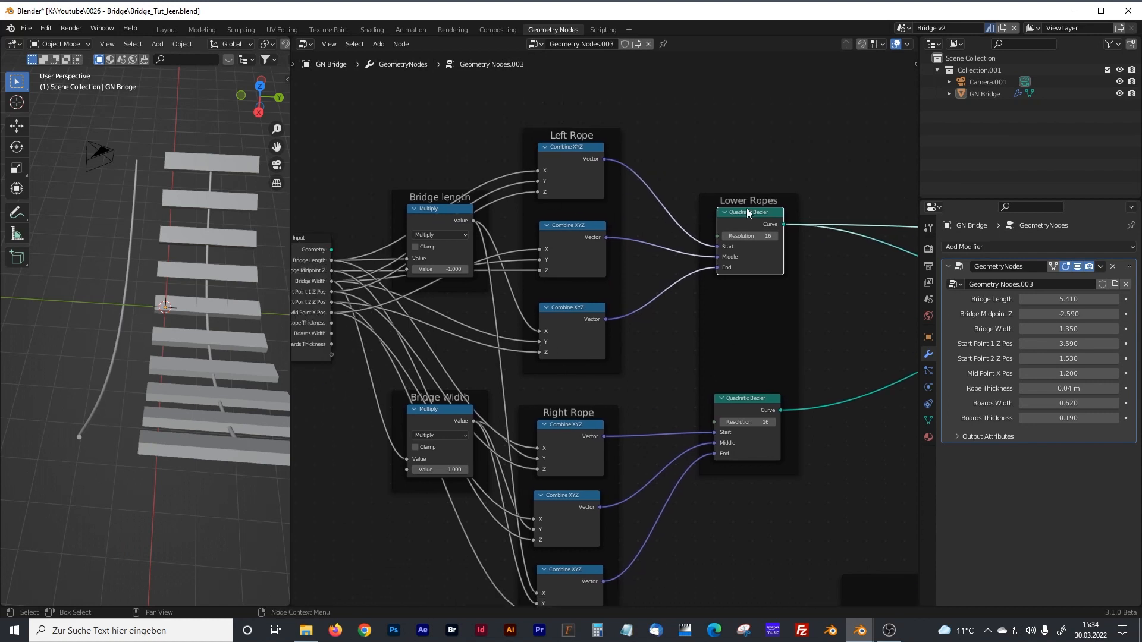
pyautogui.hotkey('shift', 'd')
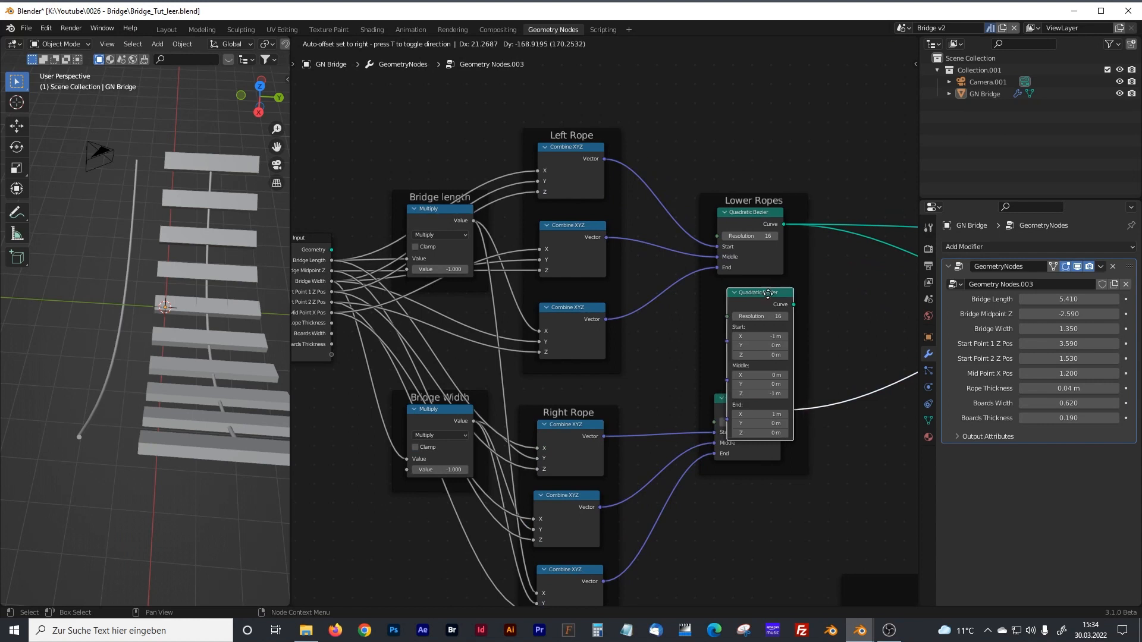
pyautogui.press('Escape')
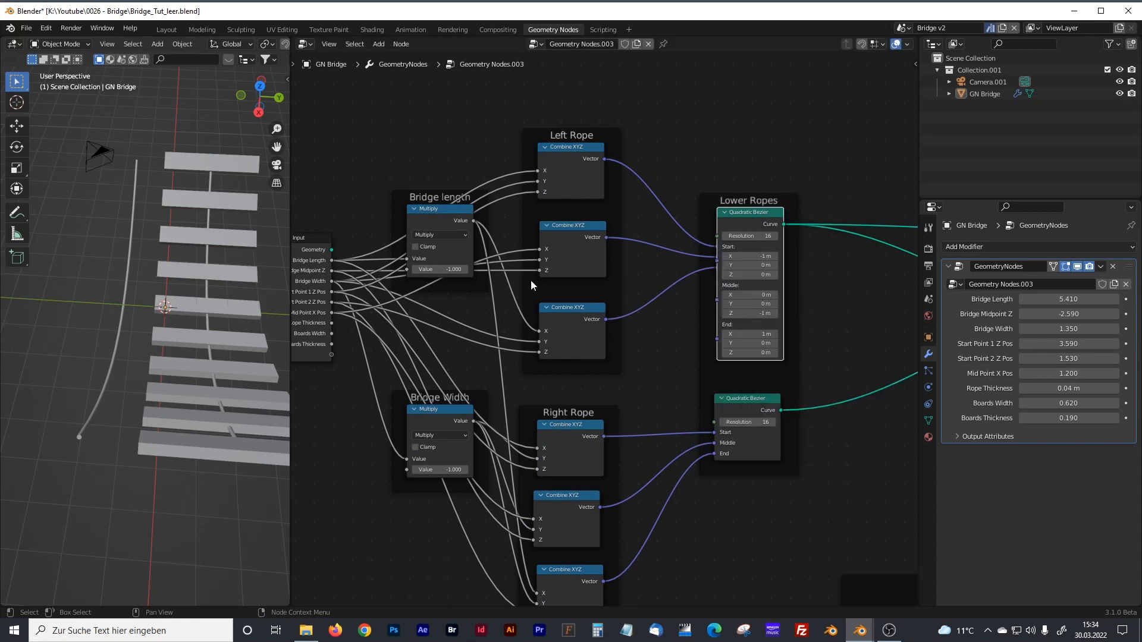
pyautogui.moveTo(731, 177); pyautogui.dragTo(626, 385, button='middle')
pyautogui.click(625, 387)
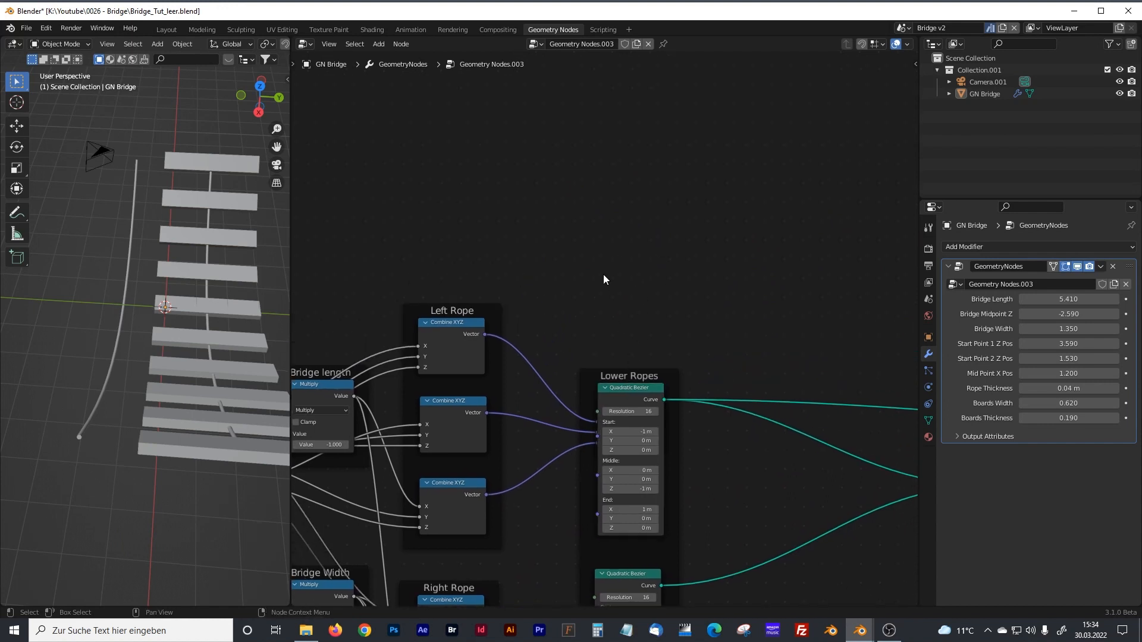
pyautogui.hotkey('shift', 'd')
pyautogui.click(611, 235)
pyautogui.moveTo(634, 389); pyautogui.dragTo(700, 180)
pyautogui.press('x')
pyautogui.moveTo(616, 163); pyautogui.dragTo(641, 83)
# - Duplicate the Group Input node and arrange the copy beside the duplicated Quadratic Bezier above the rope frames
pyautogui.moveTo(505, 155); pyautogui.dragTo(644, 245, button='middle')
pyautogui.moveTo(517, 310); pyautogui.dragTo(646, 200, button='middle')
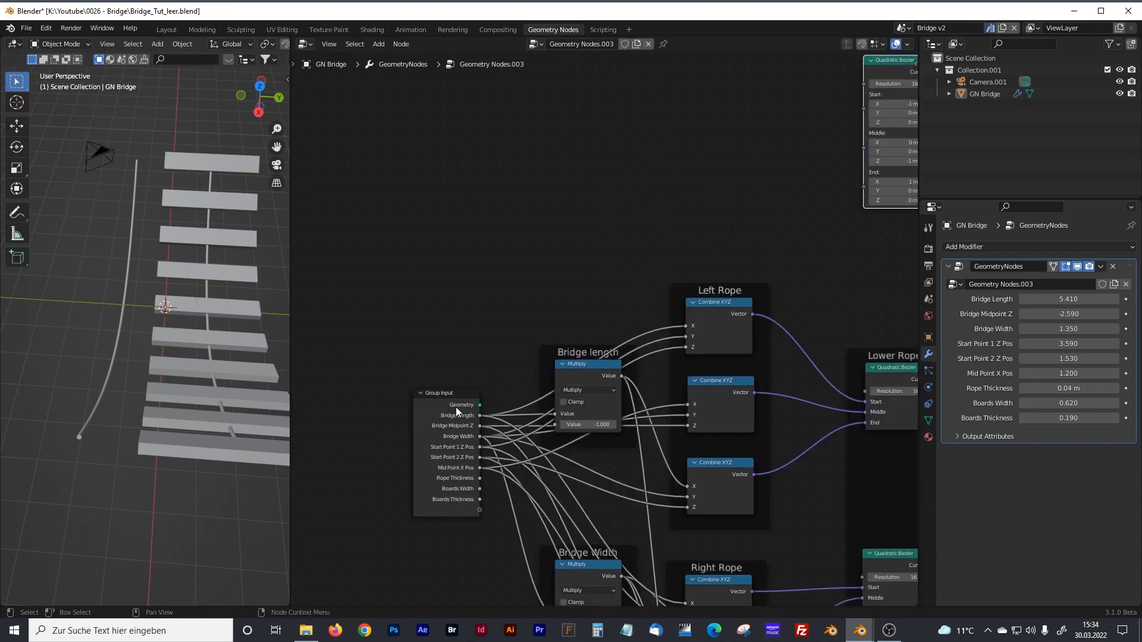
pyautogui.click(448, 402)
pyautogui.hotkey('shift', 'd')
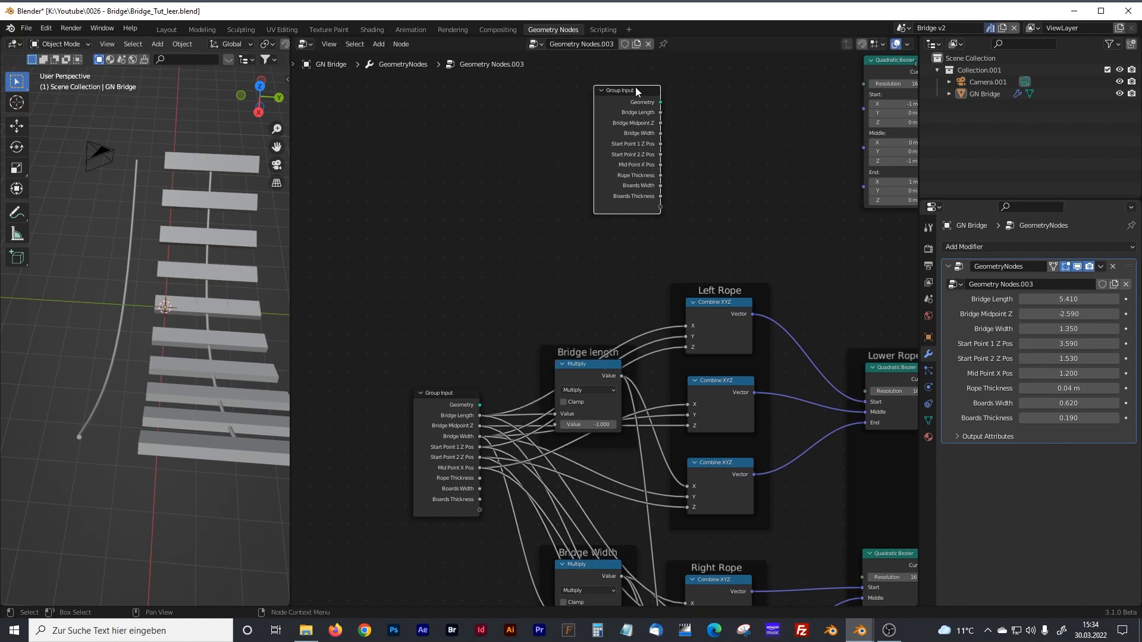
pyautogui.click(629, 98)
pyautogui.moveTo(719, 138); pyautogui.dragTo(521, 282, button='middle')
pyautogui.moveTo(448, 237); pyautogui.dragTo(535, 195)
pyautogui.moveTo(696, 203); pyautogui.dragTo(717, 161)
# - Duplicate the three Left Rope Combine XYZ nodes and place the copies between the duplicated Group Input and Quadratic Bezier nodes
pyautogui.moveTo(590, 316); pyautogui.dragTo(562, 163, button='middle')
pyautogui.click(492, 324)
pyautogui.keyDown('shift'); pyautogui.click(492, 369); pyautogui.keyUp('shift')
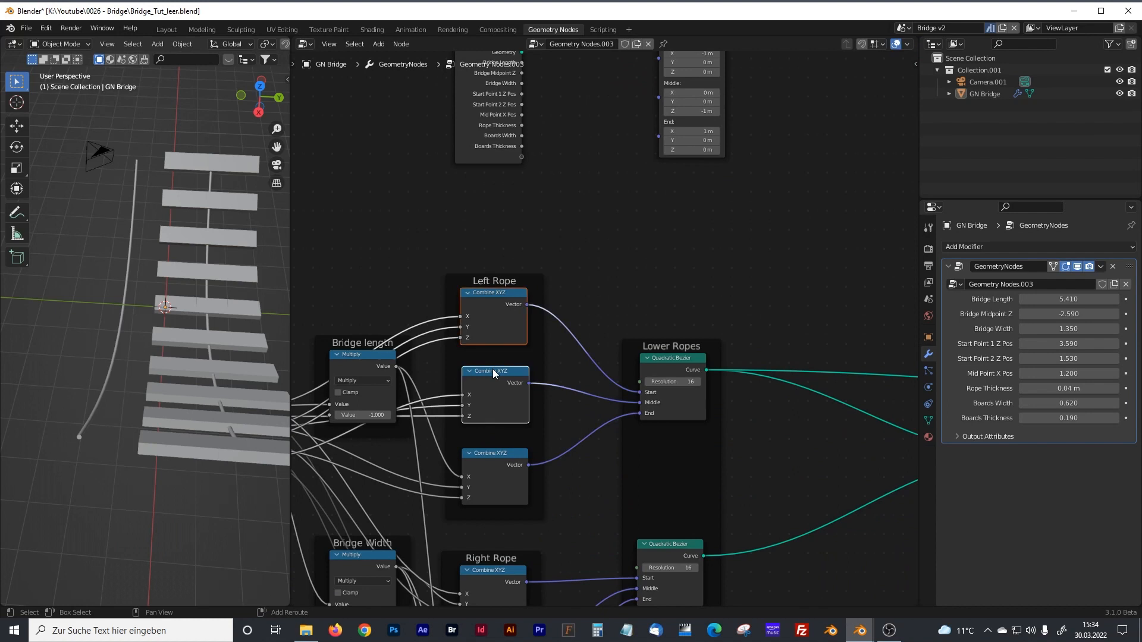
pyautogui.keyDown('shift'); pyautogui.click(501, 452); pyautogui.keyUp('shift')
pyautogui.hotkey('shift', 'd')
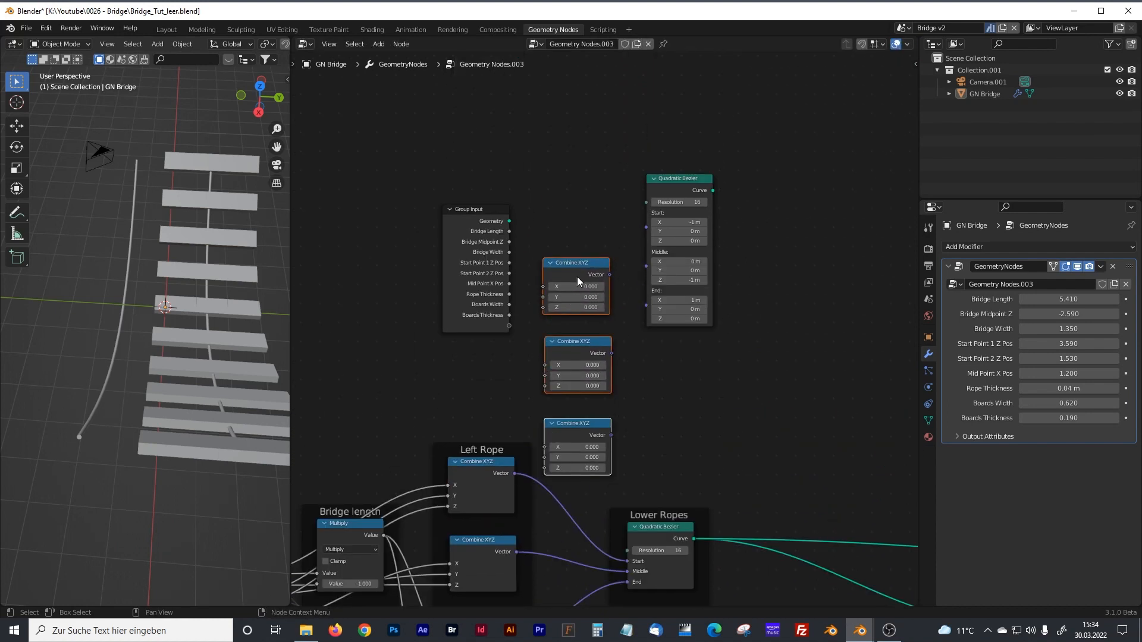
pyautogui.click(582, 142)
pyautogui.moveTo(472, 213); pyautogui.dragTo(379, 190)
# - Duplicate the Multiply node from the Bridge length frame, place it beside the new Group Input and space out the copied nodes
pyautogui.moveTo(493, 286); pyautogui.dragTo(593, 179, button='middle')
pyautogui.click(455, 415)
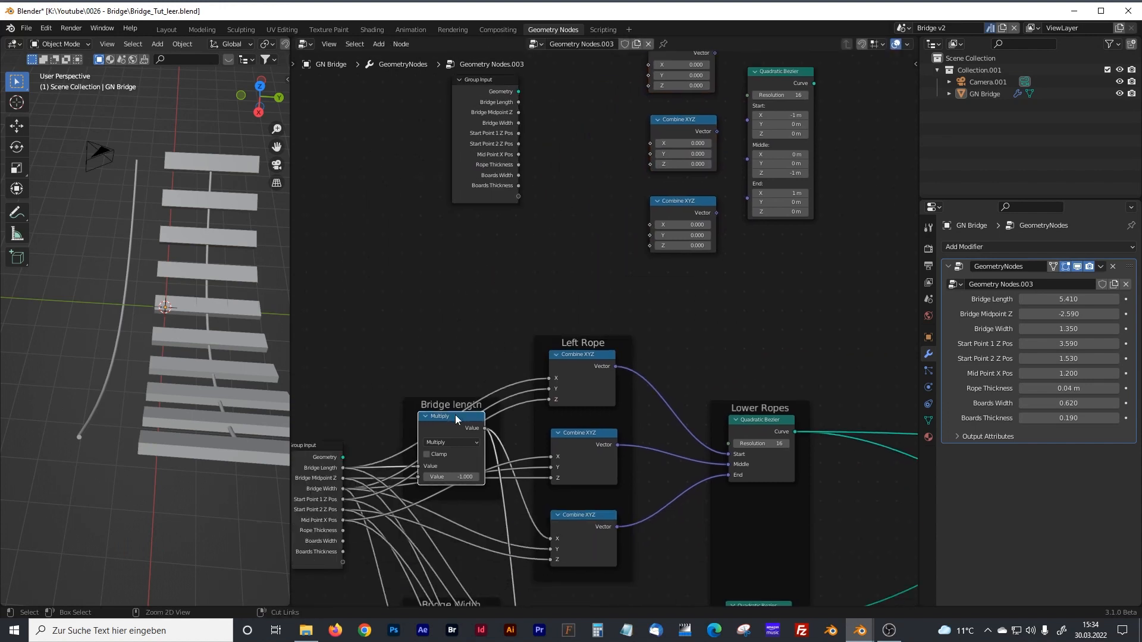
pyautogui.hotkey('shift', 'd')
pyautogui.click(587, 79)
pyautogui.moveTo(513, 94); pyautogui.dragTo(464, 271, button='middle')
pyautogui.moveTo(440, 262); pyautogui.dragTo(428, 263)
pyautogui.moveTo(523, 257); pyautogui.dragTo(512, 228)
pyautogui.moveTo(743, 257); pyautogui.dragTo(768, 254)
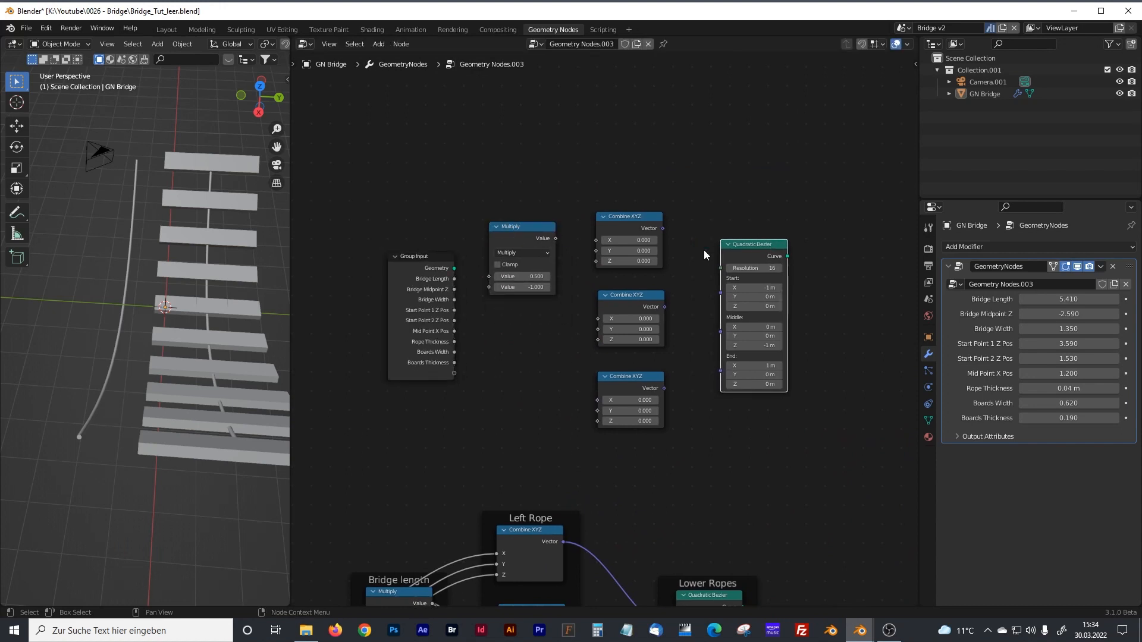
# - Connect the new Quadratic Bezier's Curve to the lower ropes' Join Geometry and orbit the viewport to see the curve from the side
pyautogui.moveTo(820, 368); pyautogui.dragTo(615, 237, button='middle')
pyautogui.scroll(-2, 658, 290)
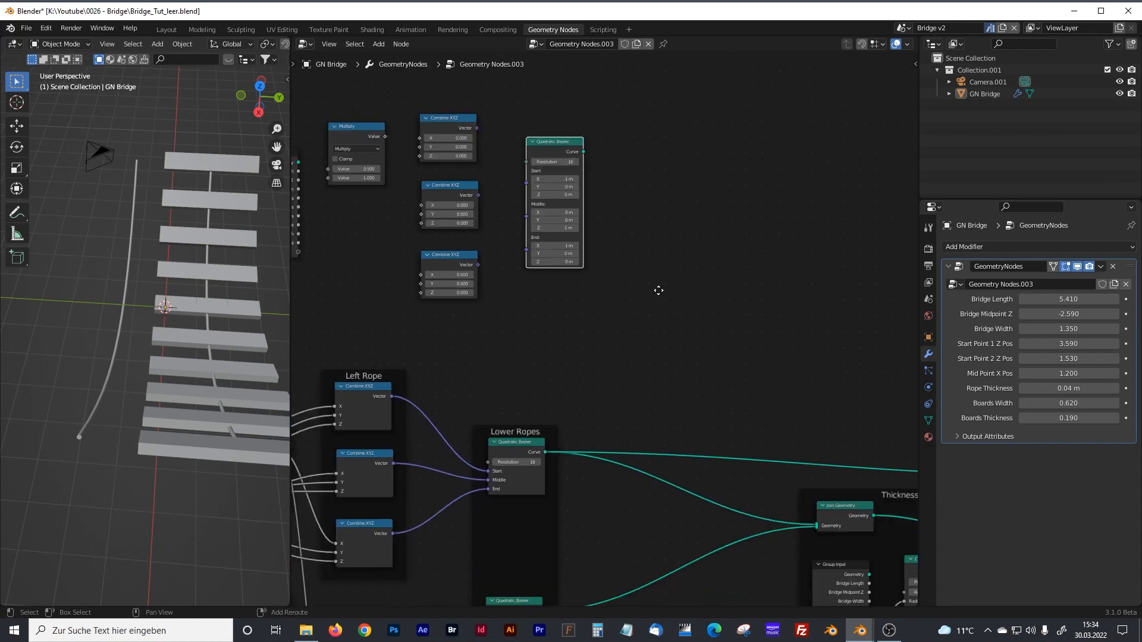
pyautogui.moveTo(658, 290); pyautogui.dragTo(587, 216, button='middle')
pyautogui.moveTo(515, 76); pyautogui.dragTo(743, 452)
pyautogui.moveTo(427, 220); pyautogui.dragTo(605, 335, button='middle')
pyautogui.moveTo(186, 344); pyautogui.dragTo(287, 303, button='middle')
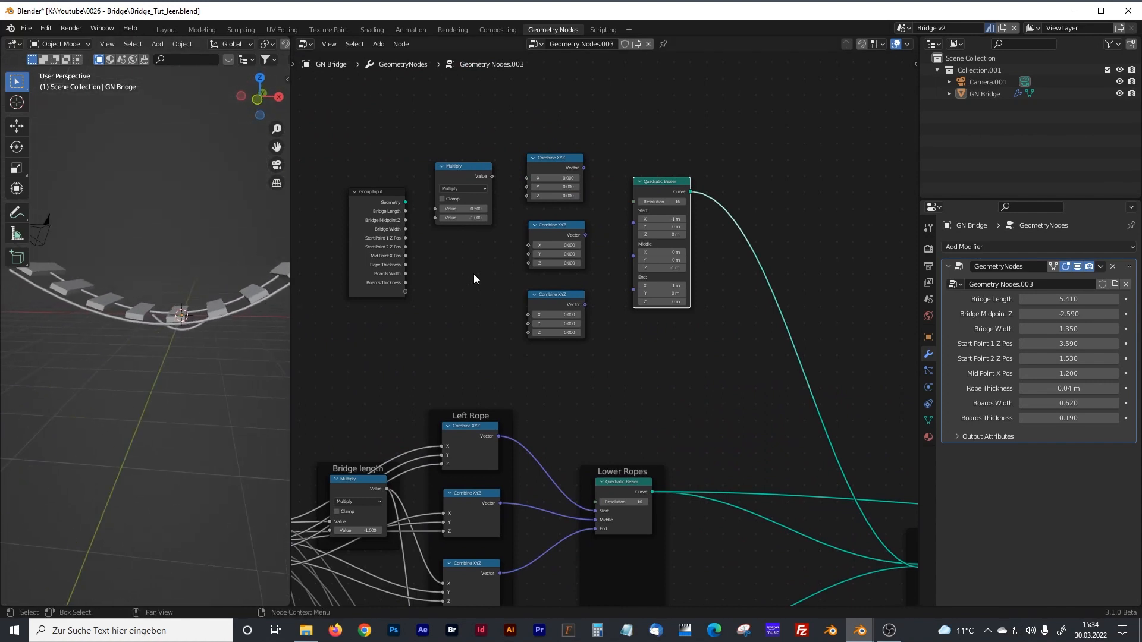
# - Shift the new Group Input slightly away from the Multiply node and link Bridge Length to Multiply's first Value
pyautogui.scroll(4, 447, 271)
pyautogui.keyDown('shift'); pyautogui.moveTo(468, 245); pyautogui.dragTo(491, 215, button='middle'); pyautogui.keyUp('shift')
pyautogui.moveTo(491, 215); pyautogui.dragTo(469, 211)
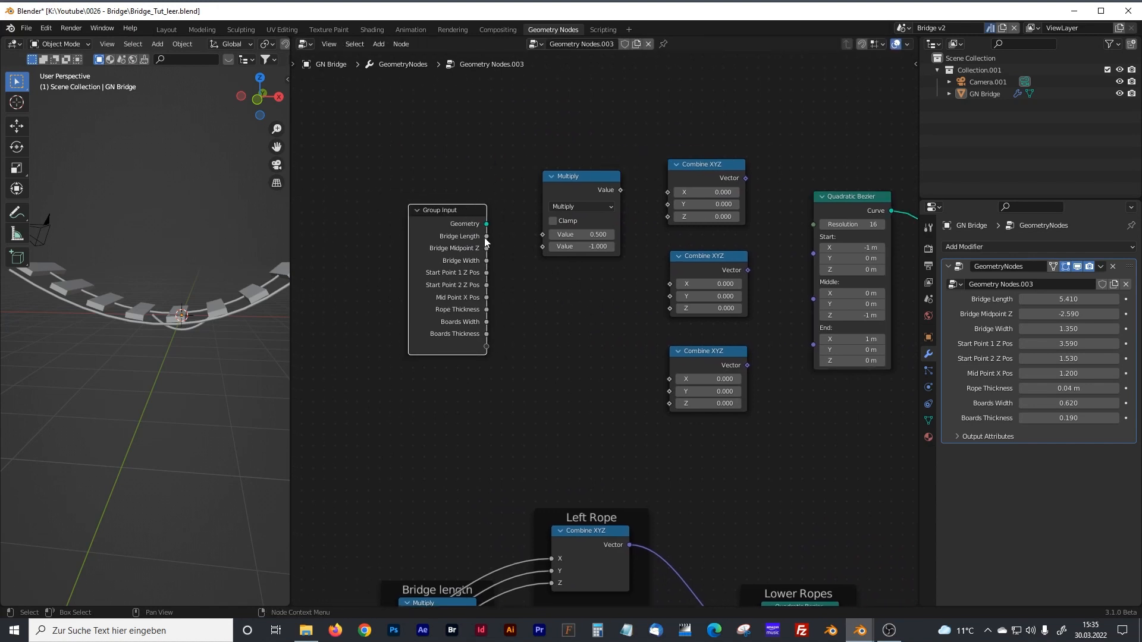
pyautogui.moveTo(485, 241)
pyautogui.moveTo(499, 326); pyautogui.dragTo(514, 271, button='middle')
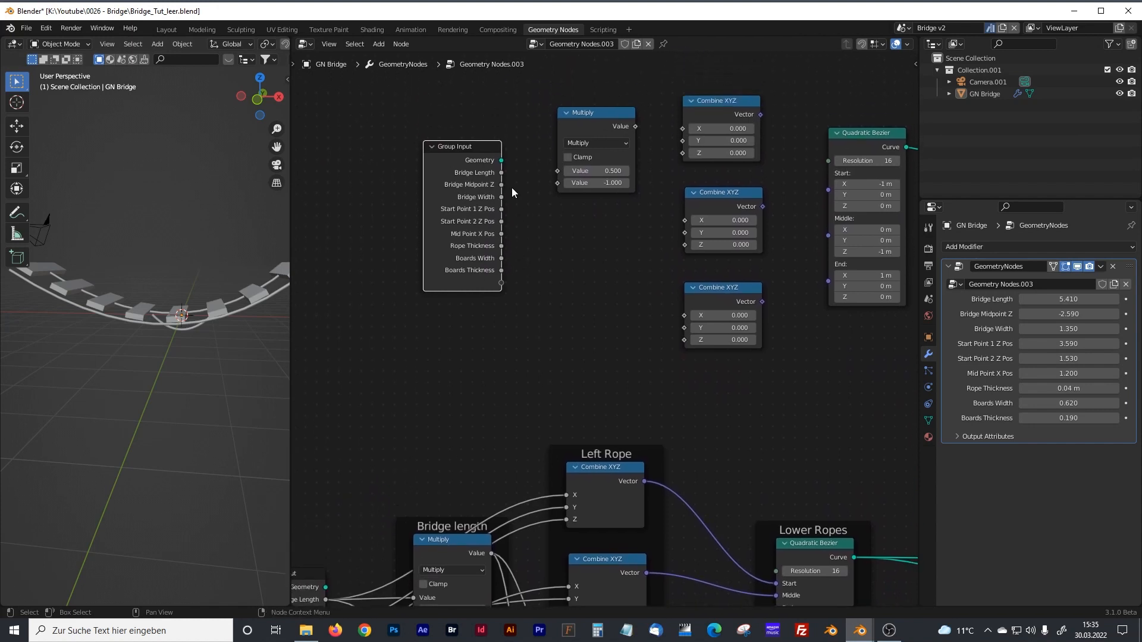
pyautogui.moveTo(512, 188); pyautogui.dragTo(512, 208, button='middle')
pyautogui.moveTo(501, 203); pyautogui.dragTo(556, 201)
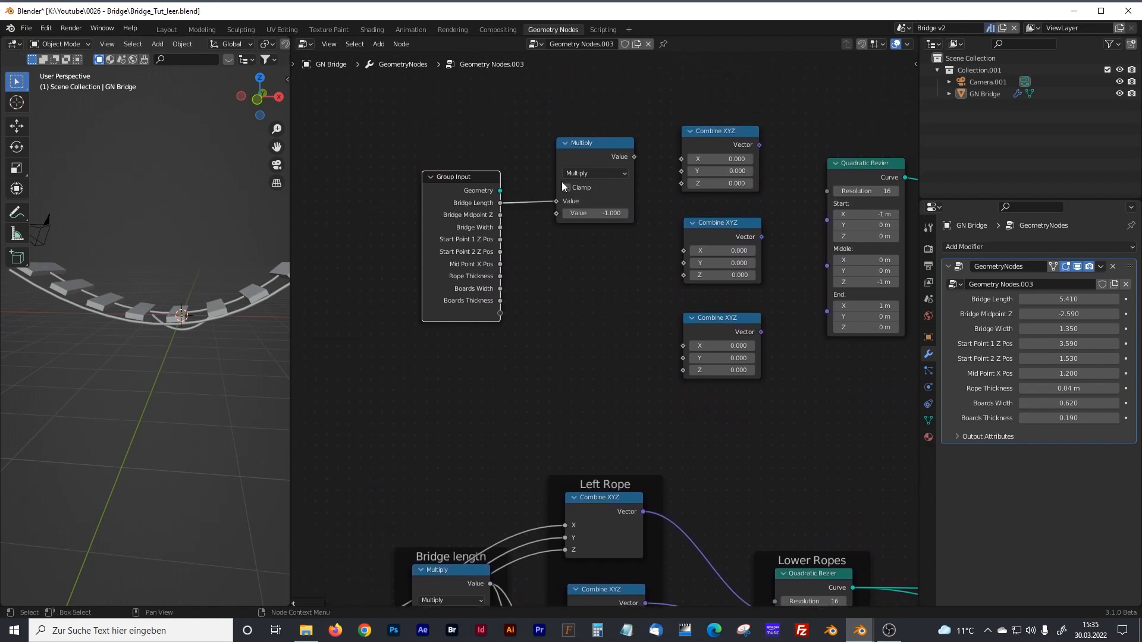
# - Link the Multiply result to the upper Combine XYZ's X and that node's Vector to the new Quadratic Bezier's Start
pyautogui.moveTo(638, 168); pyautogui.dragTo(552, 172, button='middle')
pyautogui.moveTo(548, 159); pyautogui.dragTo(685, 156)
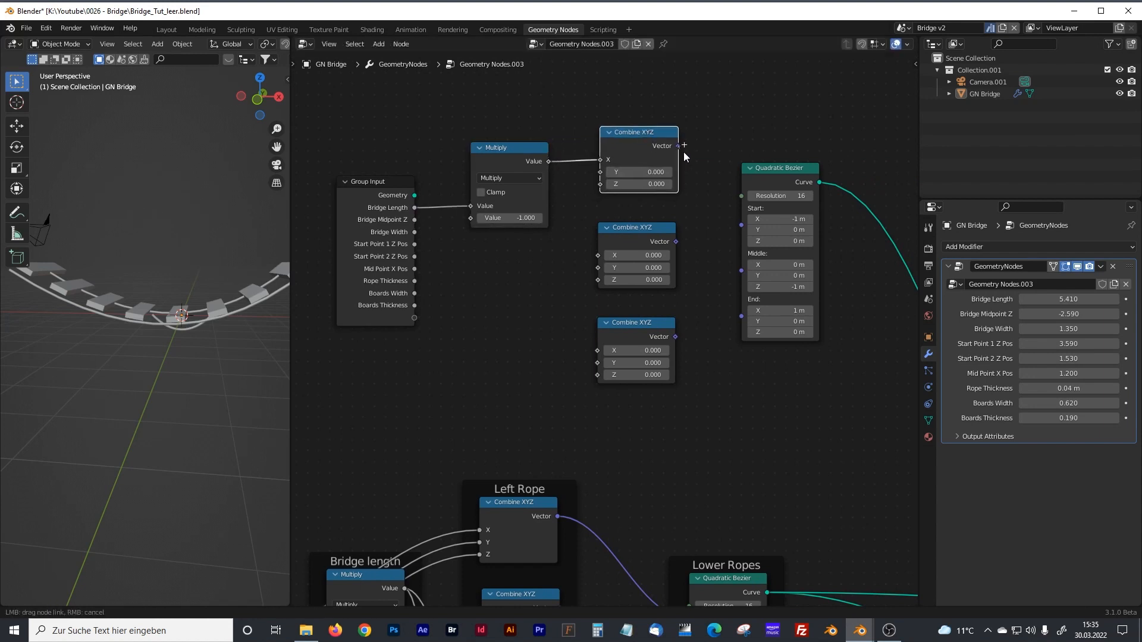
pyautogui.moveTo(711, 215); pyautogui.dragTo(741, 225)
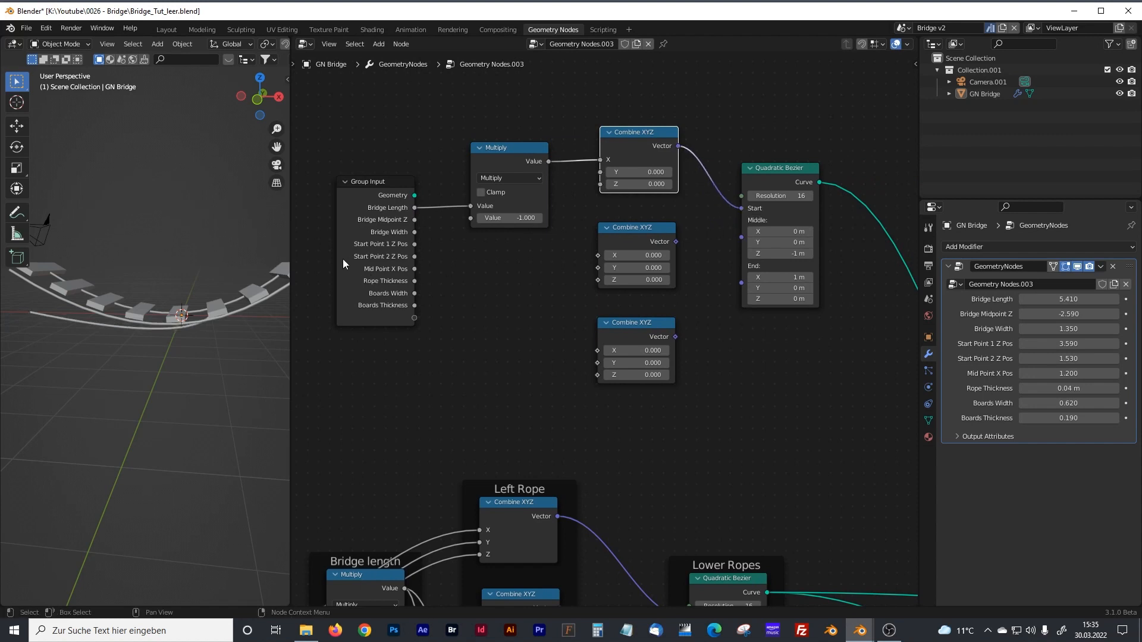
# - Link Bridge Length directly to the lowest new Combine XYZ's X and that node's Vector to the Quadratic Bezier's End
pyautogui.moveTo(290, 242); pyautogui.dragTo(342, 242)
pyautogui.moveTo(439, 213); pyautogui.dragTo(501, 195, button='middle')
pyautogui.moveTo(581, 255); pyautogui.dragTo(568, 249, button='middle')
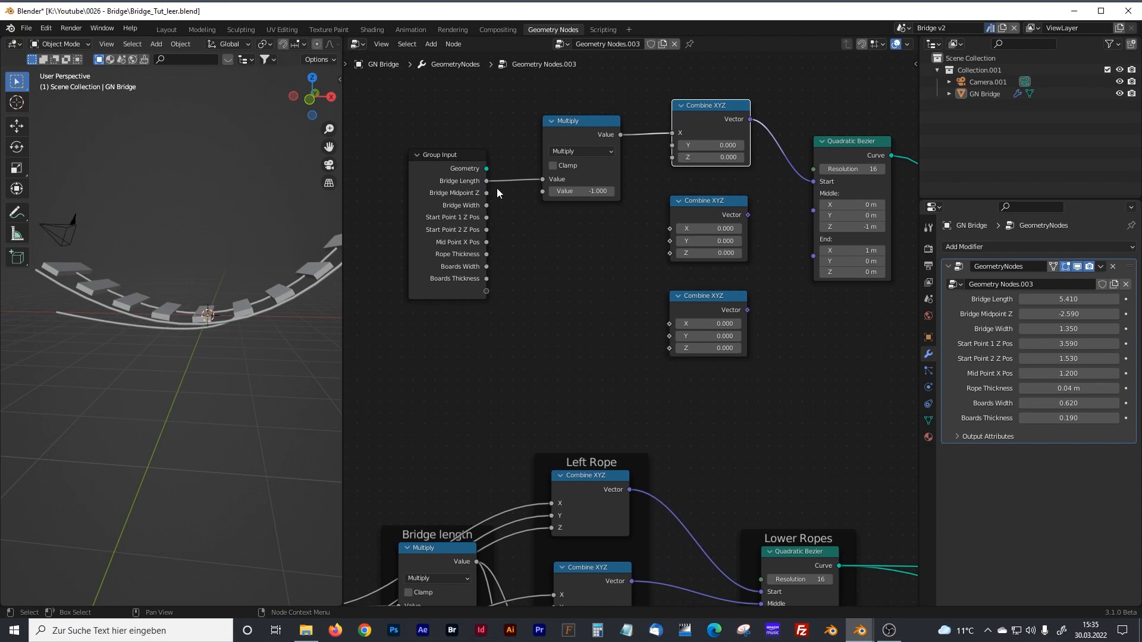
pyautogui.moveTo(487, 181); pyautogui.dragTo(669, 324)
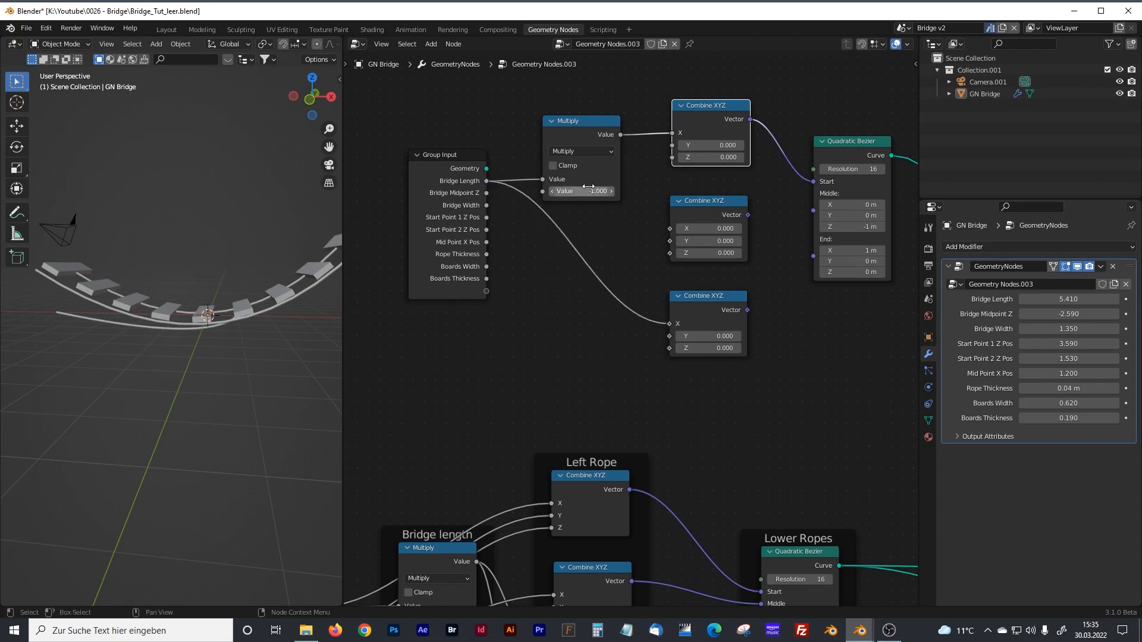
pyautogui.moveTo(748, 310); pyautogui.dragTo(812, 257)
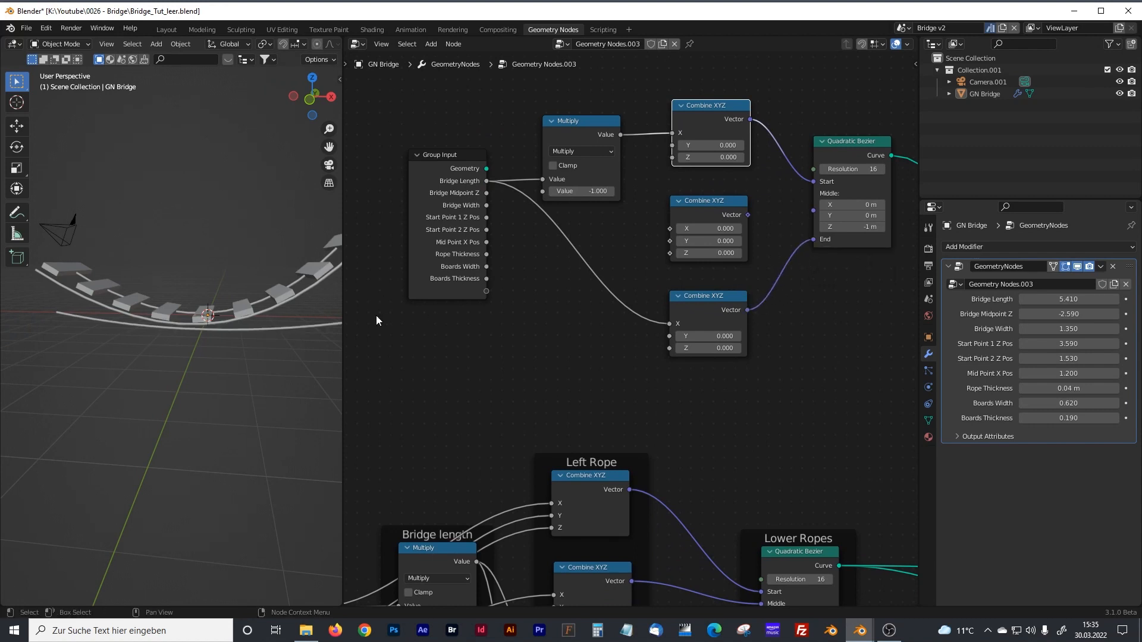
# - Link Bridge Midpoint Z to the middle Combine XYZ's Z and its Vector to the Bezier's Middle, moving Multiply up for space
pyautogui.moveTo(344, 310); pyautogui.dragTo(447, 310)
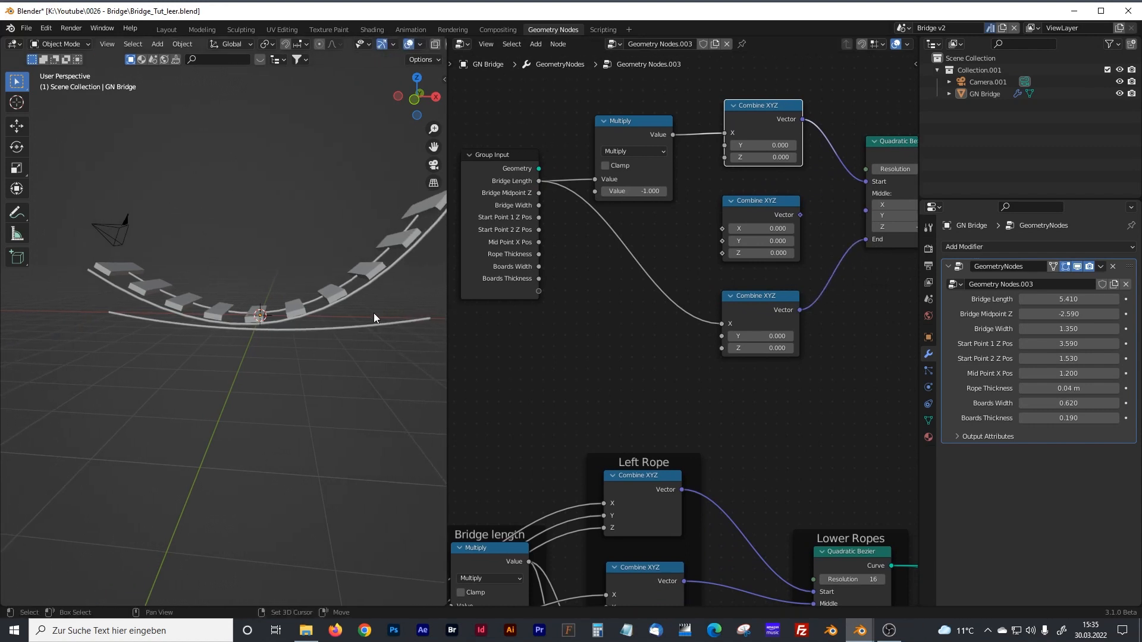
pyautogui.moveTo(637, 129); pyautogui.dragTo(644, 104)
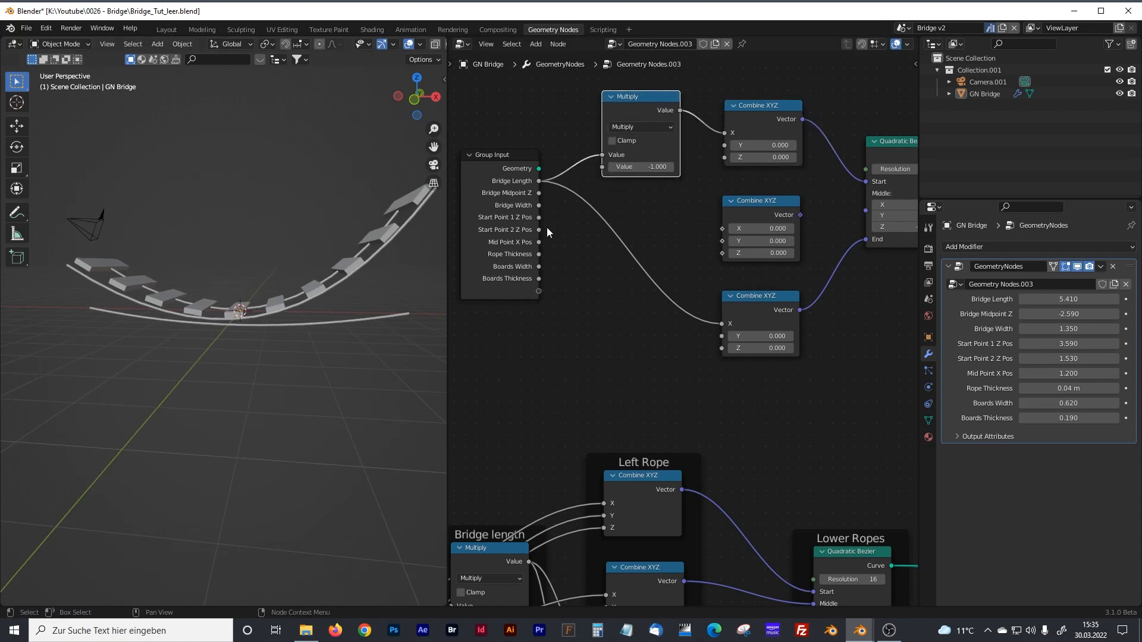
pyautogui.moveTo(538, 193); pyautogui.dragTo(702, 234)
pyautogui.moveTo(717, 247); pyautogui.dragTo(719, 252)
pyautogui.moveTo(801, 215); pyautogui.dragTo(863, 211)
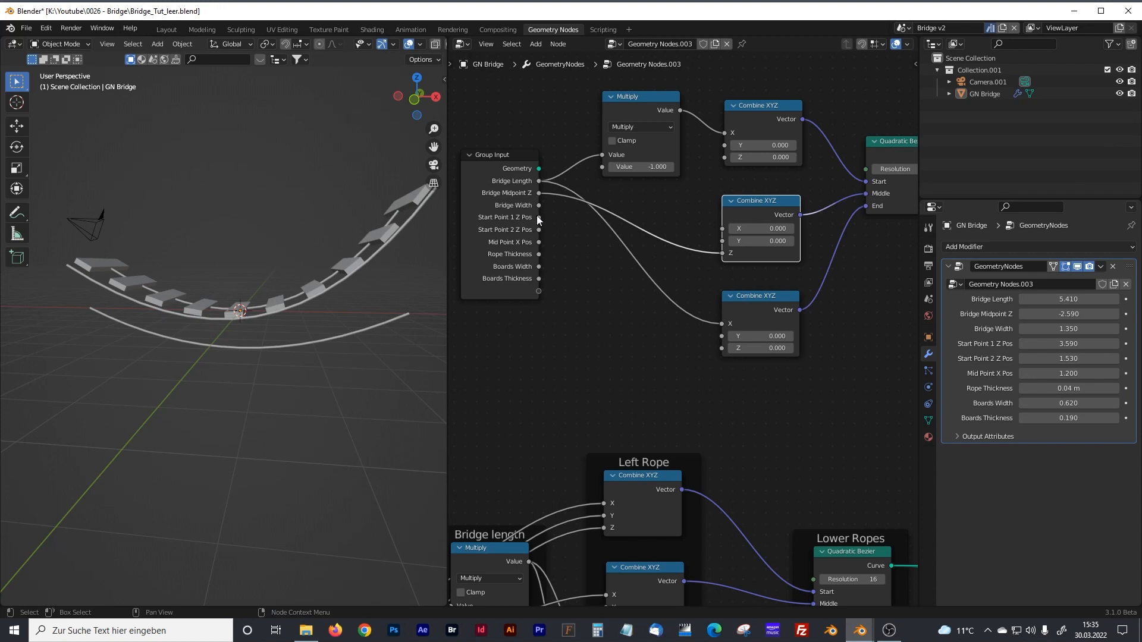
# - Try to drive the upper Combine XYZ's Z with Start Point 1 Z Pos, checking the curve ends in front view
pyautogui.moveTo(602, 364); pyautogui.dragTo(554, 305, button='middle')
pyautogui.scroll(-1, 642, 288)
pyautogui.scroll(1, 585, 355)
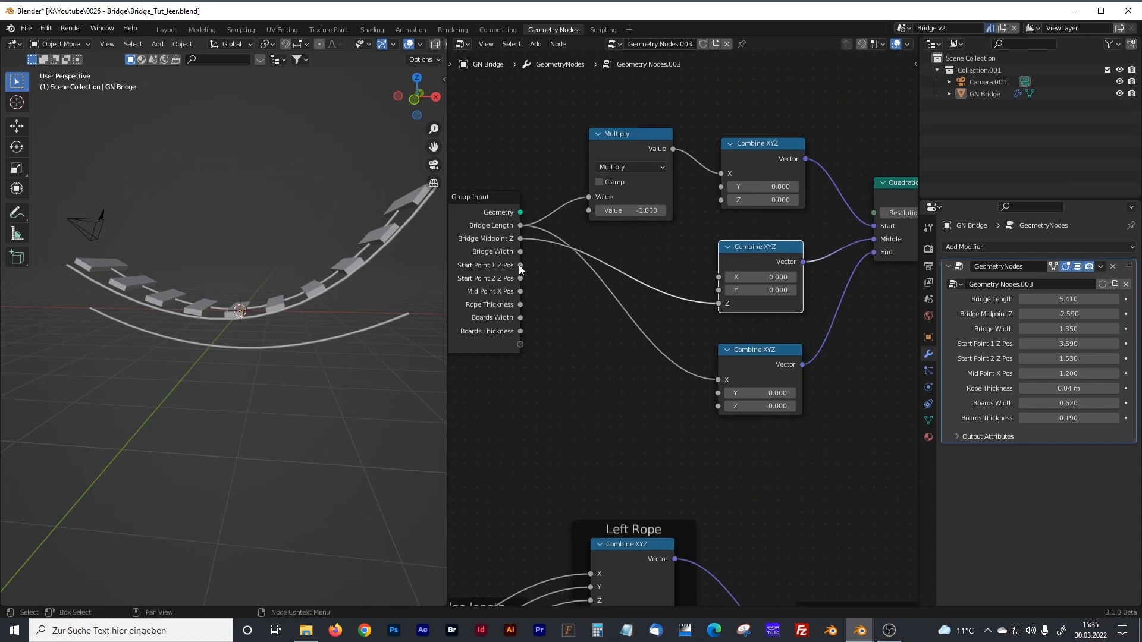
pyautogui.moveTo(519, 265); pyautogui.dragTo(724, 208)
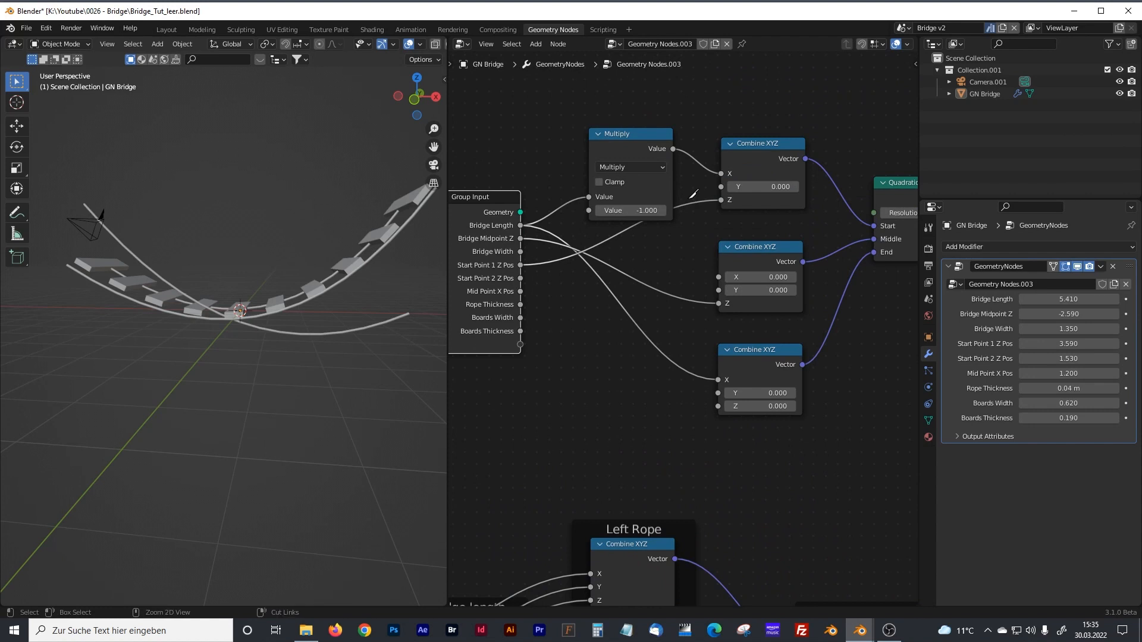
pyautogui.keyDown('ctrl'); pyautogui.moveTo(684, 205); pyautogui.dragTo(687, 227, button='right'); pyautogui.keyUp('ctrl')
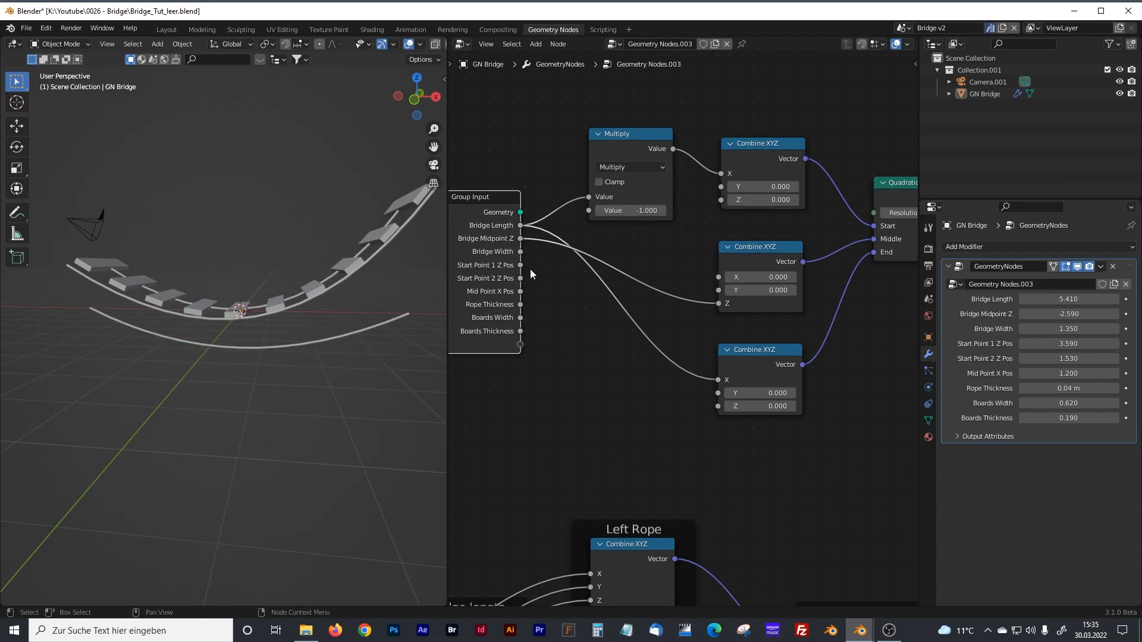
pyautogui.moveTo(520, 266); pyautogui.dragTo(714, 204)
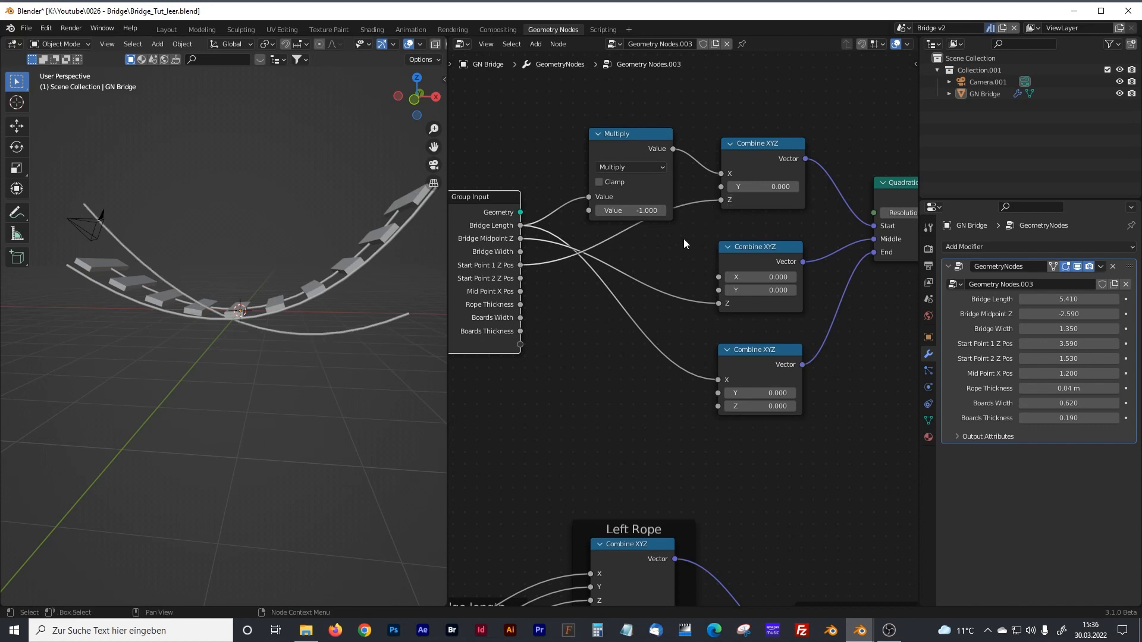
pyautogui.scroll(-4, 654, 467)
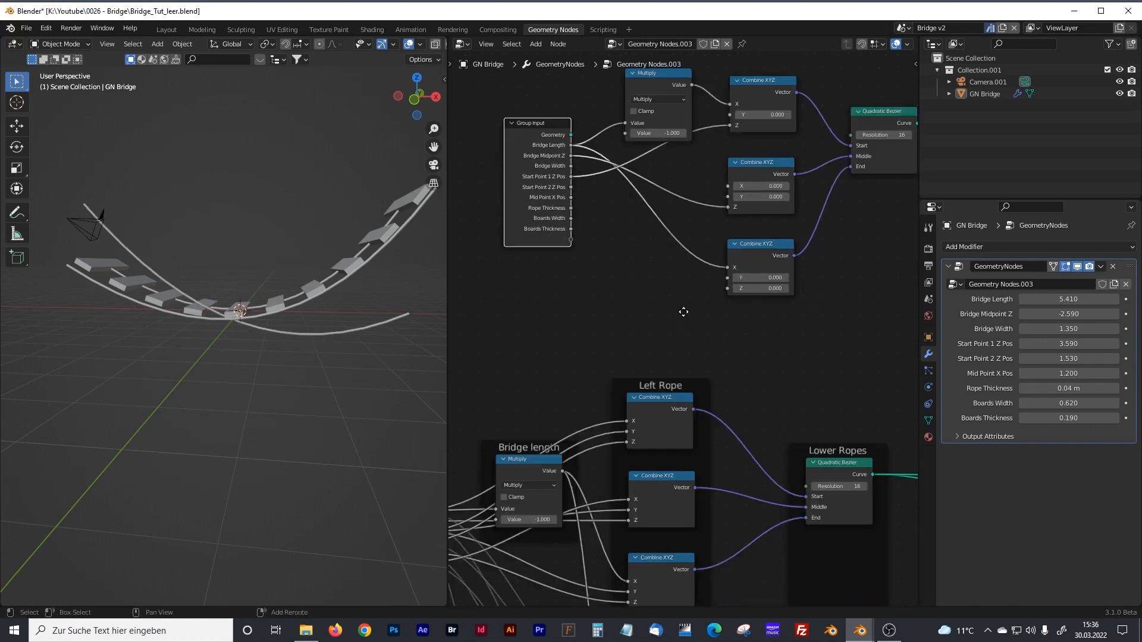
pyautogui.scroll(3, 656, 369)
pyautogui.scroll(1, 655, 338)
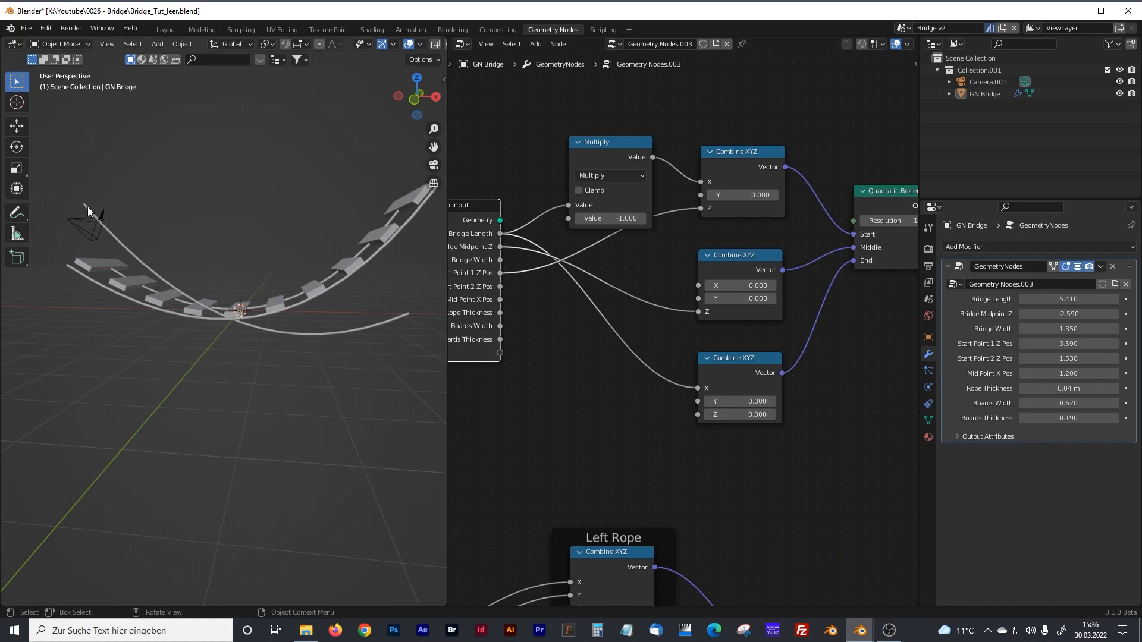
pyautogui.press('KP_1')
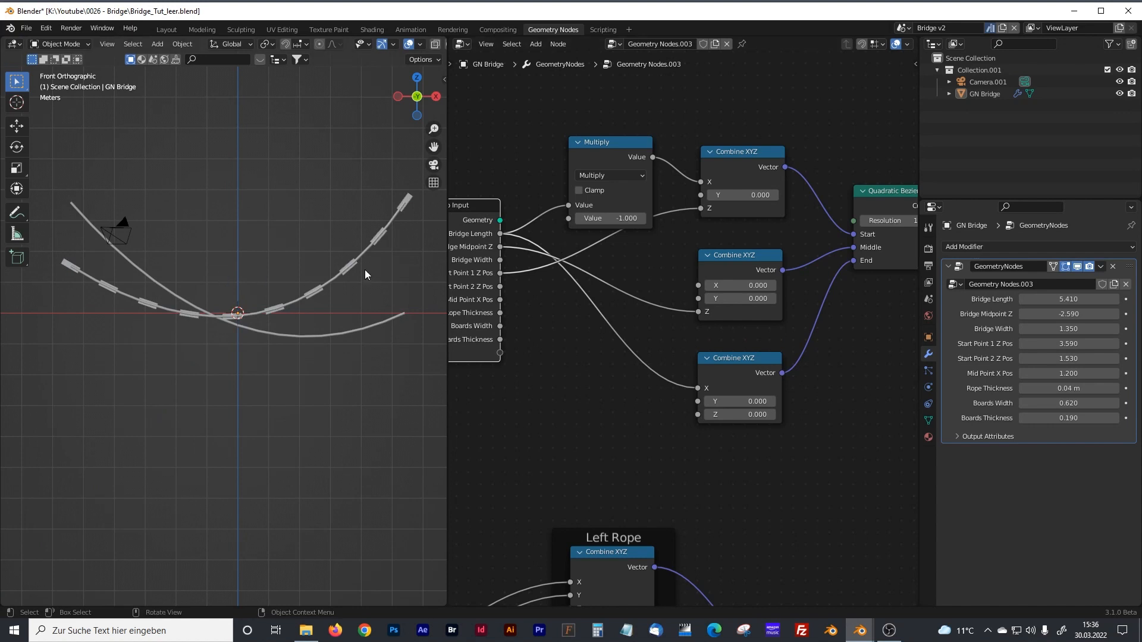
pyautogui.keyDown('ctrl'); pyautogui.moveTo(584, 234); pyautogui.dragTo(547, 349, button='right'); pyautogui.keyUp('ctrl')
# - Link Start Point 1 Z Pos to the lowest Combine XYZ's Z and Start Point 2 Z Pos to the upper one's Z
pyautogui.moveTo(548, 355); pyautogui.dragTo(578, 342, button='middle')
pyautogui.moveTo(530, 261); pyautogui.dragTo(728, 402)
pyautogui.moveTo(530, 275); pyautogui.dragTo(721, 204)
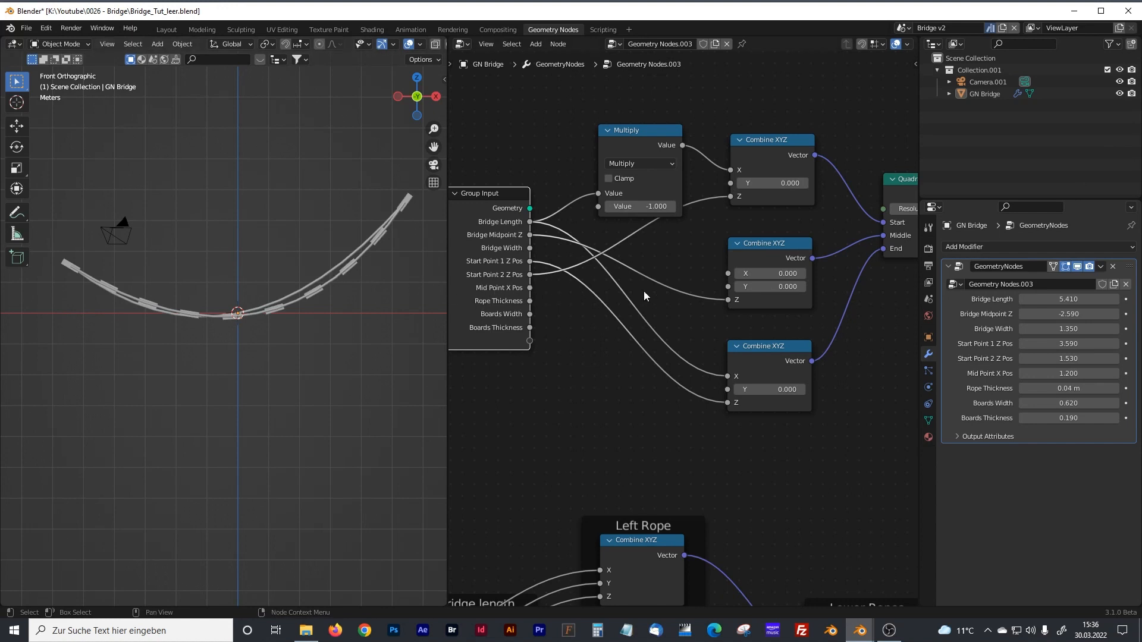
# - Link Mid Point X Pos to the middle Combine XYZ's X and orbit around the bridge to check the new curve
pyautogui.moveTo(773, 246); pyautogui.dragTo(771, 250)
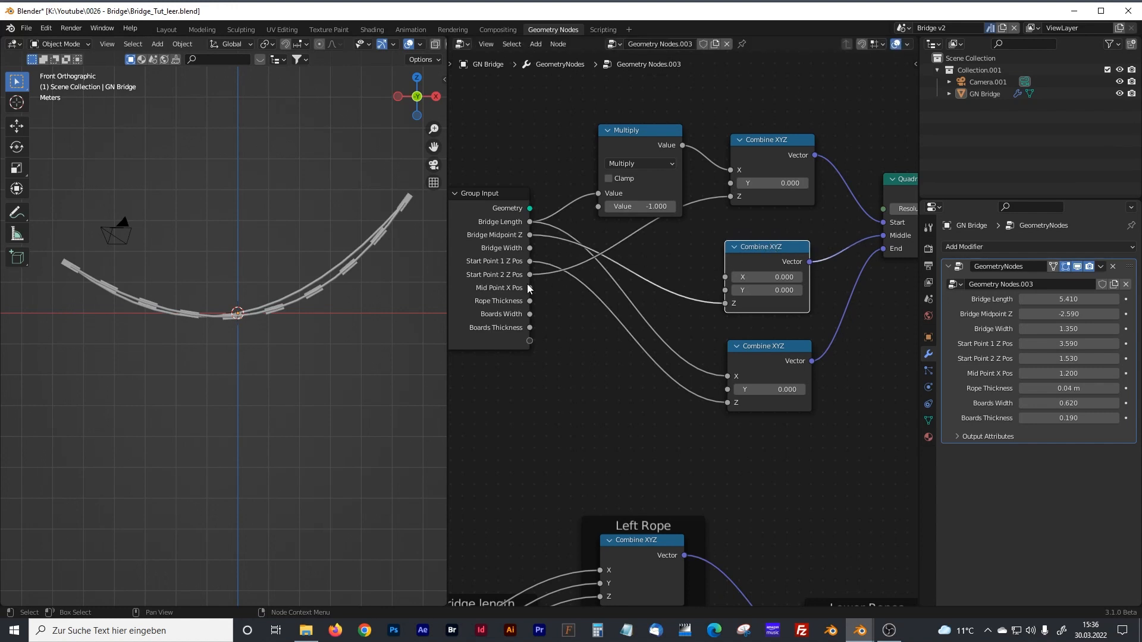
pyautogui.moveTo(527, 288); pyautogui.dragTo(719, 279)
pyautogui.moveTo(377, 298); pyautogui.dragTo(290, 335, button='middle')
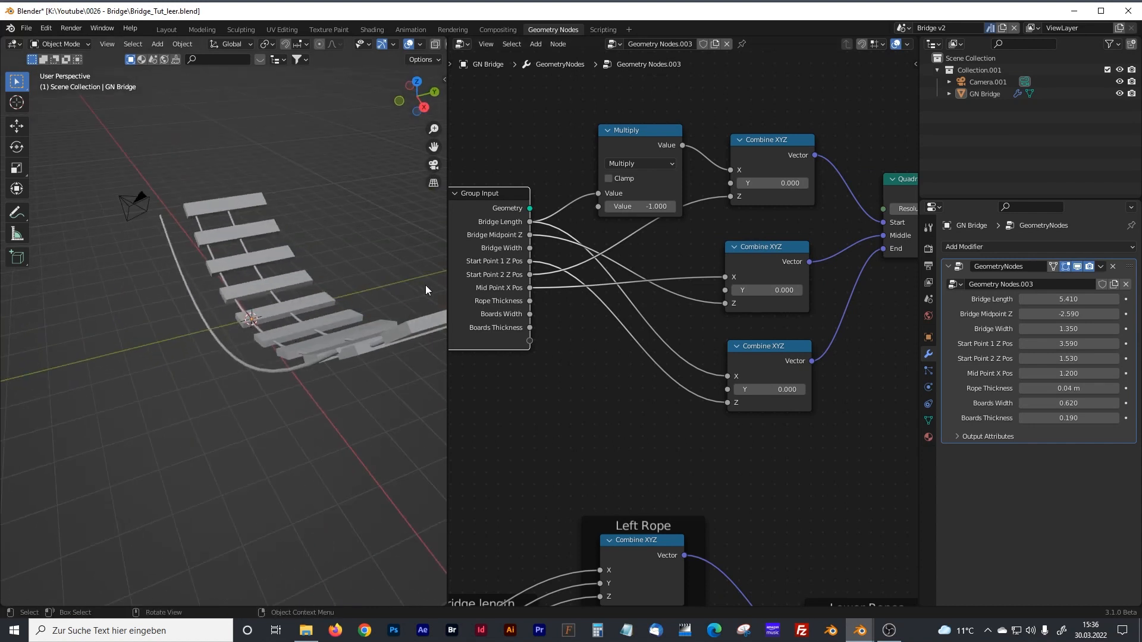
# - Give the node editor more room and cut the link between the new Quadratic Bezier and the lower ropes' Join Geometry
pyautogui.moveTo(446, 268); pyautogui.dragTo(271, 286)
pyautogui.moveTo(816, 448); pyautogui.dragTo(652, 390, button='middle')
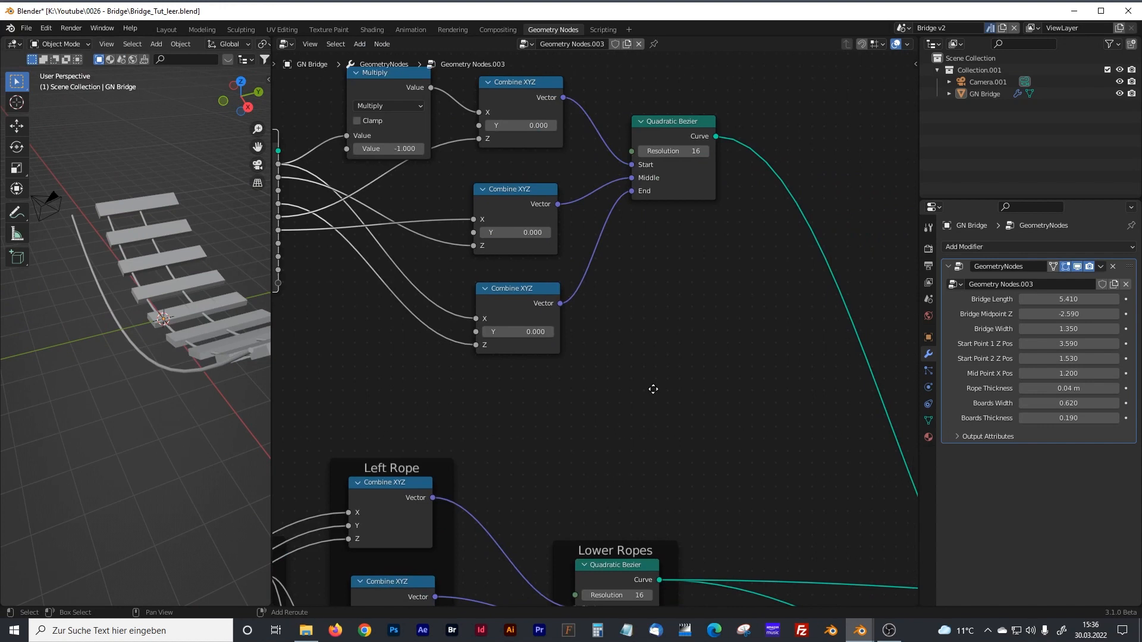
pyautogui.moveTo(755, 434); pyautogui.dragTo(627, 391, button='middle')
pyautogui.moveTo(701, 431); pyautogui.dragTo(587, 359, button='middle')
pyautogui.scroll(-2, 588, 358)
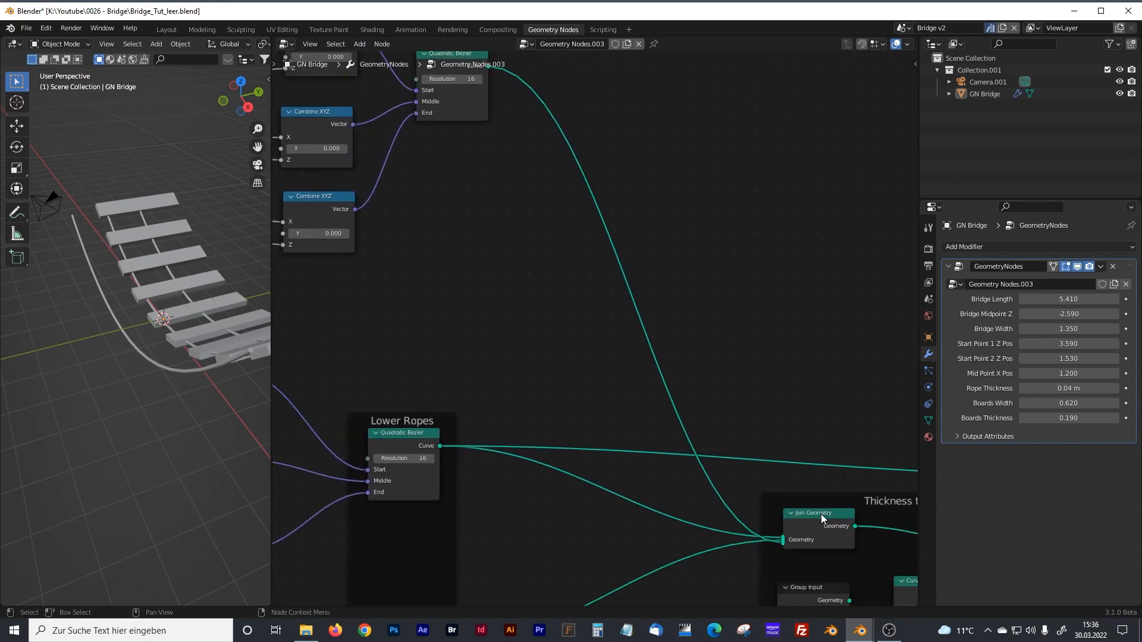
pyautogui.moveTo(823, 518); pyautogui.dragTo(826, 524)
pyautogui.keyDown('ctrl'); pyautogui.moveTo(703, 371); pyautogui.dragTo(636, 394, button='right'); pyautogui.keyUp('ctrl')
# - Join the new Group Input, Multiply, three Combine XYZ and Quadratic Bezier nodes into one frame
pyautogui.scroll(-1, 485, 262)
pyautogui.moveTo(481, 260); pyautogui.dragTo(689, 329, button='middle')
pyautogui.moveTo(352, 121); pyautogui.dragTo(739, 348)
pyautogui.hotkey('ctrl', 'j')
pyautogui.moveTo(663, 151); pyautogui.dragTo(649, 158)
# - Label the new frame "Invisible Middle Rope"
pyautogui.press('n')
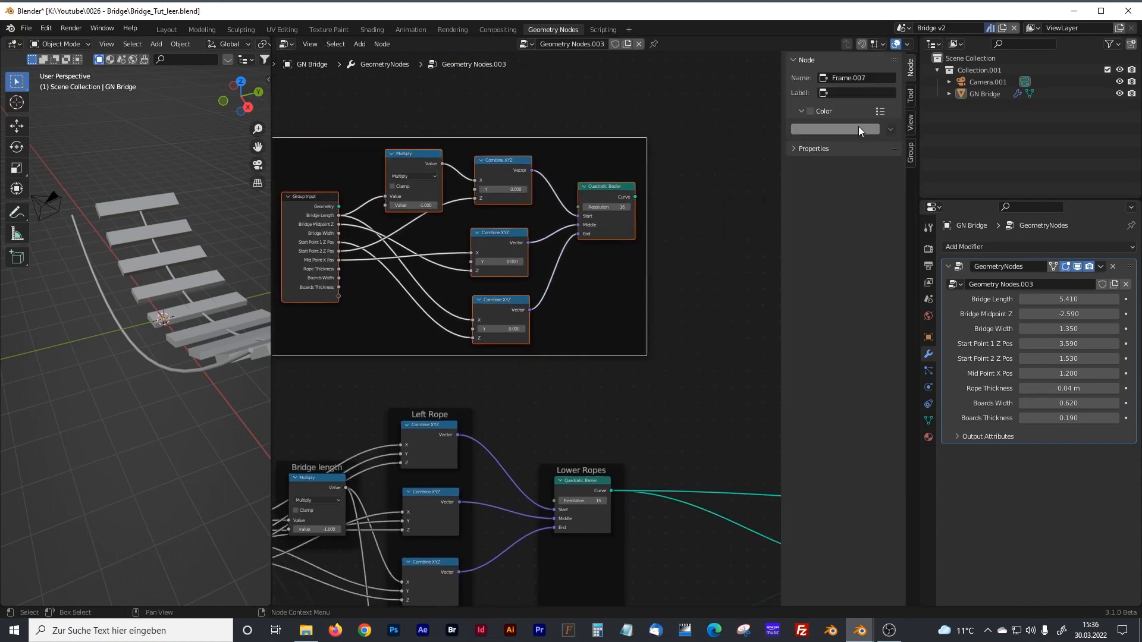
pyautogui.click(852, 93)
pyautogui.write('Invisible')
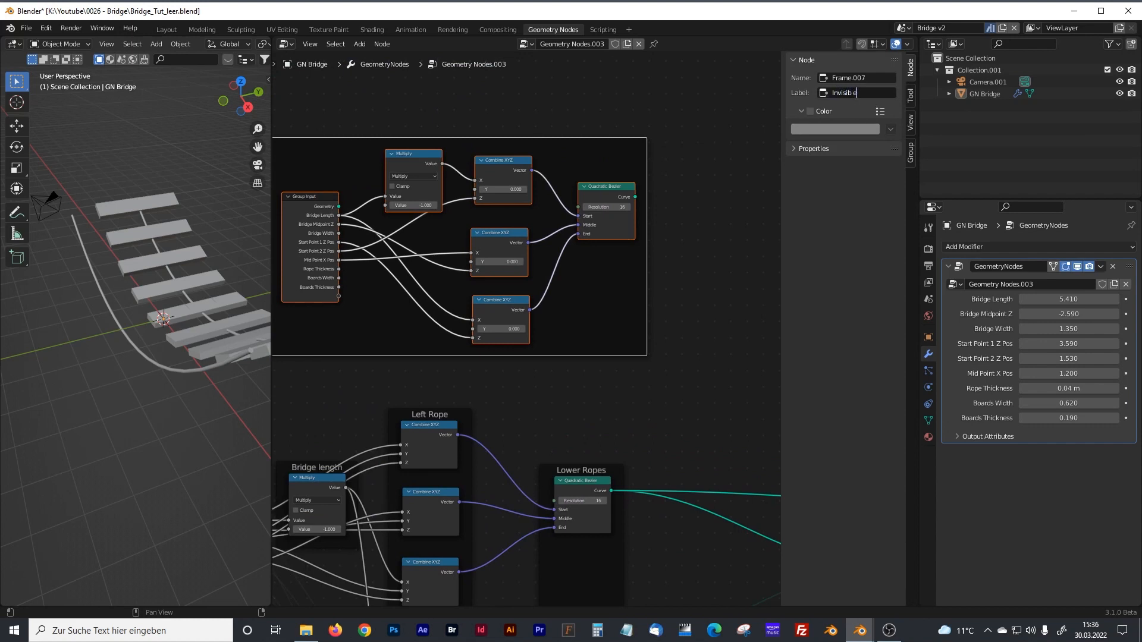
pyautogui.write(' Middle Rope')
pyautogui.press('Return')
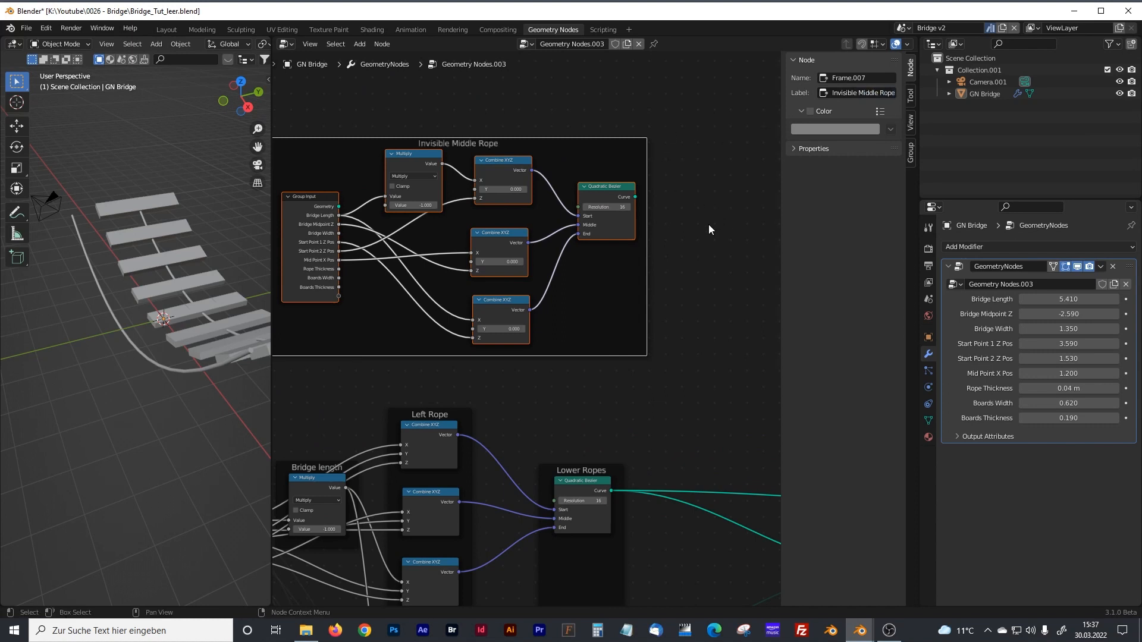
pyautogui.press('n')
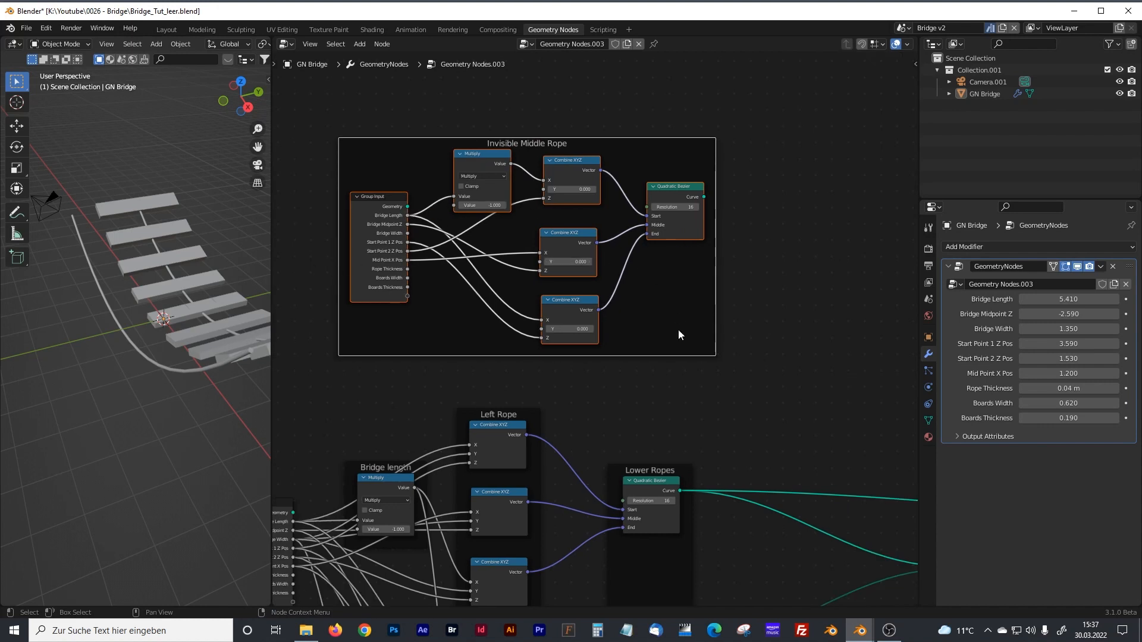
# - Connect the Invisible Middle Rope's Quadratic Bezier Curve to the Curve input of the boards' Curve to Points node
pyautogui.scroll(-3, 679, 335)
pyautogui.moveTo(815, 431); pyautogui.dragTo(690, 305, button='middle')
pyautogui.moveTo(749, 252); pyautogui.dragTo(722, 408, button='middle')
pyautogui.moveTo(821, 443); pyautogui.dragTo(683, 244, button='middle')
pyautogui.scroll(5, 678, 289)
pyautogui.moveTo(583, 285); pyautogui.dragTo(801, 286, button='middle')
pyautogui.click(423, 276)
pyautogui.moveTo(658, 261); pyautogui.dragTo(344, 272, button='middle')
pyautogui.moveTo(546, 227); pyautogui.dragTo(735, 328, button='middle')
pyautogui.moveTo(537, 248); pyautogui.dragTo(611, 338, button='middle')
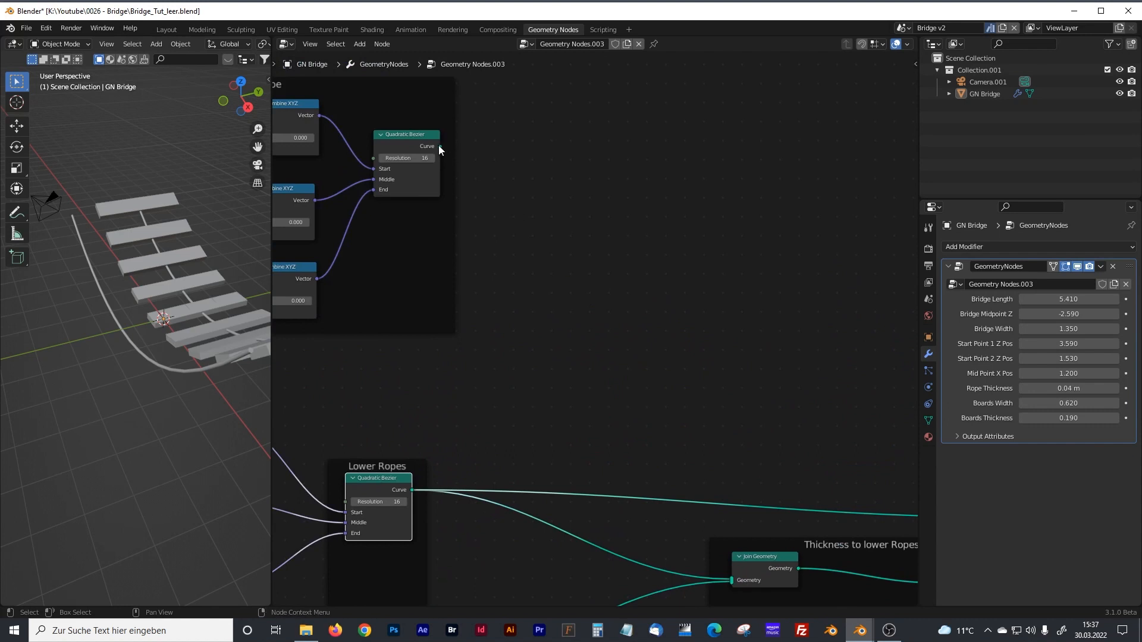
pyautogui.moveTo(439, 146); pyautogui.dragTo(749, 404)
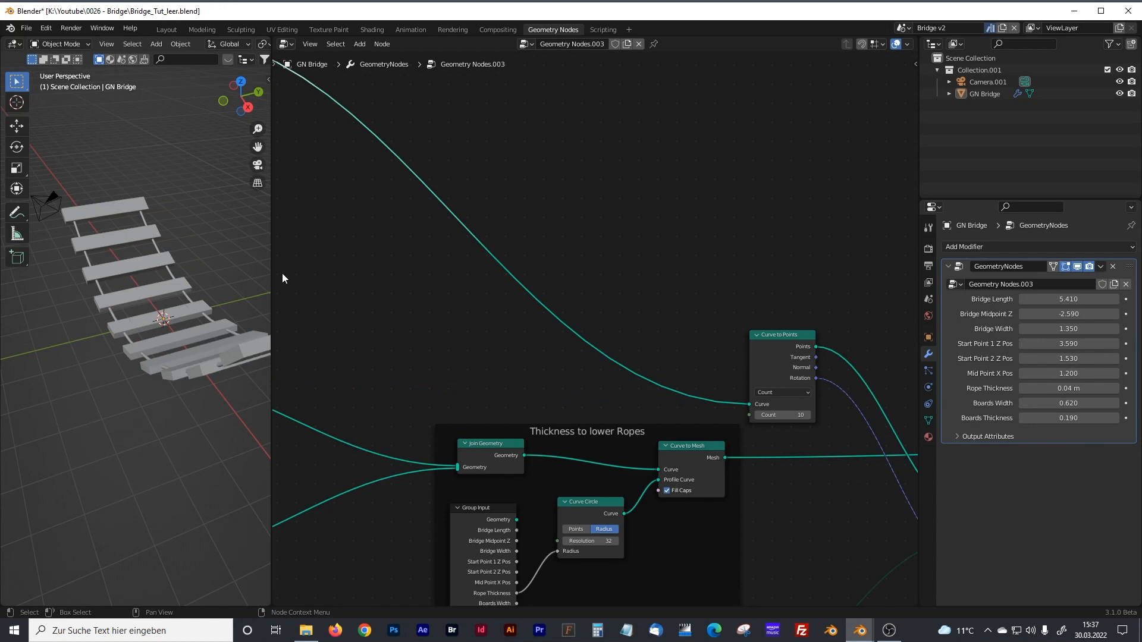
# - Set the bridge's Bridge Length to 5.220, Bridge Midpoint Z to -2.300 and Bridge Width to 1.650 in the modifier
pyautogui.moveTo(272, 278); pyautogui.dragTo(369, 291)
pyautogui.moveTo(287, 311); pyautogui.dragTo(202, 360, button='middle')
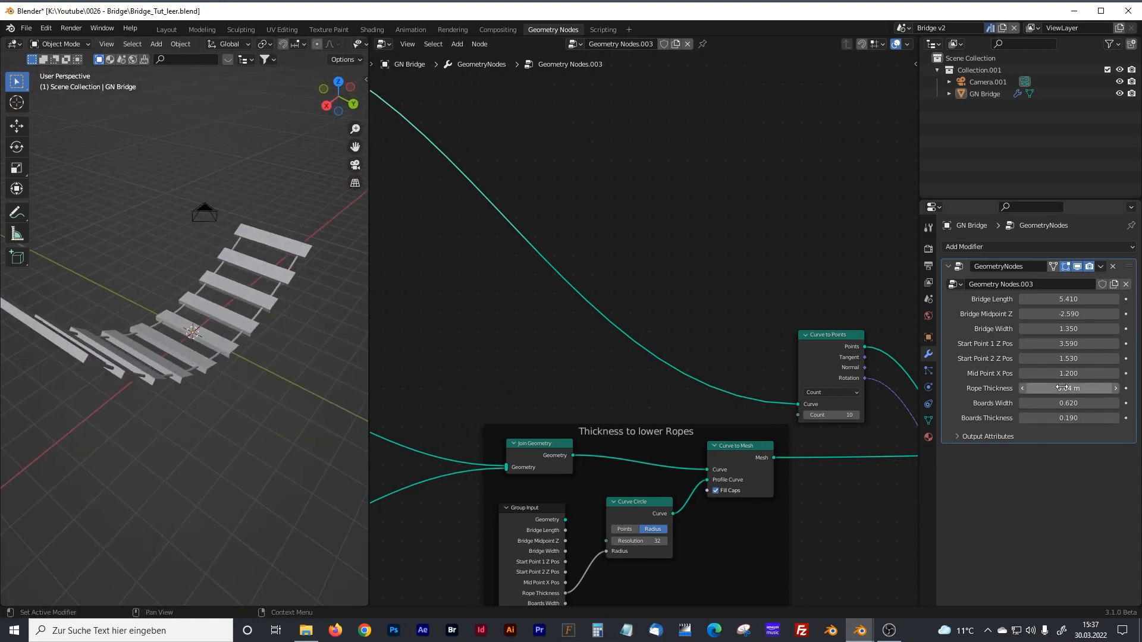
pyautogui.moveTo(1068, 299); pyautogui.dragTo(1059, 329)
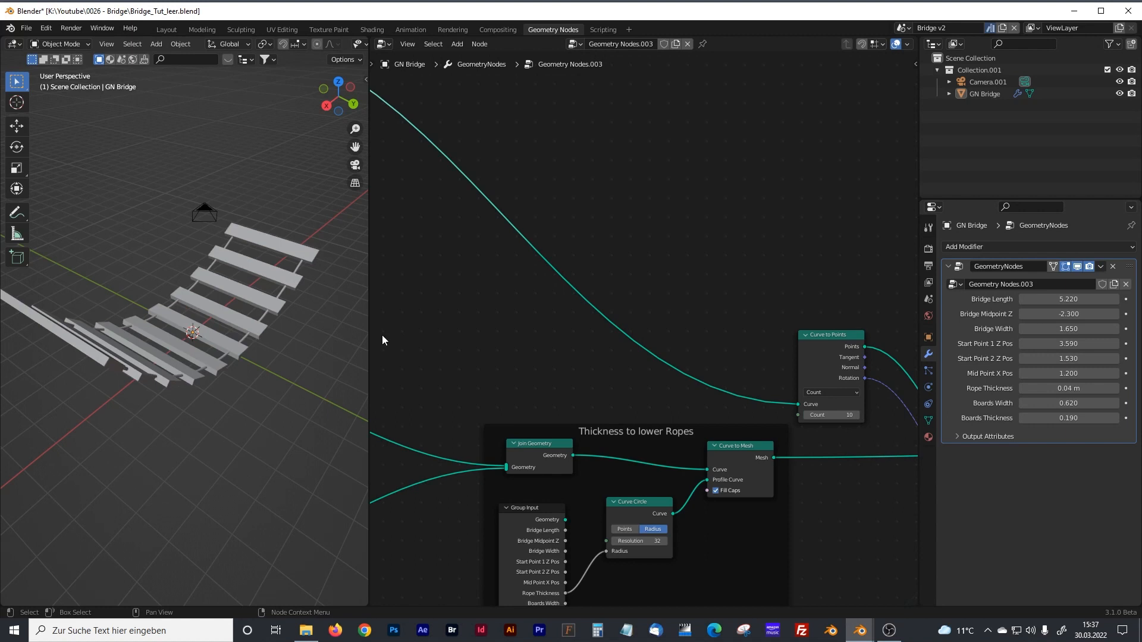
# - Examine the node tree down to the Boards frame and check the boards' shape on the bridge
pyautogui.moveTo(368, 334); pyautogui.dragTo(331, 334)
pyautogui.scroll(-2, 626, 362)
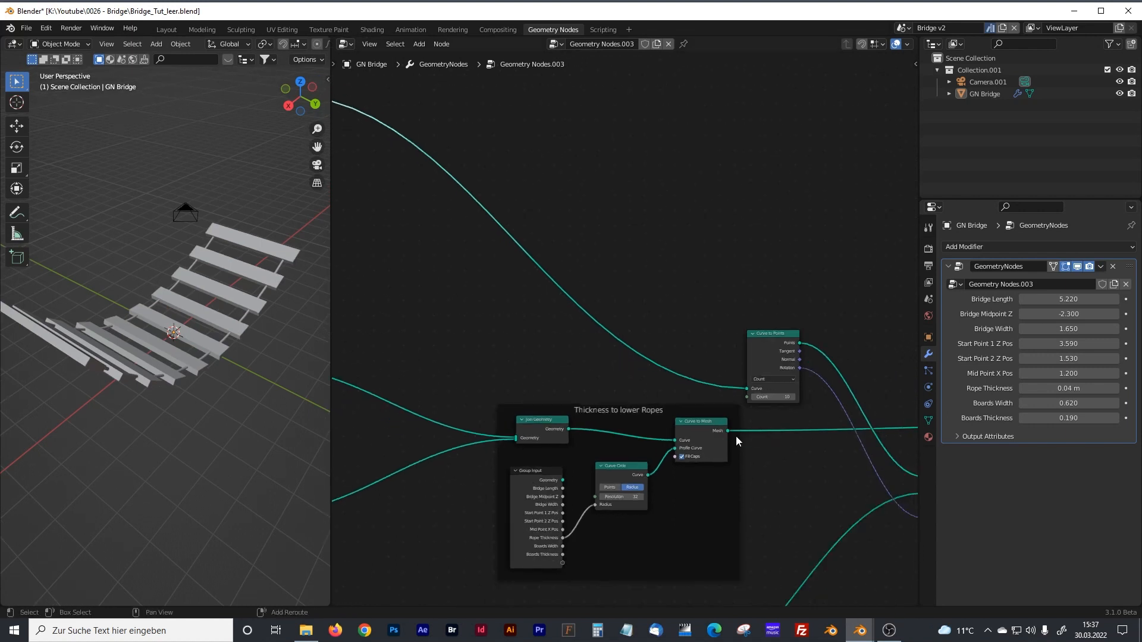
pyautogui.moveTo(775, 480); pyautogui.dragTo(713, 304, button='middle')
pyautogui.moveTo(622, 429); pyautogui.dragTo(693, 239, button='middle')
pyautogui.scroll(-3, 729, 362)
pyautogui.scroll(-2, 724, 364)
pyautogui.moveTo(747, 407); pyautogui.dragTo(571, 437, button='middle')
pyautogui.moveTo(651, 389)
pyautogui.mouseDown(button='middle')
pyautogui.moveTo(605, 410)
pyautogui.moveTo(851, 277)
pyautogui.mouseUp(button='middle')
pyautogui.moveTo(568, 364); pyautogui.dragTo(644, 338, button='middle')
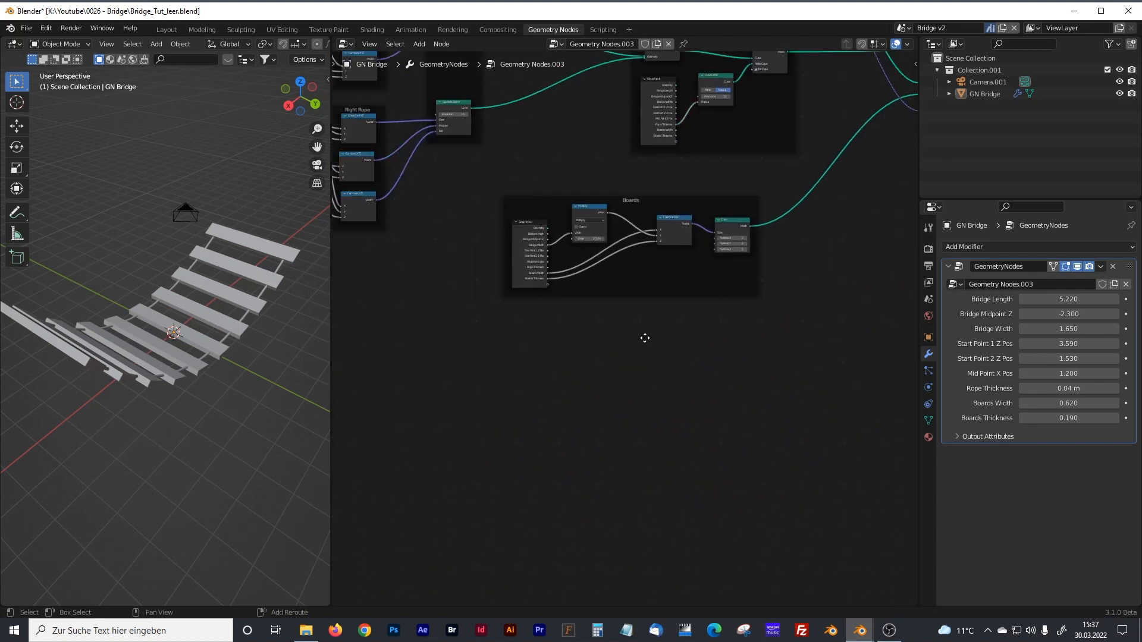
pyautogui.scroll(4, 644, 338)
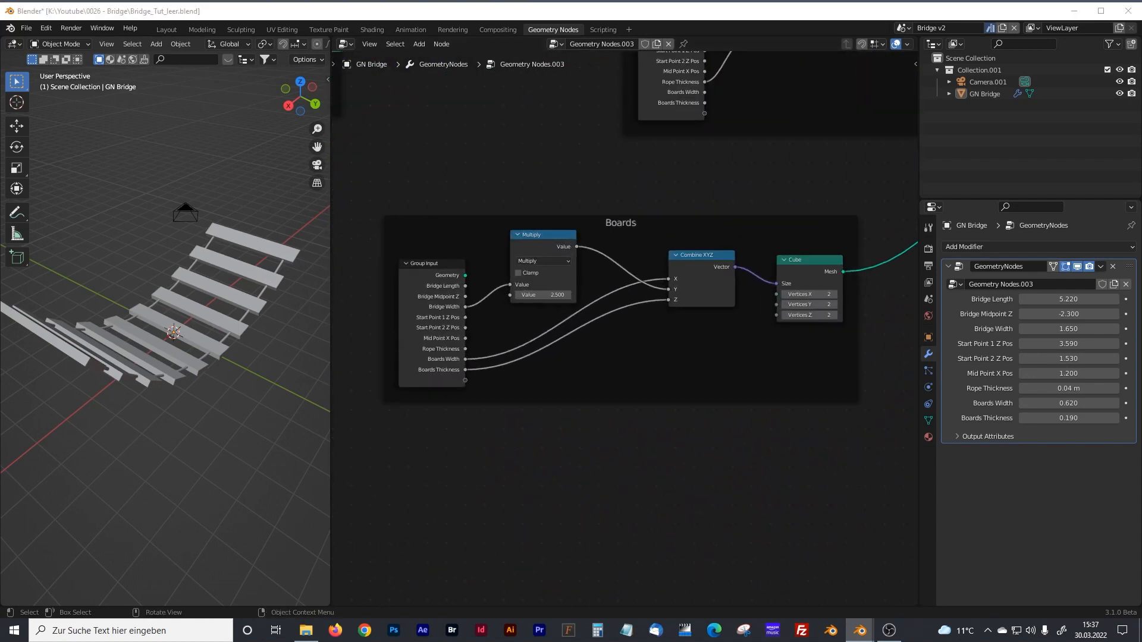
pyautogui.moveTo(328, 275); pyautogui.dragTo(375, 275)
pyautogui.moveTo(270, 288); pyautogui.dragTo(250, 351, button='middle')
pyautogui.scroll(2, 238, 347)
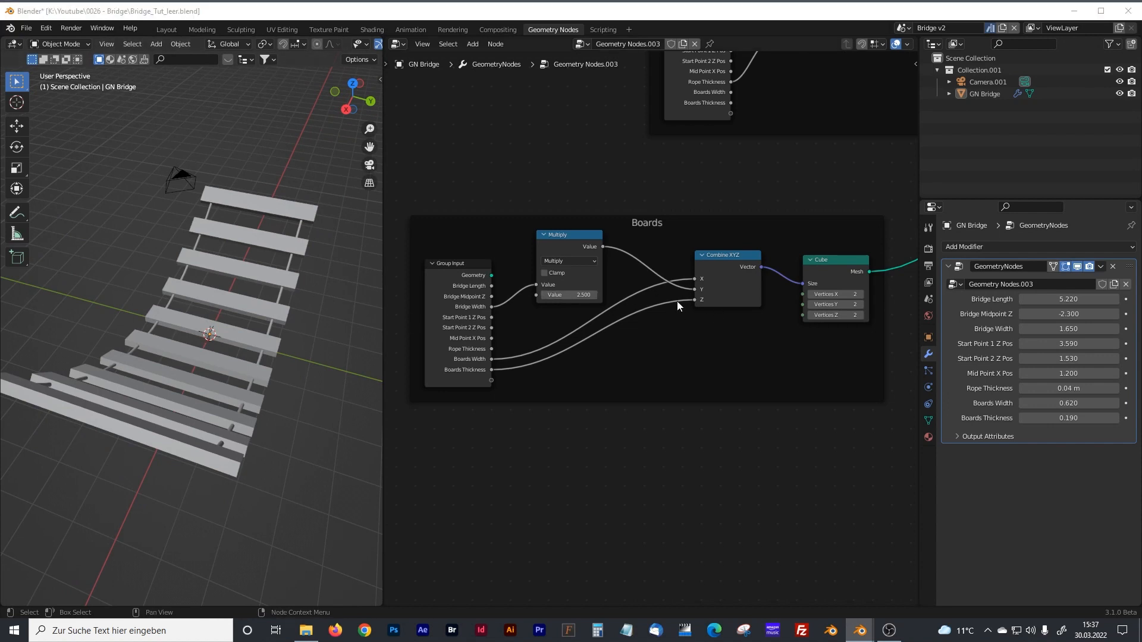
# - Add a Set Position node in the Boards frame, inserted on the link coming out of the Cube node
pyautogui.scroll(1, 749, 342)
pyautogui.moveTo(733, 341); pyautogui.dragTo(667, 358, button='middle')
pyautogui.click(595, 402)
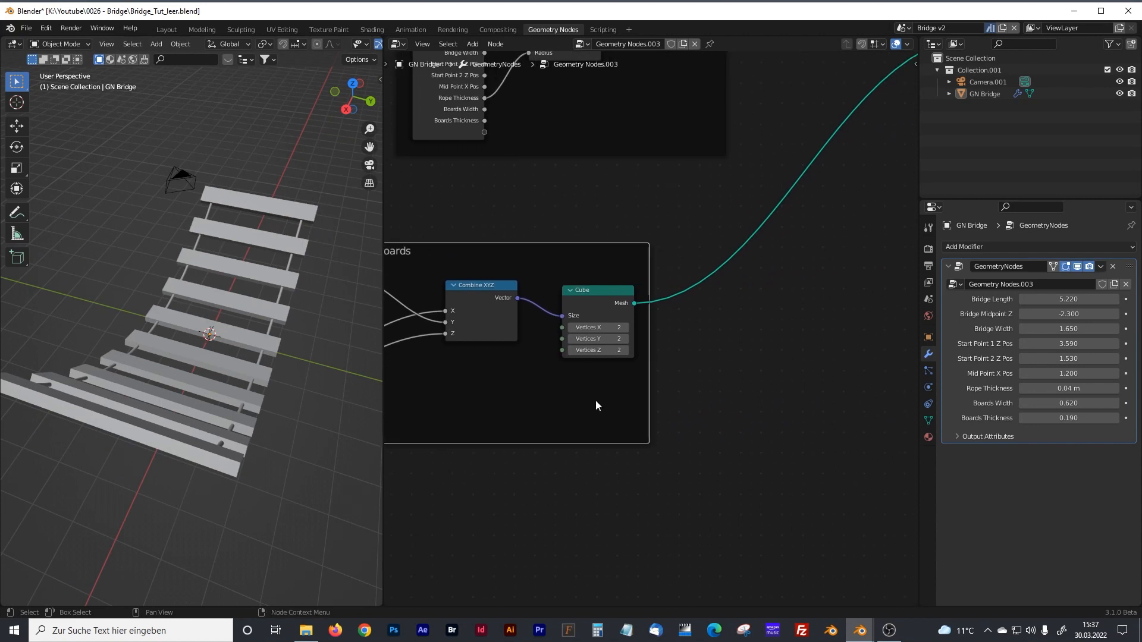
pyautogui.hotkey('shift', 'a')
pyautogui.write('set')
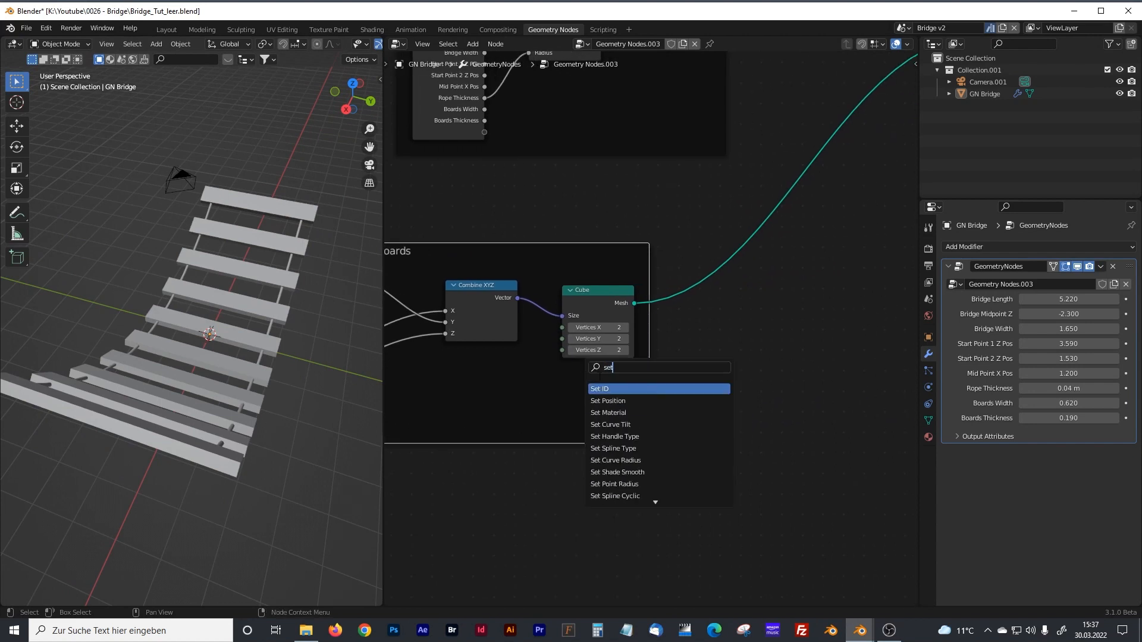
pyautogui.click(605, 400)
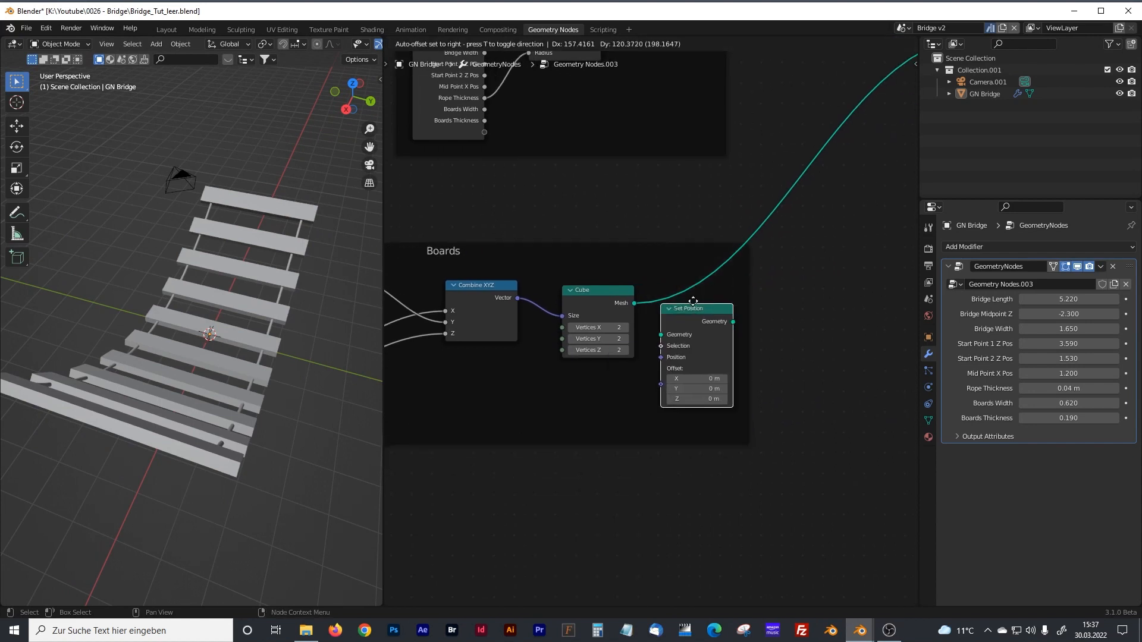
pyautogui.click(692, 285)
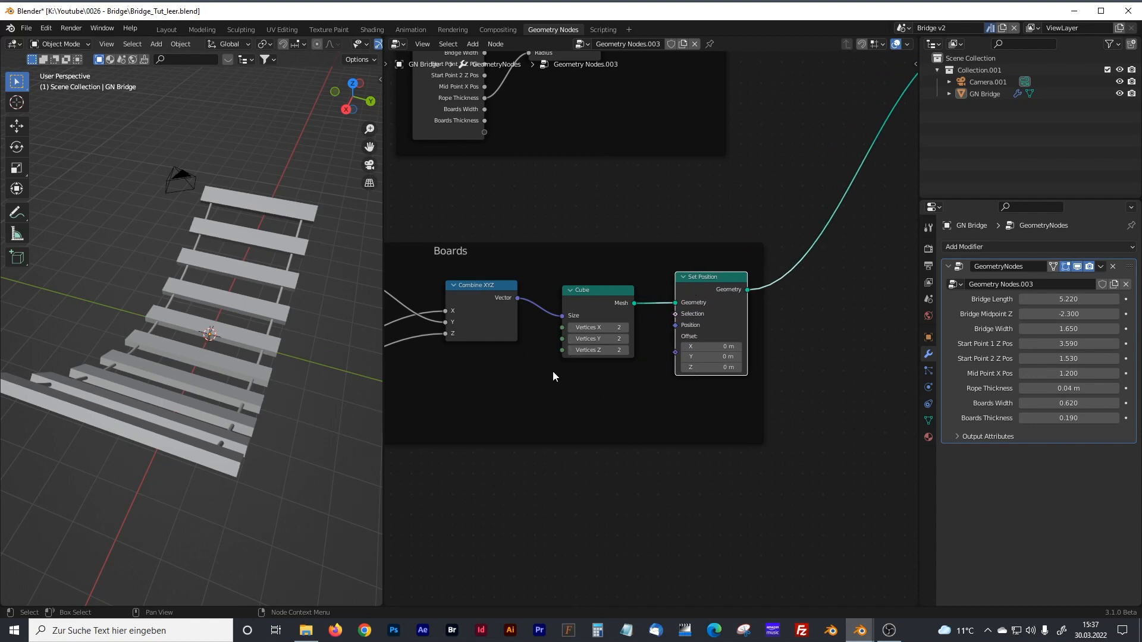
pyautogui.moveTo(698, 327); pyautogui.dragTo(606, 332, button='middle')
pyautogui.moveTo(618, 281); pyautogui.dragTo(603, 287)
# - Add a Subdivision Surface node in the Boards frame and insert it after the Set Position node
pyautogui.click(600, 419)
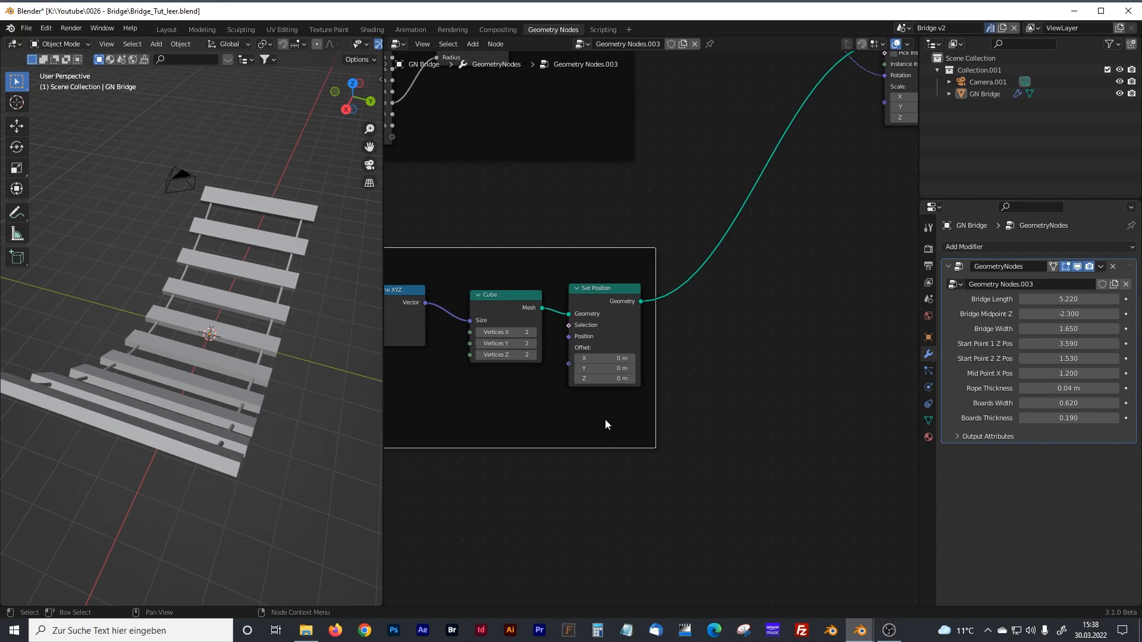
pyautogui.hotkey('shift', 'a')
pyautogui.write('s')
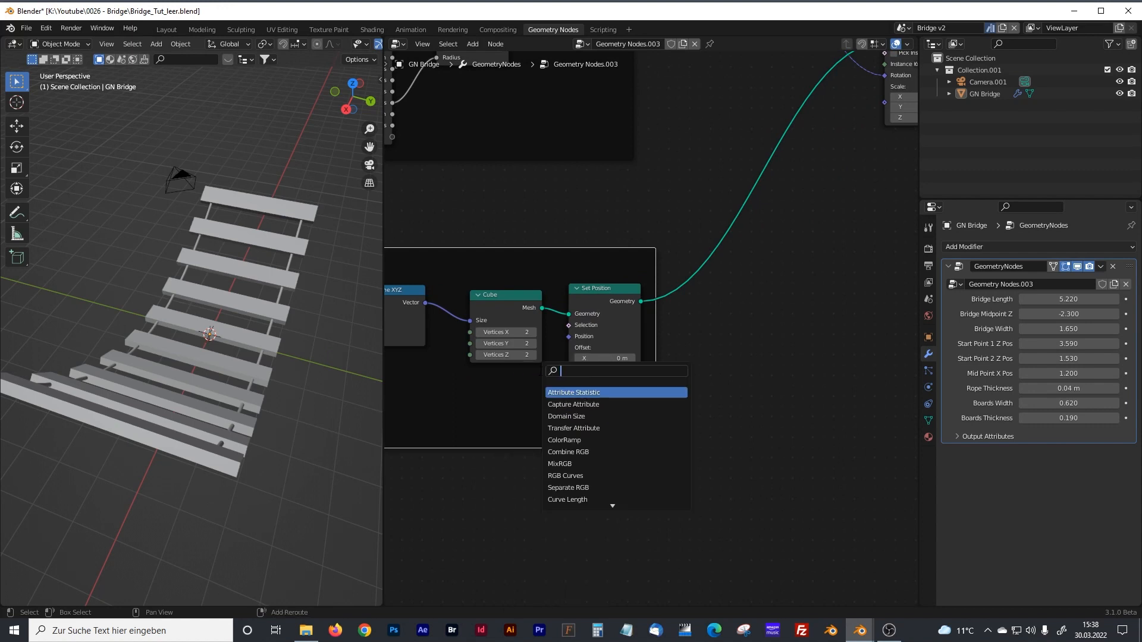
pyautogui.write('ub')
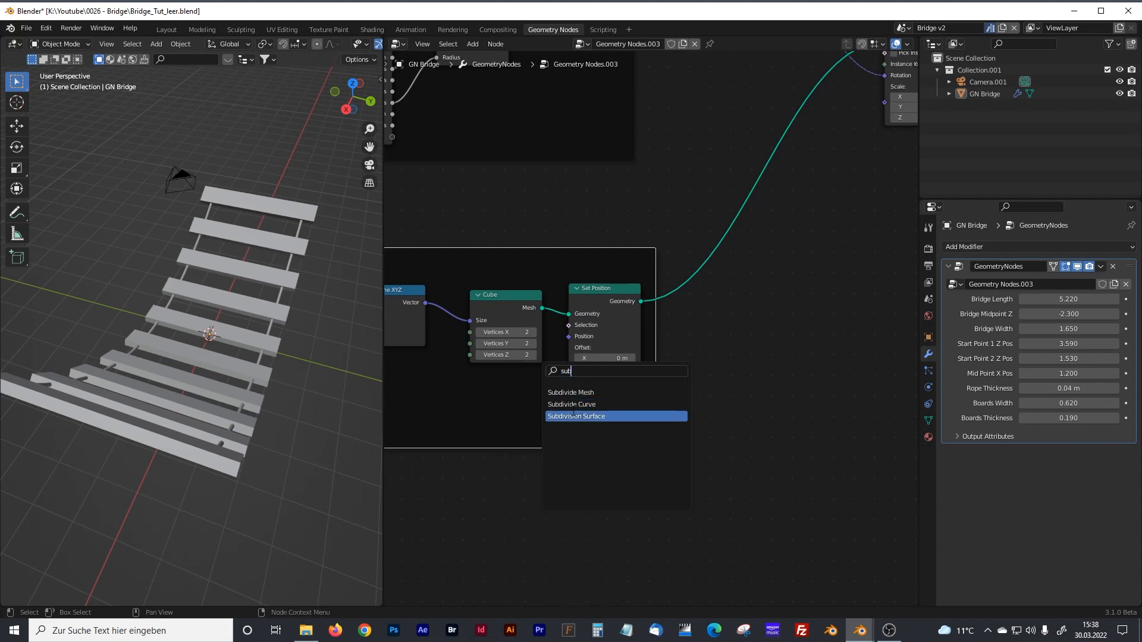
pyautogui.click(573, 416)
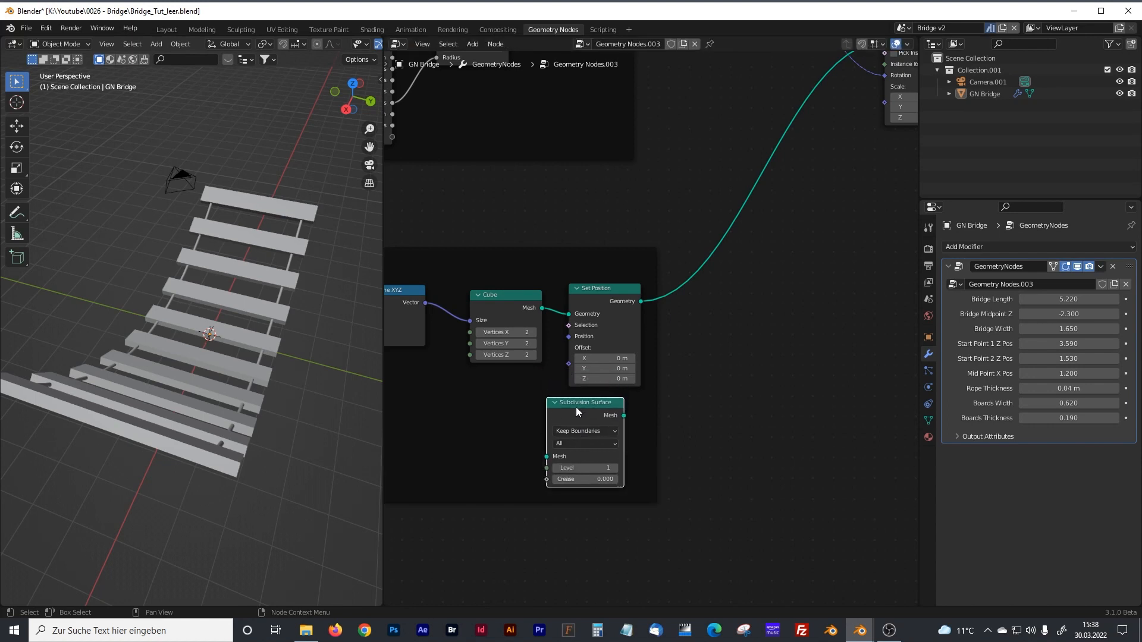
pyautogui.click(692, 331)
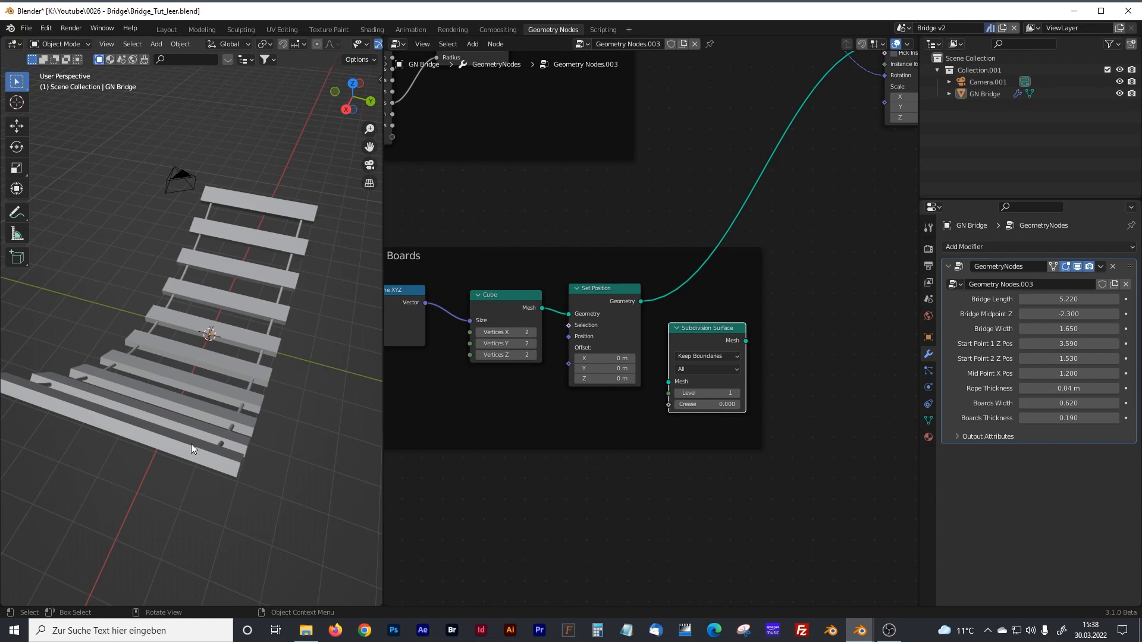
pyautogui.scroll(4, 191, 444)
pyautogui.scroll(-2, 226, 429)
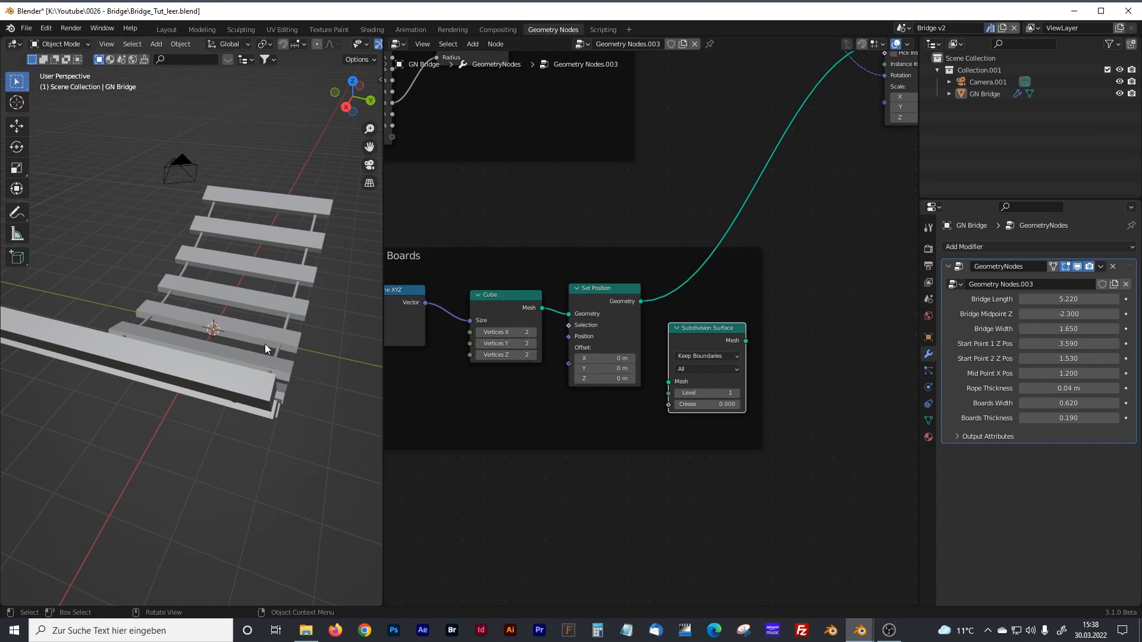
pyautogui.moveTo(503, 304); pyautogui.dragTo(494, 295)
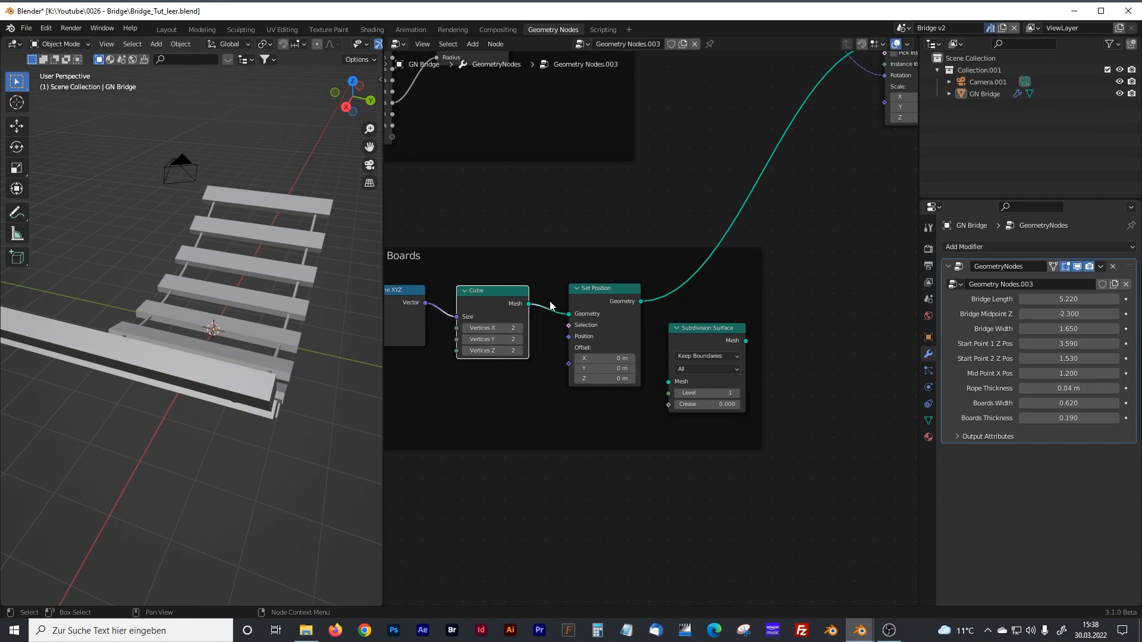
pyautogui.moveTo(716, 329); pyautogui.dragTo(714, 280)
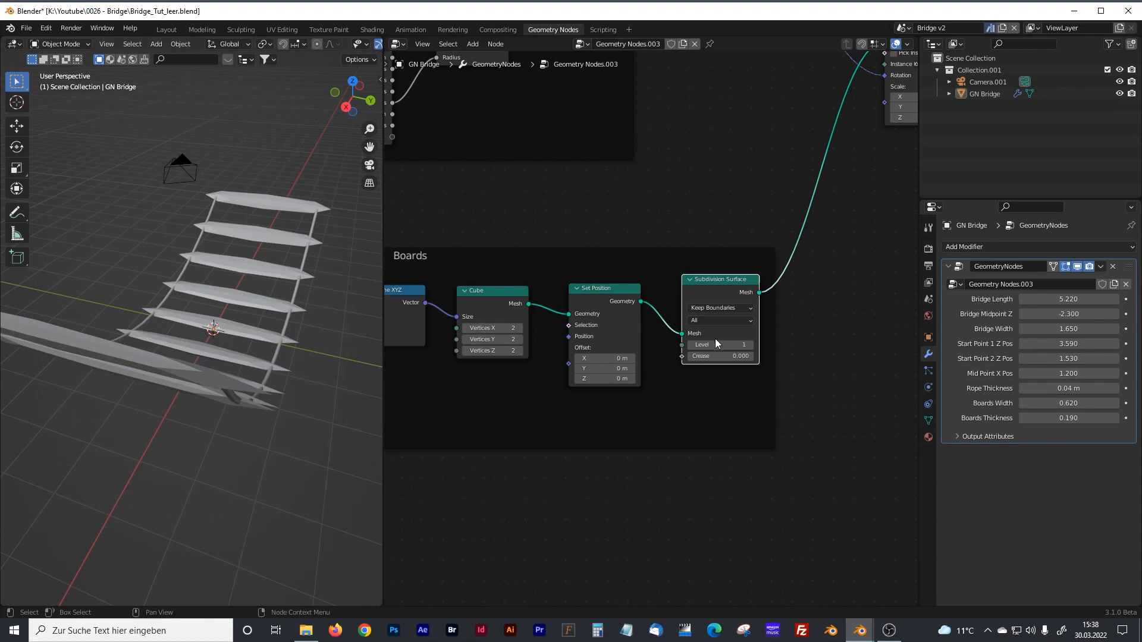
# - Set the Subdivision Surface node's Level to 2 and its Crease to 0.200
pyautogui.click(750, 345)
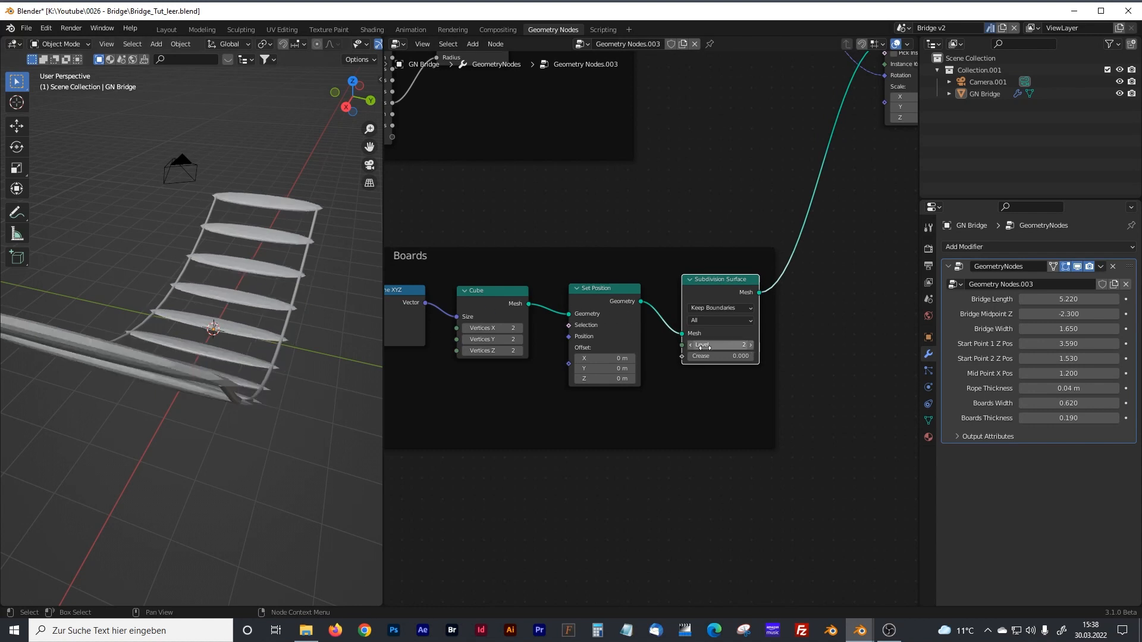
pyautogui.click(739, 358)
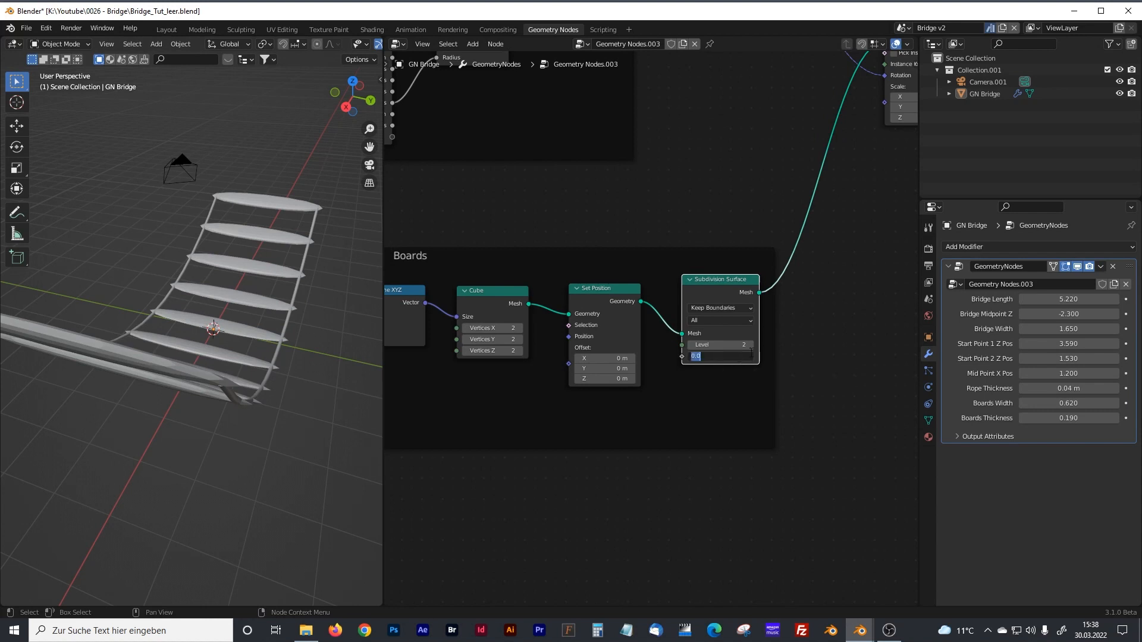
pyautogui.press('Return')
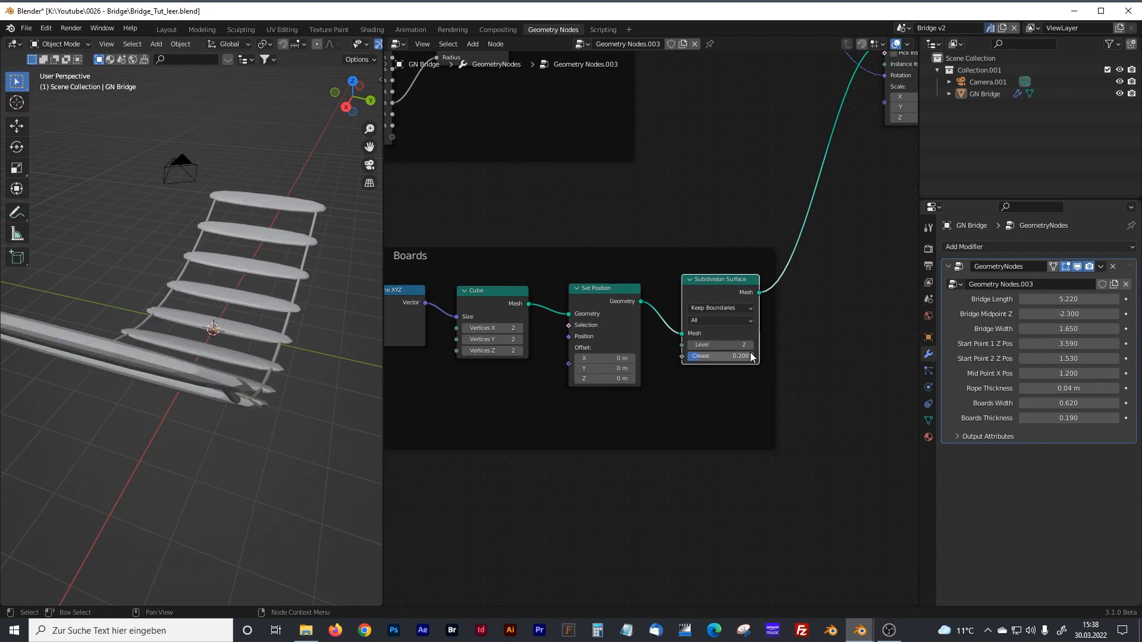
# - Set the board Cube's vertex counts to 7 in X, 4 in Y and 5 in Z
pyautogui.moveTo(542, 420); pyautogui.dragTo(611, 430, button='middle')
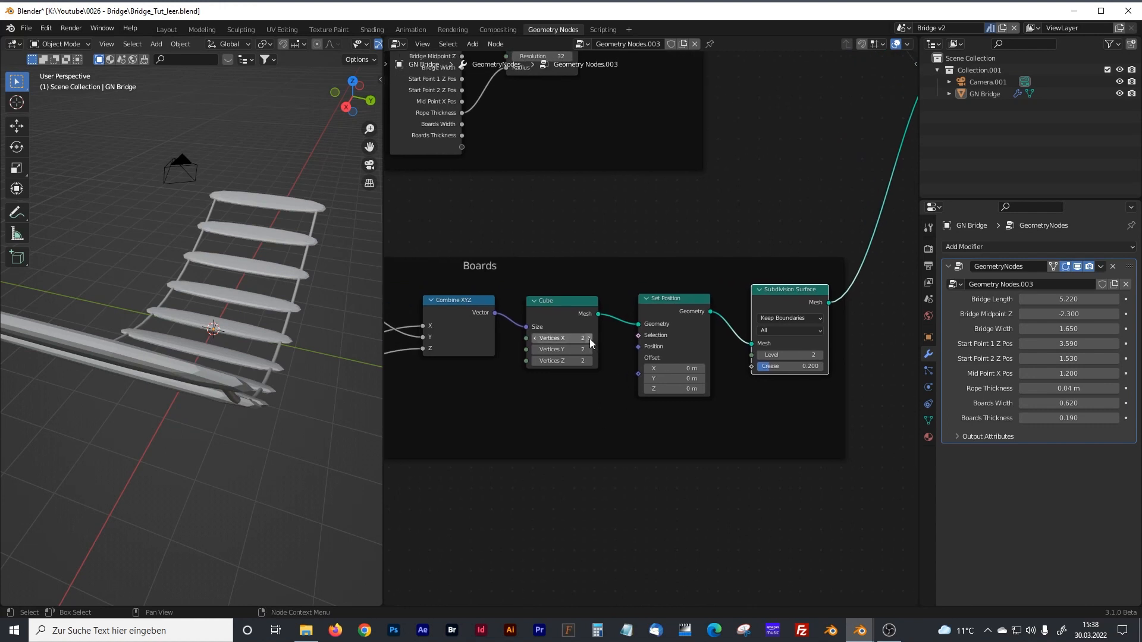
pyautogui.click(589, 338)
pyautogui.click(589, 338)
pyautogui.click(589, 338)
pyautogui.click(589, 338)
pyautogui.click(589, 337)
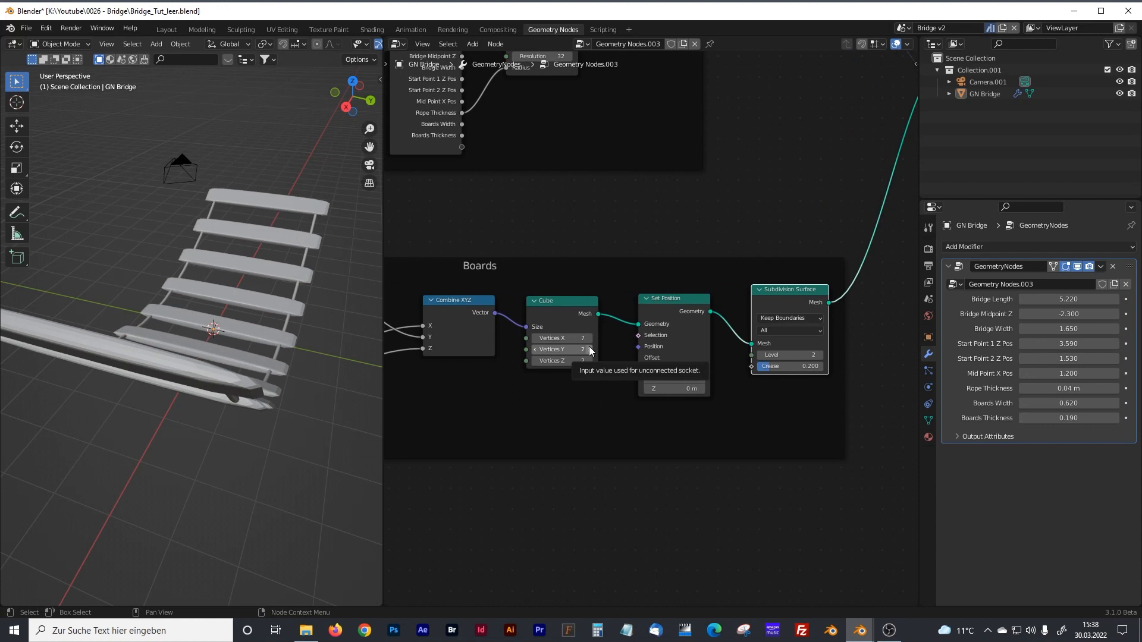
pyautogui.click(589, 349)
pyautogui.click(589, 349)
pyautogui.click(589, 349)
pyautogui.click(535, 349)
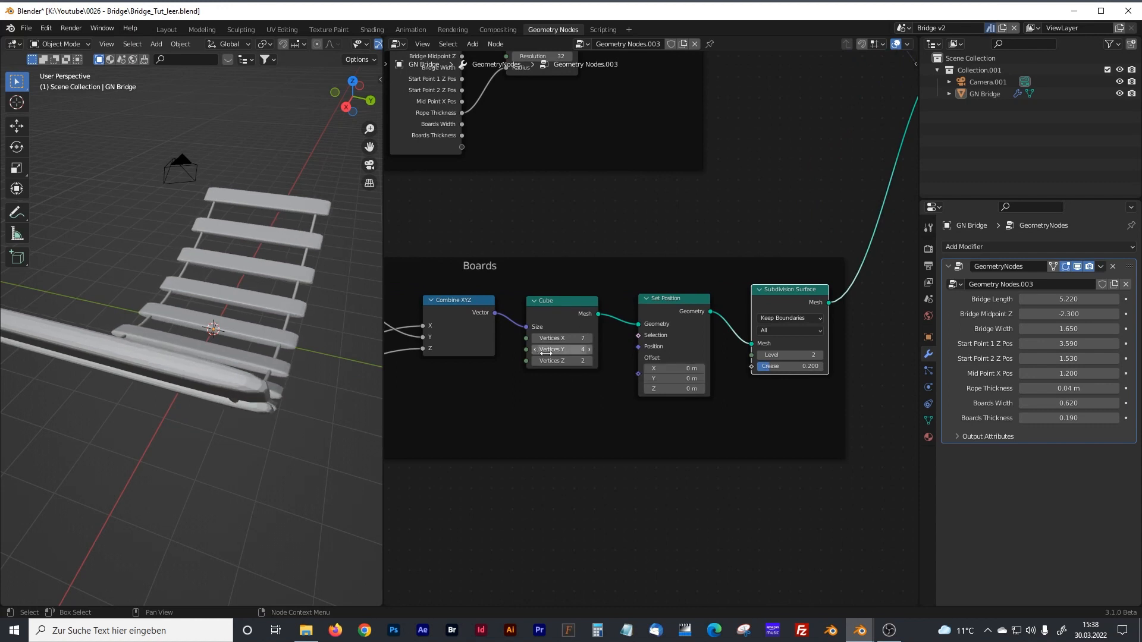
pyautogui.click(590, 361)
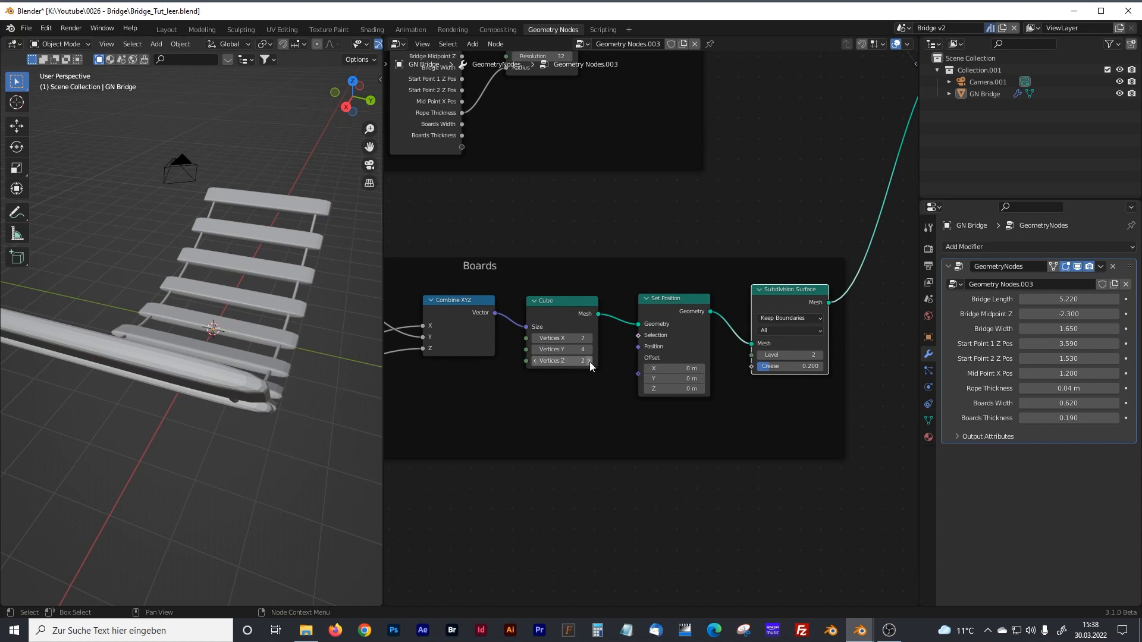
pyautogui.click(590, 361)
pyautogui.click(591, 362)
# - Raise the board Cube's Vertices Y to 13 and check the rounded board edges up close
pyautogui.moveTo(305, 352); pyautogui.dragTo(227, 386, button='middle')
pyautogui.moveTo(232, 365); pyautogui.dragTo(315, 361, button='middle')
pyautogui.scroll(2, 263, 377)
pyautogui.click(590, 351)
pyautogui.click(590, 351)
pyautogui.click(589, 350)
pyautogui.click(590, 349)
pyautogui.click(590, 350)
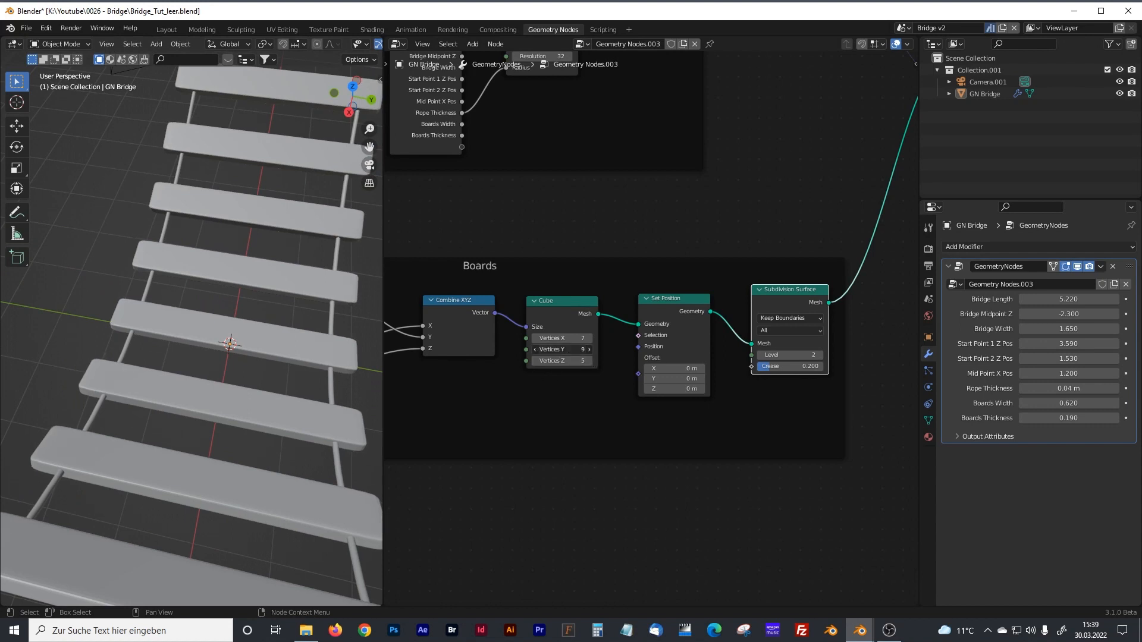
pyautogui.click(590, 349)
pyautogui.moveTo(235, 362); pyautogui.dragTo(196, 331, button='middle')
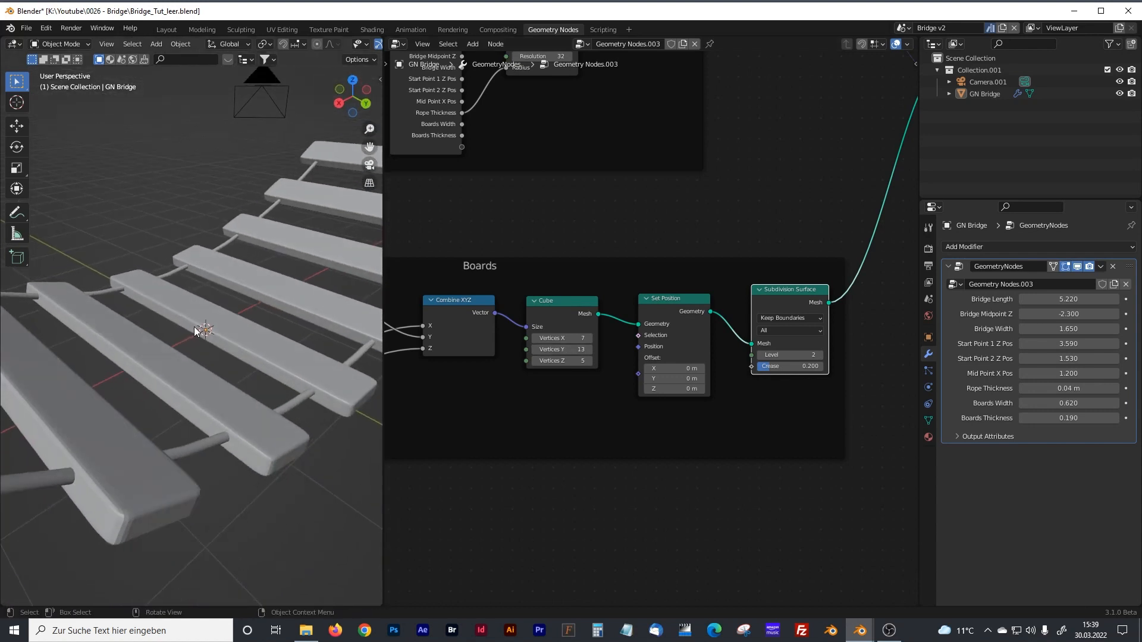
pyautogui.scroll(-2, 149, 479)
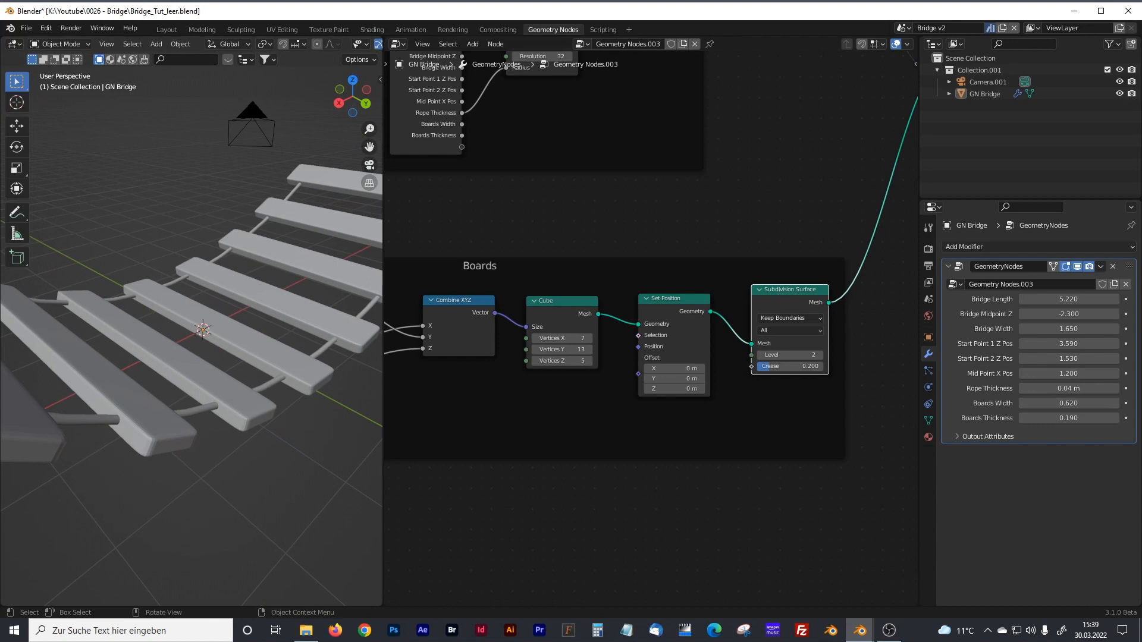
pyautogui.keyDown('ctrl'); pyautogui.scroll(-5, 602, 423); pyautogui.keyUp('ctrl')
pyautogui.click(635, 419)
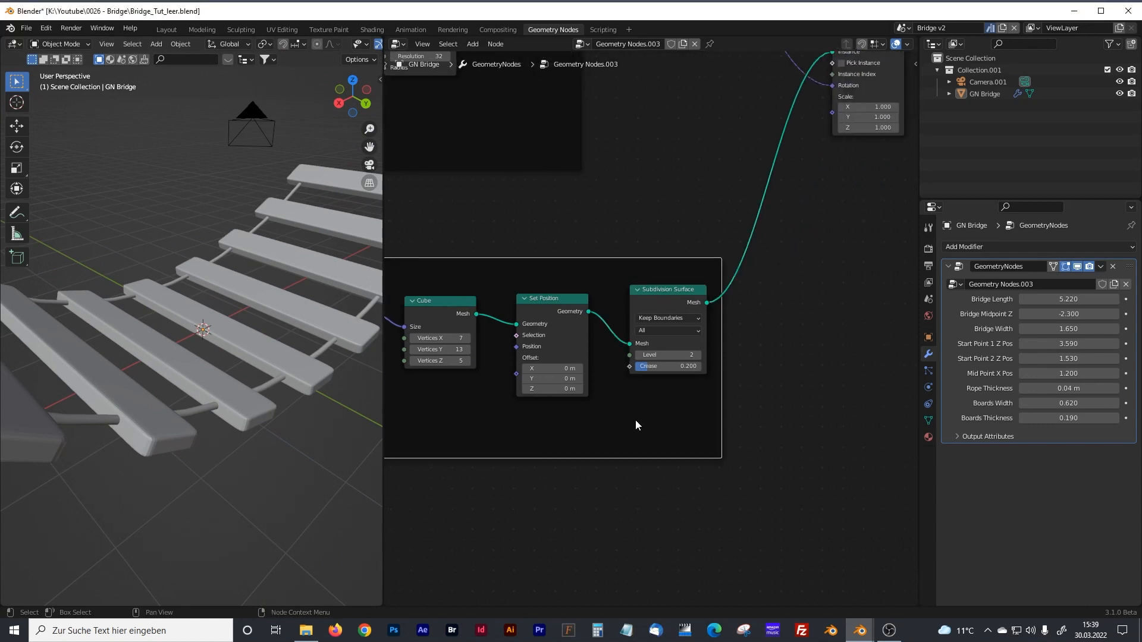
pyautogui.hotkey('shift', 'a')
pyautogui.click(597, 373)
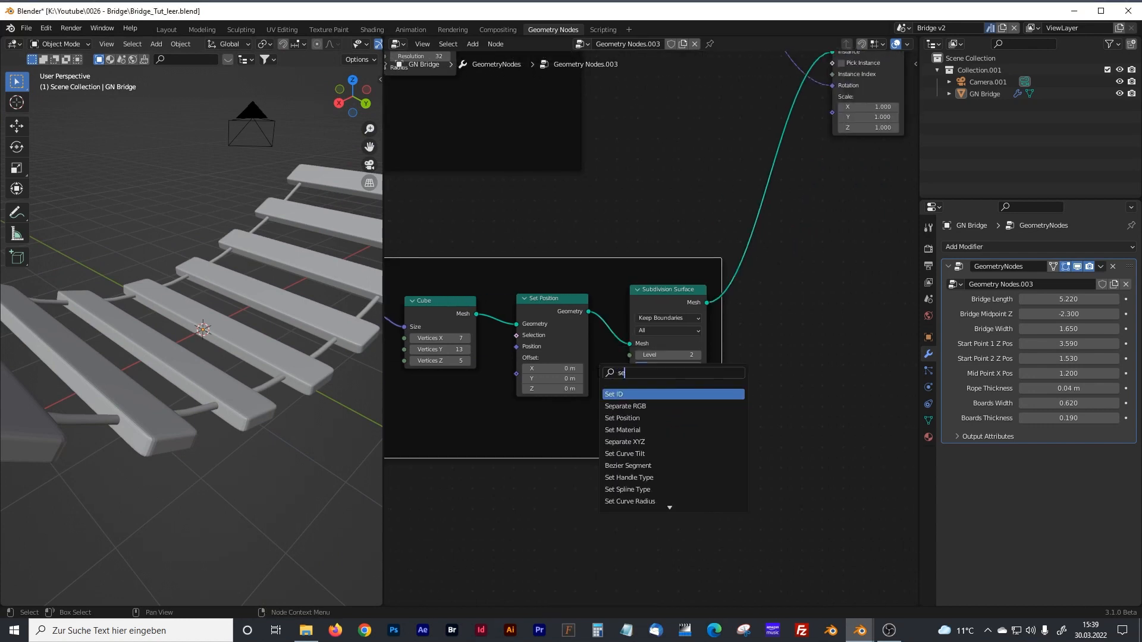
pyautogui.scroll(3, 182, 448)
pyautogui.scroll(3, 184, 447)
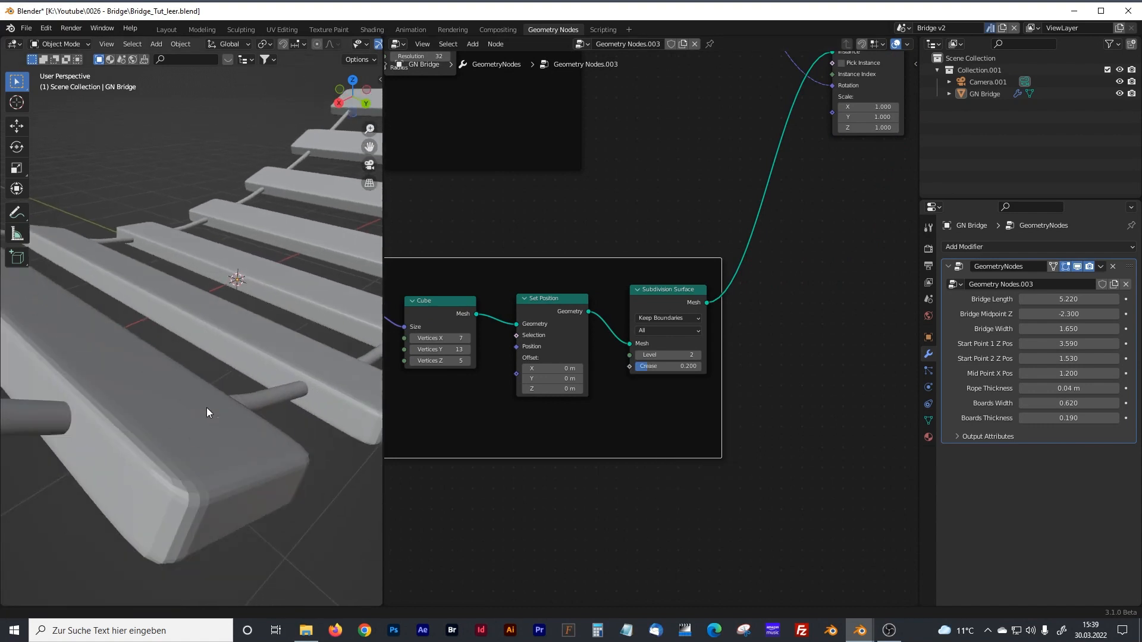
# - Add a Set Shade Smooth node after the boards' Subdivision Surface node and collapse it
pyautogui.hotkey('shift', 'a')
pyautogui.write('set')
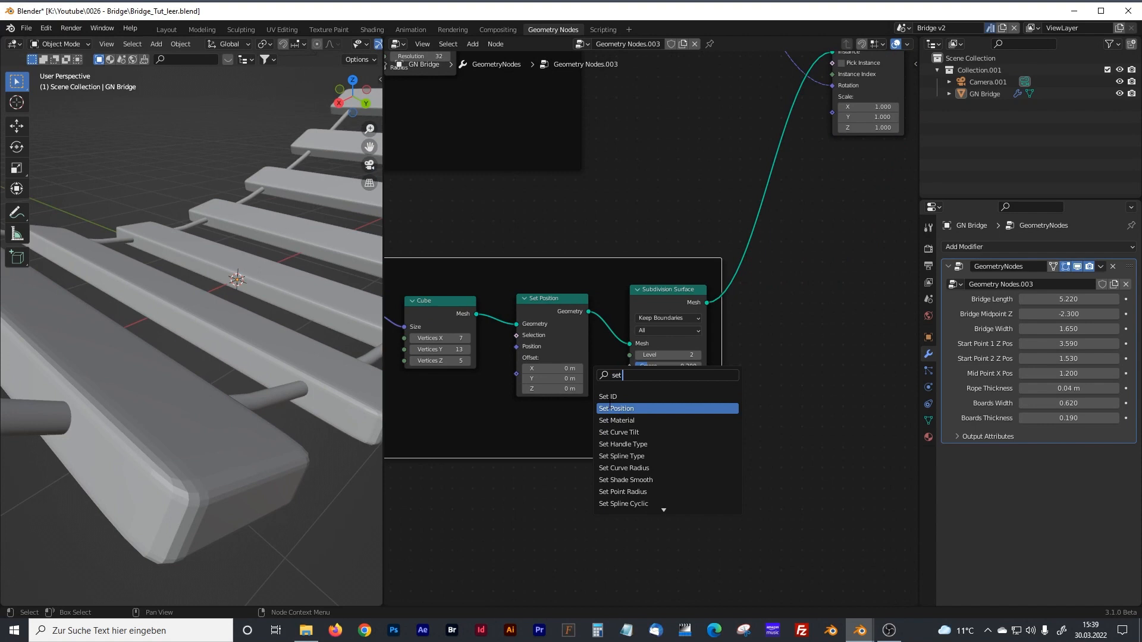
pyautogui.write(' shade')
pyautogui.click(619, 397)
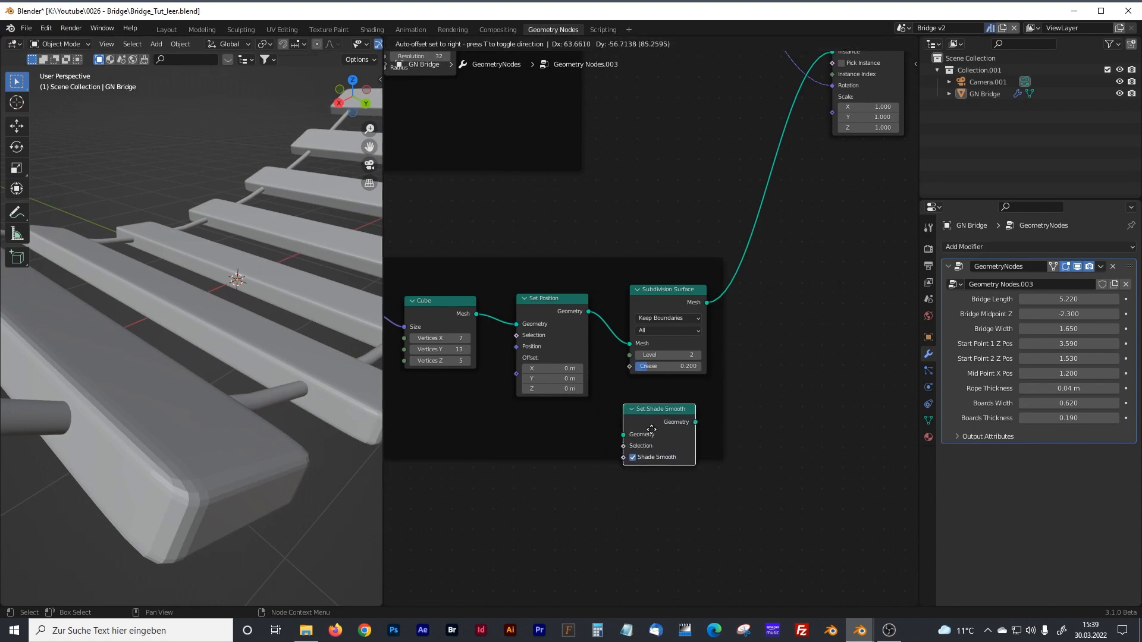
pyautogui.click(759, 323)
pyautogui.moveTo(759, 323); pyautogui.dragTo(794, 275)
pyautogui.press('h')
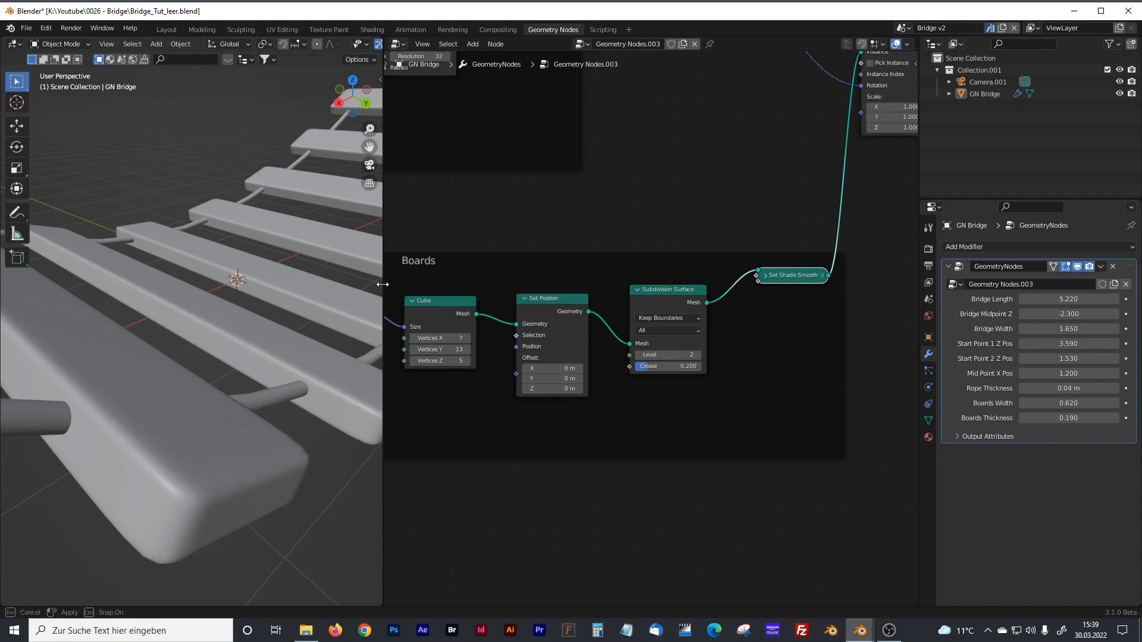
pyautogui.moveTo(383, 288); pyautogui.dragTo(479, 303)
pyautogui.moveTo(362, 309); pyautogui.dragTo(420, 345, button='middle')
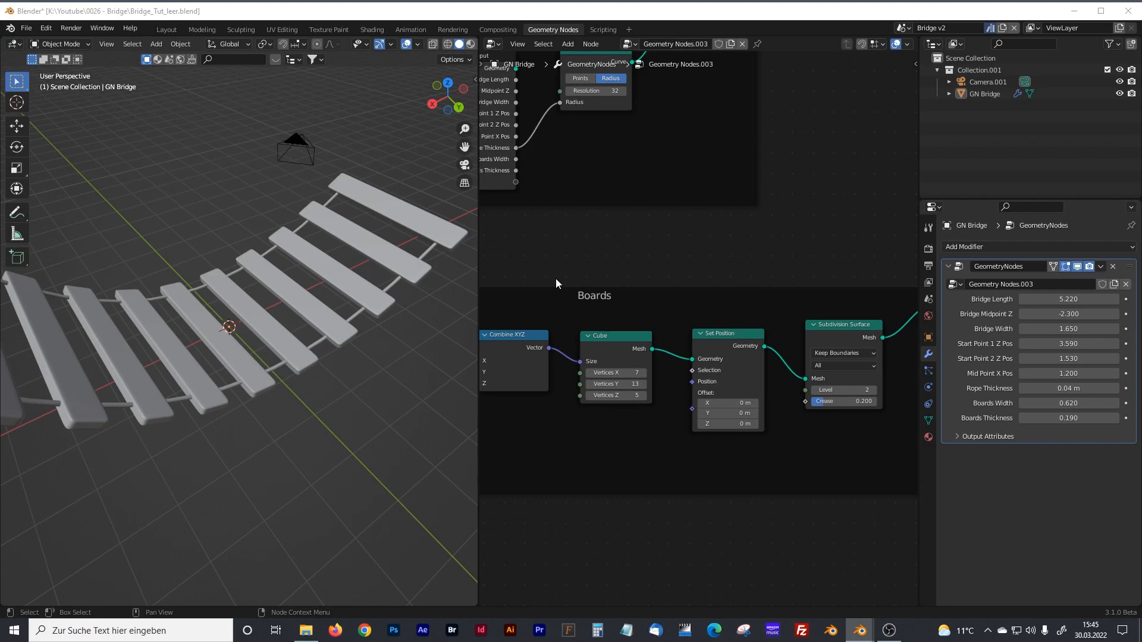
# - Add another Group Input node next to the Curve to Points node that distributes the boards
pyautogui.moveTo(479, 263); pyautogui.dragTo(364, 265)
pyautogui.moveTo(368, 137); pyautogui.dragTo(673, 348, button='middle')
pyautogui.scroll(-3, 626, 286)
pyautogui.keyDown('ctrl'); pyautogui.scroll(-8, 629, 303); pyautogui.keyUp('ctrl')
pyautogui.scroll(3, 622, 302)
pyautogui.moveTo(650, 244); pyautogui.dragTo(667, 185)
pyautogui.moveTo(654, 301)
pyautogui.mouseDown()
pyautogui.moveTo(672, 300)
pyautogui.moveTo(660, 300)
pyautogui.mouseUp()
pyautogui.scroll(-2, 553, 324)
pyautogui.moveTo(533, 326); pyautogui.dragTo(587, 336, button='middle')
pyautogui.moveTo(694, 182); pyautogui.dragTo(644, 227, button='middle')
pyautogui.click(646, 228)
pyautogui.hotkey('shift', 'a')
pyautogui.click(640, 228)
pyautogui.write('gro')
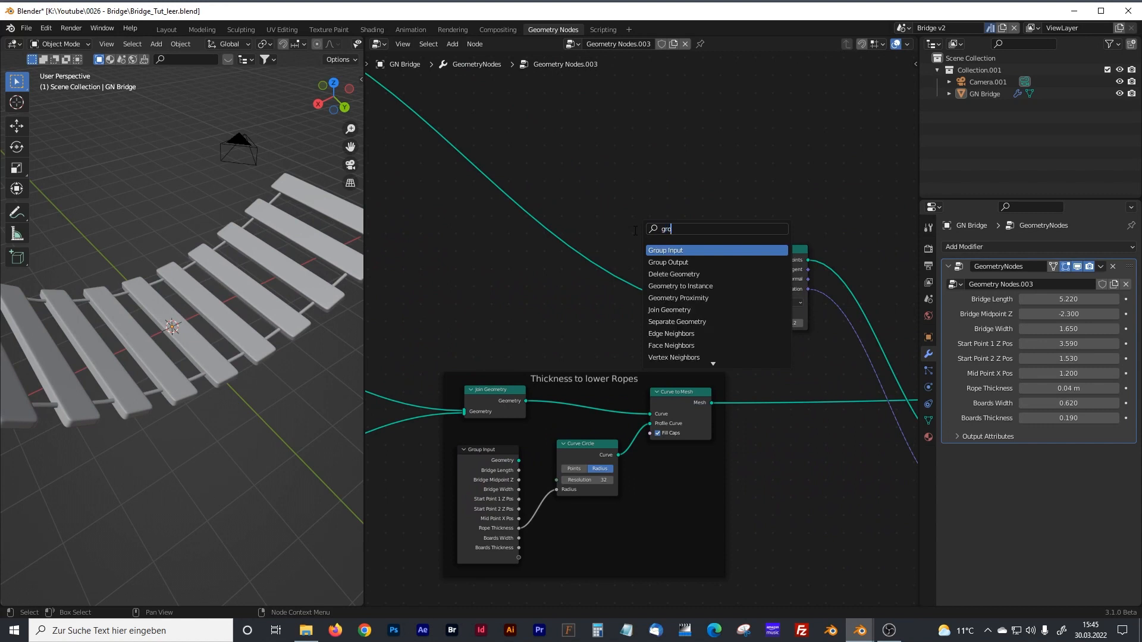
pyautogui.write('u')
pyautogui.press('Return')
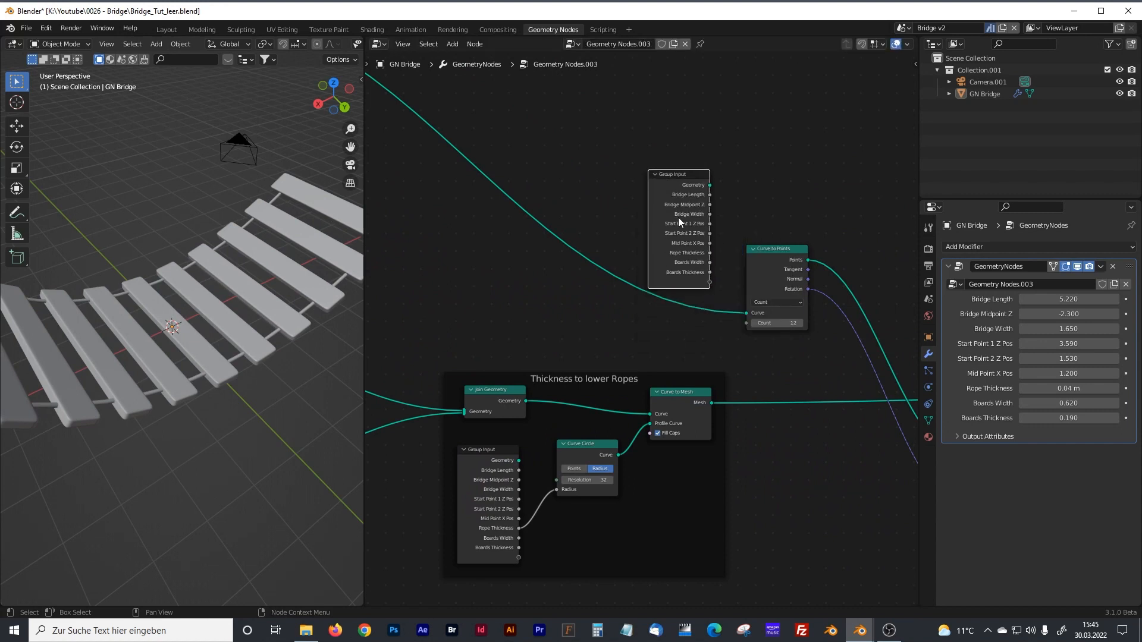
# - Place the Group Input node and expose the Curve to Points node's Count as a new group input
pyautogui.click(708, 283)
pyautogui.scroll(1, 731, 295)
pyautogui.moveTo(732, 296); pyautogui.dragTo(698, 334, button='middle')
pyautogui.moveTo(740, 359); pyautogui.dragTo(694, 308)
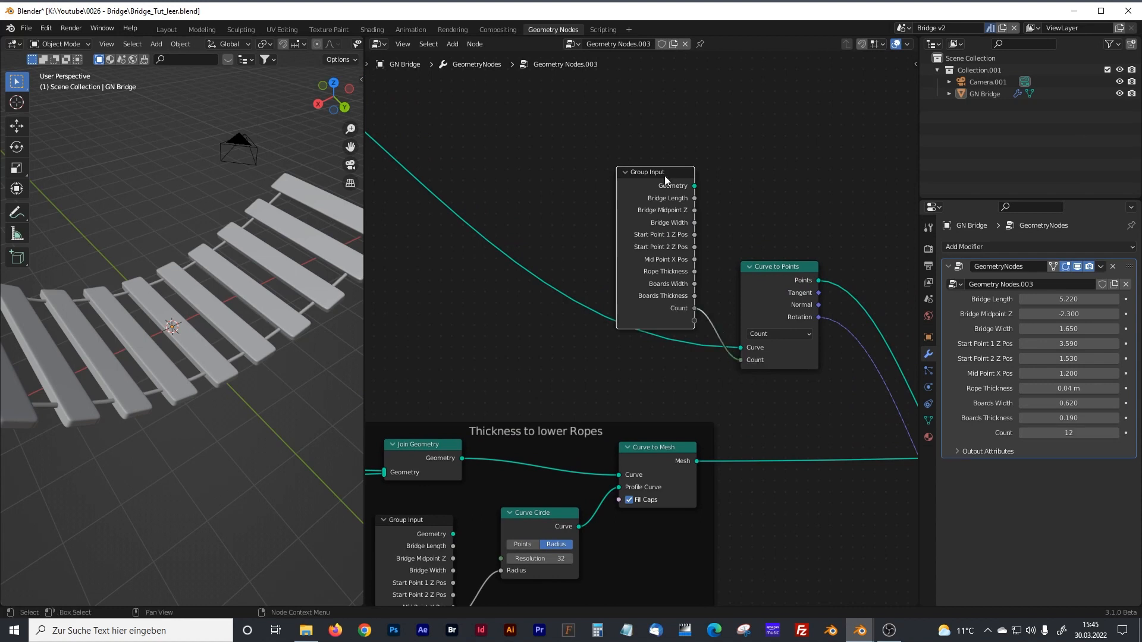
# - Rename the new Count group input to Boards Densitiy and set its value to 11 in the modifier
pyautogui.click(914, 64)
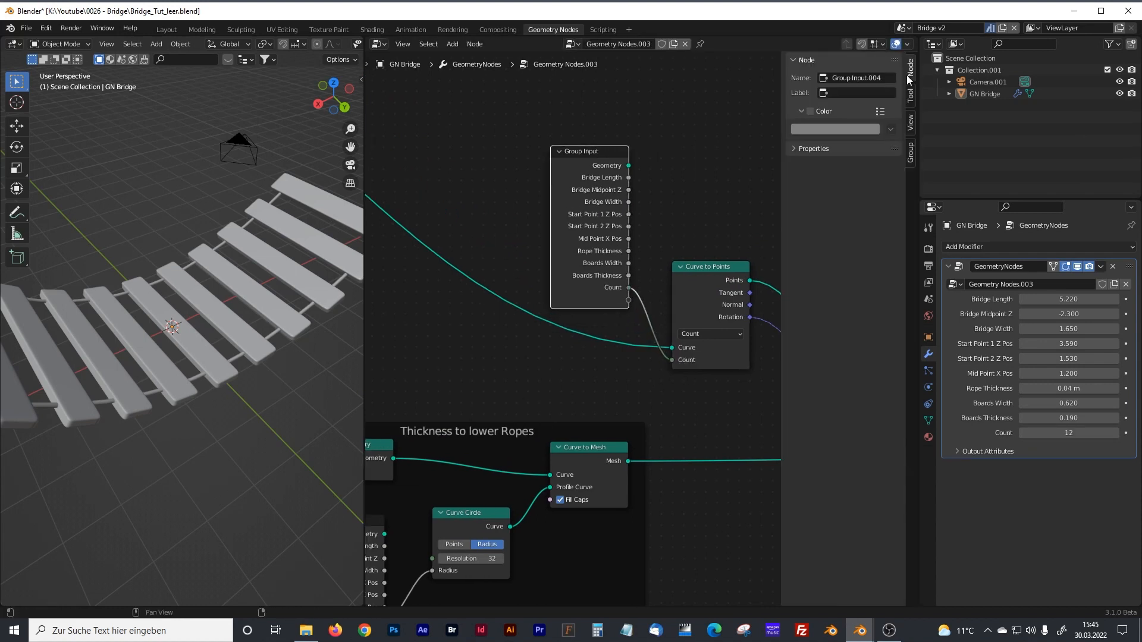
pyautogui.click(909, 153)
pyautogui.click(826, 200)
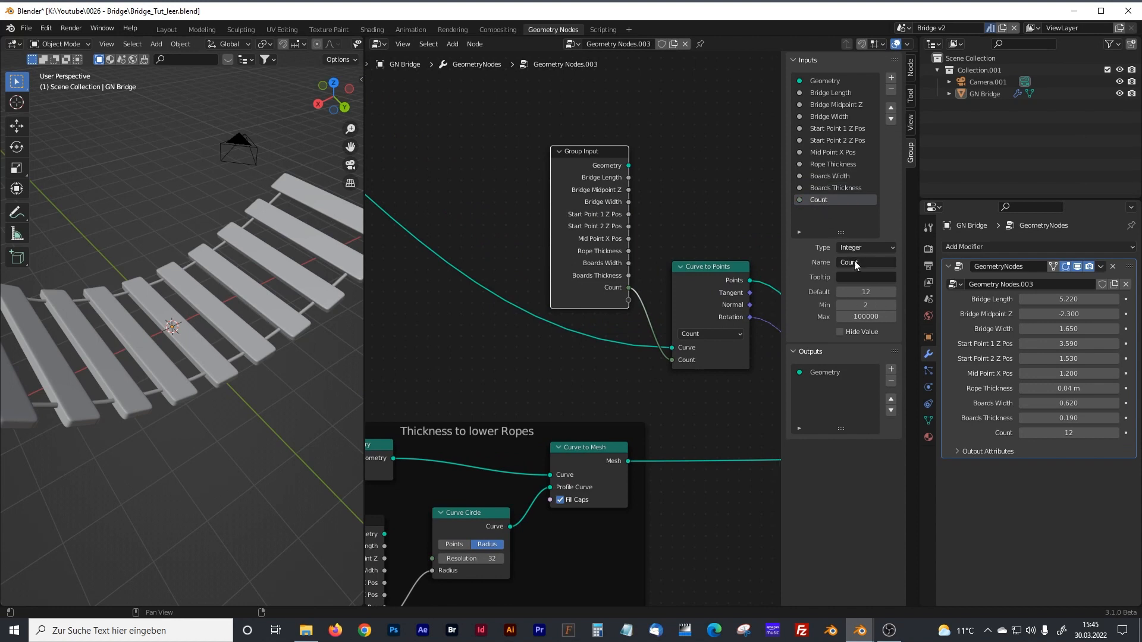
pyautogui.click(860, 263)
pyautogui.write('Boards Densitixy')
pyautogui.press('Return')
pyautogui.moveTo(1071, 433)
pyautogui.mouseDown()
pyautogui.moveTo(1046, 433)
pyautogui.moveTo(1084, 433)
pyautogui.moveTo(1068, 433)
pyautogui.mouseUp()
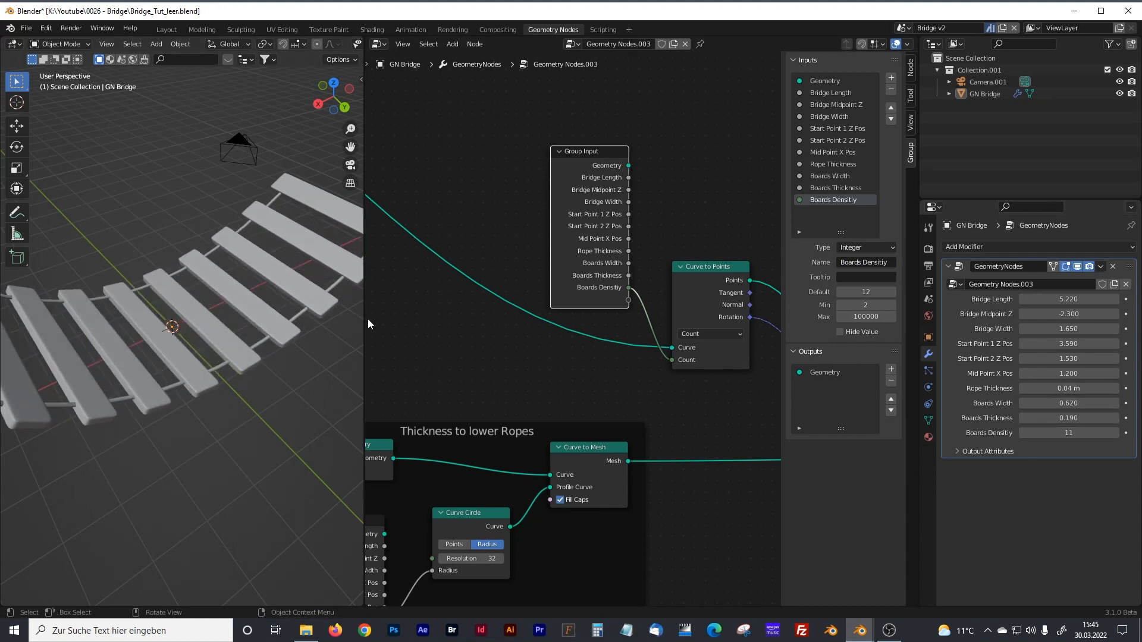
# - Enclose the new Group Input and the Curve to Points node in a shared frame
pyautogui.moveTo(368, 324); pyautogui.dragTo(224, 324)
pyautogui.scroll(-2, 610, 297)
pyautogui.scroll(-1, 607, 294)
pyautogui.moveTo(601, 302); pyautogui.dragTo(599, 293)
pyautogui.moveTo(472, 174); pyautogui.dragTo(628, 355)
pyautogui.hotkey('ctrl', 'j')
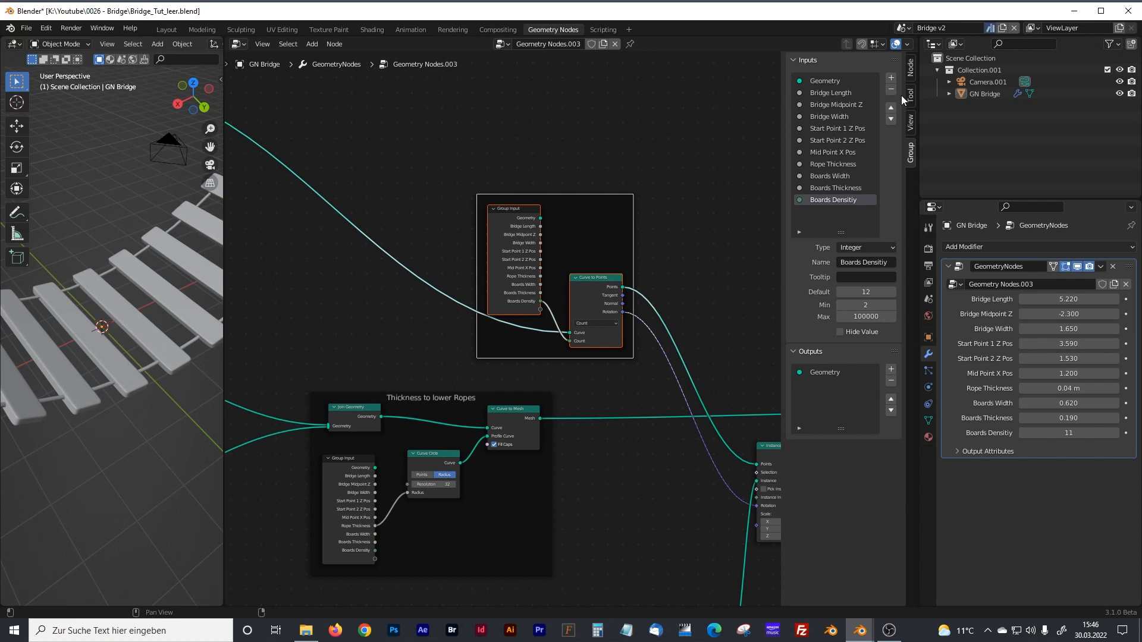
# - Label the new frame Boards Density and hide the node editor's sidebar
pyautogui.click(911, 72)
pyautogui.click(851, 93)
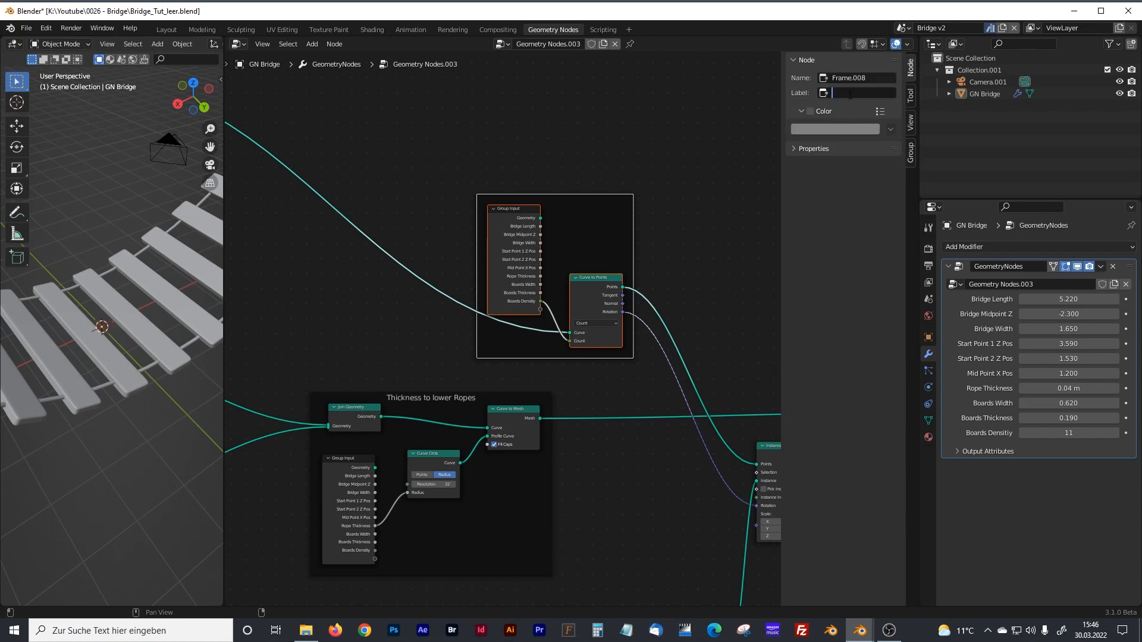
pyautogui.write('Bo')
pyautogui.press('BackSpace')
pyautogui.press('BackSpace')
pyautogui.write('ards Density')
pyautogui.press('Return')
pyautogui.moveTo(583, 205); pyautogui.dragTo(499, 235)
pyautogui.moveTo(535, 533); pyautogui.dragTo(666, 170, button='middle')
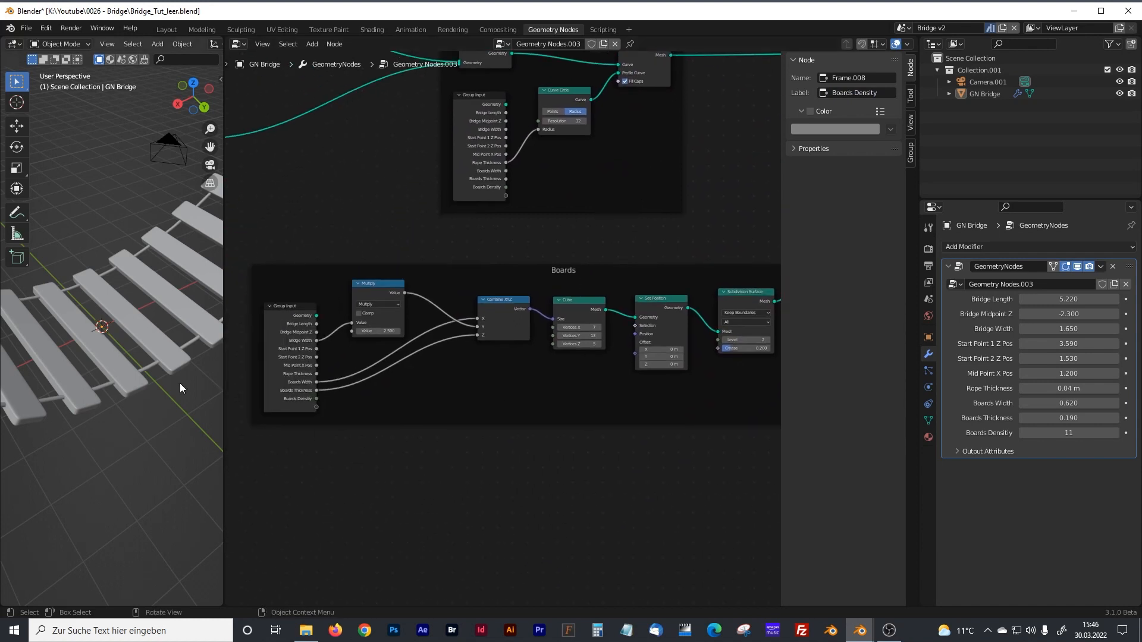
pyautogui.moveTo(224, 237); pyautogui.dragTo(295, 235)
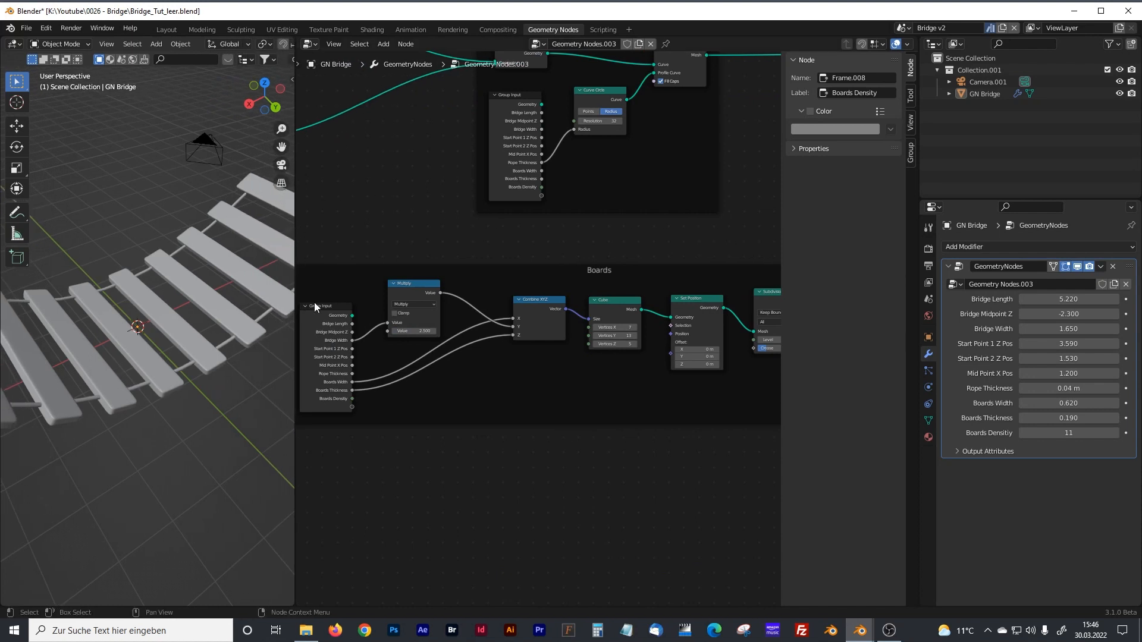
pyautogui.press('n')
pyautogui.keyDown('shift'); pyautogui.scroll(-5, 557, 412); pyautogui.keyUp('shift')
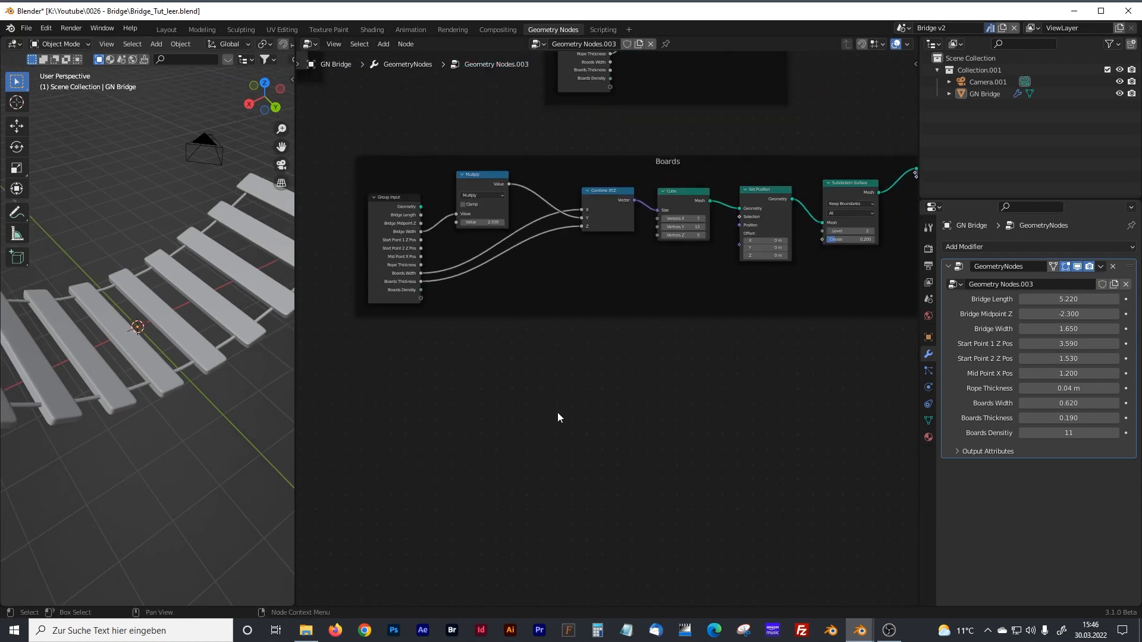
pyautogui.hotkey('shift', 'a')
pyautogui.press('n')
pyautogui.press('o')
pyautogui.press('s')
pyautogui.click(529, 368)
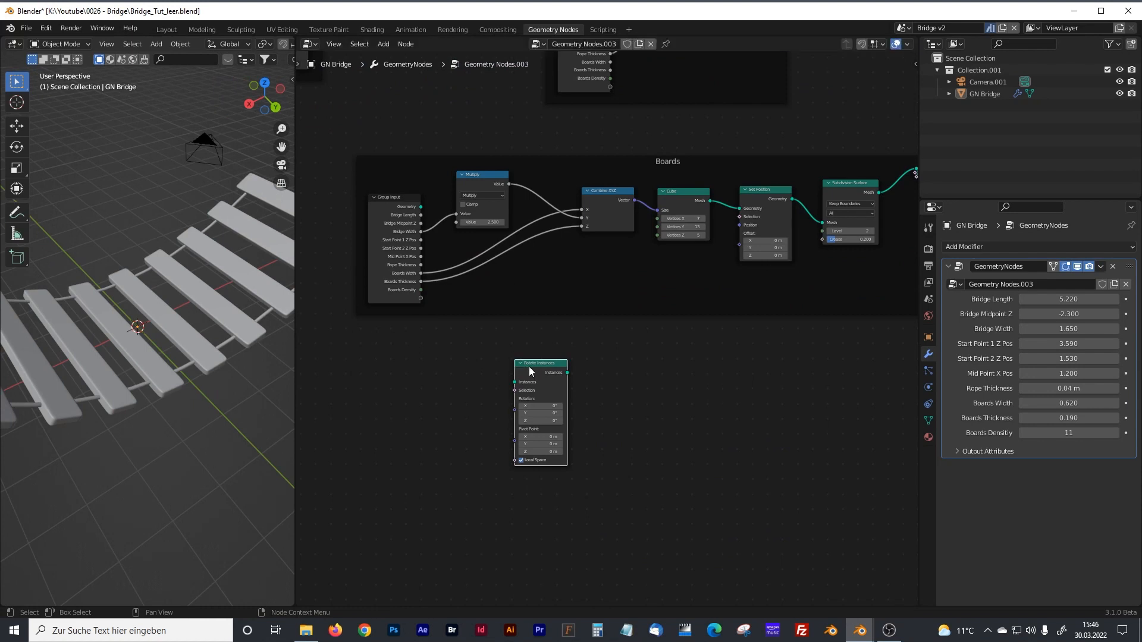
pyautogui.press('x')
# - Add a Noise Texture node in the free space below the Boards frame
pyautogui.scroll(3, 481, 404)
pyautogui.hotkey('shift', 'a')
pyautogui.write('noi')
pyautogui.press('Down')
pyautogui.press('Return')
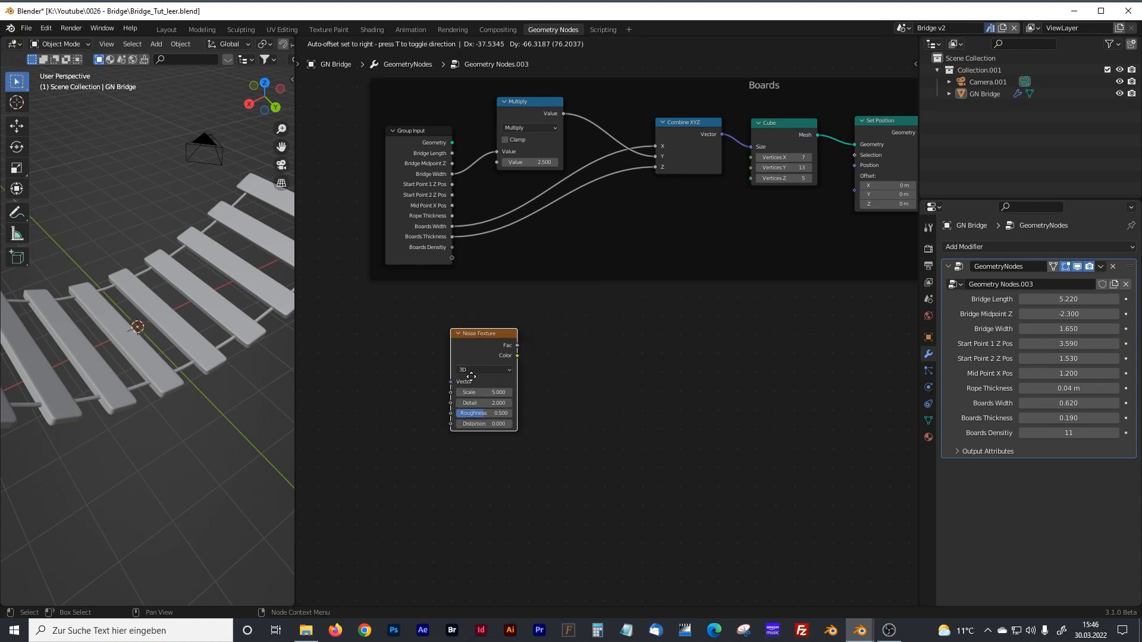
pyautogui.click(470, 425)
# - Add a Spiral node beside the Noise Texture node
pyautogui.hotkey('shift', 'a')
pyautogui.press('p')
pyautogui.press('s')
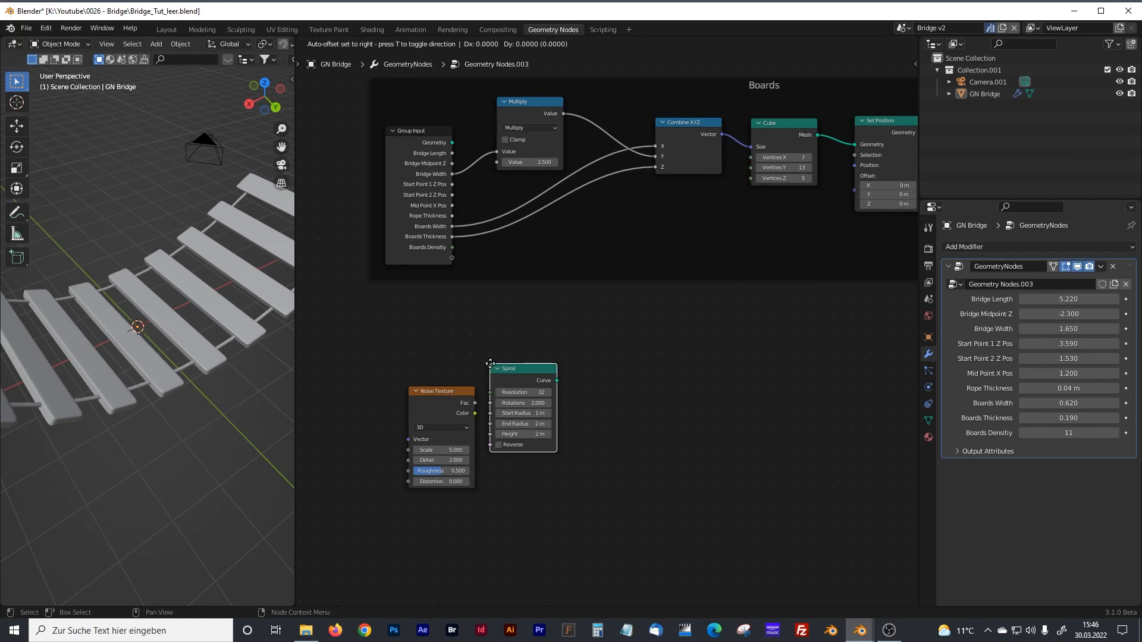
pyautogui.click(494, 364)
pyautogui.press('x')
pyautogui.hotkey('shift', 'a')
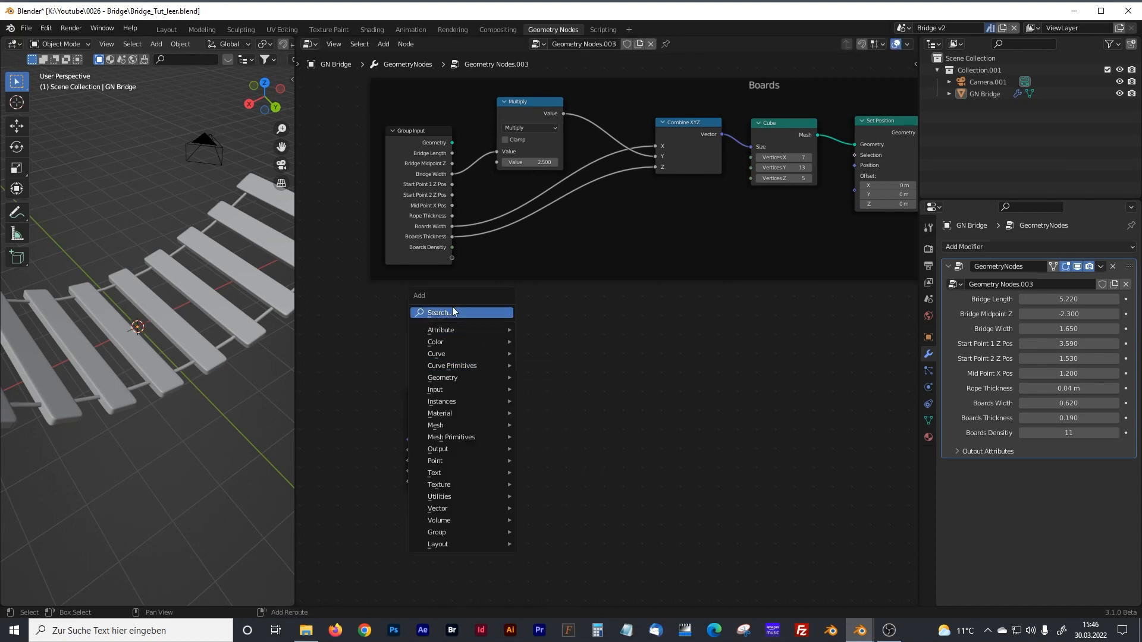
pyautogui.press('p')
pyautogui.press('s')
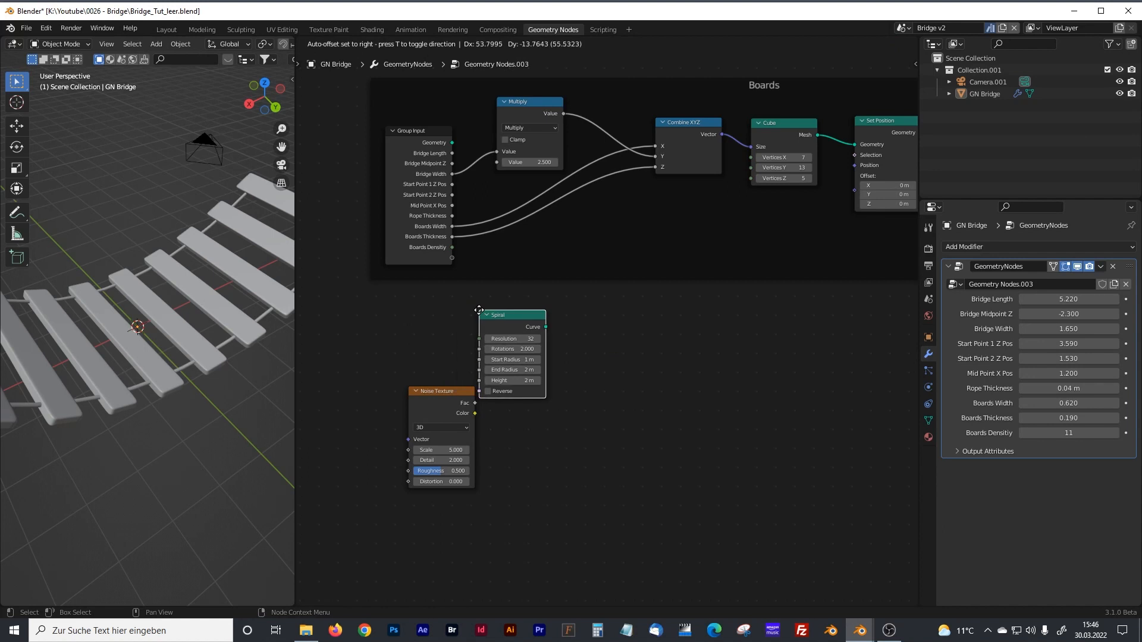
pyautogui.click(479, 310)
pyautogui.press('x')
# - Add a Position node just above the Noise Texture node below the Boards frame
pyautogui.hotkey('shift', 'a')
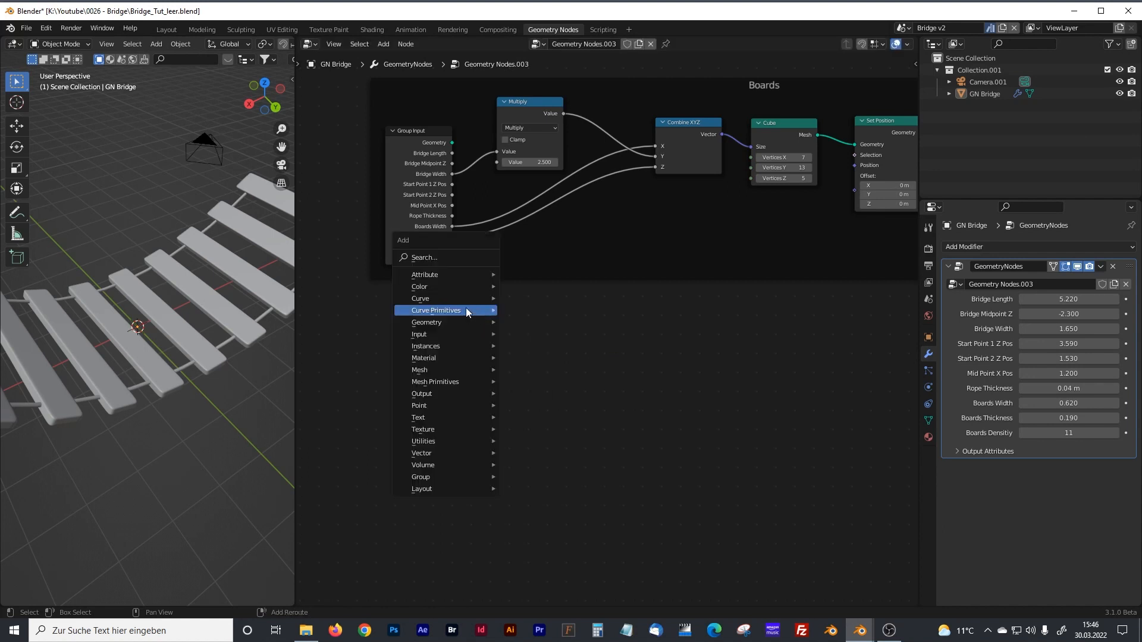
pyautogui.click(436, 258)
pyautogui.write('po')
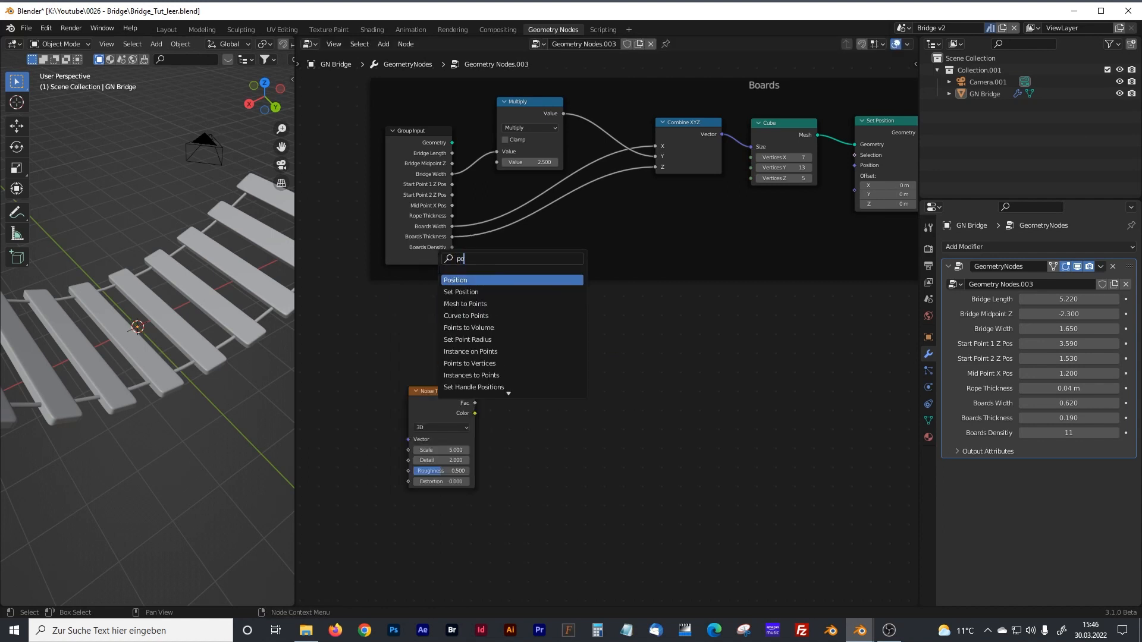
pyautogui.press('Return')
pyautogui.click(438, 366)
pyautogui.click(547, 403)
# - Add a Vector Math node set to Add beside the Position and Noise Texture nodes
pyautogui.hotkey('shift', 'a')
pyautogui.click(502, 370)
pyautogui.write('vecto')
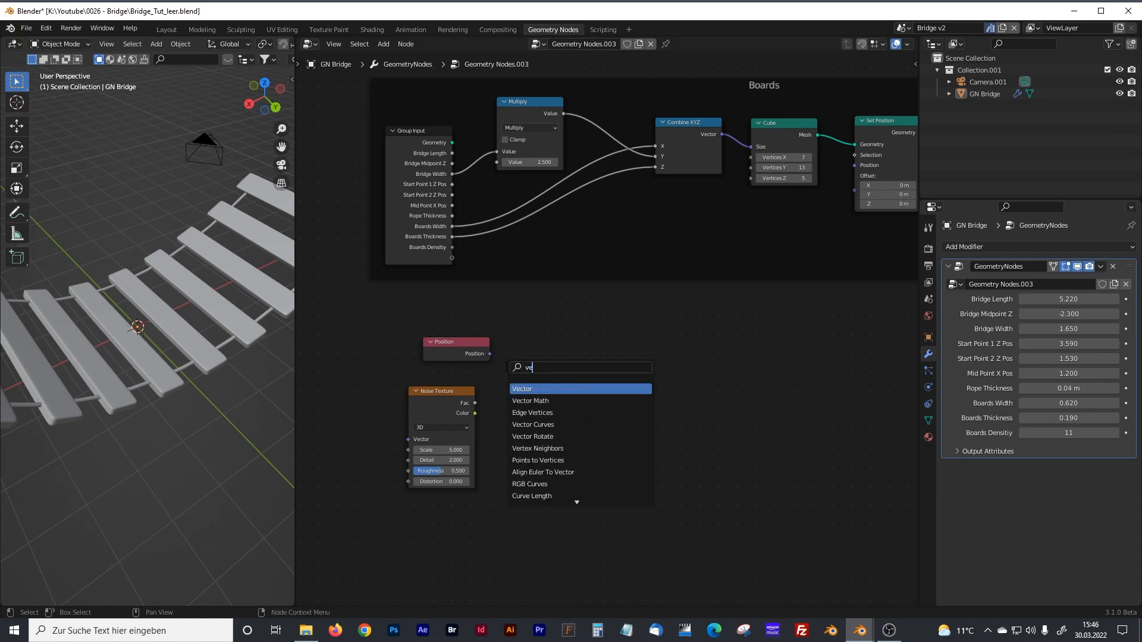
pyautogui.press('Down')
pyautogui.press('Return')
pyautogui.click(507, 367)
# - Duplicate the Add vector math node and place the copy after the original
pyautogui.hotkey('shift', 'a')
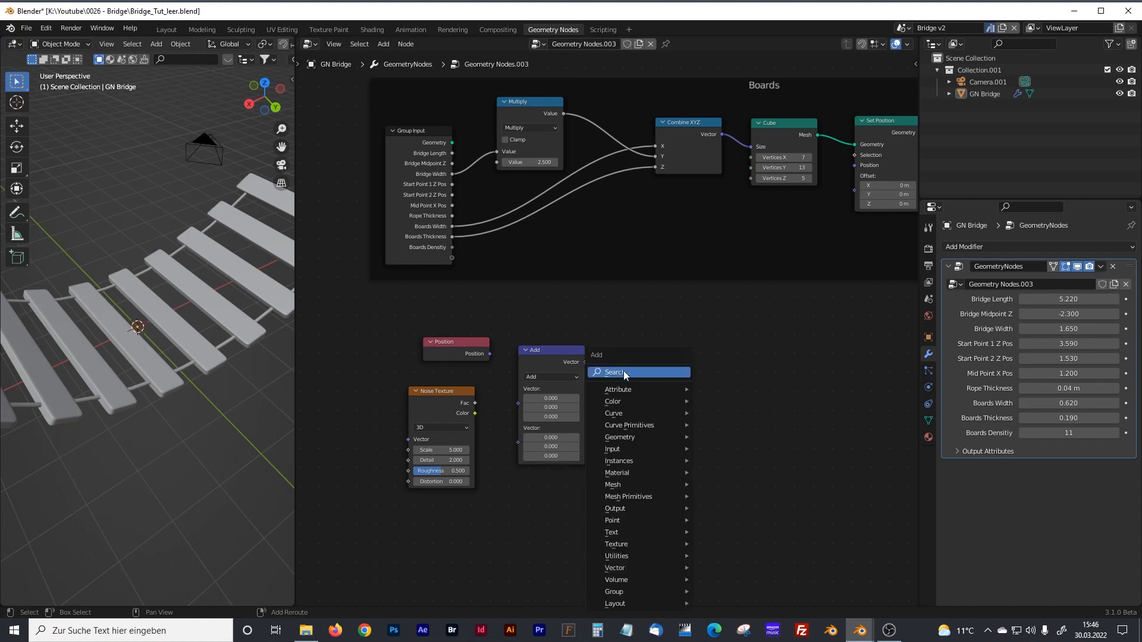
pyautogui.click(624, 372)
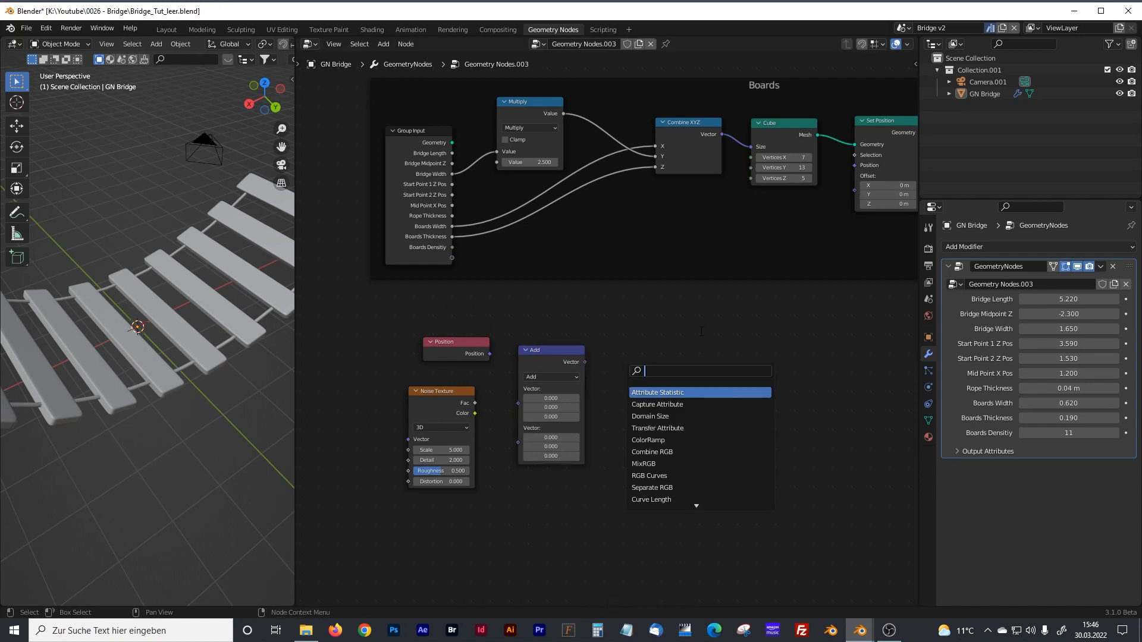
pyautogui.click(548, 349)
pyautogui.hotkey('shift', 'd')
pyautogui.click(647, 338)
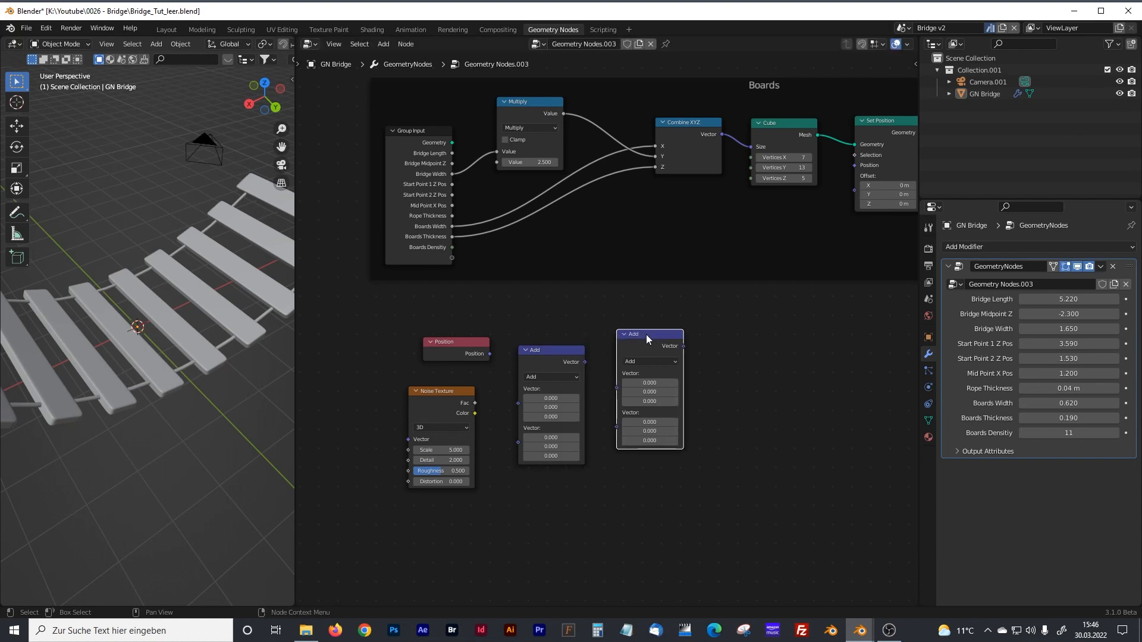
# - Link Position and the Noise Texture's Color into the two Vector inputs of the first Add node and align the nodes
pyautogui.moveTo(469, 357); pyautogui.dragTo(543, 357)
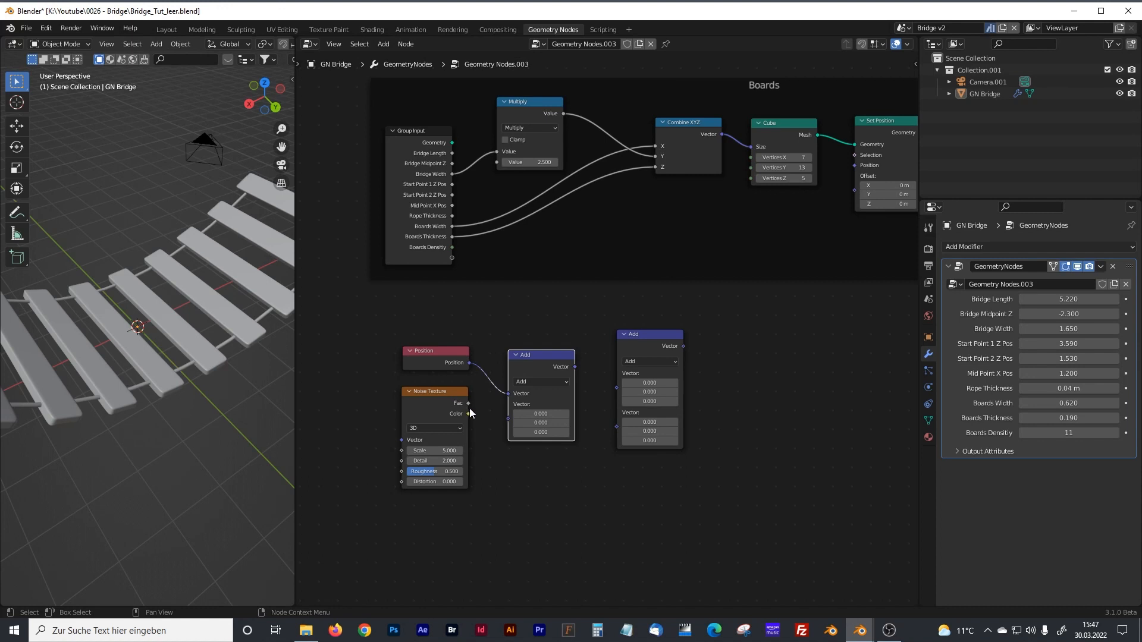
pyautogui.moveTo(468, 414); pyautogui.dragTo(508, 404)
pyautogui.click(547, 354)
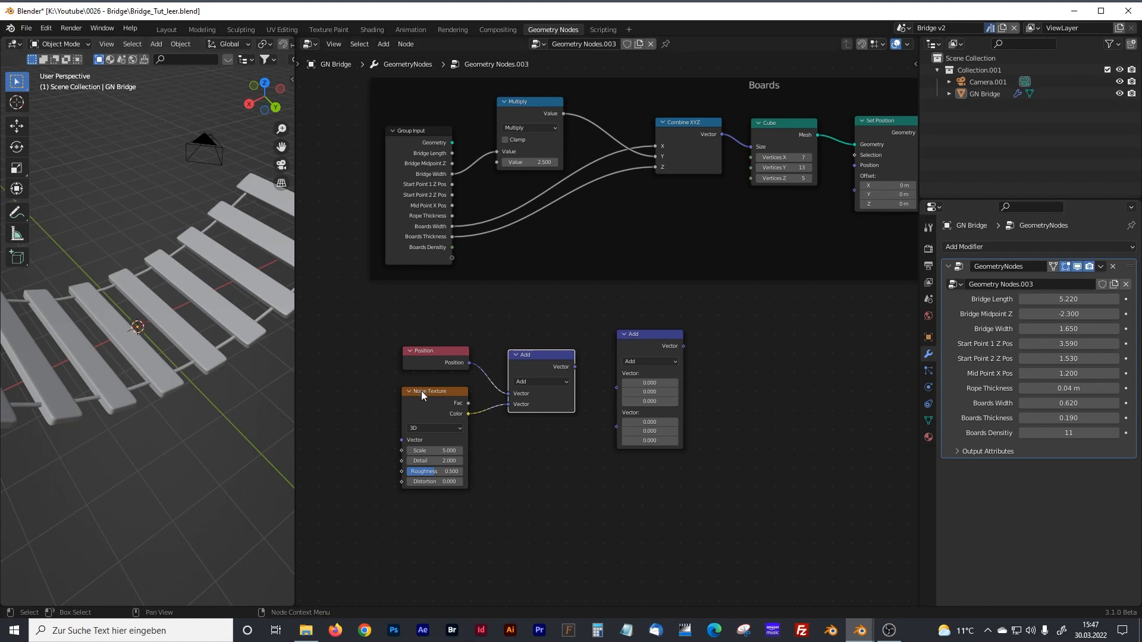
pyautogui.moveTo(440, 391); pyautogui.dragTo(441, 387)
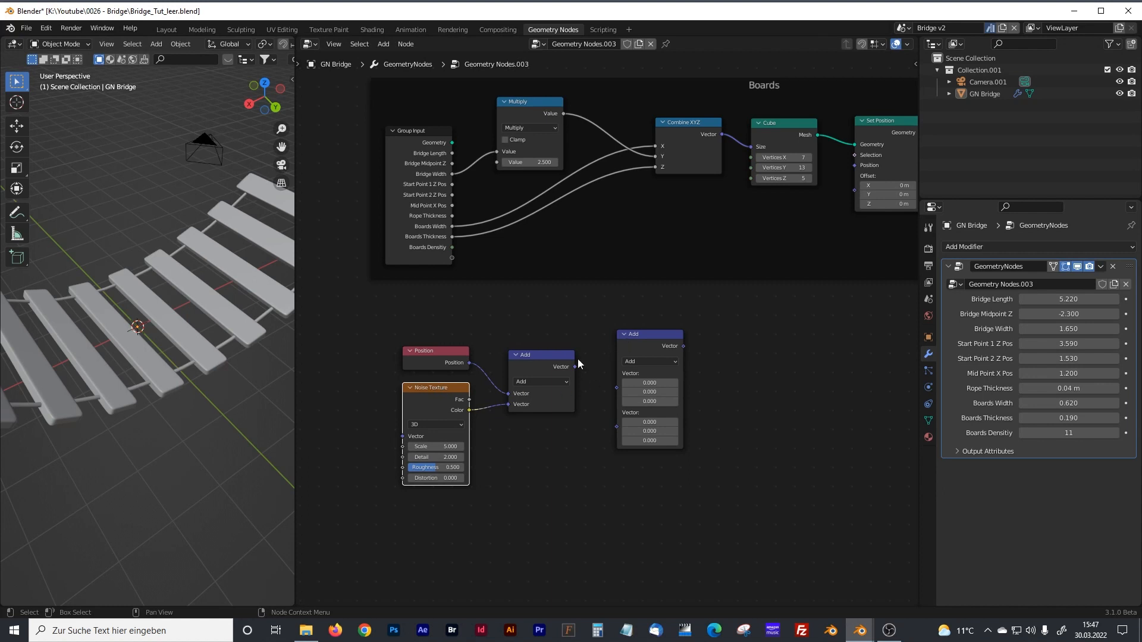
pyautogui.moveTo(533, 357)
pyautogui.mouseDown()
pyautogui.moveTo(564, 353)
pyautogui.moveTo(552, 354)
pyautogui.mouseUp()
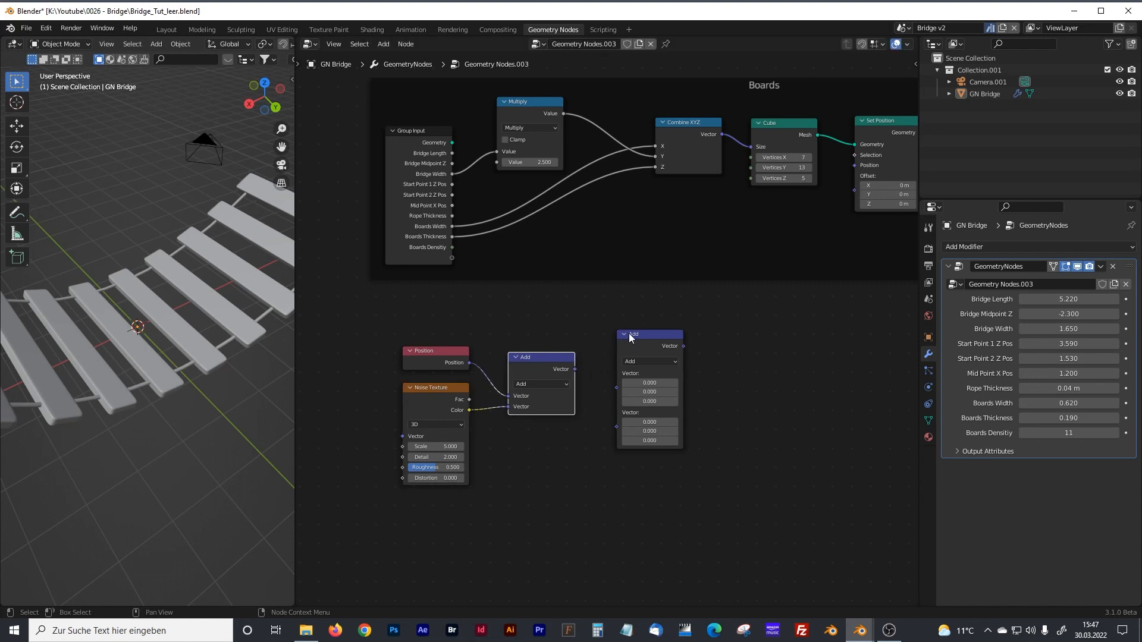
# - Switch the duplicated vector math node's operation to Subtract and position it beside the Add node
pyautogui.moveTo(629, 333); pyautogui.dragTo(652, 333)
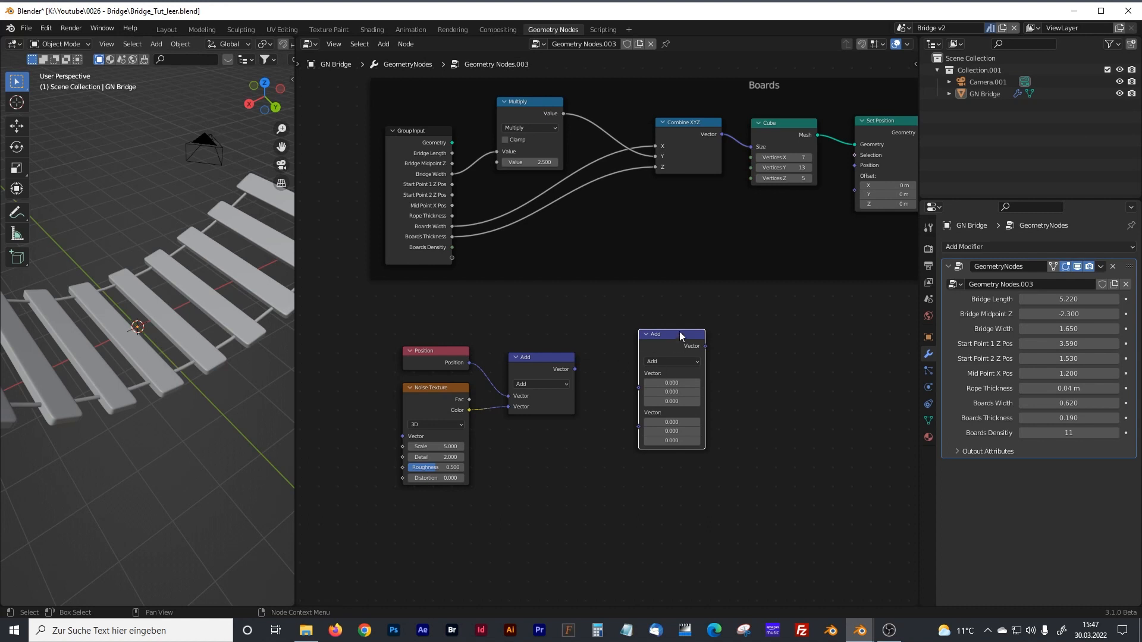
pyautogui.moveTo(679, 331); pyautogui.dragTo(654, 330)
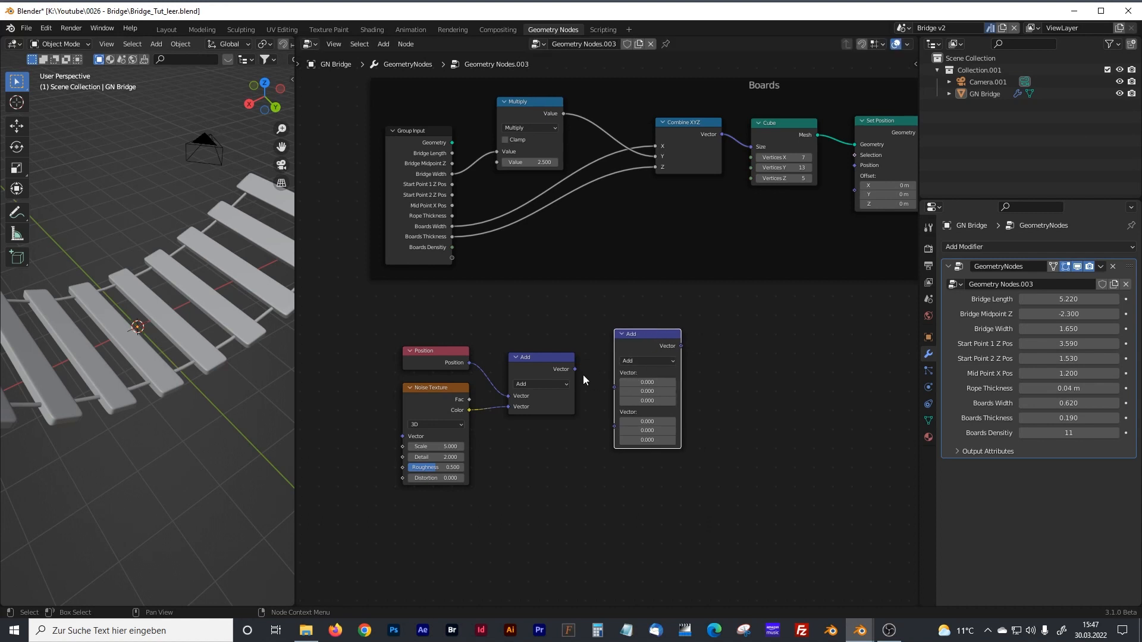
pyautogui.moveTo(641, 332); pyautogui.dragTo(639, 336)
pyautogui.click(635, 364)
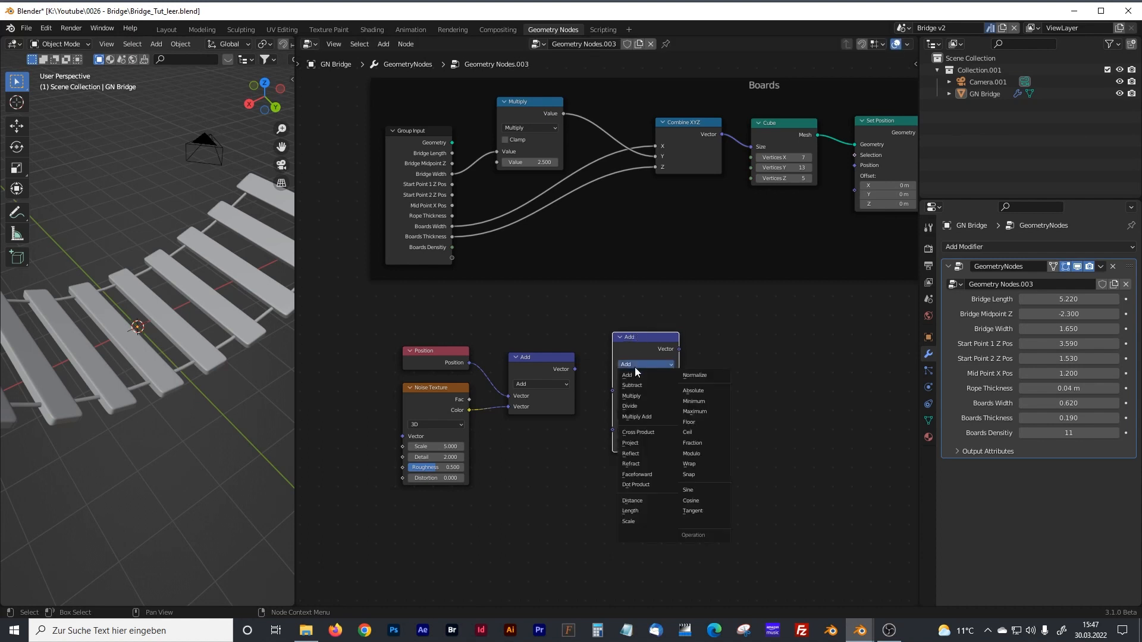
pyautogui.click(641, 385)
pyautogui.moveTo(636, 334)
pyautogui.mouseDown()
pyautogui.moveTo(646, 341)
pyautogui.moveTo(636, 338)
pyautogui.mouseUp()
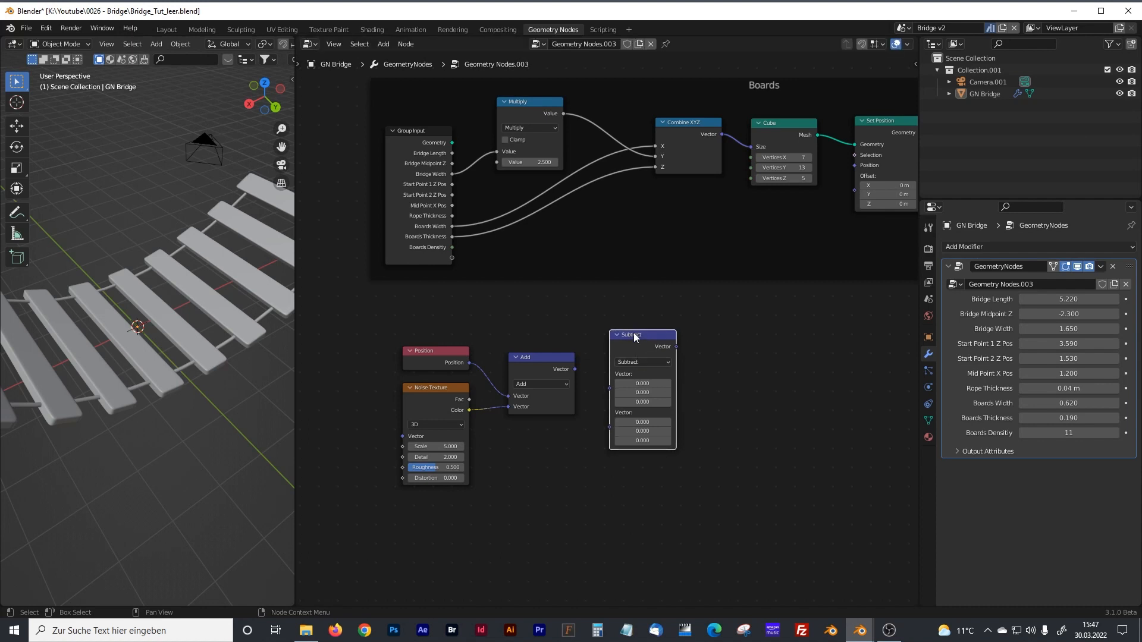
# - Set all three components of the Subtract node's second vector to 0.5
pyautogui.click(651, 421)
pyautogui.write('0')
pyautogui.write('-5')
pyautogui.press('Tab')
pyautogui.write('0')
pyautogui.click(653, 421)
pyautogui.write('0.5')
pyautogui.press('Tab')
pyautogui.write('0.5')
pyautogui.press('Tab')
pyautogui.write('0')
pyautogui.press('Return')
# - Link the Add output into Subtract's first Vector input and Subtract's output into Set Position's Position input, and widen the 3D viewport
pyautogui.moveTo(575, 369); pyautogui.dragTo(613, 387)
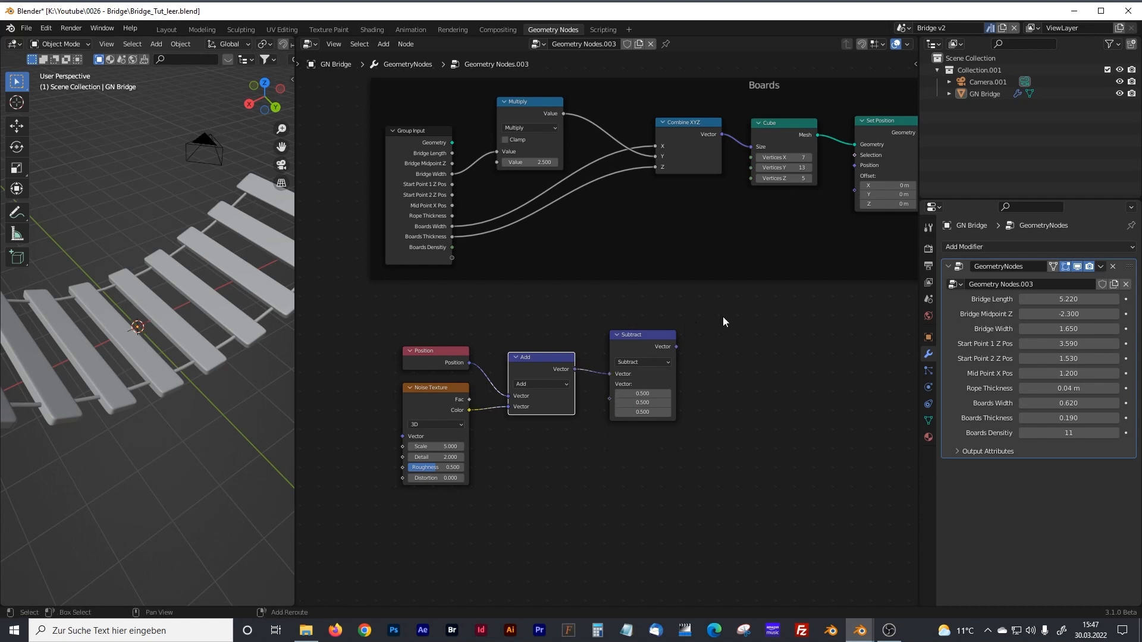
pyautogui.keyDown('shift'); pyautogui.moveTo(722, 317); pyautogui.dragTo(689, 353, button='middle'); pyautogui.keyUp('shift')
pyautogui.moveTo(635, 365); pyautogui.dragTo(816, 202)
pyautogui.moveTo(294, 364); pyautogui.dragTo(361, 364)
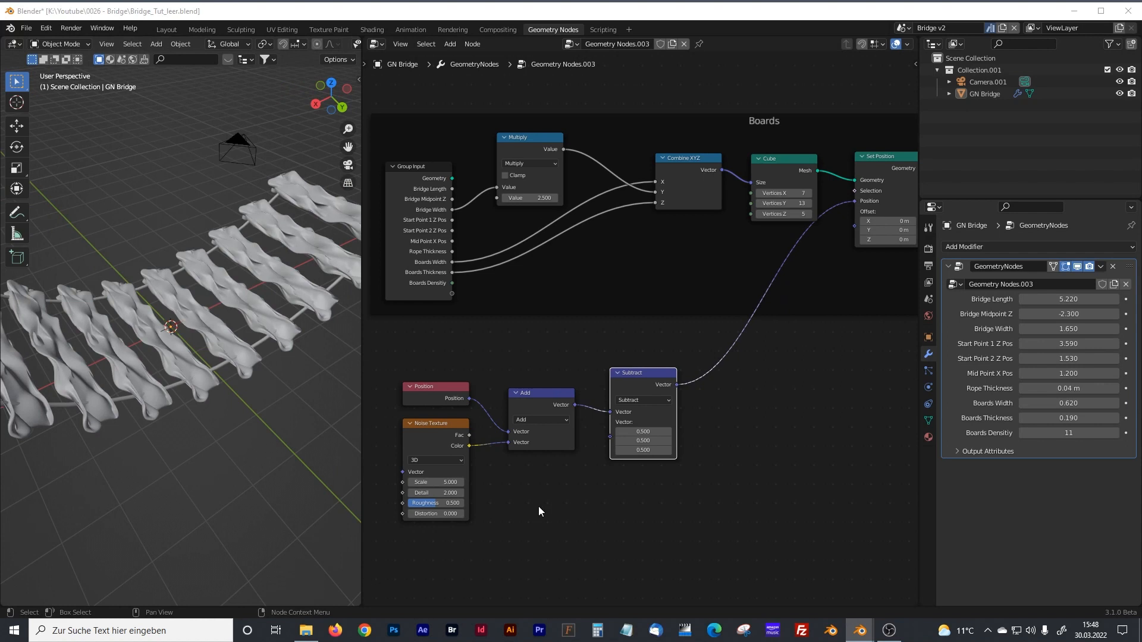
# - Cut the links between Add and Subtract and between Subtract and Set Position
pyautogui.scroll(2, 521, 507)
pyautogui.moveTo(504, 509); pyautogui.dragTo(682, 447, button='middle')
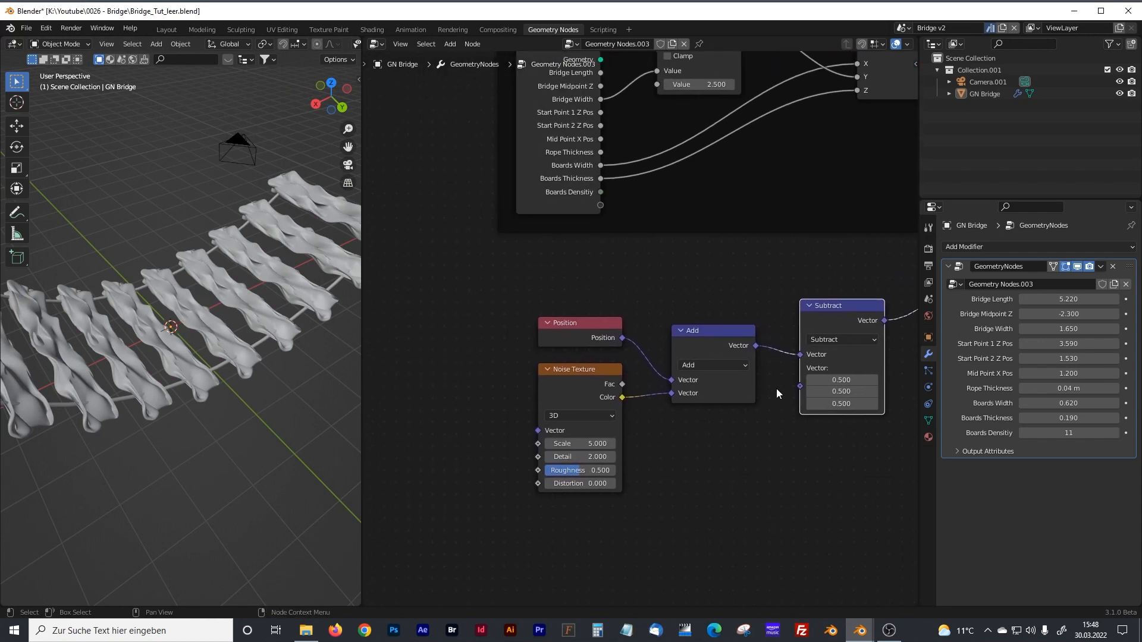
pyautogui.moveTo(774, 326); pyautogui.dragTo(659, 380, button='middle')
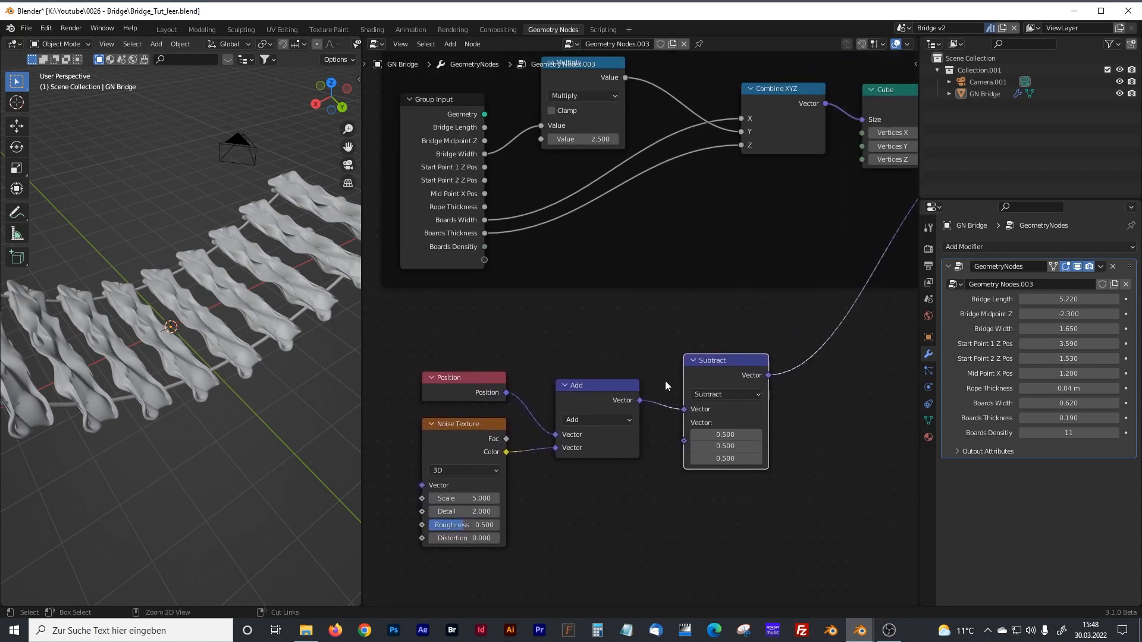
pyautogui.keyDown('ctrl'); pyautogui.moveTo(641, 377); pyautogui.dragTo(672, 419, button='right'); pyautogui.keyUp('ctrl')
pyautogui.moveTo(806, 348); pyautogui.dragTo(729, 406, button='middle')
pyautogui.moveTo(767, 394)
pyautogui.keyDown('ctrl'); pyautogui.mouseDown(button='right')
pyautogui.moveTo(747, 427)
pyautogui.moveTo(766, 434)
pyautogui.mouseUp(button='right'); pyautogui.keyUp('ctrl')
pyautogui.scroll(-2, 766, 434)
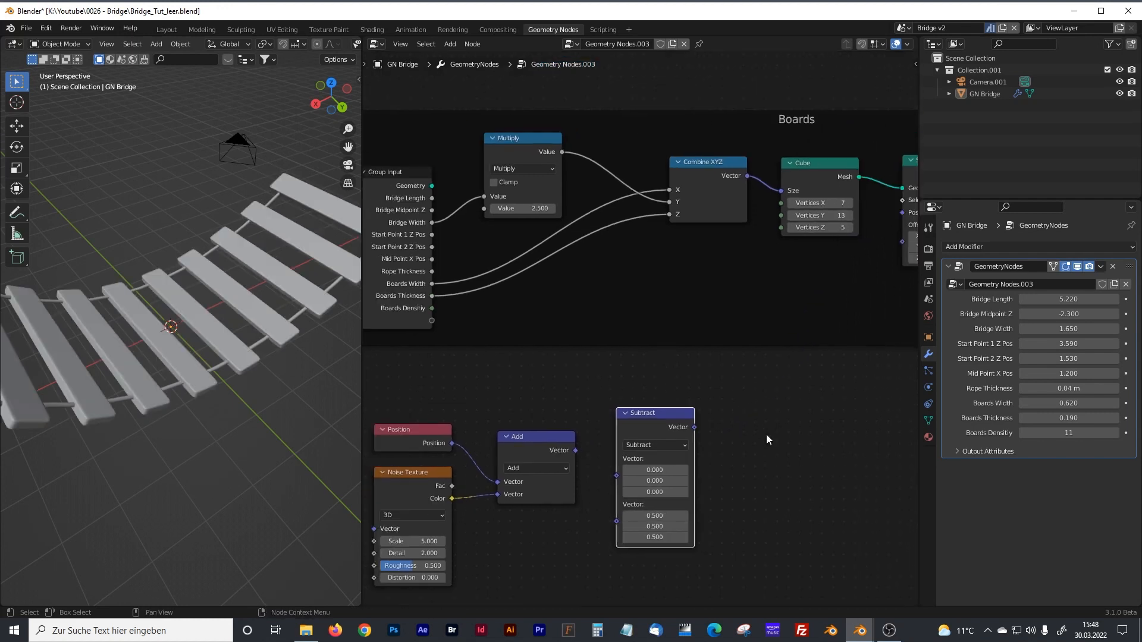
# - Link Add directly to Set Position's Position input to compare the board placement, and reinsert Subtract into that link
pyautogui.moveTo(556, 451); pyautogui.dragTo(855, 232)
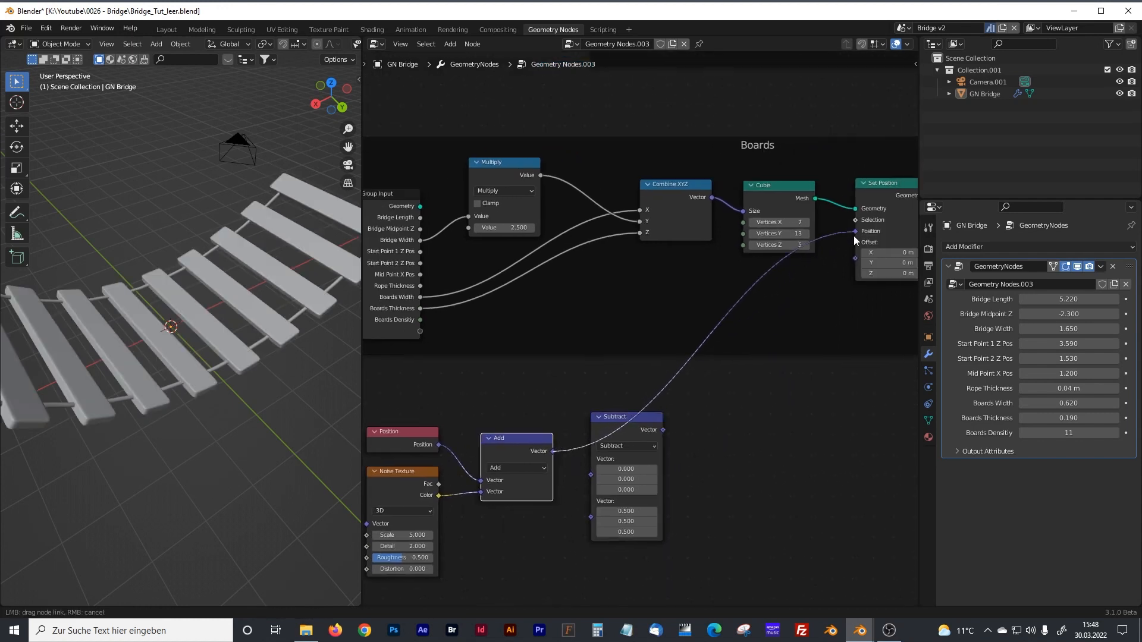
pyautogui.moveTo(310, 315); pyautogui.dragTo(269, 347, button='middle')
pyautogui.moveTo(649, 427); pyautogui.dragTo(651, 415)
pyautogui.moveTo(333, 444); pyautogui.dragTo(206, 458, button='middle')
# - Set the Noise Texture's Scale to 0.1 and Detail to 3
pyautogui.moveTo(455, 549); pyautogui.dragTo(534, 494, button='middle')
pyautogui.scroll(3, 515, 523)
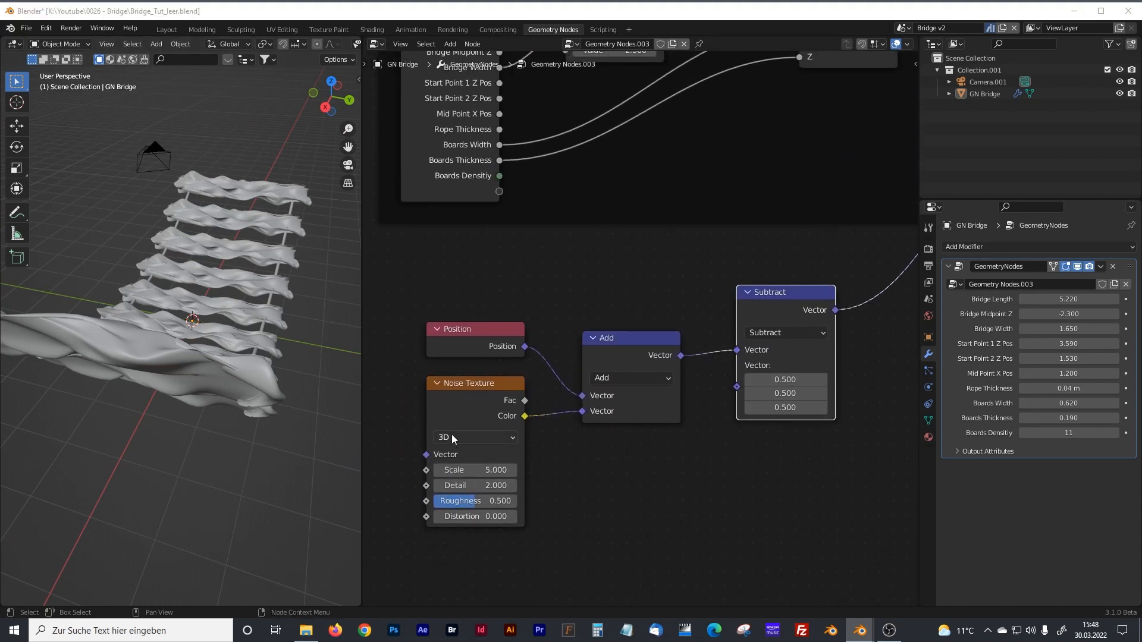
pyautogui.click(492, 469)
pyautogui.write('0.1')
pyautogui.press('Tab')
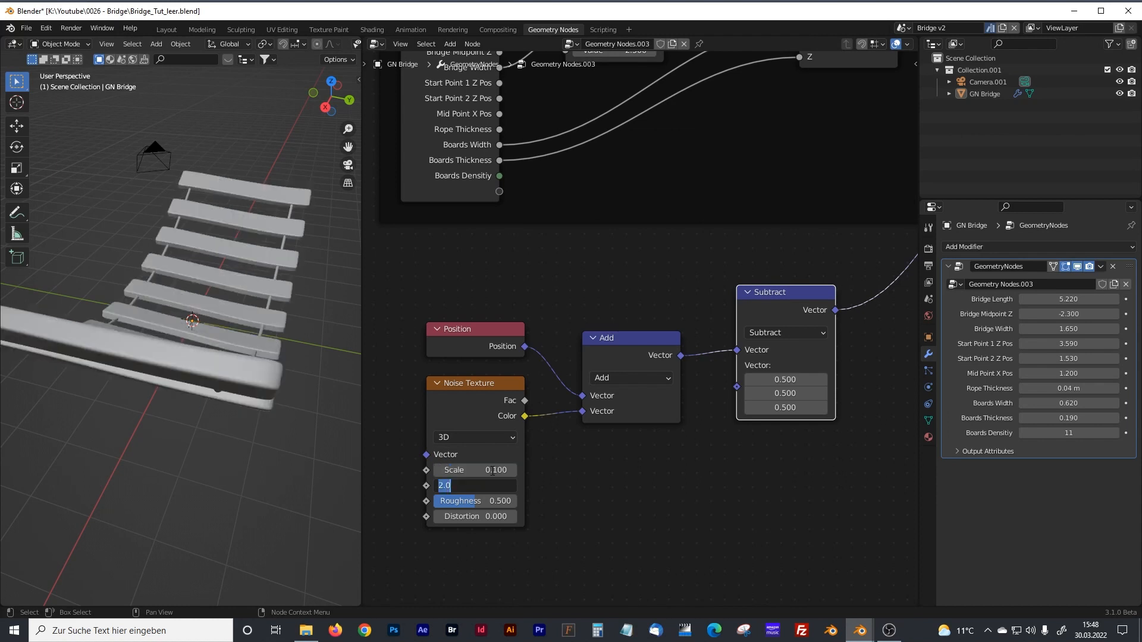
pyautogui.write('3')
pyautogui.press('Tab')
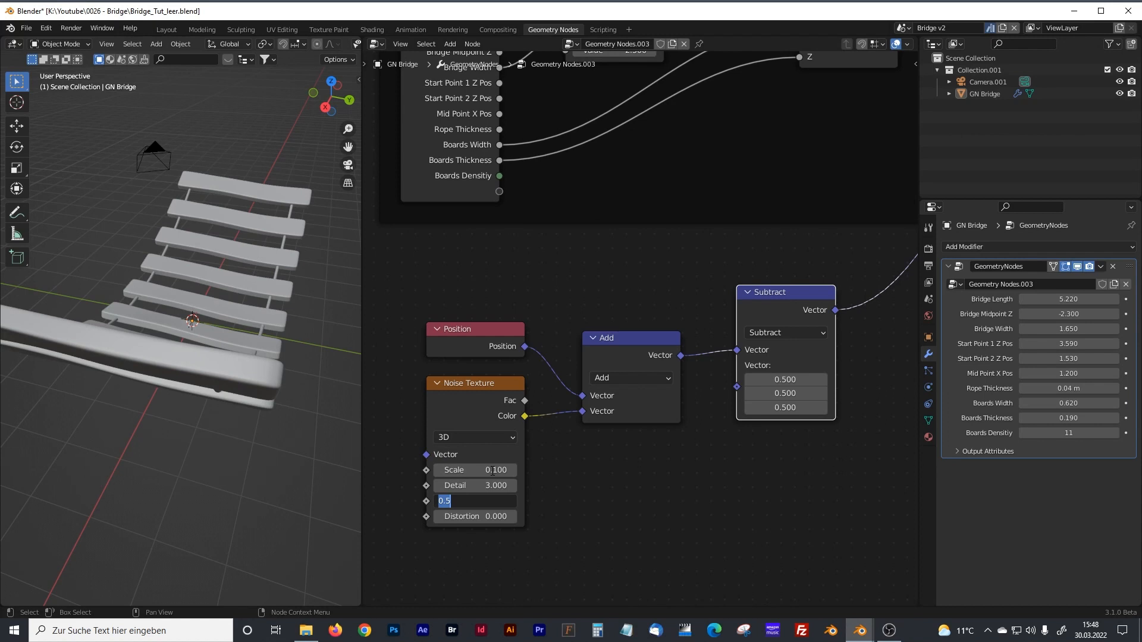
pyautogui.press('Return')
pyautogui.moveTo(205, 334); pyautogui.dragTo(177, 310, button='middle')
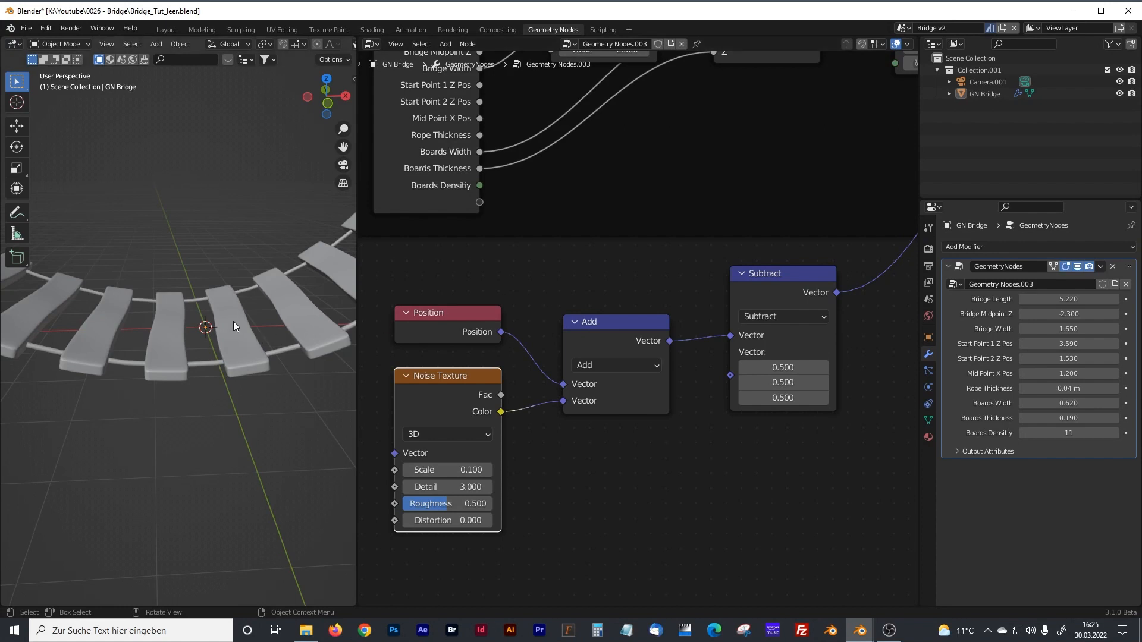
pyautogui.moveTo(233, 301); pyautogui.dragTo(265, 312, button='middle')
pyautogui.scroll(1, 239, 347)
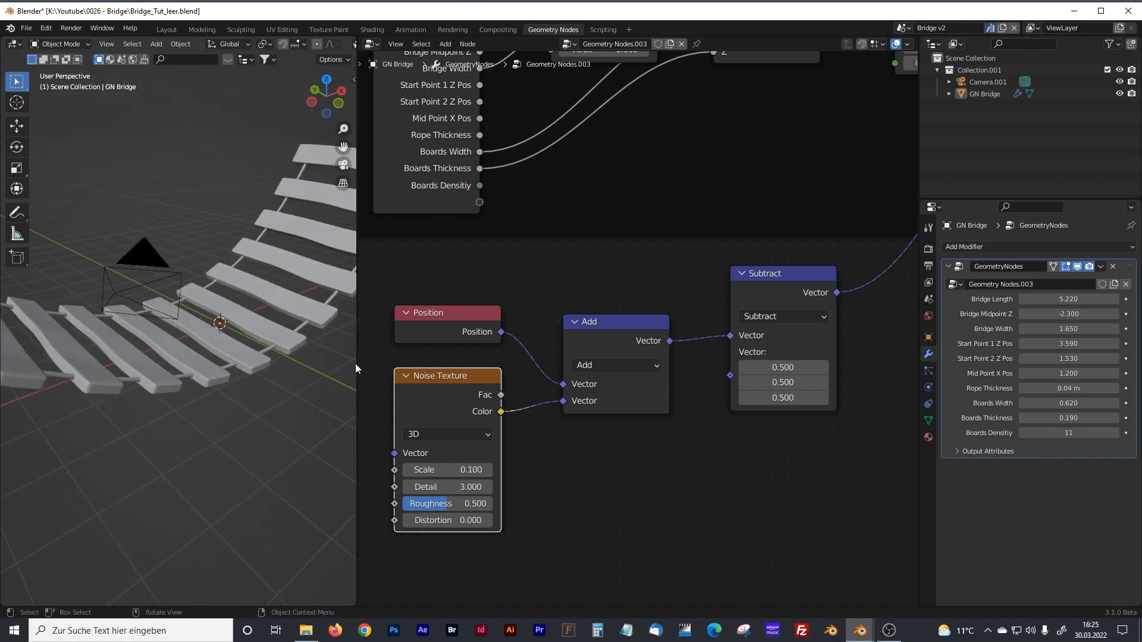
pyautogui.moveTo(243, 316)
pyautogui.mouseDown(button='middle')
pyautogui.moveTo(227, 305)
pyautogui.moveTo(250, 319)
pyautogui.mouseUp(button='middle')
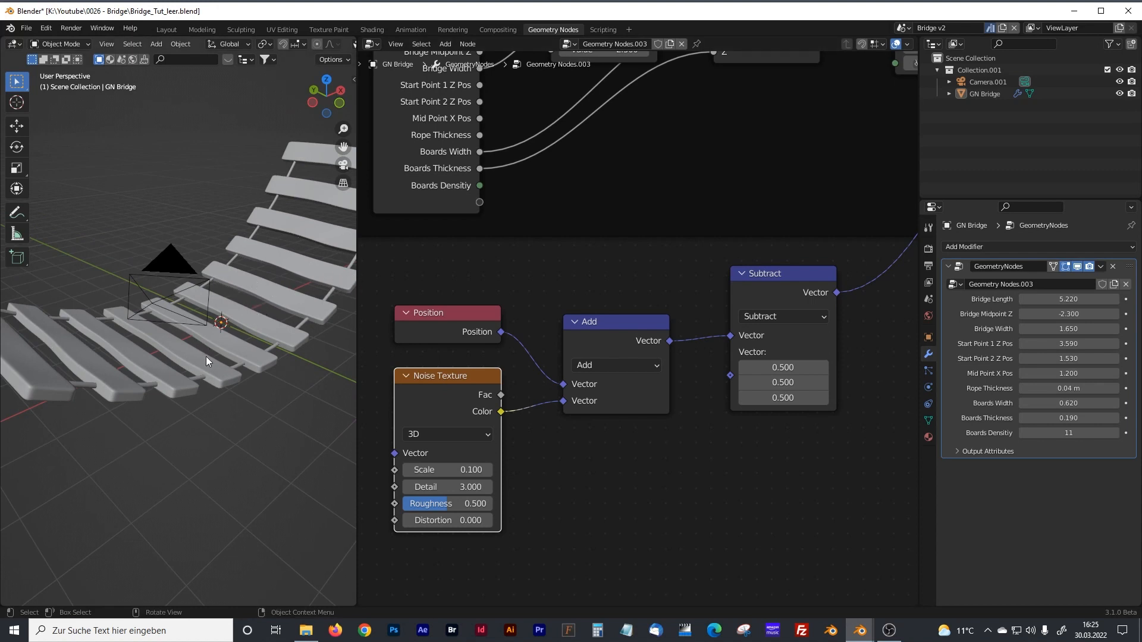
# - Group the Instance on Points and Rotate Instances nodes in a new frame
pyautogui.moveTo(718, 188); pyautogui.dragTo(637, 299, button='middle')
pyautogui.scroll(-6, 637, 299)
pyautogui.moveTo(731, 273); pyautogui.dragTo(405, 491, button='middle')
pyautogui.moveTo(685, 306); pyautogui.dragTo(443, 467, button='middle')
pyautogui.scroll(1, 711, 249)
pyautogui.click(637, 215)
pyautogui.keyDown('shift'); pyautogui.click(724, 213); pyautogui.keyUp('shift')
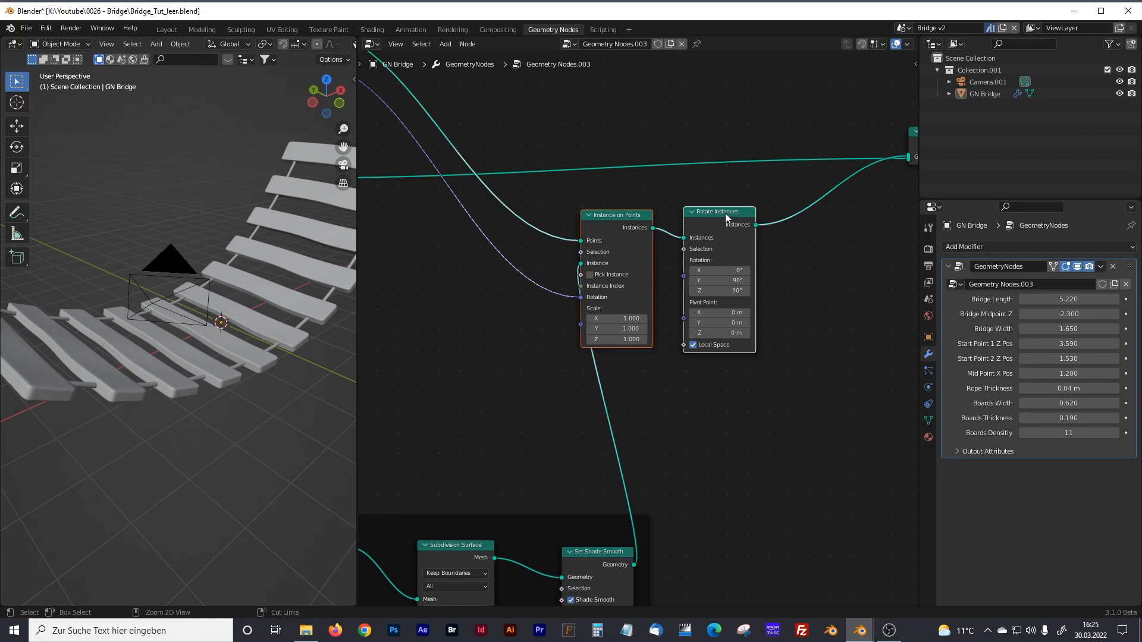
pyautogui.hotkey('ctrl', 'j')
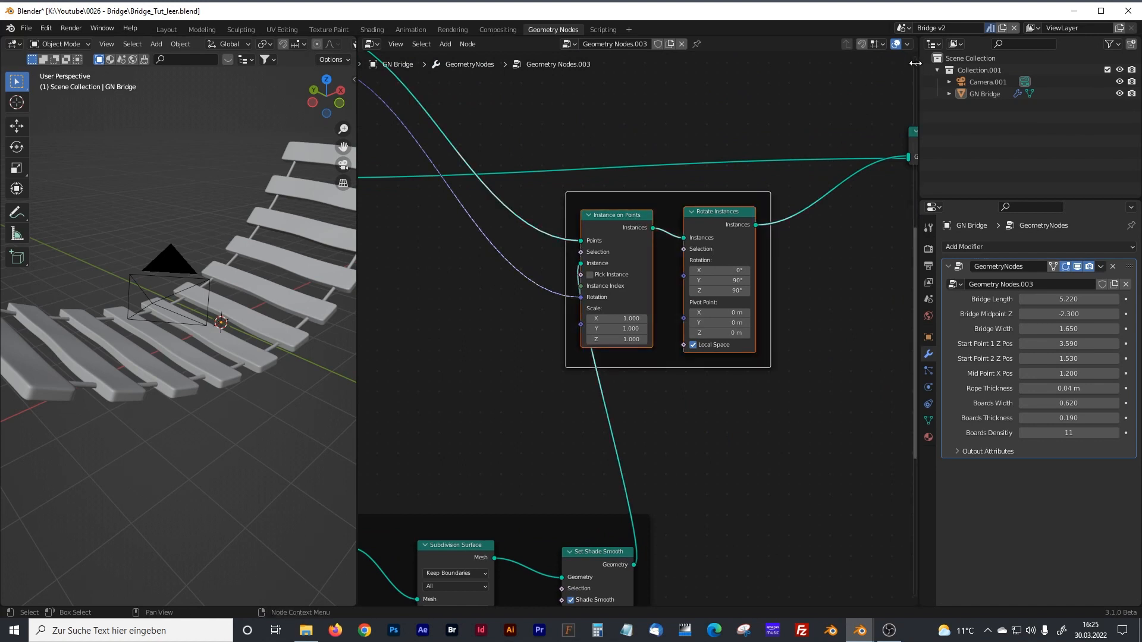
# - Label the new frame "Distribution of Boards" and hide the node properties again
pyautogui.moveTo(915, 63); pyautogui.dragTo(783, 65)
pyautogui.click(869, 93)
pyautogui.write('Distribution')
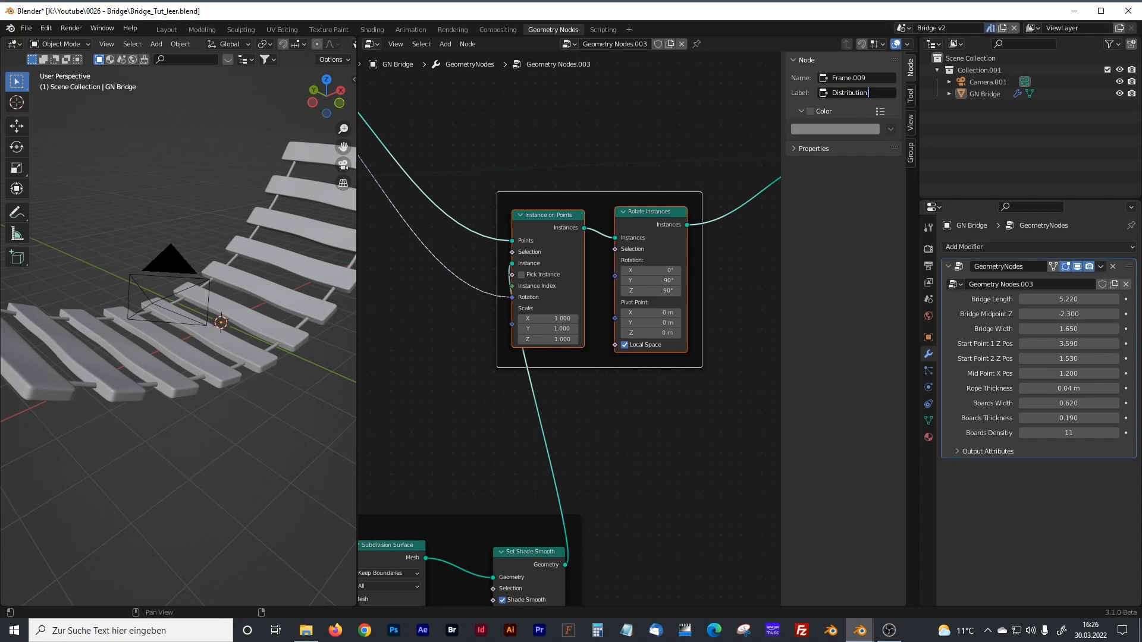
pyautogui.write(' of Boards')
pyautogui.press('Return')
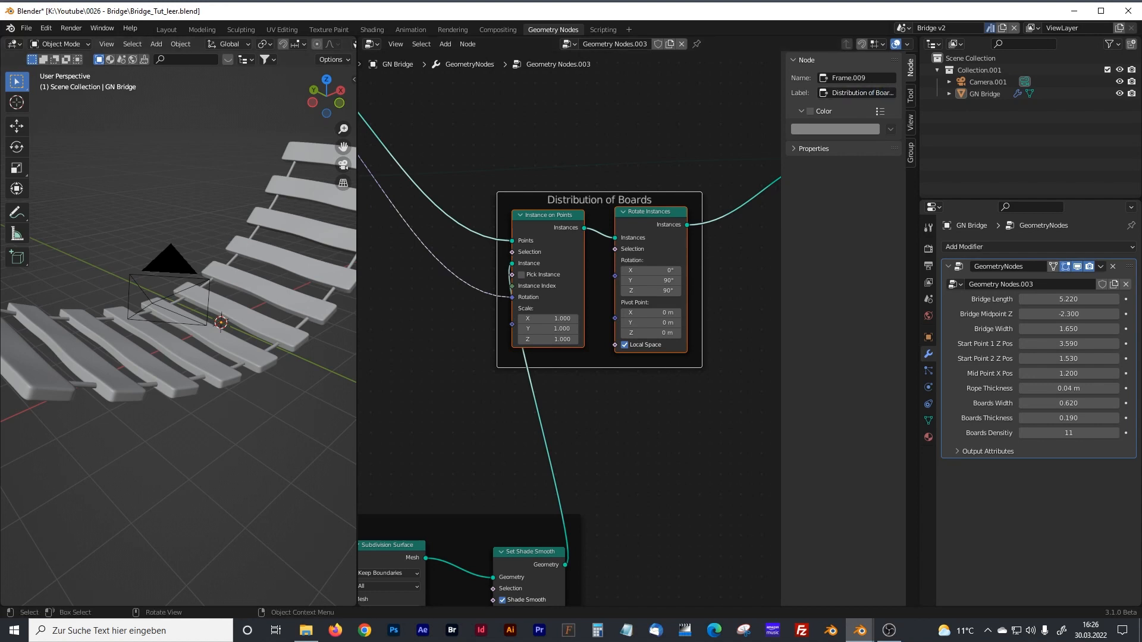
pyautogui.scroll(-2, 462, 227)
pyautogui.moveTo(412, 203); pyautogui.dragTo(470, 235, button='middle')
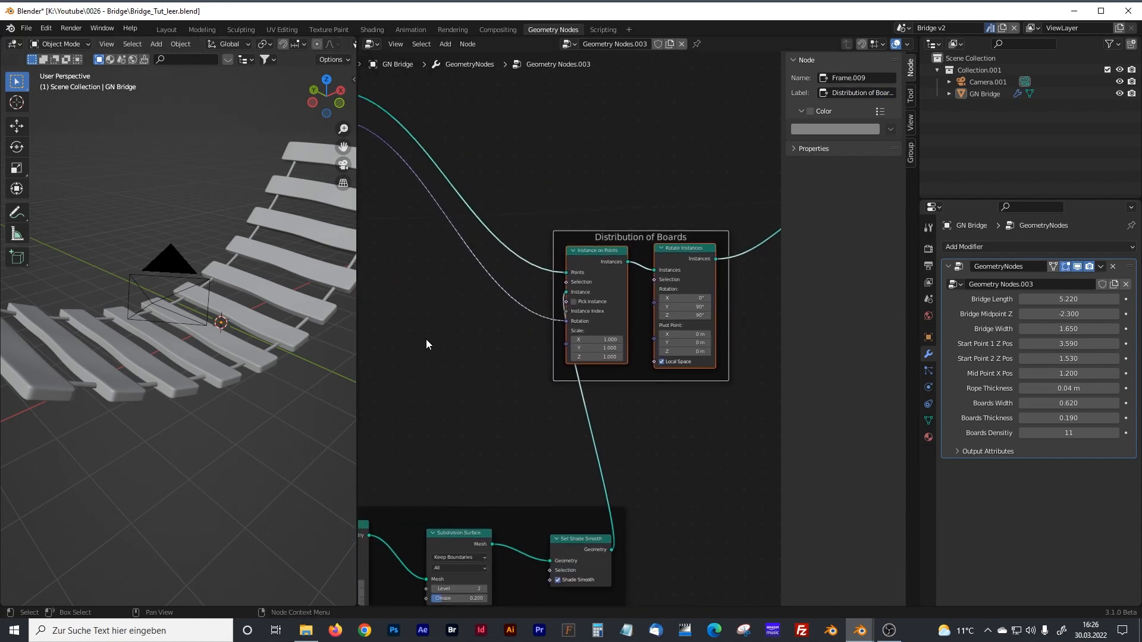
pyautogui.moveTo(451, 341); pyautogui.dragTo(521, 332, button='middle')
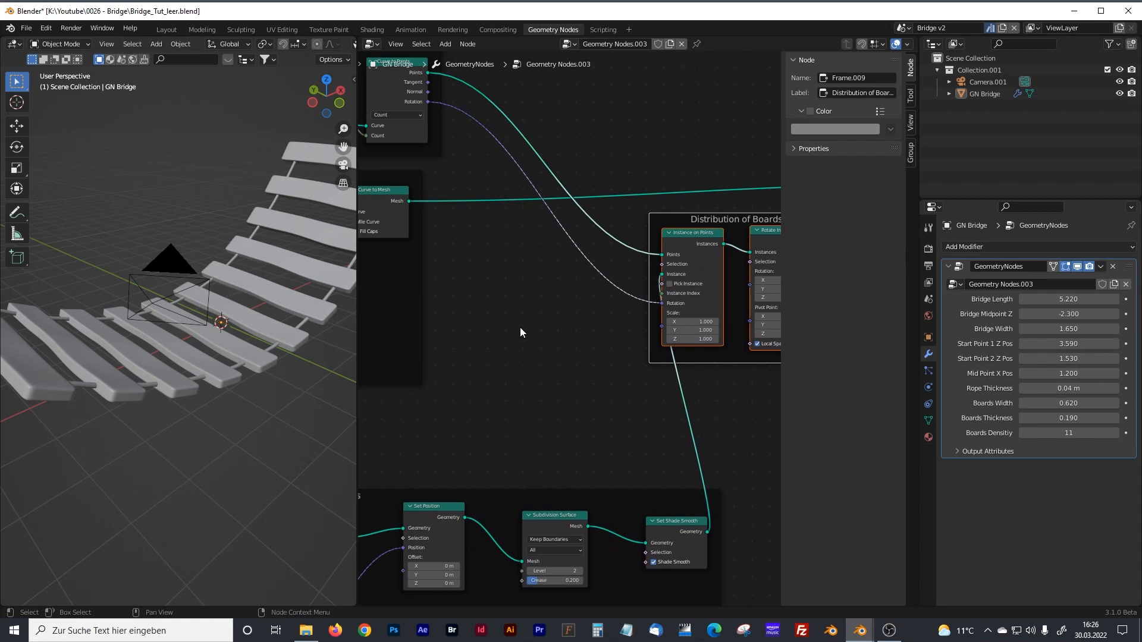
pyautogui.moveTo(636, 341); pyautogui.dragTo(506, 334, button='middle')
pyautogui.press('n')
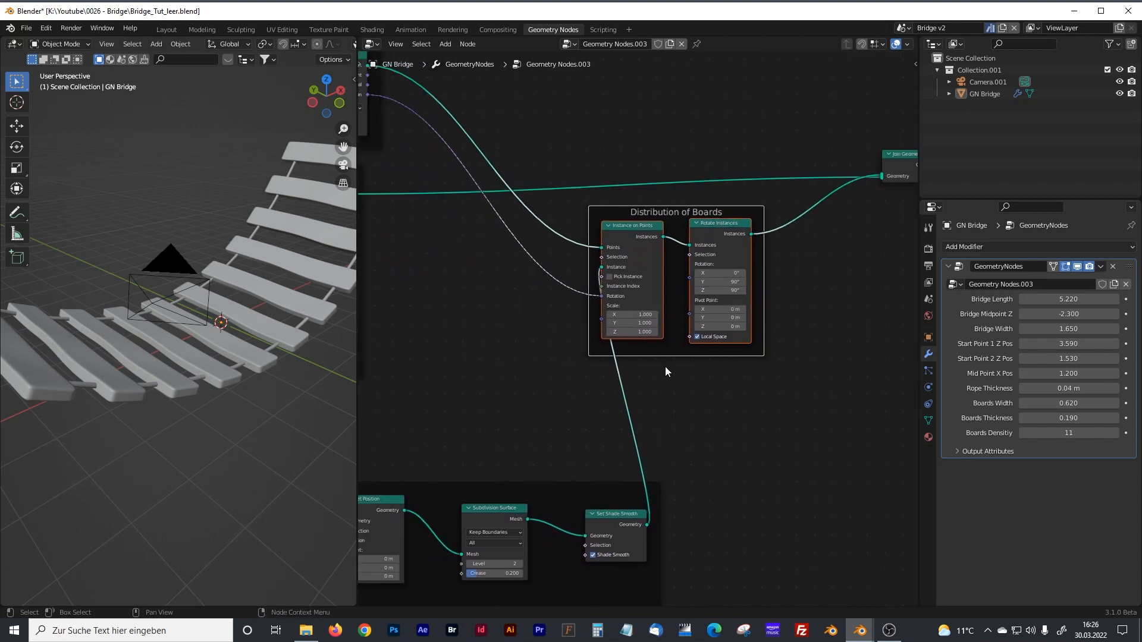
# - Add a Random Value node and place it beside Instance on Points inside the Distribution of Boards frame
pyautogui.hotkey('shift', 'a')
pyautogui.click(630, 366)
pyautogui.write('random')
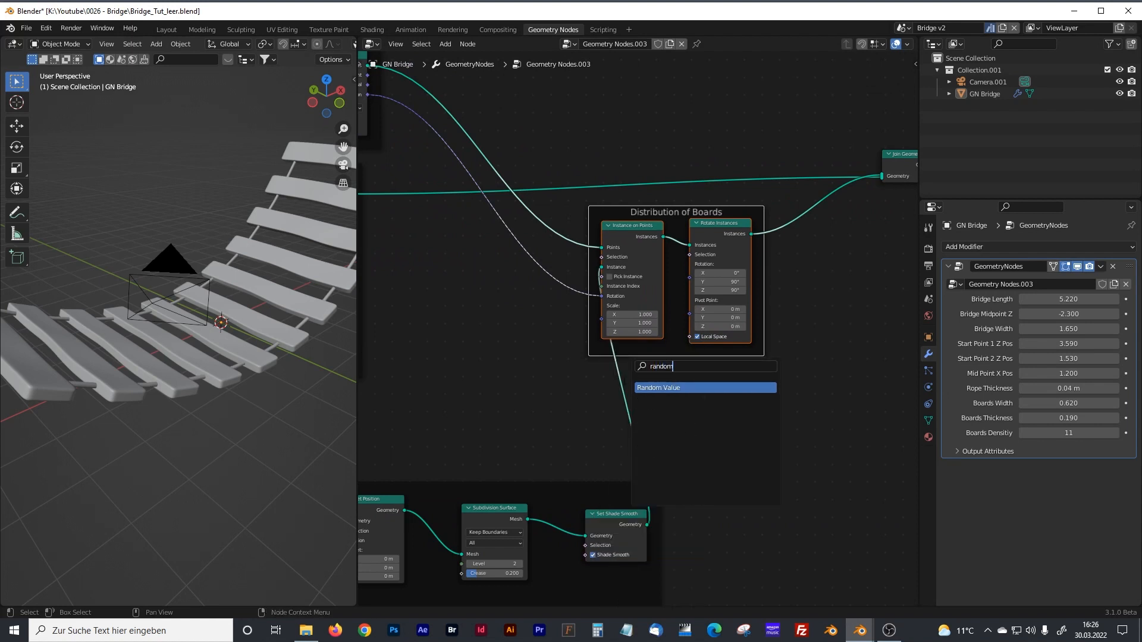
pyautogui.click(669, 389)
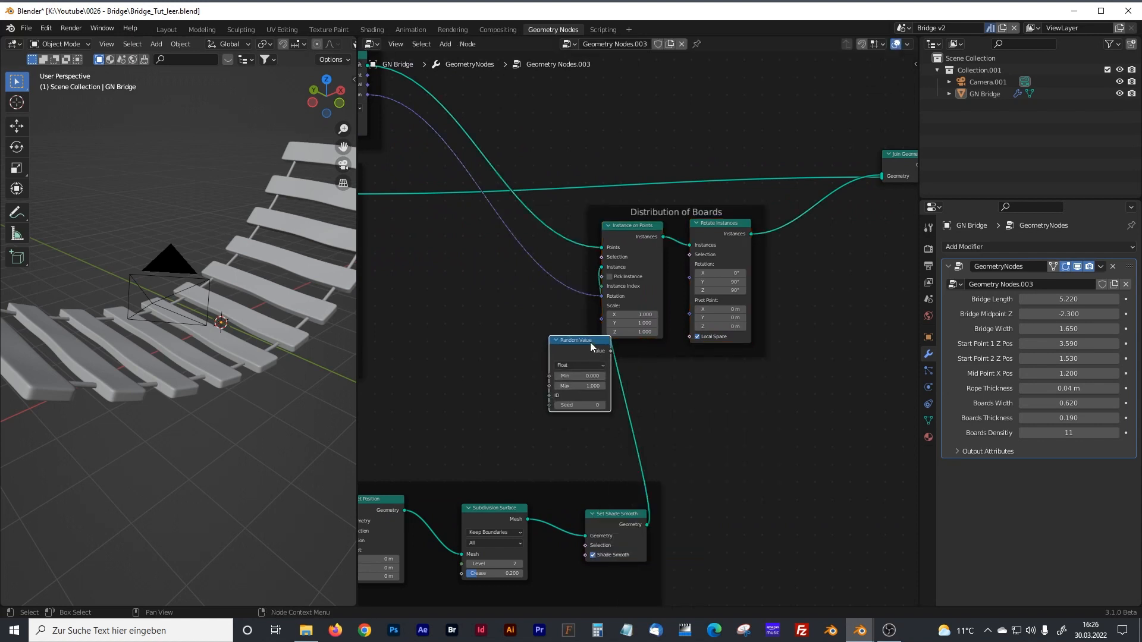
pyautogui.click(687, 347)
pyautogui.moveTo(687, 347); pyautogui.dragTo(527, 302)
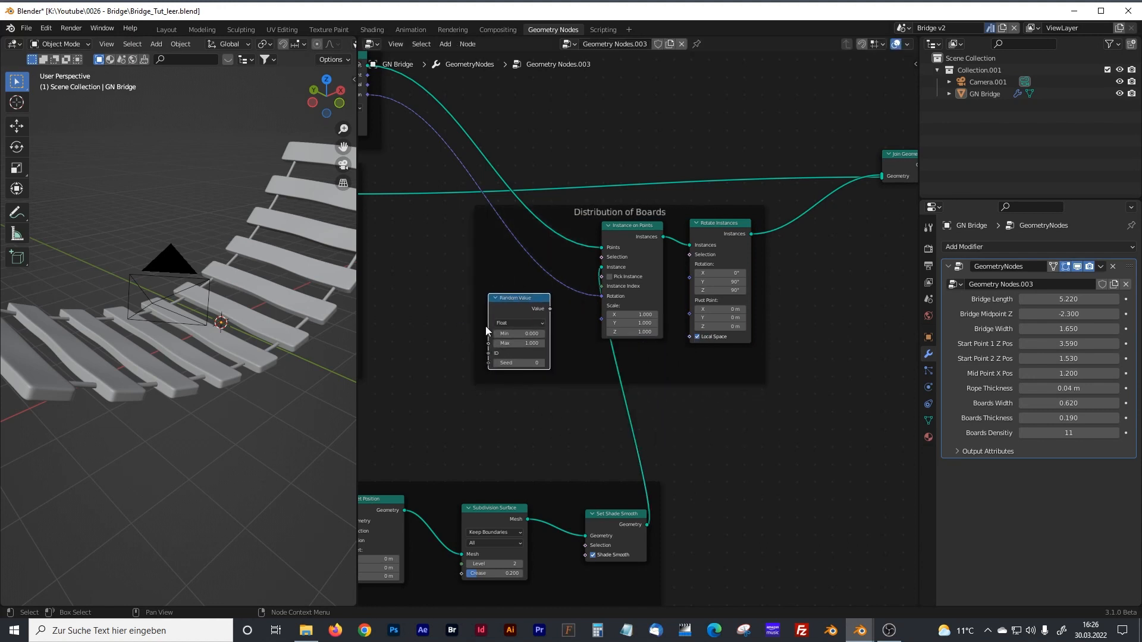
# - Switch the Random Value node's data type to Vector and move it further away from Instance on Points
pyautogui.scroll(1, 485, 326)
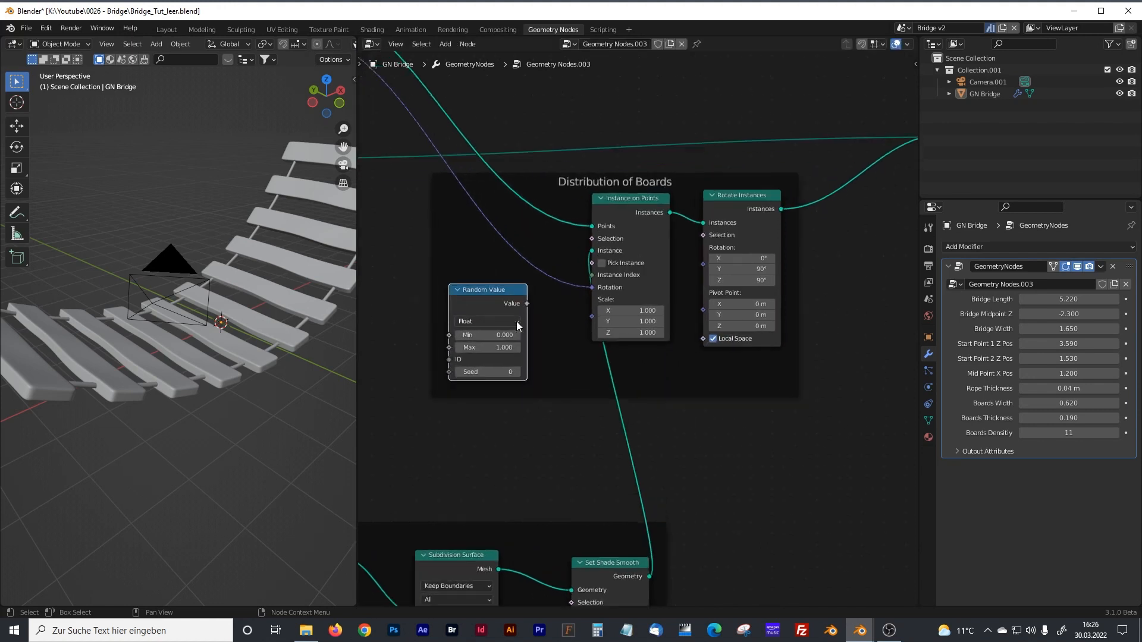
pyautogui.click(481, 323)
pyautogui.click(474, 354)
pyautogui.moveTo(489, 293); pyautogui.dragTo(445, 307)
pyautogui.keyDown('shift'); pyautogui.moveTo(503, 281); pyautogui.dragTo(570, 302, button='middle'); pyautogui.keyUp('shift')
pyautogui.scroll(-1, 569, 297)
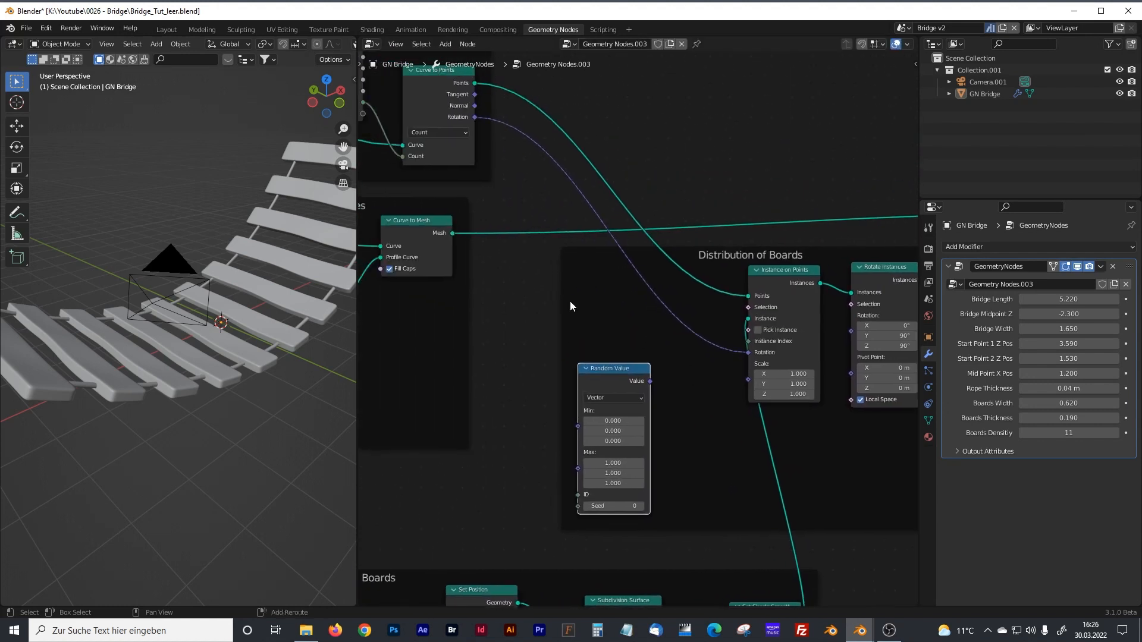
pyautogui.keyDown('shift'); pyautogui.moveTo(508, 177); pyautogui.dragTo(533, 205, button='middle'); pyautogui.keyUp('shift')
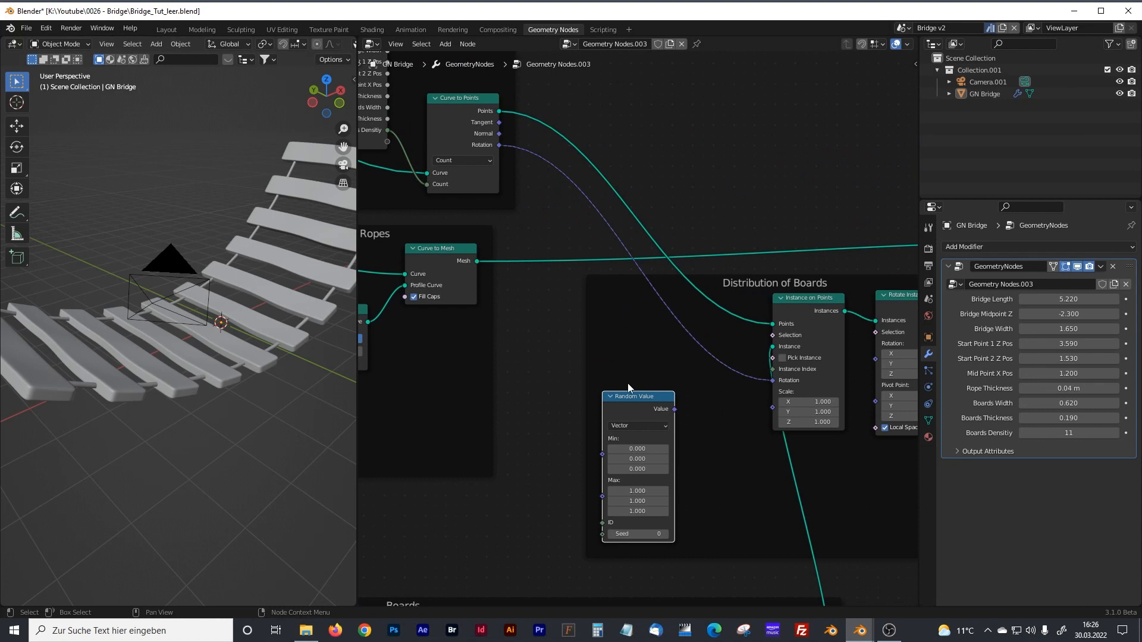
# - Insert a Vector Math Add node into the link feeding Instance on Points' Rotation, and connect Random Value to its second Vector input
pyautogui.moveTo(650, 399); pyautogui.dragTo(603, 375)
pyautogui.hotkey('shift', 'a')
pyautogui.click(650, 379)
pyautogui.write('vector')
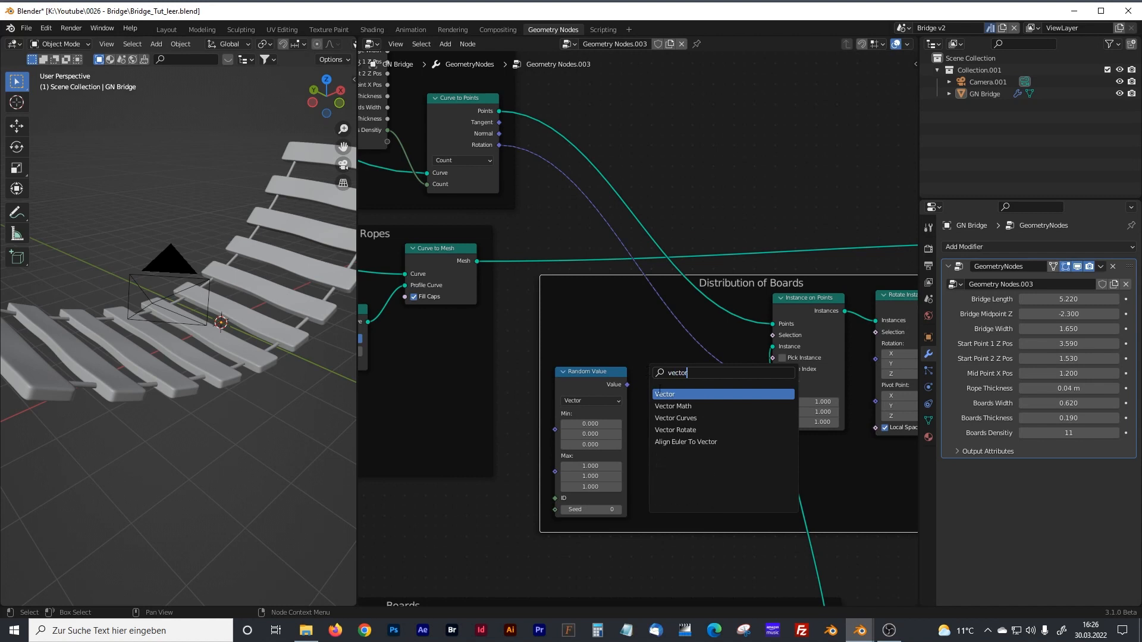
pyautogui.click(666, 405)
pyautogui.click(659, 347)
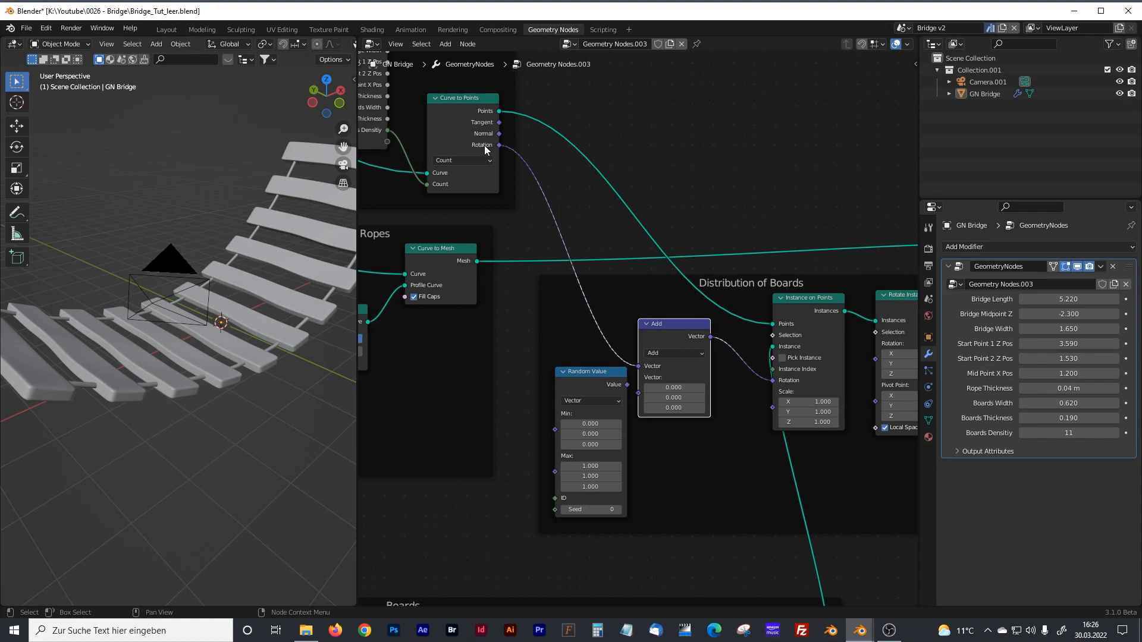
pyautogui.moveTo(588, 371); pyautogui.dragTo(581, 377)
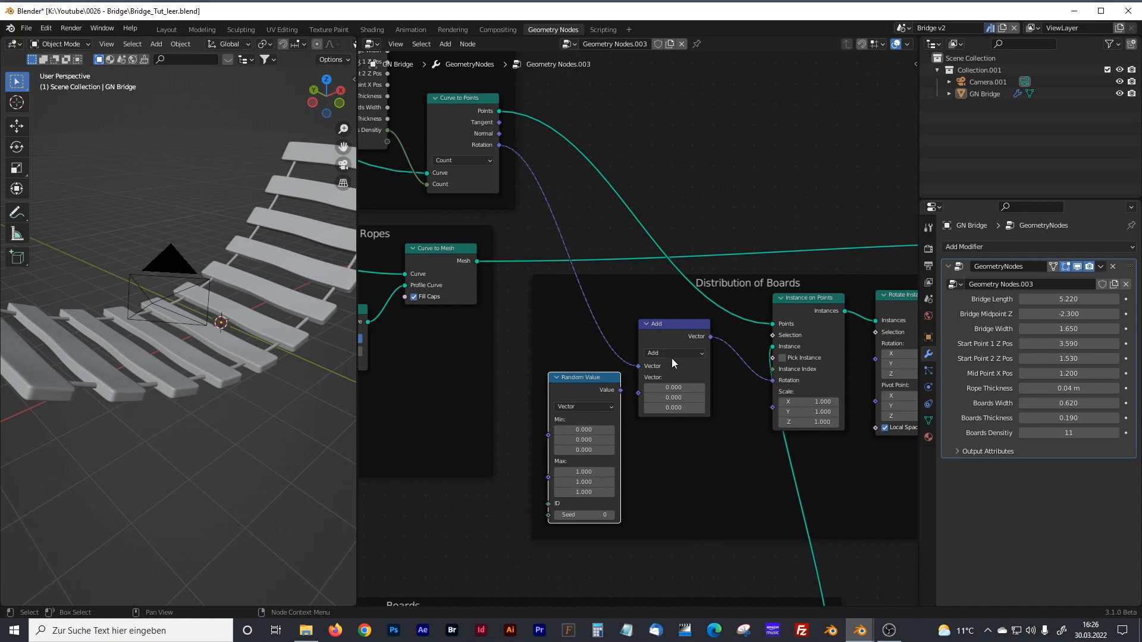
pyautogui.moveTo(623, 391); pyautogui.dragTo(637, 396)
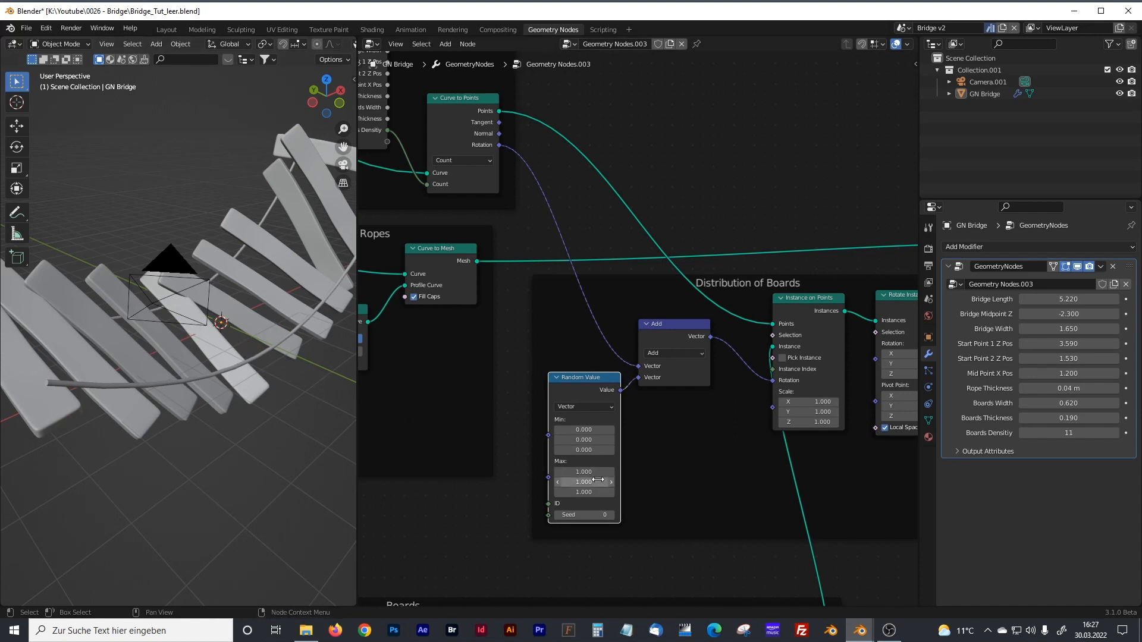
# - Set all three Max components of the Random Value node to 0
pyautogui.scroll(1, 598, 480)
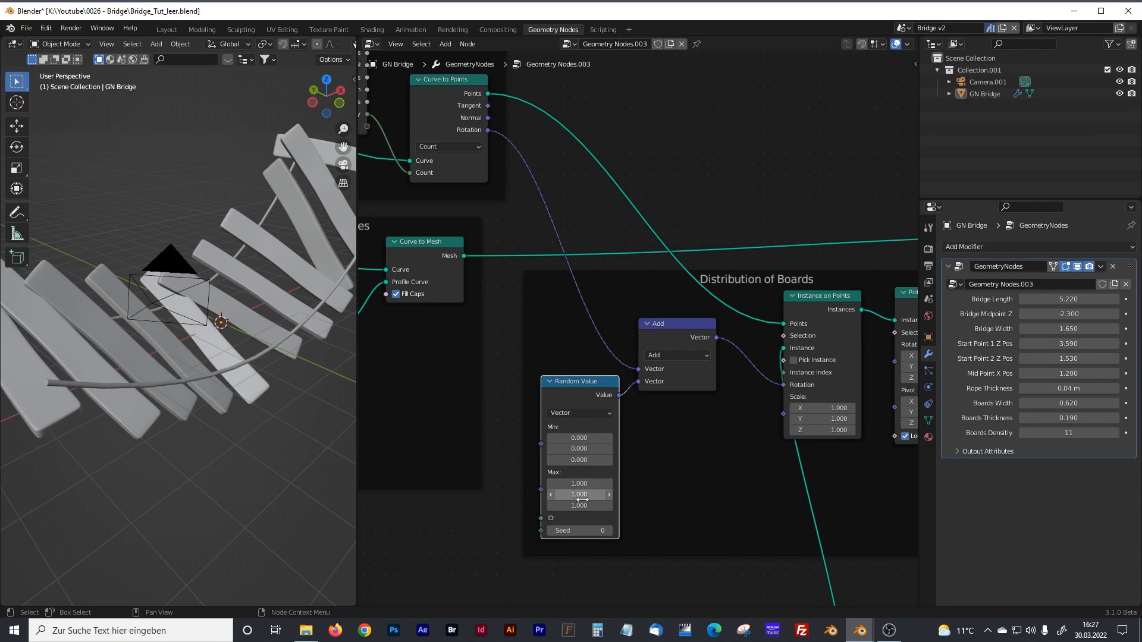
pyautogui.doubleClick(580, 484)
pyautogui.write('0')
pyautogui.press('Tab')
pyautogui.write('0')
pyautogui.press('Tab')
pyautogui.write('0')
pyautogui.press('Return')
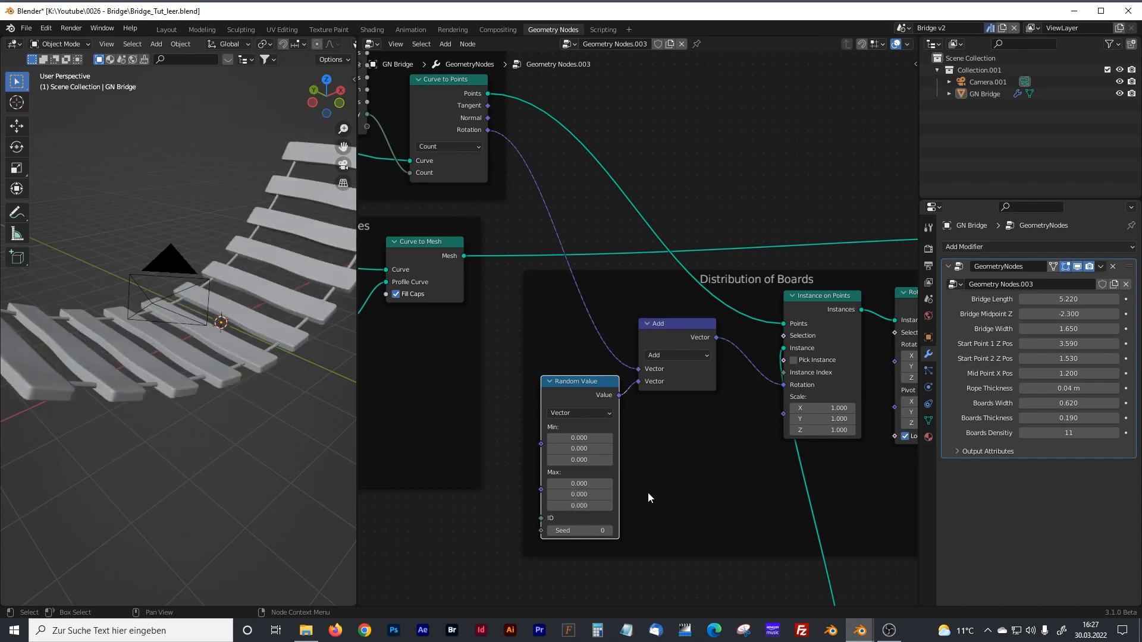
# - Adjust the Random Value's Max X for the boards' rotation, settling on 0.15
pyautogui.moveTo(583, 484)
pyautogui.mouseDown()
pyautogui.moveTo(553, 484)
pyautogui.moveTo(595, 484)
pyautogui.moveTo(567, 483)
pyautogui.moveTo(583, 483)
pyautogui.mouseUp()
pyautogui.click(585, 483)
pyautogui.write('0')
pyautogui.press('Return')
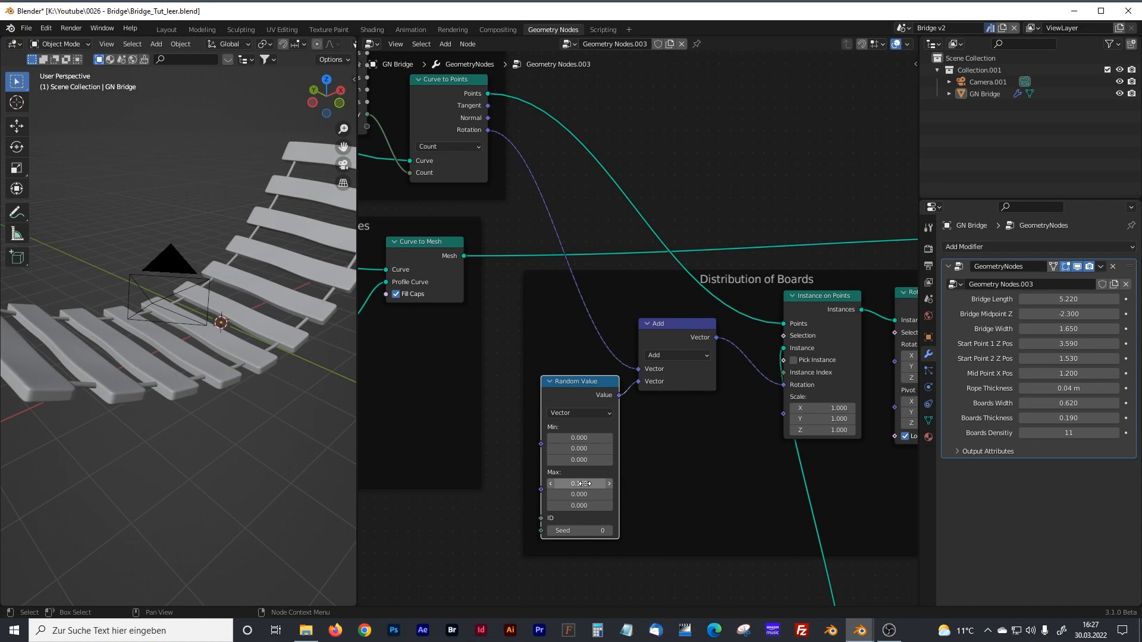
pyautogui.click(585, 483)
pyautogui.write('0.5')
pyautogui.press('Return')
pyautogui.click(585, 484)
pyautogui.write('0.1')
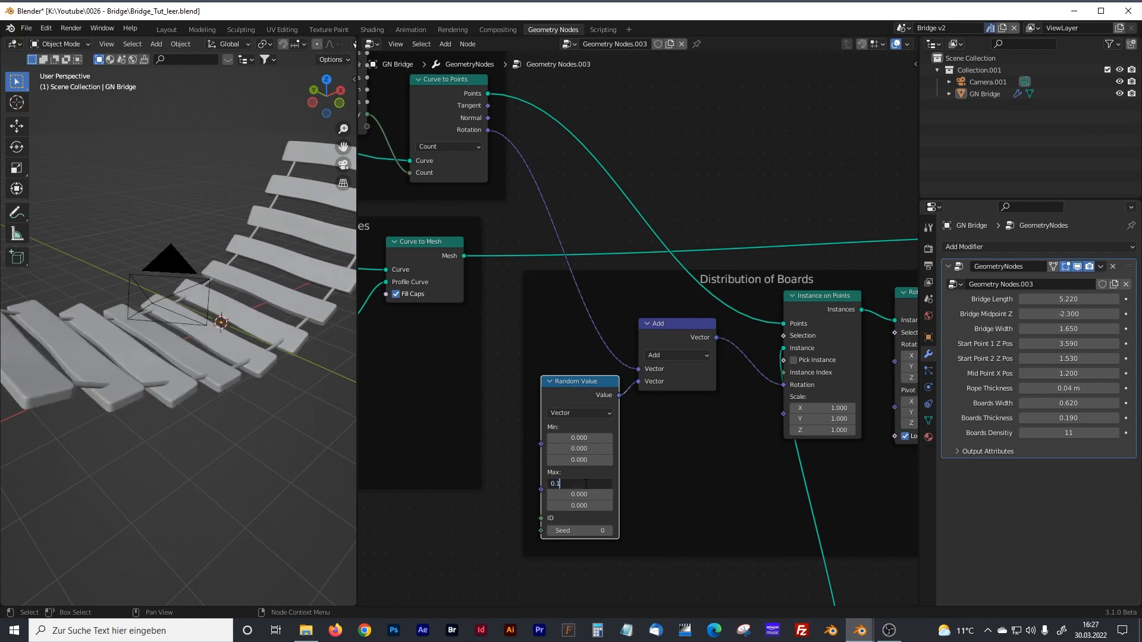
pyautogui.write('5')
pyautogui.press('Return')
# - Set the Random Value's Max Y to 0.05
pyautogui.click(583, 494)
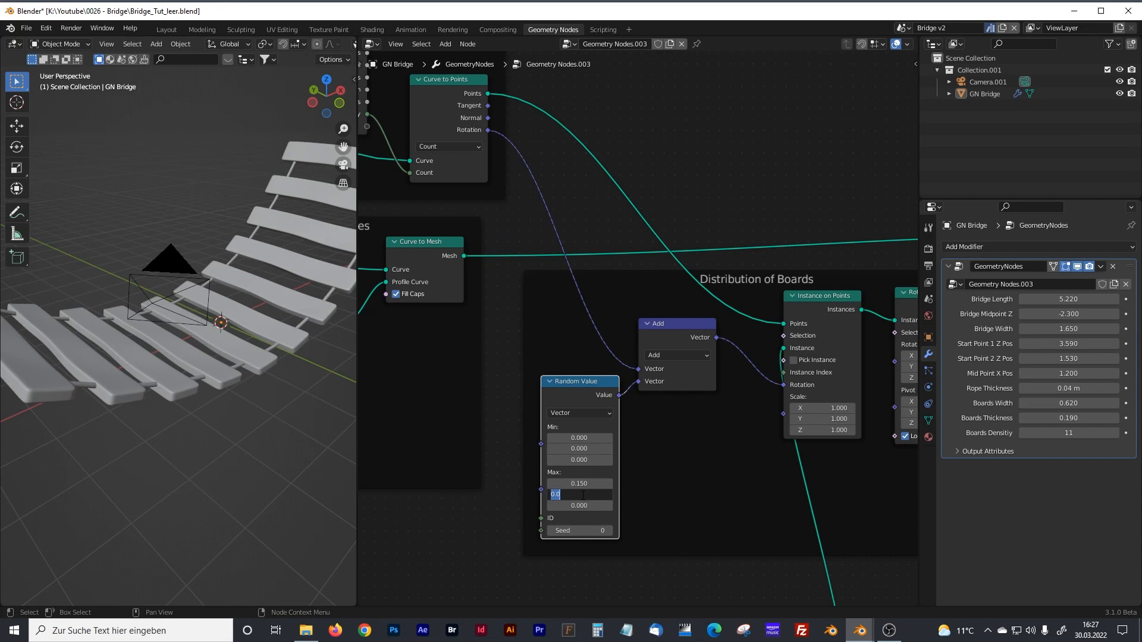
pyautogui.write('0.1')
pyautogui.press('Return')
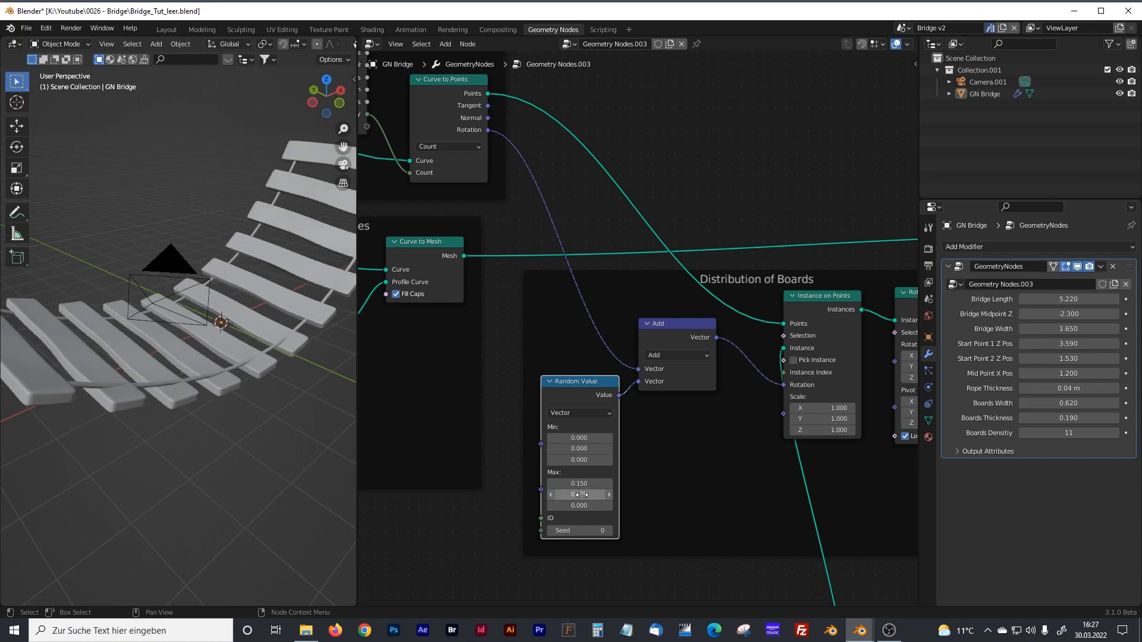
pyautogui.click(581, 494)
pyautogui.write('0.1')
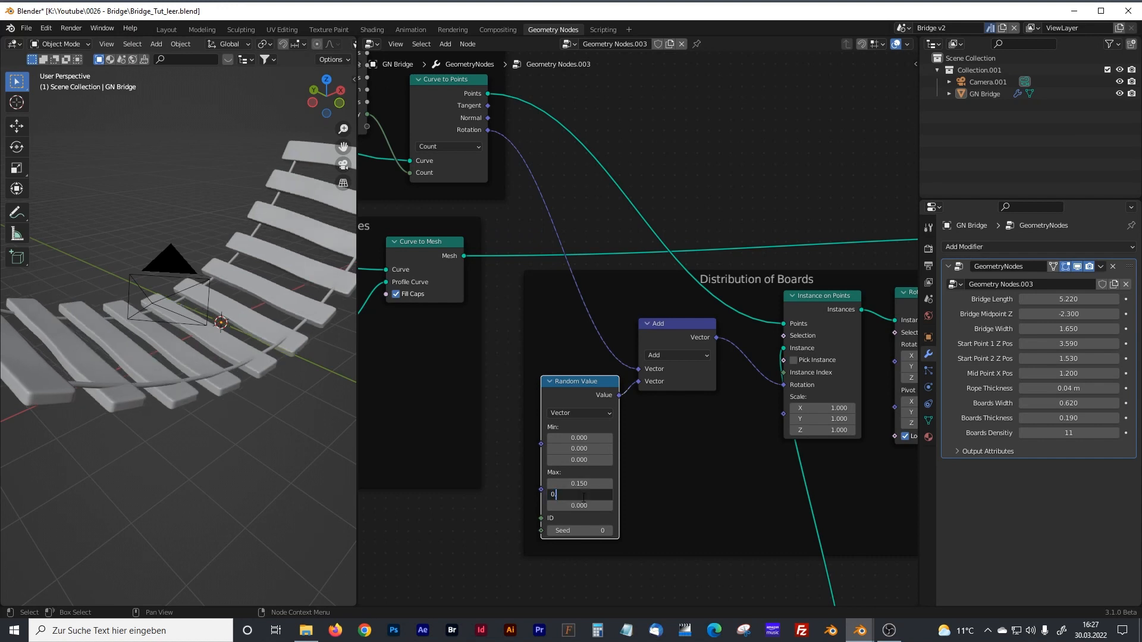
pyautogui.press('Return')
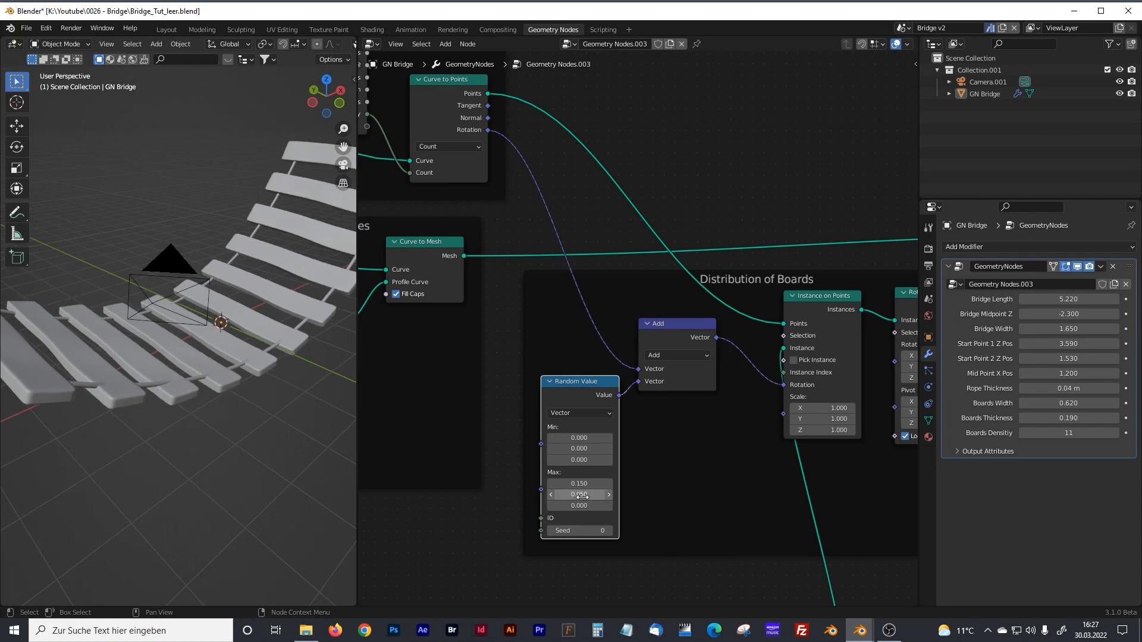
# - Set the Random Value's Max Z to 0.1 and check the boards' rotation on the bridge
pyautogui.moveTo(166, 400); pyautogui.dragTo(232, 401, button='middle')
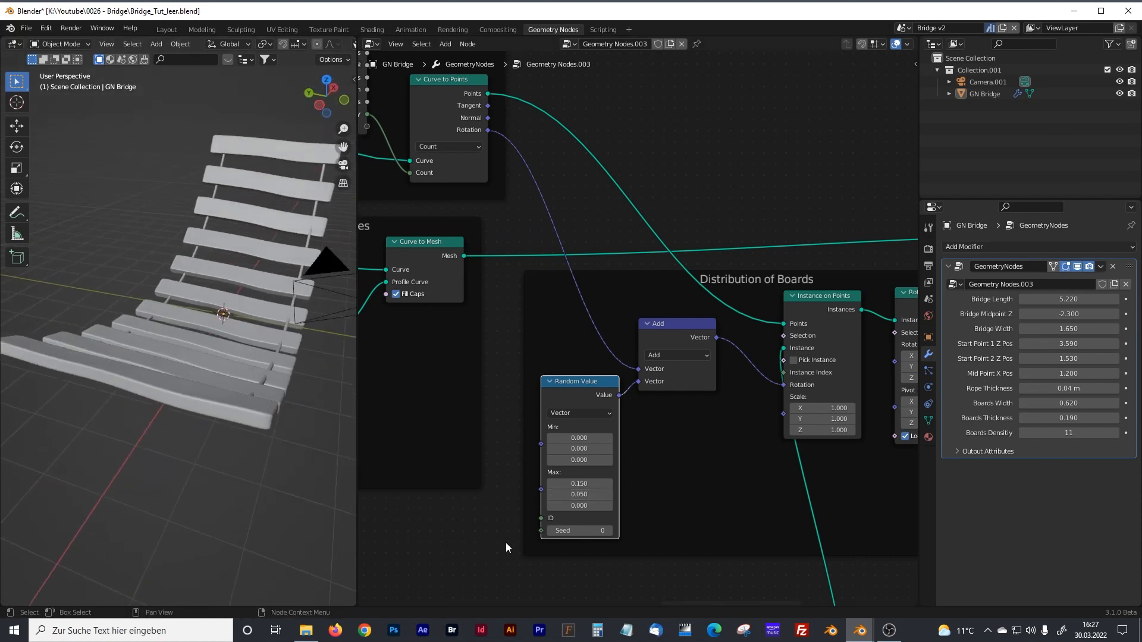
pyautogui.click(579, 506)
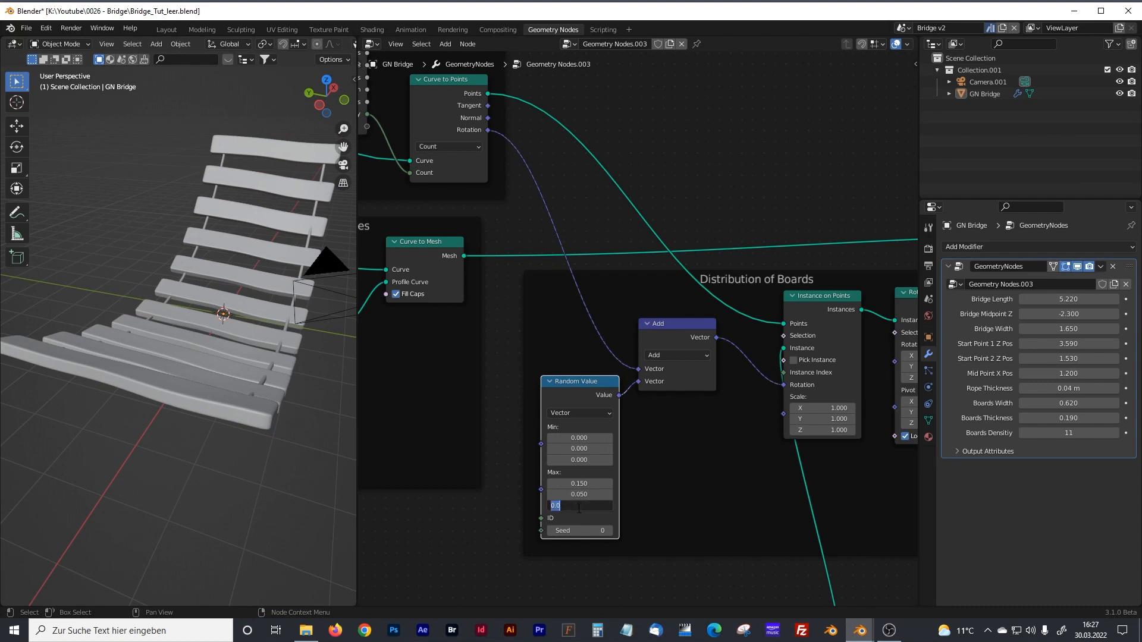
pyautogui.write('0.08')
pyautogui.press('Return')
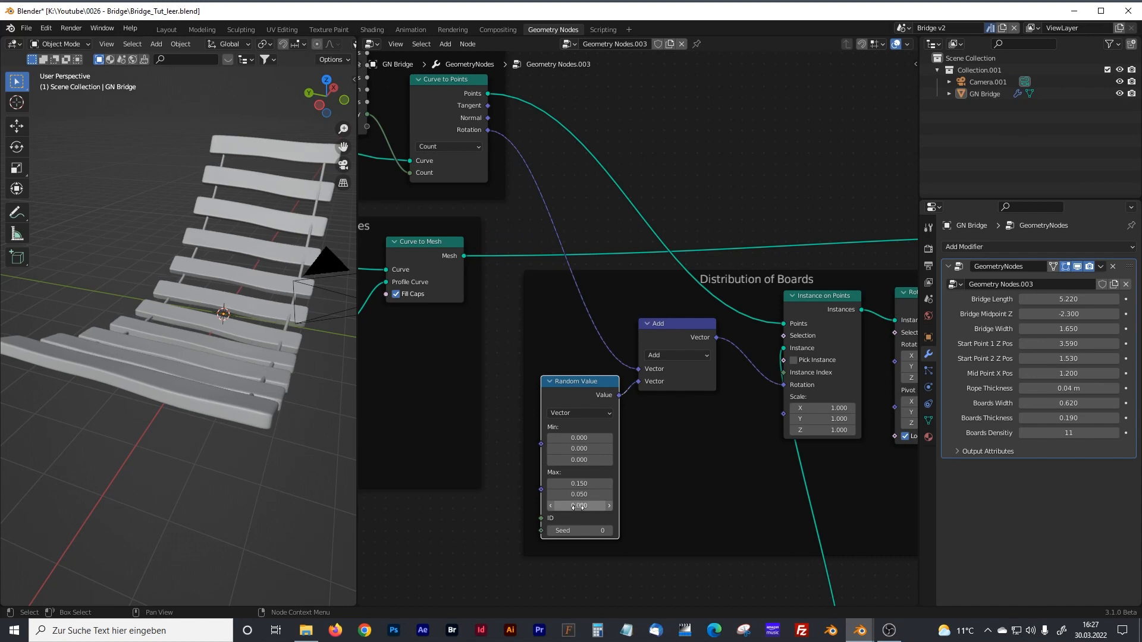
pyautogui.click(578, 507)
pyautogui.click(592, 507)
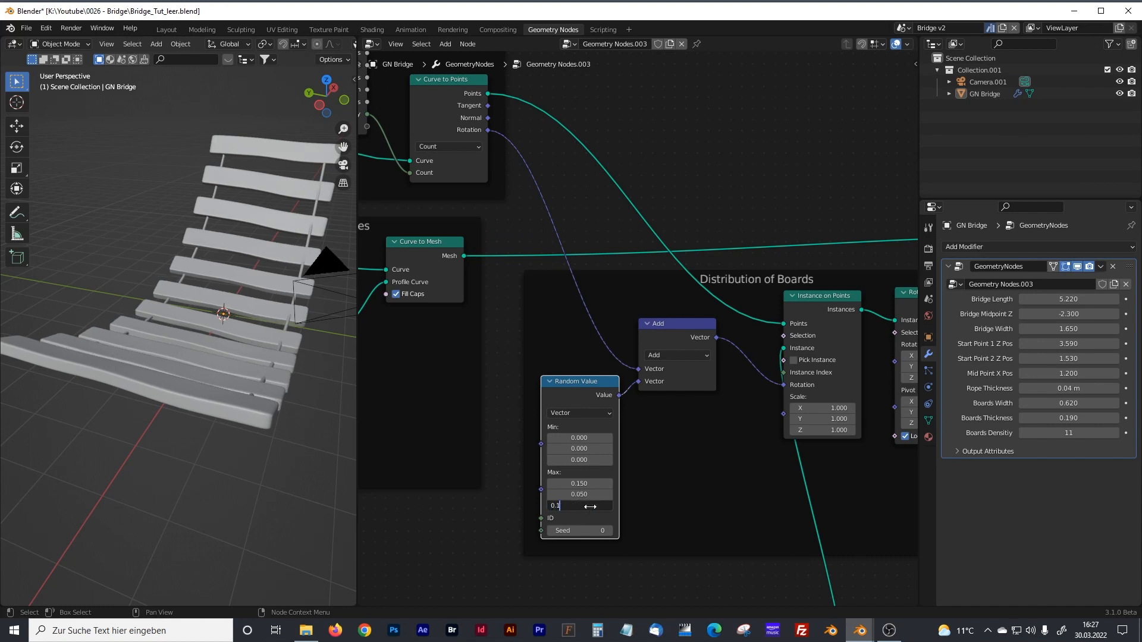
pyautogui.press('Return')
pyautogui.click(608, 506)
pyautogui.click(609, 507)
pyautogui.click(550, 505)
pyautogui.moveTo(309, 440); pyautogui.dragTo(170, 412, button='middle')
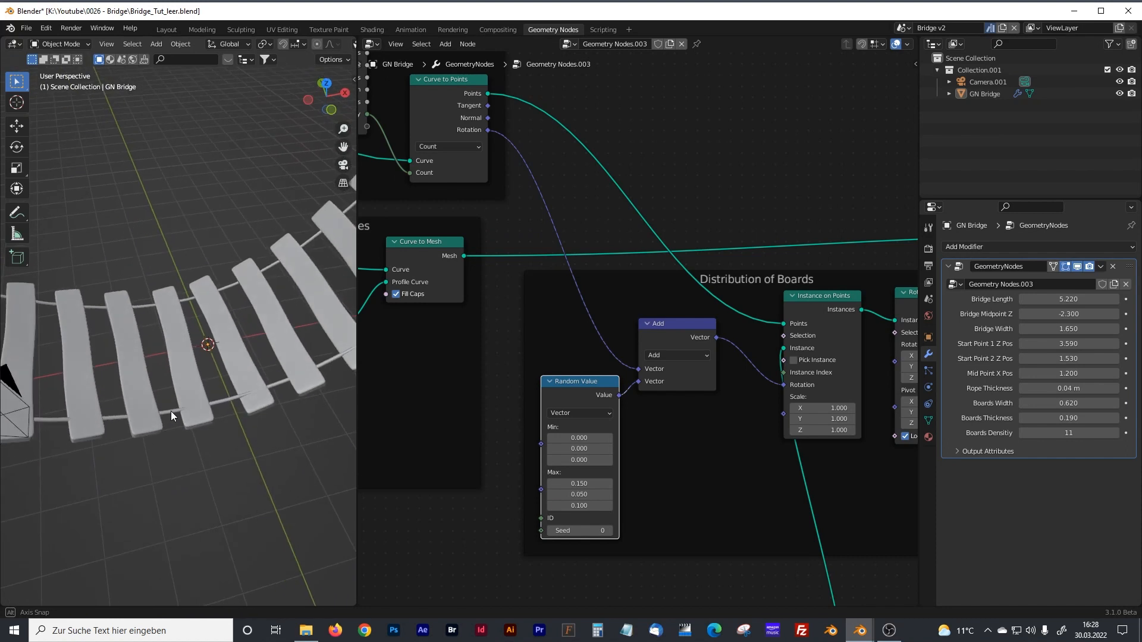
# - Increase the bridge's Boards Density to 15 in the modifier
pyautogui.moveTo(474, 208); pyautogui.dragTo(609, 310, button='middle')
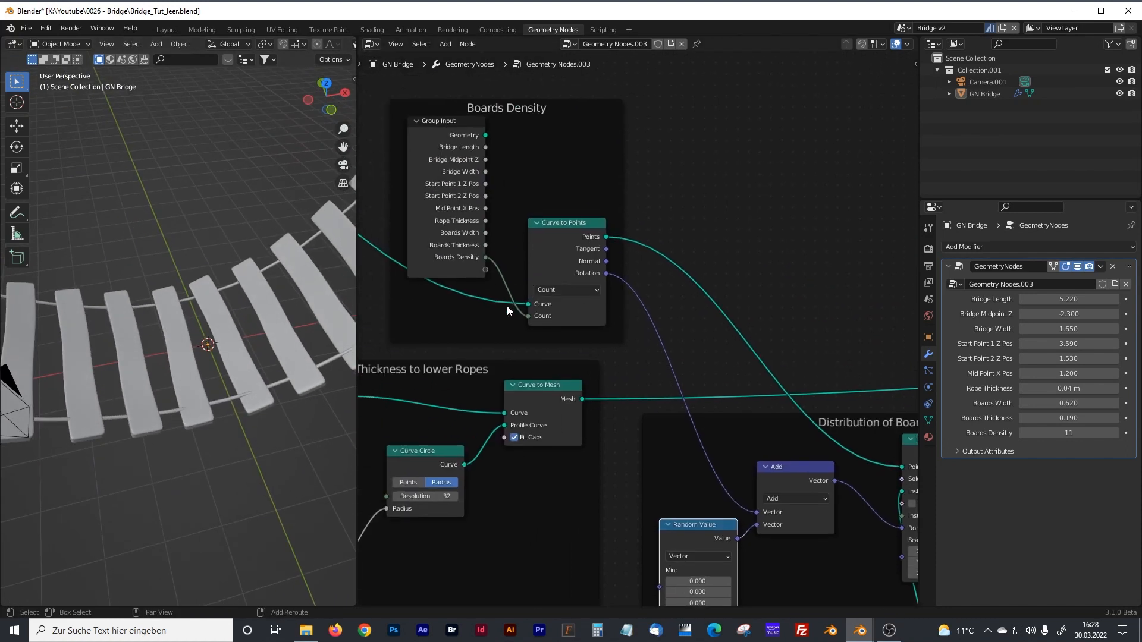
pyautogui.moveTo(1063, 432); pyautogui.dragTo(1087, 433)
pyautogui.moveTo(196, 324); pyautogui.dragTo(259, 294, button='middle')
pyautogui.scroll(2, 240, 304)
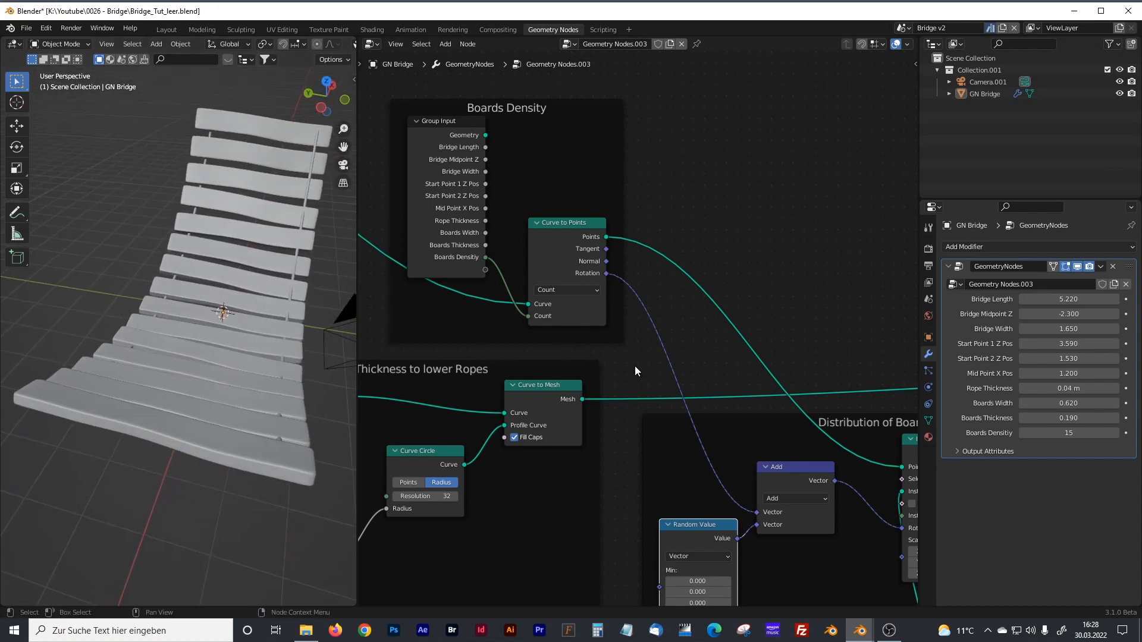
# - Examine the Boards frame, the noise distortion nodes and the Distribution of Boards frame alongside the bridge model
pyautogui.scroll(-4, 634, 369)
pyautogui.keyDown('shift'); pyautogui.scroll(-5, 601, 451); pyautogui.keyUp('shift')
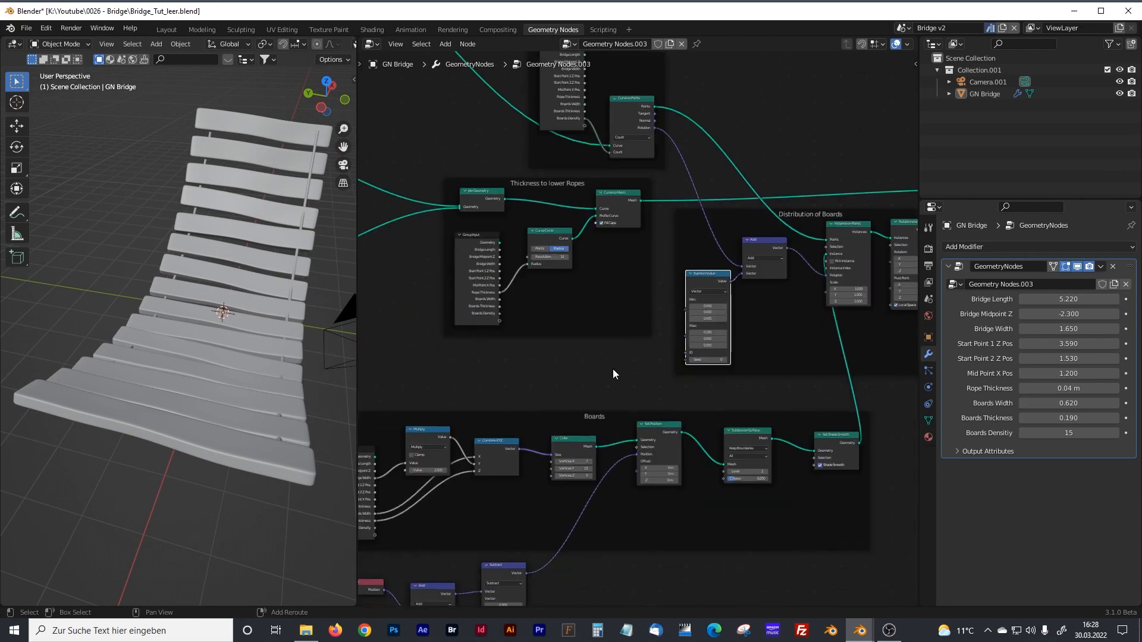
pyautogui.keyDown('shift'); pyautogui.scroll(-4, 614, 373); pyautogui.keyUp('shift')
pyautogui.scroll(2, 649, 366)
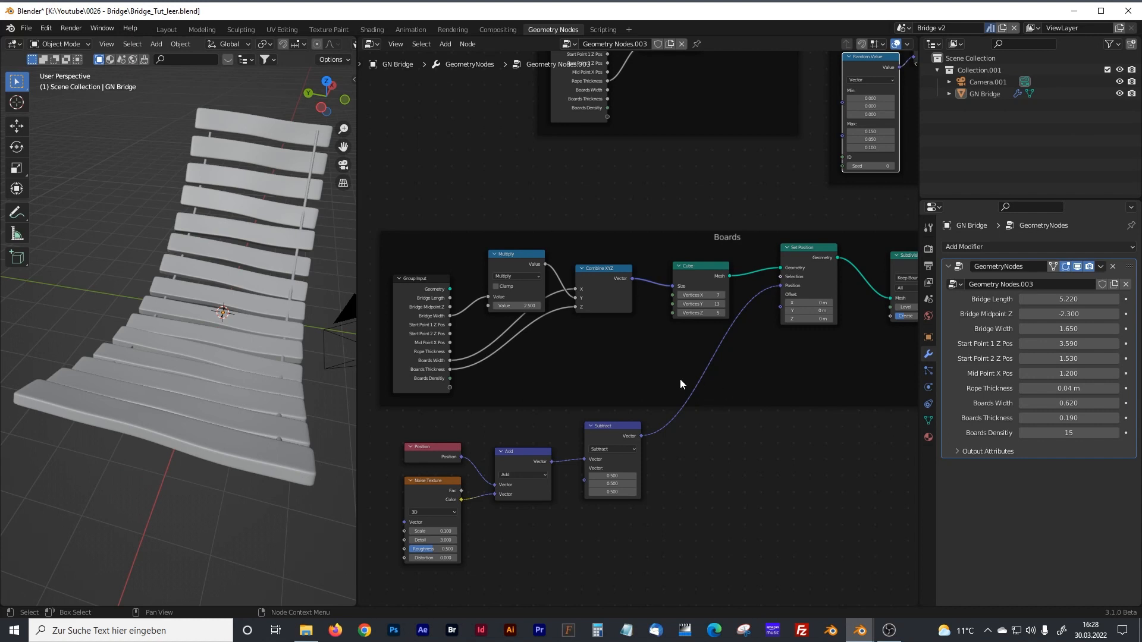
pyautogui.moveTo(730, 393); pyautogui.dragTo(696, 375, button='middle')
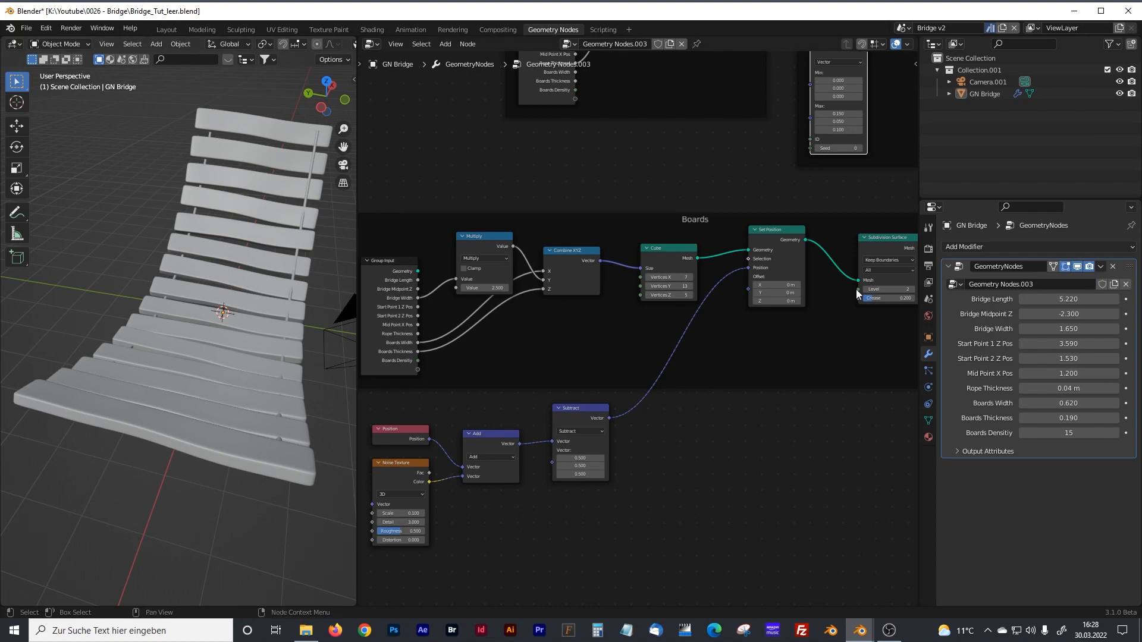
pyautogui.moveTo(836, 237); pyautogui.dragTo(692, 410, button='middle')
pyautogui.keyDown('shift'); pyautogui.moveTo(771, 287); pyautogui.dragTo(712, 304, button='middle'); pyautogui.keyUp('shift')
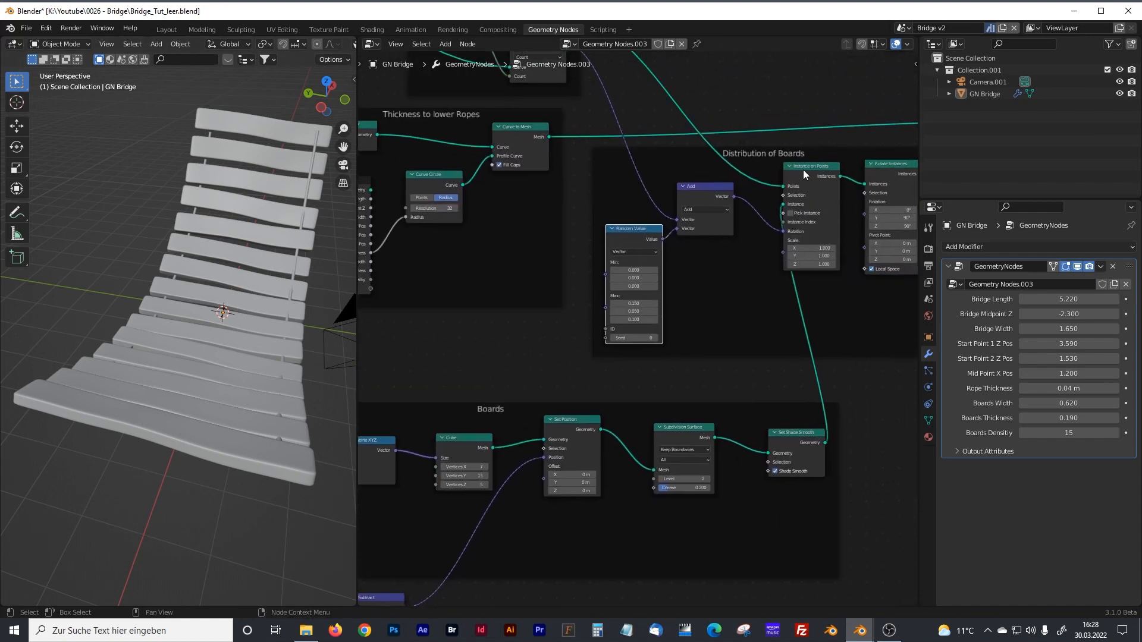
pyautogui.moveTo(340, 355); pyautogui.dragTo(180, 349, button='middle')
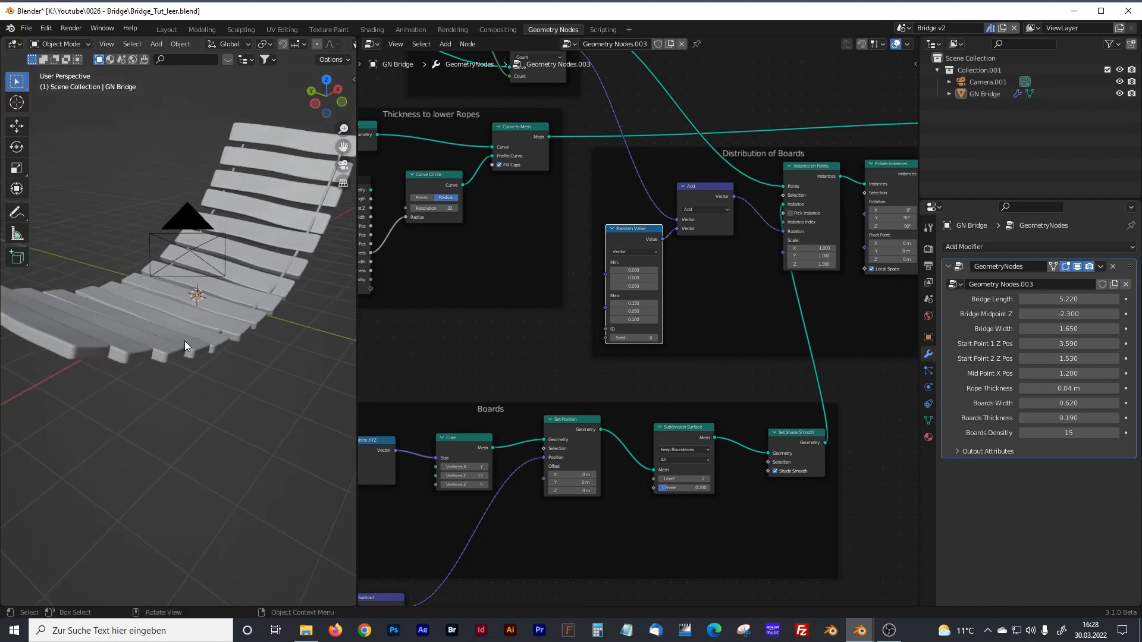
pyautogui.moveTo(764, 321); pyautogui.dragTo(786, 339, button='middle')
pyautogui.moveTo(523, 383); pyautogui.dragTo(716, 212, button='middle')
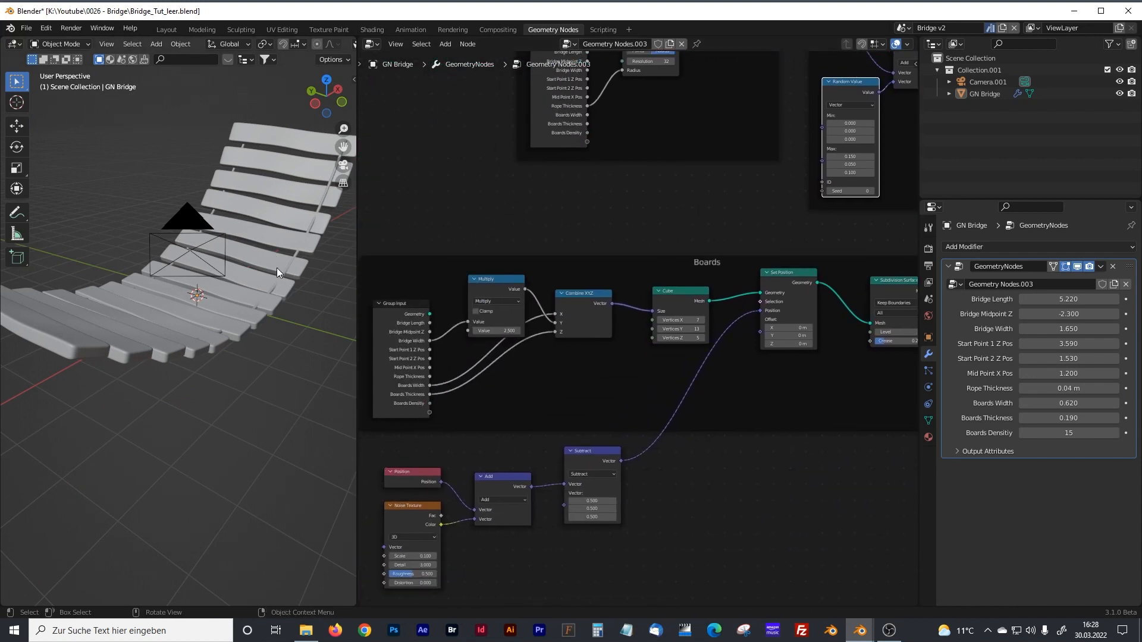
pyautogui.moveTo(213, 309); pyautogui.dragTo(223, 324, button='middle')
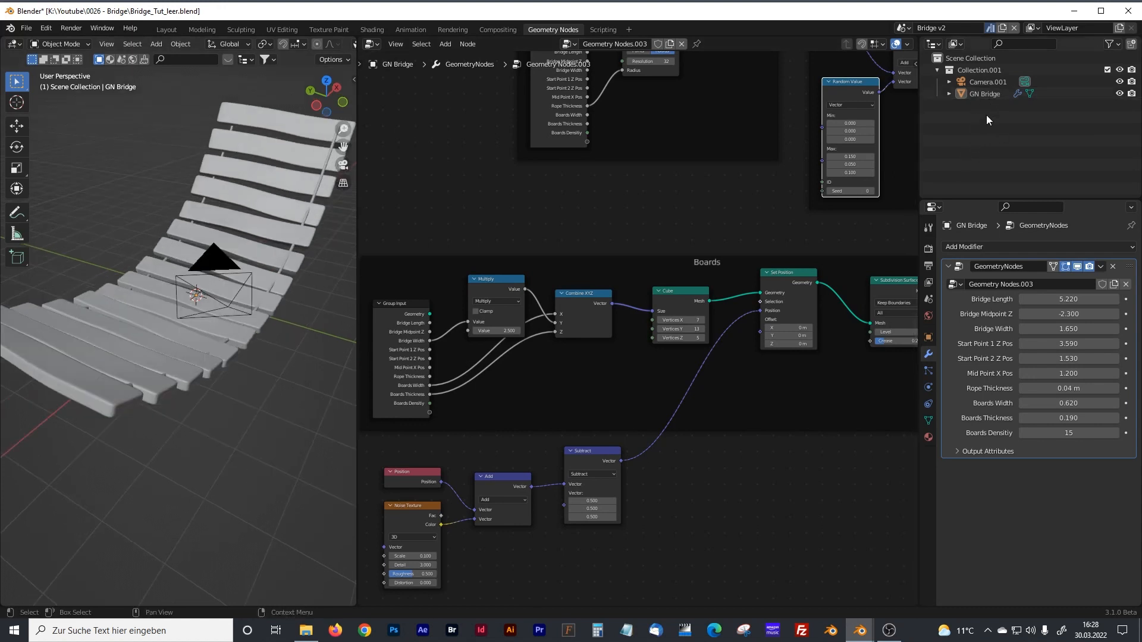
# - Create a new collection directly under the Scene Collection and make it the active one
pyautogui.click(1131, 43)
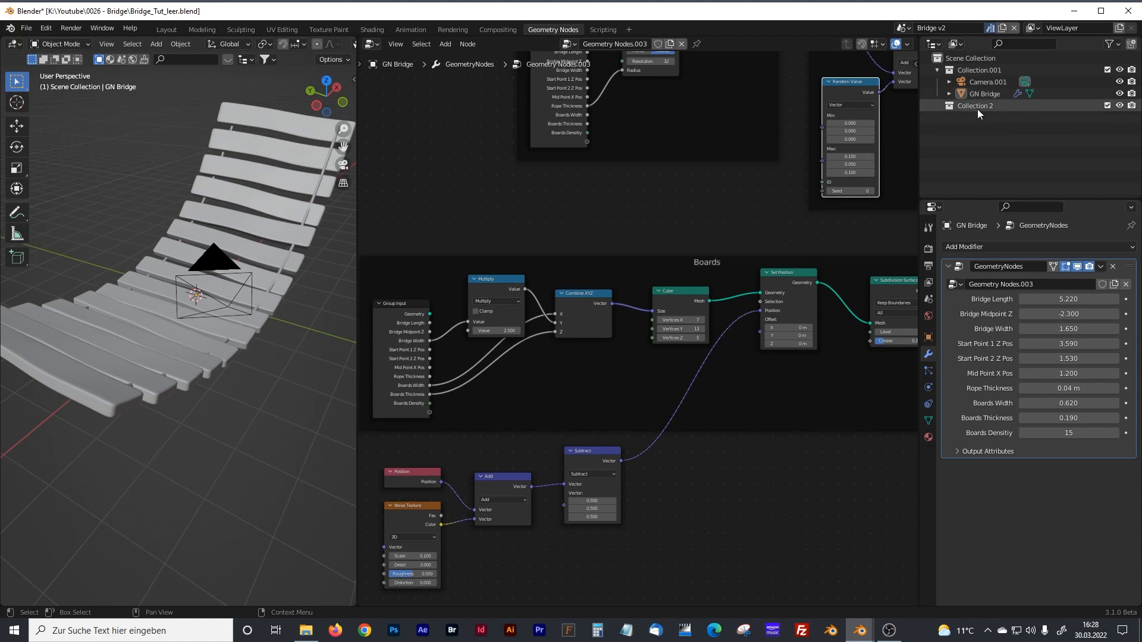
pyautogui.click(976, 108)
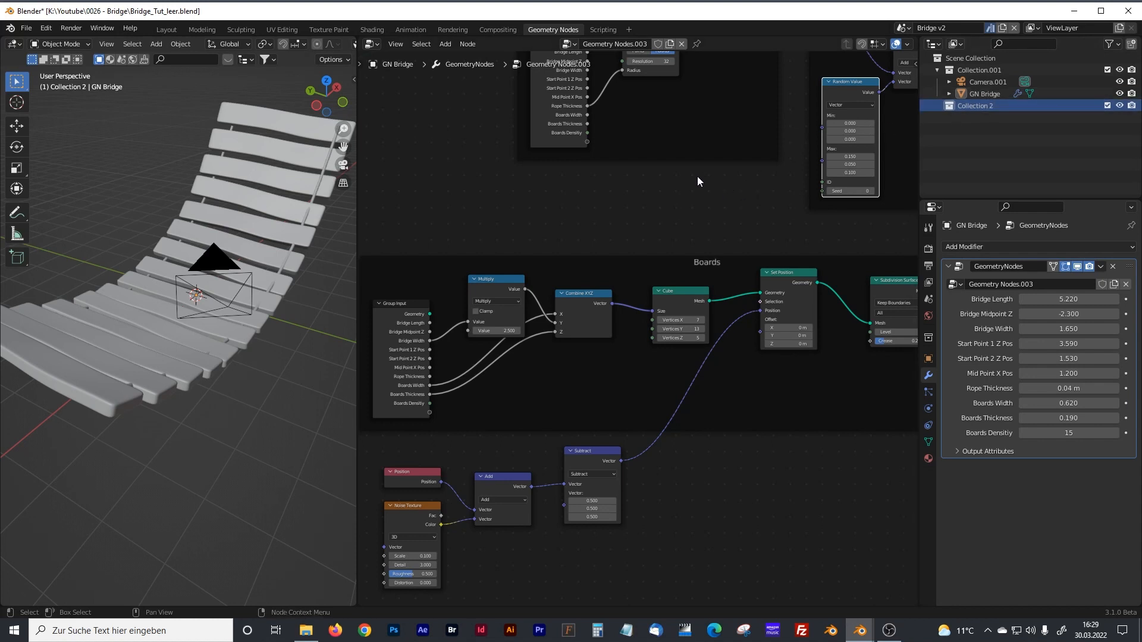
pyautogui.moveTo(689, 212); pyautogui.dragTo(430, 416, button='middle')
pyautogui.moveTo(667, 349); pyautogui.dragTo(627, 330, button='middle')
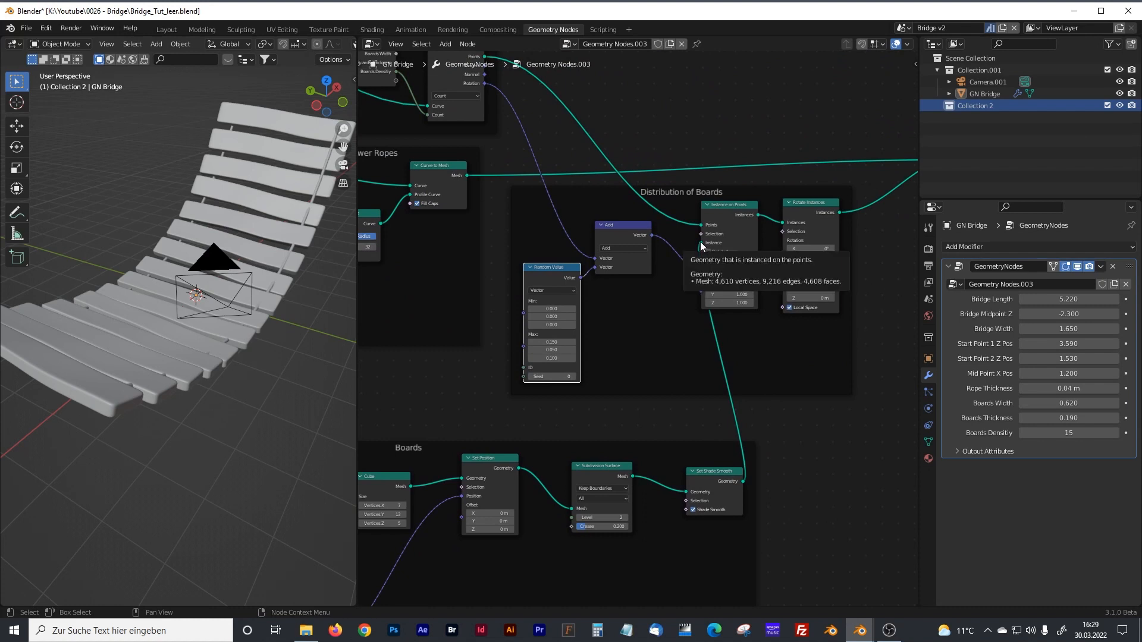
# - Widen the node editor and add a Noise Texture node below the Add node in the Distribution of Boards frame
pyautogui.scroll(1, 734, 272)
pyautogui.scroll(1, 722, 249)
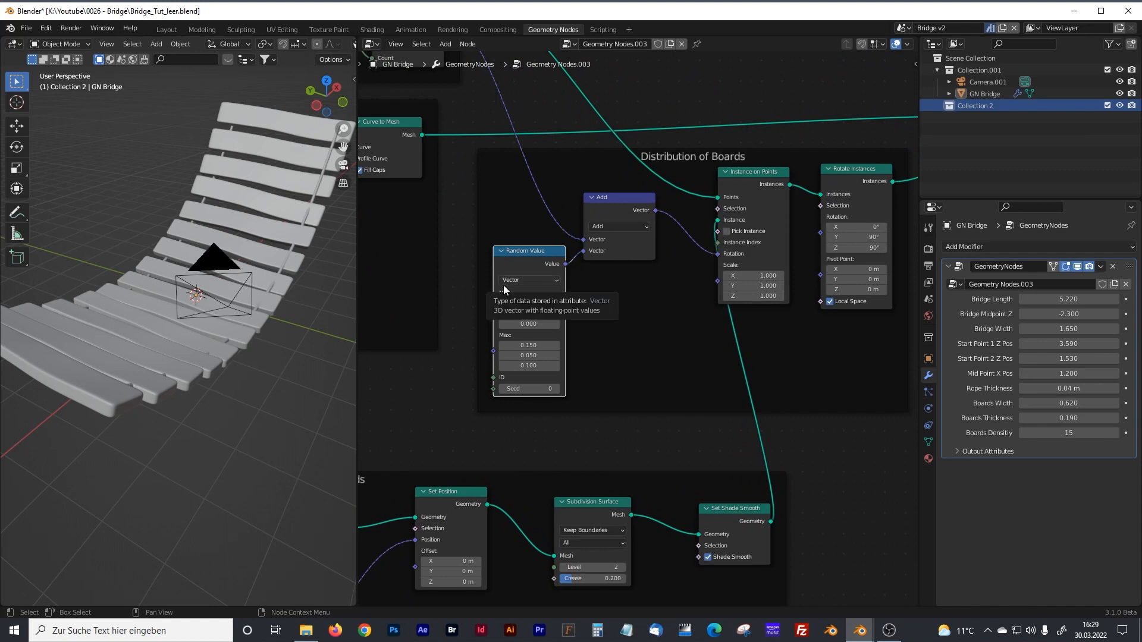
pyautogui.scroll(-4, 505, 290)
pyautogui.moveTo(243, 286)
pyautogui.mouseDown(button='middle')
pyautogui.moveTo(259, 316)
pyautogui.moveTo(261, 275)
pyautogui.moveTo(252, 290)
pyautogui.mouseUp(button='middle')
pyautogui.moveTo(357, 345); pyautogui.dragTo(306, 354)
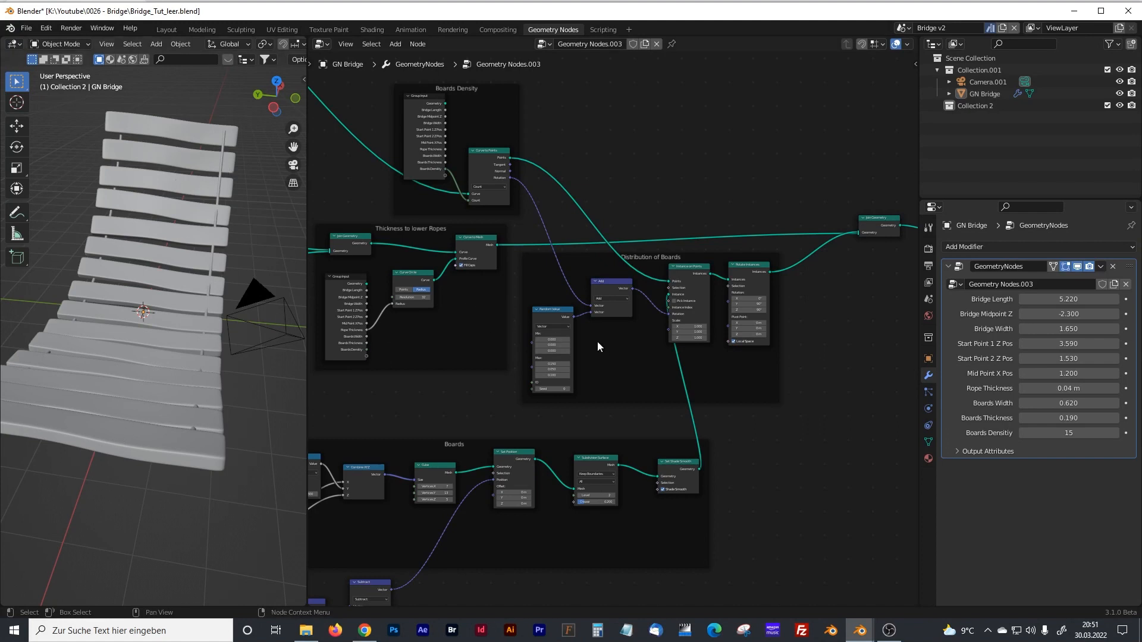
pyautogui.scroll(3, 601, 345)
pyautogui.scroll(2, 601, 344)
pyautogui.click(597, 363)
pyautogui.hotkey('shift', 'a')
pyautogui.click(589, 365)
pyautogui.write('noise')
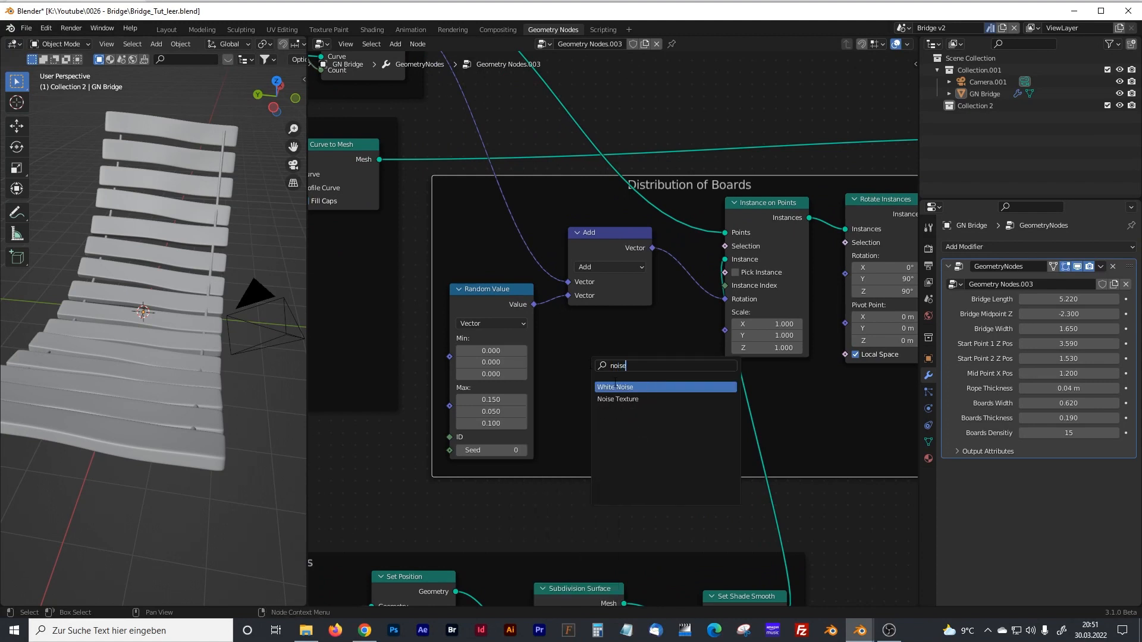
pyautogui.click(618, 399)
pyautogui.click(611, 341)
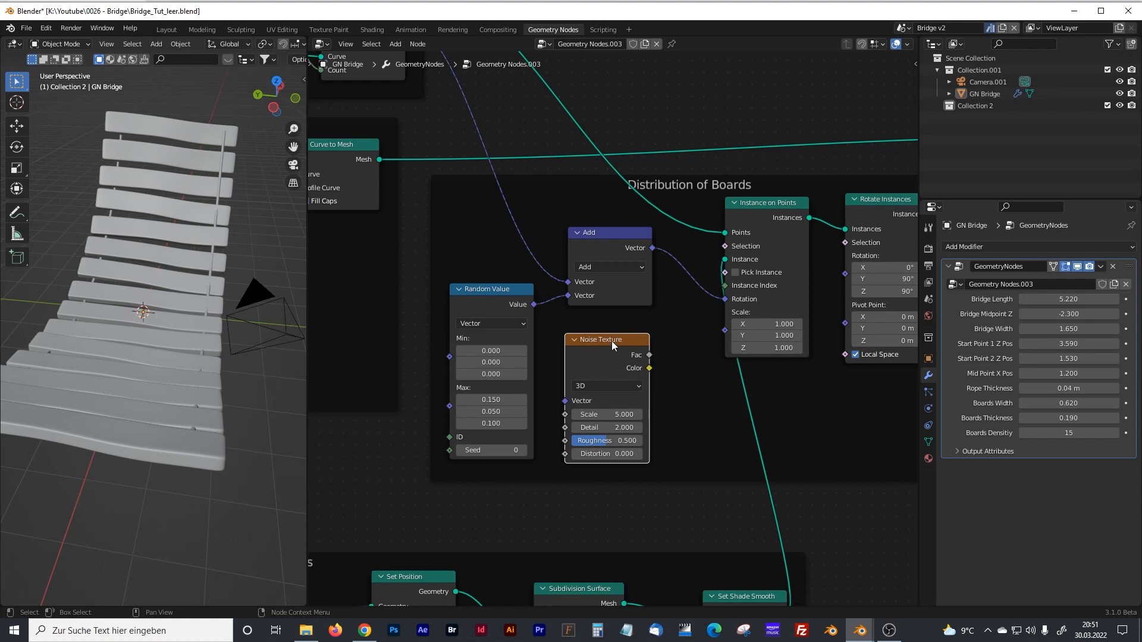
# - Move the Instance on Points and Rotate Instances nodes farther from the Add and Noise Texture nodes to make room
pyautogui.scroll(-1, 667, 347)
pyautogui.click(761, 228)
pyautogui.keyDown('shift'); pyautogui.click(662, 233); pyautogui.keyUp('shift')
pyautogui.moveTo(662, 233); pyautogui.dragTo(771, 232)
# - Add a ColorRamp after the Noise Texture, feeding Fac into it and its Color into the Instance on Points Selection
pyautogui.click(655, 338)
pyautogui.hotkey('shift', 'a')
pyautogui.click(600, 335)
pyautogui.write('color')
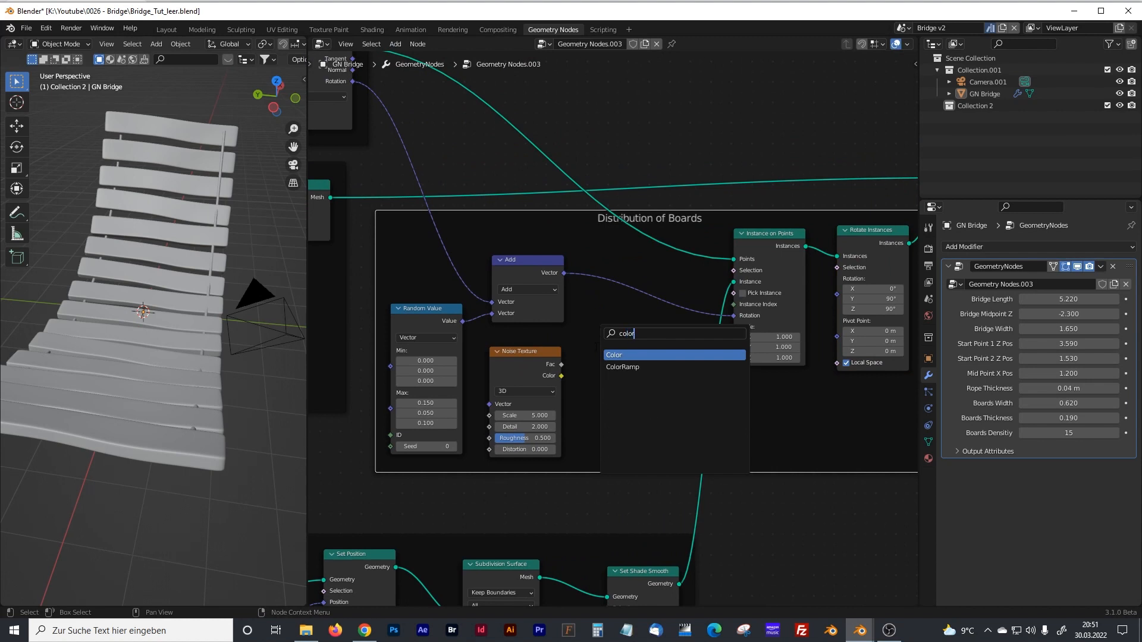
pyautogui.click(623, 367)
pyautogui.click(601, 380)
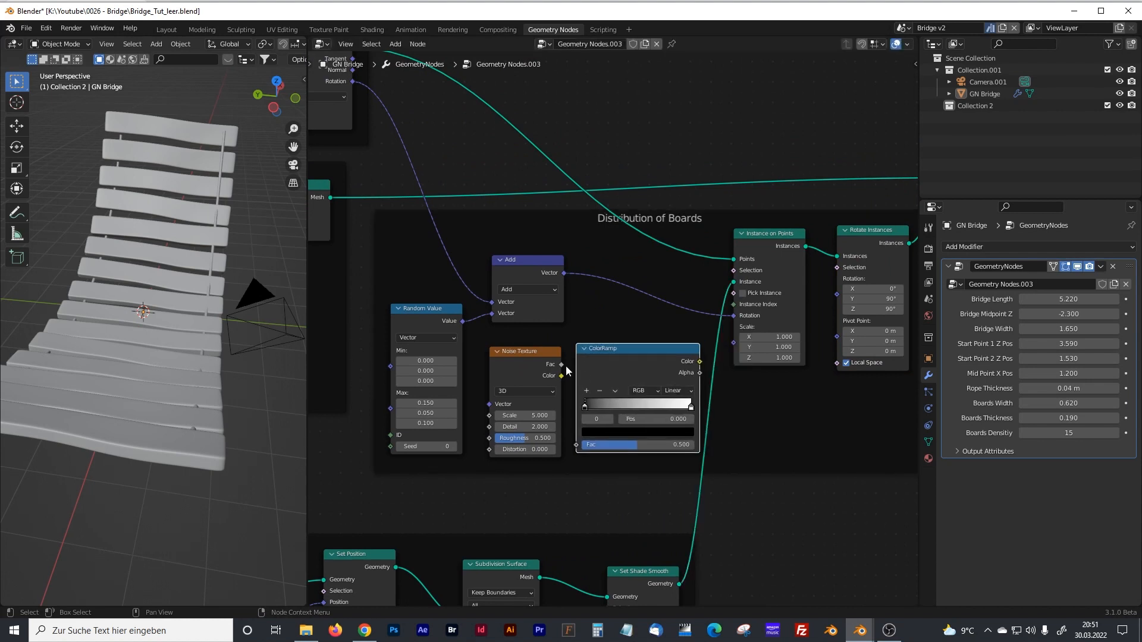
pyautogui.moveTo(561, 365); pyautogui.dragTo(575, 451)
pyautogui.moveTo(700, 361); pyautogui.dragTo(733, 271)
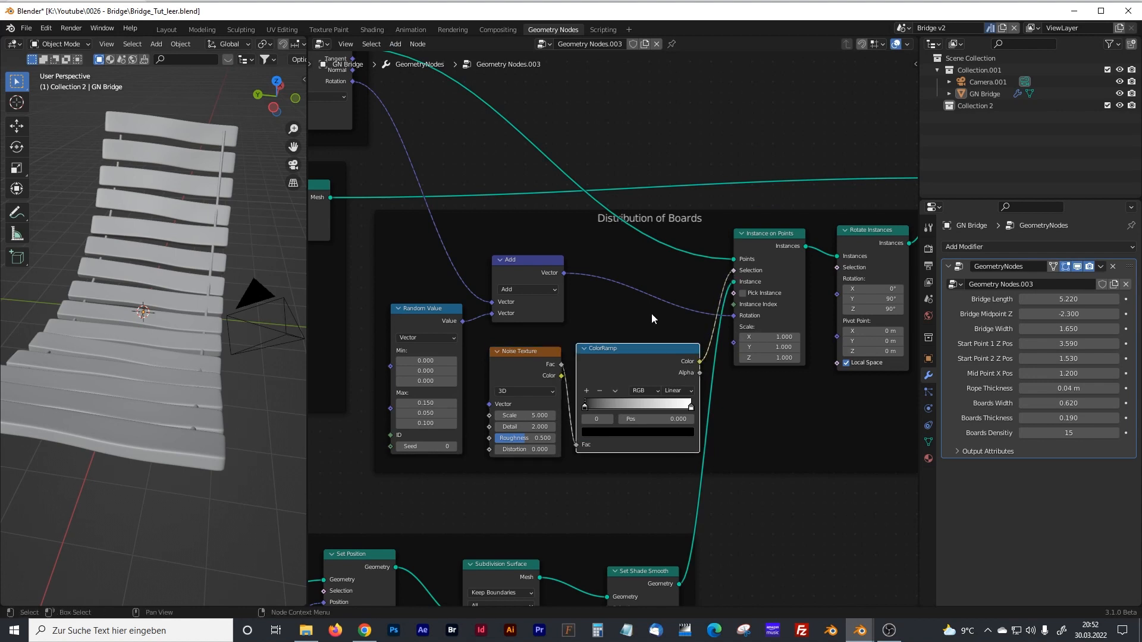
# - Set the Noise Texture's Scale to 3 and shift the ColorRamp's black stop to 0.423 to remove some boards
pyautogui.click(544, 415)
pyautogui.write('3')
pyautogui.press('Return')
pyautogui.moveTo(585, 408); pyautogui.dragTo(636, 408)
pyautogui.moveTo(191, 374); pyautogui.dragTo(198, 279, button='middle')
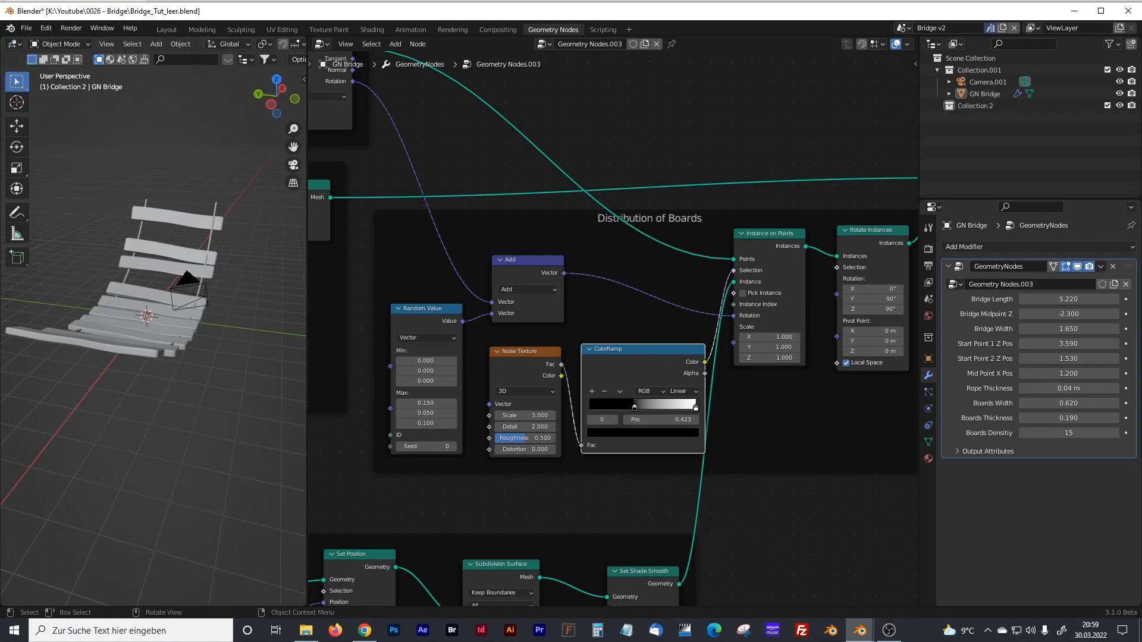
# - Add a Curve Line node in the empty area below the Boards frame
pyautogui.scroll(-2, 564, 455)
pyautogui.moveTo(566, 459); pyautogui.dragTo(601, 250, button='middle')
pyautogui.hotkey('shift', 'a')
pyautogui.click(485, 371)
pyautogui.write('curve')
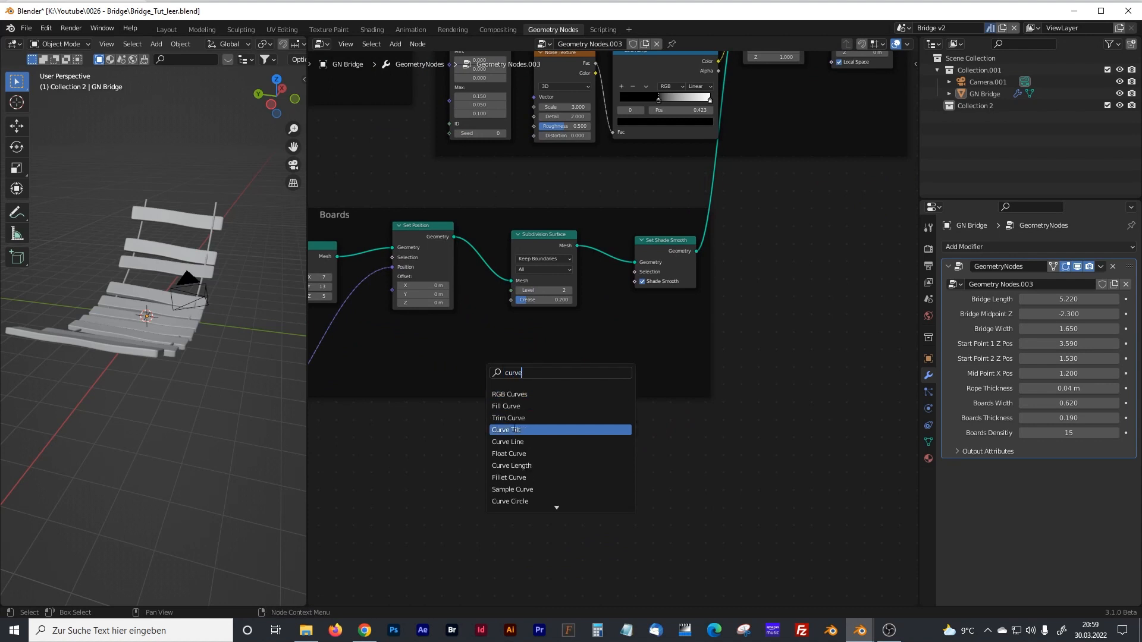
pyautogui.click(508, 442)
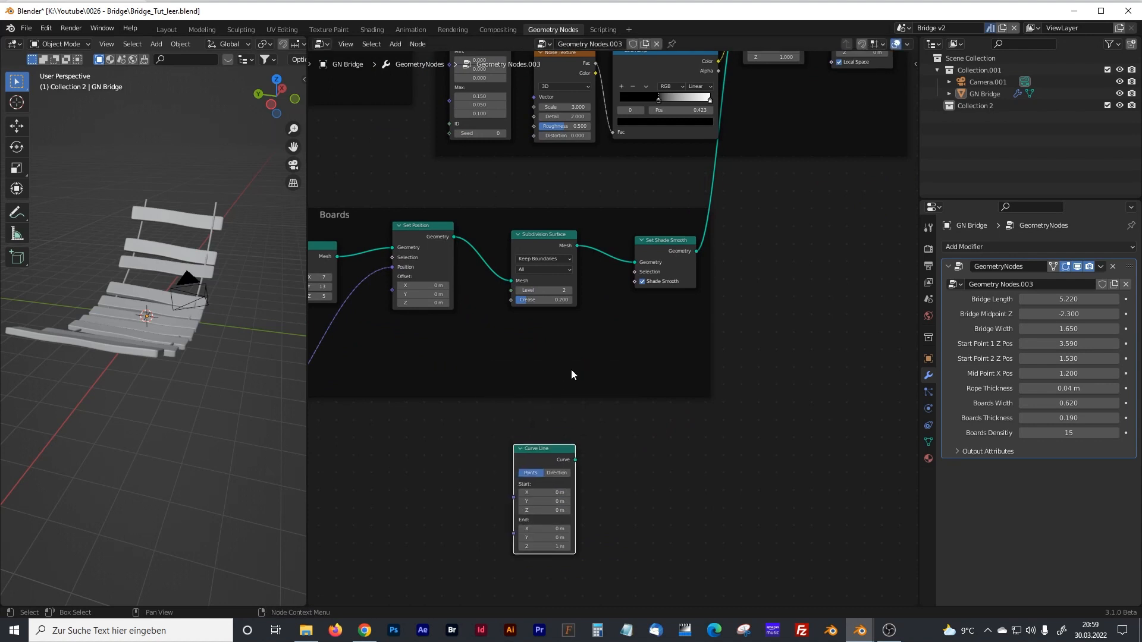
# - Group the Position, Noise Texture, Add and Subtract nodes beneath the Boards frame into a new frame and align it
pyautogui.scroll(-3, 570, 375)
pyautogui.scroll(5, 634, 423)
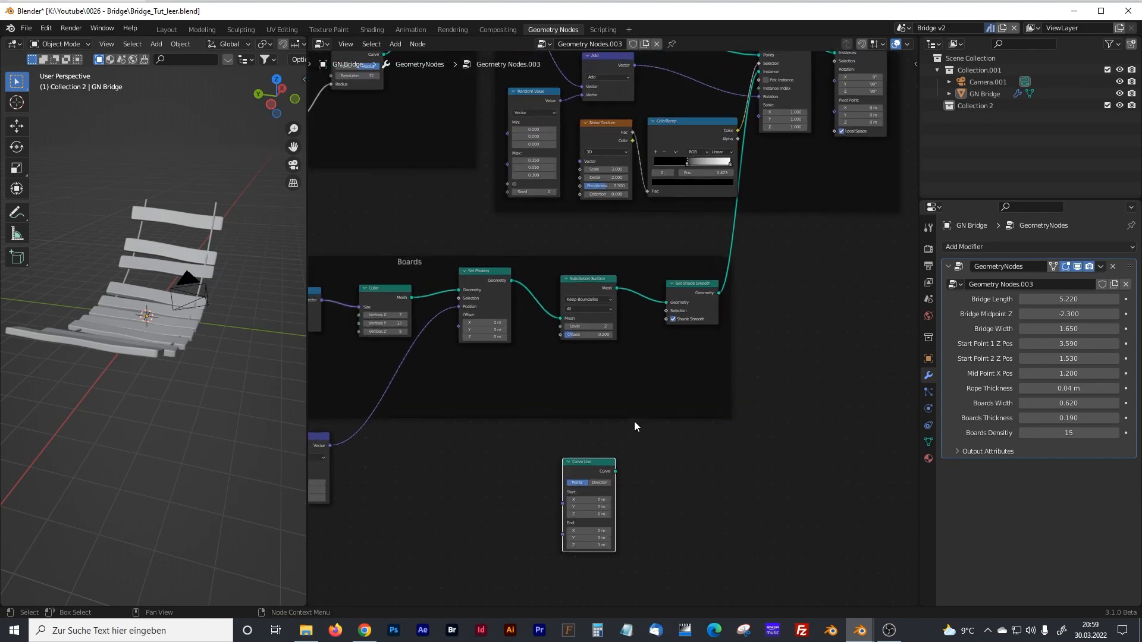
pyautogui.scroll(-2, 527, 444)
pyautogui.keyDown('shift'); pyautogui.moveTo(530, 441); pyautogui.dragTo(834, 339, button='middle'); pyautogui.keyUp('shift')
pyautogui.moveTo(384, 320); pyautogui.dragTo(766, 497)
pyautogui.hotkey('ctrl', 'j')
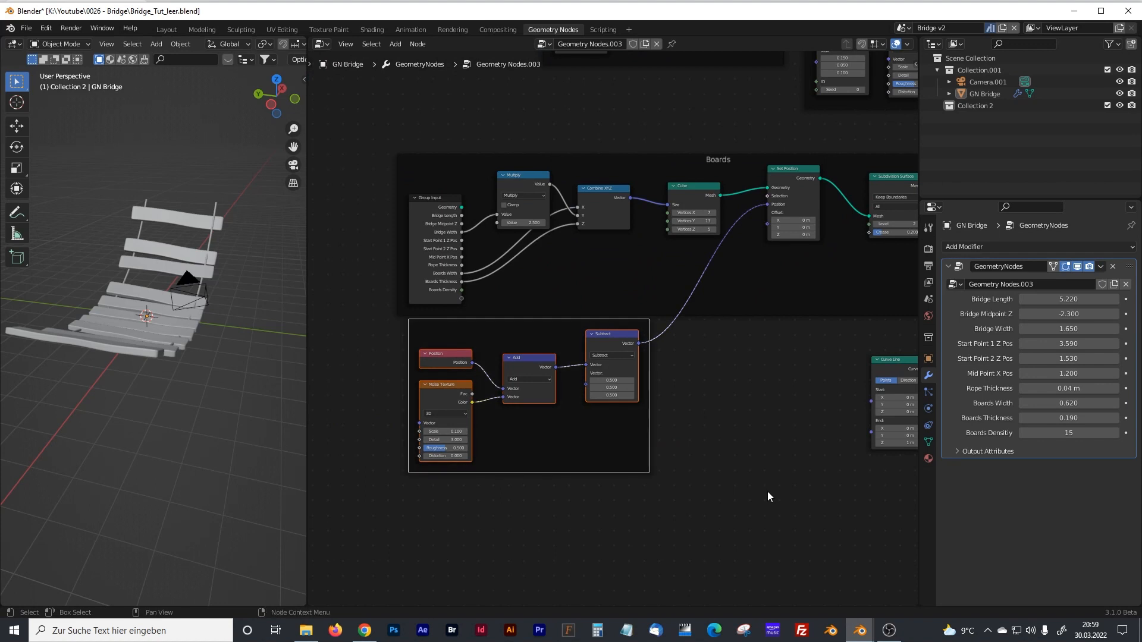
pyautogui.moveTo(544, 326); pyautogui.dragTo(532, 329)
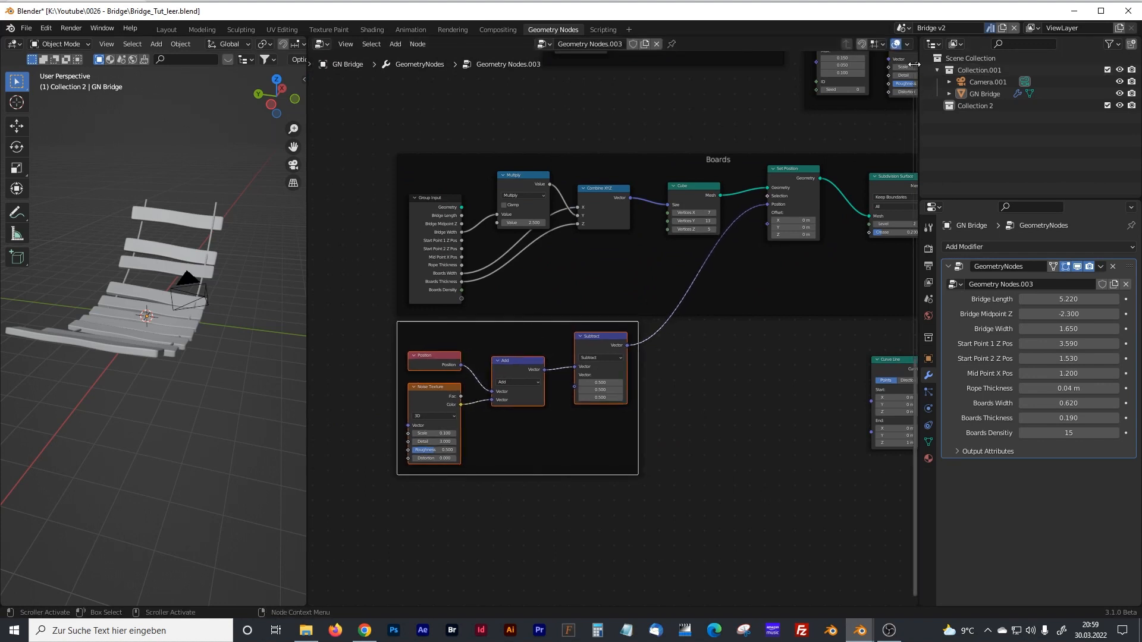
# - Label the new frame "Board Distortion"
pyautogui.write('n')
pyautogui.write('Boa')
pyautogui.write('rd D')
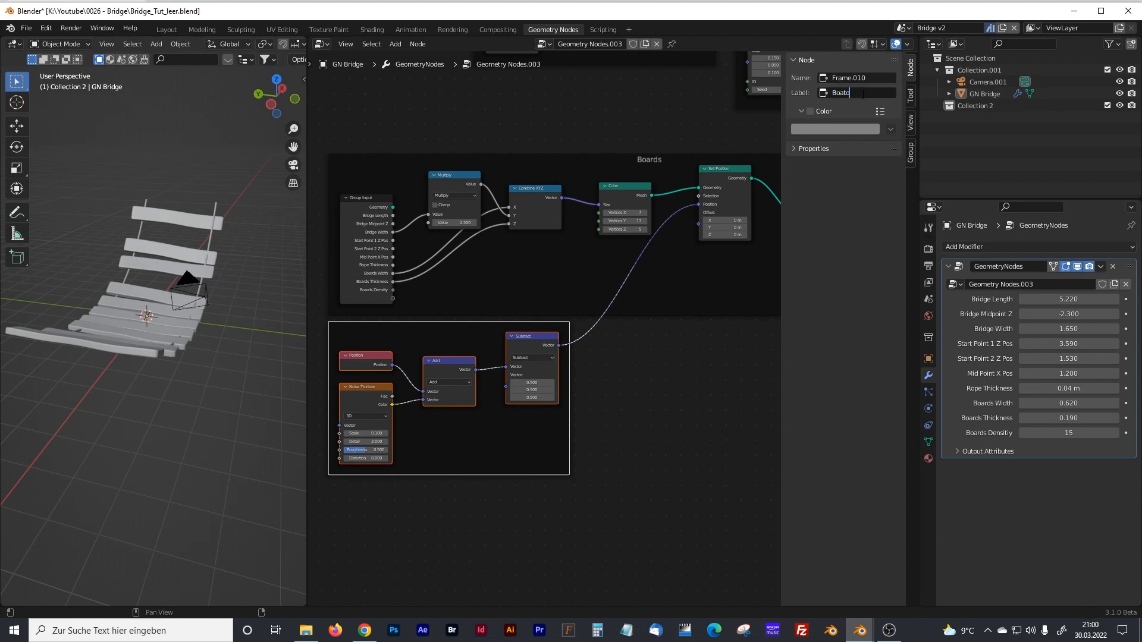
pyautogui.write('istortion')
pyautogui.press('Return')
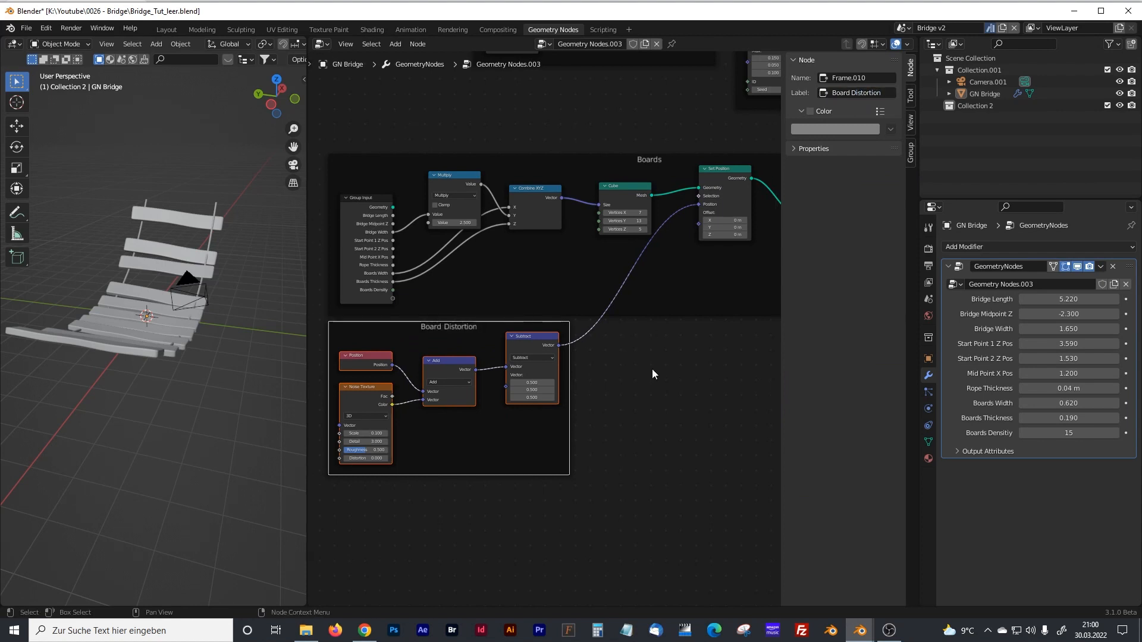
pyautogui.moveTo(652, 373); pyautogui.dragTo(527, 312, button='middle')
pyautogui.press('n')
# - Reposition the Curve Line node and connect its Curve output to a new Resample Curve node beside it
pyautogui.moveTo(911, 368); pyautogui.dragTo(651, 414, button='middle')
pyautogui.moveTo(485, 347); pyautogui.dragTo(524, 359)
pyautogui.scroll(1, 557, 355)
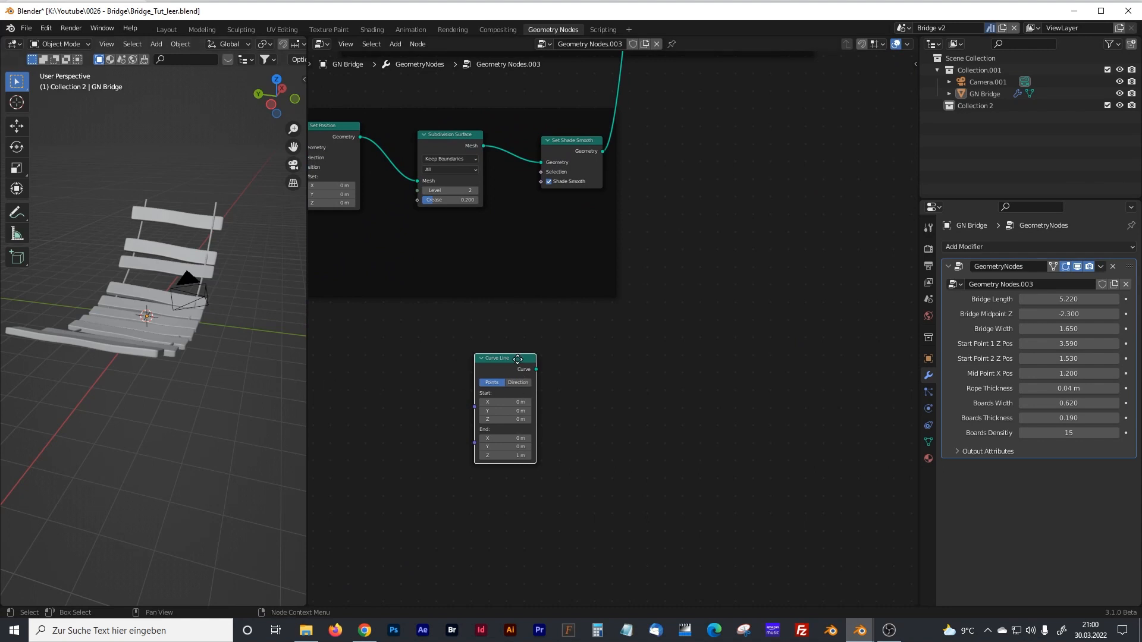
pyautogui.moveTo(518, 359); pyautogui.dragTo(539, 357)
pyautogui.hotkey('shift', 'a')
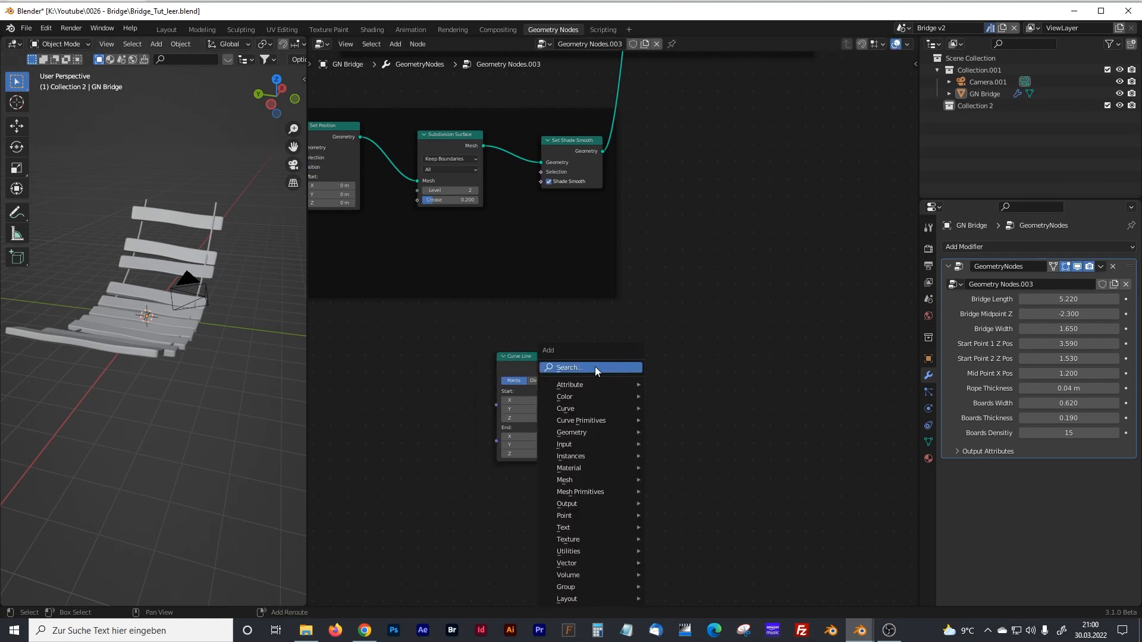
pyautogui.click(595, 367)
pyautogui.write('resam')
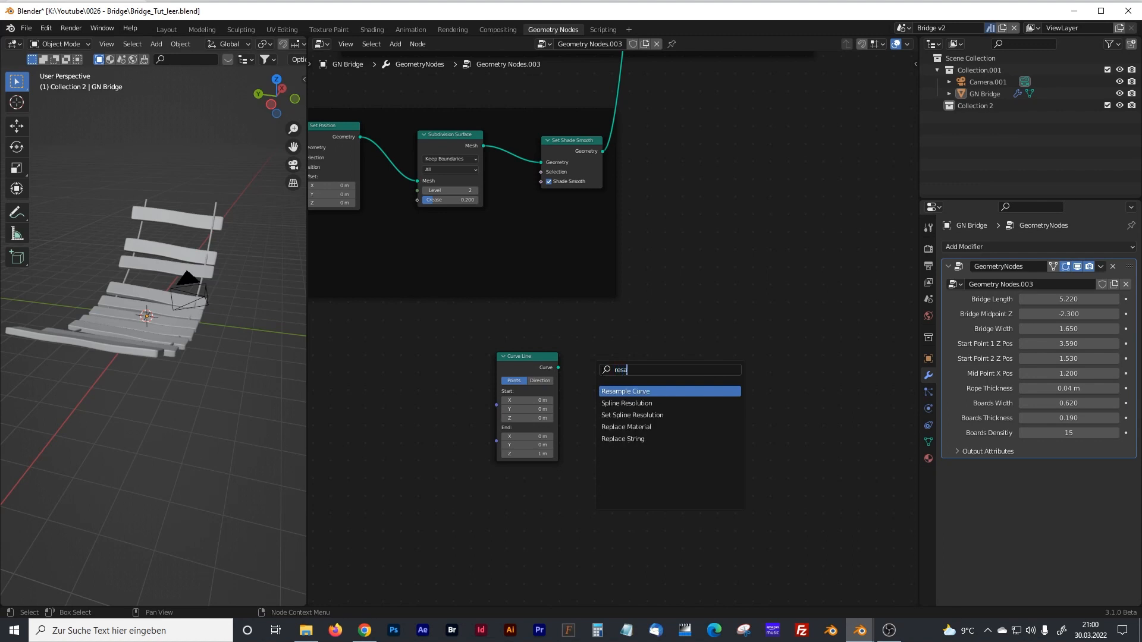
pyautogui.click(628, 390)
pyautogui.click(626, 381)
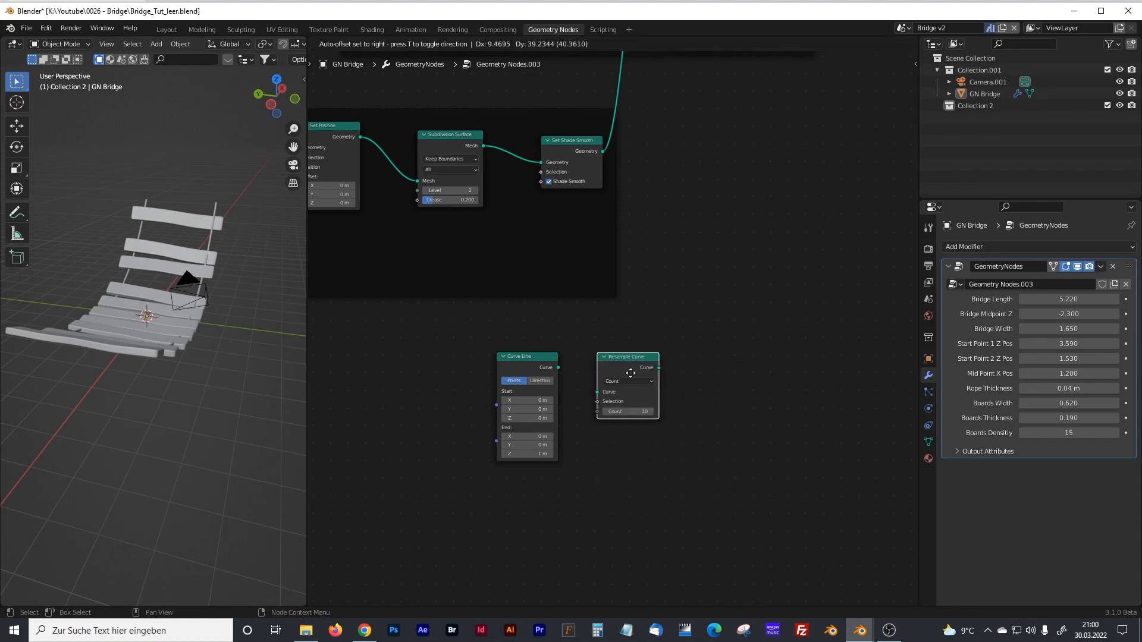
pyautogui.moveTo(559, 368); pyautogui.dragTo(598, 392)
# - Add a Set Curve Radius node after Resample Curve and space the nodes out in a row
pyautogui.keyDown('shift'); pyautogui.moveTo(686, 403); pyautogui.dragTo(582, 416, button='middle'); pyautogui.keyUp('shift')
pyautogui.click(633, 401)
pyautogui.hotkey('shift', 'a')
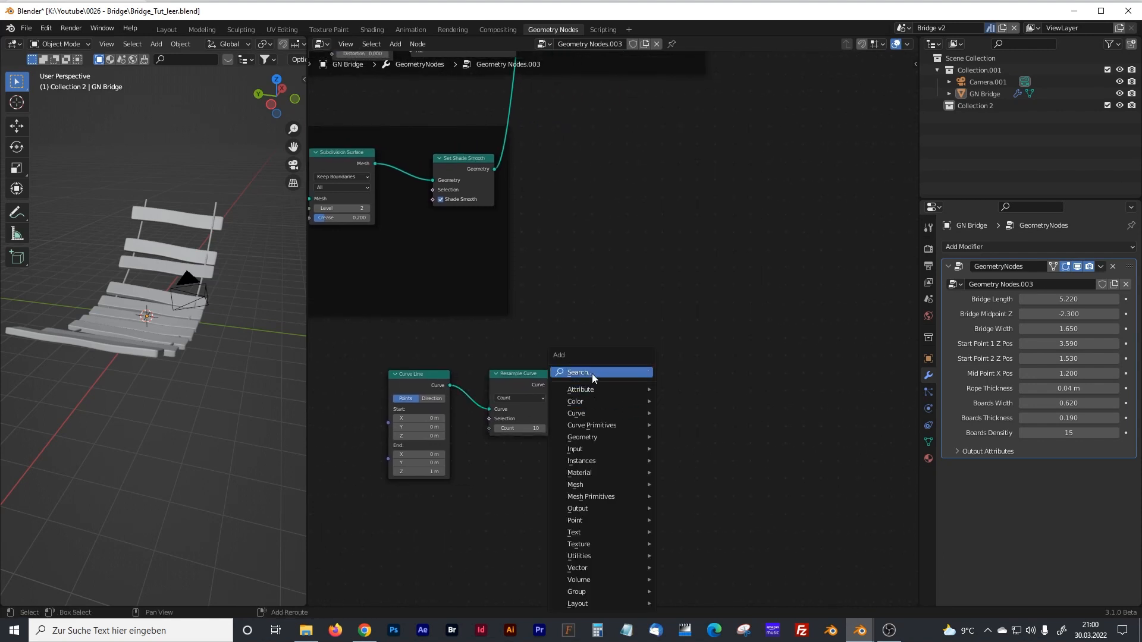
pyautogui.click(592, 373)
pyautogui.write('set')
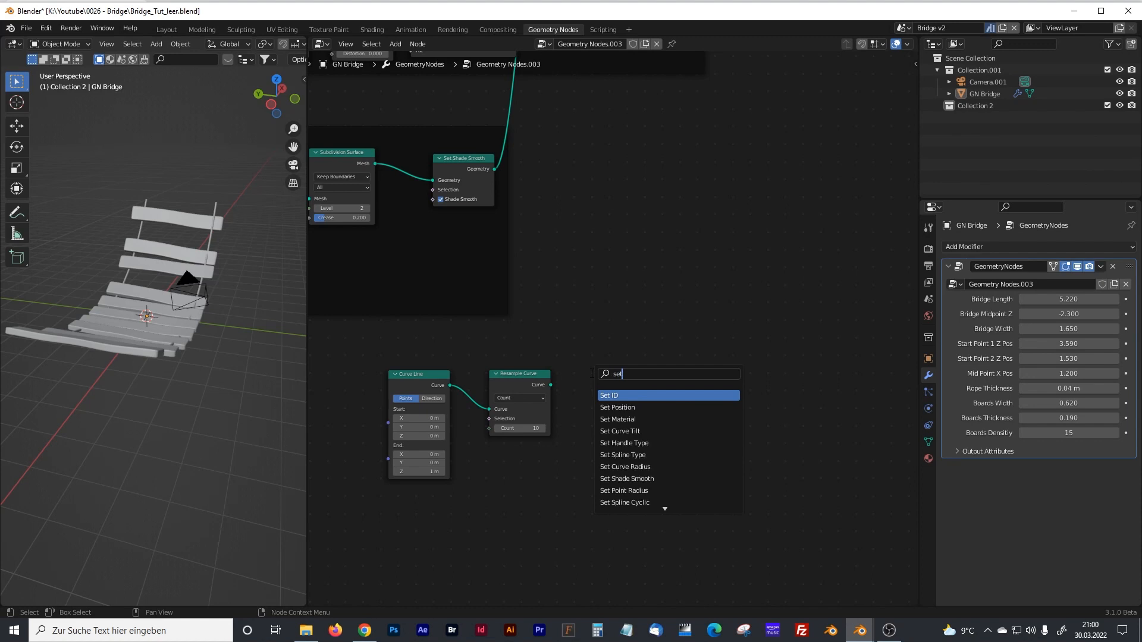
pyautogui.write(' curve')
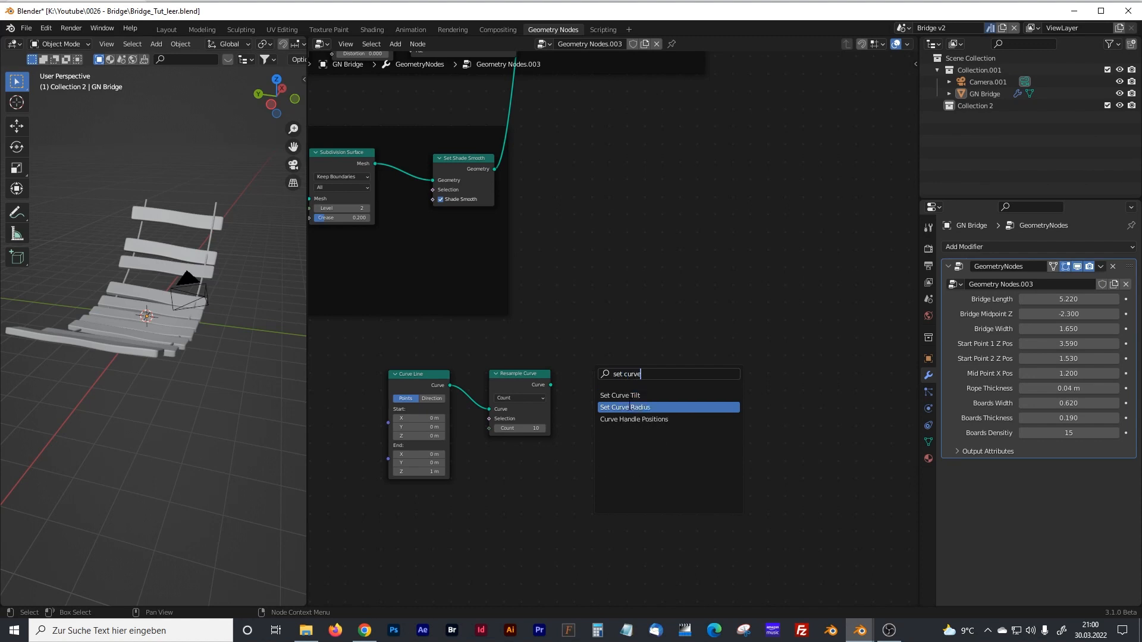
pyautogui.click(642, 407)
pyautogui.click(647, 410)
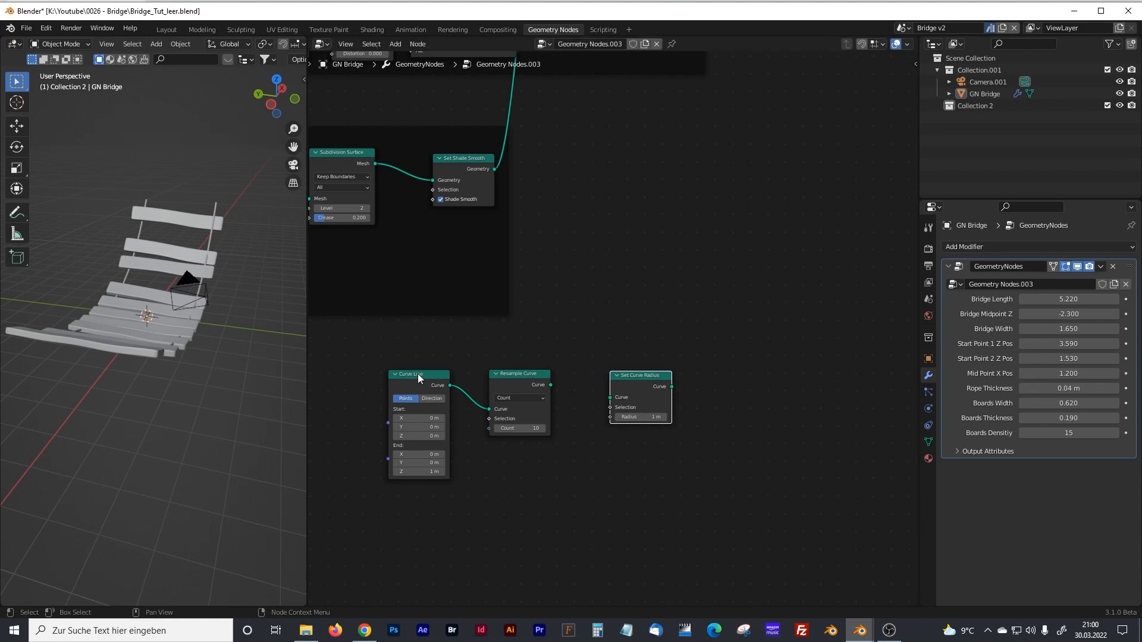
pyautogui.moveTo(509, 374); pyautogui.dragTo(503, 374)
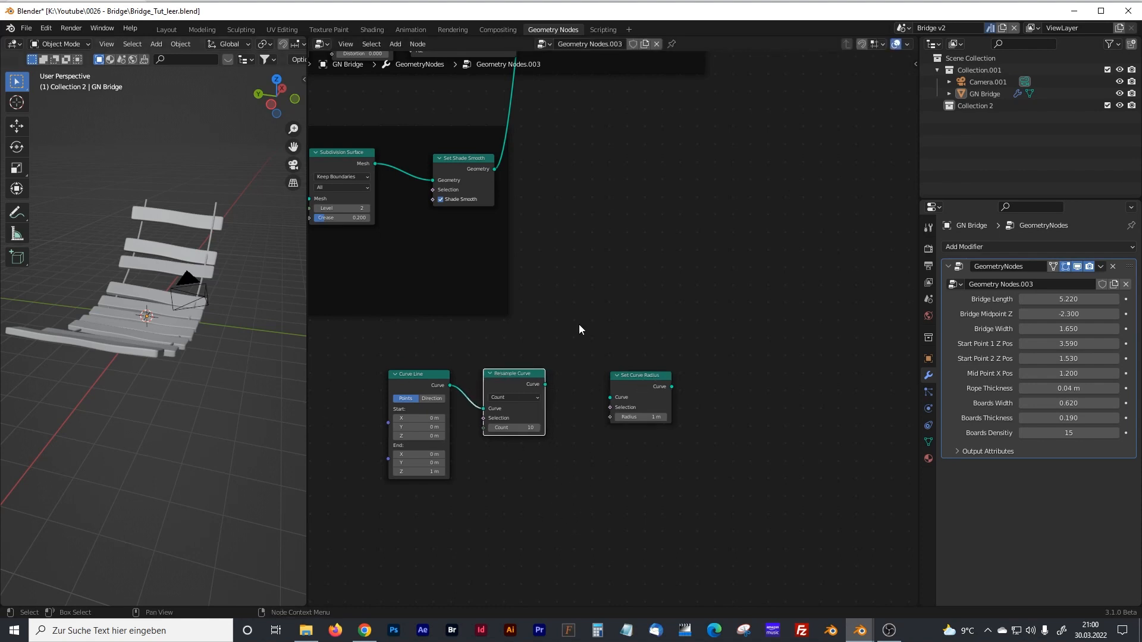
# - Add a Spline Parameter node below Resample Curve and connect Resample Curve's output to the Set Curve Radius node
pyautogui.scroll(-2, 572, 448)
pyautogui.hotkey('shift', 'a')
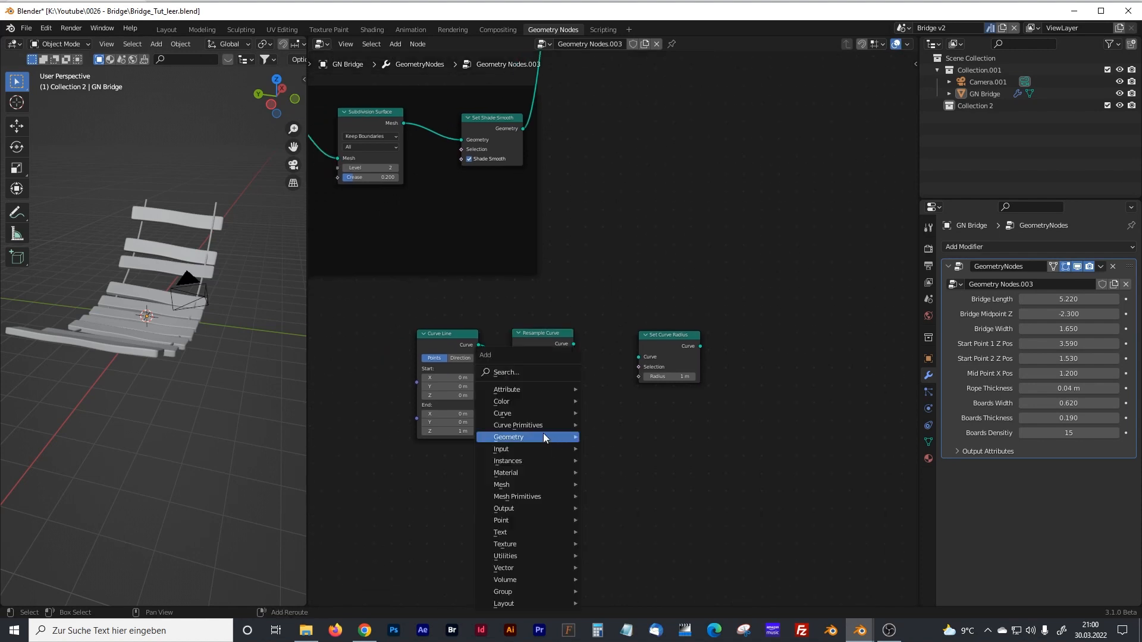
pyautogui.write('plin')
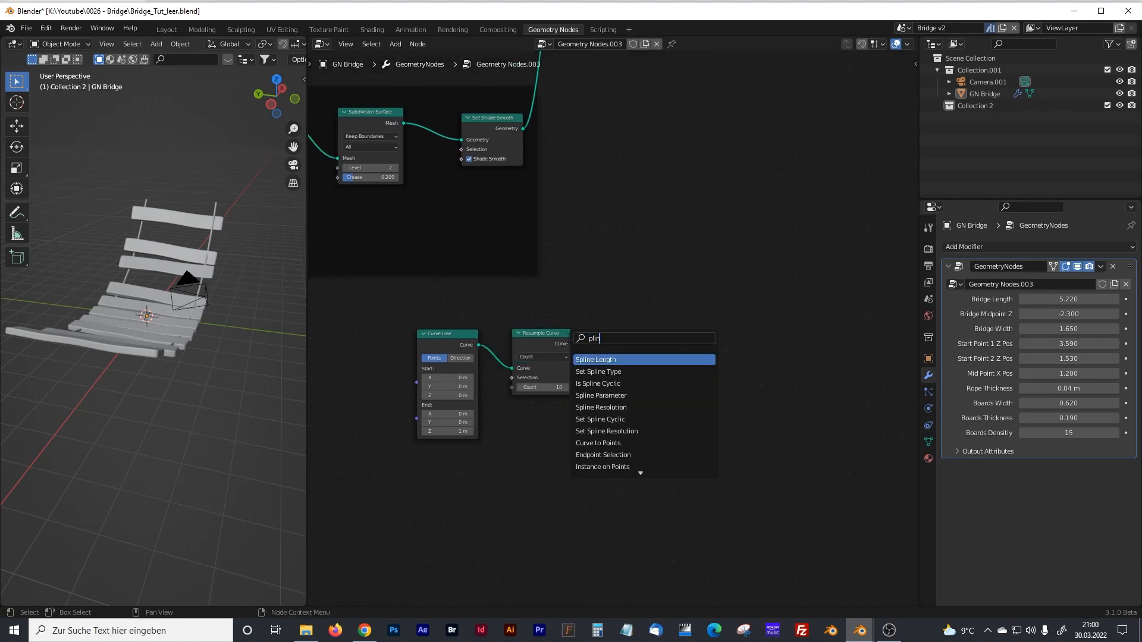
pyautogui.press('BackSpace')
pyautogui.press('BackSpace')
pyautogui.press('BackSpace')
pyautogui.press('BackSpace')
pyautogui.write('splin')
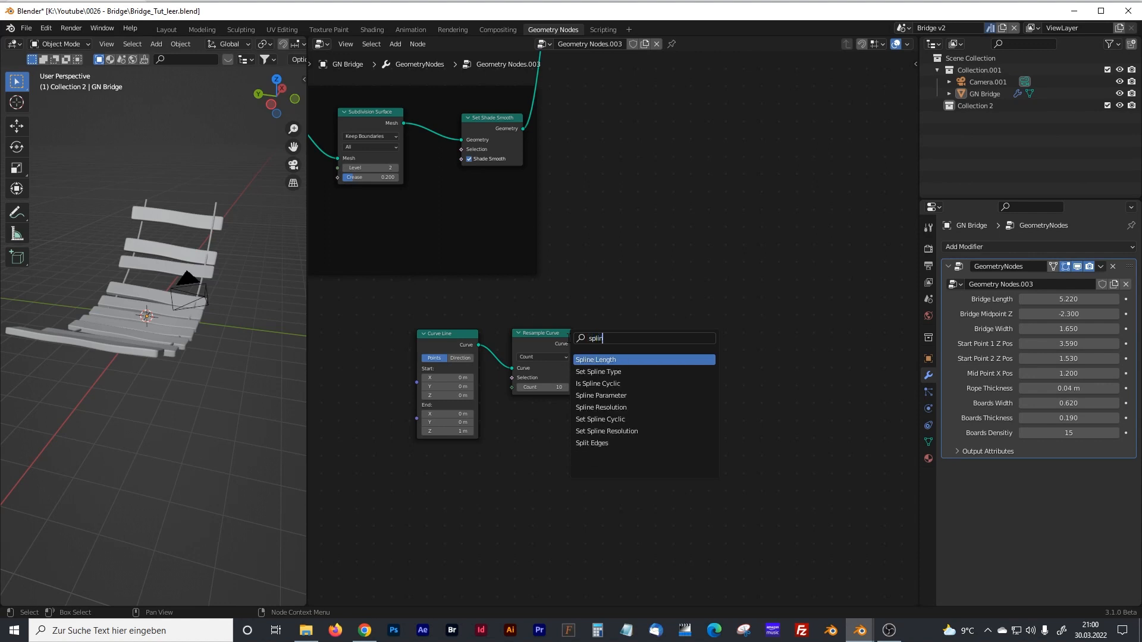
pyautogui.click(602, 395)
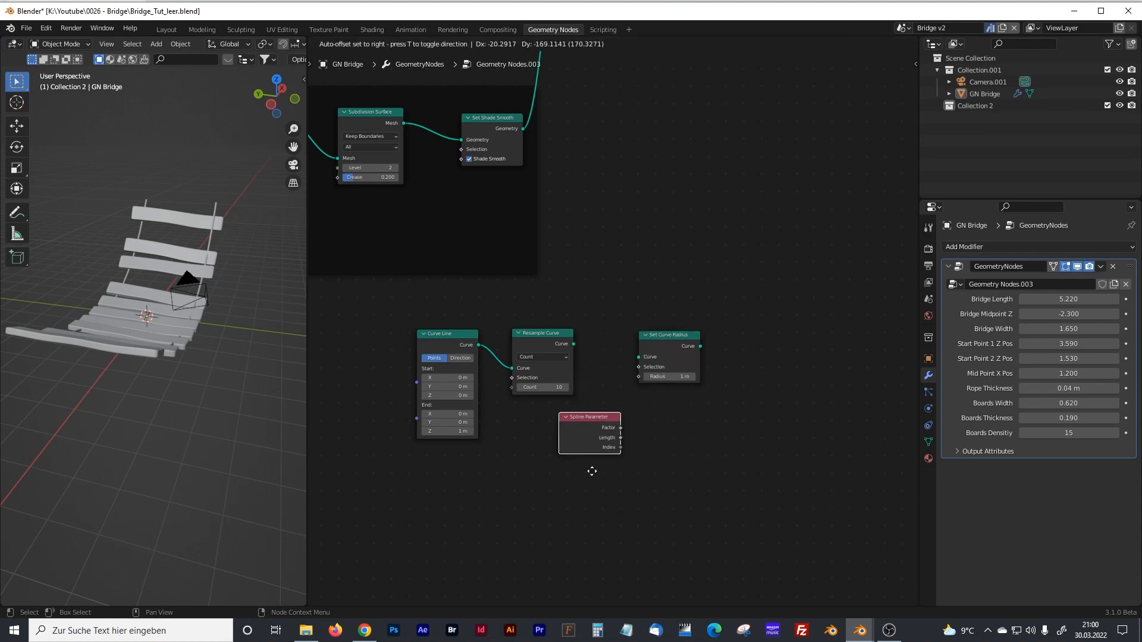
pyautogui.click(576, 516)
pyautogui.moveTo(661, 335); pyautogui.dragTo(677, 337)
pyautogui.moveTo(573, 344); pyautogui.dragTo(731, 336)
# - Add a ColorRamp that takes the Spline Parameter's Factor and drives the Set Curve Radius node's Radius with its Color
pyautogui.click(654, 417)
pyautogui.hotkey('shift', 'a')
pyautogui.write('color')
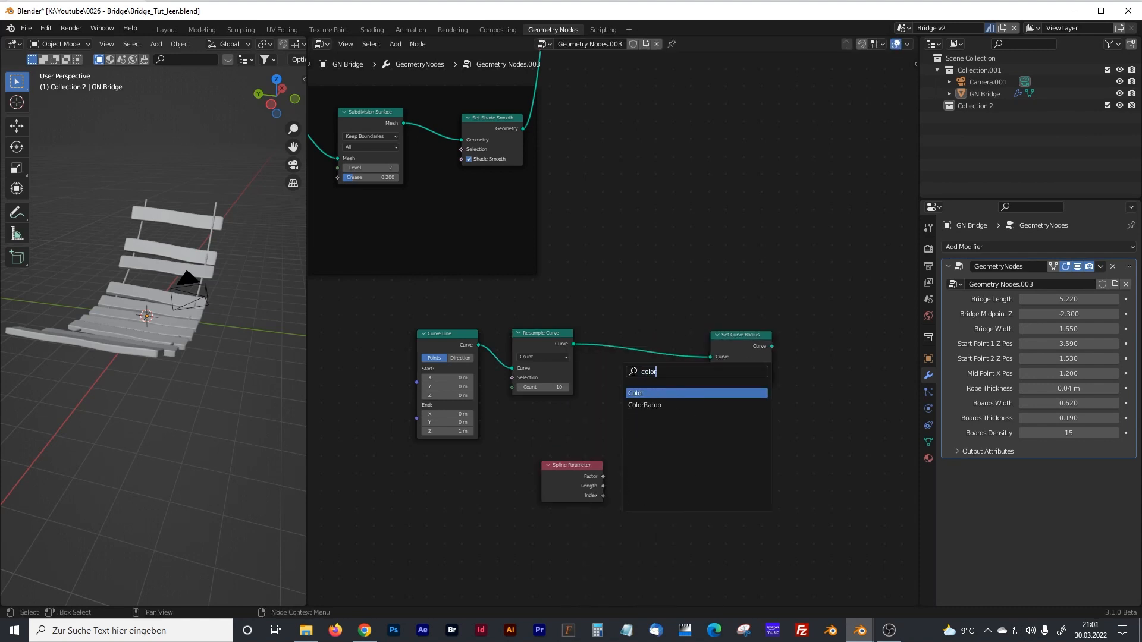
pyautogui.press('Down')
pyautogui.press('Return')
pyautogui.click(604, 462)
pyautogui.moveTo(587, 468); pyautogui.dragTo(621, 512)
pyautogui.moveTo(655, 452); pyautogui.dragTo(616, 449)
pyautogui.moveTo(730, 337); pyautogui.dragTo(748, 336)
pyautogui.moveTo(648, 430); pyautogui.dragTo(728, 377)
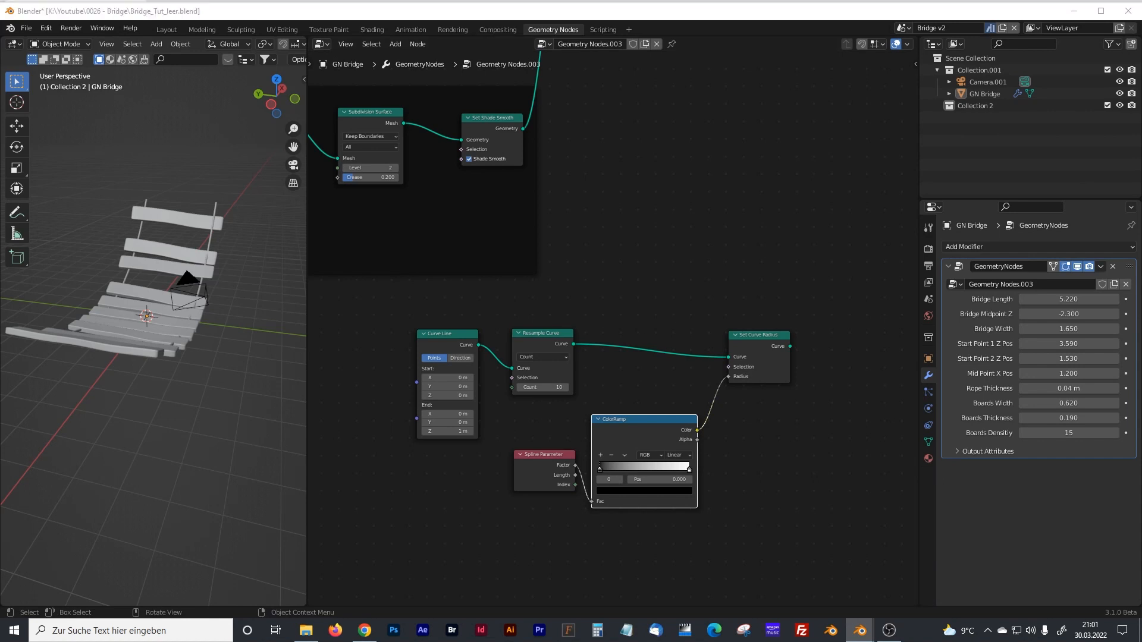
# - Insert a second Join Geometry node before the Group Output and connect the Set Curve Radius output to it
pyautogui.scroll(-2, 793, 262)
pyautogui.moveTo(792, 261); pyautogui.dragTo(655, 331, button='middle')
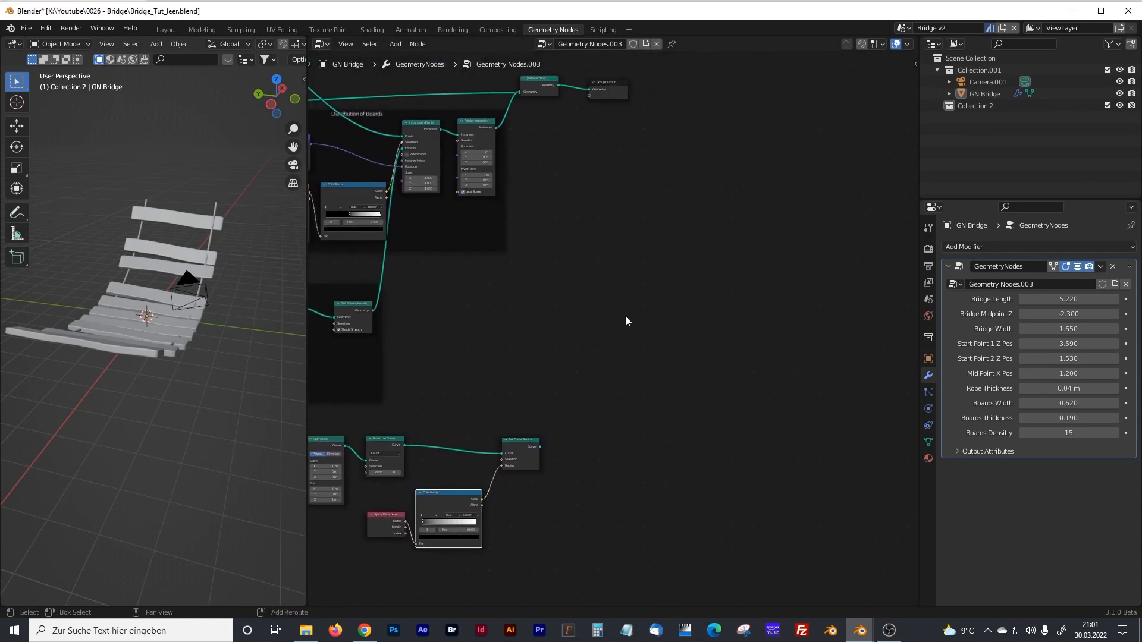
pyautogui.moveTo(612, 80); pyautogui.dragTo(787, 90)
pyautogui.click(726, 195)
pyautogui.hotkey('shift', 'a')
pyautogui.write('join')
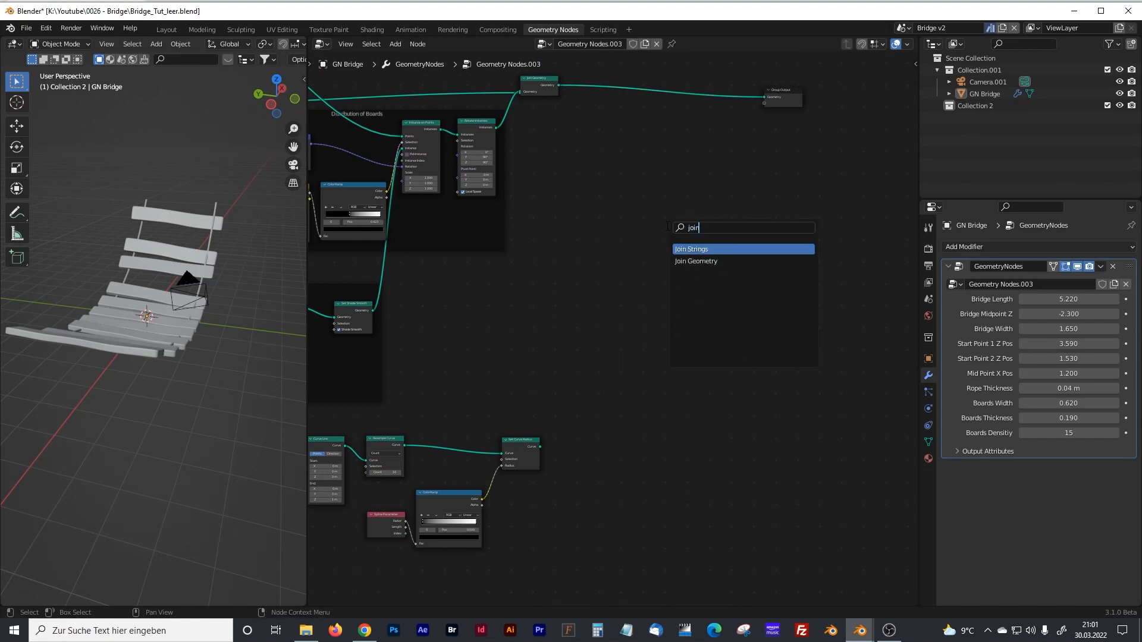
pyautogui.press('Down')
pyautogui.press('Return')
pyautogui.click(701, 185)
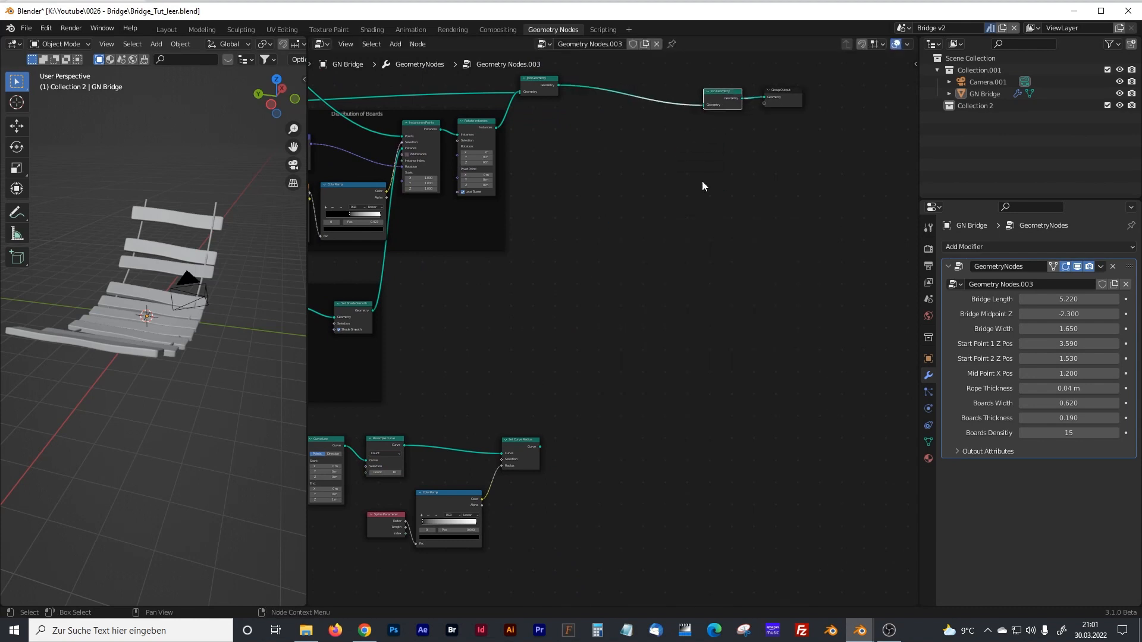
pyautogui.scroll(2, 538, 442)
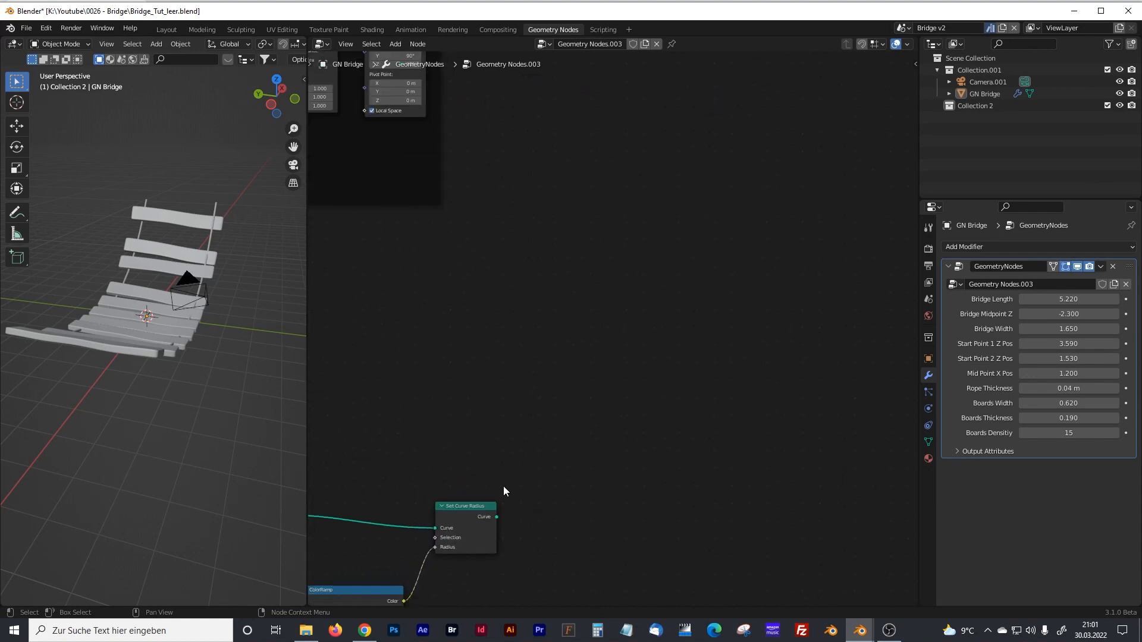
pyautogui.moveTo(509, 490); pyautogui.dragTo(763, 145)
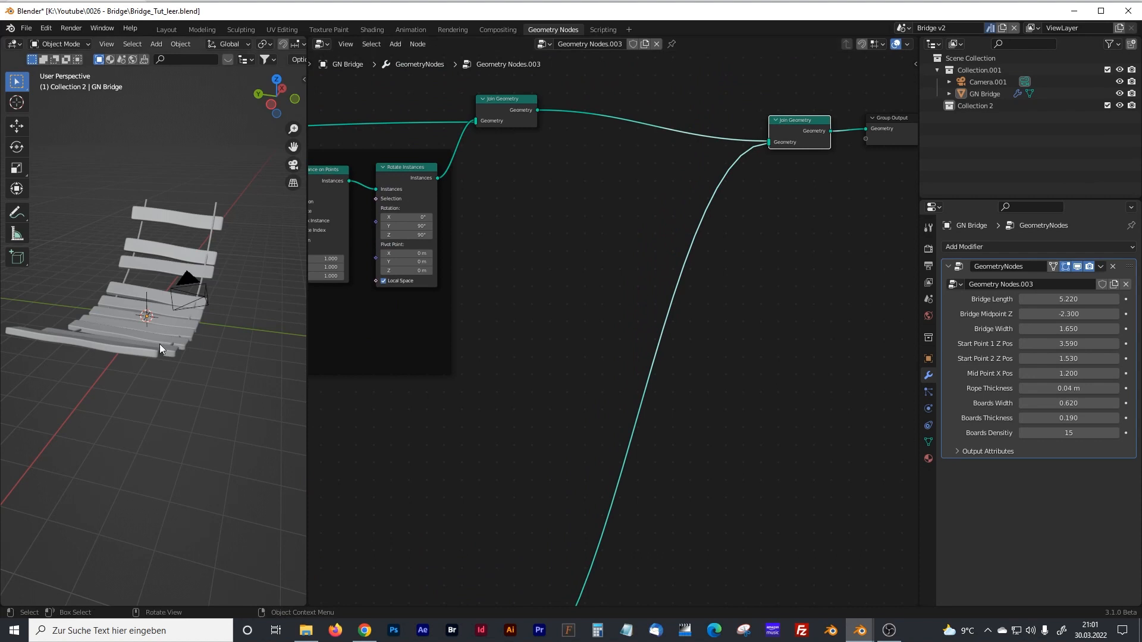
# - Insert a Curve to Mesh node between Set Curve Radius and the final Join Geometry node
pyautogui.scroll(4, 106, 313)
pyautogui.moveTo(127, 287)
pyautogui.mouseDown(button='middle')
pyautogui.moveTo(111, 284)
pyautogui.moveTo(137, 298)
pyautogui.mouseUp(button='middle')
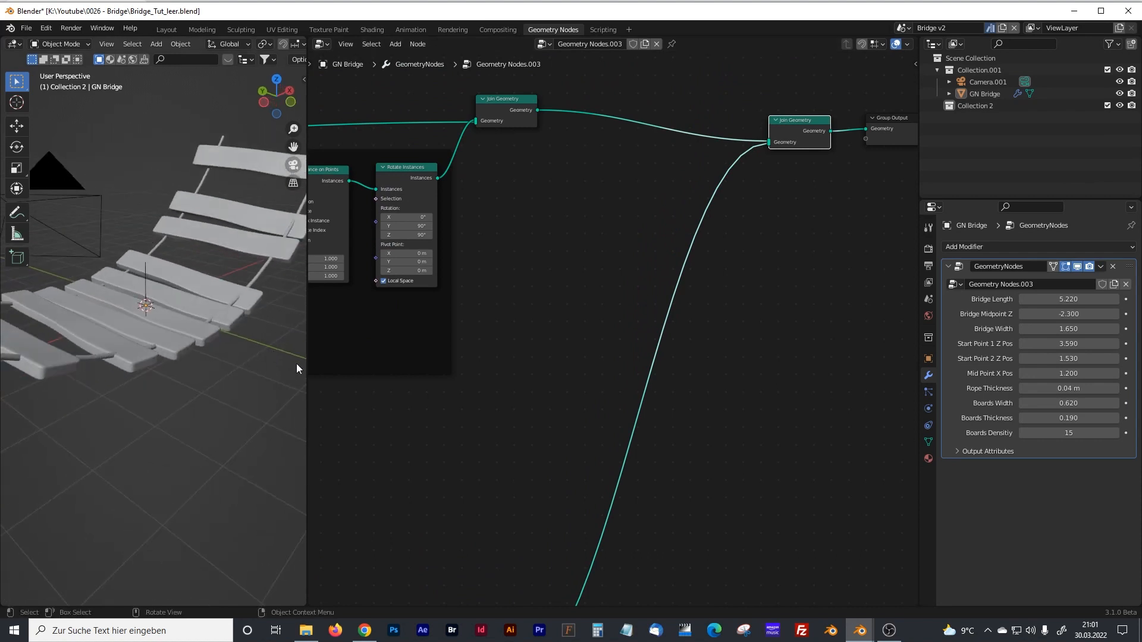
pyautogui.moveTo(410, 463); pyautogui.dragTo(630, 340, button='middle')
pyautogui.scroll(1, 765, 405)
pyautogui.moveTo(736, 389); pyautogui.dragTo(637, 426, button='middle')
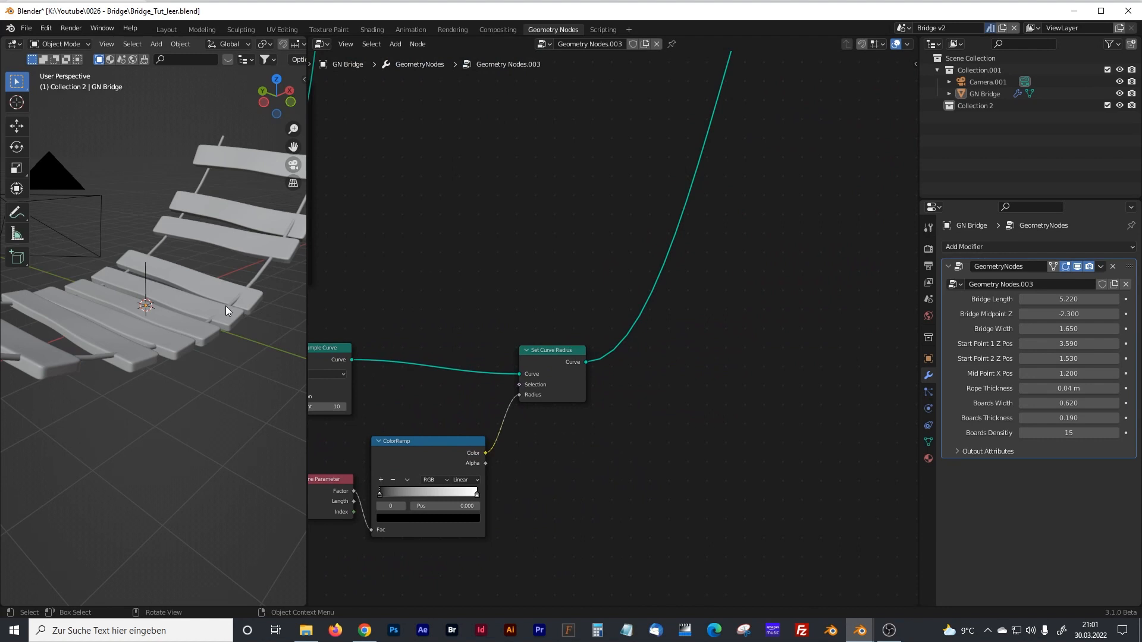
pyautogui.hotkey('shift', 'a')
pyautogui.click(522, 373)
pyautogui.write('cur')
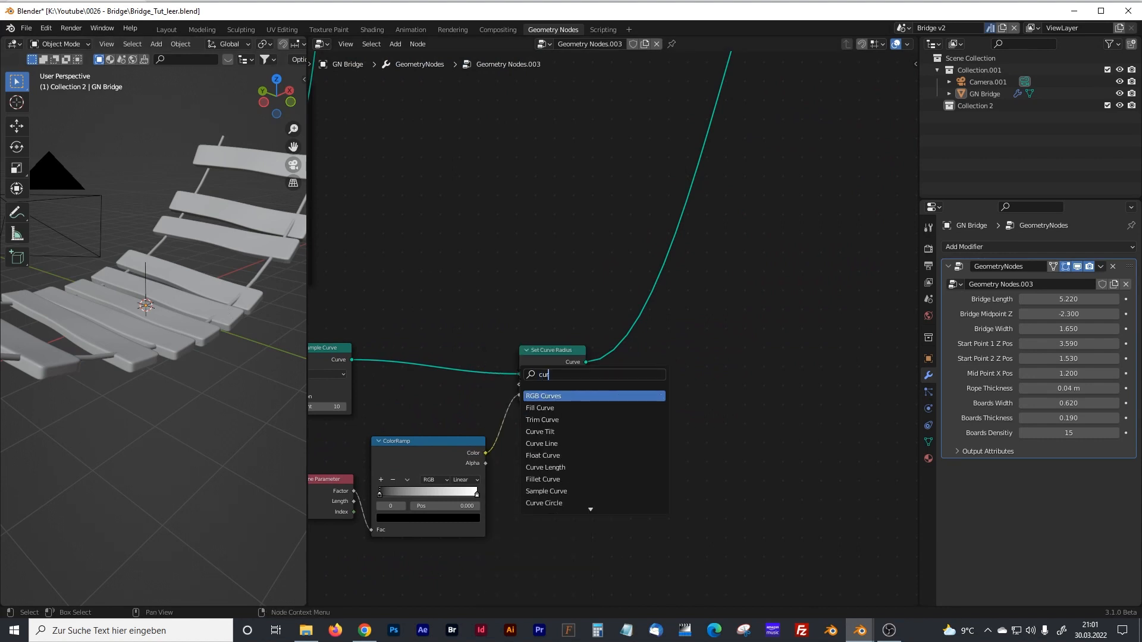
pyautogui.write('ve to mes')
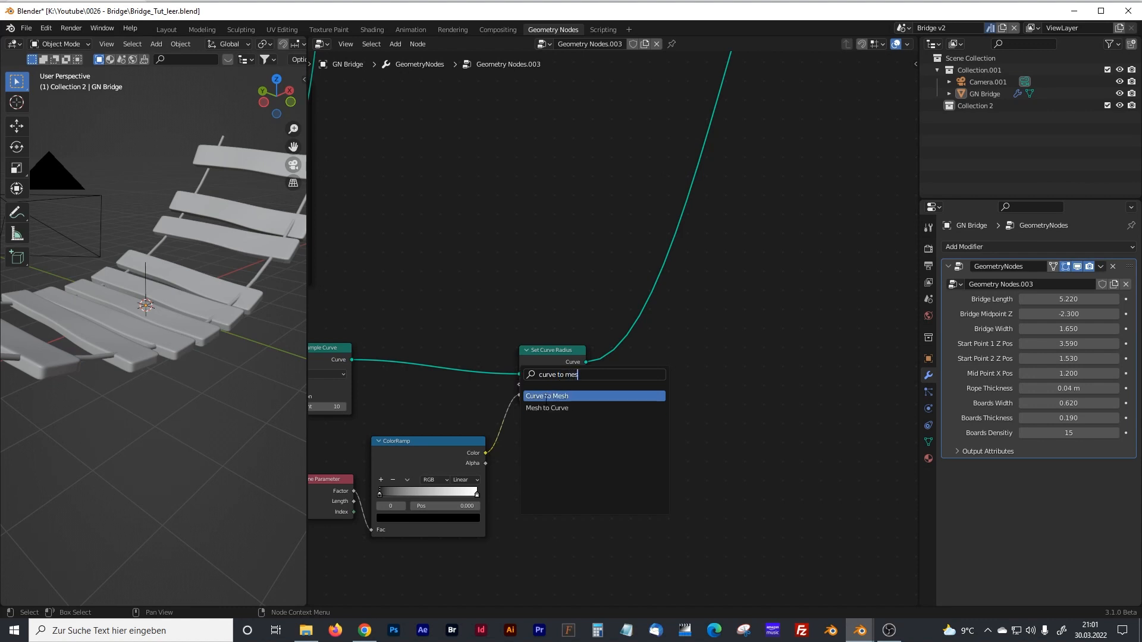
pyautogui.press('Return')
pyautogui.click(664, 364)
pyautogui.moveTo(586, 492); pyautogui.dragTo(569, 399, button='middle')
pyautogui.moveTo(642, 258); pyautogui.dragTo(675, 262)
pyautogui.click(605, 410)
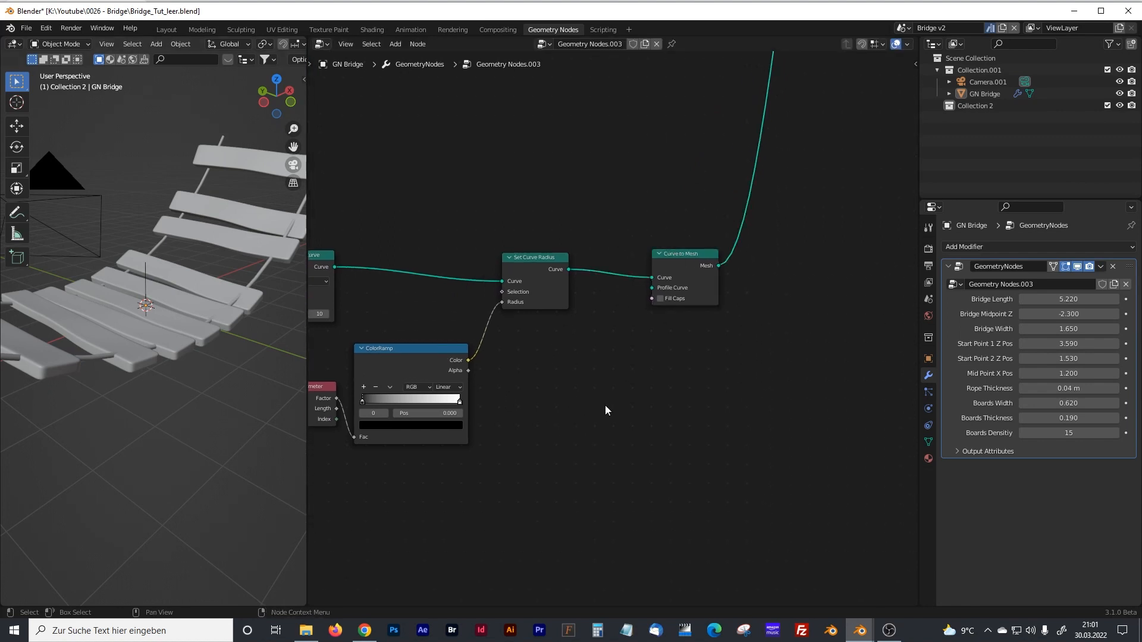
# - Add a Star curve primitive below Curve to Mesh and make room between the nodes
pyautogui.hotkey('shift', 'a')
pyautogui.click(547, 369)
pyautogui.write('star')
pyautogui.click(574, 388)
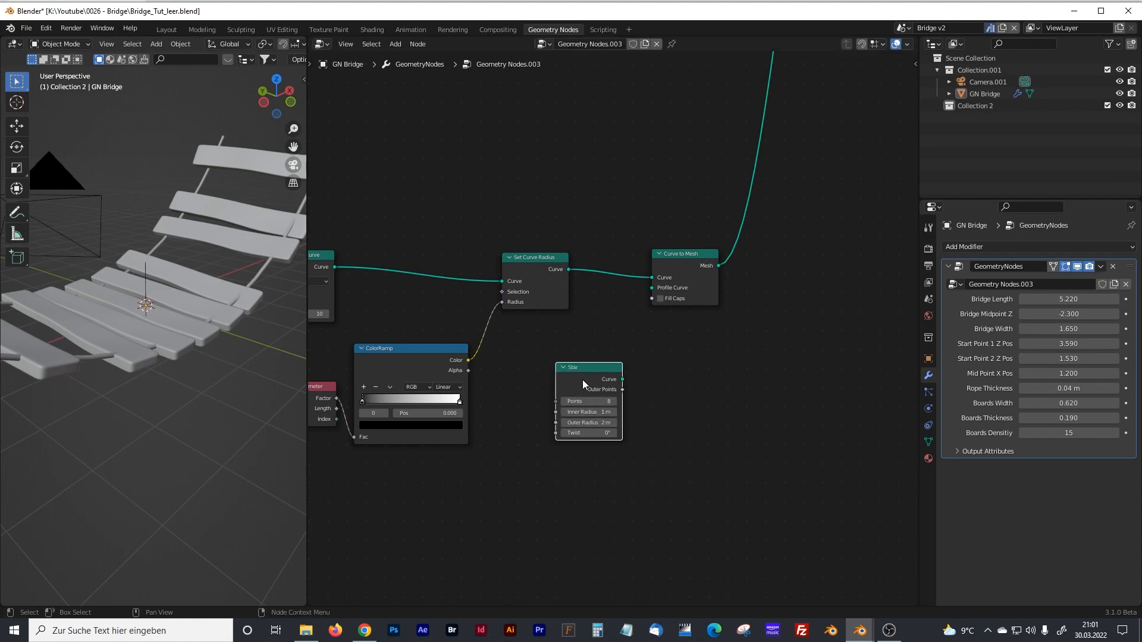
pyautogui.moveTo(660, 266); pyautogui.dragTo(696, 265)
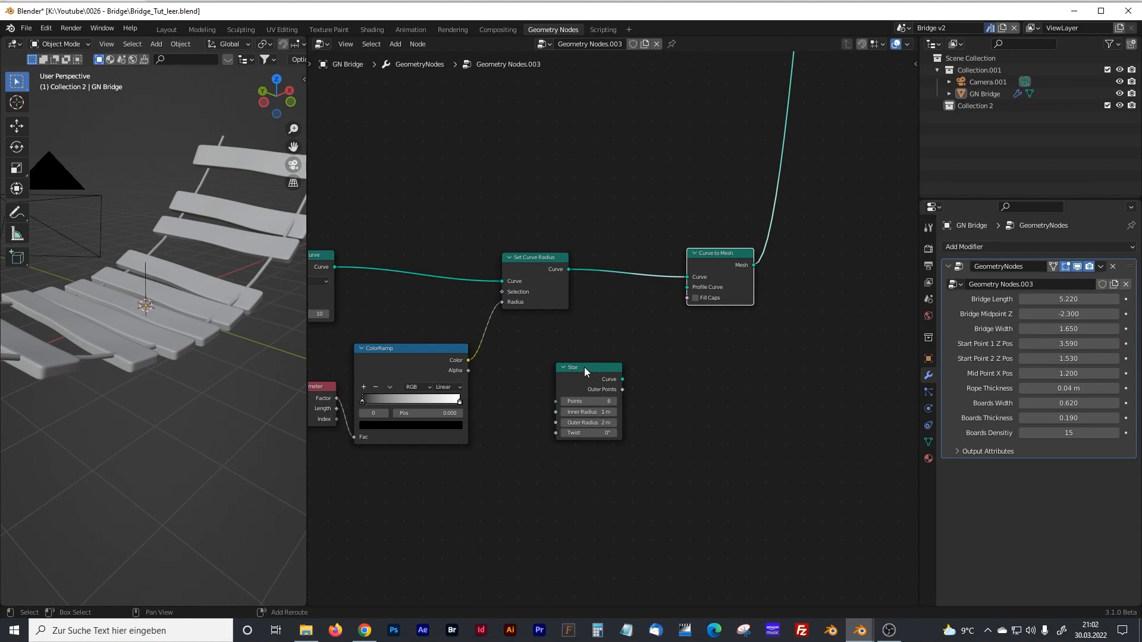
pyautogui.hotkey('shift', 'a')
pyautogui.moveTo(548, 406)
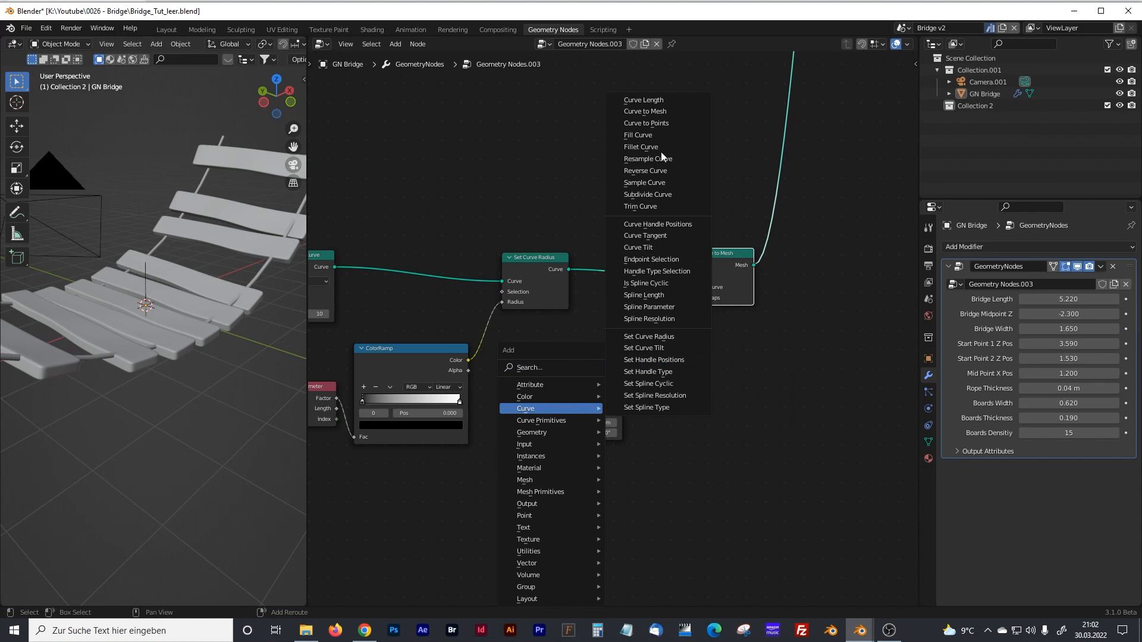
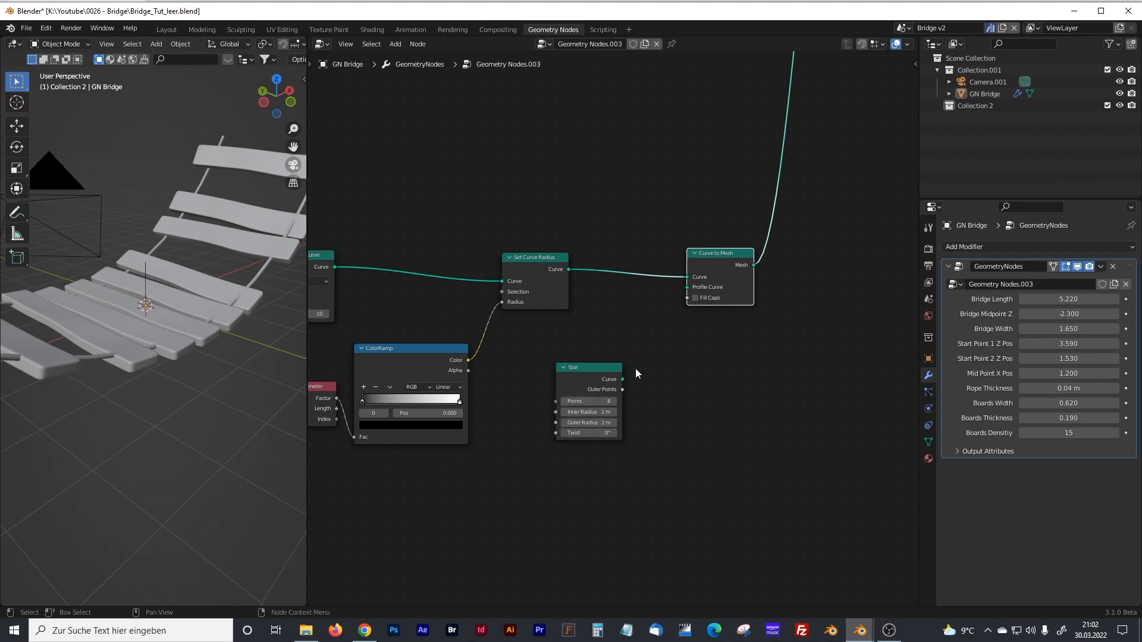
pyautogui.moveTo(597, 365); pyautogui.dragTo(589, 366)
pyautogui.click(590, 366)
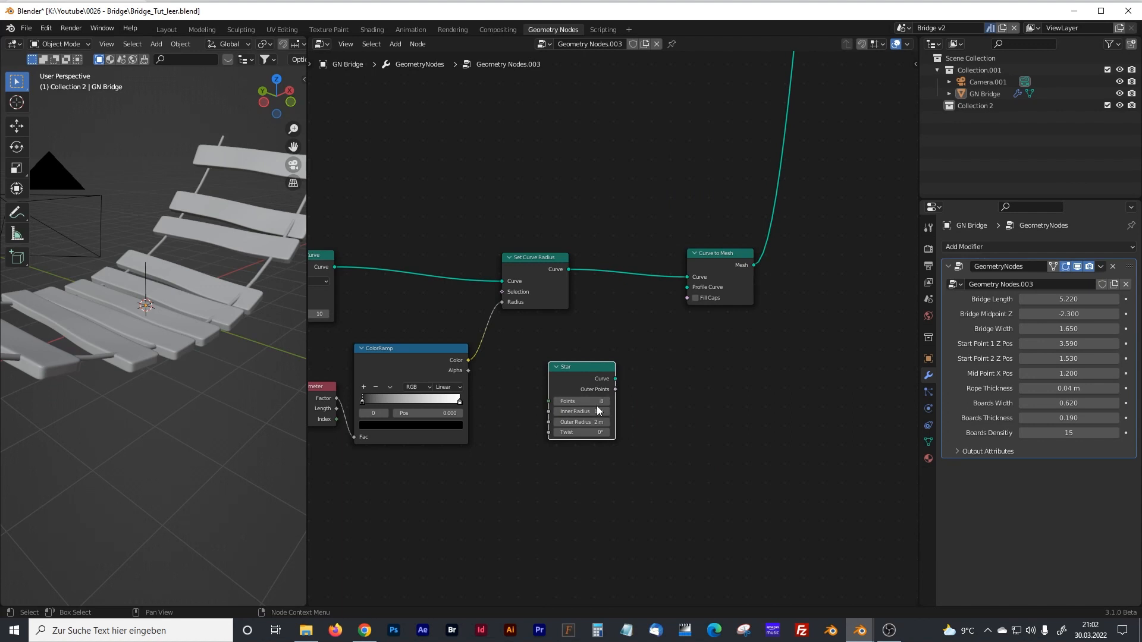
# - Connect the Star's Curve output to Curve to Mesh's Profile Curve and enable Fill Caps
pyautogui.moveTo(615, 379); pyautogui.dragTo(685, 288)
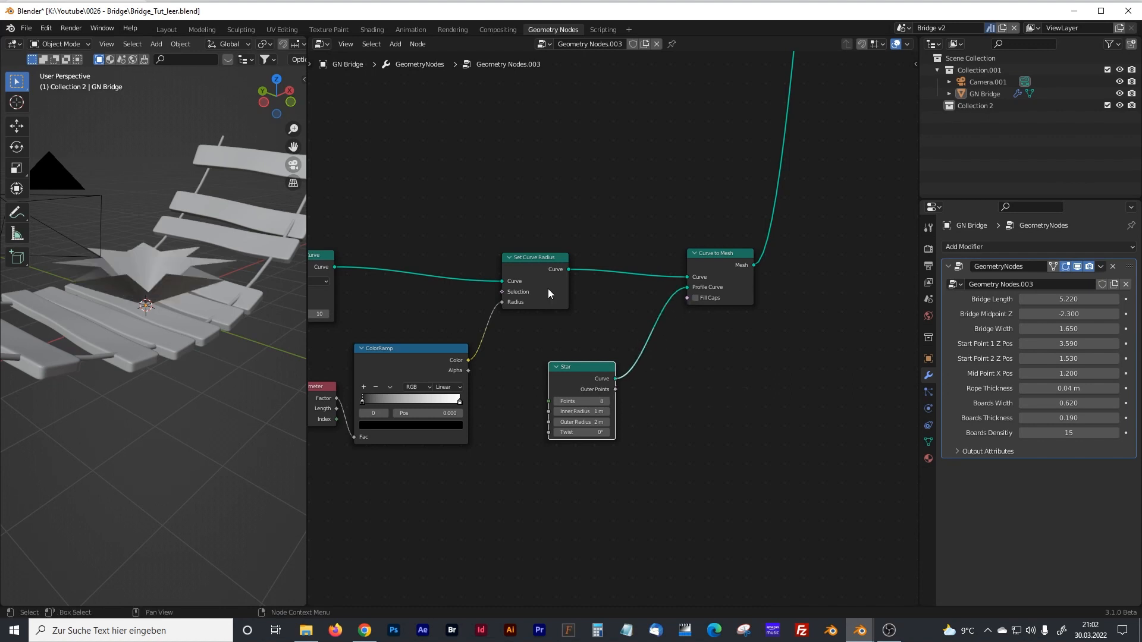
pyautogui.moveTo(137, 304); pyautogui.dragTo(163, 302, button='middle')
pyautogui.click(695, 298)
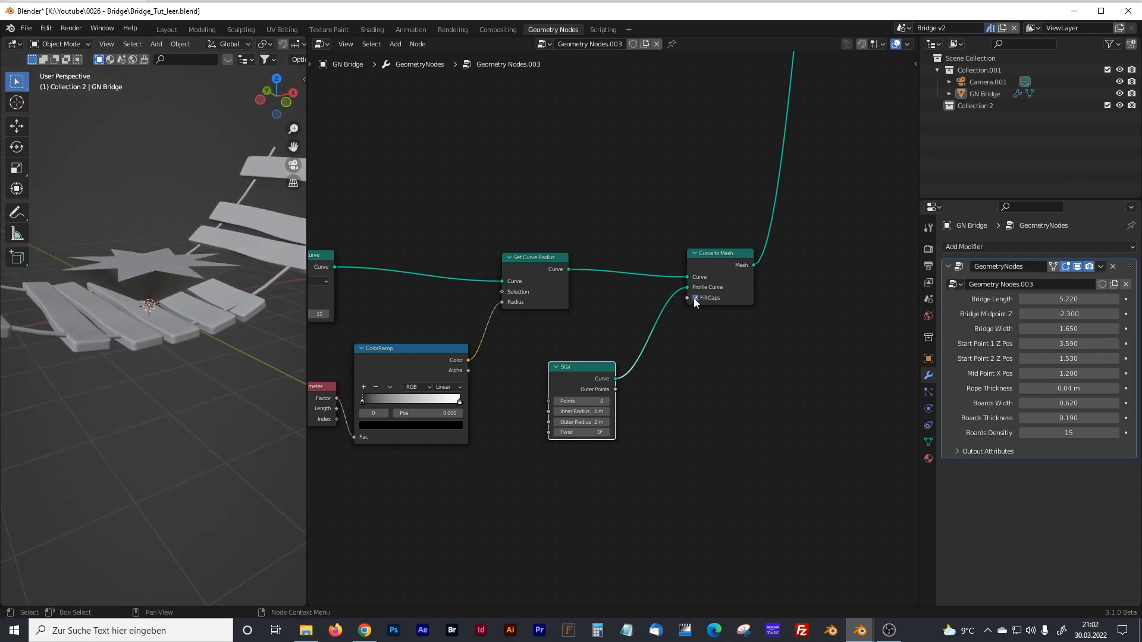
# - Move the Star node lower and set its Inner Radius to 0.7 m and Outer Radius to 0.8 m
pyautogui.moveTo(582, 476); pyautogui.dragTo(614, 441, button='middle')
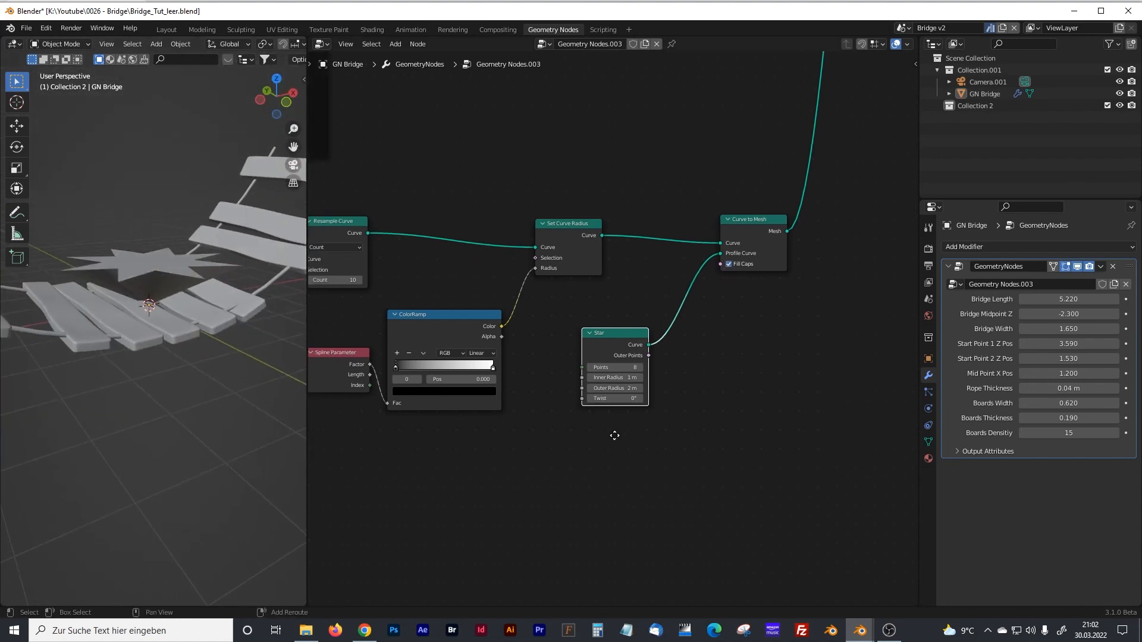
pyautogui.moveTo(606, 333); pyautogui.dragTo(610, 364)
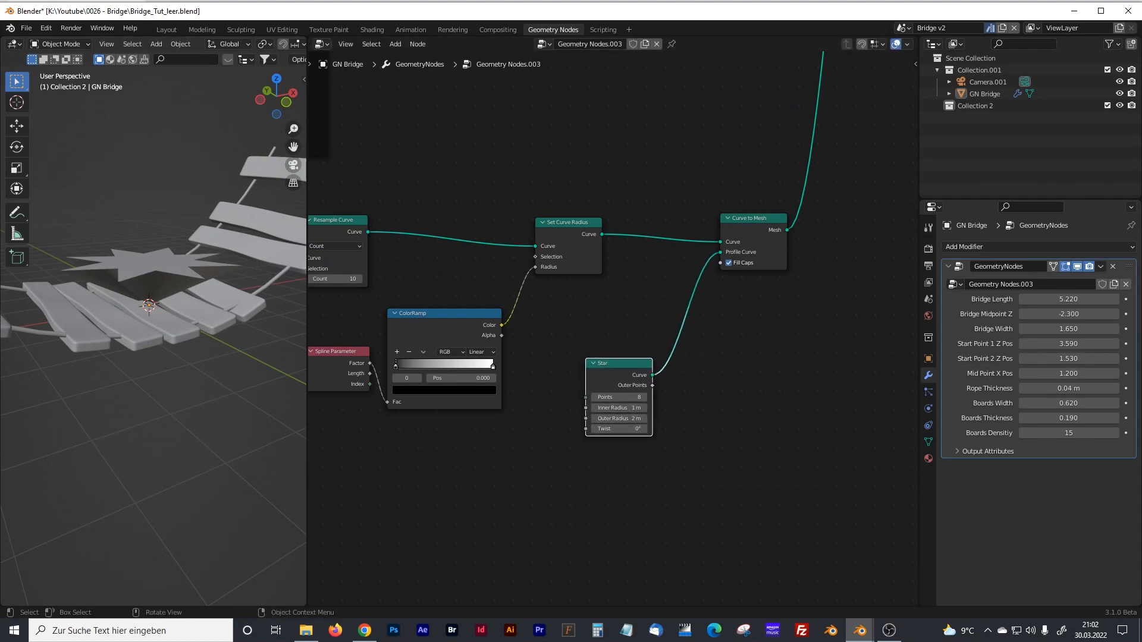
pyautogui.moveTo(634, 408)
pyautogui.mouseDown()
pyautogui.moveTo(615, 408)
pyautogui.moveTo(632, 409)
pyautogui.mouseUp()
pyautogui.click(634, 418)
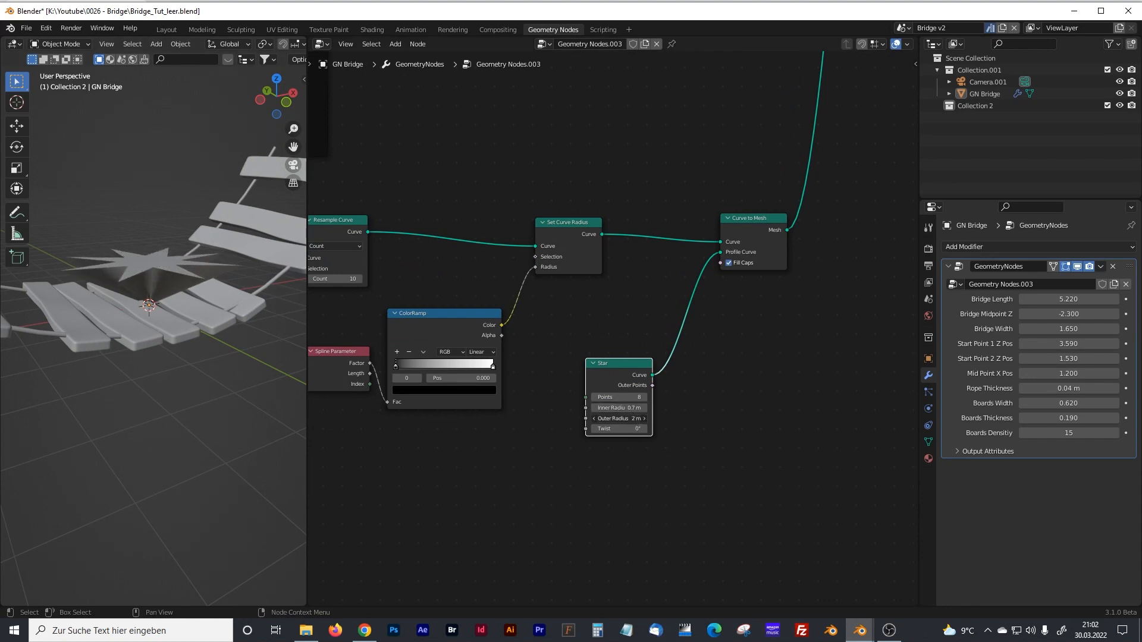
pyautogui.press('Return')
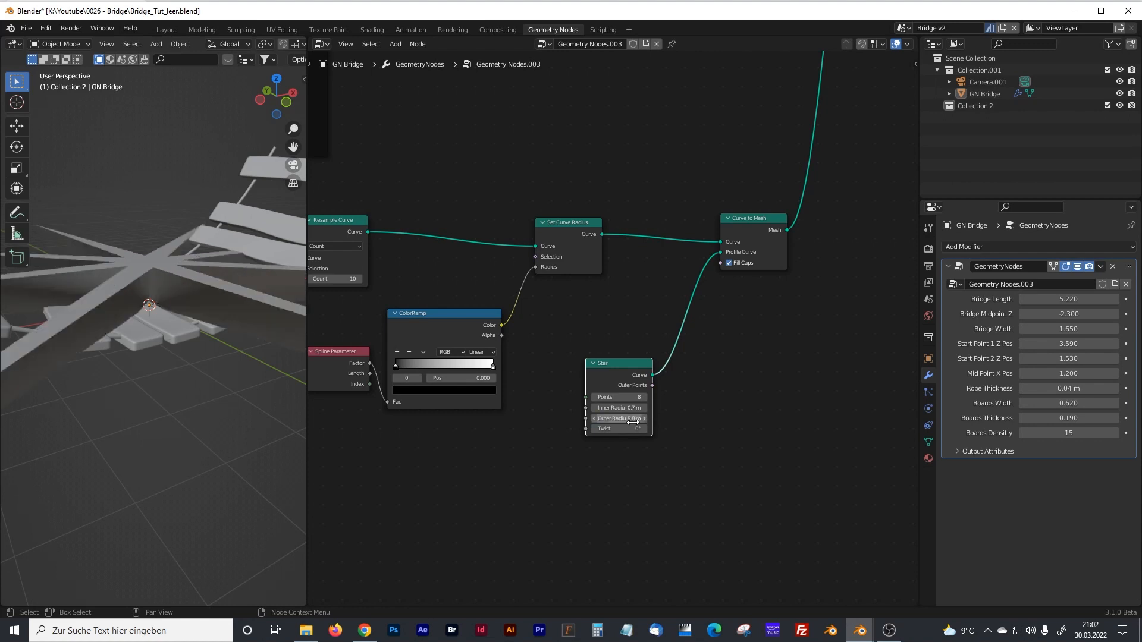
pyautogui.click(633, 421)
pyautogui.write('0.8')
pyautogui.press('Return')
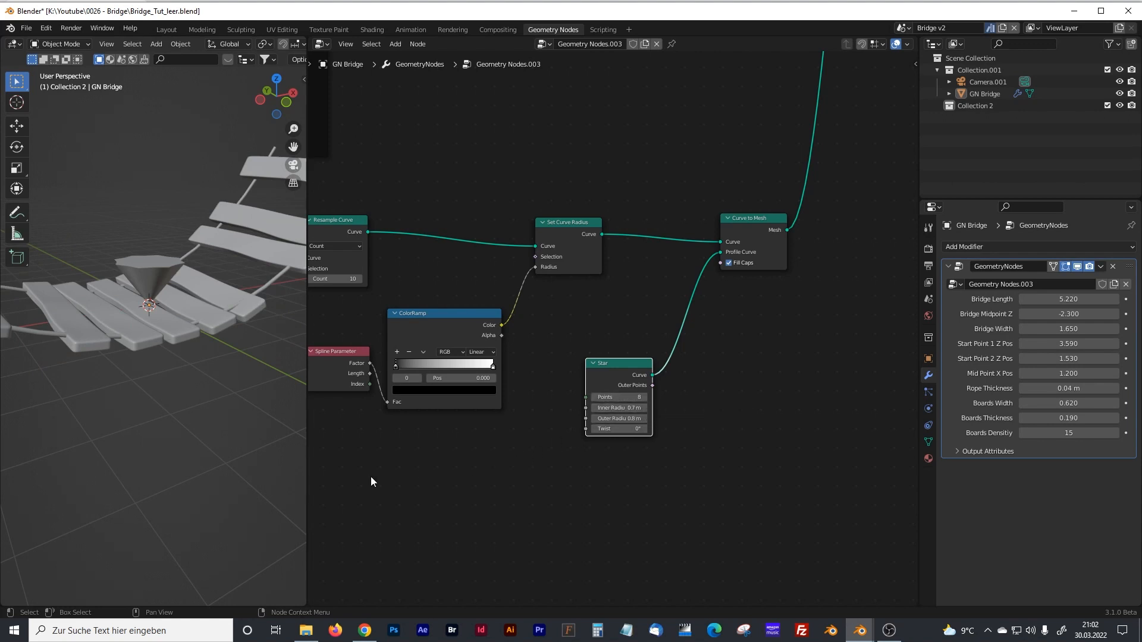
# - Raise the Resample Curve count to 27 and set the Curve Line's End Z to 3.1 m
pyautogui.moveTo(592, 448); pyautogui.dragTo(575, 475, button='middle')
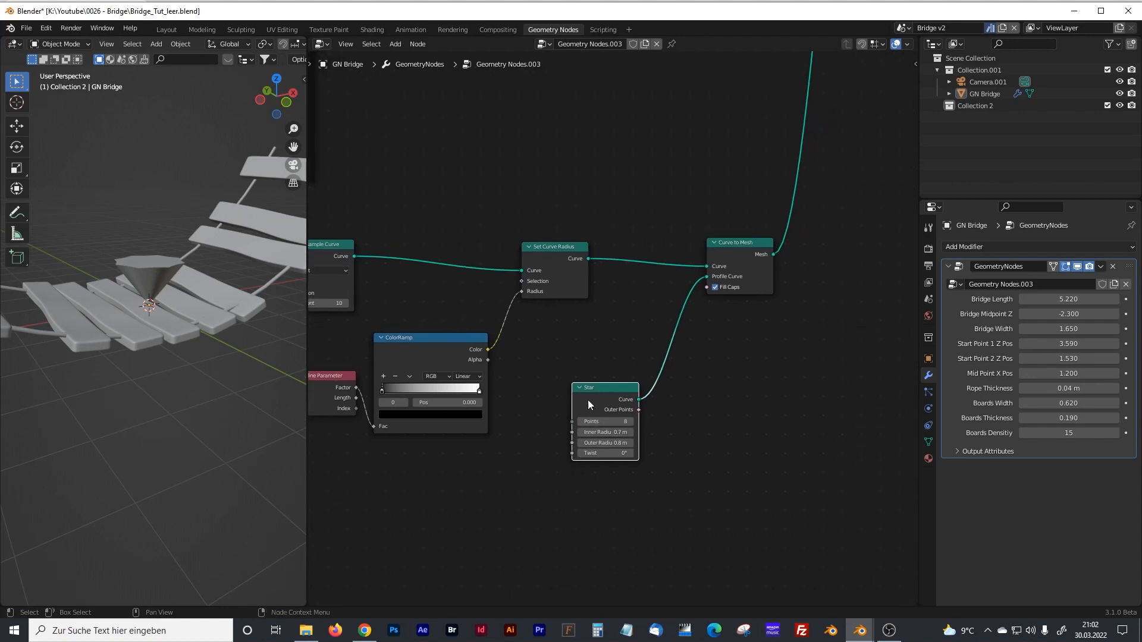
pyautogui.moveTo(588, 400); pyautogui.dragTo(697, 410, button='middle')
pyautogui.moveTo(473, 327); pyautogui.dragTo(492, 327, button='middle')
pyautogui.moveTo(452, 314); pyautogui.dragTo(473, 314)
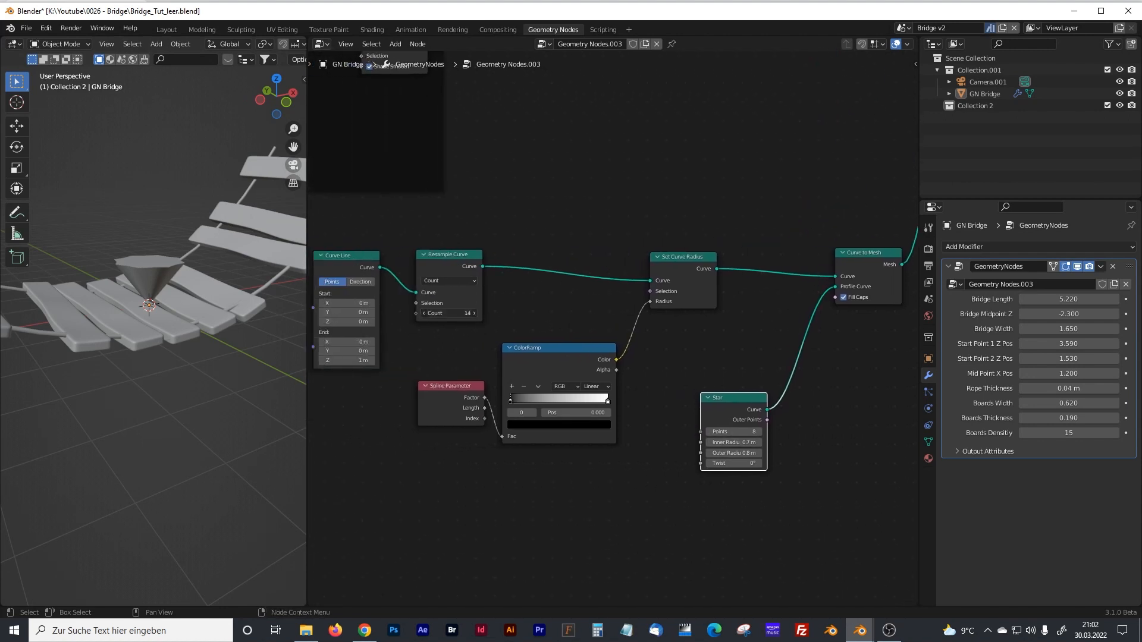
pyautogui.moveTo(370, 362); pyautogui.dragTo(466, 362, button='middle')
pyautogui.moveTo(446, 361); pyautogui.dragTo(493, 361)
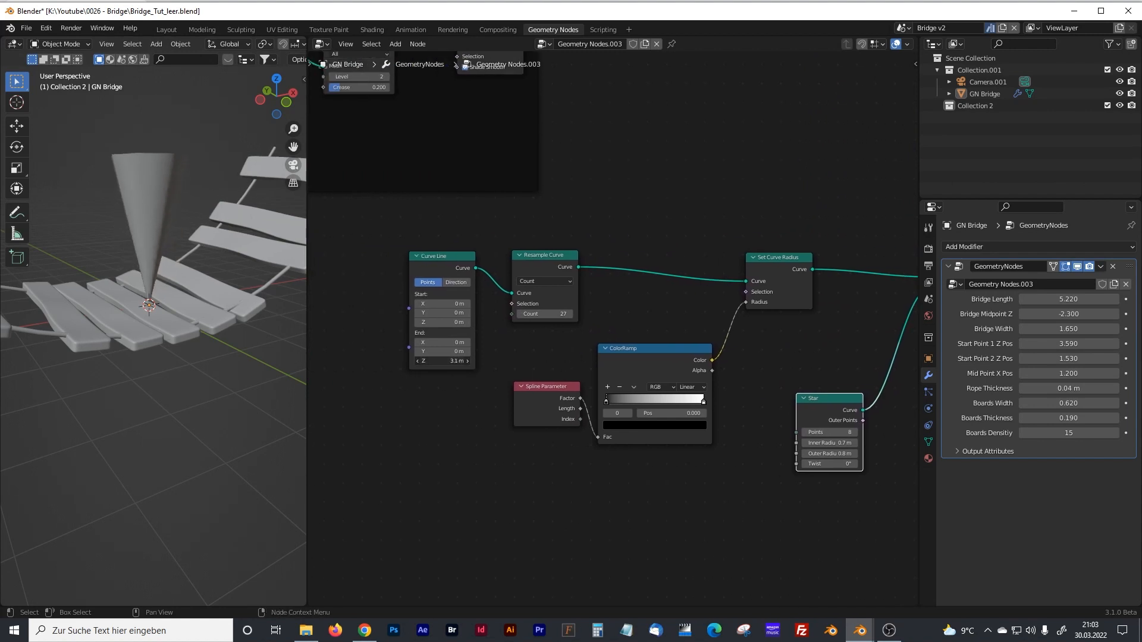
# - Reverse the ColorRamp's stops so the gradient runs from white at the start to black at the end
pyautogui.moveTo(606, 398)
pyautogui.mouseDown()
pyautogui.moveTo(666, 397)
pyautogui.moveTo(606, 398)
pyautogui.mouseUp()
pyautogui.moveTo(159, 195); pyautogui.dragTo(189, 334, button='middle')
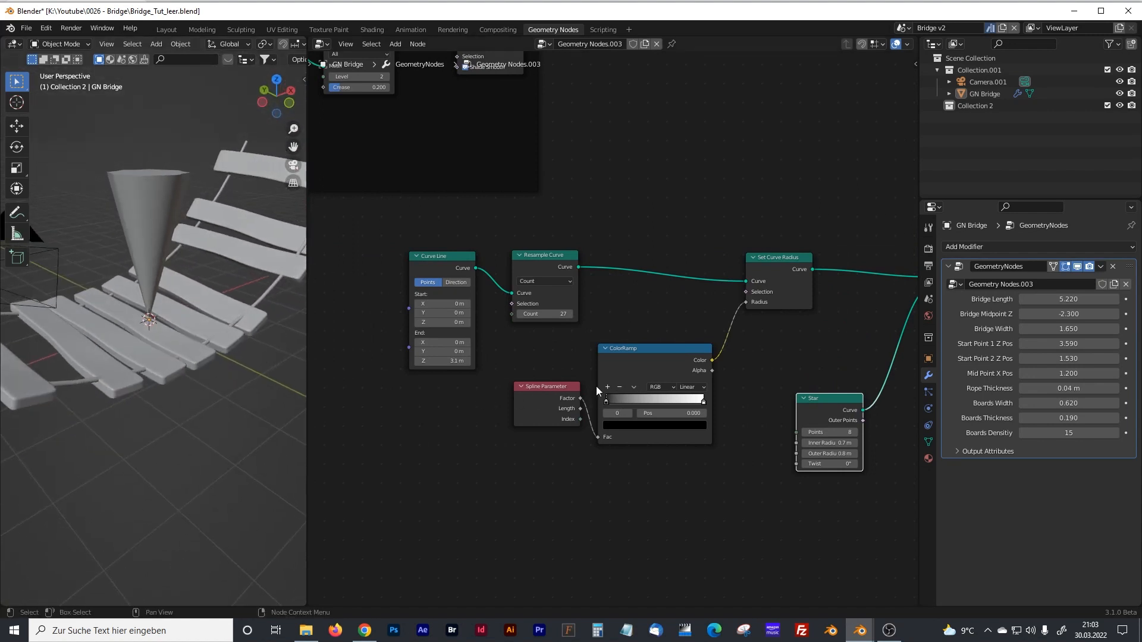
pyautogui.moveTo(704, 402)
pyautogui.mouseDown()
pyautogui.moveTo(638, 401)
pyautogui.moveTo(718, 409)
pyautogui.mouseUp()
pyautogui.moveTo(638, 403); pyautogui.dragTo(600, 403)
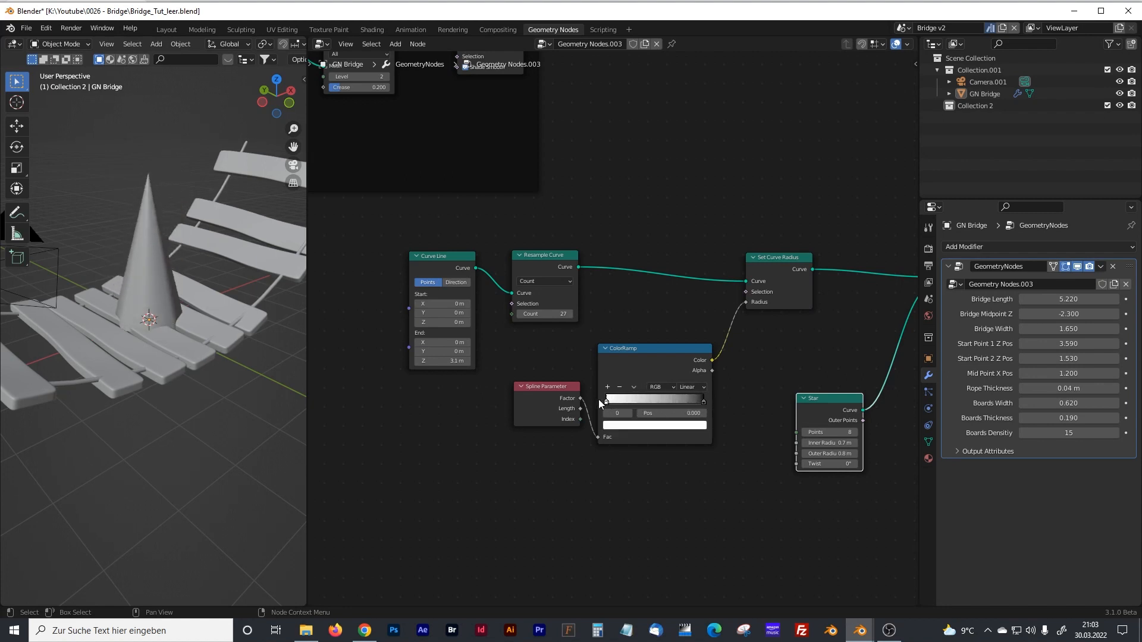
# - Lighten the ColorRamp's black end stop to a grey with a Value of about 0.502
pyautogui.click(704, 403)
pyautogui.click(679, 426)
pyautogui.moveTo(686, 354); pyautogui.dragTo(685, 307)
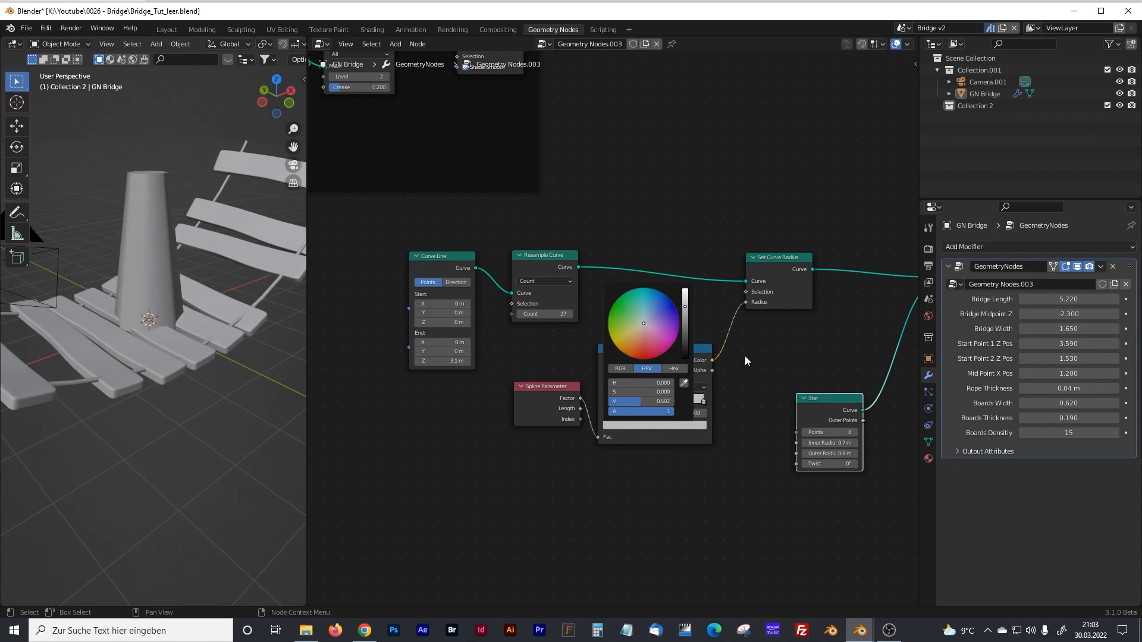
pyautogui.click(782, 392)
# - Try 4 points on the Star node and settle on 3 Points for the post's profile
pyautogui.moveTo(783, 392); pyautogui.dragTo(680, 333, button='middle')
pyautogui.scroll(4, 778, 398)
pyautogui.moveTo(716, 402); pyautogui.dragTo(597, 386, button='middle')
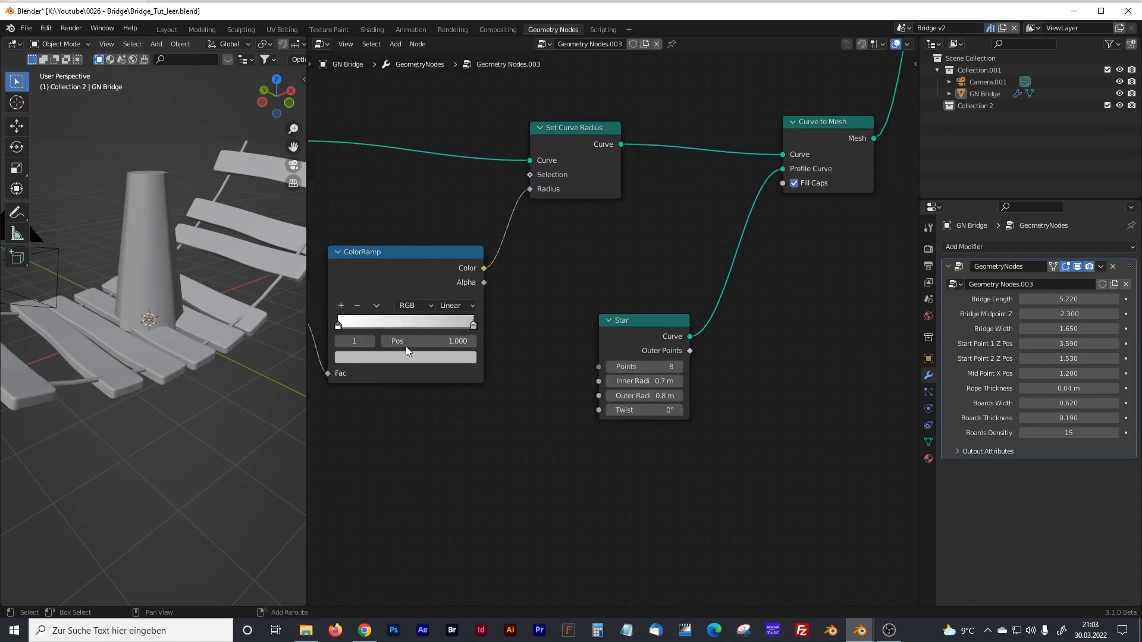
pyautogui.moveTo(163, 286)
pyautogui.mouseDown(button='middle')
pyautogui.moveTo(149, 283)
pyautogui.moveTo(175, 327)
pyautogui.moveTo(183, 298)
pyautogui.moveTo(154, 297)
pyautogui.mouseUp(button='middle')
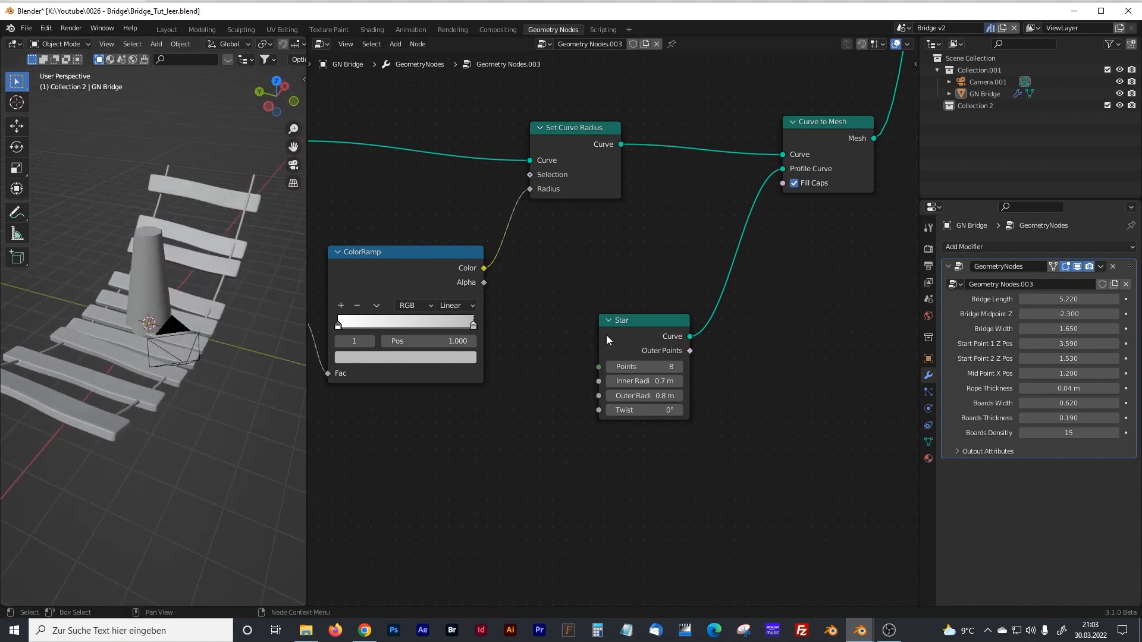
pyautogui.click(662, 366)
pyautogui.write('4')
pyautogui.press('Return')
pyautogui.moveTo(305, 340); pyautogui.dragTo(238, 325, button='middle')
pyautogui.click(644, 367)
pyautogui.write('3')
pyautogui.press('Return')
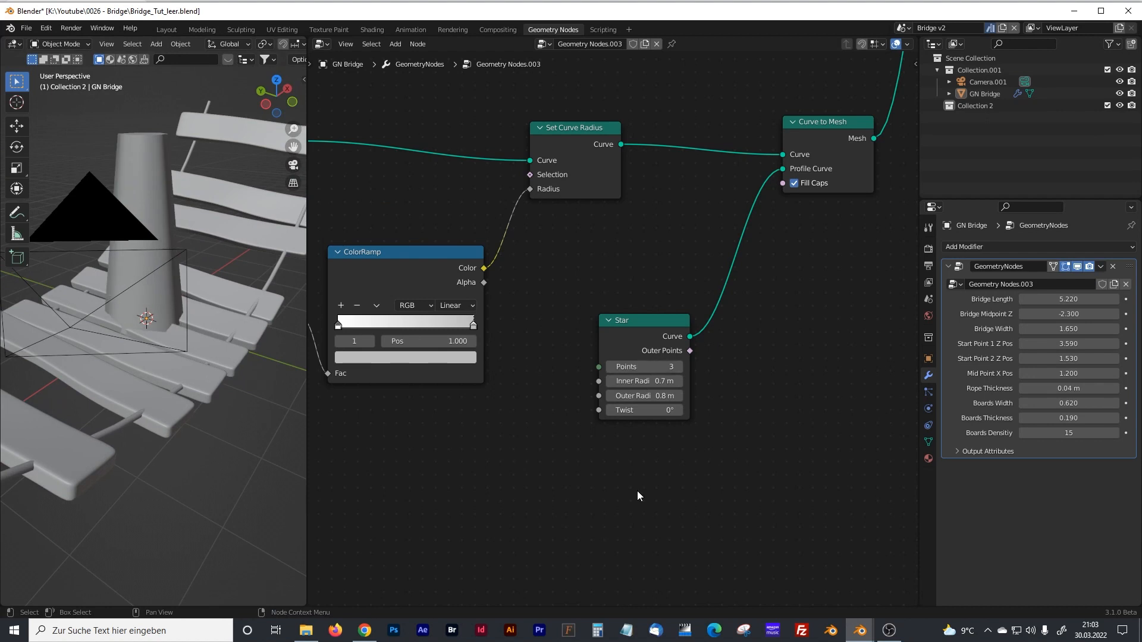
pyautogui.moveTo(159, 298); pyautogui.dragTo(148, 345, button='middle')
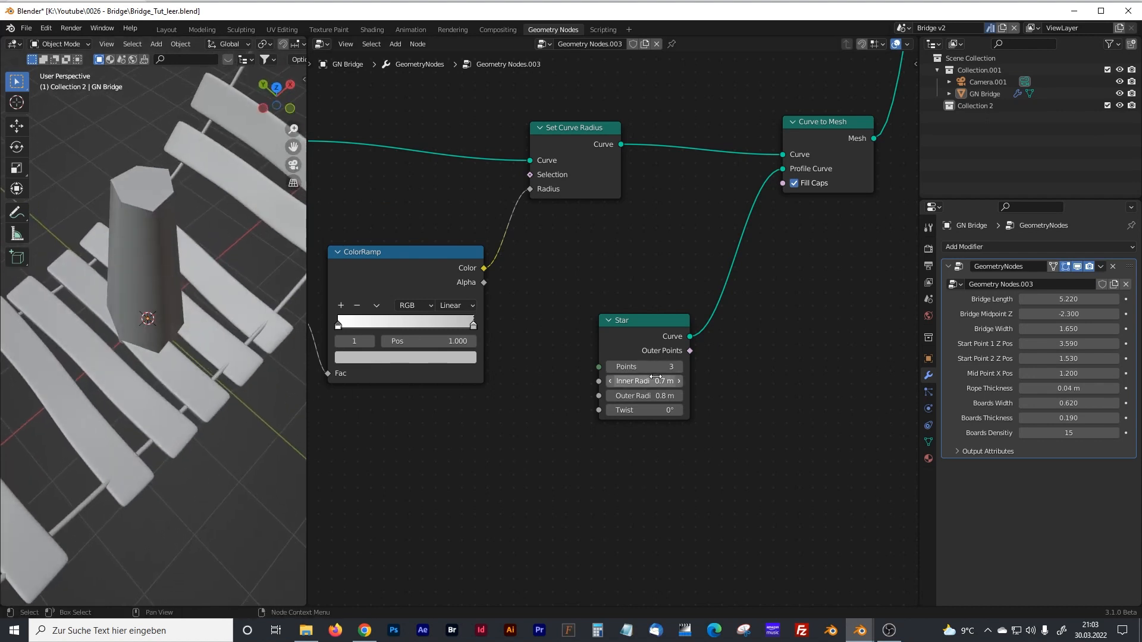
# - Add an Instance on Points node beside Curve to Mesh
pyautogui.moveTo(626, 323); pyautogui.dragTo(661, 332)
pyautogui.moveTo(541, 446); pyautogui.dragTo(355, 581, button='middle')
pyautogui.scroll(-2, 591, 416)
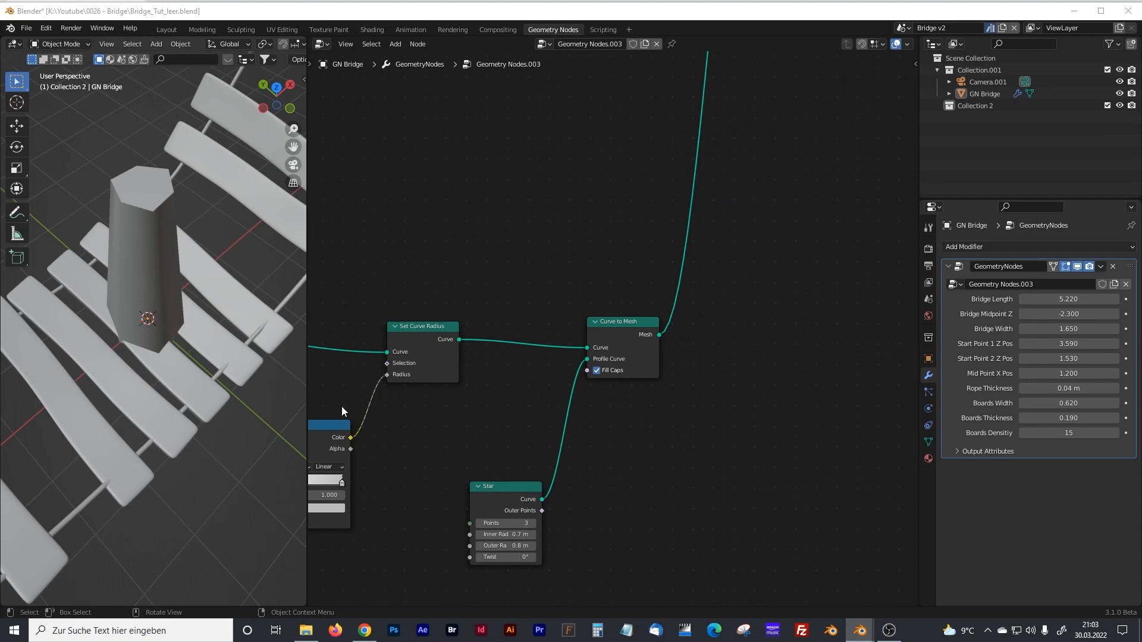
pyautogui.hotkey('shift', 'a')
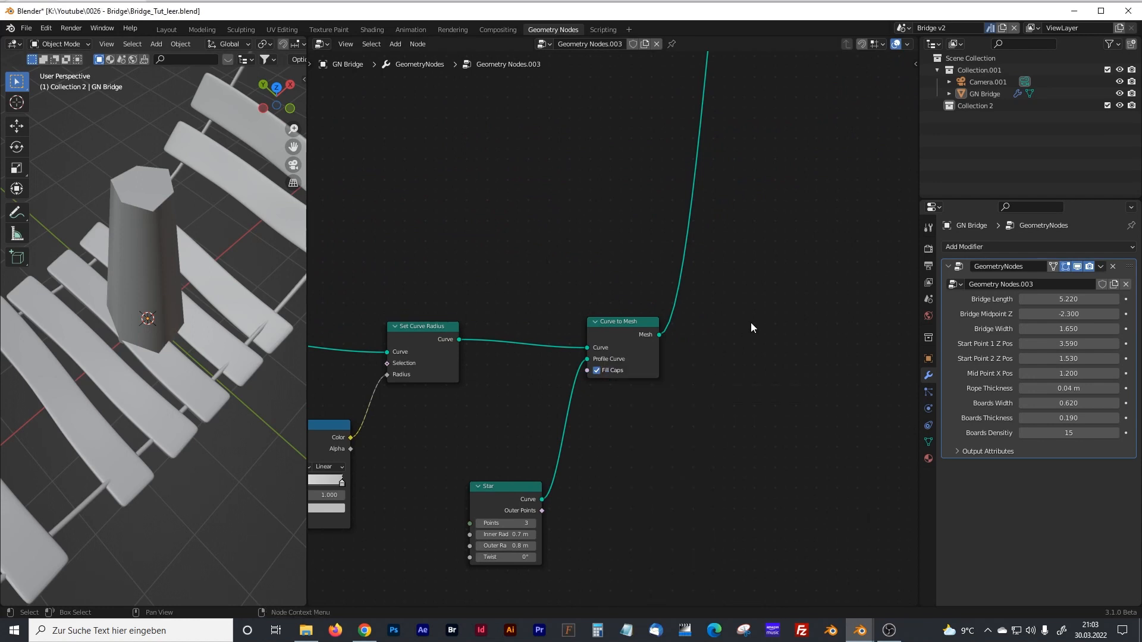
pyautogui.hotkey('shift', 'a')
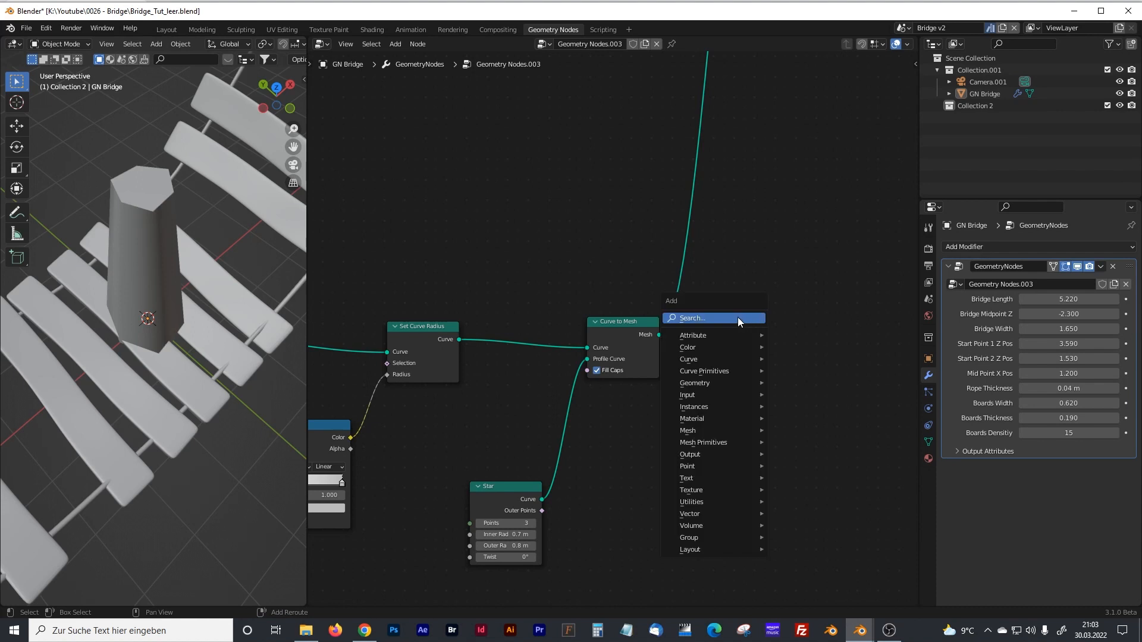
pyautogui.click(739, 319)
pyautogui.write('instance')
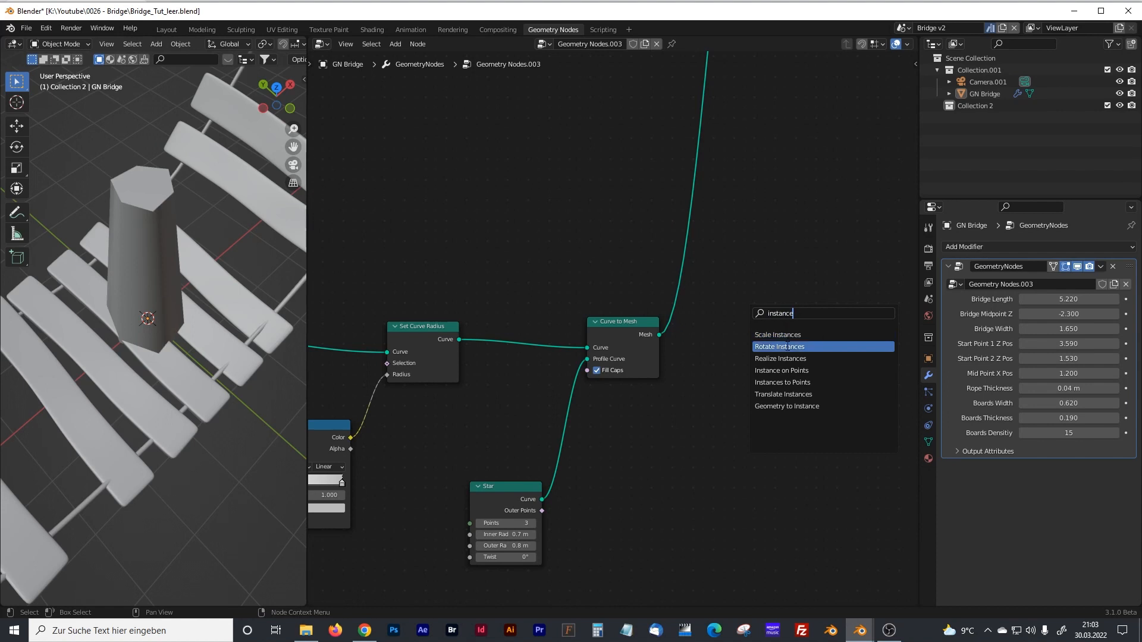
pyautogui.click(788, 370)
pyautogui.click(725, 330)
# - Tidy the Star and Curve to Mesh nodes, insert Instance on Points before the final join, and route the mesh into its Instance input
pyautogui.moveTo(637, 331); pyautogui.dragTo(626, 352)
pyautogui.moveTo(529, 492); pyautogui.dragTo(524, 473)
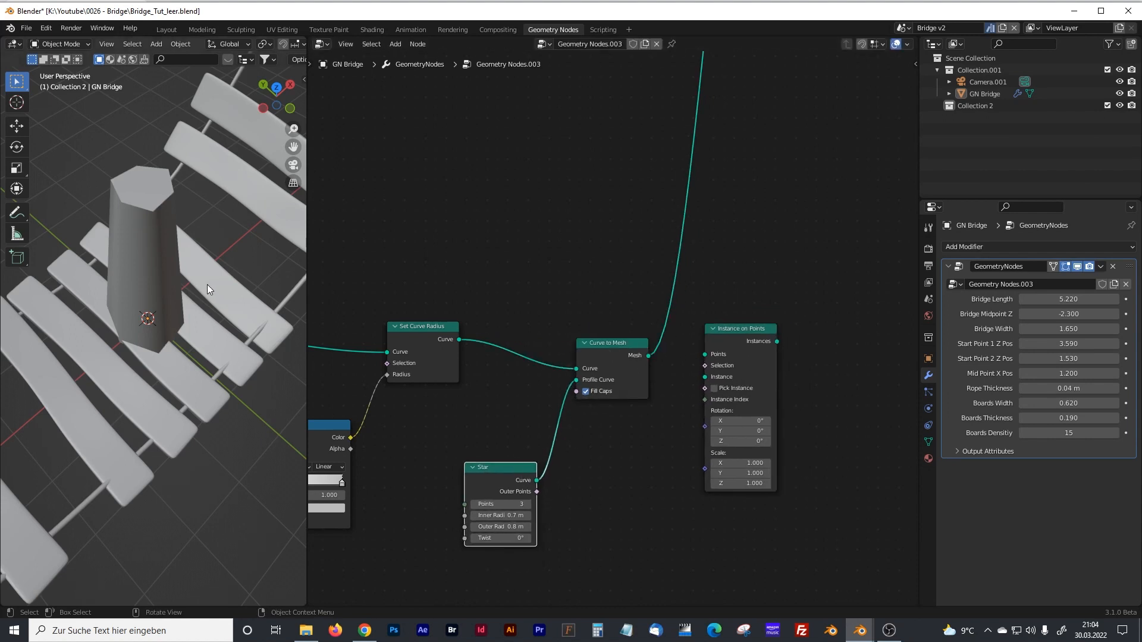
pyautogui.scroll(-5, 207, 284)
pyautogui.moveTo(714, 328); pyautogui.dragTo(717, 291)
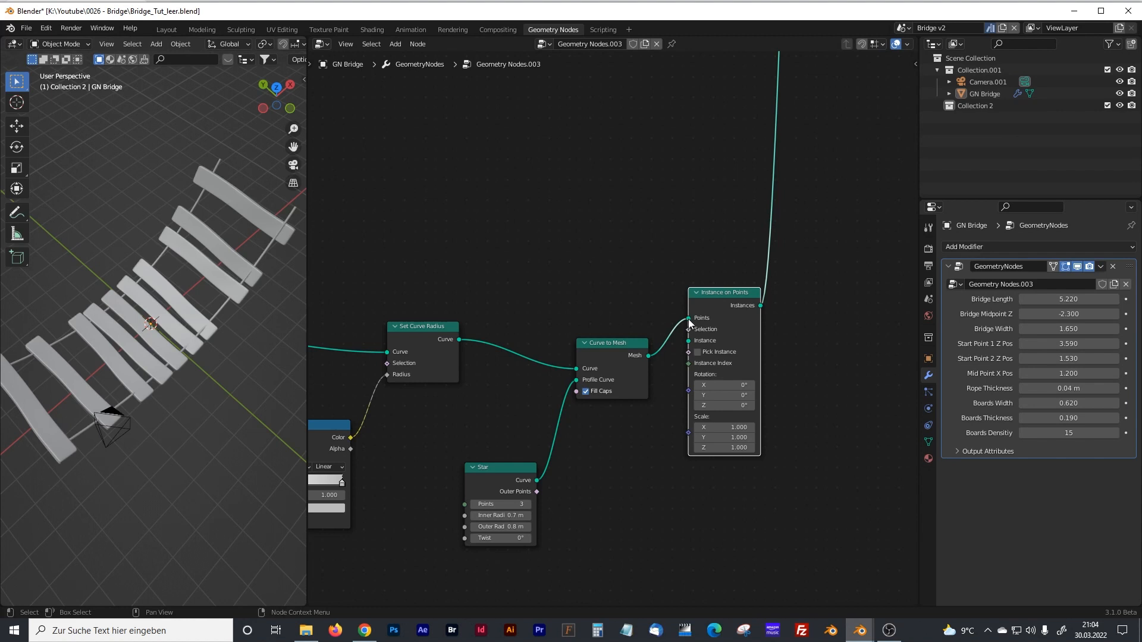
pyautogui.moveTo(688, 318); pyautogui.dragTo(688, 340)
pyautogui.scroll(-3, 620, 294)
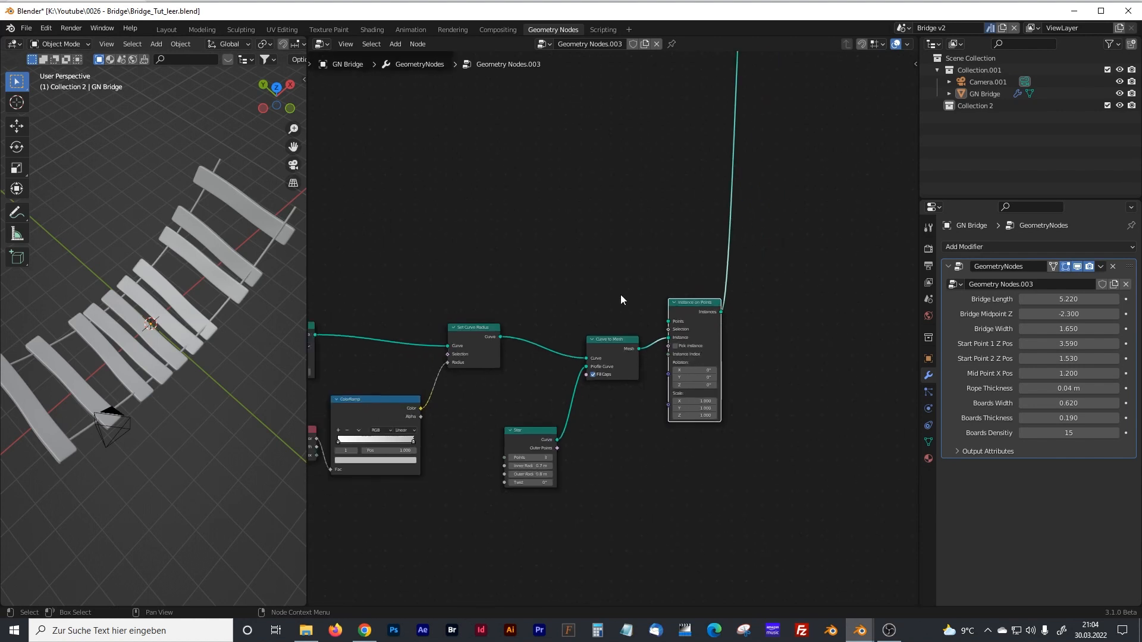
pyautogui.scroll(-6, 619, 294)
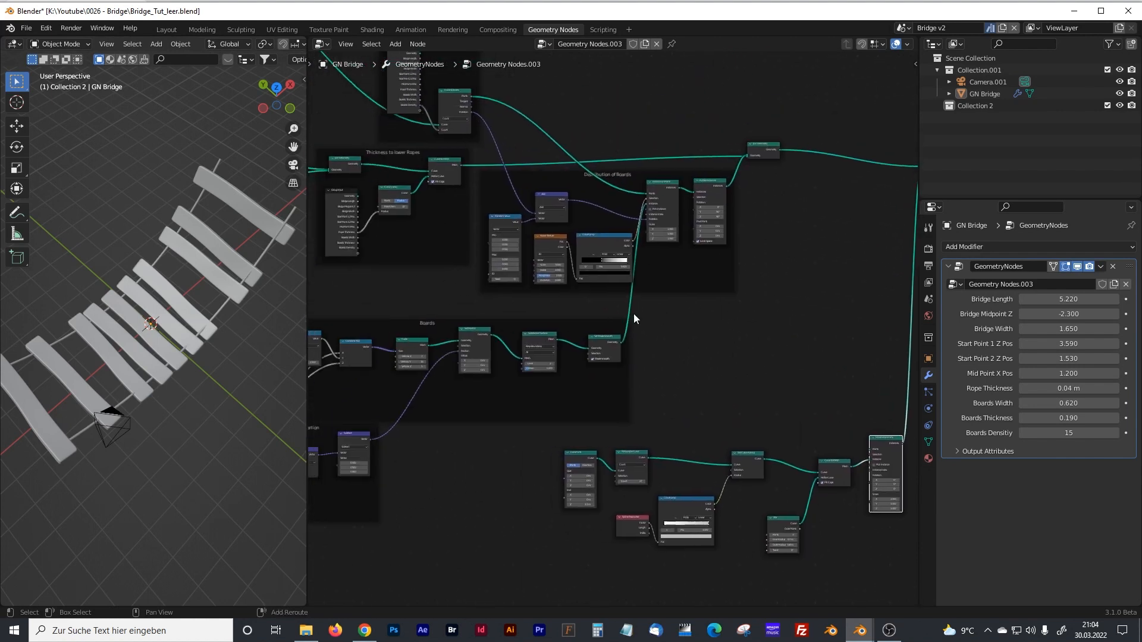
# - Connect the Right Rope's Quadratic Bezier curve to the Points input of the posts' Instance on Points node and enlarge the 3D view
pyautogui.moveTo(738, 352); pyautogui.dragTo(802, 336, button='middle')
pyautogui.moveTo(472, 278); pyautogui.dragTo(690, 353, button='middle')
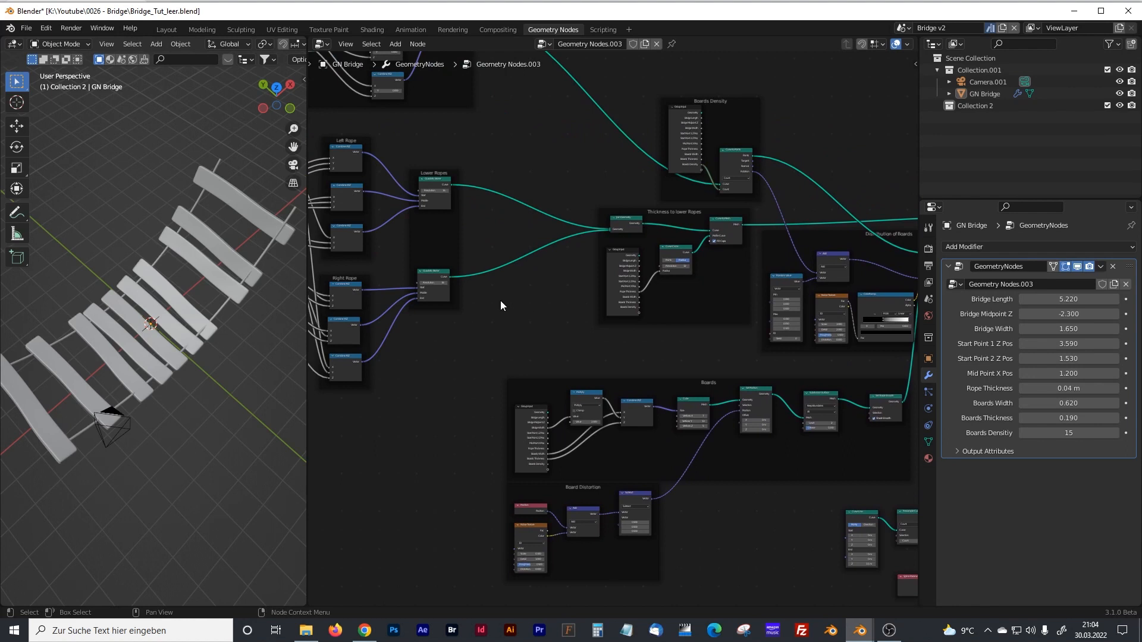
pyautogui.scroll(5, 501, 301)
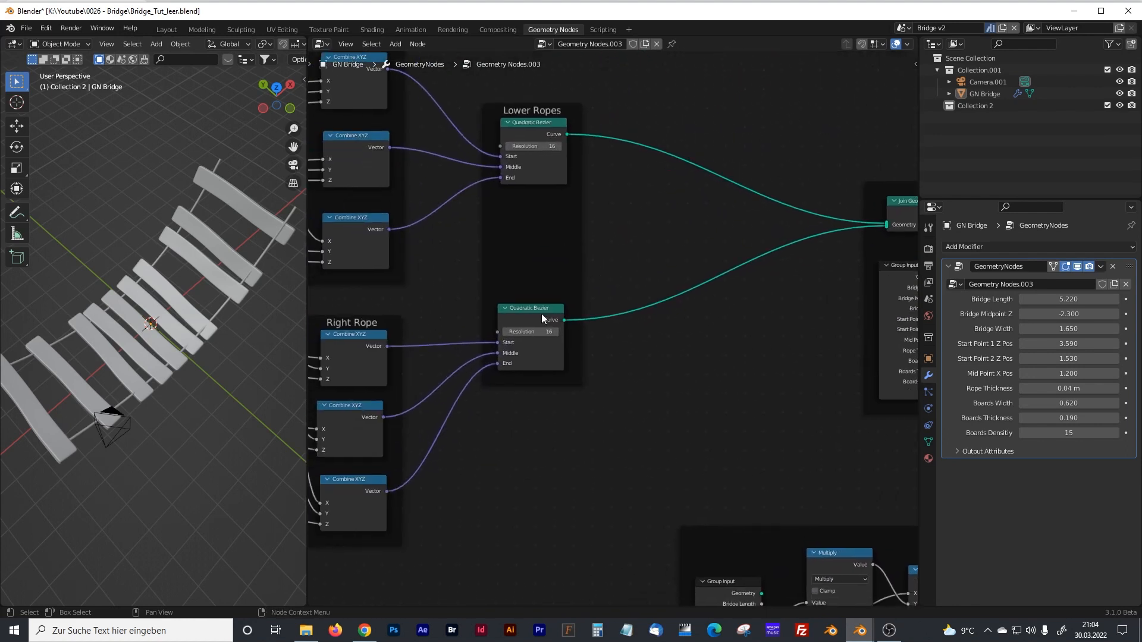
pyautogui.moveTo(564, 320); pyautogui.dragTo(719, 403)
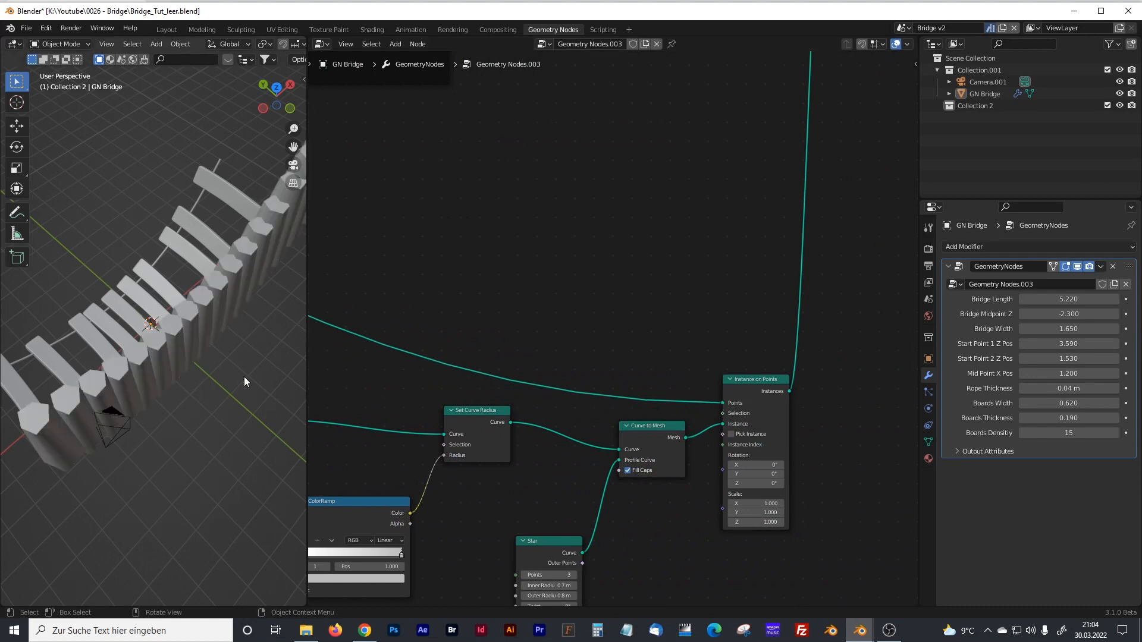
pyautogui.moveTo(306, 304); pyautogui.dragTo(351, 304)
pyautogui.moveTo(187, 396); pyautogui.dragTo(31, 341, button='middle')
pyautogui.moveTo(187, 315); pyautogui.dragTo(201, 341, button='middle')
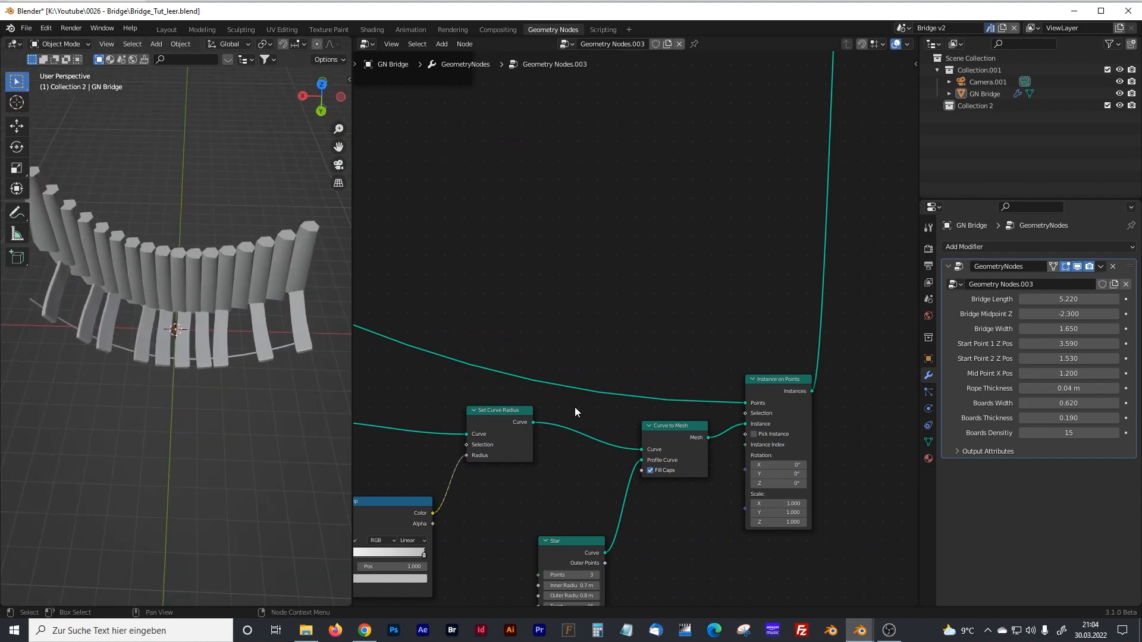
# - Rearrange the Curve to Mesh, Star and Instance on Points nodes of the posts to make room between them
pyautogui.moveTo(665, 428); pyautogui.dragTo(645, 427)
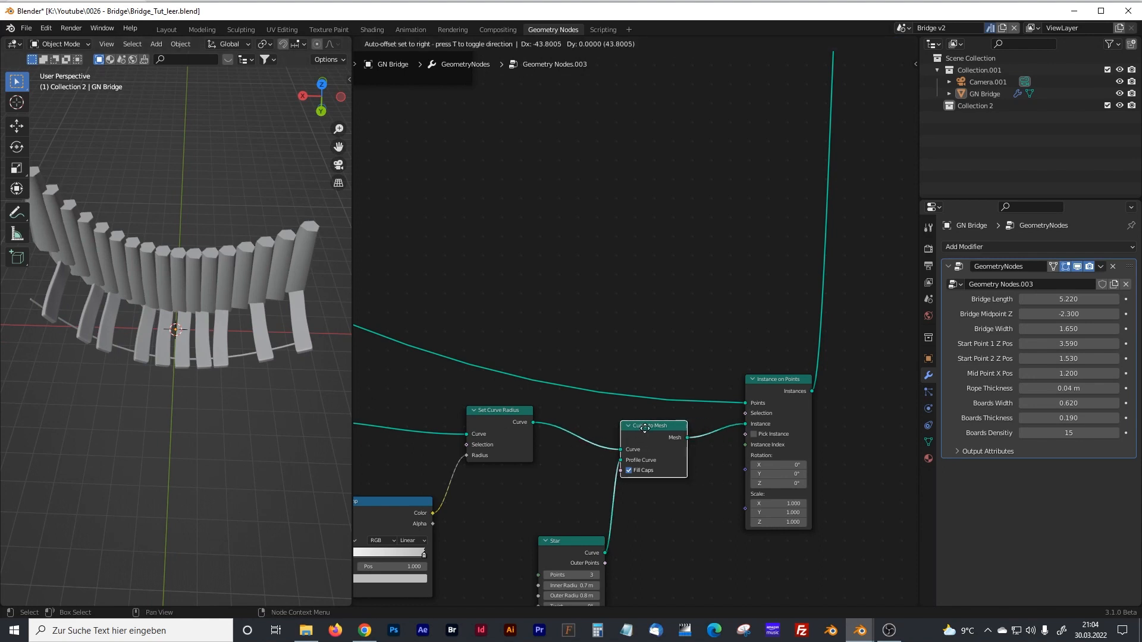
pyautogui.moveTo(586, 539); pyautogui.dragTo(571, 515)
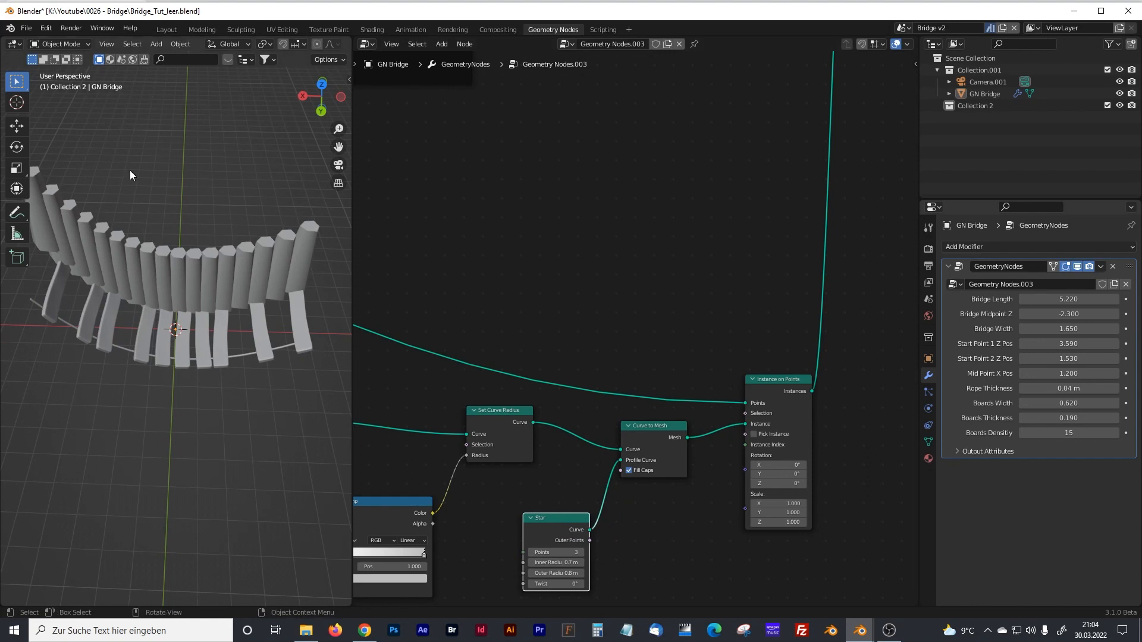
pyautogui.moveTo(767, 379); pyautogui.dragTo(803, 375)
# - Add an Endpoint Selection node and link it to the Selection input of the posts' Instance on Points node
pyautogui.hotkey('shift', 'a')
pyautogui.write('endp')
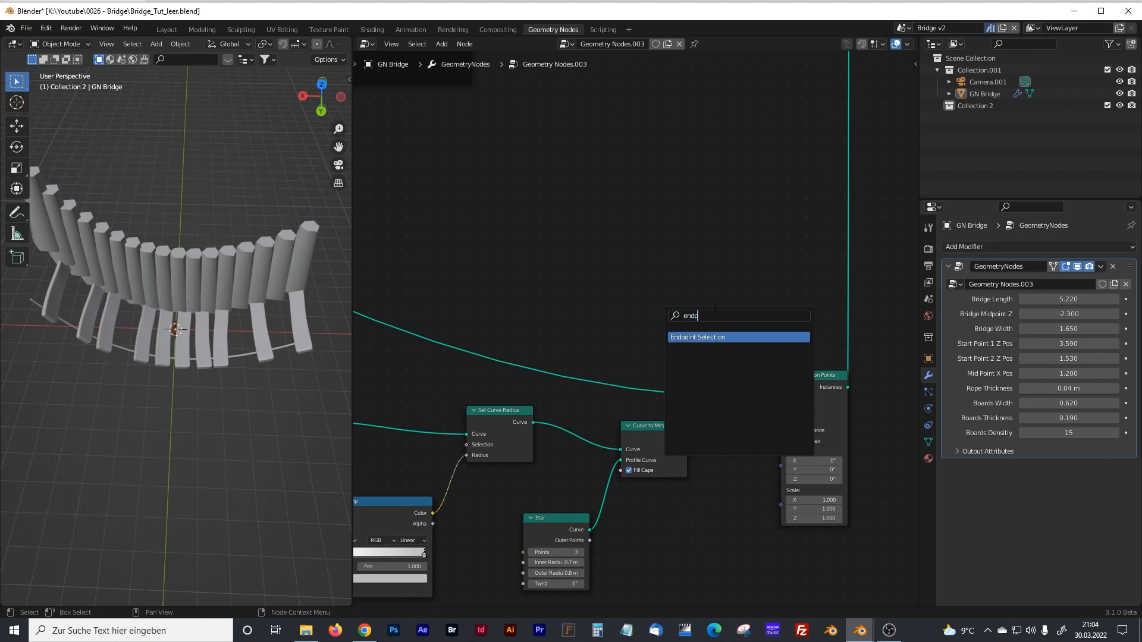
pyautogui.click(769, 337)
pyautogui.click(733, 351)
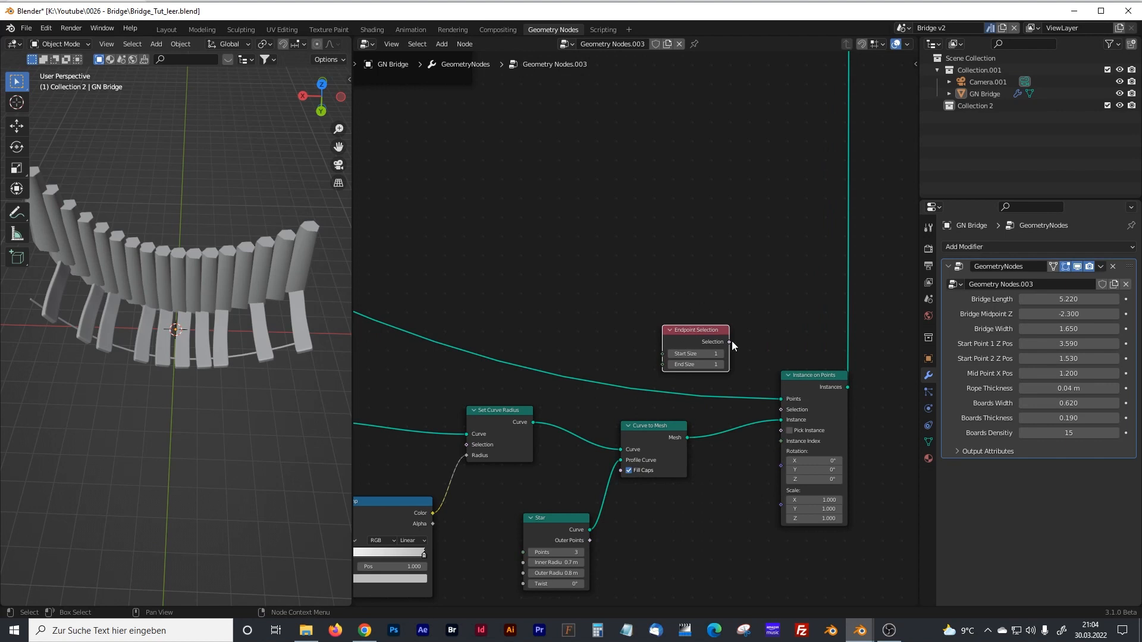
pyautogui.moveTo(727, 342); pyautogui.dragTo(779, 409)
pyautogui.moveTo(280, 302); pyautogui.dragTo(221, 357, button='middle')
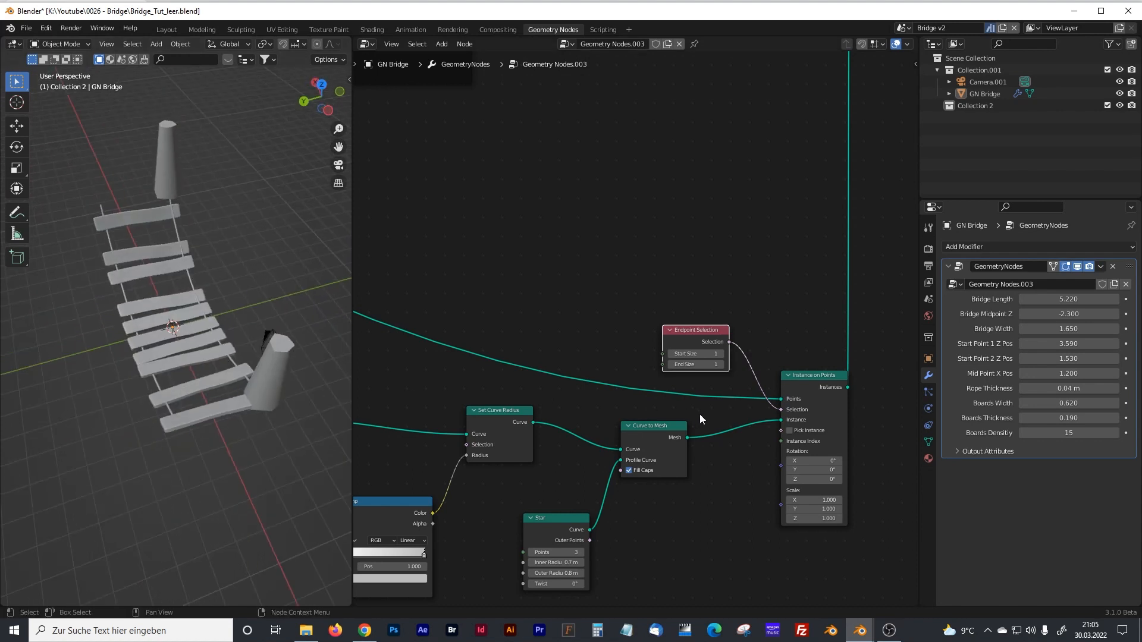
# - Duplicate the posts' Instance on Points node and place the copy directly below the original
pyautogui.moveTo(699, 414); pyautogui.dragTo(526, 280, button='middle')
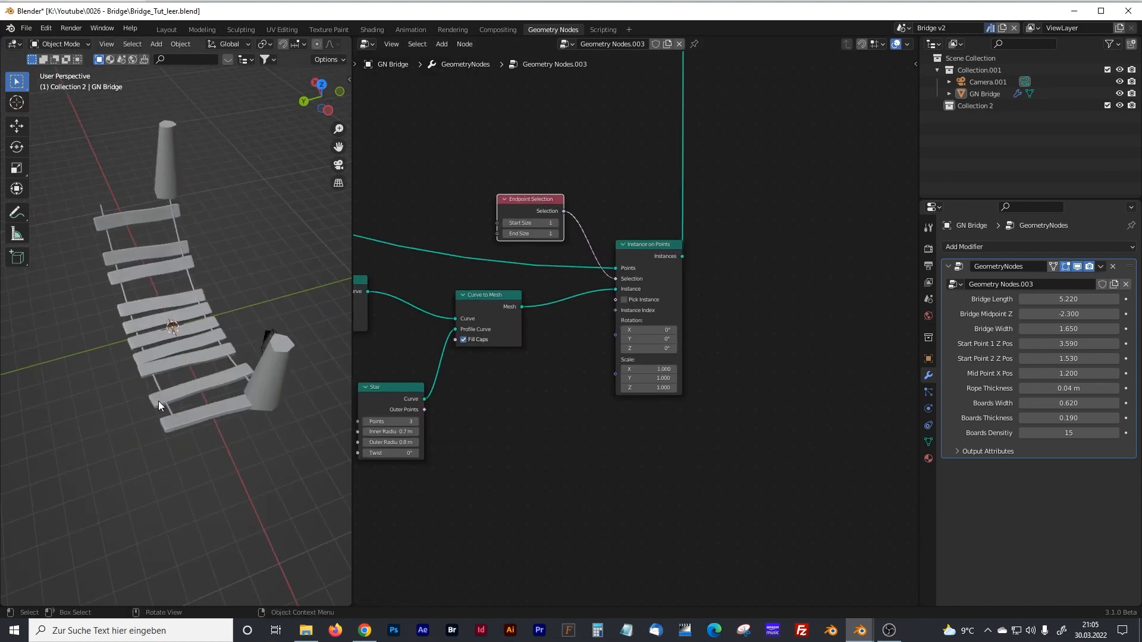
pyautogui.click(649, 241)
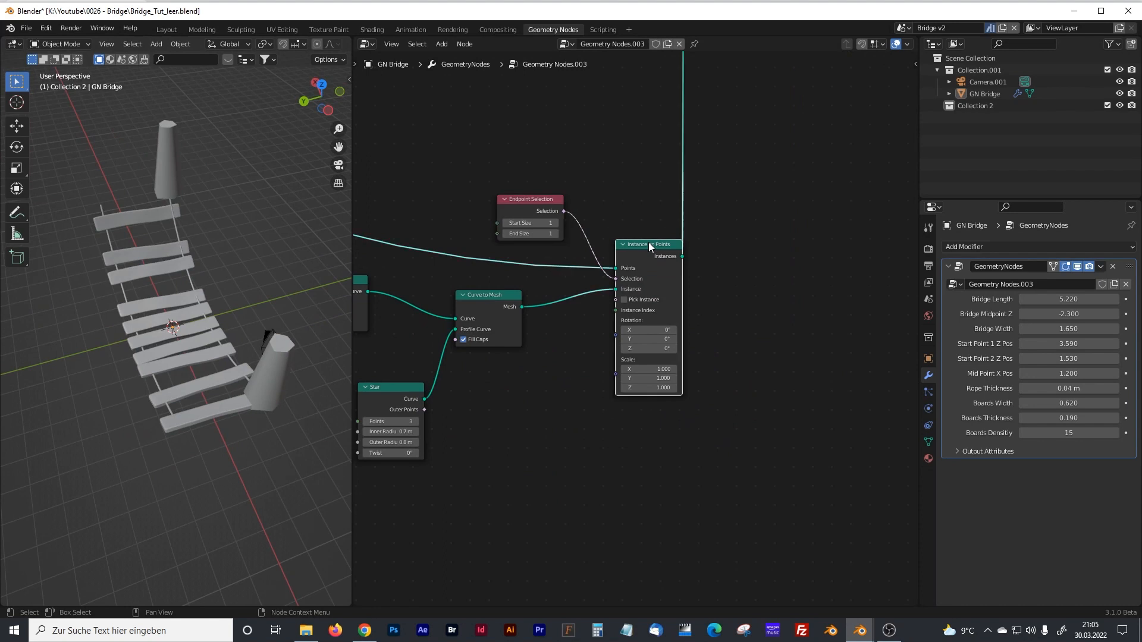
pyautogui.hotkey('shift', 'd')
pyautogui.click(650, 412)
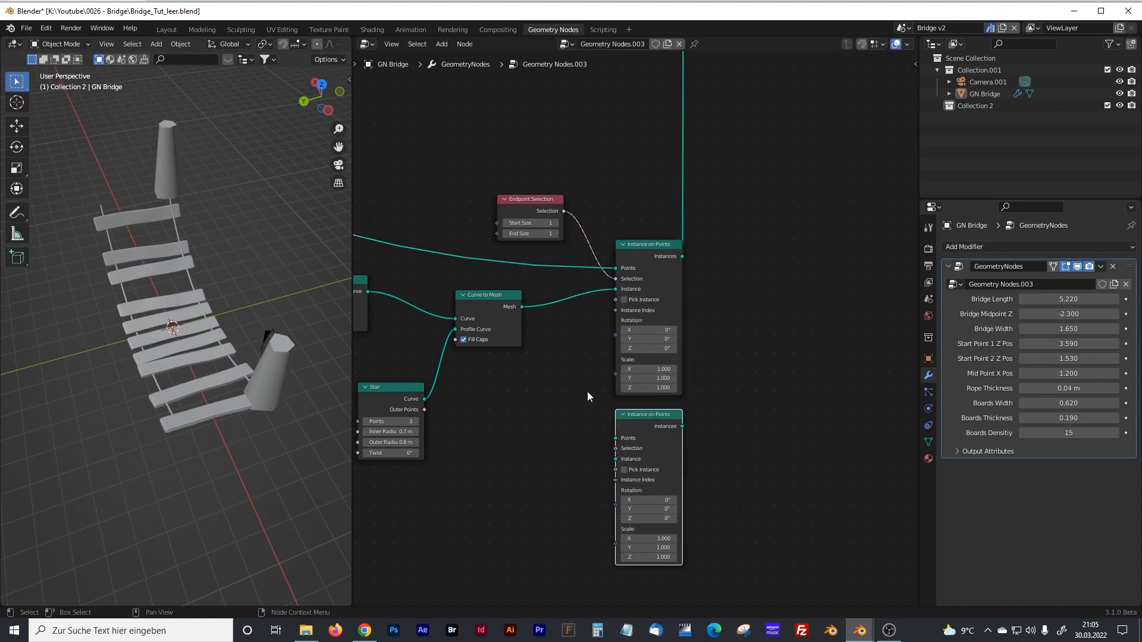
# - Feed Endpoint Selection and the Curve to Mesh output into the duplicate's Selection and Instance inputs, moving Endpoint Selection below Curve to Mesh
pyautogui.moveTo(567, 389); pyautogui.dragTo(696, 369, button='middle')
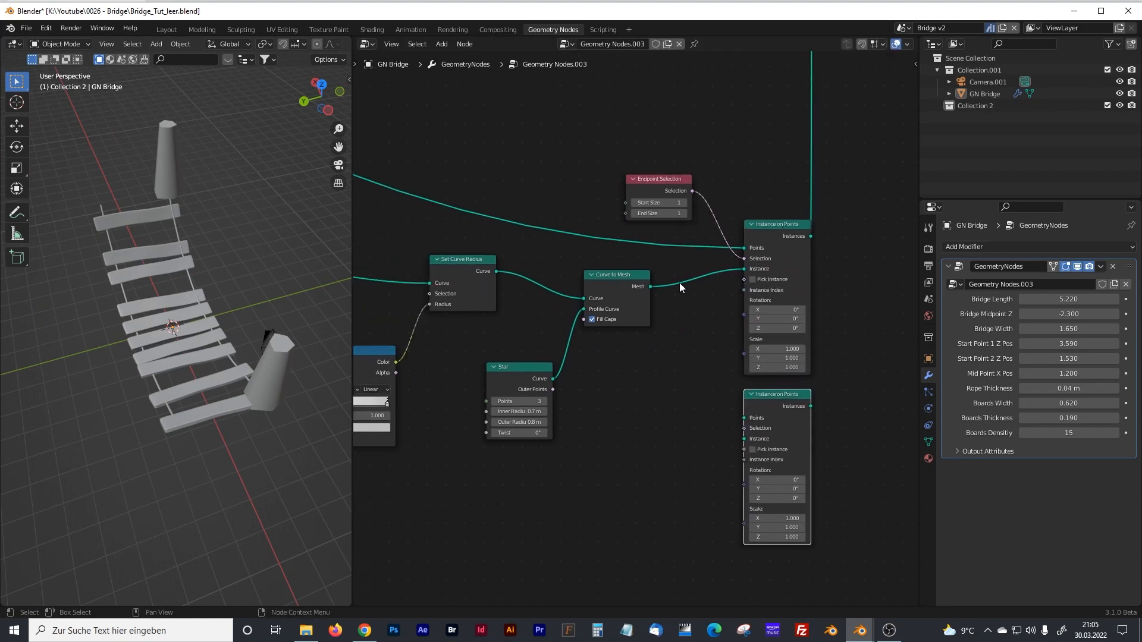
pyautogui.moveTo(692, 190); pyautogui.dragTo(743, 428)
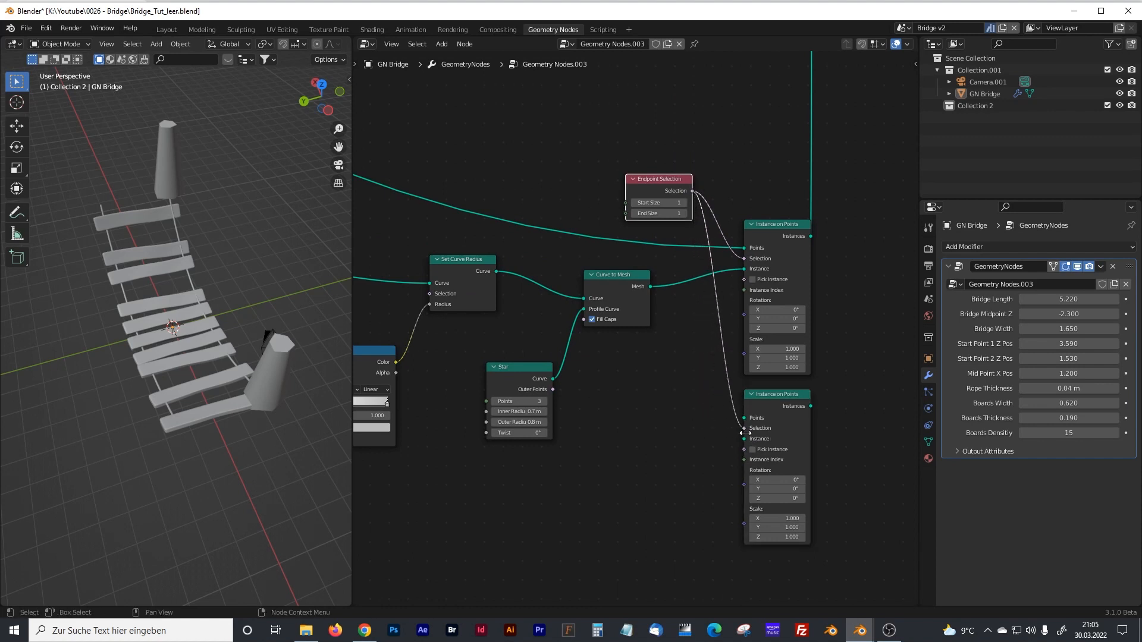
pyautogui.moveTo(663, 184); pyautogui.dragTo(632, 371)
pyautogui.moveTo(650, 286); pyautogui.dragTo(743, 439)
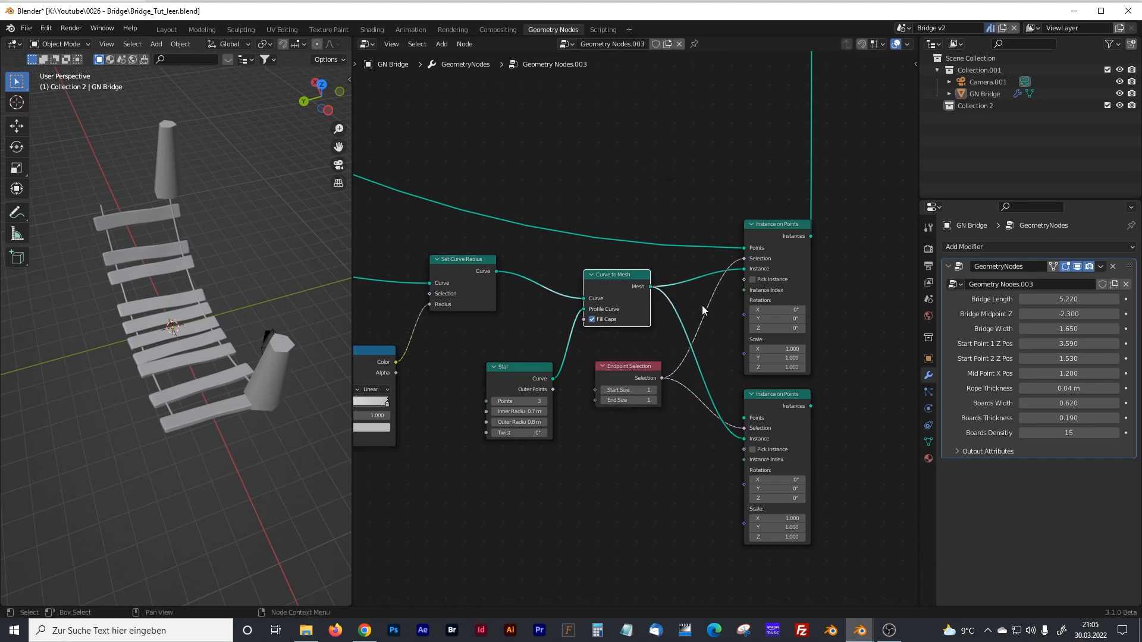
# - Connect the Left Rope's Quadratic Bezier curve to the Points input of the duplicated Instance on Points node
pyautogui.scroll(-6, 584, 287)
pyautogui.moveTo(382, 287); pyautogui.dragTo(576, 339, button='middle')
pyautogui.scroll(6, 530, 248)
pyautogui.moveTo(540, 242); pyautogui.dragTo(604, 328, button='middle')
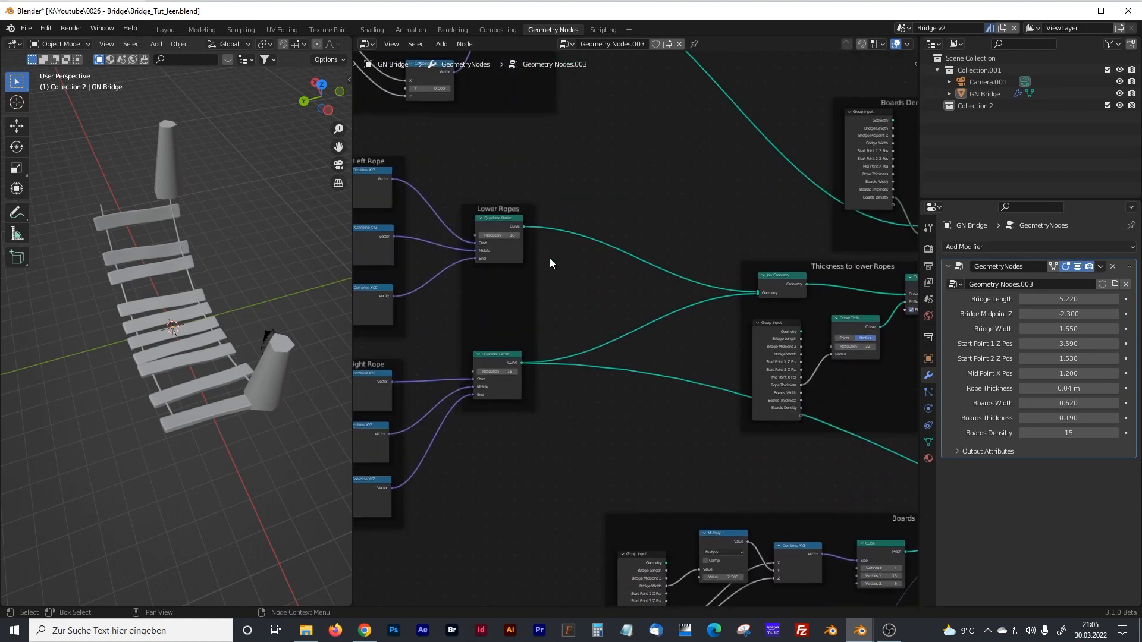
pyautogui.scroll(1, 549, 258)
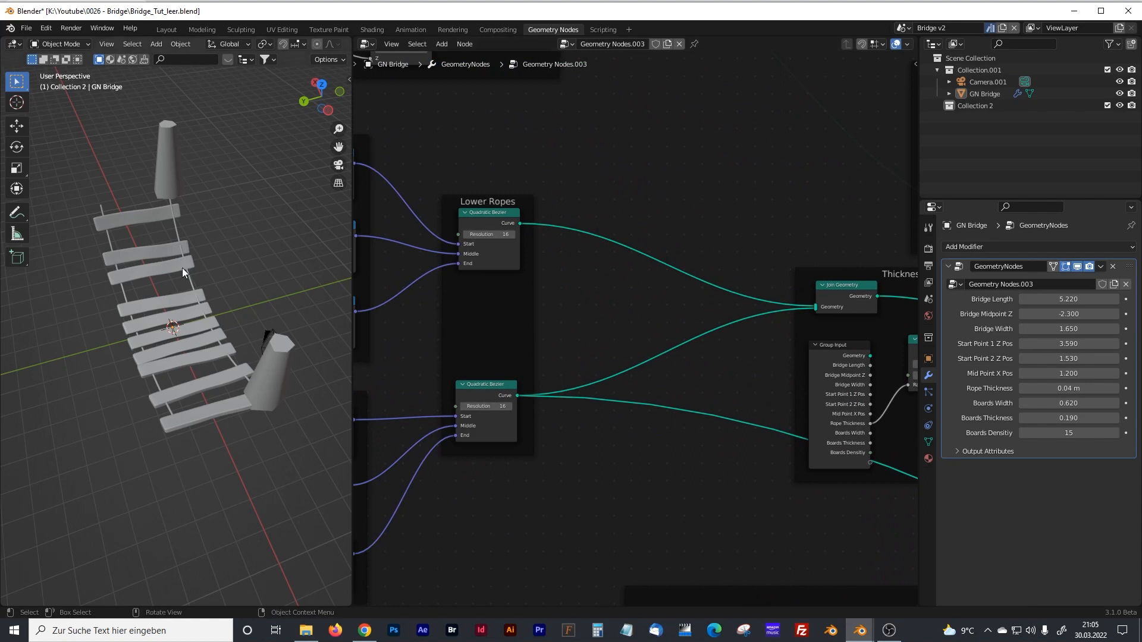
pyautogui.moveTo(518, 222); pyautogui.dragTo(758, 512)
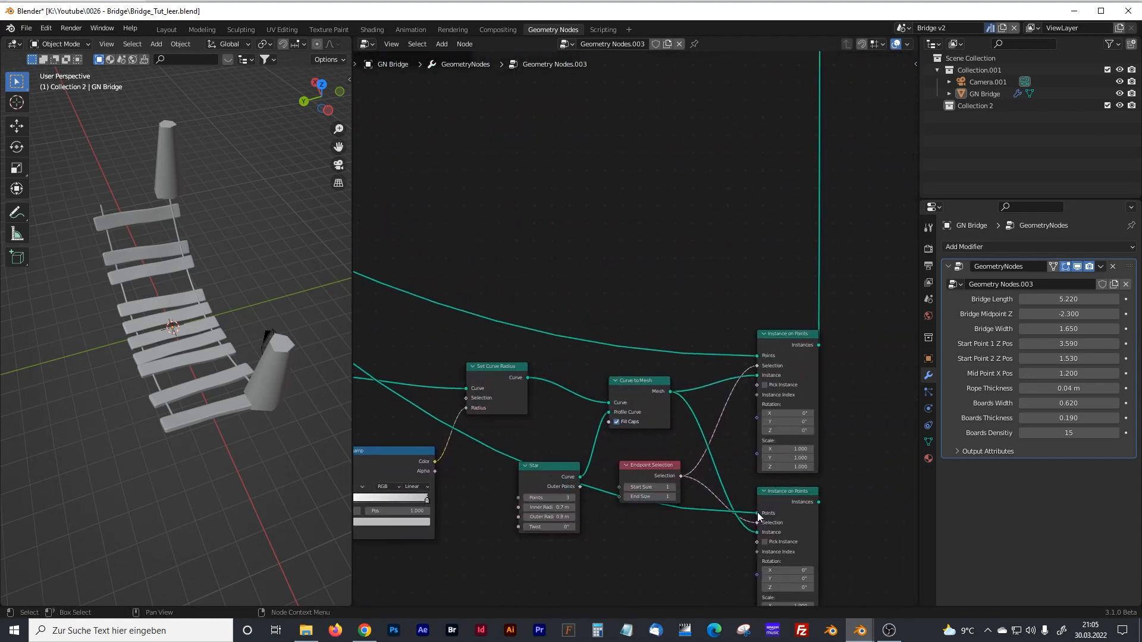
# - Insert a Join Geometry node after the original Instance on Points and link the duplicate's instances into it
pyautogui.moveTo(776, 492); pyautogui.dragTo(605, 507, button='middle')
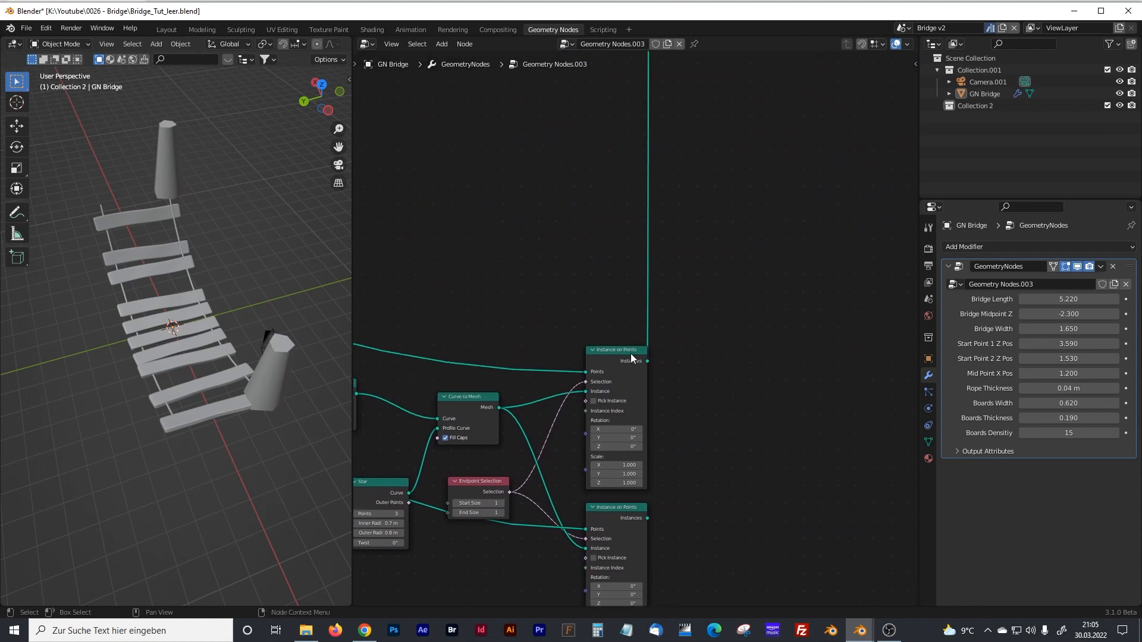
pyautogui.hotkey('shift', 'a')
pyautogui.write('jo')
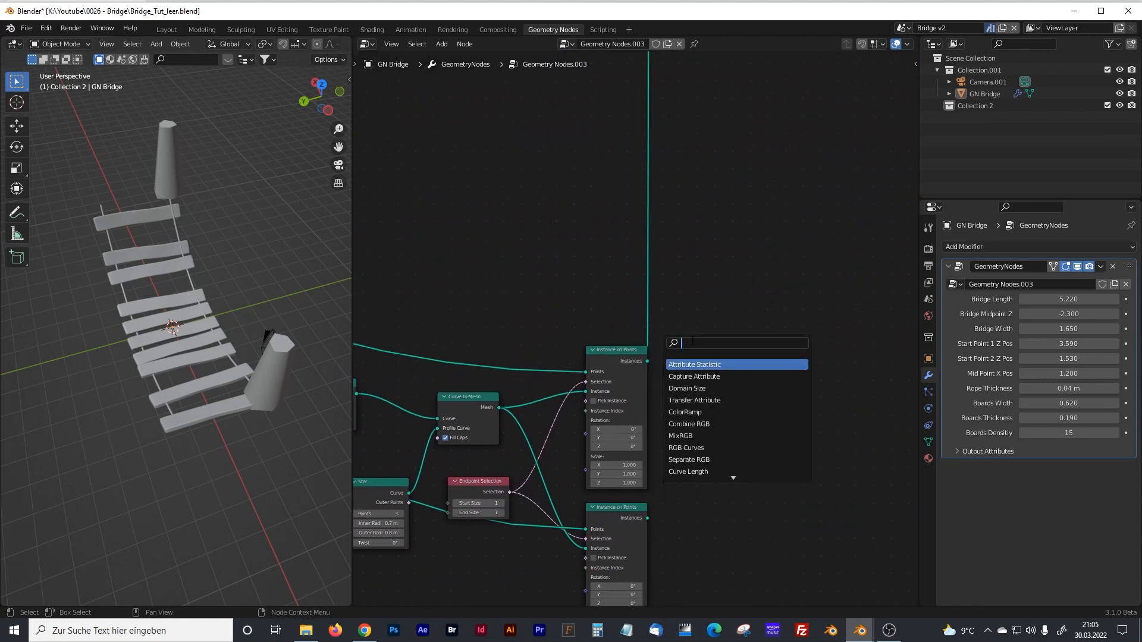
pyautogui.write('in')
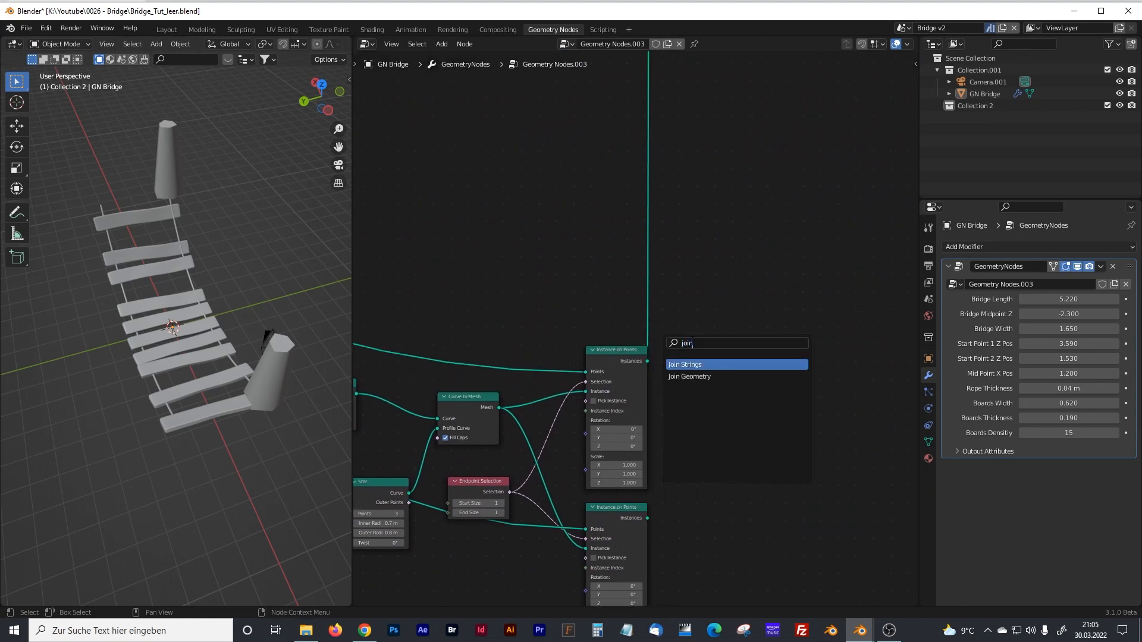
pyautogui.click(690, 376)
pyautogui.click(758, 397)
pyautogui.moveTo(647, 518); pyautogui.dragTo(738, 416)
pyautogui.moveTo(140, 330); pyautogui.dragTo(149, 287, button='middle')
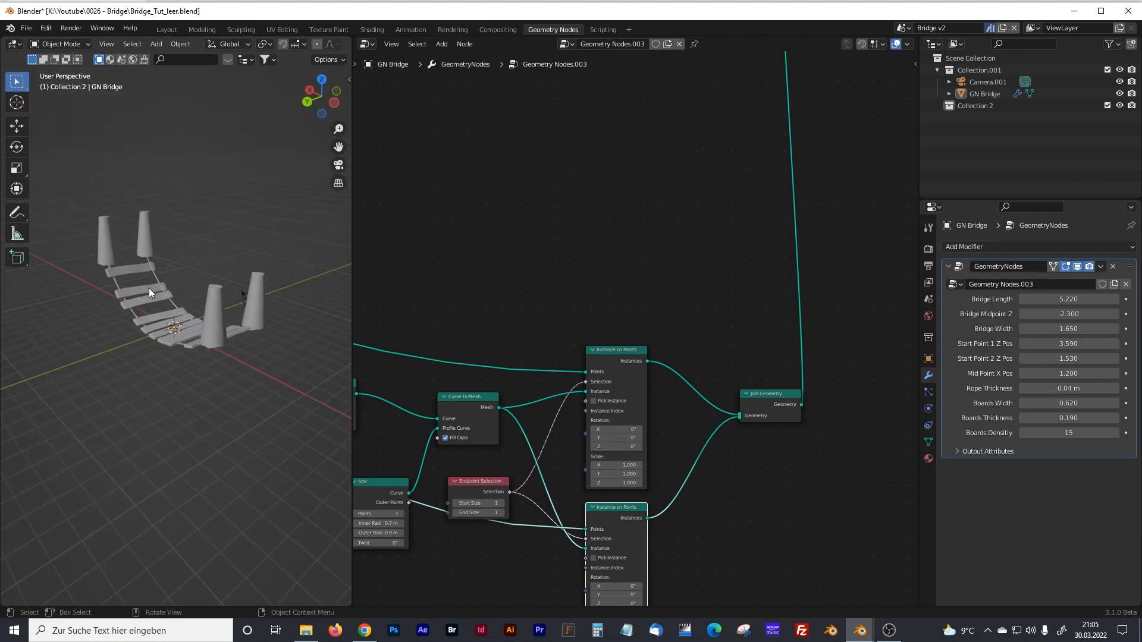
# - Set Bridge Length to 6.150, Bridge Midpoint Z to -1.580 and Mid Point X Pos to 0.020 in the modifier
pyautogui.moveTo(1068, 299); pyautogui.dragTo(1038, 314)
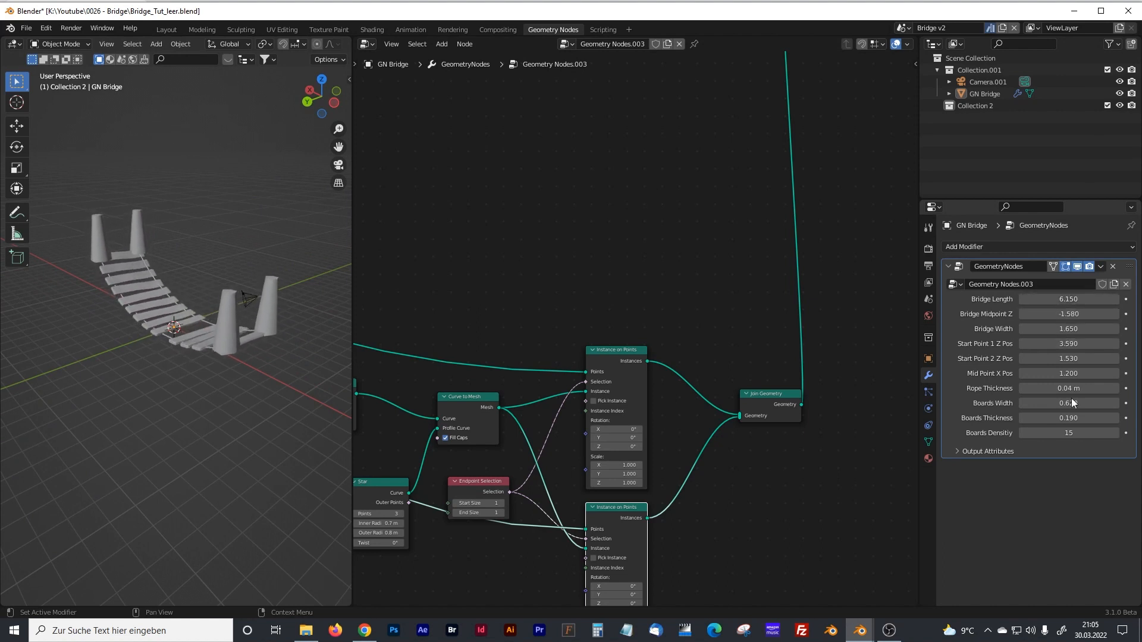
pyautogui.moveTo(1072, 376)
pyautogui.mouseDown()
pyautogui.moveTo(1053, 375)
pyautogui.moveTo(1073, 374)
pyautogui.mouseUp()
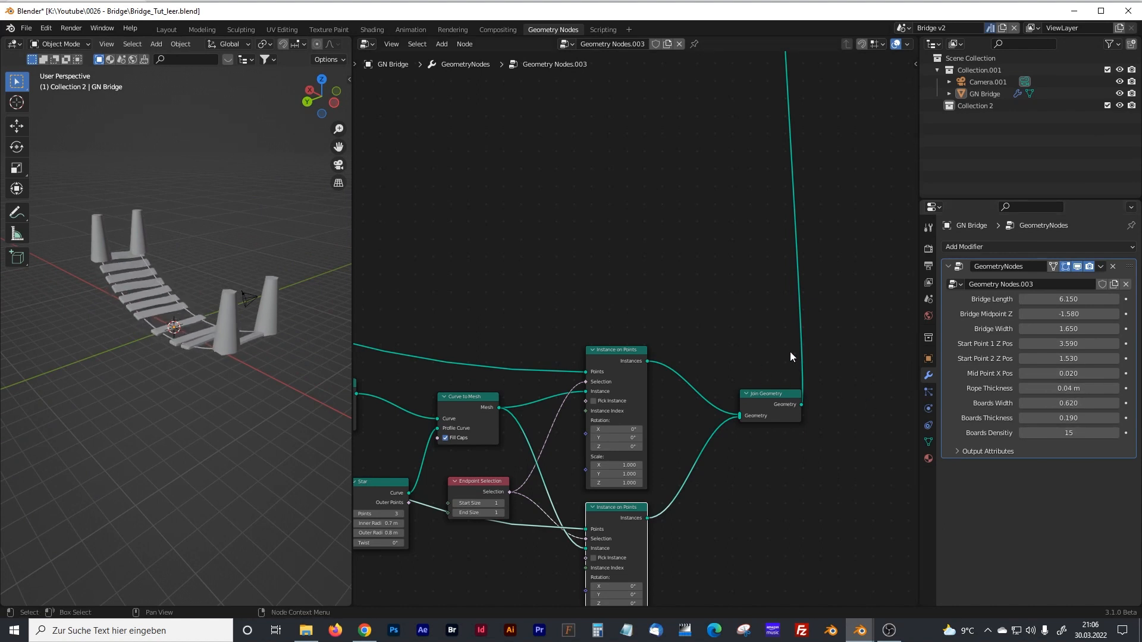
pyautogui.moveTo(604, 455); pyautogui.dragTo(719, 324, button='middle')
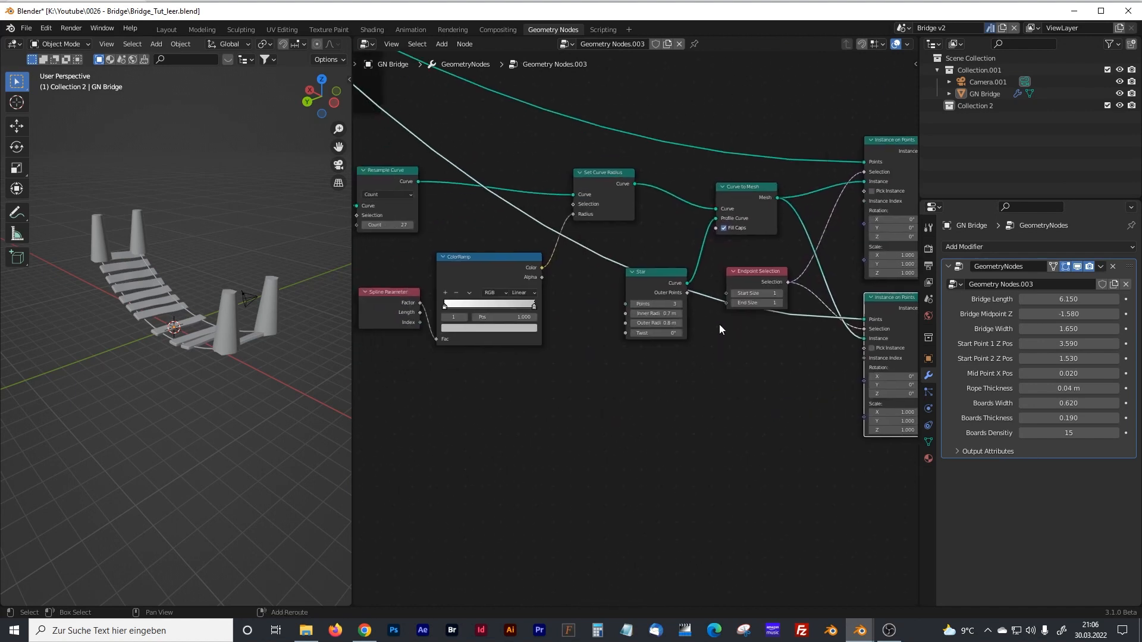
pyautogui.scroll(6, 633, 331)
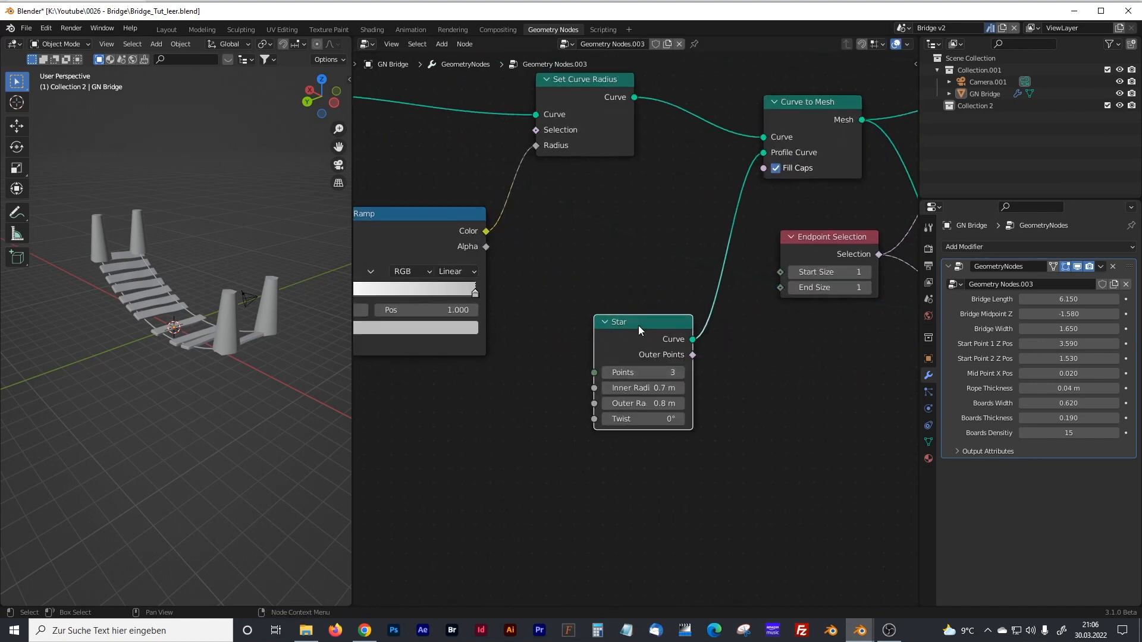
pyautogui.scroll(3, 234, 305)
pyautogui.moveTo(234, 304); pyautogui.dragTo(179, 331, button='middle')
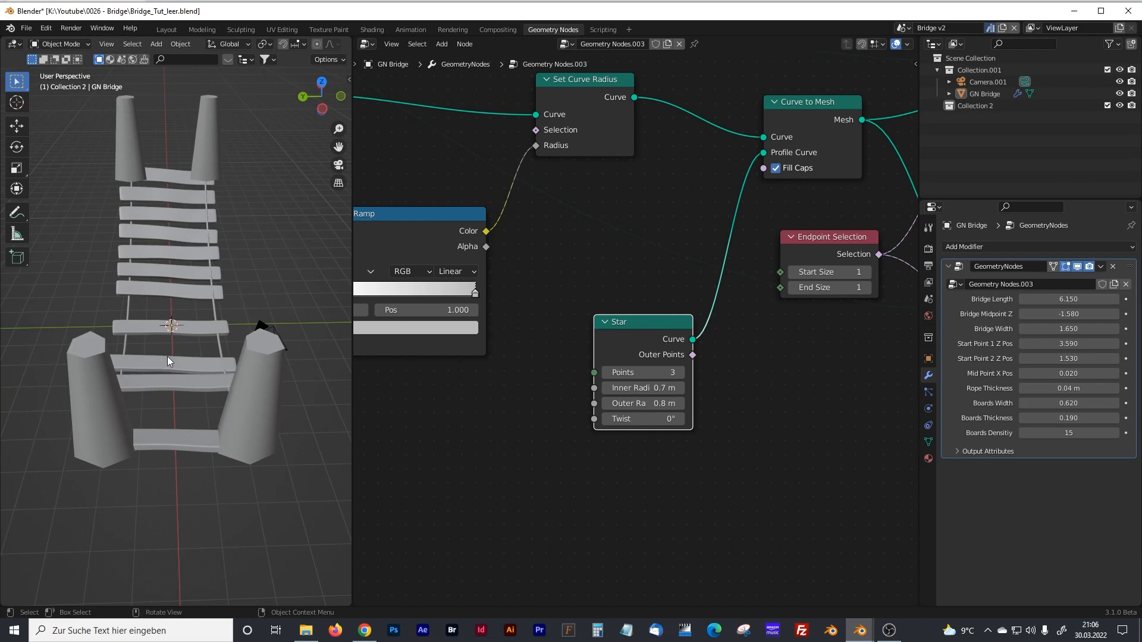
pyautogui.moveTo(259, 367); pyautogui.dragTo(208, 352, button='middle')
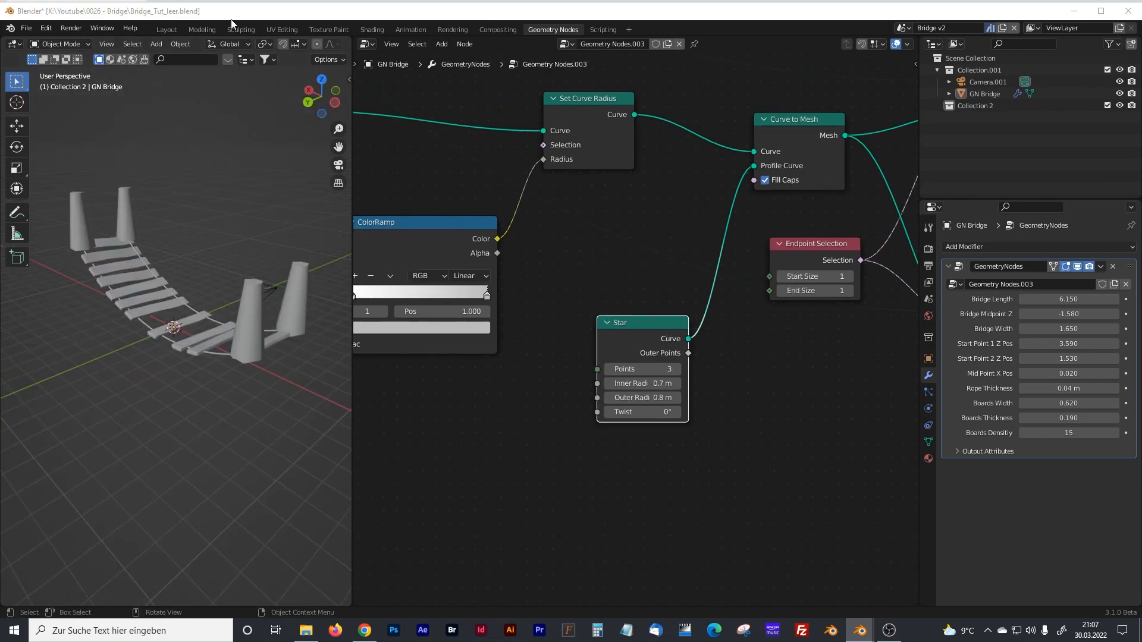
# - Insert a Subdivide Mesh node after the Join Geometry node that combines the posts
pyautogui.moveTo(641, 323); pyautogui.dragTo(604, 355, button='middle')
pyautogui.moveTo(673, 231); pyautogui.dragTo(627, 237)
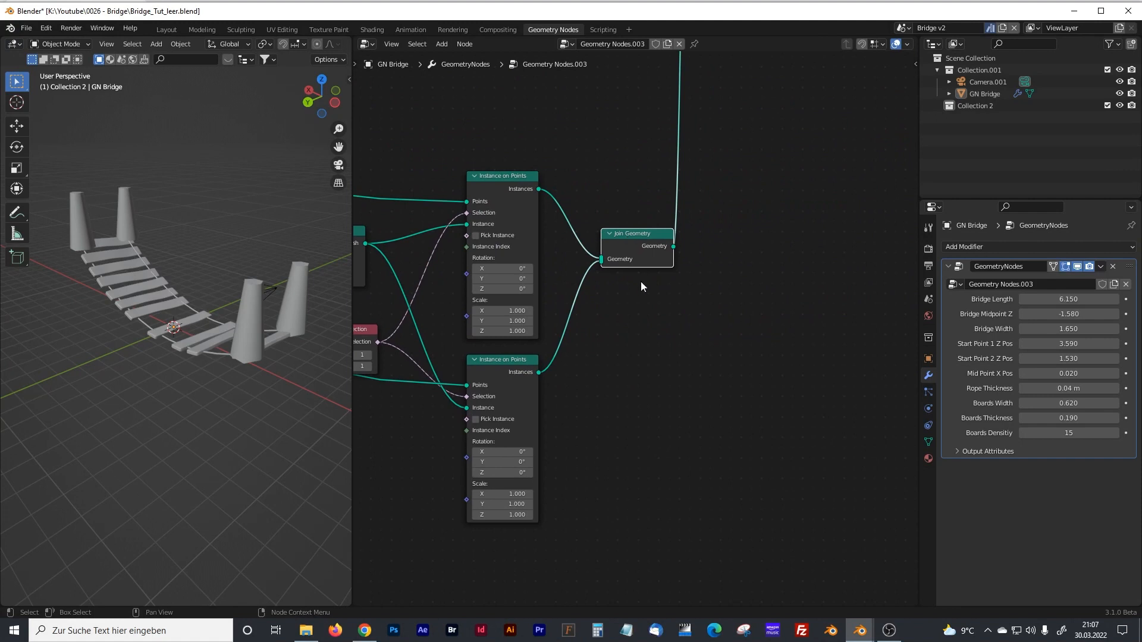
pyautogui.hotkey('shift', 'a')
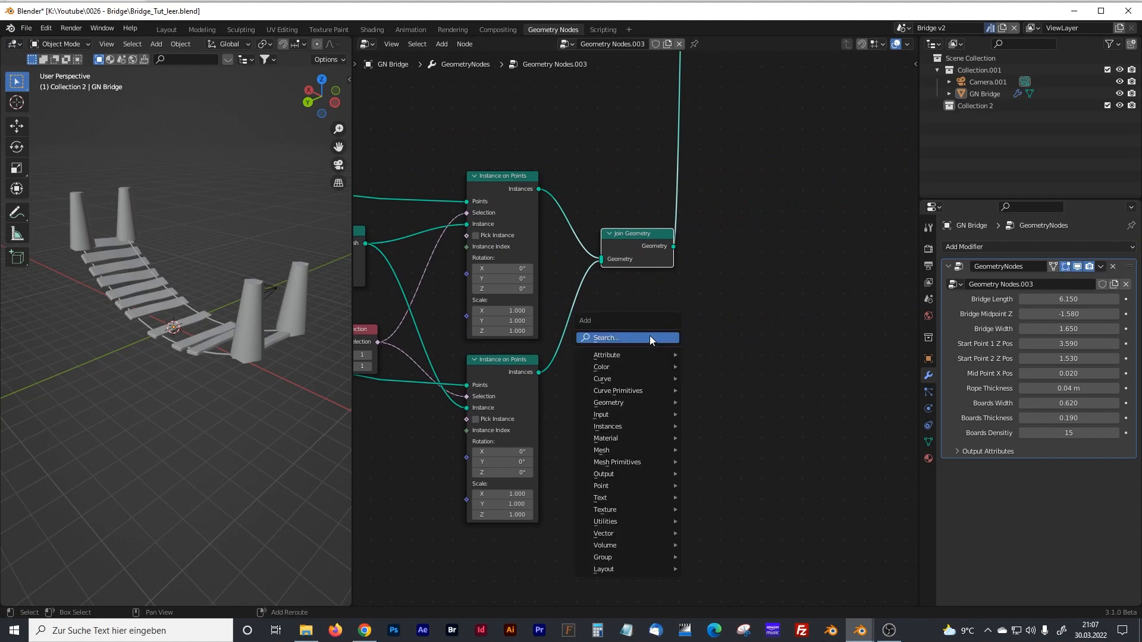
pyautogui.click(650, 337)
pyautogui.write('subd')
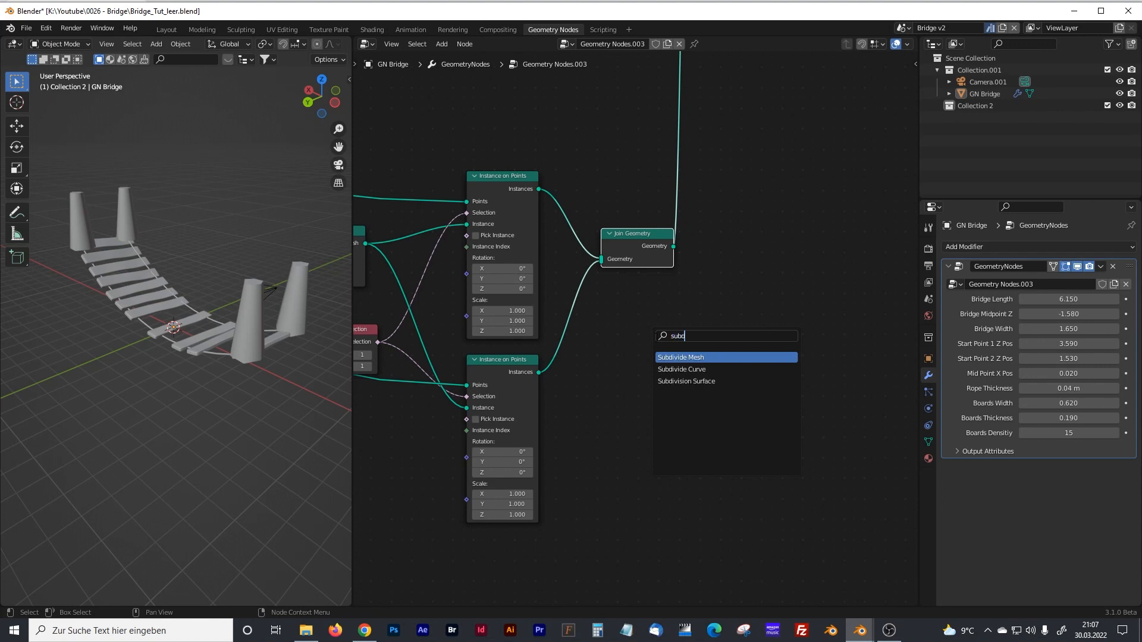
pyautogui.click(683, 357)
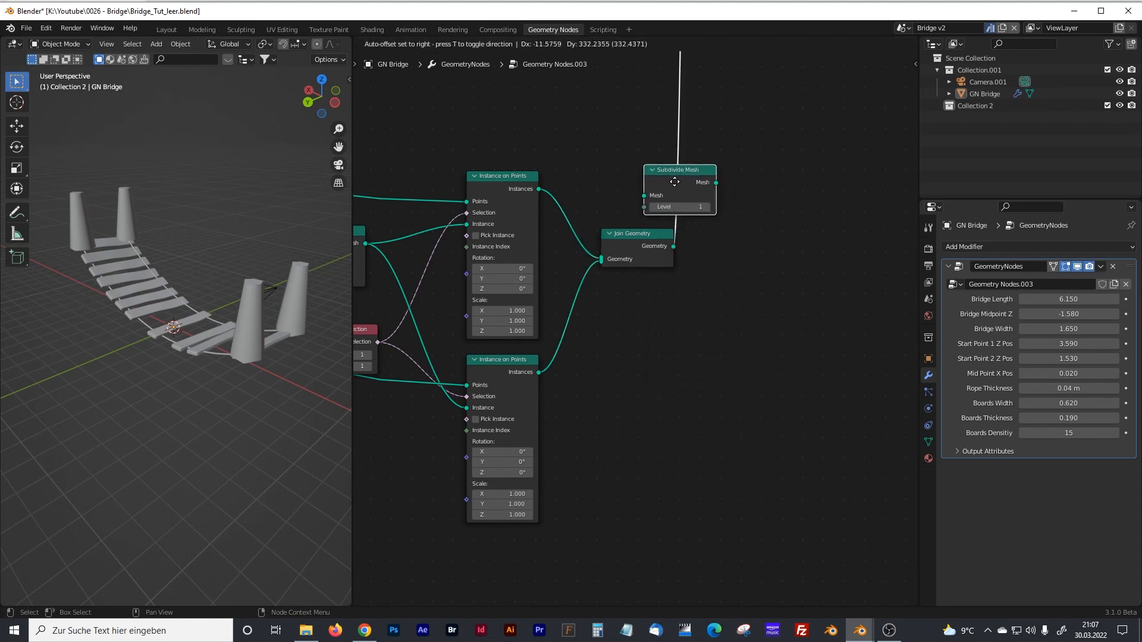
pyautogui.click(717, 177)
pyautogui.moveTo(748, 189); pyautogui.dragTo(743, 240)
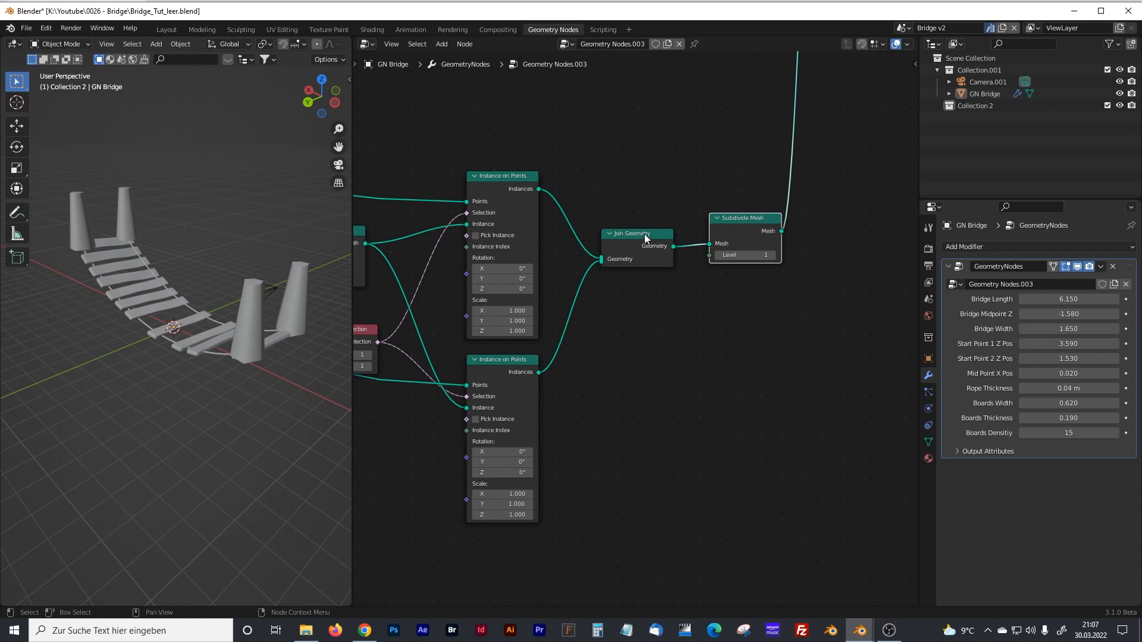
# - Set the Subdivide Mesh node's Level to 2 and inspect the posts up close
pyautogui.moveTo(768, 265); pyautogui.dragTo(729, 287, button='middle')
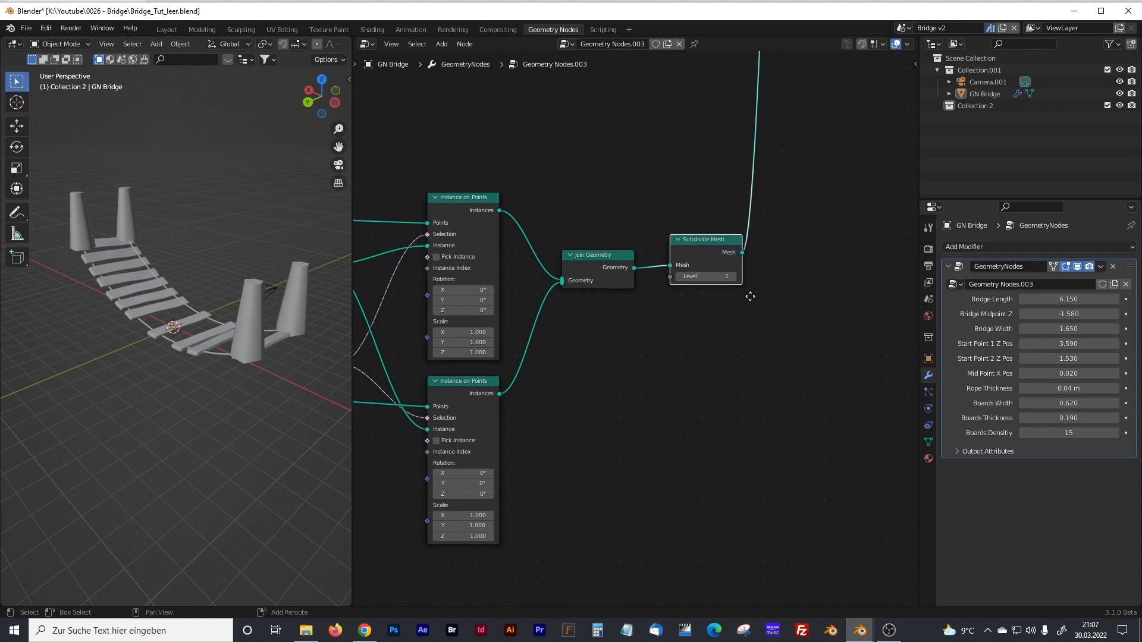
pyautogui.click(733, 277)
pyautogui.moveTo(333, 290); pyautogui.dragTo(202, 344, button='middle')
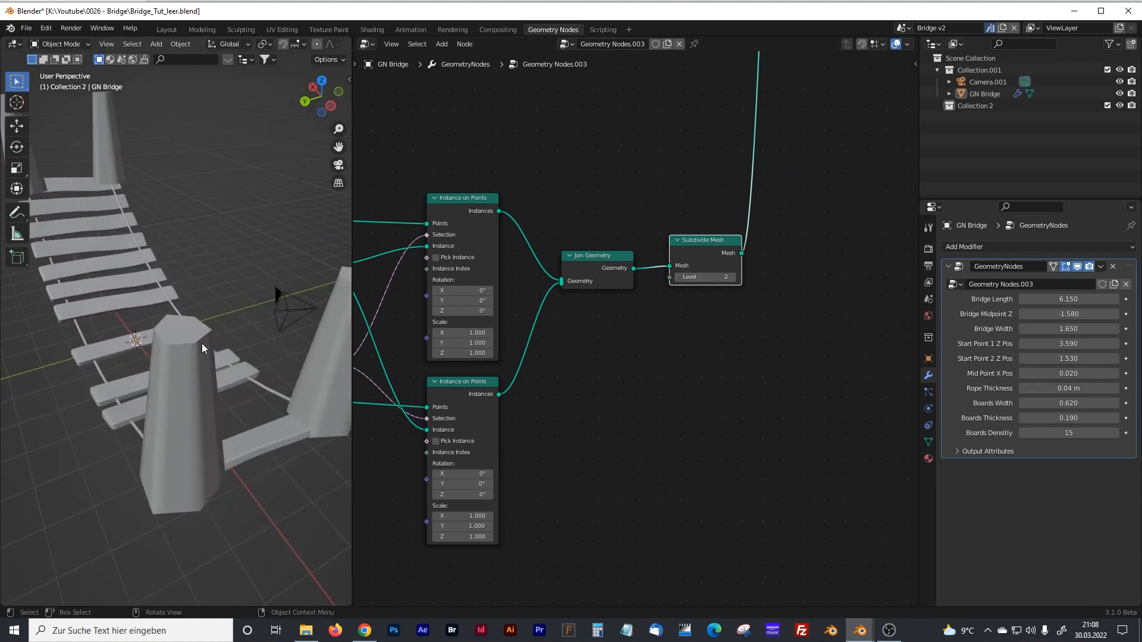
# - Insert a Subdivision Surface node after the Subdivide Mesh node of the posts
pyautogui.click(688, 333)
pyautogui.hotkey('shift', 'a')
pyautogui.write('sub')
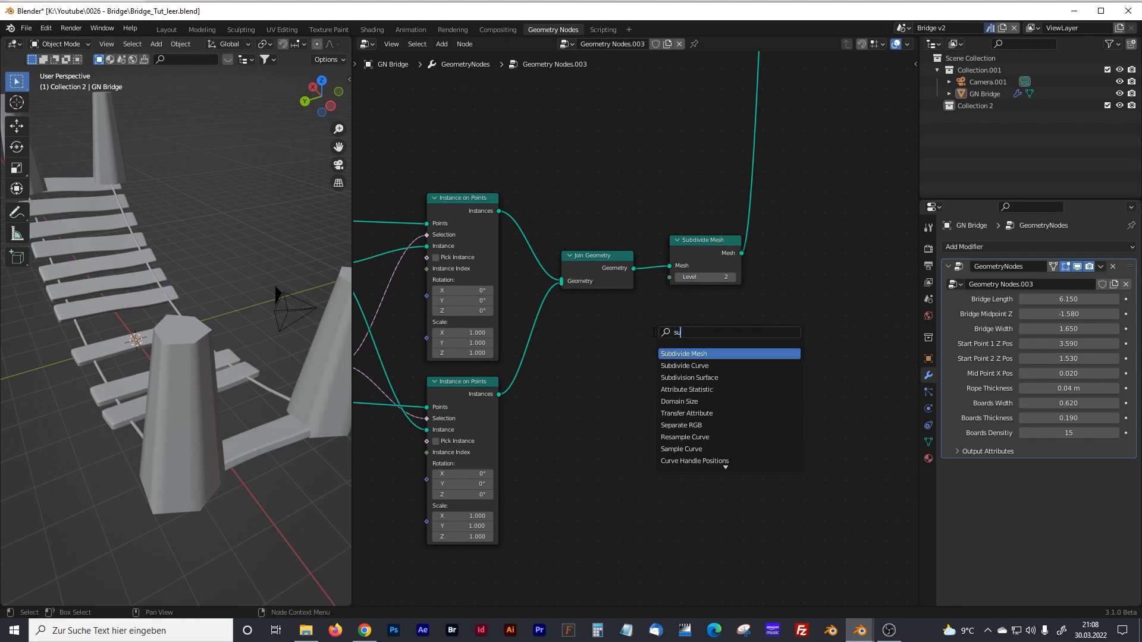
pyautogui.press('Down')
pyautogui.press('Down')
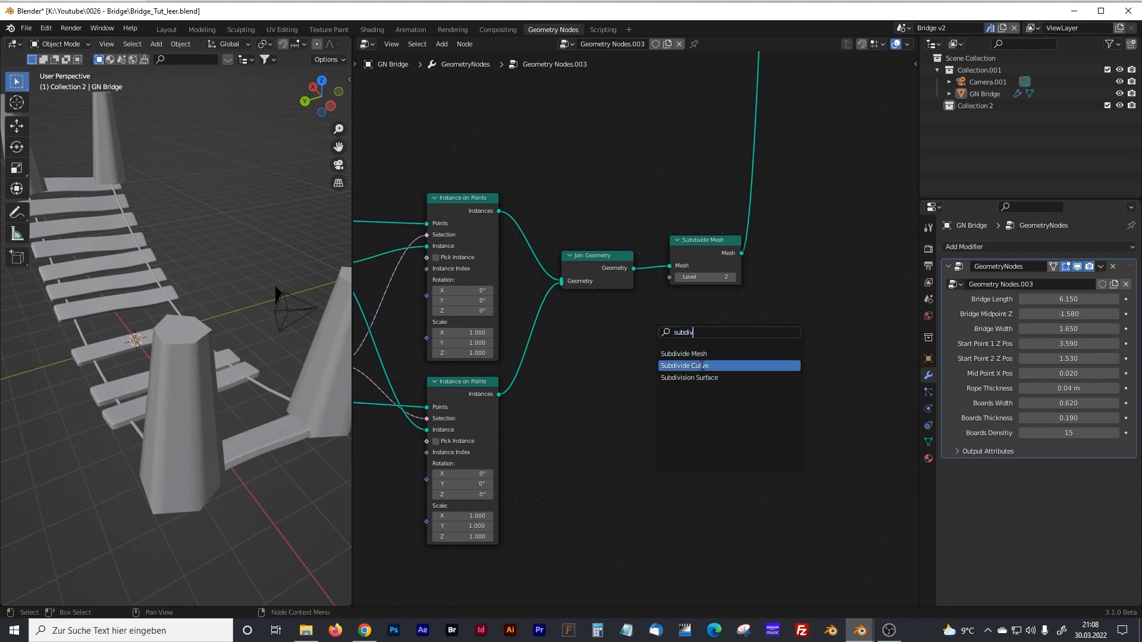
pyautogui.press('Return')
pyautogui.click(805, 188)
pyautogui.moveTo(810, 181); pyautogui.dragTo(786, 234)
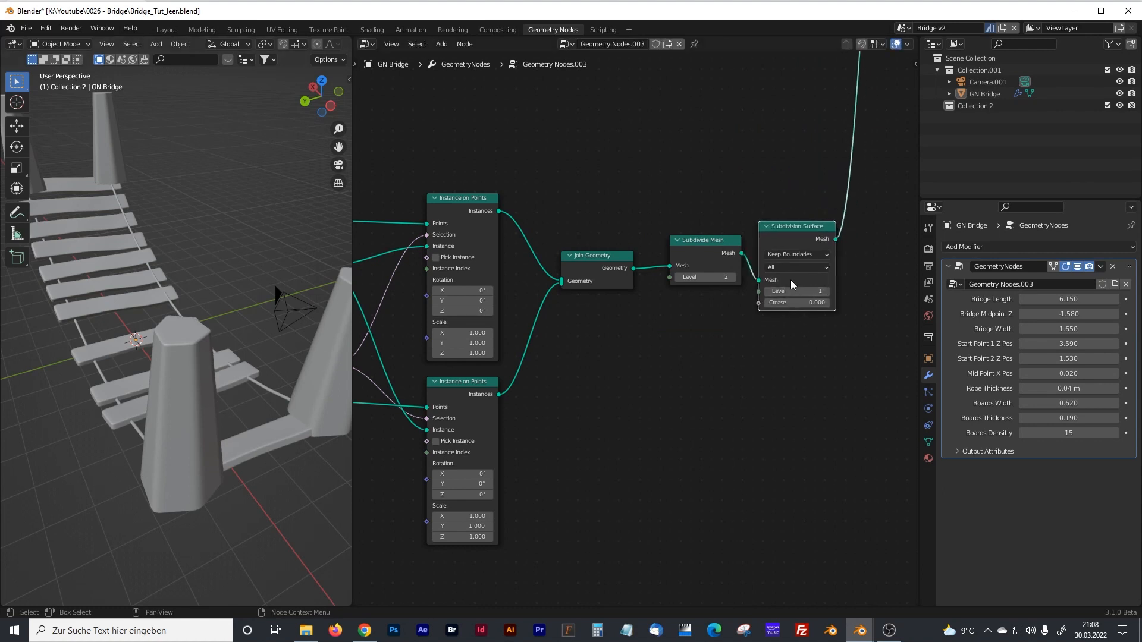
# - Set the Subdivide Mesh Level to 1 and the Subdivision Surface Level to 2, and check the posts' shape
pyautogui.click(678, 277)
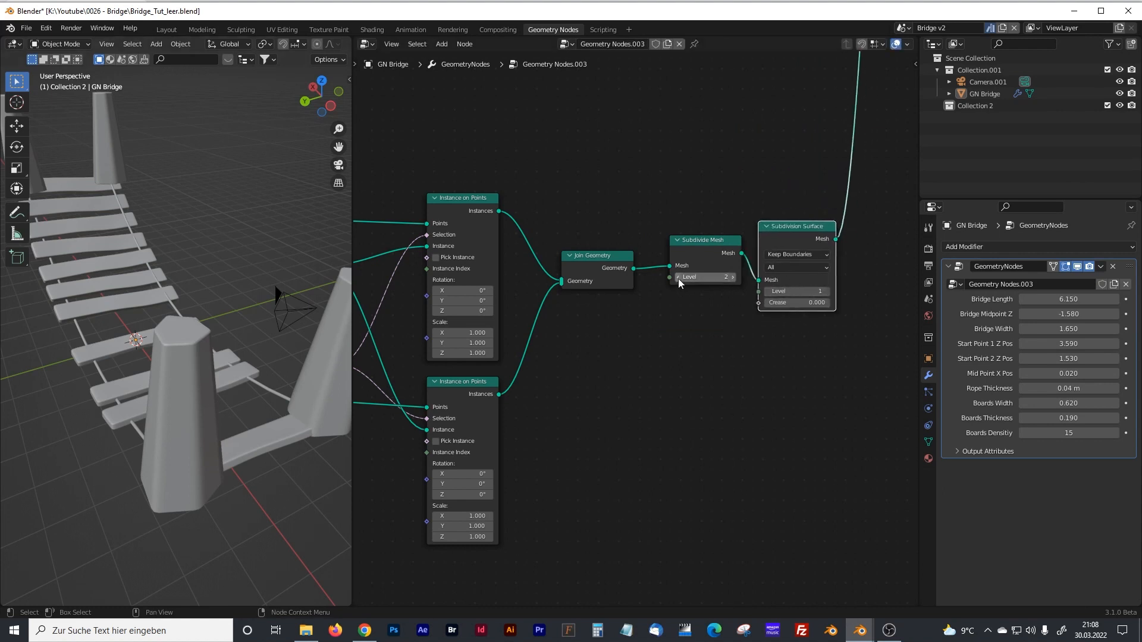
pyautogui.click(826, 292)
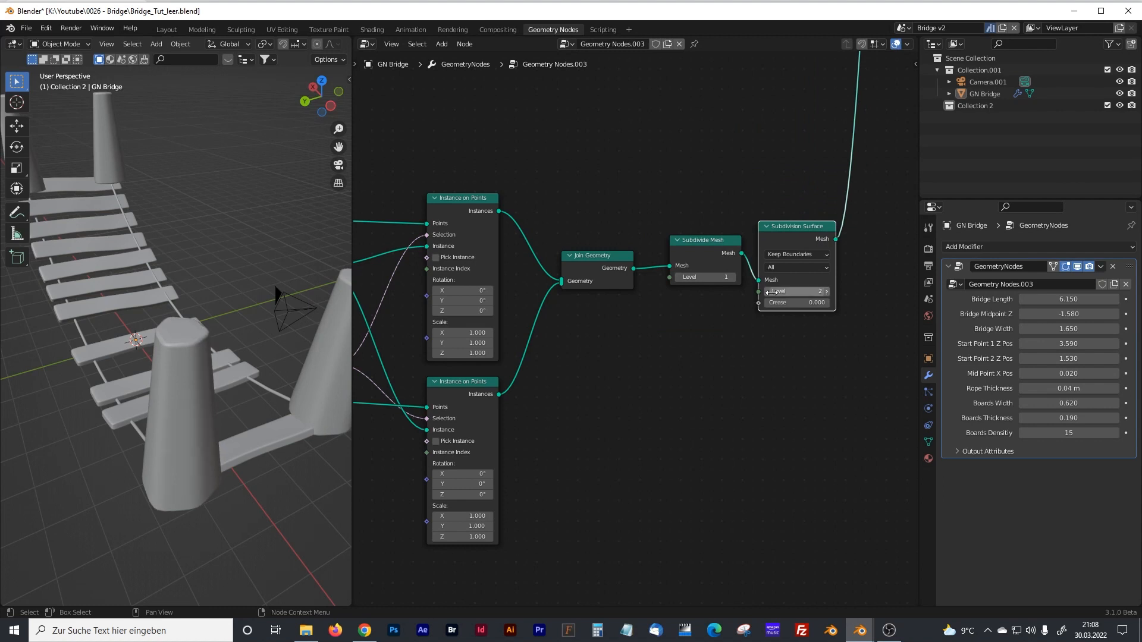
pyautogui.moveTo(204, 374); pyautogui.dragTo(233, 383, button='middle')
# - Add a Group Input node beside the Star node and arrange the two nodes with room for links
pyautogui.moveTo(368, 381); pyautogui.dragTo(730, 306, button='middle')
pyautogui.moveTo(729, 306); pyautogui.dragTo(735, 317)
pyautogui.hotkey('shift', 'a')
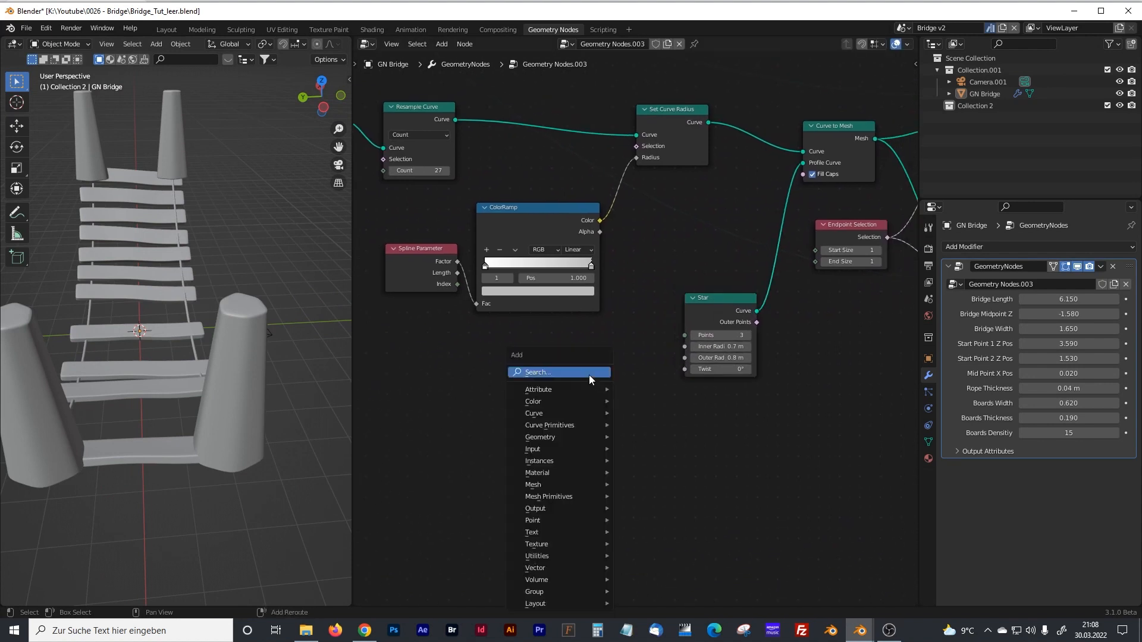
pyautogui.click(589, 372)
pyautogui.write('oup')
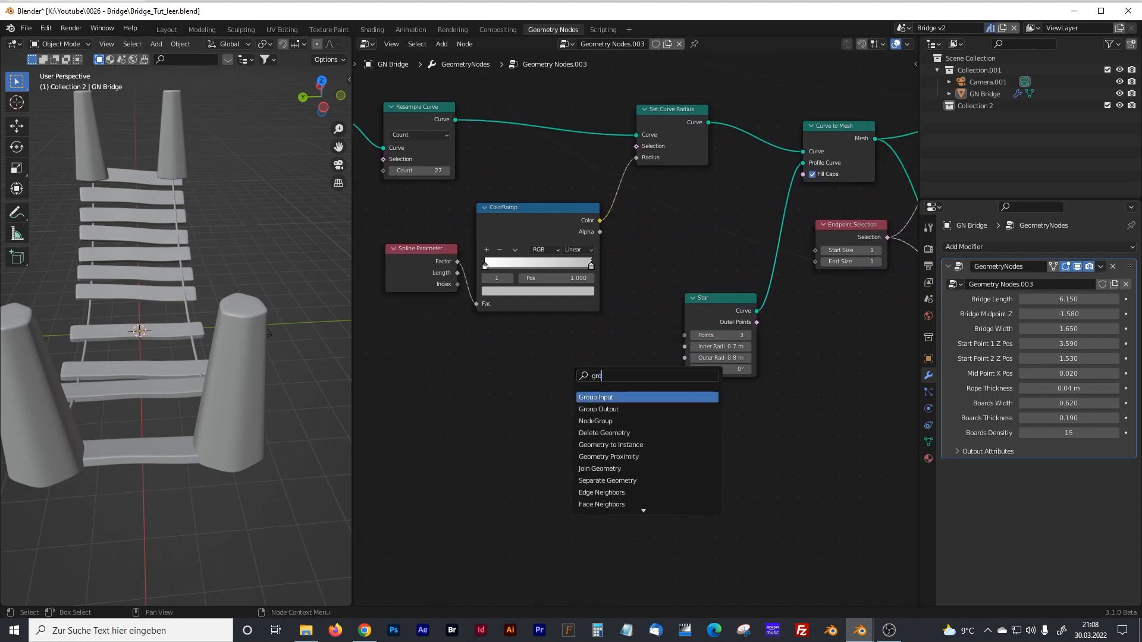
pyautogui.press('Return')
pyautogui.click(582, 378)
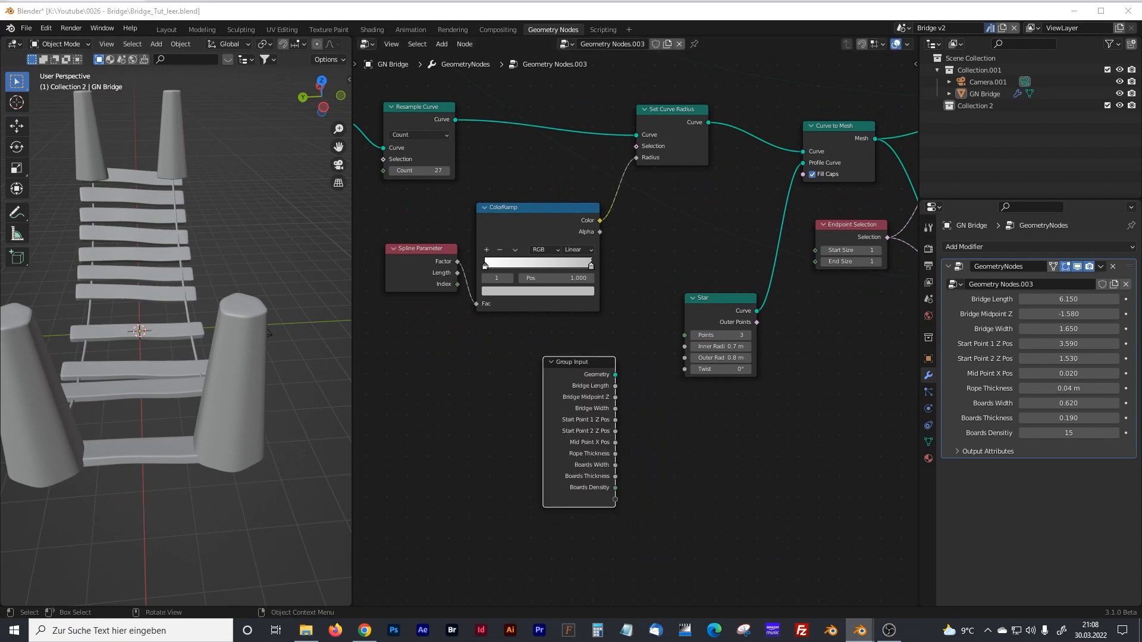
pyautogui.moveTo(555, 359); pyautogui.dragTo(549, 355)
pyautogui.click(701, 304)
pyautogui.moveTo(700, 303); pyautogui.dragTo(694, 323)
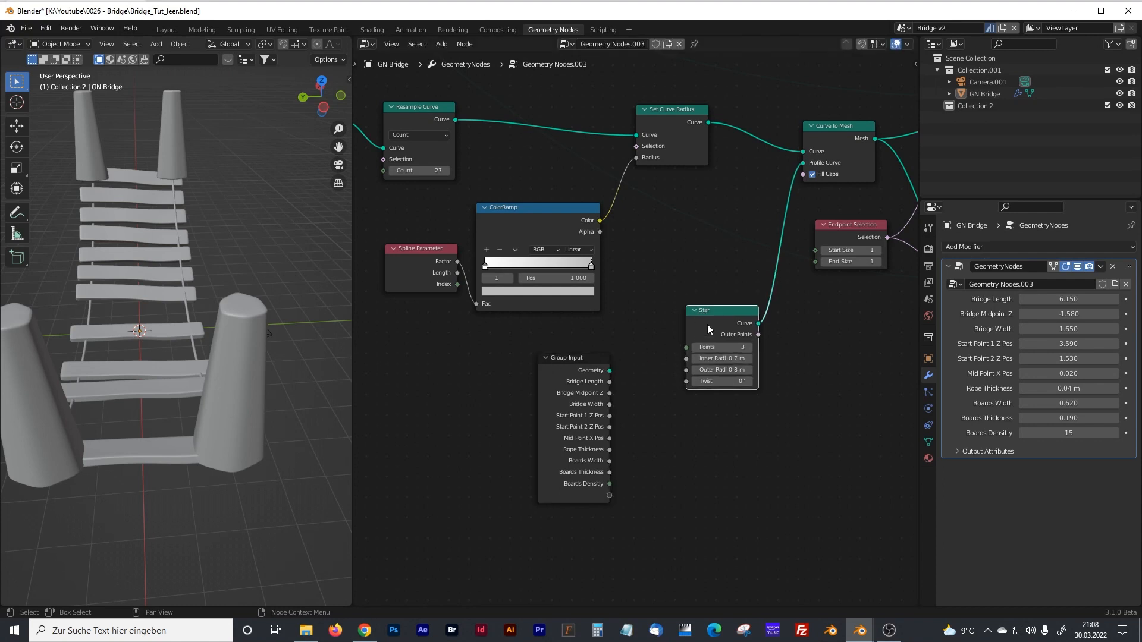
pyautogui.moveTo(584, 370); pyautogui.dragTo(580, 370)
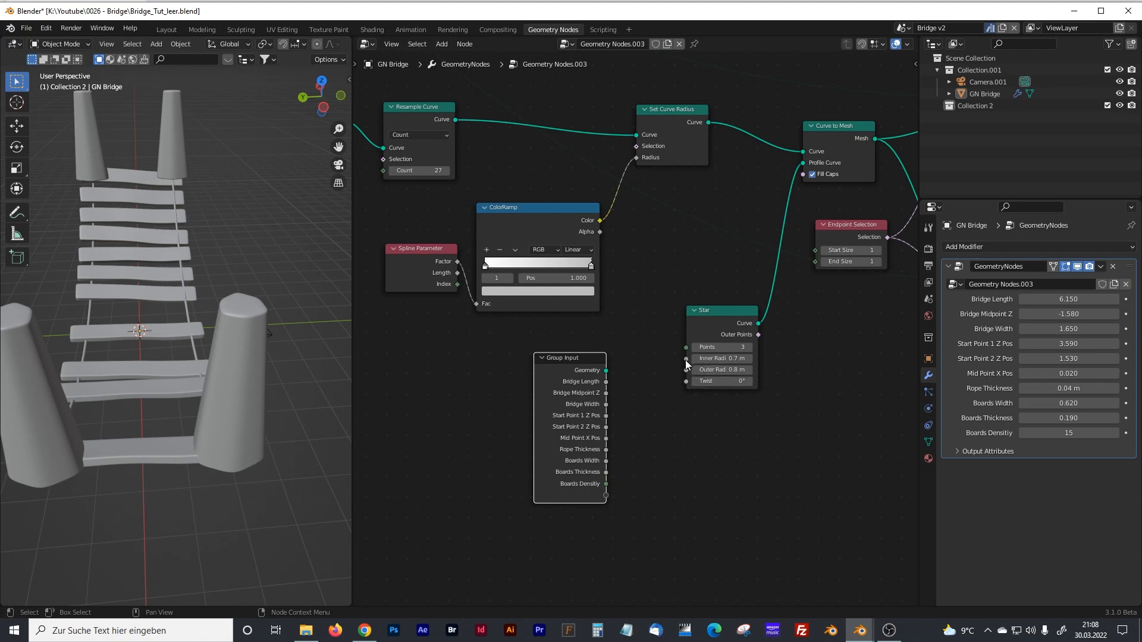
# - Expose the Star node's Inner Radius as a new group input and set it to 0.5 m in the modifier
pyautogui.moveTo(687, 358); pyautogui.dragTo(608, 494)
pyautogui.click(1038, 448)
pyautogui.moveTo(1030, 448); pyautogui.dragTo(1028, 448)
pyautogui.press('Return')
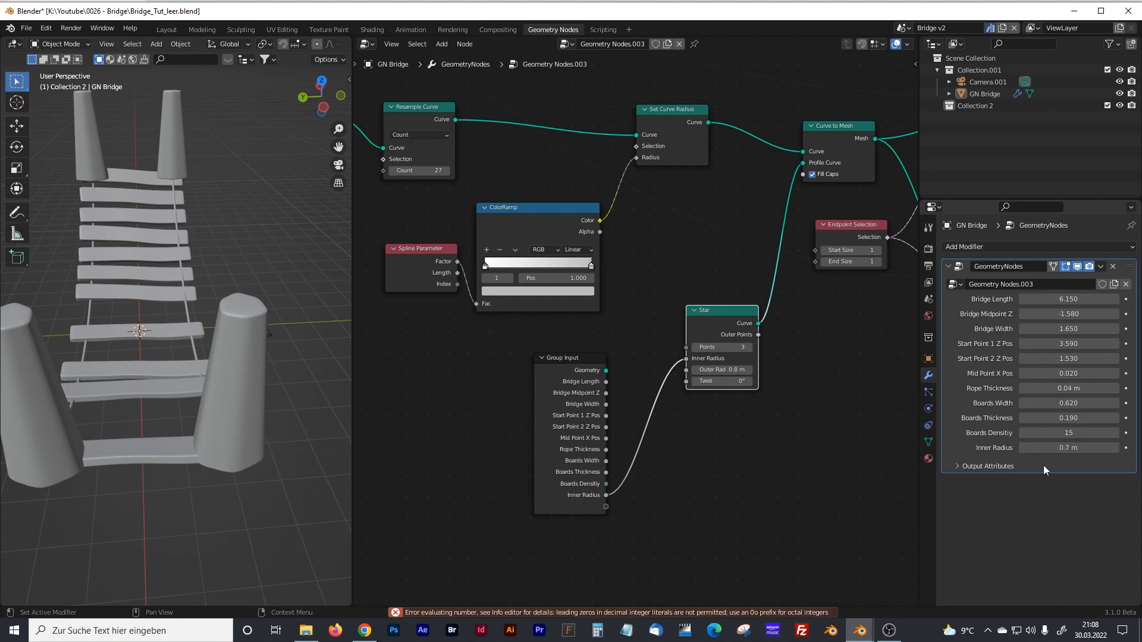
pyautogui.click(1062, 448)
pyautogui.write('0.')
pyautogui.press('Return')
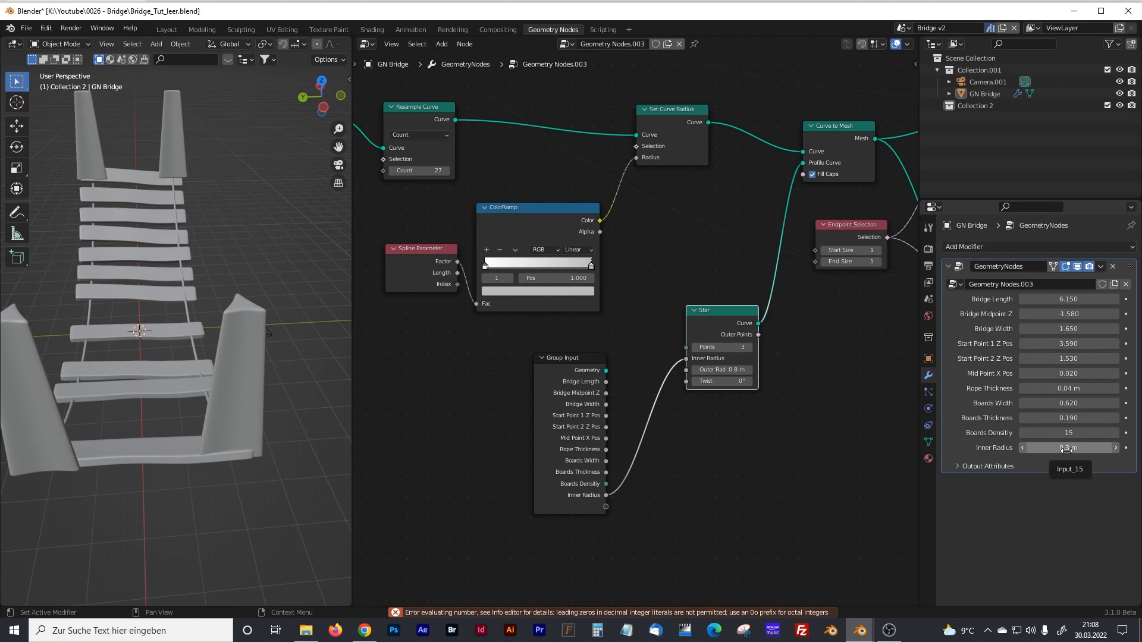
pyautogui.click(1062, 449)
pyautogui.click(1029, 448)
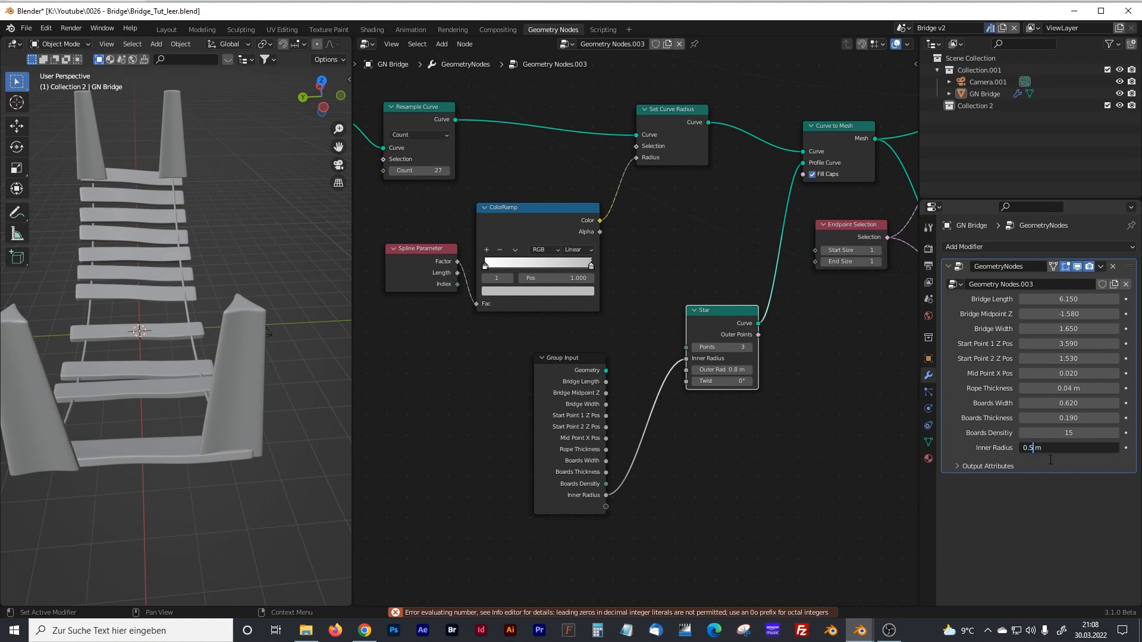
pyautogui.press('Return')
# - Space the Group Input and Star nodes apart and add a Math node between them
pyautogui.moveTo(578, 357); pyautogui.dragTo(507, 354)
pyautogui.moveTo(723, 312); pyautogui.dragTo(723, 329)
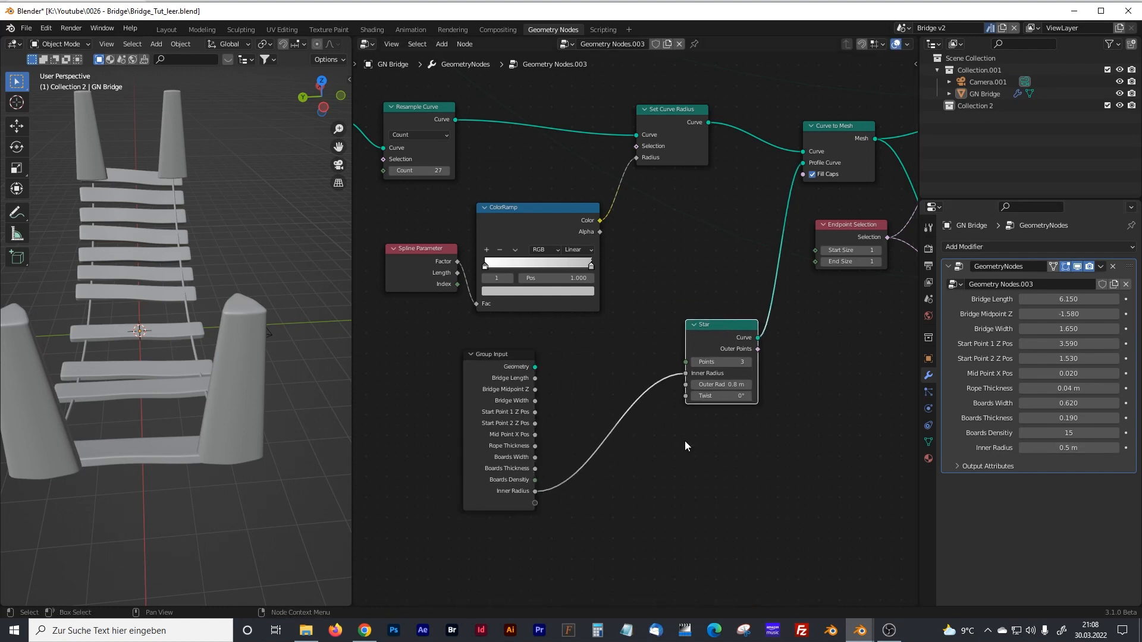
pyautogui.moveTo(679, 373); pyautogui.dragTo(683, 373)
pyautogui.moveTo(511, 365); pyautogui.dragTo(485, 365)
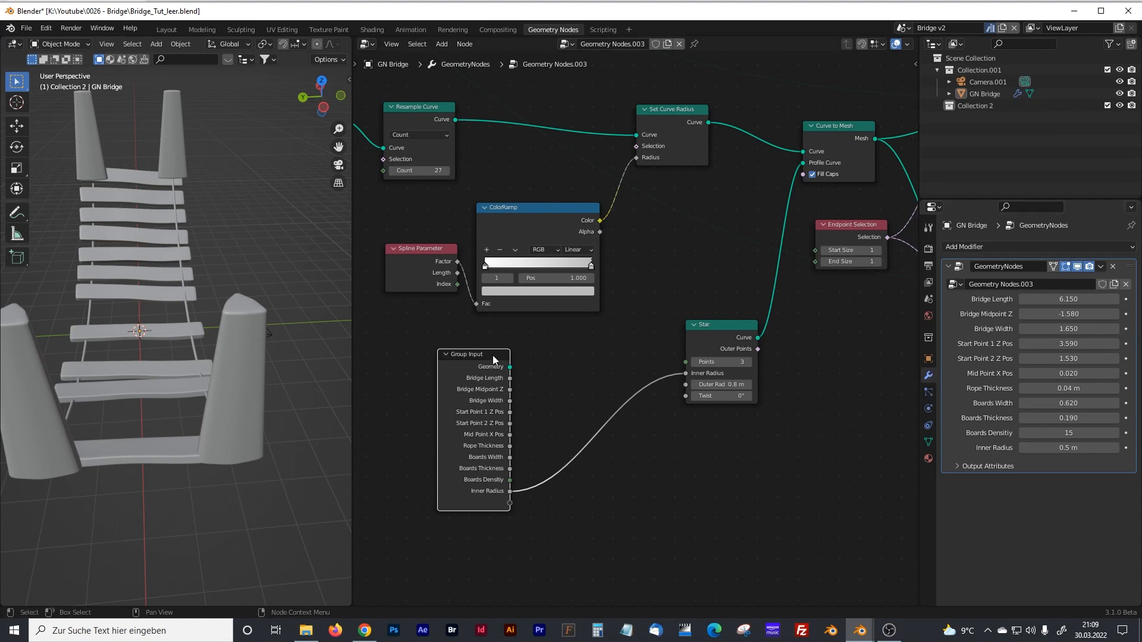
pyautogui.moveTo(493, 356); pyautogui.dragTo(442, 348)
pyautogui.click(602, 494)
pyautogui.hotkey('shift', 'a')
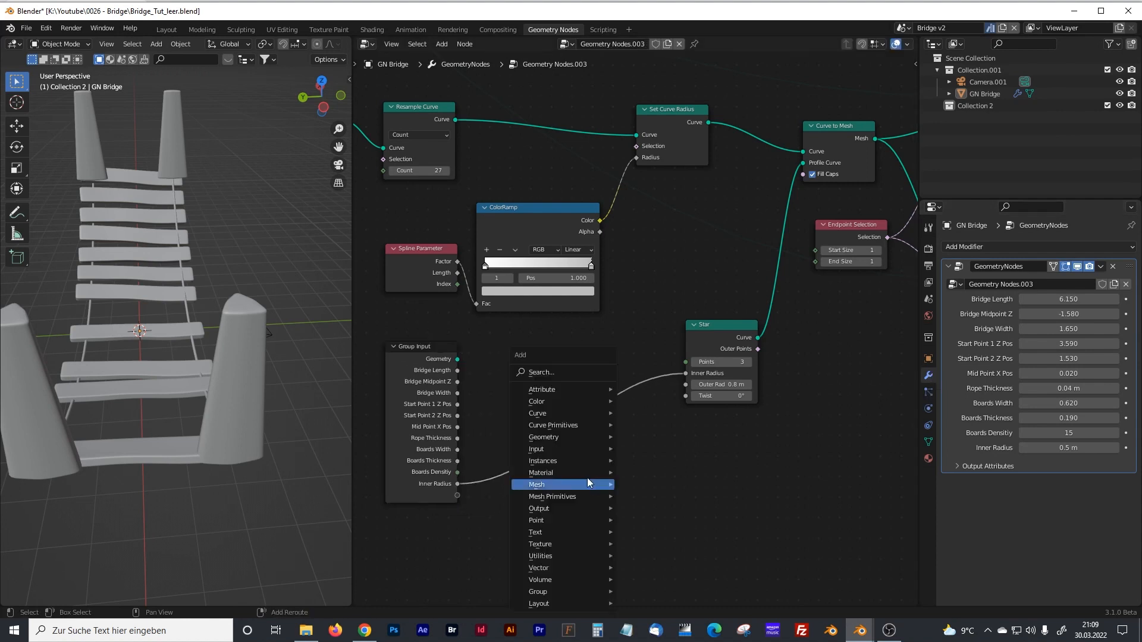
pyautogui.click(545, 376)
pyautogui.write('math')
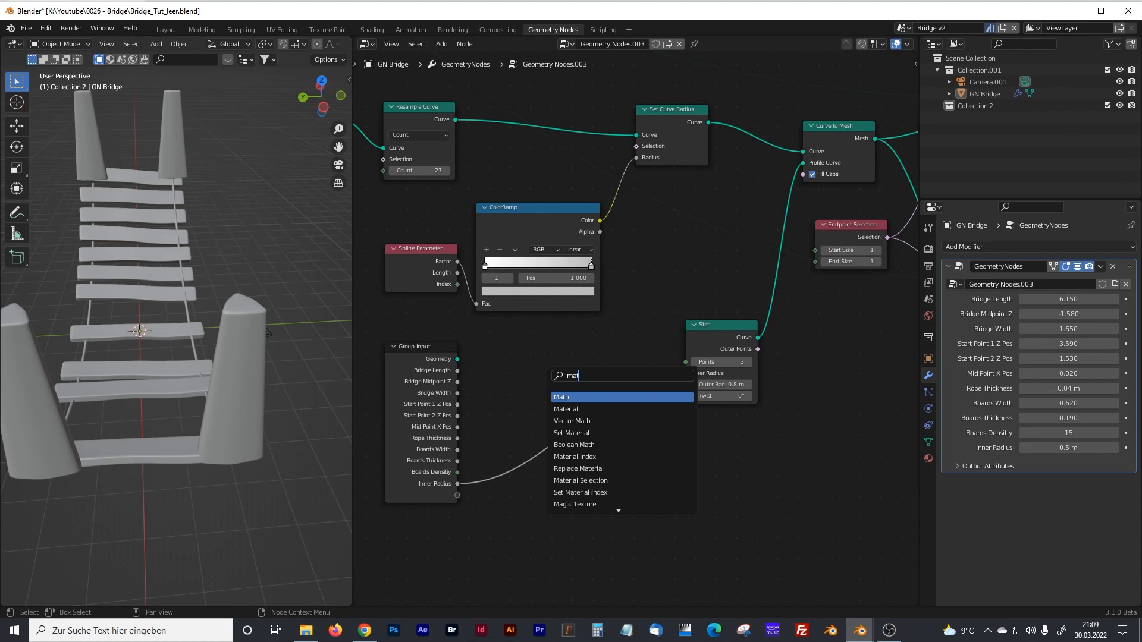
pyautogui.click(573, 397)
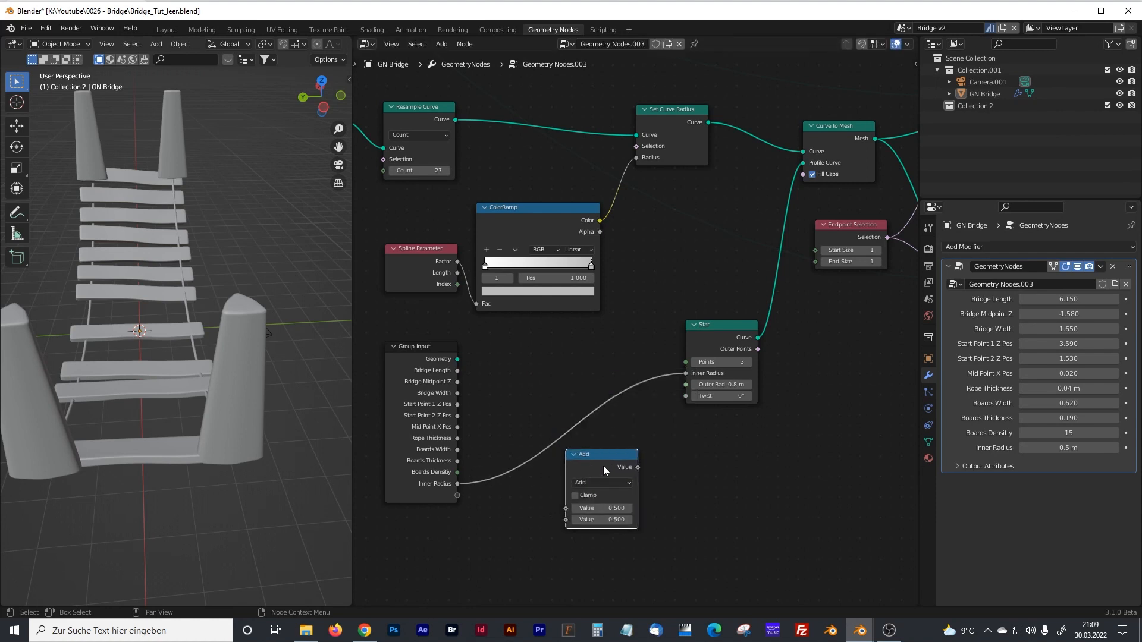
# - Make the Add node add 0.200 to the Inner Radius input and link its result to the Star's Outer Radius
pyautogui.click(613, 520)
pyautogui.press('Return')
pyautogui.moveTo(457, 484); pyautogui.dragTo(566, 508)
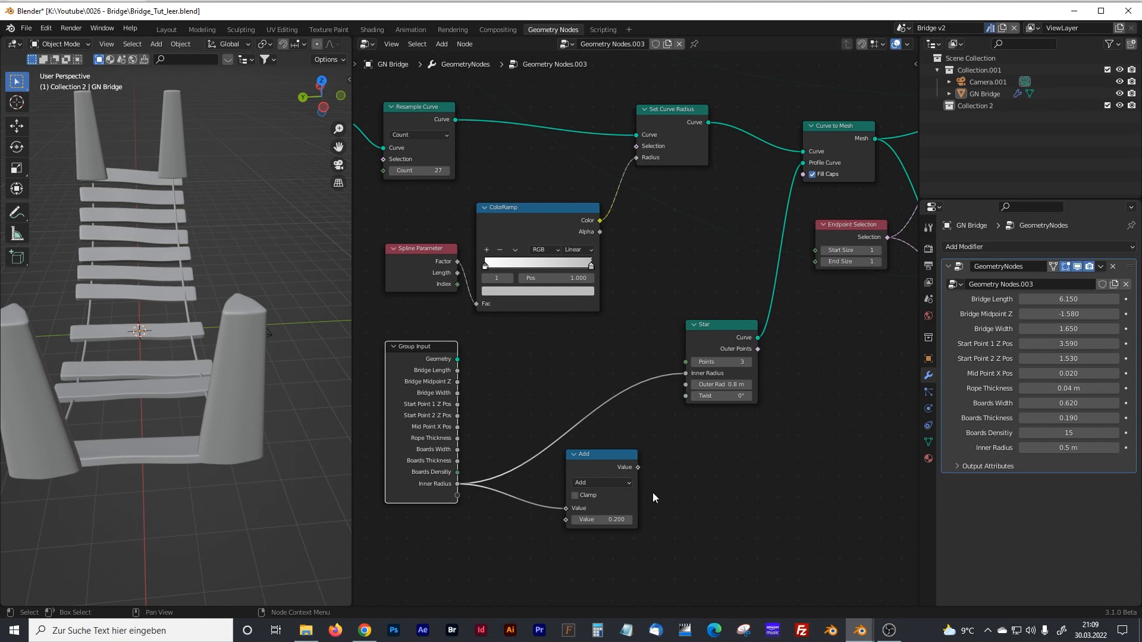
pyautogui.moveTo(638, 468); pyautogui.dragTo(680, 384)
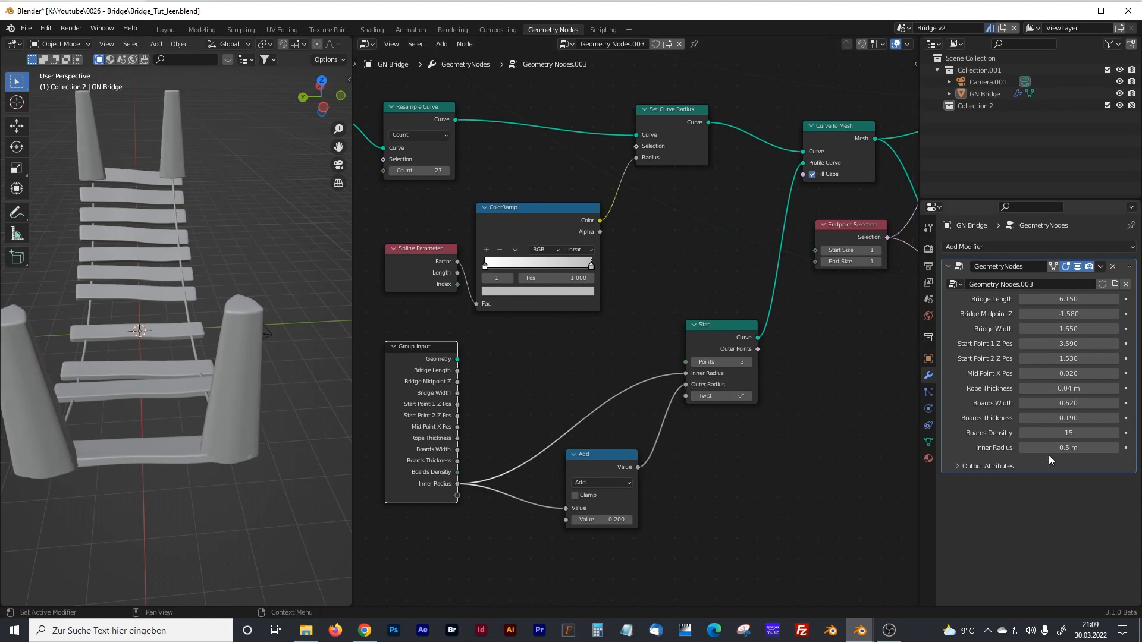
# - Set Inner Radius to 0.33 m in the modifier and expose the Star node's Points as a group input
pyautogui.moveTo(1069, 447); pyautogui.dragTo(1052, 447)
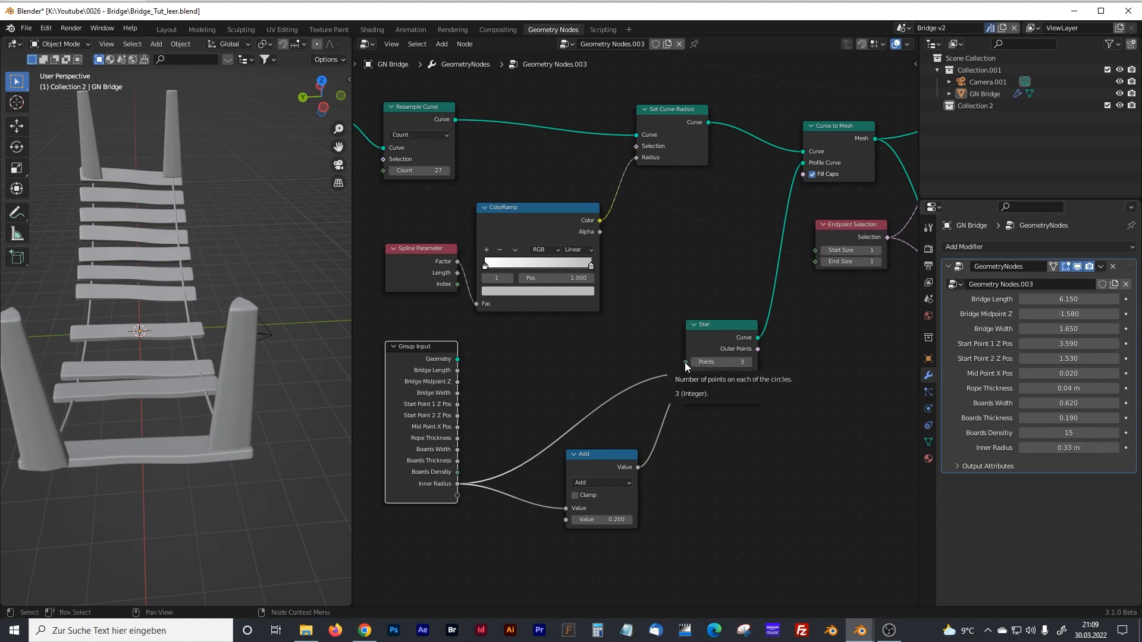
pyautogui.click(750, 362)
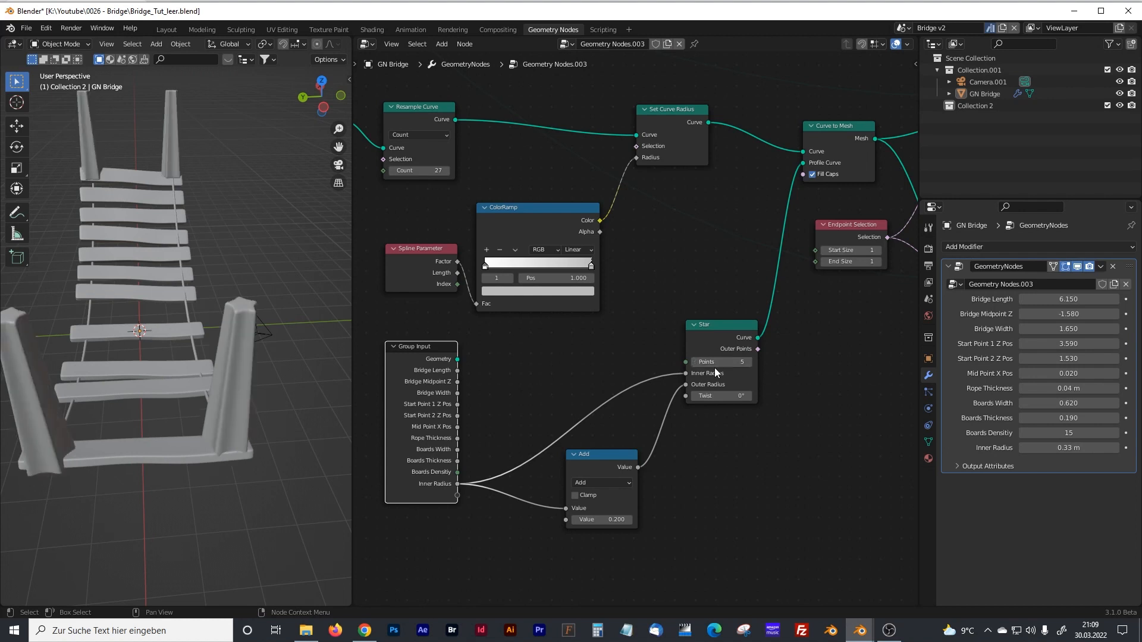
pyautogui.click(694, 362)
pyautogui.moveTo(687, 363); pyautogui.dragTo(457, 496)
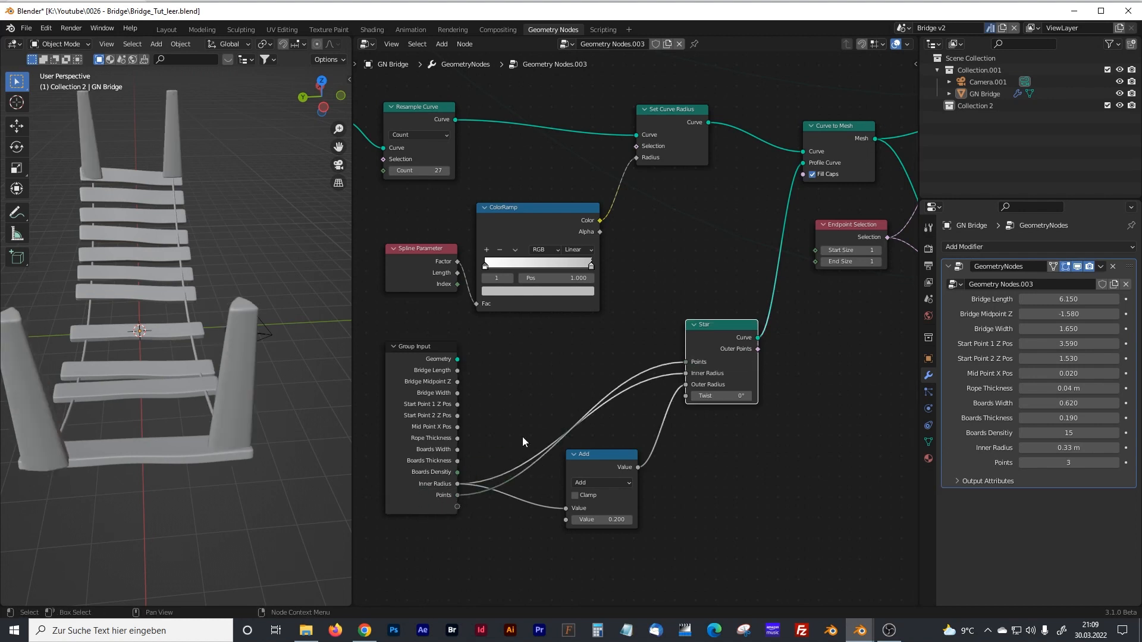
# - Rename the Inner Radius group input to Mount Radius
pyautogui.press('n')
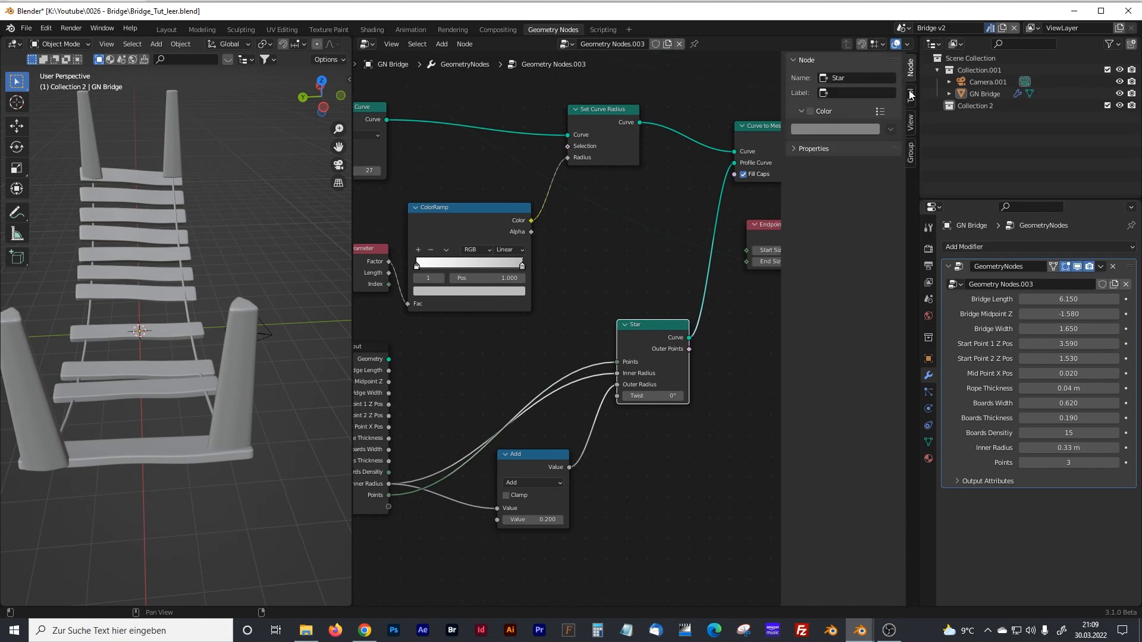
pyautogui.click(910, 151)
pyautogui.click(828, 212)
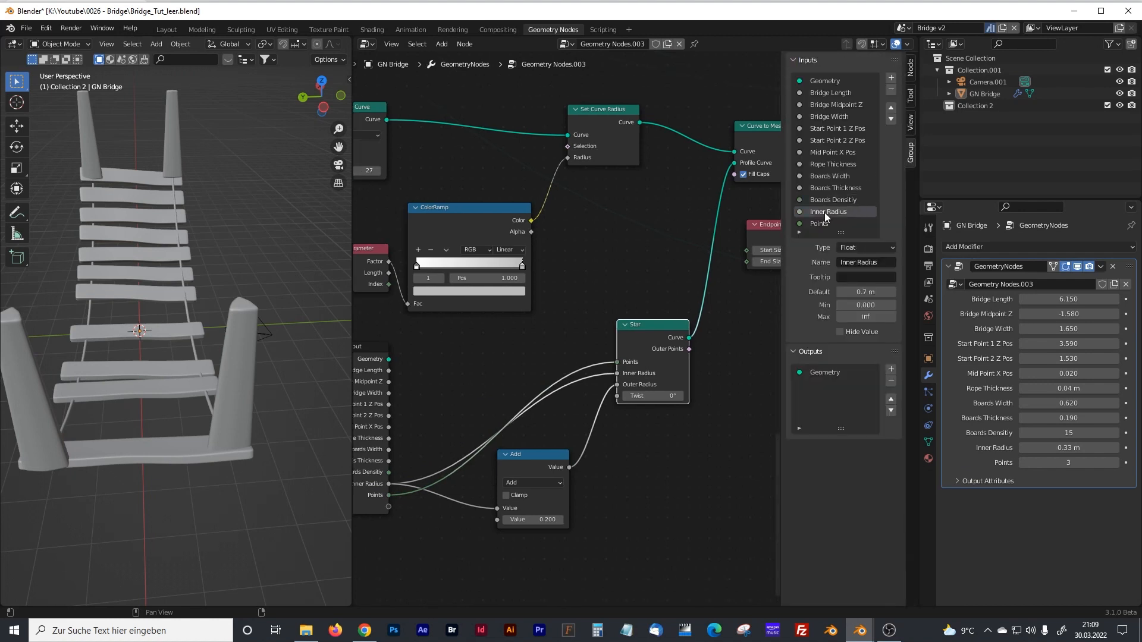
pyautogui.click(880, 261)
pyautogui.write('M')
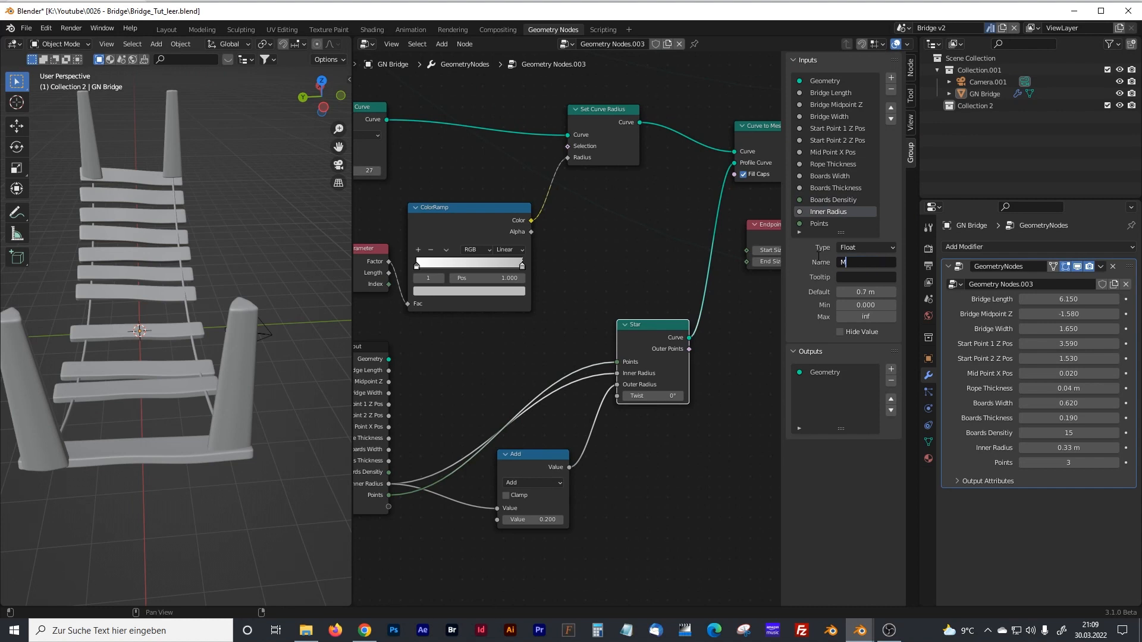
pyautogui.write('ount Radius')
pyautogui.press('Return')
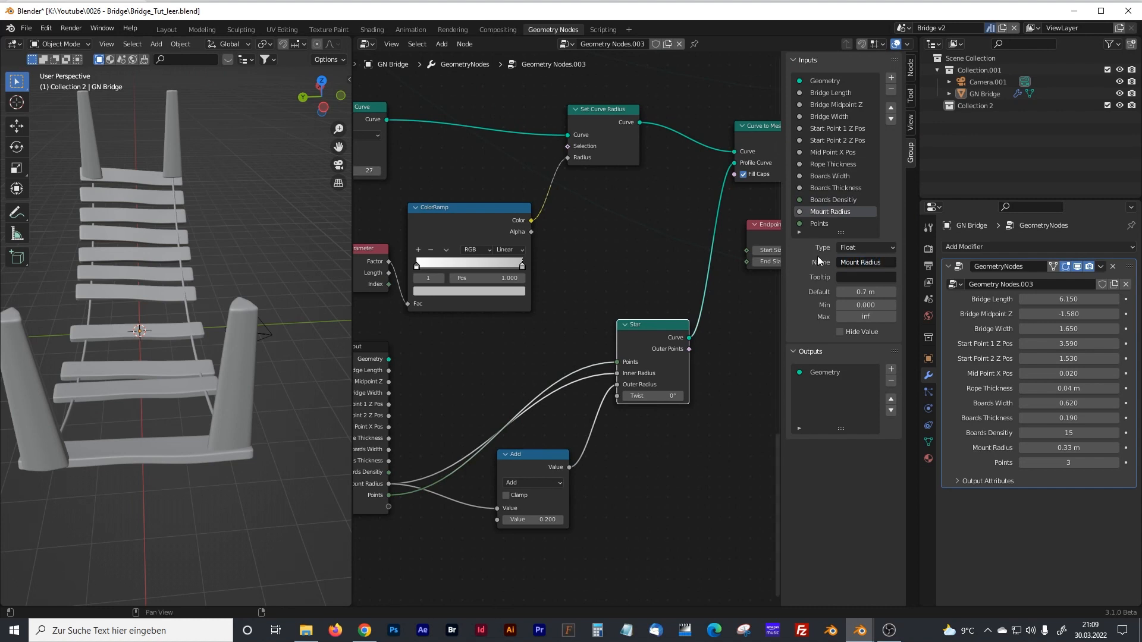
# - Rename the Points group input to Mount Shape
pyautogui.click(821, 224)
pyautogui.click(873, 263)
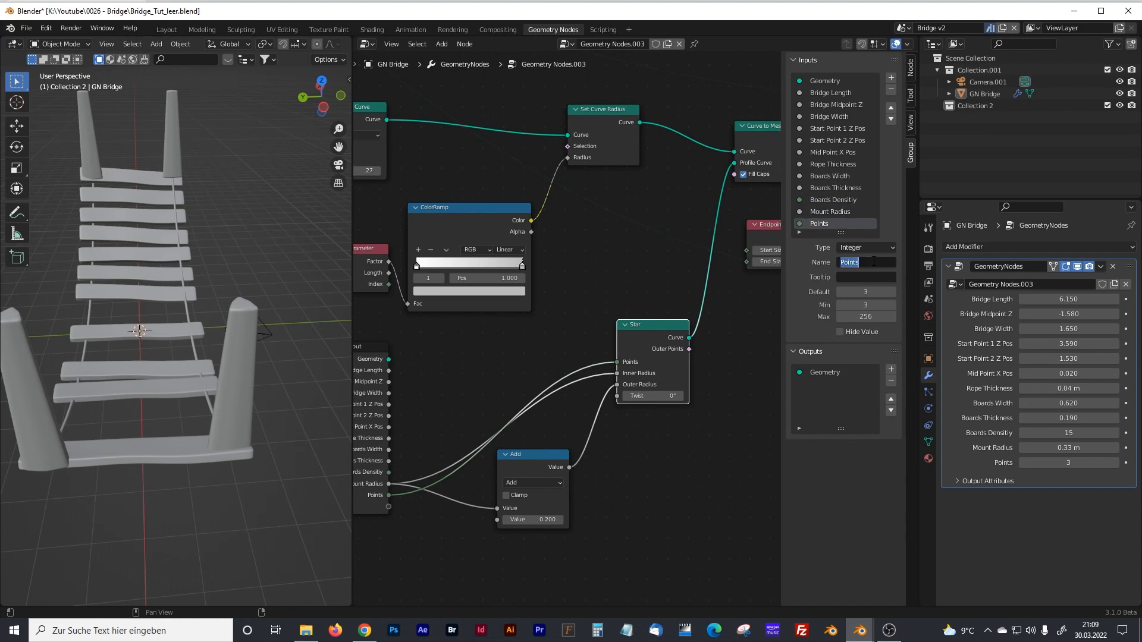
pyautogui.write('Mount Shape')
pyautogui.press('Return')
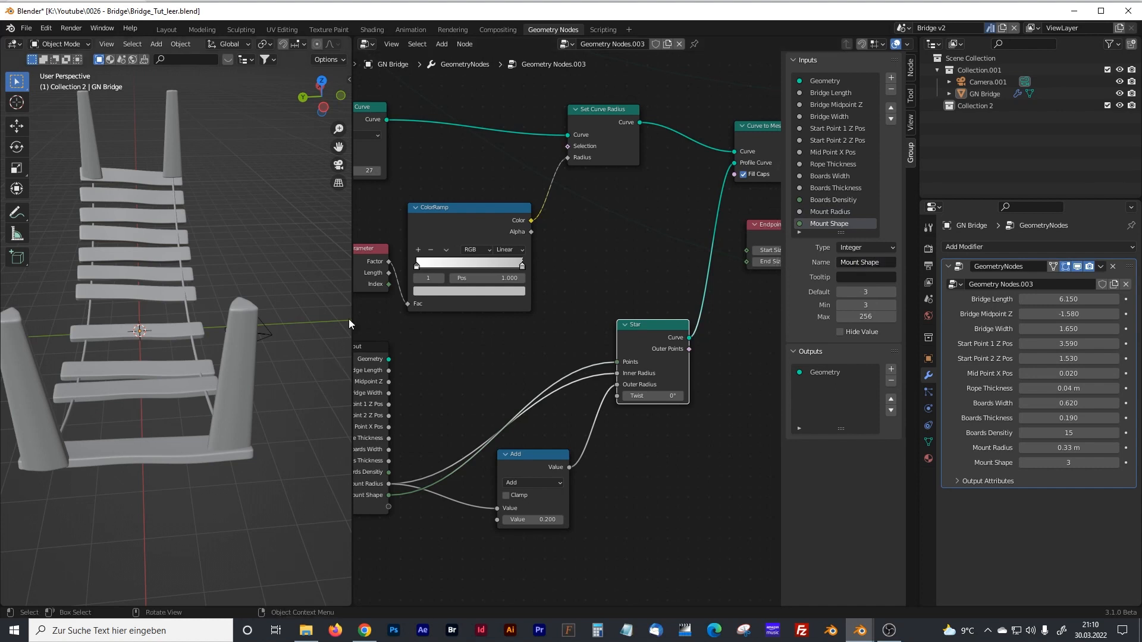
# - Enclose all the post nodes in a frame and position it clear of the board nodes
pyautogui.press('Home')
pyautogui.scroll(-1, 443, 331)
pyautogui.moveTo(522, 331); pyautogui.dragTo(467, 363, button='middle')
pyautogui.moveTo(366, 277); pyautogui.dragTo(760, 441)
pyautogui.hotkey('ctrl', 'j')
pyautogui.moveTo(583, 449); pyautogui.dragTo(646, 467, button='middle')
pyautogui.press('g')
pyautogui.click(627, 328)
pyautogui.scroll(-3, 628, 328)
pyautogui.moveTo(637, 326); pyautogui.dragTo(671, 326, button='middle')
pyautogui.moveTo(672, 329); pyautogui.dragTo(705, 322)
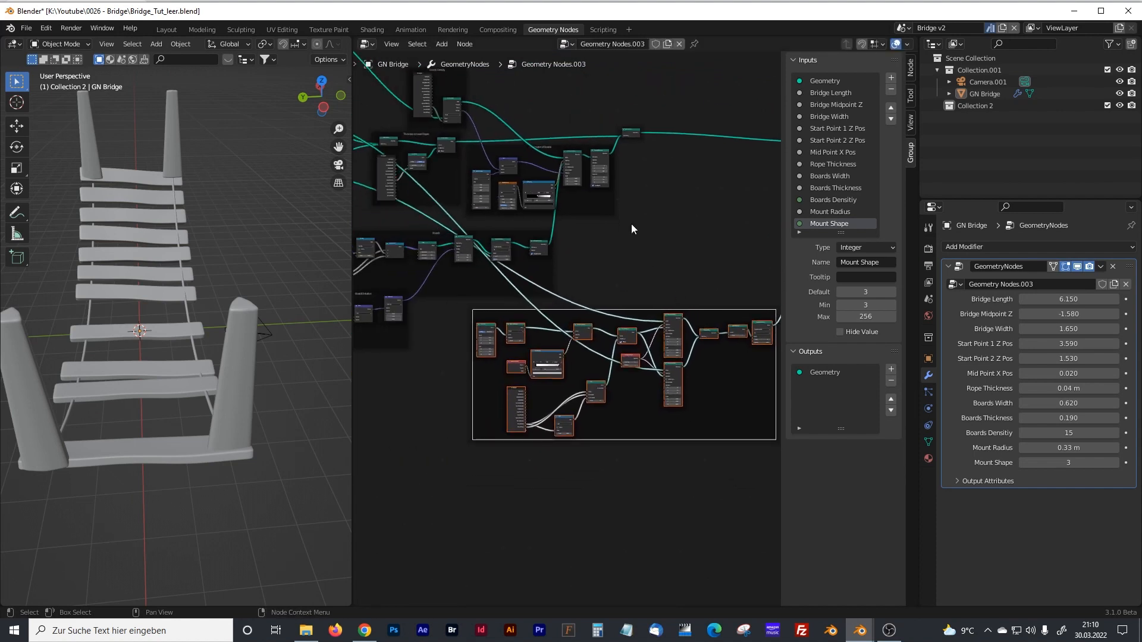
# - Label the new frame around the post nodes Mount Distribution
pyautogui.click(911, 69)
pyautogui.click(848, 94)
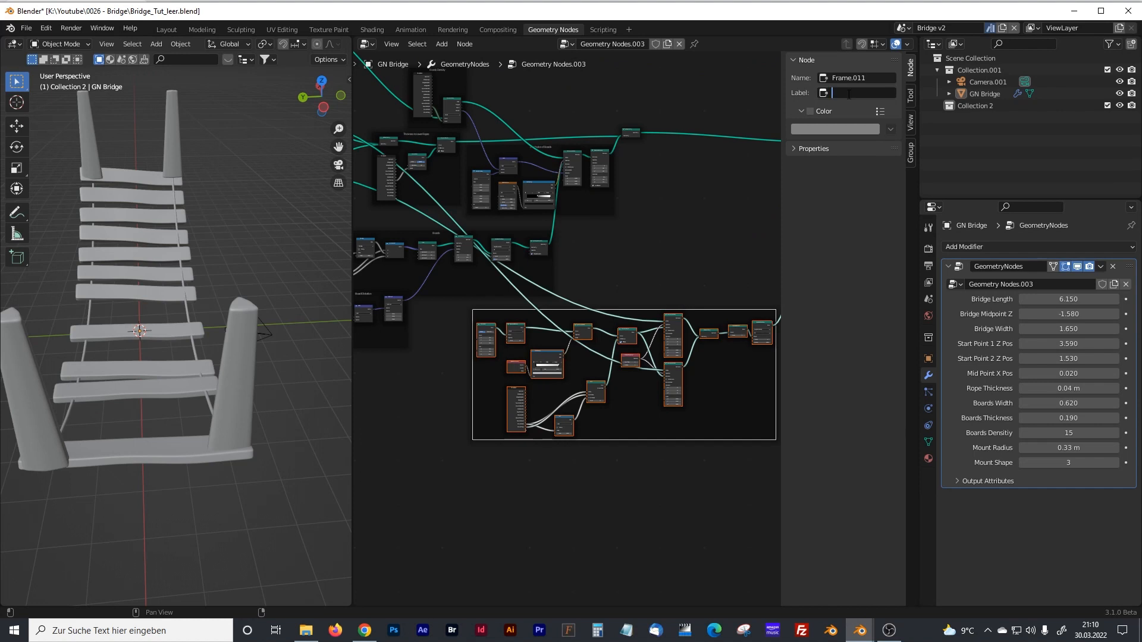
pyautogui.write('Moun: Distribution')
pyautogui.click(848, 94)
pyautogui.press('BackSpace')
pyautogui.write('t')
pyautogui.press('Return')
# - Inspect the bridge from several angles and examine the Endpoint Selection and Delete Geometry nodes between Boards Density and the board distribution
pyautogui.moveTo(351, 232); pyautogui.dragTo(331, 231)
pyautogui.moveTo(220, 281); pyautogui.dragTo(197, 364, button='middle')
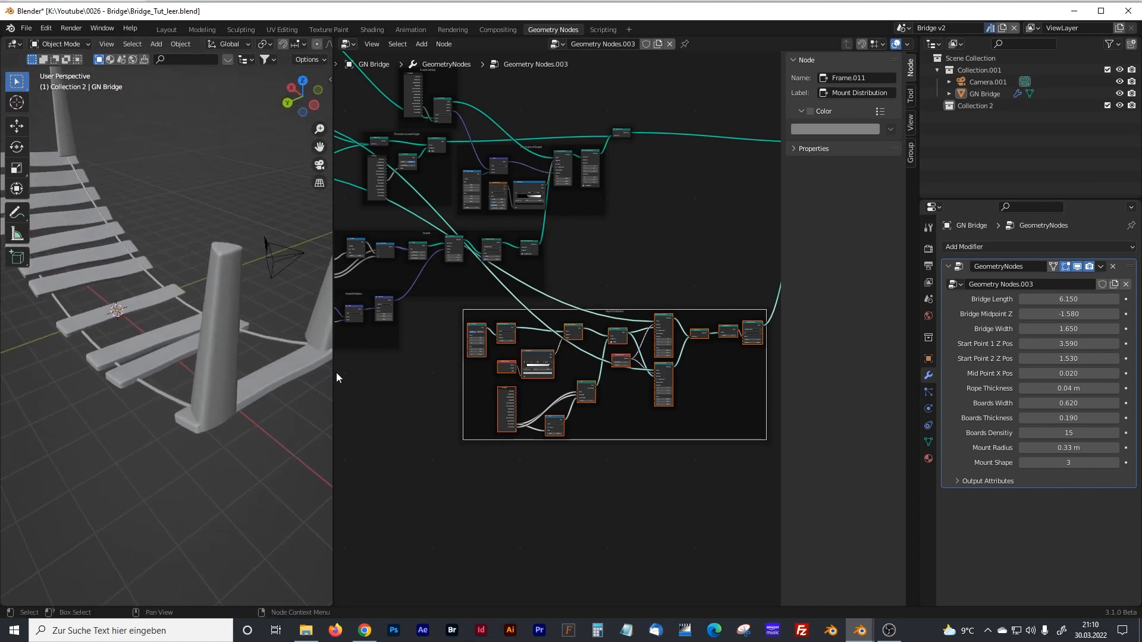
pyautogui.moveTo(334, 372); pyautogui.dragTo(464, 375)
pyautogui.moveTo(338, 370); pyautogui.dragTo(272, 278, button='middle')
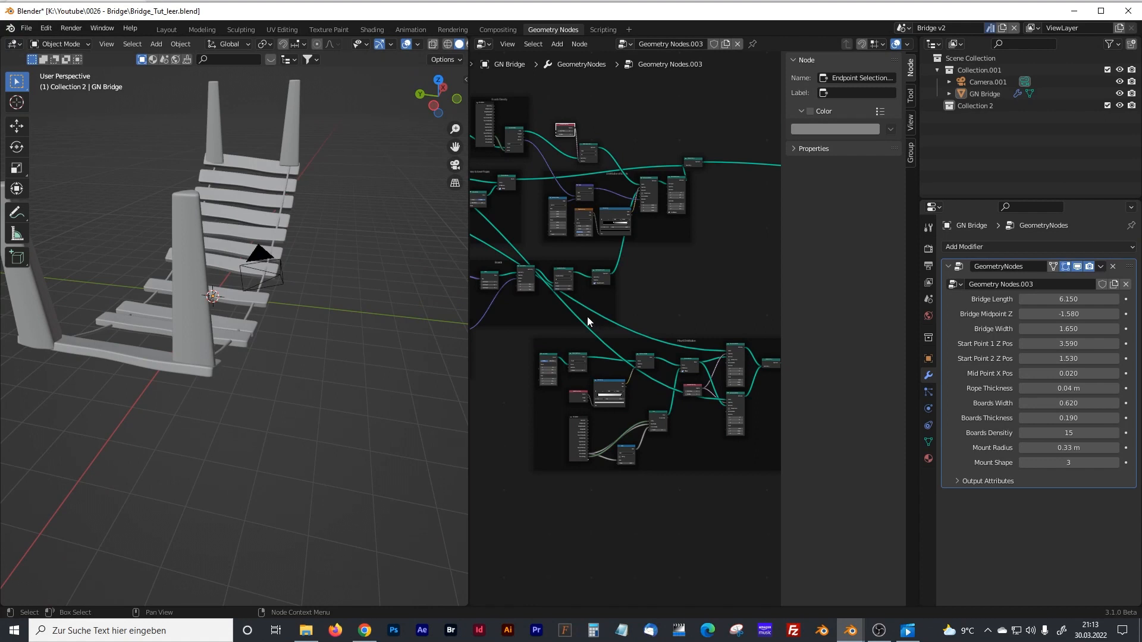
pyautogui.moveTo(469, 267); pyautogui.dragTo(146, 268)
pyautogui.scroll(6, 387, 265)
pyautogui.moveTo(385, 272); pyautogui.dragTo(339, 234, button='middle')
pyautogui.moveTo(280, 176); pyautogui.dragTo(467, 372, button='middle')
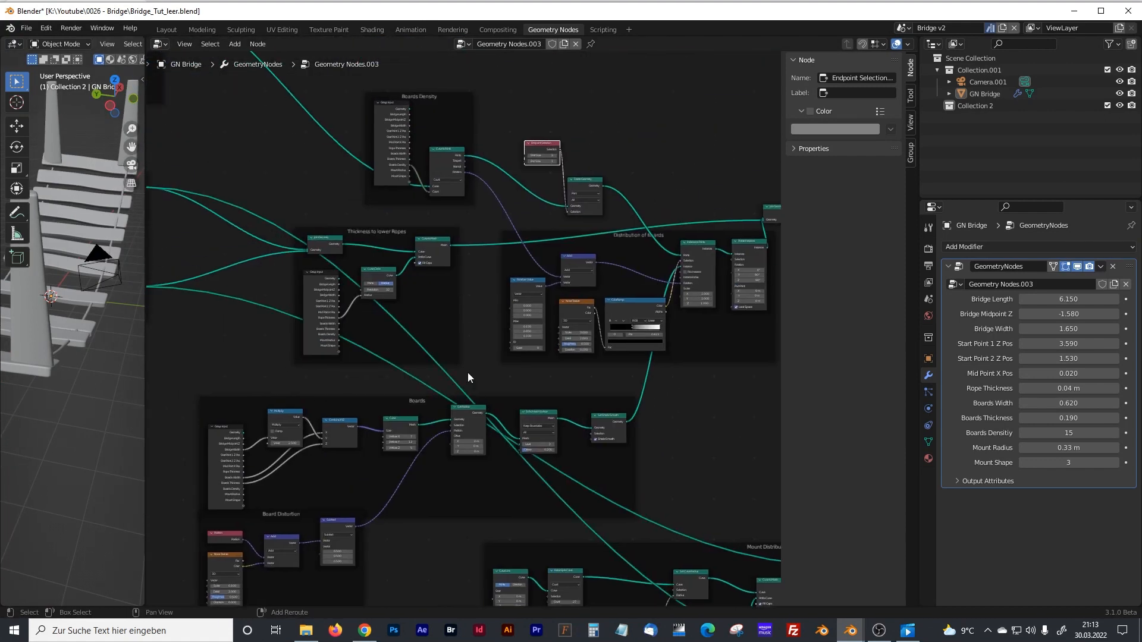
pyautogui.scroll(8, 457, 345)
pyautogui.moveTo(526, 256); pyautogui.dragTo(498, 391, button='middle')
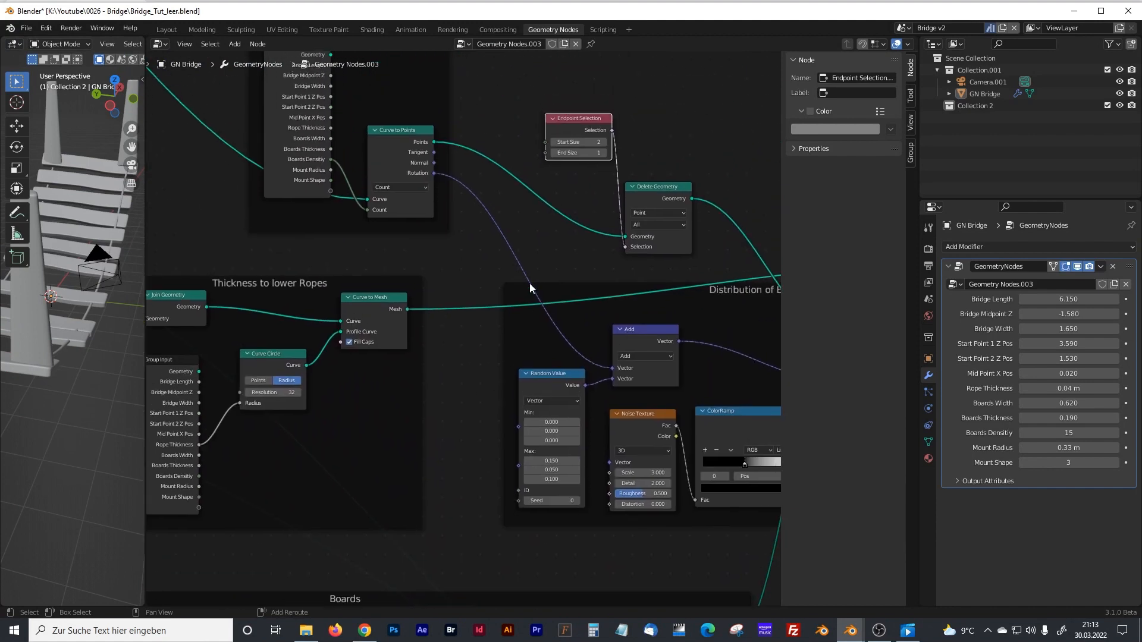
# - Reposition the Group Input node above and beside Curve to Points inside the Boards Density frame
pyautogui.keyDown('shift'); pyautogui.moveTo(436, 255); pyautogui.dragTo(620, 399, button='middle'); pyautogui.keyUp('shift')
pyautogui.moveTo(505, 196); pyautogui.dragTo(514, 142)
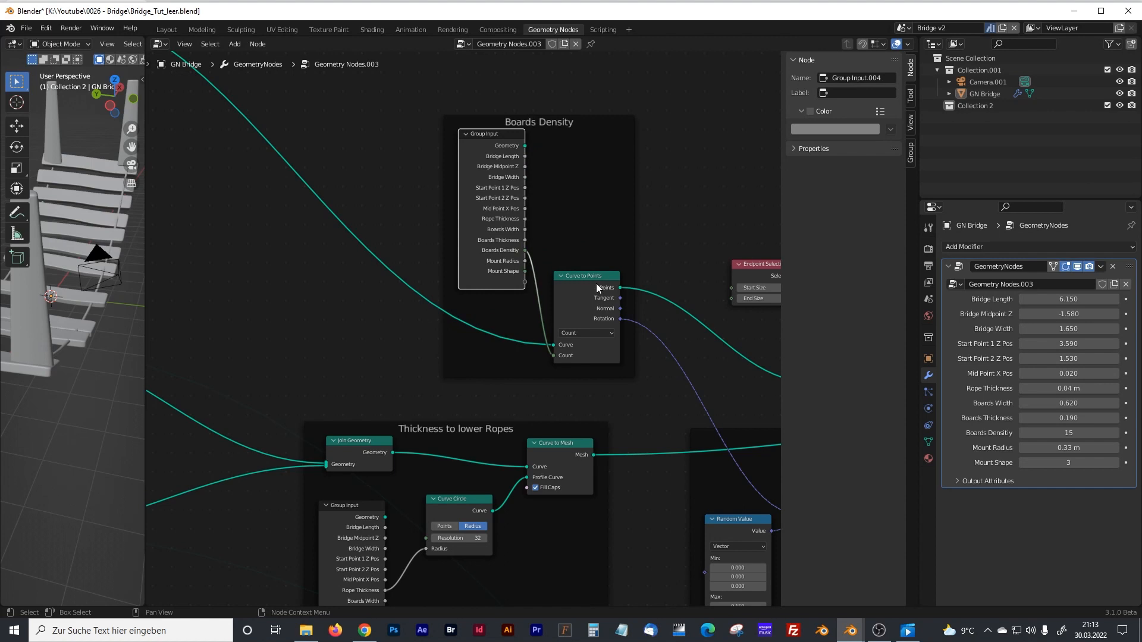
pyautogui.scroll(-4, 572, 287)
pyautogui.keyDown('shift'); pyautogui.moveTo(418, 301); pyautogui.dragTo(436, 324, button='middle'); pyautogui.keyUp('shift')
pyautogui.moveTo(280, 216); pyautogui.dragTo(461, 340, button='middle')
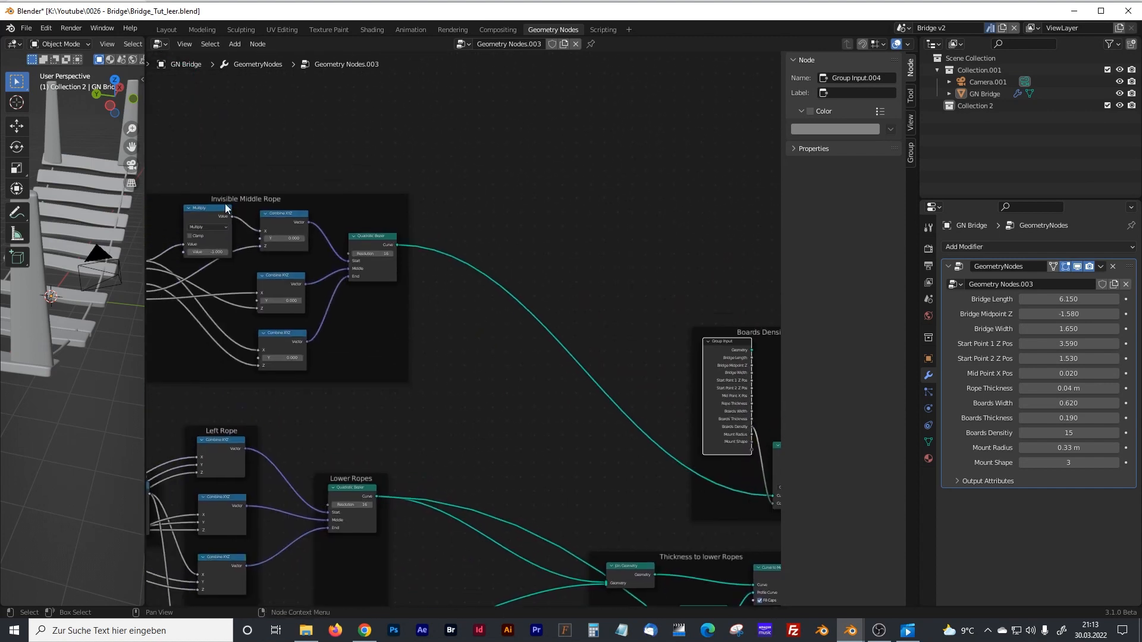
pyautogui.moveTo(523, 399); pyautogui.dragTo(377, 313, button='middle')
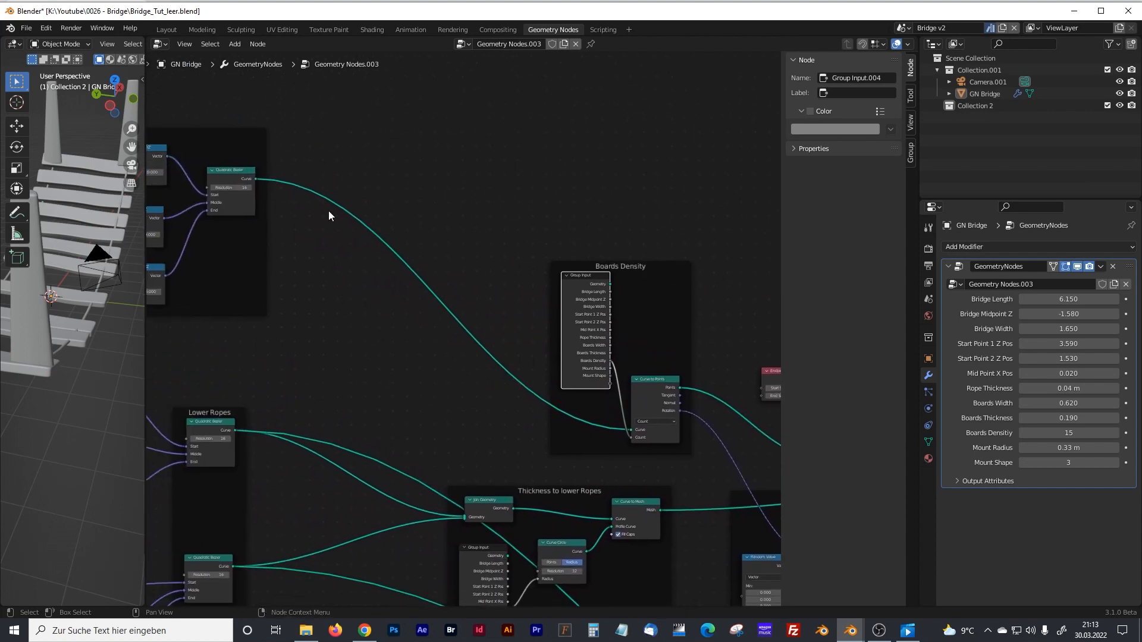
pyautogui.moveTo(482, 349); pyautogui.dragTo(305, 266, button='middle')
pyautogui.scroll(4, 456, 332)
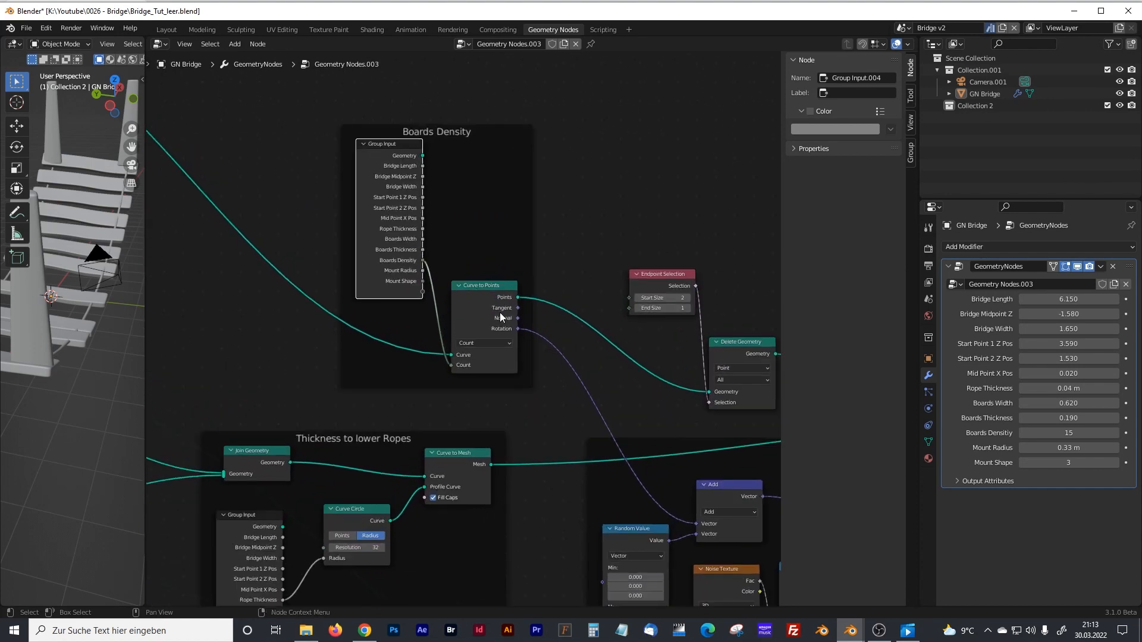
pyautogui.moveTo(414, 352); pyautogui.dragTo(436, 399, button='middle')
pyautogui.moveTo(425, 190); pyautogui.dragTo(414, 180)
pyautogui.moveTo(445, 251); pyautogui.dragTo(532, 266, button='middle')
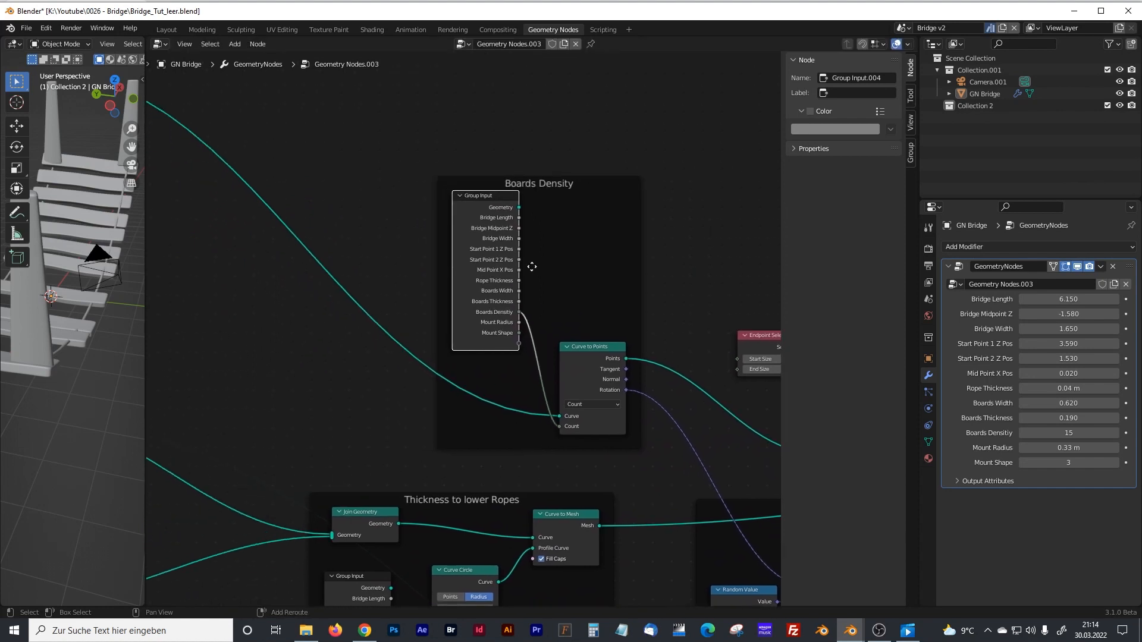
# - Insert a Delete Geometry node on the link between the invisible middle rope's Quadratic Bezier and Curve to Points
pyautogui.moveTo(402, 310); pyautogui.dragTo(484, 321, button='middle')
pyautogui.scroll(-2, 484, 321)
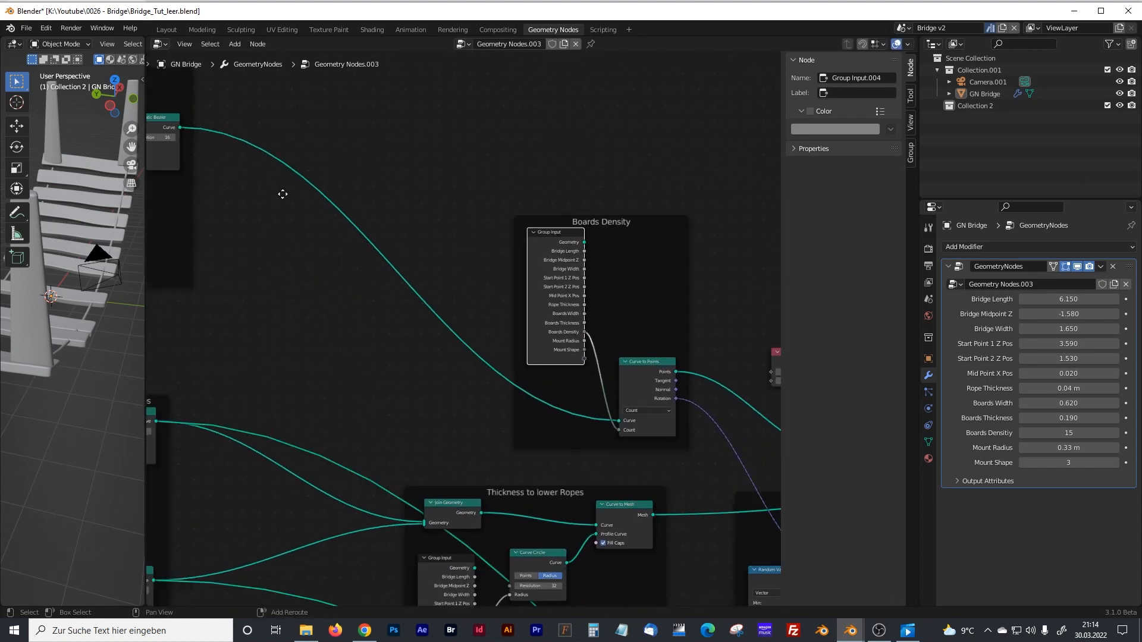
pyautogui.moveTo(282, 194); pyautogui.dragTo(309, 204, button='middle')
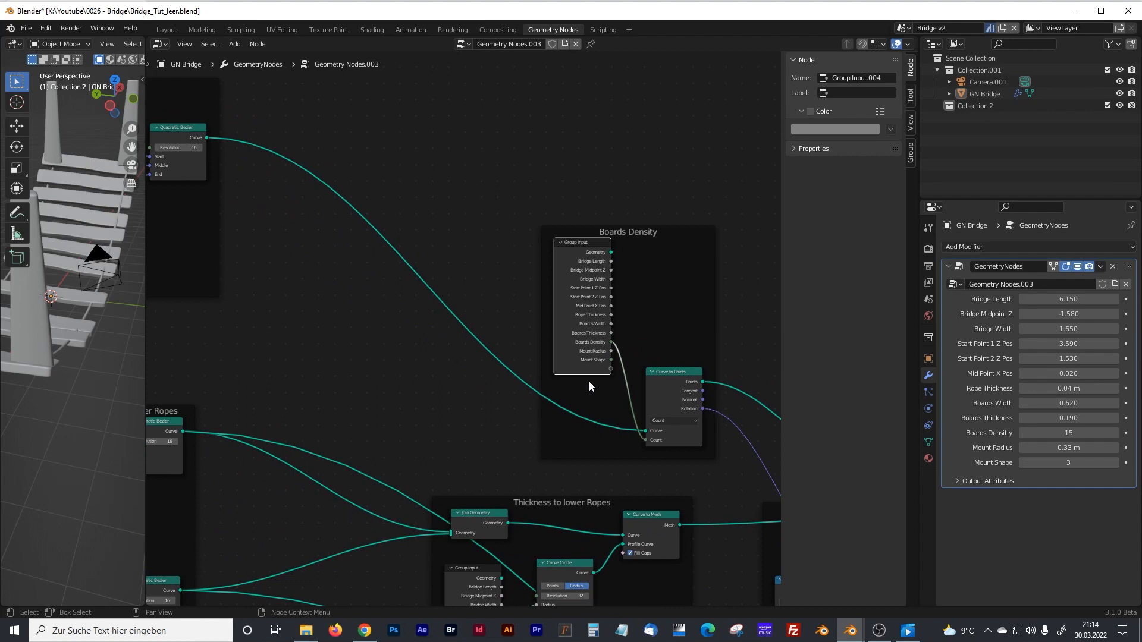
pyautogui.click(377, 340)
pyautogui.hotkey('shift', 'a')
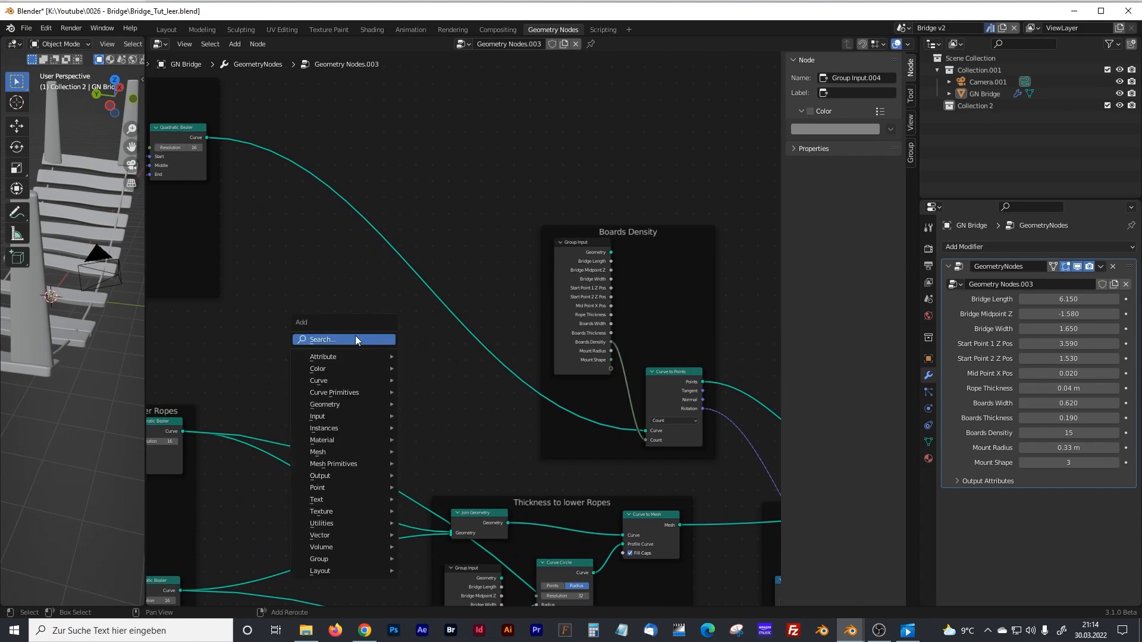
pyautogui.click(356, 339)
pyautogui.write('dele')
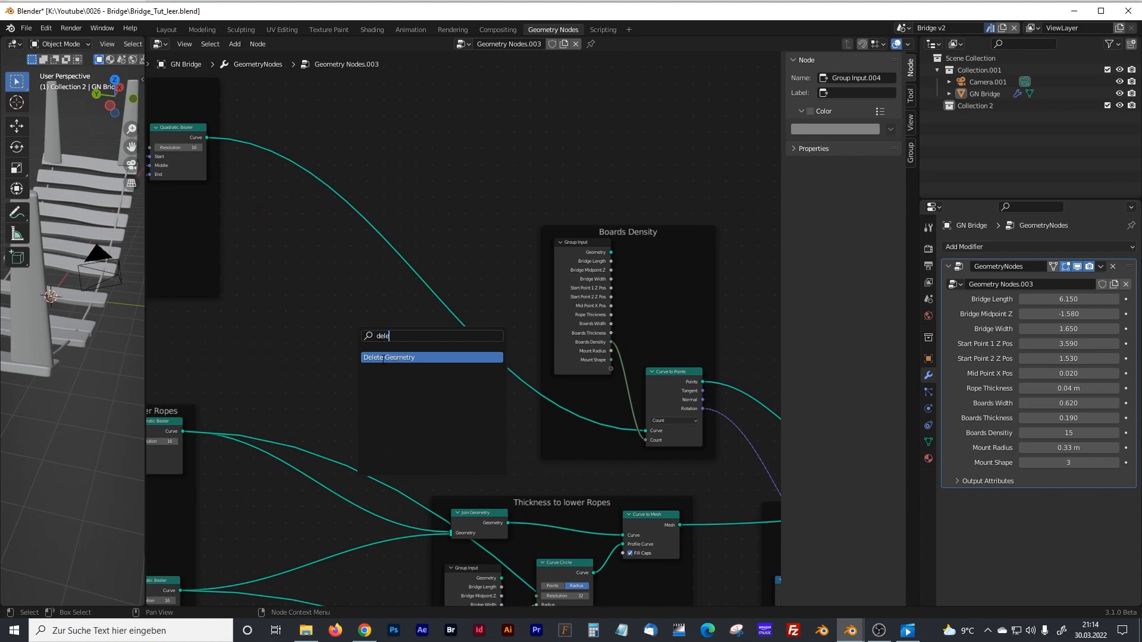
pyautogui.press('Return')
pyautogui.click(455, 330)
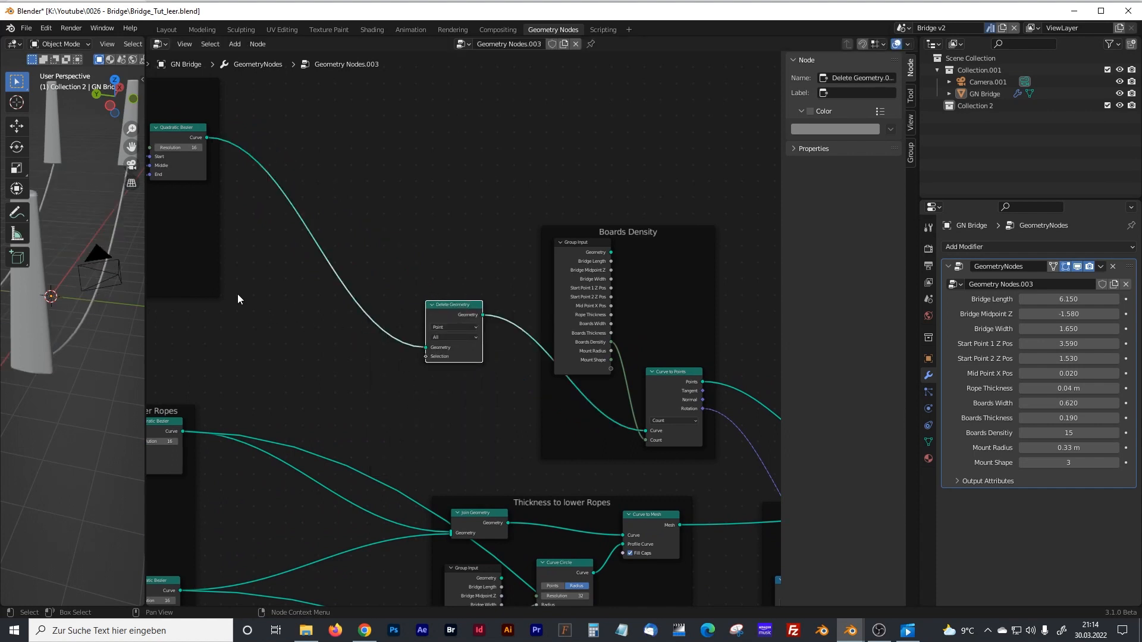
# - Add an Endpoint Selection node and connect its Selection output to the new Delete Geometry node's Selection input
pyautogui.moveTo(144, 266); pyautogui.dragTo(318, 265)
pyautogui.keyDown('ctrl'); pyautogui.scroll(5, 553, 352); pyautogui.keyUp('ctrl')
pyautogui.hotkey('shift', 'a')
pyautogui.click(512, 361)
pyautogui.write('enp')
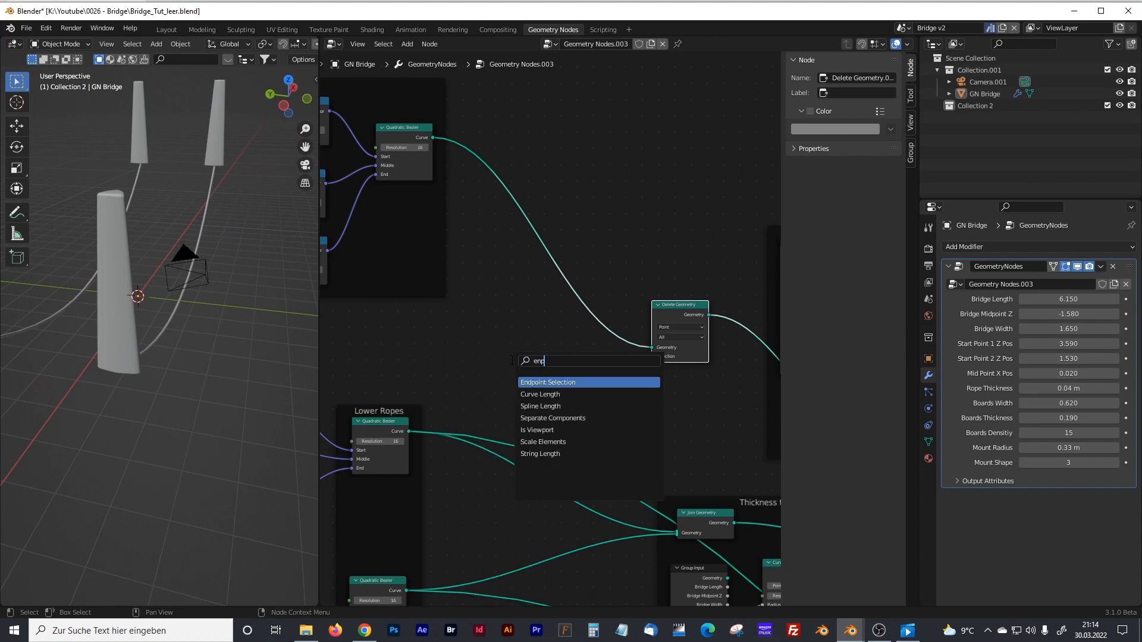
pyautogui.press('Return')
pyautogui.click(558, 373)
pyautogui.moveTo(607, 382); pyautogui.dragTo(586, 380, button='middle')
pyautogui.moveTo(544, 356); pyautogui.dragTo(631, 353)
# - Try a Start Size of 2 on the new Endpoint Selection node and return it to 1
pyautogui.moveTo(240, 326); pyautogui.dragTo(498, 365, button='middle')
pyautogui.click(581, 375)
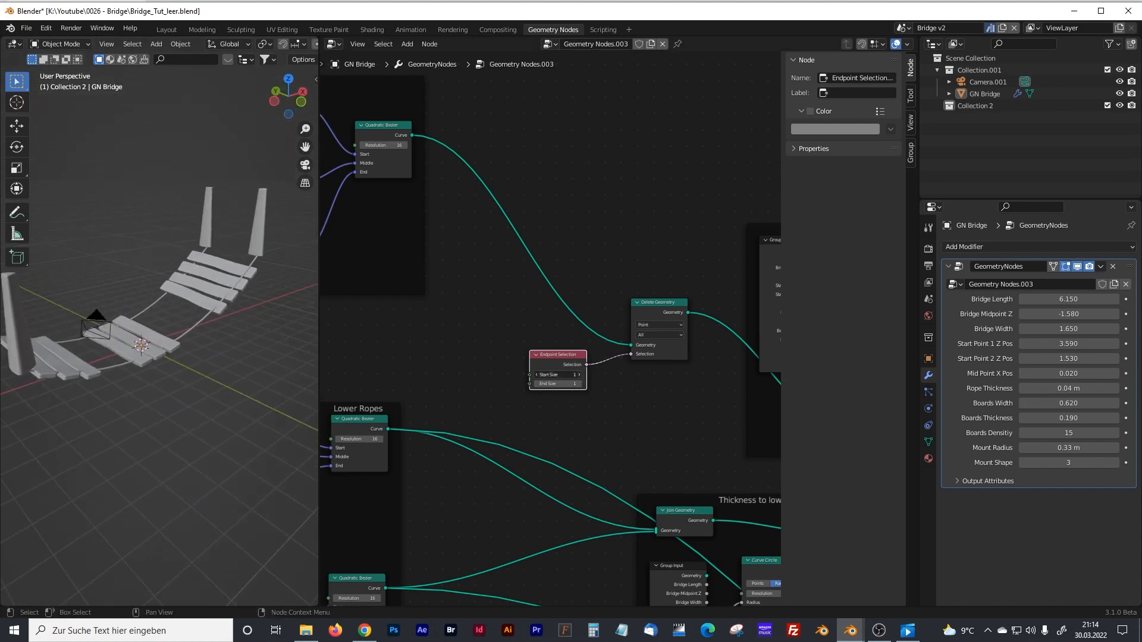
pyautogui.click(536, 375)
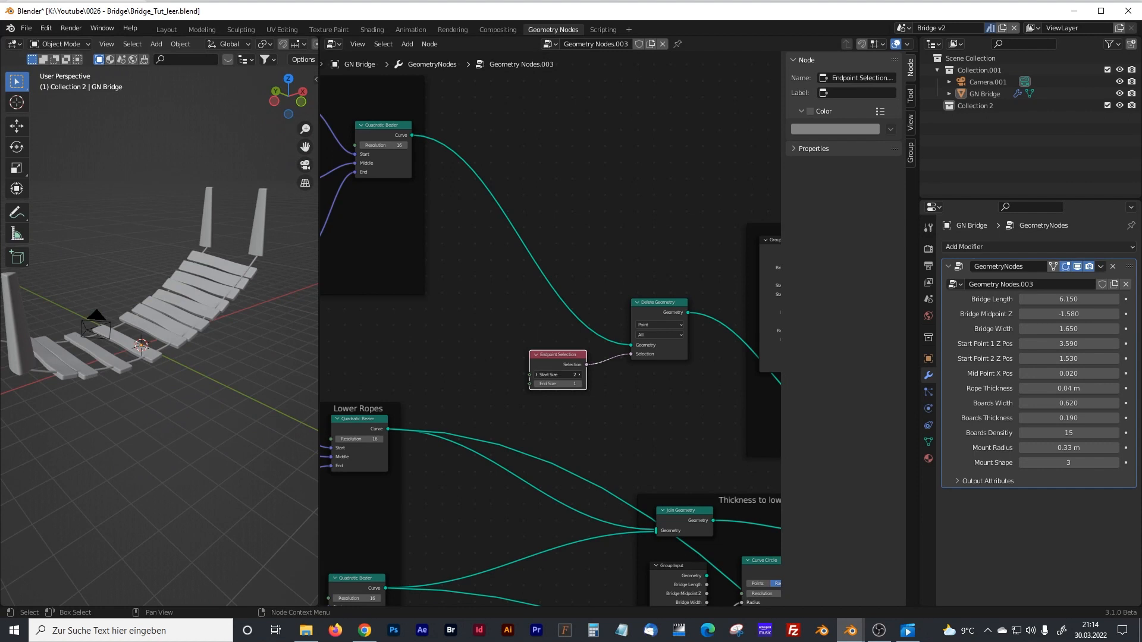
pyautogui.moveTo(160, 369)
pyautogui.mouseDown(button='middle')
pyautogui.moveTo(119, 379)
pyautogui.moveTo(114, 366)
pyautogui.moveTo(137, 373)
pyautogui.moveTo(159, 361)
pyautogui.mouseUp(button='middle')
# - Enclose the new Endpoint Selection and Delete Geometry nodes in a frame labelled Delete First Boards
pyautogui.moveTo(545, 357); pyautogui.dragTo(557, 356)
pyautogui.moveTo(684, 267); pyautogui.dragTo(527, 391)
pyautogui.hotkey('ctrl', 'j')
pyautogui.moveTo(616, 290); pyautogui.dragTo(612, 283)
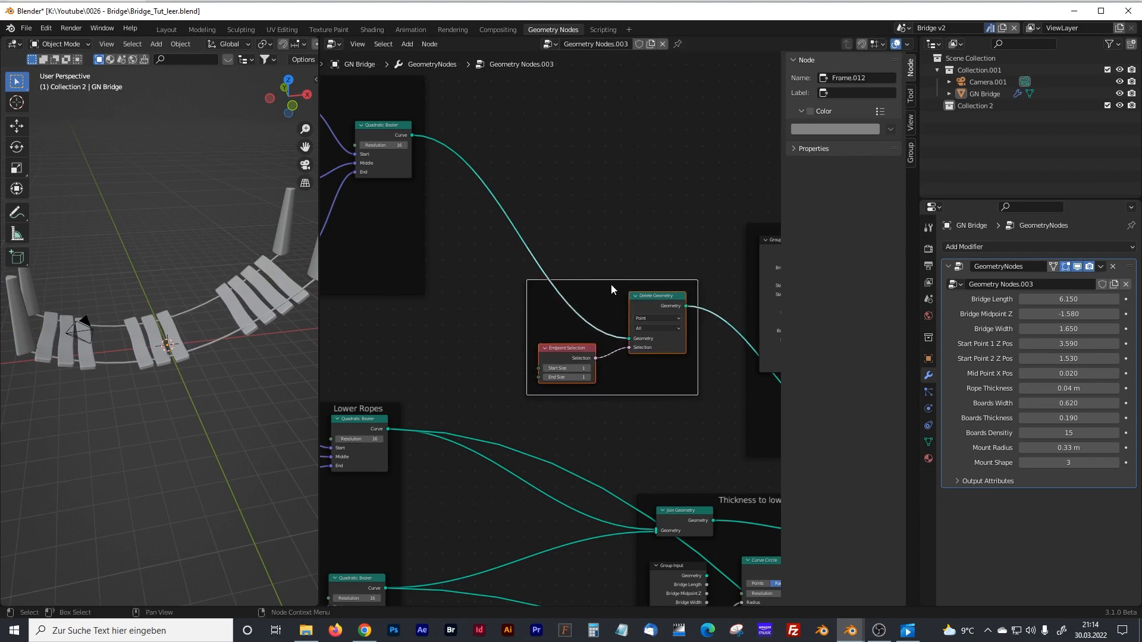
pyautogui.write('D')
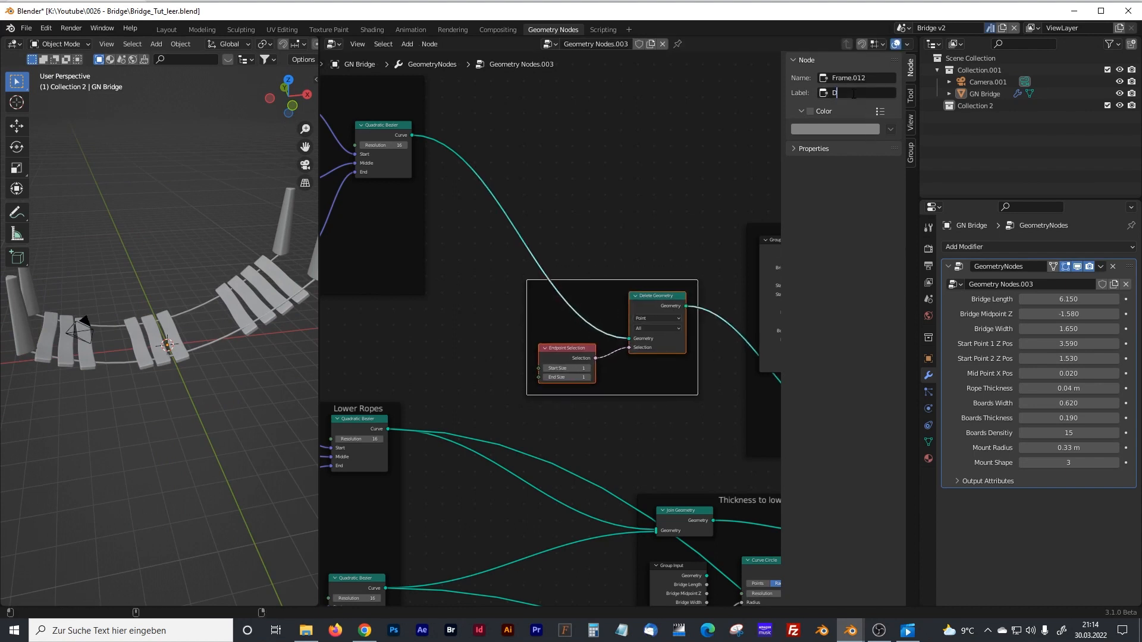
pyautogui.write('elete First Boards')
pyautogui.press('Return')
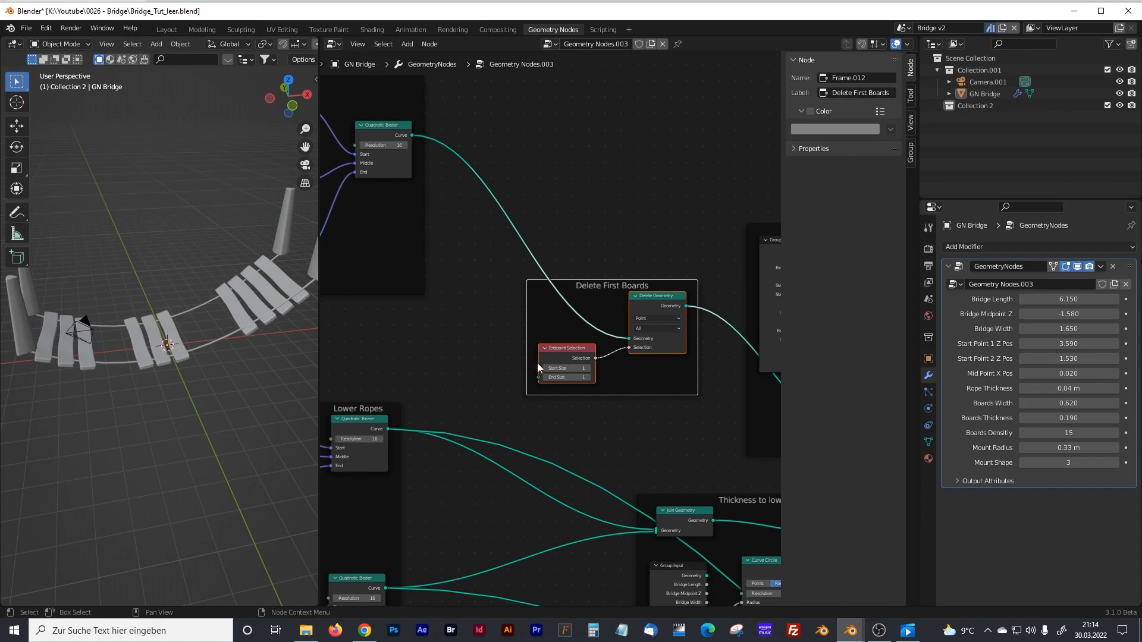
# - Add a Group Input node beside the Curve Line node at the start of the Mount Distribution nodes
pyautogui.scroll(-1, 537, 363)
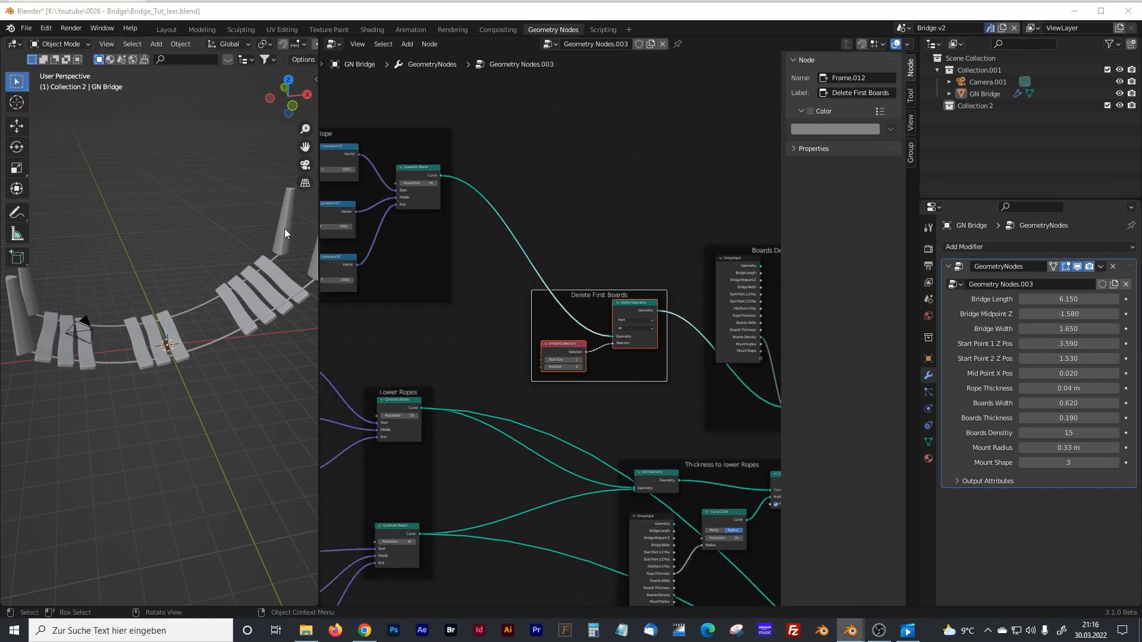
pyautogui.scroll(-3, 480, 405)
pyautogui.scroll(1, 619, 488)
pyautogui.moveTo(654, 515); pyautogui.dragTo(477, 148, button='middle')
pyautogui.scroll(1, 541, 281)
pyautogui.scroll(2, 541, 281)
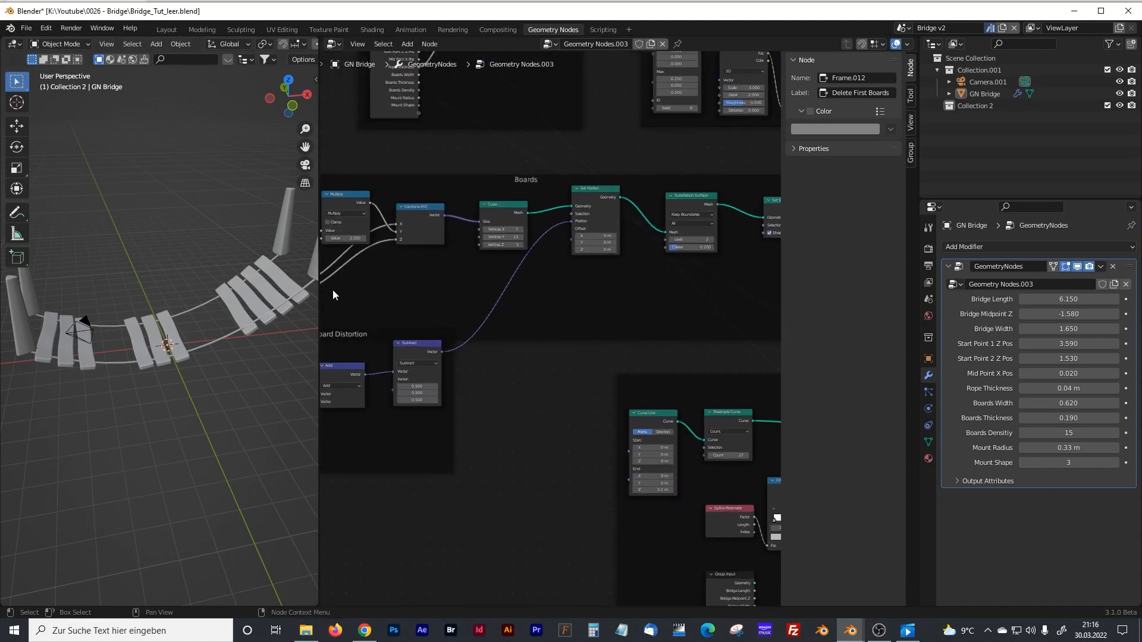
pyautogui.moveTo(319, 292); pyautogui.dragTo(252, 297)
pyautogui.keyDown('shift'); pyautogui.moveTo(502, 355); pyautogui.dragTo(413, 275, button='middle'); pyautogui.keyUp('shift')
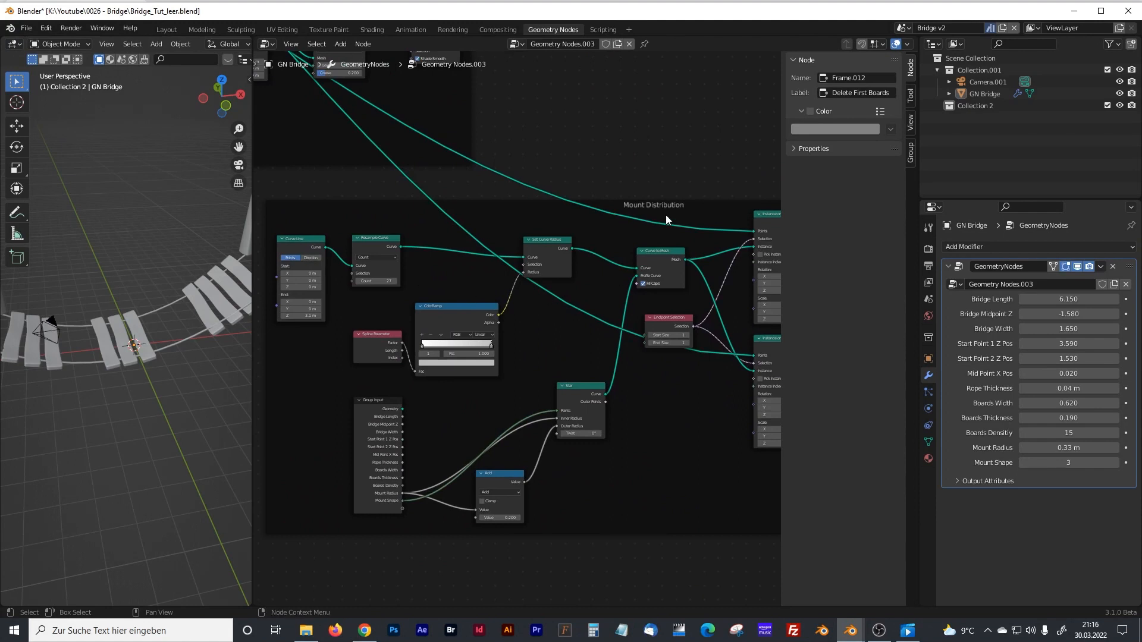
pyautogui.moveTo(378, 280); pyautogui.dragTo(573, 324, button='middle')
pyautogui.scroll(8, 488, 306)
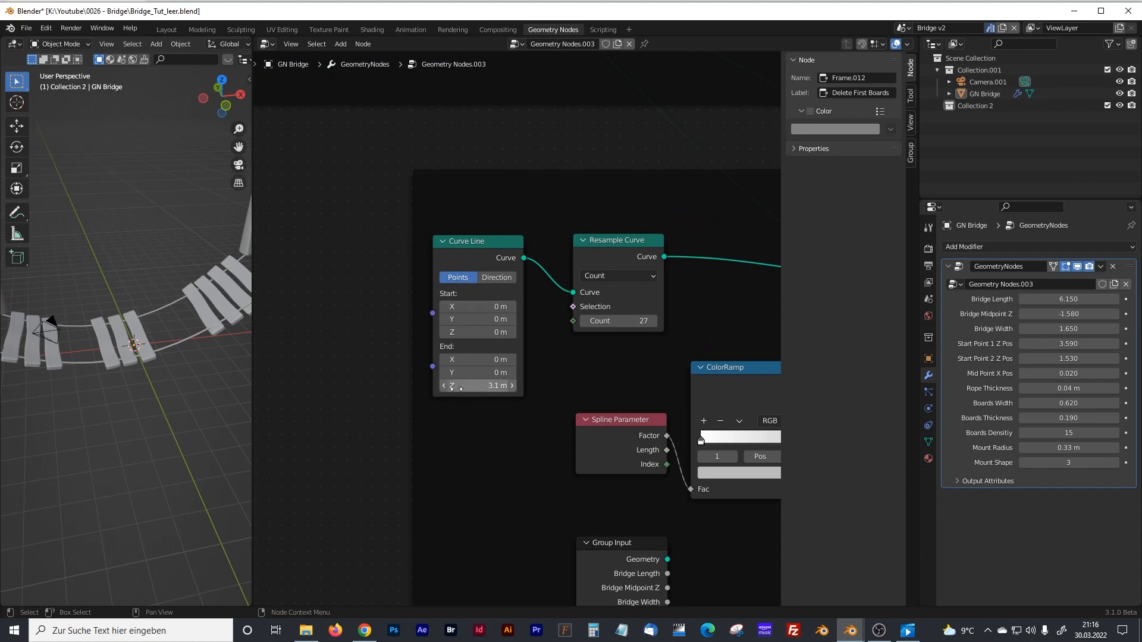
pyautogui.moveTo(251, 274); pyautogui.dragTo(316, 310)
pyautogui.scroll(-1, 369, 381)
pyautogui.hotkey('shift', 'a')
pyautogui.click(362, 374)
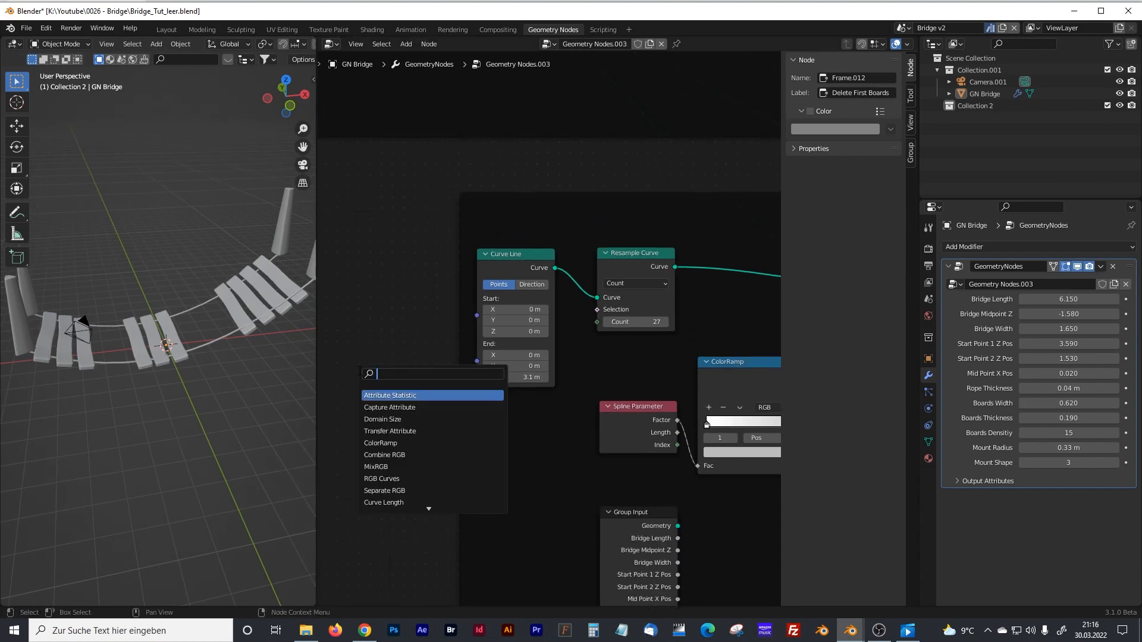
pyautogui.write('grou')
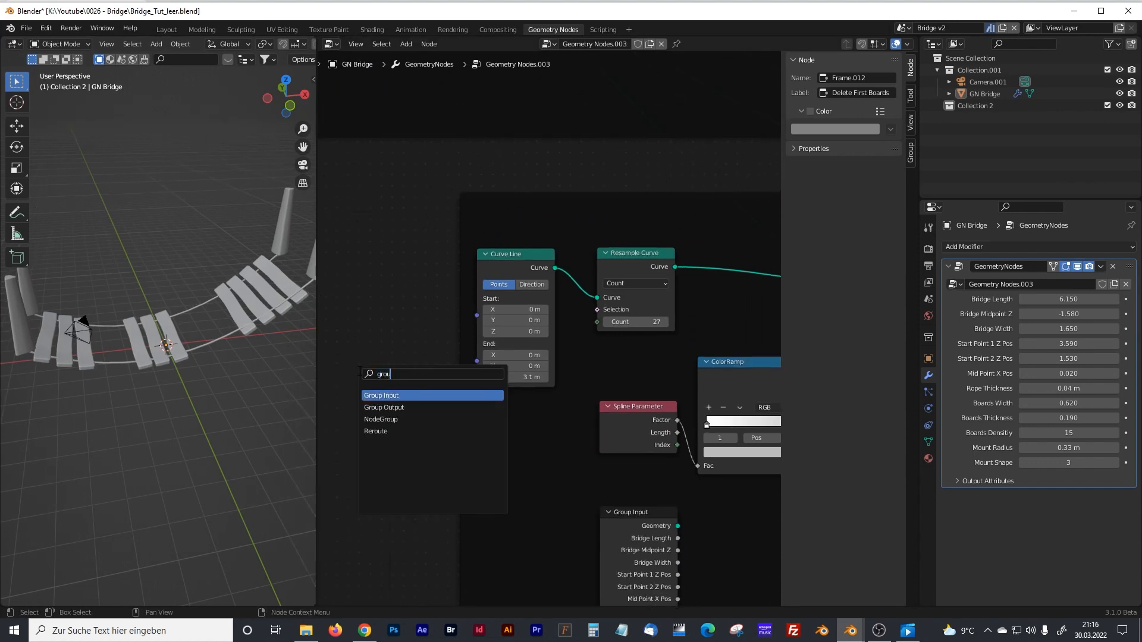
pyautogui.click(383, 396)
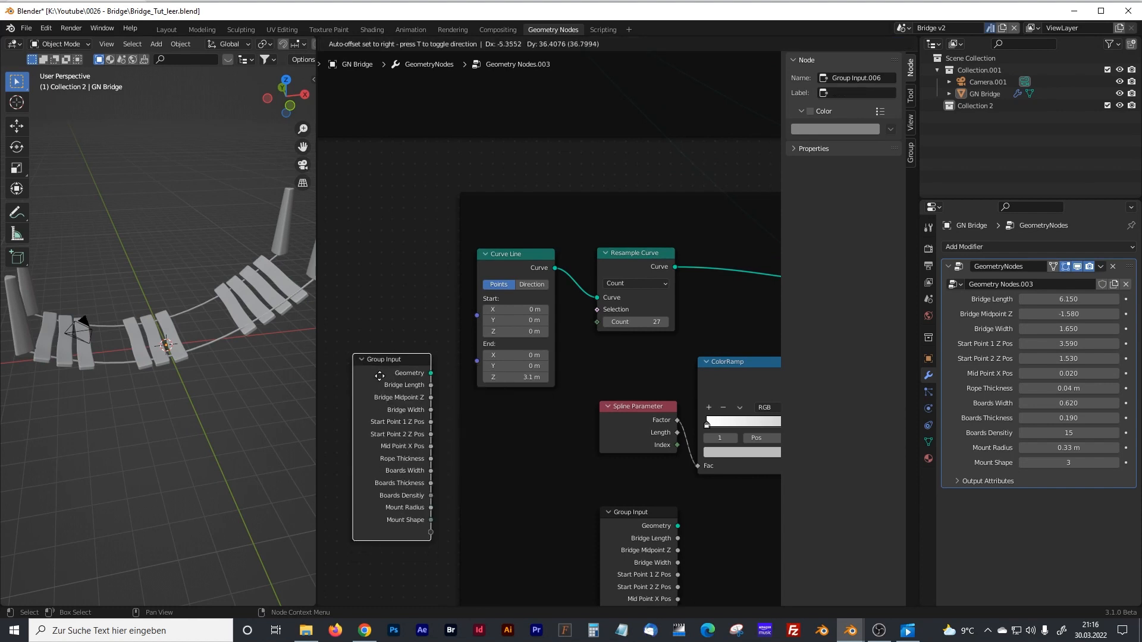
pyautogui.click(382, 369)
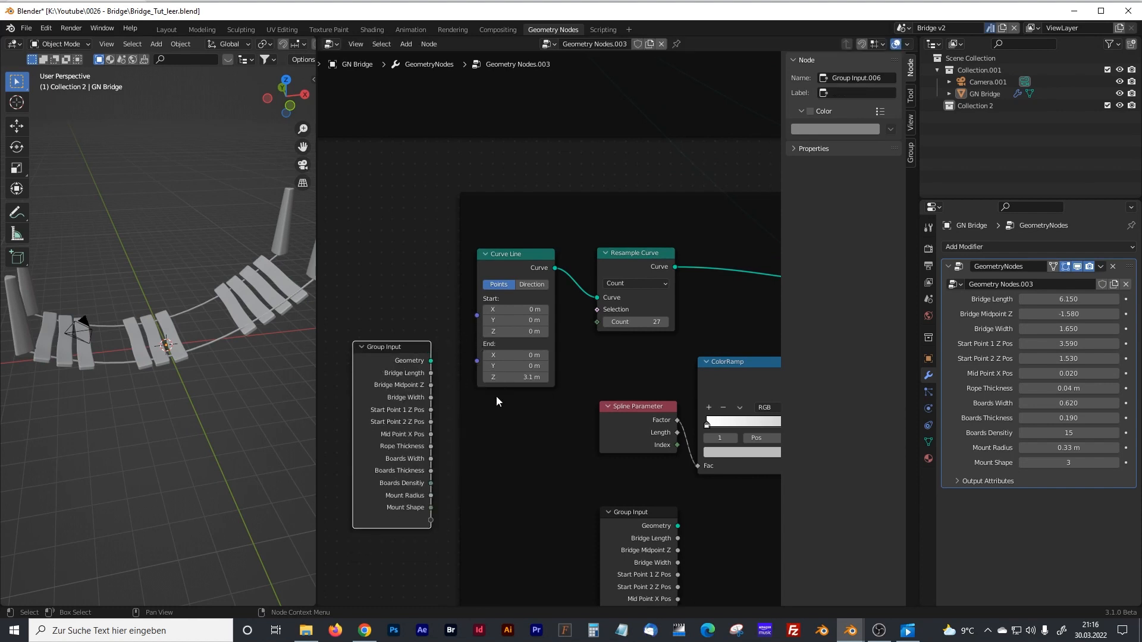
# - Shift the new Group Input away from Curve Line and add a Combine XYZ node between them
pyautogui.moveTo(496, 401); pyautogui.dragTo(621, 386, button='middle')
pyautogui.press('g')
pyautogui.click(547, 418)
pyautogui.click(547, 418)
pyautogui.hotkey('shift', 'a')
pyautogui.click(463, 372)
pyautogui.write('comb')
pyautogui.click(503, 403)
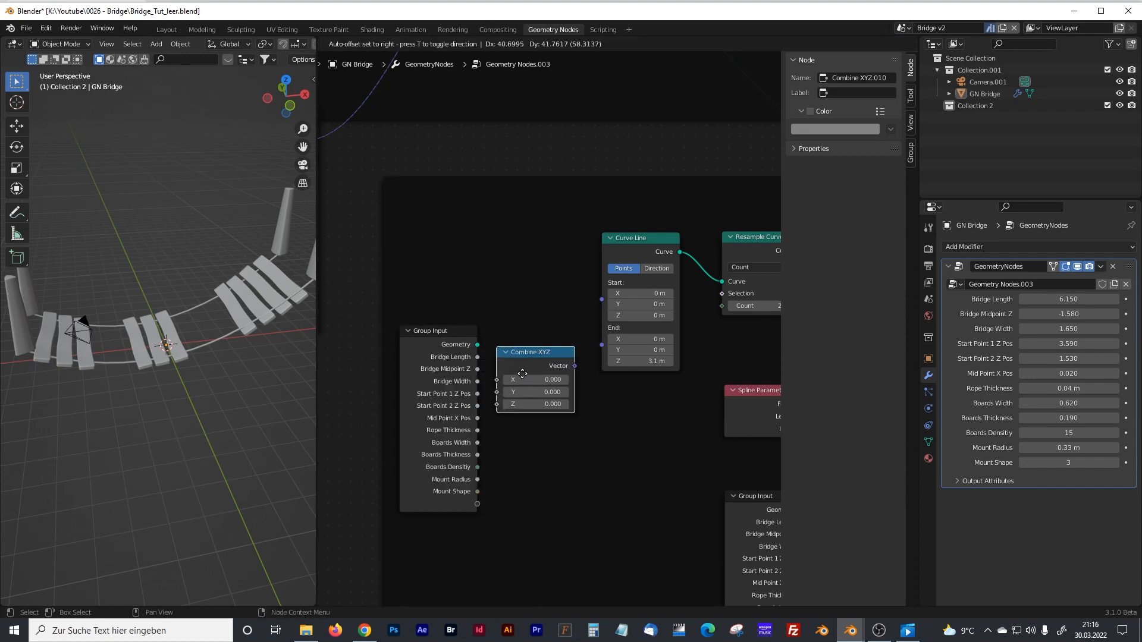
pyautogui.click(509, 396)
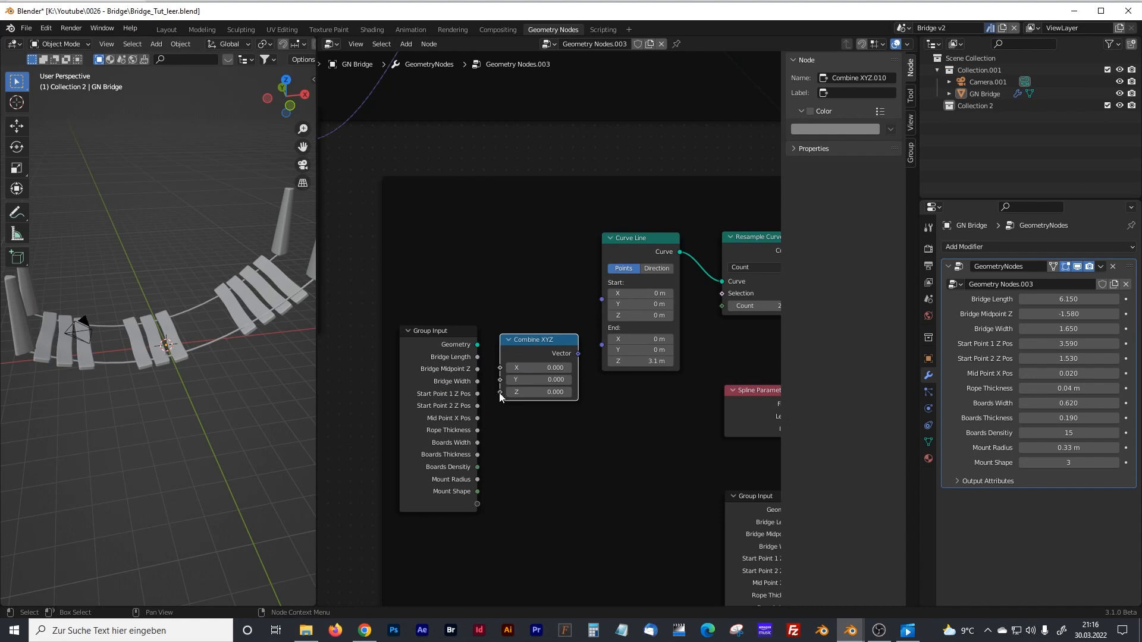
# - Expose the Combine XYZ node's Z value as a new group input and rename it Mount Height
pyautogui.moveTo(500, 392); pyautogui.dragTo(477, 504)
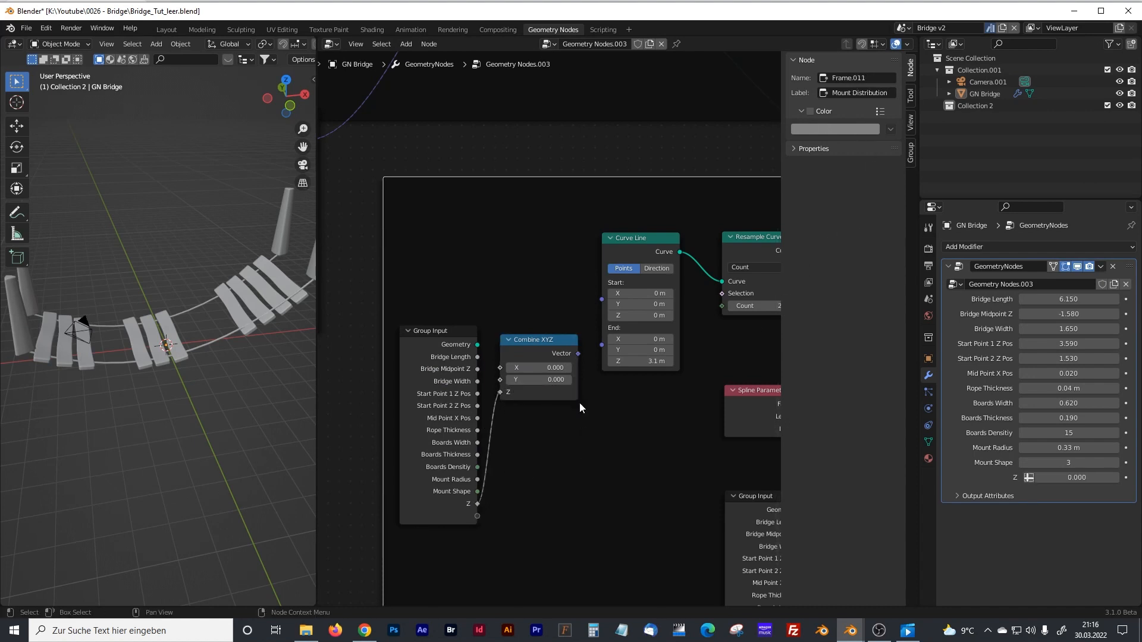
pyautogui.click(909, 152)
pyautogui.click(813, 223)
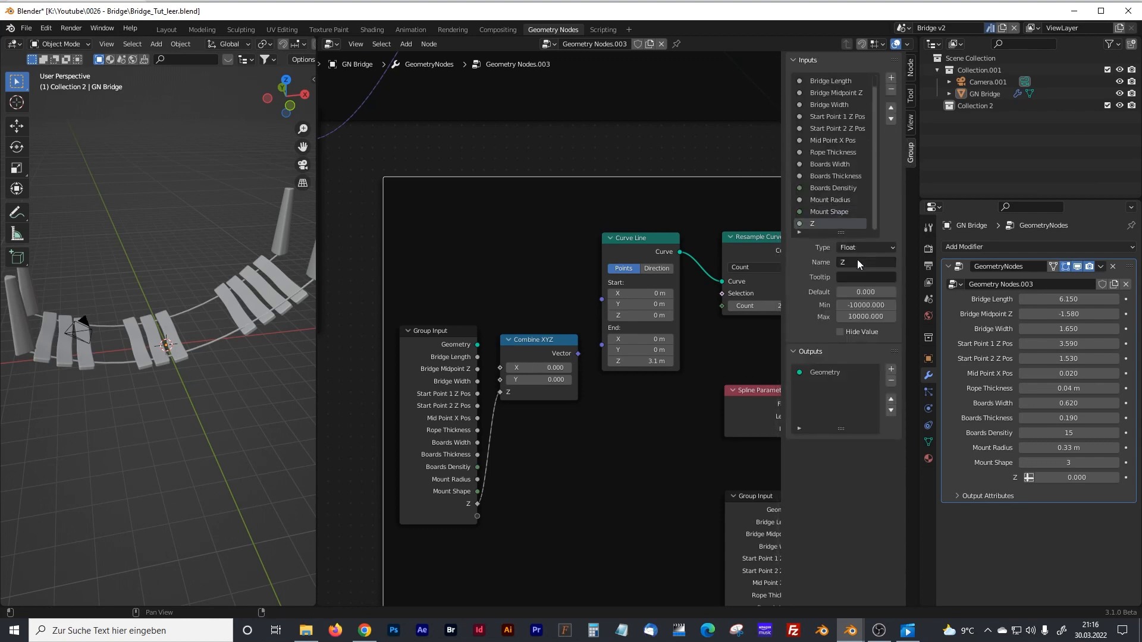
pyautogui.write('Mount Height')
pyautogui.press('Return')
# - Connect the Combine XYZ vector to the Curve Line's End and set the modifier's Mount Height to 3.300
pyautogui.moveTo(579, 354); pyautogui.dragTo(597, 347)
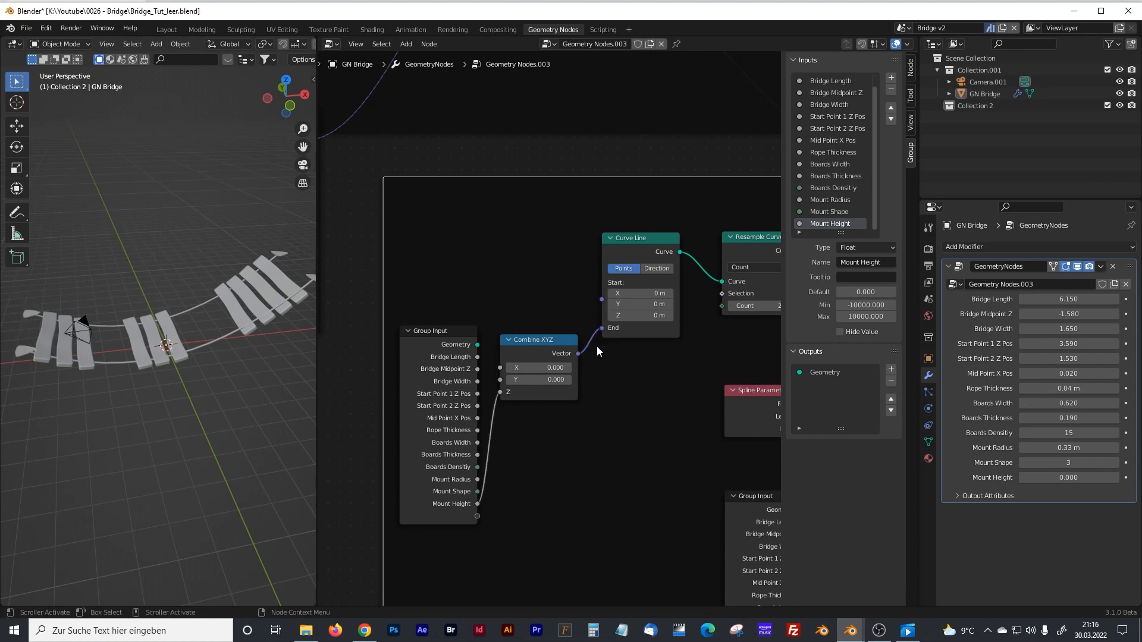
pyautogui.moveTo(1068, 478); pyautogui.dragTo(1099, 478)
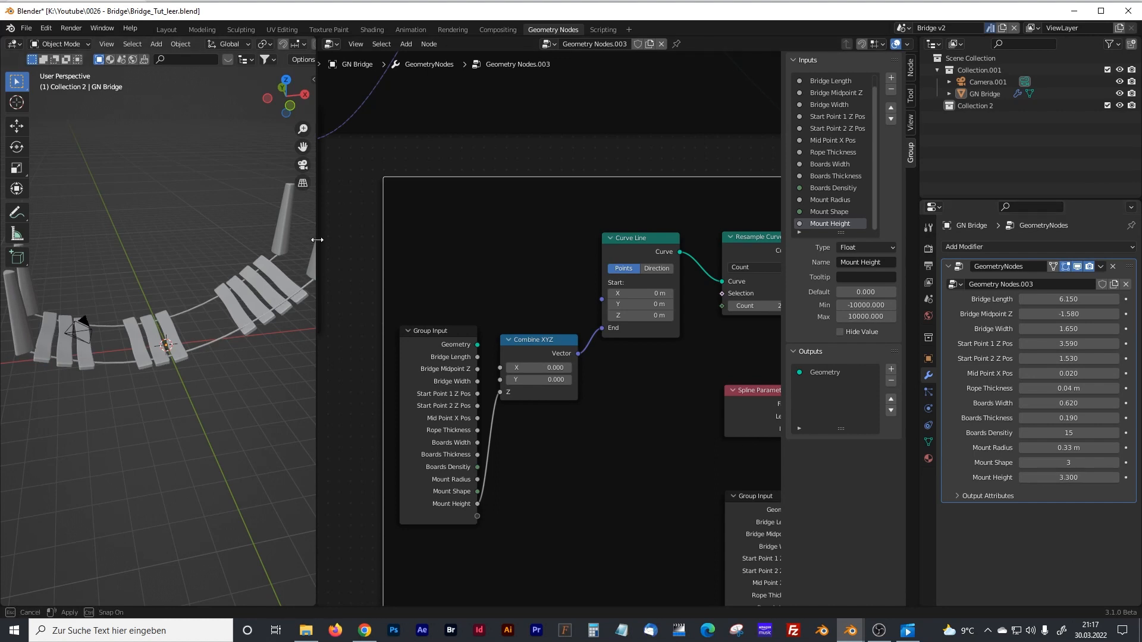
pyautogui.moveTo(317, 240); pyautogui.dragTo(403, 240)
pyautogui.moveTo(210, 275); pyautogui.dragTo(258, 289, button='middle')
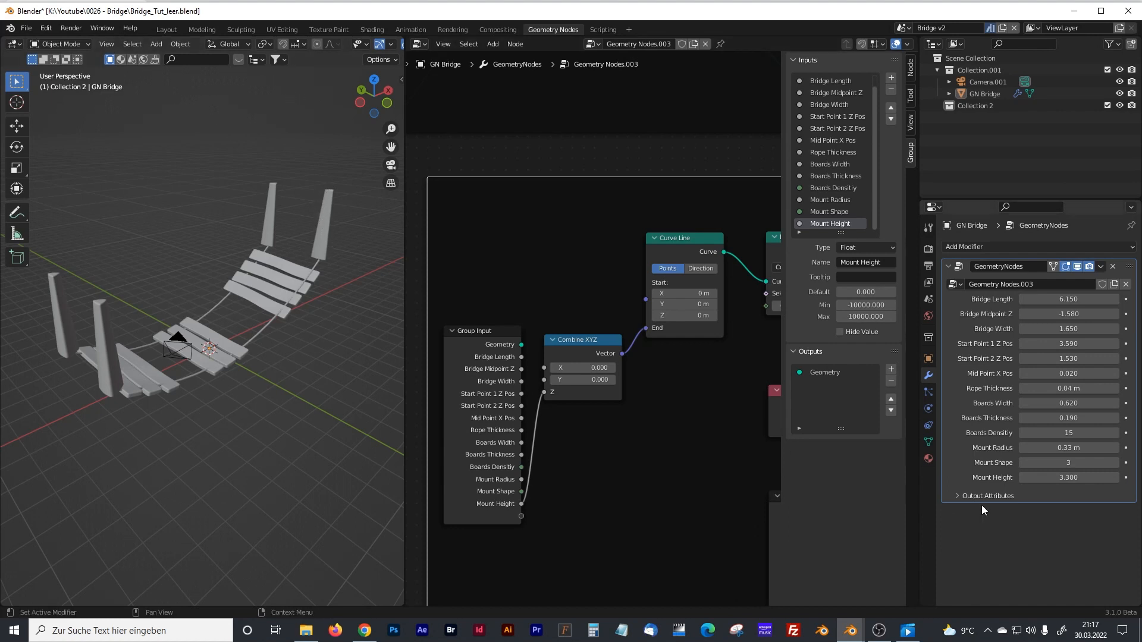
# - Move the Mount Height Group Input node up beside Combine XYZ and examine the remaining Mount Distribution nodes
pyautogui.moveTo(493, 332); pyautogui.dragTo(484, 281)
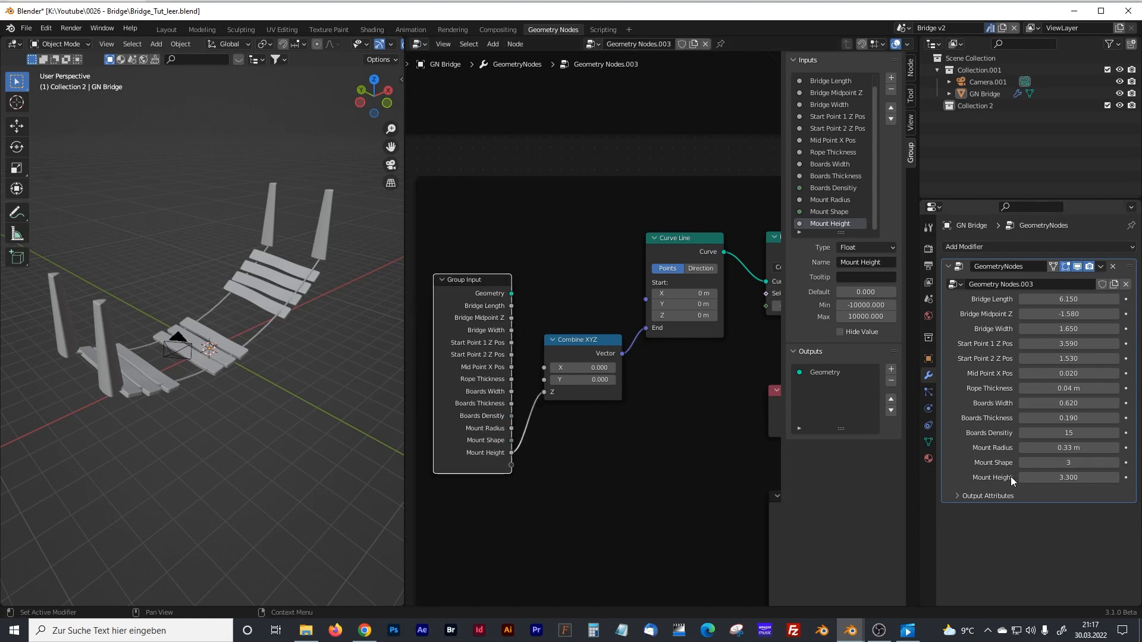
pyautogui.moveTo(234, 270); pyautogui.dragTo(272, 291, button='middle')
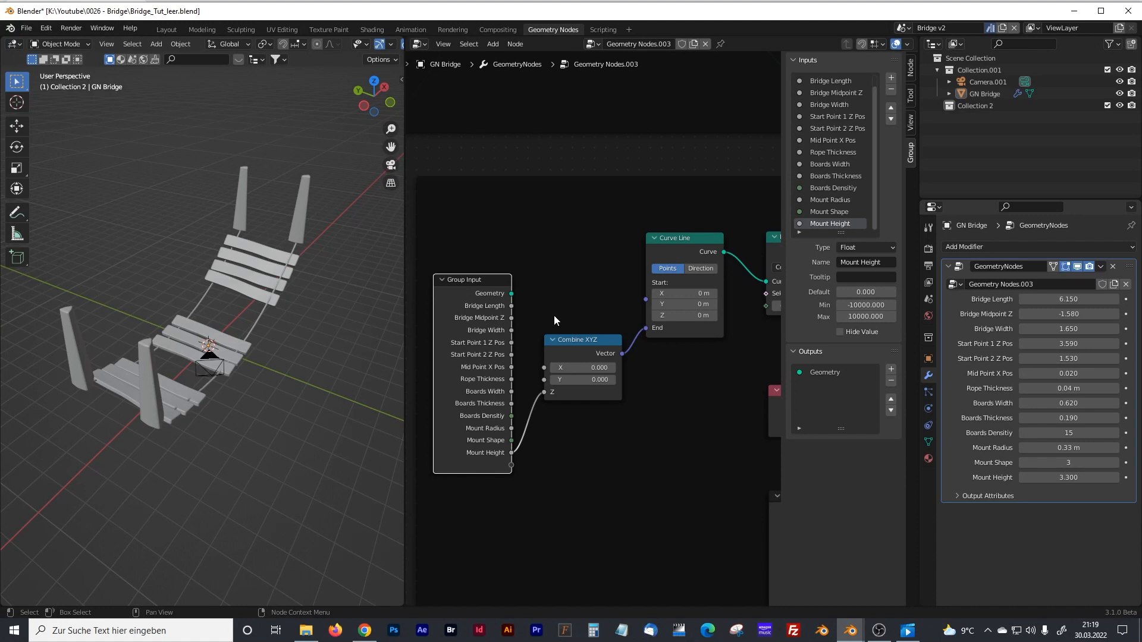
pyautogui.scroll(-6, 554, 316)
pyautogui.keyDown('shift'); pyautogui.moveTo(659, 332); pyautogui.dragTo(554, 316, button='middle'); pyautogui.keyUp('shift')
pyautogui.keyDown('shift'); pyautogui.moveTo(657, 309); pyautogui.dragTo(570, 305, button='middle'); pyautogui.keyUp('shift')
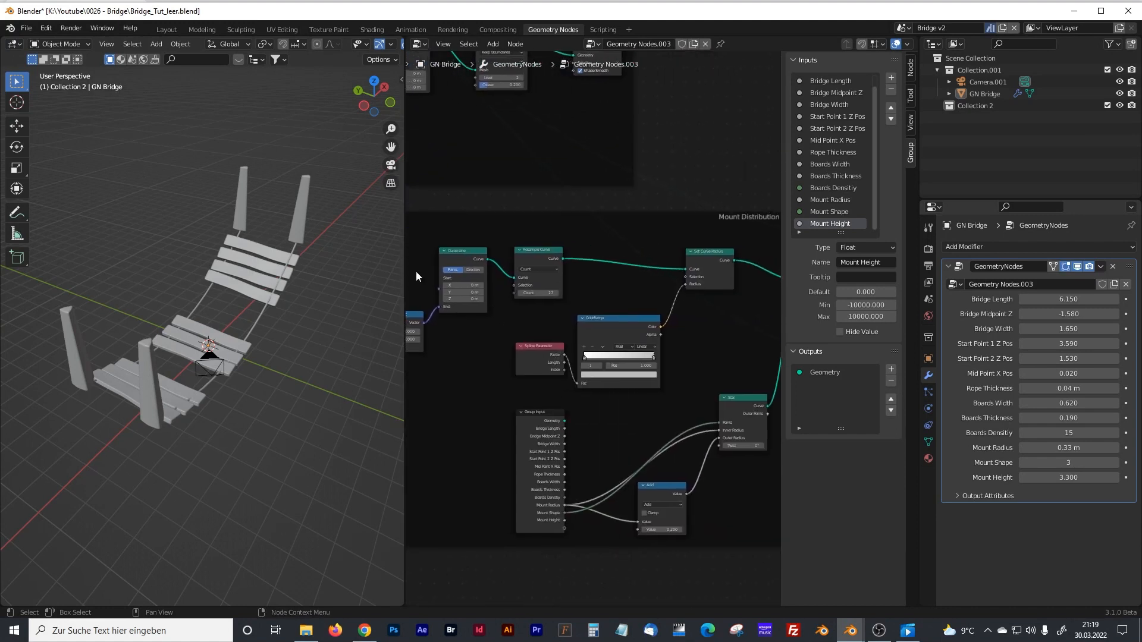
pyautogui.moveTo(404, 268); pyautogui.dragTo(339, 260)
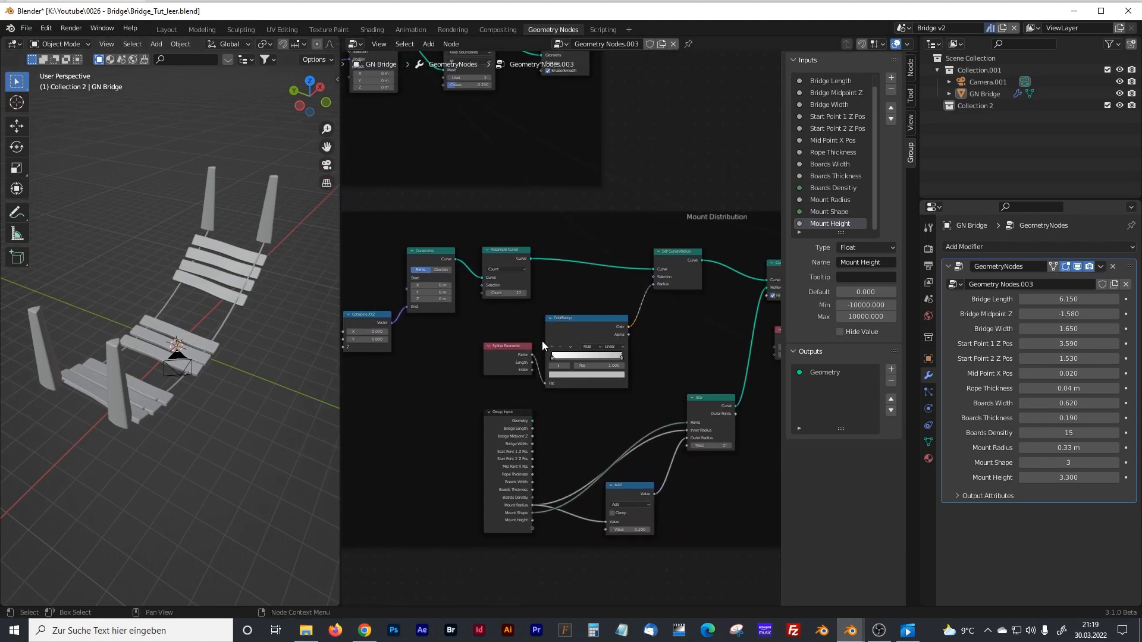
# - Move the black stop of the ColorRamp in the Distribution of Boards frame to position 0
pyautogui.moveTo(557, 358)
pyautogui.keyDown('shift'); pyautogui.mouseDown(button='middle')
pyautogui.moveTo(583, 306)
pyautogui.moveTo(553, 283)
pyautogui.moveTo(551, 368)
pyautogui.mouseUp(button='middle'); pyautogui.keyUp('shift')
pyautogui.scroll(4, 611, 348)
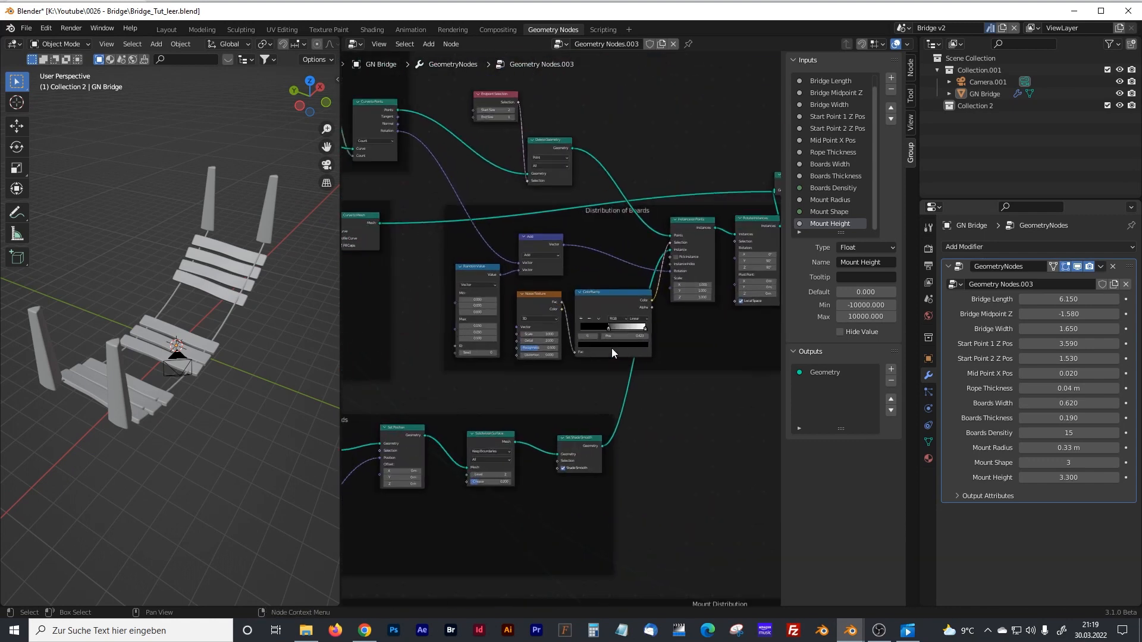
pyautogui.moveTo(634, 330); pyautogui.dragTo(587, 327)
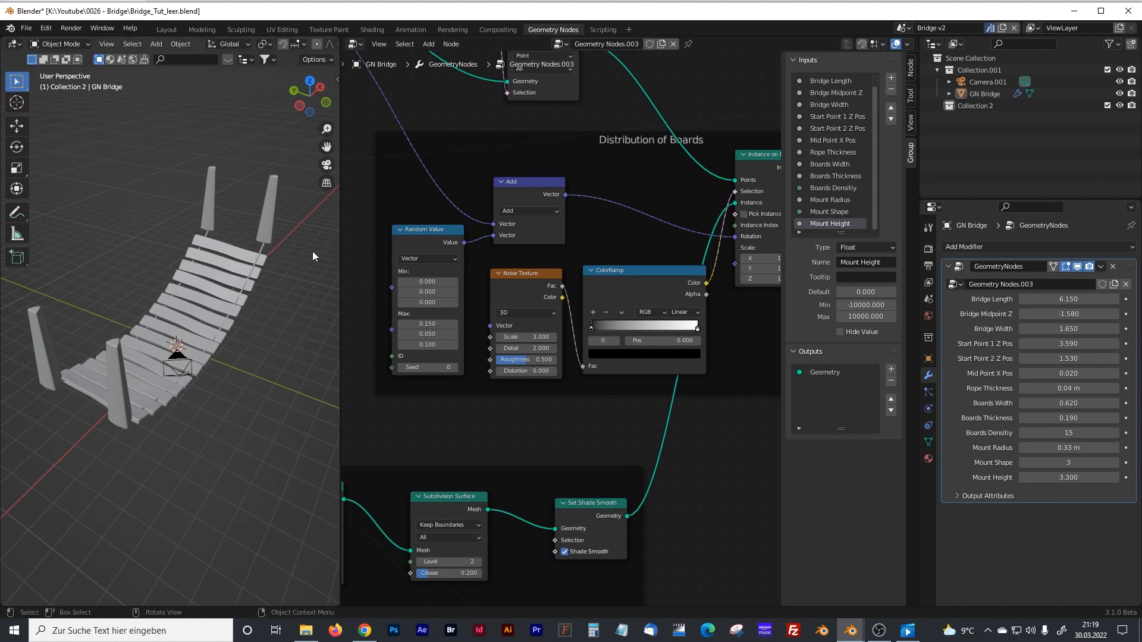
# - Widen the node editor without its sidebar and examine the Invisible Middle Rope and Lower Ropes frames
pyautogui.moveTo(341, 256); pyautogui.dragTo(310, 257)
pyautogui.scroll(-4, 361, 269)
pyautogui.moveTo(360, 269); pyautogui.dragTo(684, 338, button='middle')
pyautogui.press('n')
pyautogui.scroll(-4, 684, 338)
pyautogui.moveTo(591, 329); pyautogui.dragTo(741, 443, button='middle')
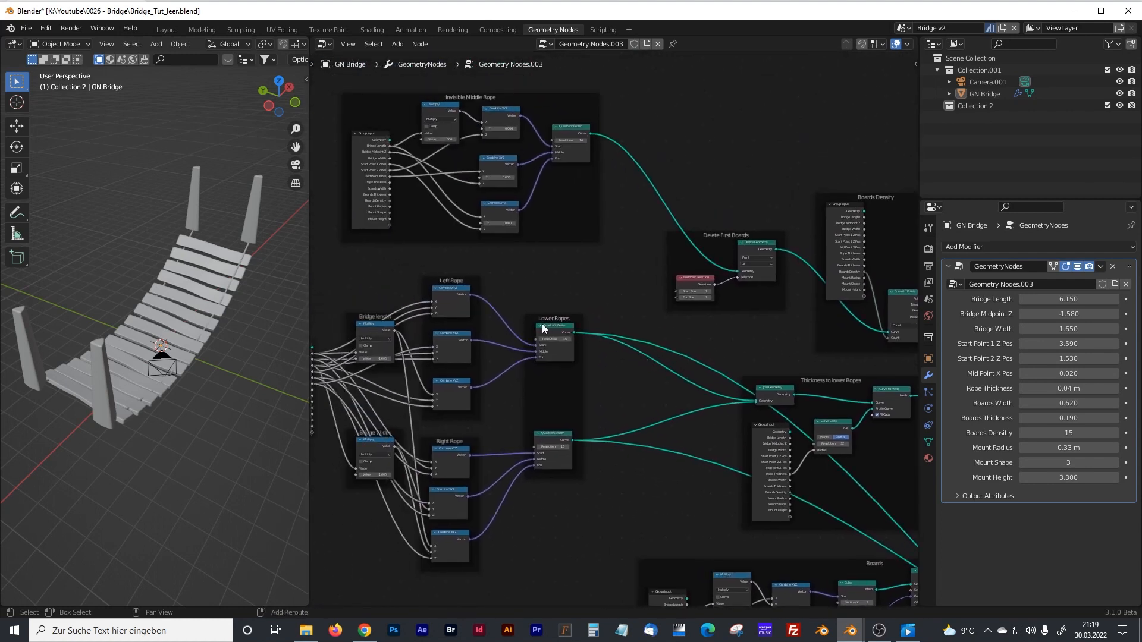
pyautogui.moveTo(540, 324); pyautogui.dragTo(682, 356, button='middle')
pyautogui.scroll(4, 626, 316)
pyautogui.scroll(2, 612, 314)
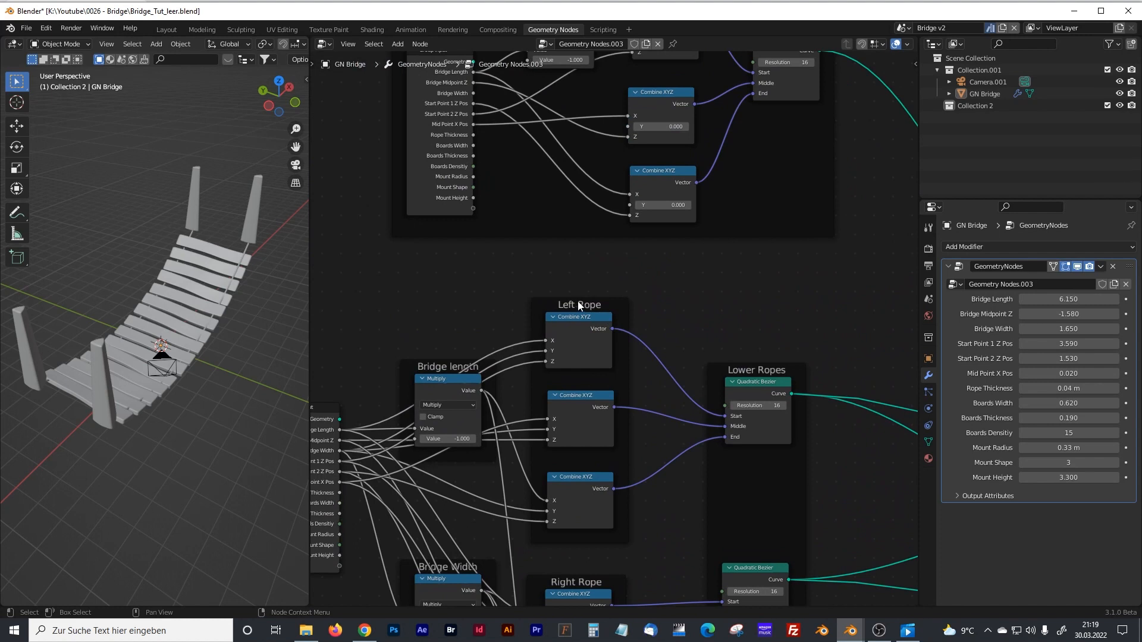
pyautogui.scroll(-3, 595, 305)
pyautogui.moveTo(700, 263); pyautogui.dragTo(641, 295, button='middle')
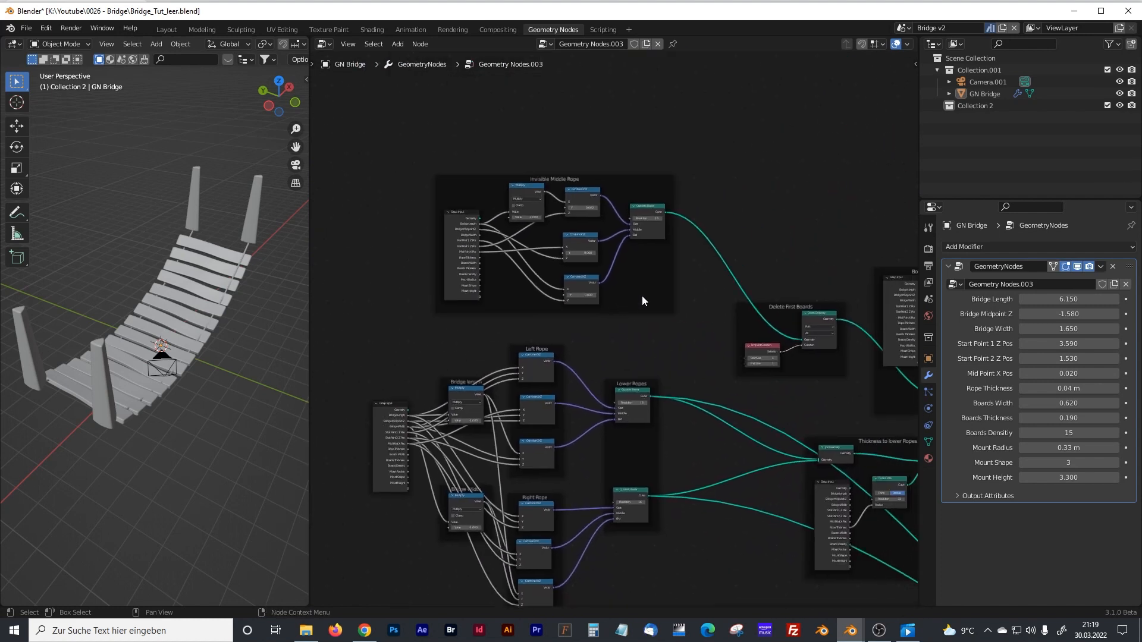
pyautogui.scroll(3, 649, 406)
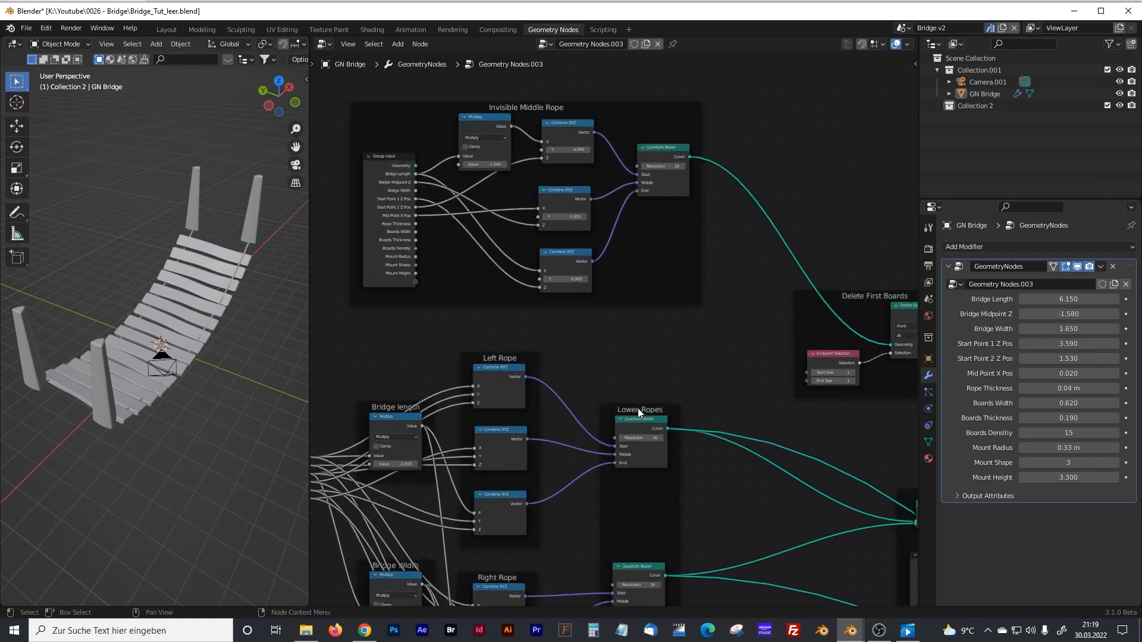
pyautogui.click(648, 434)
pyautogui.moveTo(671, 296); pyautogui.dragTo(628, 461, button='middle')
# - Add a Quadratic Bezier node and place it in the empty space above the Invisible Middle Rope frame
pyautogui.click(642, 181)
pyautogui.hotkey('shift', 'a')
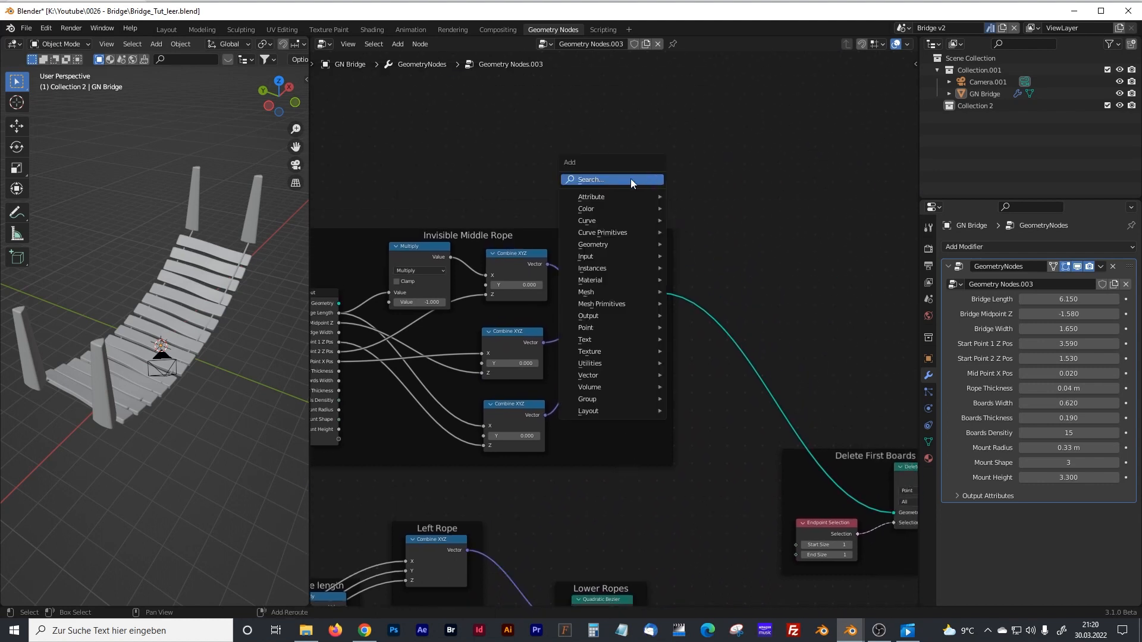
pyautogui.click(630, 178)
pyautogui.write('qua')
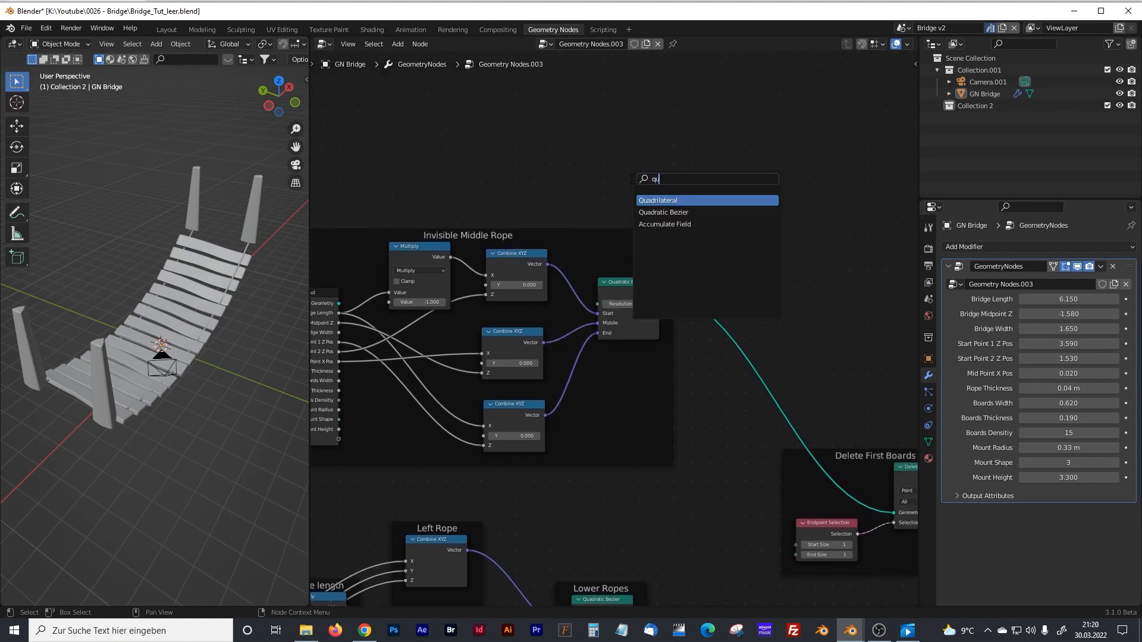
pyautogui.click(663, 213)
pyautogui.click(732, 74)
pyautogui.moveTo(732, 75); pyautogui.dragTo(699, 182, button='middle')
pyautogui.moveTo(698, 181); pyautogui.dragTo(790, 168)
# - Connect the three Left Rope Combine XYZ vectors to the new Quadratic Bezier's Start, Middle and End
pyautogui.moveTo(729, 326); pyautogui.dragTo(461, 201, button='middle')
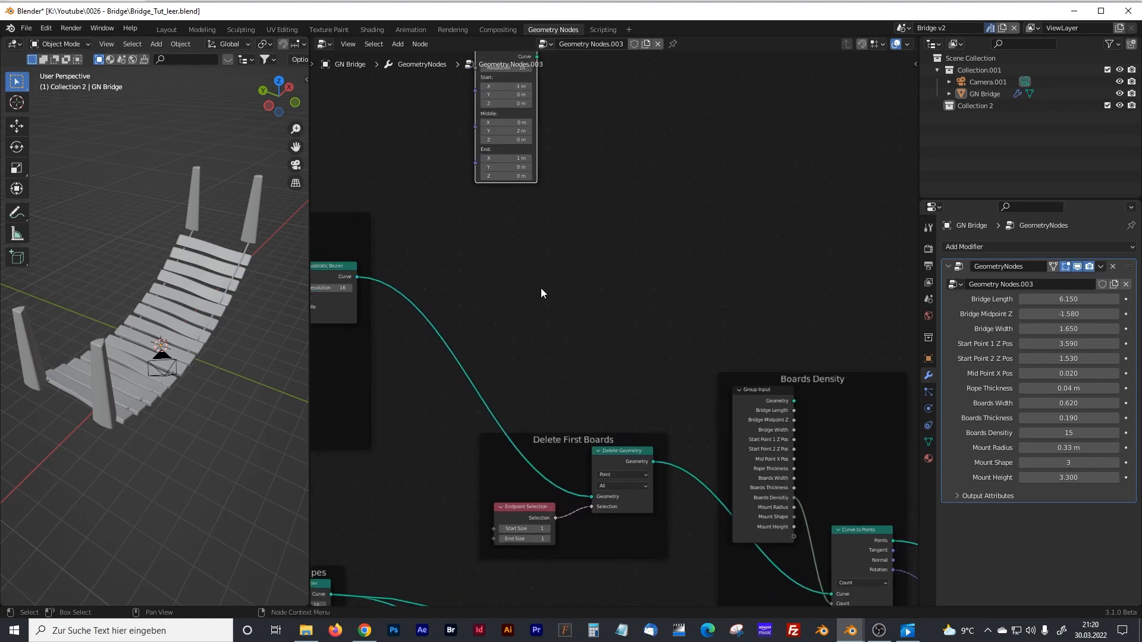
pyautogui.scroll(-6, 542, 291)
pyautogui.scroll(2, 530, 299)
pyautogui.moveTo(488, 326); pyautogui.dragTo(599, 324, button='middle')
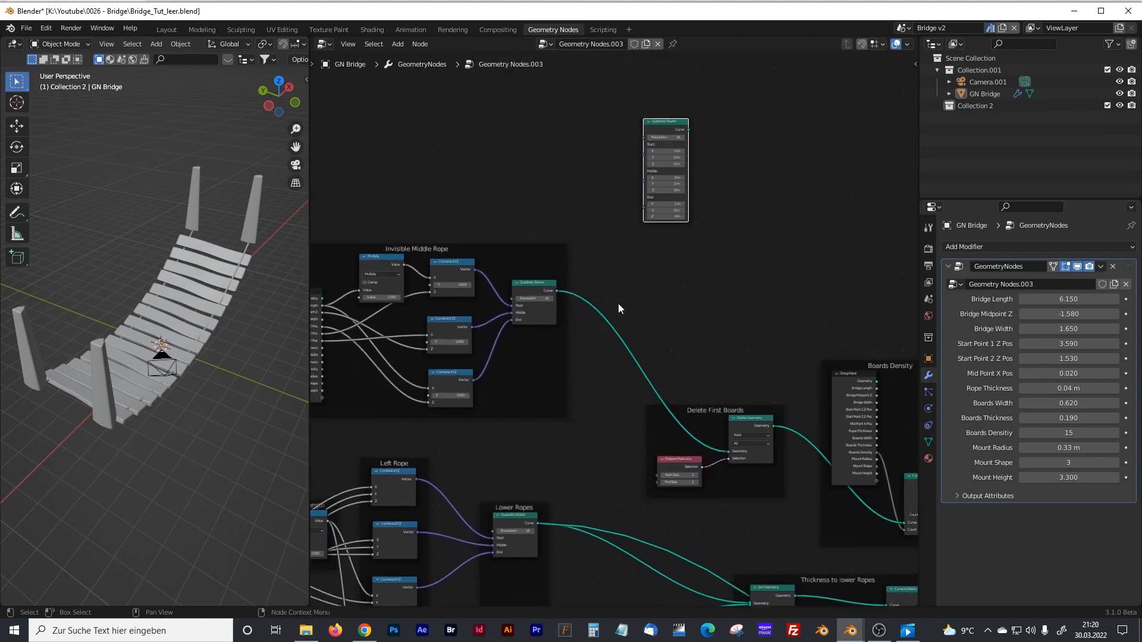
pyautogui.moveTo(565, 409); pyautogui.dragTo(615, 276, button='middle')
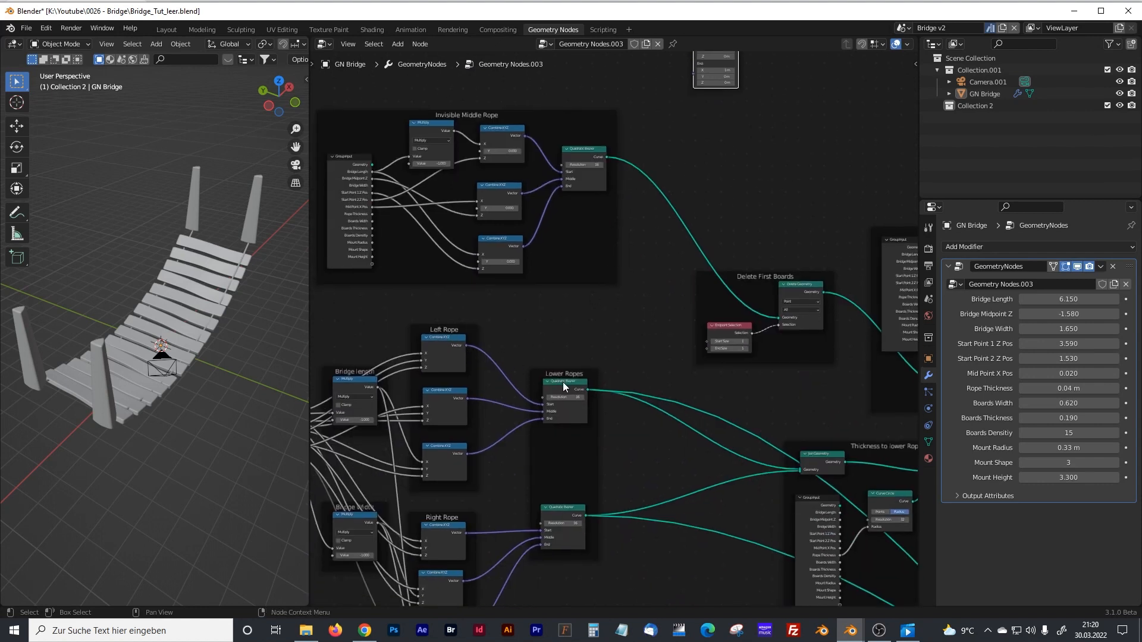
pyautogui.moveTo(561, 380); pyautogui.dragTo(561, 386)
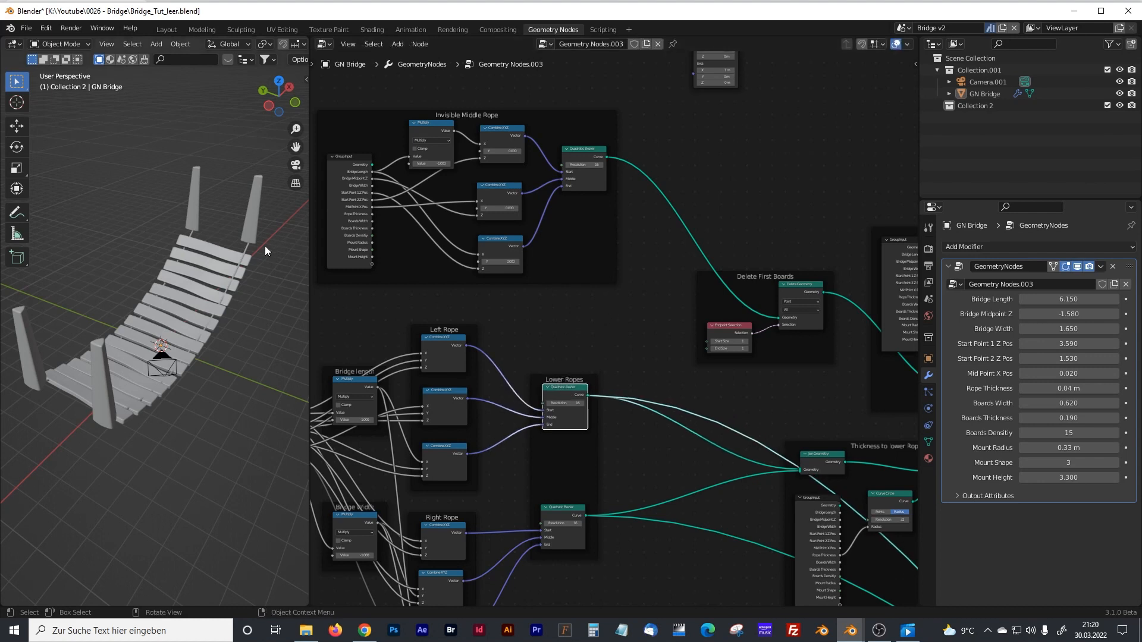
pyautogui.moveTo(479, 349); pyautogui.dragTo(437, 414, button='middle')
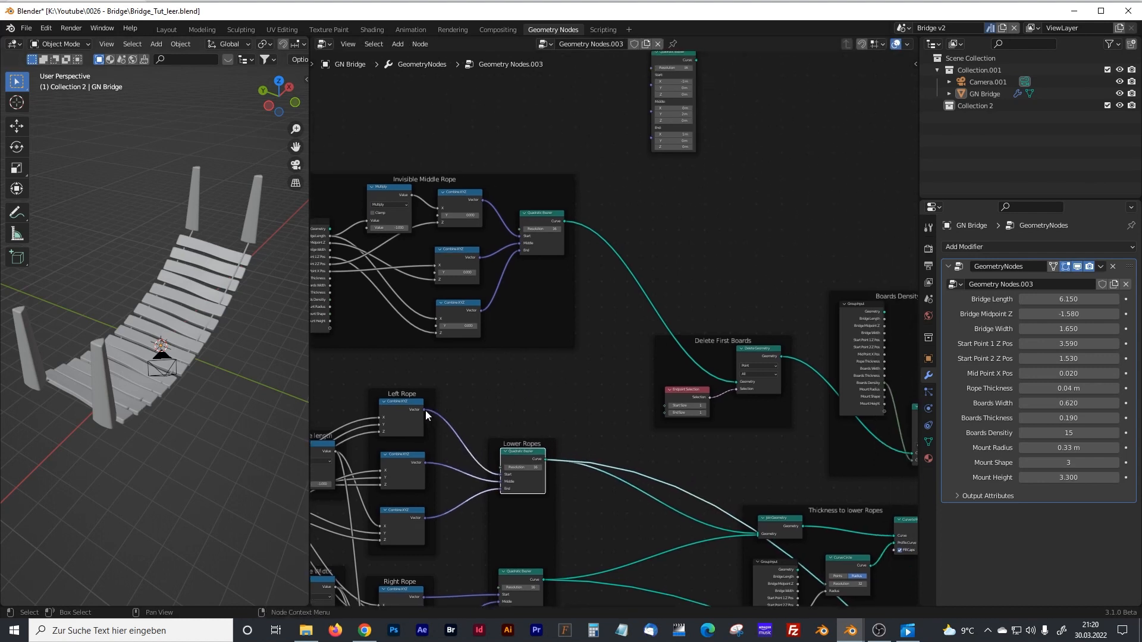
pyautogui.moveTo(426, 415); pyautogui.dragTo(650, 91)
pyautogui.moveTo(426, 464); pyautogui.dragTo(650, 82)
pyautogui.moveTo(425, 518); pyautogui.dragTo(651, 89)
# - Add a Join Geometry node beyond the new Quadratic Bezier and connect the curve to it
pyautogui.moveTo(833, 133); pyautogui.dragTo(571, 241, button='middle')
pyautogui.hotkey('shift', 'a')
pyautogui.click(697, 308)
pyautogui.write('joing')
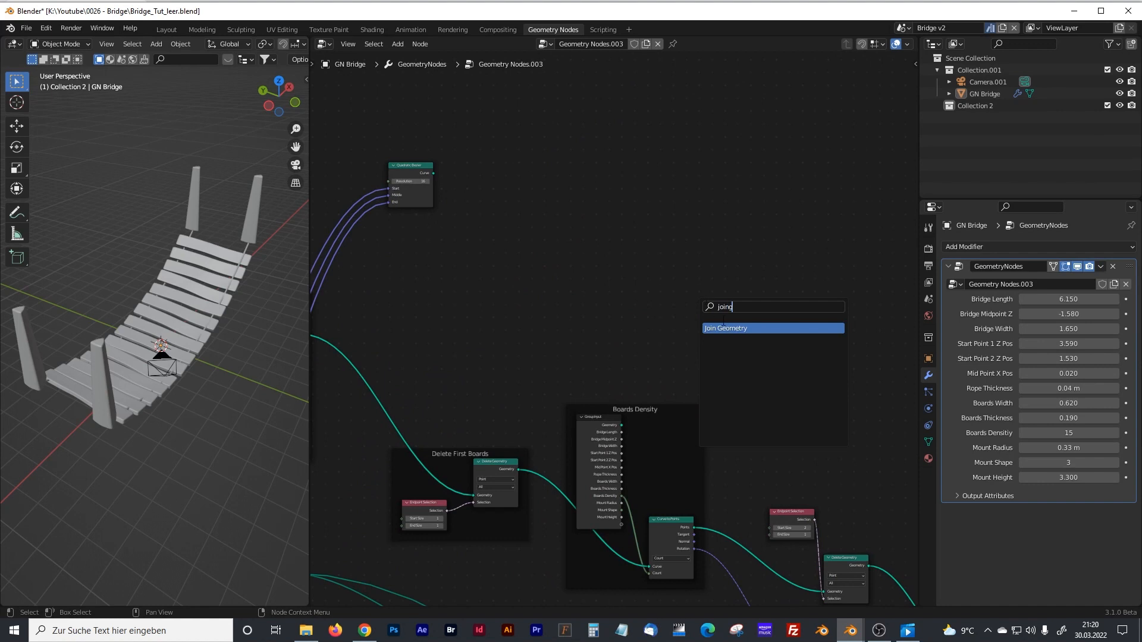
pyautogui.click(726, 328)
pyautogui.click(770, 194)
pyautogui.moveTo(434, 173); pyautogui.dragTo(738, 198)
# - Shift the main Join Geometry node away from the boards distribution and connect the new Join Geometry's output to it
pyautogui.moveTo(862, 382); pyautogui.dragTo(598, 278, button='middle')
pyautogui.scroll(-1, 682, 385)
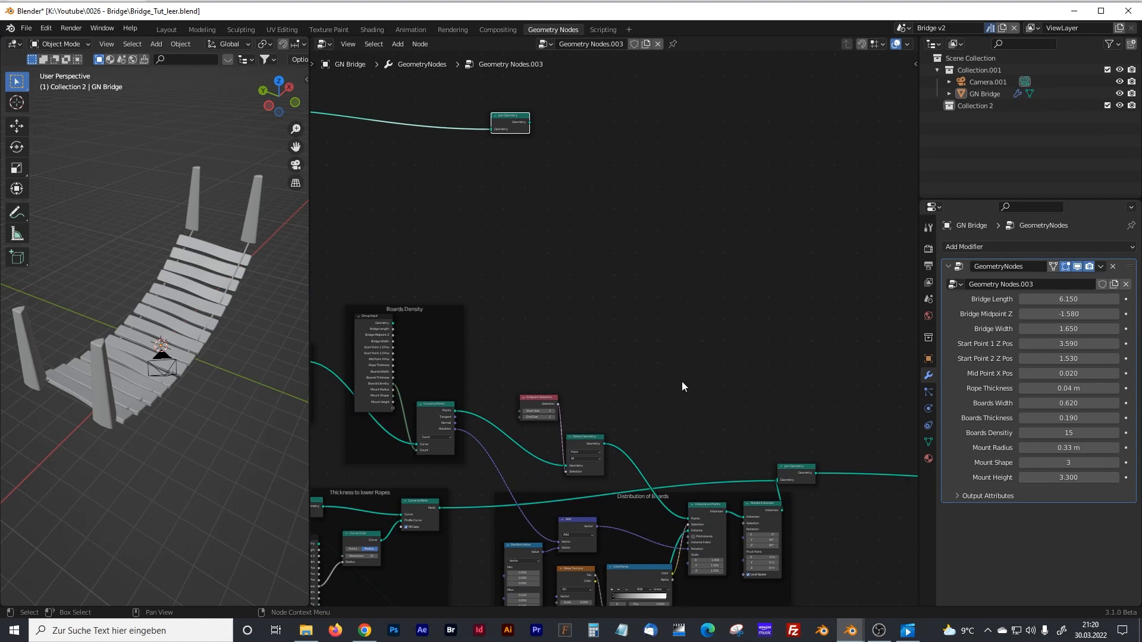
pyautogui.moveTo(787, 476); pyautogui.dragTo(831, 465)
pyautogui.moveTo(530, 122); pyautogui.dragTo(820, 470)
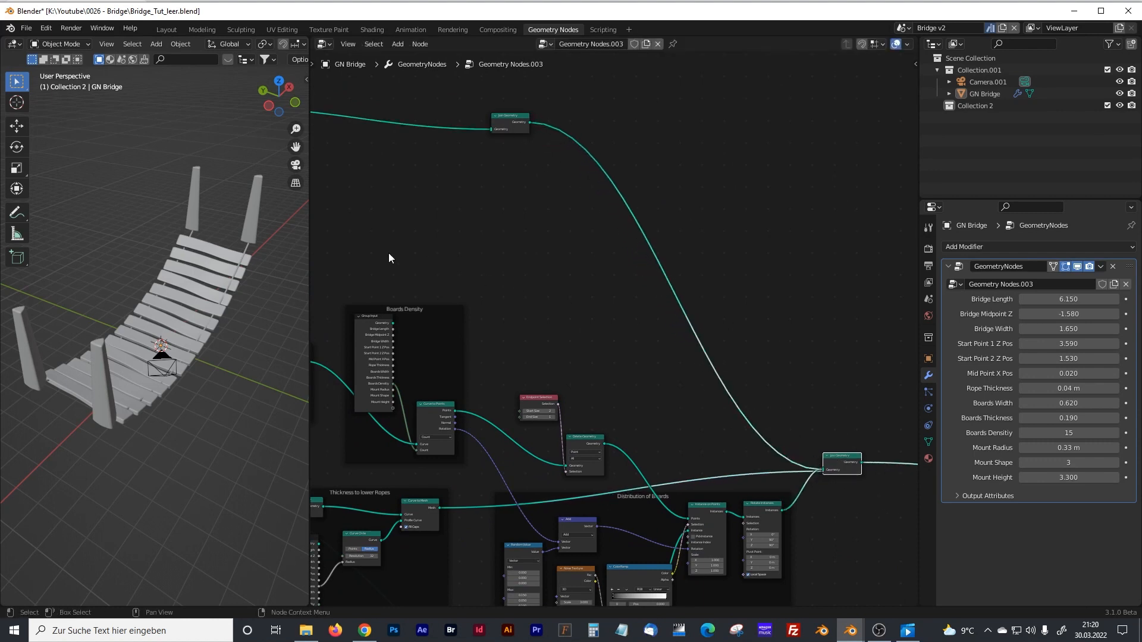
# - Insert a Curve to Mesh node on the link between the new Quadratic Bezier and its Join Geometry
pyautogui.moveTo(413, 276); pyautogui.dragTo(585, 341, button='middle')
pyautogui.scroll(4, 490, 312)
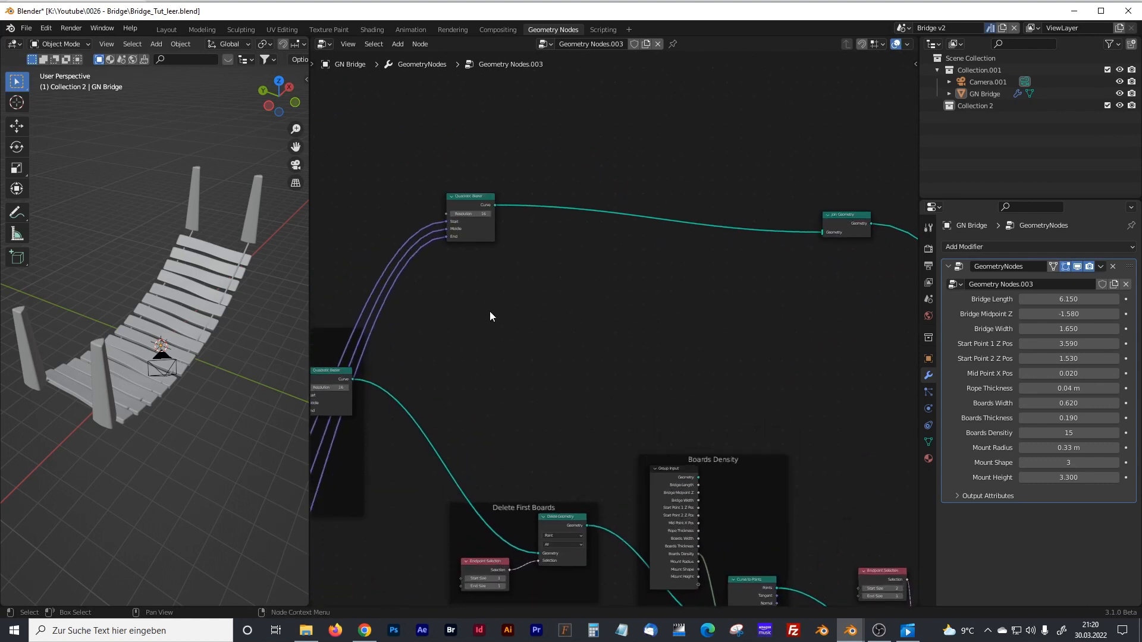
pyautogui.moveTo(458, 270); pyautogui.dragTo(528, 313, button='middle')
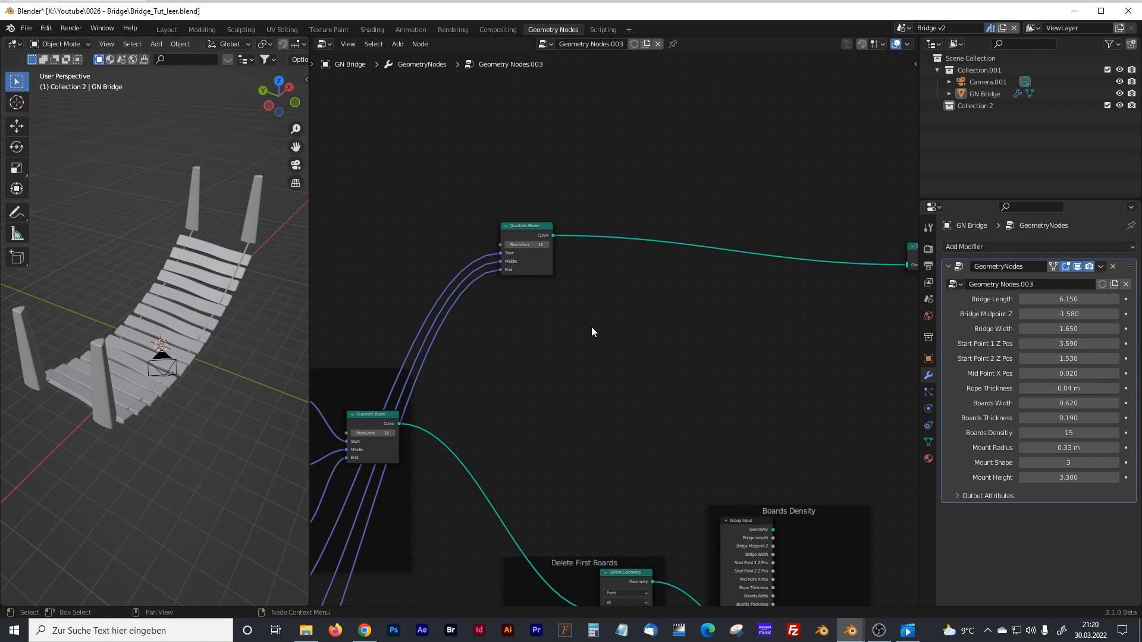
pyautogui.scroll(1, 585, 316)
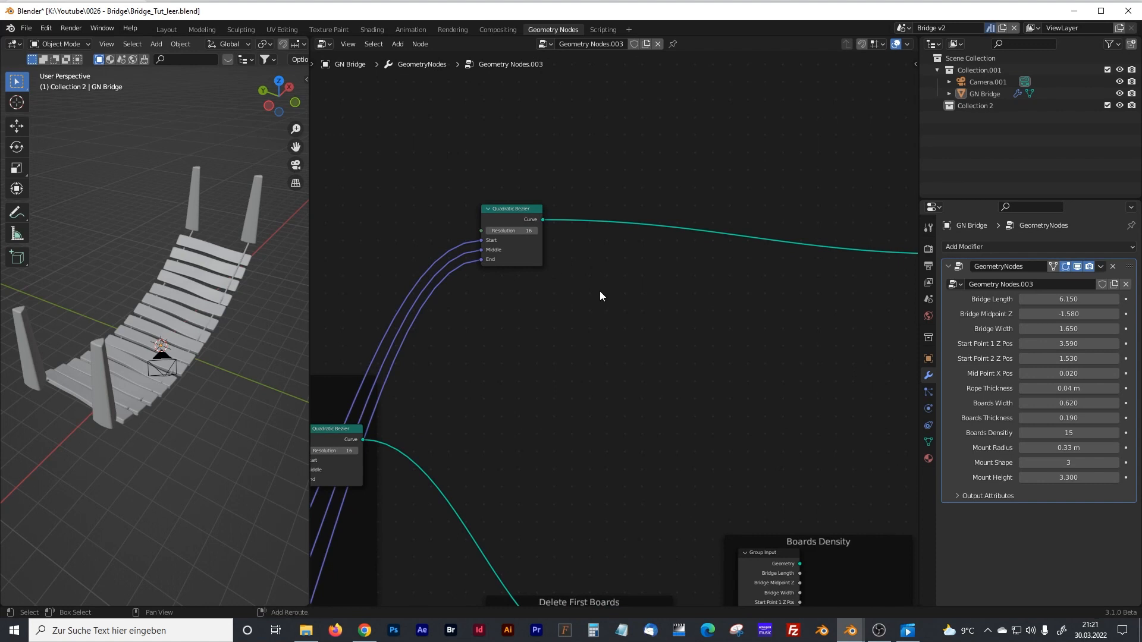
pyautogui.hotkey('shift', 'a')
pyautogui.click(578, 288)
pyautogui.write('curve to')
pyautogui.click(613, 312)
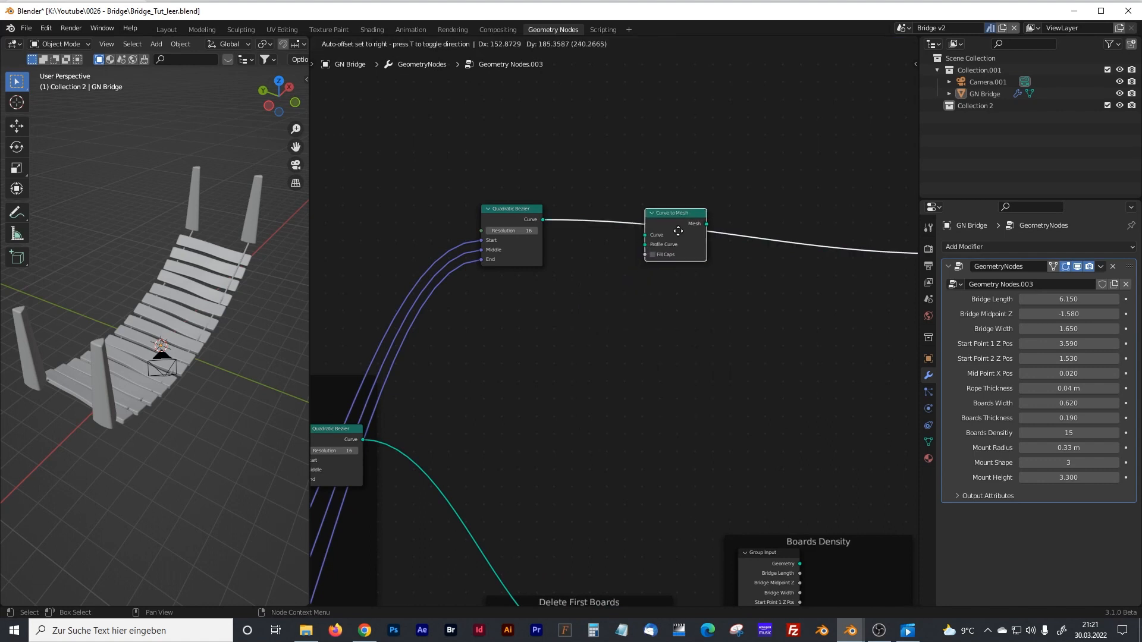
pyautogui.click(636, 229)
# - Add a Curve Circle node and connect it to the Profile Curve of the new Curve to Mesh
pyautogui.click(615, 294)
pyautogui.hotkey('shift', 'a')
pyautogui.click(574, 294)
pyautogui.write('cur')
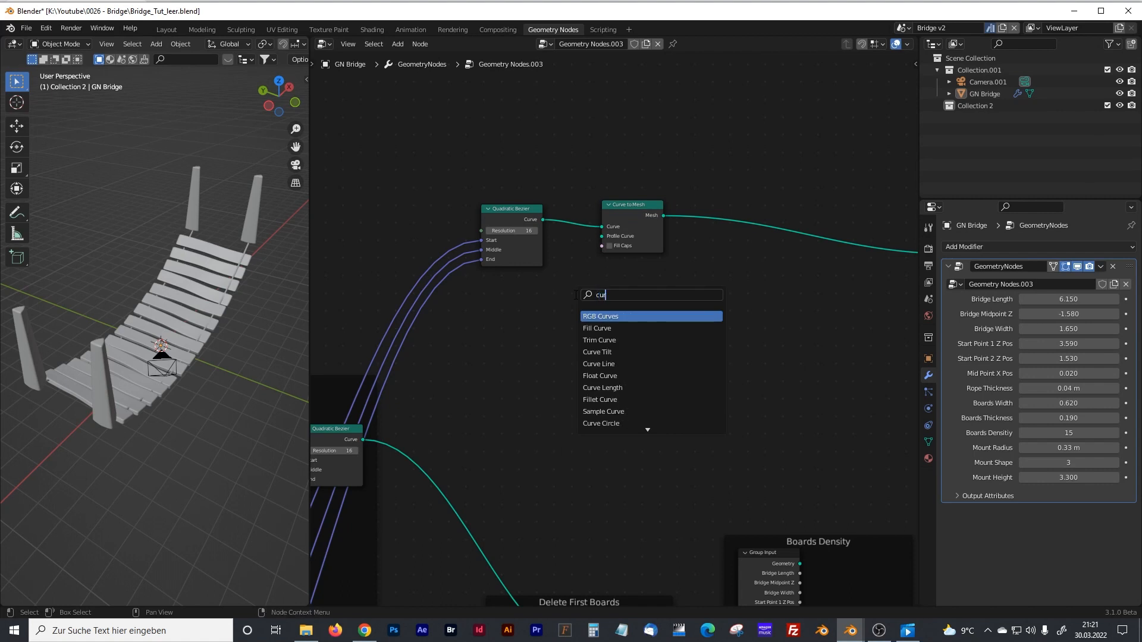
pyautogui.write('ir')
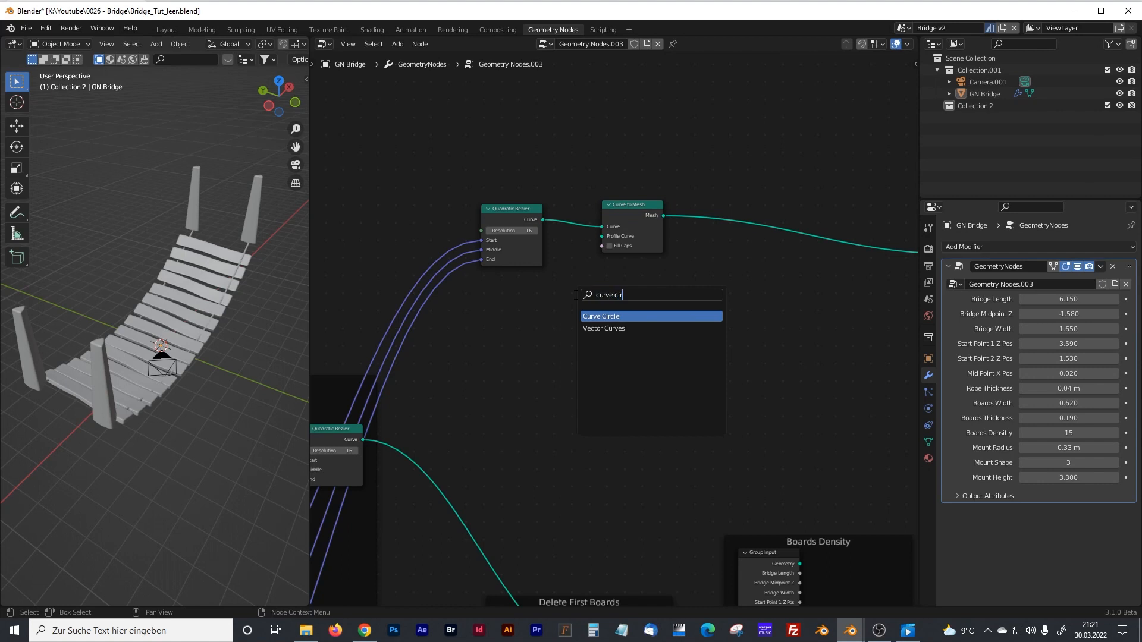
pyautogui.click(597, 317)
pyautogui.moveTo(593, 301); pyautogui.dragTo(645, 214)
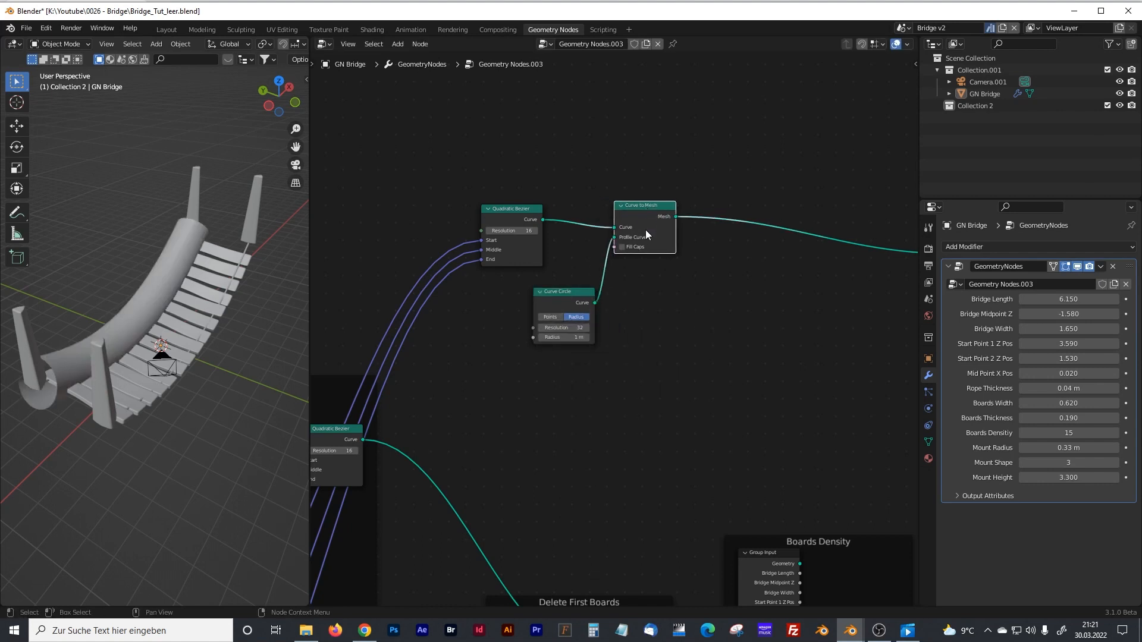
# - Enable Fill Caps on Curve to Mesh and shift the Quadratic Bezier, Curve Circle and Curve to Mesh nodes together
pyautogui.click(622, 246)
pyautogui.moveTo(519, 380); pyautogui.dragTo(597, 341, button='middle')
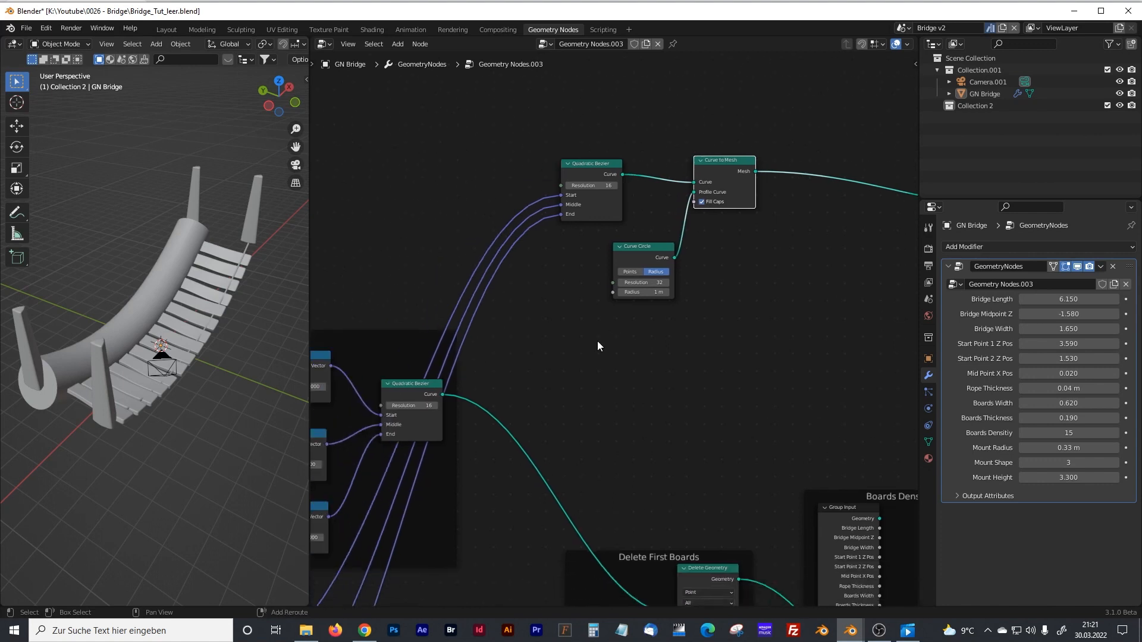
pyautogui.moveTo(640, 257); pyautogui.dragTo(652, 255)
pyautogui.keyDown('shift'); pyautogui.moveTo(601, 168); pyautogui.dragTo(715, 235); pyautogui.keyUp('shift')
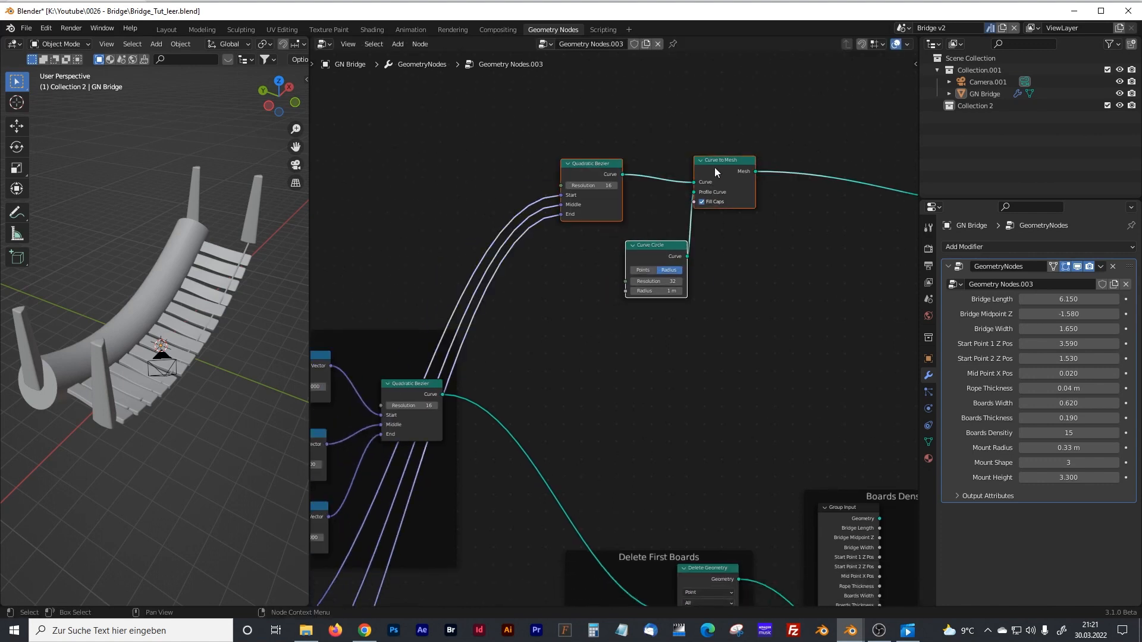
pyautogui.moveTo(715, 168); pyautogui.dragTo(758, 157)
pyautogui.click(615, 382)
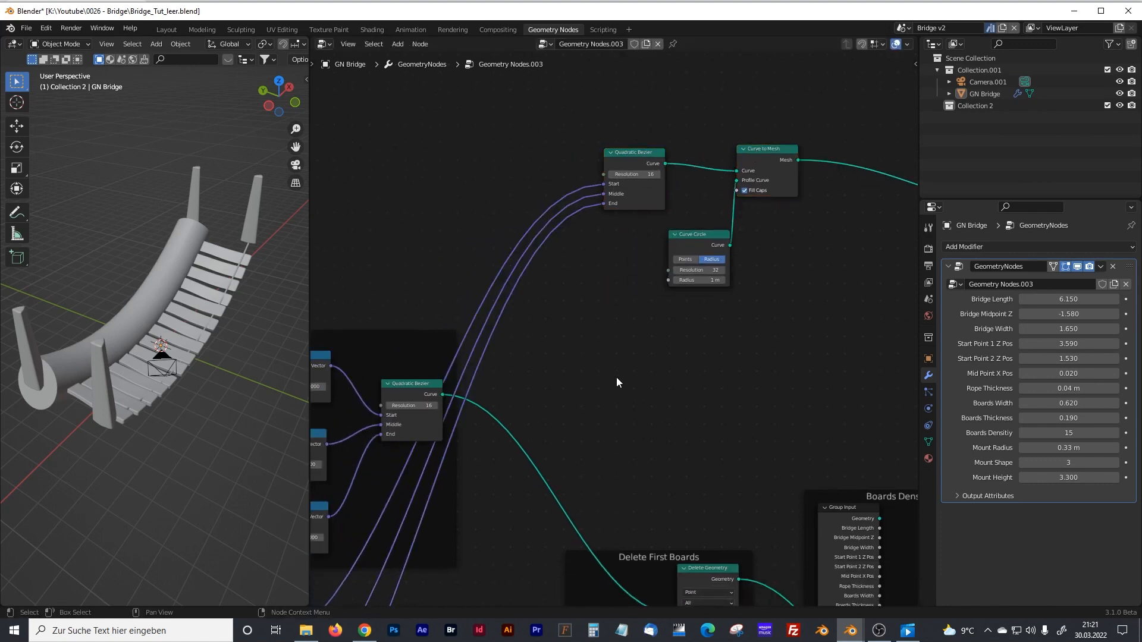
# - Add a Group Input node beside the Curve Circle and connect Rope Thickness to the circle's Radius
pyautogui.hotkey('shift', 'a')
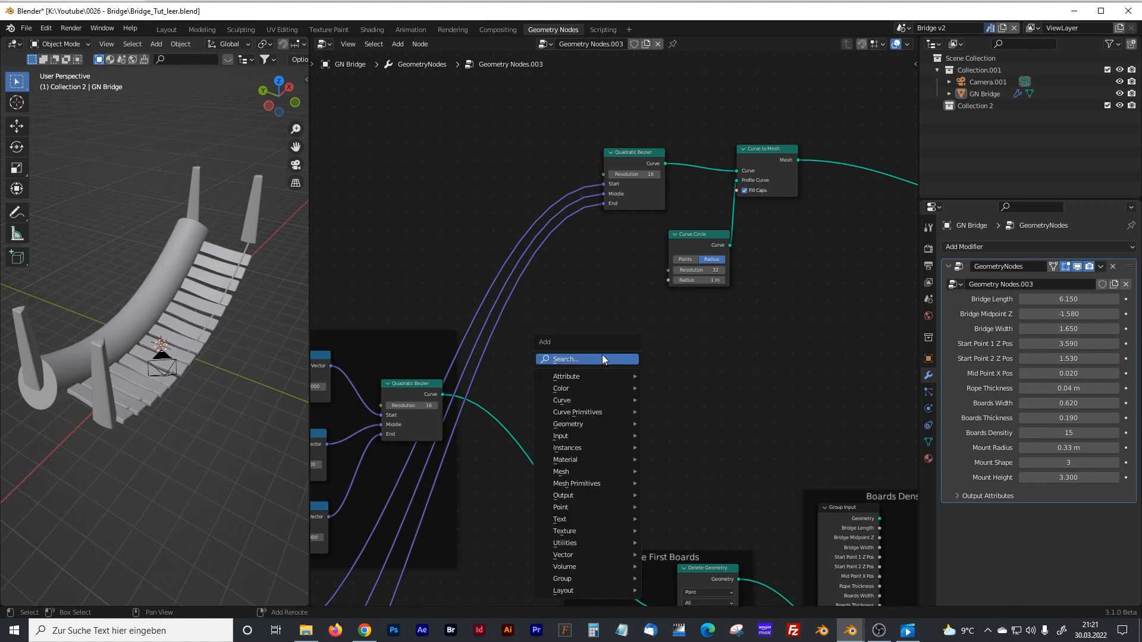
pyautogui.click(602, 356)
pyautogui.write('grou')
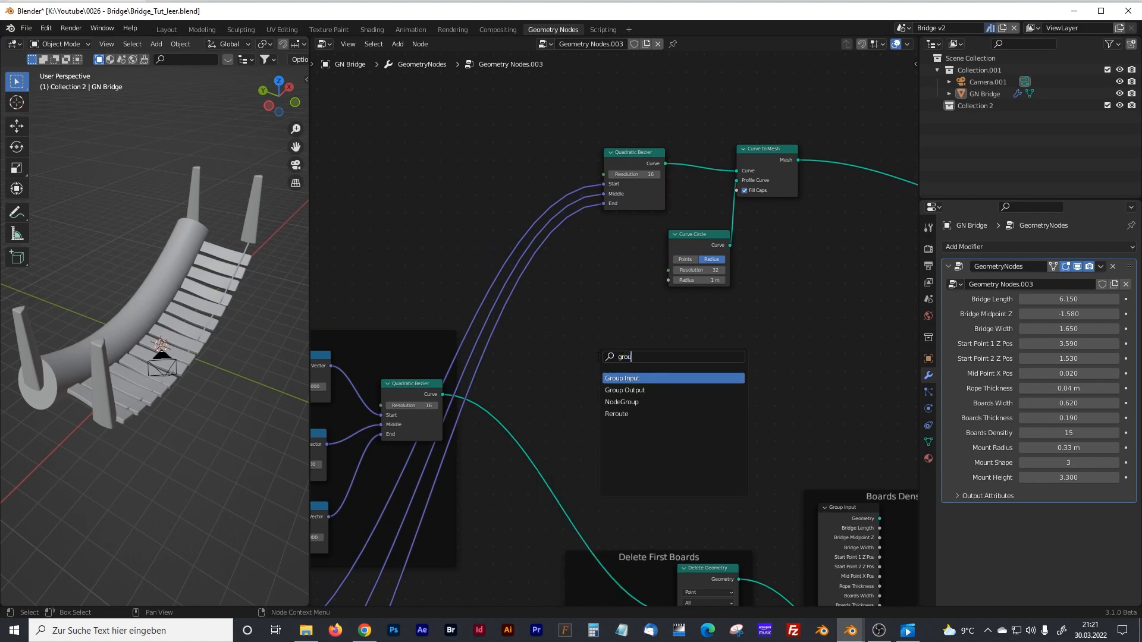
pyautogui.press('Return')
pyautogui.click(595, 252)
pyautogui.scroll(2, 679, 290)
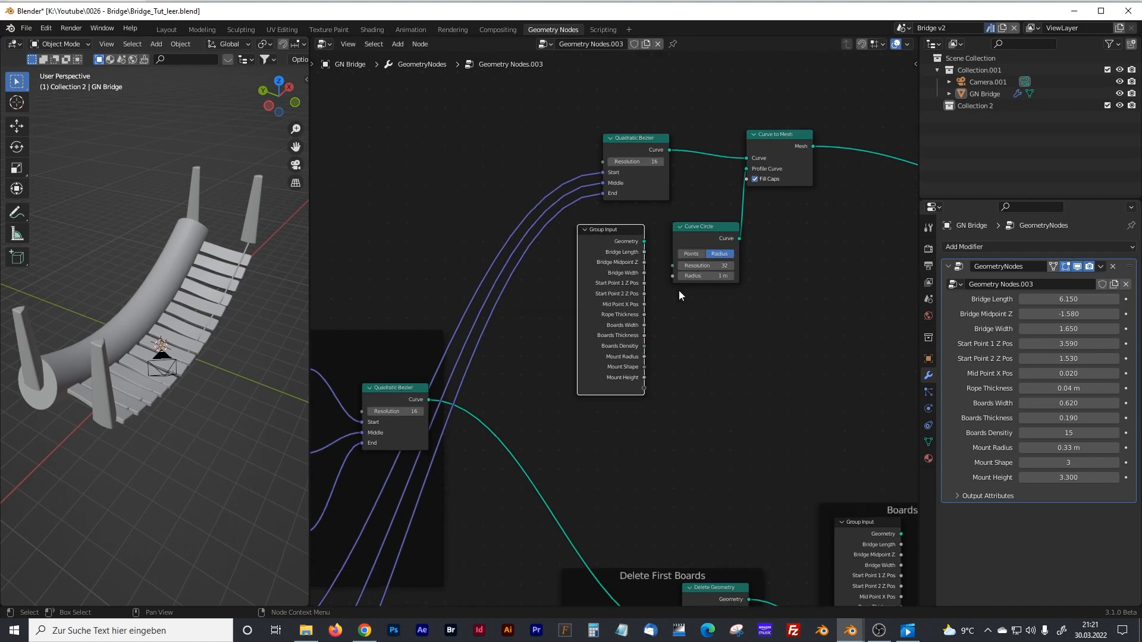
pyautogui.moveTo(679, 298); pyautogui.dragTo(626, 322, button='middle')
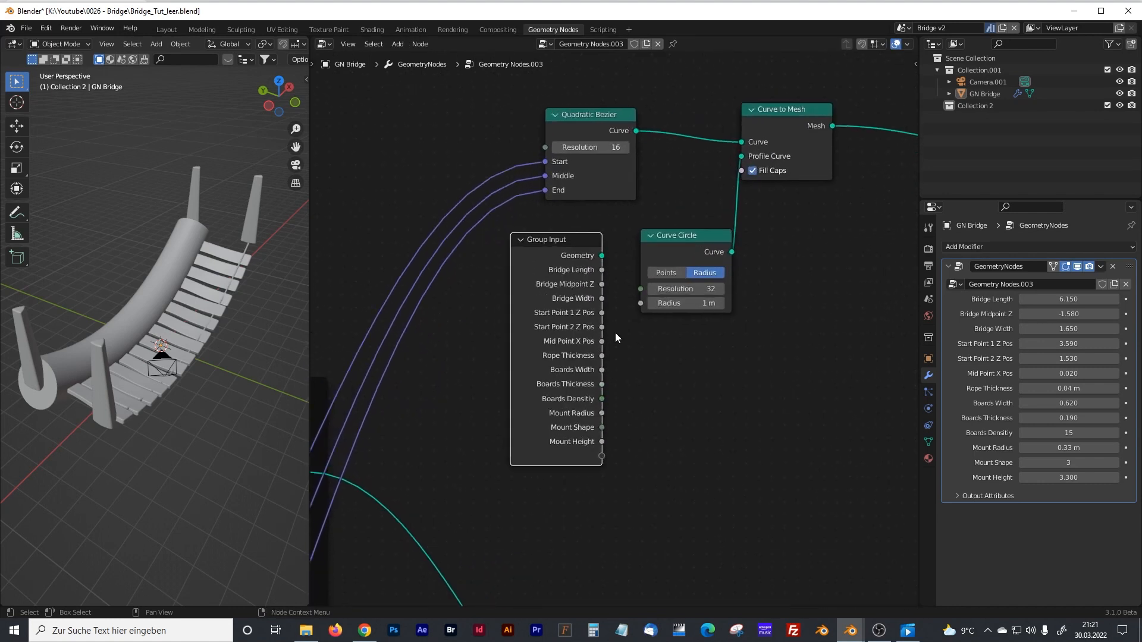
pyautogui.moveTo(602, 356); pyautogui.dragTo(636, 308)
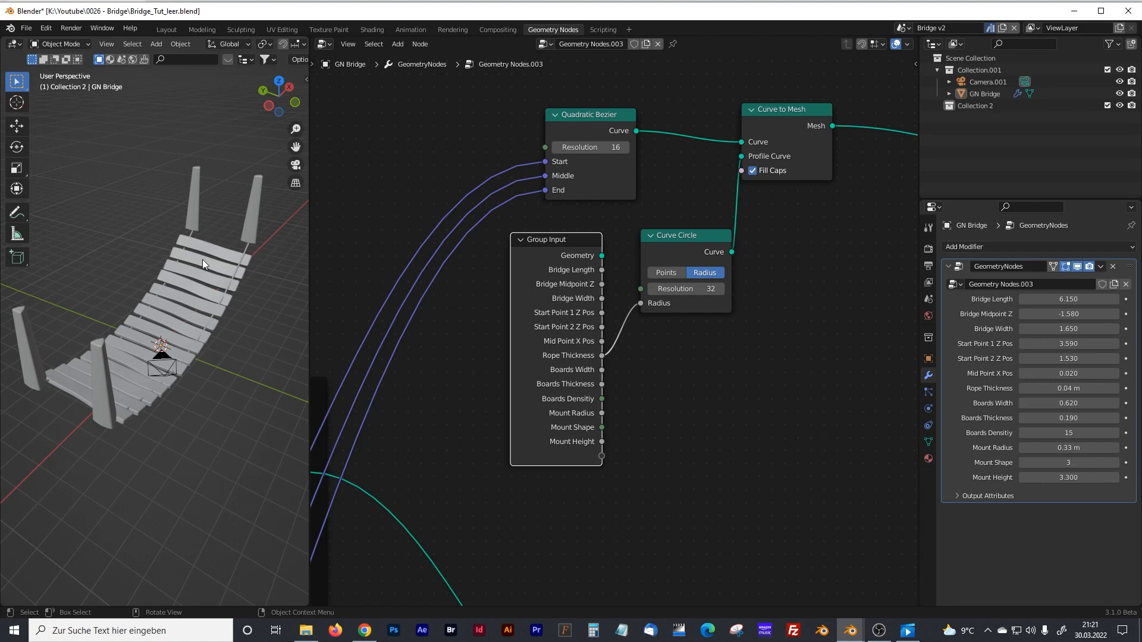
# - Insert a Set Position node on the link after the new Curve to Mesh
pyautogui.moveTo(815, 284); pyautogui.dragTo(616, 351, button='middle')
pyautogui.hotkey('shift', 'a')
pyautogui.click(624, 317)
pyautogui.write('set pos')
pyautogui.press('Return')
pyautogui.click(705, 207)
pyautogui.scroll(-3, 613, 335)
pyautogui.hscroll(-3, 612, 335)
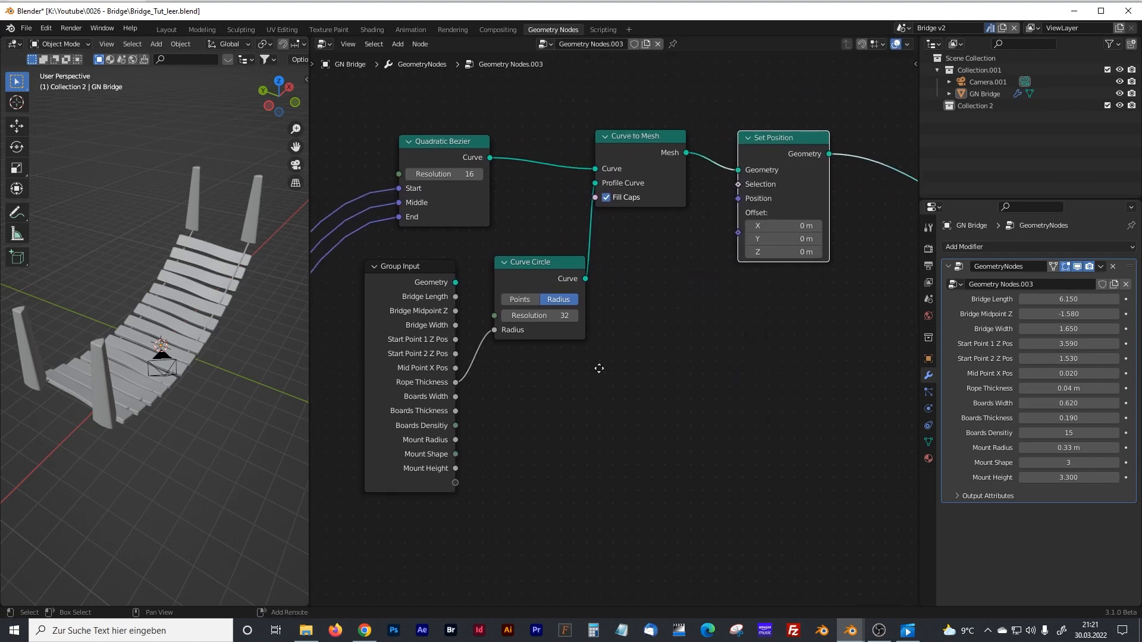
# - Add a Combine XYZ node and place it below the Curve to Mesh and Set Position nodes
pyautogui.hotkey('shift', 'a')
pyautogui.write('comb')
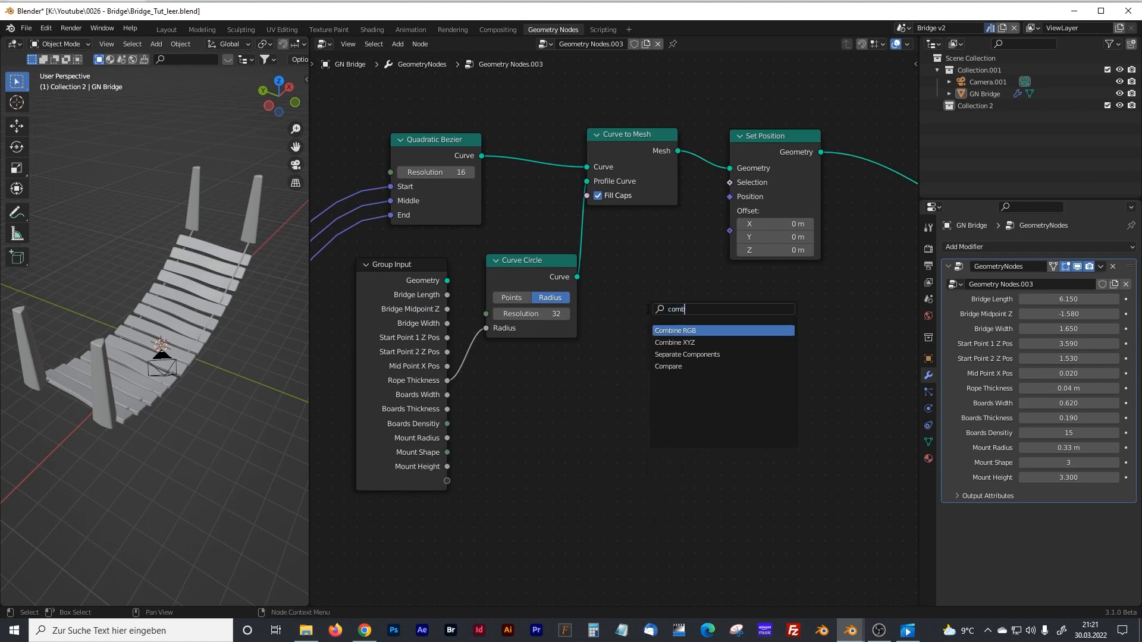
pyautogui.click(690, 342)
pyautogui.click(700, 344)
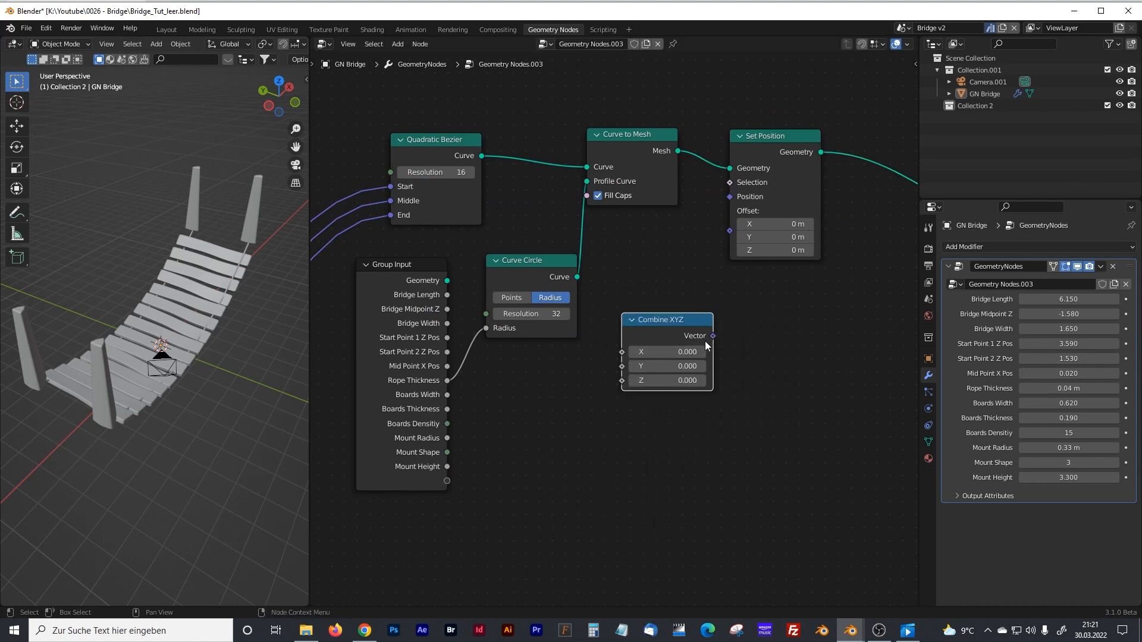
pyautogui.moveTo(656, 331); pyautogui.dragTo(664, 338)
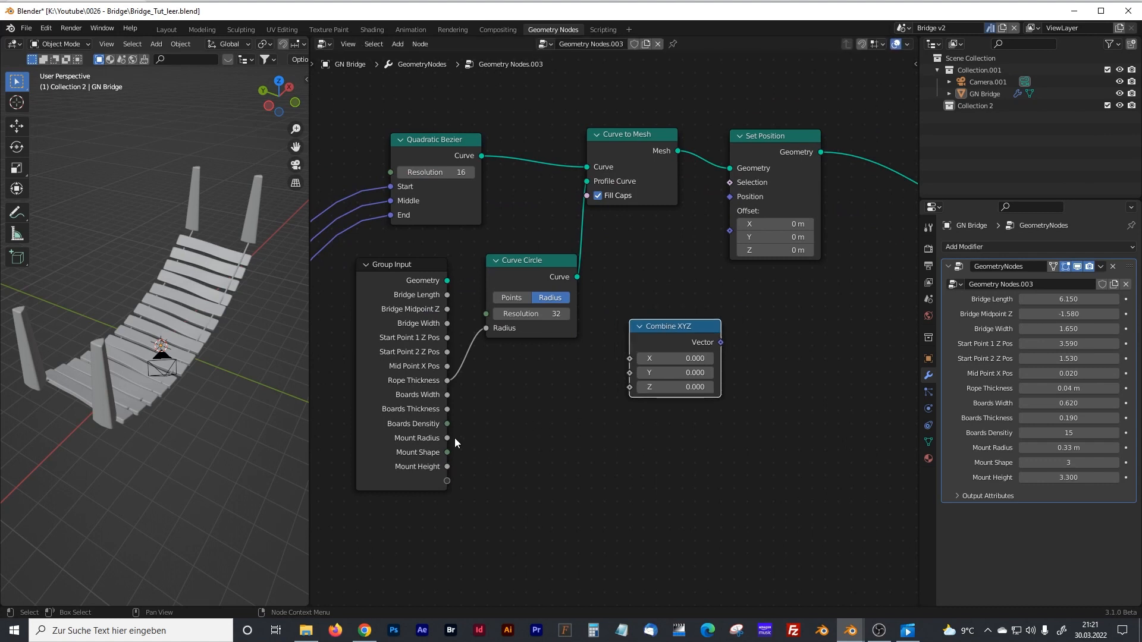
# - Shift the Combine XYZ node slightly and add a Math node between it and the Group Input
pyautogui.click(565, 405)
pyautogui.moveTo(654, 330); pyautogui.dragTo(662, 345)
pyautogui.hotkey('shift', 'a')
pyautogui.click(509, 373)
pyautogui.write('mat')
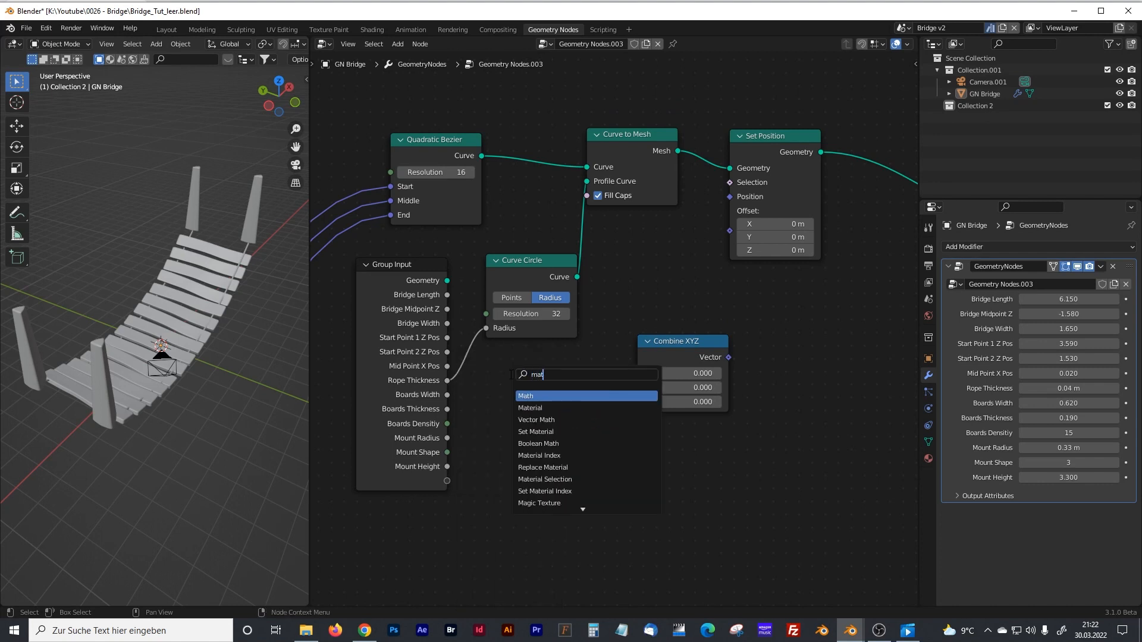
pyautogui.write('h')
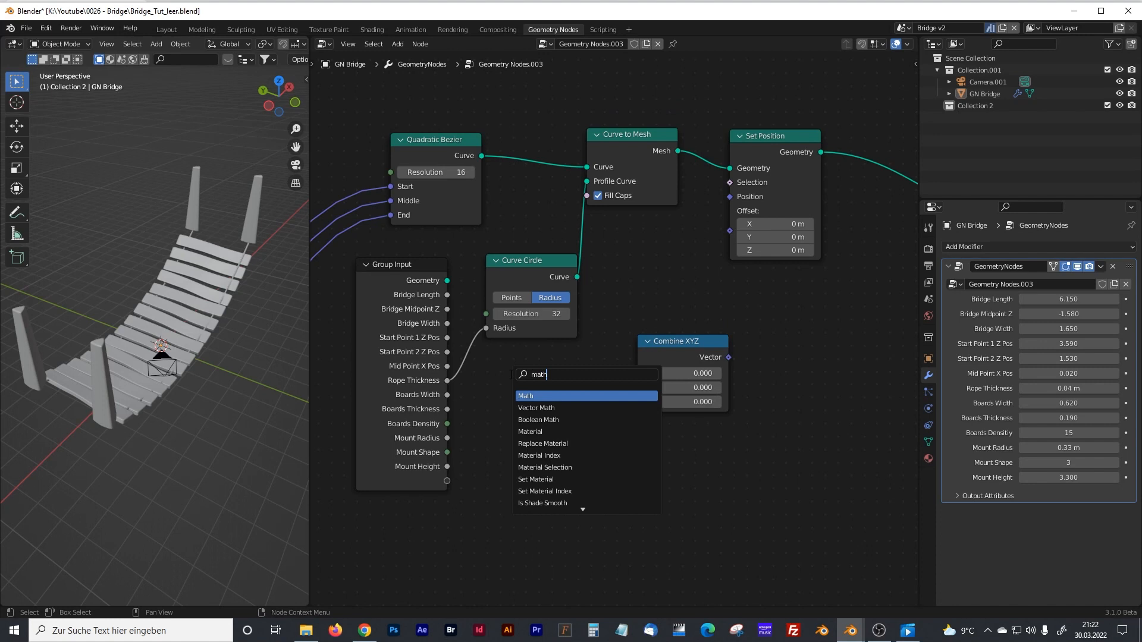
pyautogui.click(534, 394)
pyautogui.click(541, 390)
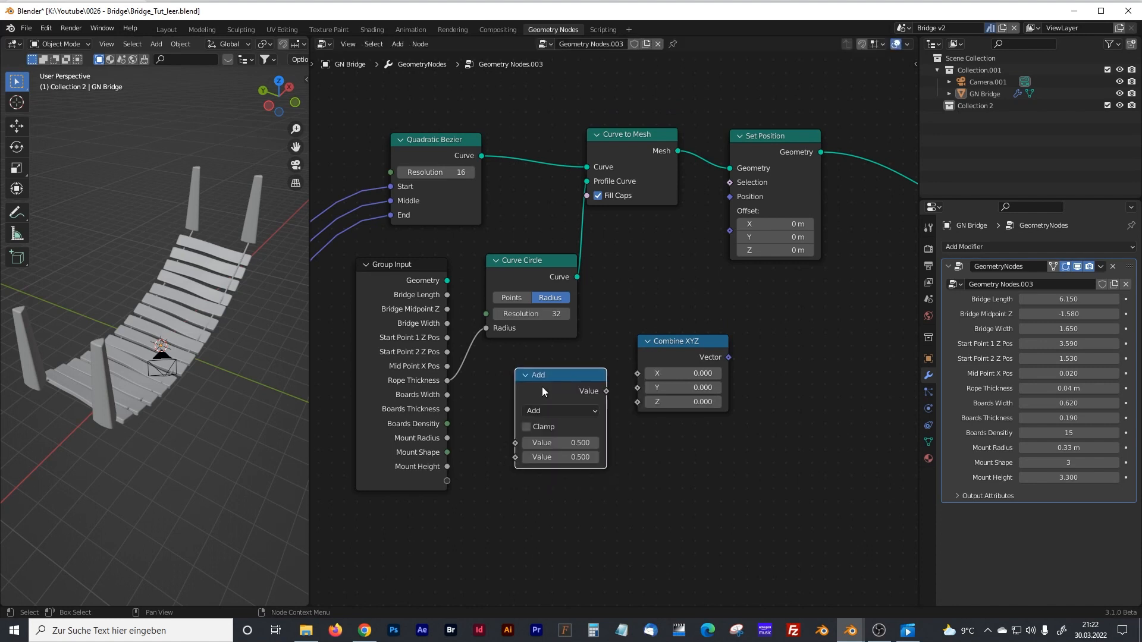
# - Switch the Math node to Subtract and connect Mount Height to its first Value input
pyautogui.click(549, 409)
pyautogui.click(544, 459)
pyautogui.moveTo(448, 467); pyautogui.dragTo(513, 443)
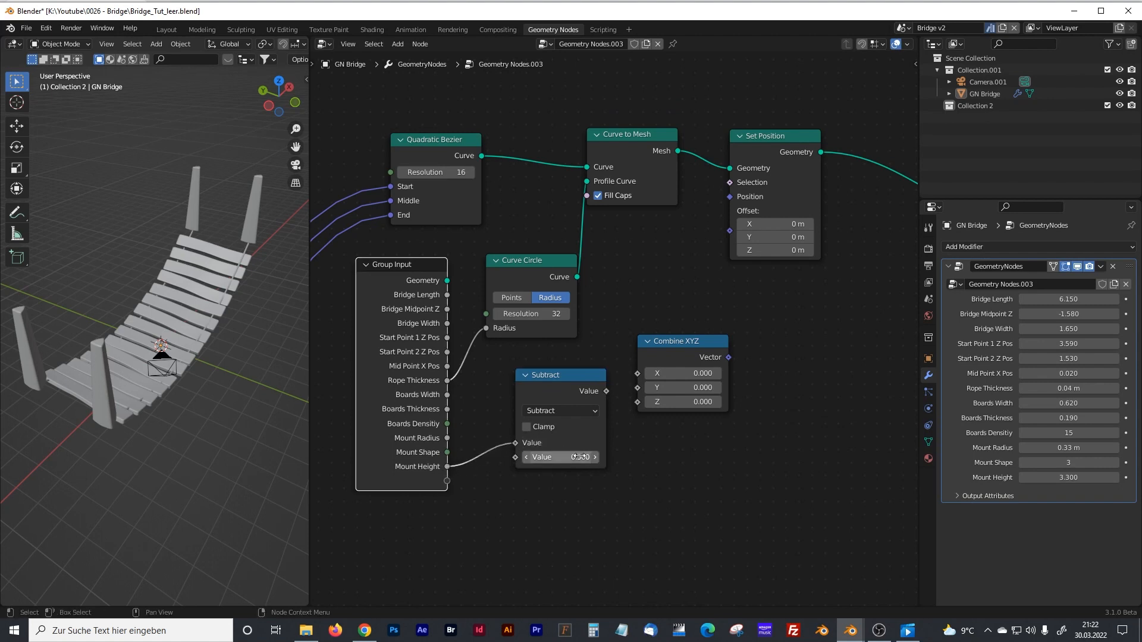
# - Connect the Subtract result to Combine XYZ's Z and feed the combined vector into the Set Position node's Offset
pyautogui.click(580, 457)
pyautogui.click(623, 453)
pyautogui.moveTo(605, 391); pyautogui.dragTo(637, 402)
pyautogui.moveTo(797, 138); pyautogui.dragTo(826, 140)
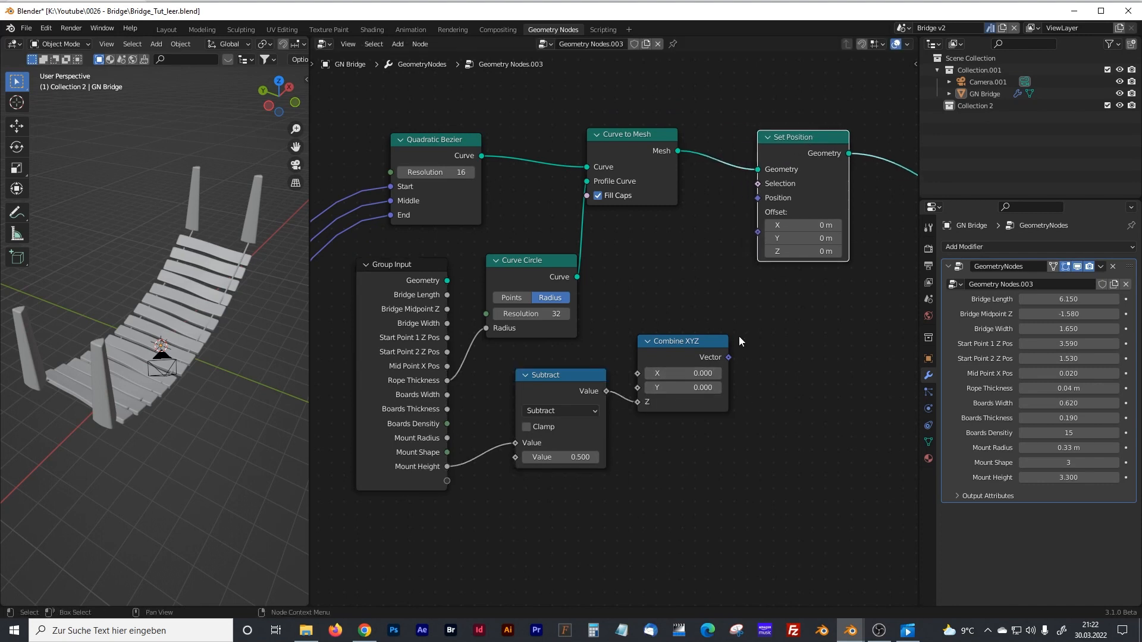
pyautogui.moveTo(730, 360); pyautogui.dragTo(756, 232)
# - Set the Subtract node's second value to 0.900 so the hand rope sits below the mount tops
pyautogui.moveTo(102, 328); pyautogui.dragTo(222, 316, button='middle')
pyautogui.moveTo(553, 457); pyautogui.dragTo(580, 497)
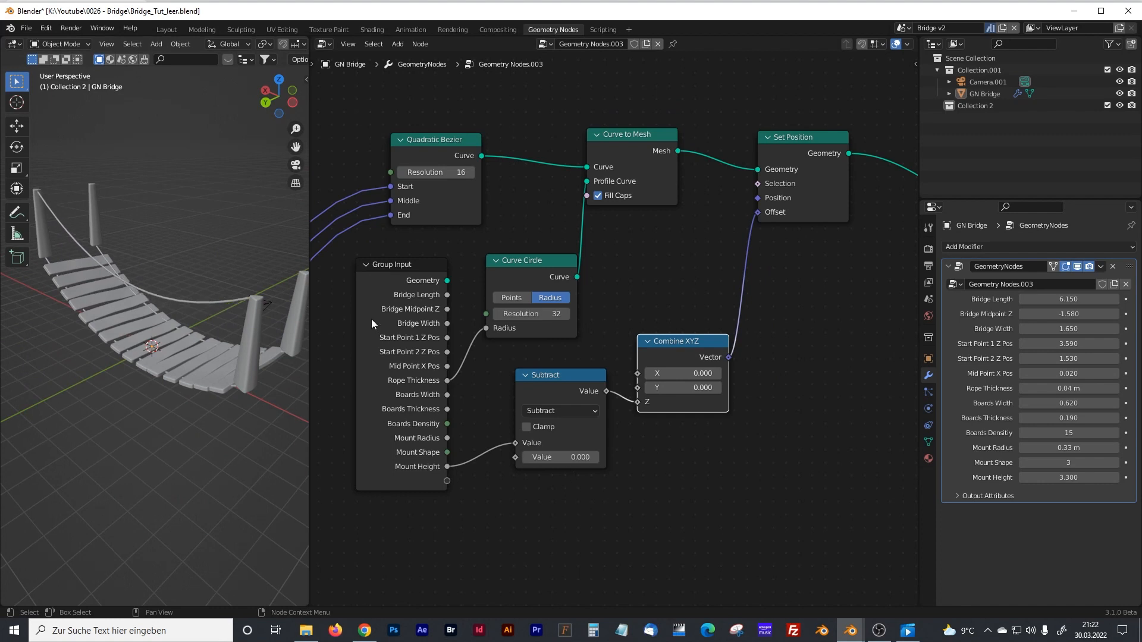
pyautogui.moveTo(312, 251); pyautogui.dragTo(413, 259)
pyautogui.moveTo(321, 268); pyautogui.dragTo(250, 282, button='middle')
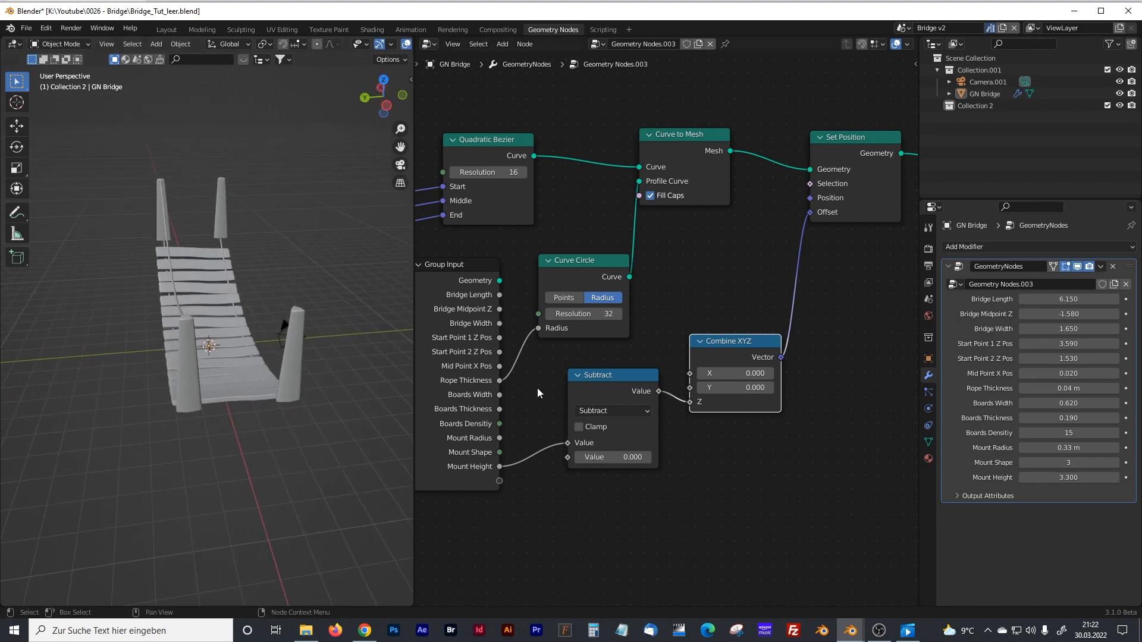
pyautogui.moveTo(613, 457); pyautogui.dragTo(632, 457)
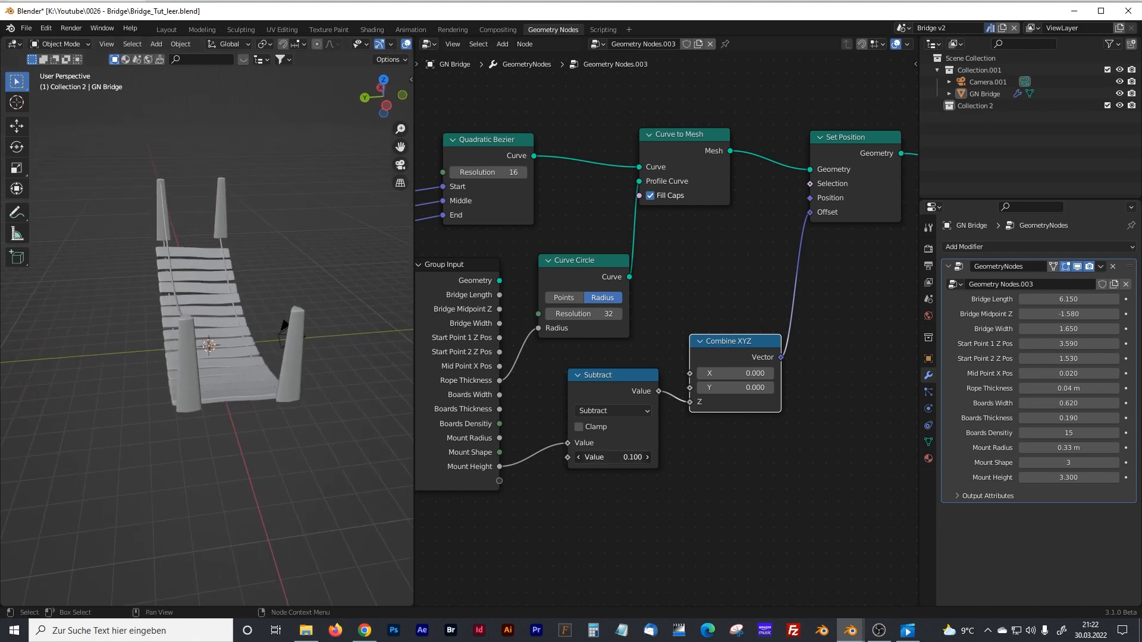
pyautogui.moveTo(579, 491); pyautogui.dragTo(611, 484, button='middle')
pyautogui.moveTo(308, 366); pyautogui.dragTo(289, 302, button='middle')
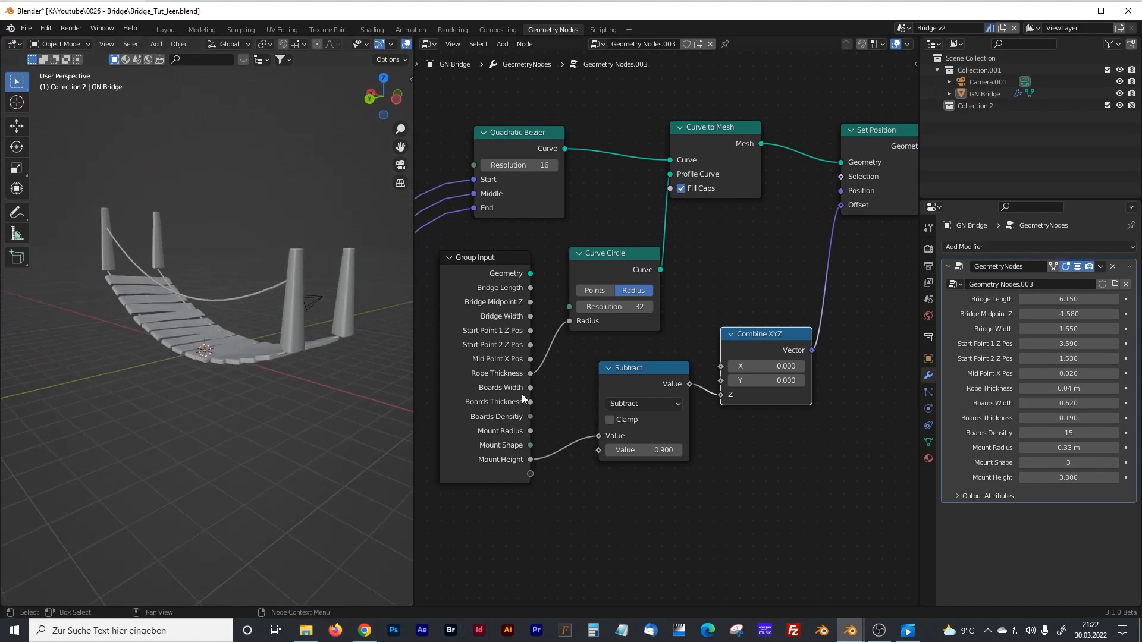
# - Expose the Subtract node's second value as a group input and name it Hand Rope Height
pyautogui.click(626, 373)
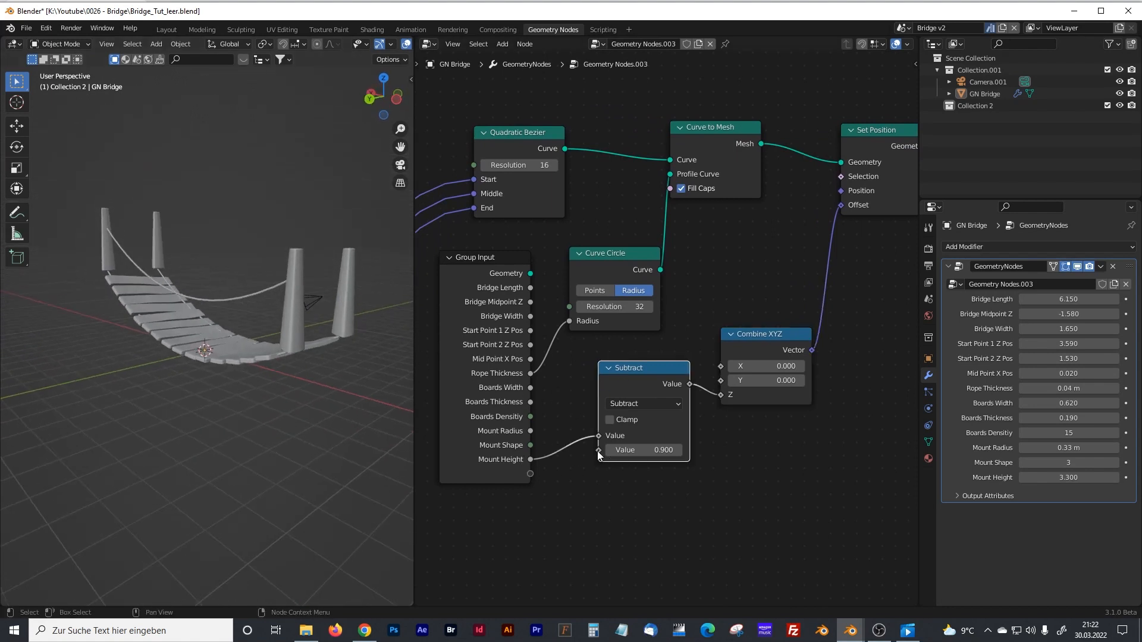
pyautogui.moveTo(590, 452); pyautogui.dragTo(519, 474)
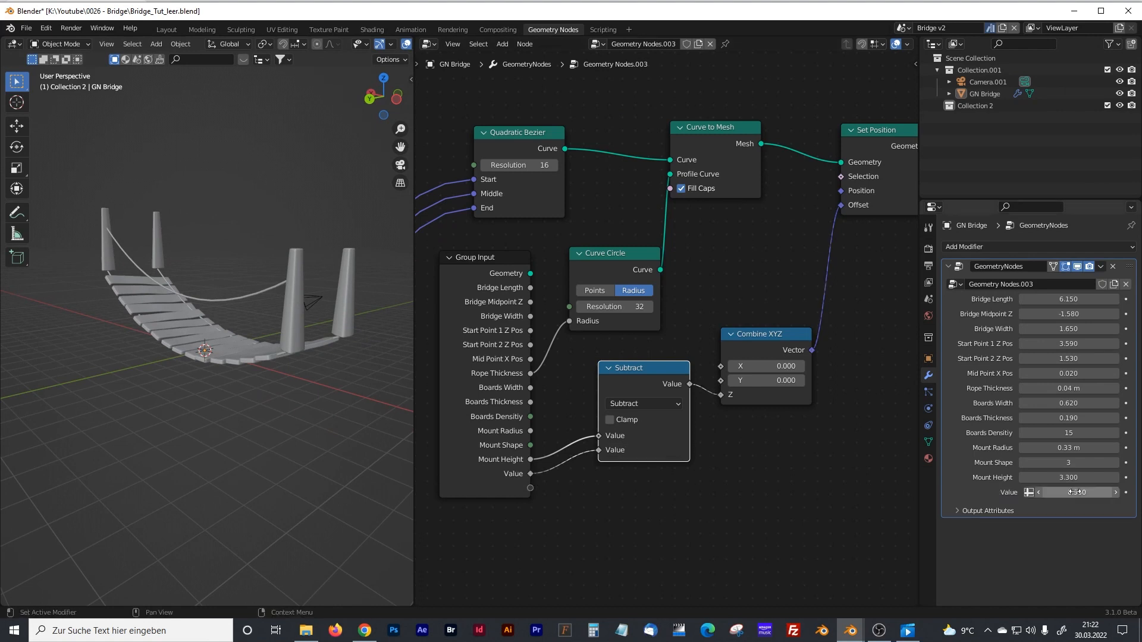
pyautogui.click(914, 63)
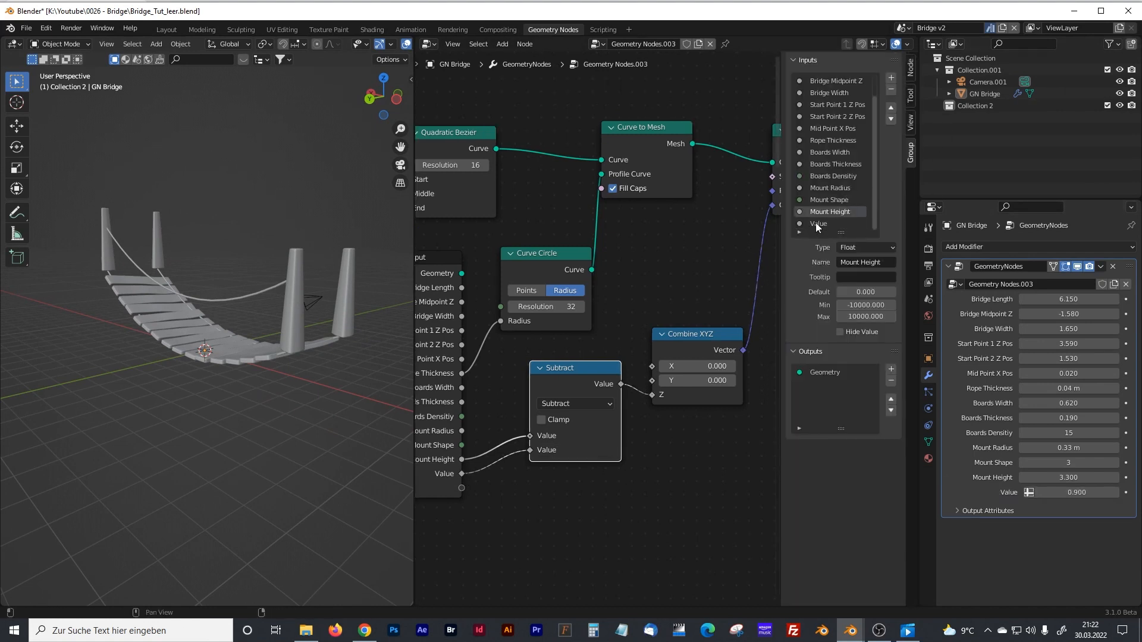
pyautogui.click(838, 225)
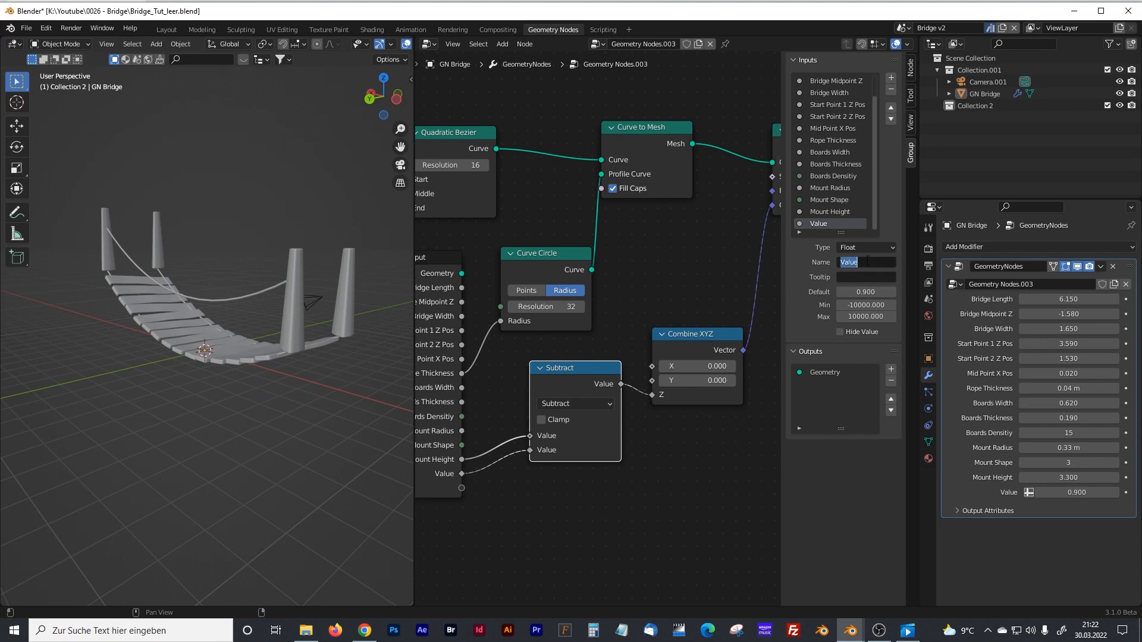
pyautogui.write('H')
pyautogui.write('and Rop')
pyautogui.write('e Z Position')
pyautogui.press('BackSpace')
pyautogui.press('BackSpace')
pyautogui.press('BackSpace')
pyautogui.press('BackSpace')
pyautogui.press('BackSpace')
pyautogui.press('BackSpace')
pyautogui.press('BackSpace')
pyautogui.write('Hei')
pyautogui.press('Return')
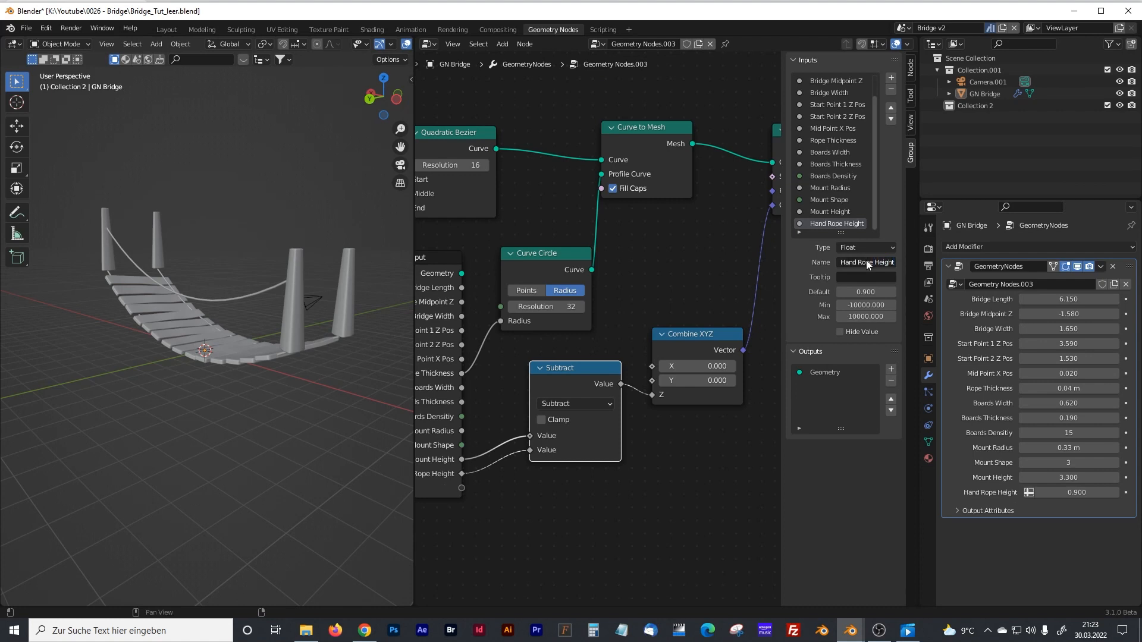
# - Group the hand rope nodes, from Quadratic Bezier to Set Position, in a frame labelled Hand Rope 1
pyautogui.moveTo(415, 236); pyautogui.dragTo(245, 236)
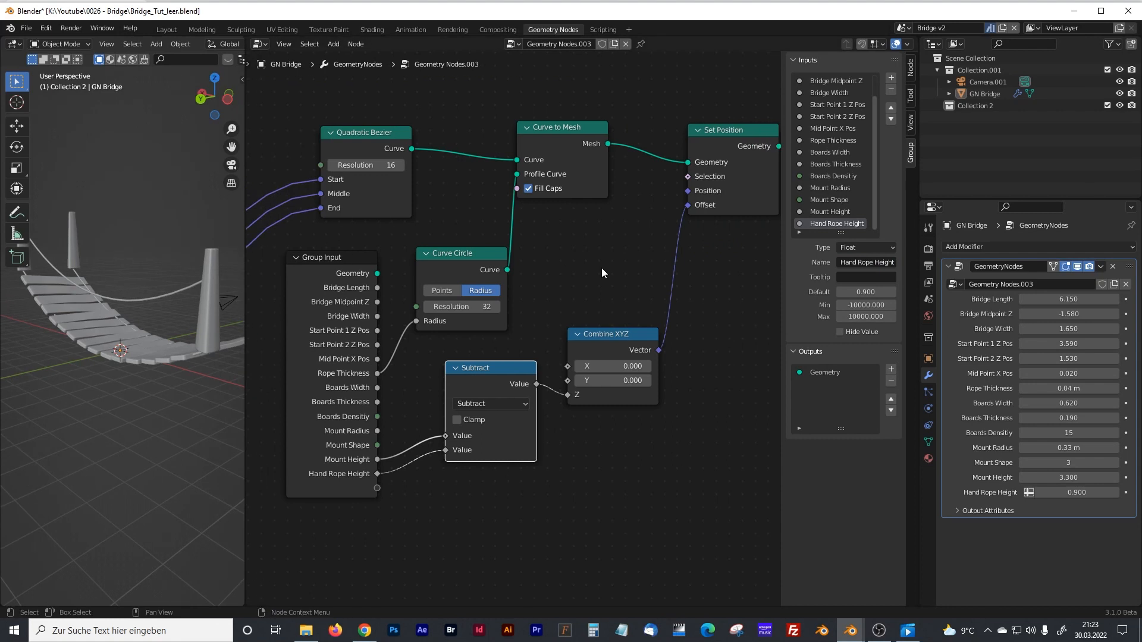
pyautogui.press('n')
pyautogui.scroll(-3, 629, 287)
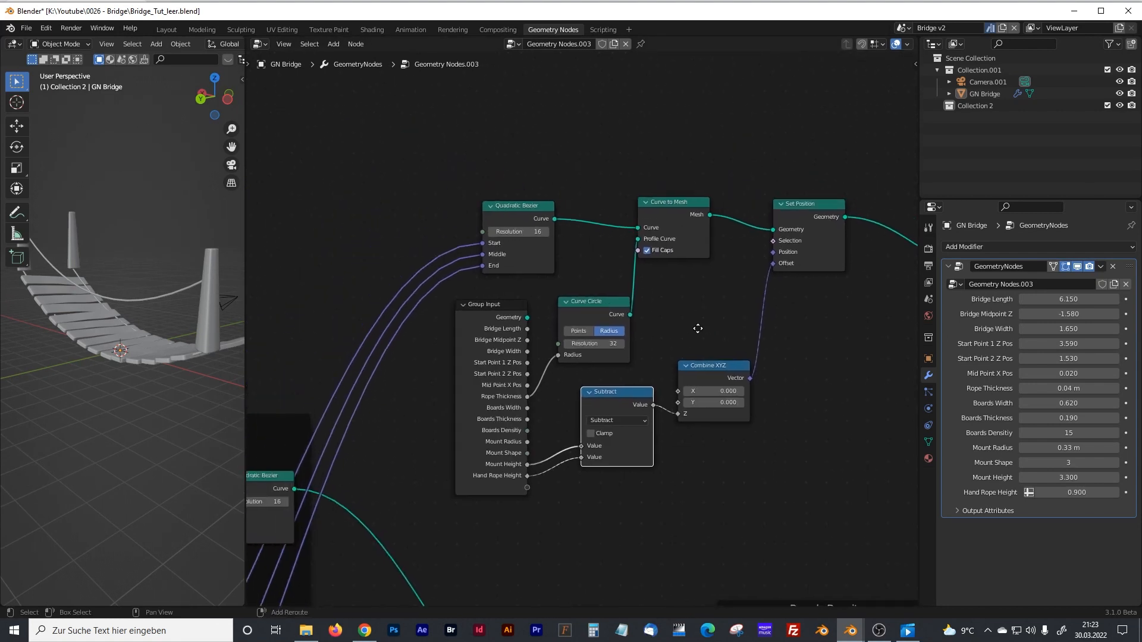
pyautogui.moveTo(438, 181); pyautogui.dragTo(804, 462)
pyautogui.hotkey('ctrl', 'j')
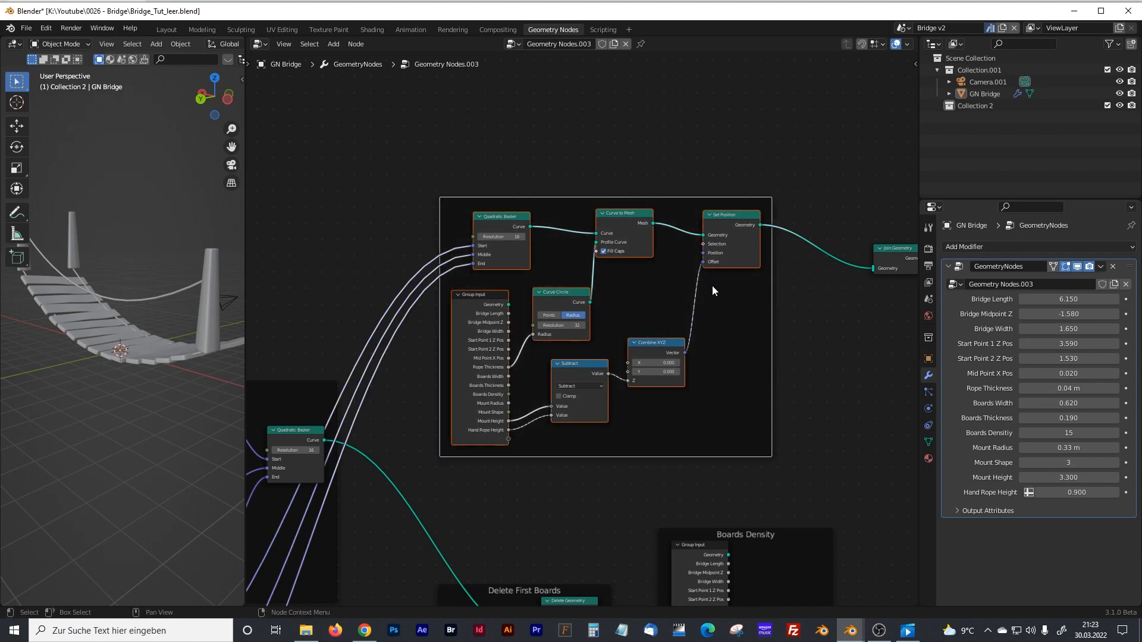
pyautogui.click(672, 198)
pyautogui.click(915, 62)
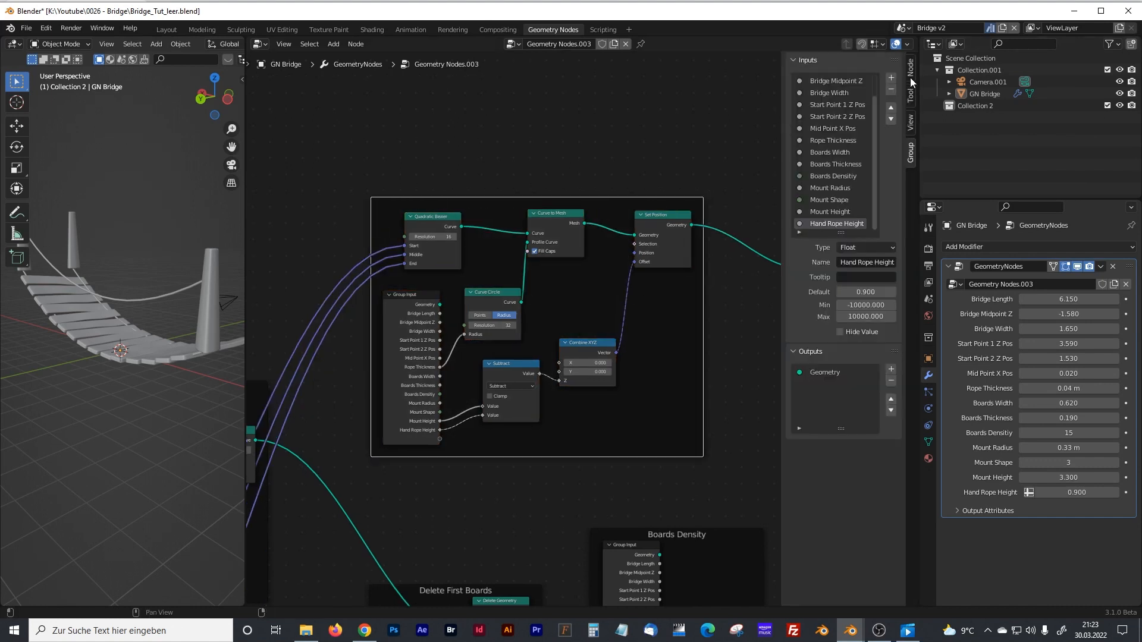
pyautogui.click(911, 70)
pyautogui.click(869, 94)
pyautogui.write('Hand Rope 1')
pyautogui.press('Return')
# - Duplicate the Hand Rope 1 frame with all its nodes and place the copy above the original
pyautogui.scroll(-1, 529, 178)
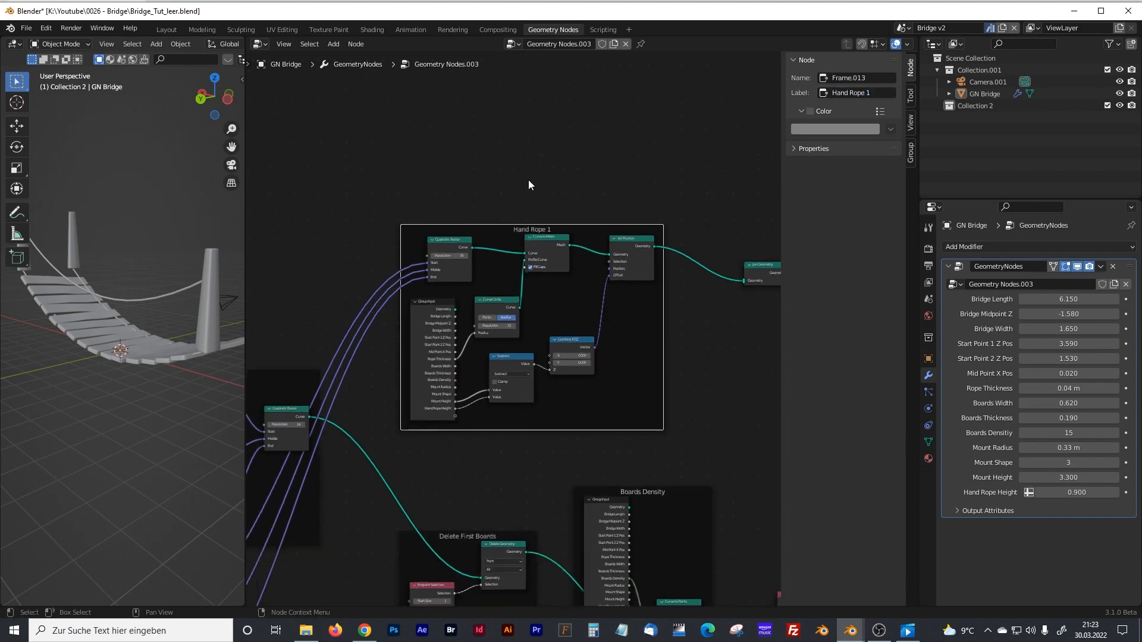
pyautogui.moveTo(390, 219); pyautogui.dragTo(681, 438)
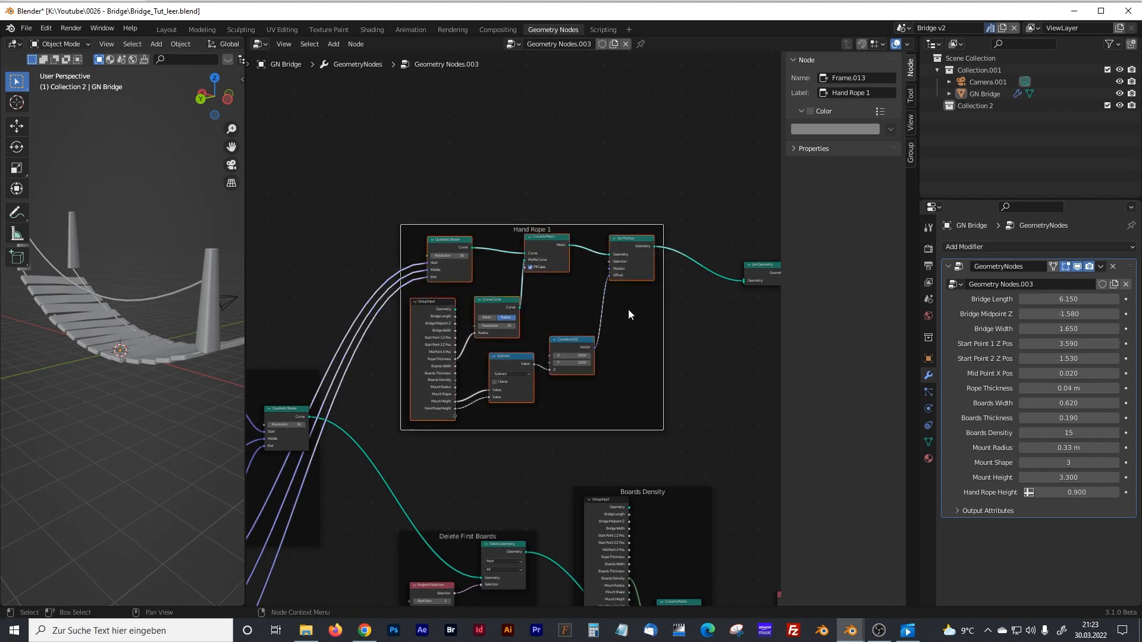
pyautogui.moveTo(611, 290); pyautogui.dragTo(593, 349, button='middle')
pyautogui.hotkey('shift', 'd')
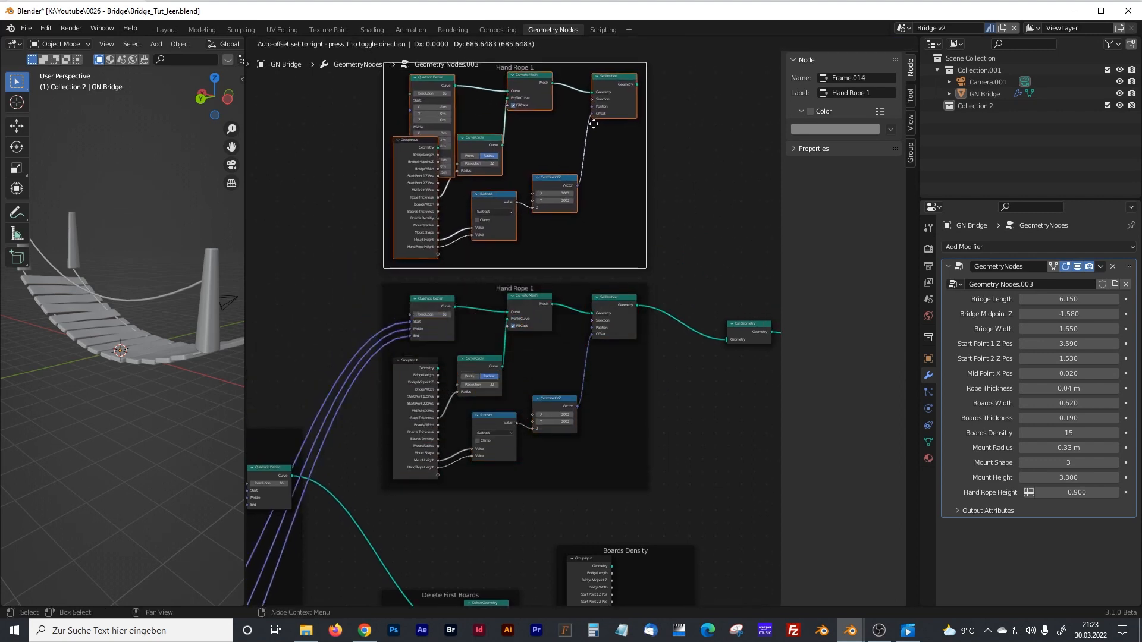
pyautogui.click(594, 123)
pyautogui.moveTo(495, 139); pyautogui.dragTo(534, 155, button='middle')
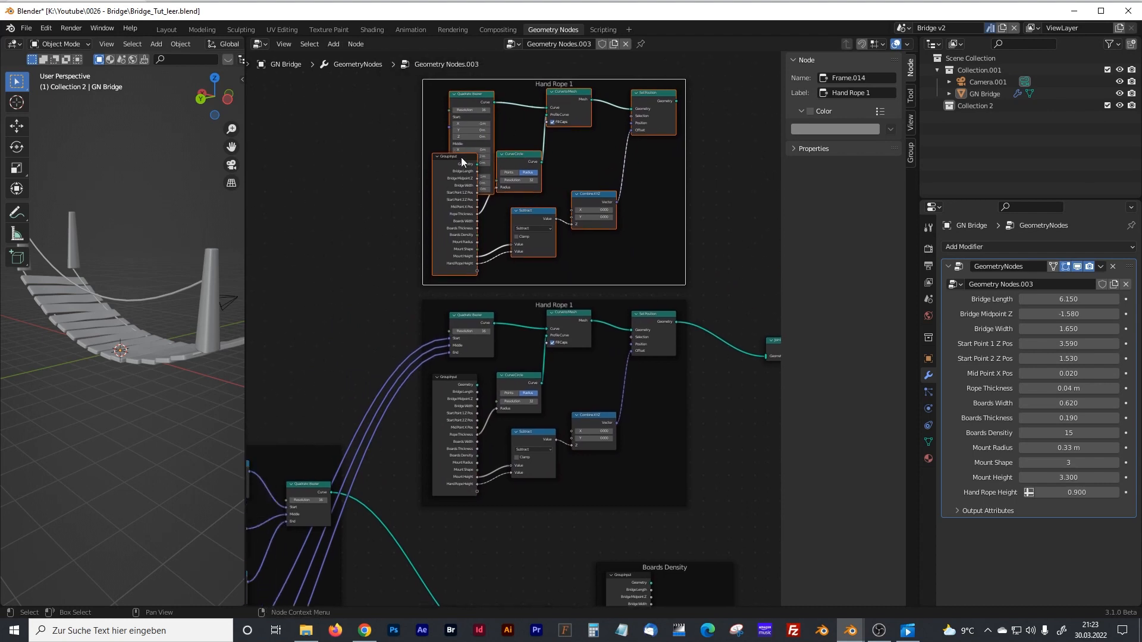
pyautogui.moveTo(461, 158); pyautogui.dragTo(459, 172)
pyautogui.click(437, 102)
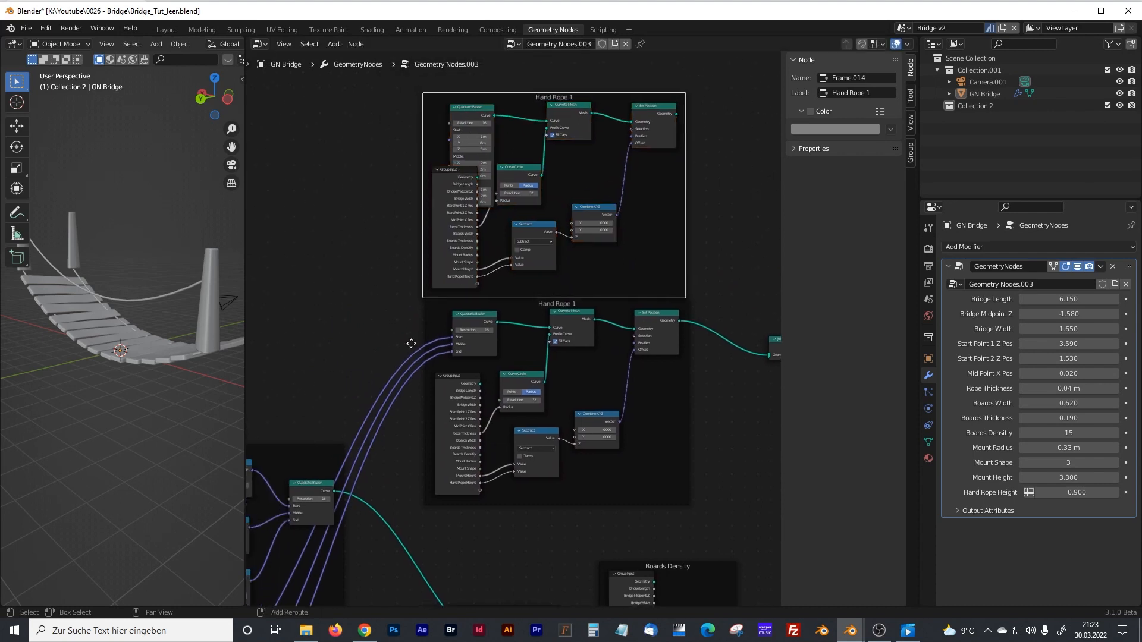
# - Connect the three Right Rope Combine XYZ vectors to Start, Middle and End of the duplicated frame's Quadratic Bezier
pyautogui.keyDown('shift'); pyautogui.moveTo(376, 417); pyautogui.dragTo(515, 232, button='middle'); pyautogui.keyUp('shift')
pyautogui.keyDown('shift'); pyautogui.moveTo(424, 348); pyautogui.dragTo(465, 280, button='middle'); pyautogui.keyUp('shift')
pyautogui.keyDown('shift'); pyautogui.moveTo(428, 470); pyautogui.dragTo(452, 263, button='middle'); pyautogui.keyUp('shift')
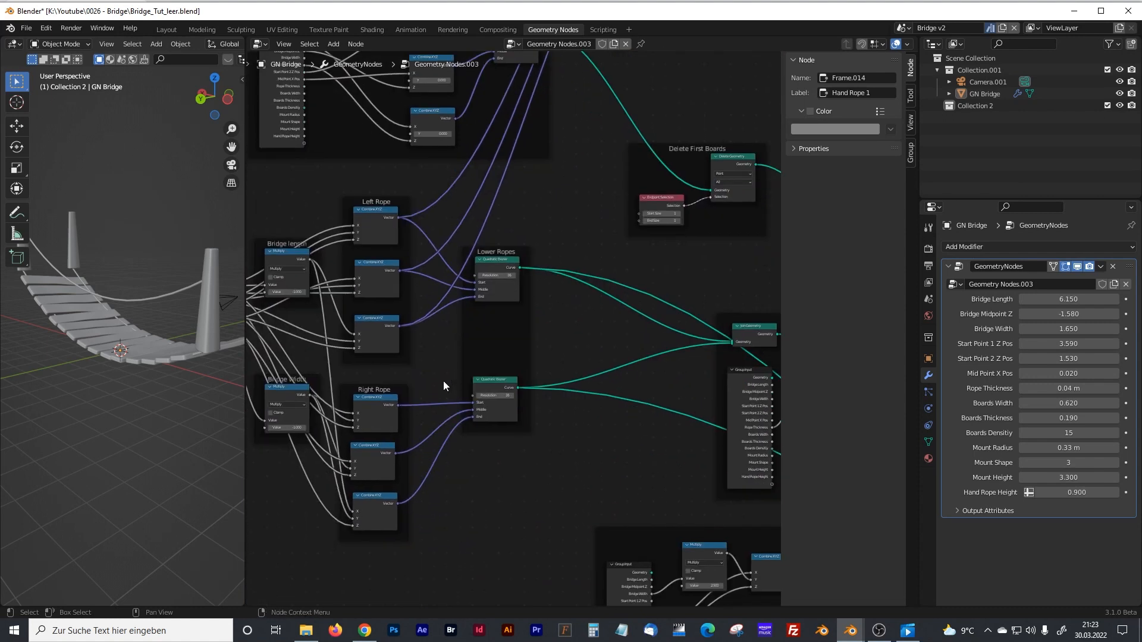
pyautogui.moveTo(398, 406); pyautogui.dragTo(629, 230)
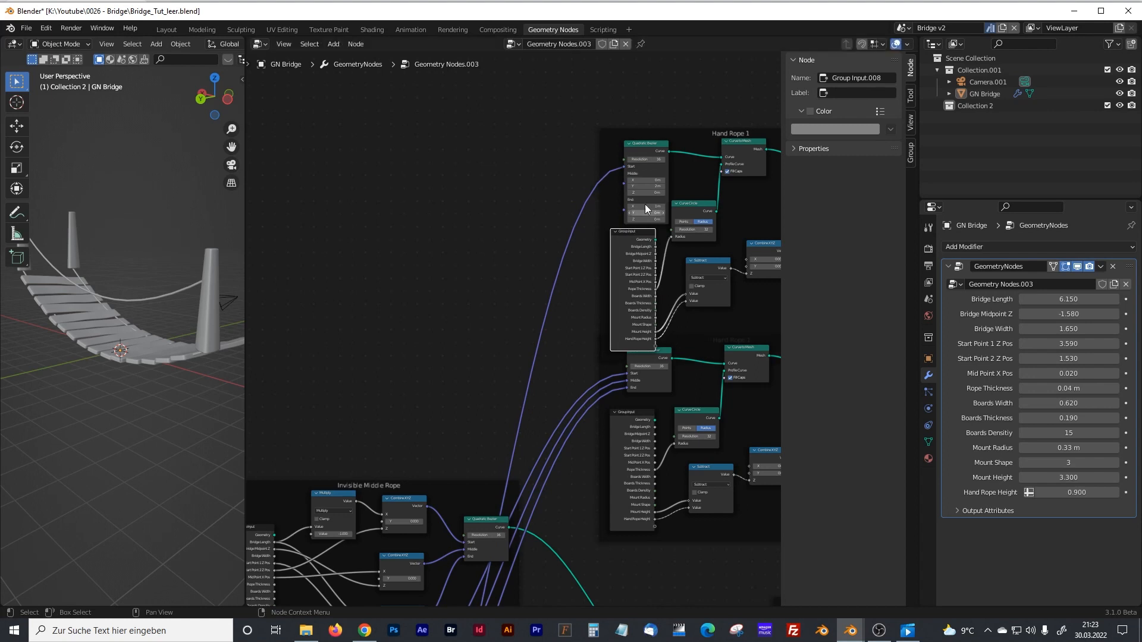
pyautogui.moveTo(704, 138); pyautogui.dragTo(693, 113)
pyautogui.moveTo(505, 373); pyautogui.dragTo(518, 151, button='middle')
pyautogui.moveTo(434, 499); pyautogui.dragTo(455, 356, button='middle')
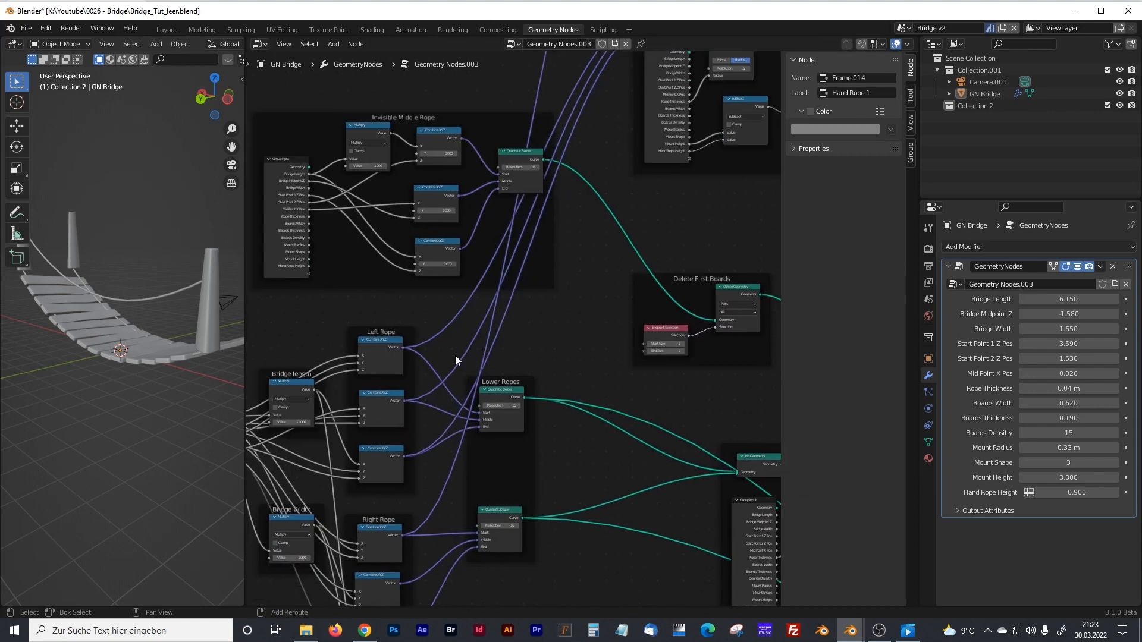
pyautogui.moveTo(417, 461); pyautogui.dragTo(453, 301, button='middle')
pyautogui.scroll(1, 446, 420)
pyautogui.moveTo(424, 435); pyautogui.dragTo(542, 113)
pyautogui.moveTo(491, 528); pyautogui.dragTo(504, 303, button='middle')
pyautogui.moveTo(449, 529); pyautogui.dragTo(528, 312, button='middle')
pyautogui.moveTo(432, 512); pyautogui.dragTo(562, 301, button='middle')
pyautogui.moveTo(455, 523); pyautogui.dragTo(567, 163)
pyautogui.moveTo(597, 213); pyautogui.dragTo(641, 178)
# - Relabel the duplicated frame as Hand Rope 2
pyautogui.click(706, 87)
pyautogui.click(884, 94)
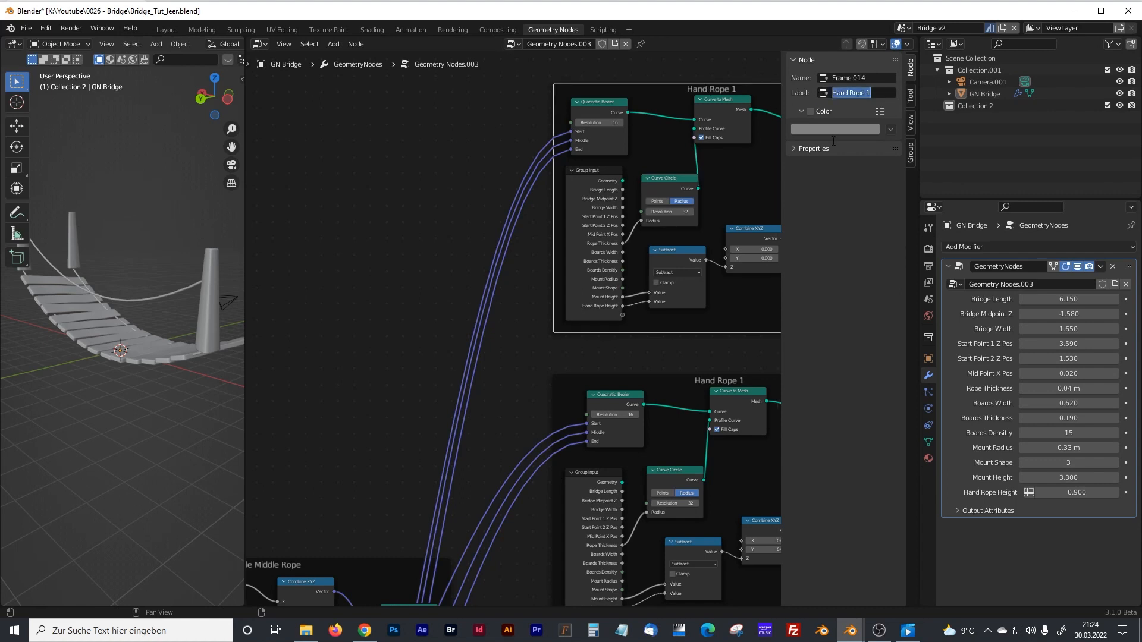
pyautogui.click(878, 94)
pyautogui.press('Return')
# - Reposition the Join Geometry node and connect Hand Rope 2's Set Position output to it
pyautogui.moveTo(672, 317); pyautogui.dragTo(449, 325, button='middle')
pyautogui.moveTo(646, 363); pyautogui.dragTo(501, 363, button='middle')
pyautogui.moveTo(634, 434); pyautogui.dragTo(649, 408)
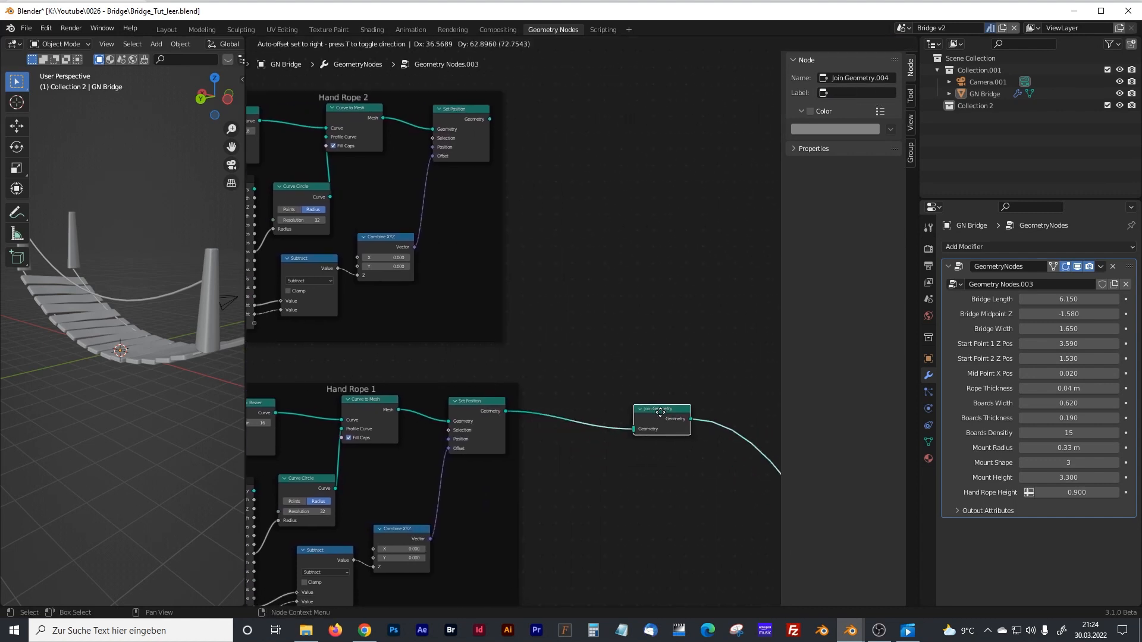
pyautogui.click(485, 119)
pyautogui.moveTo(489, 119); pyautogui.dragTo(633, 428)
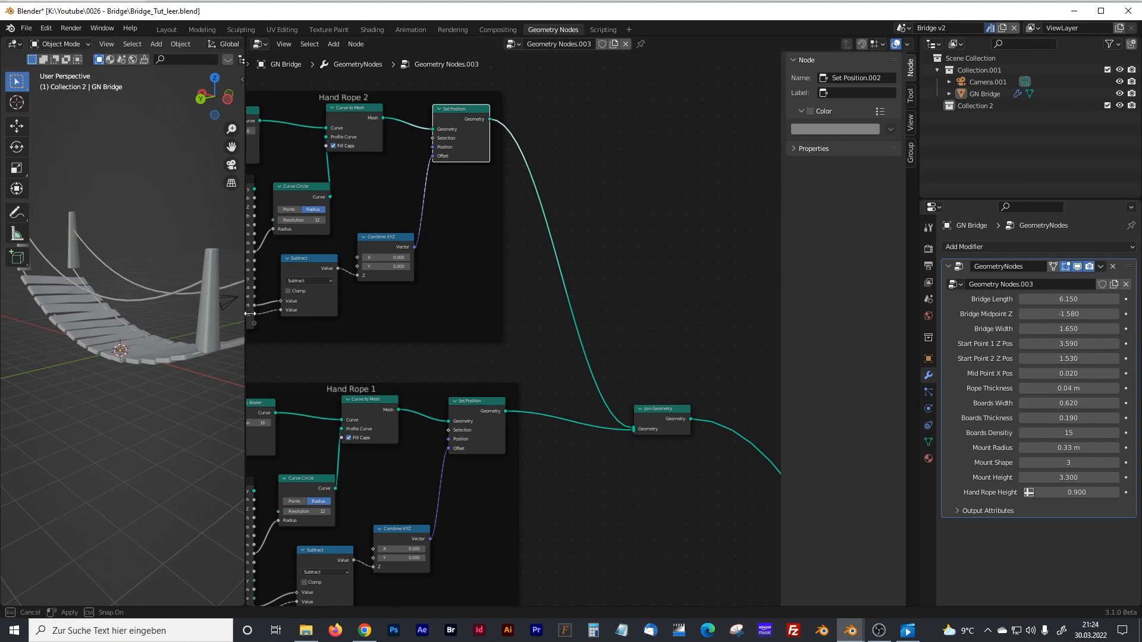
# - Set Bridge Width to 1.790, Start Point 1 Z Pos to 4.600 and Mid Point X Pos to 2.060 in the modifier
pyautogui.moveTo(248, 313); pyautogui.dragTo(436, 303)
pyautogui.moveTo(291, 294); pyautogui.dragTo(441, 369, button='middle')
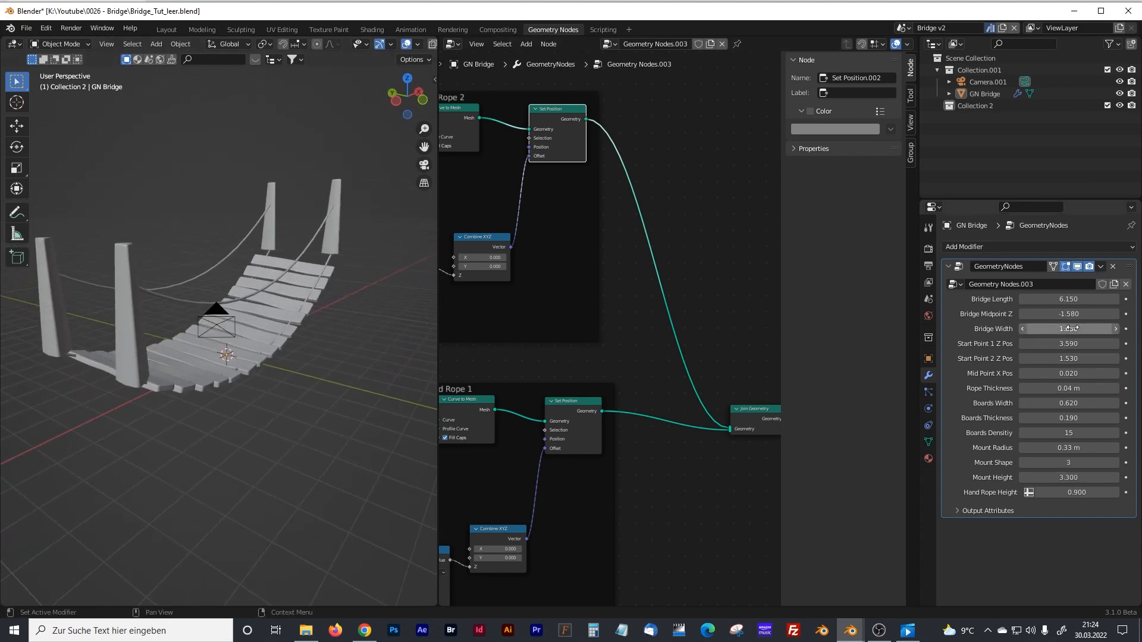
pyautogui.moveTo(1069, 329); pyautogui.dragTo(1122, 344)
pyautogui.moveTo(1068, 373); pyautogui.dragTo(1097, 373)
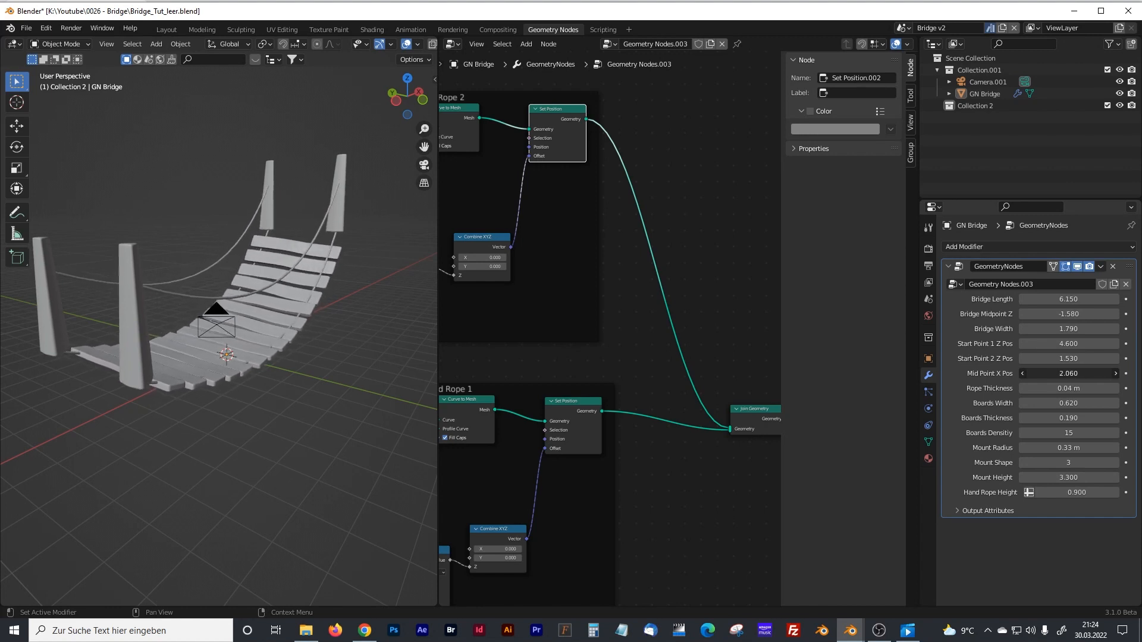
# - Set Mount Height to 3.170 and Hand Rope Height to 1.220, and inspect the hand ropes from several angles
pyautogui.moveTo(1069, 481); pyautogui.dragTo(1087, 498)
pyautogui.moveTo(261, 357)
pyautogui.mouseDown(button='middle')
pyautogui.moveTo(284, 363)
pyautogui.moveTo(245, 351)
pyautogui.mouseUp(button='middle')
pyautogui.moveTo(273, 276); pyautogui.dragTo(301, 303, button='middle')
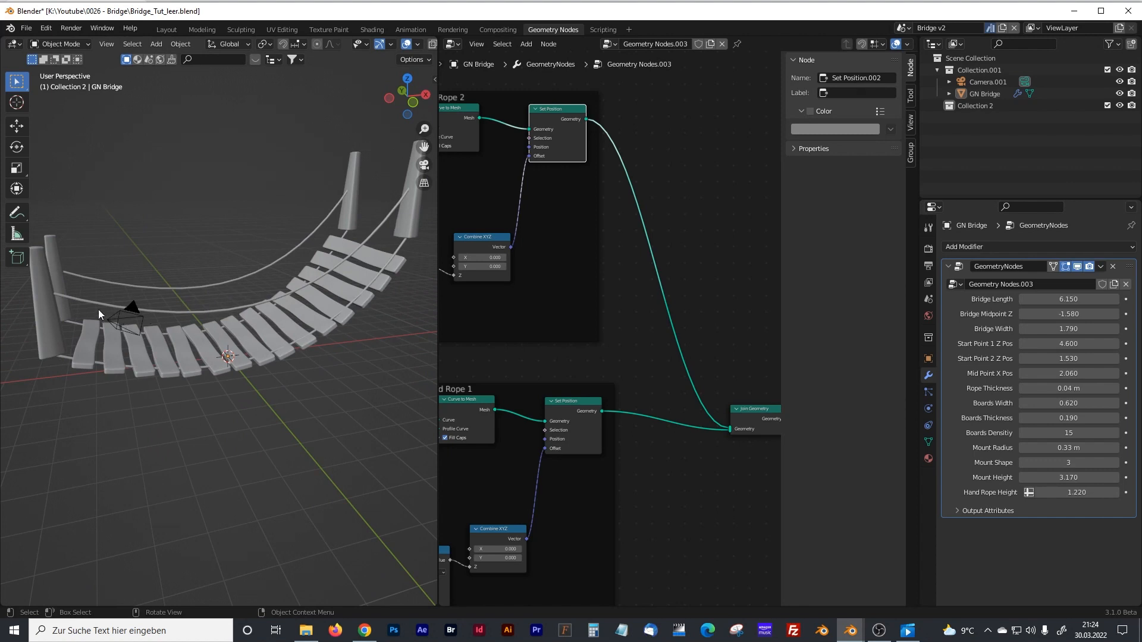
pyautogui.moveTo(279, 376); pyautogui.dragTo(291, 306, button='middle')
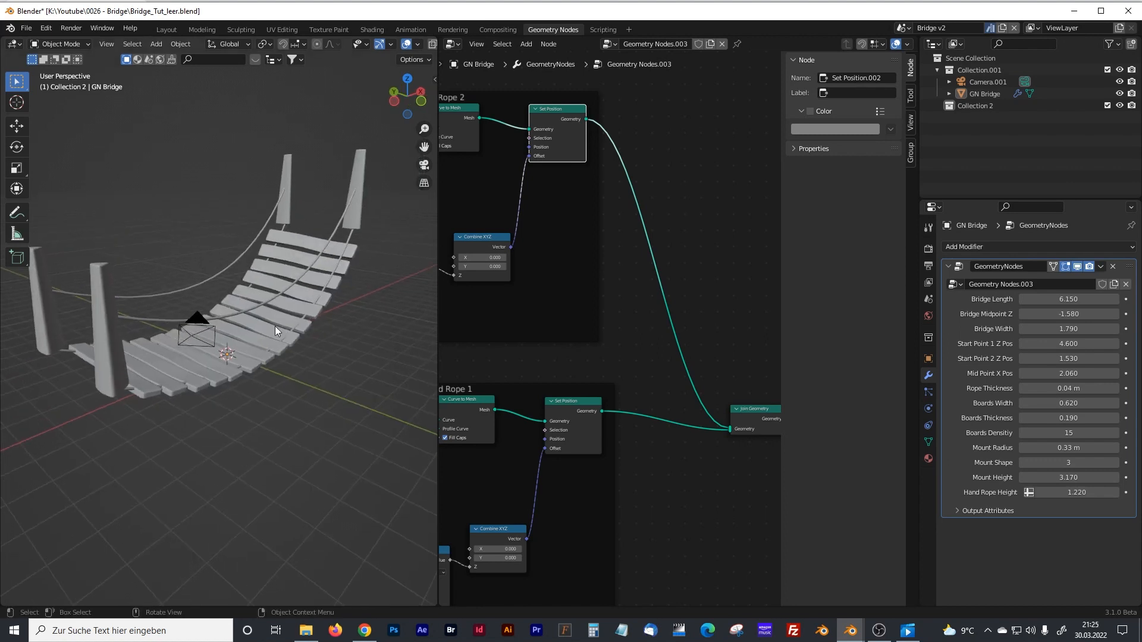
pyautogui.scroll(-4, 481, 346)
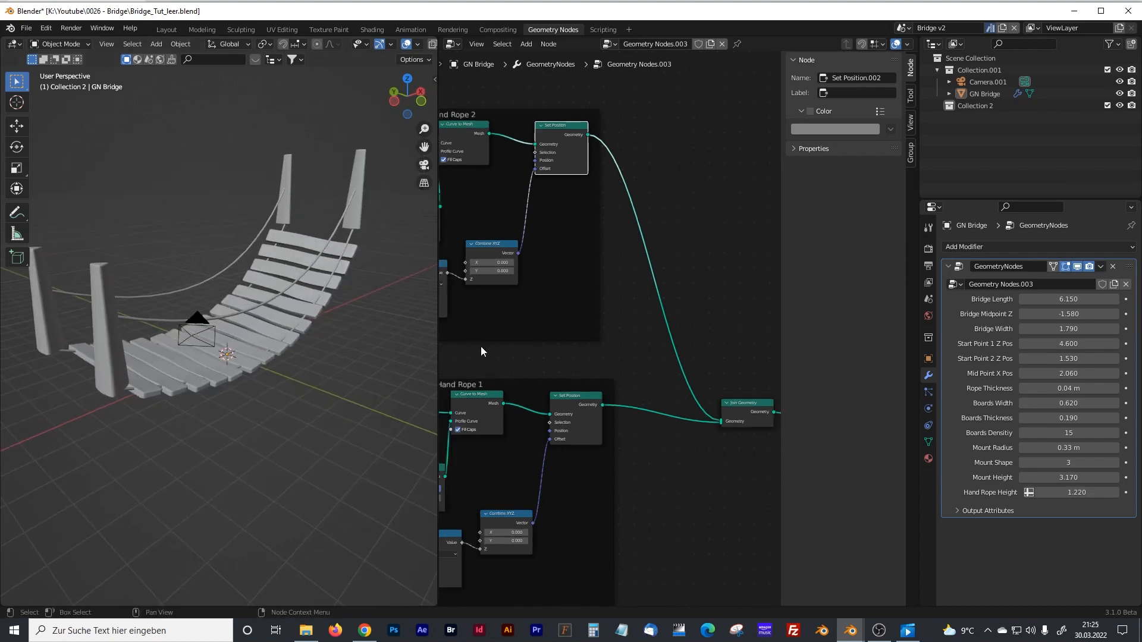
pyautogui.moveTo(439, 336); pyautogui.dragTo(292, 336)
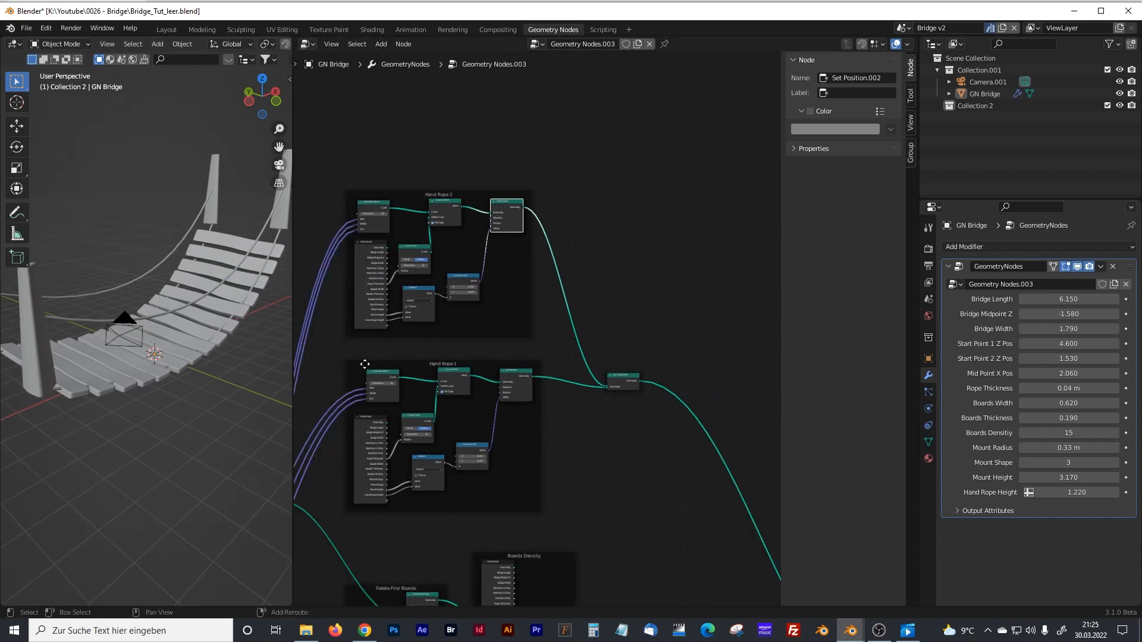
# - Review the Hand Rope 1, Hand Rope 2 and Mount Distribution frames in the node tree
pyautogui.scroll(4, 408, 257)
pyautogui.moveTo(408, 257); pyautogui.dragTo(452, 286, button='middle')
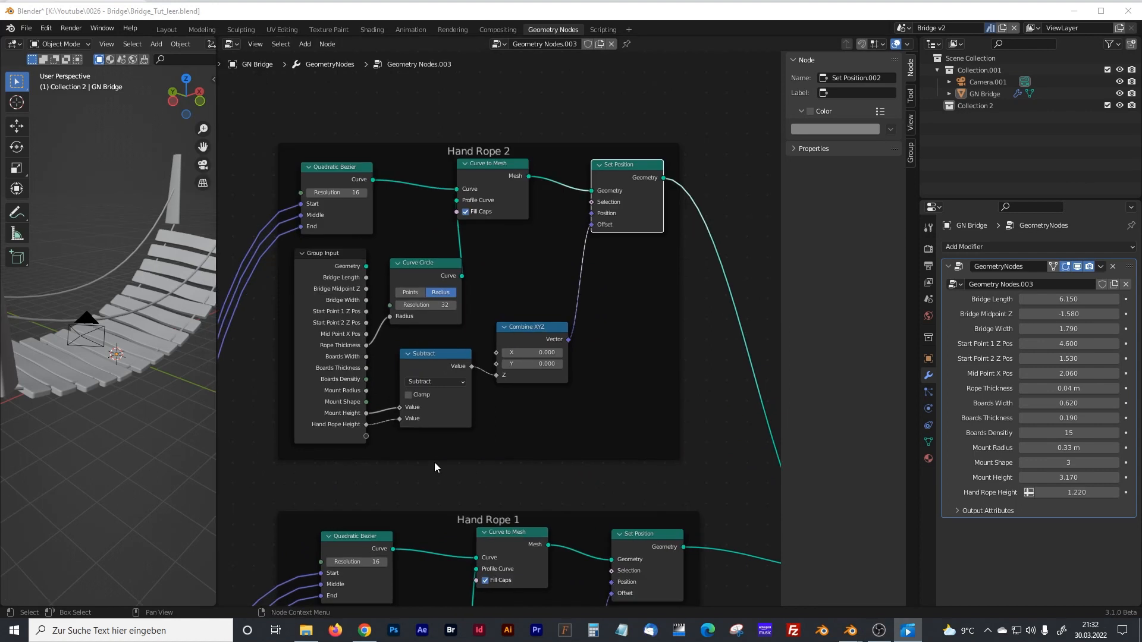
pyautogui.scroll(-3, 436, 459)
pyautogui.keyDown('shift'); pyautogui.scroll(-4, 491, 405); pyautogui.keyUp('shift')
pyautogui.scroll(-2, 491, 406)
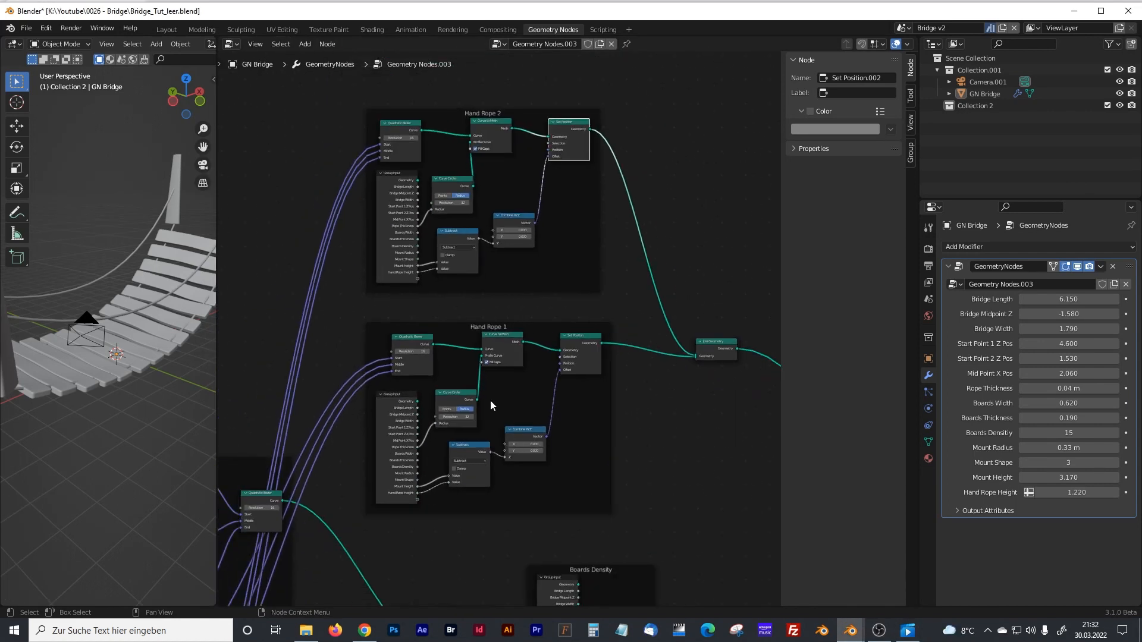
pyautogui.keyDown('shift'); pyautogui.scroll(-10, 492, 406); pyautogui.keyUp('shift')
pyautogui.moveTo(545, 362); pyautogui.dragTo(453, 263, button='middle')
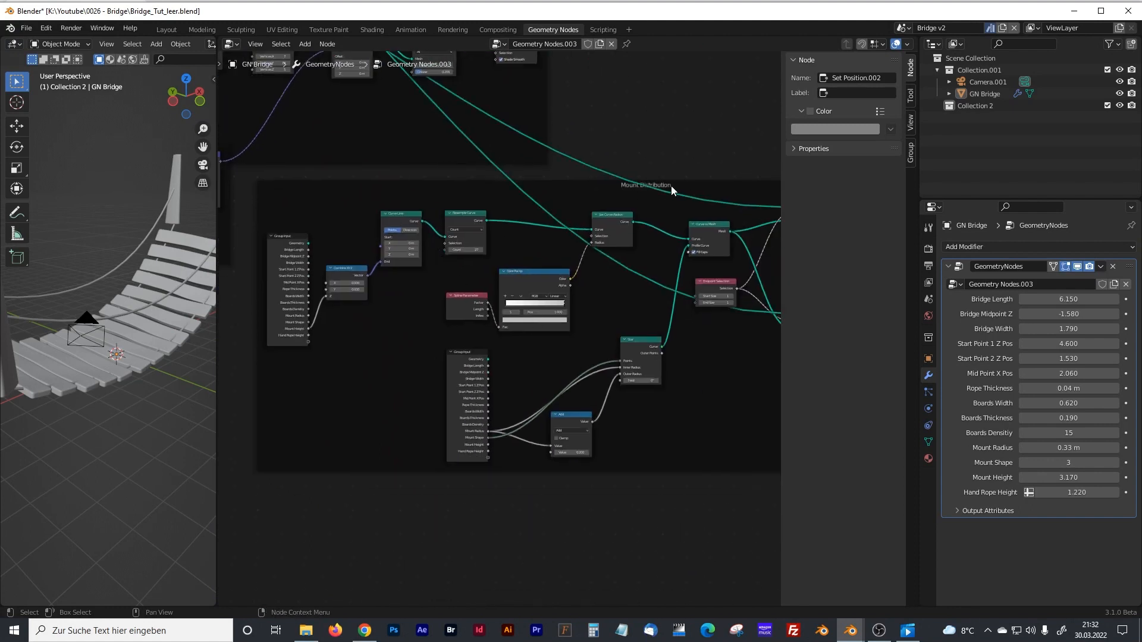
pyautogui.scroll(3, 634, 196)
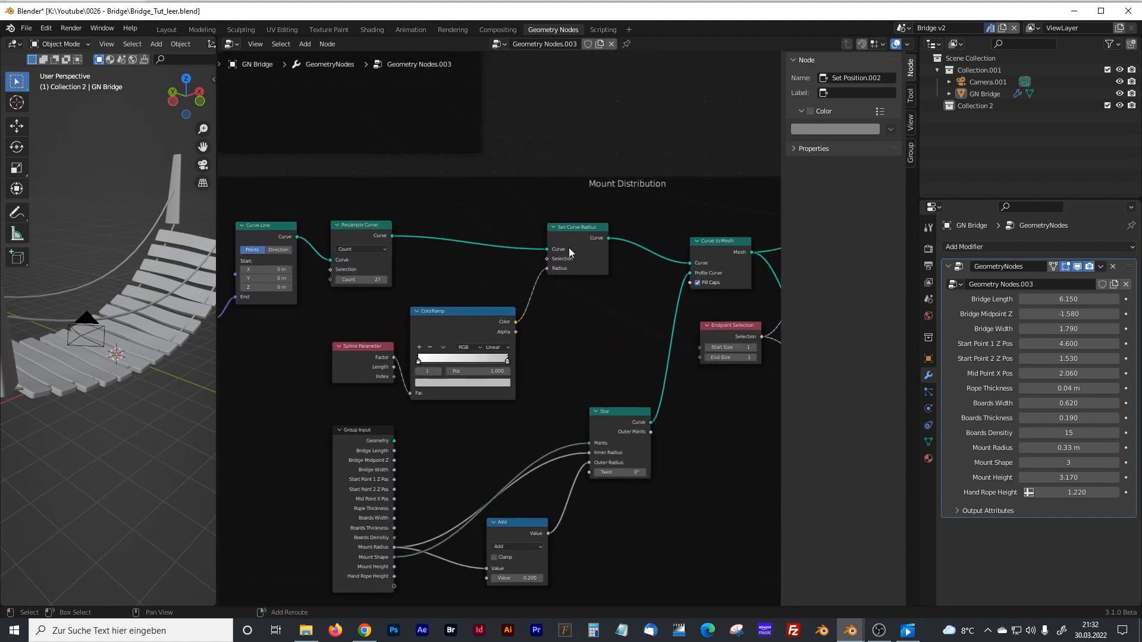
pyautogui.scroll(-5, 509, 236)
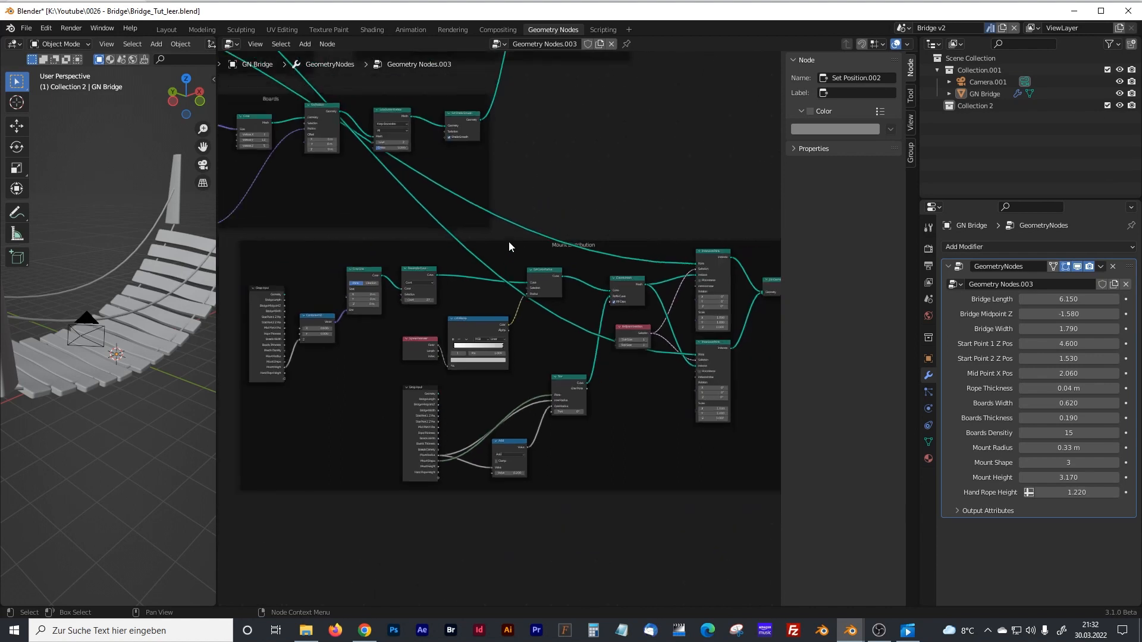
pyautogui.moveTo(399, 300); pyautogui.dragTo(499, 397, button='middle')
pyautogui.moveTo(362, 384); pyautogui.dragTo(284, 307, button='middle')
# - Move the Board Distortion frame down, clear of the Boards frame
pyautogui.moveTo(217, 312); pyautogui.dragTo(141, 312)
pyautogui.scroll(2, 295, 348)
pyautogui.moveTo(210, 241); pyautogui.dragTo(370, 259, button='middle')
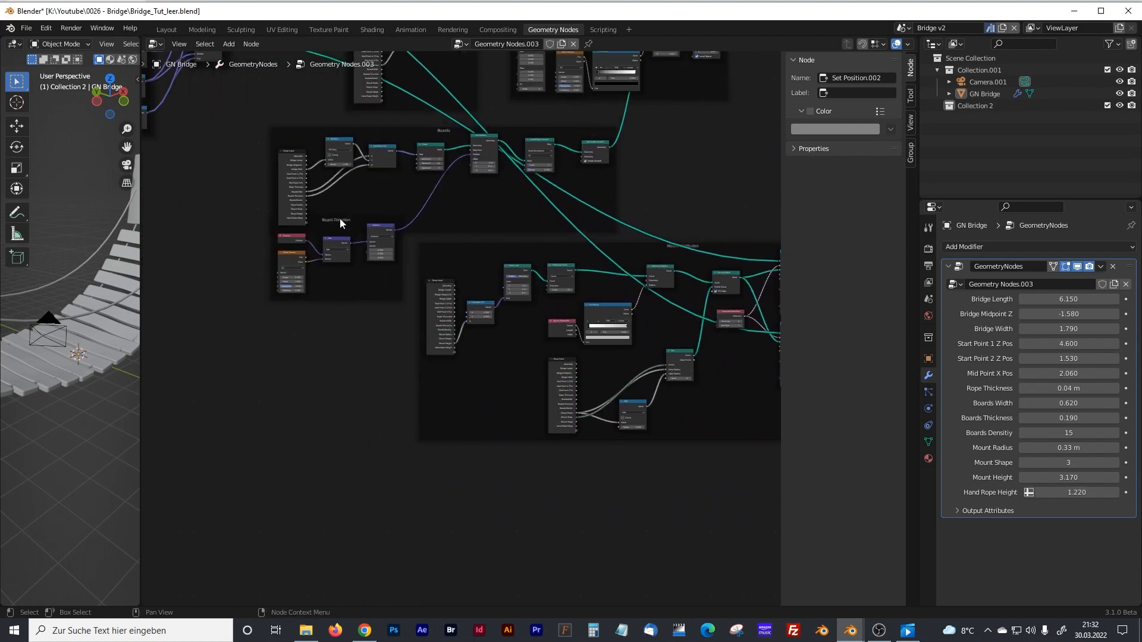
pyautogui.moveTo(340, 223); pyautogui.dragTo(342, 253)
# - Add a Quadratic Bezier node in the empty area below the Mount Distribution frame
pyautogui.moveTo(495, 282); pyautogui.dragTo(411, 191, button='middle')
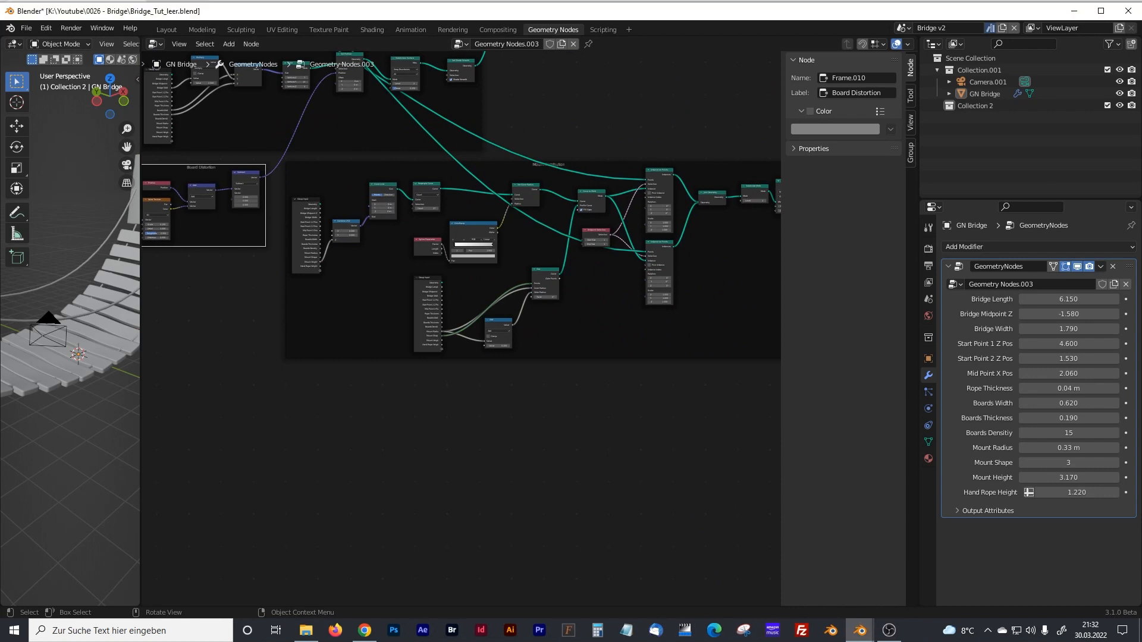
pyautogui.moveTo(403, 426); pyautogui.dragTo(382, 387, button='middle')
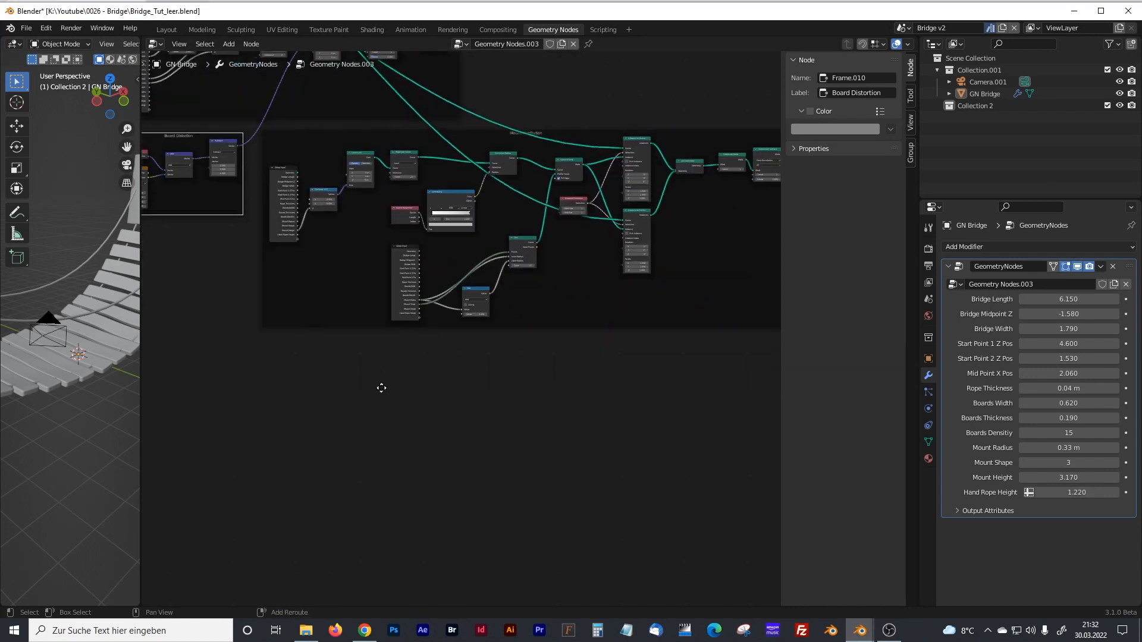
pyautogui.click(444, 410)
pyautogui.hotkey('shift', 'a')
pyautogui.click(397, 373)
pyautogui.write('qua')
pyautogui.click(432, 407)
pyautogui.click(423, 426)
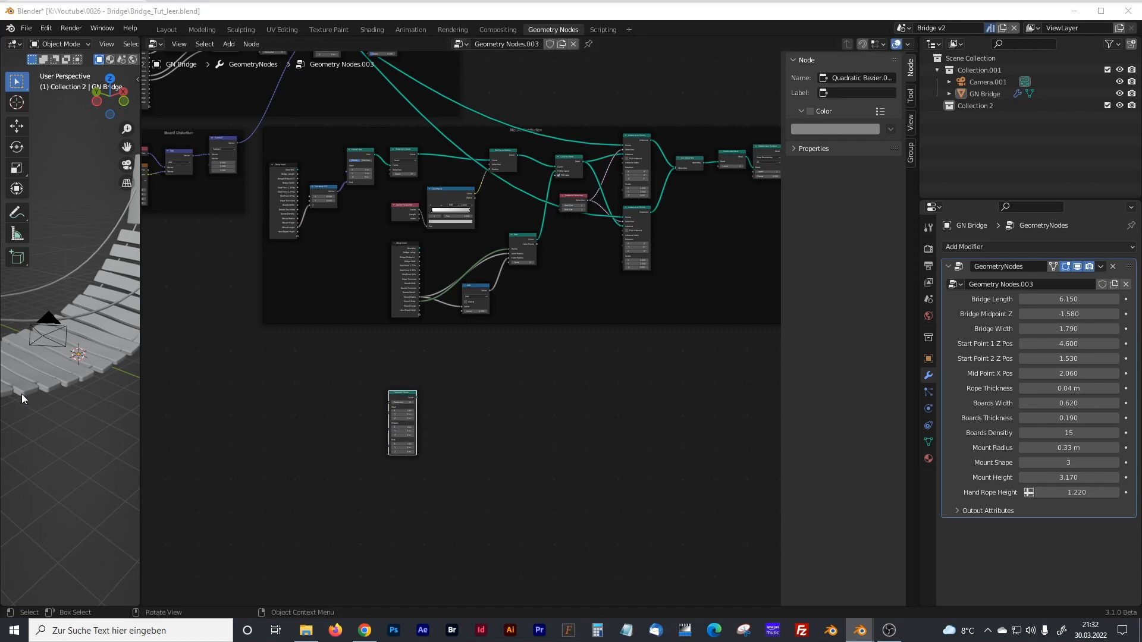
# - Add a Curve to Mesh node beside the new Quadratic Bezier, leaving a gap between the two
pyautogui.scroll(5, 458, 470)
pyautogui.moveTo(437, 483); pyautogui.dragTo(455, 324, button='middle')
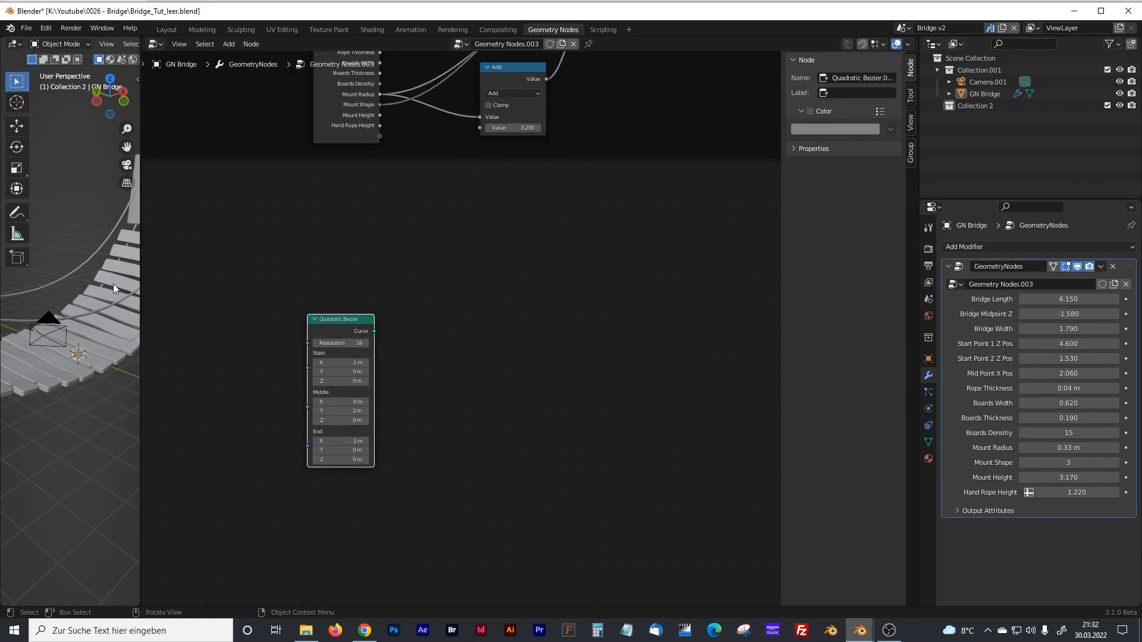
pyautogui.moveTo(137, 287); pyautogui.dragTo(361, 287)
pyautogui.moveTo(588, 332); pyautogui.dragTo(566, 291, button='middle')
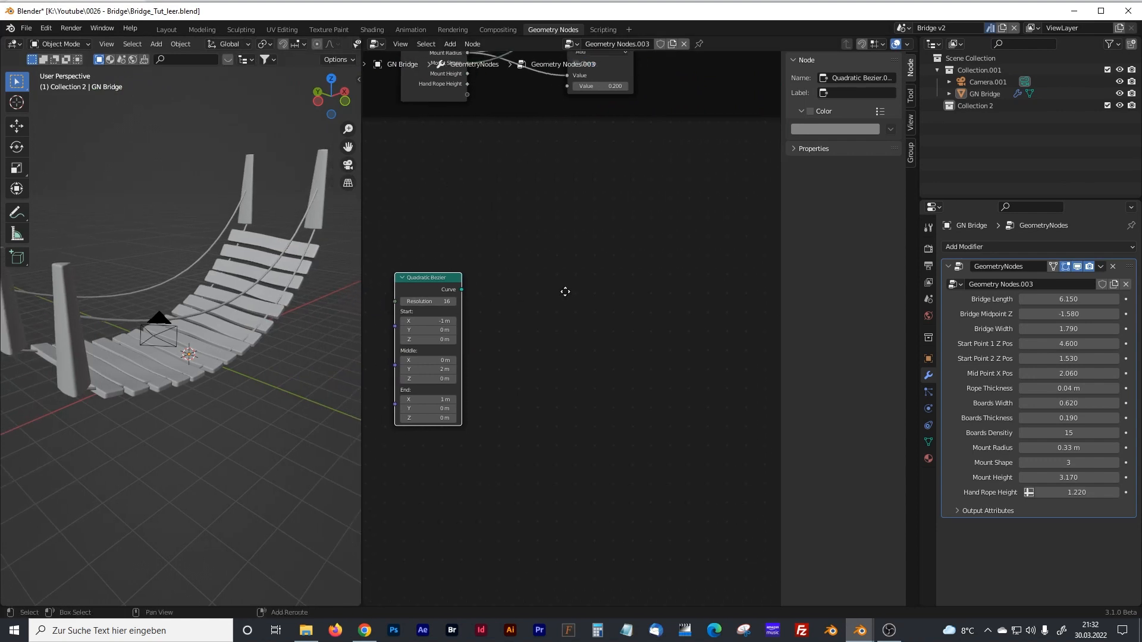
pyautogui.press('n')
pyautogui.hotkey('shift', 'a')
pyautogui.click(617, 310)
pyautogui.write('cur')
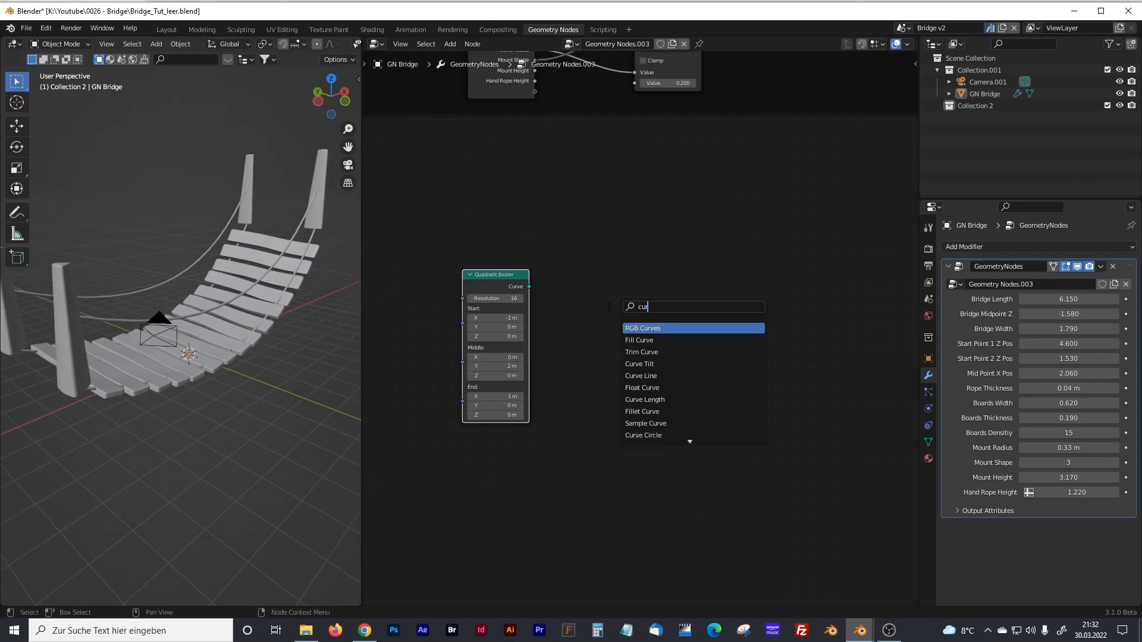
pyautogui.write('ve to')
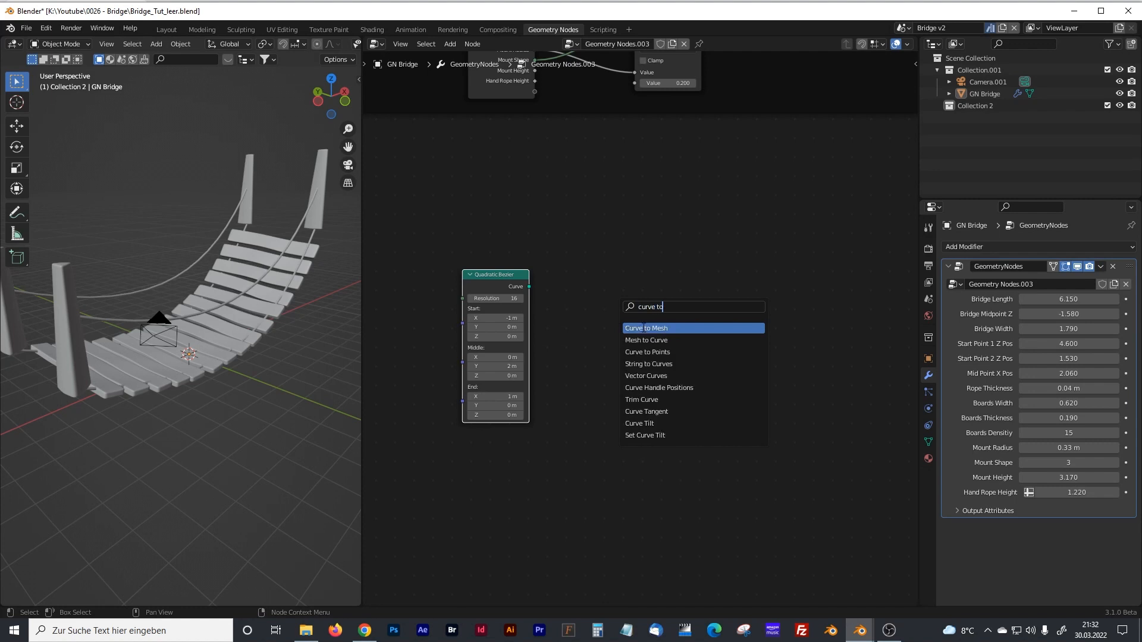
pyautogui.click(652, 328)
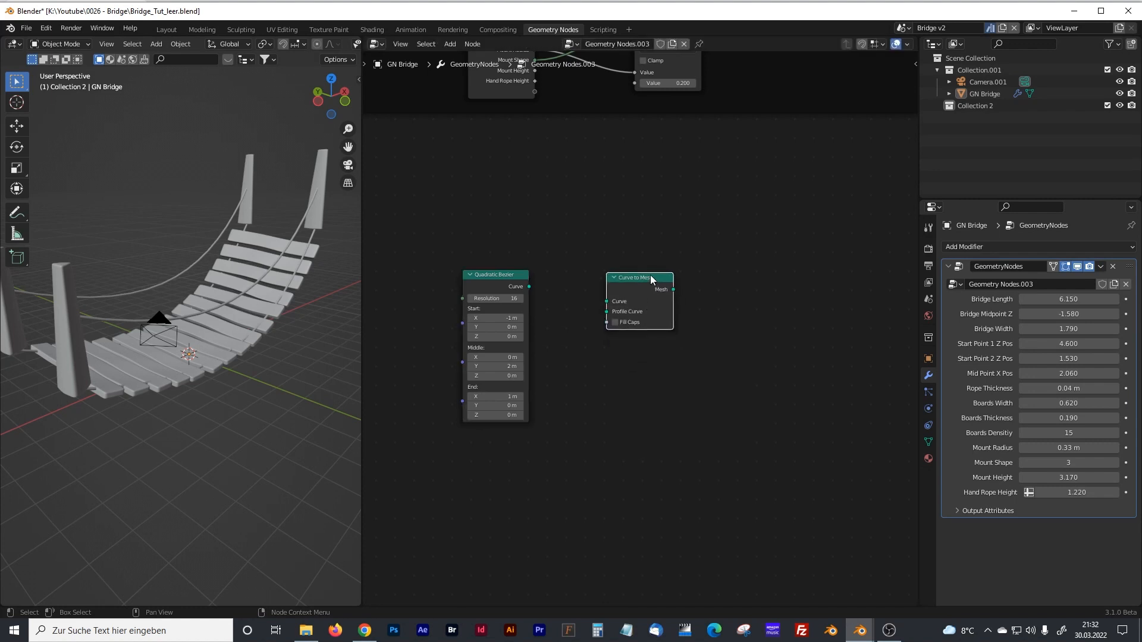
pyautogui.moveTo(650, 280); pyautogui.dragTo(694, 280)
# - Add a Curve Circle node between and below the Quadratic Bezier and Curve to Mesh nodes
pyautogui.click(604, 350)
pyautogui.hotkey('shift', 'a')
pyautogui.click(587, 349)
pyautogui.write('curve circ')
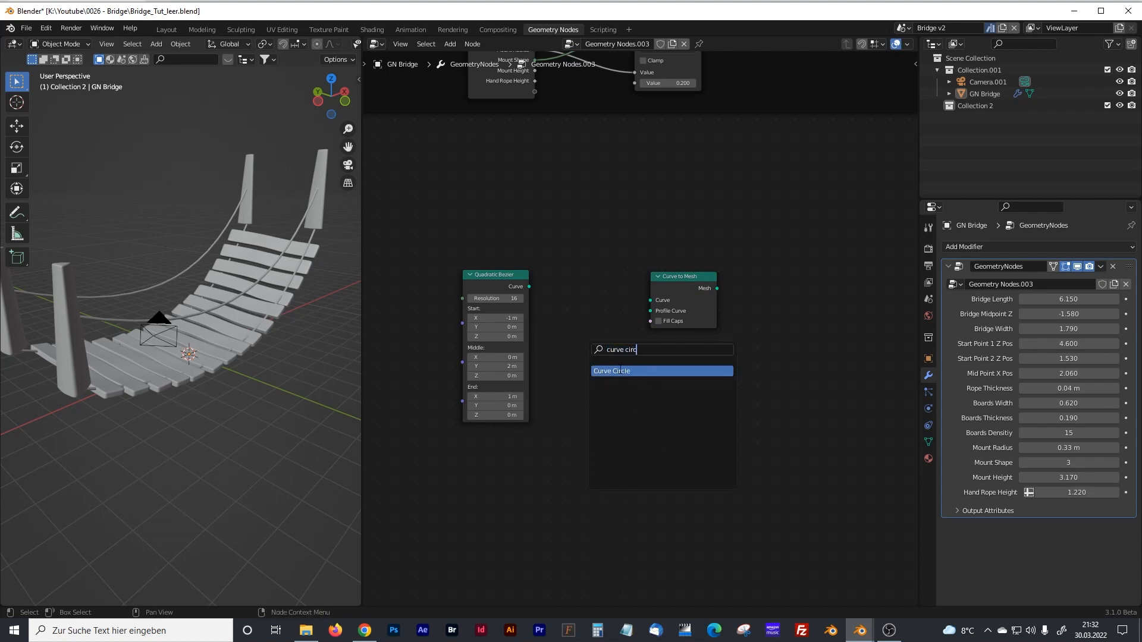
pyautogui.click(620, 371)
pyautogui.click(619, 384)
# - Connect the Curve Circle to Profile Curve and the Quadratic Bezier to Curve on Curve to Mesh, with Fill Caps enabled
pyautogui.moveTo(675, 284); pyautogui.dragTo(709, 283)
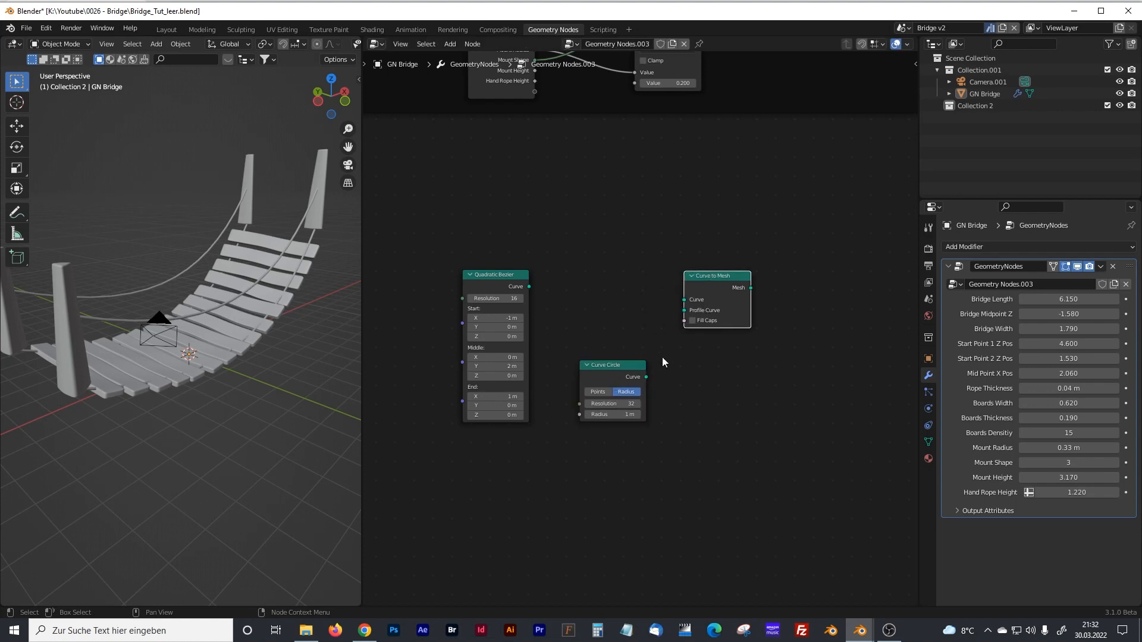
pyautogui.moveTo(646, 377); pyautogui.dragTo(684, 310)
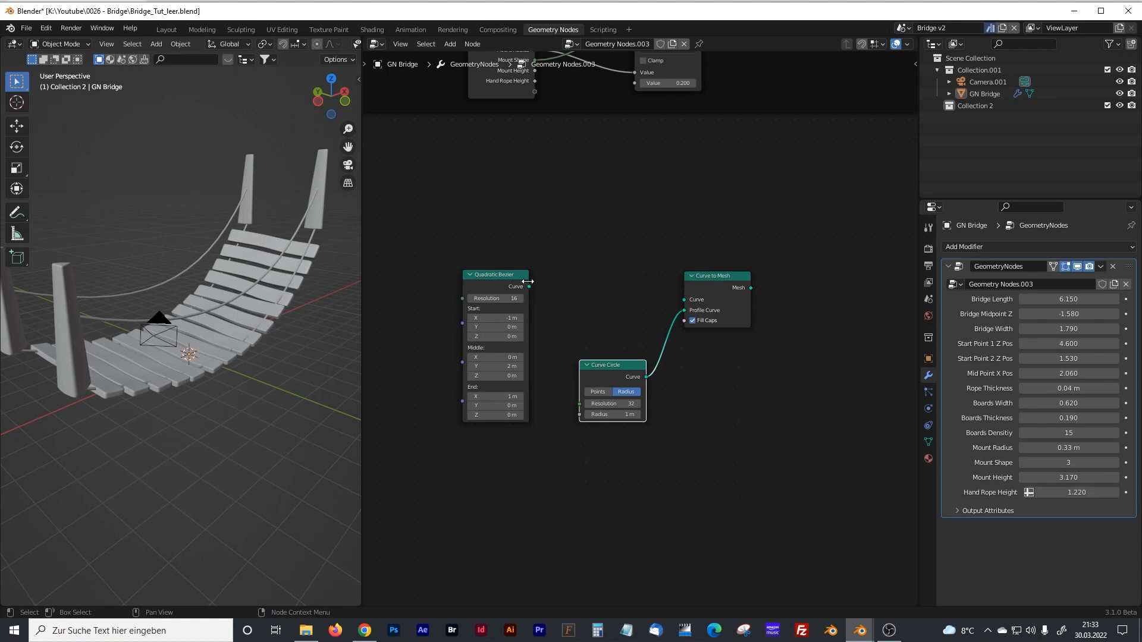
pyautogui.moveTo(529, 287); pyautogui.dragTo(684, 299)
# - Insert a Join Geometry node on the link leaving the mounts' Subdivision Surface and place it lower down
pyautogui.scroll(-6, 744, 276)
pyautogui.moveTo(785, 272); pyautogui.dragTo(578, 357, button='middle')
pyautogui.click(604, 409)
pyautogui.hotkey('shift', 'a')
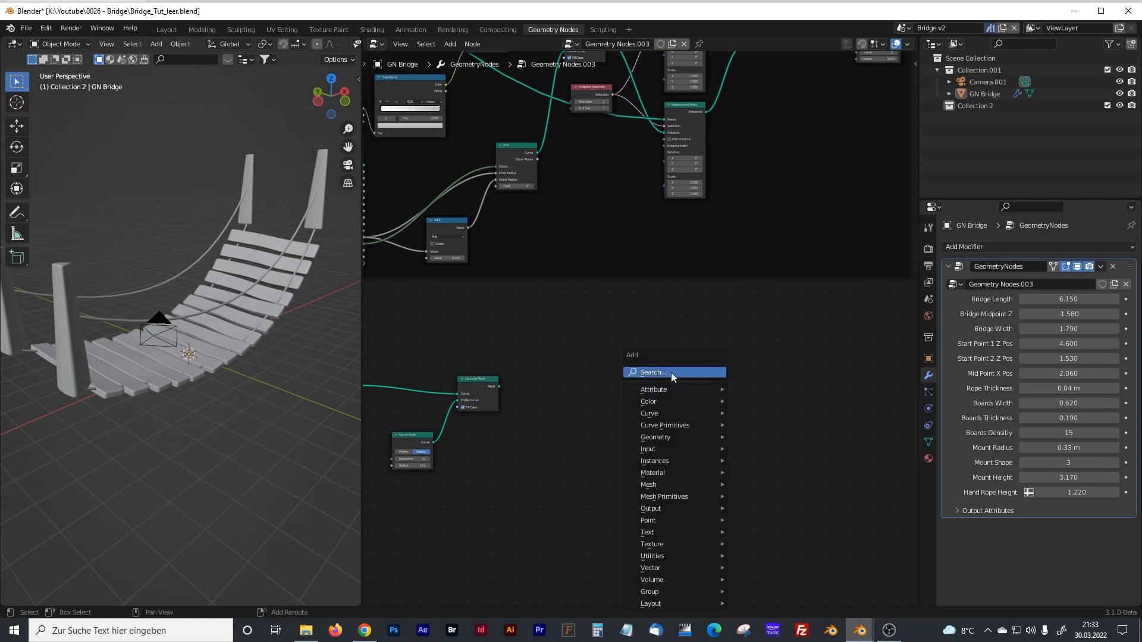
pyautogui.moveTo(765, 352); pyautogui.dragTo(689, 436, button='middle')
pyautogui.hotkey('shift', 'a')
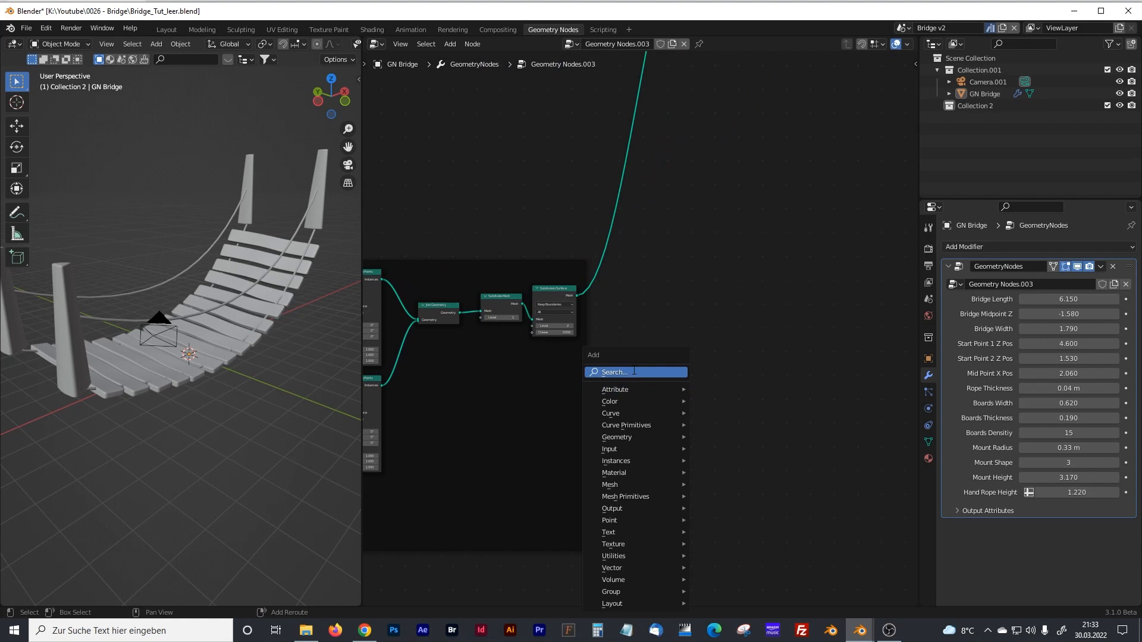
pyautogui.click(639, 375)
pyautogui.write('joing')
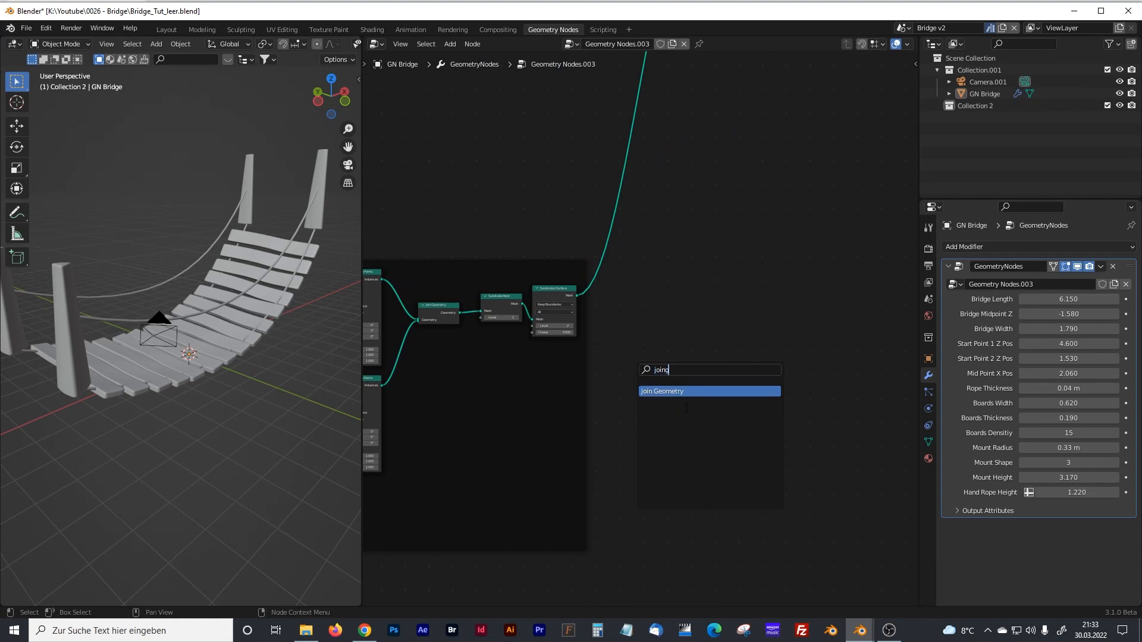
pyautogui.press('Return')
pyautogui.click(627, 220)
pyautogui.moveTo(627, 220); pyautogui.dragTo(742, 481)
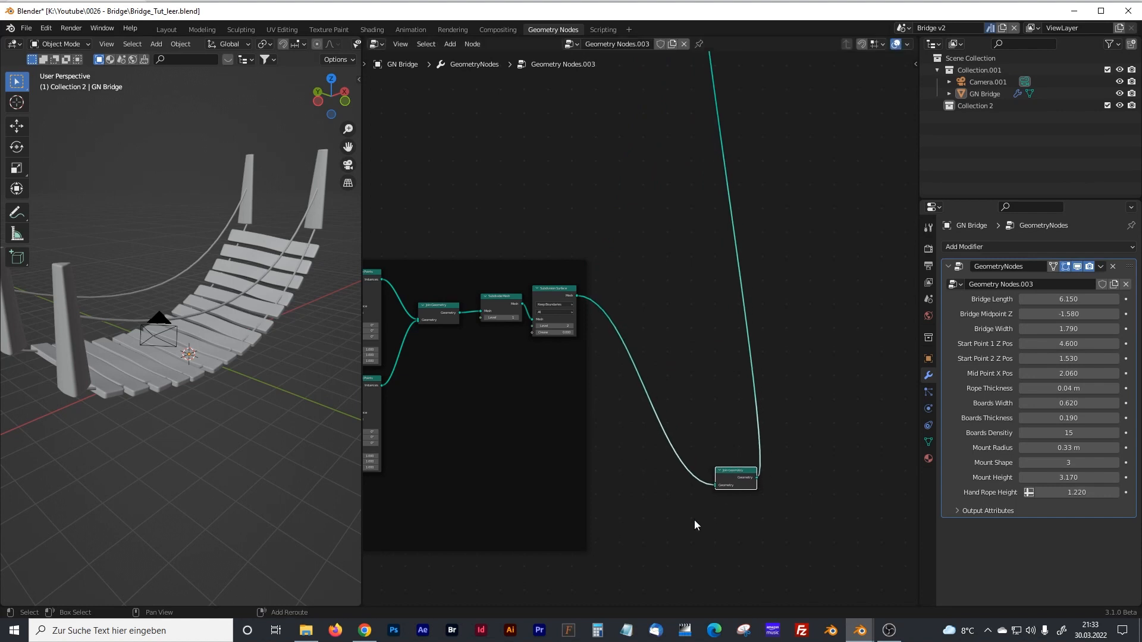
# - Connect the new Curve to Mesh output to the added Join Geometry node and inspect the tube on the bridge
pyautogui.moveTo(648, 553); pyautogui.dragTo(844, 314, button='middle')
pyautogui.moveTo(745, 373); pyautogui.dragTo(547, 359, button='middle')
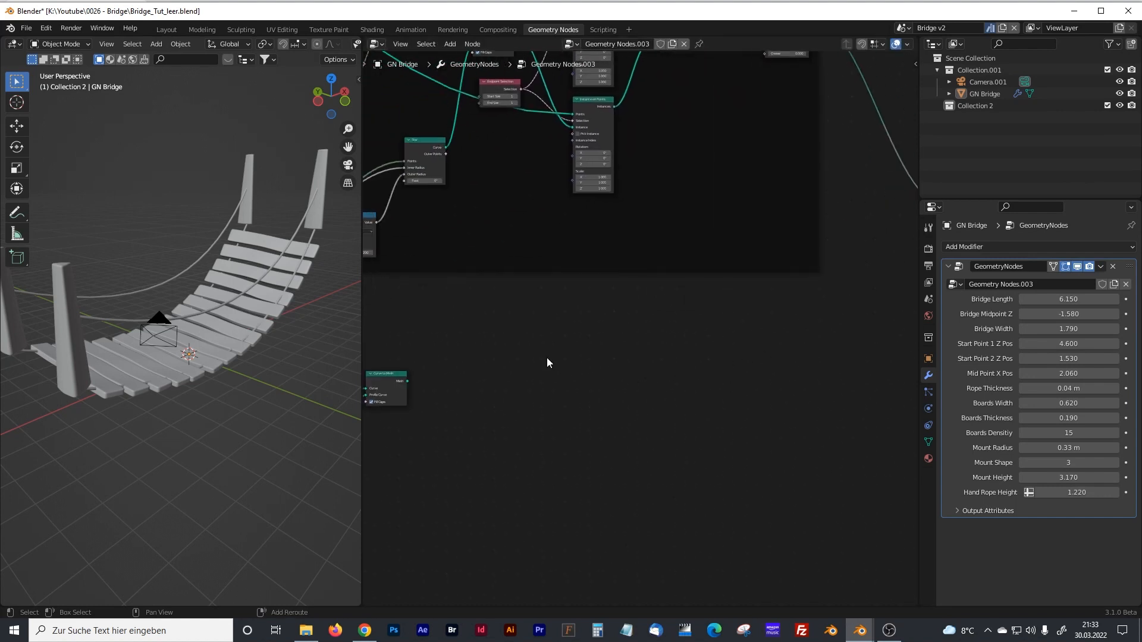
pyautogui.moveTo(393, 380); pyautogui.dragTo(812, 209)
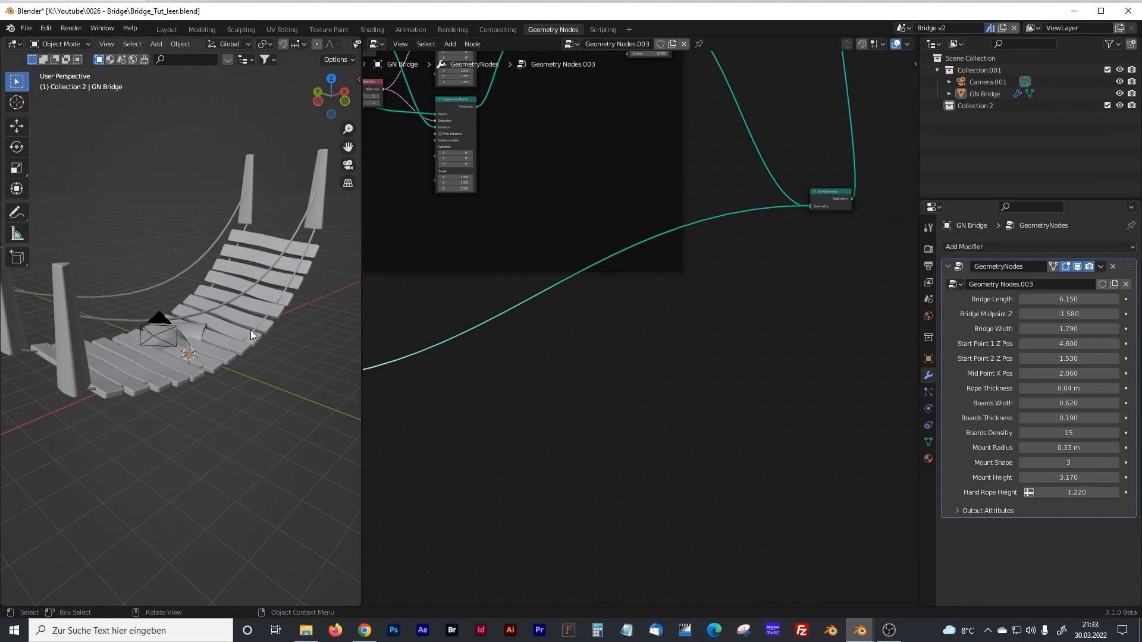
pyautogui.scroll(6, 214, 334)
pyautogui.moveTo(199, 340); pyautogui.dragTo(197, 366, button='middle')
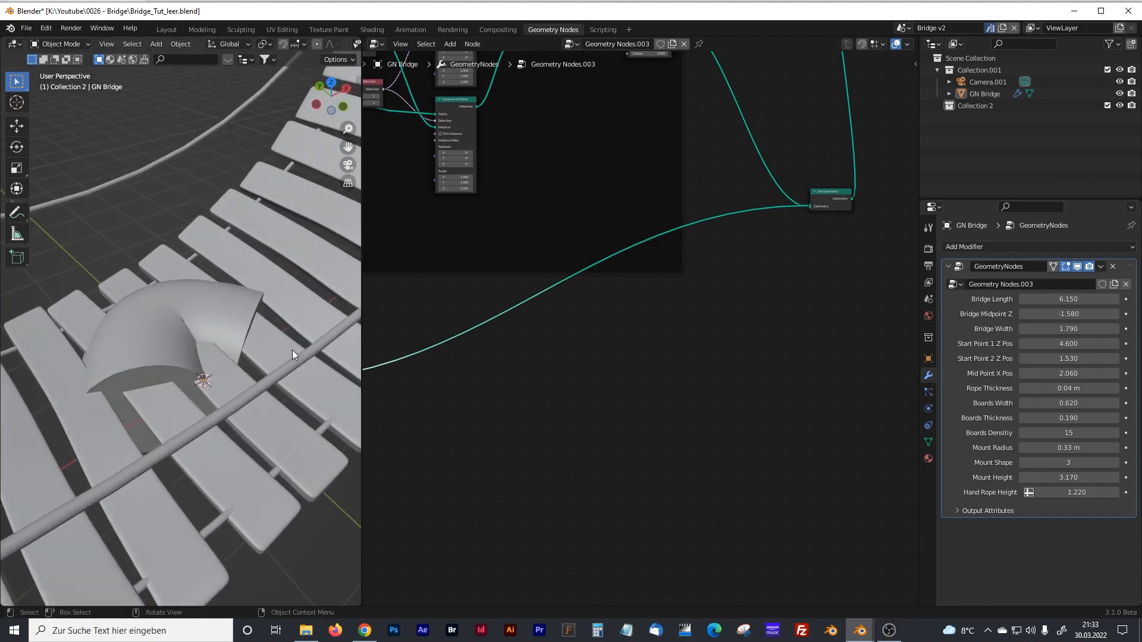
# - Add a Group Input node in front of the new Quadratic Bezier
pyautogui.moveTo(362, 370); pyautogui.dragTo(252, 381)
pyautogui.moveTo(386, 417); pyautogui.dragTo(788, 303, button='middle')
pyautogui.scroll(9, 580, 338)
pyautogui.moveTo(533, 361); pyautogui.dragTo(583, 386, button='middle')
pyautogui.moveTo(430, 373); pyautogui.dragTo(535, 369, button='middle')
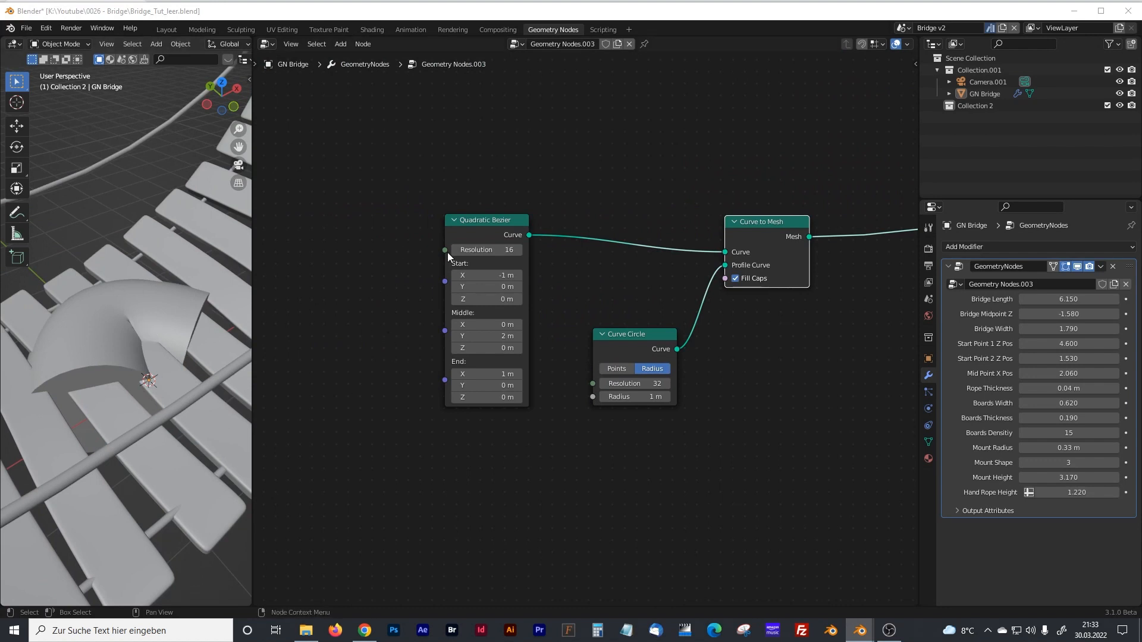
pyautogui.moveTo(322, 355); pyautogui.dragTo(410, 344, button='middle')
pyautogui.hotkey('shift', 'a')
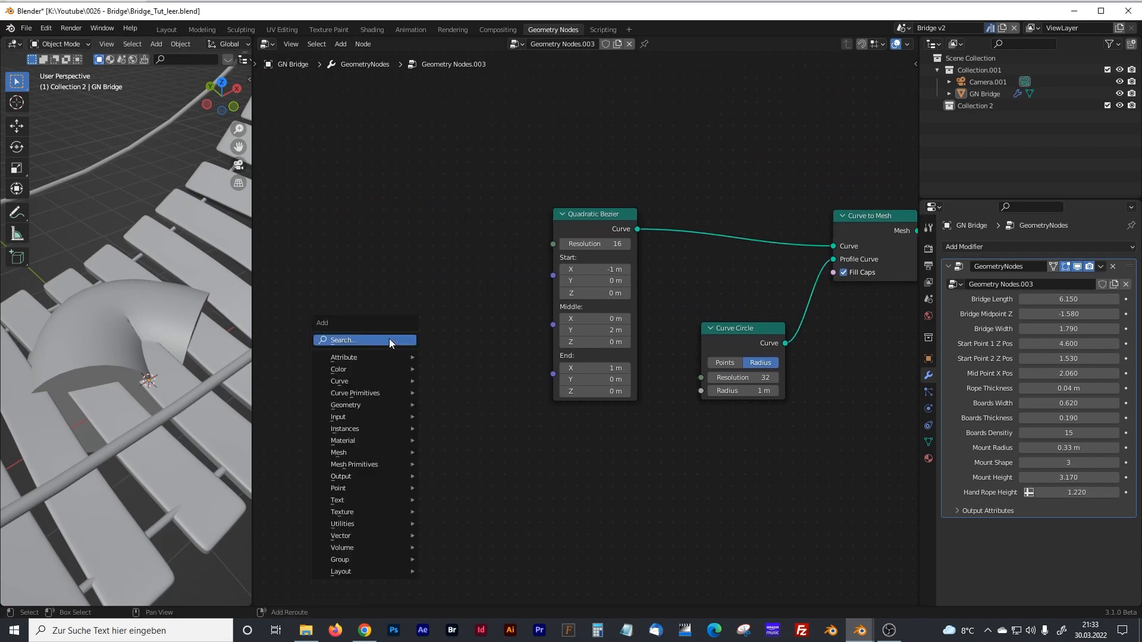
pyautogui.click(380, 336)
pyautogui.write('grou')
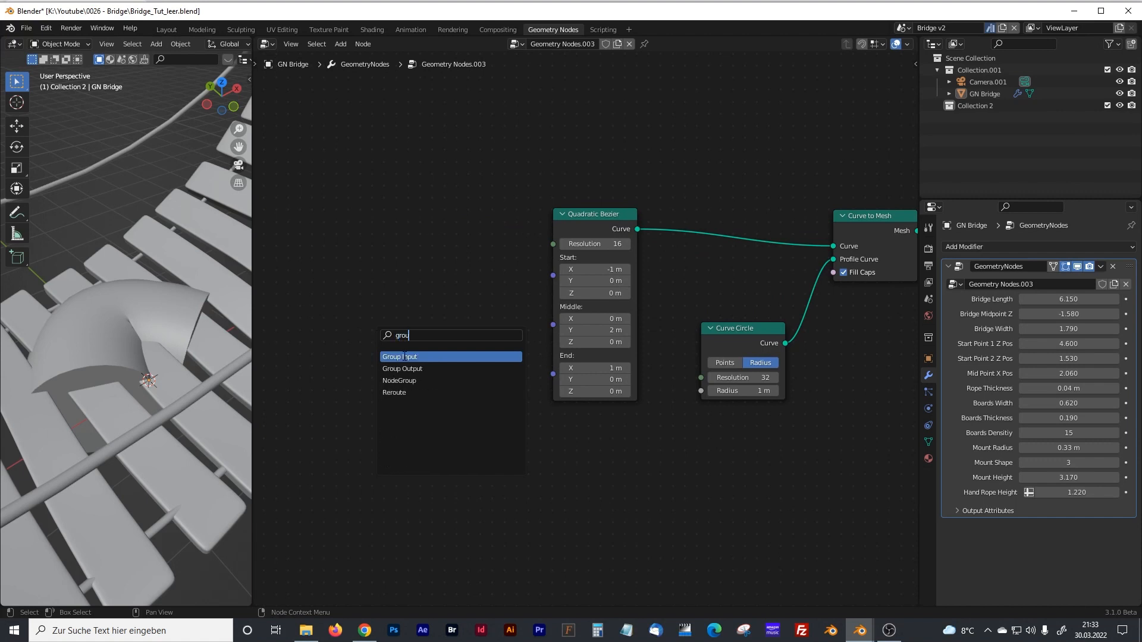
pyautogui.click(404, 357)
pyautogui.click(330, 241)
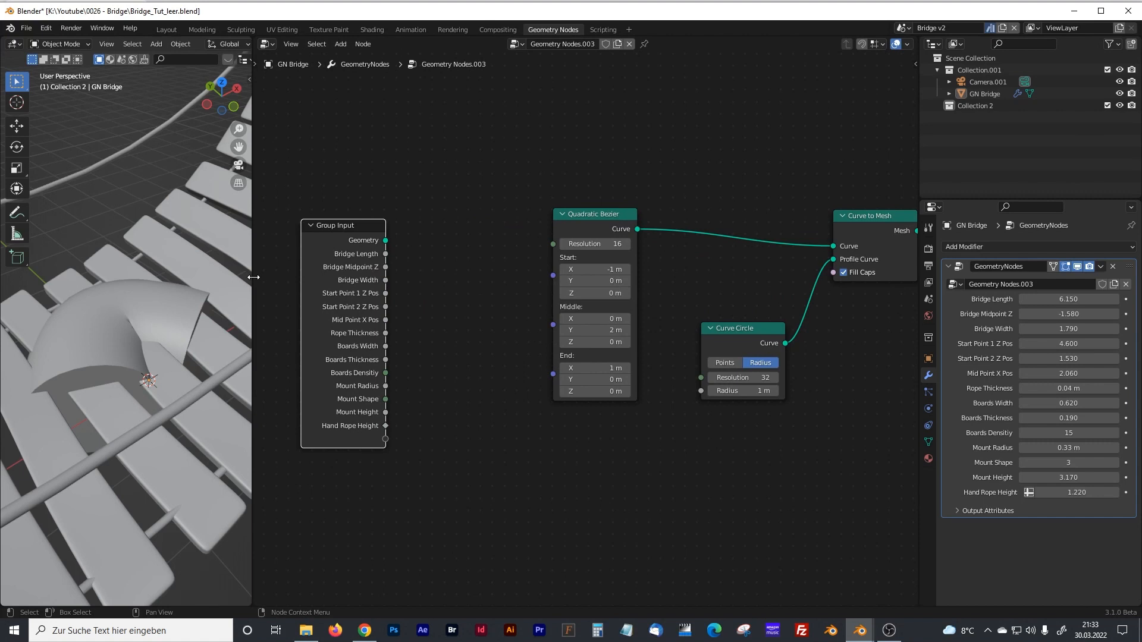
# - Set the new Quadratic Bezier's Start X and Middle Y to 0 m
pyautogui.moveTo(252, 287); pyautogui.dragTo(381, 287)
pyautogui.moveTo(298, 330); pyautogui.dragTo(262, 283, button='middle')
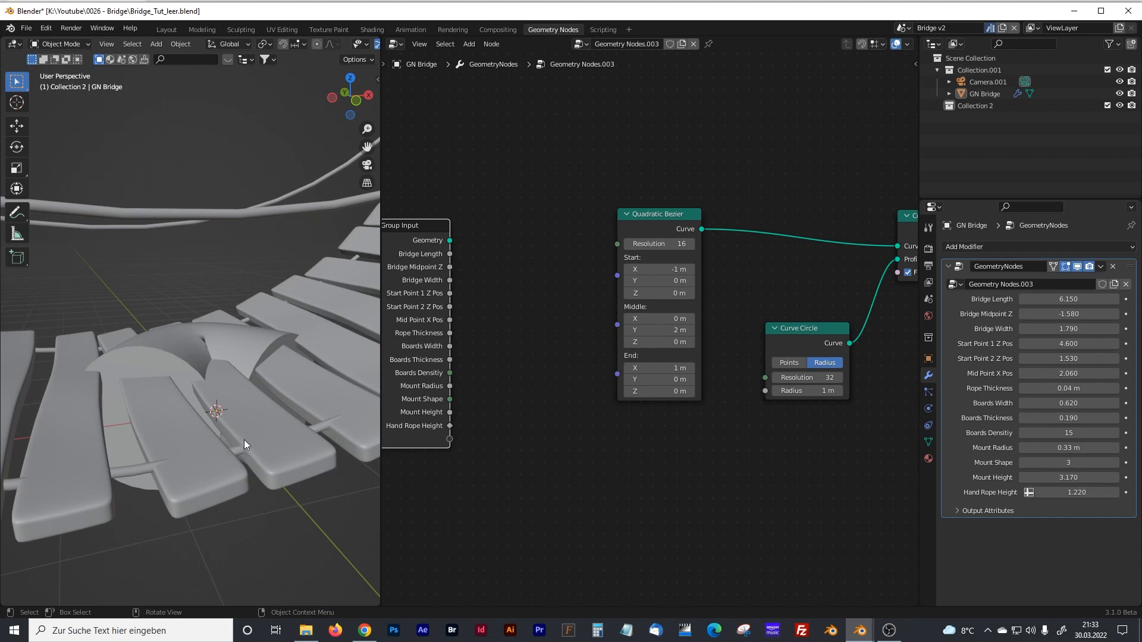
pyautogui.click(669, 270)
pyautogui.write('0')
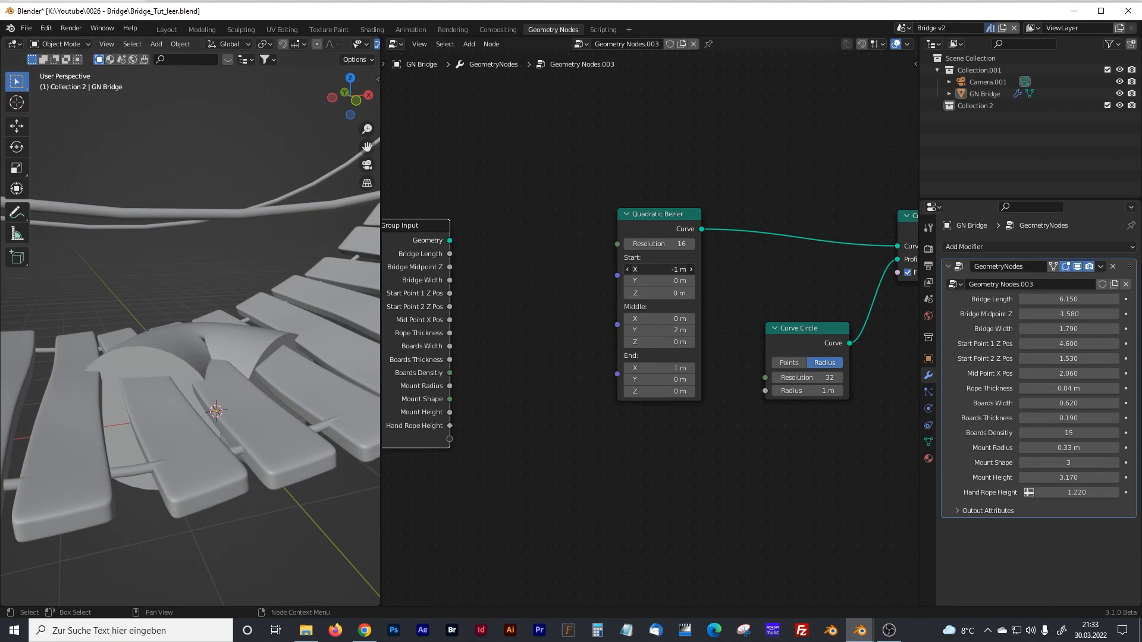
pyautogui.press('Return')
pyautogui.click(657, 329)
pyautogui.write('0')
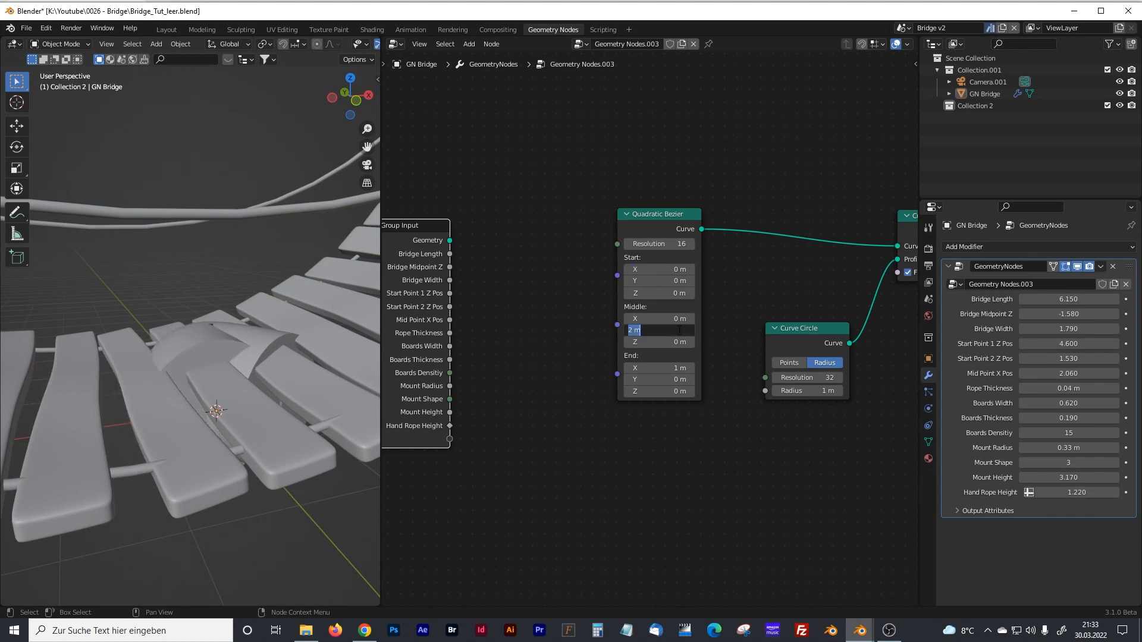
pyautogui.press('Return')
pyautogui.click(648, 215)
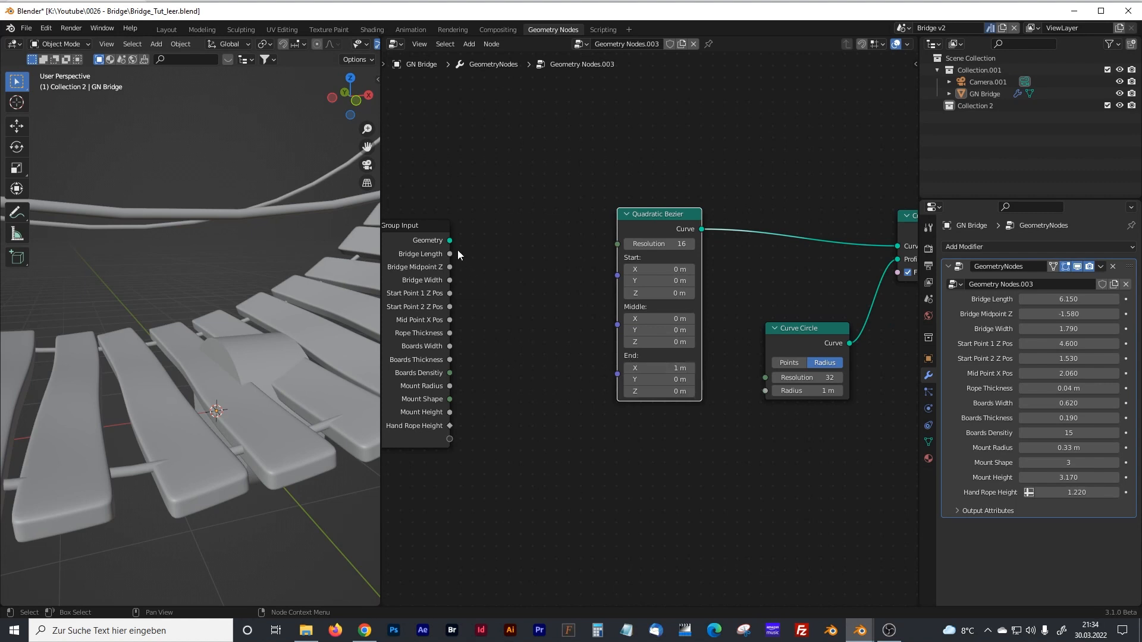
# - Add a Combine XYZ node between the Group Input and the new Quadratic Bezier, and place a duplicate of it directly below
pyautogui.moveTo(258, 251); pyautogui.dragTo(242, 241, button='middle')
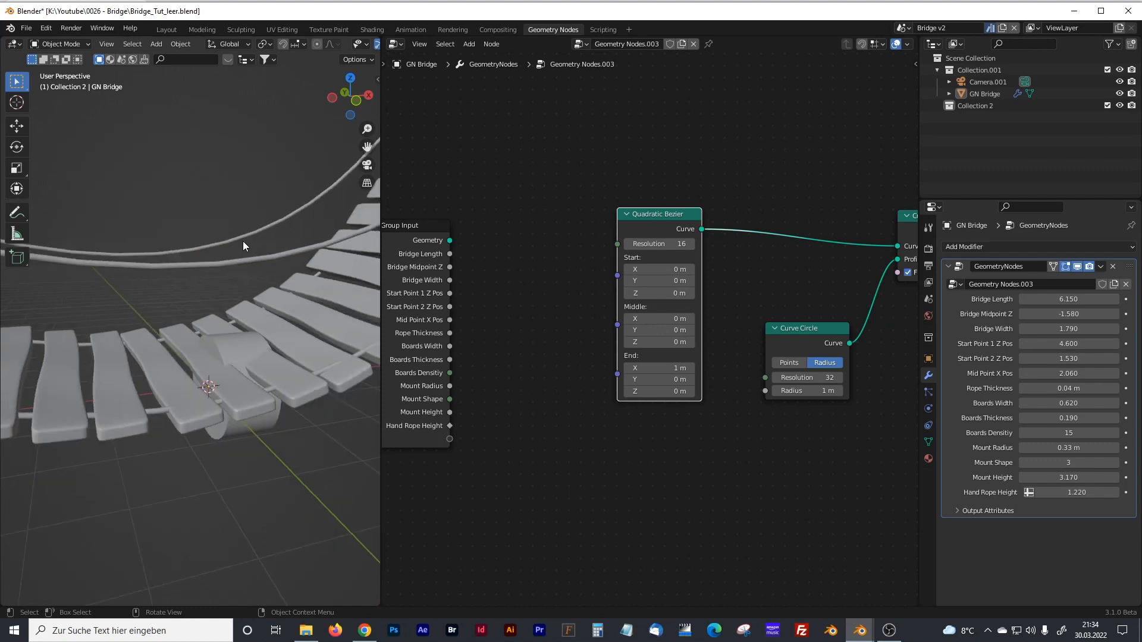
pyautogui.moveTo(244, 302); pyautogui.dragTo(302, 223, button='middle')
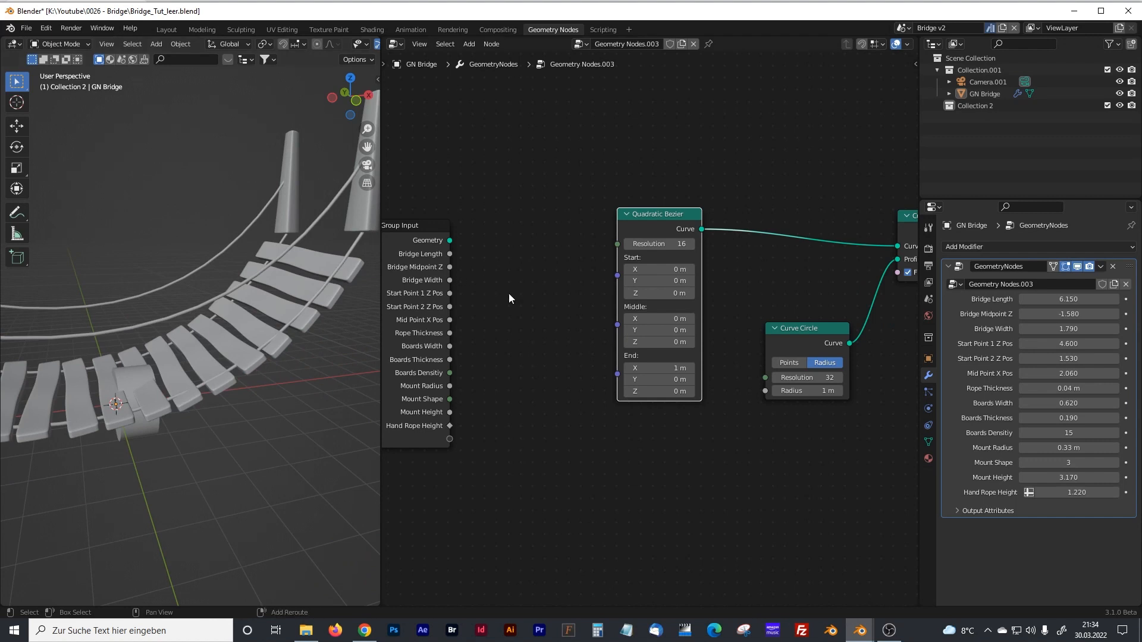
pyautogui.moveTo(508, 294); pyautogui.dragTo(551, 274, button='middle')
pyautogui.moveTo(463, 210); pyautogui.dragTo(443, 203)
pyautogui.click(514, 229)
pyautogui.hotkey('shift', 'a')
pyautogui.click(502, 230)
pyautogui.write('comb')
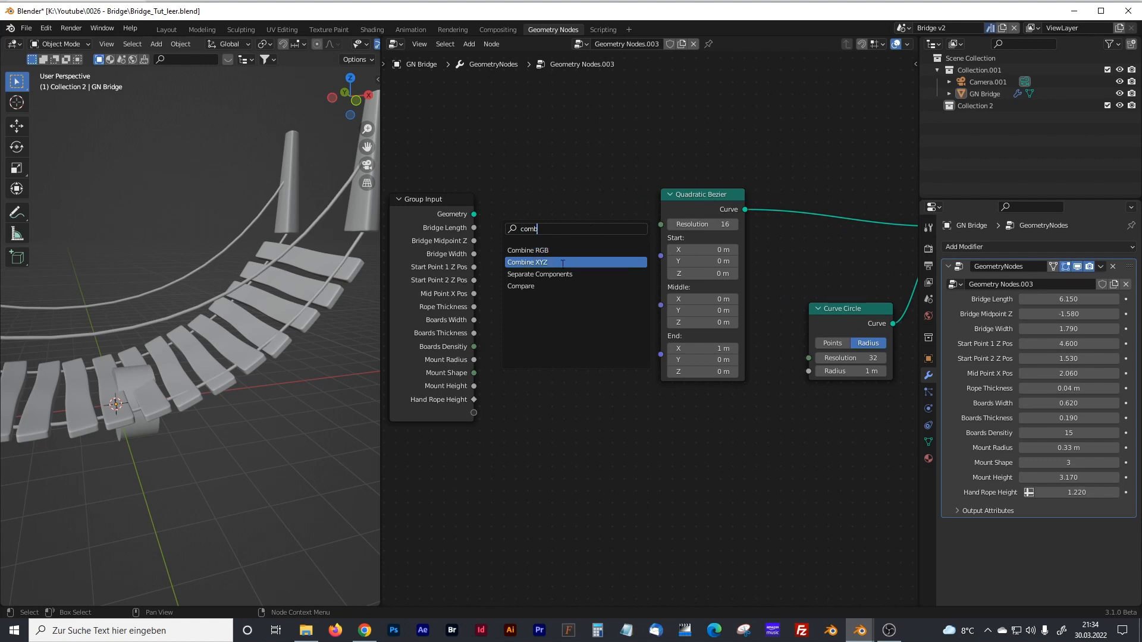
pyautogui.click(563, 263)
pyautogui.moveTo(451, 205); pyautogui.dragTo(416, 210)
pyautogui.click(499, 226)
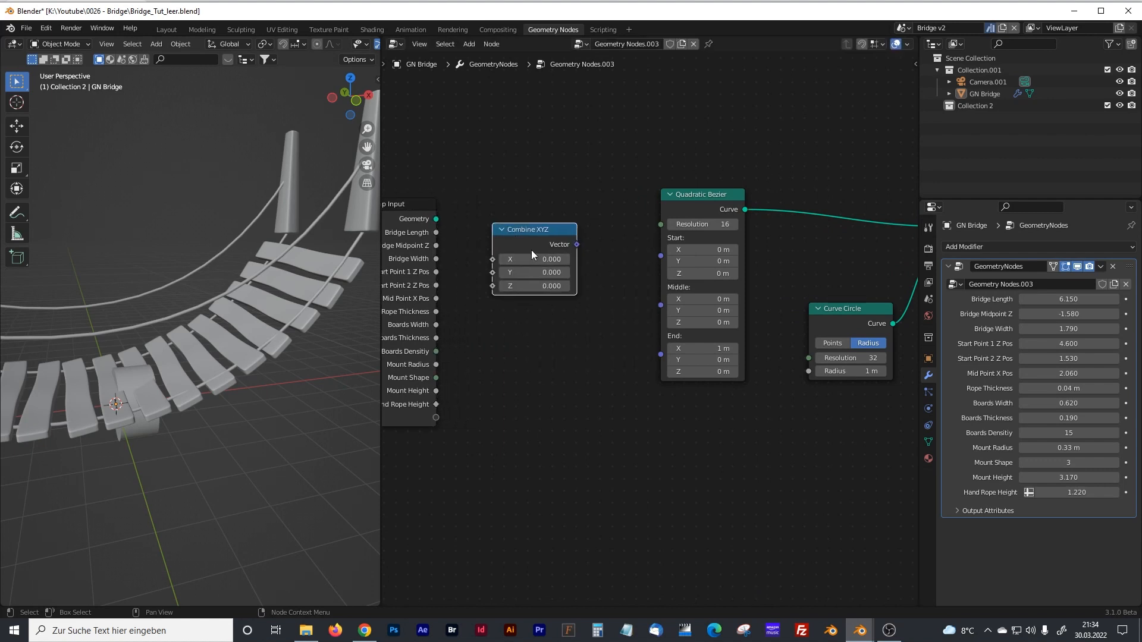
pyautogui.hotkey('shift', 'd')
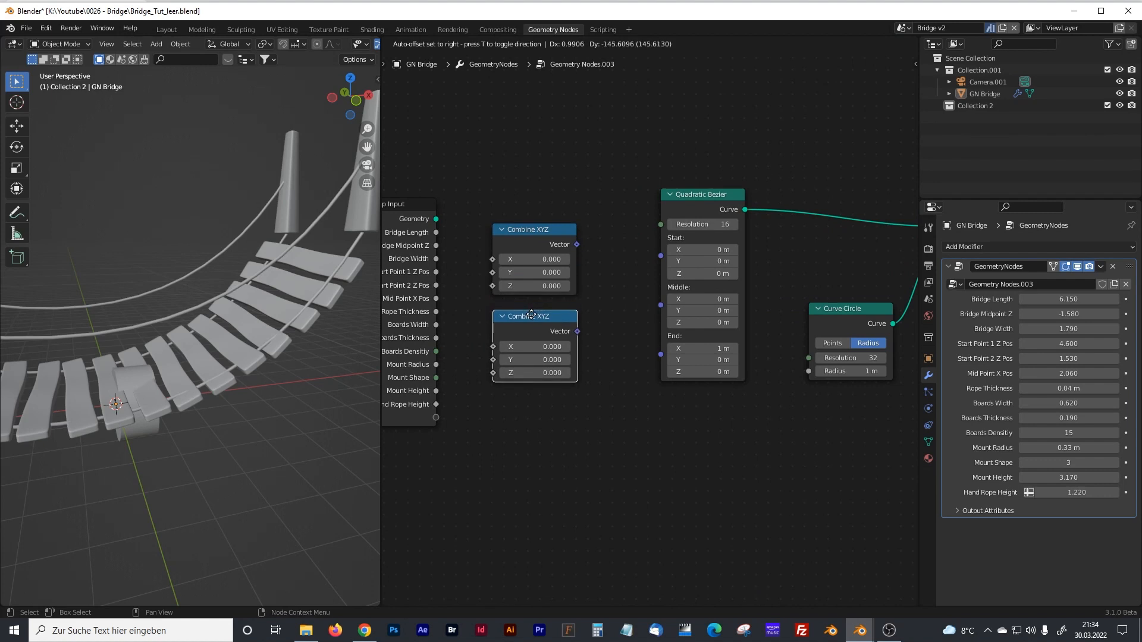
pyautogui.click(531, 317)
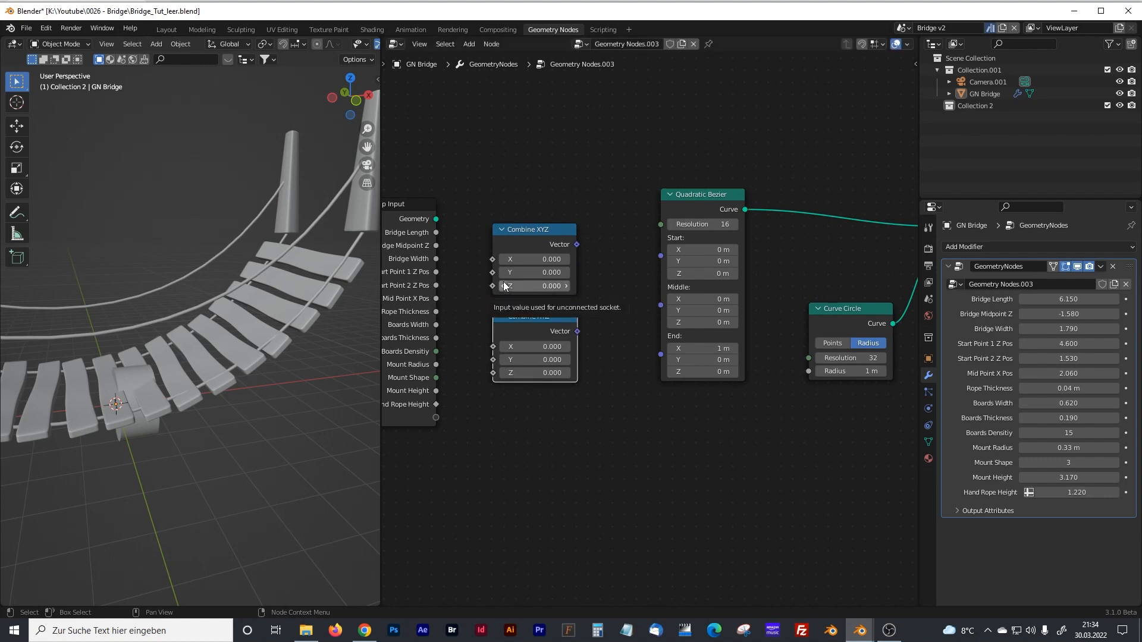
# - Connect Mount Height to the upper Combine XYZ's Z input and Hand Rope Height to the lower one's Z input
pyautogui.moveTo(457, 342); pyautogui.dragTo(492, 330, button='middle')
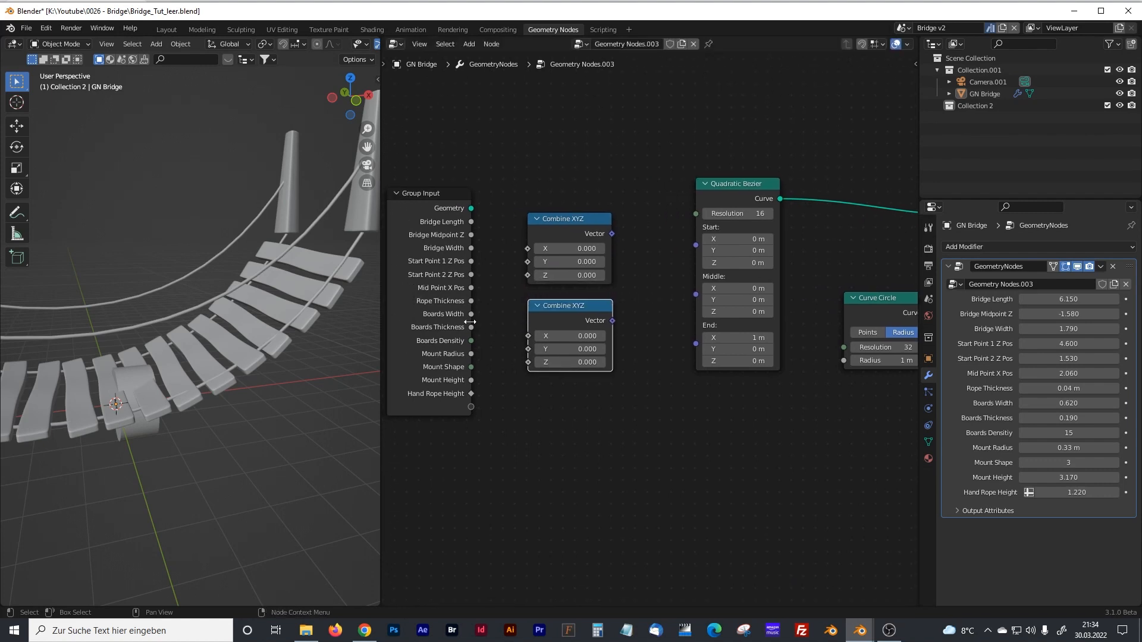
pyautogui.moveTo(471, 380); pyautogui.dragTo(527, 275)
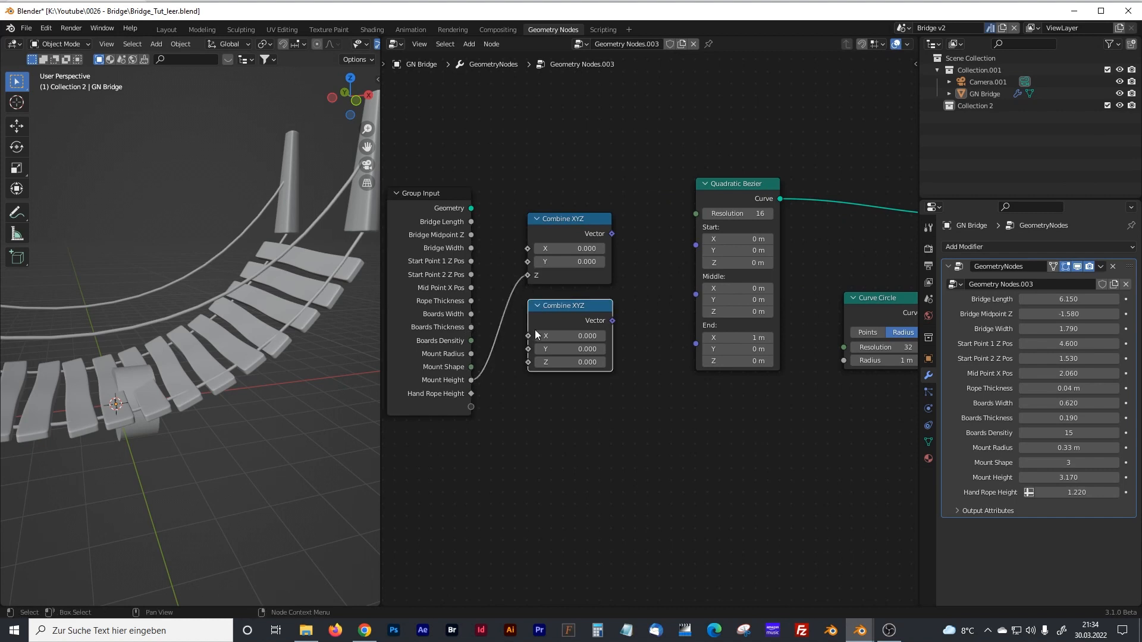
pyautogui.moveTo(471, 394); pyautogui.dragTo(528, 363)
# - Add a Vector Math node between the Combine XYZ nodes and the Quadratic Bezier, and set its operation to Subtract
pyautogui.moveTo(747, 186); pyautogui.dragTo(782, 188)
pyautogui.hotkey('shift', 'a')
pyautogui.click(625, 242)
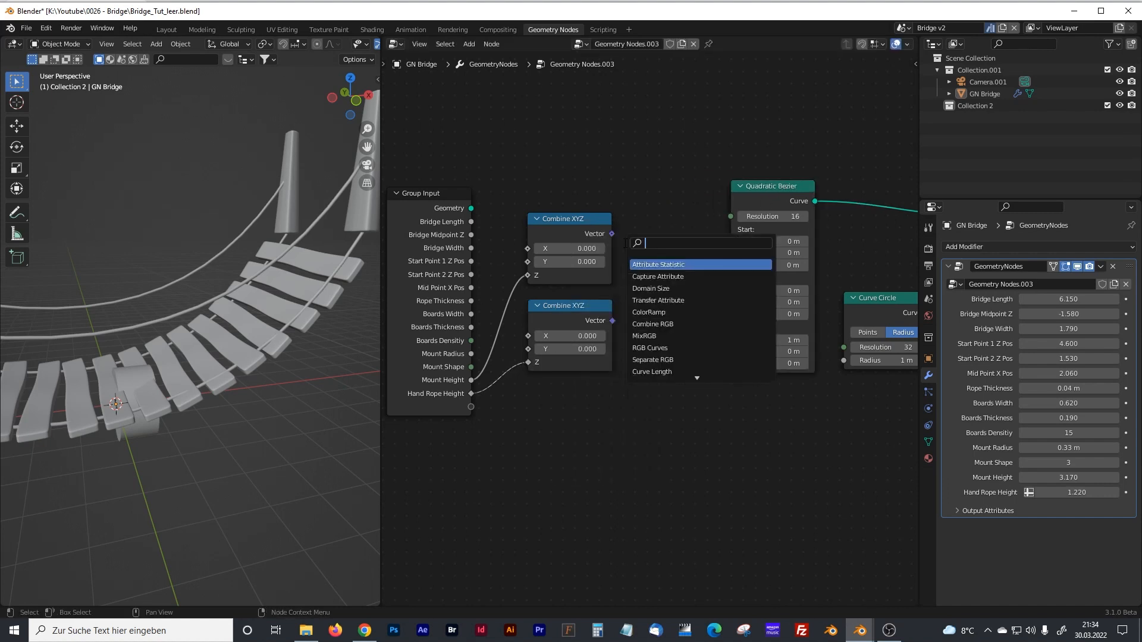
pyautogui.write('vector')
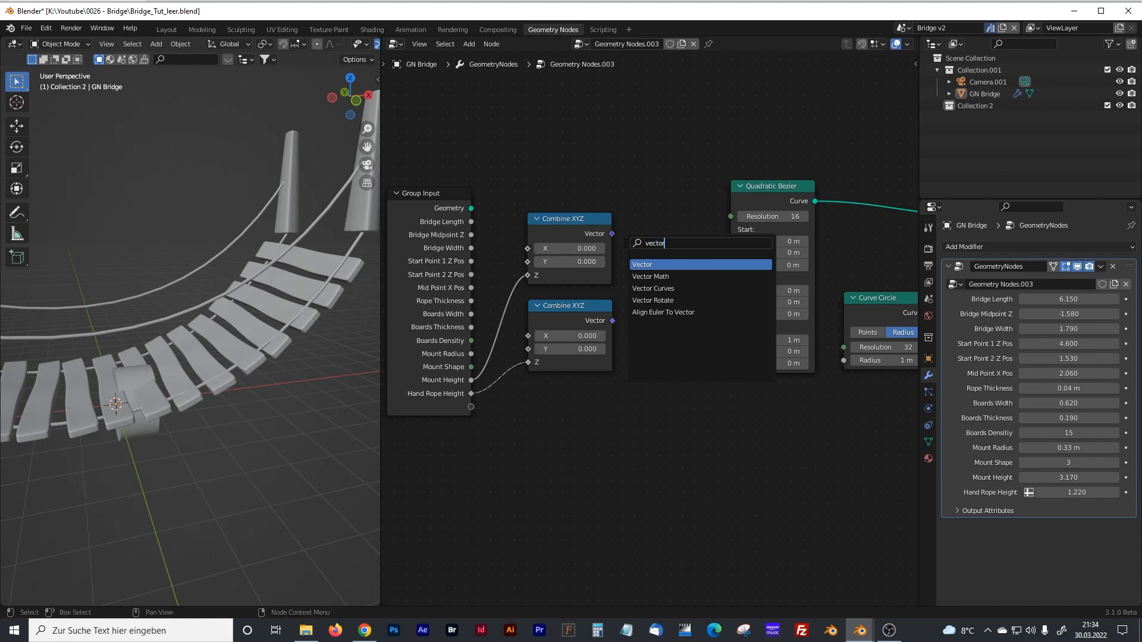
pyautogui.click(654, 276)
pyautogui.click(659, 262)
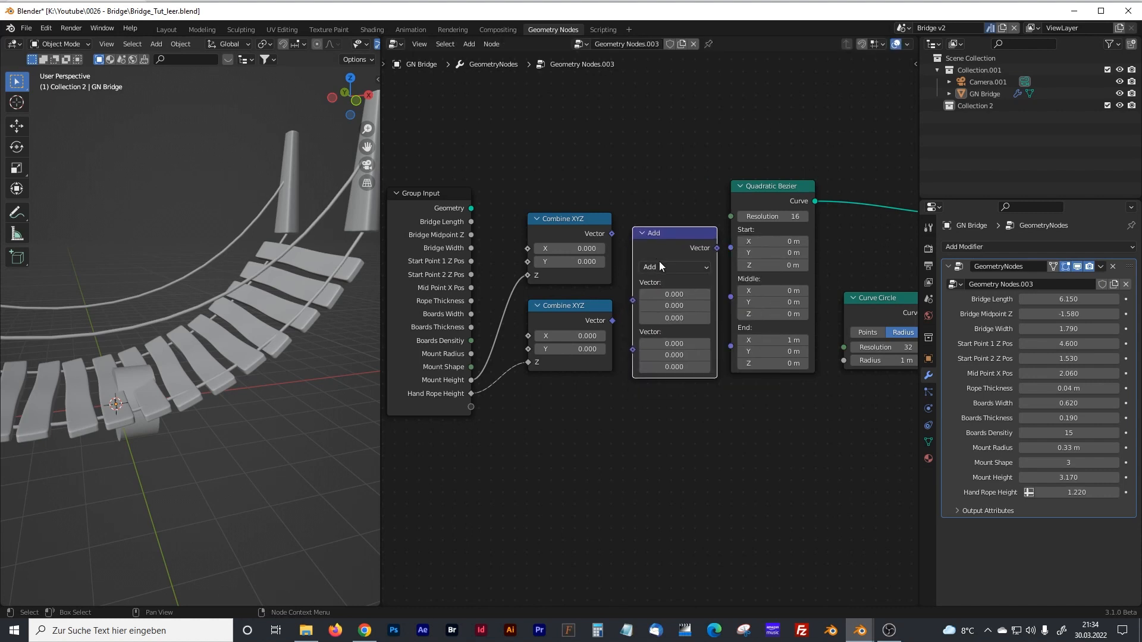
pyautogui.click(660, 266)
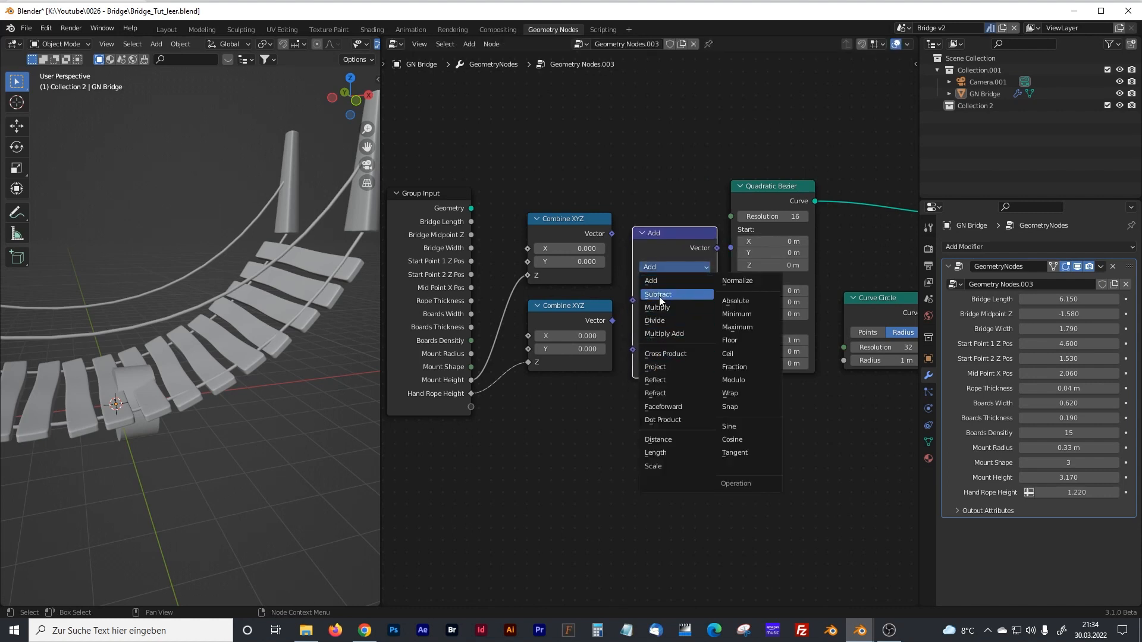
pyautogui.click(658, 295)
# - Feed the upper and lower Combine XYZ vectors into Subtract, connect its result to the Quadratic Bezier's End, and inspect the bridge from the front
pyautogui.moveTo(612, 234); pyautogui.dragTo(633, 314)
pyautogui.moveTo(737, 219); pyautogui.dragTo(751, 215)
pyautogui.moveTo(717, 248); pyautogui.dragTo(737, 340)
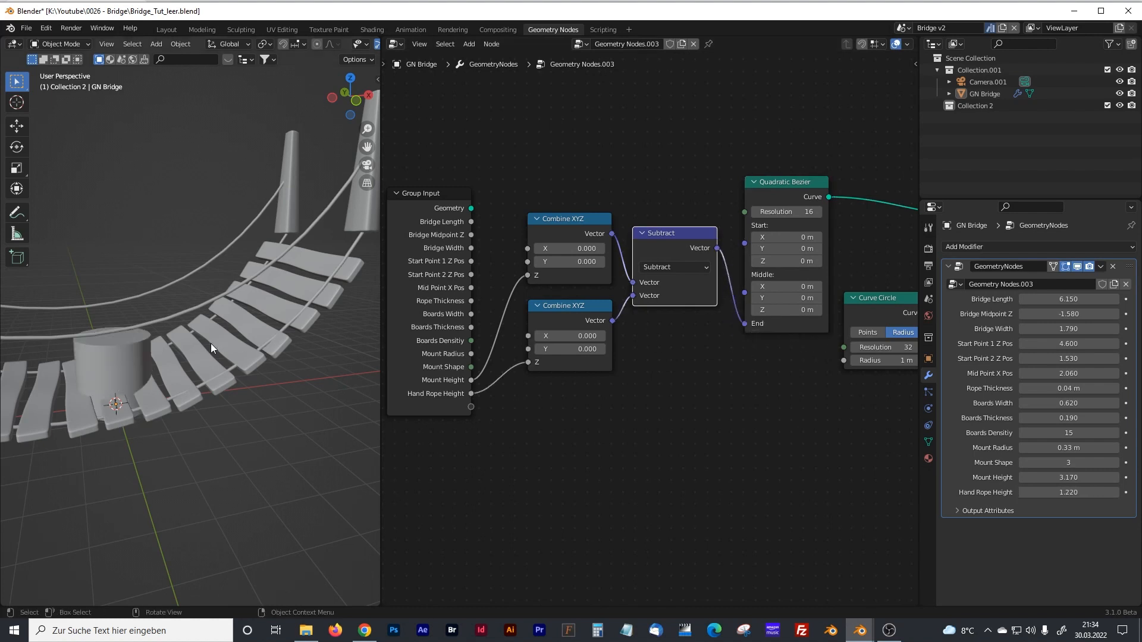
pyautogui.press('KP_1')
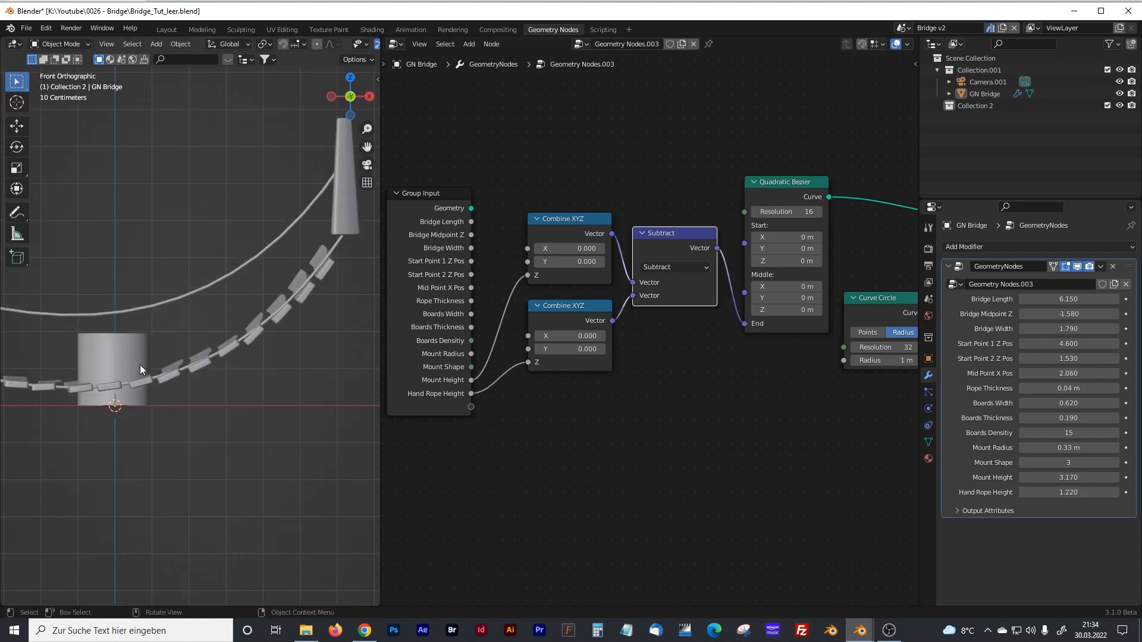
# - Connect the Group Input's Rope Thickness to the Radius of the Curve Circle beside the Quadratic Bezier node
pyautogui.scroll(3, 205, 361)
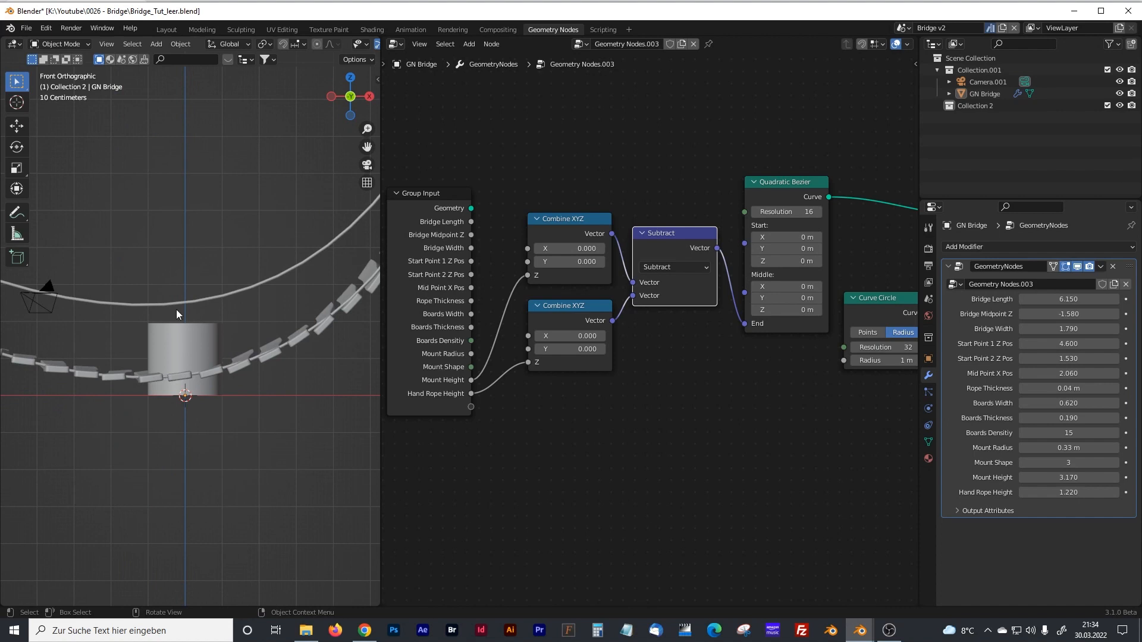
pyautogui.moveTo(176, 310); pyautogui.dragTo(201, 351, button='middle')
pyautogui.moveTo(649, 306); pyautogui.dragTo(640, 264, button='middle')
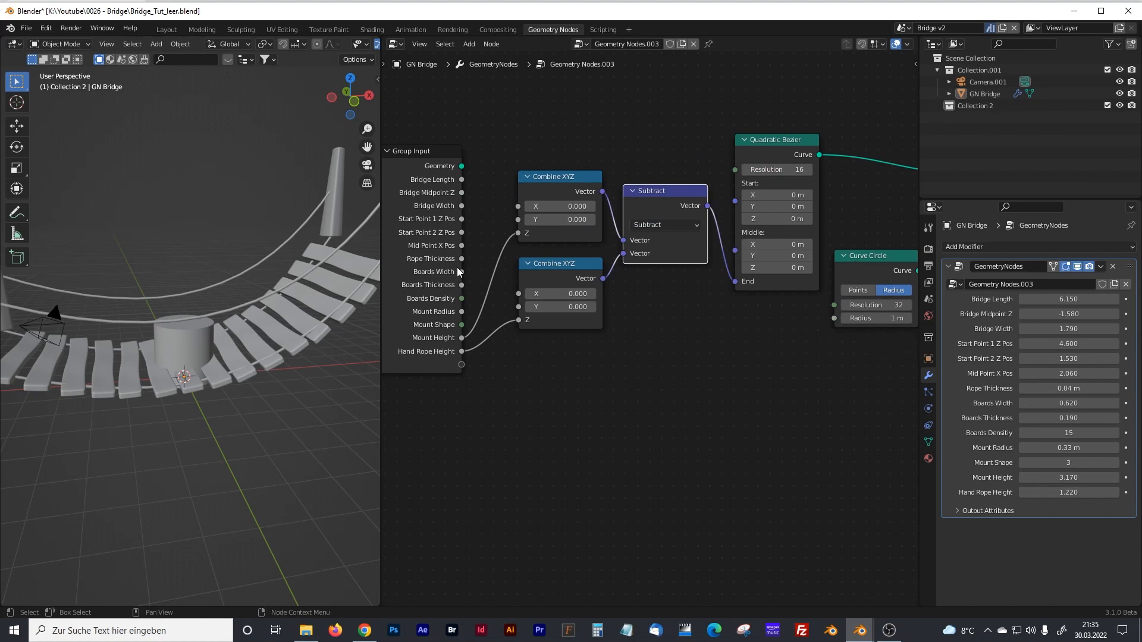
pyautogui.moveTo(462, 258); pyautogui.dragTo(834, 318)
pyautogui.scroll(5, 180, 339)
pyautogui.moveTo(181, 339)
pyautogui.mouseDown(button='middle')
pyautogui.moveTo(195, 363)
pyautogui.moveTo(188, 337)
pyautogui.moveTo(274, 359)
pyautogui.moveTo(184, 349)
pyautogui.mouseUp(button='middle')
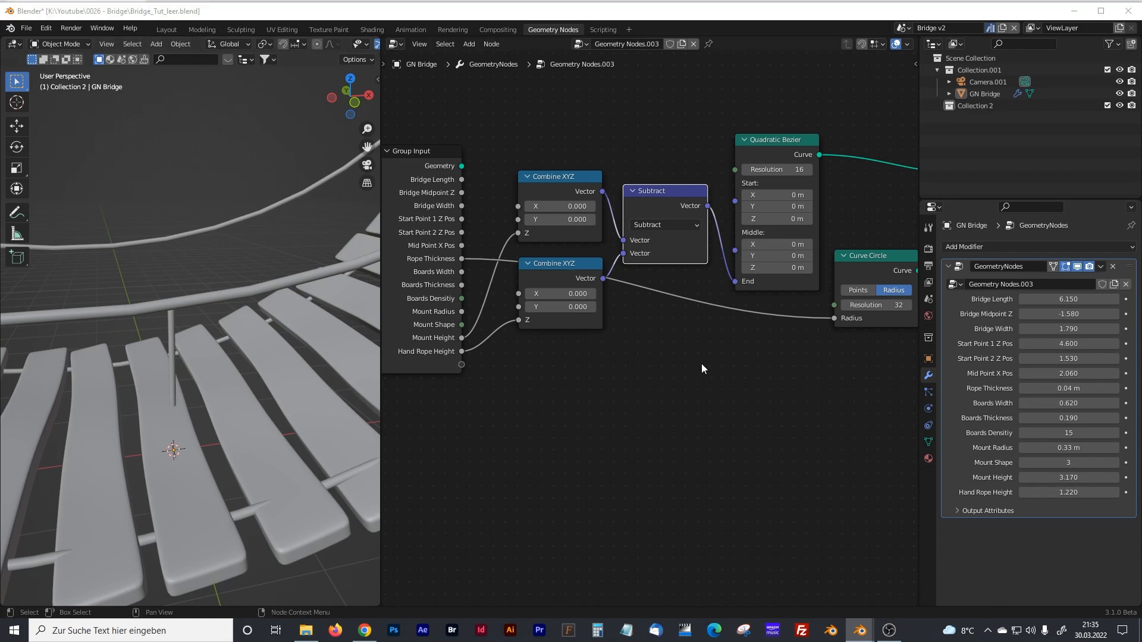
pyautogui.scroll(-3, 701, 364)
pyautogui.moveTo(713, 372); pyautogui.dragTo(576, 416, button='middle')
pyautogui.scroll(3, 622, 354)
pyautogui.click(595, 269)
pyautogui.click(712, 347)
pyautogui.hotkey('shift', 'a')
pyautogui.press('i')
pyautogui.press('n')
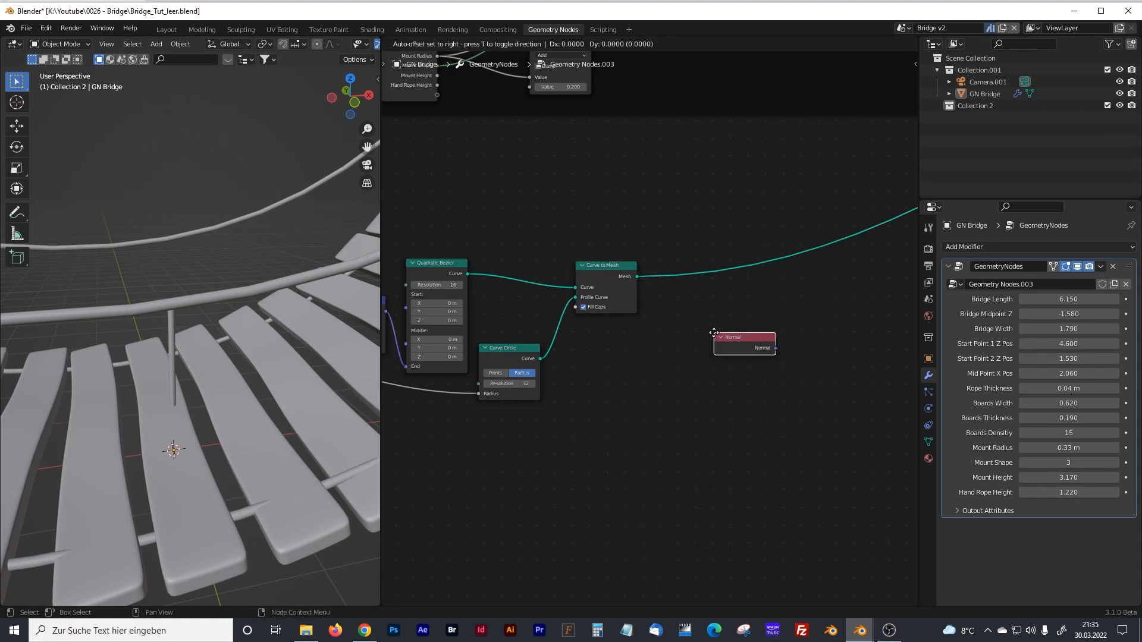
pyautogui.click(713, 333)
pyautogui.press('x')
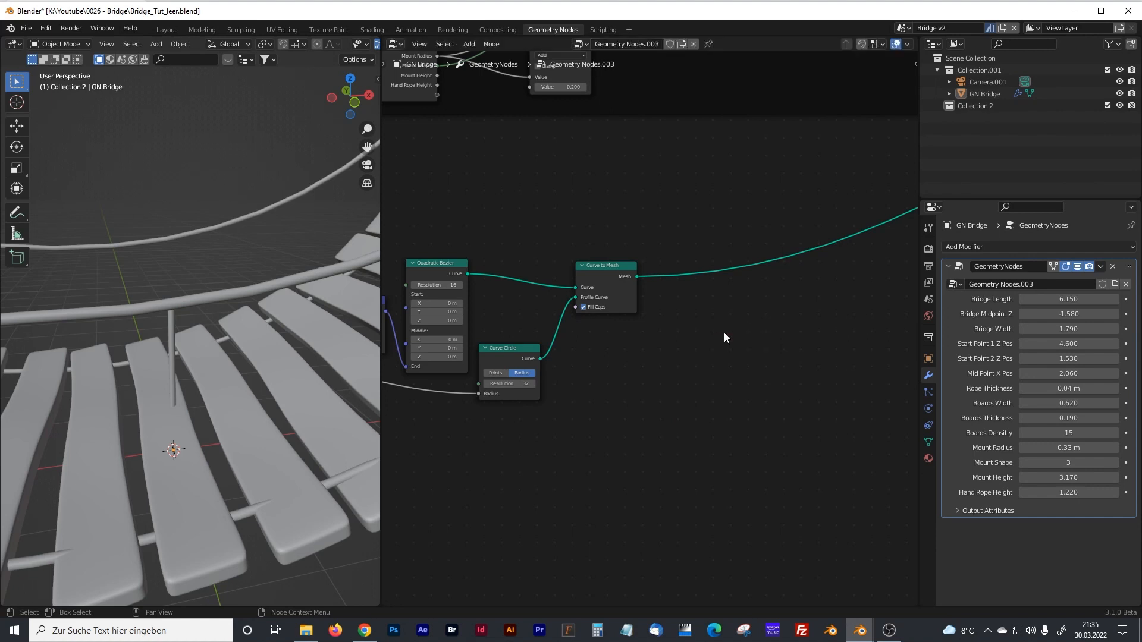
# - Add an Instance on Points node on the link coming out of the vertical rope's Curve to Mesh node
pyautogui.hotkey('shift', 'a')
pyautogui.click(665, 246)
pyautogui.write('insta')
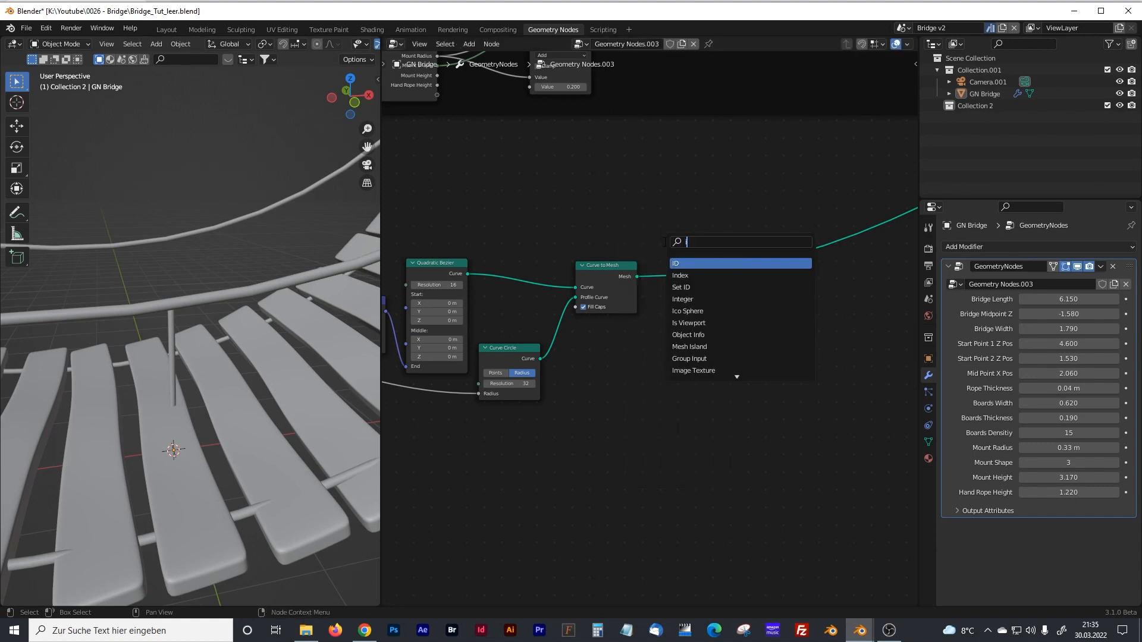
pyautogui.write('n')
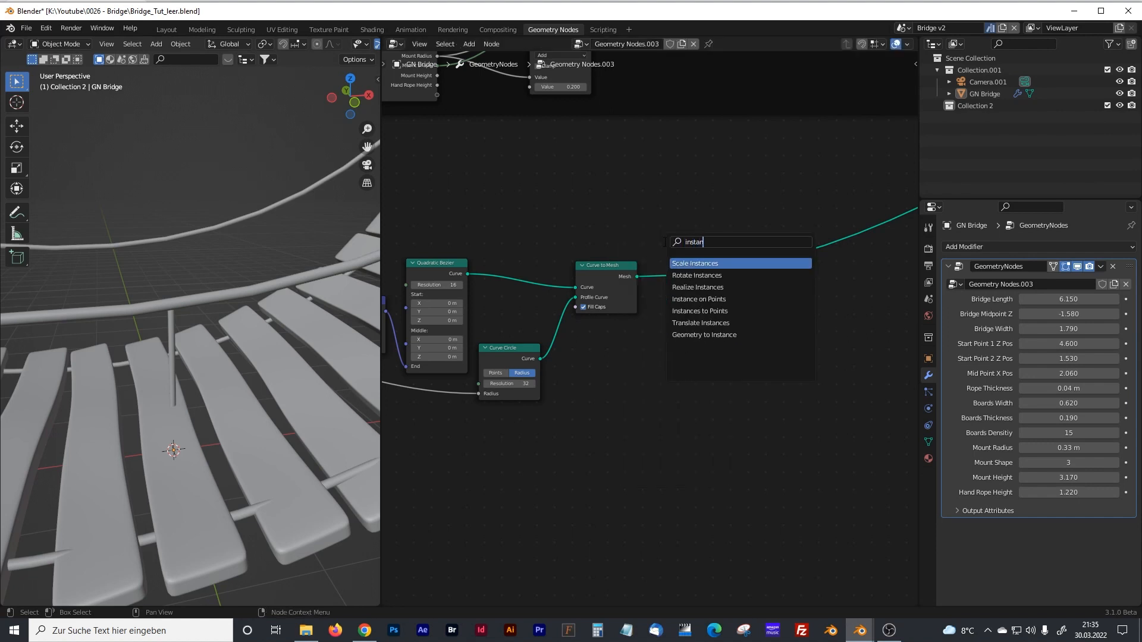
pyautogui.click(705, 299)
pyautogui.click(775, 295)
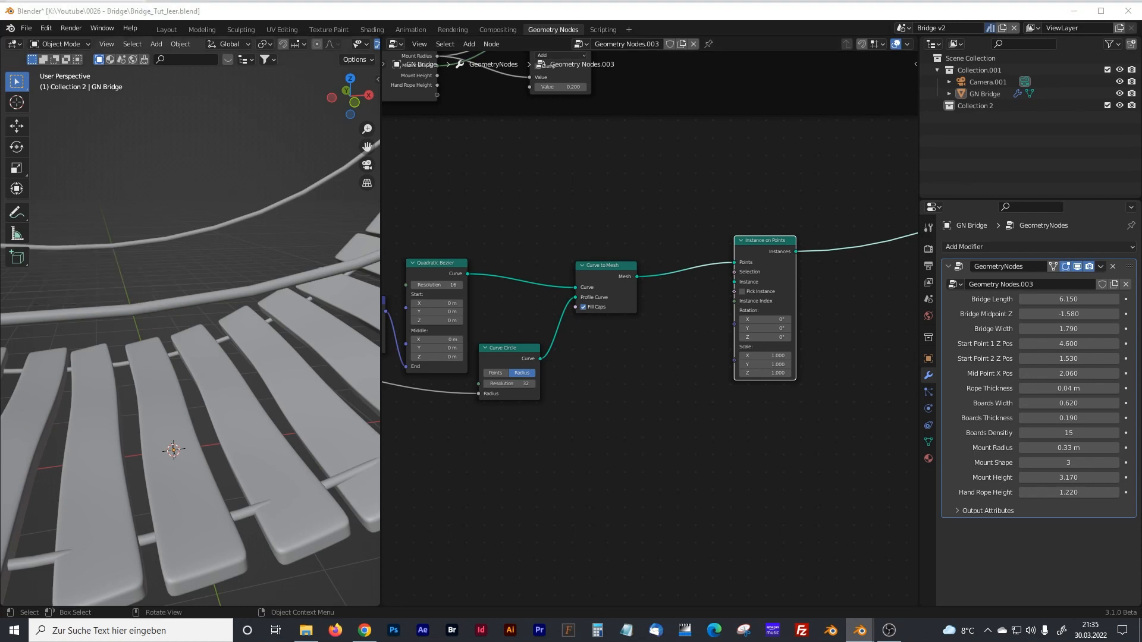
# - Look through the node frames for the Boards Density group, tracing where the points that distribute the boards come from
pyautogui.scroll(-3, 469, 270)
pyautogui.moveTo(527, 258); pyautogui.dragTo(645, 587, button='middle')
pyautogui.scroll(1, 525, 262)
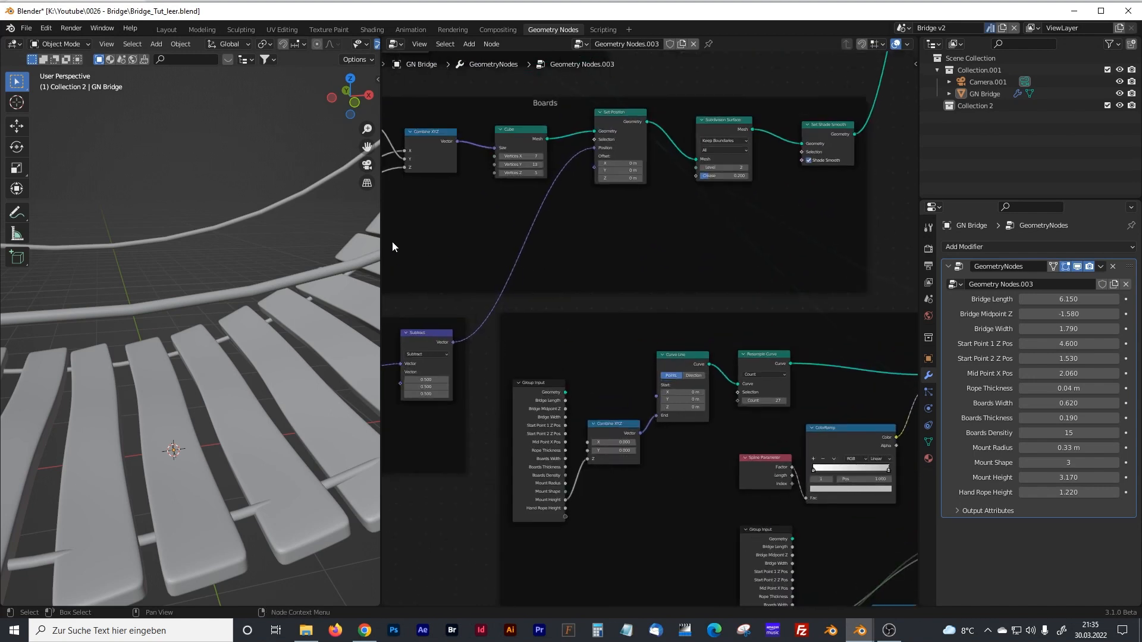
pyautogui.moveTo(381, 238); pyautogui.dragTo(221, 238)
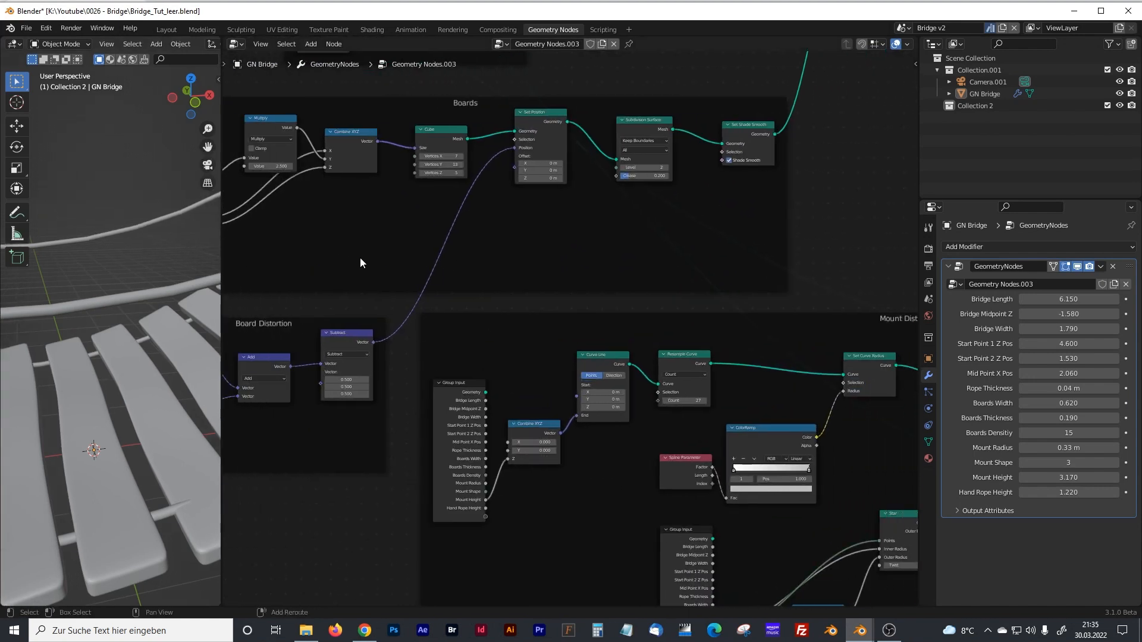
pyautogui.moveTo(359, 257); pyautogui.dragTo(537, 296, button='middle')
pyautogui.moveTo(607, 247); pyautogui.dragTo(532, 385, button='middle')
pyautogui.moveTo(478, 301); pyautogui.dragTo(555, 408, button='middle')
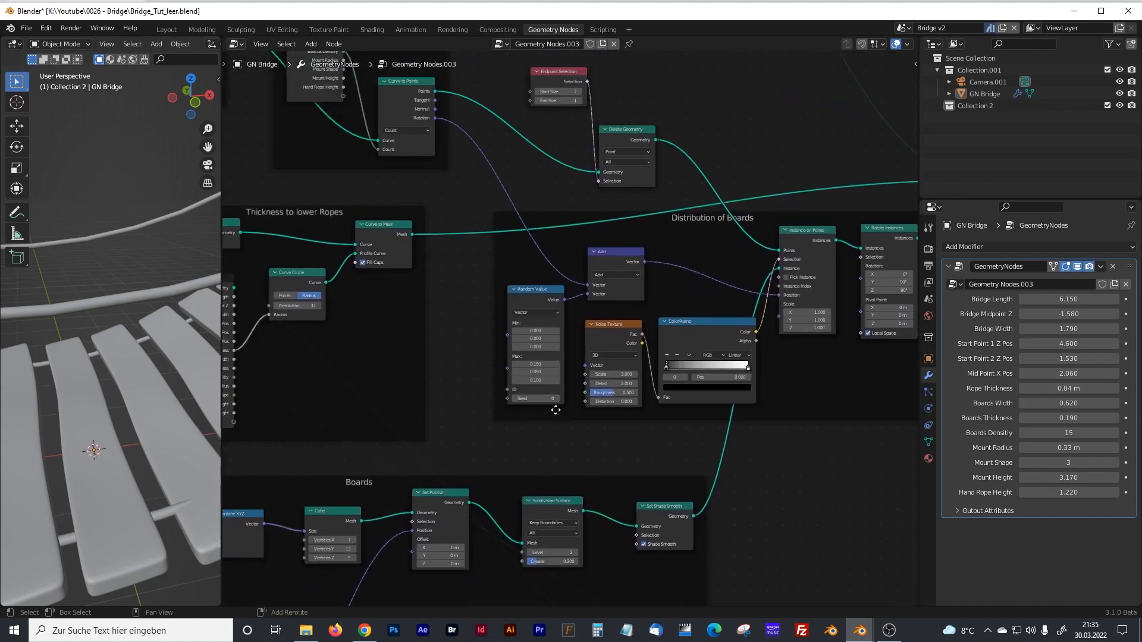
pyautogui.moveTo(427, 259); pyautogui.dragTo(515, 387, button='middle')
pyautogui.moveTo(437, 303); pyautogui.dragTo(548, 373, button='middle')
pyautogui.moveTo(406, 296)
pyautogui.mouseDown(button='middle')
pyautogui.moveTo(408, 244)
pyautogui.moveTo(467, 250)
pyautogui.mouseUp(button='middle')
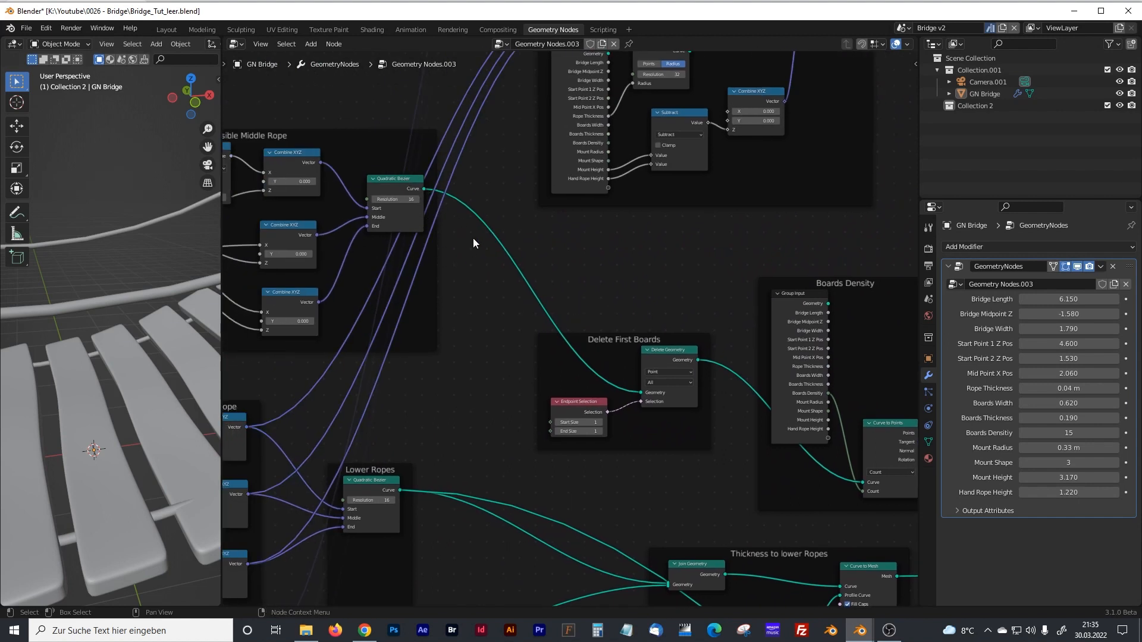
pyautogui.moveTo(505, 245); pyautogui.dragTo(685, 230, button='middle')
pyautogui.moveTo(637, 374); pyautogui.dragTo(524, 280, button='middle')
pyautogui.moveTo(601, 319)
pyautogui.mouseDown(button='middle')
pyautogui.moveTo(406, 285)
pyautogui.moveTo(376, 250)
pyautogui.mouseUp(button='middle')
pyautogui.moveTo(529, 244); pyautogui.dragTo(283, 312, button='middle')
pyautogui.scroll(1, 497, 248)
pyautogui.moveTo(449, 71); pyautogui.dragTo(467, 187, button='middle')
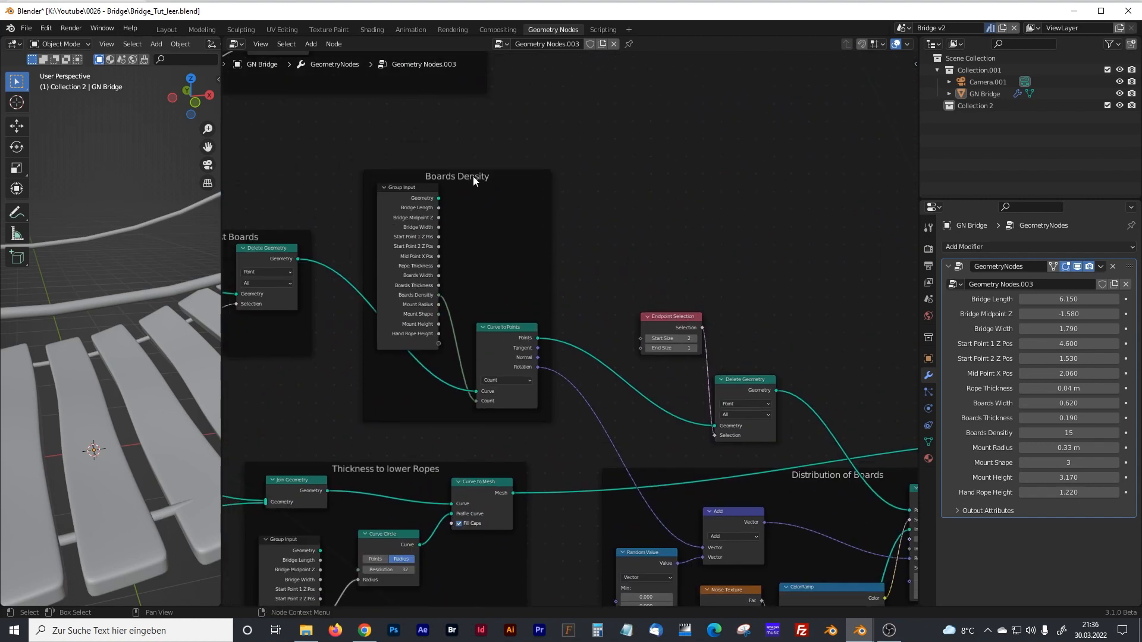
# - Shift the Boards Density frame slightly upward and inspect the Geometry output of the Delete Geometry node that follows Curve to Points
pyautogui.moveTo(493, 177); pyautogui.dragTo(492, 161)
pyautogui.moveTo(597, 288); pyautogui.dragTo(544, 237, button='middle')
pyautogui.scroll(-3, 544, 236)
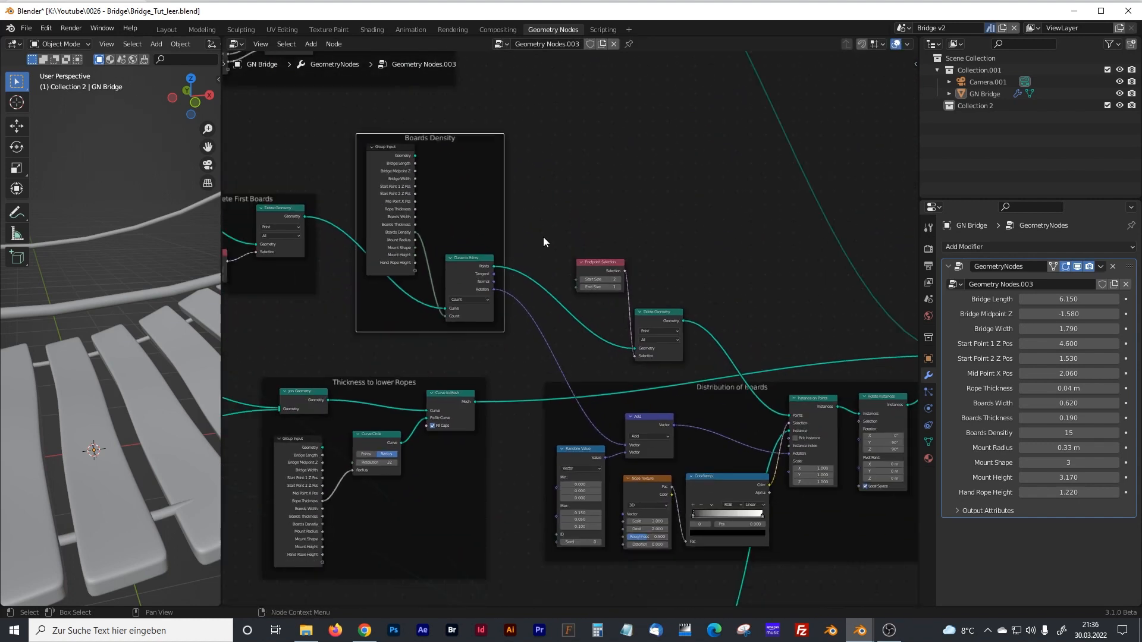
pyautogui.scroll(-2, 543, 249)
pyautogui.scroll(6, 540, 257)
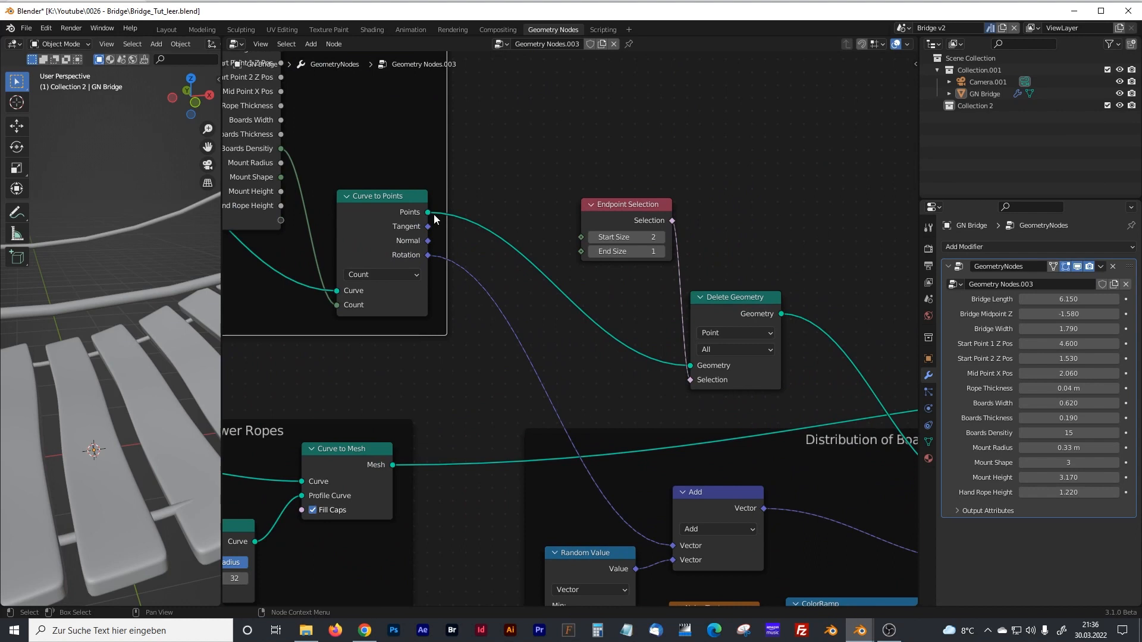
pyautogui.moveTo(427, 212); pyautogui.dragTo(324, 83)
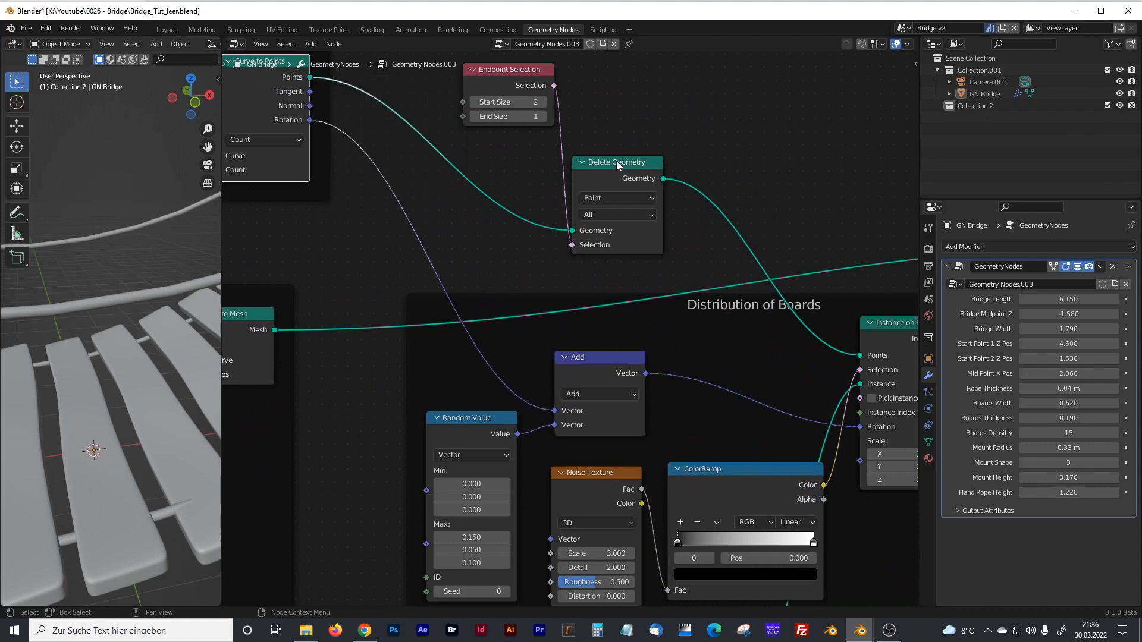
pyautogui.moveTo(662, 179)
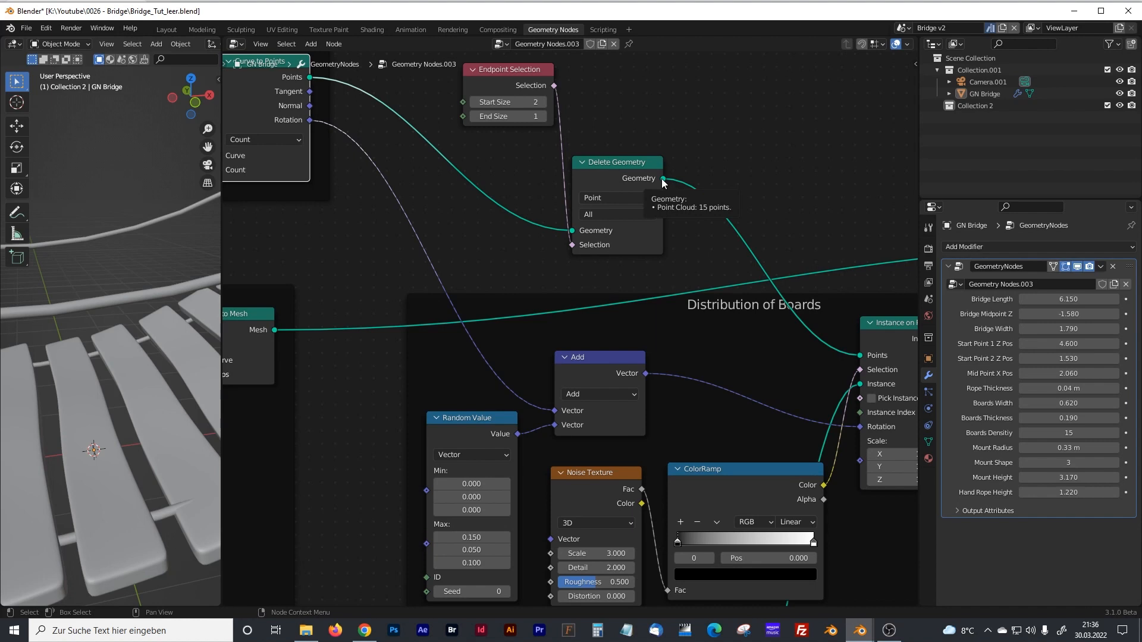
pyautogui.moveTo(395, 141); pyautogui.dragTo(445, 198, button='middle')
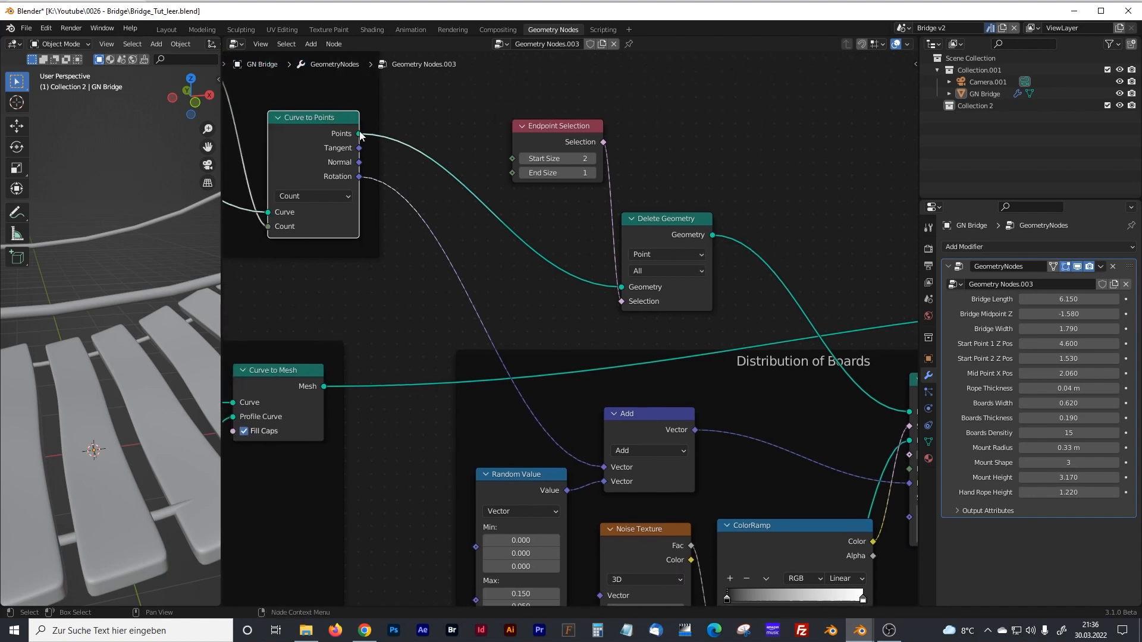
# - Feed Instance on Points with the Boards Density Curve to Points output as Points and the vertical rope's Curve to Mesh output as Instance
pyautogui.moveTo(359, 135); pyautogui.dragTo(773, 635)
pyautogui.moveTo(728, 603); pyautogui.dragTo(569, 459)
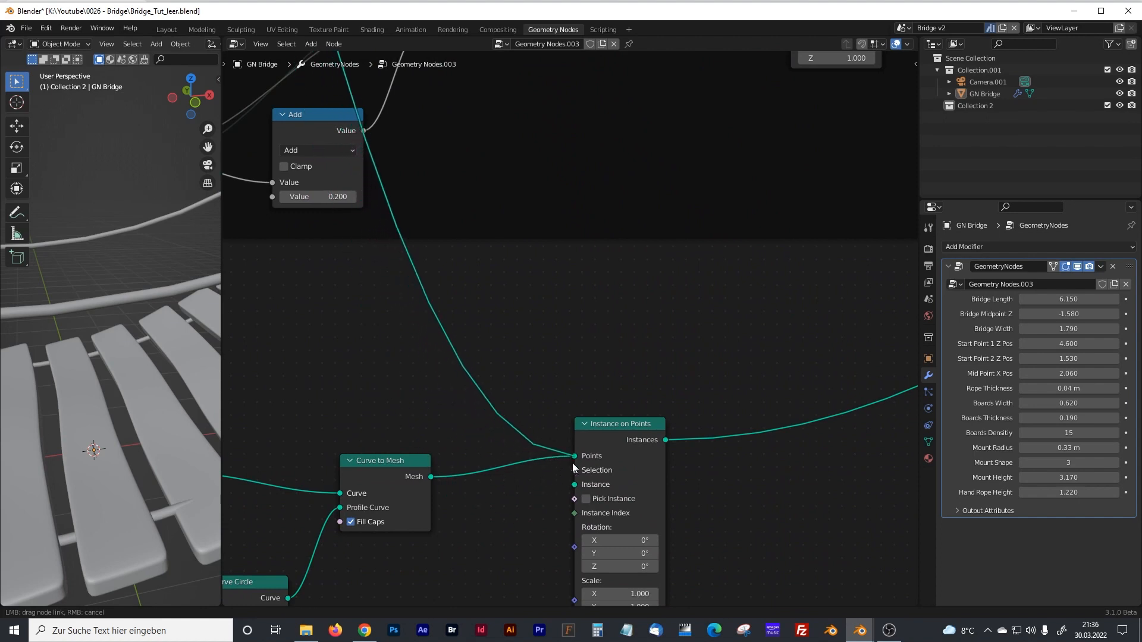
pyautogui.moveTo(476, 474); pyautogui.dragTo(735, 327, button='middle')
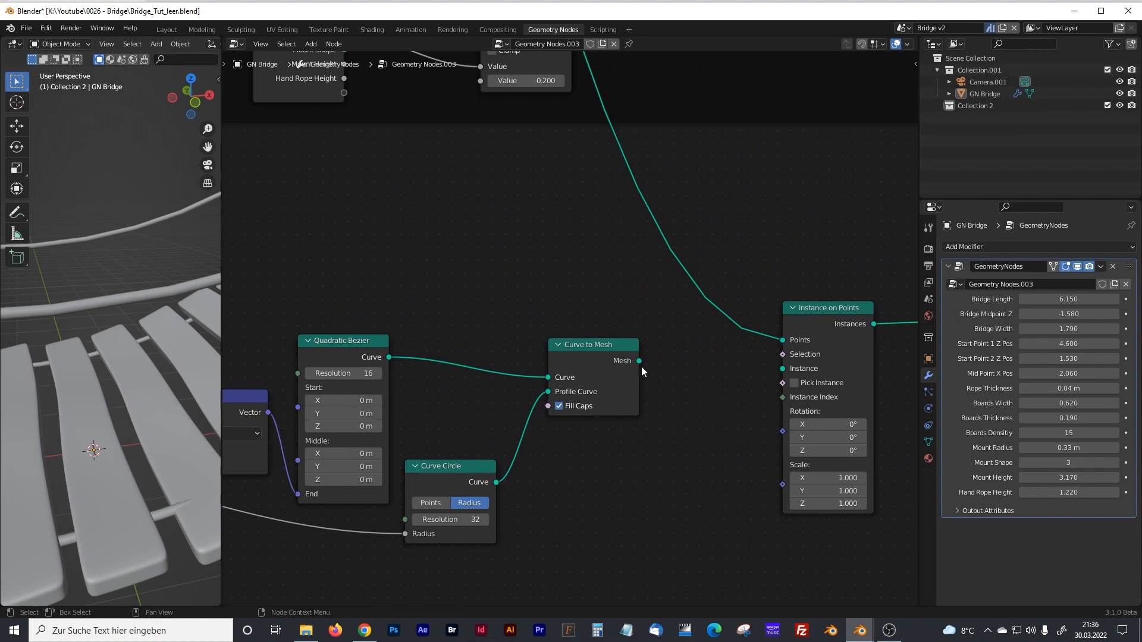
pyautogui.moveTo(639, 361); pyautogui.dragTo(782, 373)
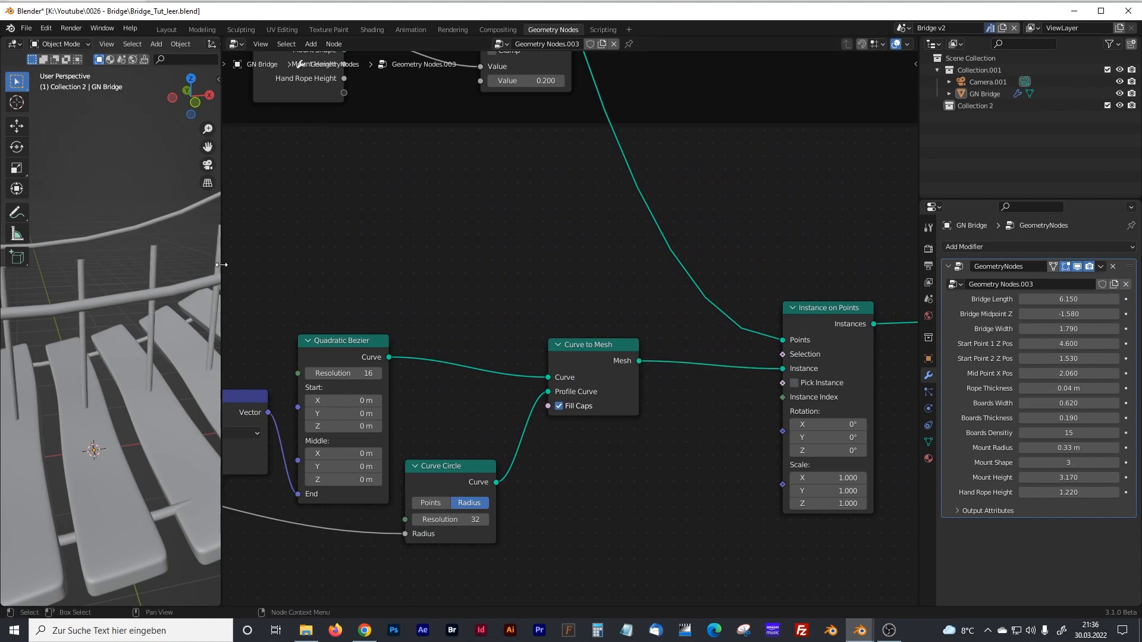
# - Examine the placement of the vertical ropes along the bridge from several viewing angles
pyautogui.moveTo(221, 264); pyautogui.dragTo(423, 280)
pyautogui.scroll(-3, 270, 293)
pyautogui.moveTo(258, 291); pyautogui.dragTo(283, 324, button='middle')
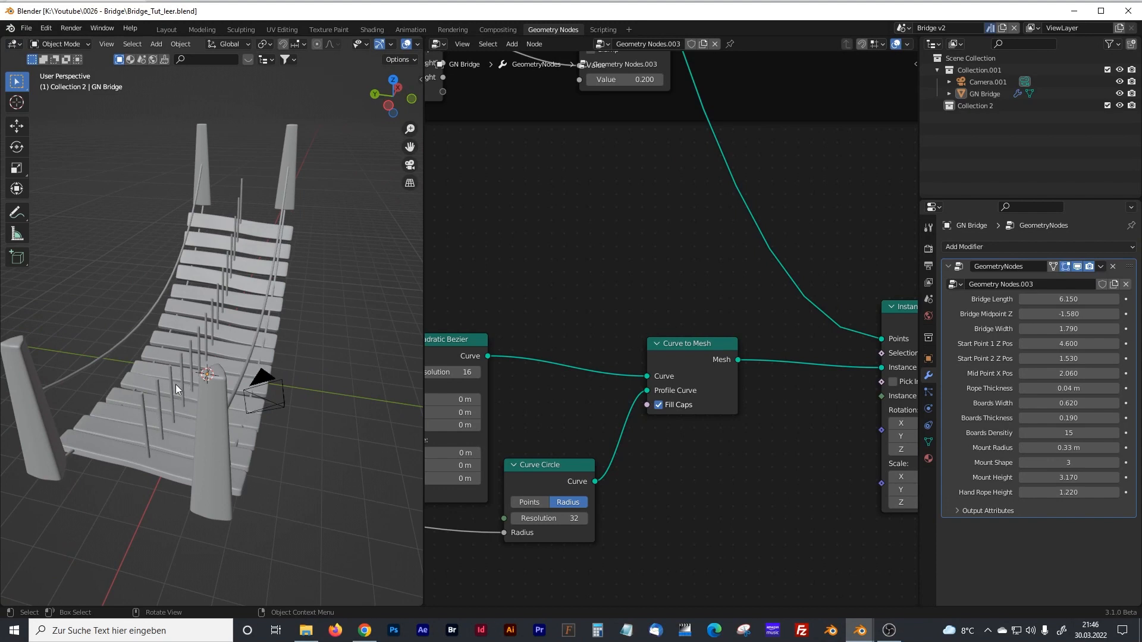
pyautogui.moveTo(423, 284); pyautogui.dragTo(340, 285)
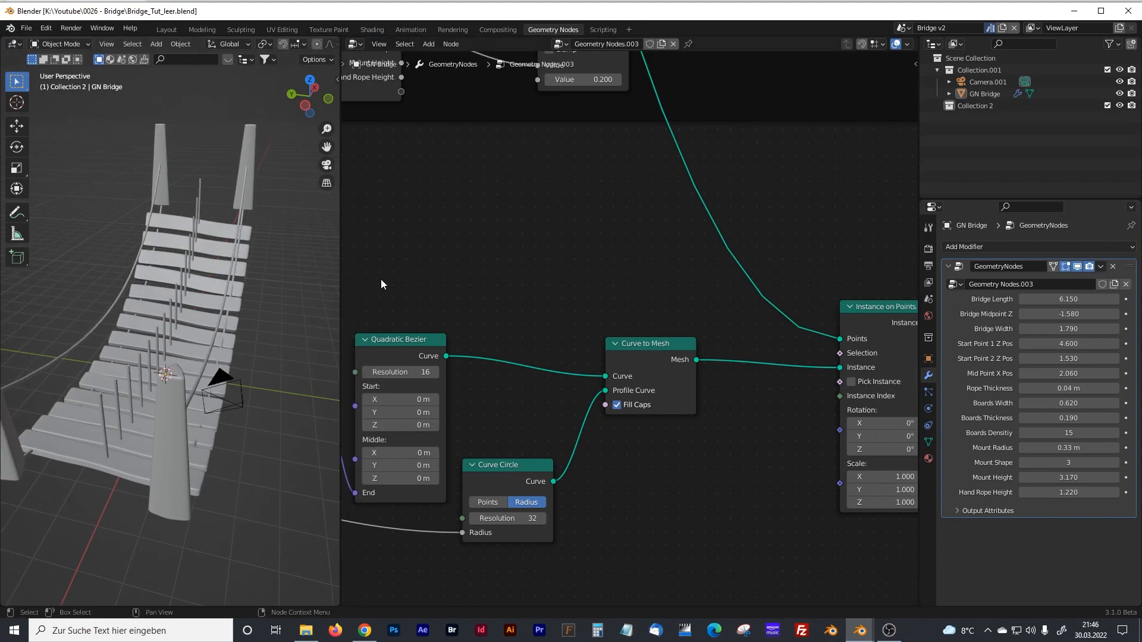
pyautogui.moveTo(267, 307); pyautogui.dragTo(240, 233, button='middle')
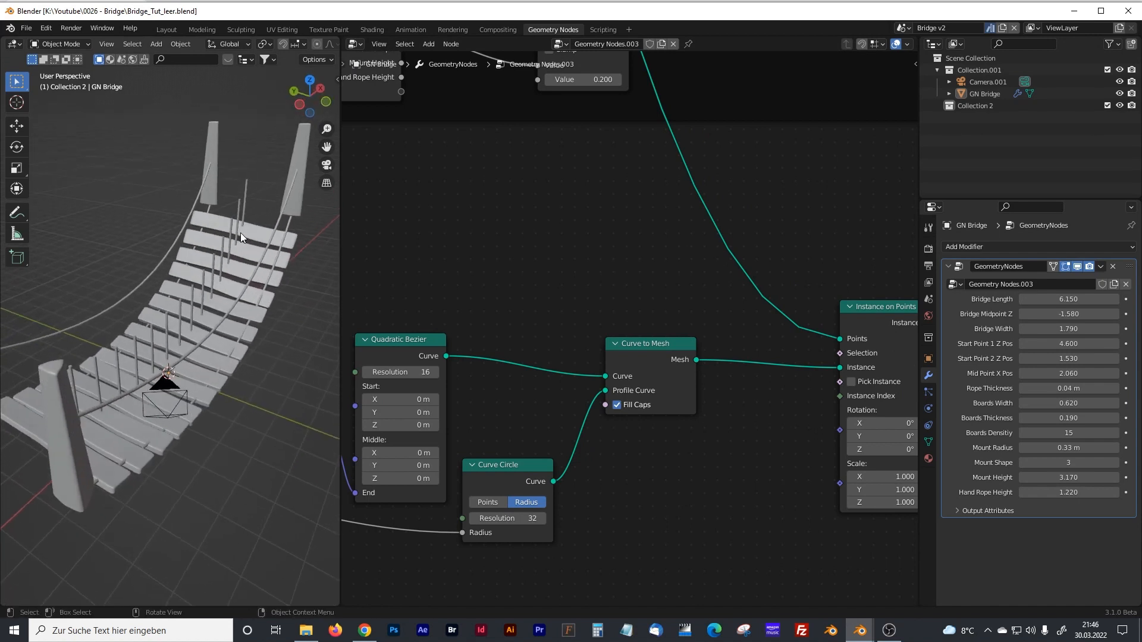
pyautogui.moveTo(217, 337); pyautogui.dragTo(102, 341, button='middle')
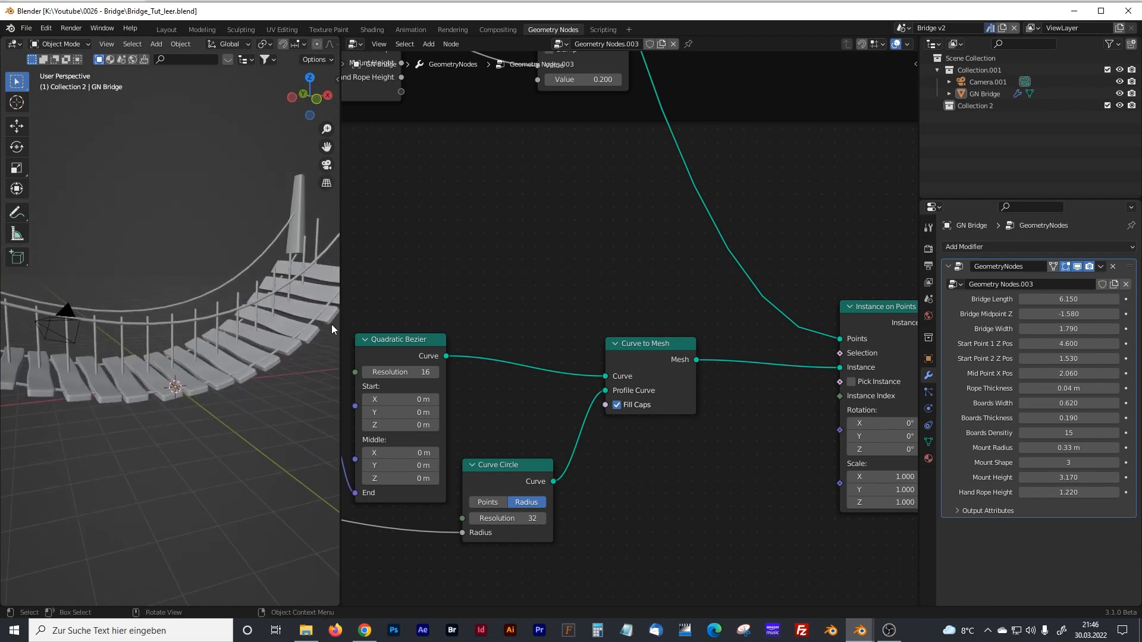
pyautogui.moveTo(339, 313); pyautogui.dragTo(457, 301)
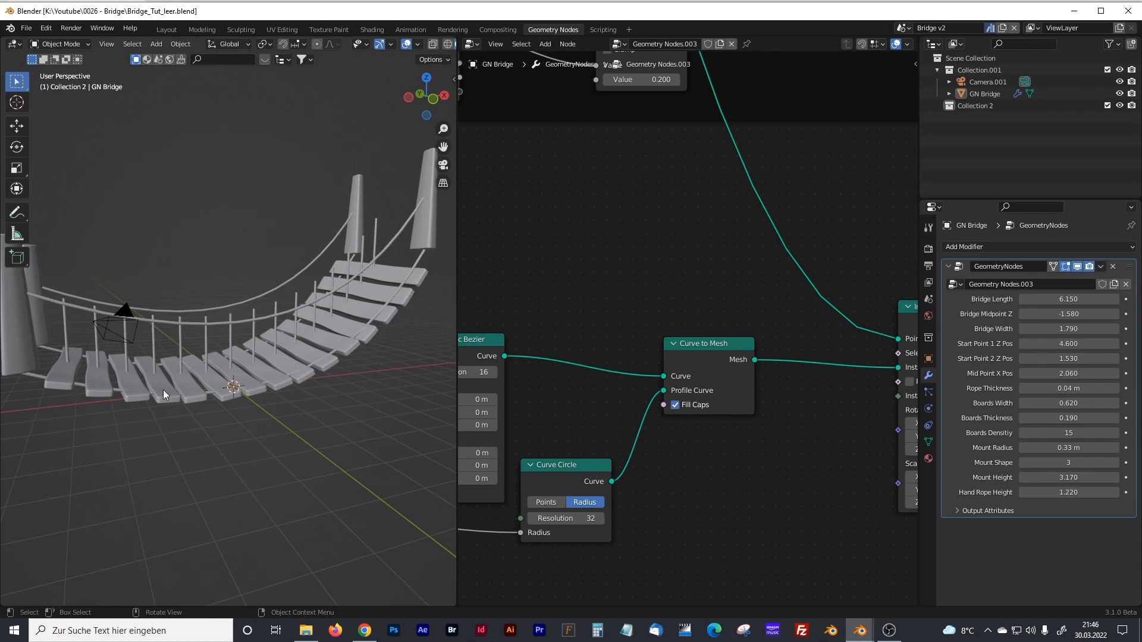
pyautogui.moveTo(199, 346); pyautogui.dragTo(334, 331, button='middle')
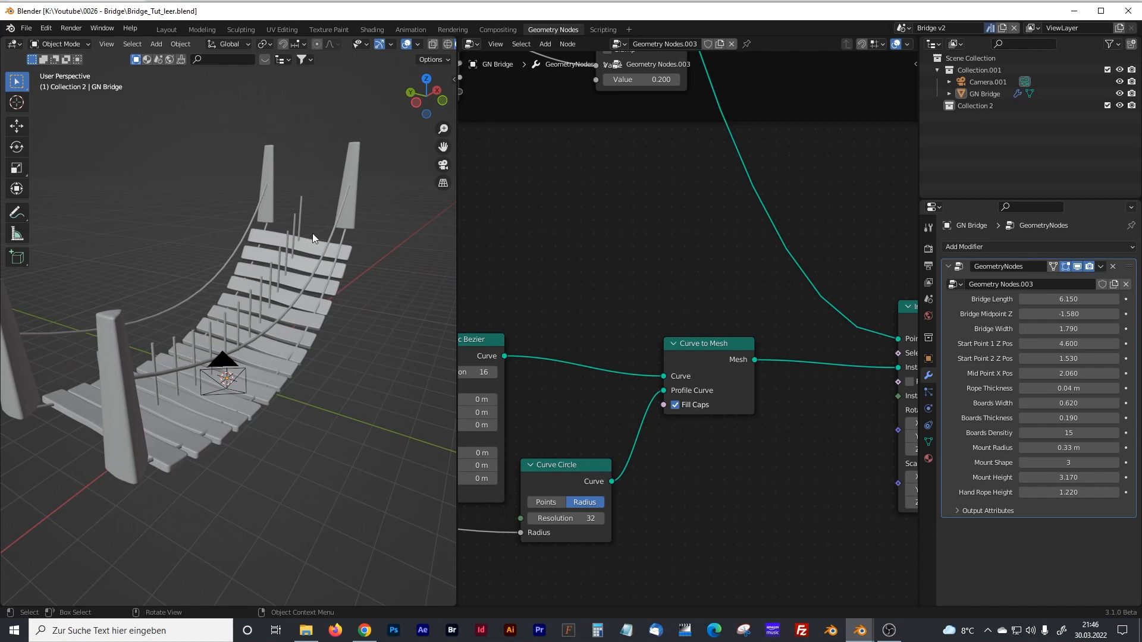
pyautogui.moveTo(297, 258); pyautogui.dragTo(186, 343, button='middle')
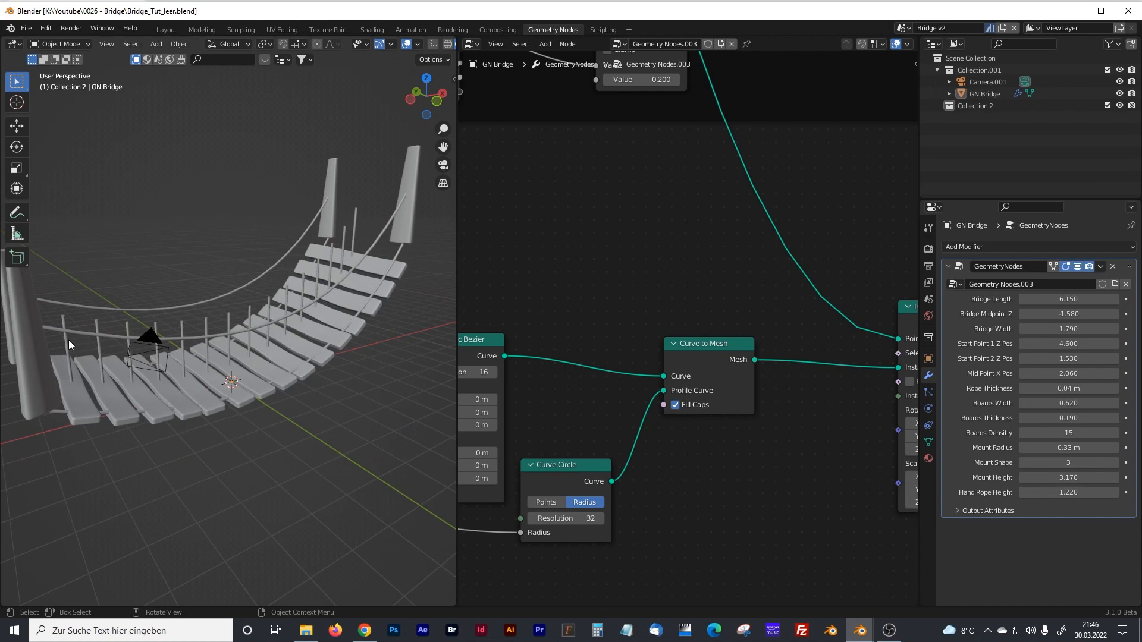
pyautogui.moveTo(137, 381); pyautogui.dragTo(187, 388, button='middle')
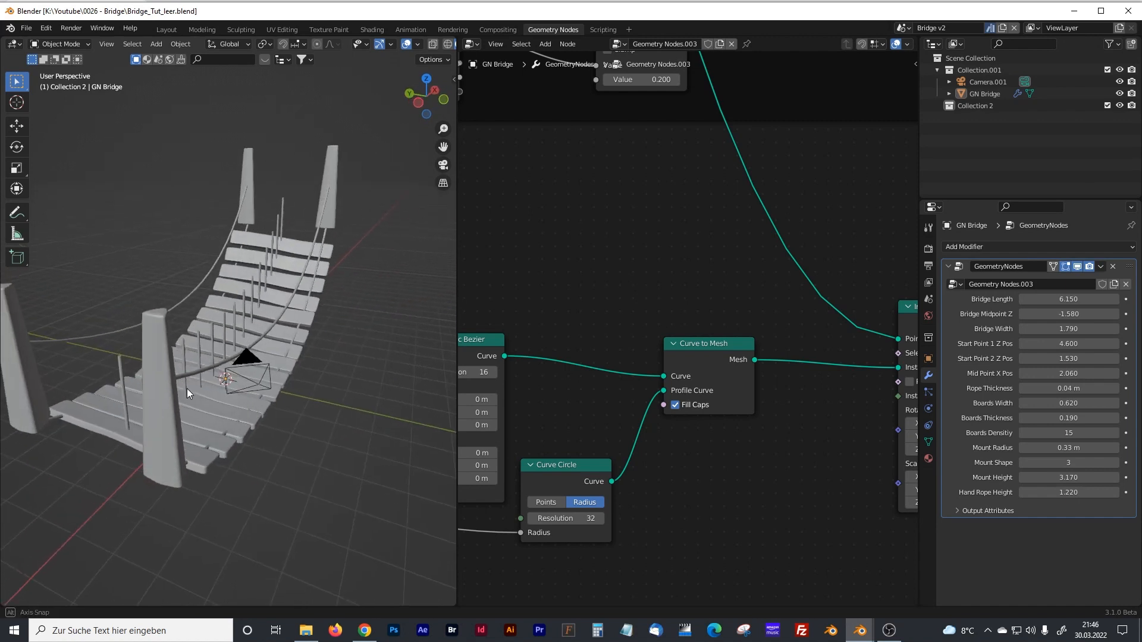
# - Add a Group Input node below the link between Instance on Points and Join Geometry
pyautogui.moveTo(456, 293); pyautogui.dragTo(319, 292)
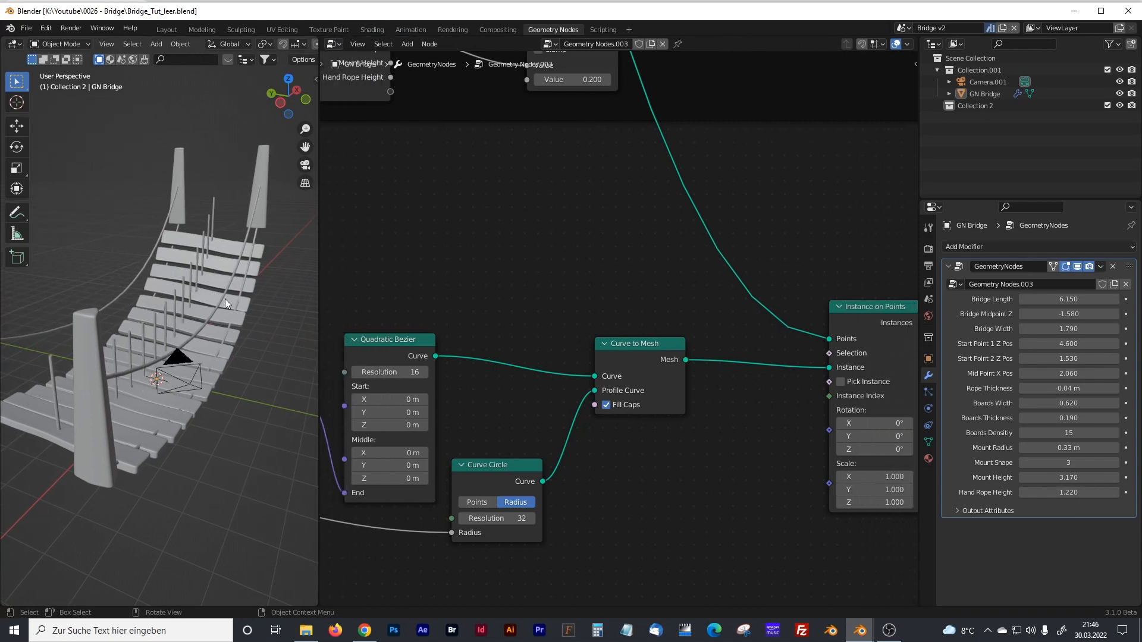
pyautogui.moveTo(708, 362); pyautogui.dragTo(552, 329, button='middle')
pyautogui.moveTo(794, 287); pyautogui.dragTo(848, 258)
pyautogui.hotkey('shift', 'a')
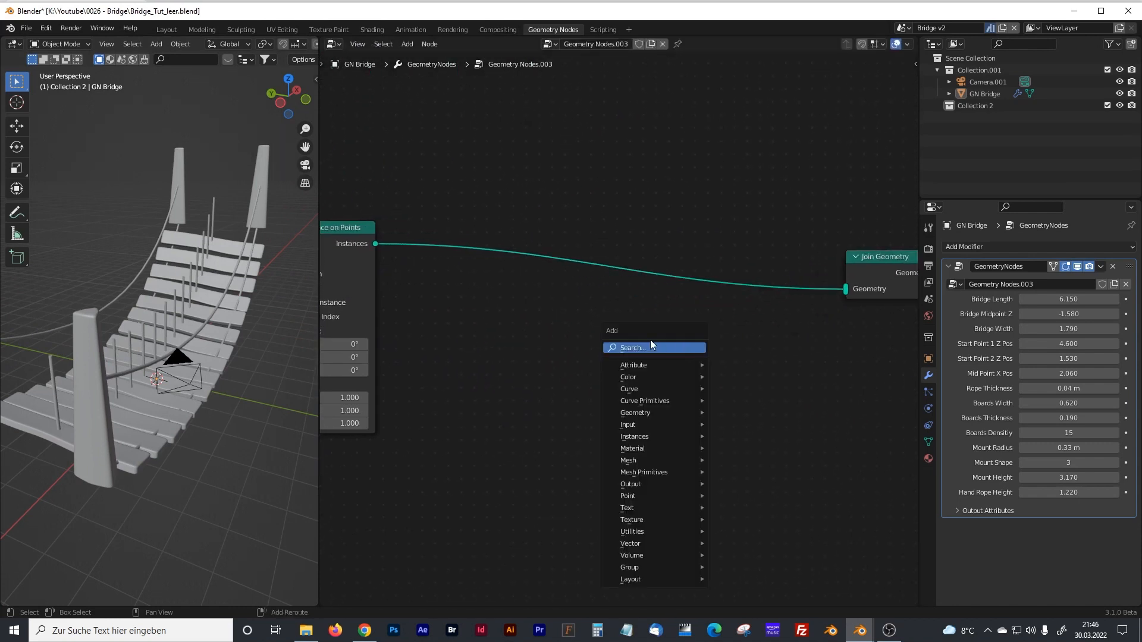
pyautogui.write('grou')
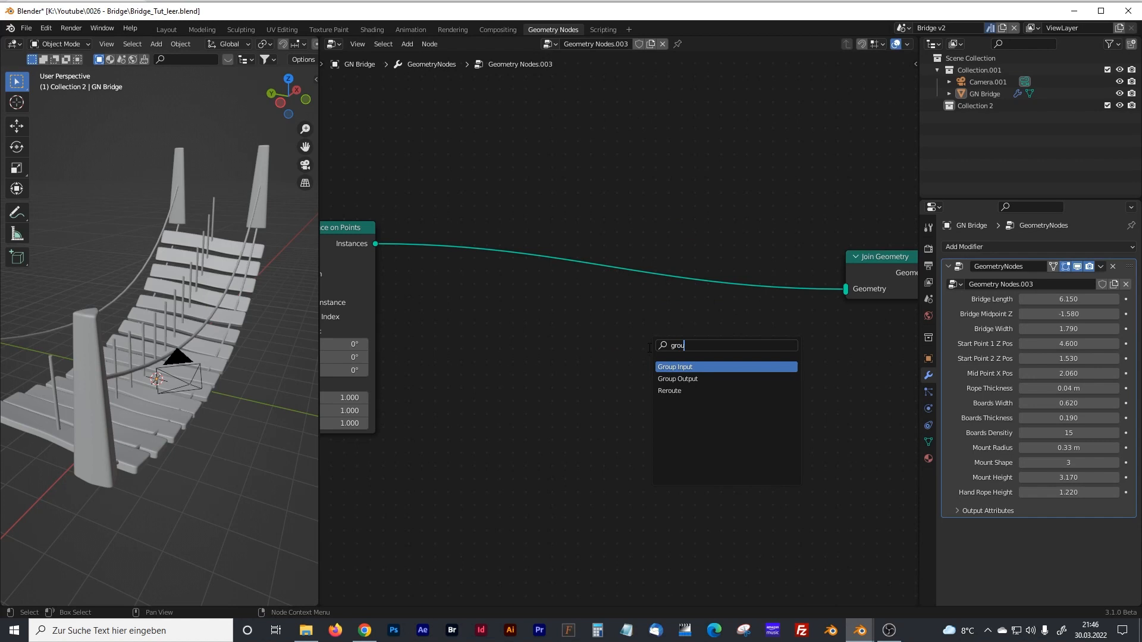
pyautogui.press('Return')
pyautogui.click(519, 317)
# - Insert a Transform node into the link between Instance on Points and Join Geometry
pyautogui.hotkey('shift', 'a')
pyautogui.write('t')
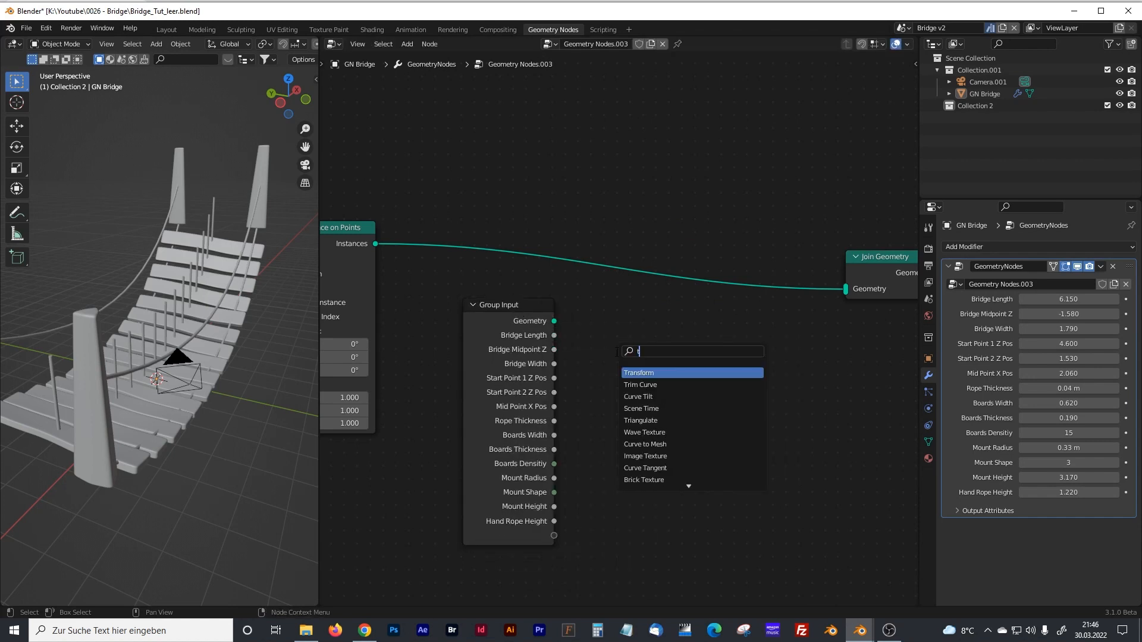
pyautogui.write('rans')
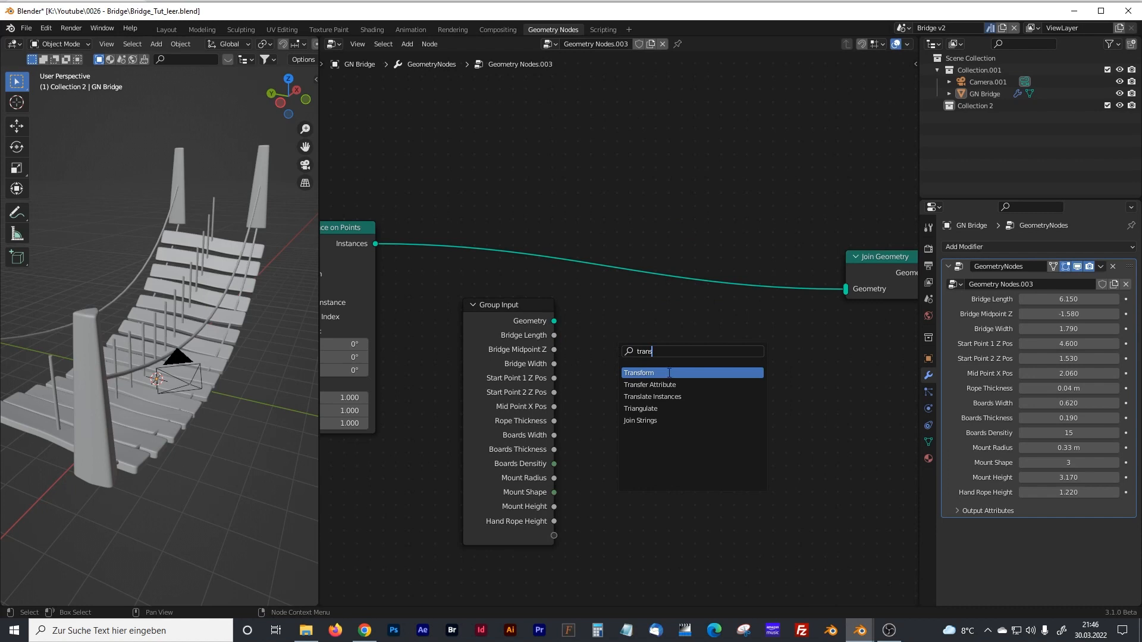
pyautogui.press('Return')
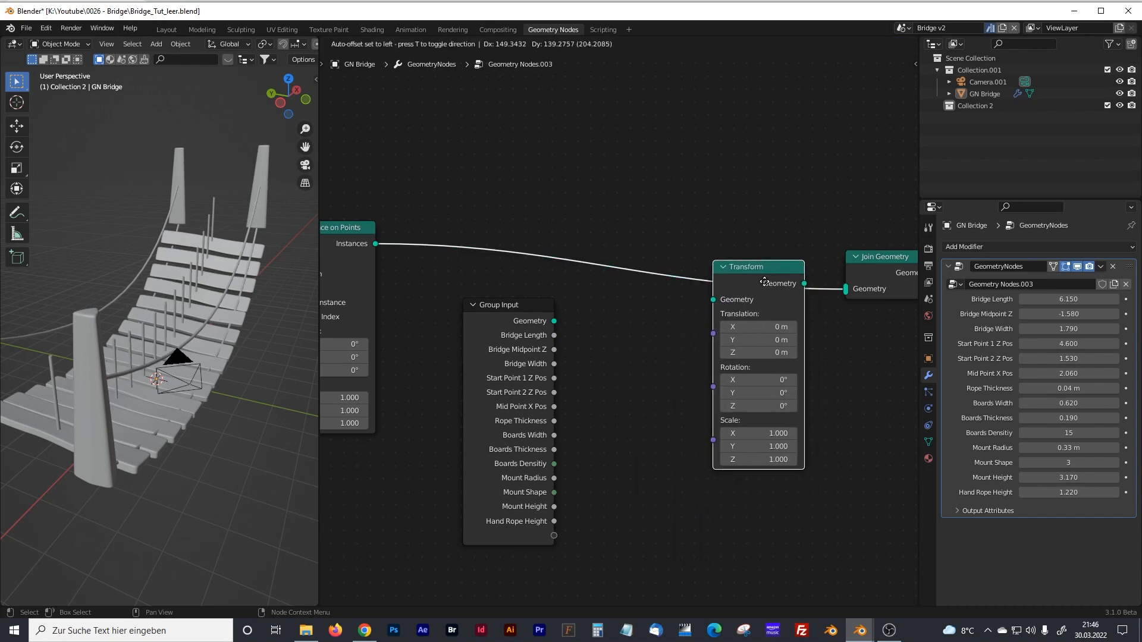
pyautogui.click(771, 284)
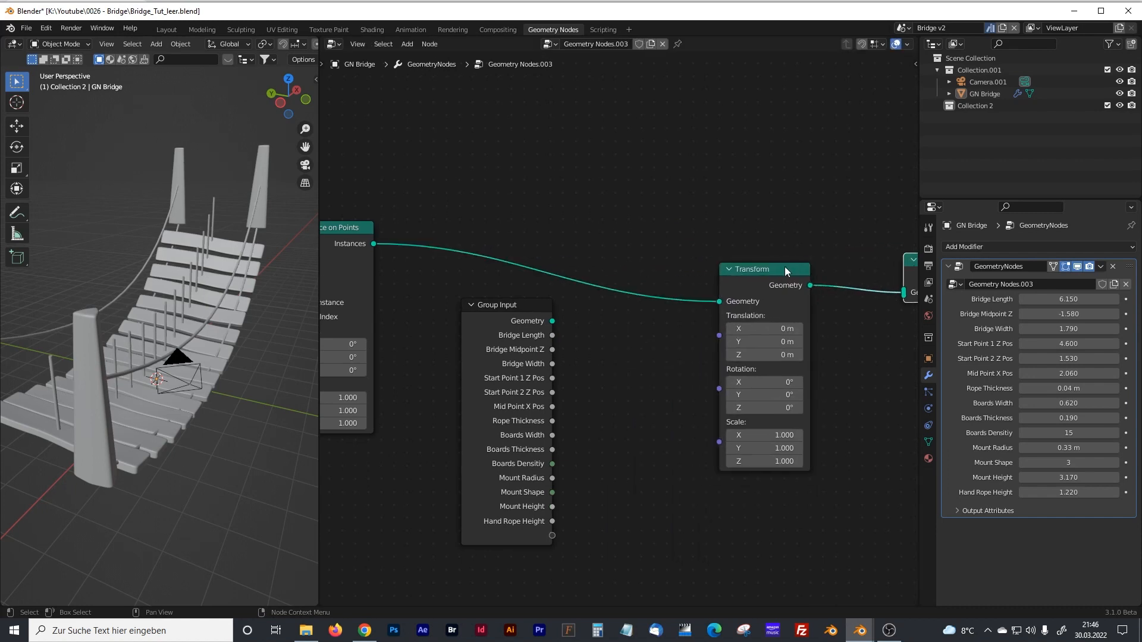
# - Add a Combine XYZ node between Group Input and Transform, shifting Group Input aside to make room
pyautogui.hotkey('shift', 'a')
pyautogui.write('combi')
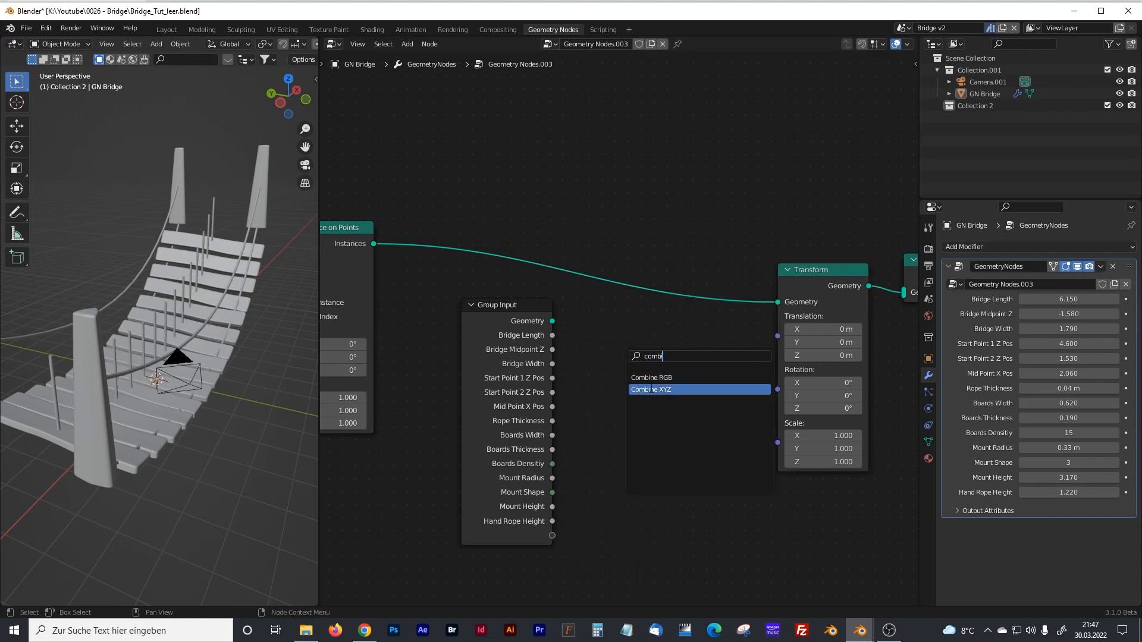
pyautogui.click(649, 390)
pyautogui.click(663, 455)
pyautogui.moveTo(531, 310); pyautogui.dragTo(507, 309)
pyautogui.moveTo(687, 427); pyautogui.dragTo(693, 415)
# - Add a Math node between Group Input and Combine XYZ and space out the surrounding nodes
pyautogui.hotkey('shift', 'a')
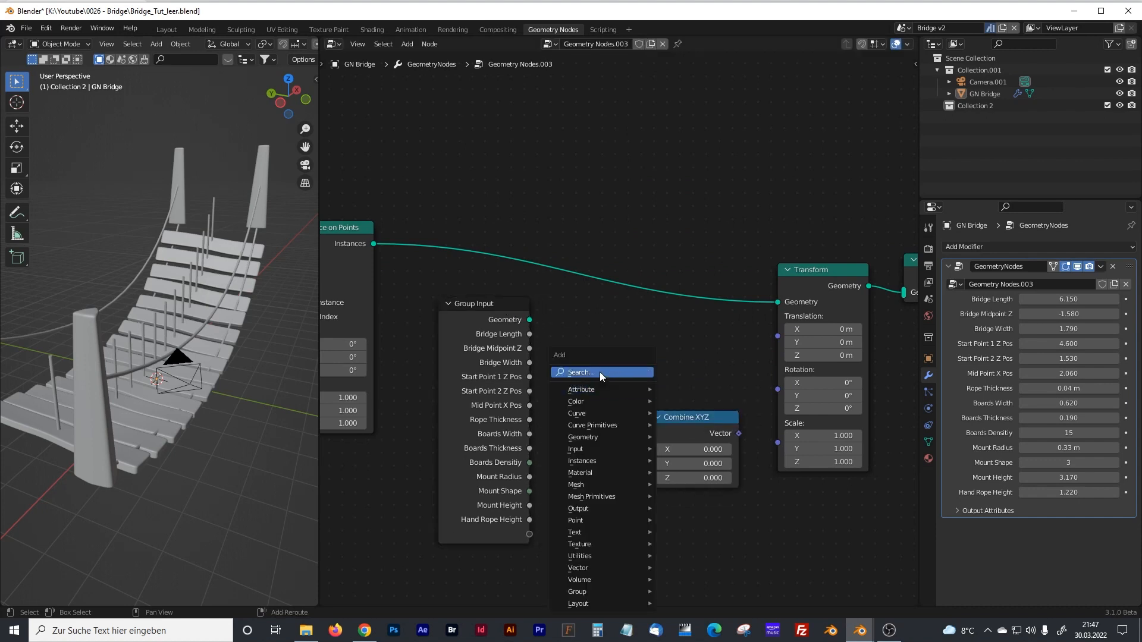
pyautogui.click(600, 372)
pyautogui.write('math')
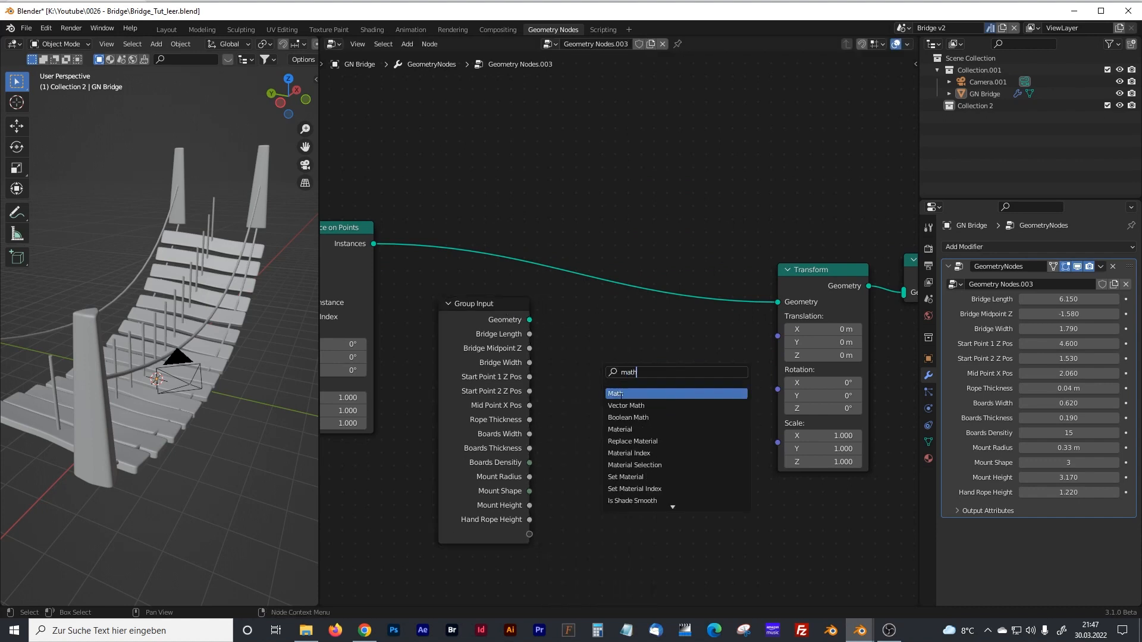
pyautogui.click(616, 393)
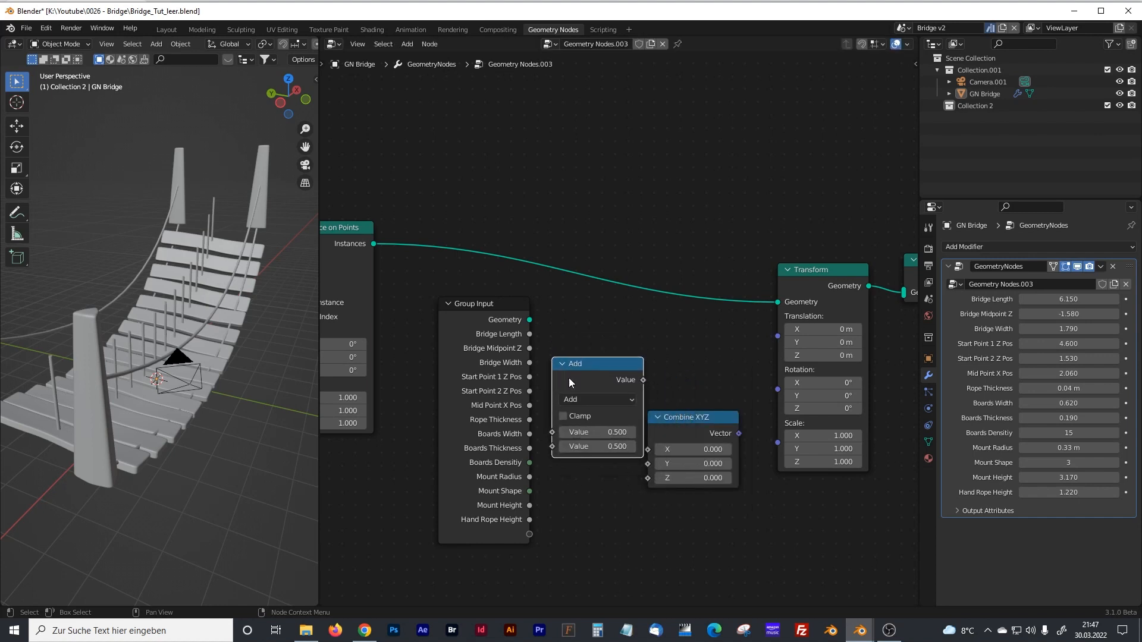
pyautogui.moveTo(707, 401); pyautogui.dragTo(712, 383)
pyautogui.moveTo(798, 268); pyautogui.dragTo(804, 260)
pyautogui.moveTo(704, 389); pyautogui.dragTo(716, 364)
pyautogui.click(605, 366)
pyautogui.click(502, 305)
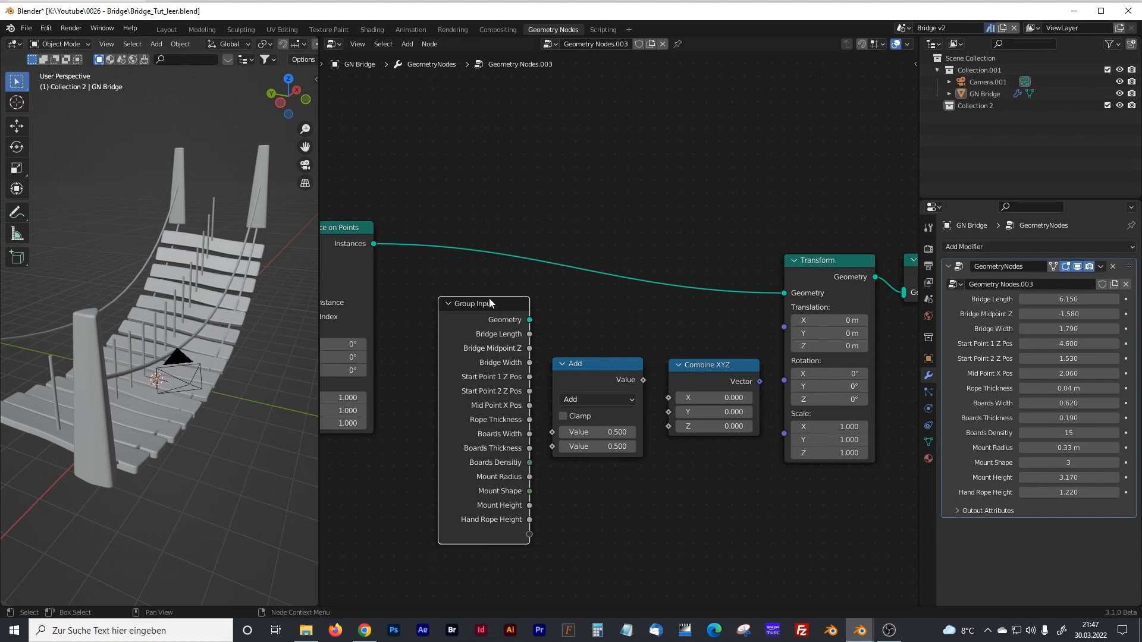
pyautogui.moveTo(490, 299); pyautogui.dragTo(483, 295)
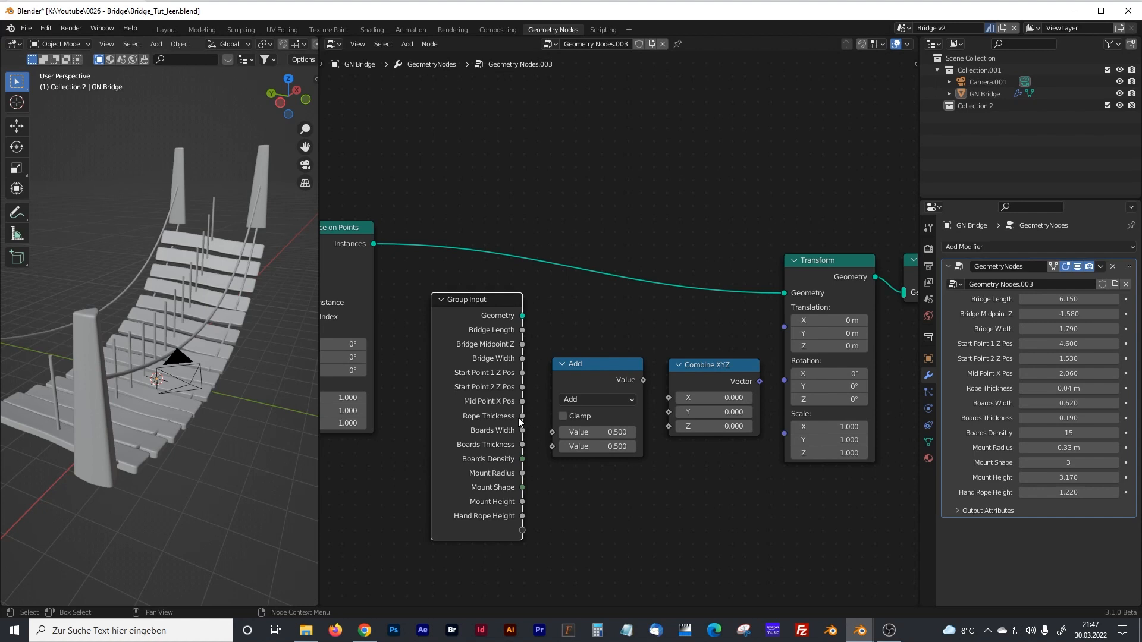
# - Feed Bridge Width into the second value of the Add node and set its first value to 0
pyautogui.moveTo(522, 359); pyautogui.dragTo(546, 446)
pyautogui.click(618, 431)
pyautogui.write('0')
pyautogui.press('Return')
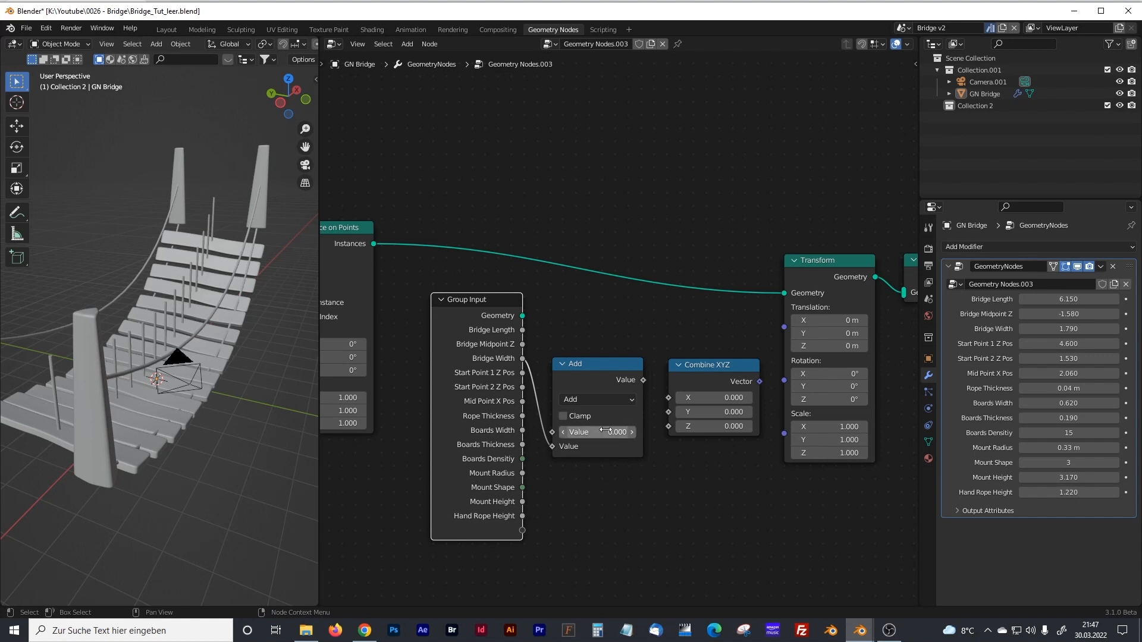
# - Connect the Add result to the Y input of Combine XYZ and its Vector output to the Transform's Translation
pyautogui.moveTo(643, 380)
pyautogui.mouseDown()
pyautogui.moveTo(658, 411)
pyautogui.moveTo(653, 387)
pyautogui.mouseUp()
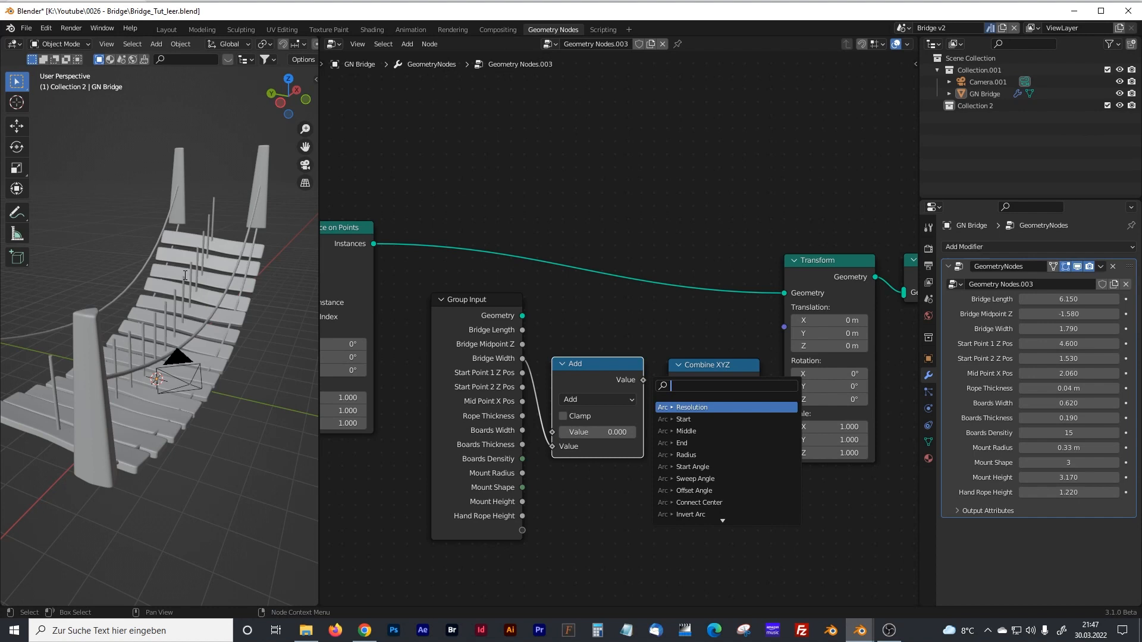
pyautogui.moveTo(233, 403); pyautogui.dragTo(249, 402, button='middle')
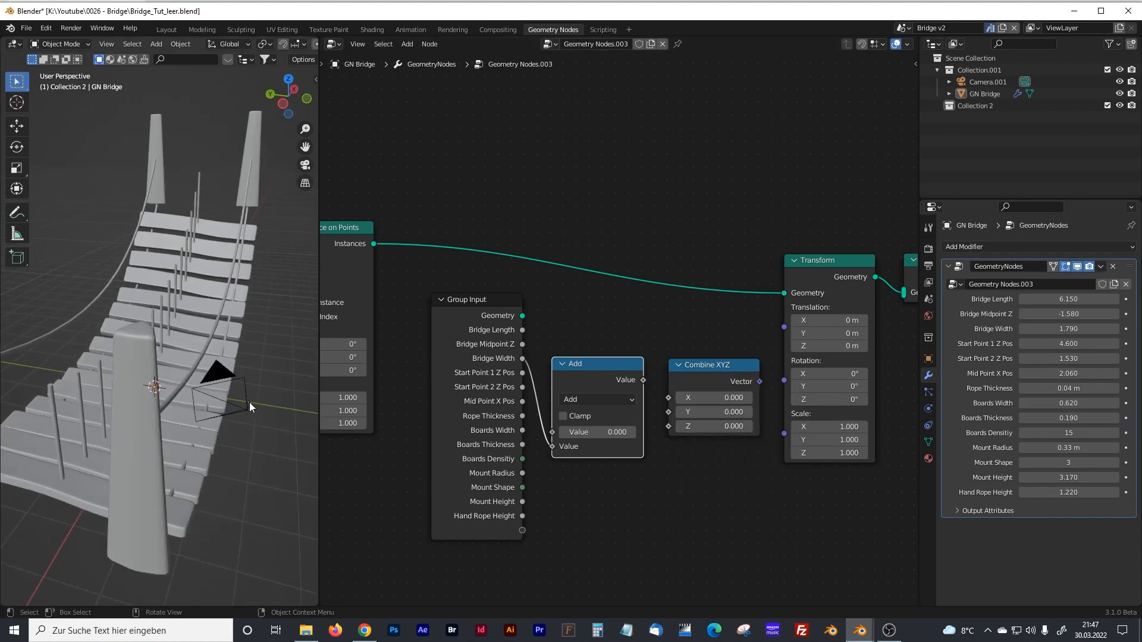
pyautogui.moveTo(650, 381); pyautogui.dragTo(696, 410)
pyautogui.moveTo(759, 381); pyautogui.dragTo(777, 330)
pyautogui.moveTo(134, 334); pyautogui.dragTo(202, 366, button='middle')
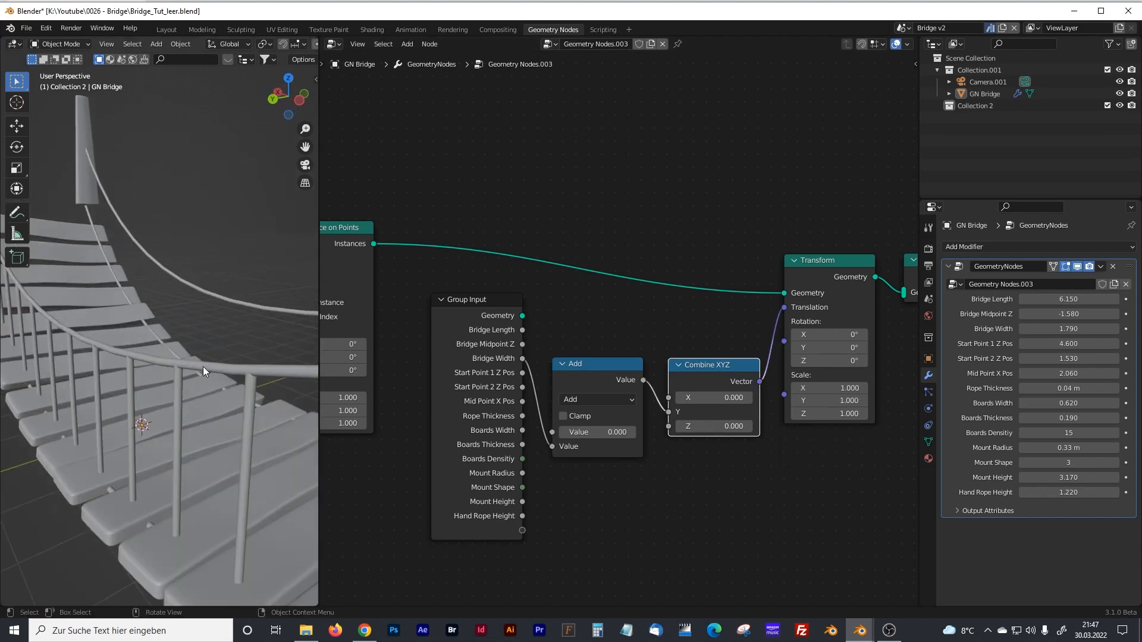
pyautogui.scroll(-3, 202, 366)
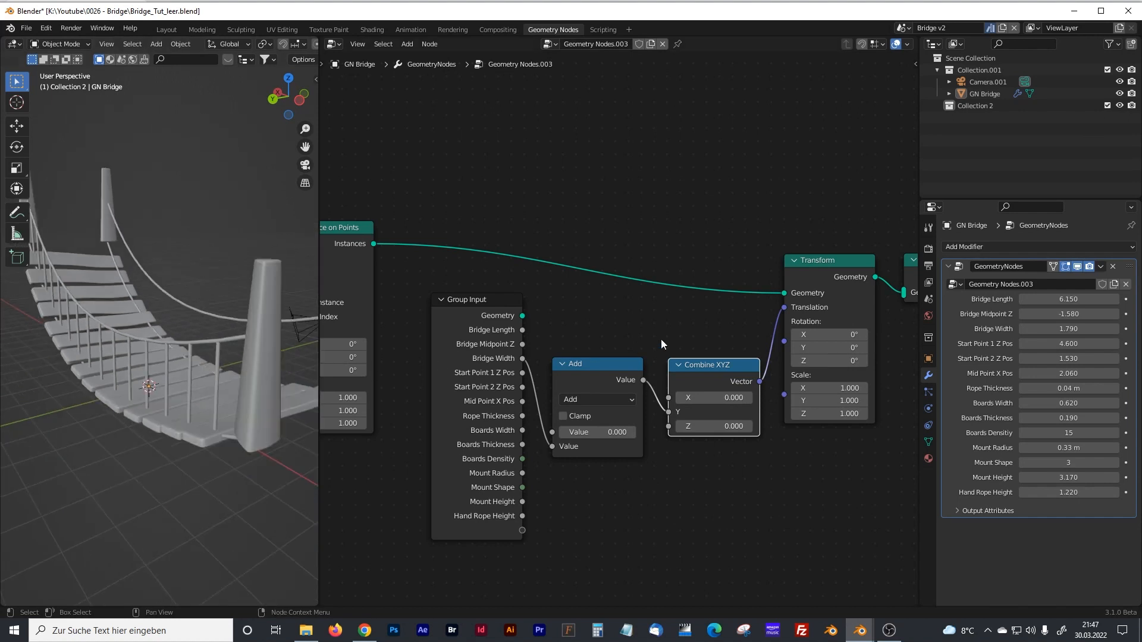
# - Enclose the Instance on Points, Group Input, Add, Combine XYZ and Transform nodes in a new frame
pyautogui.scroll(-2, 661, 340)
pyautogui.scroll(-1, 654, 338)
pyautogui.moveTo(469, 380); pyautogui.dragTo(548, 345, button='middle')
pyautogui.moveTo(529, 416); pyautogui.dragTo(485, 402, button='middle')
pyautogui.moveTo(458, 197); pyautogui.dragTo(804, 432)
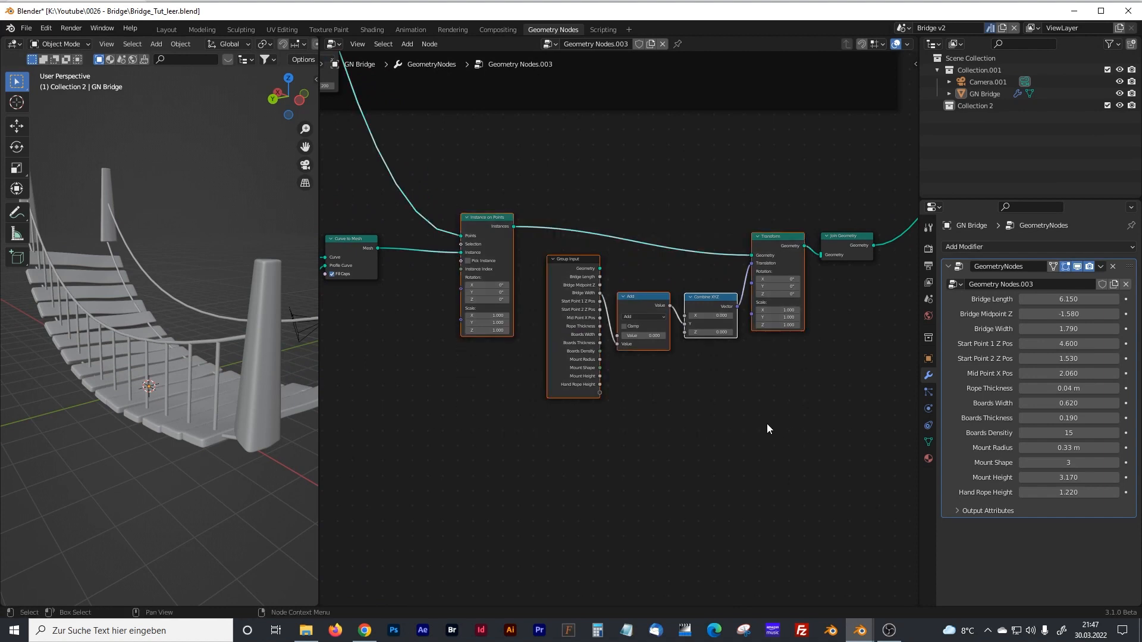
pyautogui.click(461, 213)
pyautogui.moveTo(455, 197); pyautogui.dragTo(787, 426)
pyautogui.click(513, 188)
pyautogui.moveTo(442, 180); pyautogui.dragTo(806, 424)
pyautogui.hotkey('ctrl', 'j')
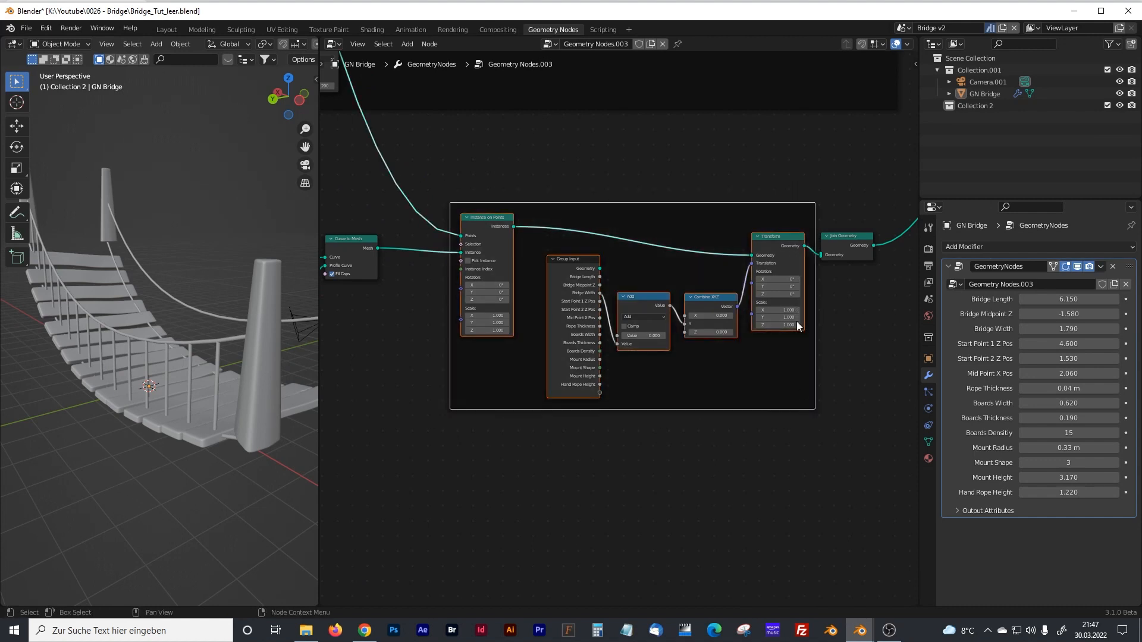
# - Label the new frame "Arrange Vertical Ropse 1"
pyautogui.click(913, 65)
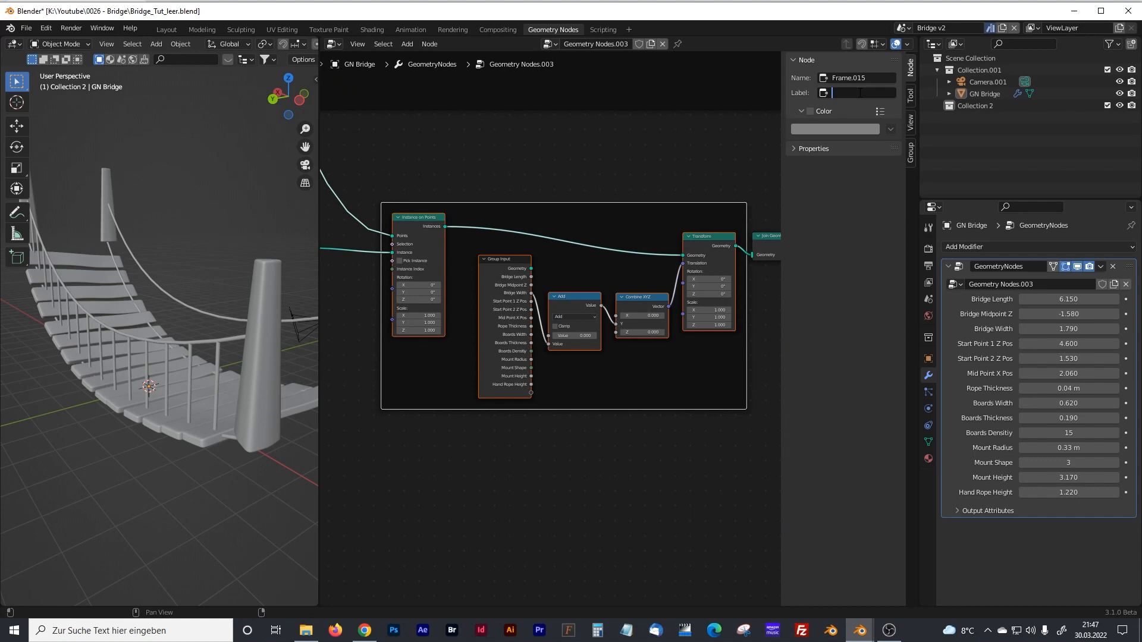
pyautogui.write('Arrange')
pyautogui.write(' Vertical')
pyautogui.write(' Ropse 1')
pyautogui.press('Return')
pyautogui.click(884, 92)
pyautogui.press('BackSpace')
pyautogui.write('s')
pyautogui.press('Return')
# - Duplicate the "Arrange Vertical Ropse 1" frame with its nodes and place the copy directly below the original
pyautogui.moveTo(365, 173); pyautogui.dragTo(732, 429)
pyautogui.moveTo(768, 236); pyautogui.dragTo(783, 235)
pyautogui.moveTo(362, 185); pyautogui.dragTo(748, 444)
pyautogui.hotkey('shift', 'd')
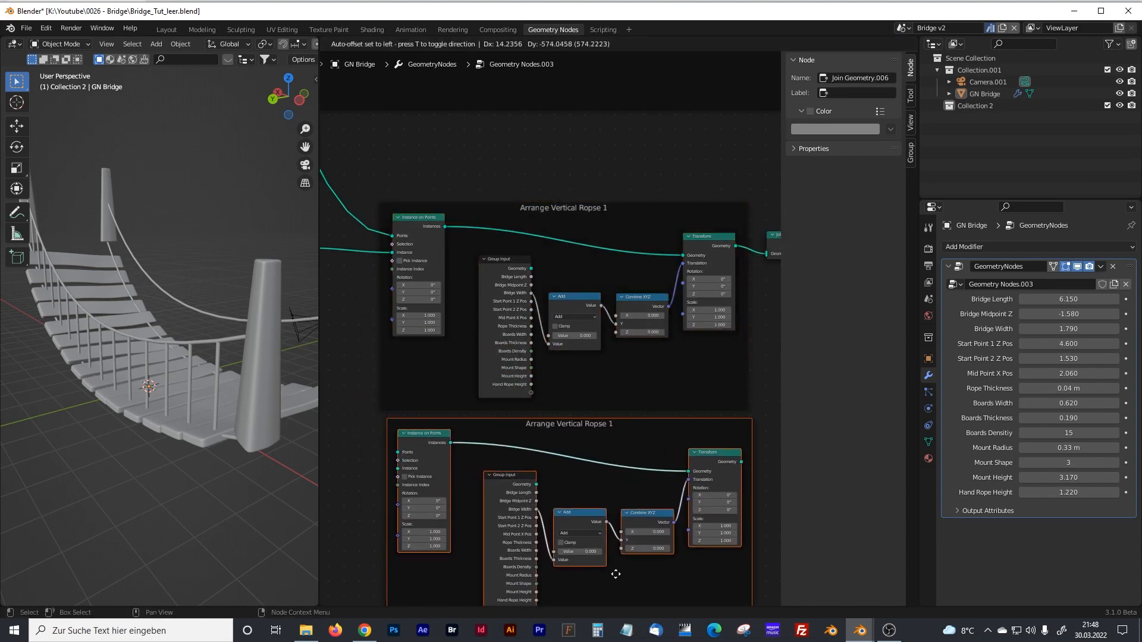
# - Connect the vertical rope's Curve to Mesh output to the Instance input of the duplicated Instance on Points node
pyautogui.moveTo(466, 402); pyautogui.dragTo(587, 350, button='middle')
pyautogui.scroll(-3, 491, 317)
pyautogui.moveTo(441, 248); pyautogui.dragTo(522, 433)
pyautogui.scroll(2, 449, 271)
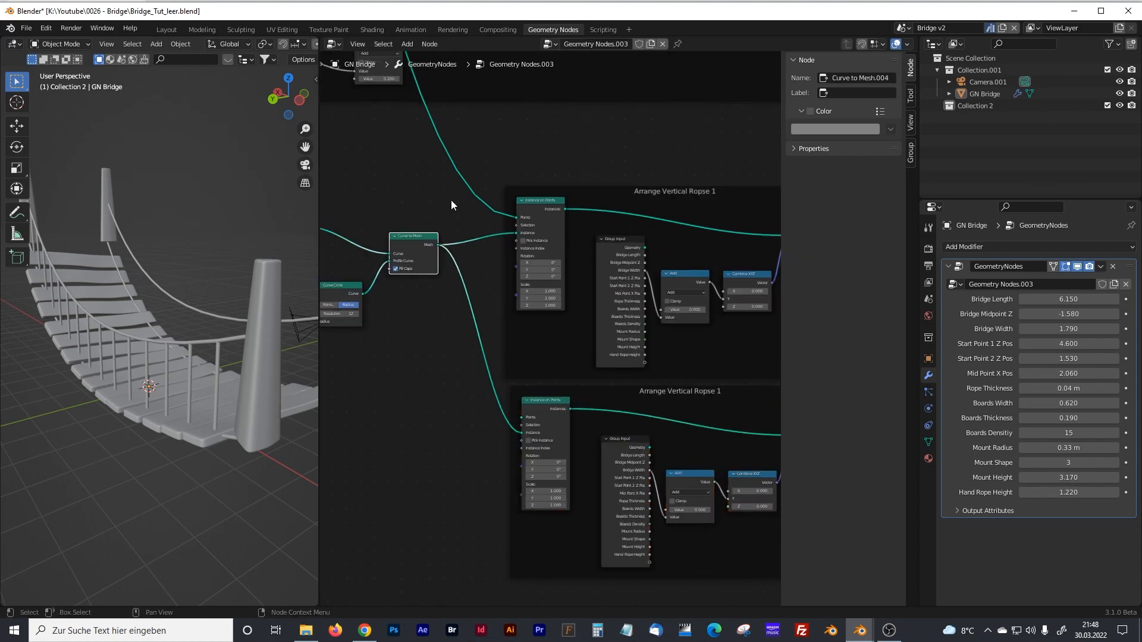
# - Add a reroute to the link feeding Points in the original frame and connect it to the duplicate's Points input
pyautogui.moveTo(410, 183); pyautogui.dragTo(428, 206, button='middle')
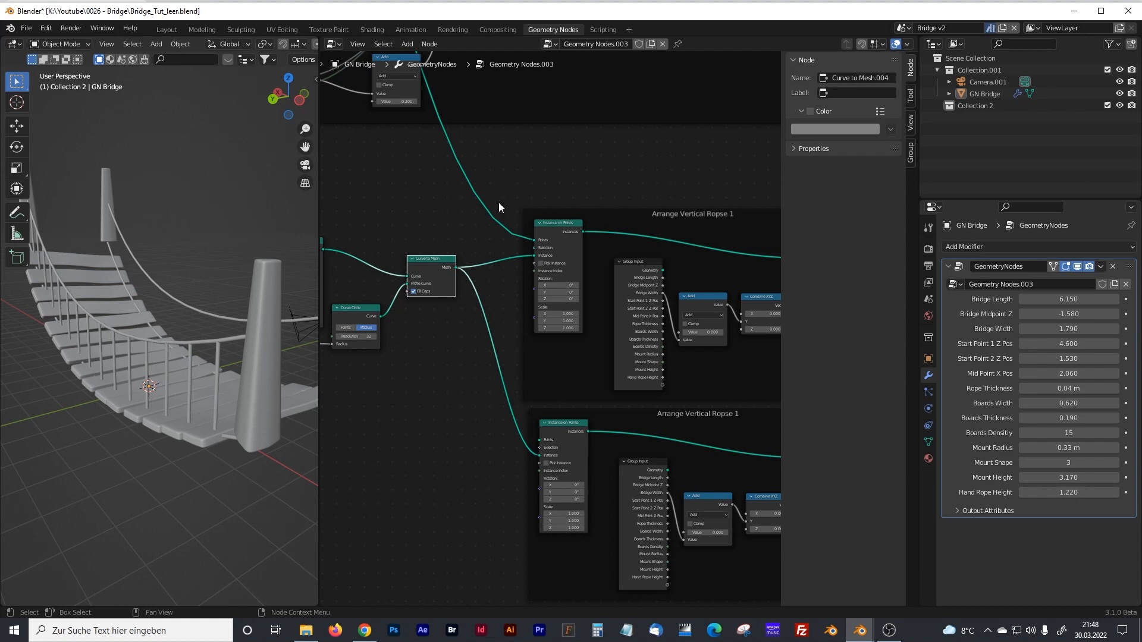
pyautogui.keyDown('shift'); pyautogui.moveTo(484, 183); pyautogui.dragTo(480, 208, button='right'); pyautogui.keyUp('shift')
pyautogui.keyDown('shift'); pyautogui.moveTo(478, 212); pyautogui.dragTo(477, 213); pyautogui.keyUp('shift')
pyautogui.keyDown('shift'); pyautogui.moveTo(503, 185); pyautogui.dragTo(473, 215, button='right'); pyautogui.keyUp('shift')
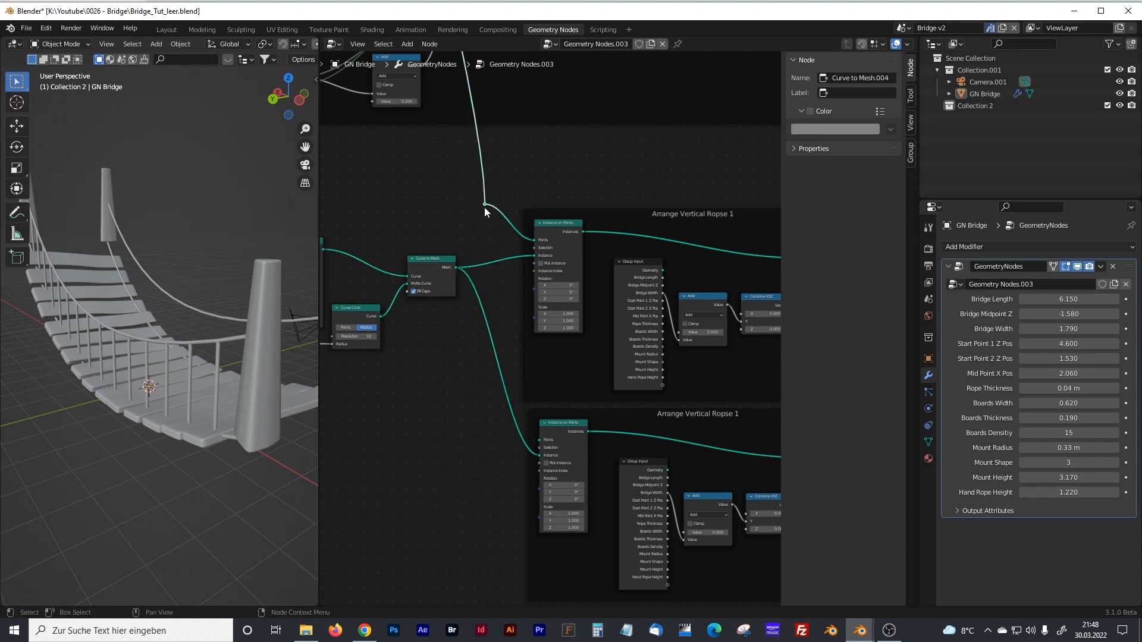
pyautogui.moveTo(485, 204); pyautogui.dragTo(567, 428)
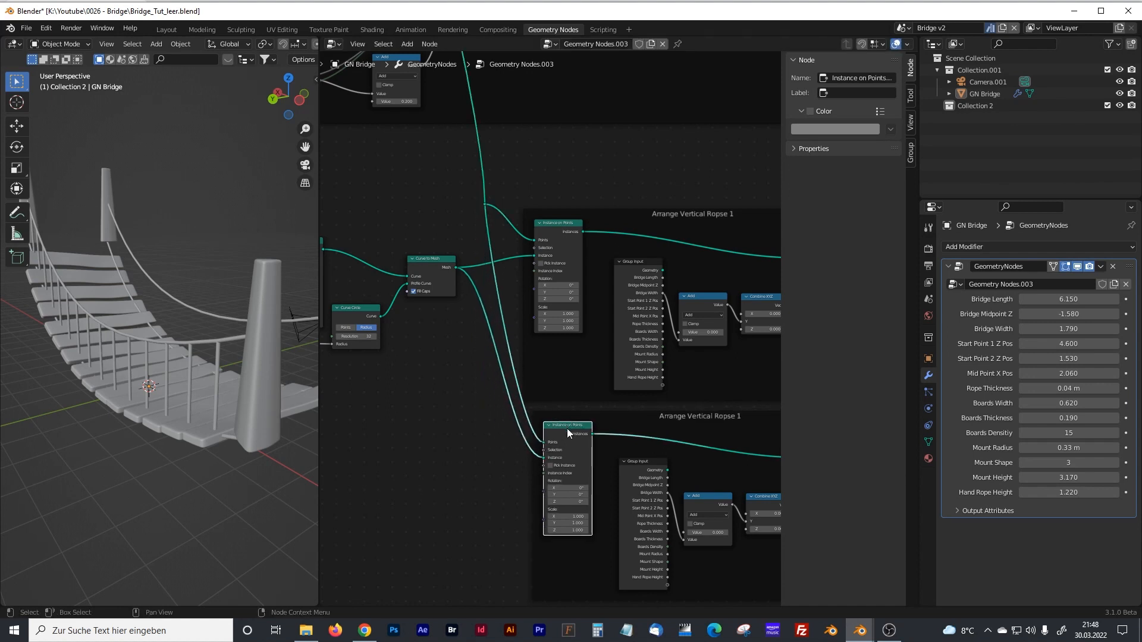
# - Move Join Geometry to sit between the two frames and connect the duplicated Transform's Geometry output to it
pyautogui.moveTo(773, 401); pyautogui.dragTo(488, 366, button='middle')
pyautogui.moveTo(610, 207); pyautogui.dragTo(659, 297)
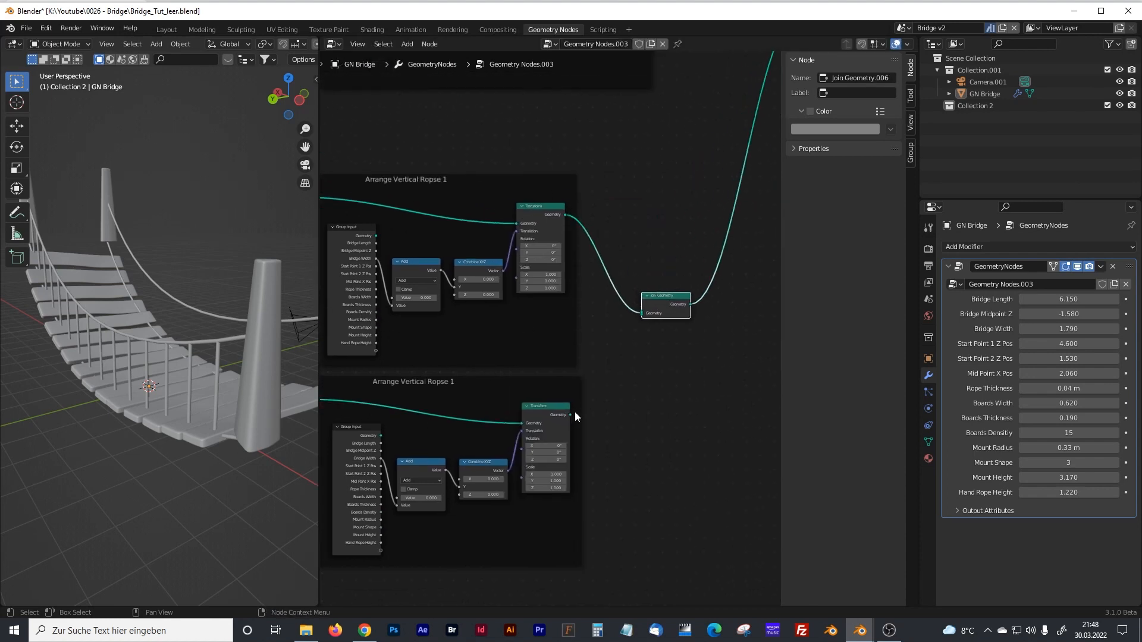
pyautogui.moveTo(570, 413); pyautogui.dragTo(640, 315)
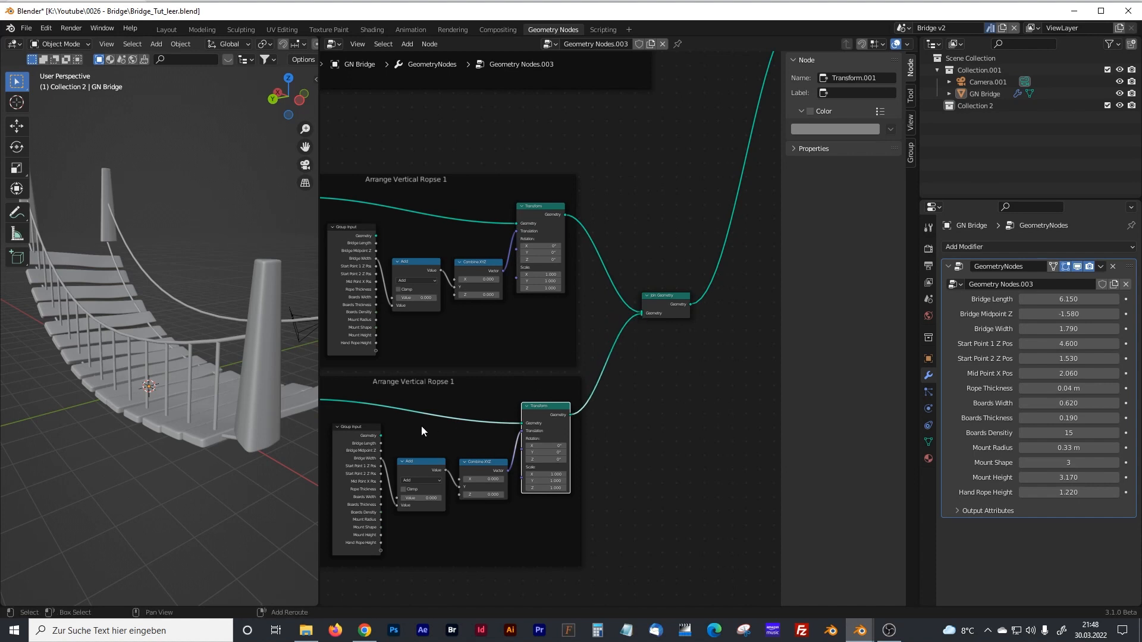
# - Change the operation of the Math node in the duplicated frame to Subtract
pyautogui.moveTo(421, 426); pyautogui.dragTo(530, 352, button='middle')
pyautogui.scroll(2, 531, 352)
pyautogui.scroll(1, 519, 365)
pyautogui.click(530, 380)
pyautogui.click(520, 422)
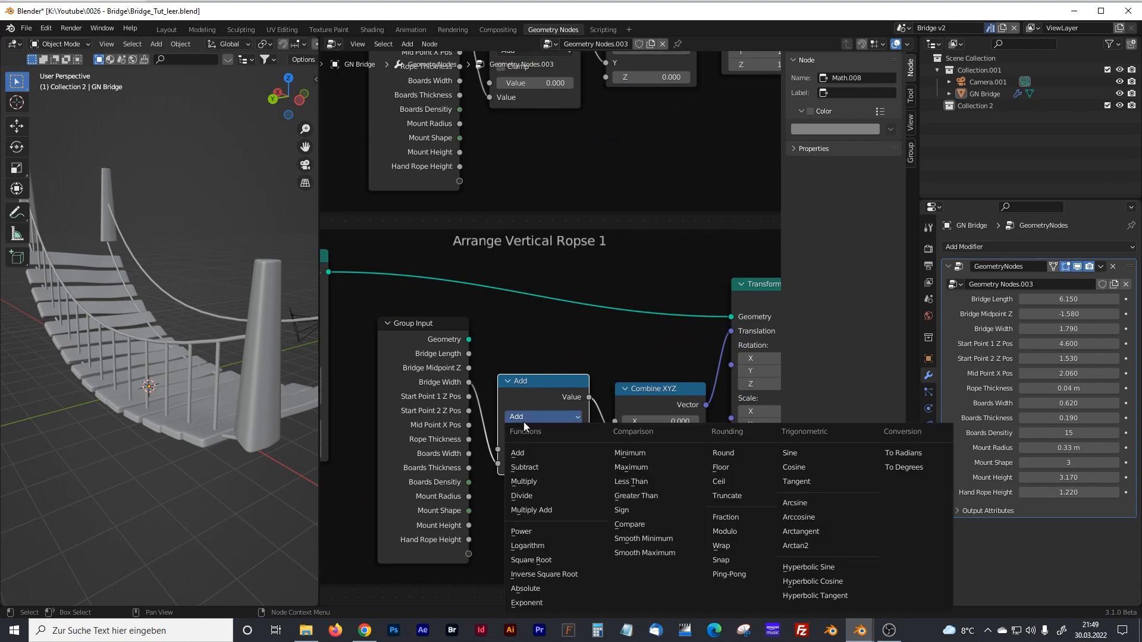
pyautogui.click(529, 467)
pyautogui.moveTo(211, 355); pyautogui.dragTo(108, 355, button='middle')
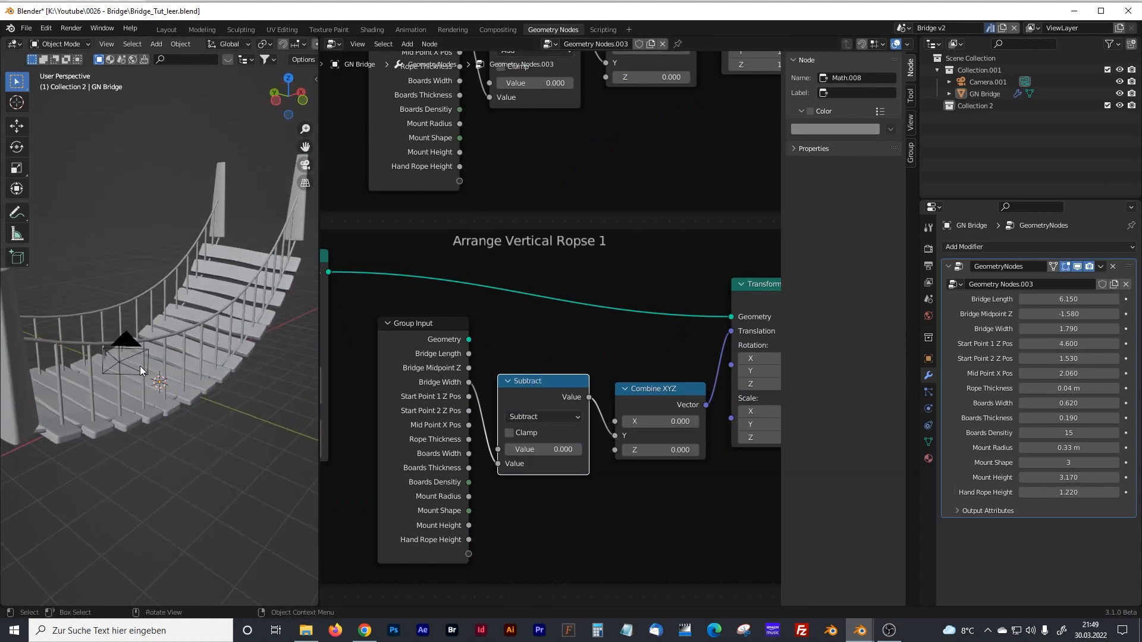
# - Enlarge the 3D viewport and set Bridge Width to 1.460 and Bridge Midpoint Z to -0.880 in the bridge's modifier
pyautogui.moveTo(319, 245); pyautogui.dragTo(443, 265)
pyautogui.moveTo(405, 271); pyautogui.dragTo(241, 319, button='middle')
pyautogui.scroll(-2, 236, 321)
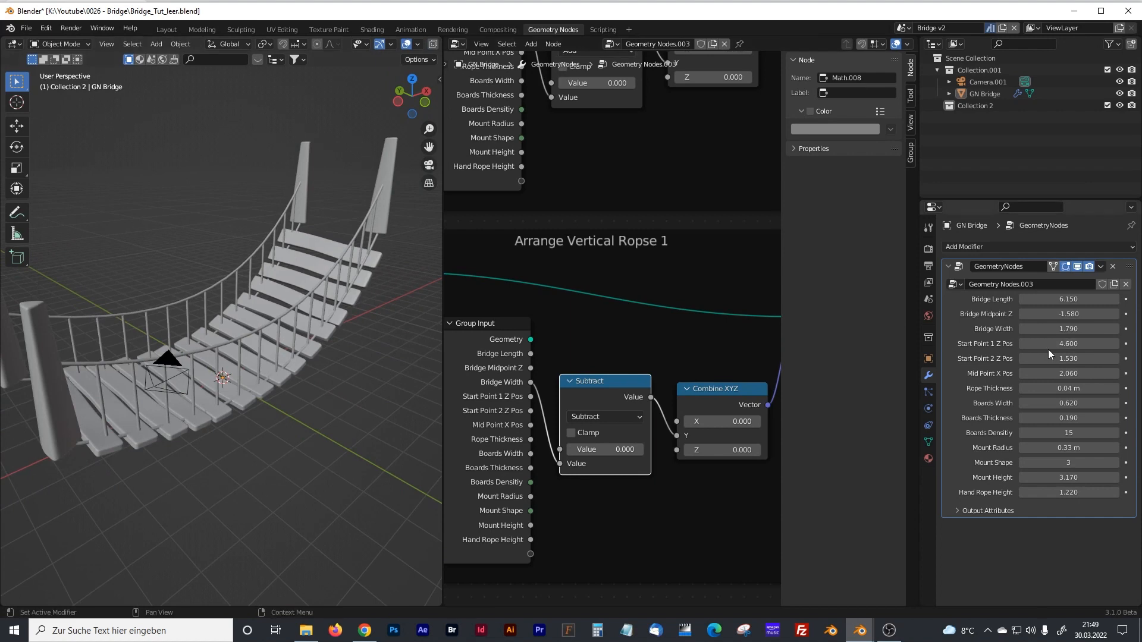
pyautogui.moveTo(1058, 329); pyautogui.dragTo(1111, 314)
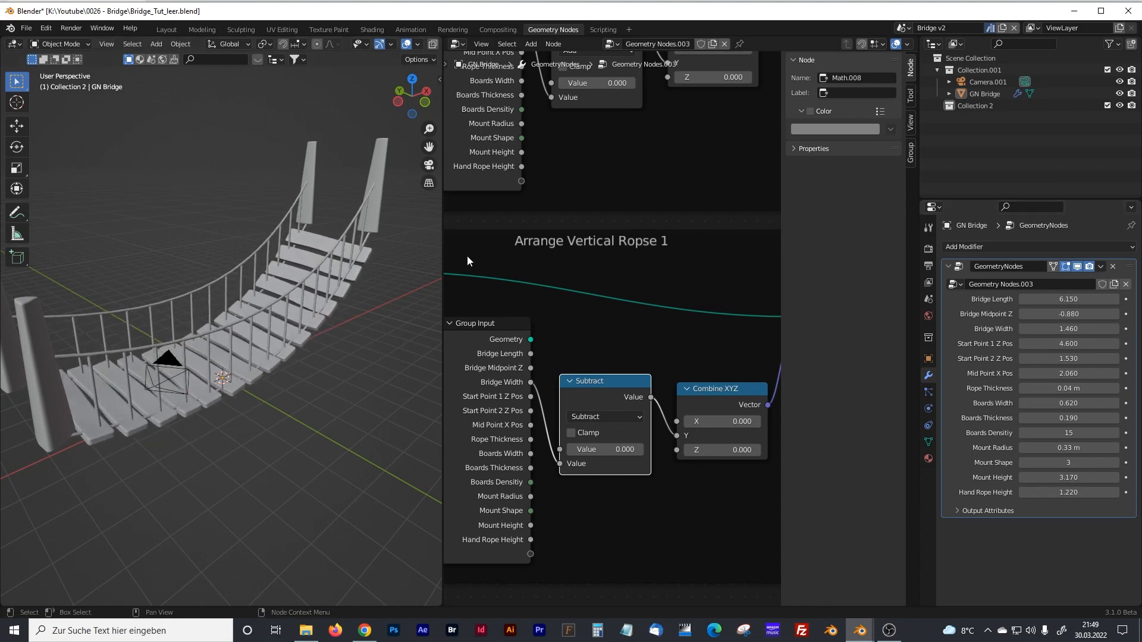
# - Examine how the vertical ropes on both sides meet the hand ropes and boards from several viewing angles
pyautogui.moveTo(440, 257); pyautogui.dragTo(508, 227)
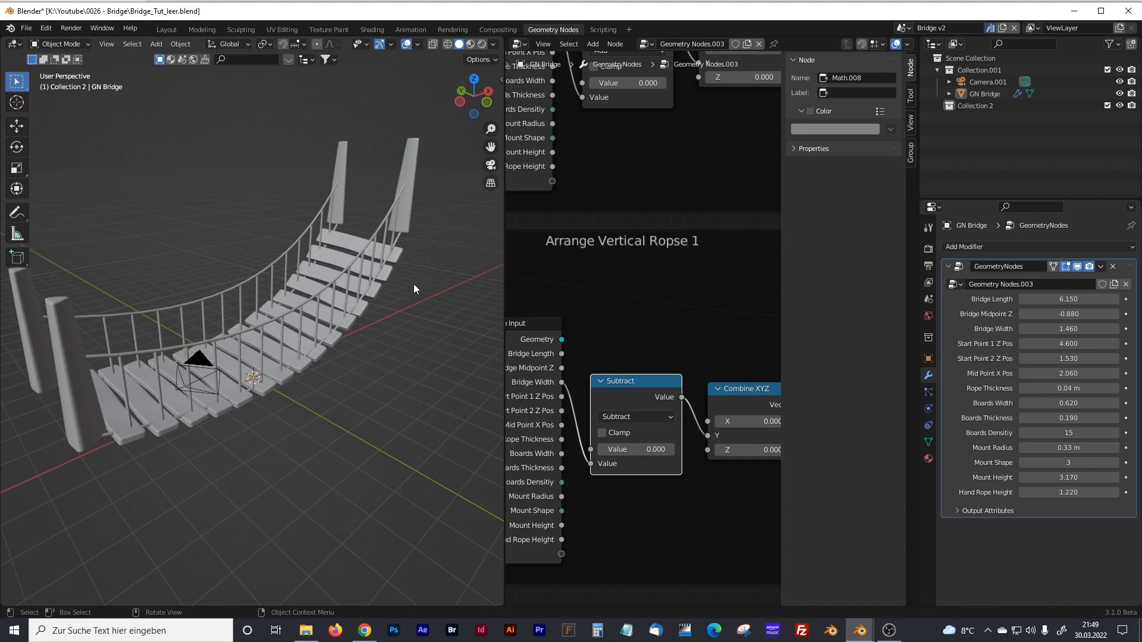
pyautogui.scroll(3, 207, 360)
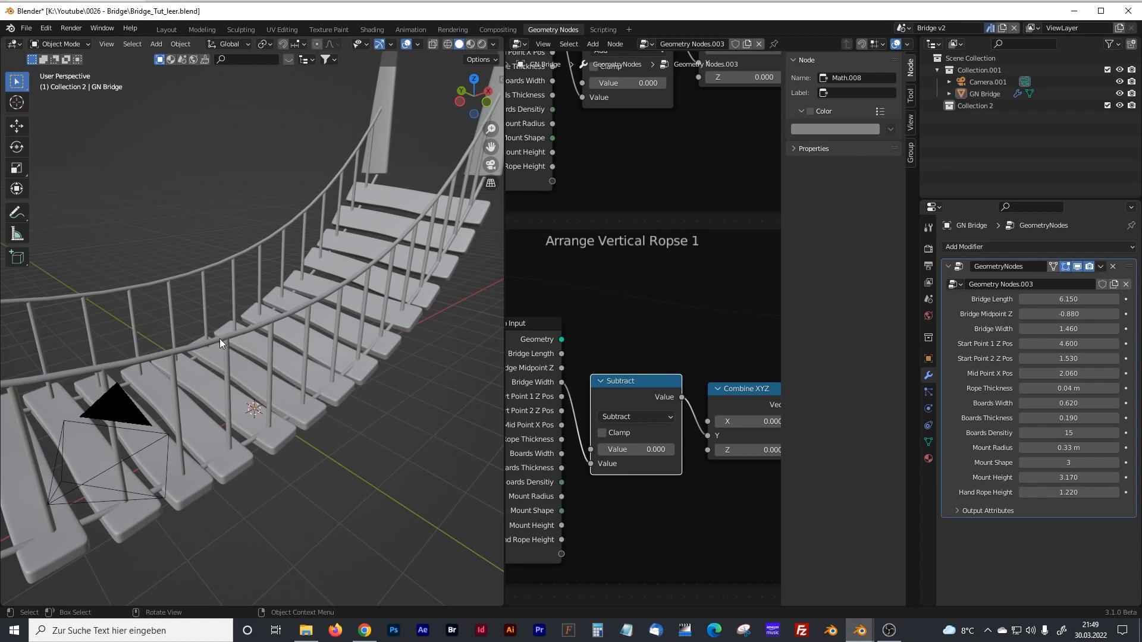
pyautogui.moveTo(209, 340); pyautogui.dragTo(169, 330, button='middle')
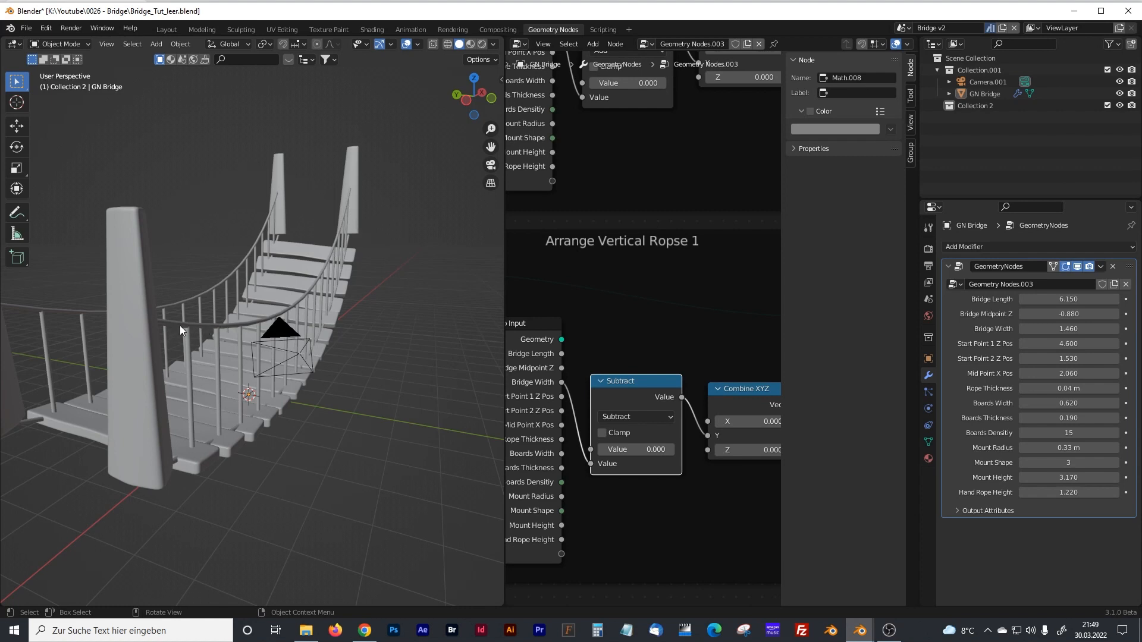
pyautogui.moveTo(344, 307); pyautogui.dragTo(301, 319, button='middle')
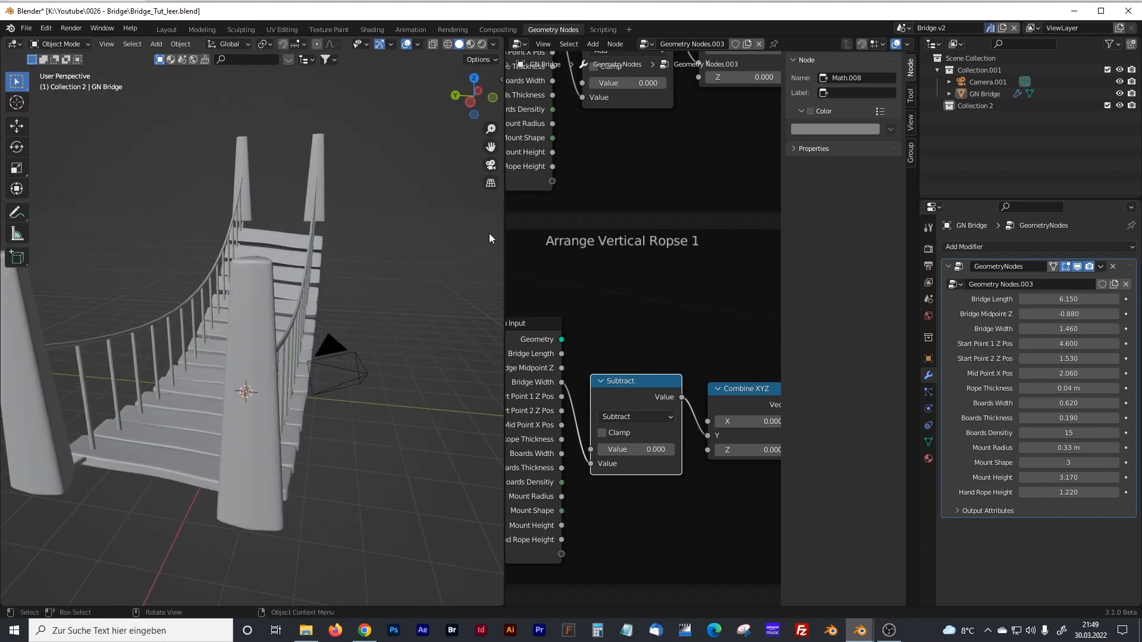
pyautogui.moveTo(505, 233); pyautogui.dragTo(387, 232)
pyautogui.moveTo(219, 270); pyautogui.dragTo(206, 276, button='middle')
pyautogui.moveTo(384, 227); pyautogui.dragTo(326, 232)
pyautogui.scroll(-5, 387, 244)
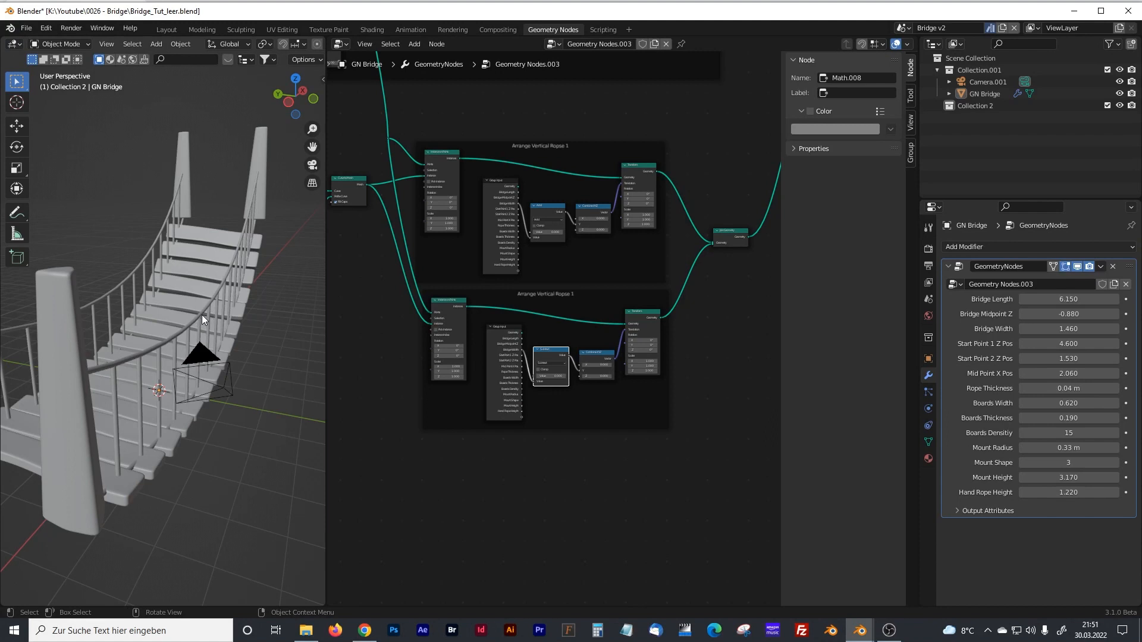
pyautogui.moveTo(142, 356); pyautogui.dragTo(280, 304, button='middle')
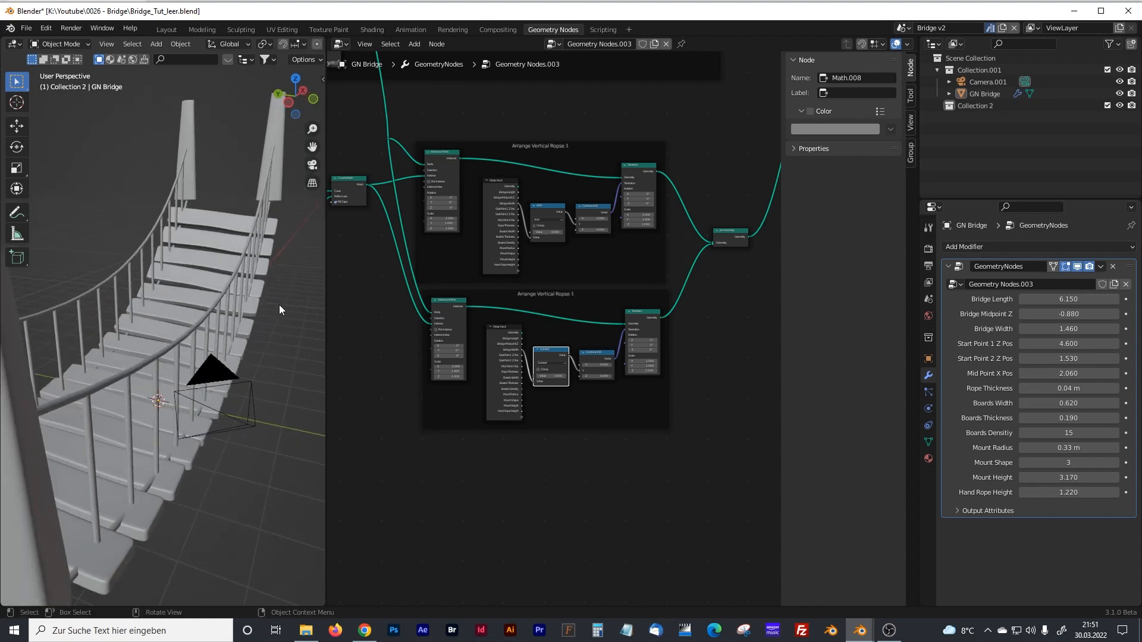
# - Group the vertical rope nodes, from Group Input to Curve to Mesh, in a new frame
pyautogui.moveTo(325, 308); pyautogui.dragTo(258, 307)
pyautogui.scroll(-2, 303, 306)
pyautogui.scroll(5, 463, 344)
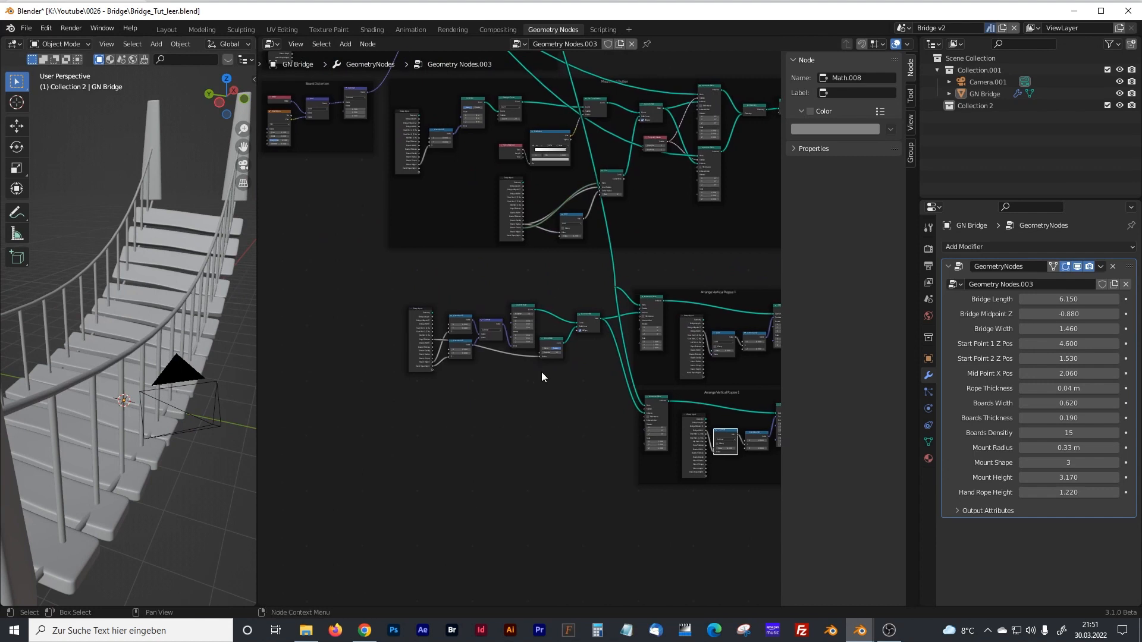
pyautogui.scroll(-2, 538, 372)
pyautogui.moveTo(307, 248); pyautogui.dragTo(677, 428)
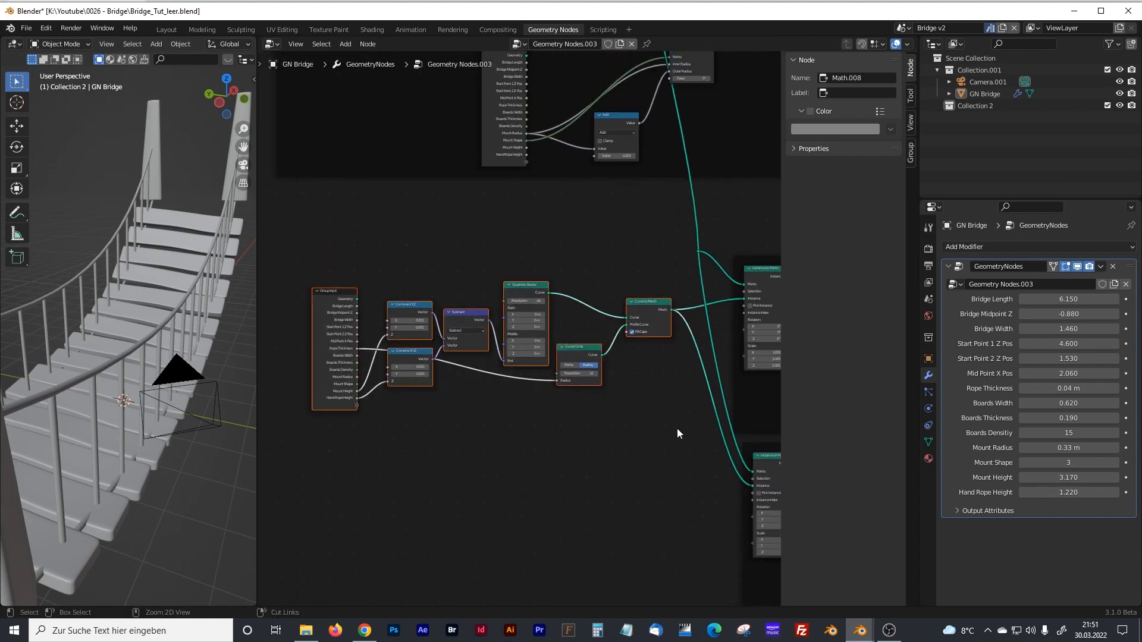
pyautogui.hotkey('ctrl', 'j')
pyautogui.moveTo(652, 279); pyautogui.dragTo(652, 265)
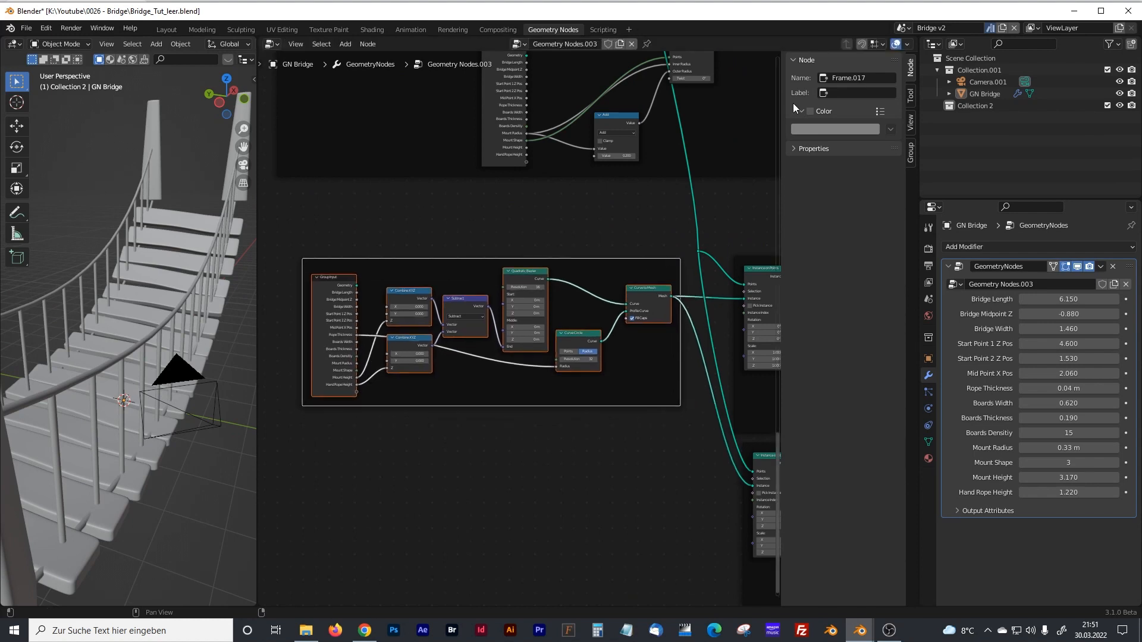
# - Label the new frame around the vertical rope nodes "Verticel Ropes"
pyautogui.click(847, 93)
pyautogui.write('V')
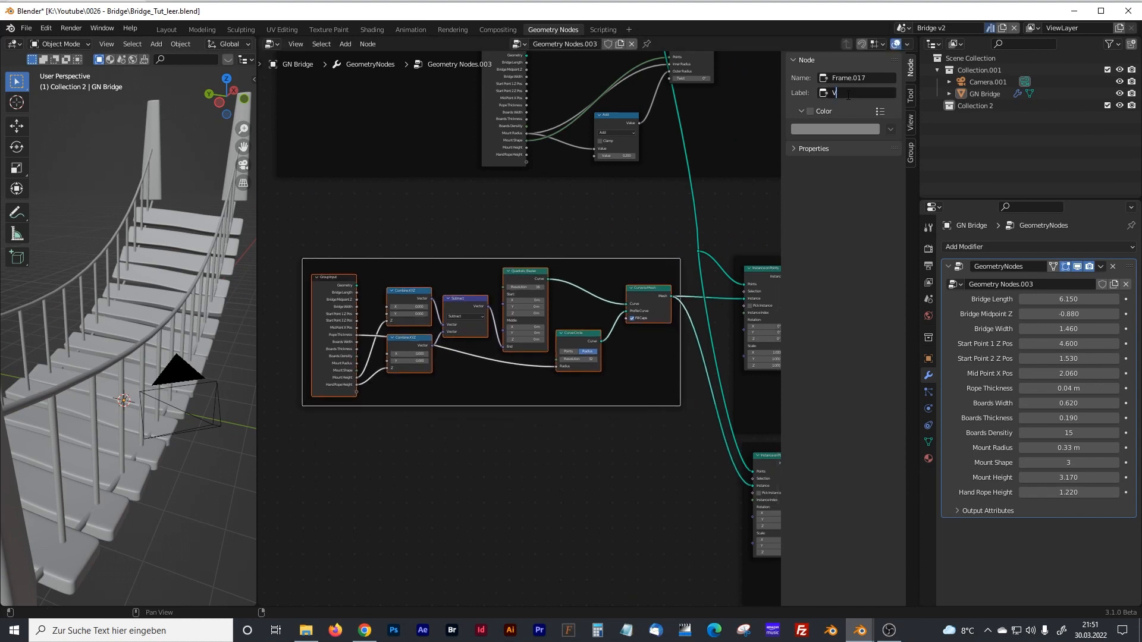
pyautogui.write('erticel Ropes')
pyautogui.press('BackSpace')
pyautogui.press('BackSpace')
pyautogui.write('es')
pyautogui.press('Return')
pyautogui.scroll(-3, 454, 251)
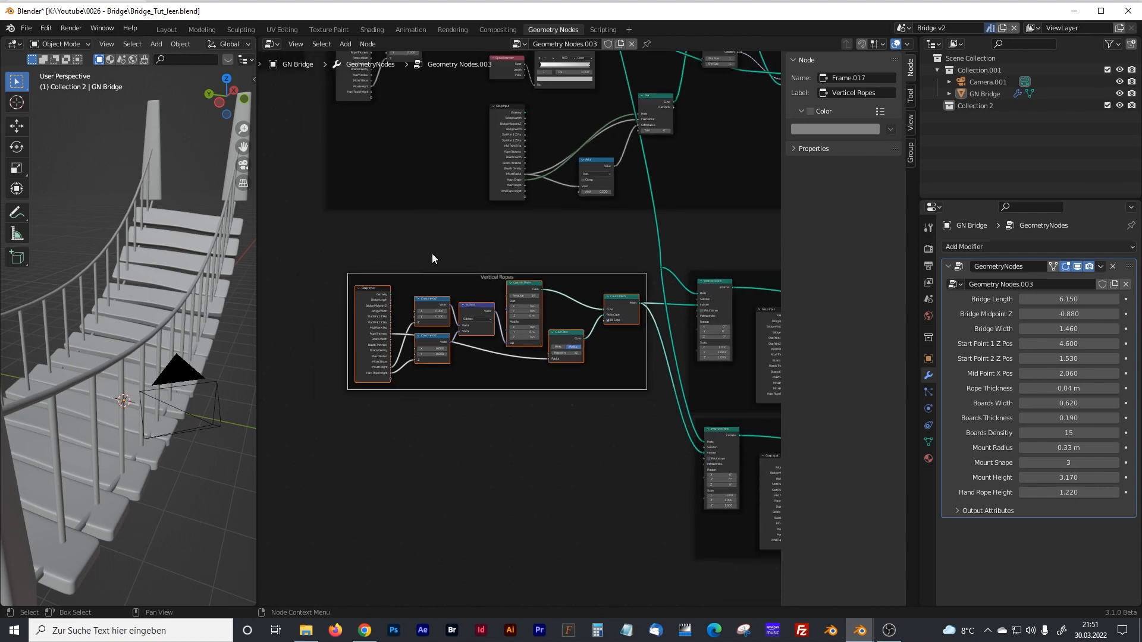
# - Add a Curve Circle node in the empty area below the Board Distortion frame
pyautogui.keyDown('shift'); pyautogui.moveTo(364, 301); pyautogui.dragTo(584, 339, button='middle'); pyautogui.keyUp('shift')
pyautogui.keyDown('shift'); pyautogui.moveTo(519, 260); pyautogui.dragTo(589, 356, button='middle'); pyautogui.keyUp('shift')
pyautogui.moveTo(489, 330); pyautogui.dragTo(508, 296, button='middle')
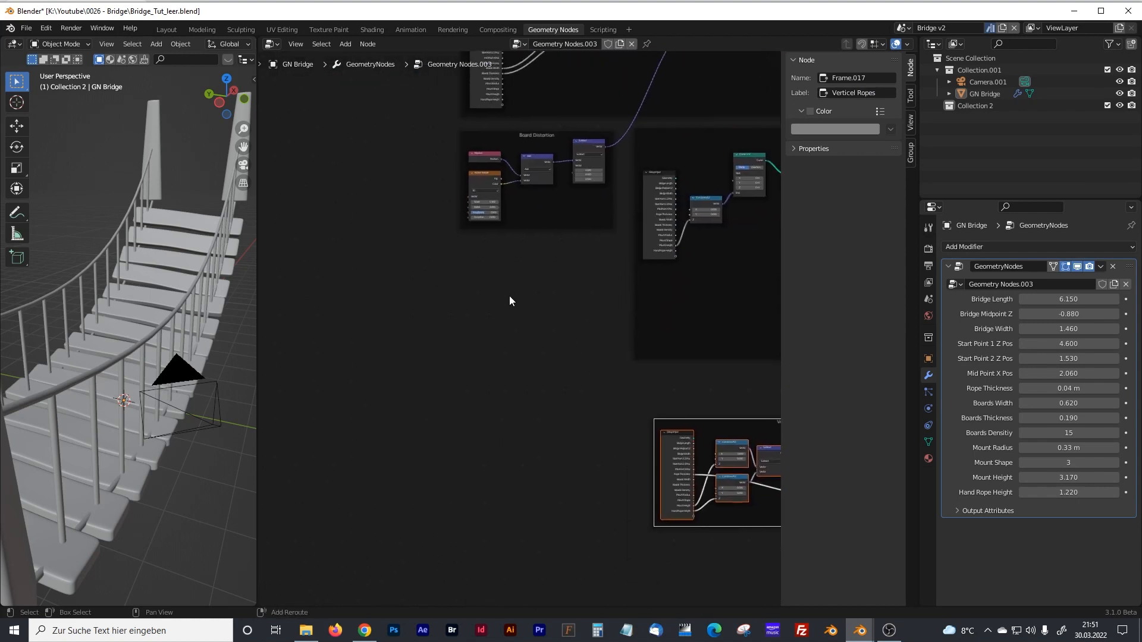
pyautogui.scroll(3, 491, 314)
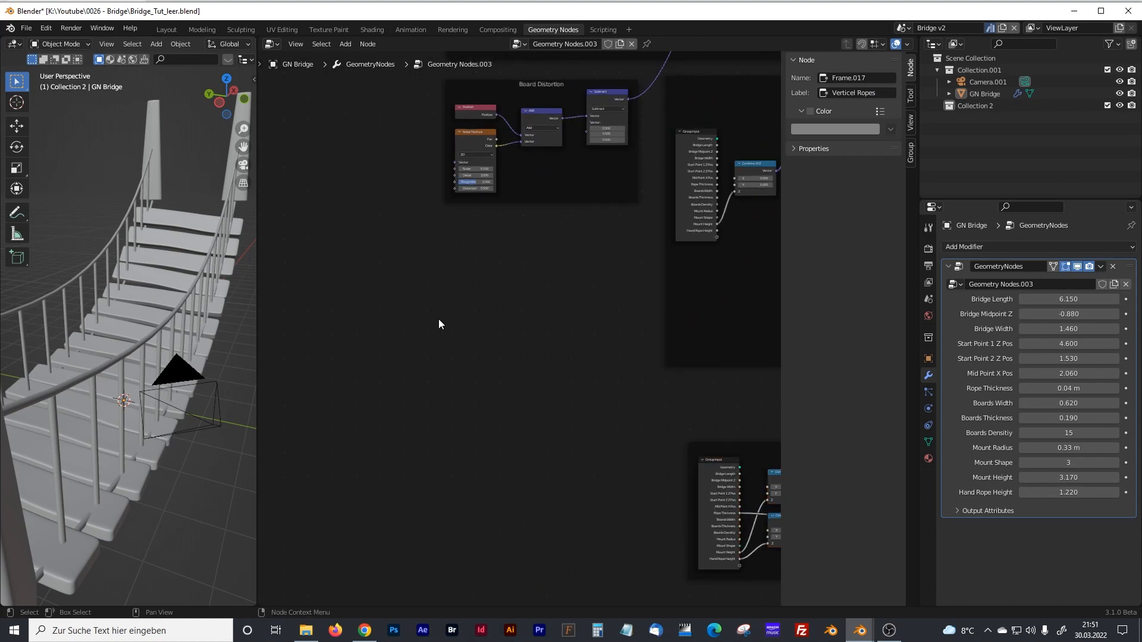
pyautogui.hotkey('shift', 'a')
pyautogui.click(390, 315)
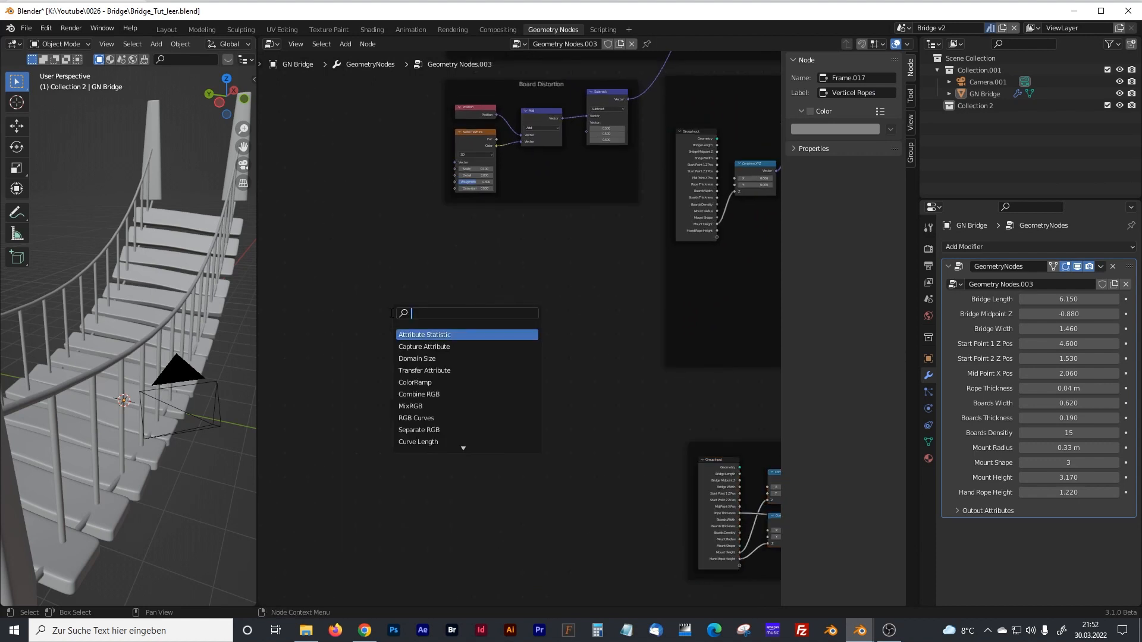
pyautogui.write('curv')
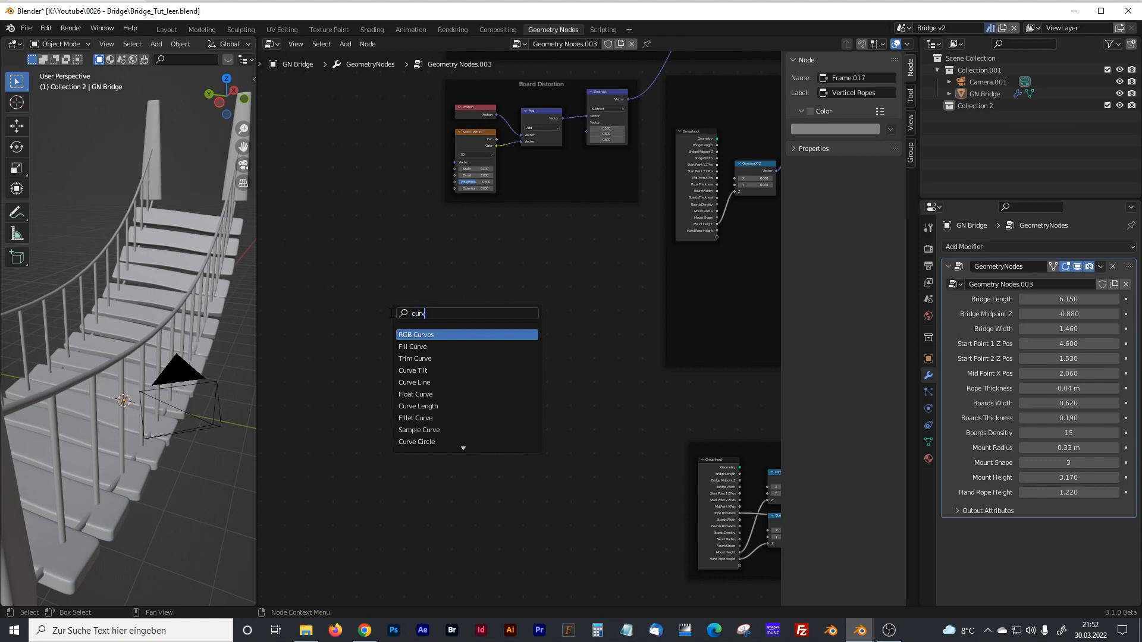
pyautogui.write('e ci')
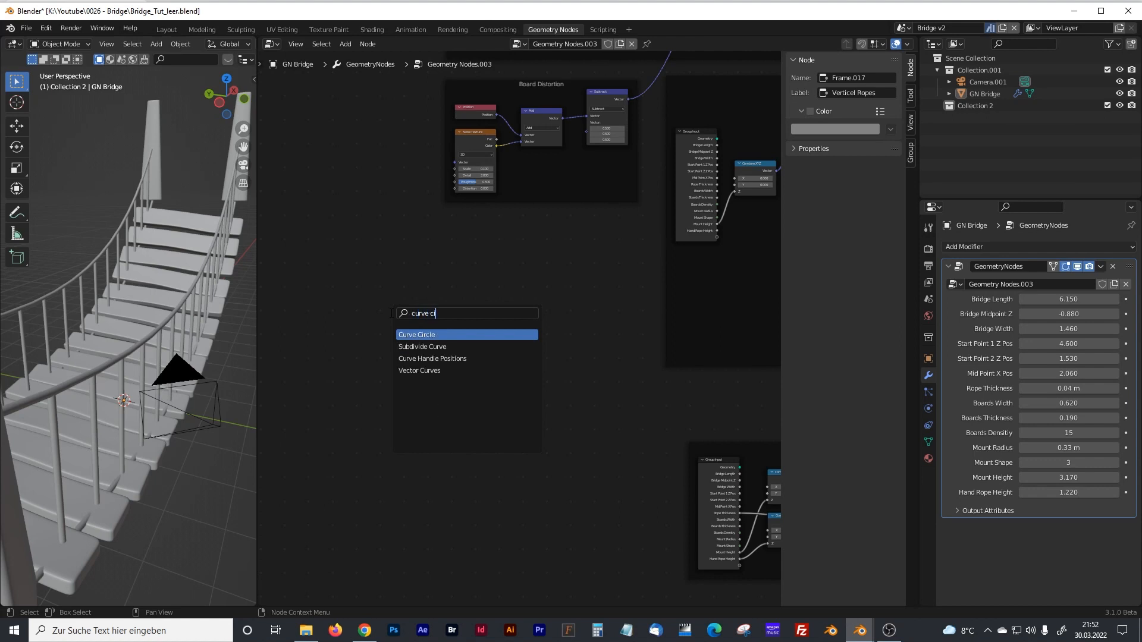
pyautogui.click(422, 332)
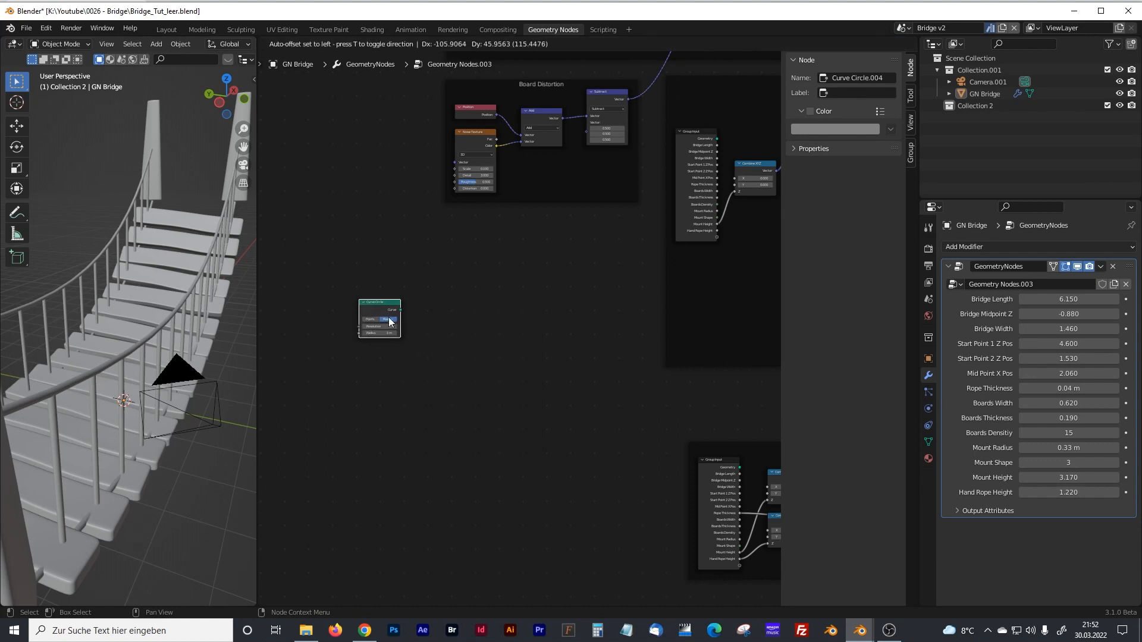
pyautogui.click(388, 316)
# - Add a Set Position node beside the new Curve Circle and connect the circle's Curve output to its Geometry input
pyautogui.scroll(2, 427, 296)
pyautogui.scroll(-1, 426, 295)
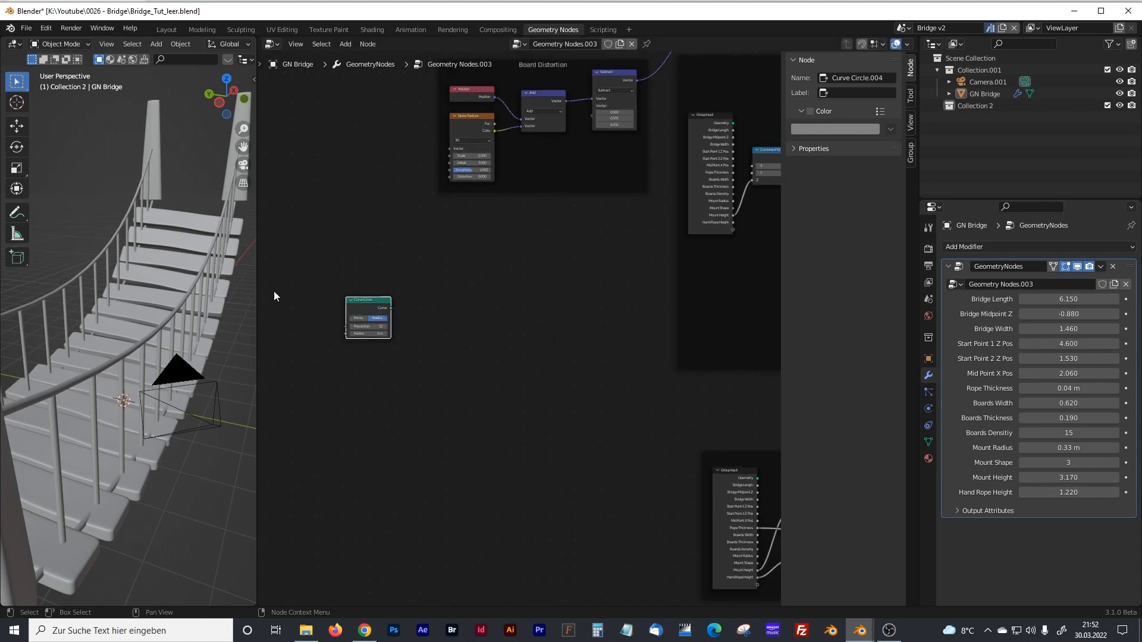
pyautogui.scroll(2, 406, 308)
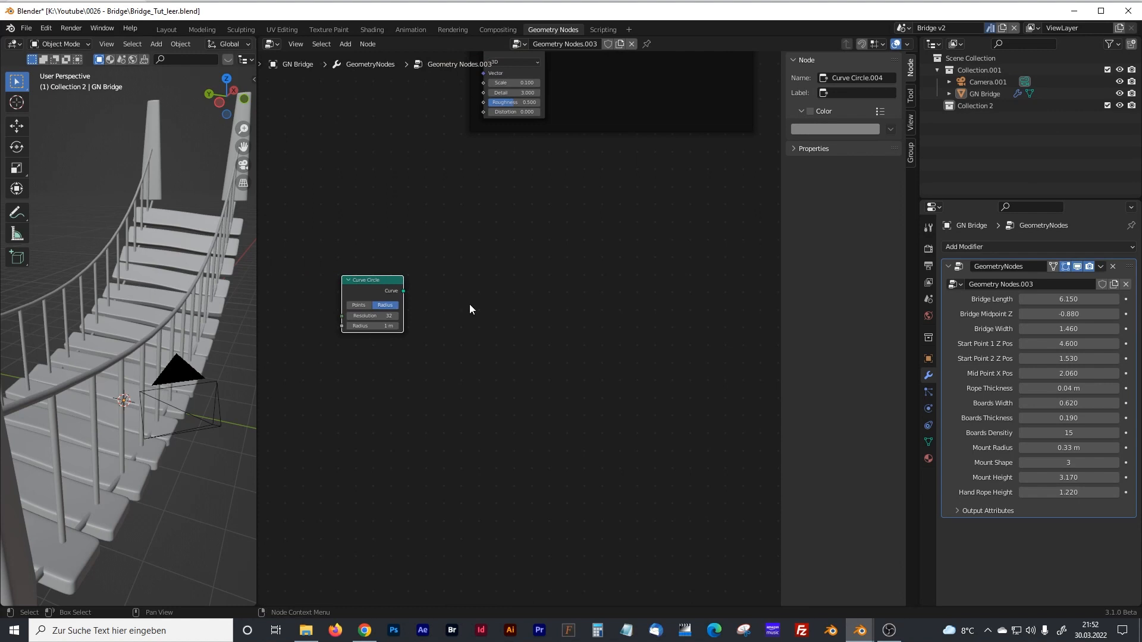
pyautogui.hotkey('shift', 'a')
pyautogui.scroll(-2, 502, 270)
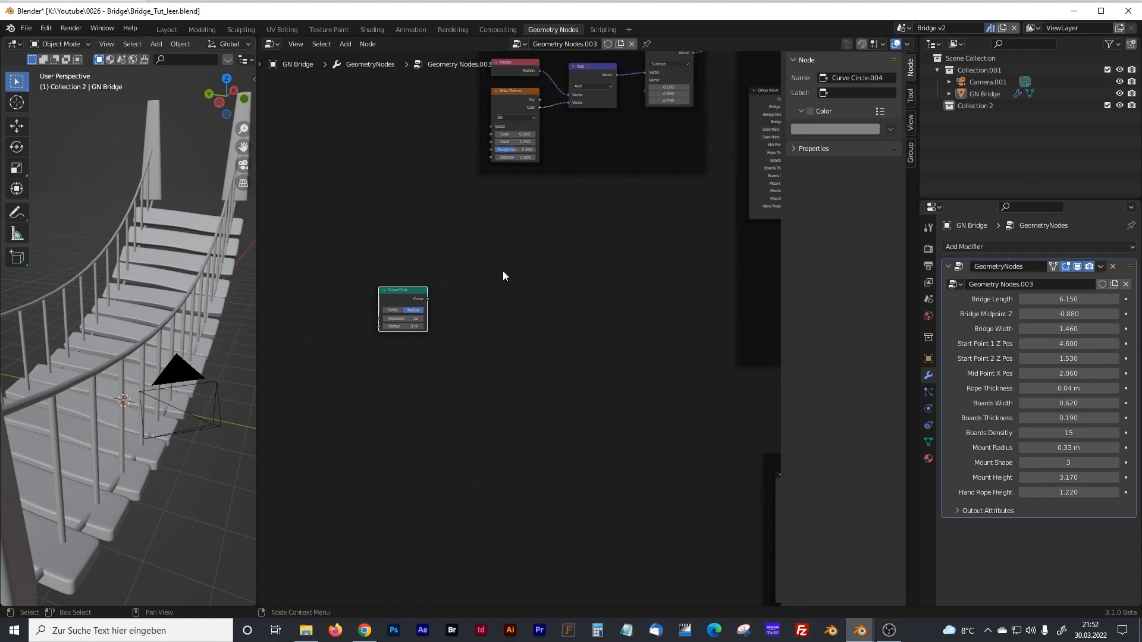
pyautogui.scroll(-1, 561, 278)
pyautogui.moveTo(561, 279); pyautogui.dragTo(477, 299, button='middle')
pyautogui.moveTo(551, 302); pyautogui.dragTo(483, 321, button='middle')
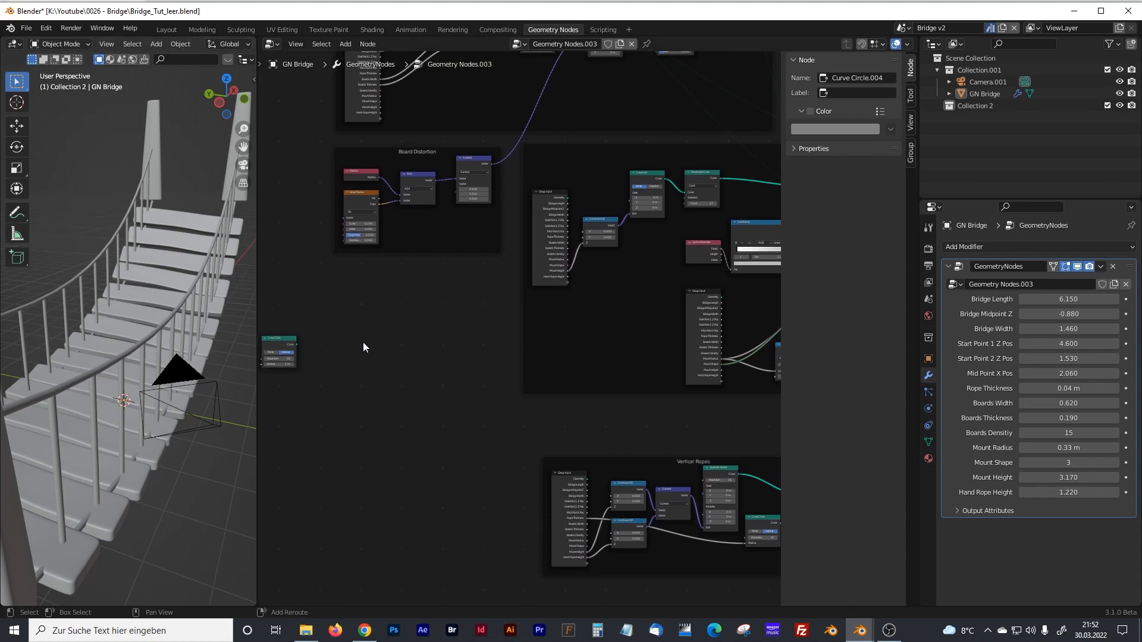
pyautogui.hotkey('shift', 'a')
pyautogui.click(334, 340)
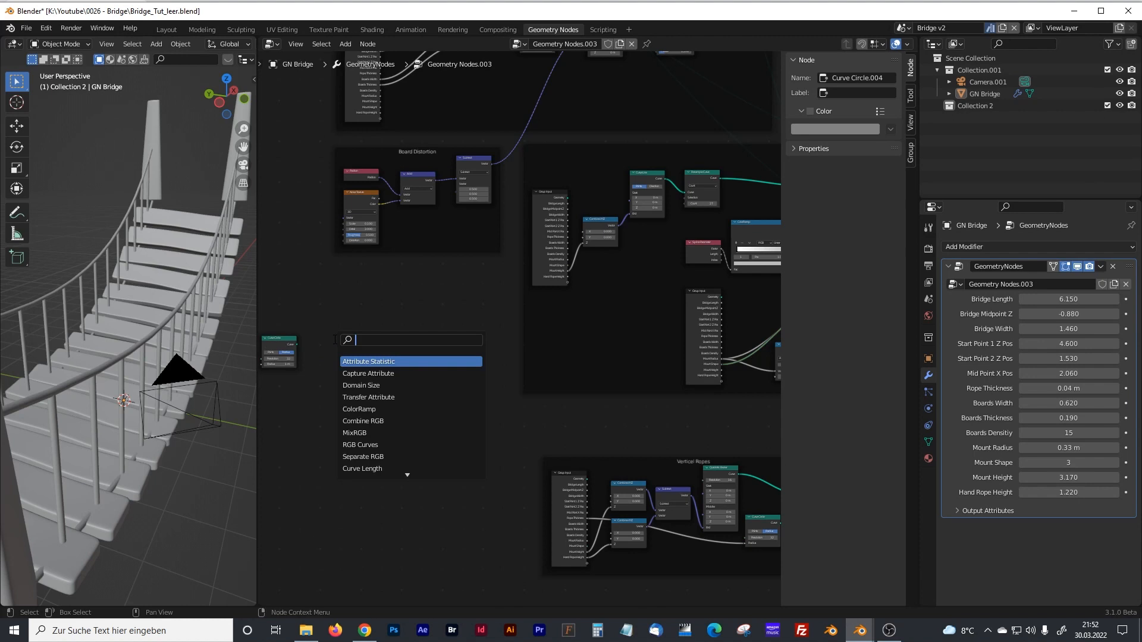
pyautogui.write('set')
pyautogui.click(374, 373)
pyautogui.click(377, 390)
pyautogui.scroll(3, 483, 415)
pyautogui.scroll(2, 415, 400)
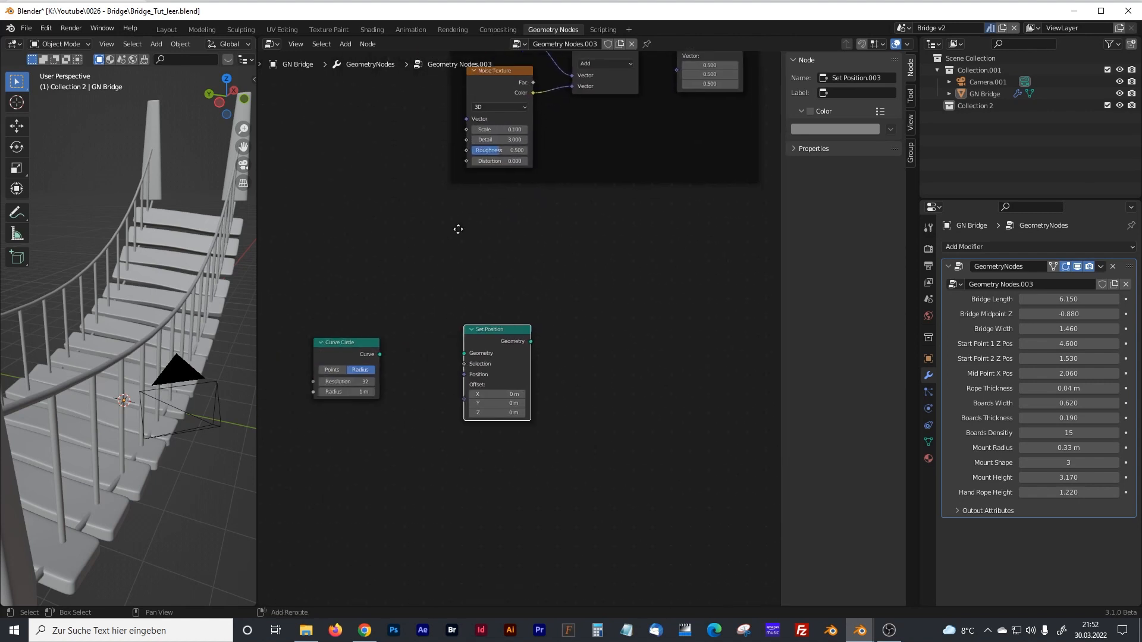
pyautogui.moveTo(332, 347); pyautogui.dragTo(457, 355)
pyautogui.scroll(-4, 588, 344)
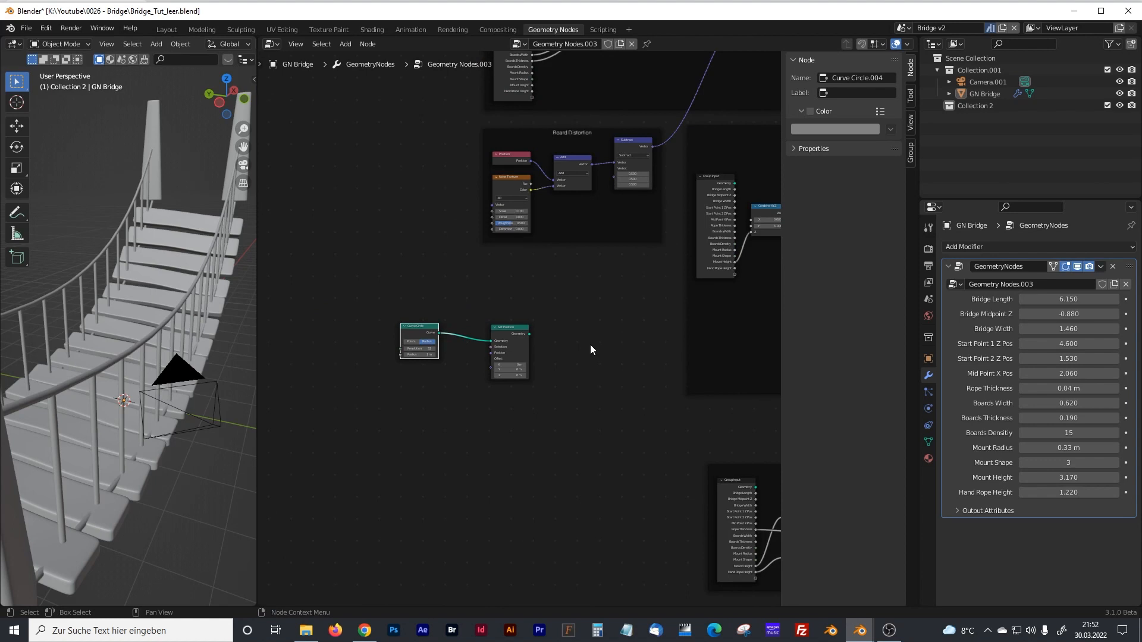
# - Widen the node editor and correct the label of the upper arrange frame to "Arrange Vertical Rope 1"
pyautogui.moveTo(590, 349); pyautogui.dragTo(425, 369, button='middle')
pyautogui.moveTo(257, 303); pyautogui.dragTo(186, 305)
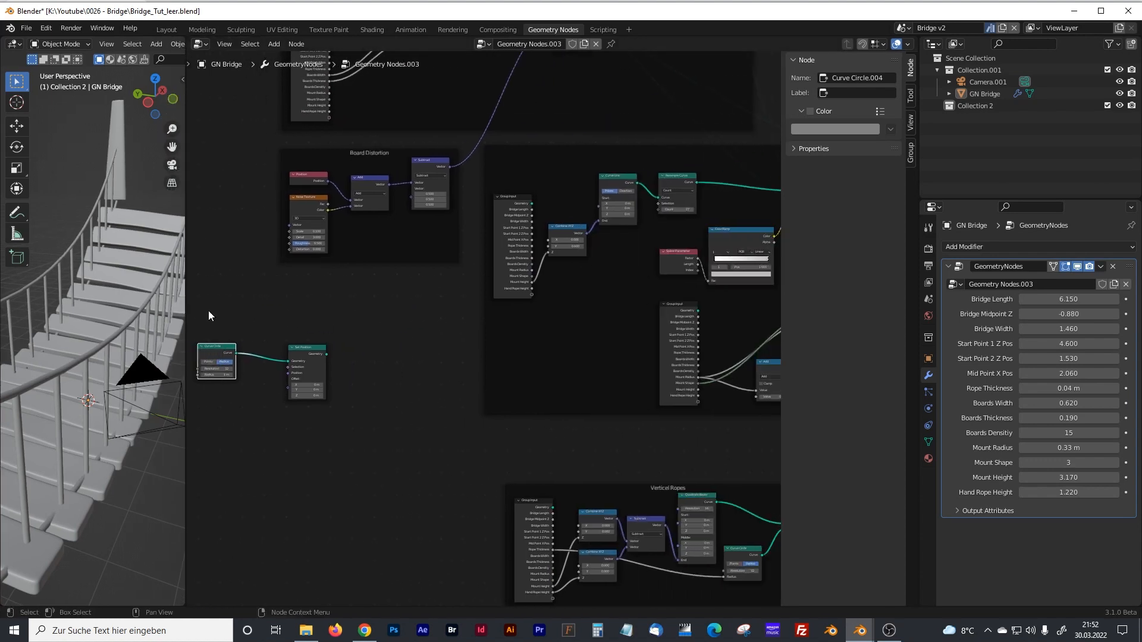
pyautogui.moveTo(319, 352); pyautogui.dragTo(339, 347)
pyautogui.moveTo(496, 348); pyautogui.dragTo(273, 385, button='middle')
pyautogui.moveTo(640, 325); pyautogui.dragTo(425, 172, button='middle')
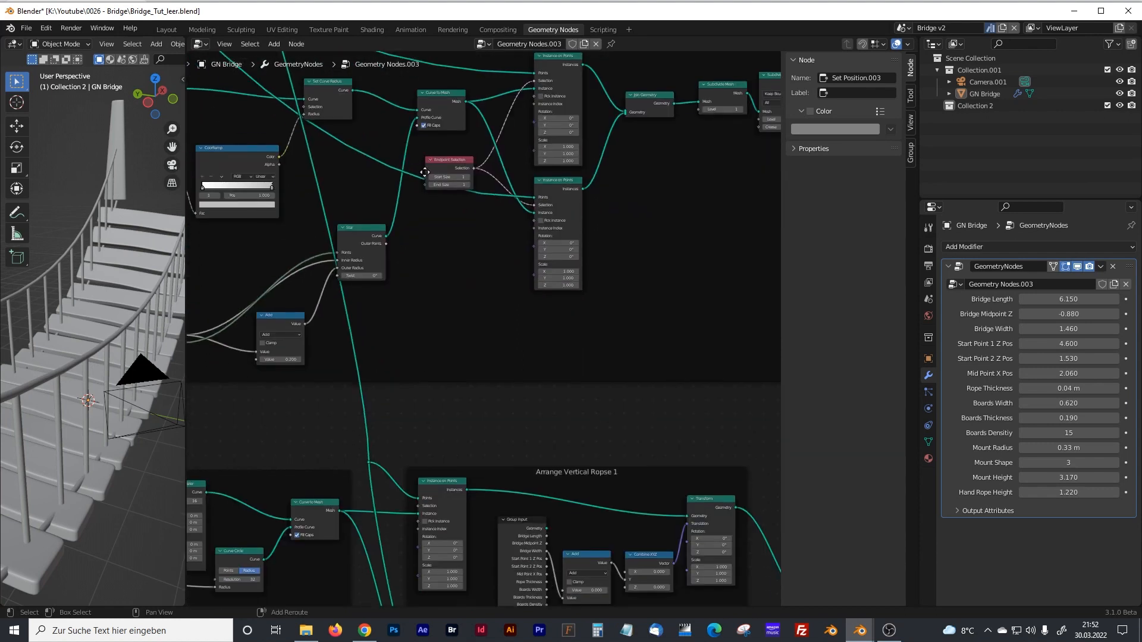
pyautogui.moveTo(479, 424); pyautogui.dragTo(573, 261, button='middle')
pyautogui.click(666, 239)
pyautogui.moveTo(666, 239); pyautogui.dragTo(666, 234)
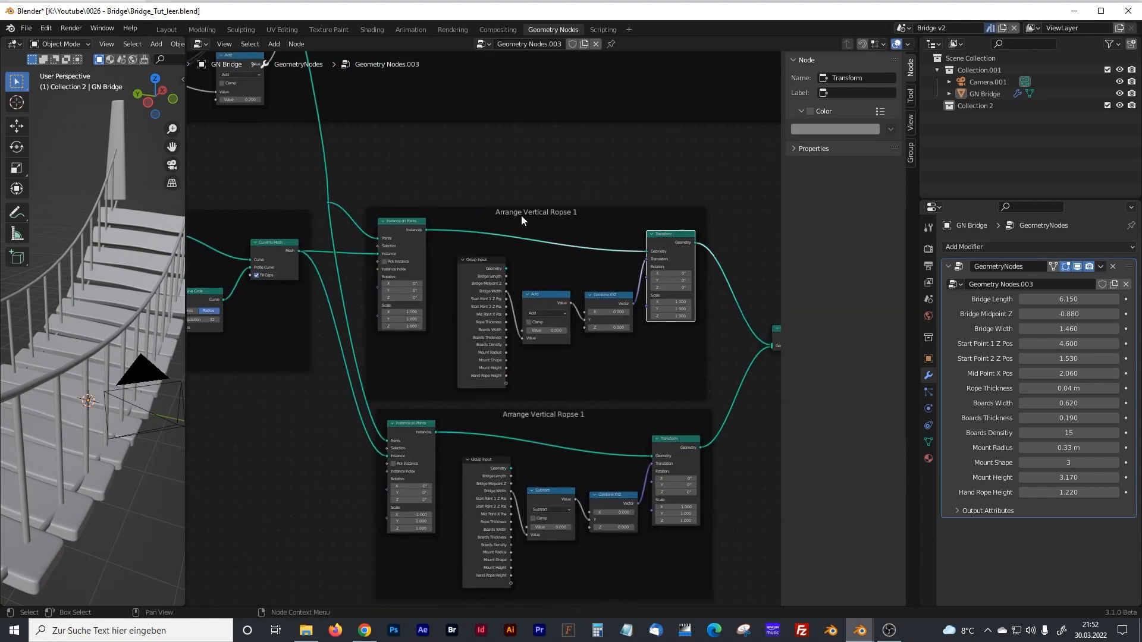
pyautogui.click(566, 215)
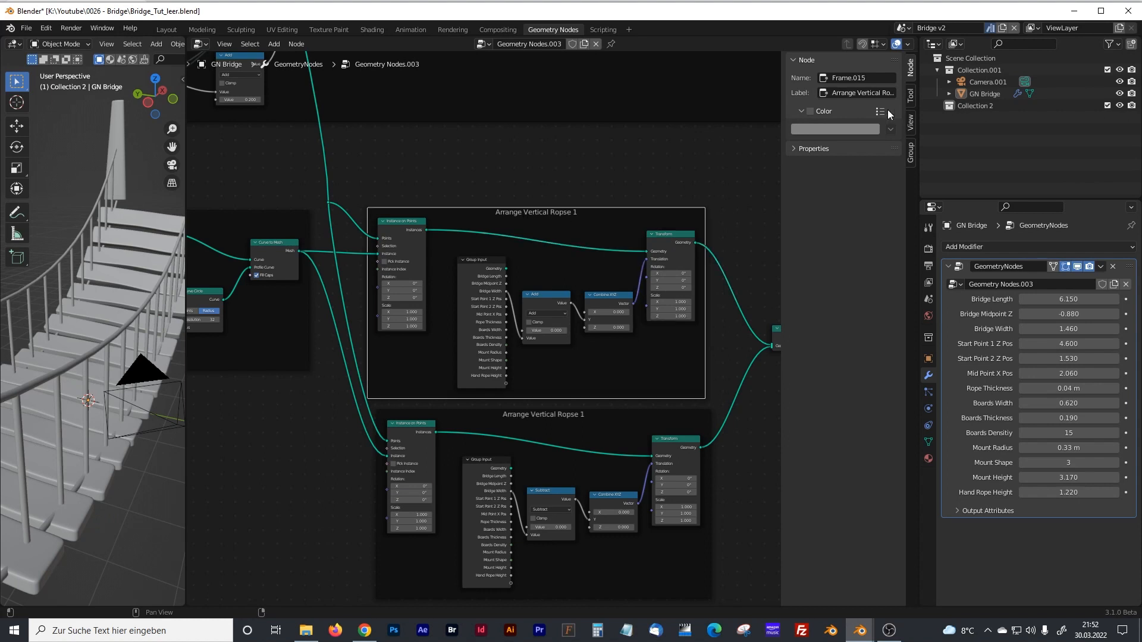
pyautogui.click(878, 93)
pyautogui.click(879, 92)
pyautogui.press('Return')
# - Move the new Curve Circle and Set Position nodes down, level with the Verticel Ropes frame
pyautogui.moveTo(561, 255); pyautogui.dragTo(773, 589, button='middle')
pyautogui.moveTo(275, 169); pyautogui.dragTo(528, 318)
pyautogui.moveTo(474, 201); pyautogui.dragTo(495, 440)
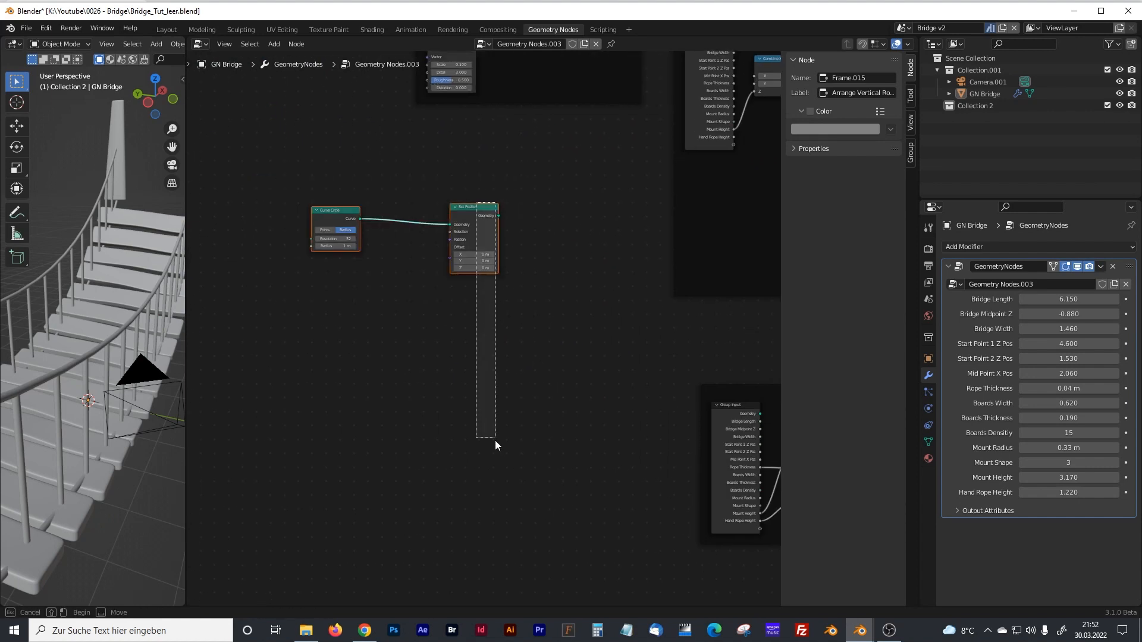
pyautogui.moveTo(295, 163); pyautogui.dragTo(542, 343)
pyautogui.moveTo(472, 226); pyautogui.dragTo(561, 475)
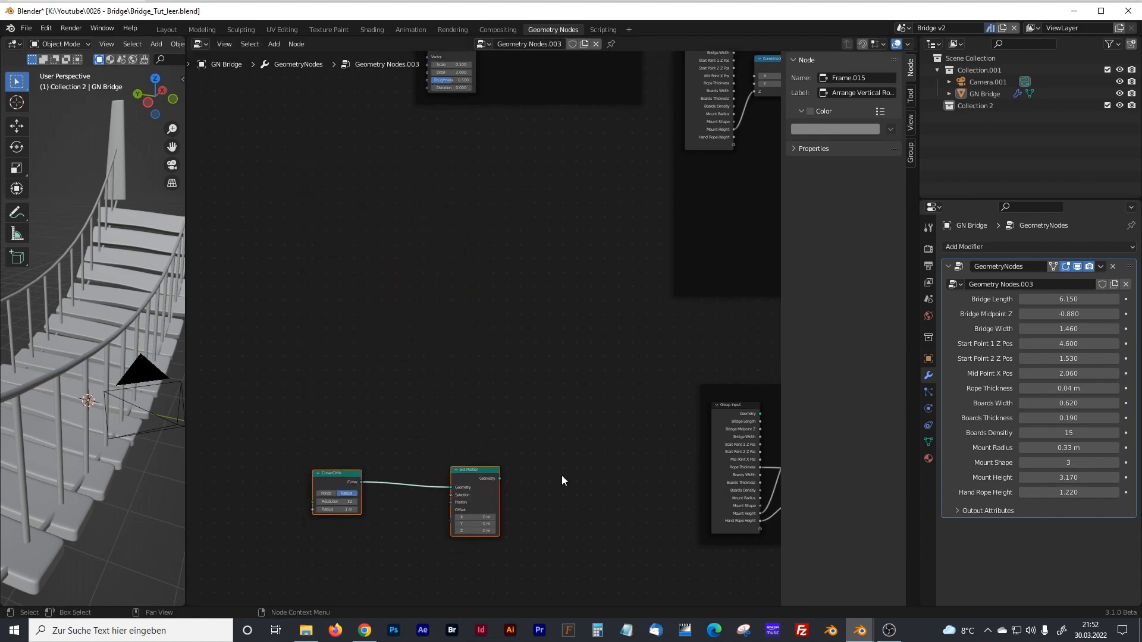
pyautogui.moveTo(562, 476); pyautogui.dragTo(445, 238, button='middle')
# - Shift Quadratic Bezier, Curve to Mesh and Curve Circle in the Verticel Ropes frame away from the arrange frames to make room
pyautogui.click(580, 351)
pyautogui.moveTo(581, 352); pyautogui.dragTo(467, 367, button='middle')
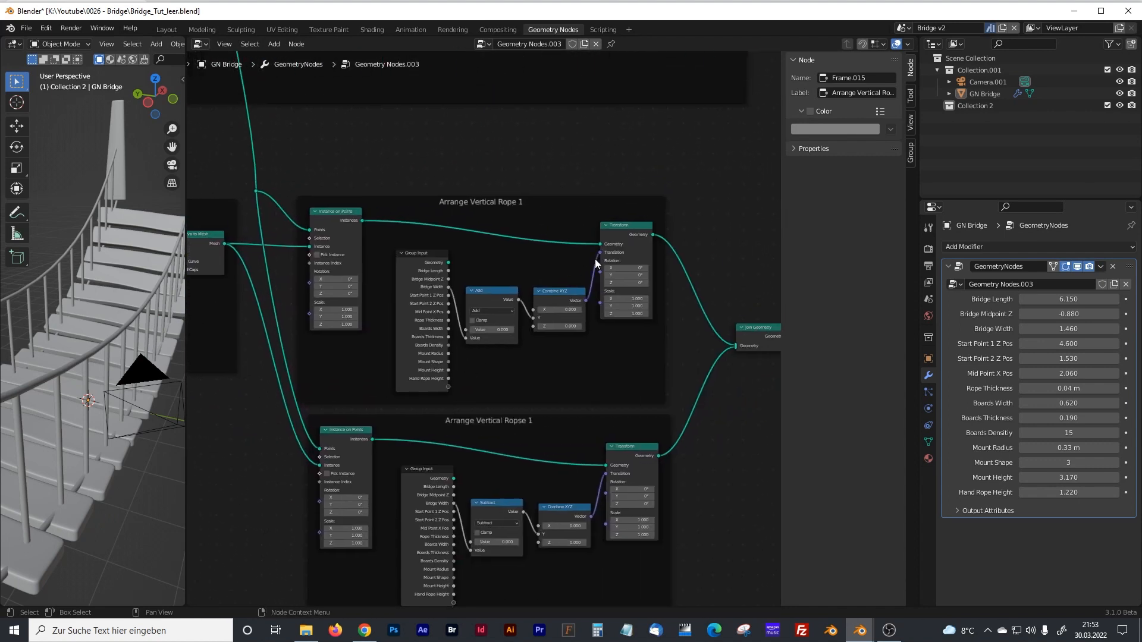
pyautogui.moveTo(616, 226); pyautogui.dragTo(635, 228)
pyautogui.moveTo(266, 251); pyautogui.dragTo(489, 283, button='middle')
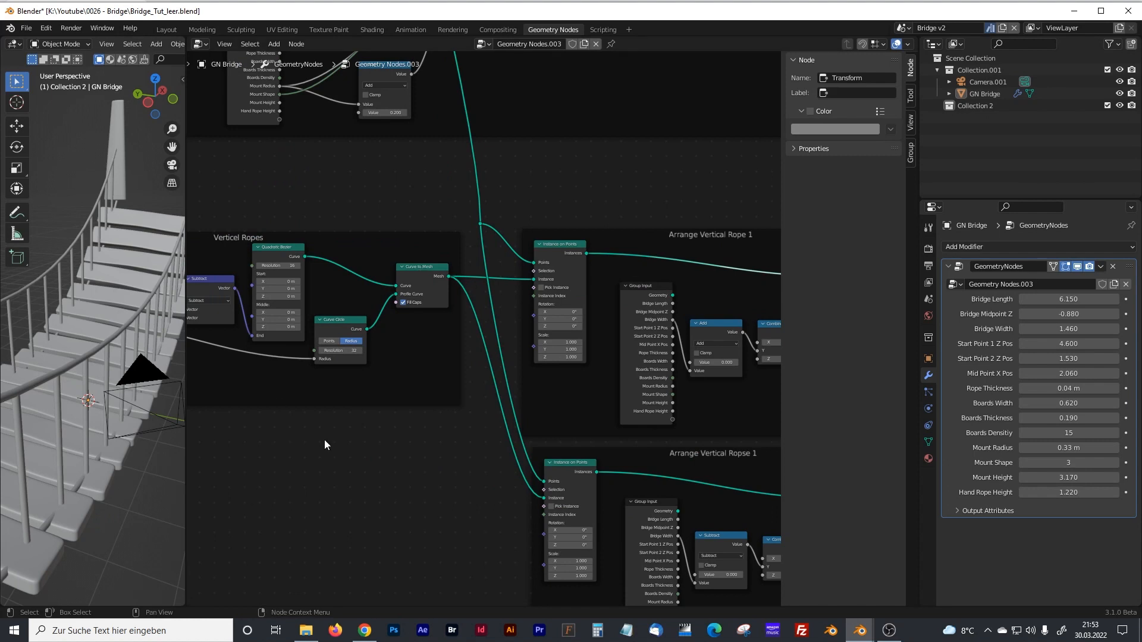
pyautogui.moveTo(435, 273); pyautogui.dragTo(408, 274)
pyautogui.moveTo(336, 320); pyautogui.dragTo(326, 348)
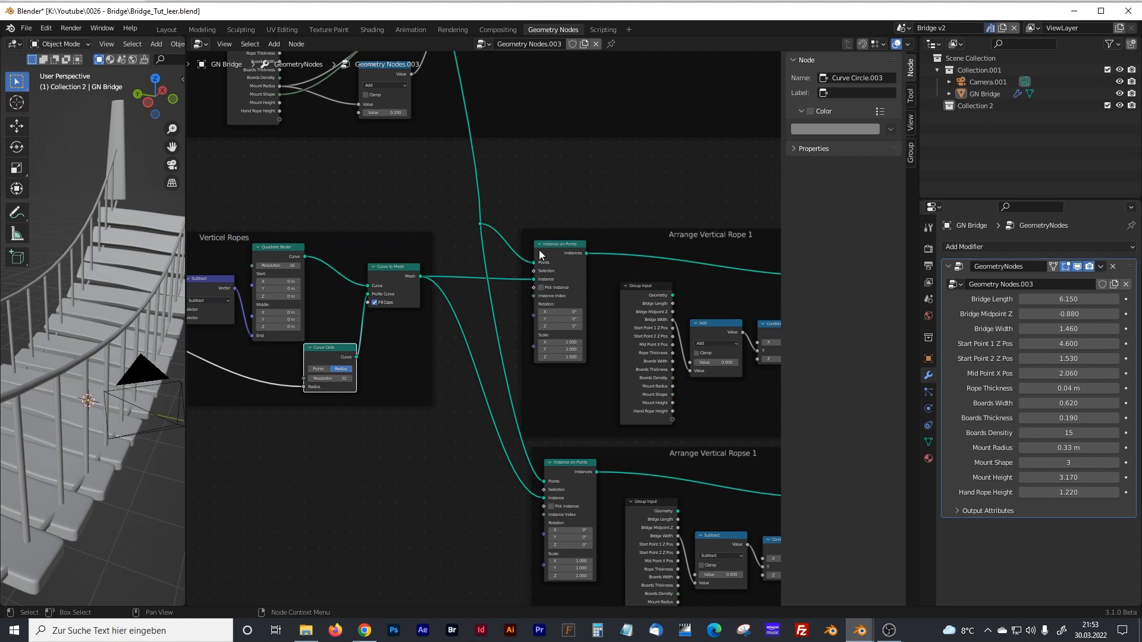
pyautogui.moveTo(292, 249); pyautogui.dragTo(275, 235)
pyautogui.moveTo(391, 269); pyautogui.dragTo(356, 245)
pyautogui.moveTo(358, 358); pyautogui.dragTo(324, 352)
# - Insert a Join Geometry node between Curve to Mesh and the first Instance on Points, and duplicate it onto the second frame's link
pyautogui.click(423, 411)
pyautogui.hotkey('shift', 'a')
pyautogui.write('j')
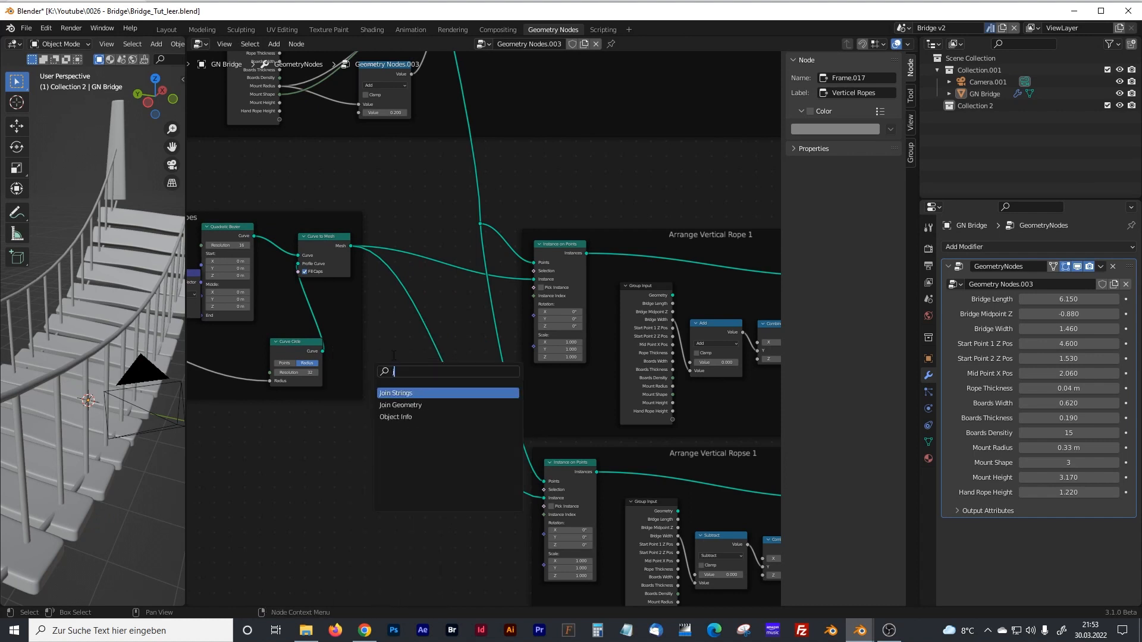
pyautogui.write('oin')
pyautogui.click(416, 405)
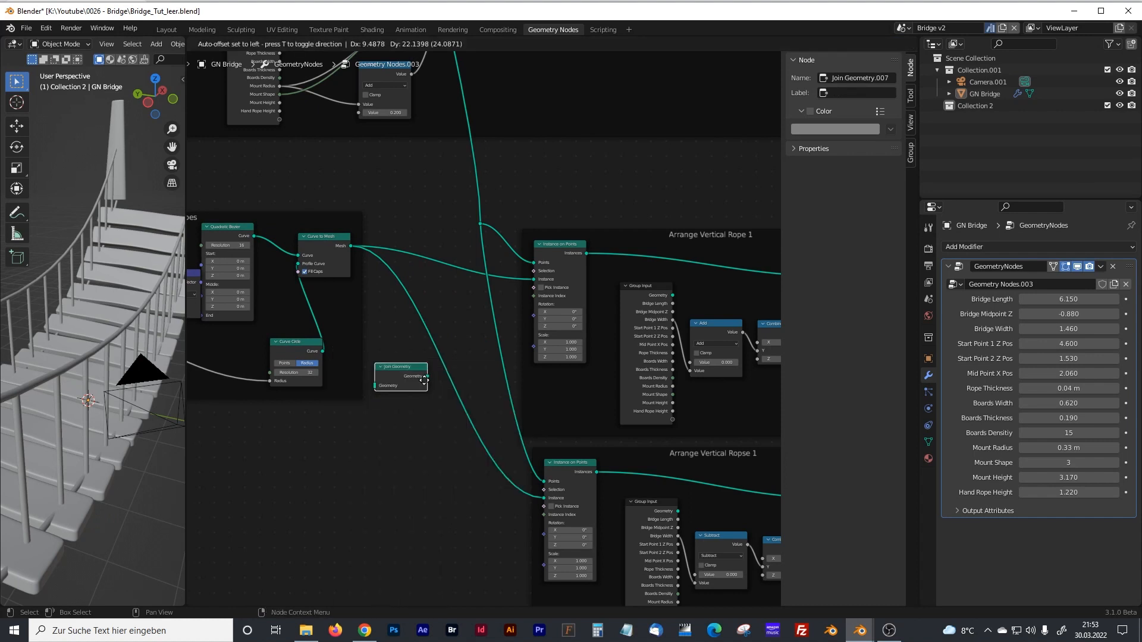
pyautogui.click(462, 282)
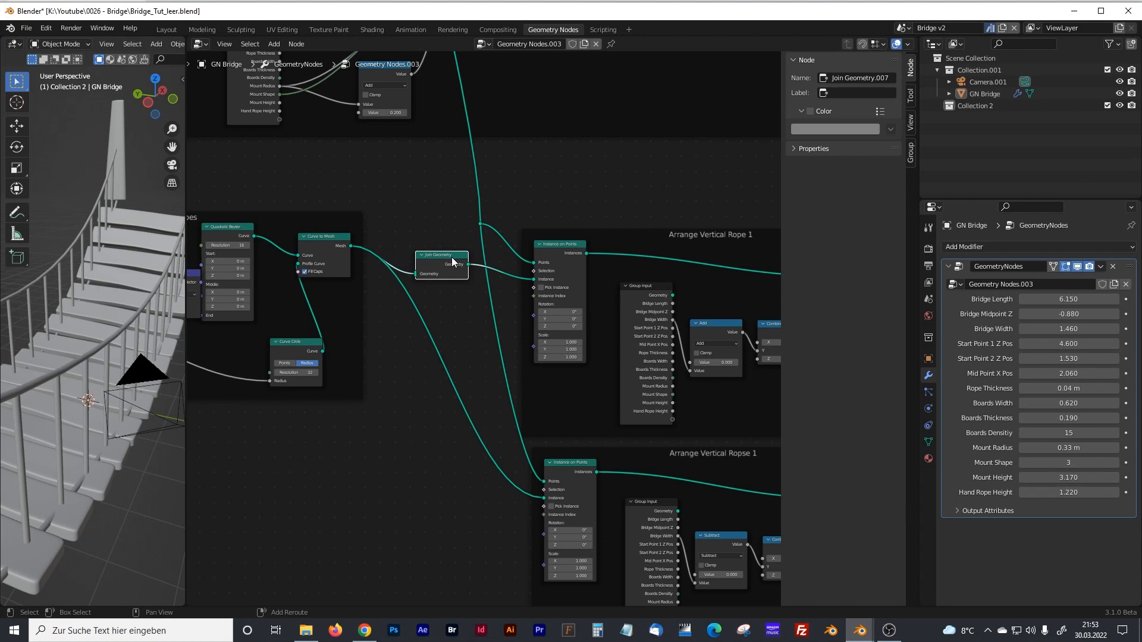
pyautogui.hotkey('shift', 'd')
pyautogui.click(455, 355)
# - Connect Set Position's Geometry output to both new Join Geometry nodes, and enlarge the 3D viewport to inspect the circles along the bridge
pyautogui.keyDown('ctrl'); pyautogui.hscroll(-3, 410, 419); pyautogui.keyUp('ctrl')
pyautogui.keyDown('ctrl'); pyautogui.hscroll(-10, 419, 427); pyautogui.keyUp('ctrl')
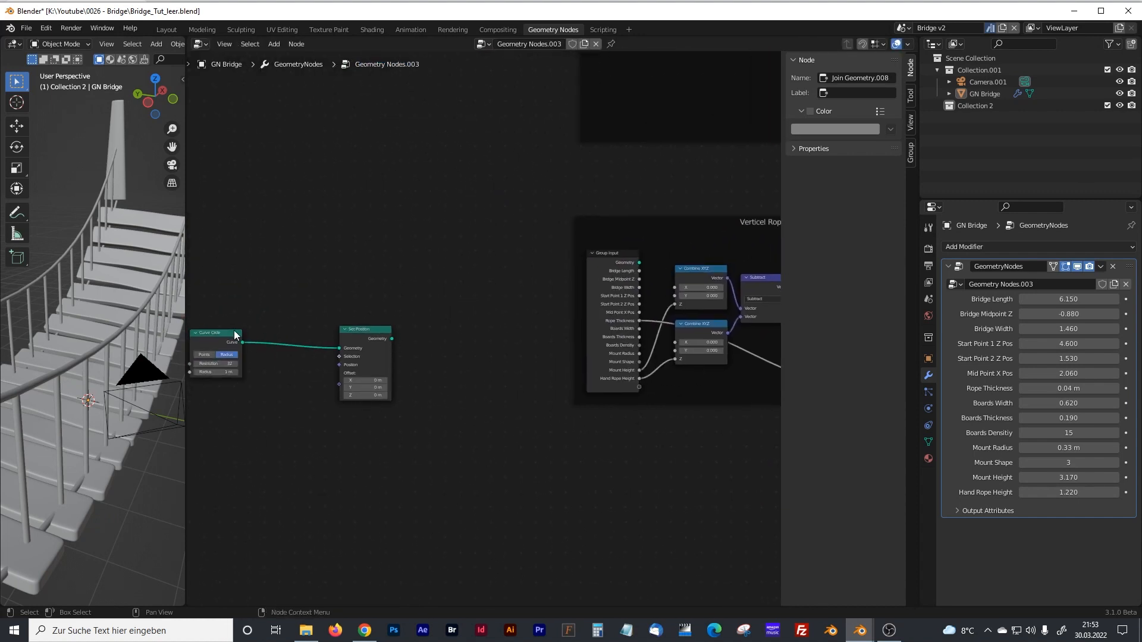
pyautogui.moveTo(233, 330); pyautogui.dragTo(252, 329)
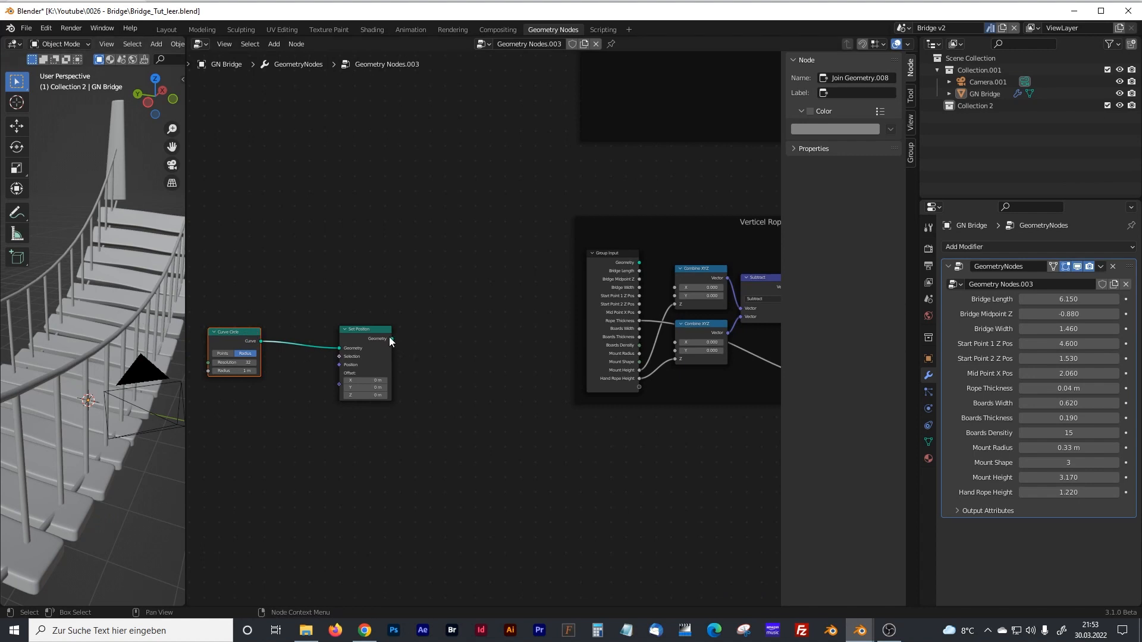
pyautogui.moveTo(391, 338); pyautogui.dragTo(519, 283)
pyautogui.keyDown('ctrl'); pyautogui.scroll(13, 398, 423); pyautogui.keyUp('ctrl')
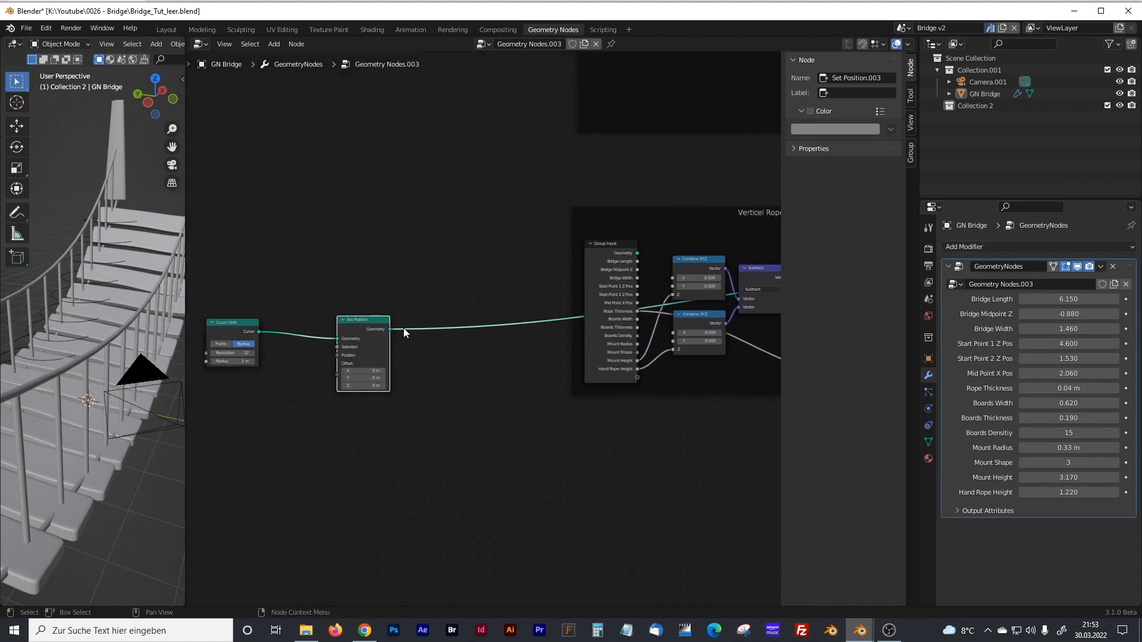
pyautogui.moveTo(390, 330); pyautogui.dragTo(647, 363)
pyautogui.moveTo(185, 419); pyautogui.dragTo(479, 419)
pyautogui.moveTo(308, 440); pyautogui.dragTo(373, 354, button='middle')
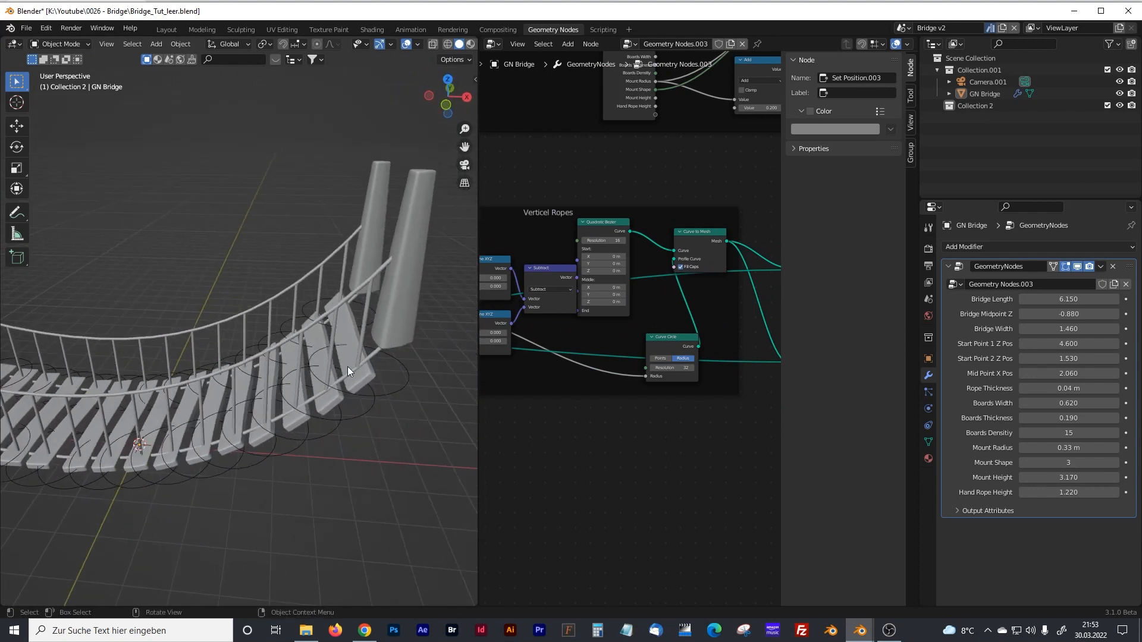
pyautogui.moveTo(344, 392); pyautogui.dragTo(456, 391, button='middle')
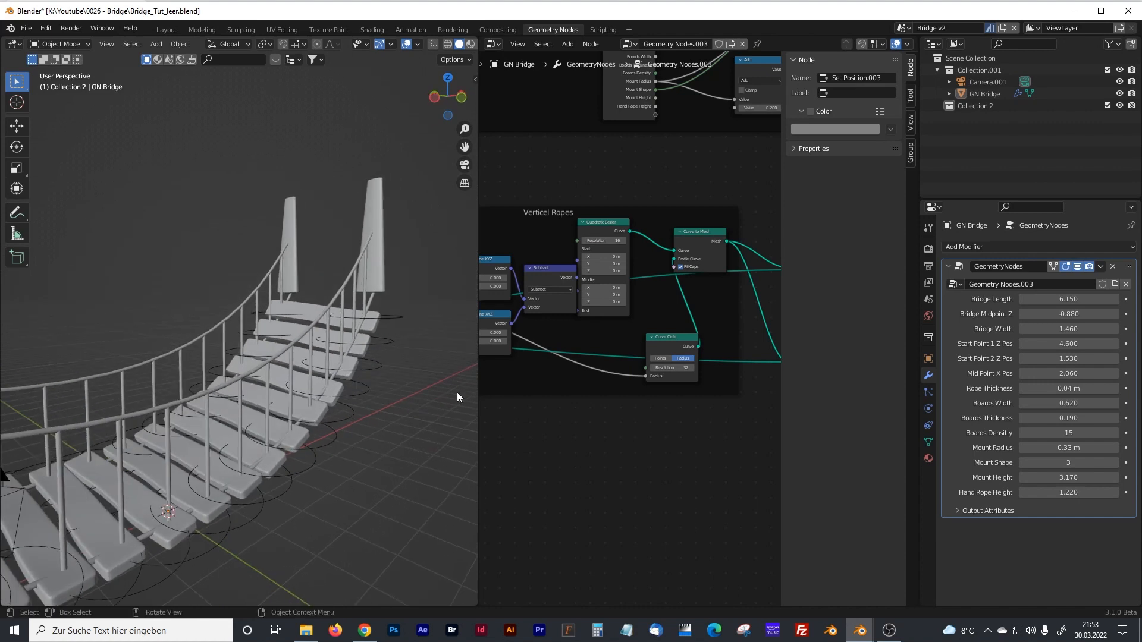
# - Widen the node editor and rearrange the nodes around the new Join Geometry nodes
pyautogui.moveTo(475, 394); pyautogui.dragTo(306, 393)
pyautogui.moveTo(530, 354); pyautogui.dragTo(537, 317)
pyautogui.moveTo(560, 248); pyautogui.dragTo(602, 239)
pyautogui.moveTo(677, 263); pyautogui.dragTo(690, 251)
pyautogui.moveTo(681, 360); pyautogui.dragTo(696, 346)
pyautogui.moveTo(668, 363); pyautogui.dragTo(669, 413, button='middle')
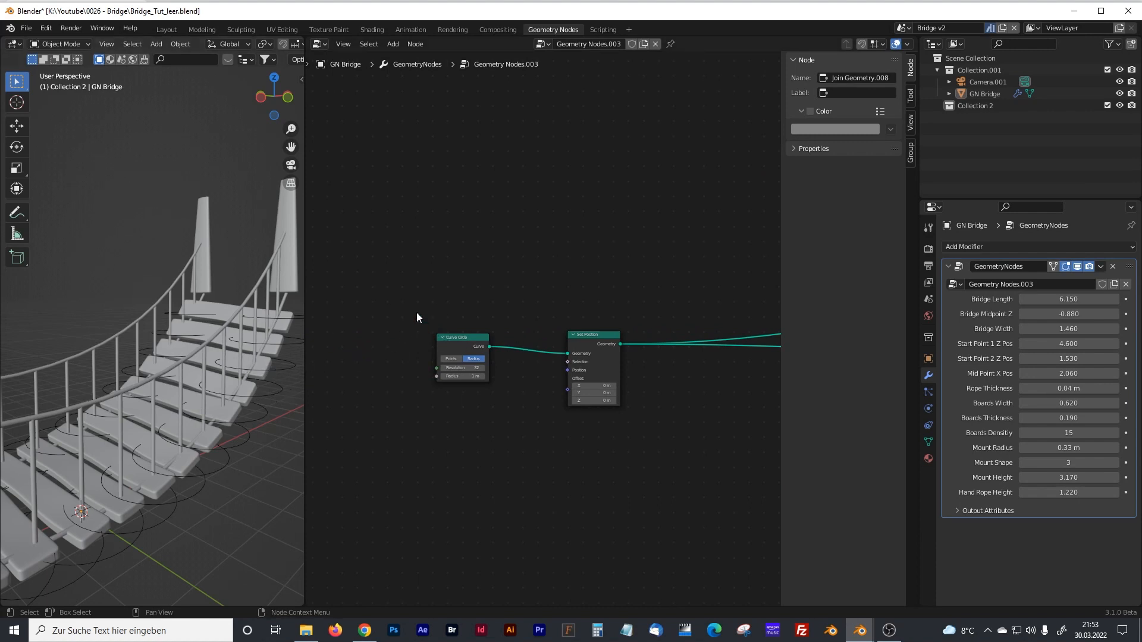
# - Join the new Curve Circle and Set Position nodes in a frame labelled Knots
pyautogui.moveTo(426, 315); pyautogui.dragTo(645, 446)
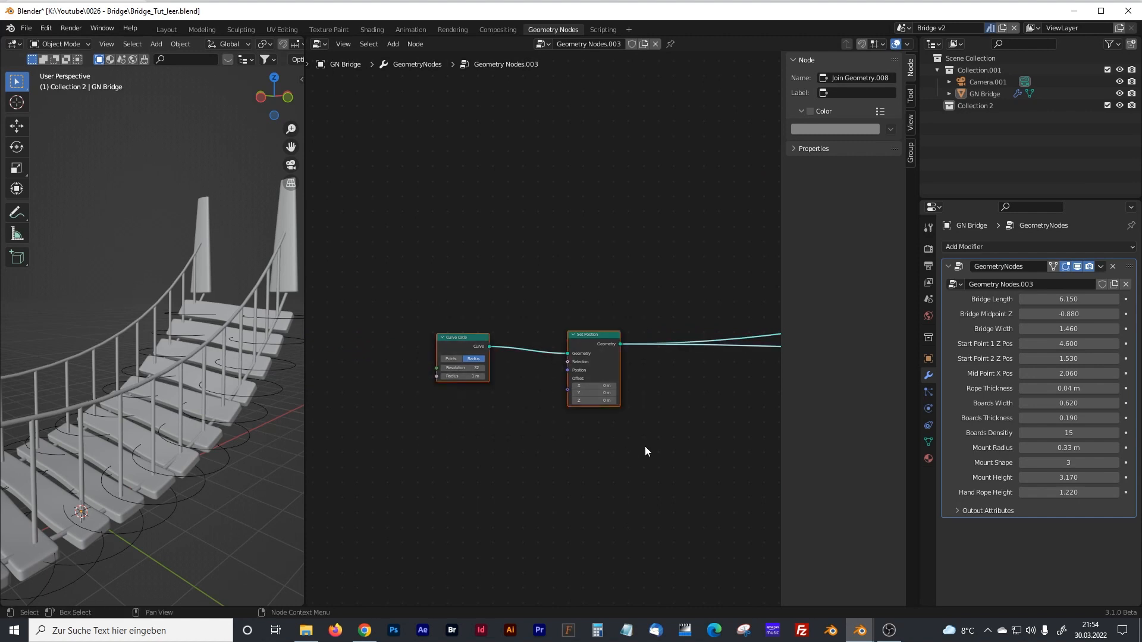
pyautogui.hotkey('ctrl', 'j')
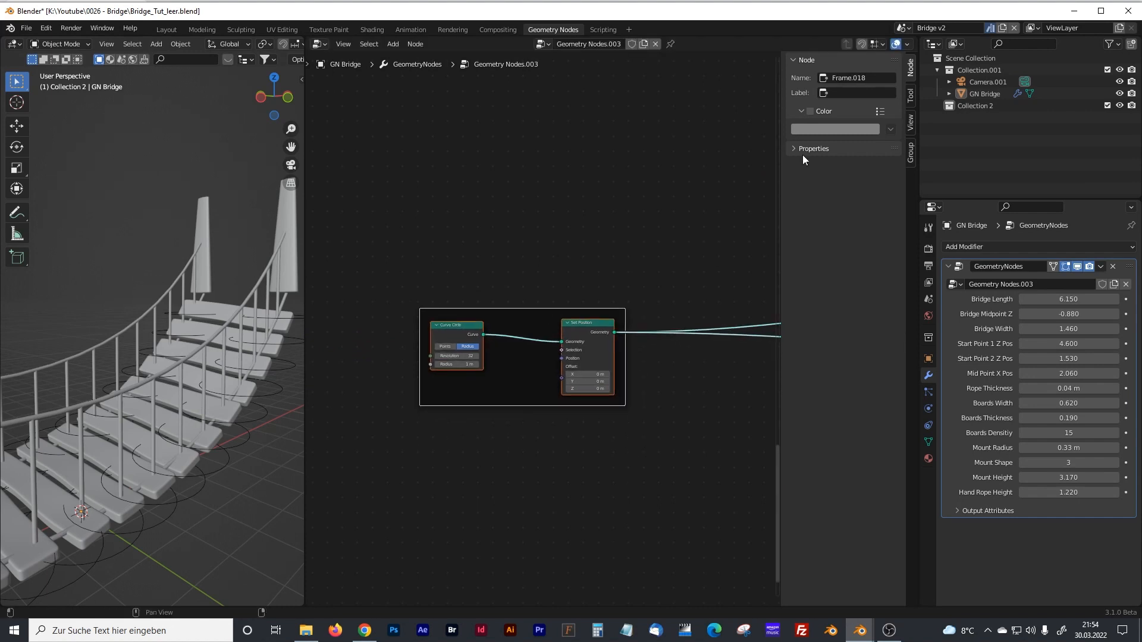
pyautogui.click(844, 92)
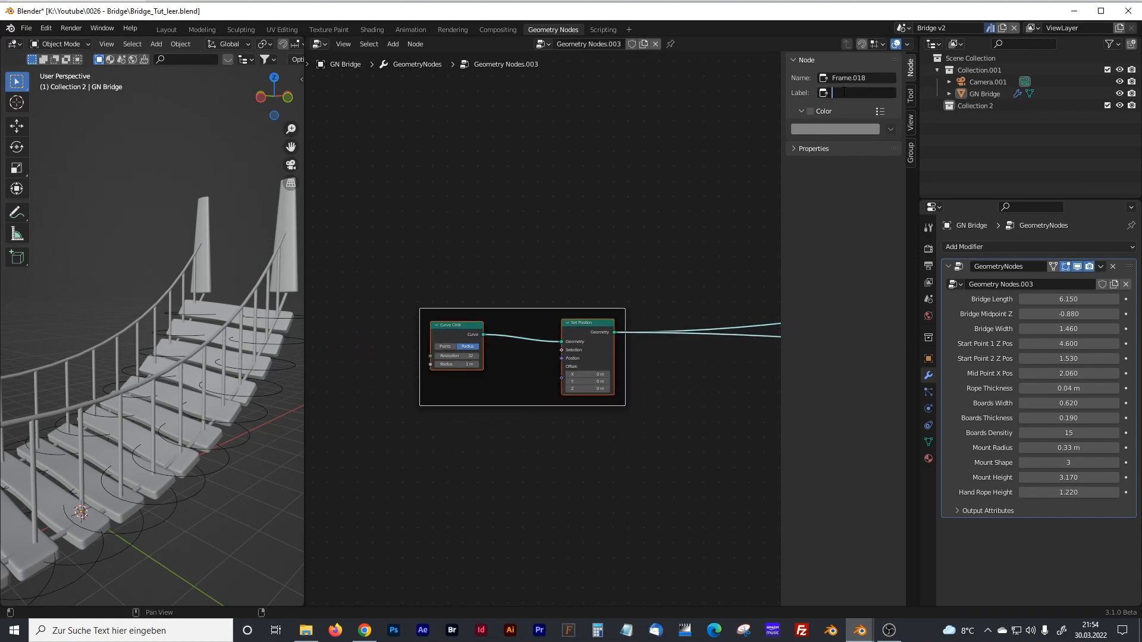
pyautogui.write('Knots')
pyautogui.press('Return')
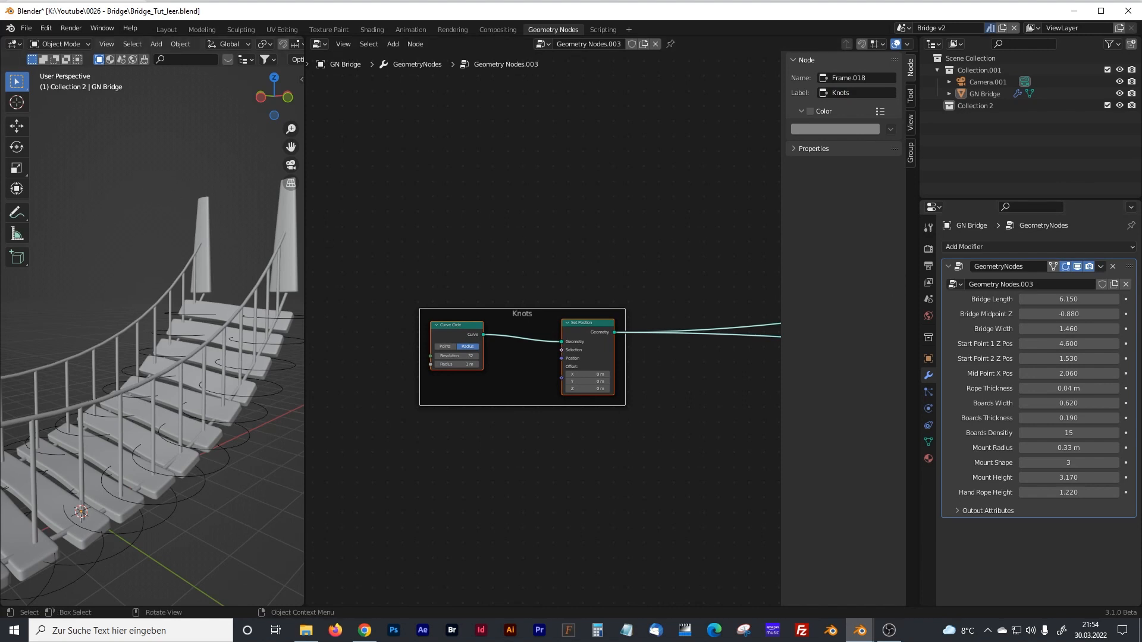
# - Move the Knots frame's Curve Circle away from Set Position and set its radius first to 0.05 m, finally to 0.09 m
pyautogui.scroll(3, 505, 308)
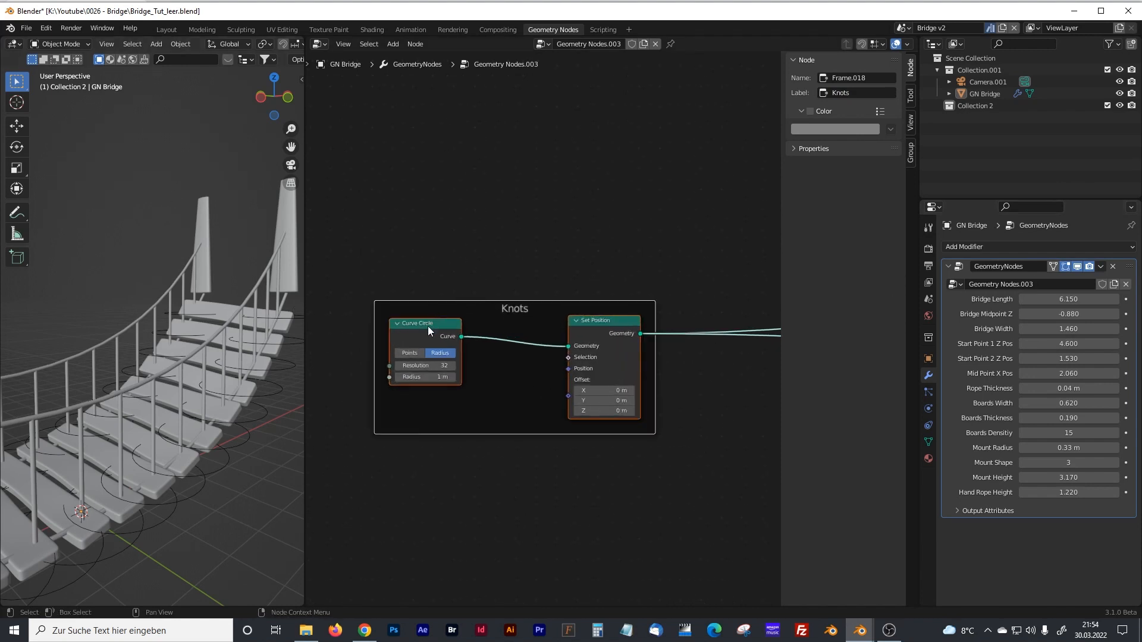
pyautogui.moveTo(441, 326); pyautogui.dragTo(399, 326)
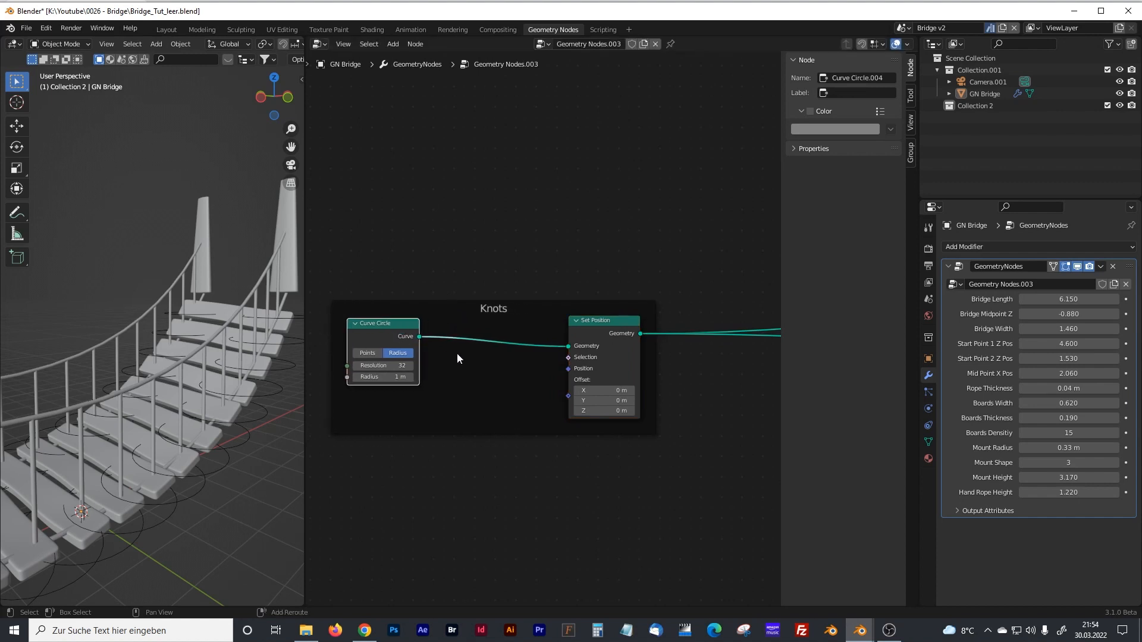
pyautogui.moveTo(458, 356); pyautogui.dragTo(543, 348, button='middle')
pyautogui.doubleClick(483, 370)
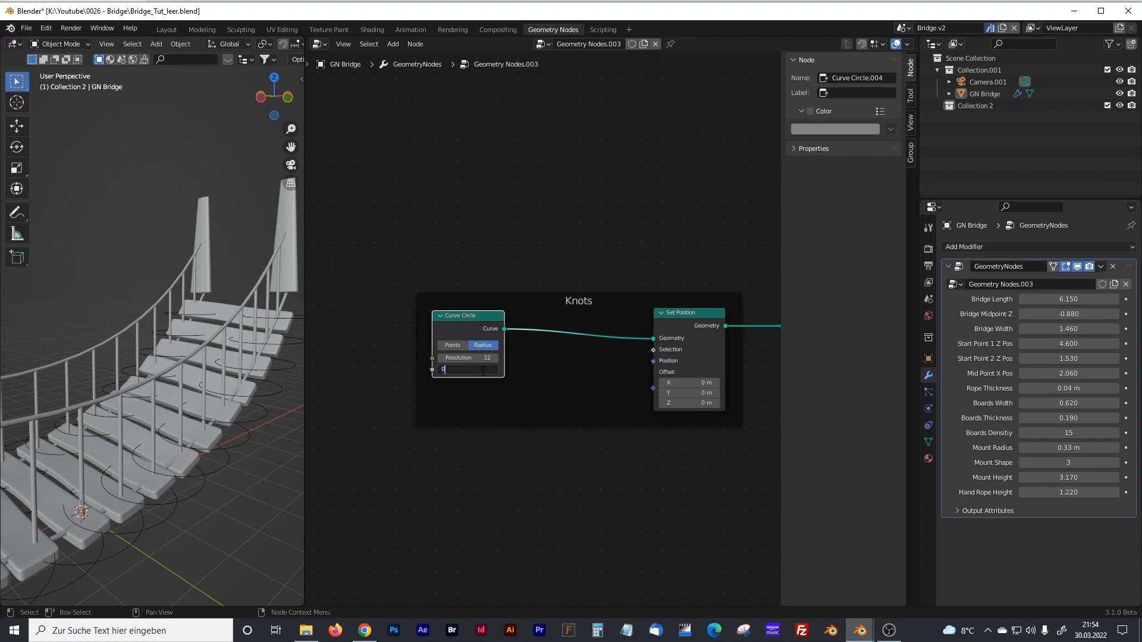
pyautogui.write('0.05')
pyautogui.press('Return')
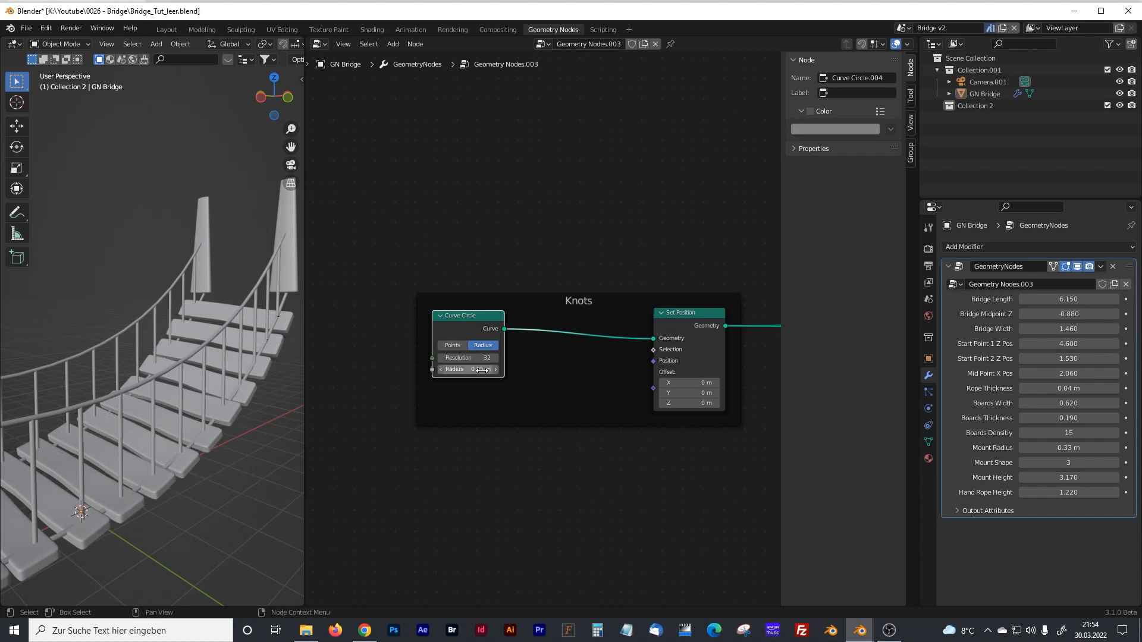
pyautogui.moveTo(191, 463); pyautogui.dragTo(172, 416, button='middle')
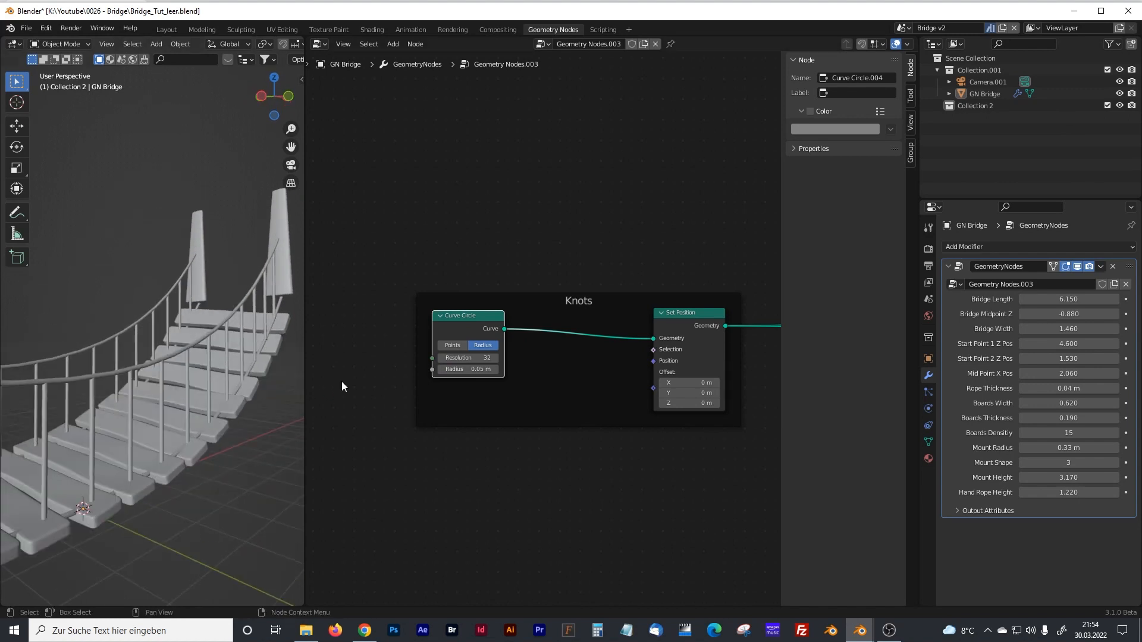
pyautogui.click(451, 369)
pyautogui.click(450, 368)
pyautogui.press('Return')
# - Shift the Curve Circle further aside and insert a Transform node between it and Set Position
pyautogui.moveTo(466, 316); pyautogui.dragTo(400, 310)
pyautogui.click(483, 368)
pyautogui.hotkey('shift', 'a')
pyautogui.click(479, 363)
pyautogui.write('tranfs')
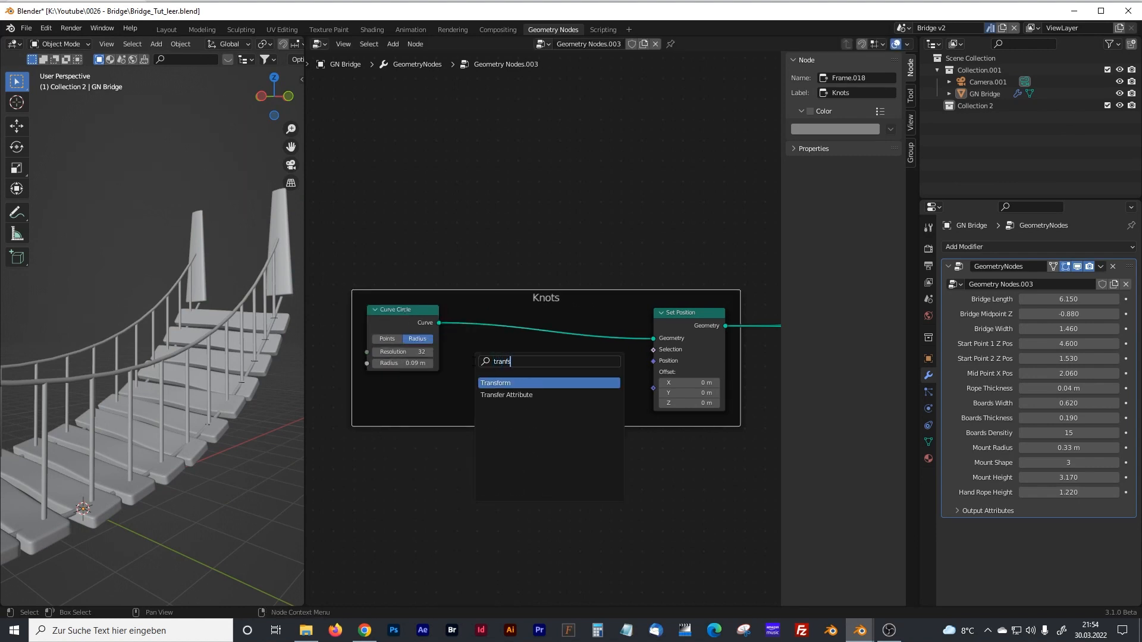
pyautogui.click(498, 383)
pyautogui.click(490, 314)
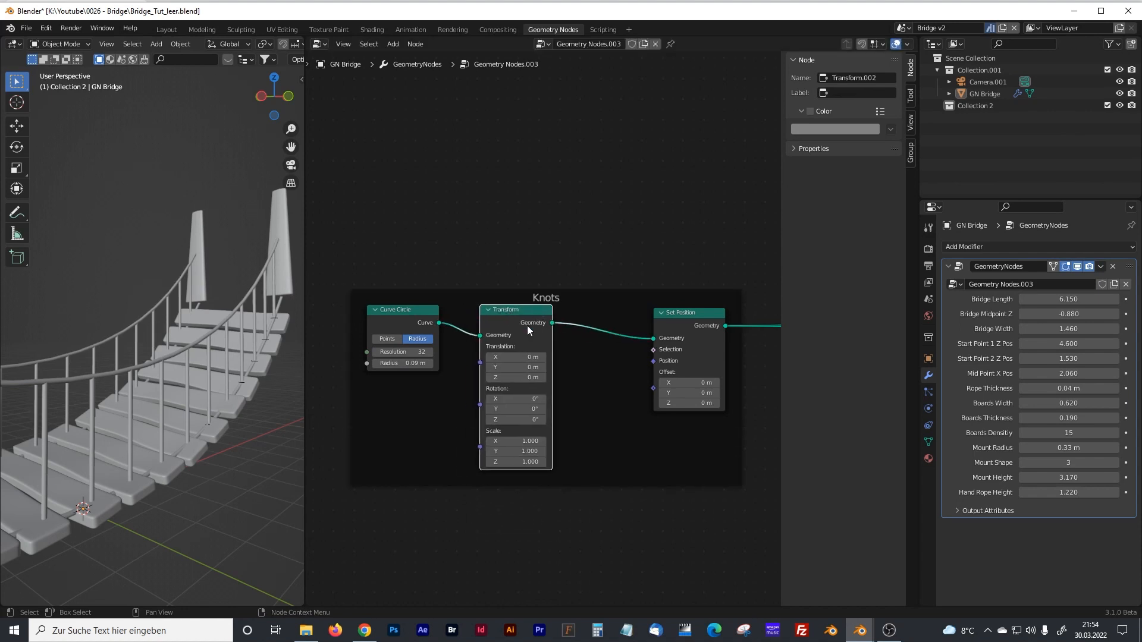
# - Set the Transform node's rotation to 90° on X and 9° on Z
pyautogui.scroll(2, 532, 416)
pyautogui.click(534, 418)
pyautogui.write('9')
pyautogui.click(532, 444)
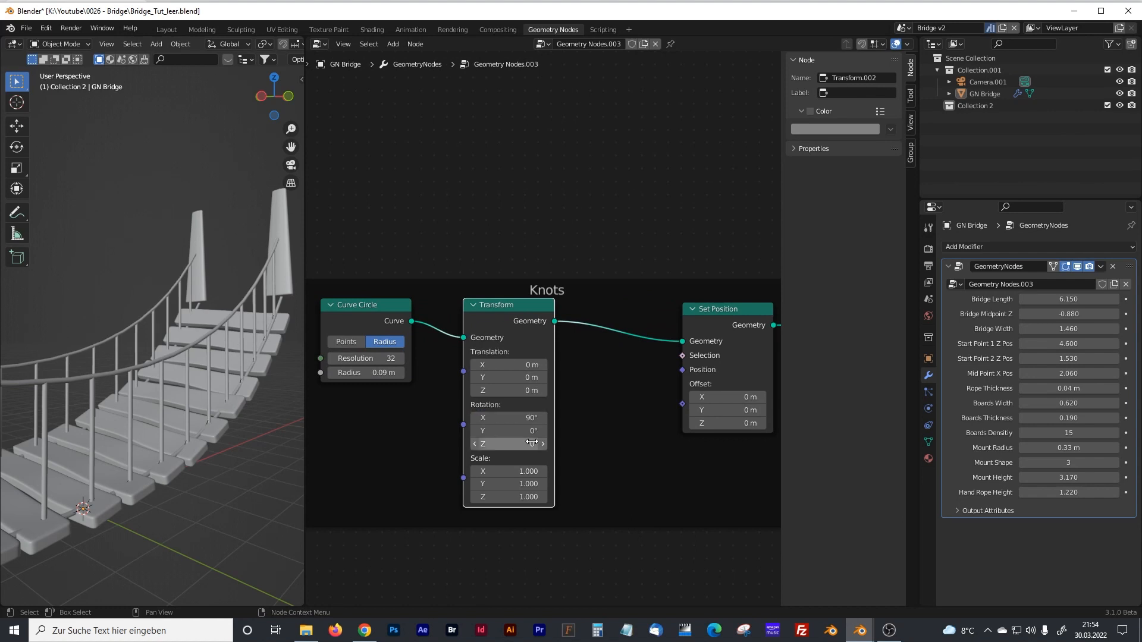
pyautogui.write('90+#')
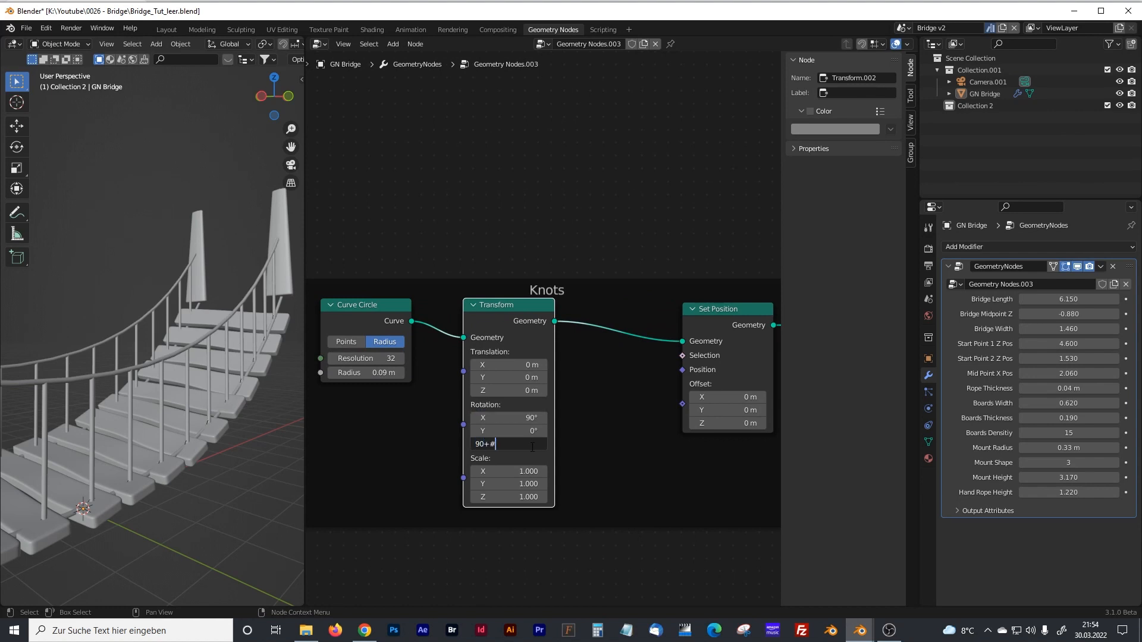
pyautogui.press('BackSpace')
pyautogui.press('BackSpace')
pyautogui.press('BackSpace')
pyautogui.press('Return')
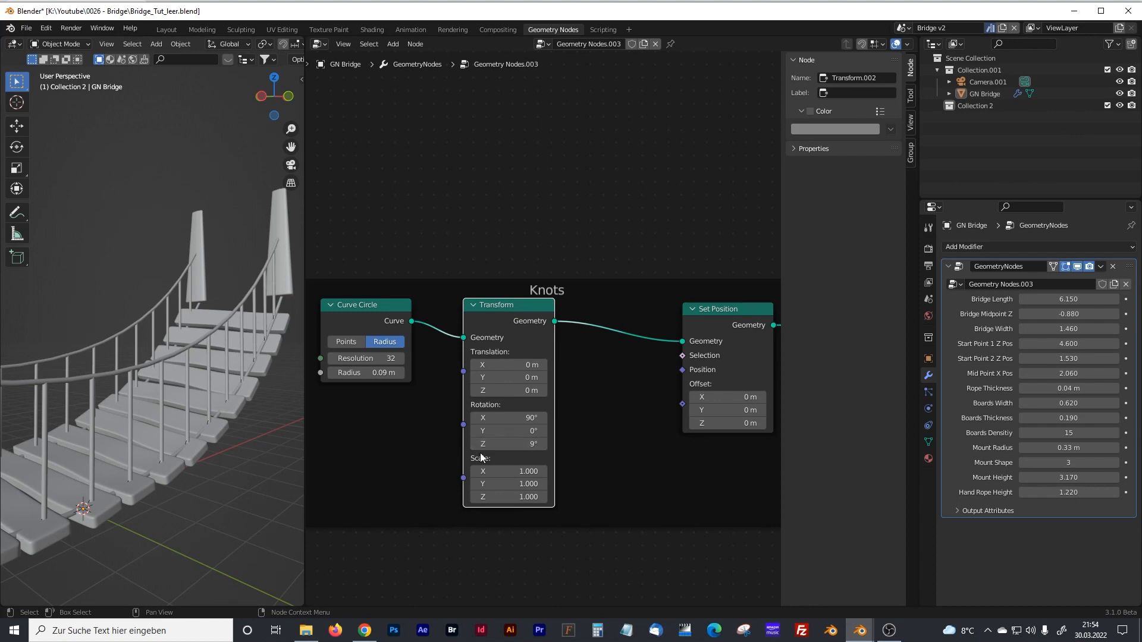
# - Set the Transform node's Z rotation to 90° and inspect the circles around the vertical ropes
pyautogui.scroll(1, 222, 445)
pyautogui.scroll(5, 222, 444)
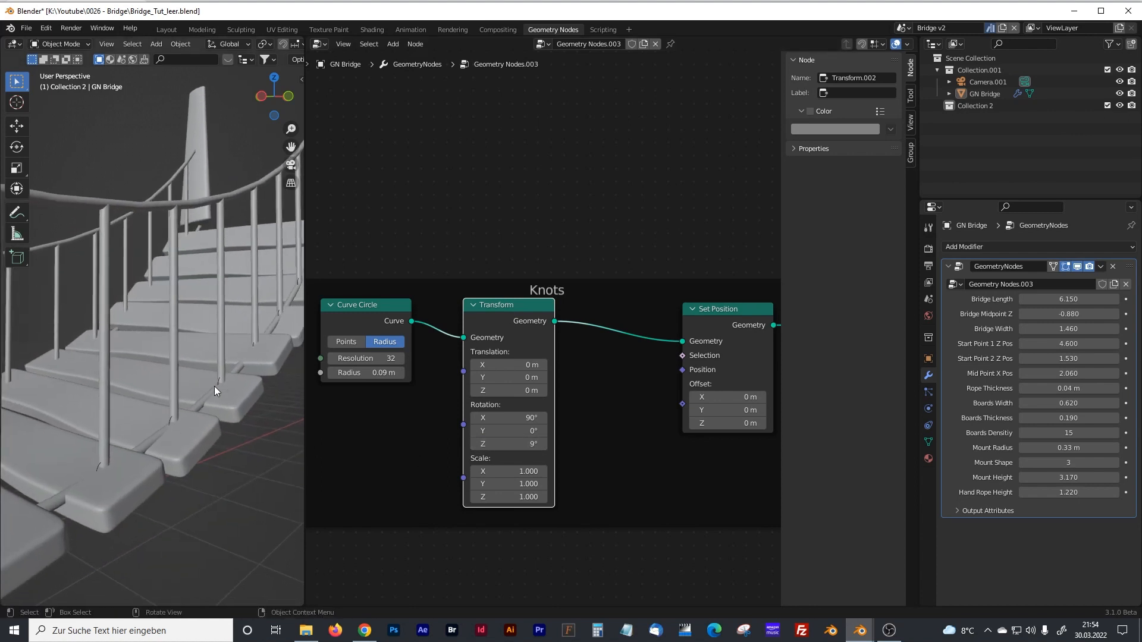
pyautogui.click(526, 443)
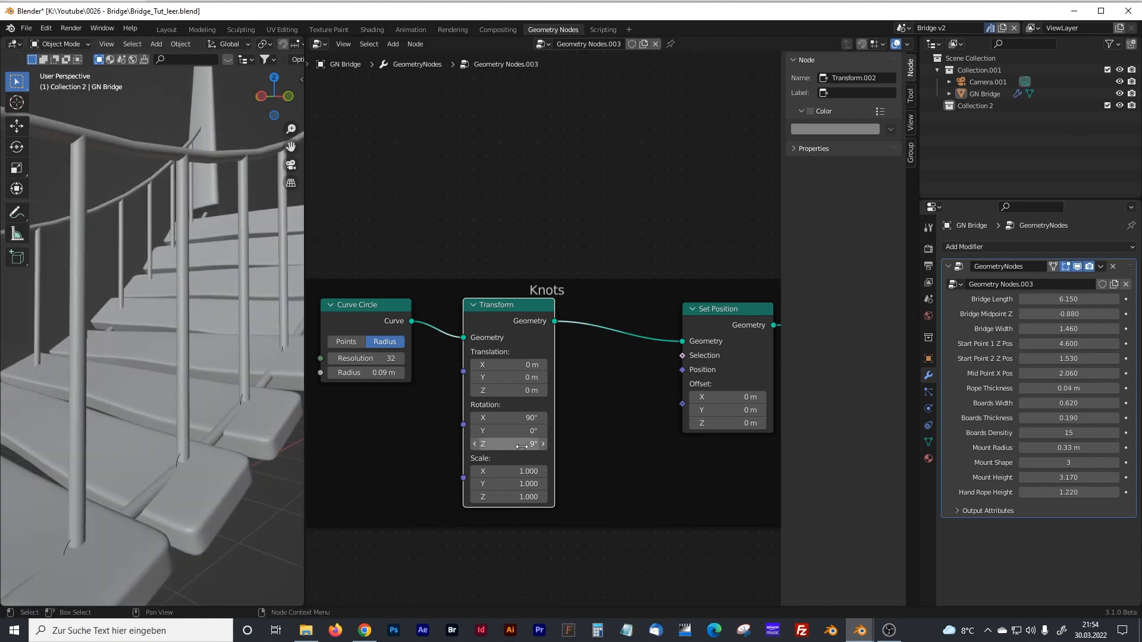
pyautogui.write('0ß')
pyautogui.hotkey('ctrl', 'a')
pyautogui.write('90')
pyautogui.press('Return')
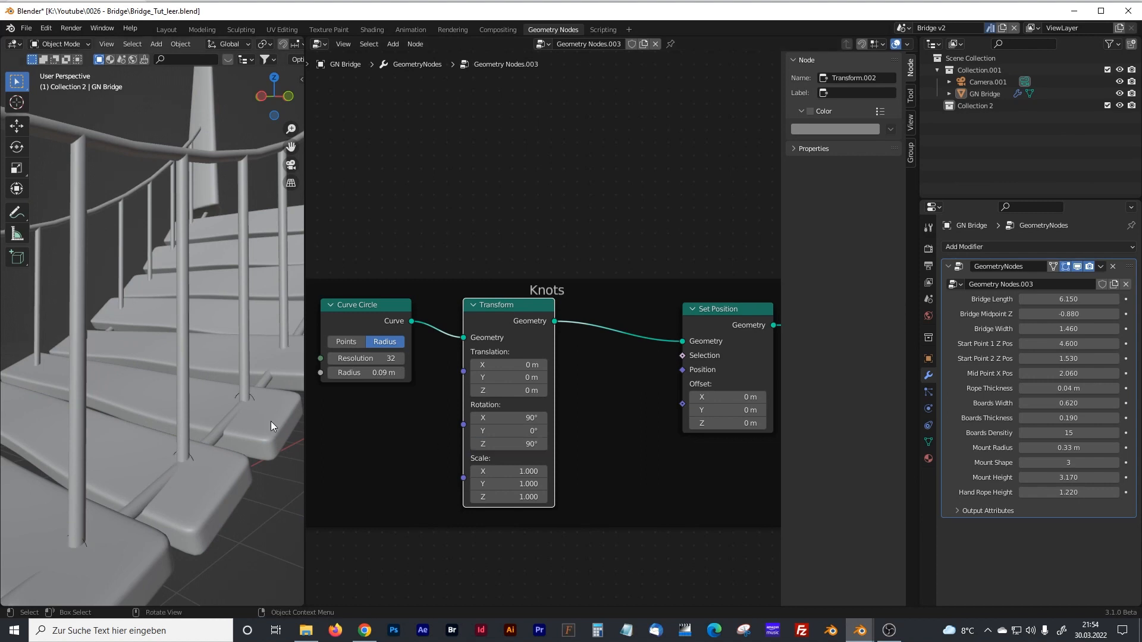
pyautogui.moveTo(248, 412); pyautogui.dragTo(144, 431, button='middle')
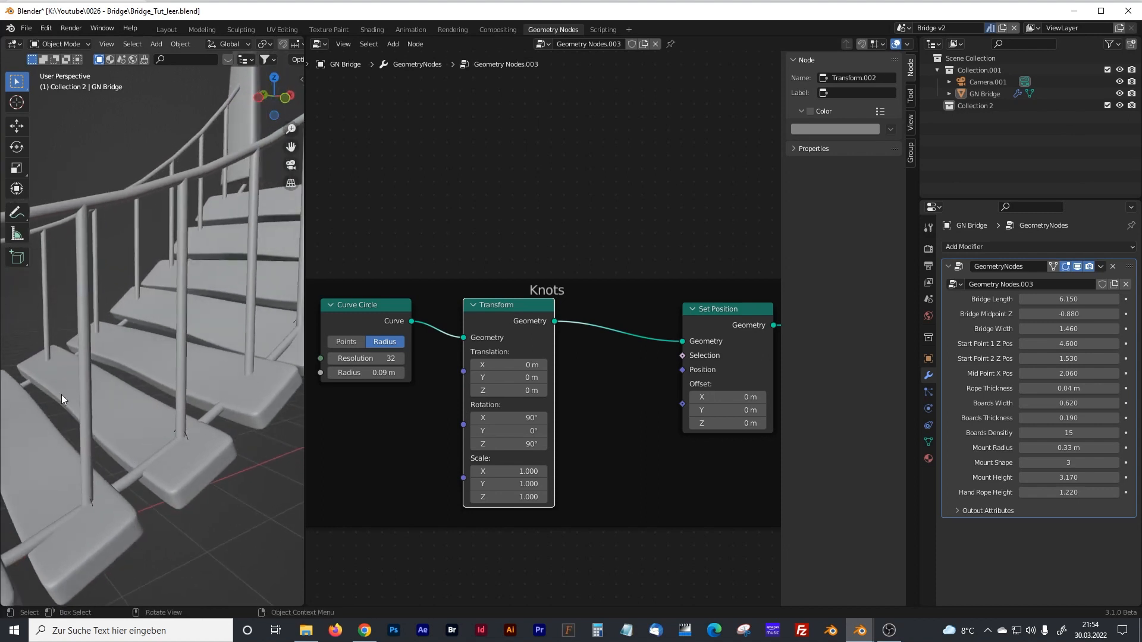
# - Move Set Position aside and insert a Curve to Mesh node between Transform and Set Position
pyautogui.scroll(-2, 601, 370)
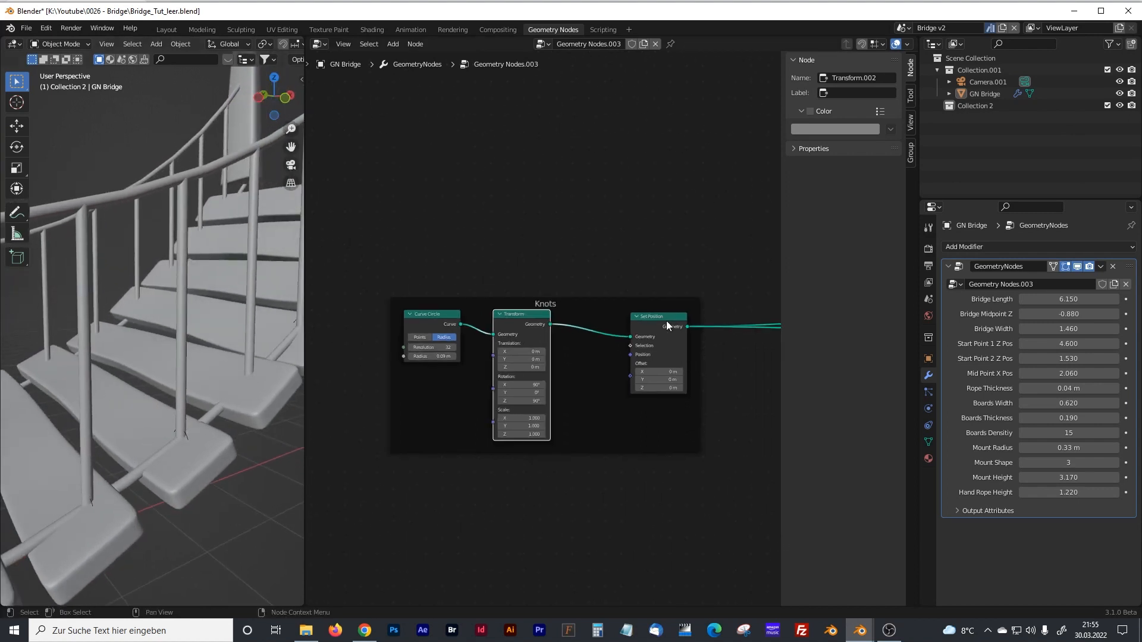
pyautogui.click(678, 322)
pyautogui.click(586, 380)
pyautogui.hotkey('shift', 'a')
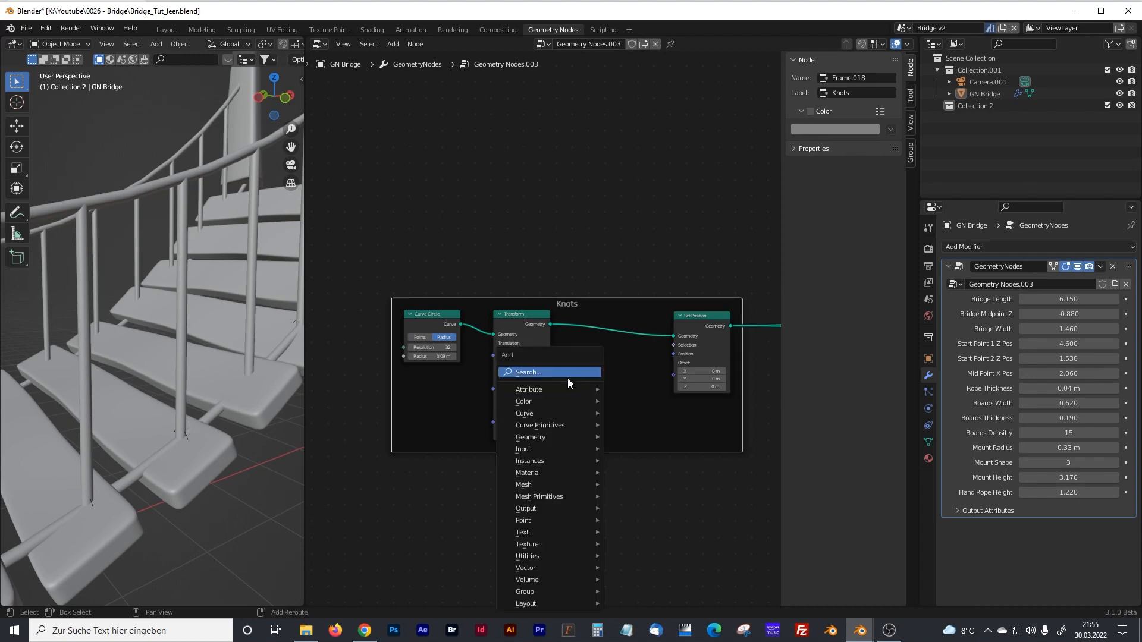
pyautogui.click(567, 377)
pyautogui.write('curve to')
pyautogui.press('Return')
pyautogui.click(612, 343)
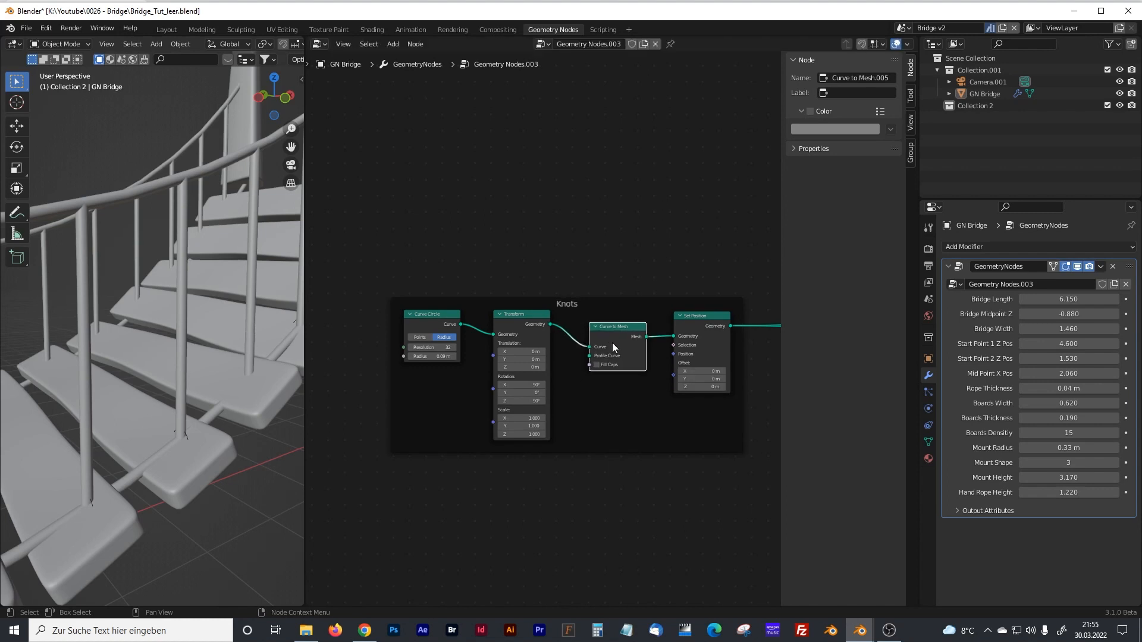
# - Shift the first Curve Circle and Transform aside and add a second Curve Circle below Curve to Mesh
pyautogui.moveTo(445, 316); pyautogui.dragTo(407, 313)
pyautogui.moveTo(526, 318); pyautogui.dragTo(475, 315)
pyautogui.click(536, 369)
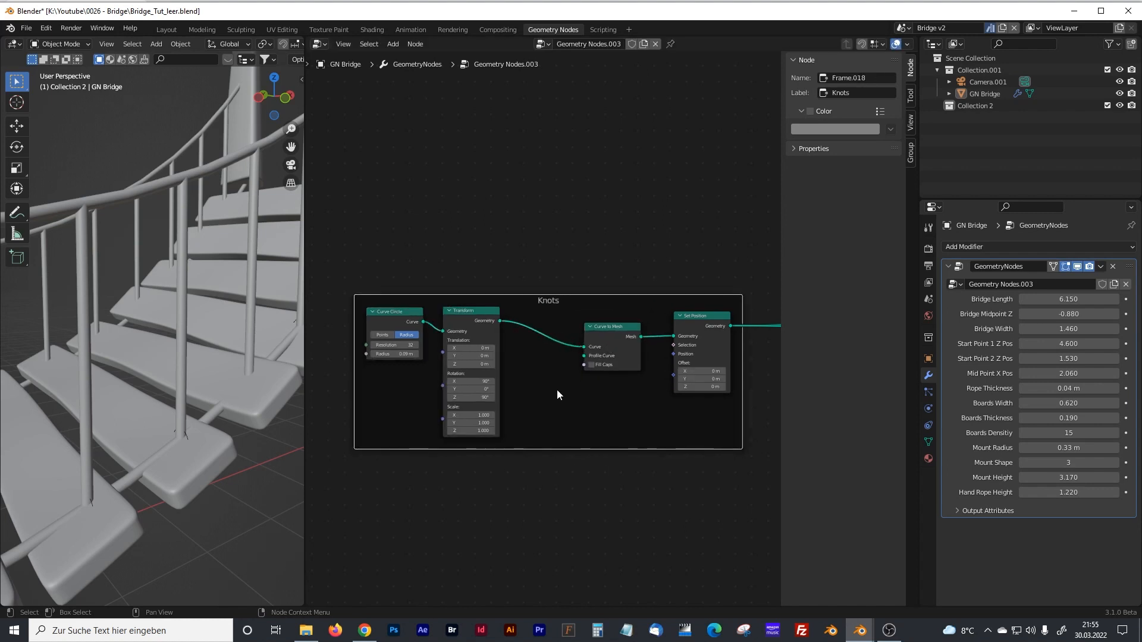
pyautogui.hotkey('shift', 'a')
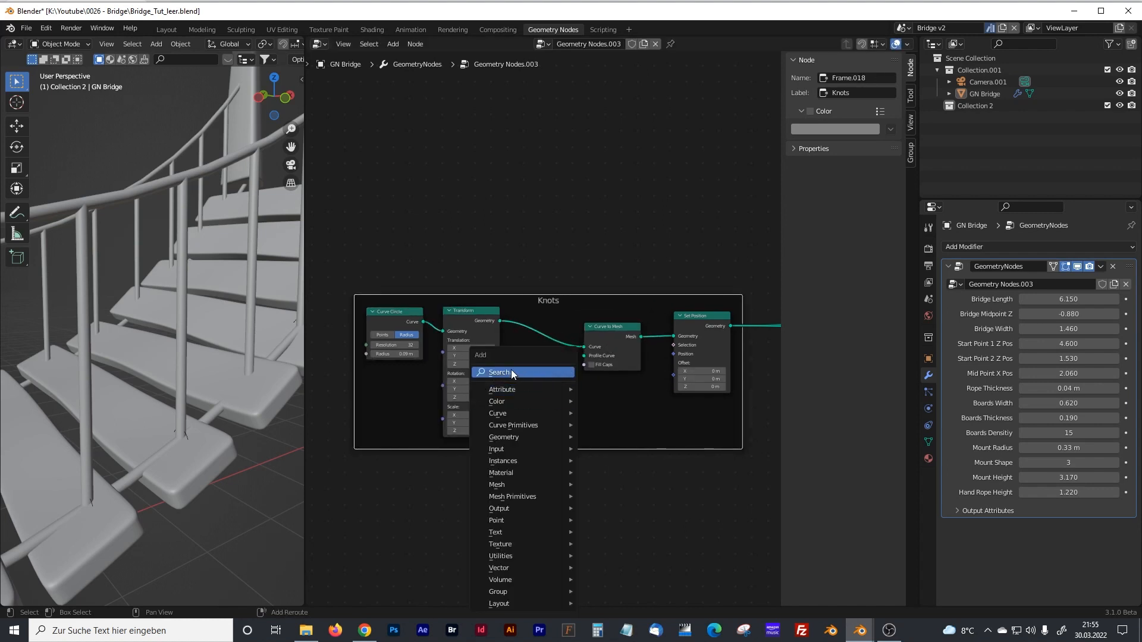
pyautogui.click(511, 372)
pyautogui.write('curv')
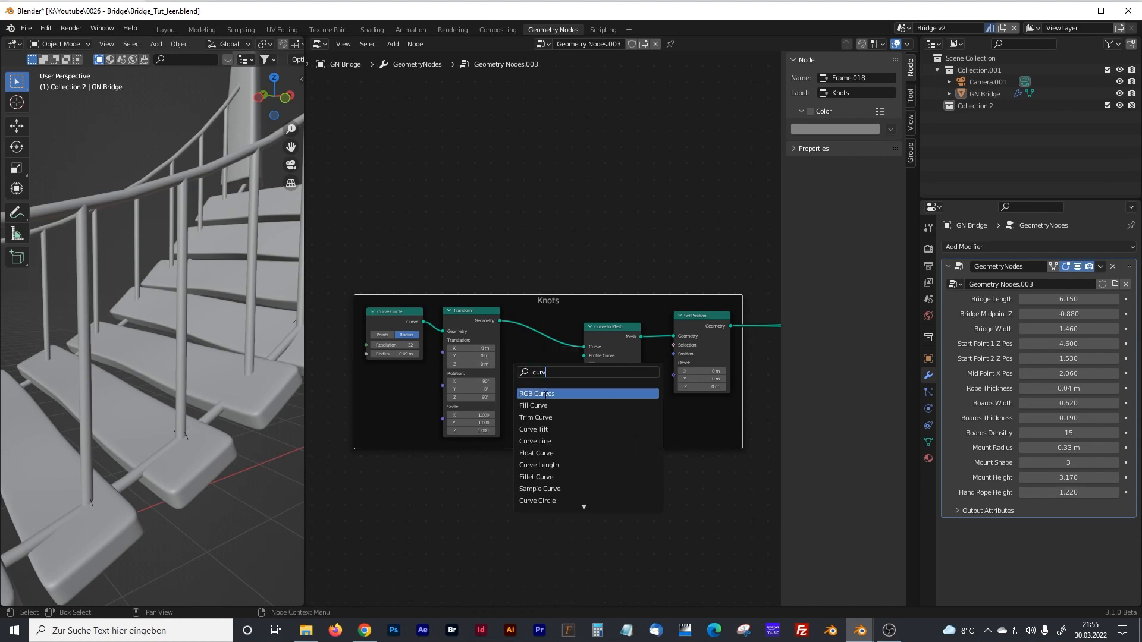
pyautogui.write('e cir')
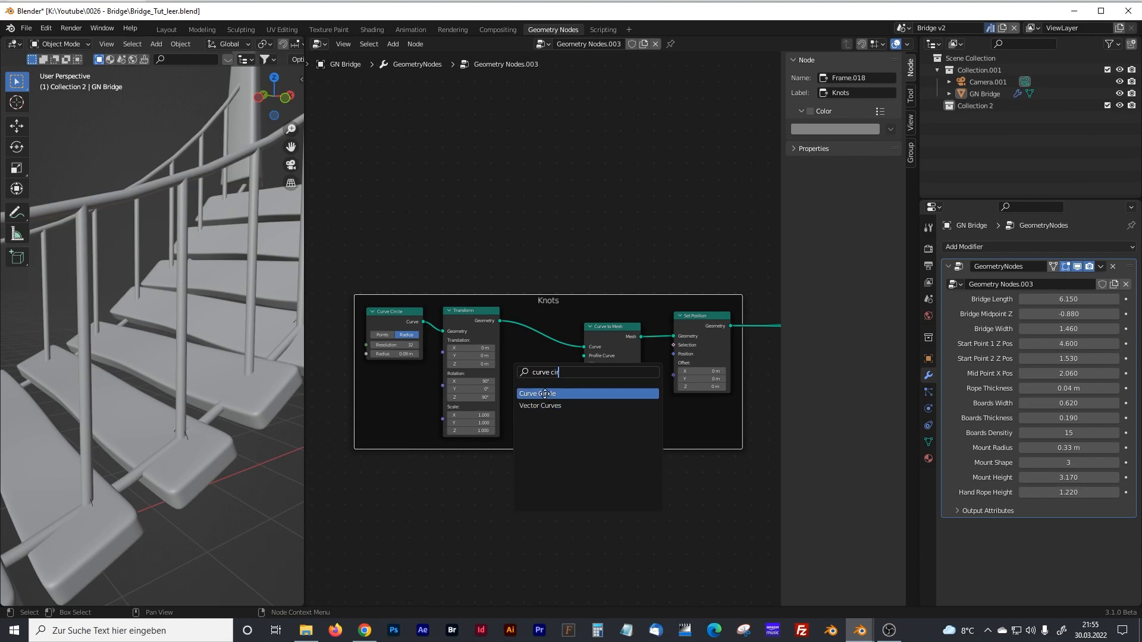
pyautogui.click(544, 394)
pyautogui.click(547, 411)
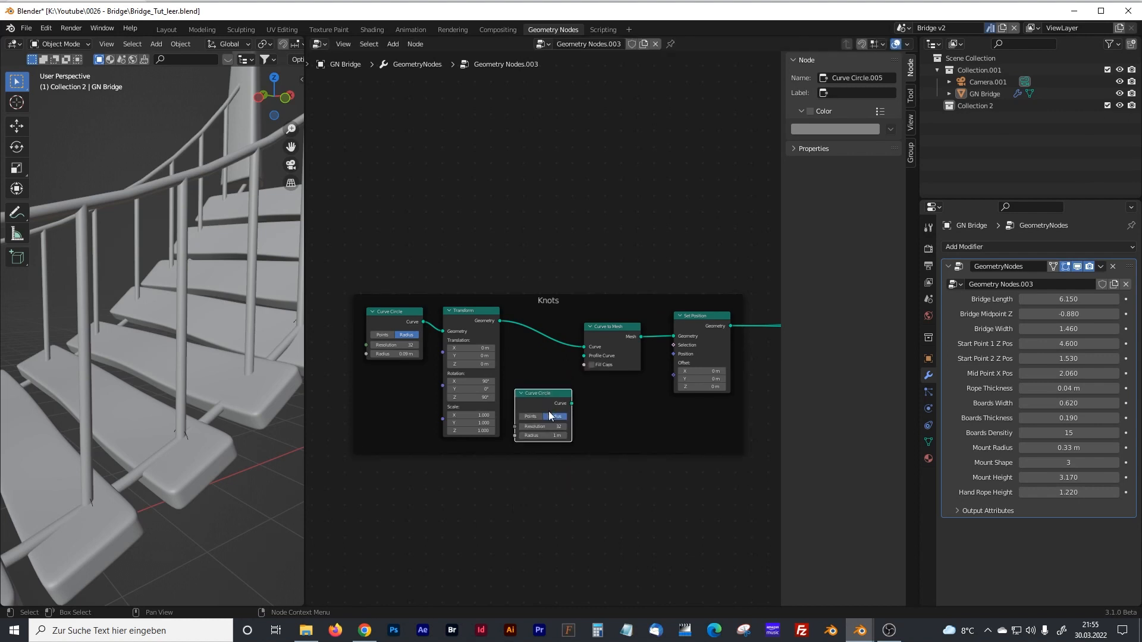
# - Connect the second Curve Circle to Curve to Mesh's Profile Curve, enable Fill Caps, and set that circle's radius to 0.02 m
pyautogui.moveTo(573, 399); pyautogui.dragTo(604, 316)
pyautogui.click(591, 351)
pyautogui.click(542, 423)
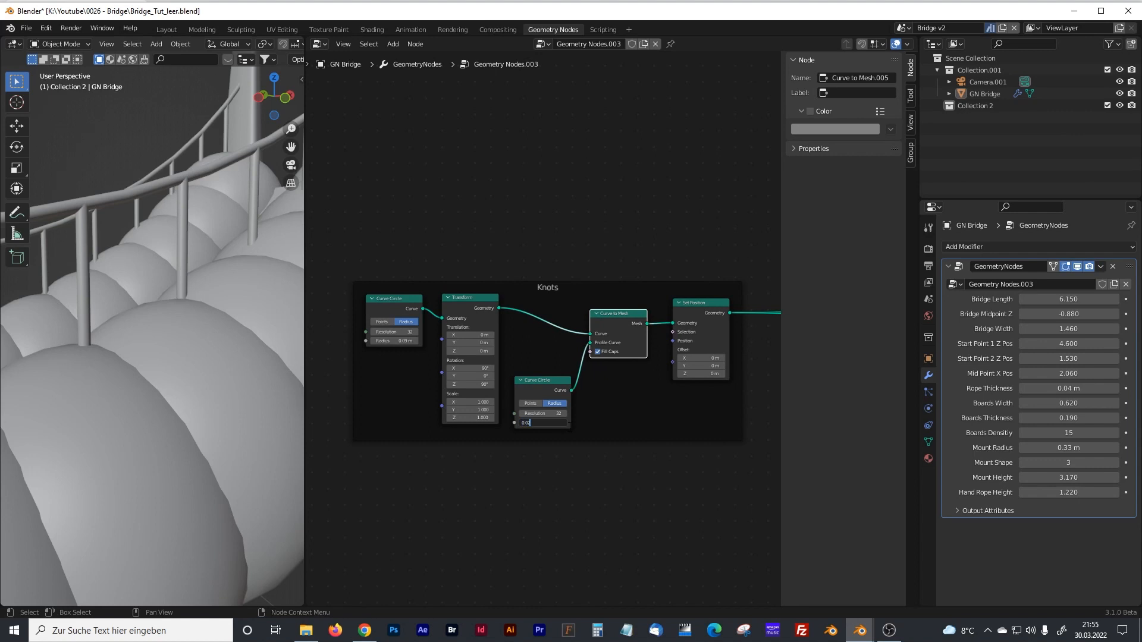
pyautogui.press('Return')
pyautogui.moveTo(177, 454); pyautogui.dragTo(209, 446, button='middle')
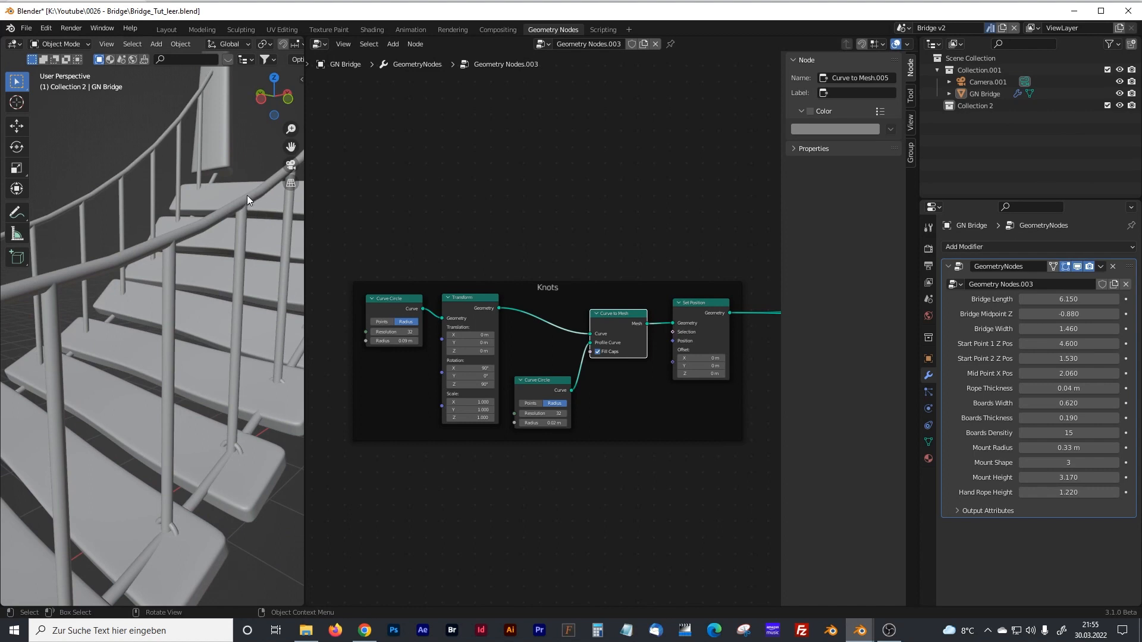
# - Spread out the Set Position, Transform and both Curve Circle nodes within the Knots frame
pyautogui.moveTo(552, 294); pyautogui.dragTo(546, 277)
pyautogui.moveTo(673, 344); pyautogui.dragTo(637, 345, button='middle')
pyautogui.moveTo(658, 286); pyautogui.dragTo(676, 285)
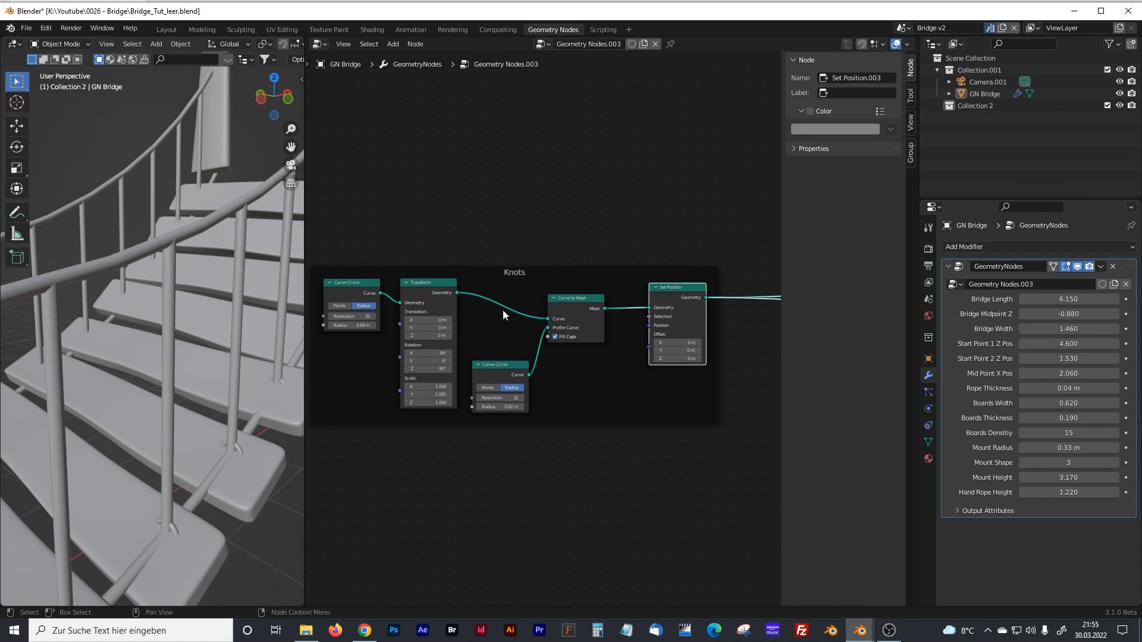
pyautogui.moveTo(368, 289); pyautogui.dragTo(354, 286)
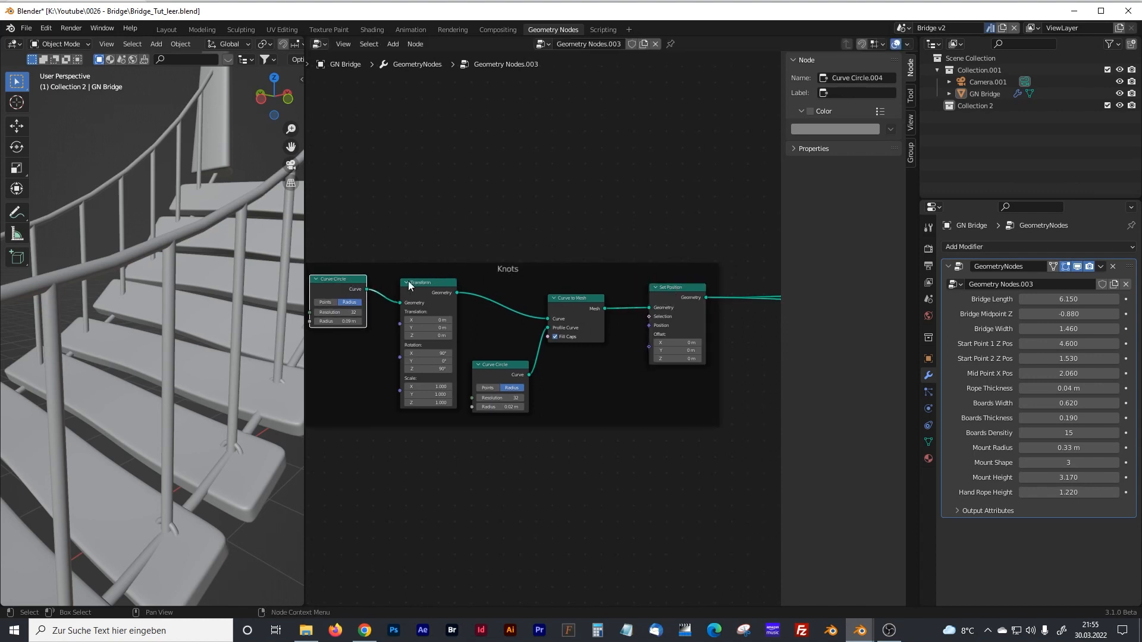
pyautogui.moveTo(425, 283); pyautogui.dragTo(412, 280)
pyautogui.moveTo(489, 363); pyautogui.dragTo(479, 359)
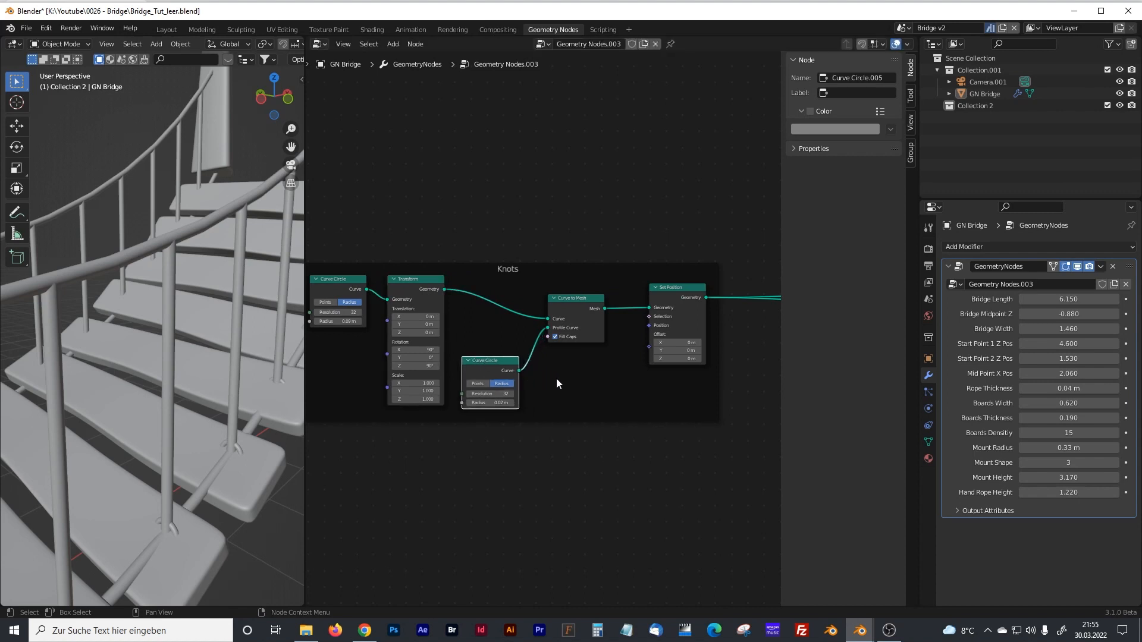
# - Add a Group Input node inside the Knots frame and place it below the Transform node
pyautogui.hotkey('shift', 'a')
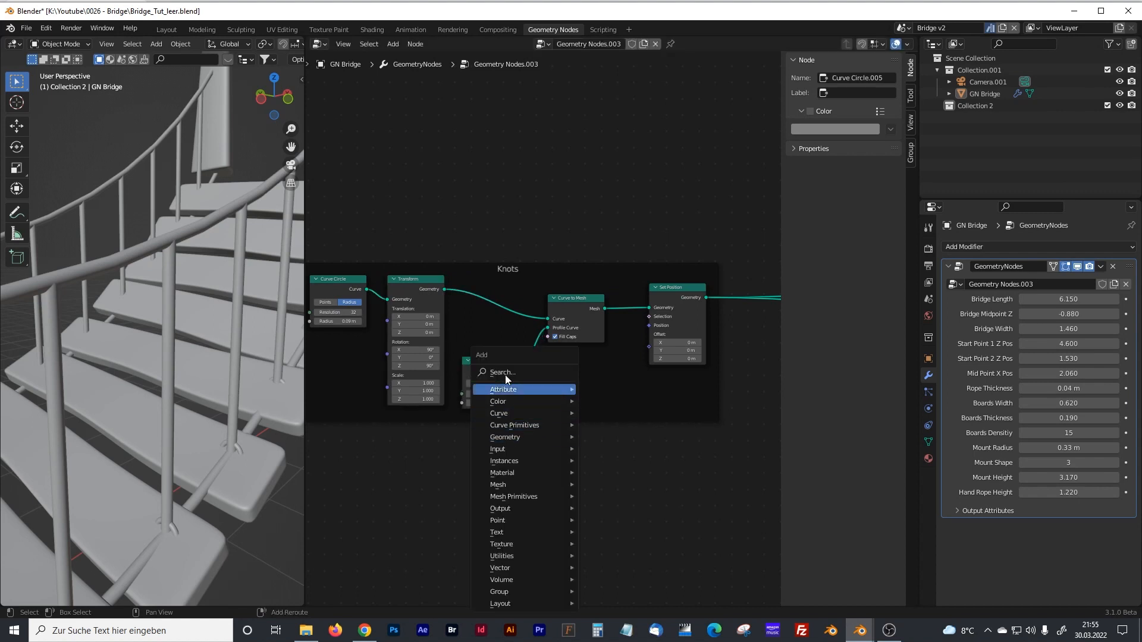
pyautogui.click(504, 374)
pyautogui.write('grou')
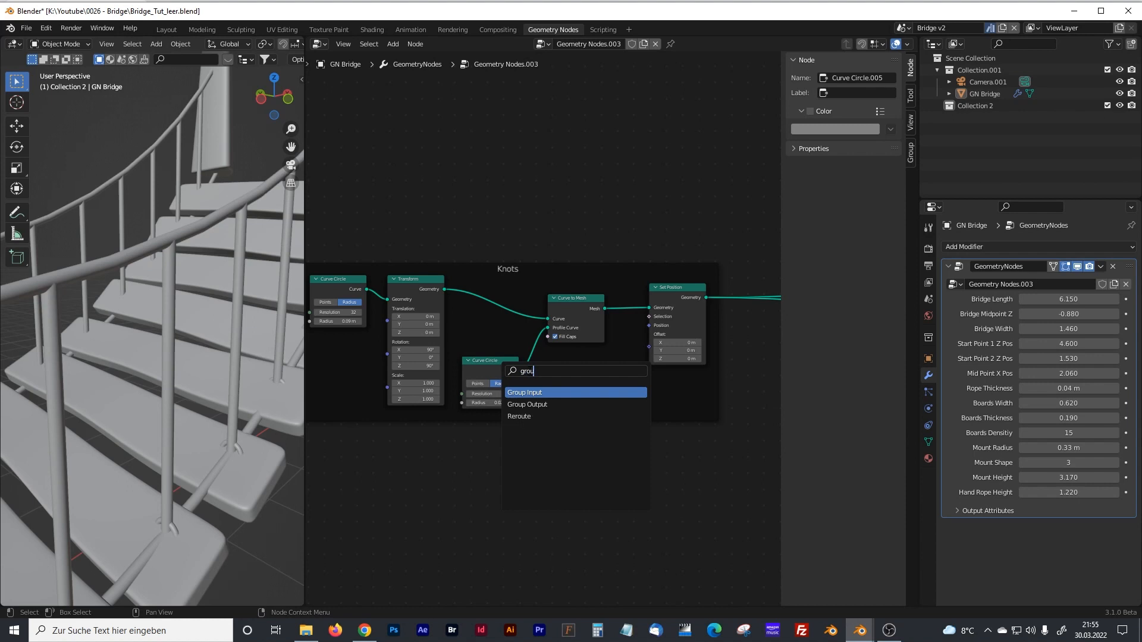
pyautogui.click(540, 393)
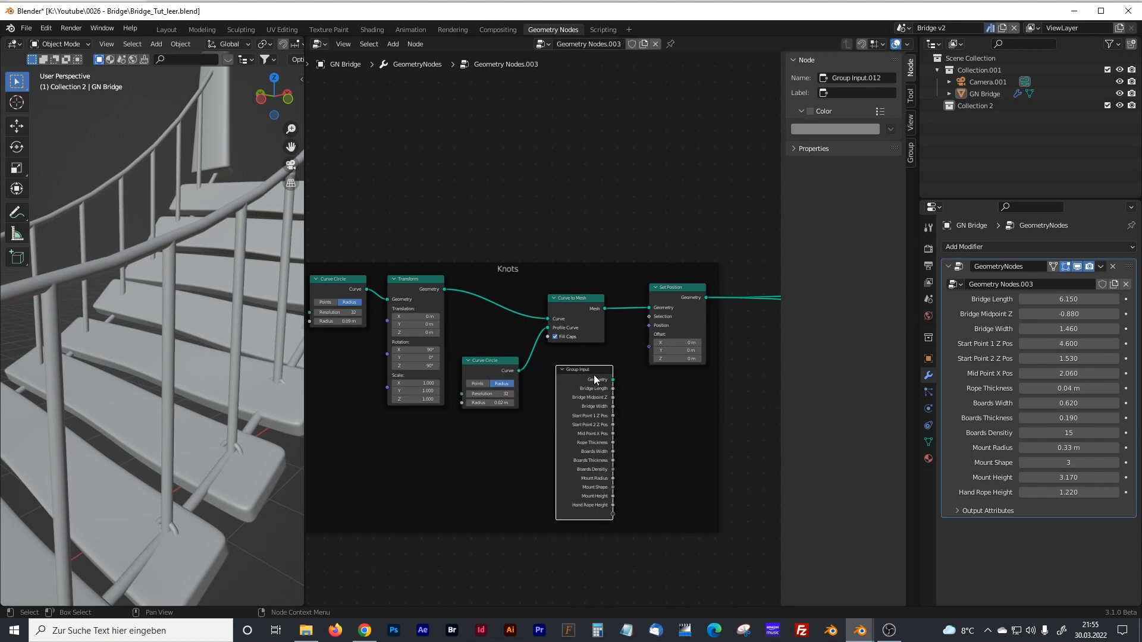
pyautogui.click(429, 428)
pyautogui.click(508, 454)
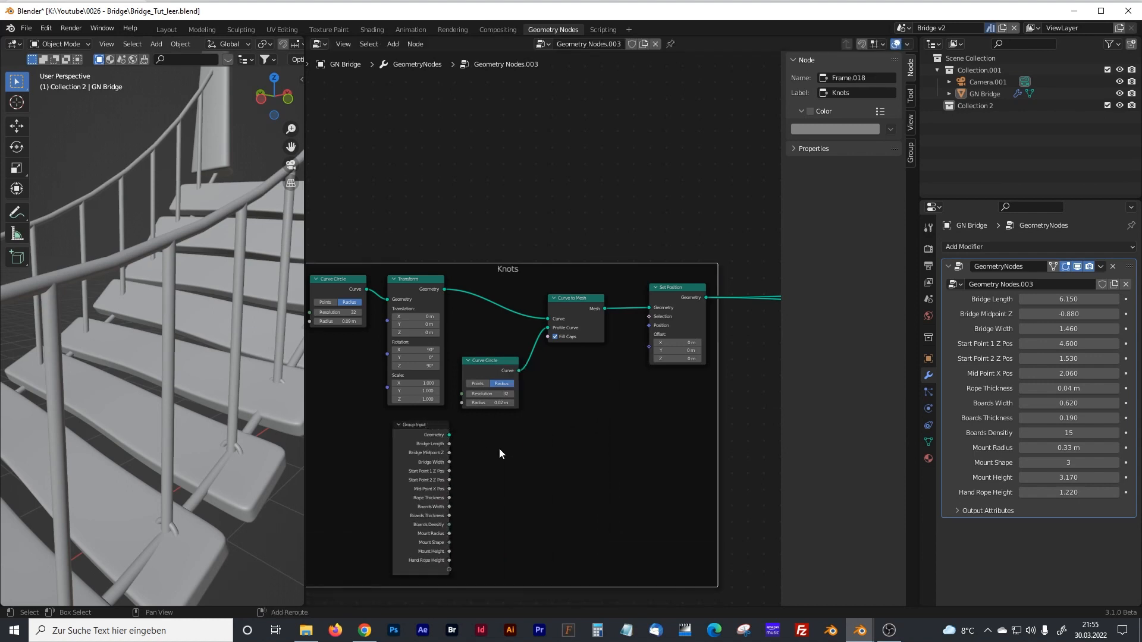
pyautogui.hotkey('shift', 'a')
pyautogui.press('c')
pyautogui.press('m')
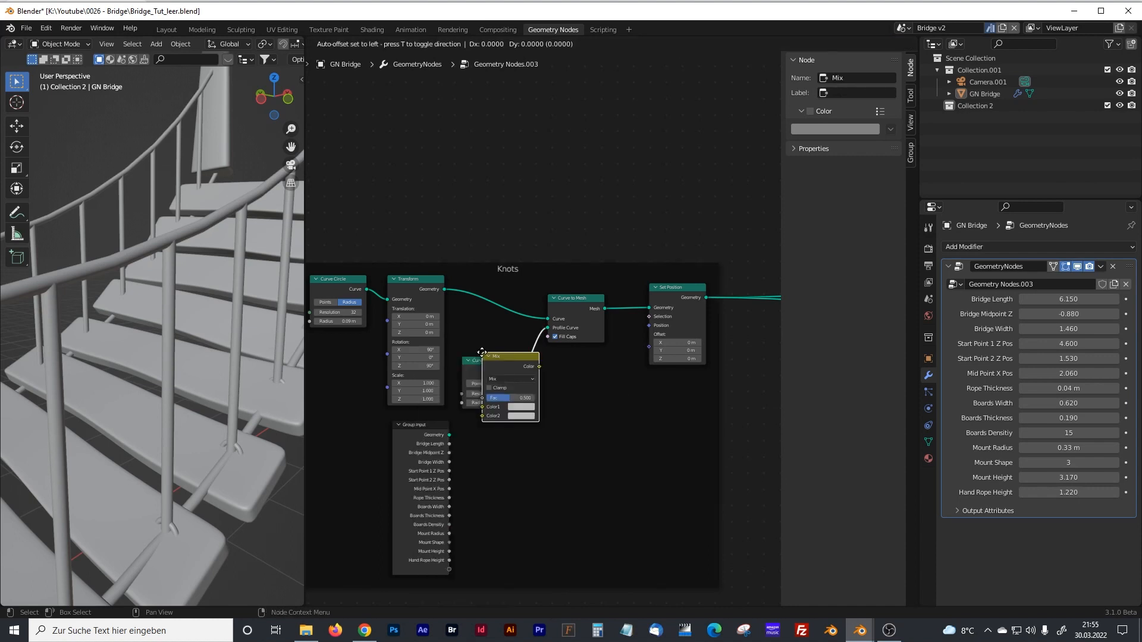
pyautogui.click(519, 462)
pyautogui.press('x')
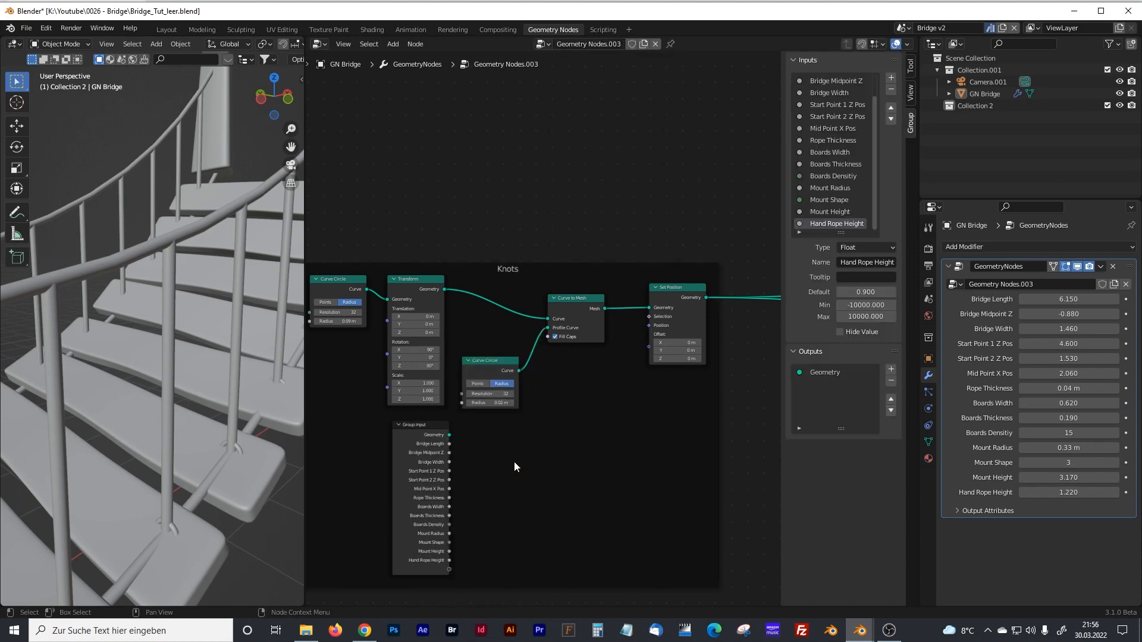
pyautogui.hotkey('shift', 'a')
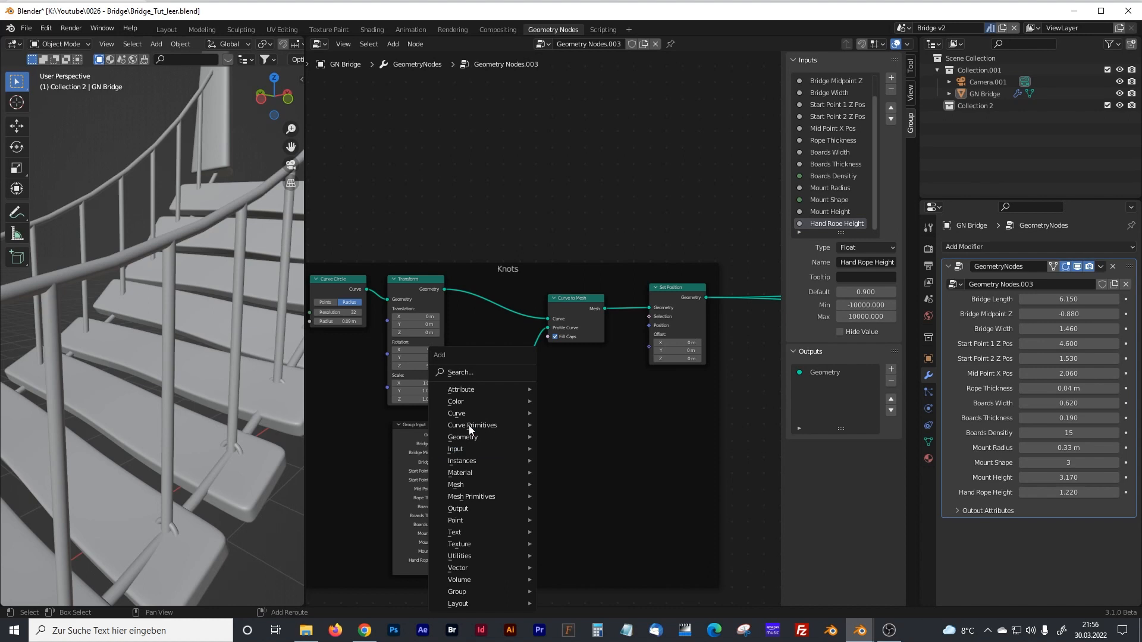
pyautogui.press('c')
pyautogui.press('m')
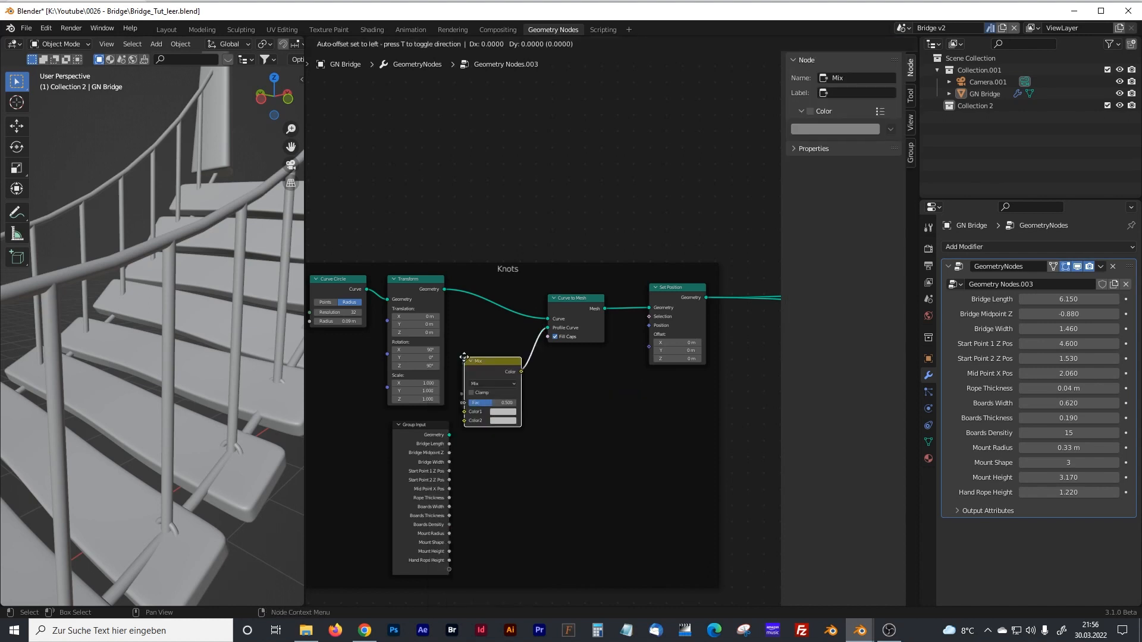
pyautogui.click(555, 456)
pyautogui.press('x')
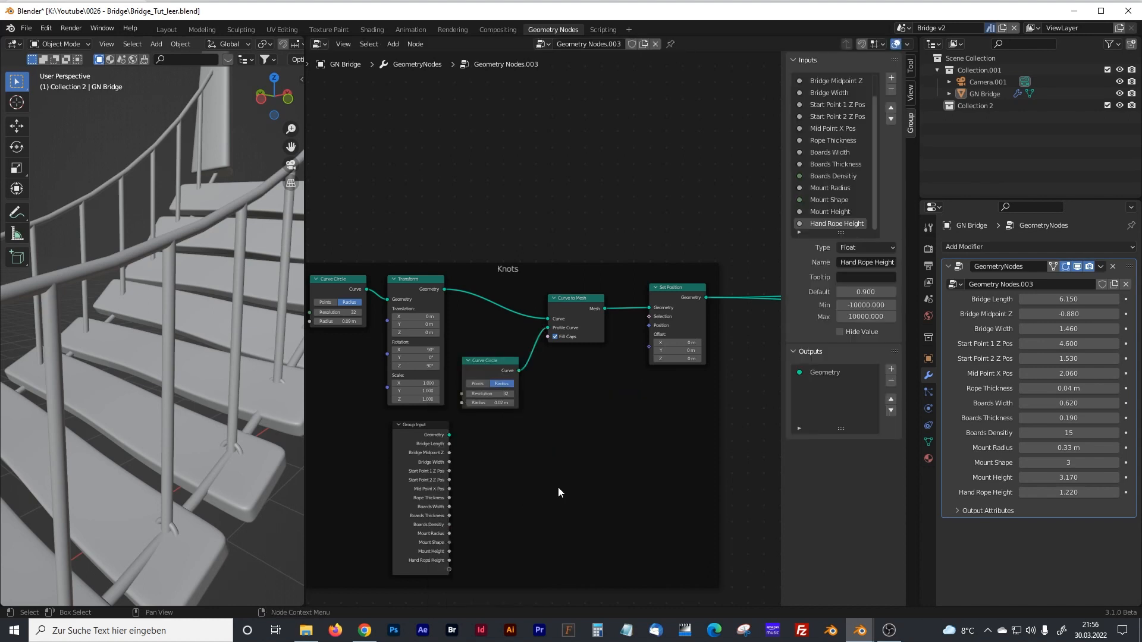
pyautogui.scroll(1, 558, 487)
pyautogui.moveTo(559, 487); pyautogui.dragTo(551, 423)
pyautogui.hotkey('shift', 'a')
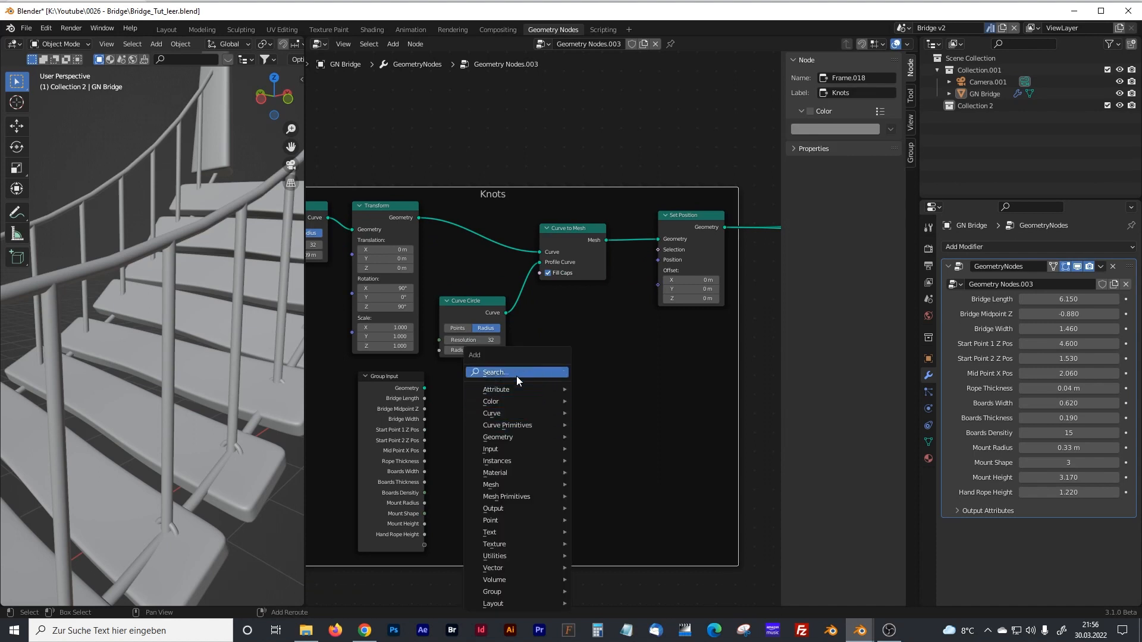
pyautogui.press('c')
pyautogui.press('m')
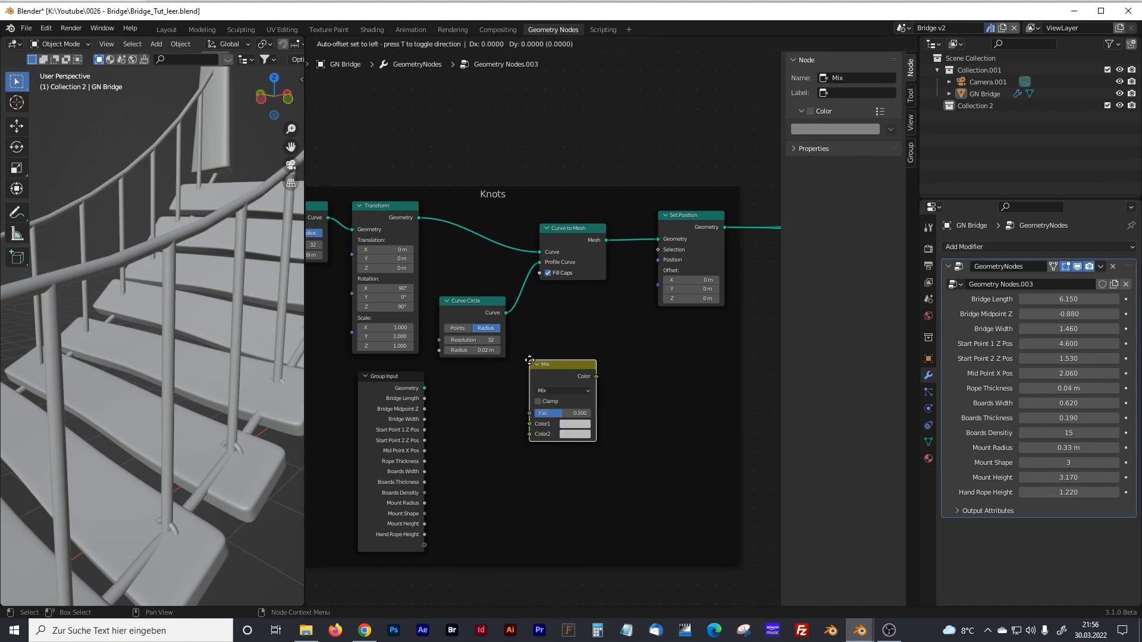
pyautogui.click(541, 363)
pyautogui.press('x')
# - Add a Combine XYZ node below Curve to Mesh in the Knots frame
pyautogui.hotkey('shift', 'a')
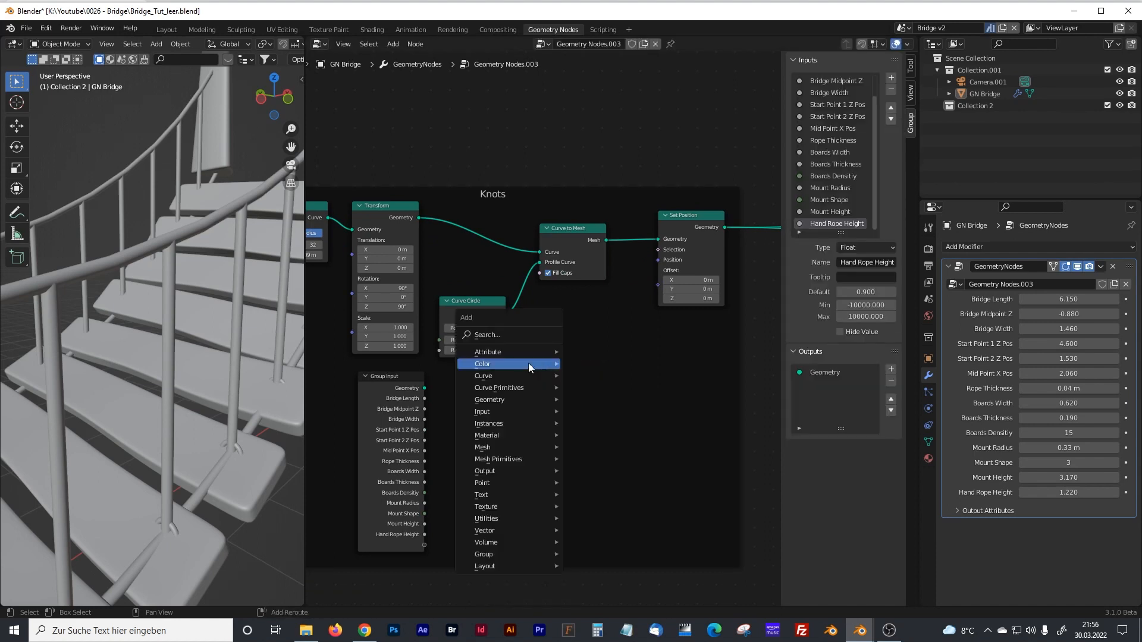
pyautogui.click(488, 335)
pyautogui.write('c')
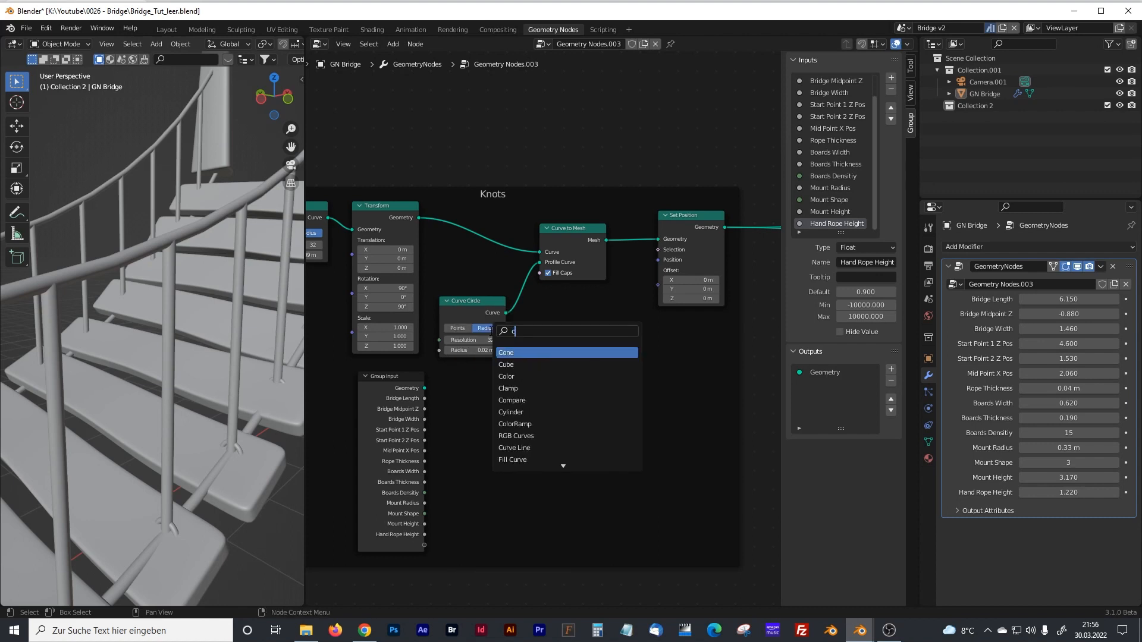
pyautogui.write('omb')
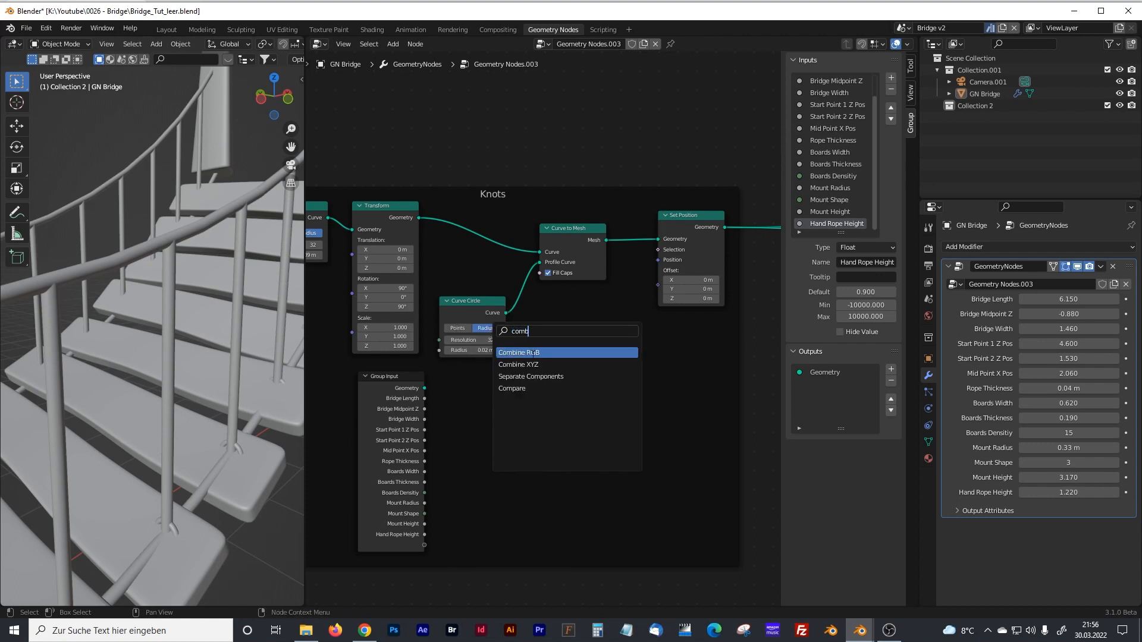
pyautogui.click(534, 364)
pyautogui.moveTo(547, 387); pyautogui.dragTo(566, 391)
# - Add a Math node between Group Input and Combine XYZ, making room for it by shifting Combine XYZ
pyautogui.click(498, 451)
pyautogui.hotkey('shift', 'a')
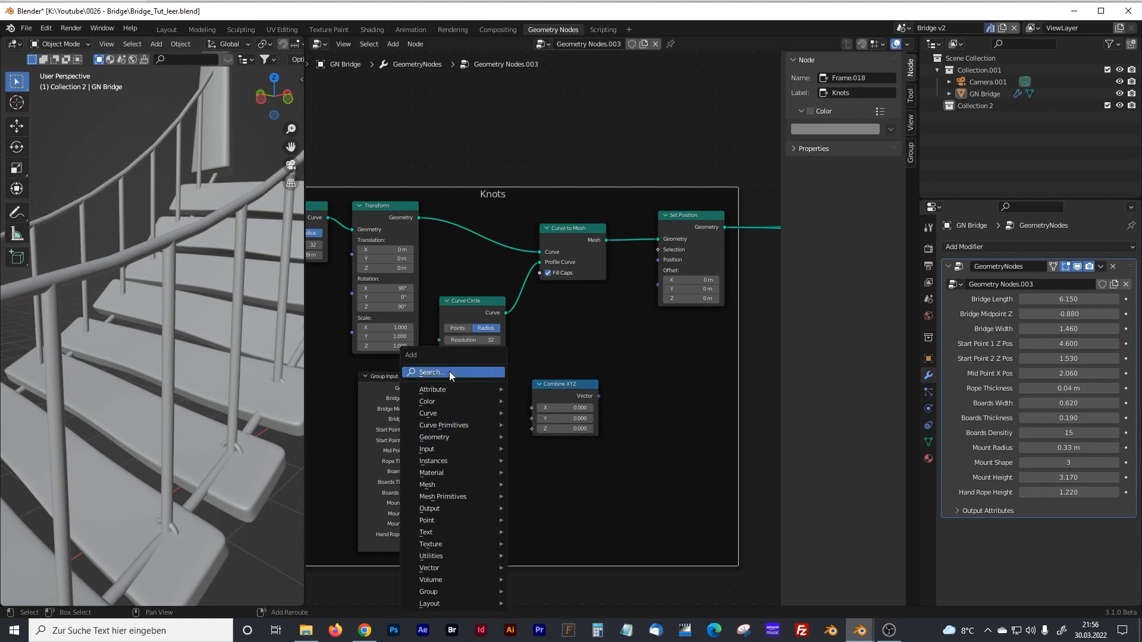
pyautogui.press('m')
pyautogui.click(469, 373)
pyautogui.write('math')
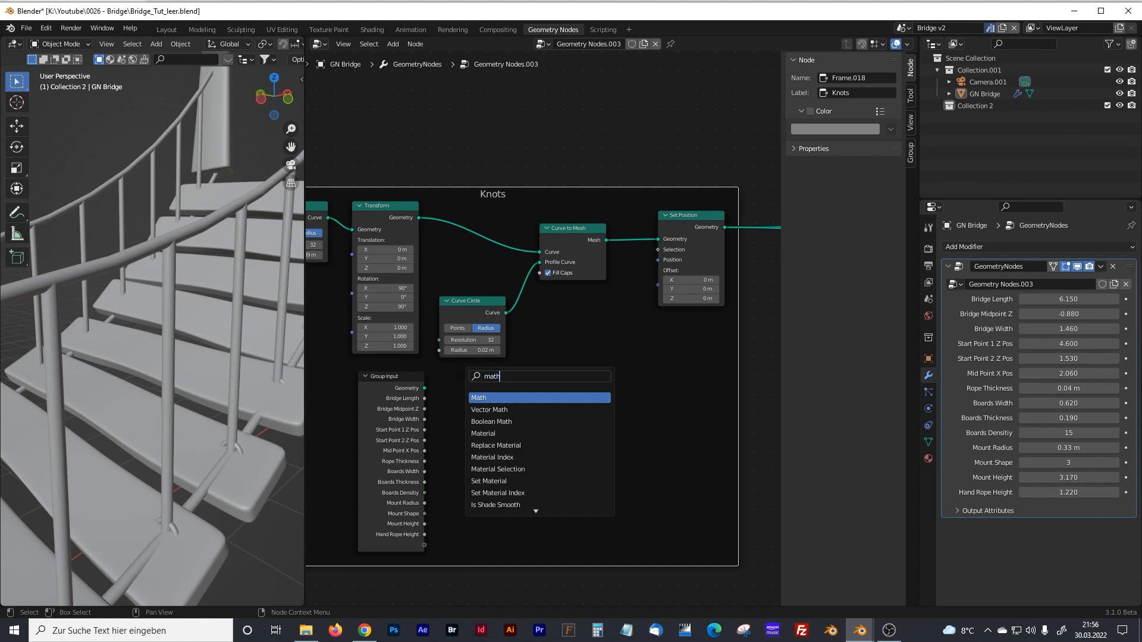
pyautogui.click(486, 398)
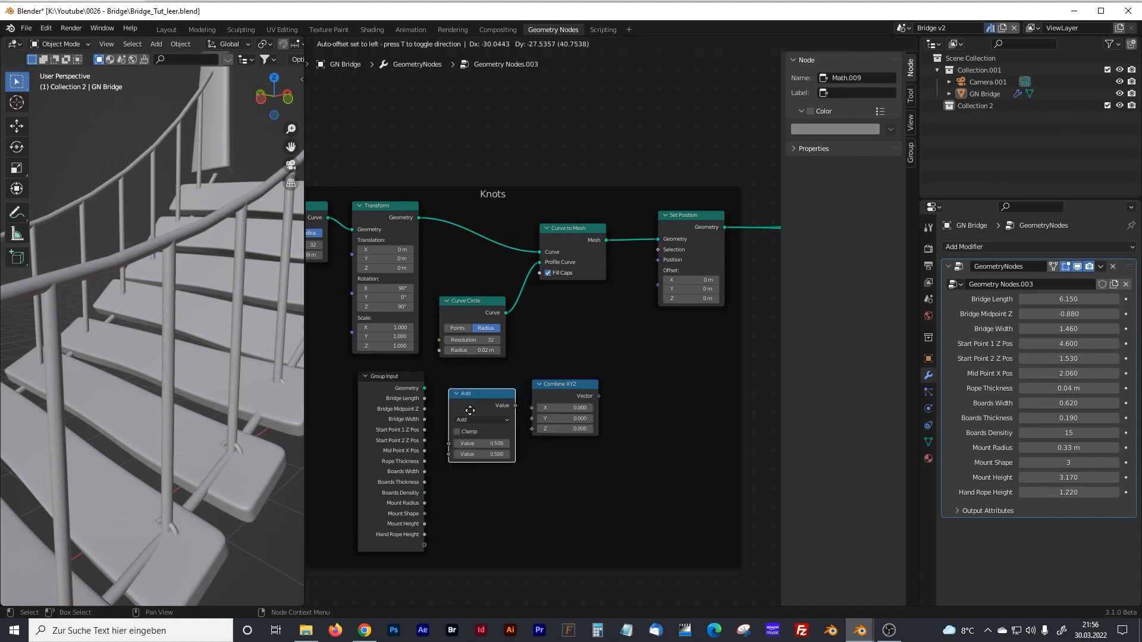
pyautogui.click(521, 386)
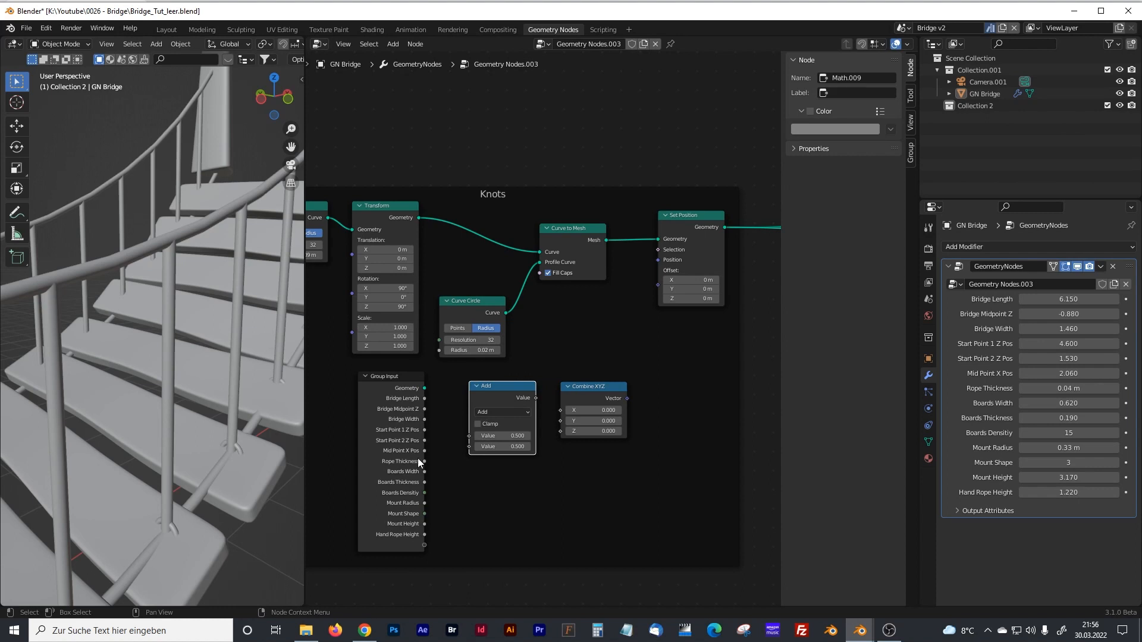
# - Set the Math node to Subtract, with Mount Height as its first value and Hand Rope Height as its second
pyautogui.moveTo(455, 451); pyautogui.dragTo(495, 384, button='middle')
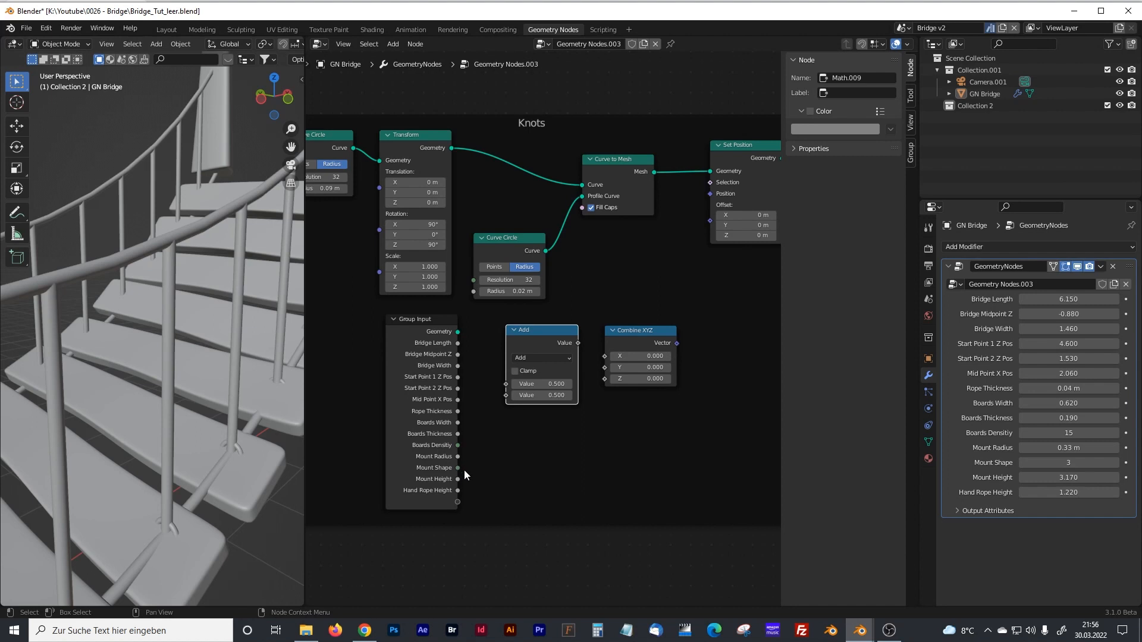
pyautogui.moveTo(458, 480); pyautogui.dragTo(506, 385)
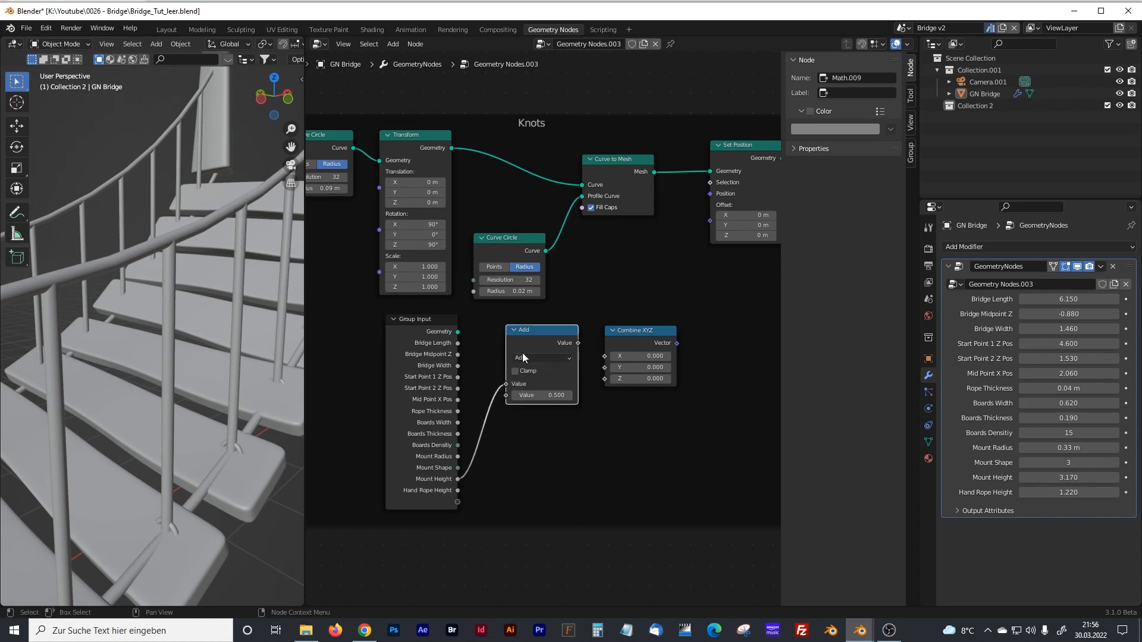
pyautogui.click(523, 357)
pyautogui.click(529, 398)
pyautogui.moveTo(457, 491); pyautogui.dragTo(505, 395)
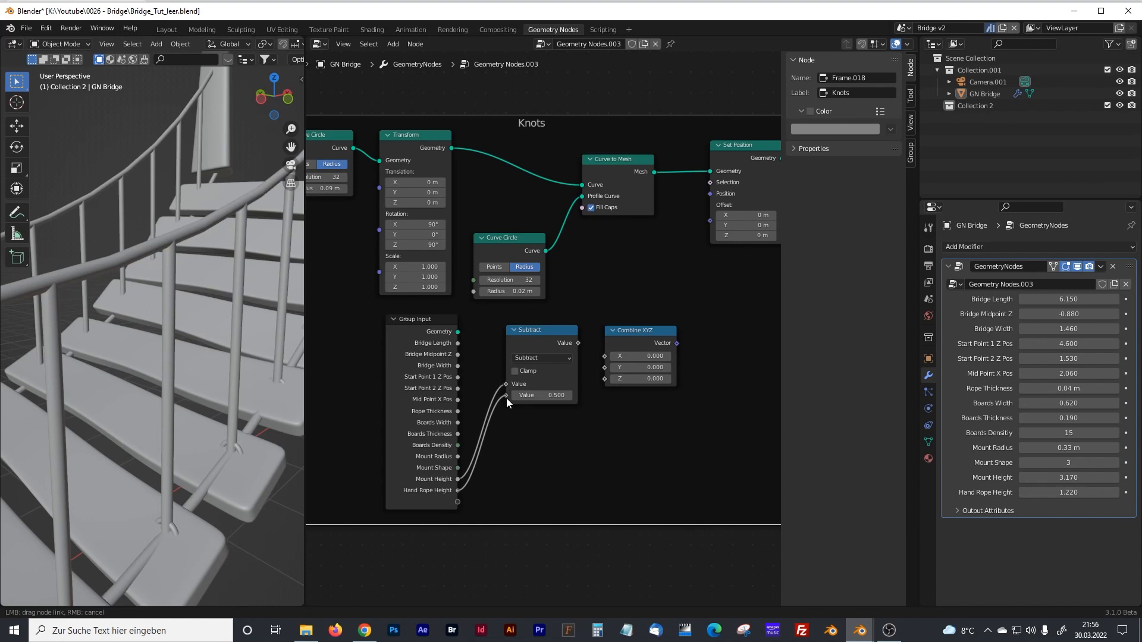
# - Connect the Subtract result to Combine XYZ's Z and its Vector to Set Position's Offset, and enlarge the 3D view to inspect the knots
pyautogui.moveTo(578, 343); pyautogui.dragTo(604, 379)
pyautogui.moveTo(677, 343); pyautogui.dragTo(708, 223)
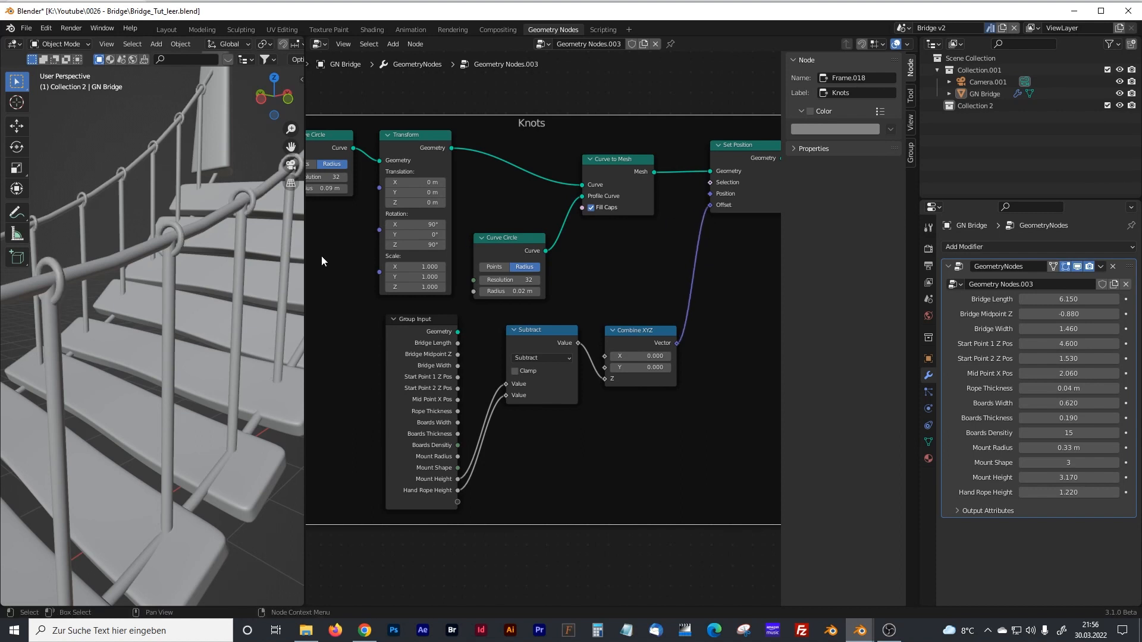
pyautogui.moveTo(304, 250); pyautogui.dragTo(407, 250)
pyautogui.moveTo(195, 273)
pyautogui.mouseDown(button='middle')
pyautogui.moveTo(216, 289)
pyautogui.moveTo(206, 281)
pyautogui.mouseUp(button='middle')
# - Move Group Input to the start of the Knots frame and connect Rope Thickness to the first Curve Circle's Radius
pyautogui.moveTo(470, 277); pyautogui.dragTo(601, 303, button='middle')
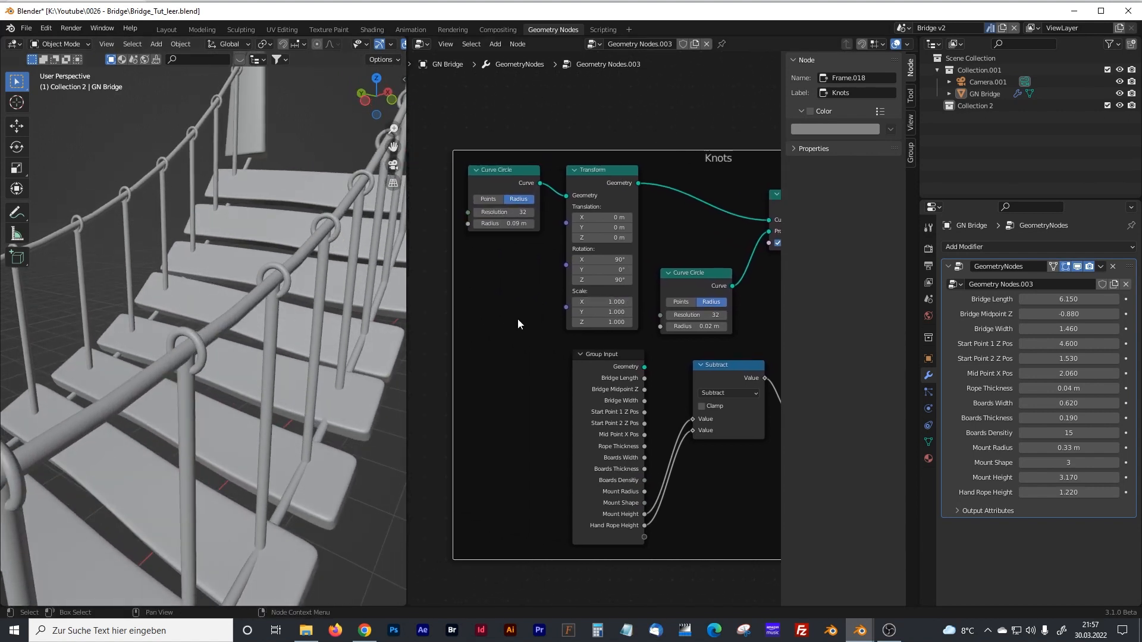
pyautogui.moveTo(465, 311); pyautogui.dragTo(525, 338, button='middle')
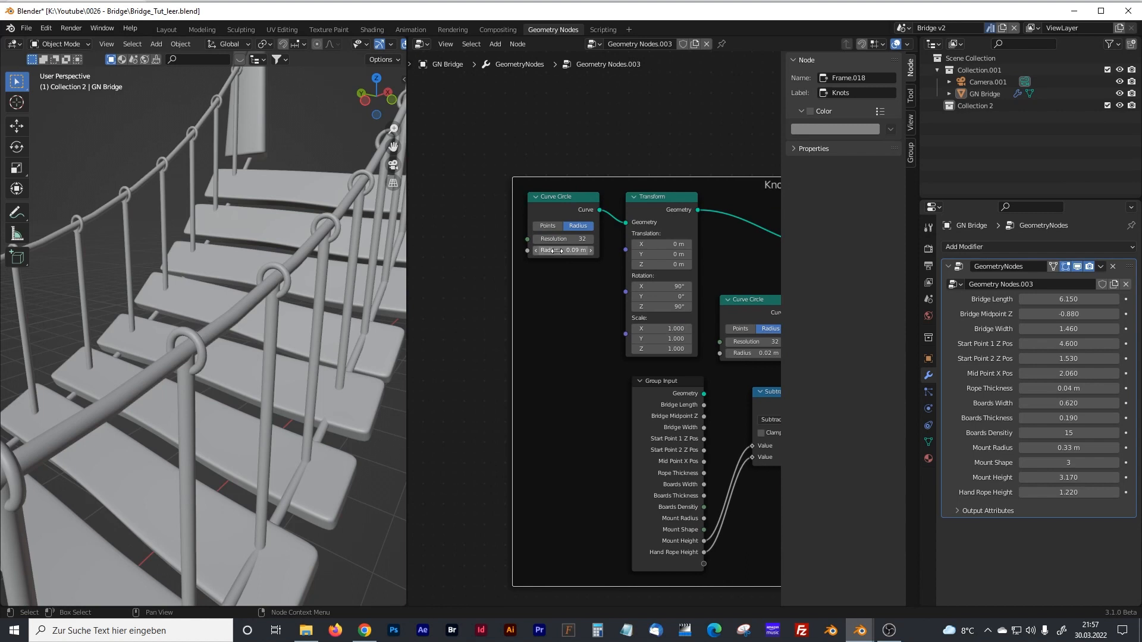
pyautogui.moveTo(652, 384); pyautogui.dragTo(428, 337)
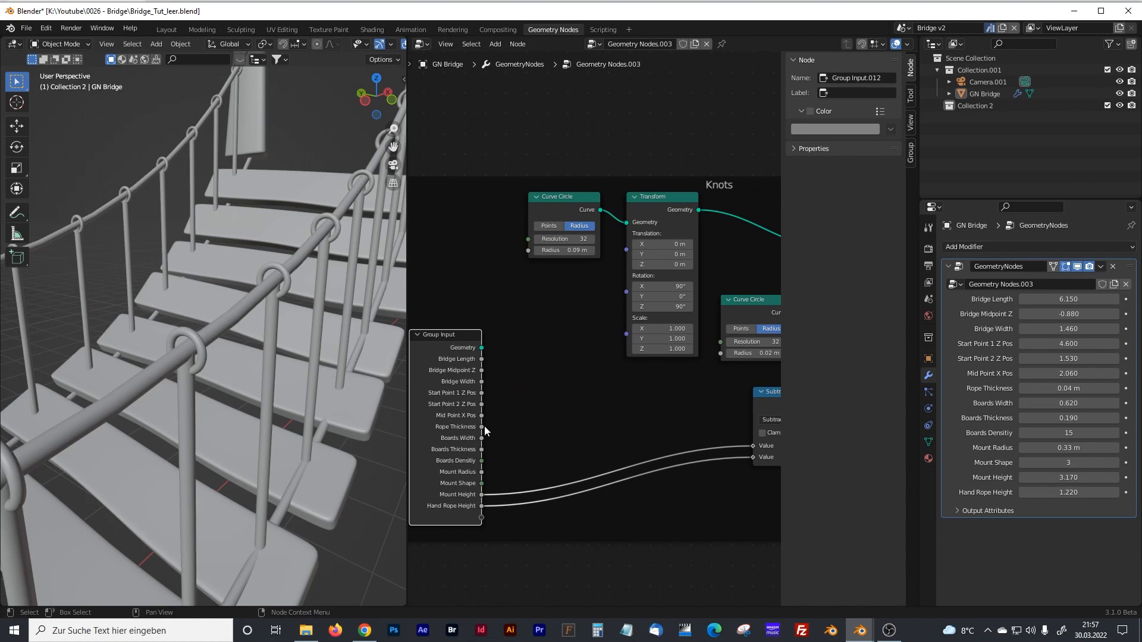
pyautogui.moveTo(481, 427); pyautogui.dragTo(528, 251)
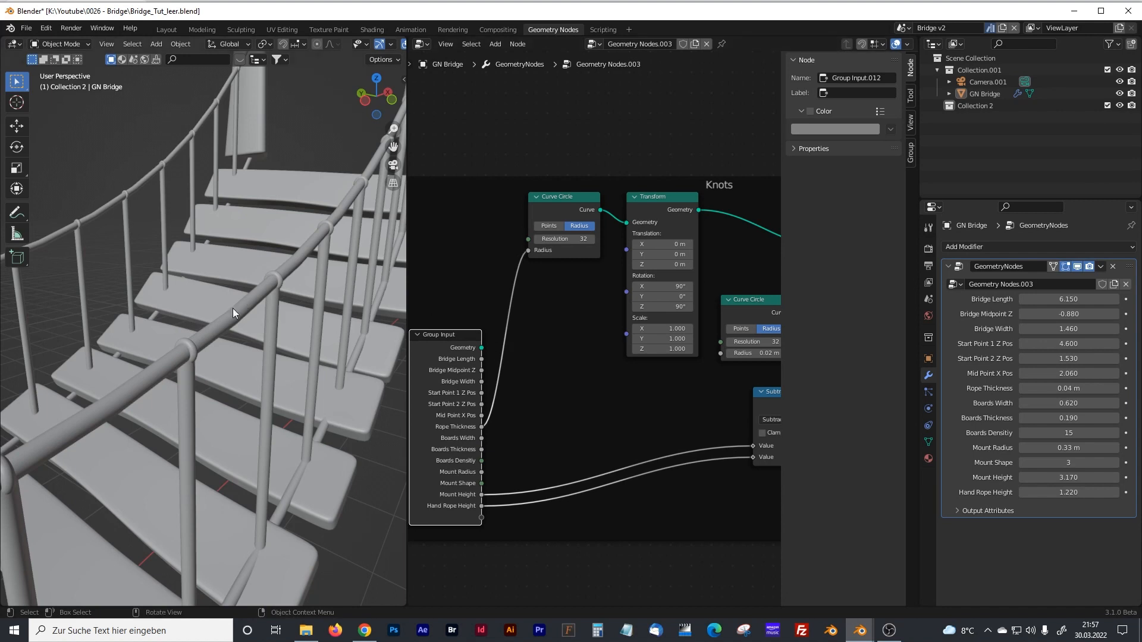
pyautogui.moveTo(458, 335); pyautogui.dragTo(414, 315)
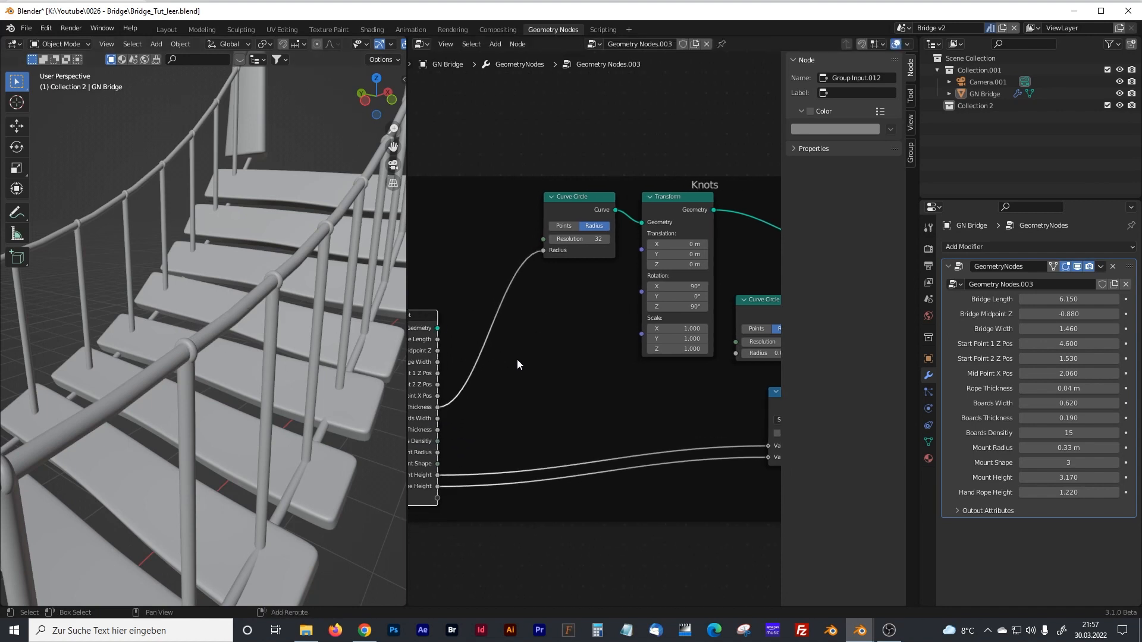
# - Insert a Math node set to Add into the link between Rope Thickness and the first Curve Circle's Radius
pyautogui.moveTo(515, 358); pyautogui.dragTo(573, 360, button='middle')
pyautogui.hotkey('shift', 'a')
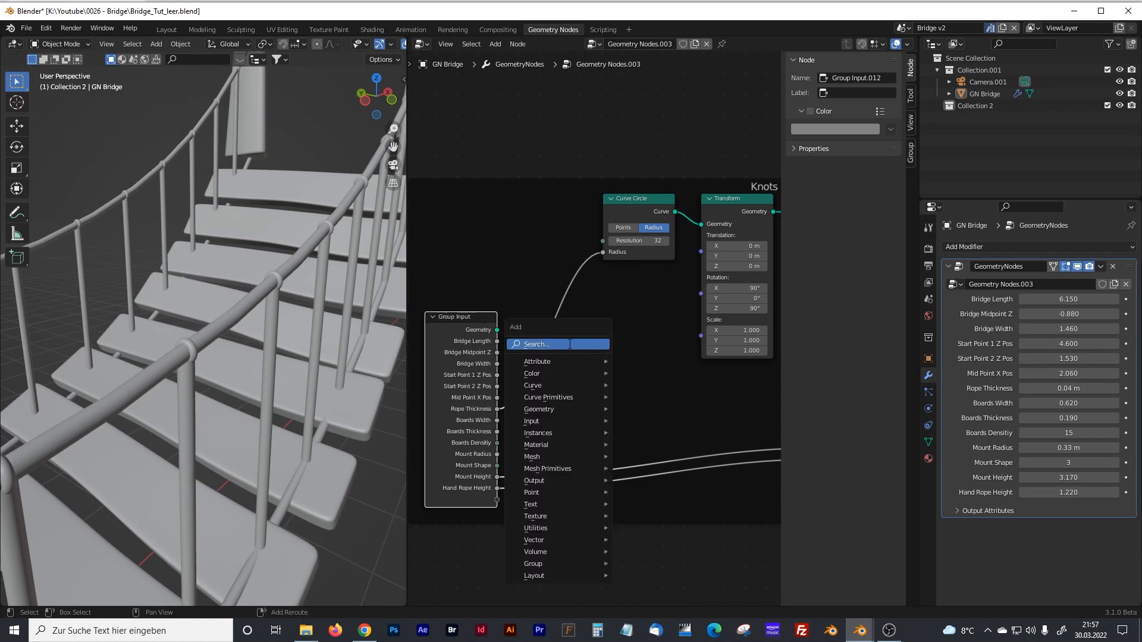
pyautogui.click(569, 343)
pyautogui.write('math')
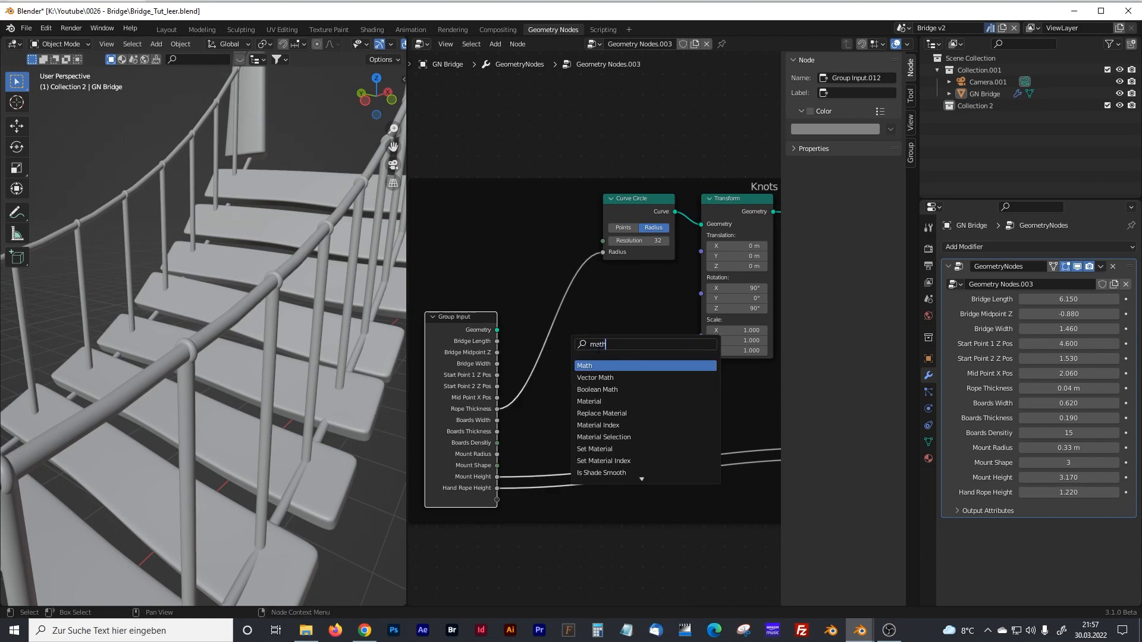
pyautogui.press('Return')
pyautogui.click(537, 337)
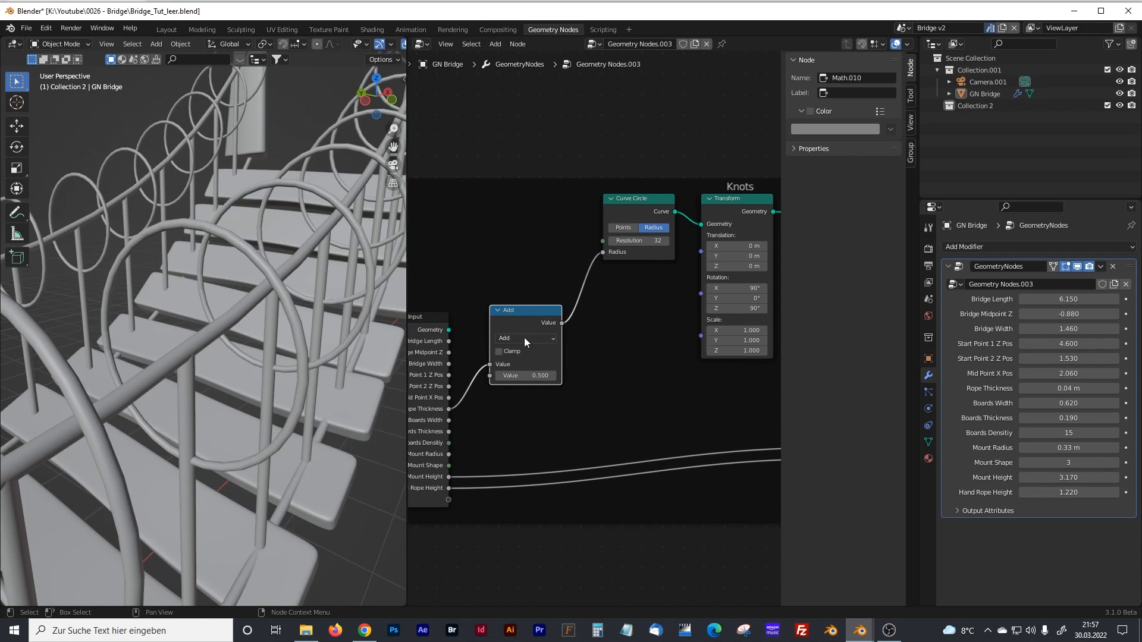
# - Set the Add node's second value to 0.015
pyautogui.click(540, 375)
pyautogui.click(540, 376)
pyautogui.write('01')
pyautogui.press('Return')
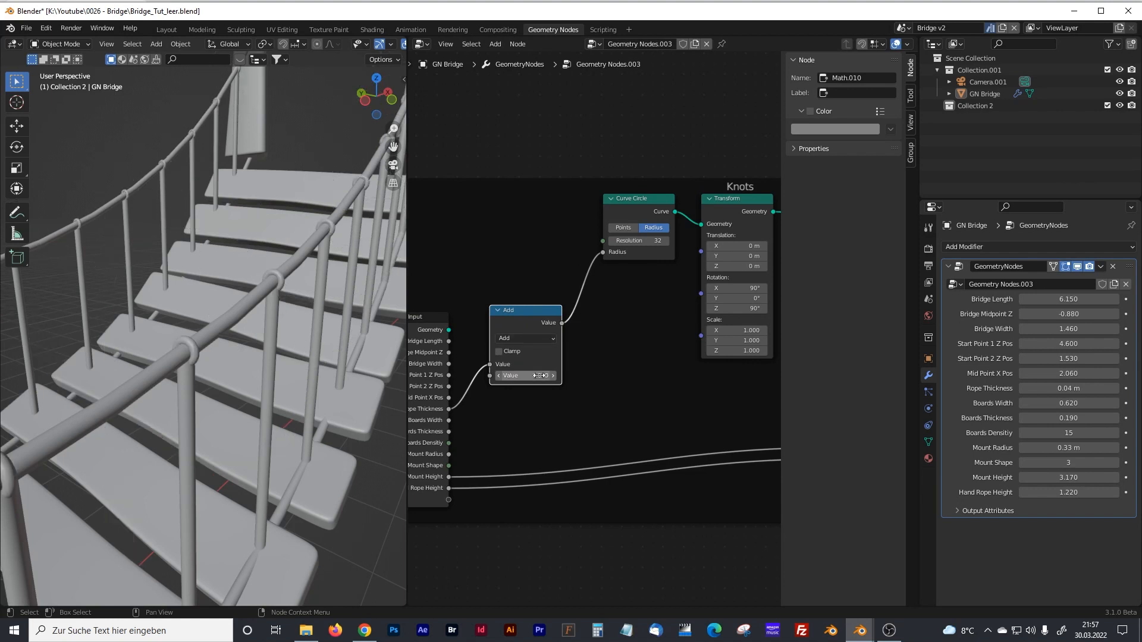
pyautogui.click(531, 373)
pyautogui.click(534, 375)
pyautogui.write('15')
pyautogui.press('Return')
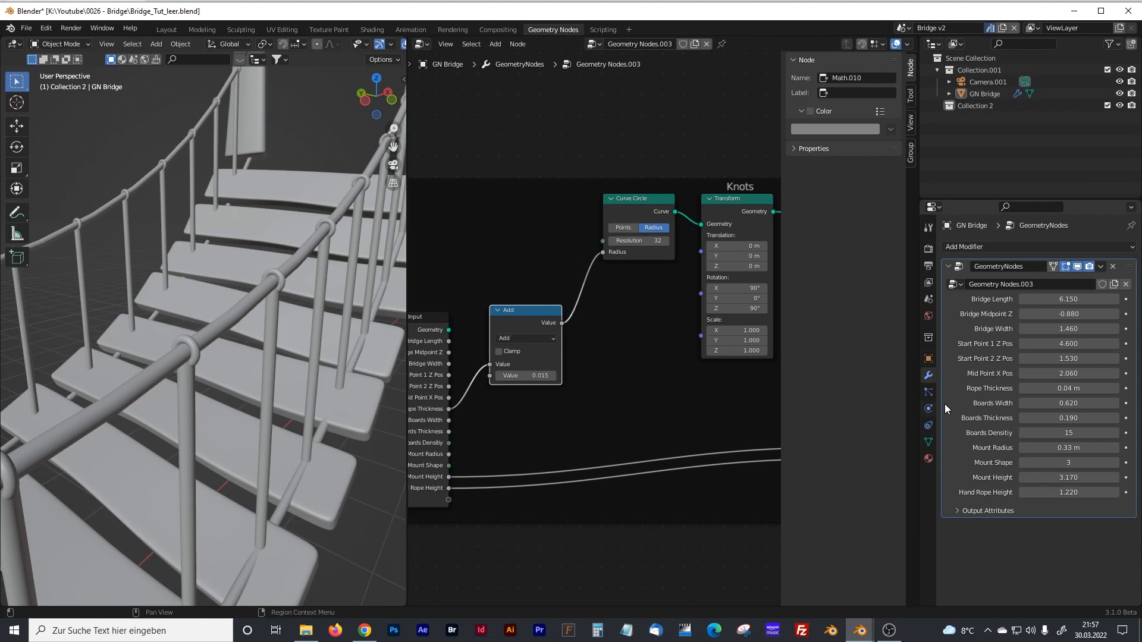
# - Test how the knots respond to the modifier's Rope Thickness and review the Knots node setup
pyautogui.moveTo(1066, 389)
pyautogui.mouseDown()
pyautogui.moveTo(1101, 389)
pyautogui.moveTo(1080, 388)
pyautogui.mouseUp()
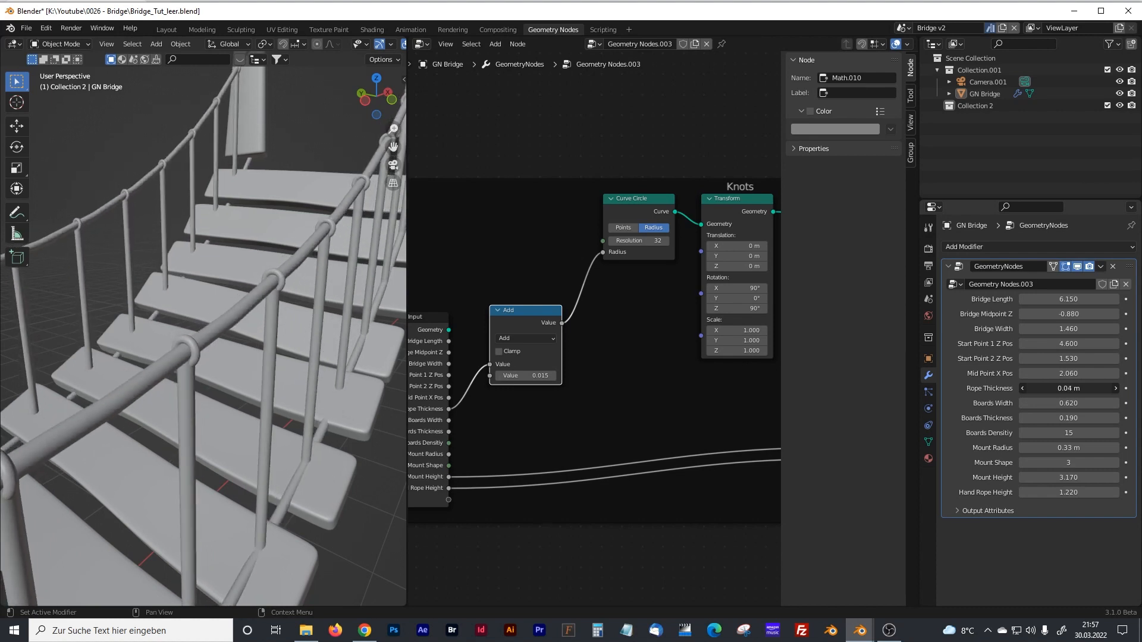
pyautogui.scroll(-5, 572, 285)
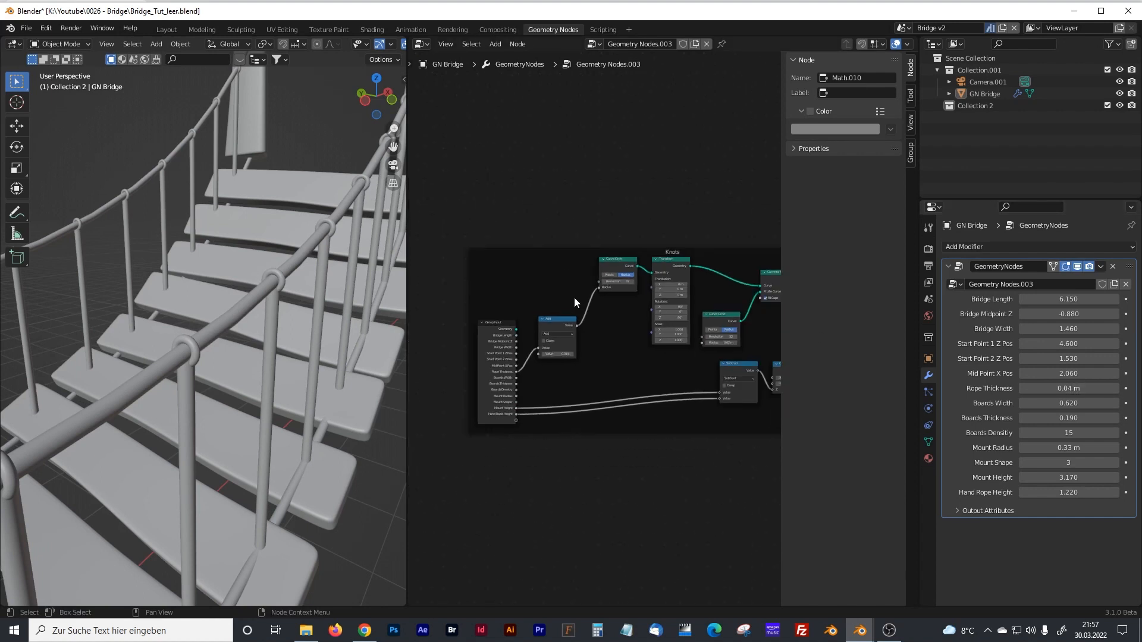
pyautogui.scroll(2, 575, 303)
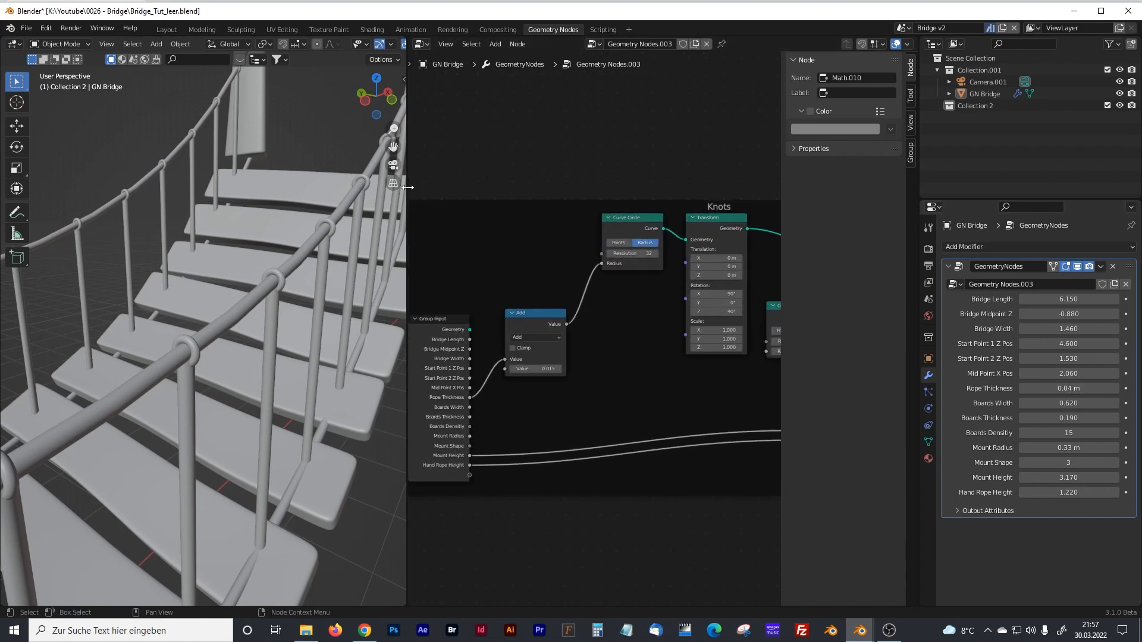
# - Nudge the Hand Rope 2 frame slightly farther from the Hand Rope 1 frame
pyautogui.moveTo(408, 188); pyautogui.dragTo(606, 190)
pyautogui.moveTo(588, 208); pyautogui.dragTo(363, 269, button='middle')
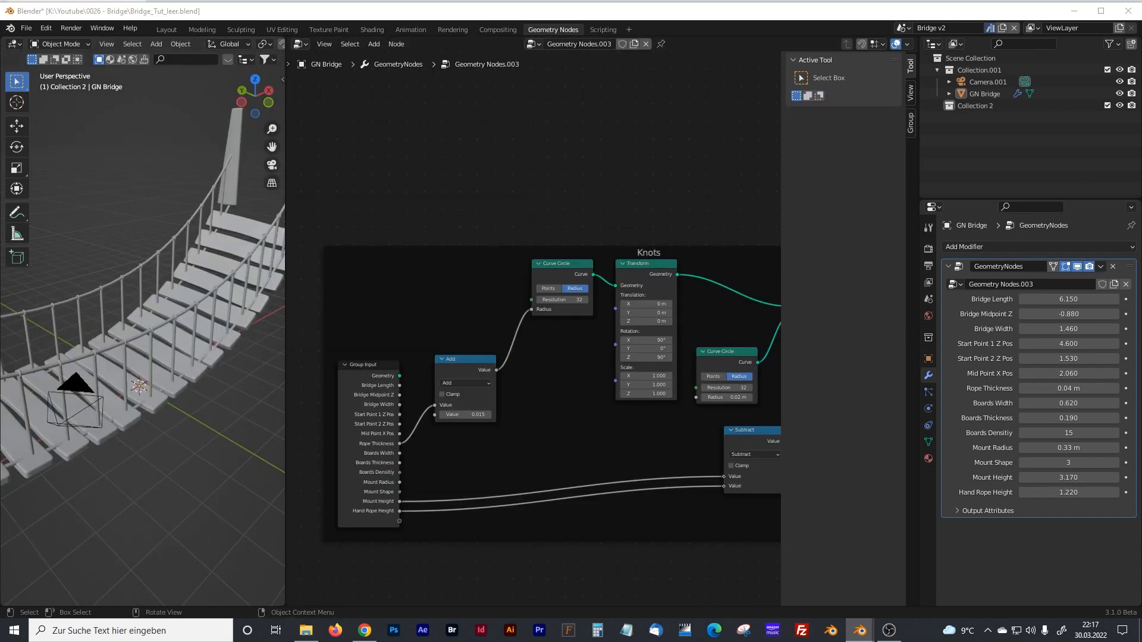
pyautogui.scroll(-3, 411, 232)
pyautogui.moveTo(411, 233); pyautogui.dragTo(462, 388, button='middle')
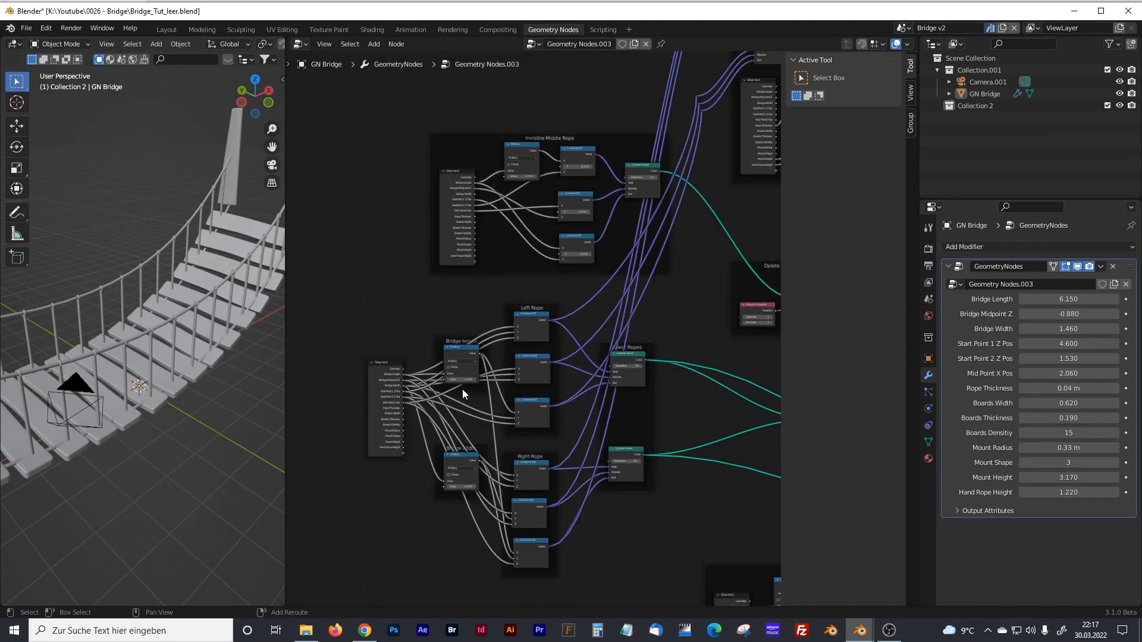
pyautogui.moveTo(584, 215); pyautogui.dragTo(480, 278, button='middle')
pyautogui.scroll(-3, 482, 281)
pyautogui.moveTo(532, 234); pyautogui.dragTo(464, 379, button='middle')
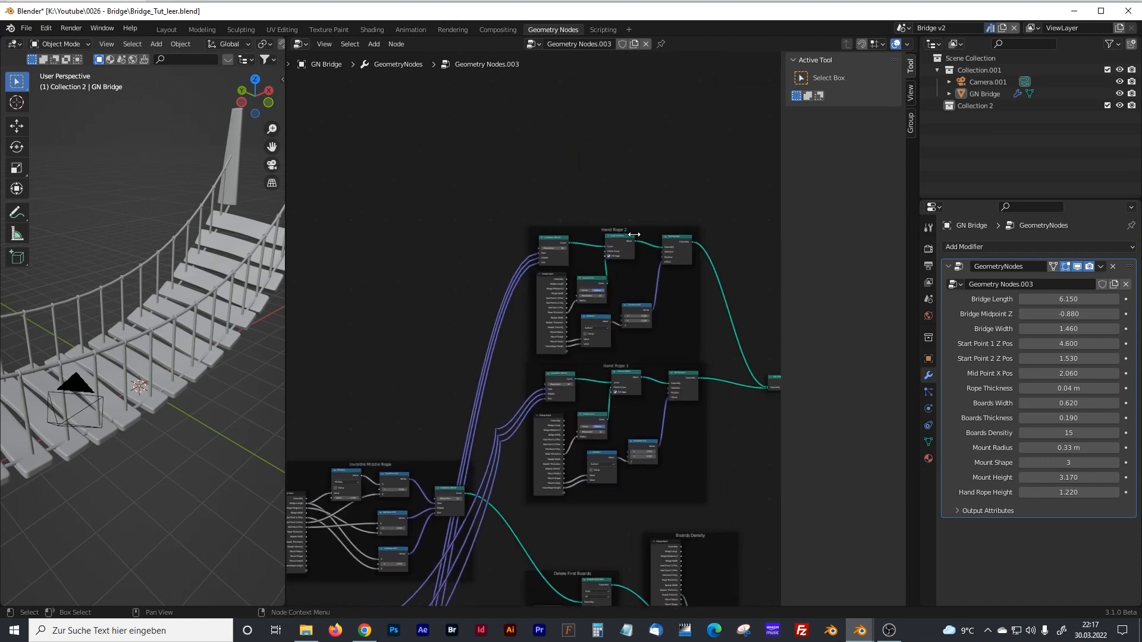
pyautogui.scroll(3, 602, 227)
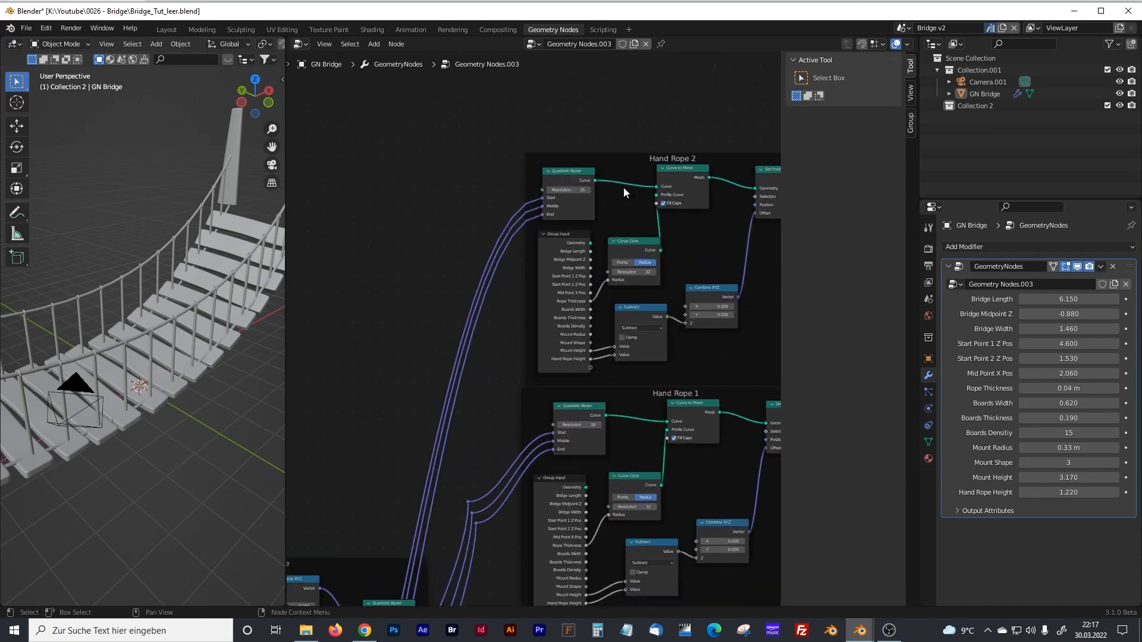
pyautogui.moveTo(652, 158); pyautogui.dragTo(648, 151)
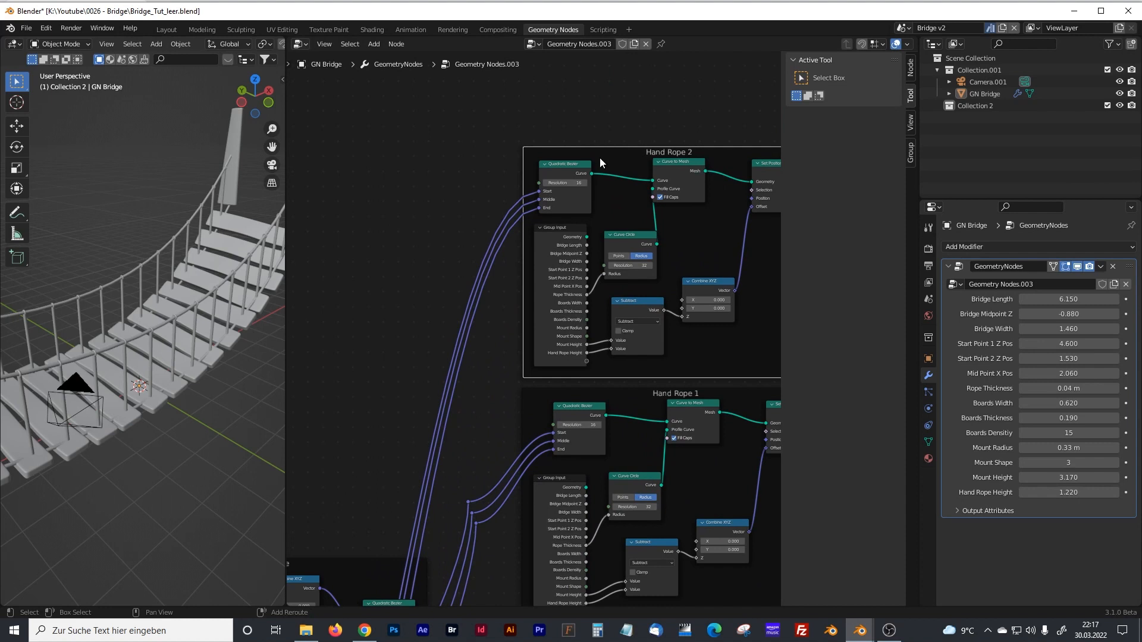
pyautogui.moveTo(593, 149); pyautogui.dragTo(602, 124, button='middle')
pyautogui.moveTo(557, 169); pyautogui.dragTo(527, 279, button='middle')
pyautogui.hotkey('shift', 'a')
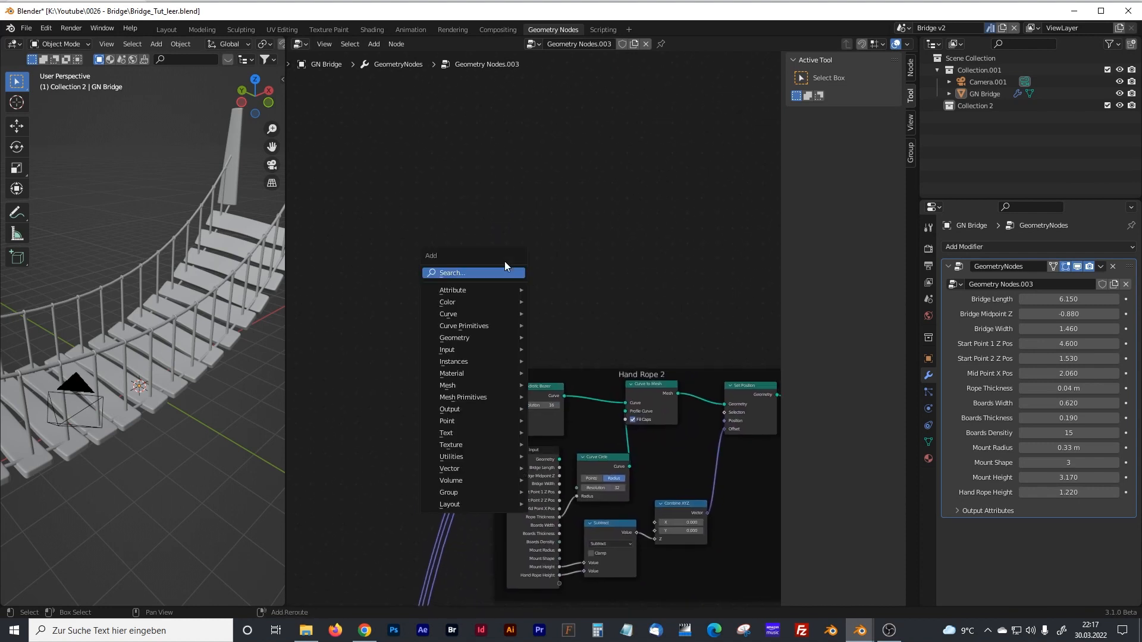
pyautogui.click(484, 274)
pyautogui.write('qu')
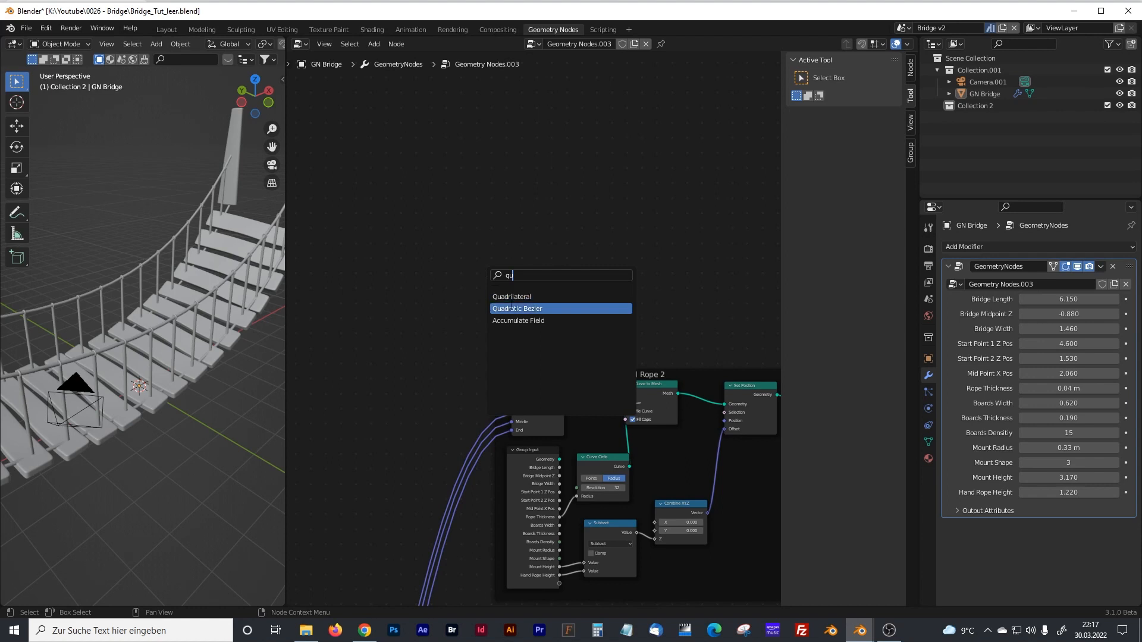
pyautogui.click(510, 296)
pyautogui.click(523, 158)
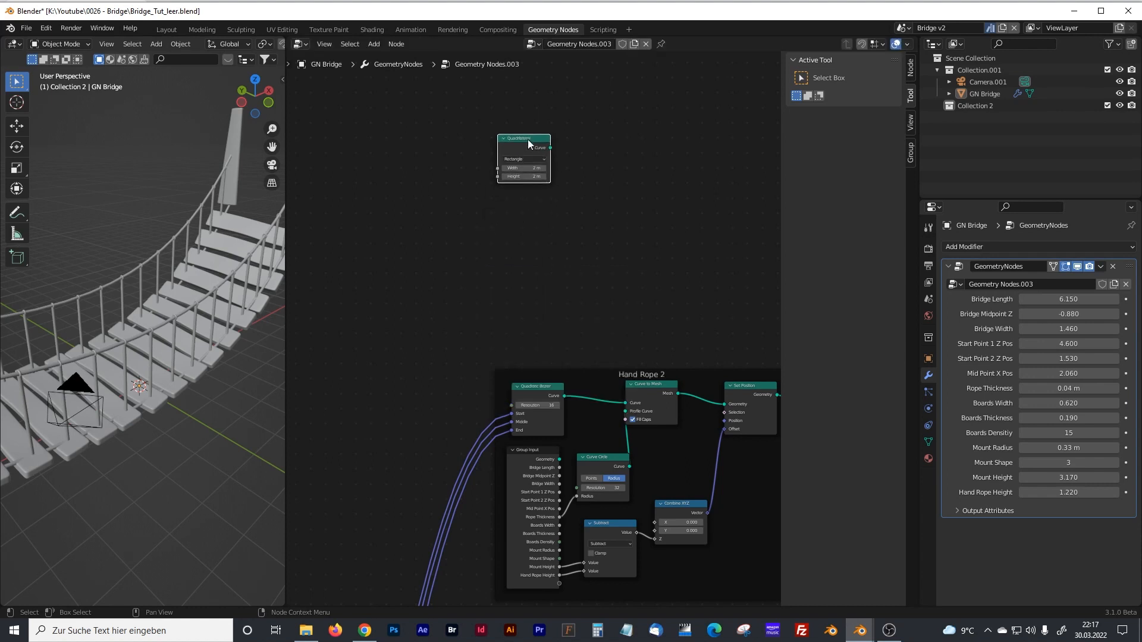
pyautogui.scroll(1, 527, 139)
pyautogui.press('x')
# - Add a Quadratic Bezier node above the Hand Rope 2 frame and duplicate it twice
pyautogui.hotkey('shift', 'a')
pyautogui.click(522, 131)
pyautogui.write('qu')
pyautogui.click(536, 167)
pyautogui.click(514, 123)
pyautogui.hotkey('shift', 'd')
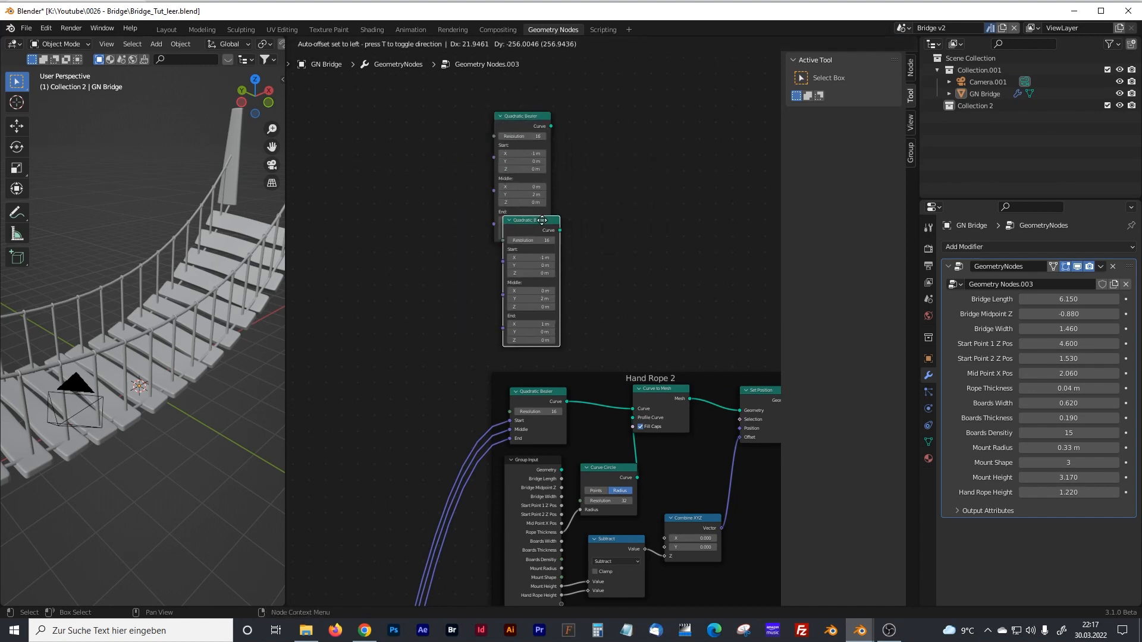
pyautogui.click(603, 162)
pyautogui.hotkey('shift', 'd')
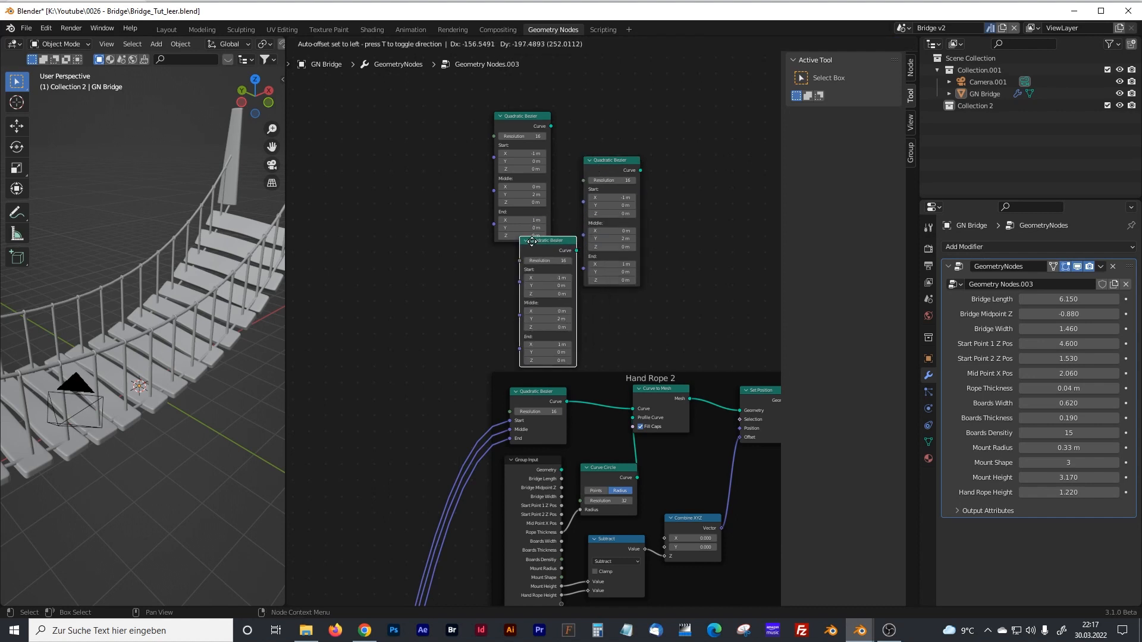
pyautogui.click(465, 146)
# - Rearrange the three new Quadratic Bezier nodes in the free space above the Hand Rope 2 frame
pyautogui.moveTo(488, 134); pyautogui.dragTo(462, 256, button='middle')
pyautogui.moveTo(437, 250); pyautogui.dragTo(480, 147)
pyautogui.moveTo(512, 238); pyautogui.dragTo(492, 297)
pyautogui.moveTo(576, 290); pyautogui.dragTo(537, 326)
# - Connect the first Combine XYZ output of the Left Rope frame to Start on one new Quadratic Bezier node
pyautogui.keyDown('shift'); pyautogui.moveTo(414, 464); pyautogui.dragTo(513, 257, button='middle'); pyautogui.keyUp('shift')
pyautogui.keyDown('shift'); pyautogui.moveTo(441, 510); pyautogui.dragTo(452, 290, button='middle'); pyautogui.keyUp('shift')
pyautogui.moveTo(561, 334); pyautogui.dragTo(566, 265, button='middle')
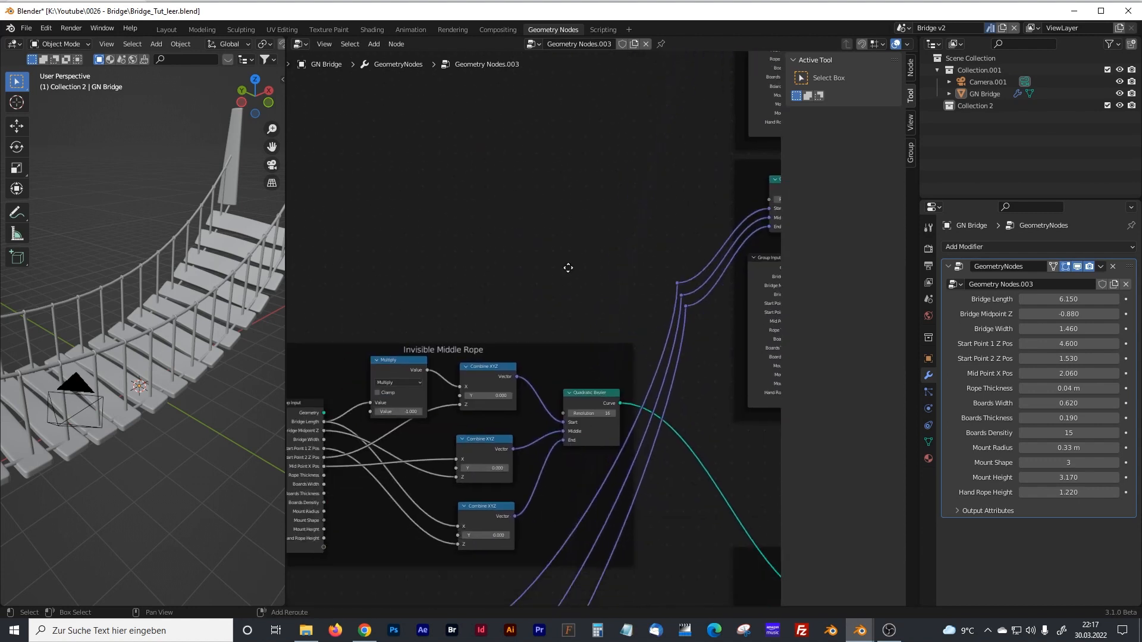
pyautogui.moveTo(459, 399); pyautogui.dragTo(531, 305, button='middle')
pyautogui.moveTo(496, 493); pyautogui.dragTo(486, 289, button='middle')
pyautogui.moveTo(450, 289); pyautogui.dragTo(459, 283)
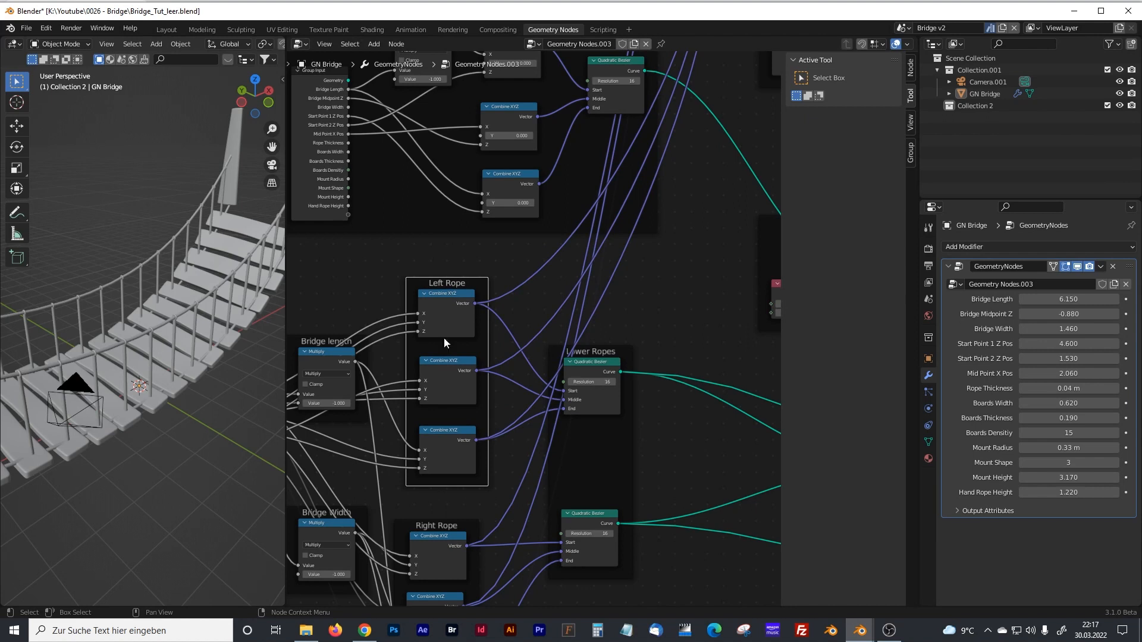
pyautogui.moveTo(444, 337); pyautogui.dragTo(510, 235, button='middle')
pyautogui.moveTo(509, 190); pyautogui.dragTo(465, 327, button='middle')
pyautogui.moveTo(463, 329); pyautogui.dragTo(603, 150)
# - Connect the remaining two Left Rope Combine XYZ outputs to the same Quadratic Bezier node's Middle and End
pyautogui.moveTo(486, 546); pyautogui.dragTo(535, 334, button='middle')
pyautogui.moveTo(462, 547); pyautogui.dragTo(560, 153)
pyautogui.moveTo(477, 459); pyautogui.dragTo(515, 238, button='middle')
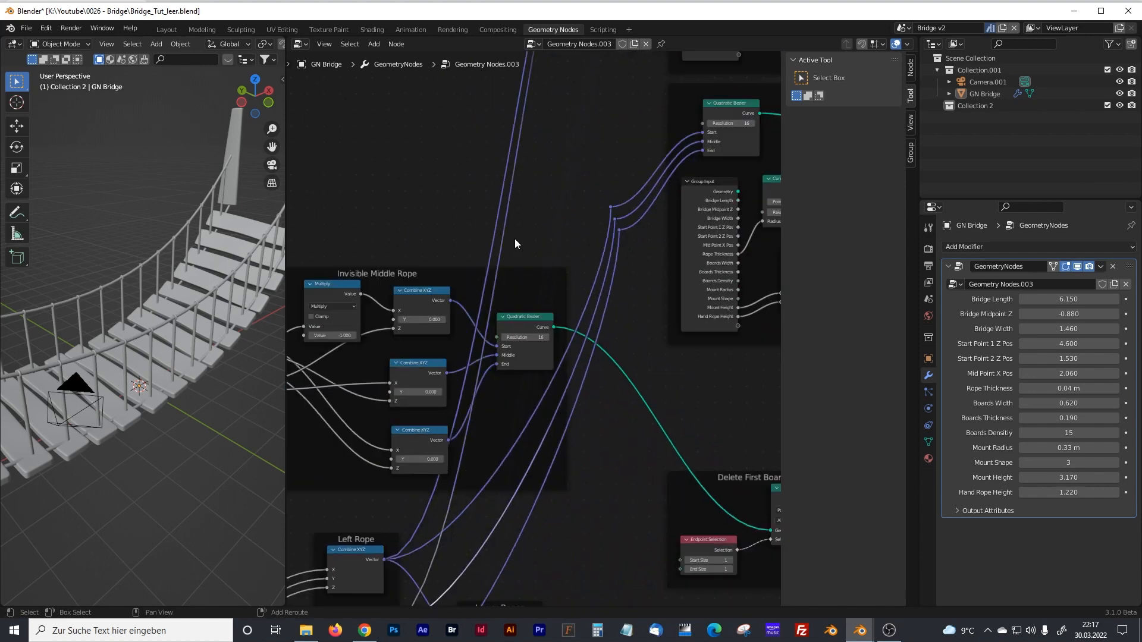
pyautogui.moveTo(504, 553); pyautogui.dragTo(550, 280, button='middle')
pyautogui.moveTo(433, 413); pyautogui.dragTo(731, 88)
pyautogui.moveTo(705, 155); pyautogui.dragTo(700, 158)
# - Hide the node editor's sidebar and turn the 3D view to show the bridge from its near posts
pyautogui.click(273, 226)
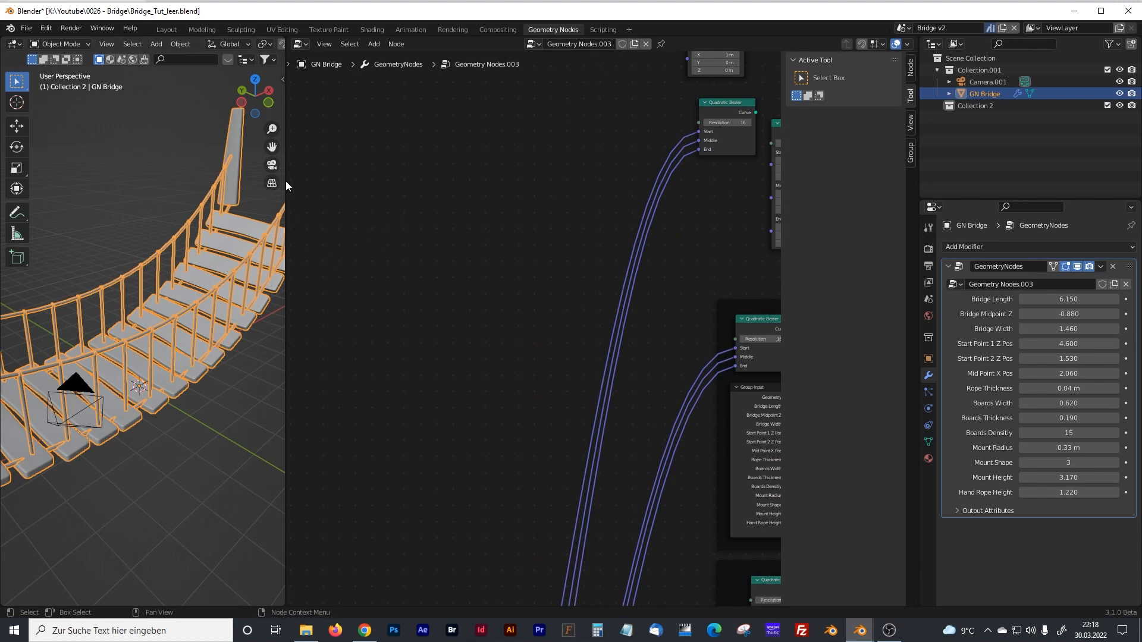
pyautogui.click(186, 187)
pyautogui.press('n')
pyautogui.press('n')
pyautogui.press('n')
pyautogui.moveTo(171, 289); pyautogui.dragTo(201, 258, button='middle')
# - Stack the three new Quadratic Bezier nodes in a column, with the connected one in the middle
pyautogui.moveTo(694, 265); pyautogui.dragTo(480, 403, button='middle')
pyautogui.moveTo(587, 243); pyautogui.dragTo(579, 228)
pyautogui.moveTo(649, 270); pyautogui.dragTo(575, 306)
pyautogui.moveTo(630, 185); pyautogui.dragTo(655, 209, button='middle')
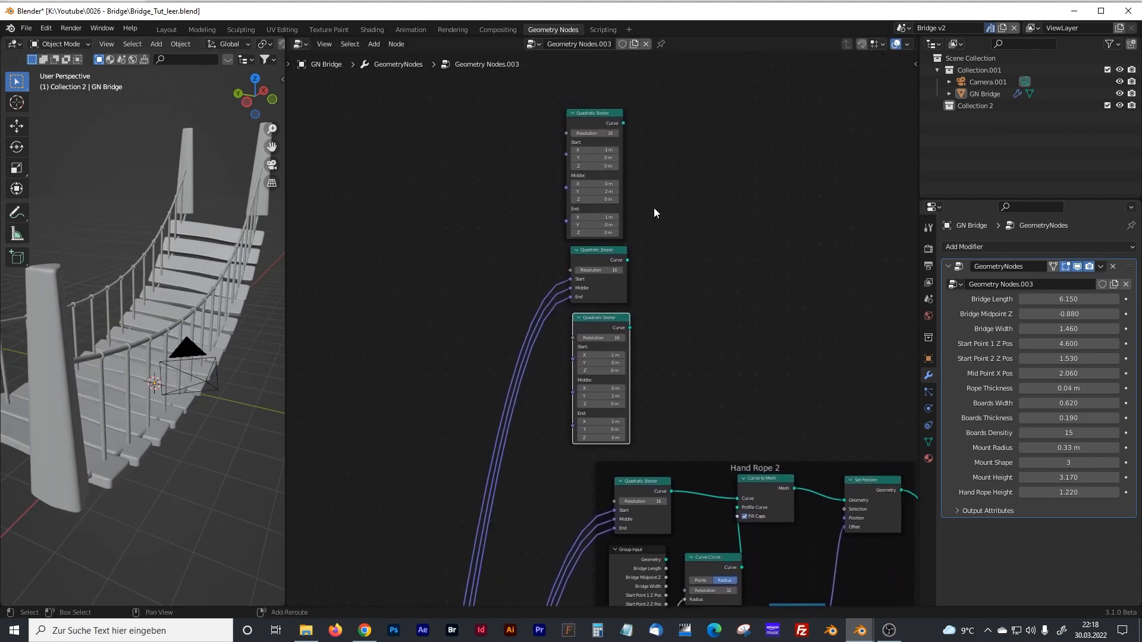
pyautogui.moveTo(608, 112); pyautogui.dragTo(613, 97)
pyautogui.moveTo(601, 261); pyautogui.dragTo(606, 249)
pyautogui.moveTo(600, 321); pyautogui.dragTo(603, 309)
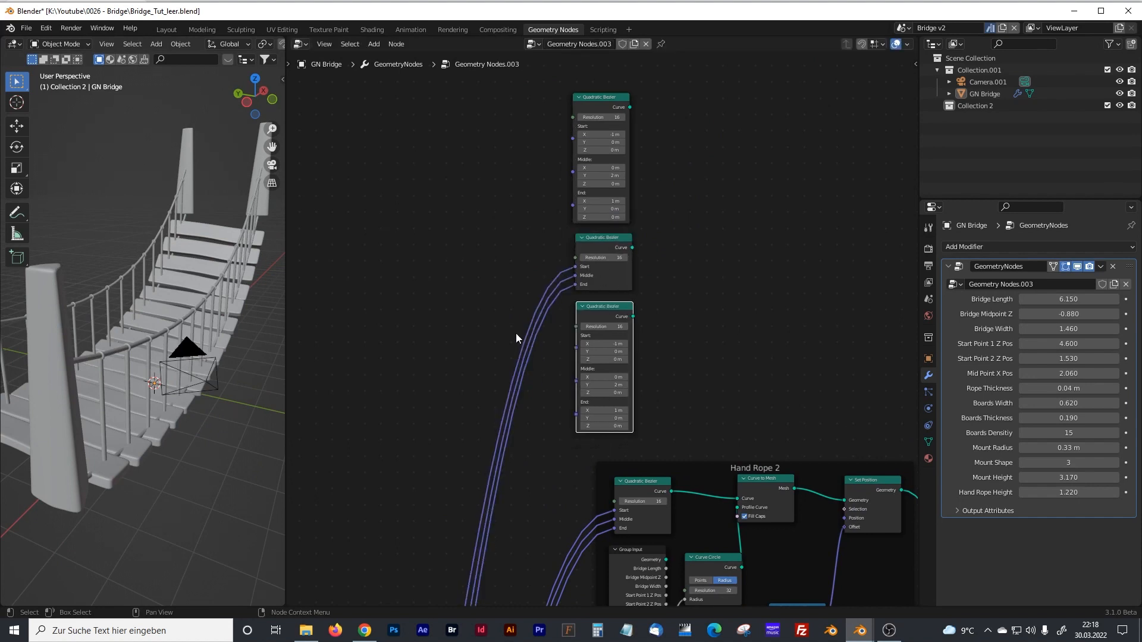
# - Insert reroutes into the three links feeding the middle Quadratic Bezier node and spread them apart
pyautogui.keyDown('shift'); pyautogui.moveTo(512, 331); pyautogui.dragTo(538, 380, button='right'); pyautogui.keyUp('shift')
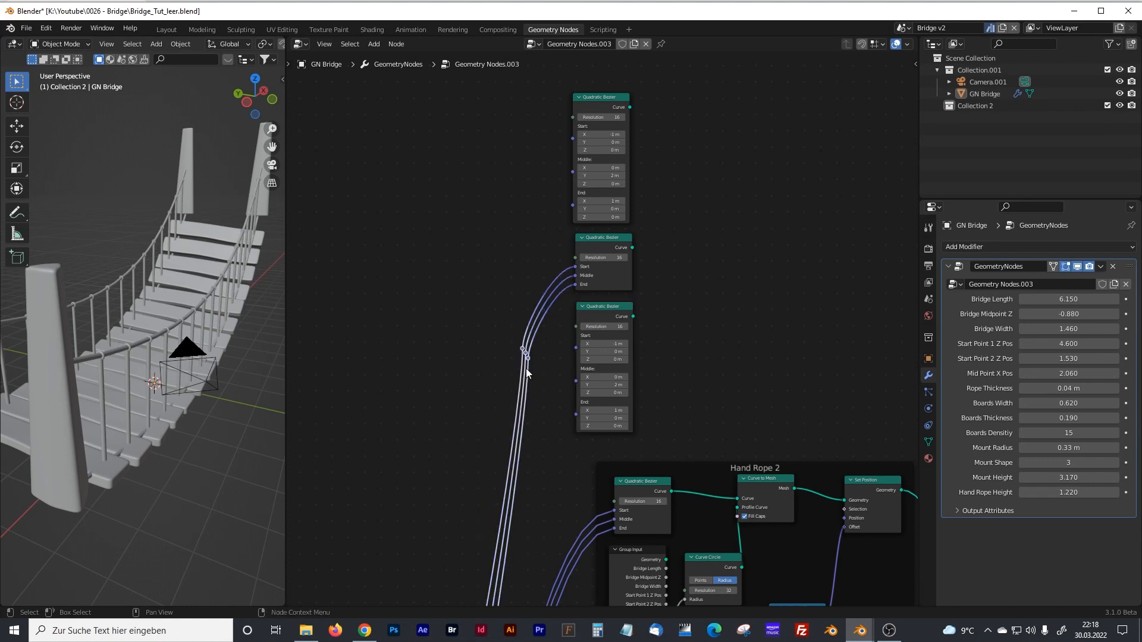
pyautogui.scroll(3, 554, 354)
pyautogui.moveTo(454, 364); pyautogui.dragTo(407, 320)
pyautogui.press('Escape')
pyautogui.click(455, 374)
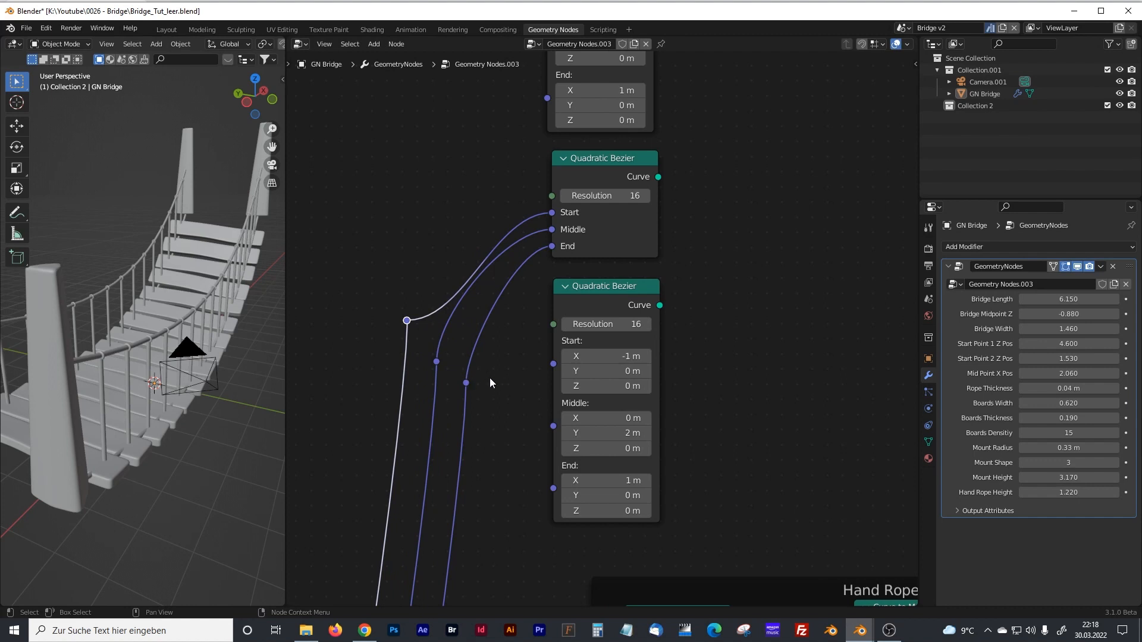
# - Connect the three reroutes to Start, Middle and End of the other two Quadratic Bezier nodes, and move the upper node closer to the others
pyautogui.moveTo(467, 383); pyautogui.dragTo(553, 488)
pyautogui.keyDown('shift'); pyautogui.moveTo(466, 314); pyautogui.dragTo(477, 415, button='middle'); pyautogui.keyUp('shift')
pyautogui.keyDown('shift'); pyautogui.moveTo(497, 230); pyautogui.dragTo(493, 336, button='middle'); pyautogui.keyUp('shift')
pyautogui.keyDown('shift'); pyautogui.moveTo(453, 408); pyautogui.dragTo(454, 325, button='middle'); pyautogui.keyUp('shift')
pyautogui.moveTo(474, 510); pyautogui.dragTo(553, 226)
pyautogui.moveTo(415, 446); pyautogui.dragTo(553, 78)
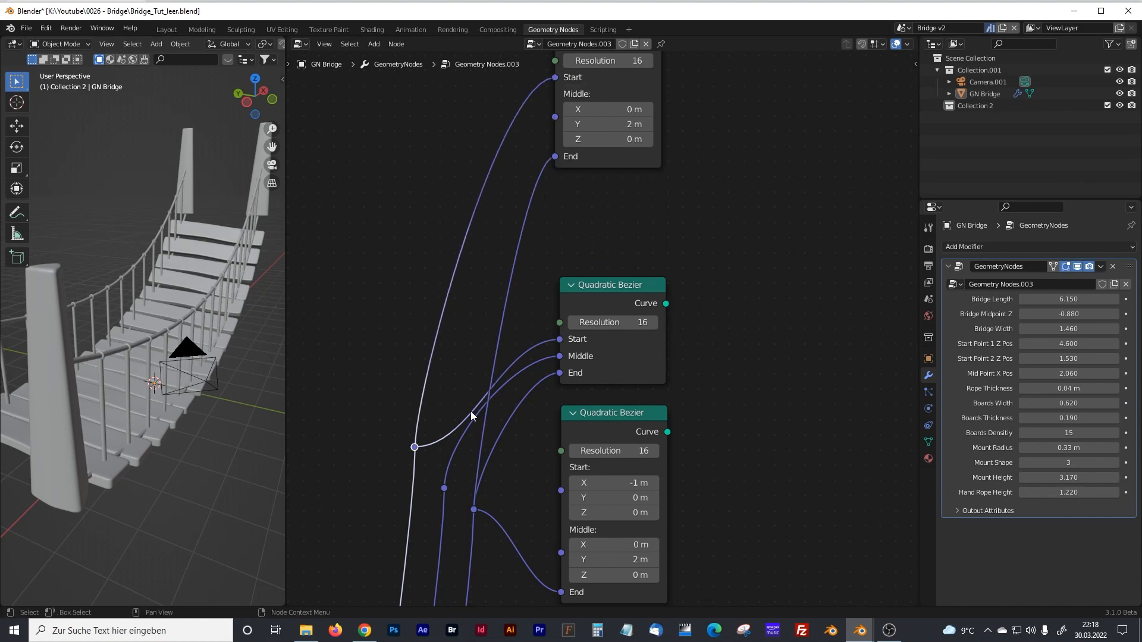
pyautogui.moveTo(415, 447); pyautogui.dragTo(559, 491)
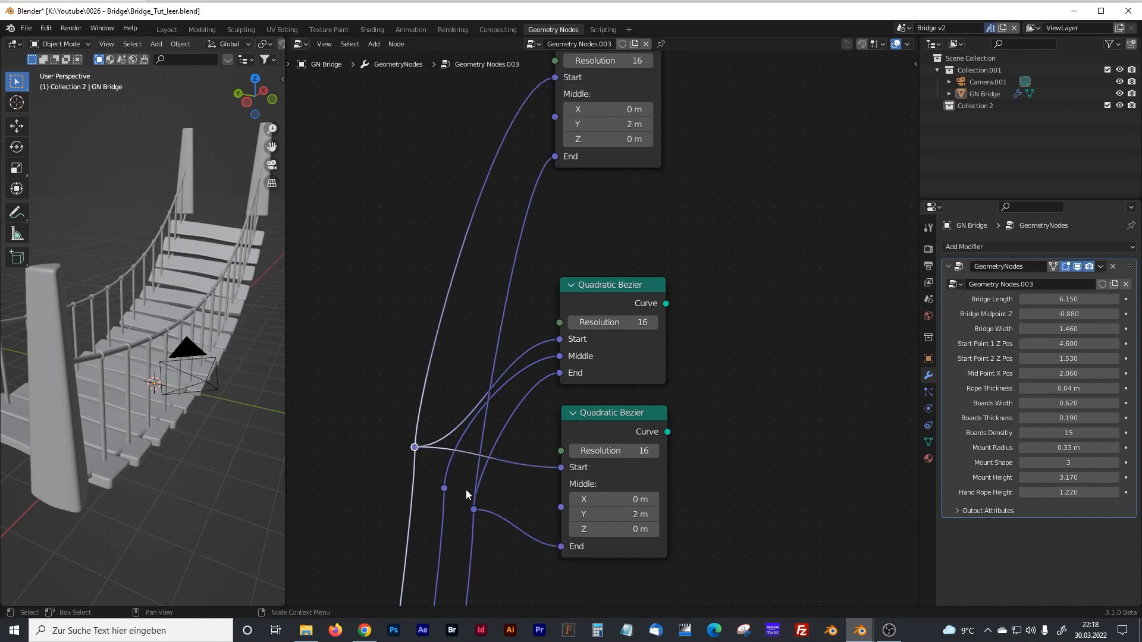
pyautogui.moveTo(444, 488); pyautogui.dragTo(555, 94)
pyautogui.moveTo(444, 488); pyautogui.dragTo(559, 507)
pyautogui.keyDown('shift'); pyautogui.scroll(3, 597, 145); pyautogui.keyUp('shift')
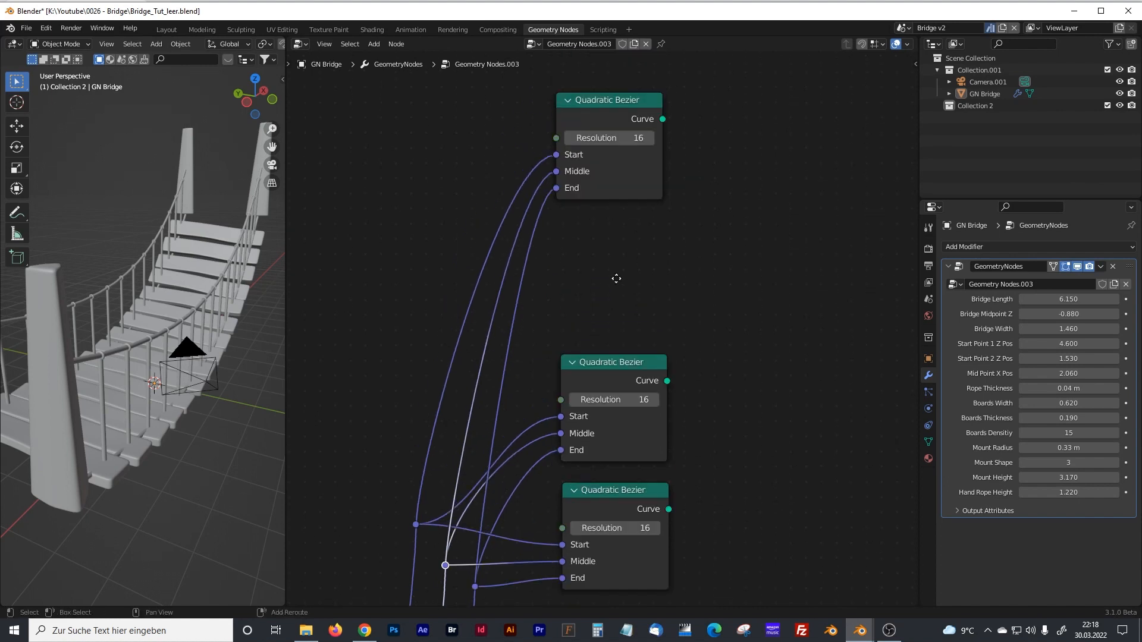
pyautogui.moveTo(619, 98); pyautogui.dragTo(624, 235)
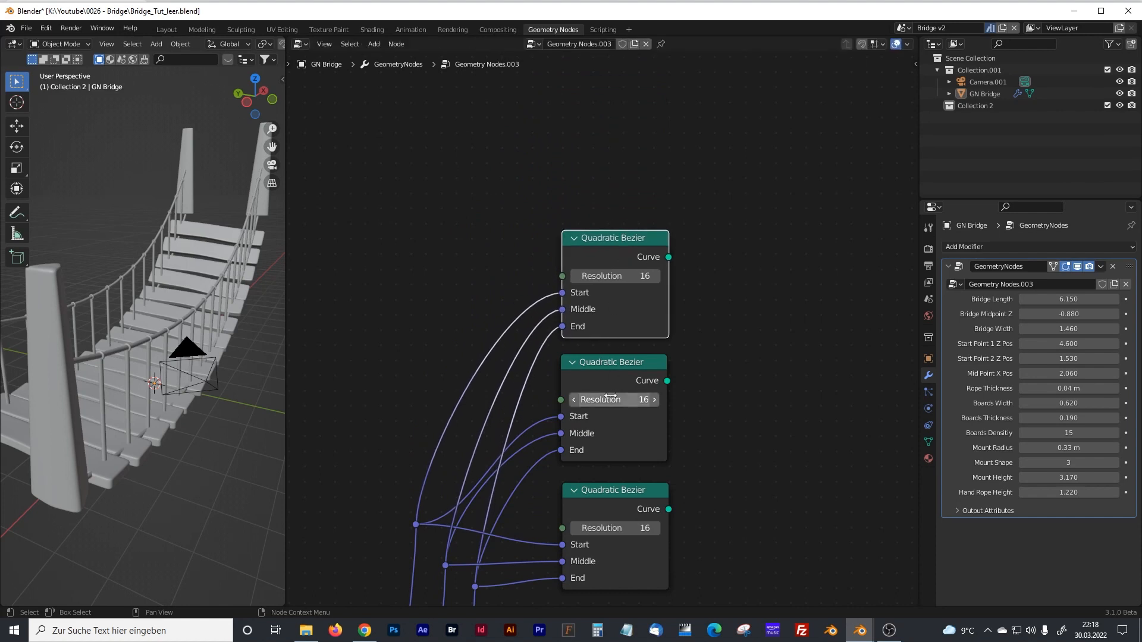
# - Add a Join Geometry node and connect the Curve outputs of all three new Quadratic Bezier nodes to it
pyautogui.moveTo(286, 313); pyautogui.dragTo(385, 315)
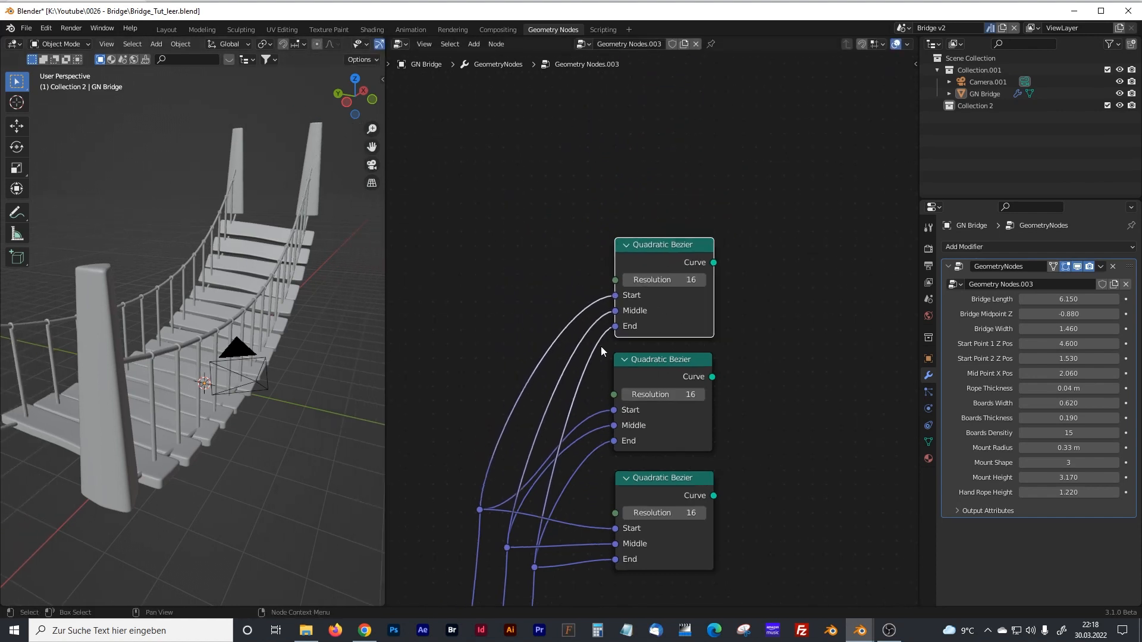
pyautogui.scroll(-4, 600, 346)
pyautogui.hotkey('shift', 'a')
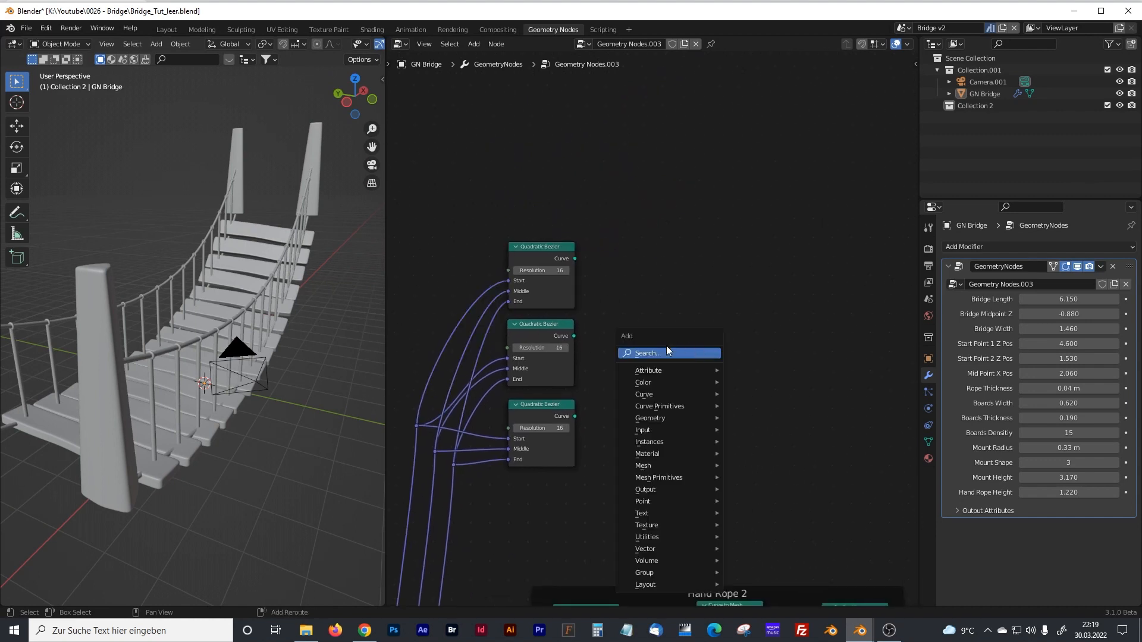
pyautogui.write('join')
pyautogui.click(737, 383)
pyautogui.click(528, 287)
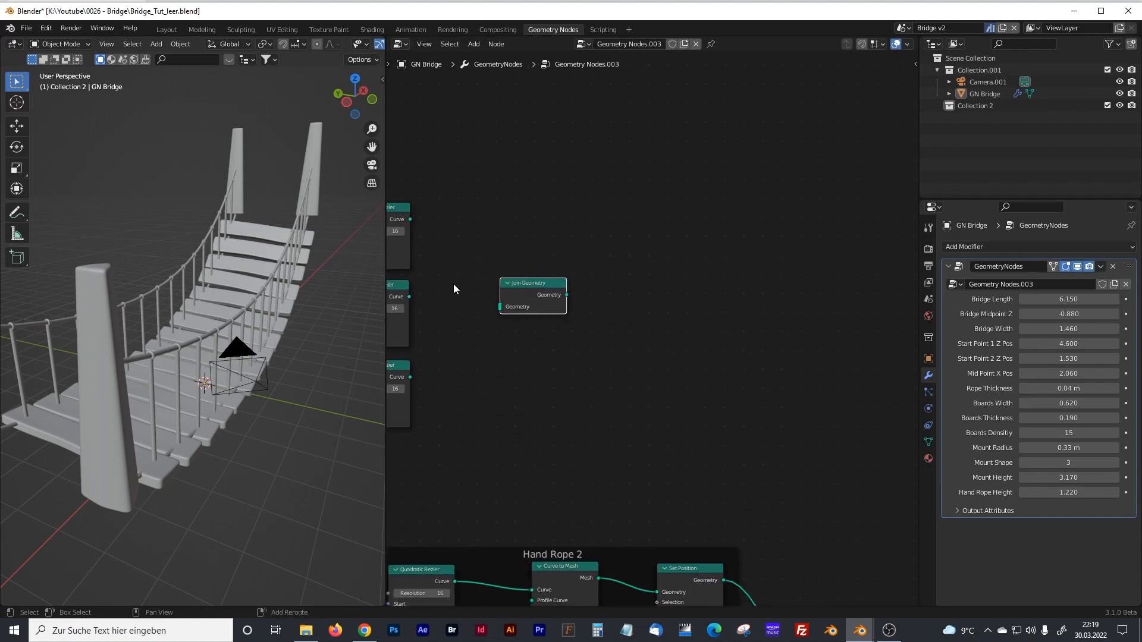
pyautogui.moveTo(428, 219); pyautogui.dragTo(535, 198, button='middle')
pyautogui.moveTo(516, 198); pyautogui.dragTo(606, 286)
pyautogui.moveTo(516, 275); pyautogui.dragTo(607, 285)
pyautogui.moveTo(519, 356); pyautogui.dragTo(607, 289)
# - Chain a duplicate Join Geometry node after the new curves' join and connect it to the bridge's final Join Geometry
pyautogui.scroll(-9, 651, 328)
pyautogui.moveTo(707, 347); pyautogui.dragTo(526, 197, button='middle')
pyautogui.moveTo(481, 179); pyautogui.dragTo(736, 188)
pyautogui.hotkey('shift', 'd')
pyautogui.click(755, 180)
pyautogui.moveTo(753, 191); pyautogui.dragTo(584, 147, button='middle')
pyautogui.moveTo(598, 139); pyautogui.dragTo(759, 533)
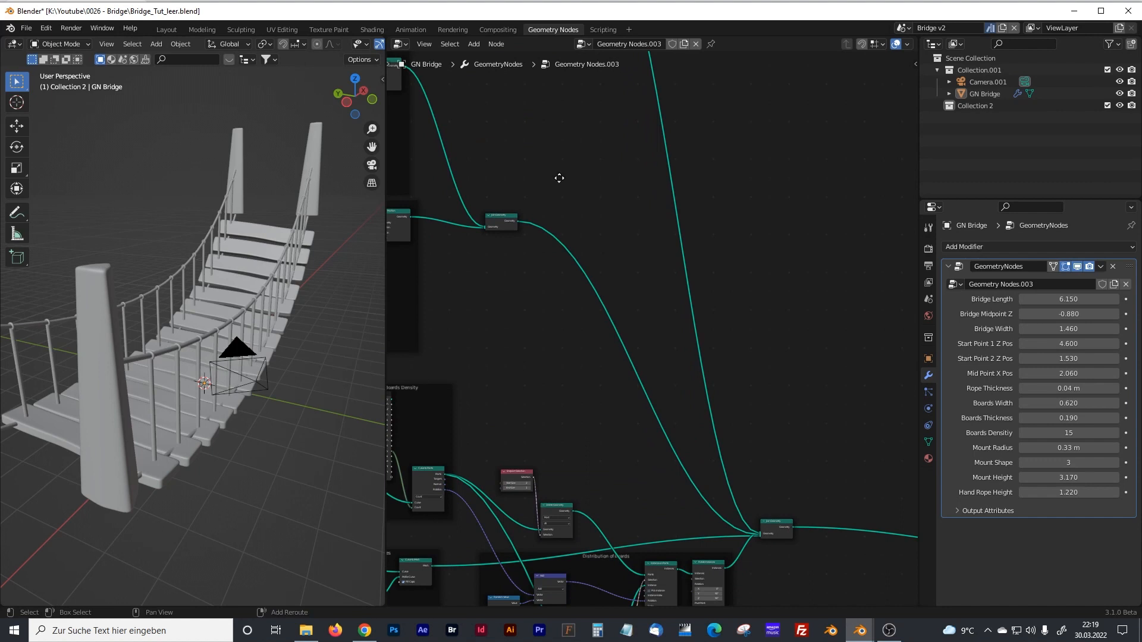
pyautogui.moveTo(559, 178); pyautogui.dragTo(541, 299, button='middle')
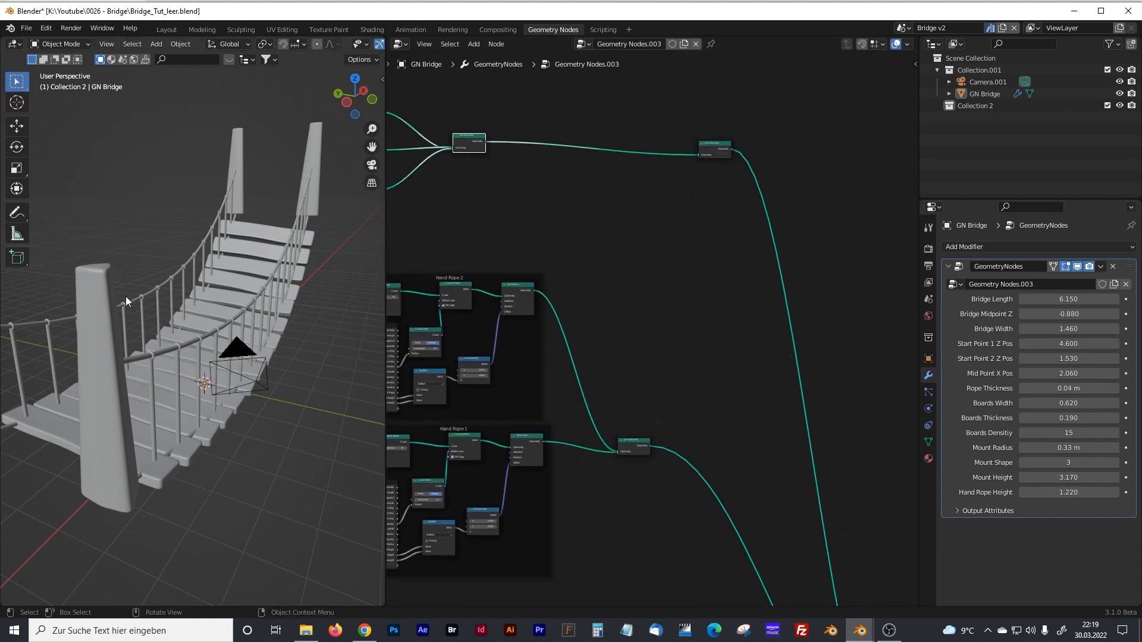
# - Insert a Set Position node directly after the Join Geometry node that combines the three curves
pyautogui.moveTo(542, 244); pyautogui.dragTo(720, 387, button='middle')
pyautogui.scroll(7, 629, 287)
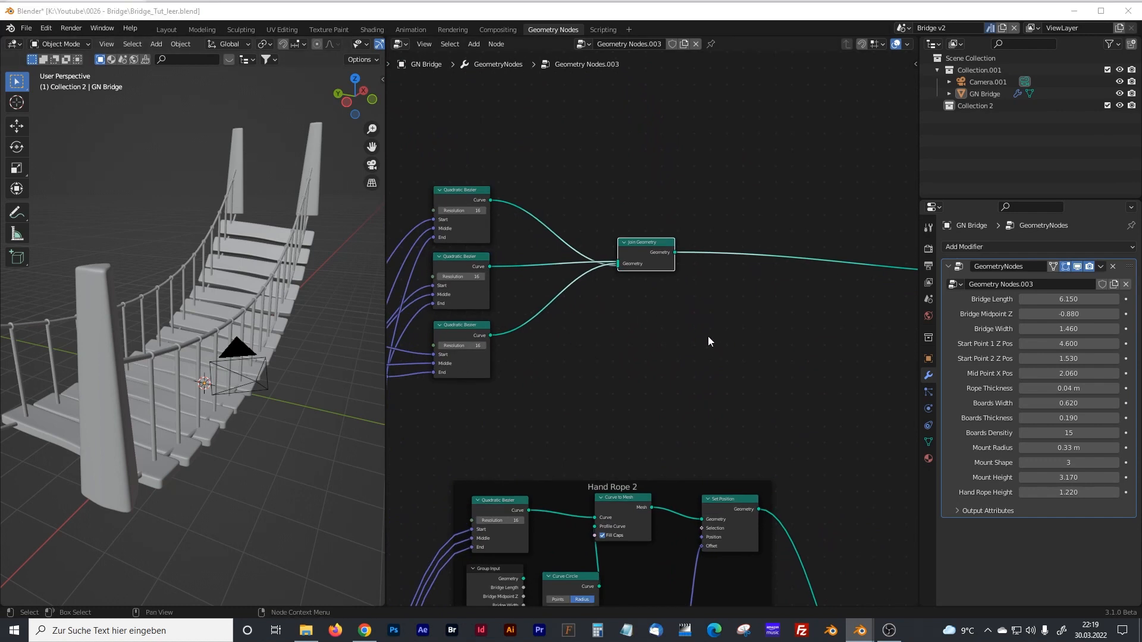
pyautogui.moveTo(707, 337); pyautogui.dragTo(648, 334, button='middle')
pyautogui.hotkey('shift', 'a')
pyautogui.click(627, 325)
pyautogui.write('set pos')
pyautogui.press('Return')
pyautogui.click(701, 227)
pyautogui.moveTo(700, 227); pyautogui.dragTo(704, 225)
# - Add a Noise Texture node above the three Quadratic Bezier nodes
pyautogui.moveTo(571, 162); pyautogui.dragTo(674, 295, button='middle')
pyautogui.click(612, 225)
pyautogui.hotkey('shift', 'a')
pyautogui.click(576, 227)
pyautogui.write('noise')
pyautogui.press('Down')
pyautogui.press('Return')
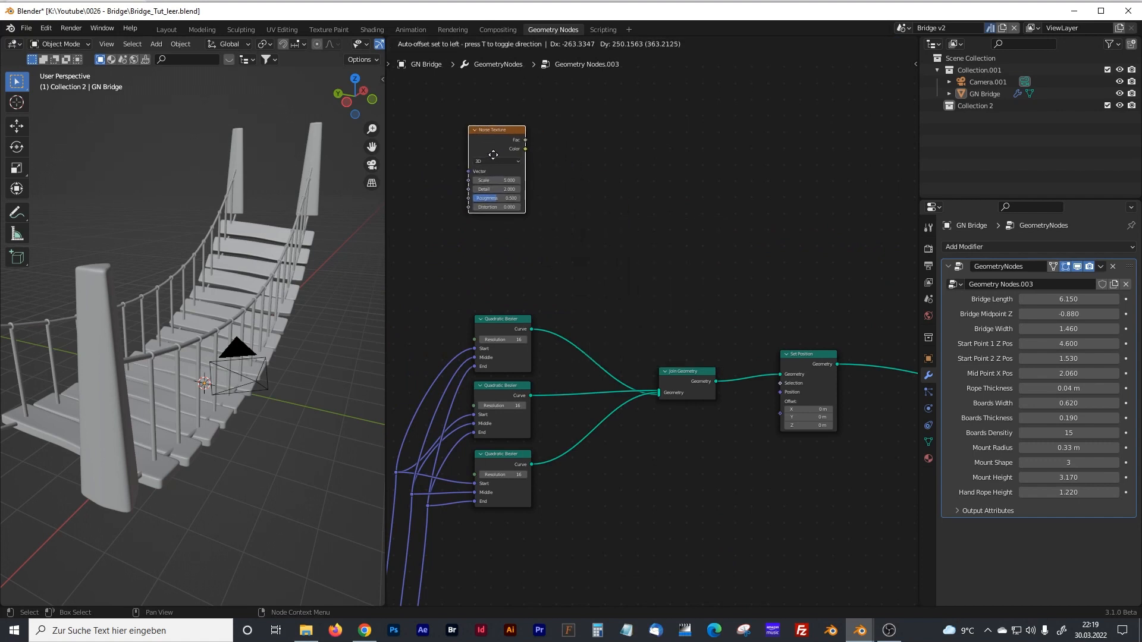
pyautogui.click(509, 122)
# - Add a Position node beside the Noise Texture node and align their tops
pyautogui.moveTo(617, 191); pyautogui.dragTo(599, 215, button='middle')
pyautogui.hotkey('shift', 'a')
pyautogui.click(582, 204)
pyautogui.write('po')
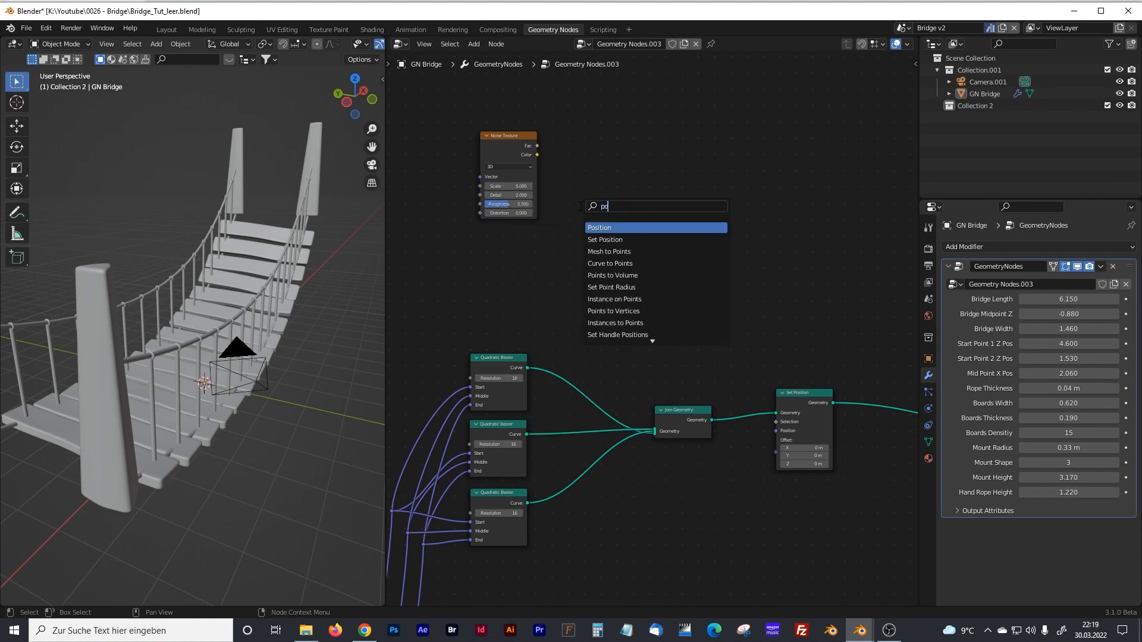
pyautogui.press('Return')
pyautogui.click(587, 160)
pyautogui.scroll(2, 587, 159)
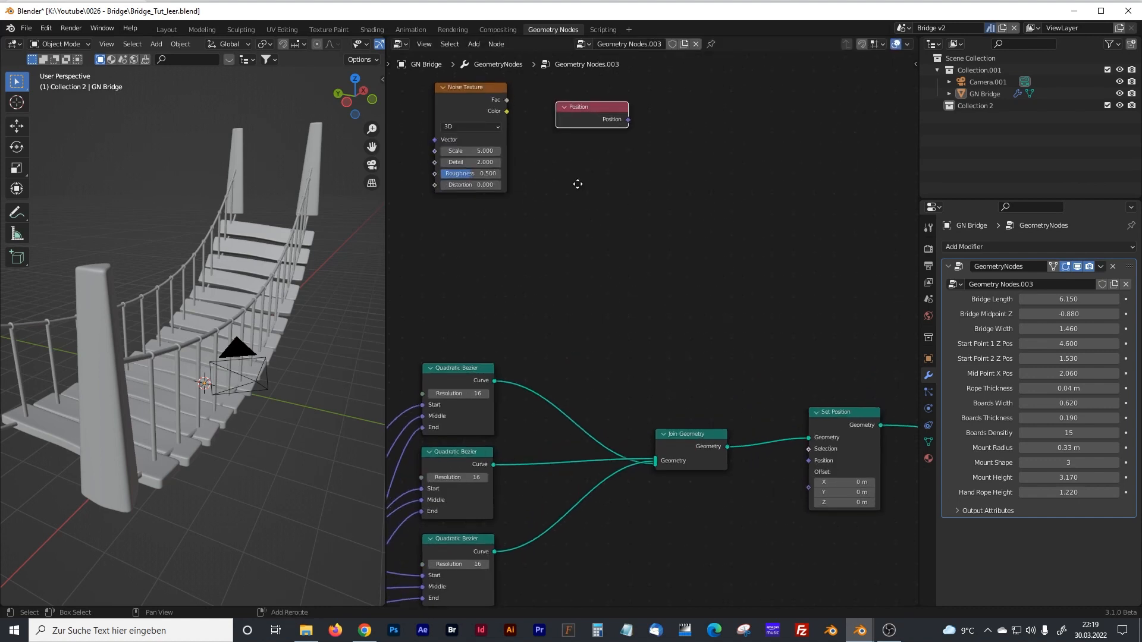
pyautogui.moveTo(577, 184); pyautogui.dragTo(584, 228, button='middle')
pyautogui.moveTo(387, 238); pyautogui.dragTo(263, 238)
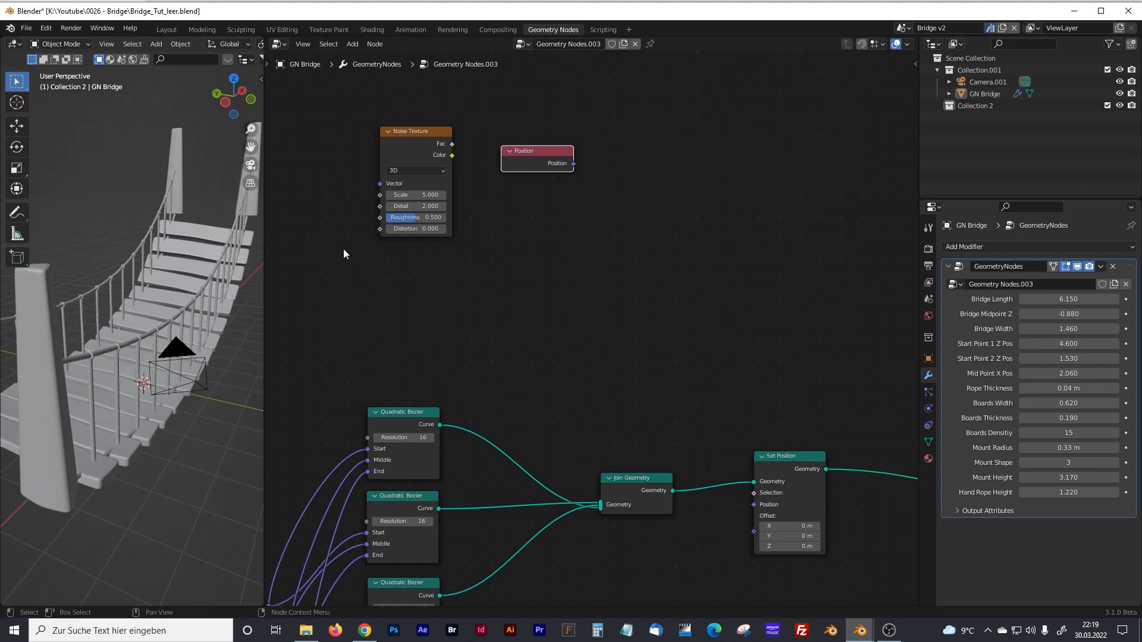
pyautogui.moveTo(548, 148); pyautogui.dragTo(548, 134)
# - Add a Vector Math node set to Add beside the Position node
pyautogui.hotkey('shift', 'a')
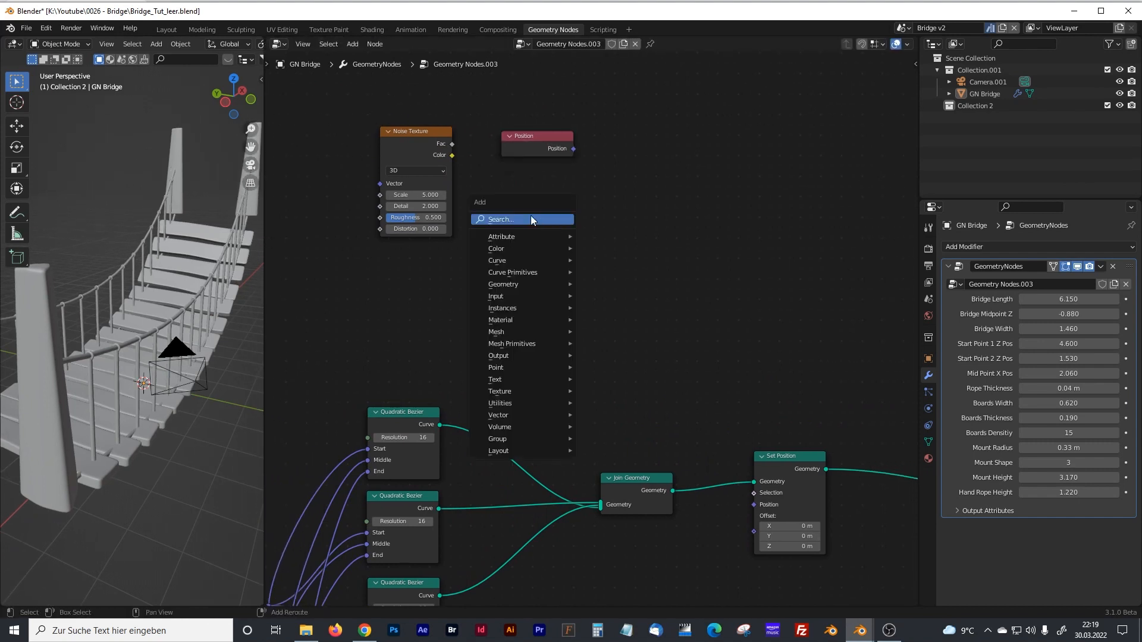
pyautogui.click(531, 215)
pyautogui.write('vect')
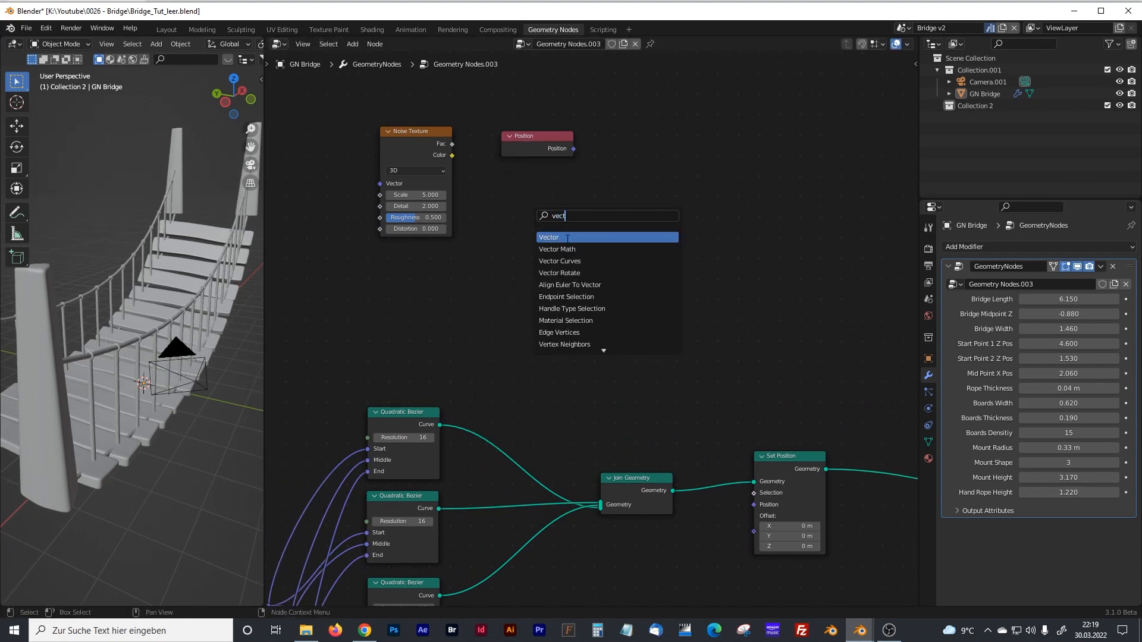
pyautogui.click(559, 249)
pyautogui.click(563, 159)
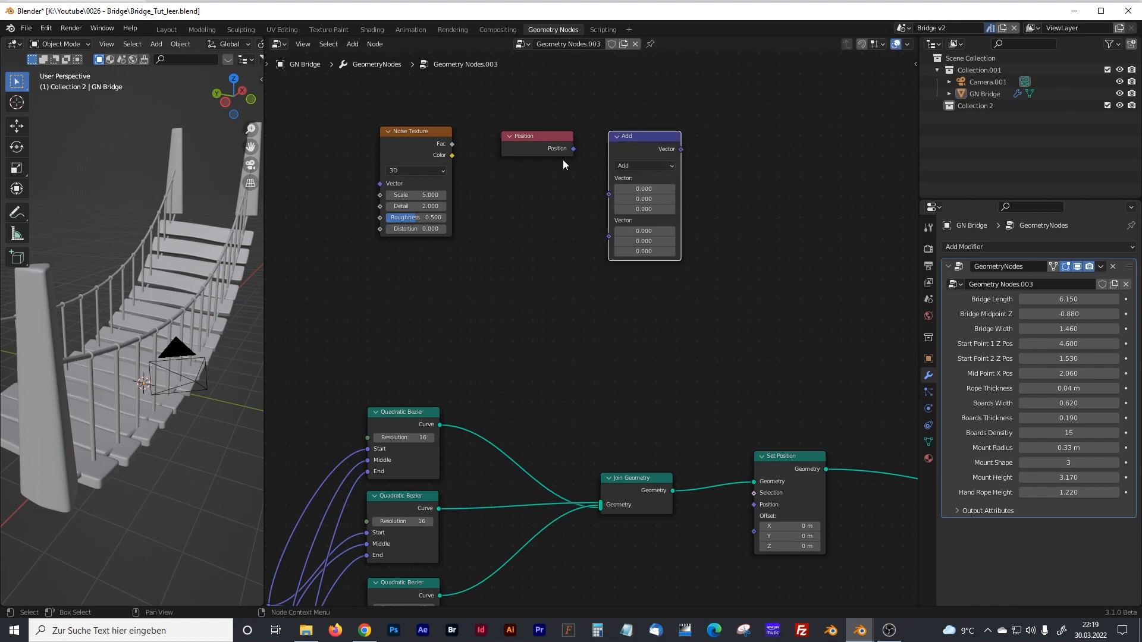
# - Place the Position node above the Noise Texture and connect Position and the noise Color to the Add node's two vector inputs
pyautogui.moveTo(556, 150); pyautogui.dragTo(549, 141)
pyautogui.moveTo(428, 140); pyautogui.dragTo(537, 179)
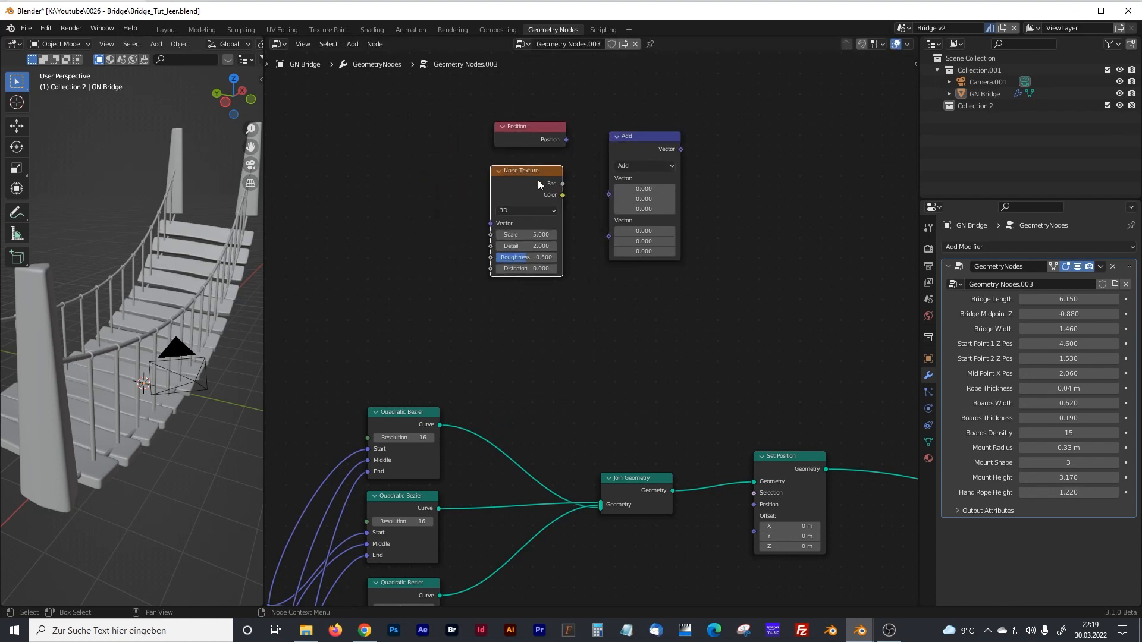
pyautogui.moveTo(567, 139); pyautogui.dragTo(608, 194)
pyautogui.click(626, 143)
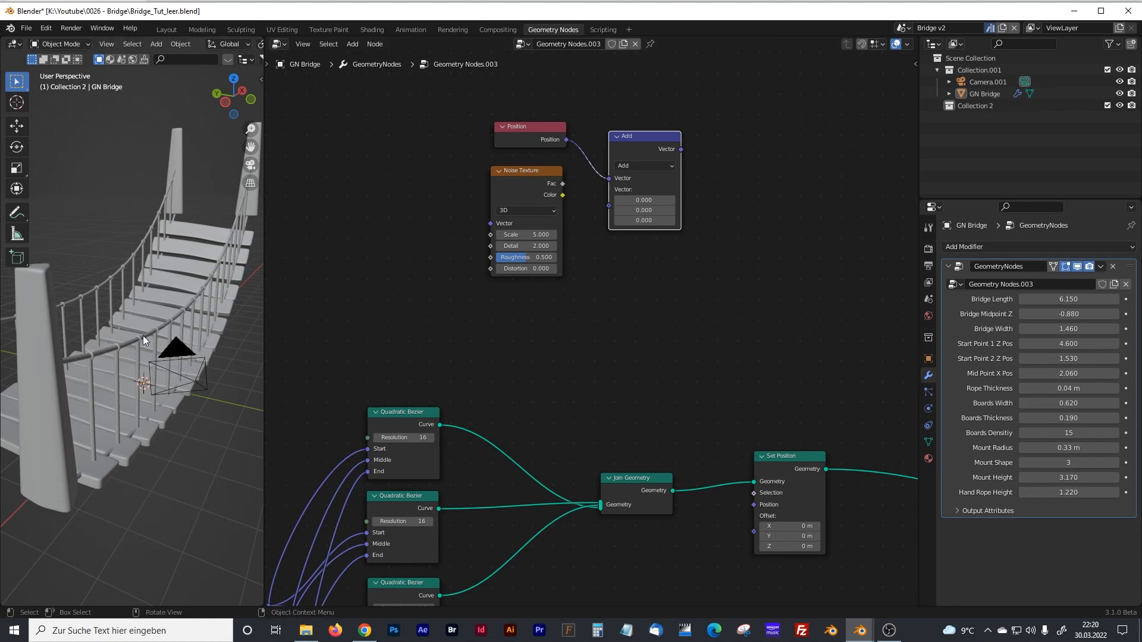
pyautogui.moveTo(519, 174); pyautogui.dragTo(521, 172)
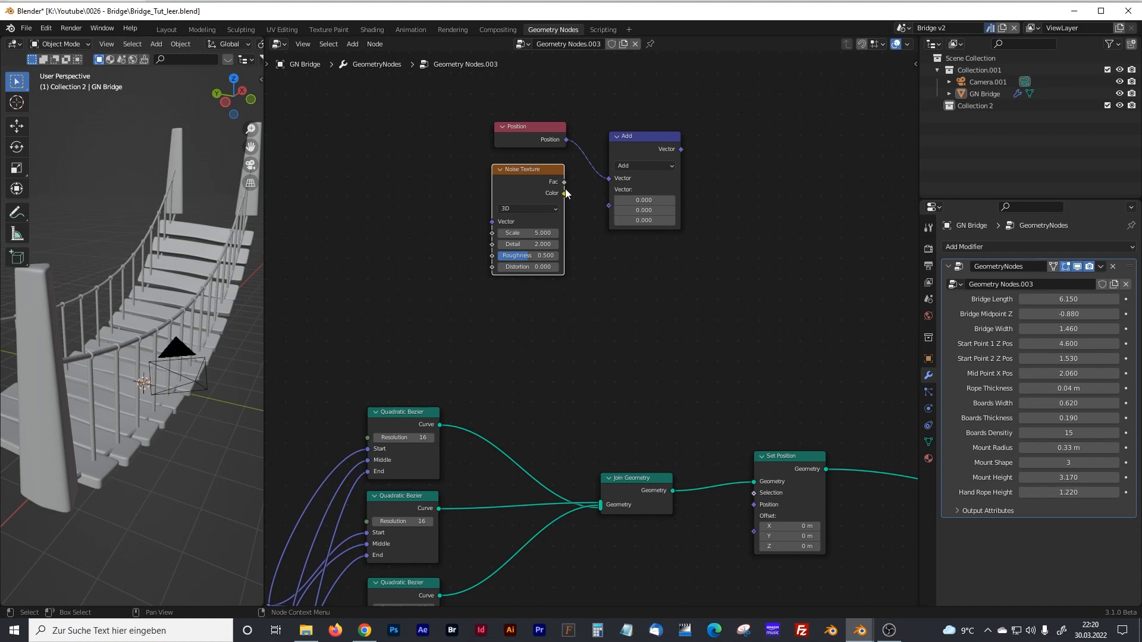
pyautogui.moveTo(564, 194); pyautogui.dragTo(608, 206)
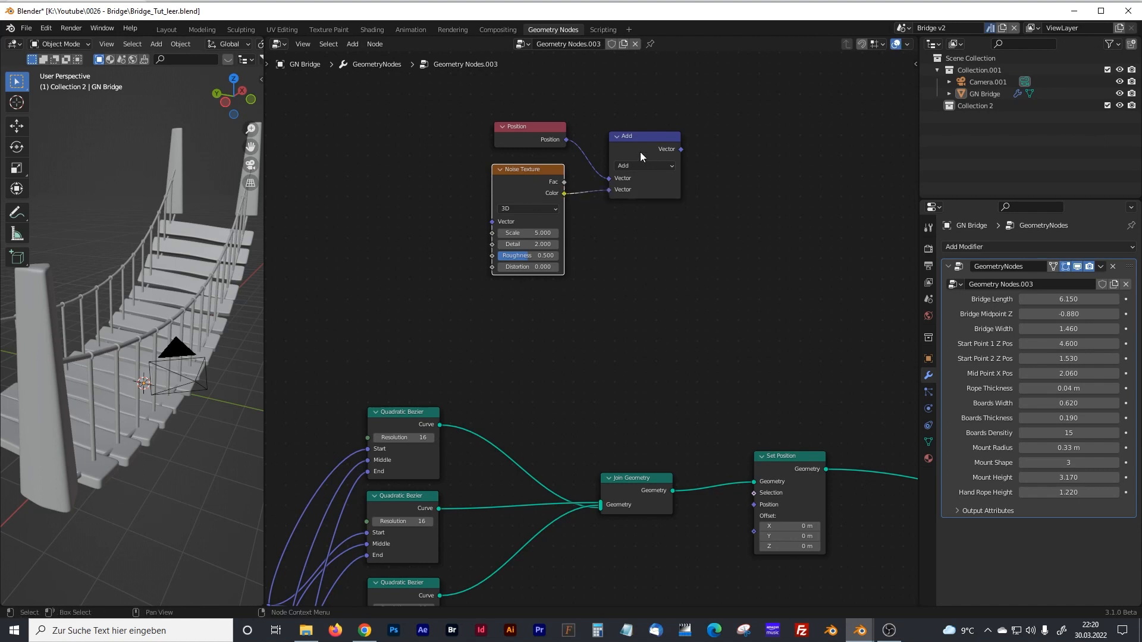
pyautogui.moveTo(641, 138); pyautogui.dragTo(636, 133)
pyautogui.click(636, 133)
# - Duplicate the Vector Math Add node and place the copy beside the original, after it in the node chain
pyautogui.moveTo(661, 220); pyautogui.dragTo(605, 218, button='middle')
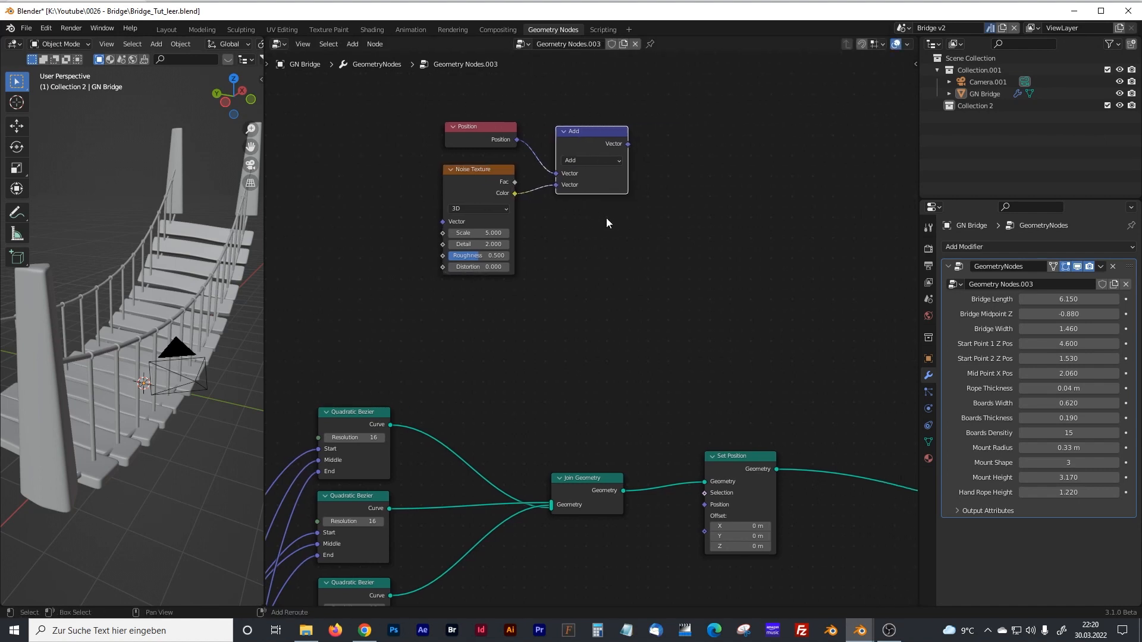
pyautogui.click(648, 243)
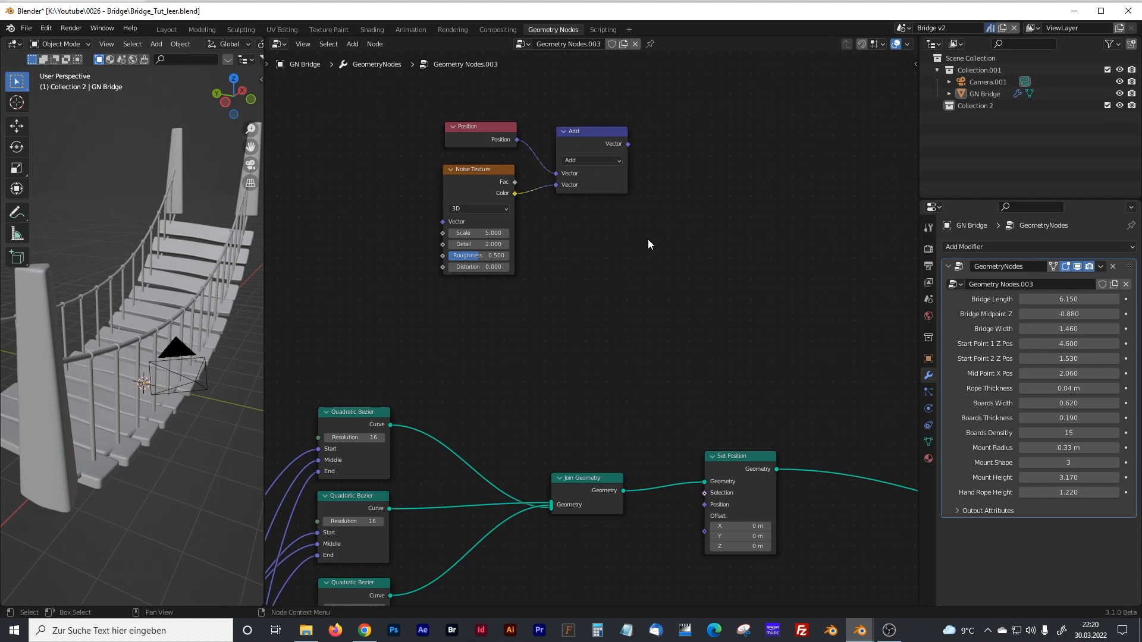
pyautogui.click(586, 144)
pyautogui.moveTo(605, 144); pyautogui.dragTo(590, 135, button='middle')
pyautogui.hotkey('shift', 'd')
pyautogui.click(690, 116)
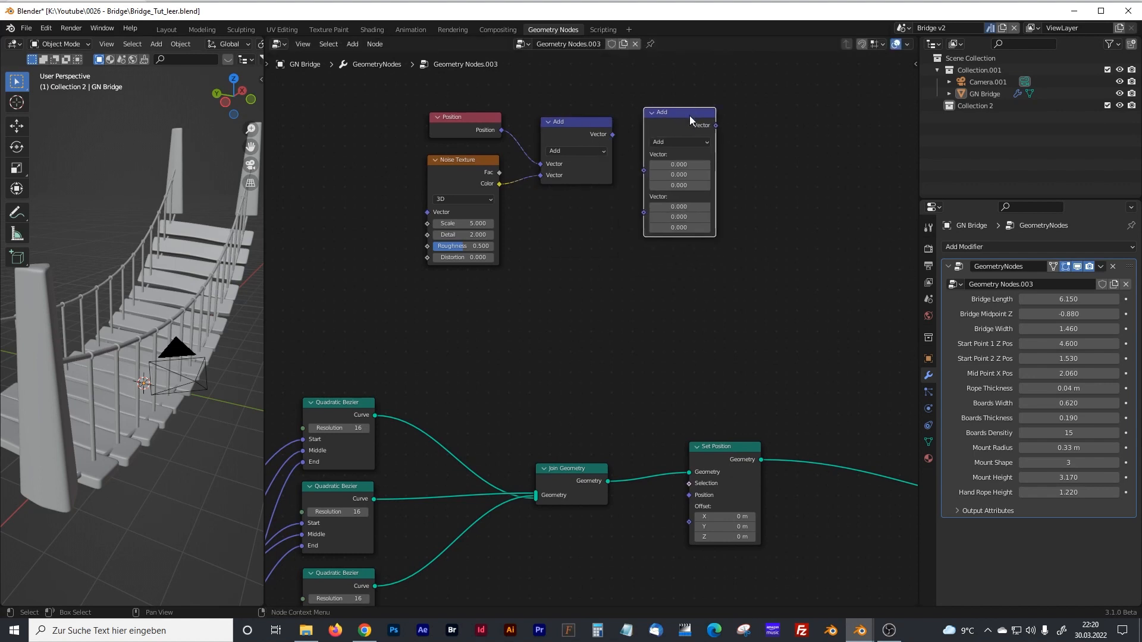
pyautogui.moveTo(677, 112); pyautogui.dragTo(683, 121)
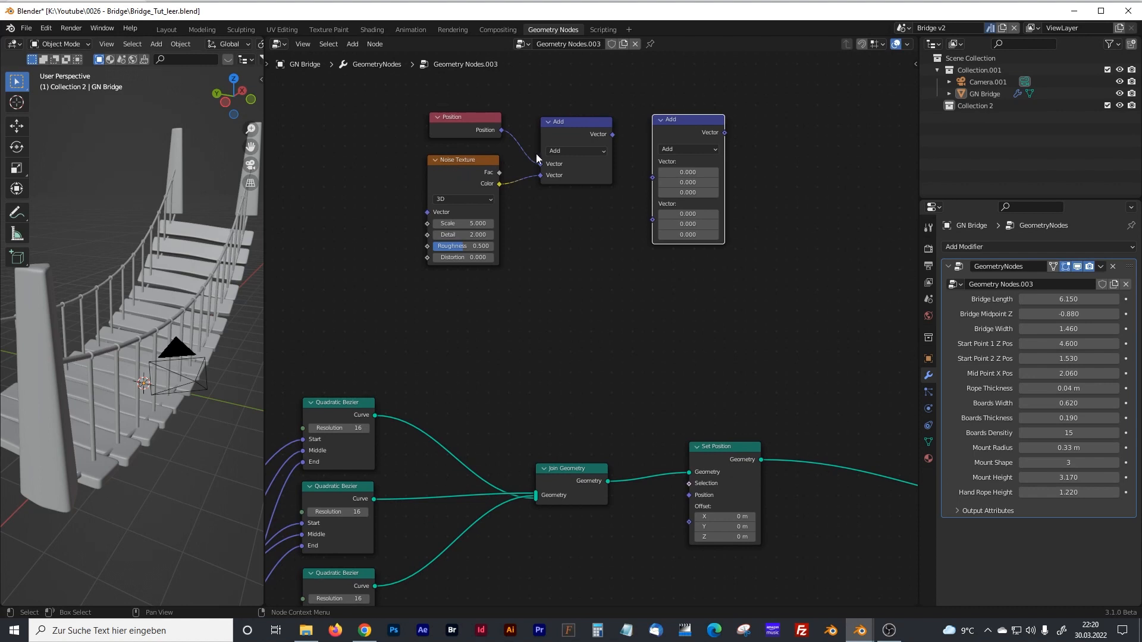
# - Feed the first Add node into the duplicate and set the duplicate to Subtract with 0.5 on all three components
pyautogui.moveTo(612, 135); pyautogui.dragTo(652, 176)
pyautogui.click(685, 150)
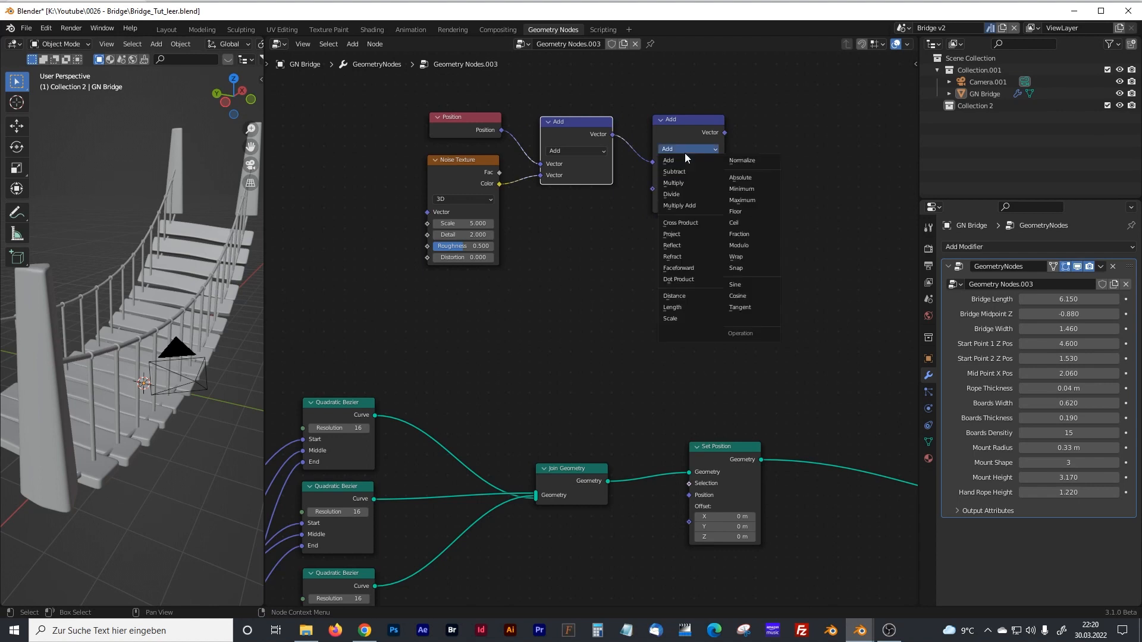
pyautogui.click(680, 173)
pyautogui.click(690, 184)
pyautogui.write('ß')
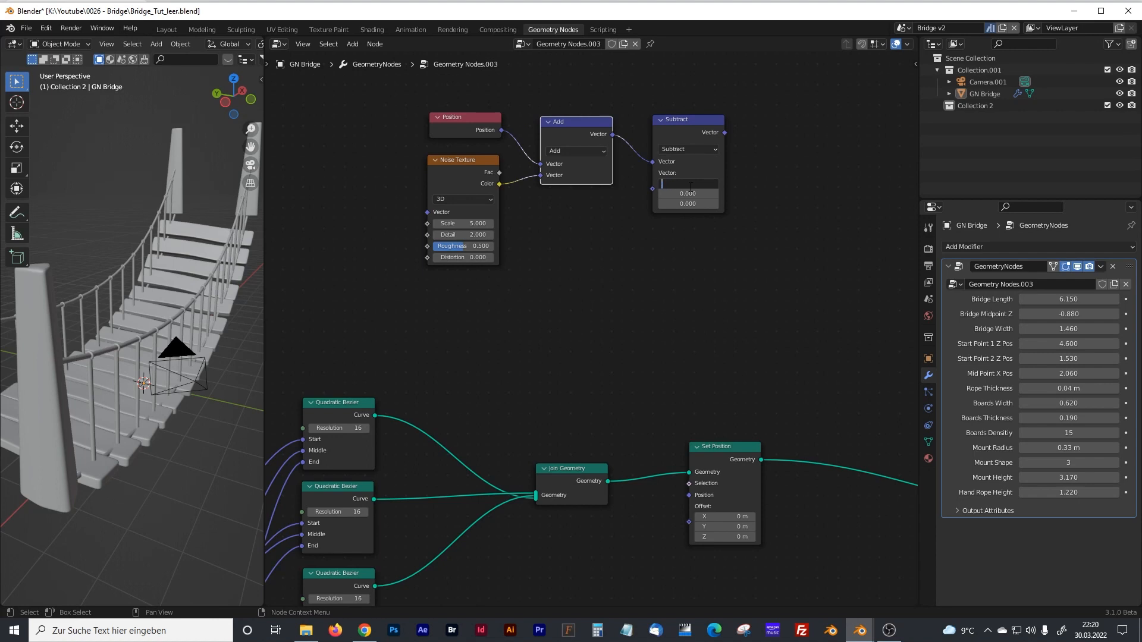
pyautogui.press('Tab')
pyautogui.write('0.5')
pyautogui.press('Tab')
pyautogui.write('0.5')
pyautogui.press('Return')
# - Move the noise offset nodes closer to the Set Position node and connect the Subtract vector to its Position input
pyautogui.moveTo(731, 428); pyautogui.dragTo(712, 416, button='middle')
pyautogui.moveTo(726, 435); pyautogui.dragTo(741, 429)
pyautogui.moveTo(375, 93); pyautogui.dragTo(760, 310)
pyautogui.moveTo(644, 124); pyautogui.dragTo(680, 475)
pyautogui.click(689, 192)
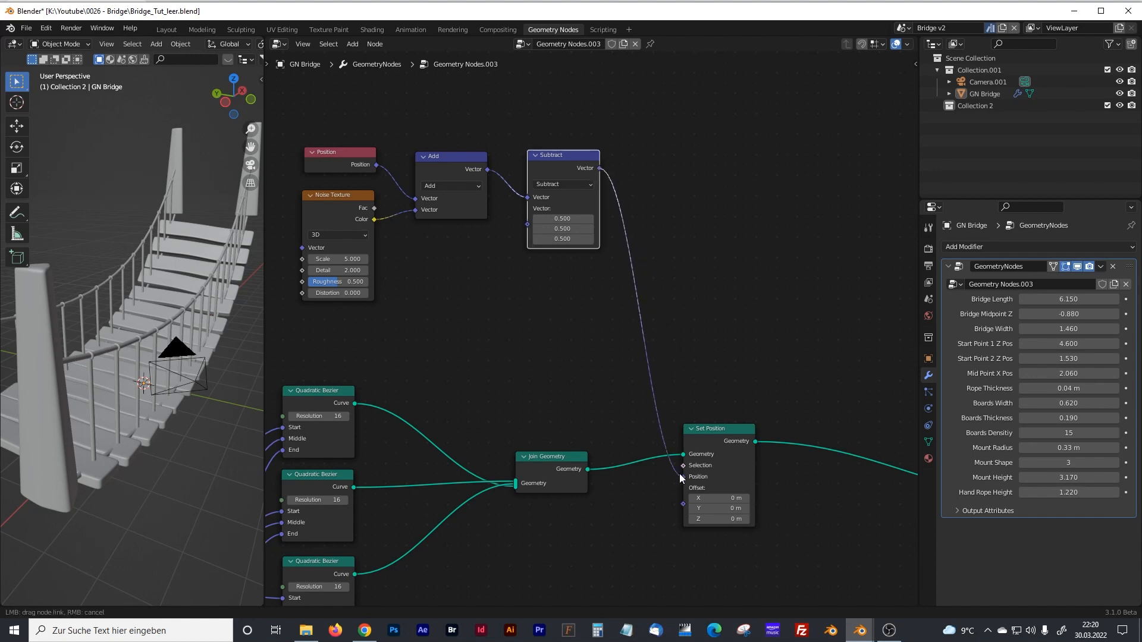
pyautogui.moveTo(679, 474); pyautogui.dragTo(683, 476)
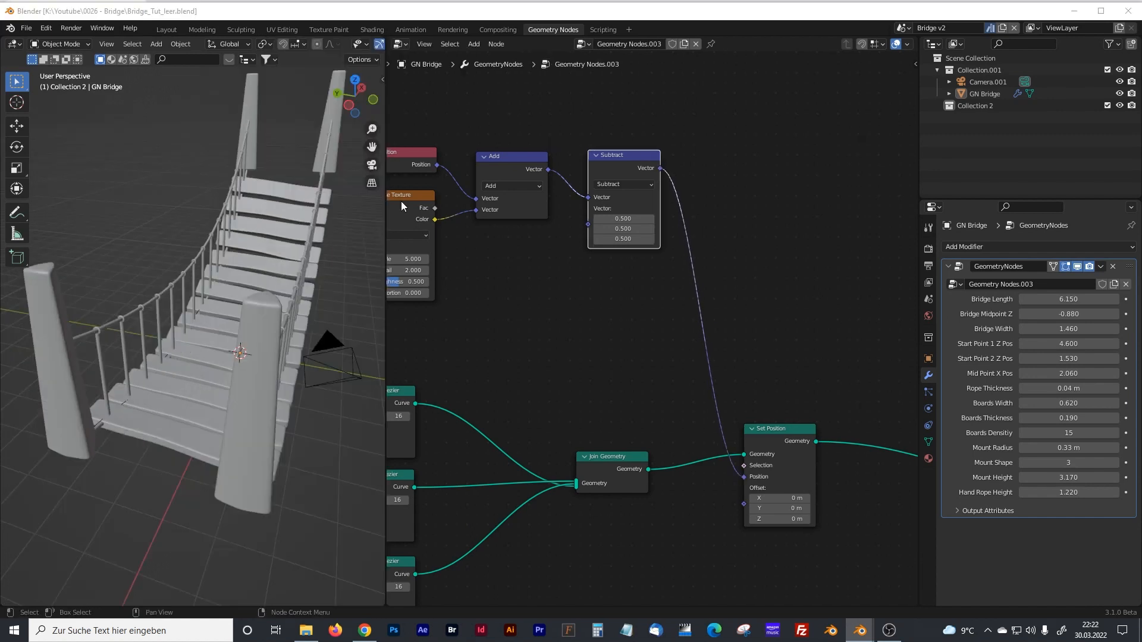
# - Insert a Curve to Mesh node on the link between Set Position and the following Join Geometry node
pyautogui.moveTo(747, 454); pyautogui.dragTo(571, 369, button='middle')
pyautogui.moveTo(624, 345); pyautogui.dragTo(596, 321)
pyautogui.moveTo(653, 415); pyautogui.dragTo(537, 398, button='middle')
pyautogui.click(592, 413)
pyautogui.hotkey('shift', 'a')
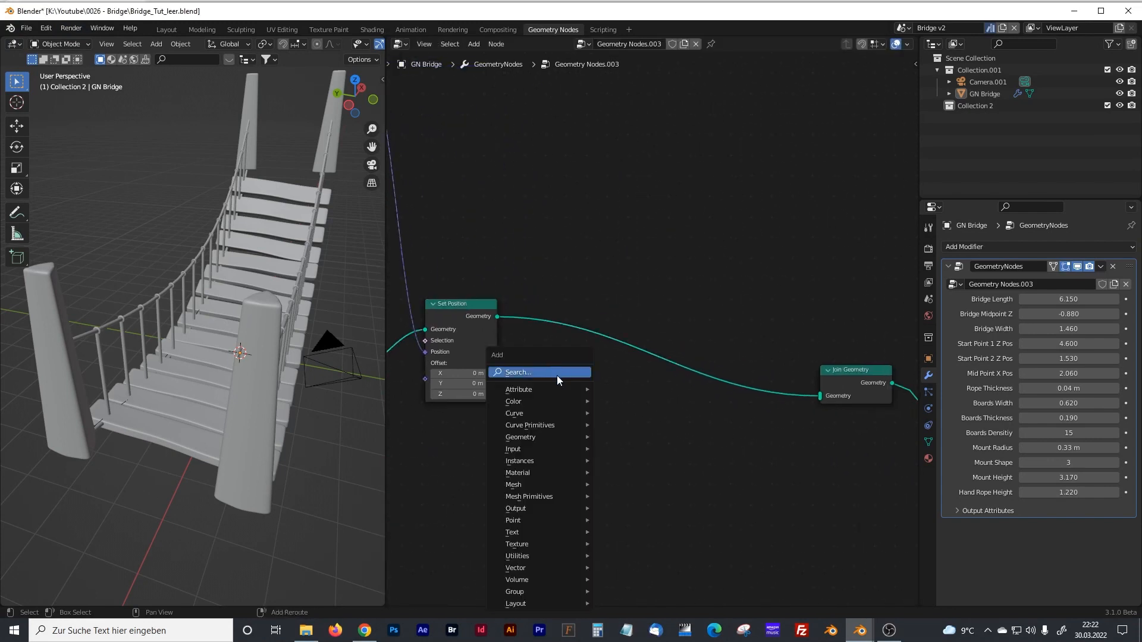
pyautogui.click(556, 372)
pyautogui.write('curve')
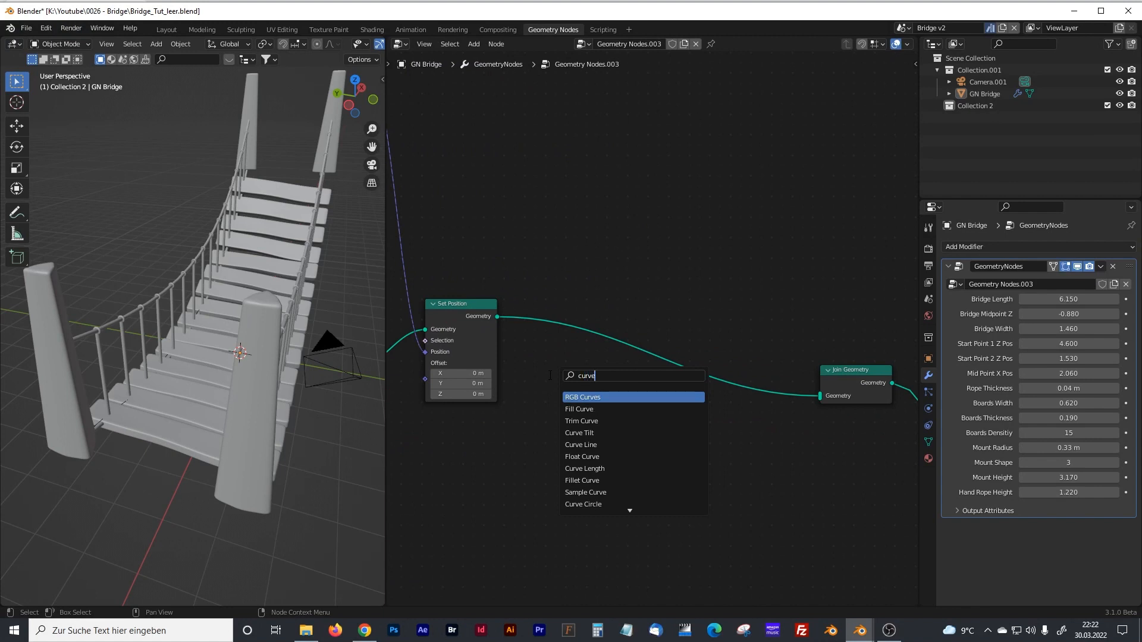
pyautogui.write(' to')
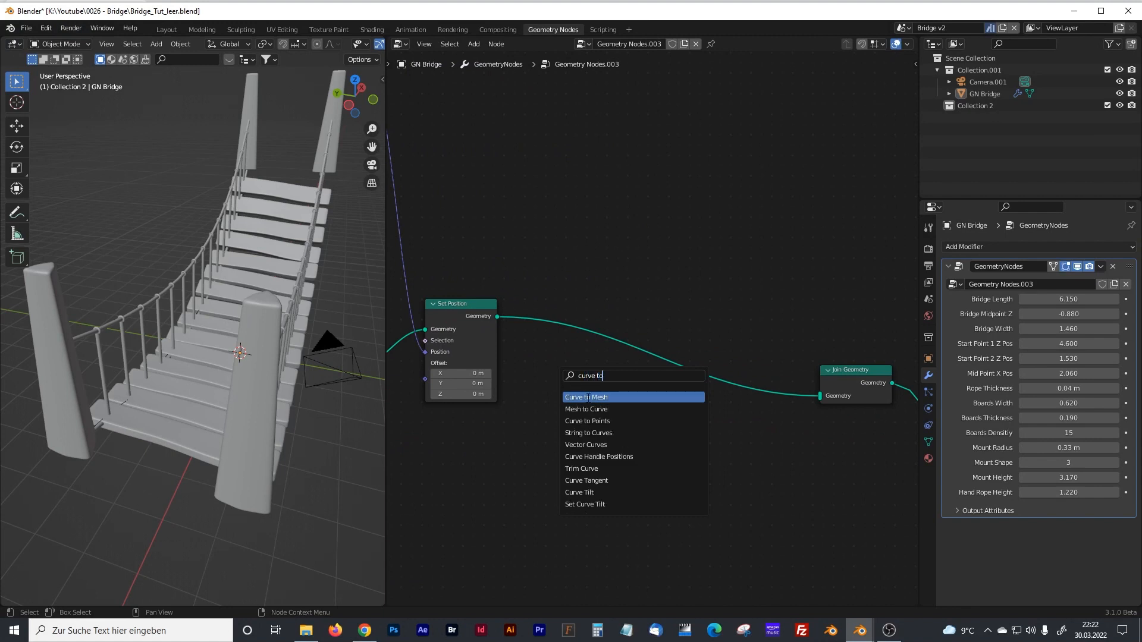
pyautogui.click(587, 397)
pyautogui.click(606, 401)
# - Add a Curve Circle node as the Profile Curve of the new Curve to Mesh node and enable Fill Caps
pyautogui.hotkey('shift', 'a')
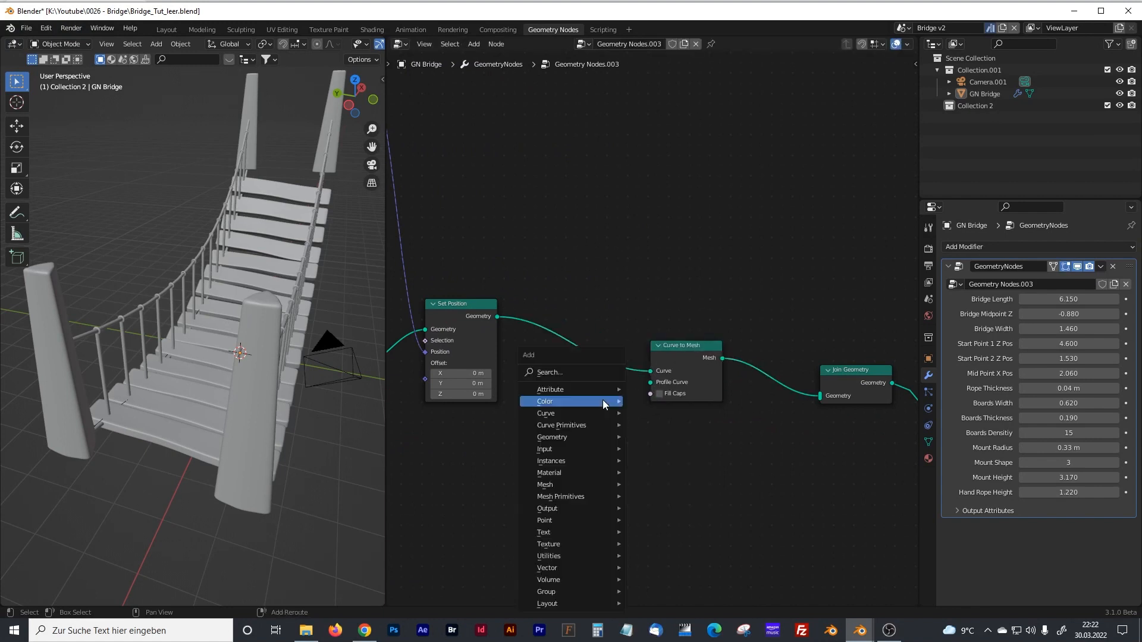
pyautogui.click(552, 375)
pyautogui.write('c')
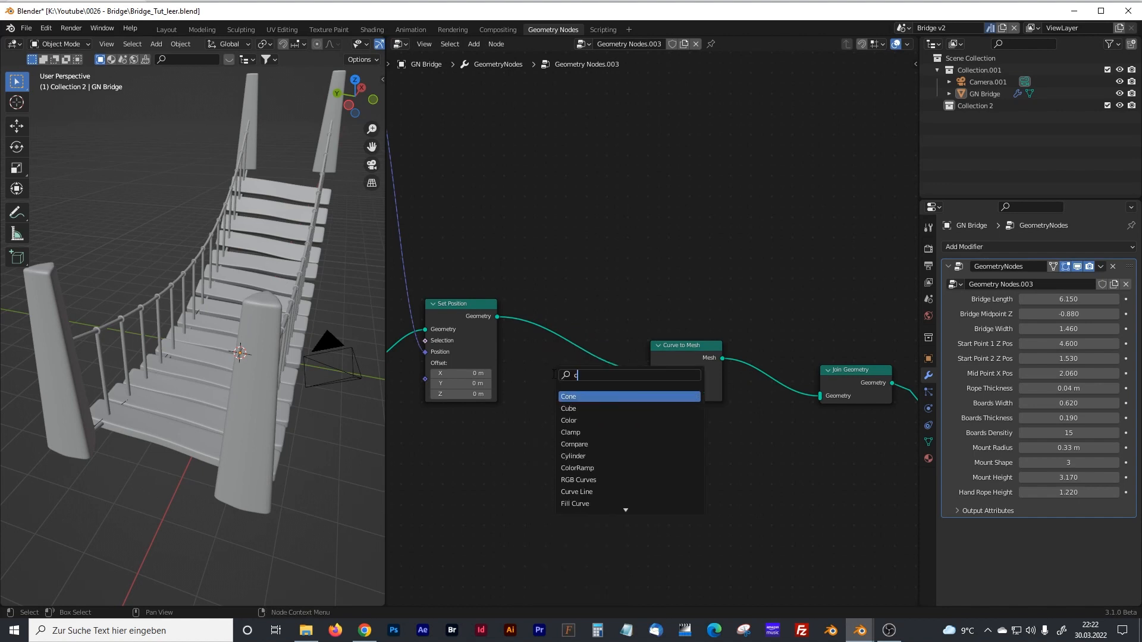
pyautogui.write('urve ci')
pyautogui.click(588, 394)
pyautogui.click(586, 398)
pyautogui.moveTo(617, 411); pyautogui.dragTo(651, 384)
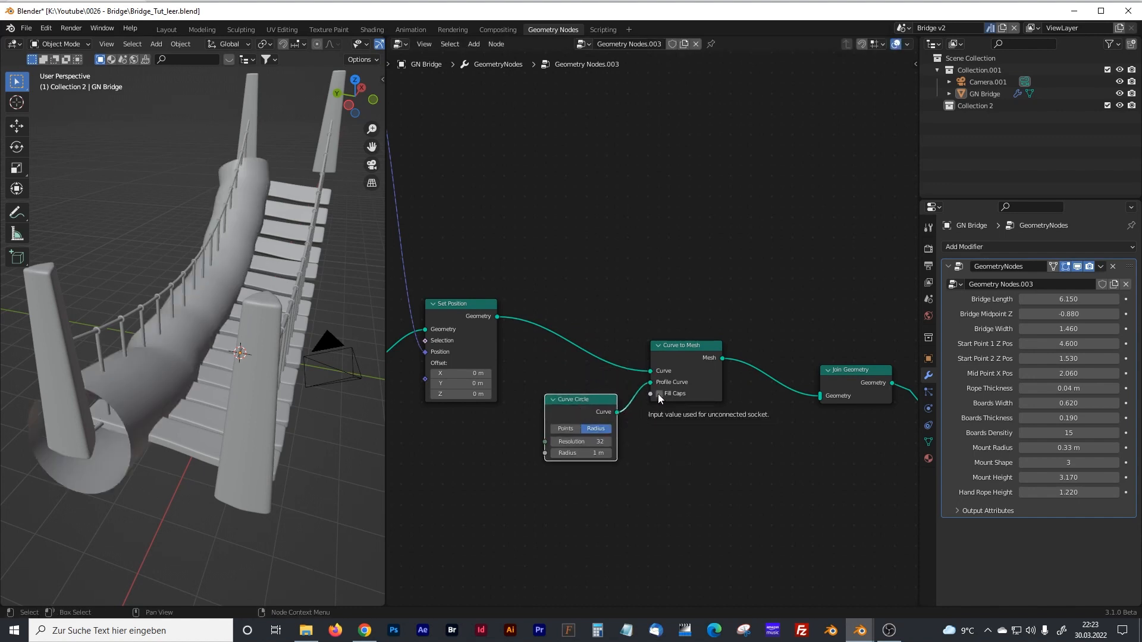
pyautogui.click(659, 394)
# - Add a Group Input node near the Curve Circle and connect Rope Thickness to the circle's Radius
pyautogui.moveTo(609, 438); pyautogui.dragTo(610, 375, button='middle')
pyautogui.hotkey('shift', 'a')
pyautogui.write('grou')
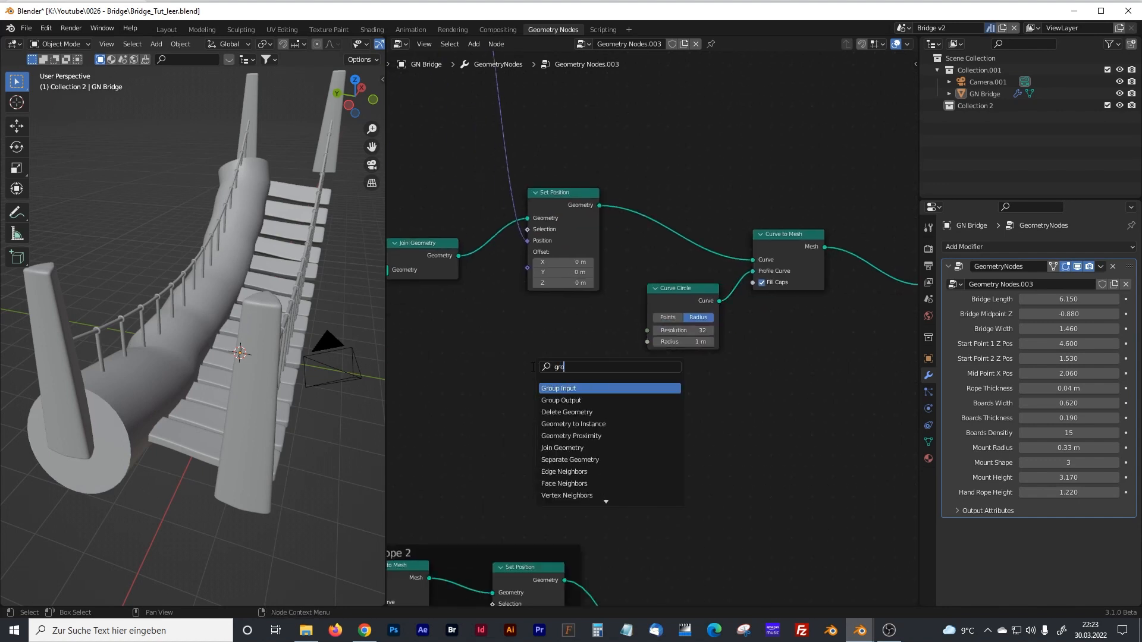
pyautogui.click(561, 387)
pyautogui.click(565, 383)
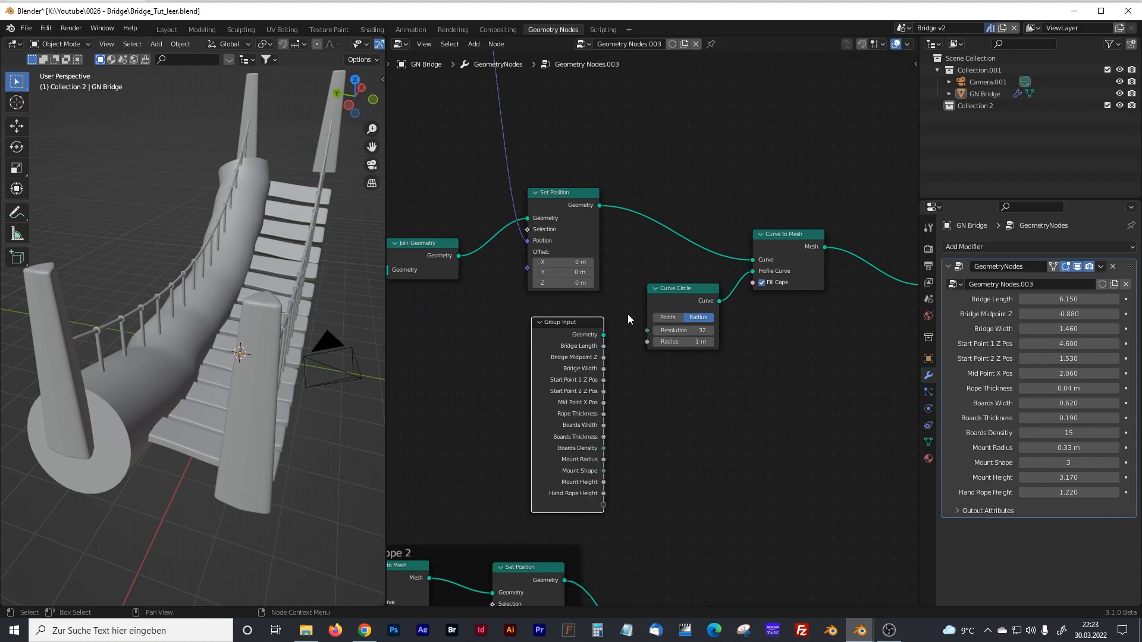
pyautogui.click(679, 288)
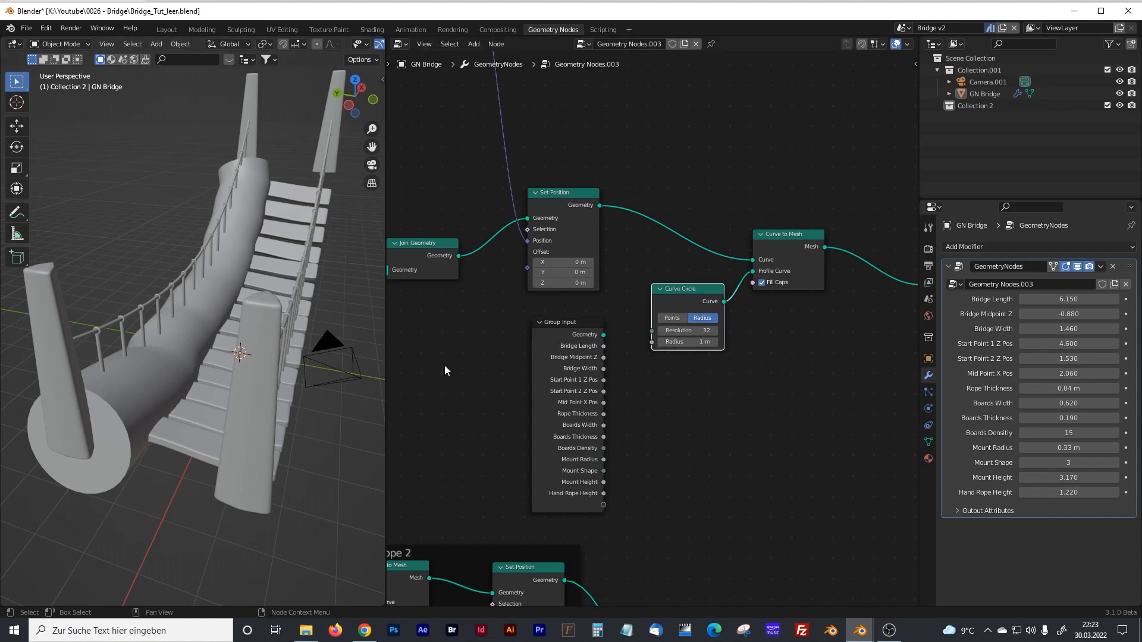
pyautogui.moveTo(575, 325); pyautogui.dragTo(573, 318)
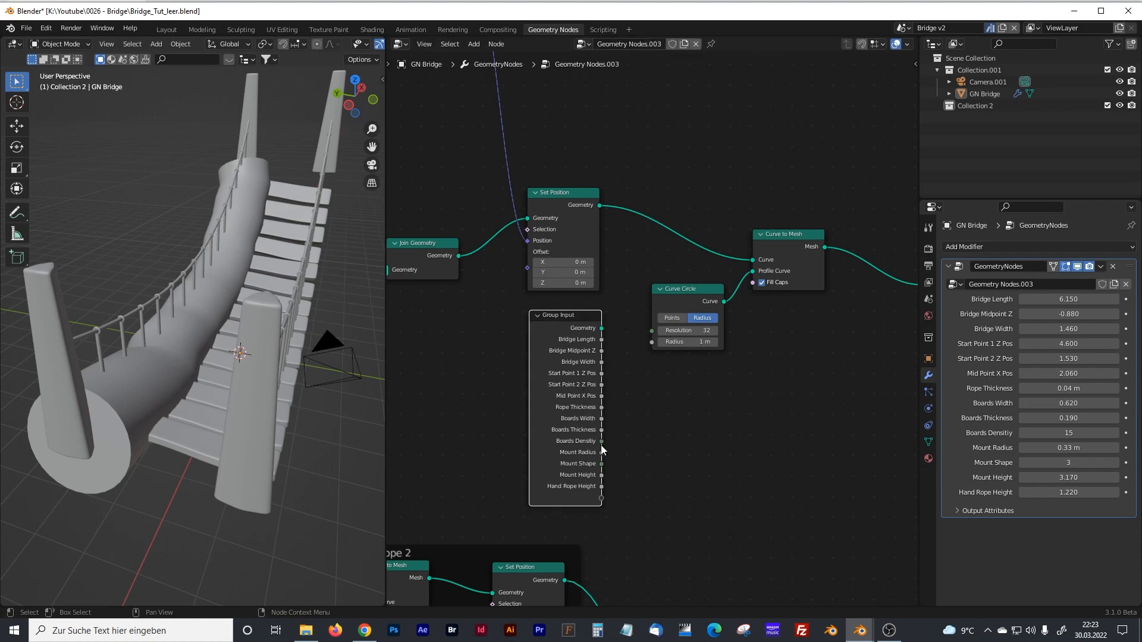
pyautogui.moveTo(601, 407); pyautogui.dragTo(650, 344)
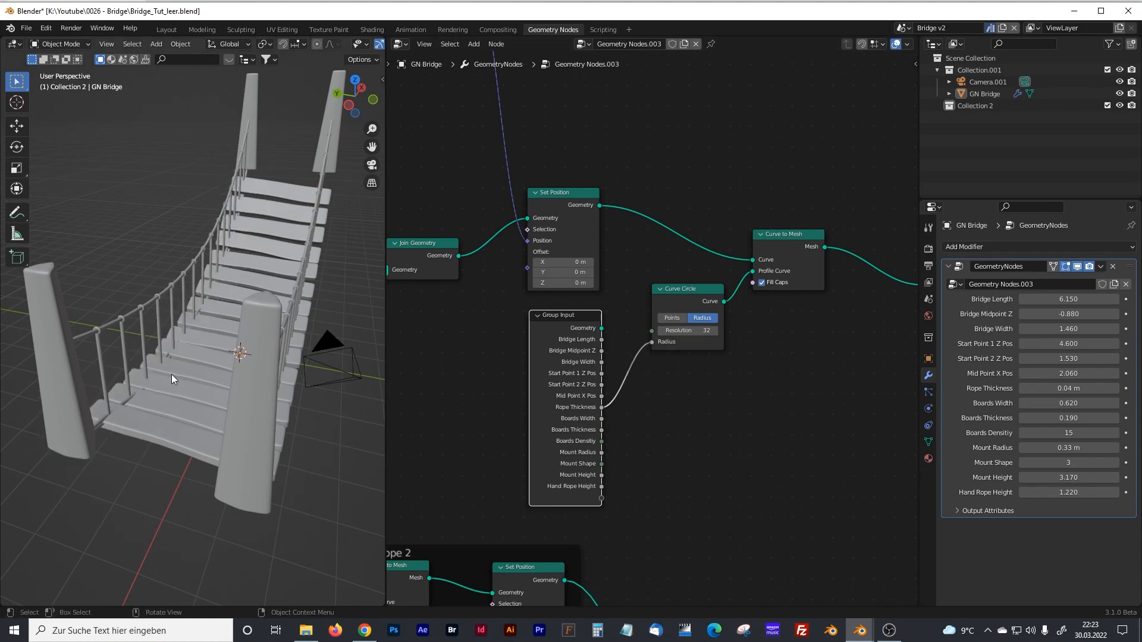
# - Set the Resolution of the second Quadratic Bezier node to 29 and of the third to 25
pyautogui.moveTo(130, 383); pyautogui.dragTo(228, 324, button='middle')
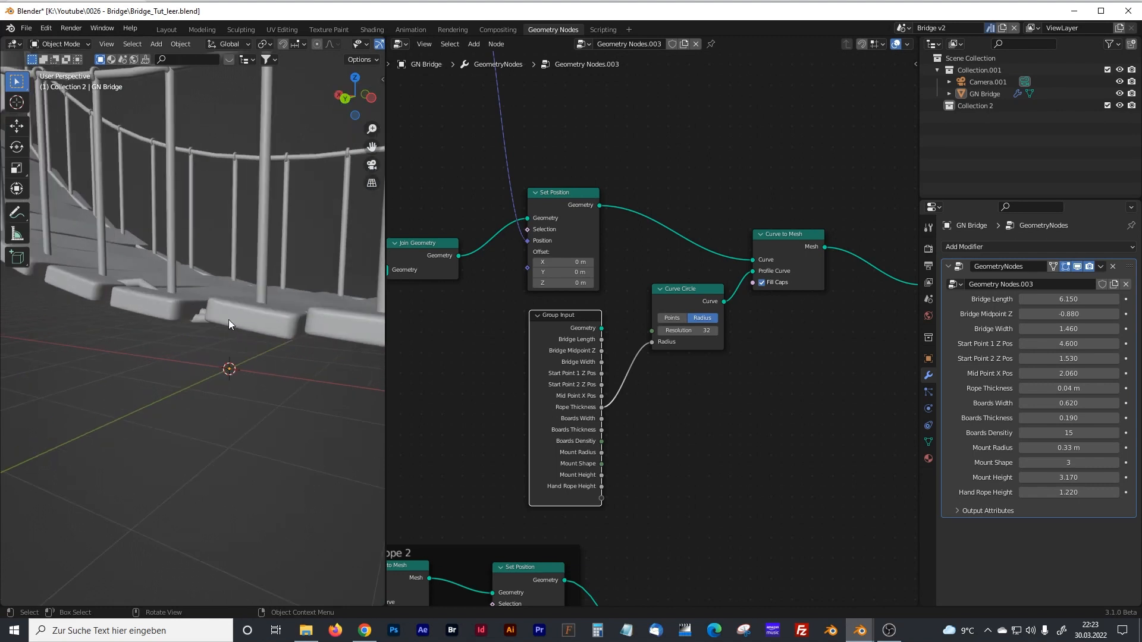
pyautogui.moveTo(386, 350); pyautogui.dragTo(293, 364)
pyautogui.moveTo(297, 366); pyautogui.dragTo(668, 397, button='middle')
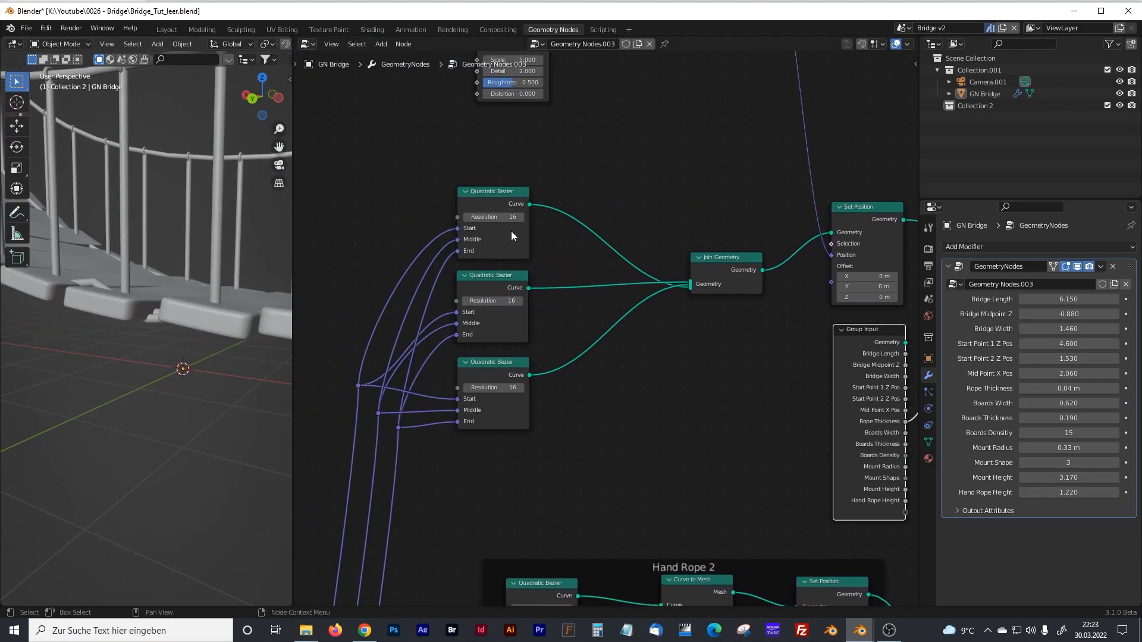
pyautogui.click(520, 301)
pyautogui.click(520, 301)
pyautogui.click(520, 301)
pyautogui.click(520, 301)
pyautogui.click(520, 301)
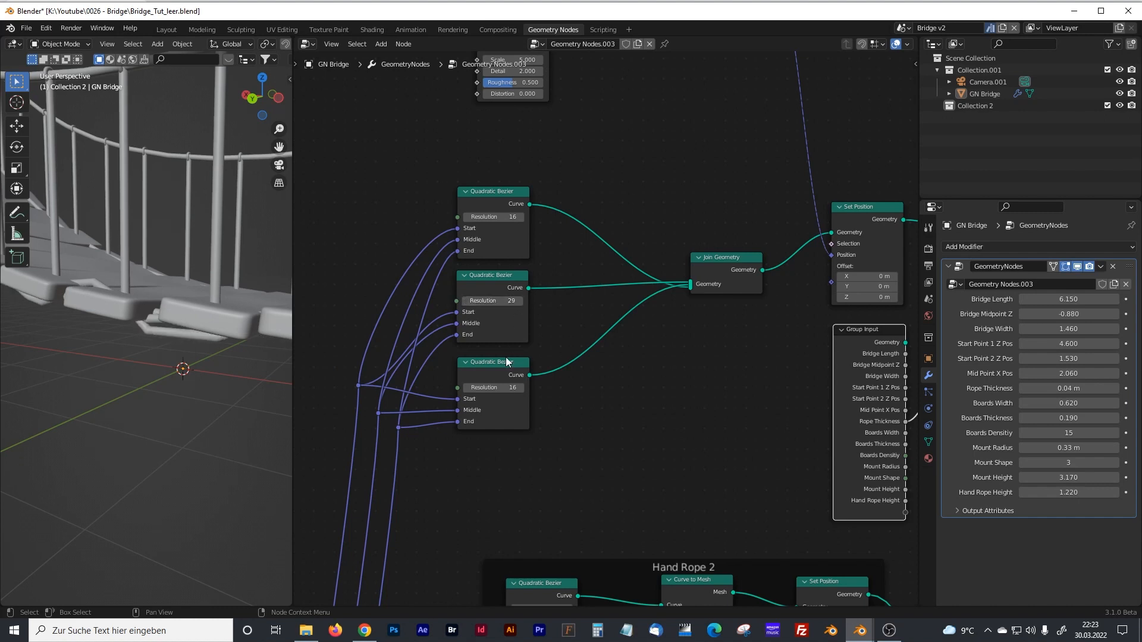
pyautogui.click(521, 387)
pyautogui.click(520, 387)
pyautogui.click(521, 388)
pyautogui.click(521, 388)
# - Set the Noise Texture's Scale to 0.02, Detail to 8 and Roughness to 0.9
pyautogui.moveTo(294, 297); pyautogui.dragTo(494, 307)
pyautogui.moveTo(357, 333); pyautogui.dragTo(249, 339, button='middle')
pyautogui.scroll(-1, 580, 287)
pyautogui.moveTo(620, 155); pyautogui.dragTo(600, 358, button='middle')
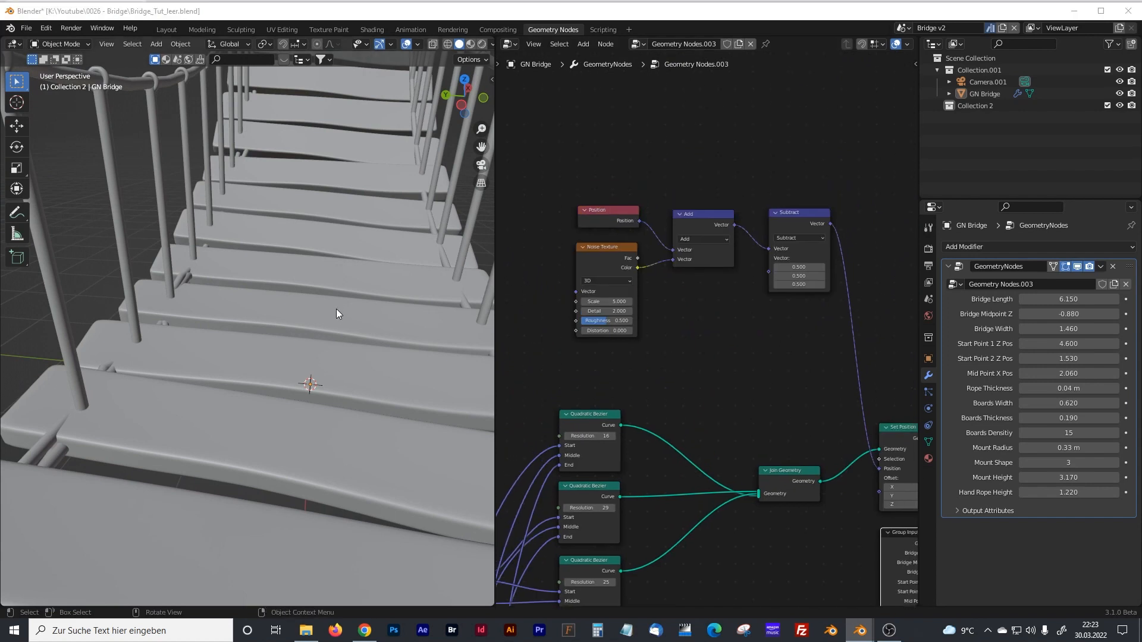
pyautogui.scroll(4, 622, 316)
pyautogui.moveTo(498, 299); pyautogui.dragTo(402, 310)
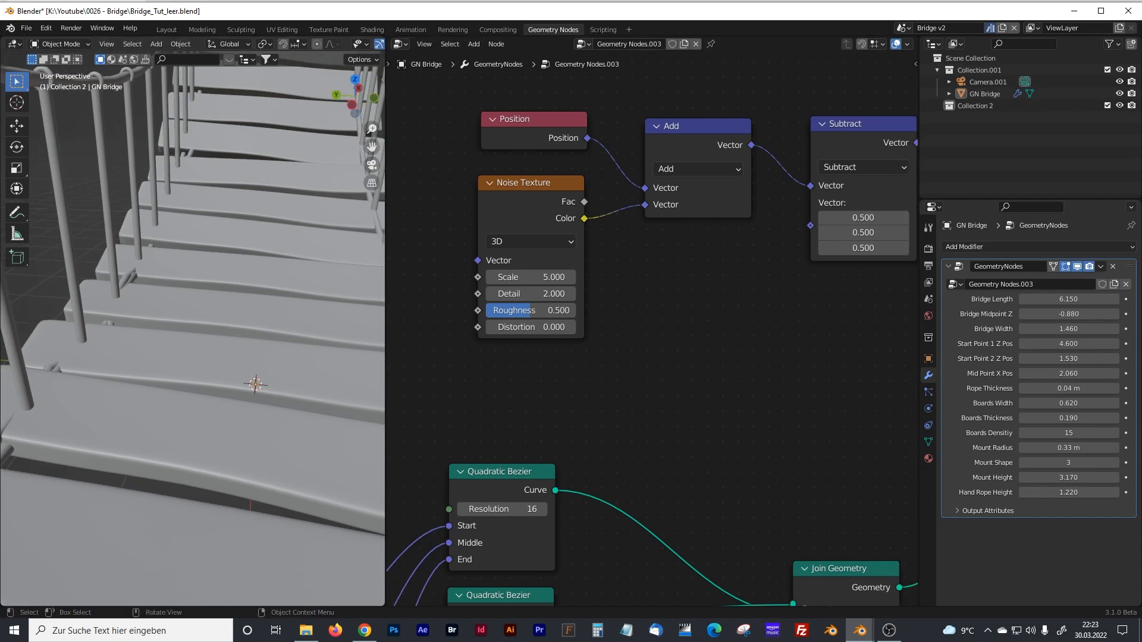
pyautogui.click(557, 277)
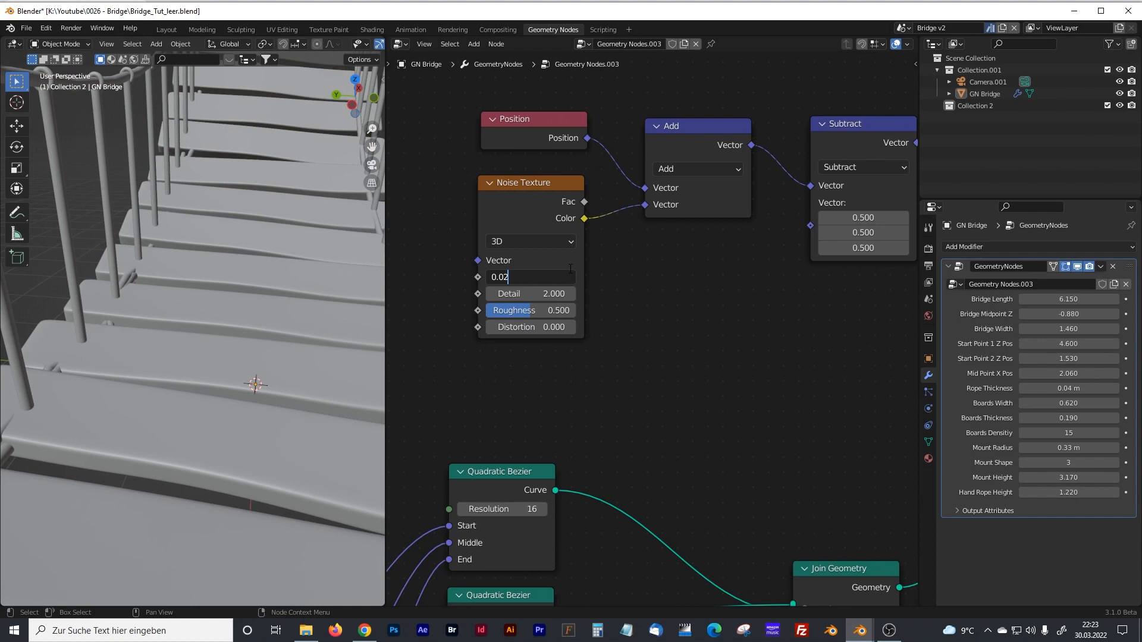
pyautogui.press('Tab')
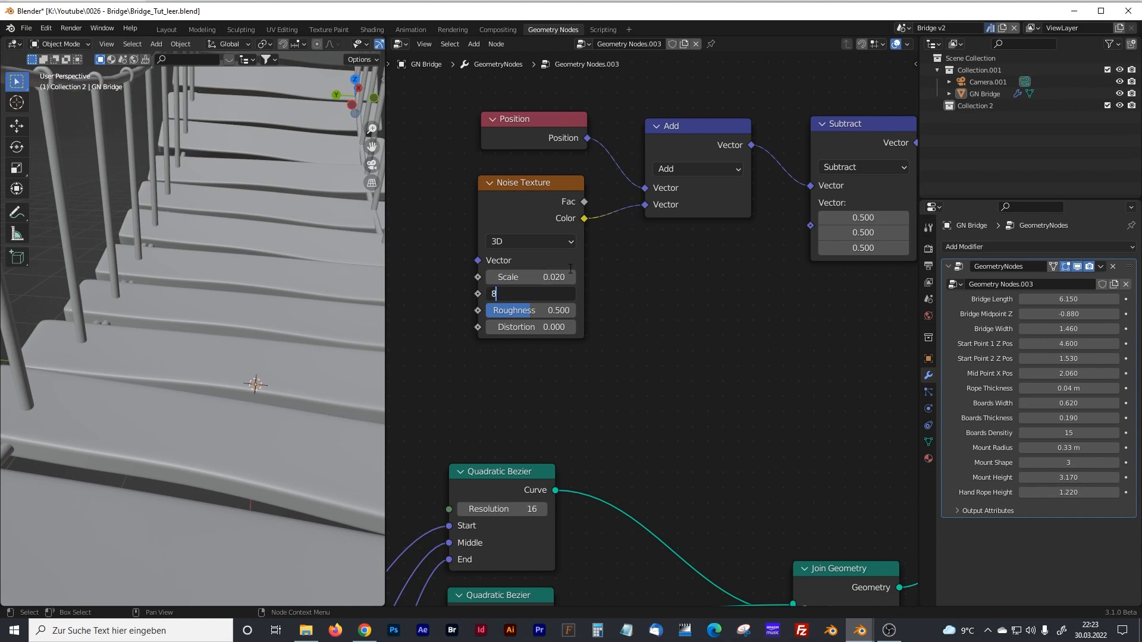
pyautogui.press('Tab')
pyautogui.write('0.9')
pyautogui.press('Return')
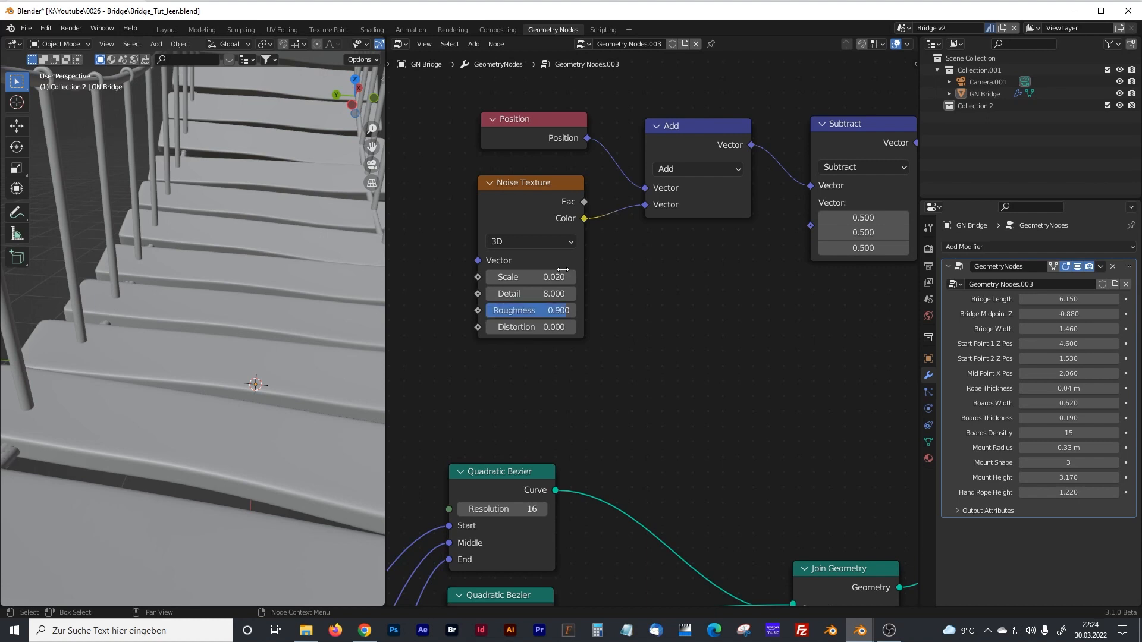
# - Set the Noise Texture's Distortion to 26.6
pyautogui.click(565, 328)
pyautogui.write('3.5')
pyautogui.press('Return')
pyautogui.moveTo(531, 327); pyautogui.dragTo(703, 327)
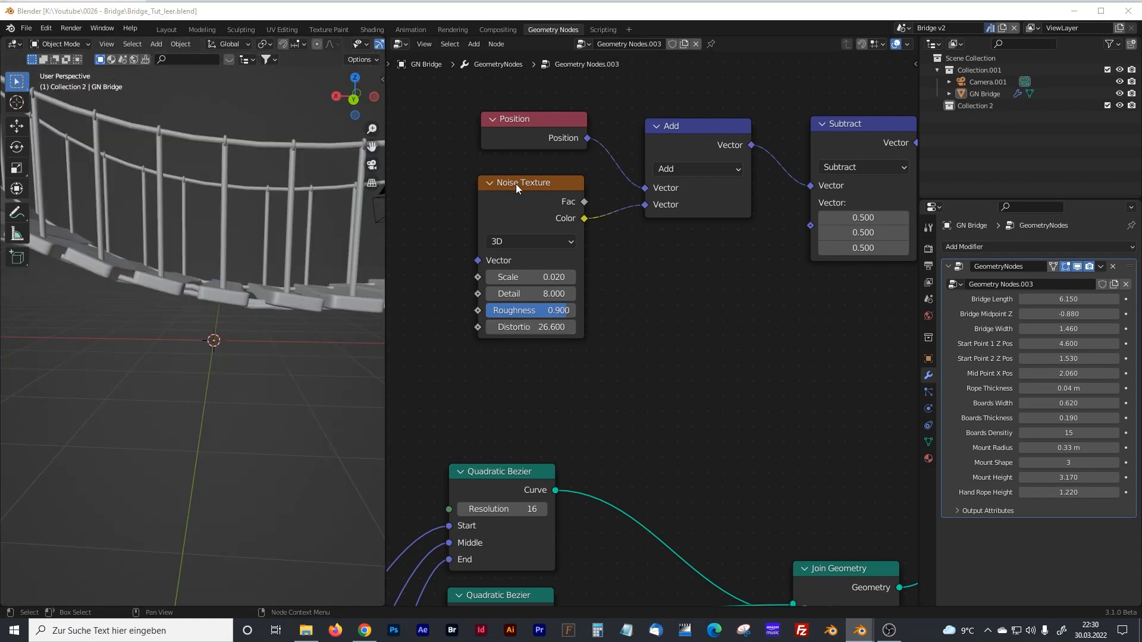
# - Make room beside the Noise Texture and insert an RGB Curves node between its Color output and the Add node
pyautogui.moveTo(531, 182); pyautogui.dragTo(451, 185)
pyautogui.moveTo(583, 252); pyautogui.dragTo(669, 239, button='middle')
pyautogui.moveTo(550, 172); pyautogui.dragTo(501, 177)
pyautogui.click(616, 265)
pyautogui.hotkey('shift', 'a')
pyautogui.click(577, 266)
pyautogui.write('rgb')
pyautogui.press('Return')
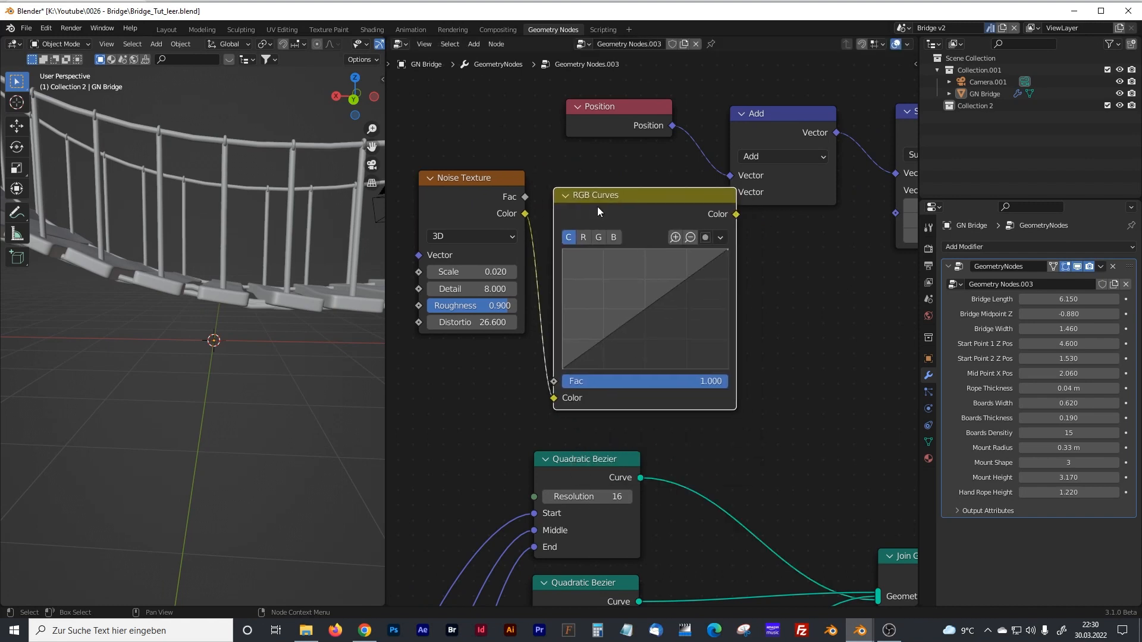
pyautogui.click(521, 236)
pyautogui.moveTo(522, 237); pyautogui.dragTo(572, 232, button='middle')
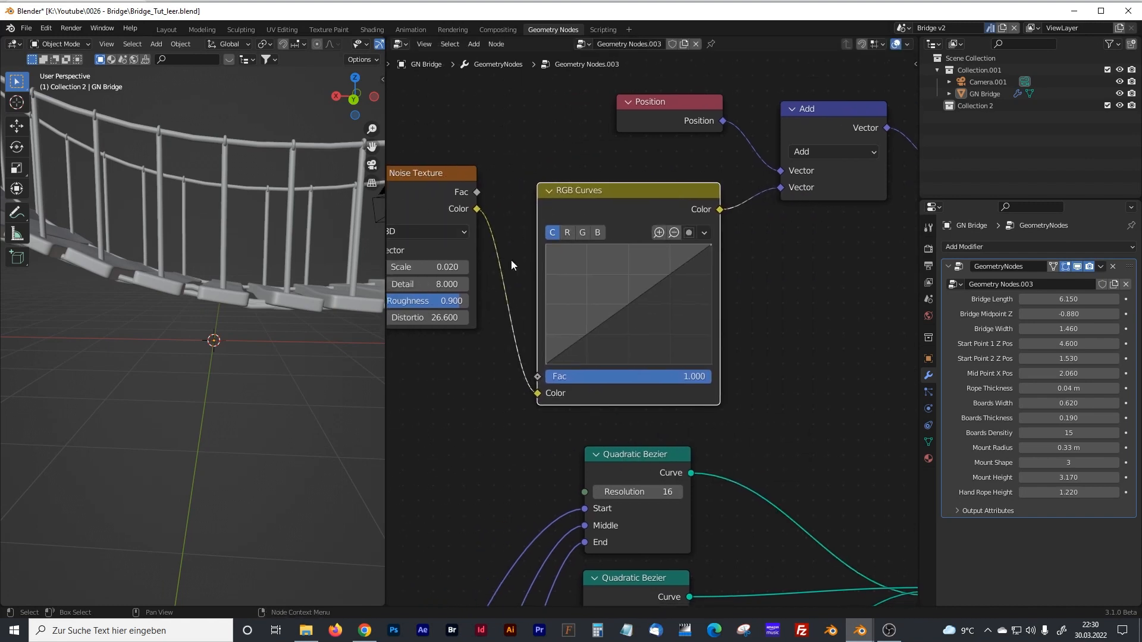
# - Bend the RGB Curves profile into a wavy shape with several added points and set its Fac to 3
pyautogui.moveTo(711, 245)
pyautogui.mouseDown()
pyautogui.moveTo(711, 293)
pyautogui.moveTo(686, 263)
pyautogui.moveTo(643, 288)
pyautogui.moveTo(601, 282)
pyautogui.moveTo(584, 306)
pyautogui.mouseUp()
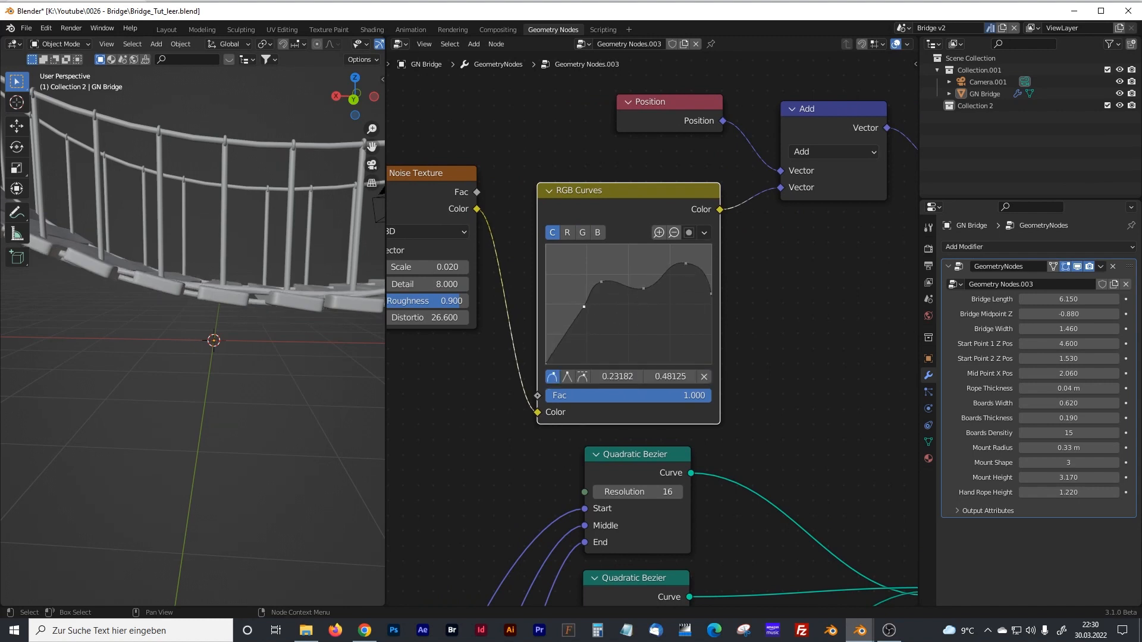
pyautogui.click(691, 395)
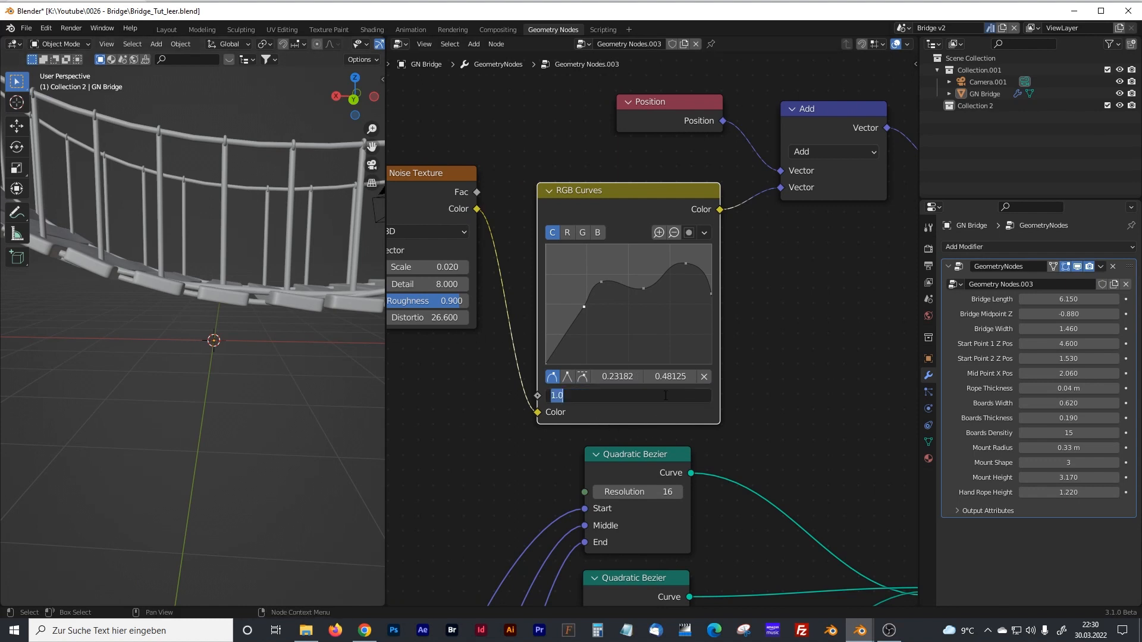
pyautogui.click(734, 385)
pyautogui.click(691, 395)
pyautogui.write('3')
pyautogui.press('Return')
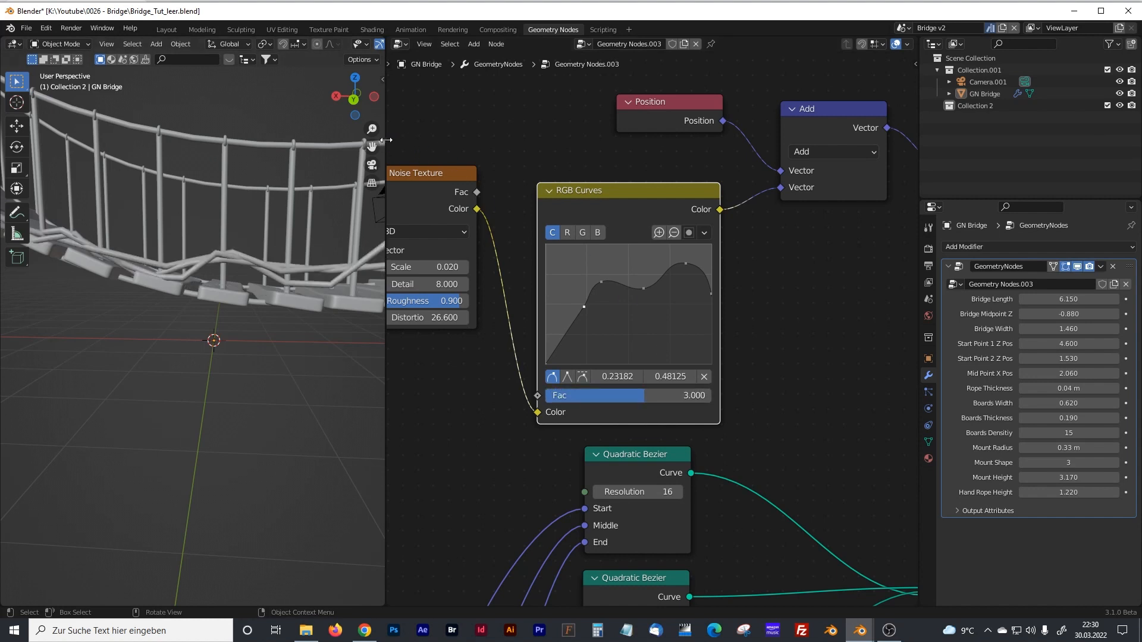
pyautogui.moveTo(386, 139); pyautogui.dragTo(479, 140)
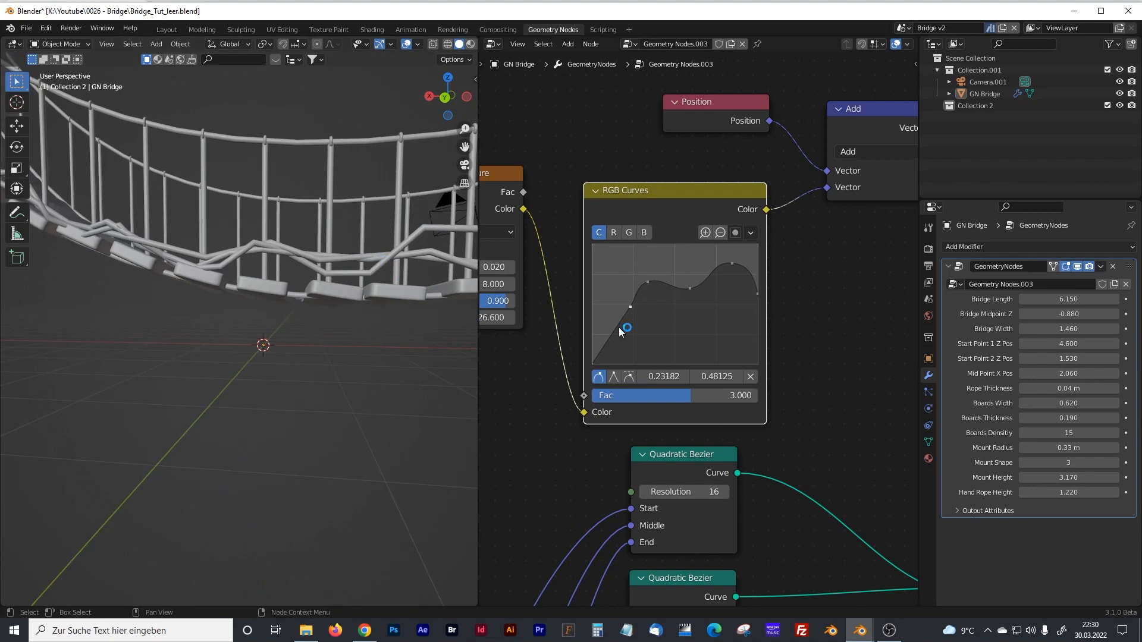
# - Reshape the RGB Curves profile into two humps with its end point lowered to 0.05, and set Fac to 2
pyautogui.moveTo(740, 271); pyautogui.dragTo(759, 360)
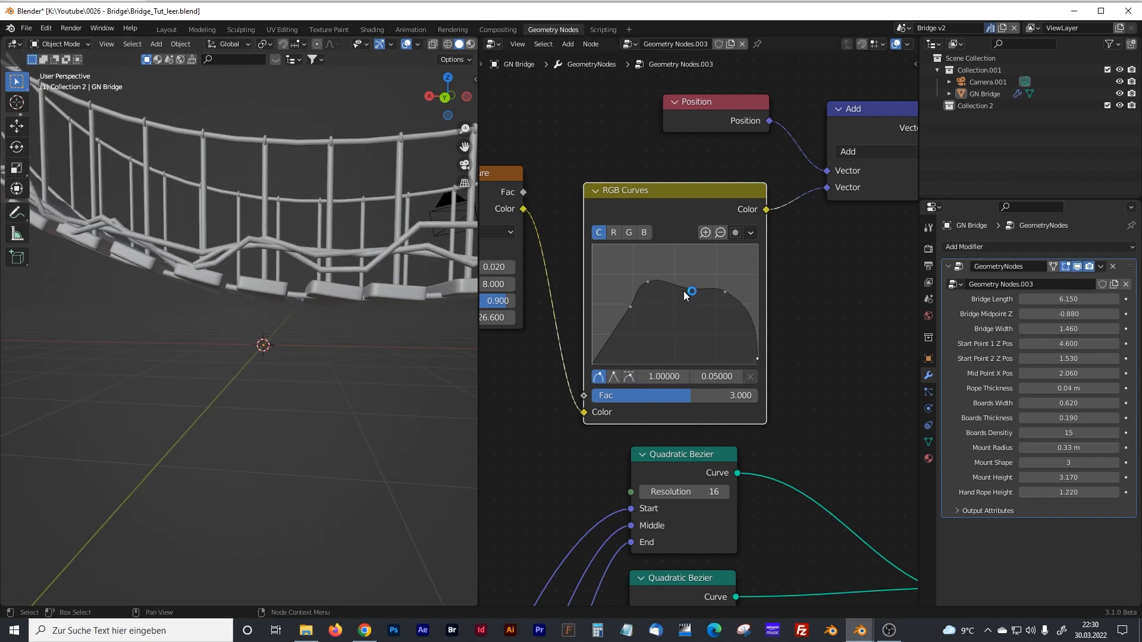
pyautogui.moveTo(685, 295); pyautogui.dragTo(691, 318)
pyautogui.moveTo(647, 282); pyautogui.dragTo(650, 287)
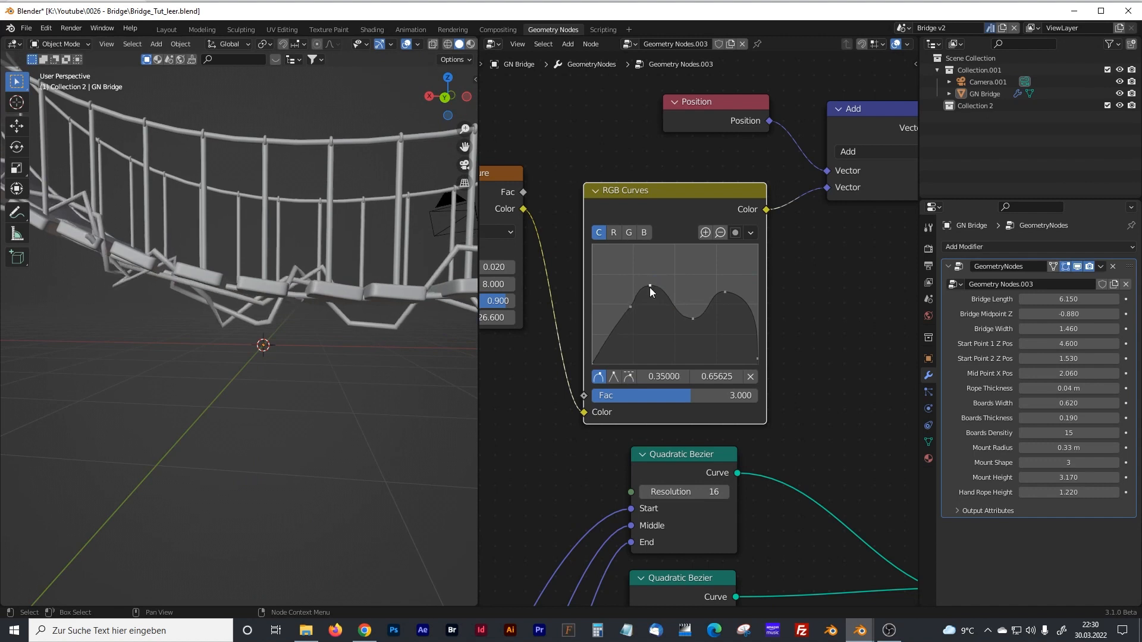
pyautogui.click(740, 395)
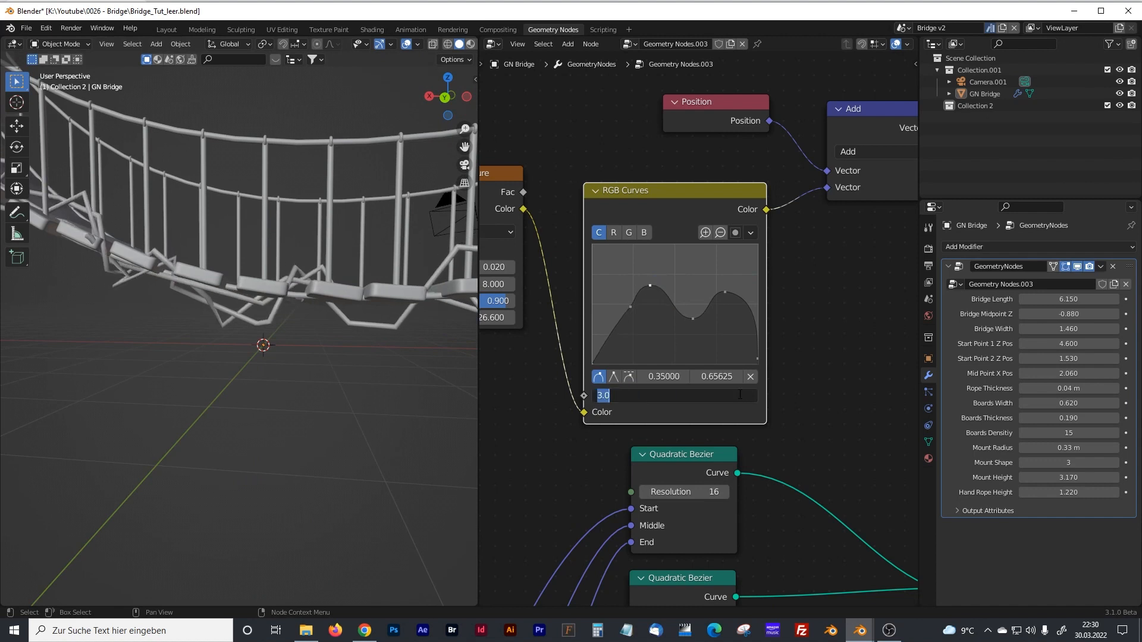
pyautogui.write('2')
pyautogui.press('Return')
pyautogui.moveTo(410, 321); pyautogui.dragTo(401, 353, button='middle')
pyautogui.moveTo(210, 320); pyautogui.dragTo(255, 316, button='middle')
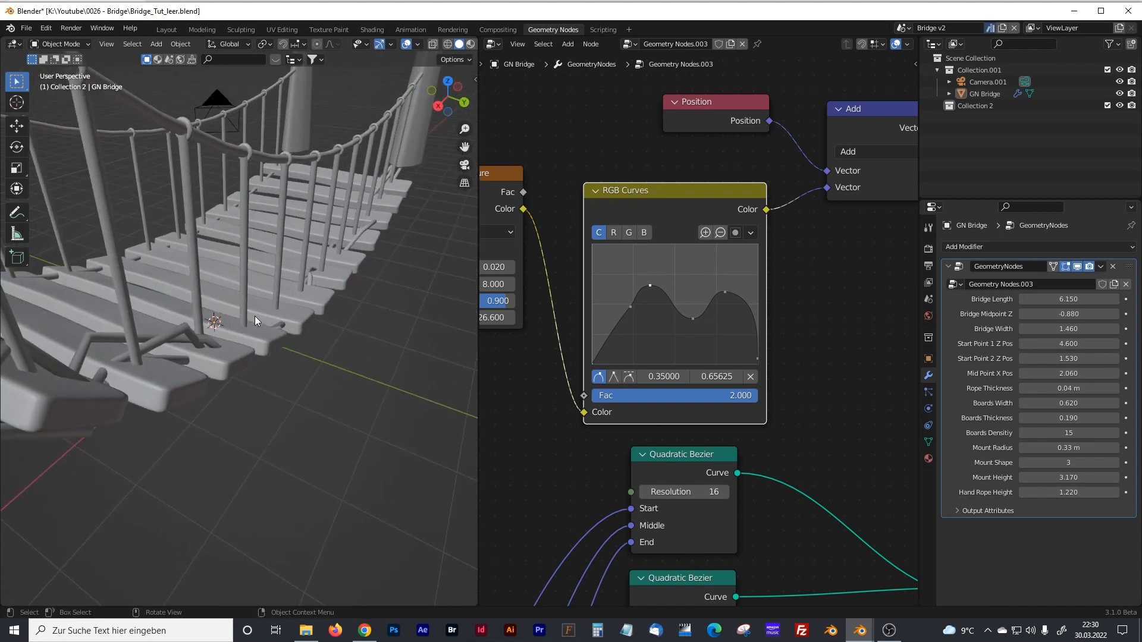
pyautogui.moveTo(316, 277); pyautogui.dragTo(258, 278, button='middle')
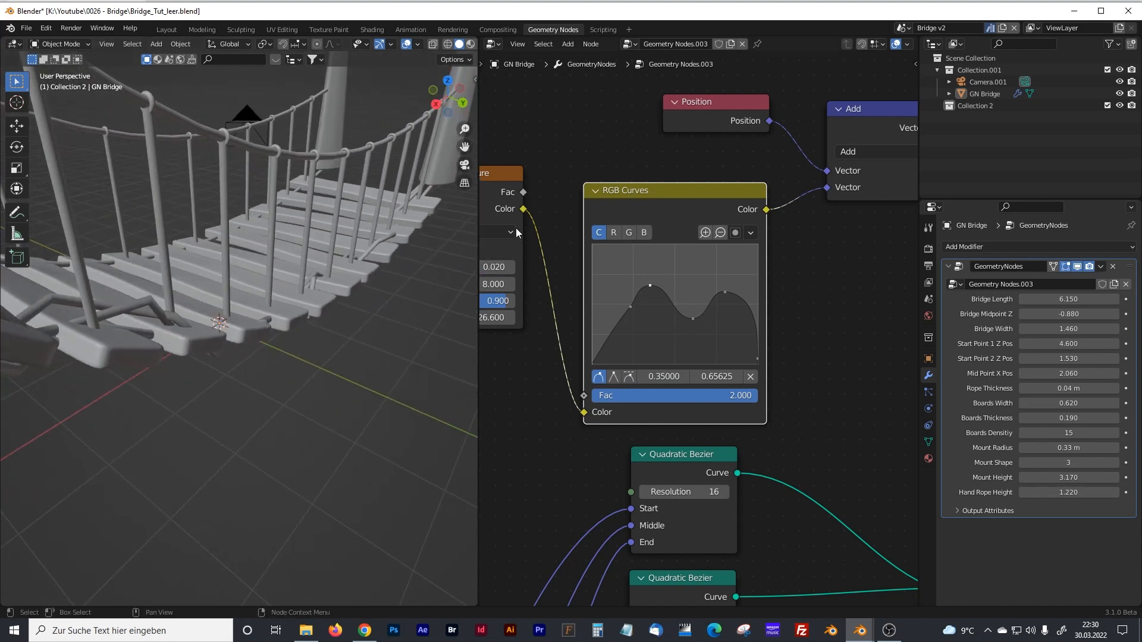
pyautogui.moveTo(616, 193); pyautogui.dragTo(594, 170)
# - Make room before the final Join Geometry node and insert a Subdivision Surface node after the extra strands' Curve to Mesh node
pyautogui.moveTo(283, 295); pyautogui.dragTo(280, 294, button='middle')
pyautogui.scroll(-6, 801, 345)
pyautogui.keyDown('shift'); pyautogui.moveTo(837, 369); pyautogui.dragTo(562, 281, button='middle'); pyautogui.keyUp('shift')
pyautogui.keyDown('shift'); pyautogui.moveTo(806, 345); pyautogui.dragTo(615, 297, button='middle'); pyautogui.keyUp('shift')
pyautogui.keyDown('shift'); pyautogui.moveTo(764, 328); pyautogui.dragTo(574, 292, button='middle'); pyautogui.keyUp('shift')
pyautogui.moveTo(719, 310); pyautogui.dragTo(776, 294)
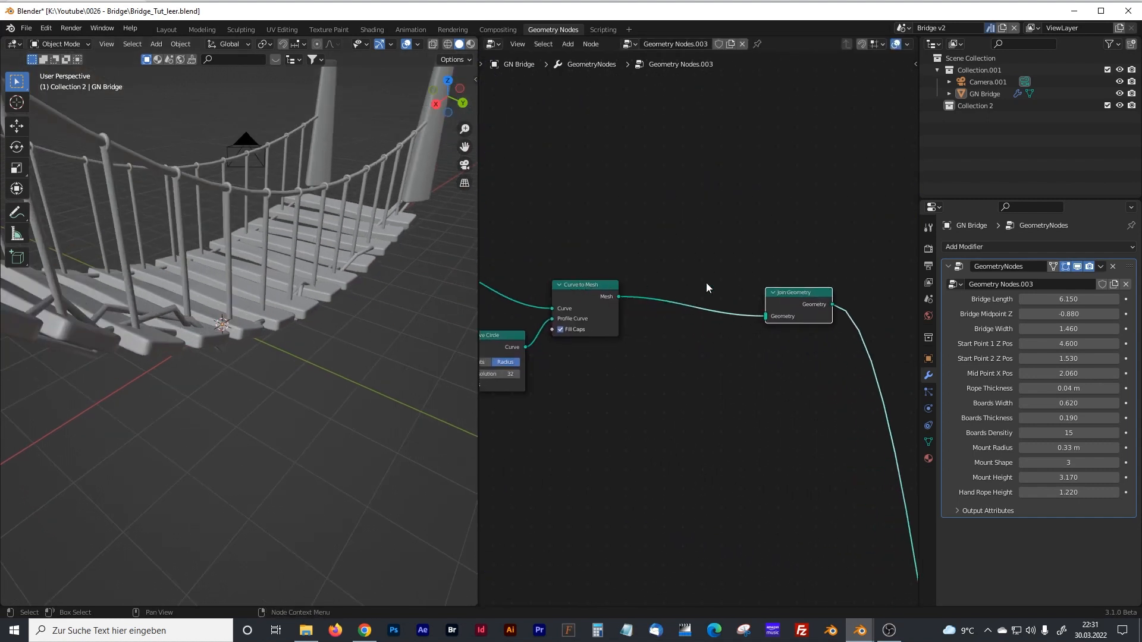
pyautogui.click(673, 367)
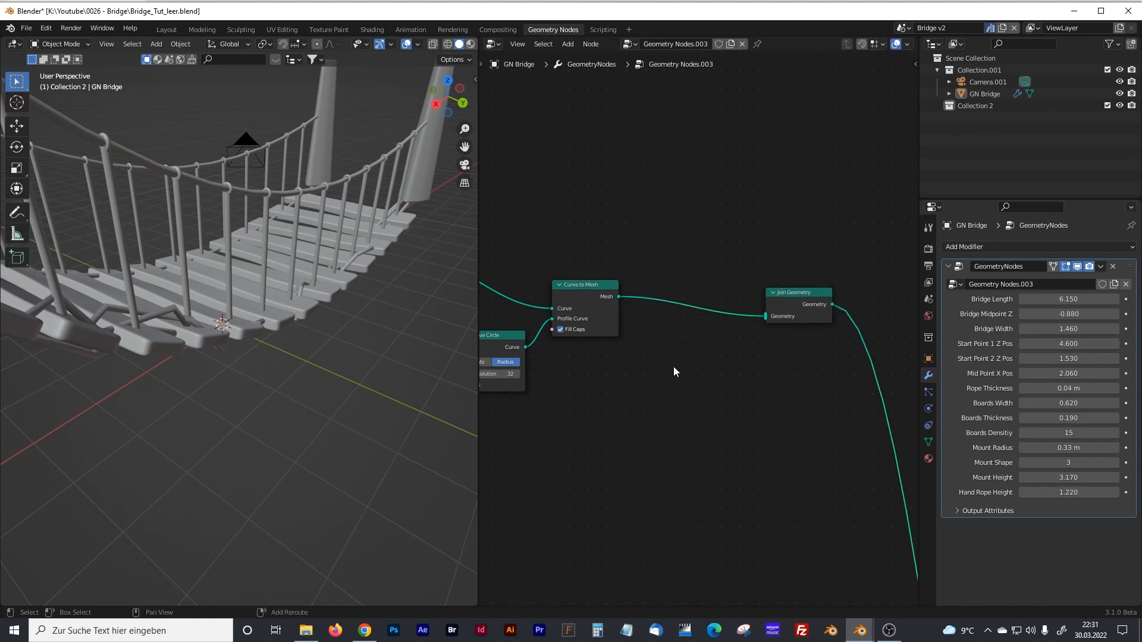
pyautogui.hotkey('shift', 'a')
pyautogui.click(658, 365)
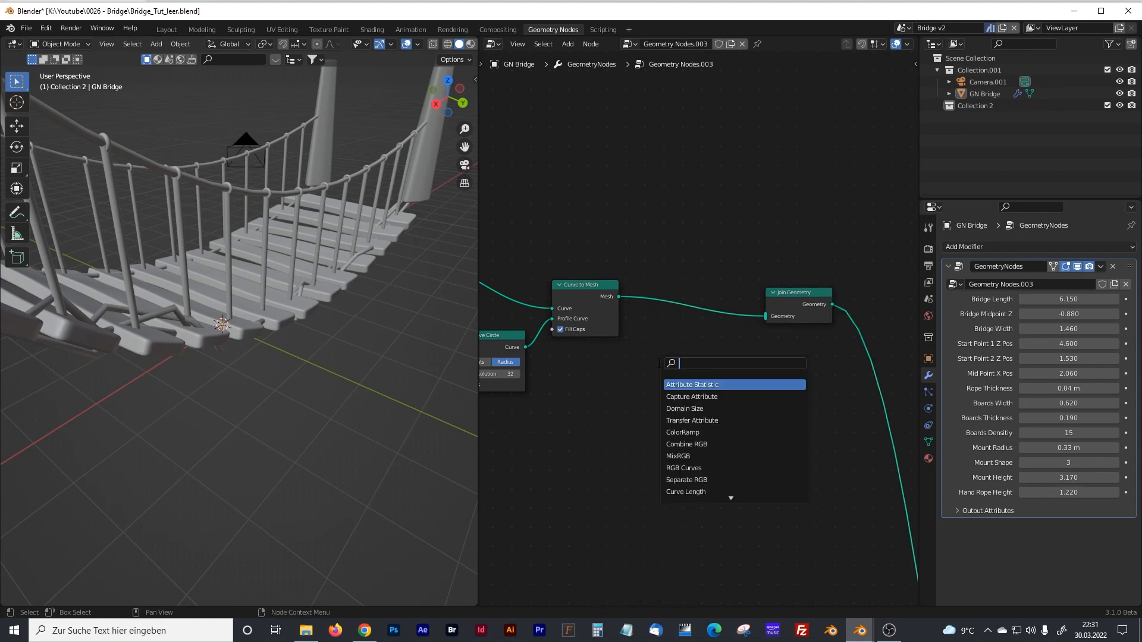
pyautogui.write('subd')
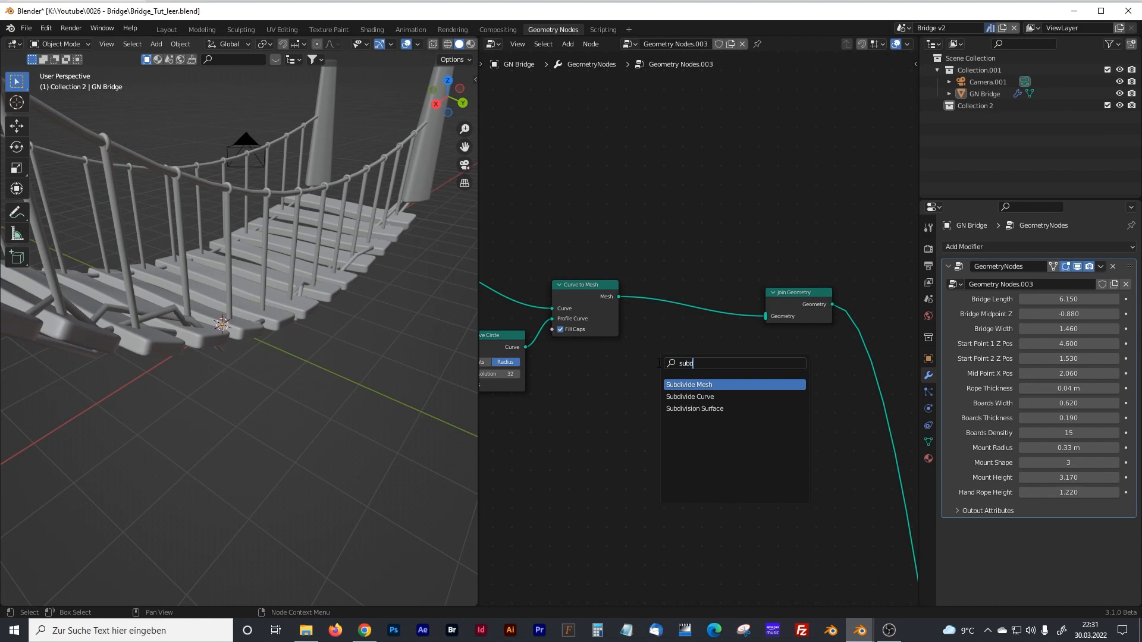
pyautogui.click(695, 409)
pyautogui.click(720, 360)
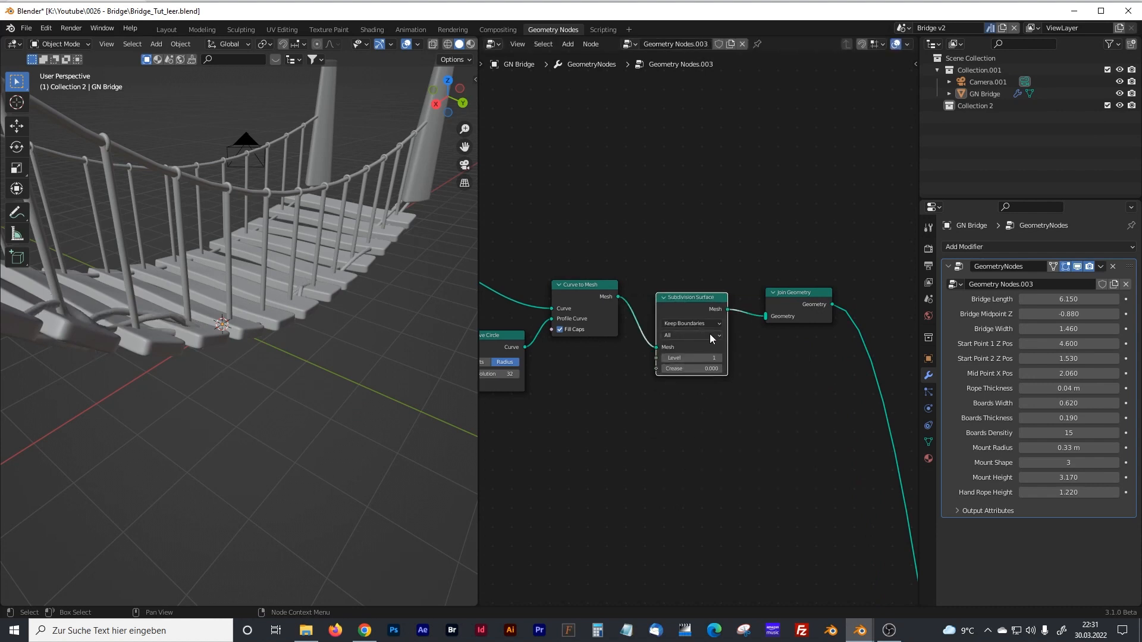
pyautogui.click(719, 358)
# - Set the Noise Texture's Distortion to 25.8
pyautogui.moveTo(446, 331); pyautogui.dragTo(380, 328, button='middle')
pyautogui.scroll(-1, 618, 319)
pyautogui.moveTo(522, 295); pyautogui.dragTo(731, 319, button='middle')
pyautogui.moveTo(628, 290); pyautogui.dragTo(694, 292, button='middle')
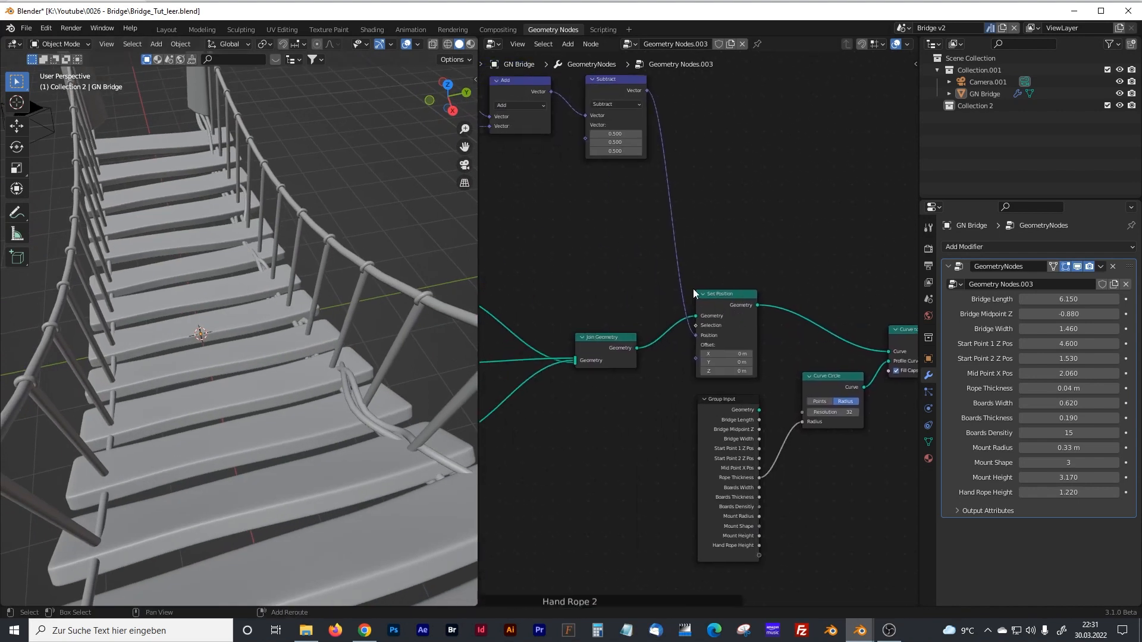
pyautogui.moveTo(477, 220); pyautogui.dragTo(419, 223)
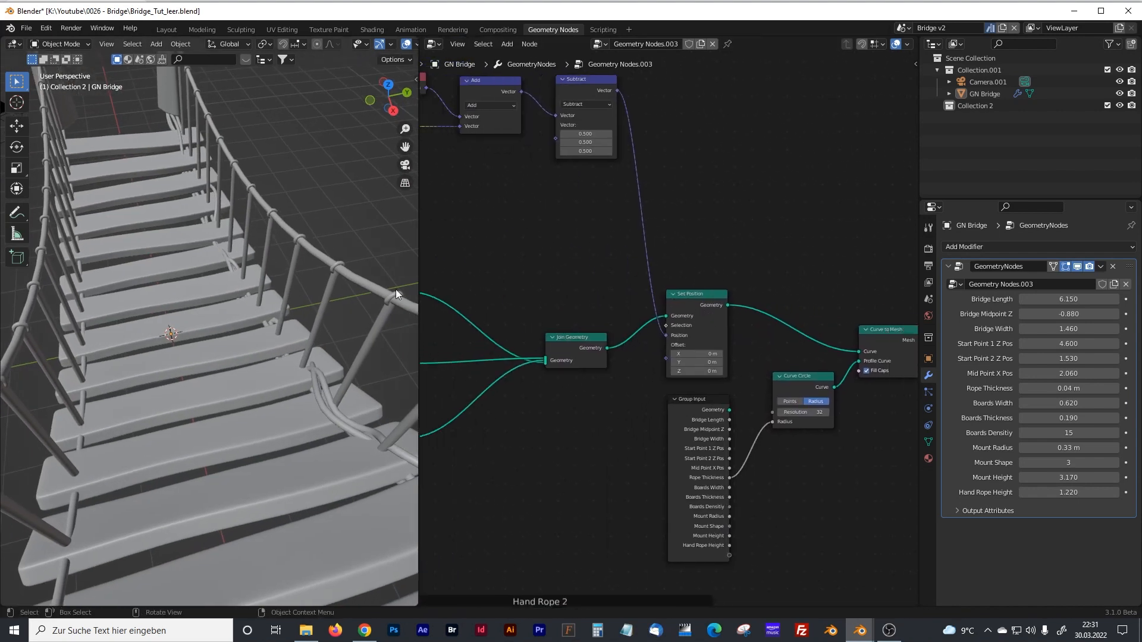
pyautogui.moveTo(331, 328); pyautogui.dragTo(229, 241, button='middle')
pyautogui.moveTo(525, 254); pyautogui.dragTo(798, 307, button='middle')
pyautogui.moveTo(529, 342); pyautogui.dragTo(556, 411, button='middle')
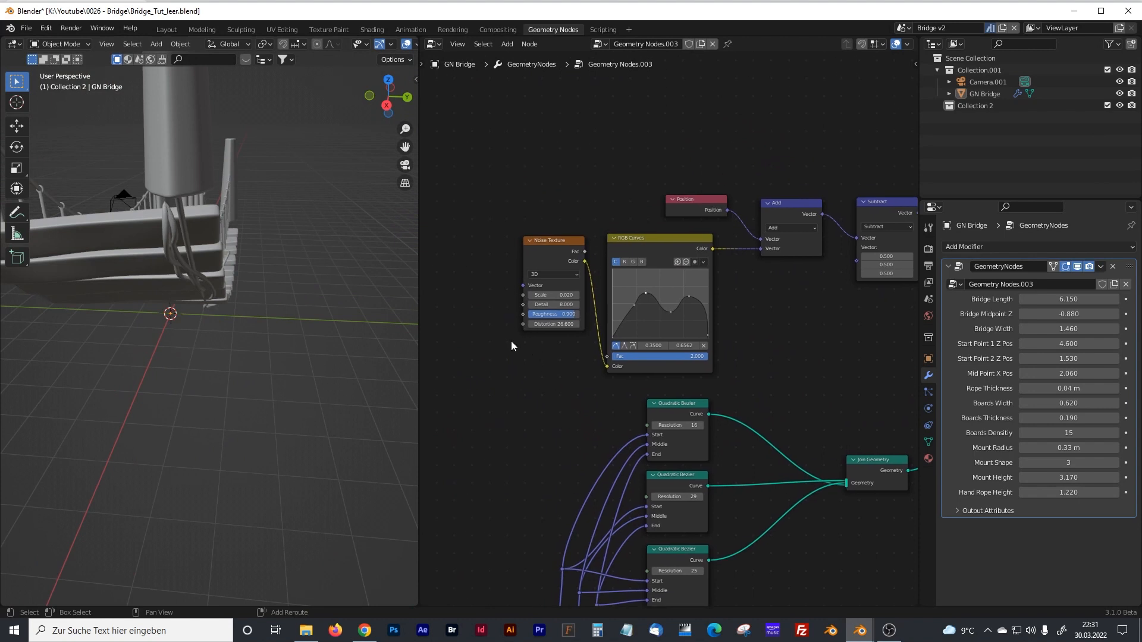
pyautogui.scroll(2, 191, 259)
pyautogui.scroll(2, 191, 258)
pyautogui.keyDown('shift'); pyautogui.moveTo(201, 249); pyautogui.dragTo(227, 299, button='middle'); pyautogui.keyUp('shift')
pyautogui.scroll(-3, 227, 298)
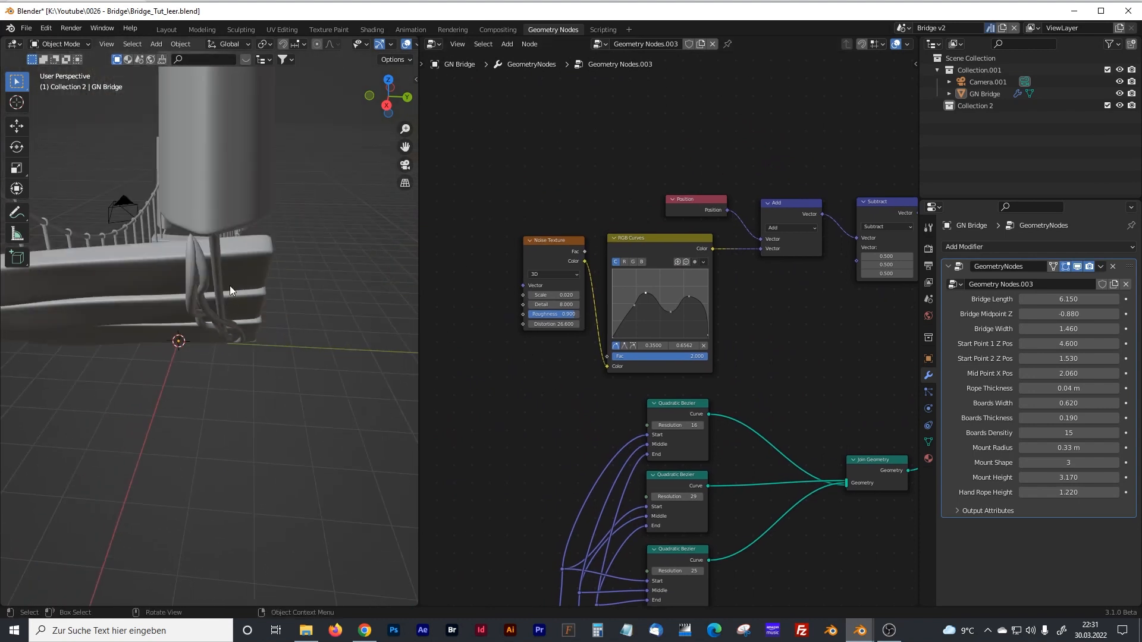
pyautogui.moveTo(575, 329); pyautogui.dragTo(542, 324)
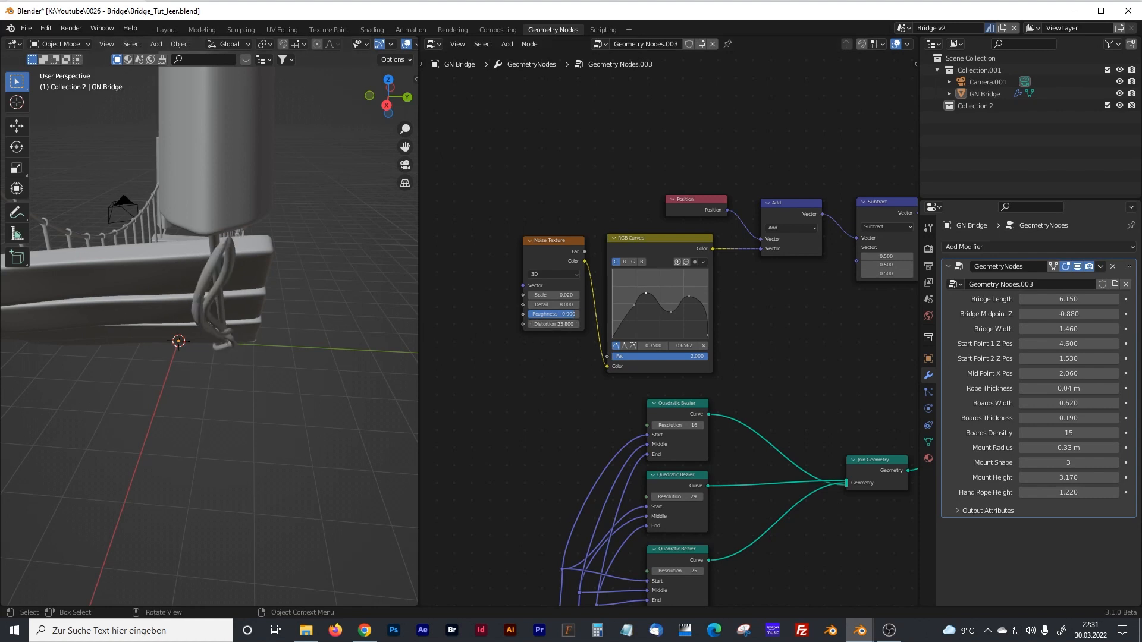
# - Move the noise displacement nodes upward and connect a new Endpoint Selection node to the Set Position node's Selection input
pyautogui.moveTo(728, 280); pyautogui.dragTo(648, 273, button='middle')
pyautogui.moveTo(474, 172); pyautogui.dragTo(815, 330)
pyautogui.moveTo(809, 200); pyautogui.dragTo(809, 134)
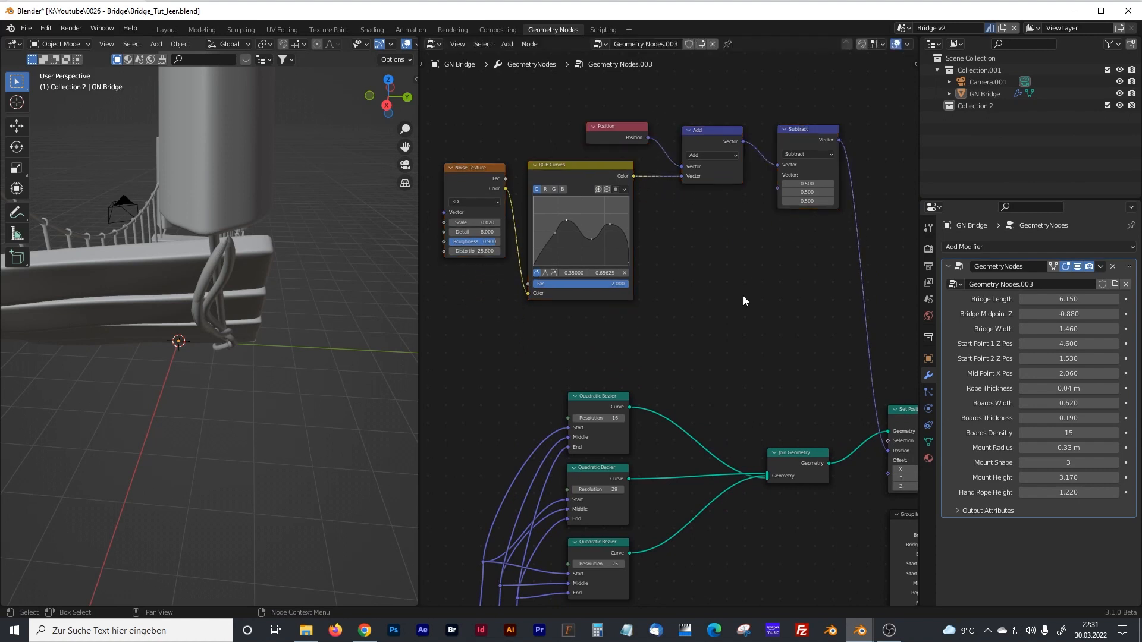
pyautogui.hotkey('shift', 'a')
pyautogui.write('end')
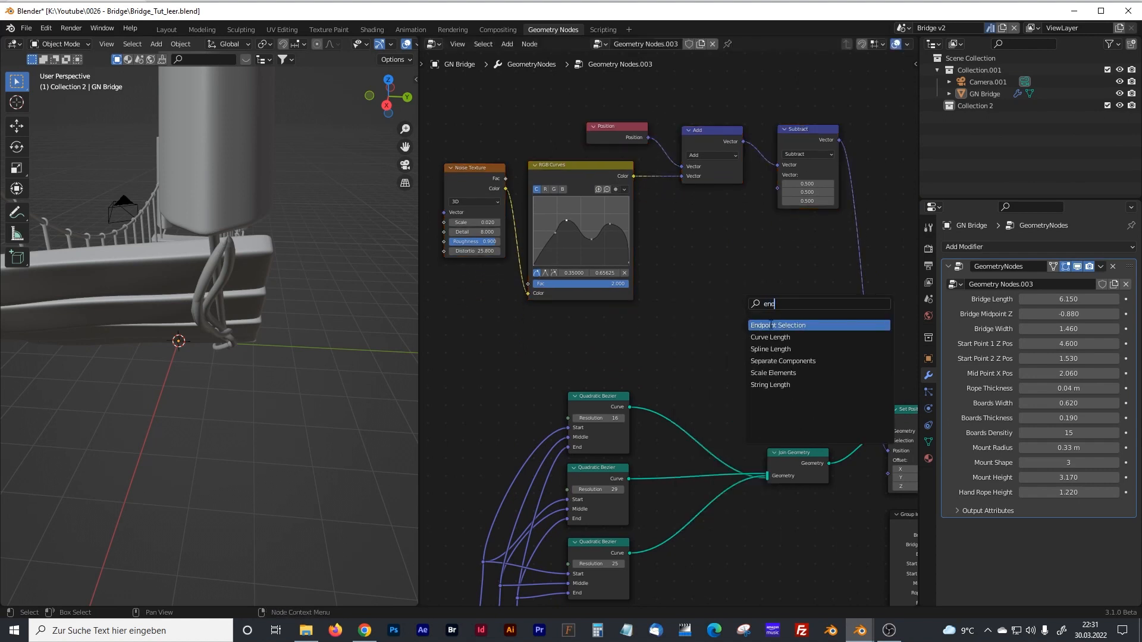
pyautogui.click(771, 326)
pyautogui.click(696, 328)
pyautogui.moveTo(742, 362); pyautogui.dragTo(652, 323, button='middle')
pyautogui.moveTo(634, 290); pyautogui.dragTo(798, 404)
pyautogui.moveTo(341, 316); pyautogui.dragTo(407, 328, button='middle')
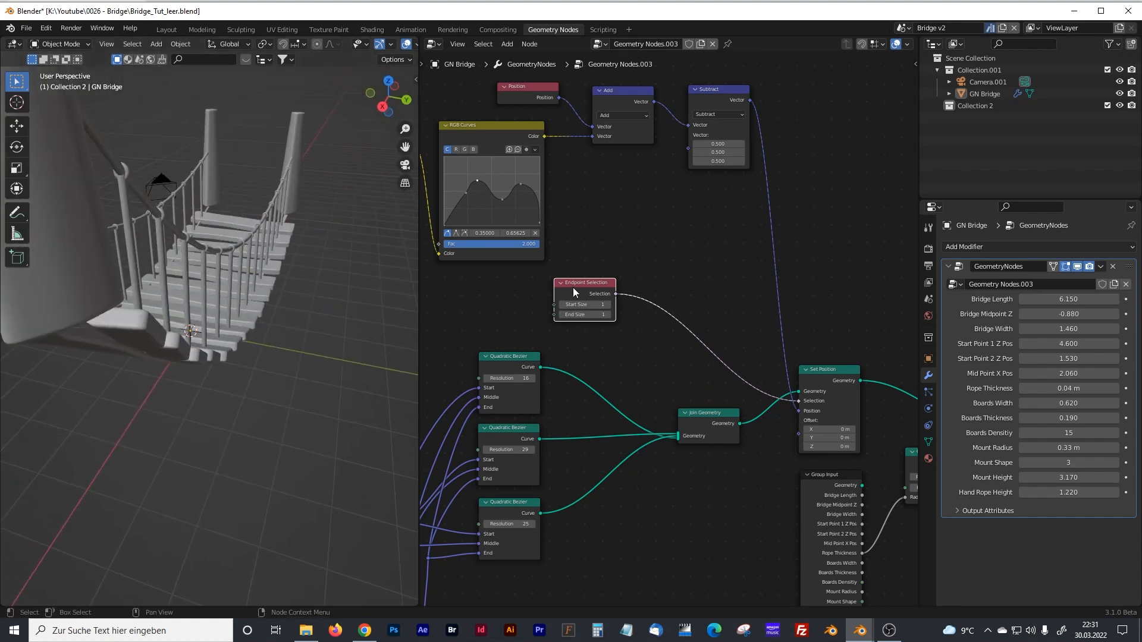
# - Insert a ColorRamp node between the Endpoint Selection node and the Set Position node's Selection input
pyautogui.moveTo(572, 290); pyautogui.dragTo(548, 289)
pyautogui.click(630, 279)
pyautogui.hotkey('shift', 'a')
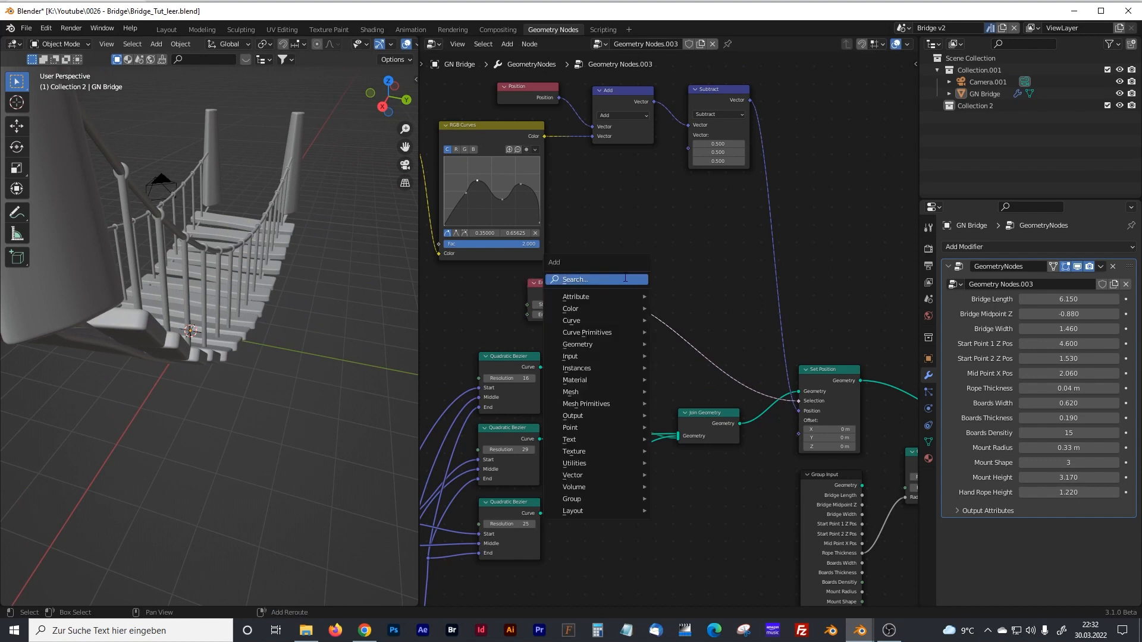
pyautogui.write('coloir')
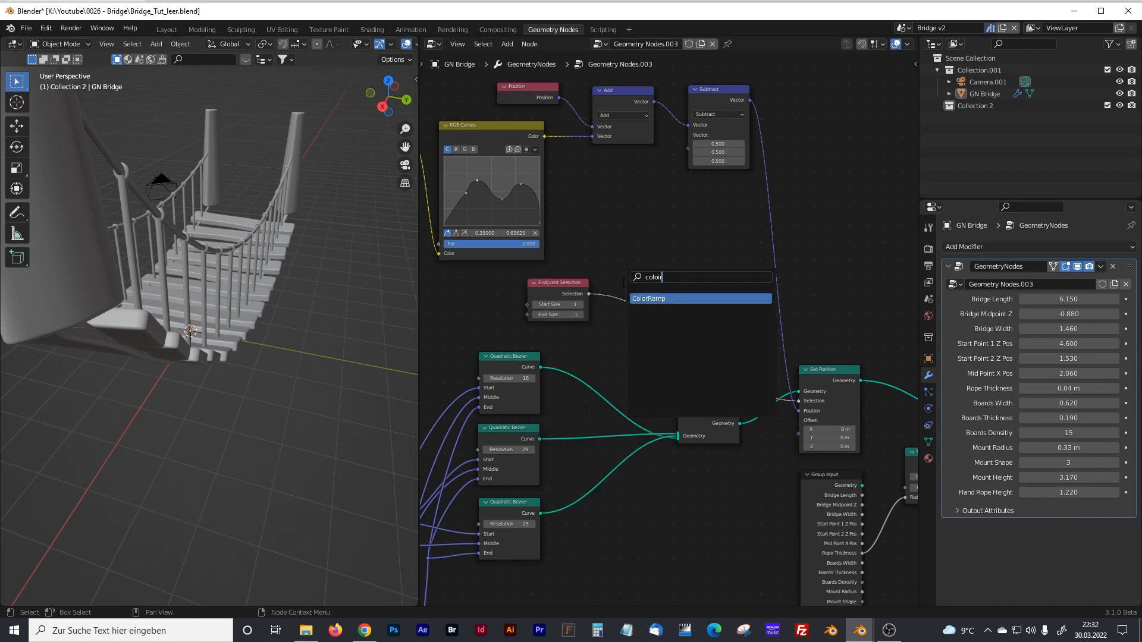
pyautogui.click(653, 298)
pyautogui.click(651, 295)
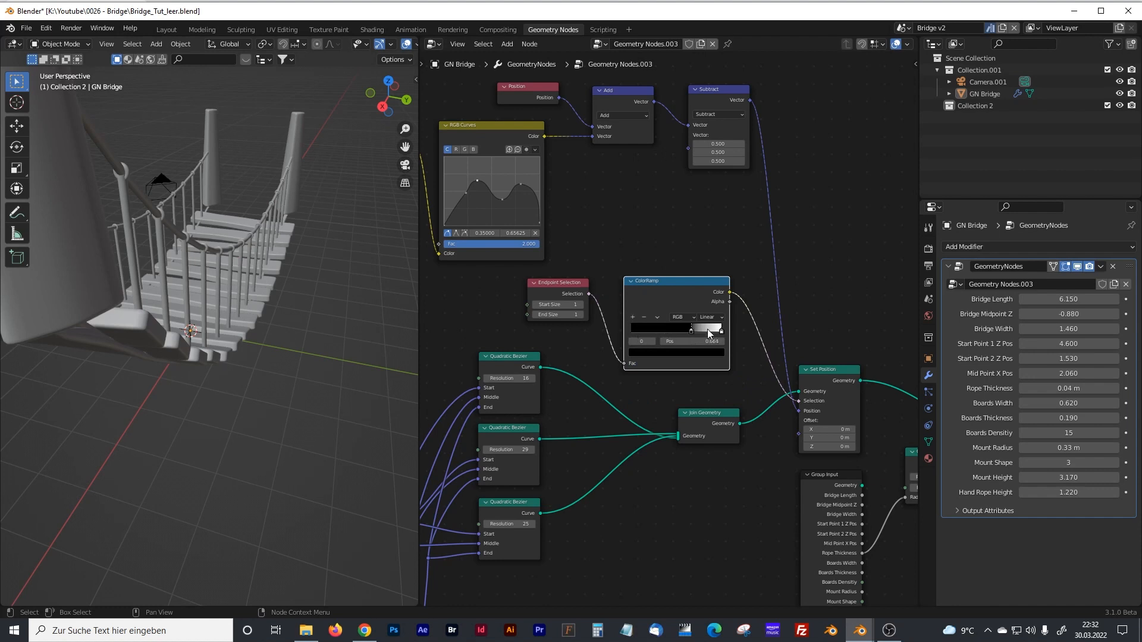
# - Reverse the ColorRamp stops so the gradient runs from white at the start to black at position 1
pyautogui.moveTo(721, 332)
pyautogui.mouseDown()
pyautogui.moveTo(638, 330)
pyautogui.moveTo(733, 333)
pyautogui.mouseUp()
pyautogui.moveTo(191, 335); pyautogui.dragTo(122, 335, button='middle')
pyautogui.scroll(3, 293, 361)
pyautogui.keyDown('shift'); pyautogui.moveTo(293, 360); pyautogui.dragTo(312, 313, button='middle'); pyautogui.keyUp('shift')
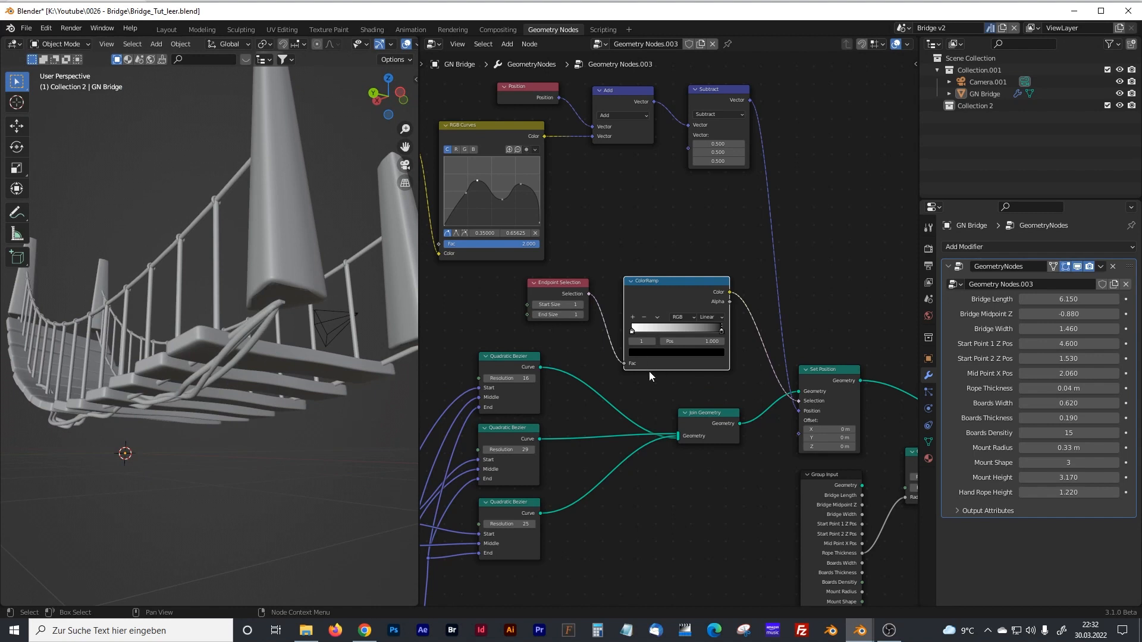
# - Set the Noise Texture's Distortion to 27.7
pyautogui.moveTo(439, 222); pyautogui.dragTo(585, 327, button='middle')
pyautogui.scroll(3, 533, 284)
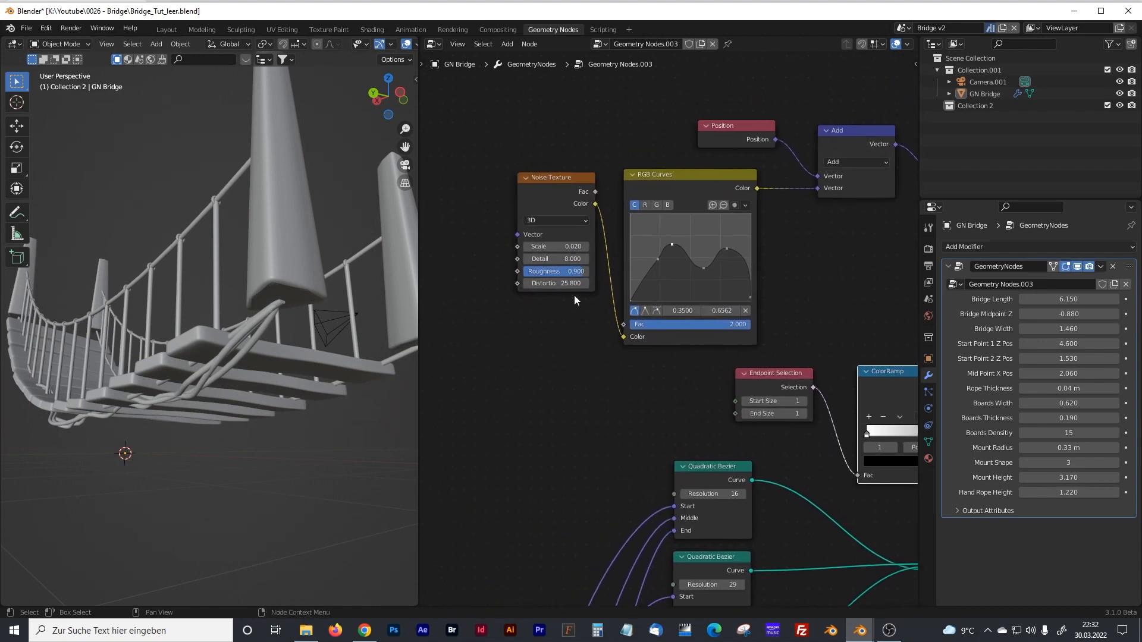
pyautogui.moveTo(559, 283); pyautogui.dragTo(598, 283)
pyautogui.moveTo(371, 327); pyautogui.dragTo(116, 398, button='middle')
# - Set the Resolution of the first Quadratic Bezier node to 25 and raise the Resolution of the third
pyautogui.moveTo(709, 488); pyautogui.dragTo(640, 381, button='middle')
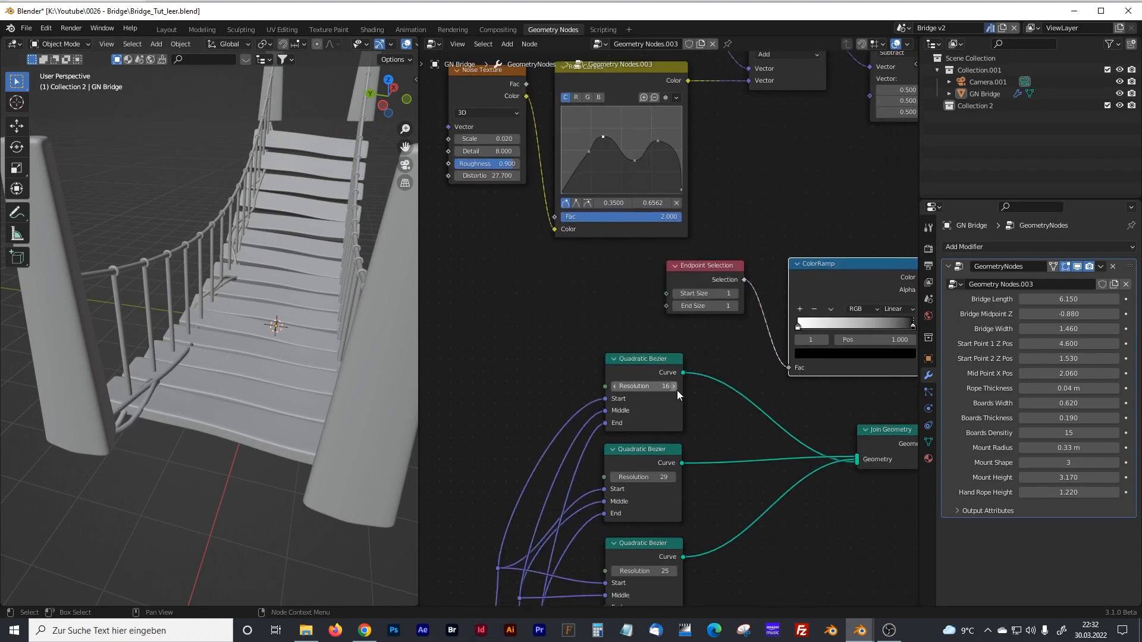
pyautogui.moveTo(667, 386); pyautogui.dragTo(656, 386)
pyautogui.moveTo(622, 476); pyautogui.dragTo(619, 408, button='middle')
pyautogui.moveTo(642, 503); pyautogui.dragTo(659, 502)
pyautogui.moveTo(634, 213); pyautogui.dragTo(586, 366, button='middle')
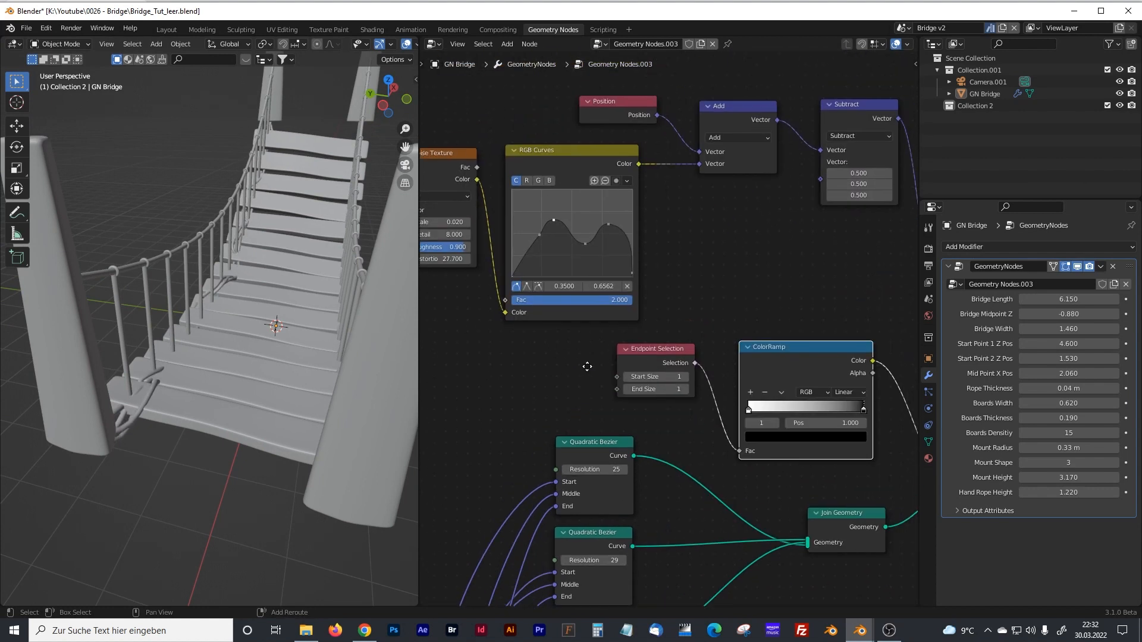
pyautogui.moveTo(316, 272); pyautogui.dragTo(191, 352, button='middle')
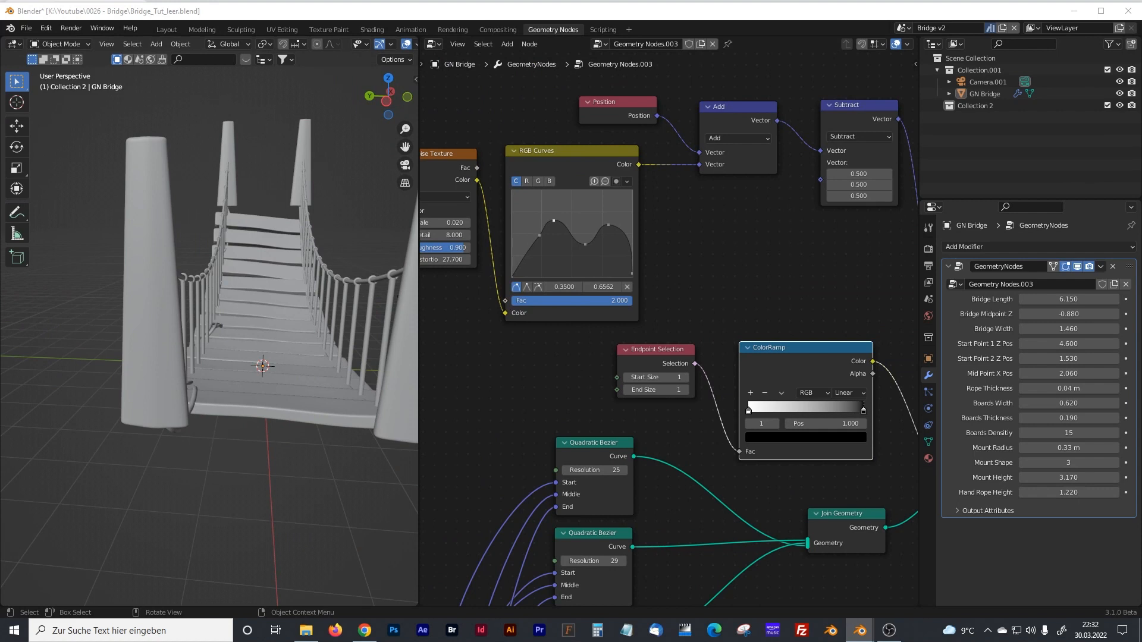
pyautogui.scroll(-3, 728, 348)
pyautogui.moveTo(238, 286); pyautogui.dragTo(306, 309, button='middle')
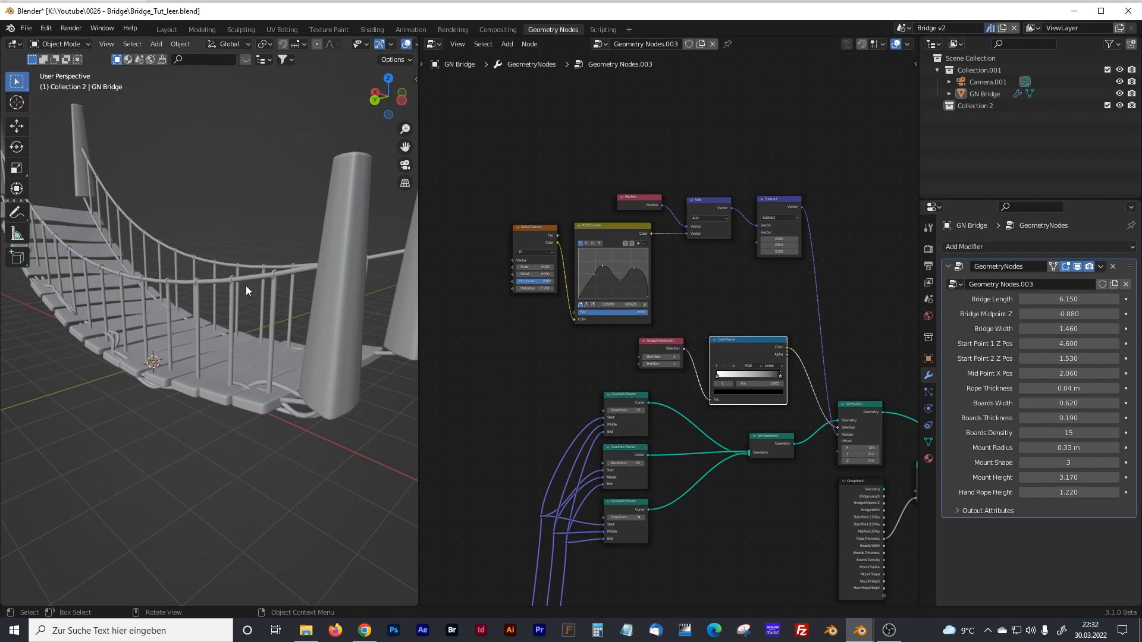
# - Select all the extra rope strand nodes, from the Noise Texture to the final Join Geometry, and group them in a frame
pyautogui.moveTo(725, 406); pyautogui.dragTo(569, 303, button='middle')
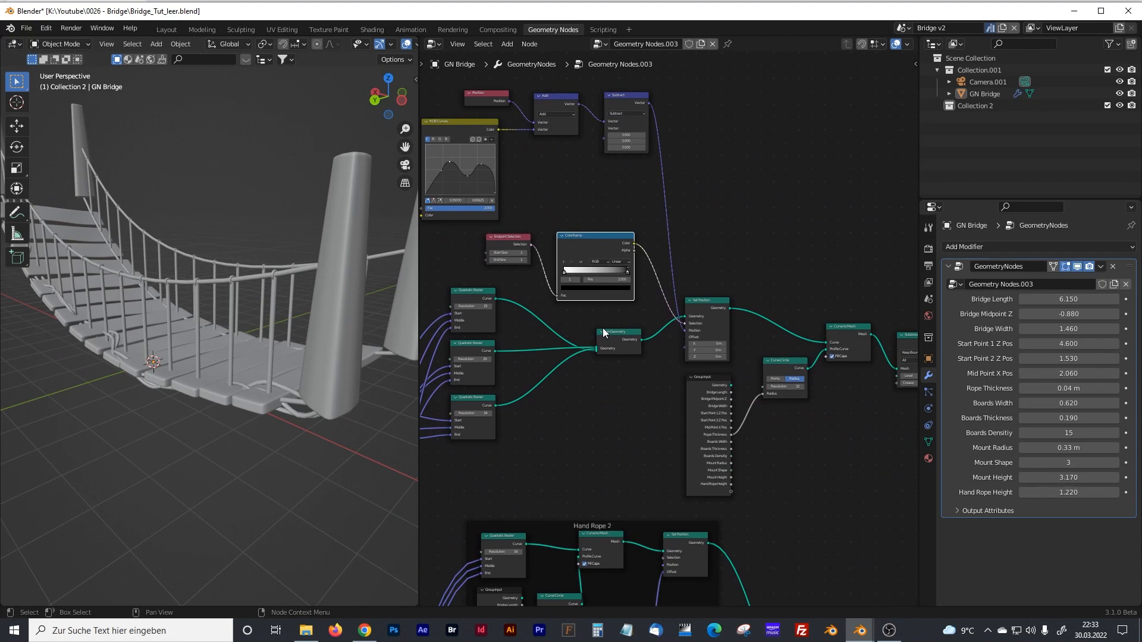
pyautogui.scroll(-2, 602, 327)
pyautogui.scroll(-1, 603, 327)
pyautogui.moveTo(811, 374); pyautogui.dragTo(707, 346, button='middle')
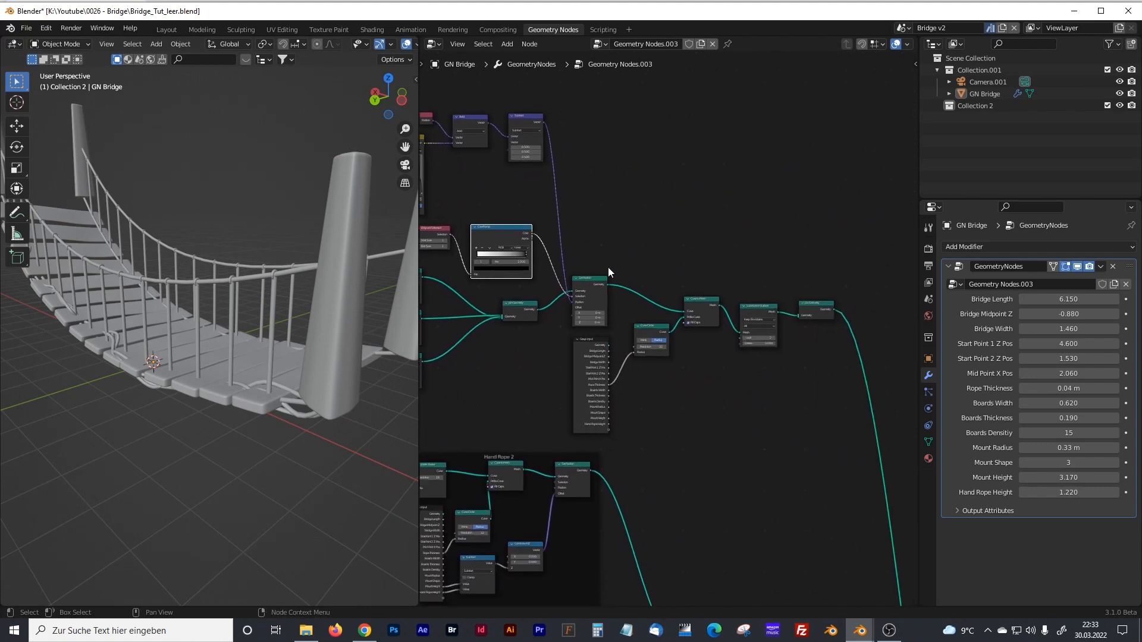
pyautogui.moveTo(608, 272); pyautogui.dragTo(729, 313, button='middle')
pyautogui.moveTo(689, 166); pyautogui.dragTo(451, 247)
pyautogui.scroll(-2, 682, 287)
pyautogui.moveTo(448, 176); pyautogui.dragTo(842, 422)
pyautogui.hotkey('ctrl', 'j')
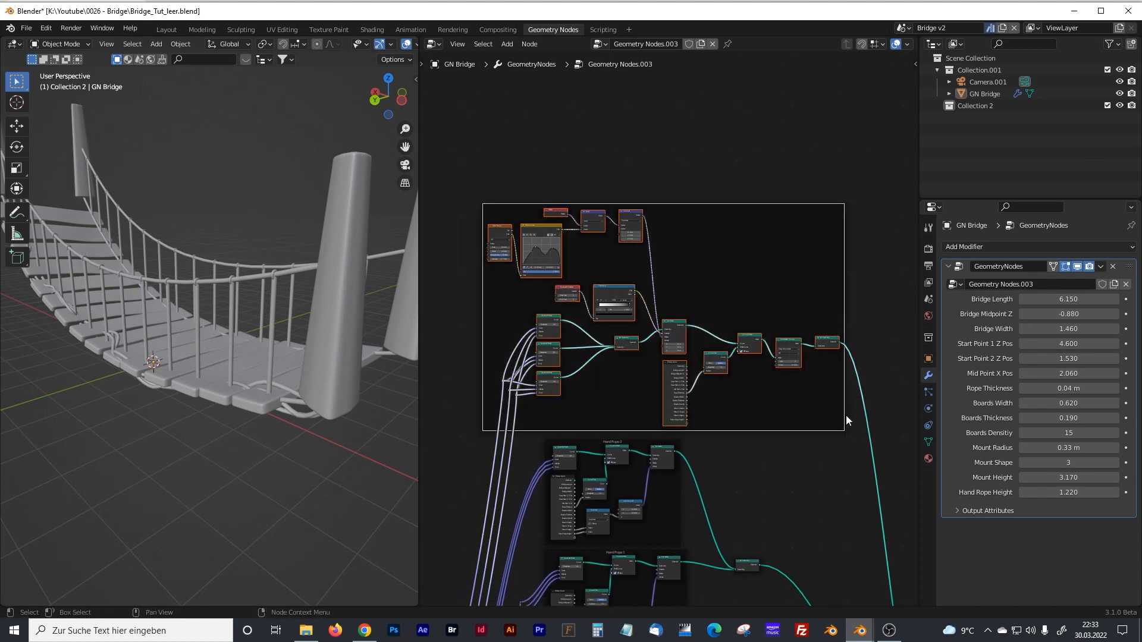
# - Label the new frame around the extra rope strand nodes "Dist Rope lef side"
pyautogui.click(916, 64)
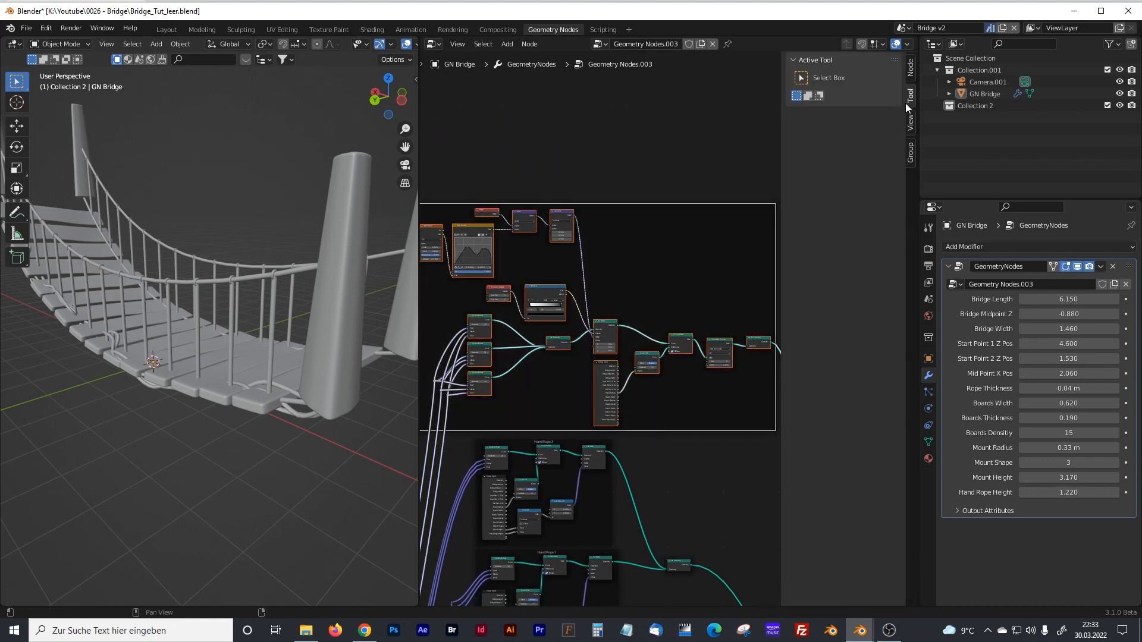
pyautogui.keyDown('ctrl'); pyautogui.scroll(1, 907, 105); pyautogui.keyUp('ctrl')
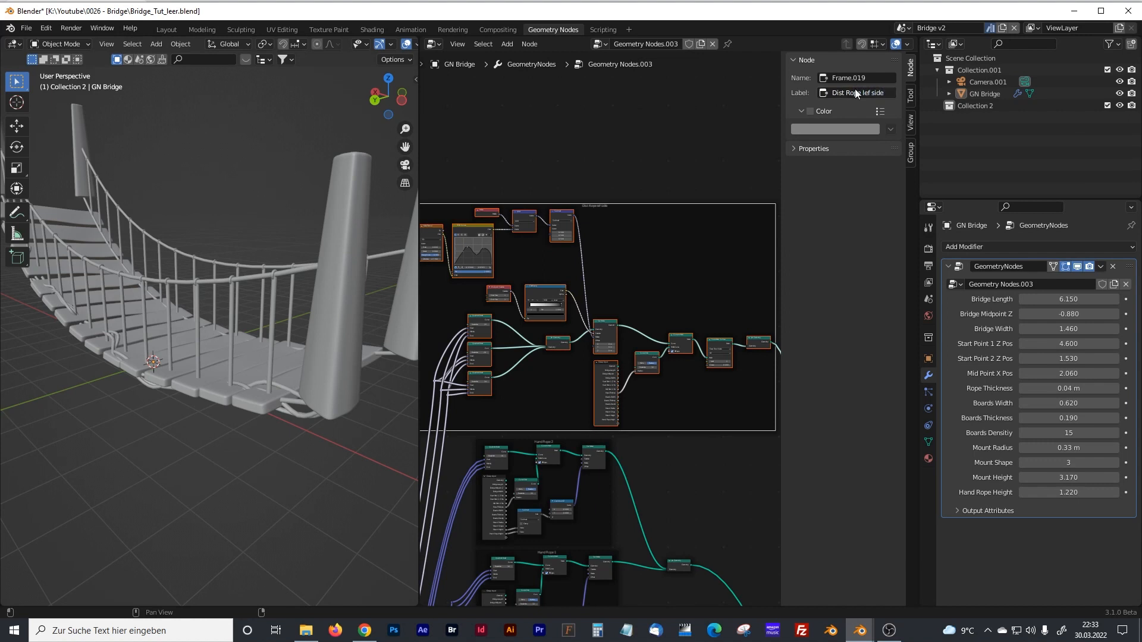
pyautogui.moveTo(418, 192); pyautogui.dragTo(351, 194)
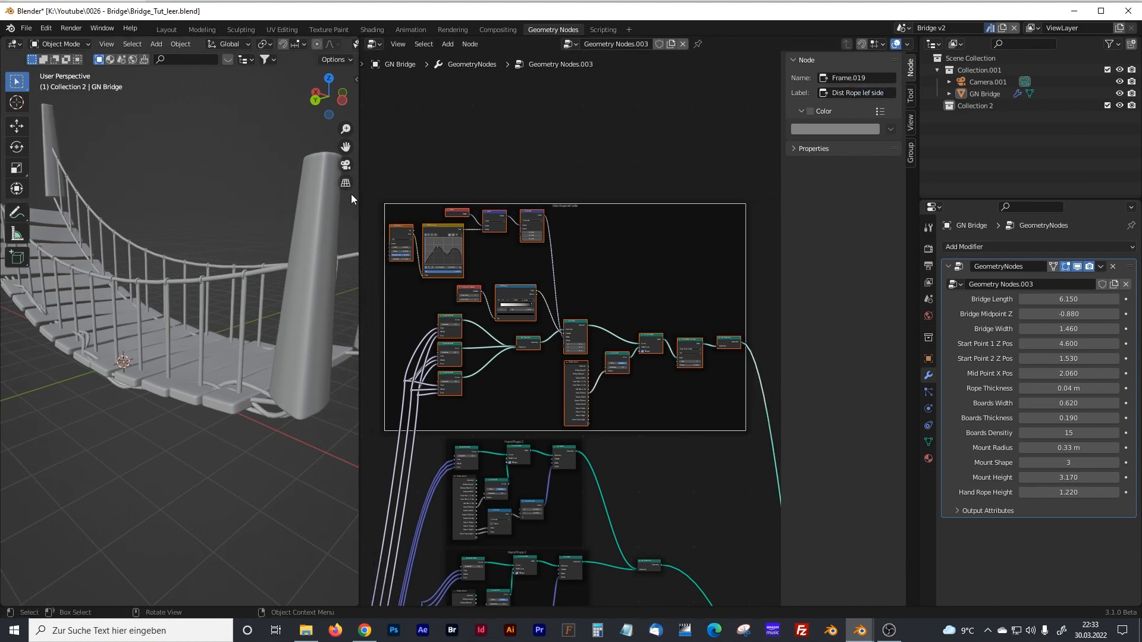
pyautogui.moveTo(280, 279); pyautogui.dragTo(141, 319, button='middle')
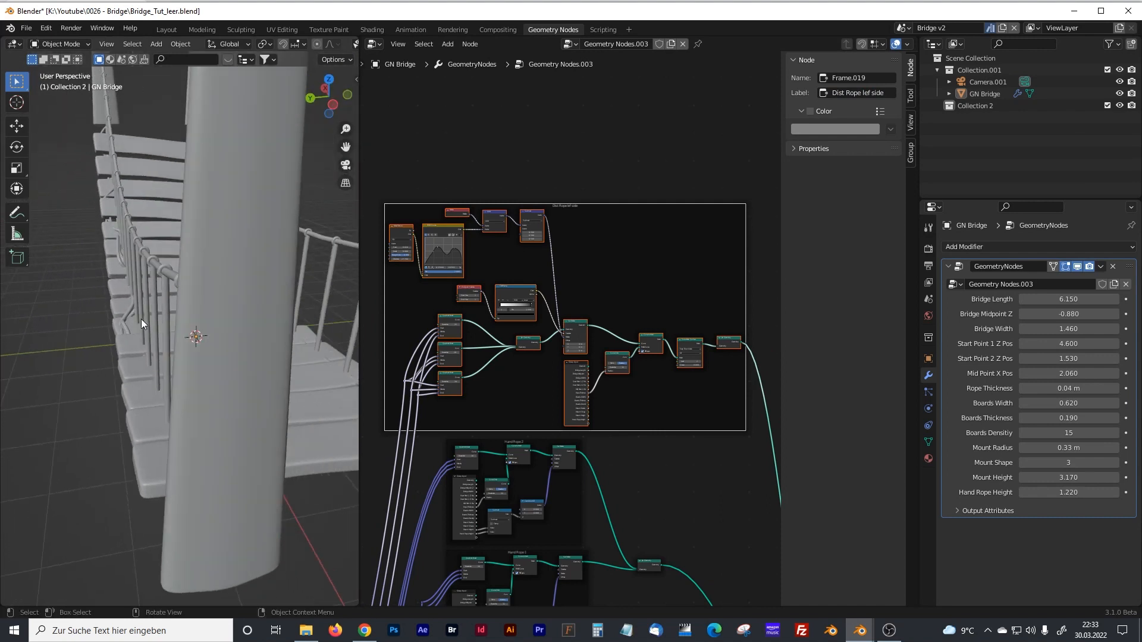
pyautogui.moveTo(134, 204); pyautogui.dragTo(140, 238, button='middle')
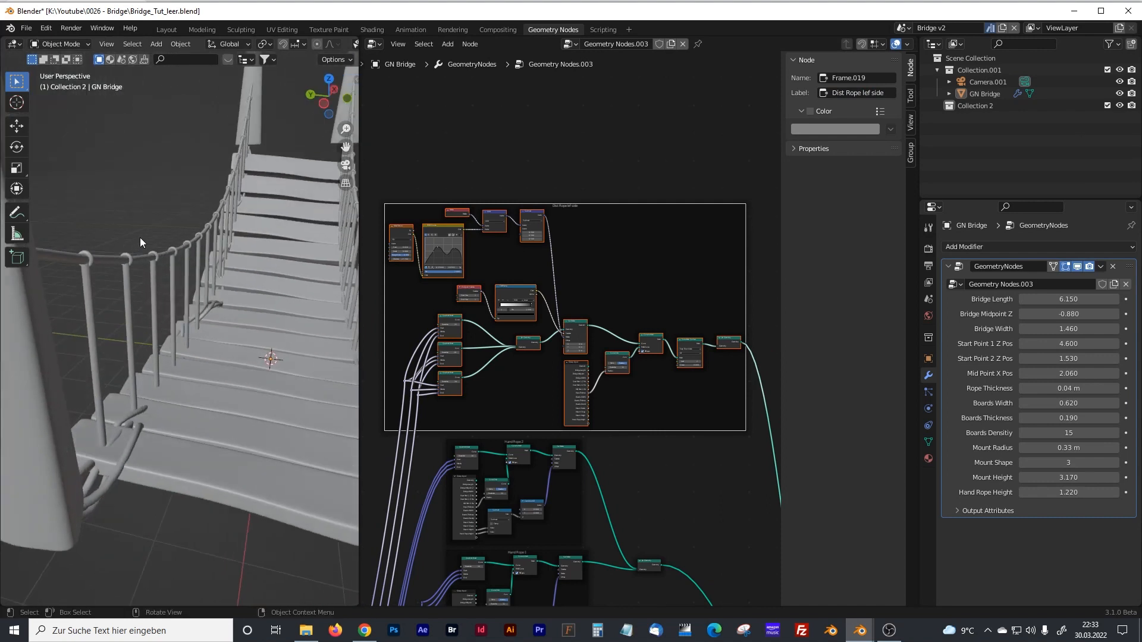
pyautogui.moveTo(651, 308); pyautogui.dragTo(616, 257, button='middle')
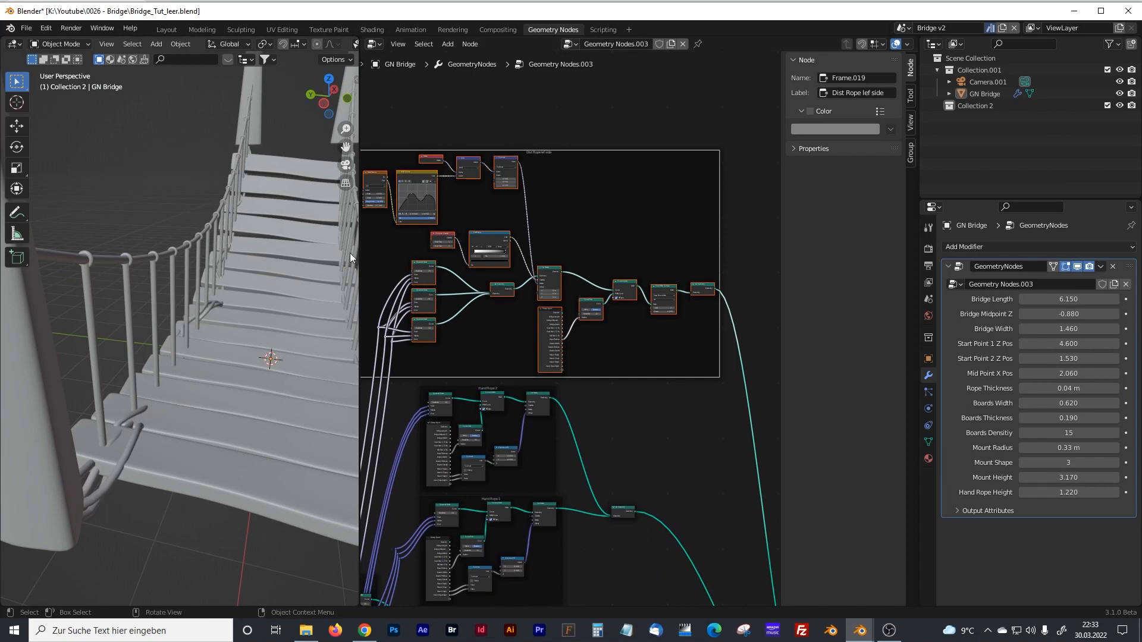
pyautogui.press('n')
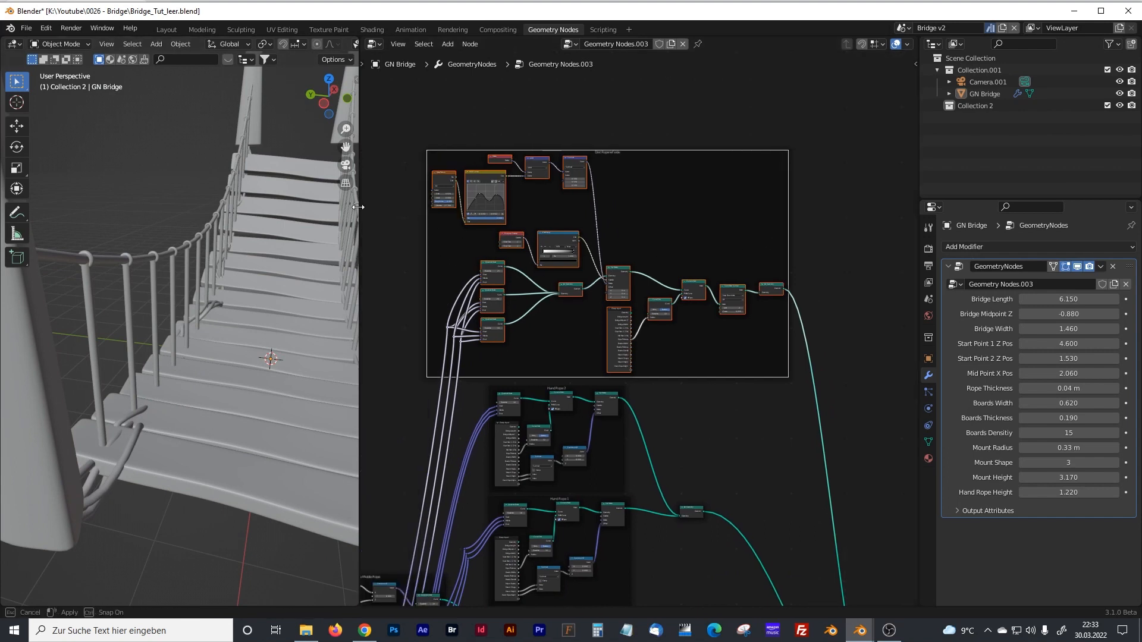
pyautogui.moveTo(360, 202); pyautogui.dragTo(247, 202)
pyautogui.scroll(5, 572, 245)
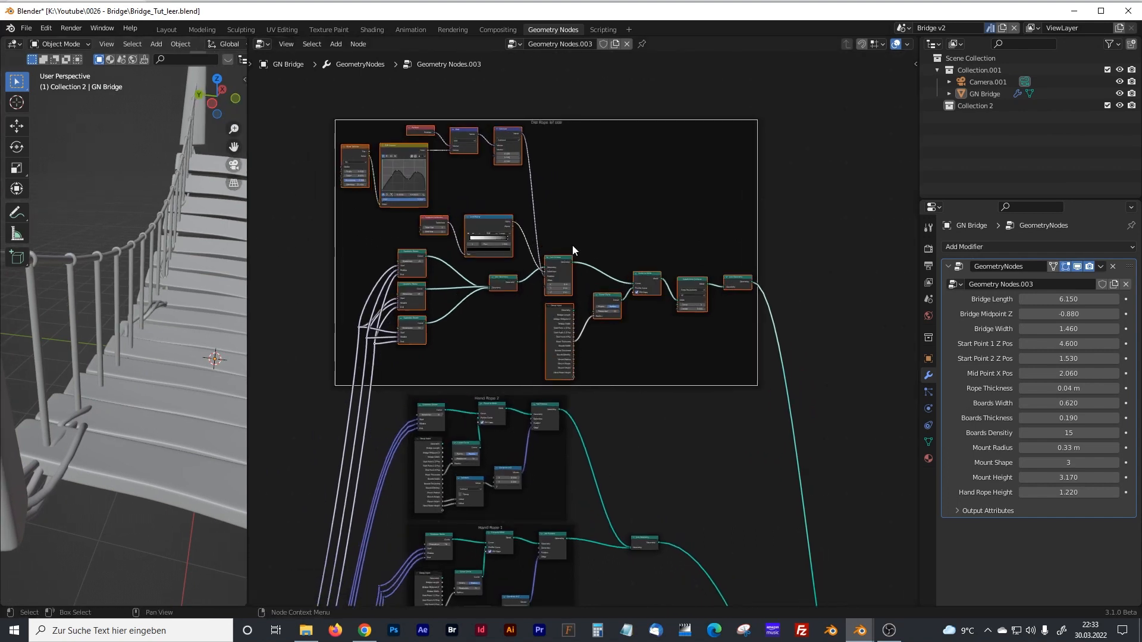
# - Spread the Subdivision Surface and final Join Geometry nodes apart to make room between them inside the frame
pyautogui.moveTo(744, 231); pyautogui.dragTo(591, 265, button='middle')
pyautogui.moveTo(747, 251); pyautogui.dragTo(836, 239, button='middle')
pyautogui.moveTo(776, 206); pyautogui.dragTo(675, 221, button='middle')
pyautogui.click(819, 231)
pyautogui.moveTo(745, 255); pyautogui.dragTo(883, 241)
pyautogui.click(678, 262)
pyautogui.moveTo(679, 266); pyautogui.dragTo(721, 249)
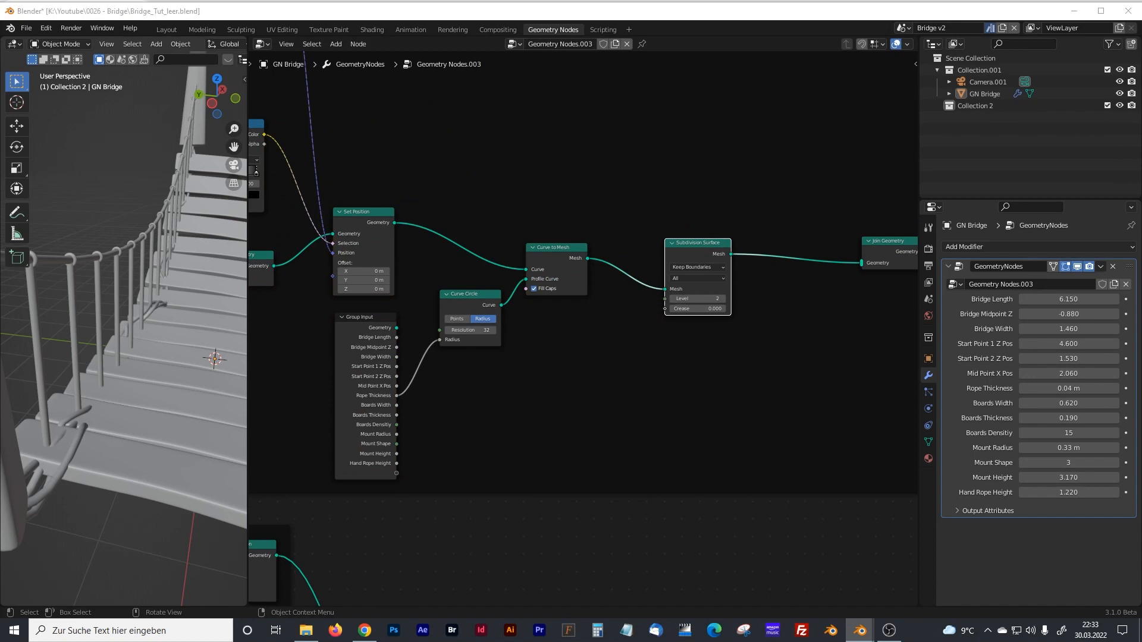
pyautogui.moveTo(703, 238); pyautogui.dragTo(597, 245, button='middle')
pyautogui.moveTo(598, 245); pyautogui.dragTo(570, 248)
pyautogui.click(650, 290)
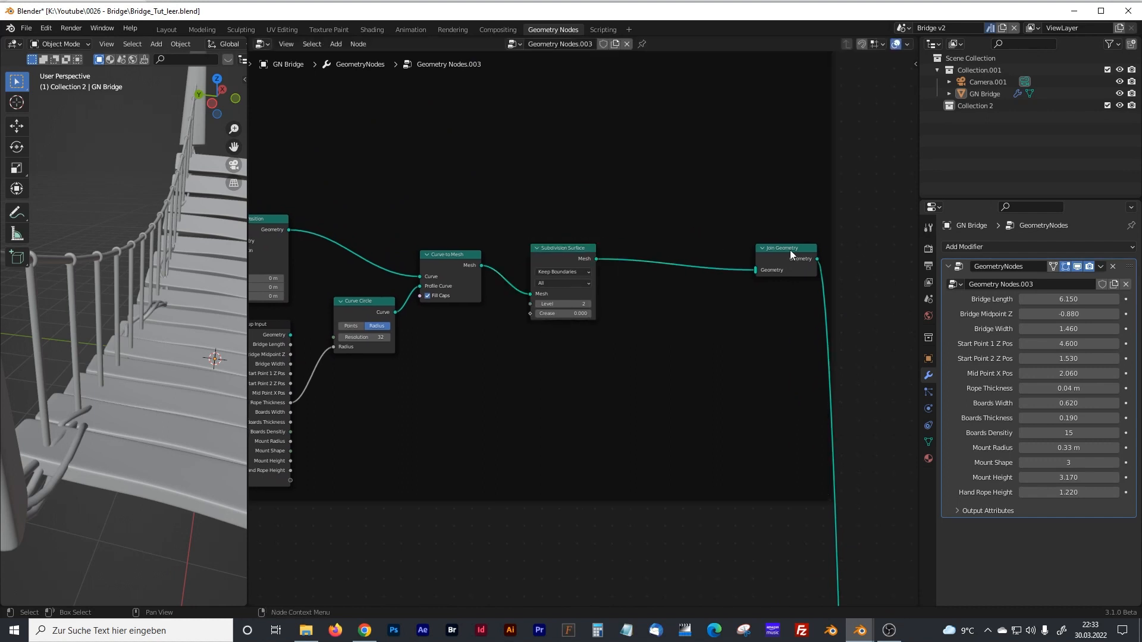
pyautogui.moveTo(789, 249); pyautogui.dragTo(854, 248)
# - Insert a Set Position node between Subdivision Surface and Join Geometry, and place a duplicate of it below
pyautogui.hotkey('shift', 'a')
pyautogui.click(694, 303)
pyautogui.write('set')
pyautogui.click(706, 334)
pyautogui.click(714, 278)
pyautogui.moveTo(714, 250); pyautogui.dragTo(715, 174)
pyautogui.hotkey('shift', 'd')
pyautogui.click(717, 294)
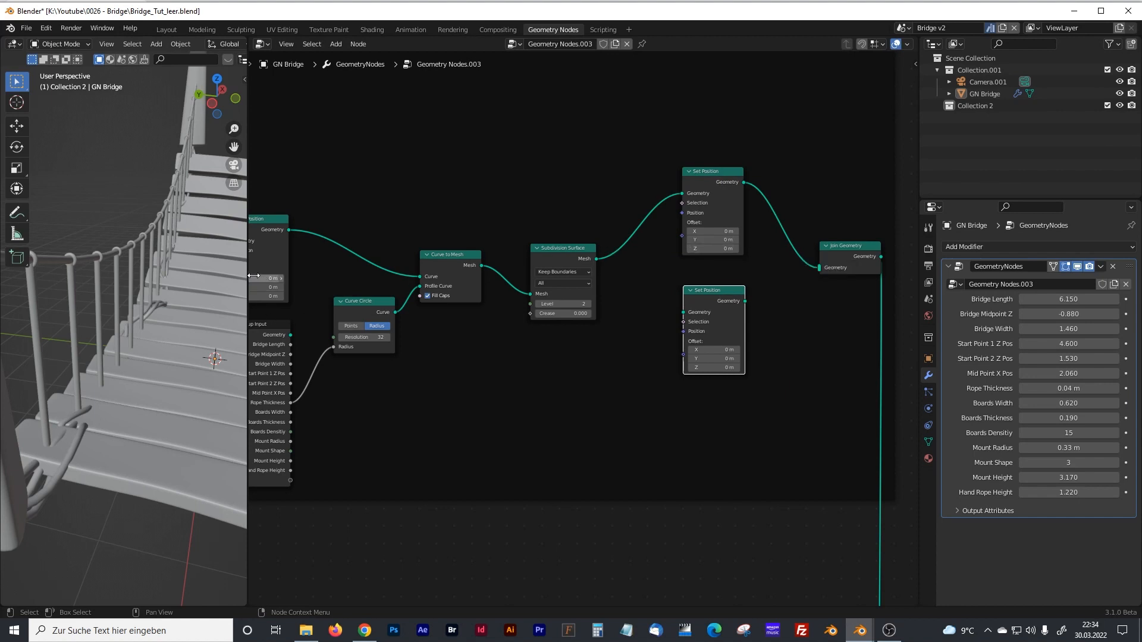
# - Set the Z offset of the upper Set Position node to 0.1 m
pyautogui.moveTo(254, 276); pyautogui.dragTo(337, 276)
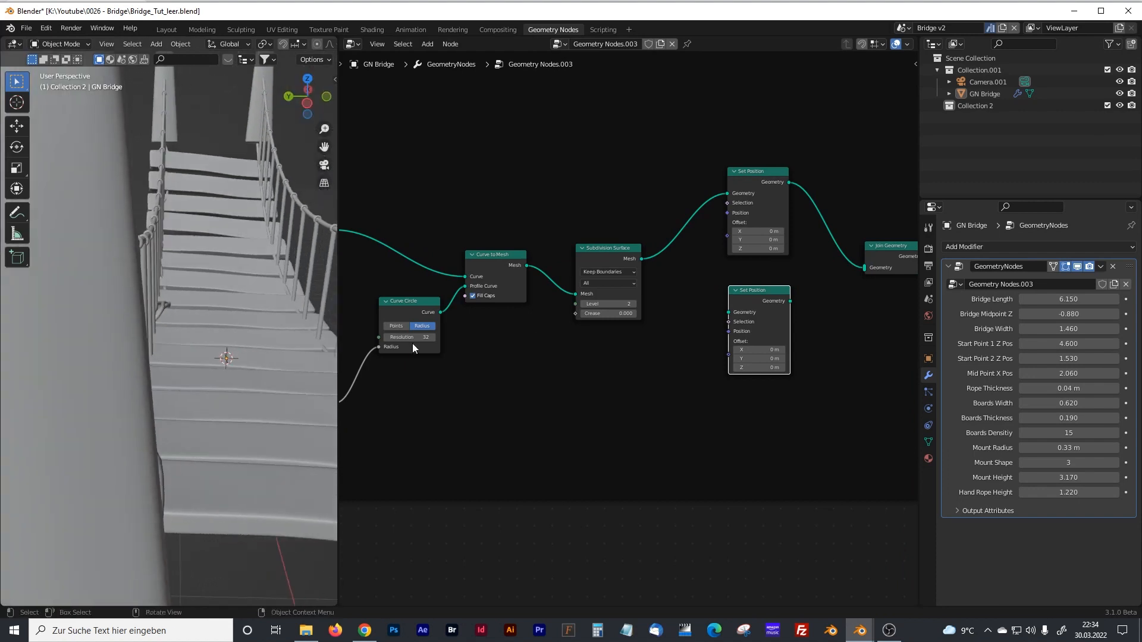
pyautogui.moveTo(187, 337); pyautogui.dragTo(154, 364, button='middle')
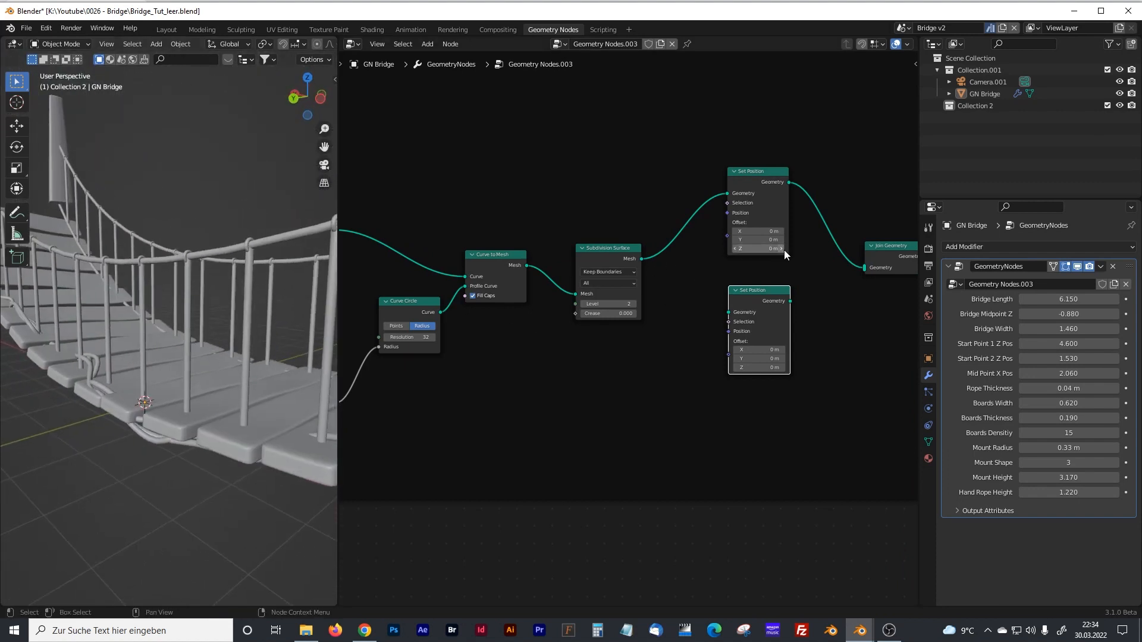
pyautogui.click(767, 250)
pyautogui.write('0.1')
pyautogui.press('Return')
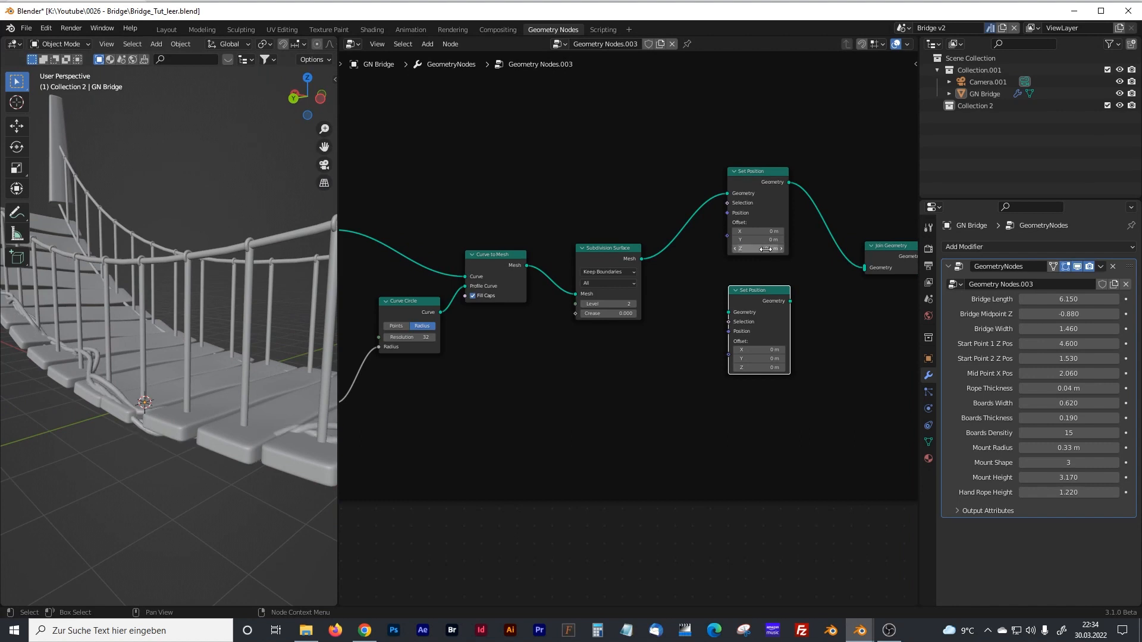
pyautogui.moveTo(162, 394)
pyautogui.mouseDown(button='middle')
pyautogui.moveTo(53, 404)
pyautogui.moveTo(160, 410)
pyautogui.mouseUp(button='middle')
pyautogui.moveTo(762, 290); pyautogui.dragTo(766, 293)
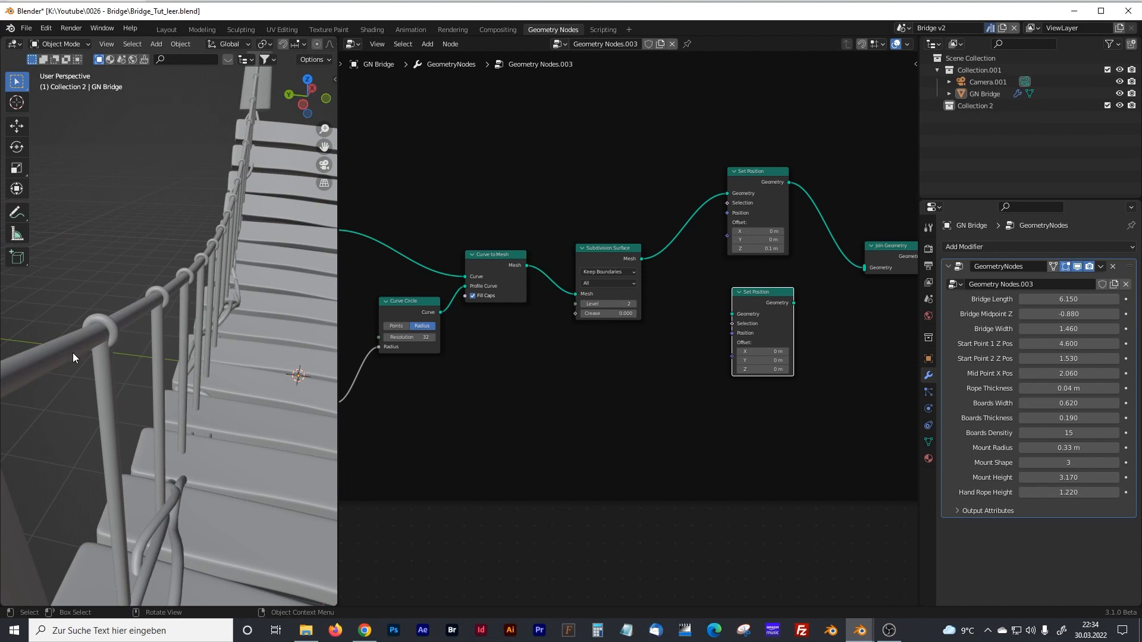
# - Add a Math node in the free area below the Curve to Mesh node
pyautogui.moveTo(469, 388); pyautogui.dragTo(509, 361, button='middle')
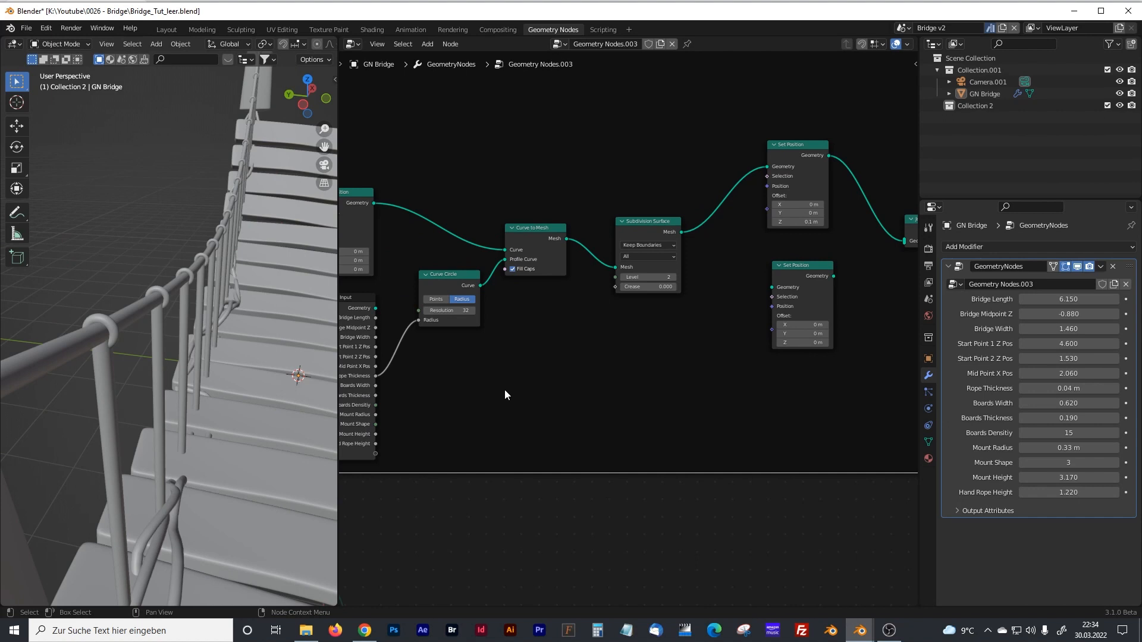
pyautogui.hotkey('shift', 'a')
pyautogui.write('math')
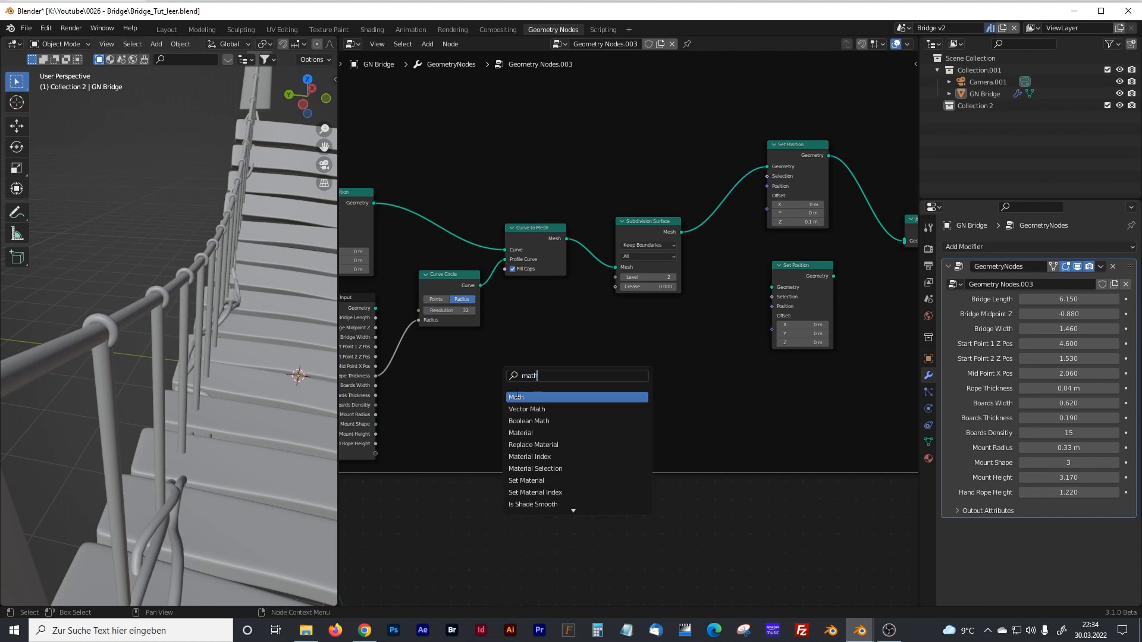
pyautogui.press('Return')
pyautogui.click(566, 376)
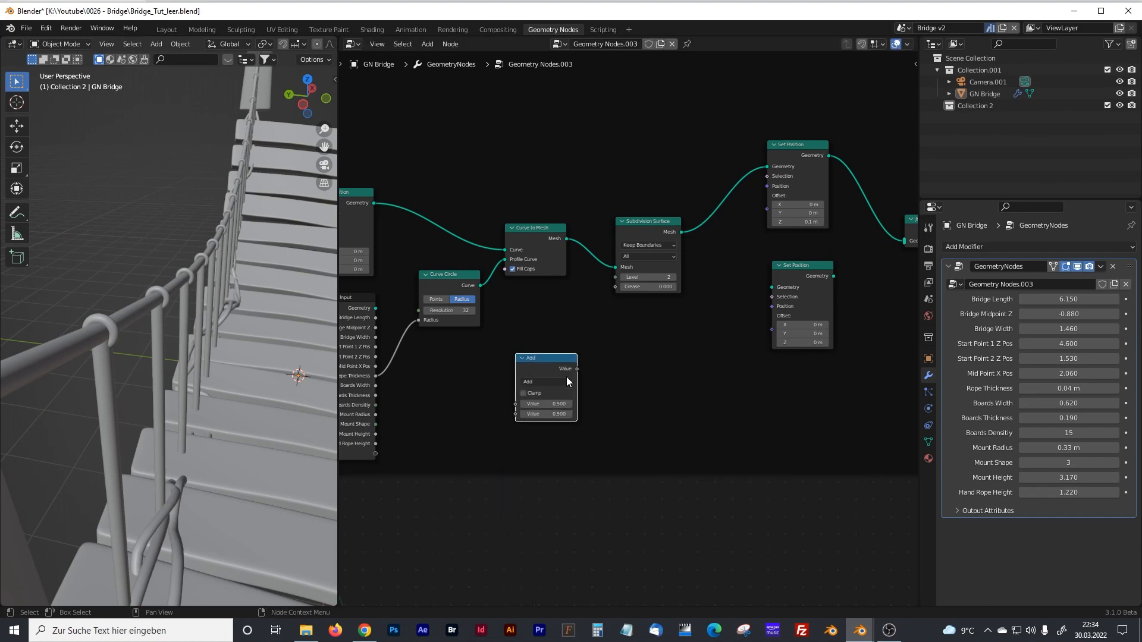
# - Add a Combine XYZ node beside the new Math node
pyautogui.hotkey('shift', 'a')
pyautogui.write('c')
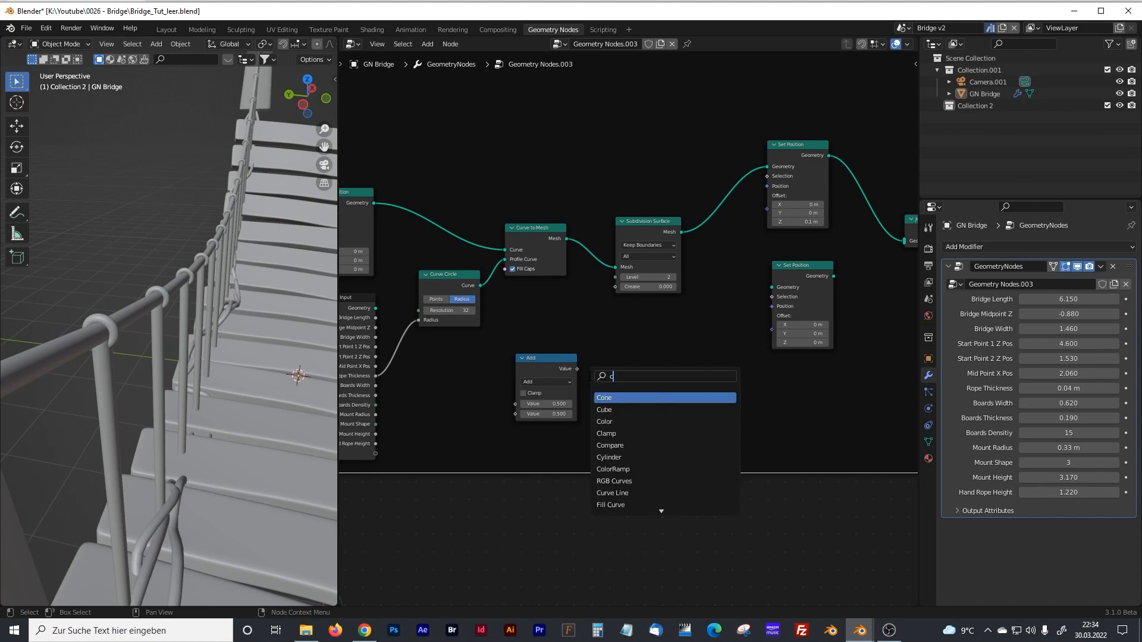
pyautogui.write('omvb')
pyautogui.moveTo(638, 379); pyautogui.dragTo(599, 377)
pyautogui.write('comb')
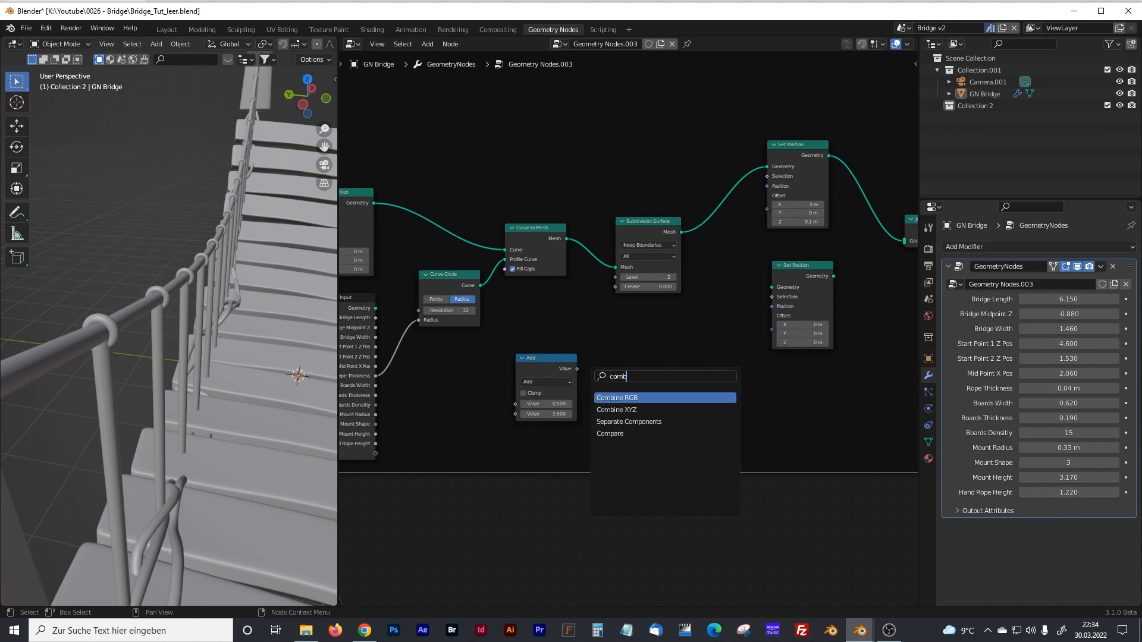
pyautogui.press('Down')
pyautogui.press('Return')
pyautogui.click(608, 387)
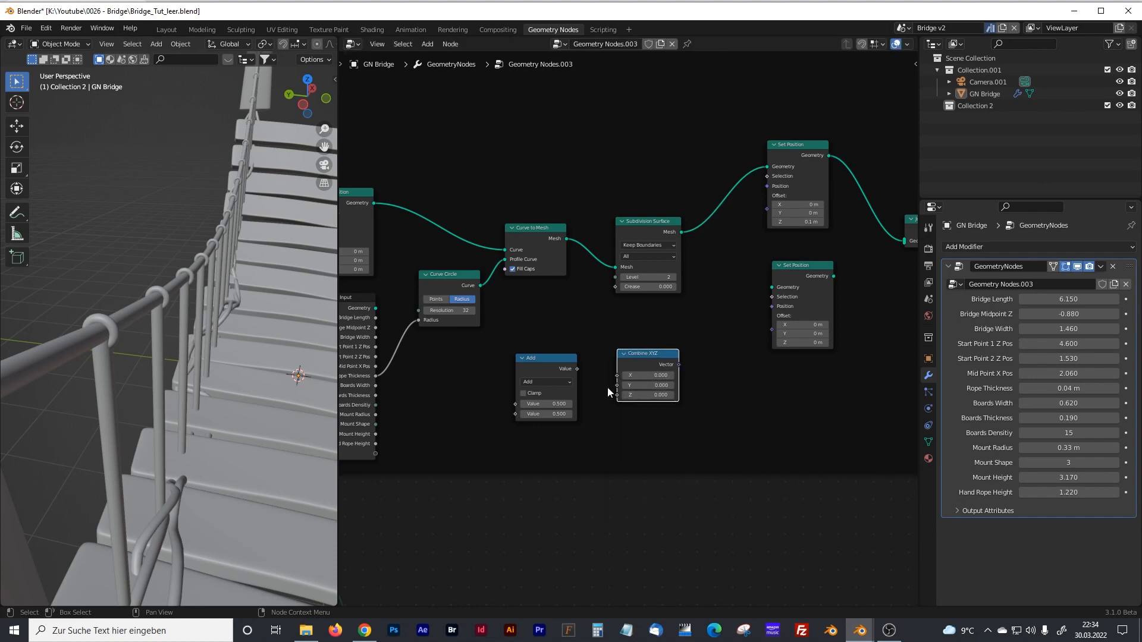
# - Connect Mount Height and Hand Rope Height to the Math node's two values and its result to the Combine XYZ Z input
pyautogui.moveTo(608, 388); pyautogui.dragTo(667, 369, button='middle')
pyautogui.scroll(3, 505, 381)
pyautogui.moveTo(505, 381); pyautogui.dragTo(548, 369, button='middle')
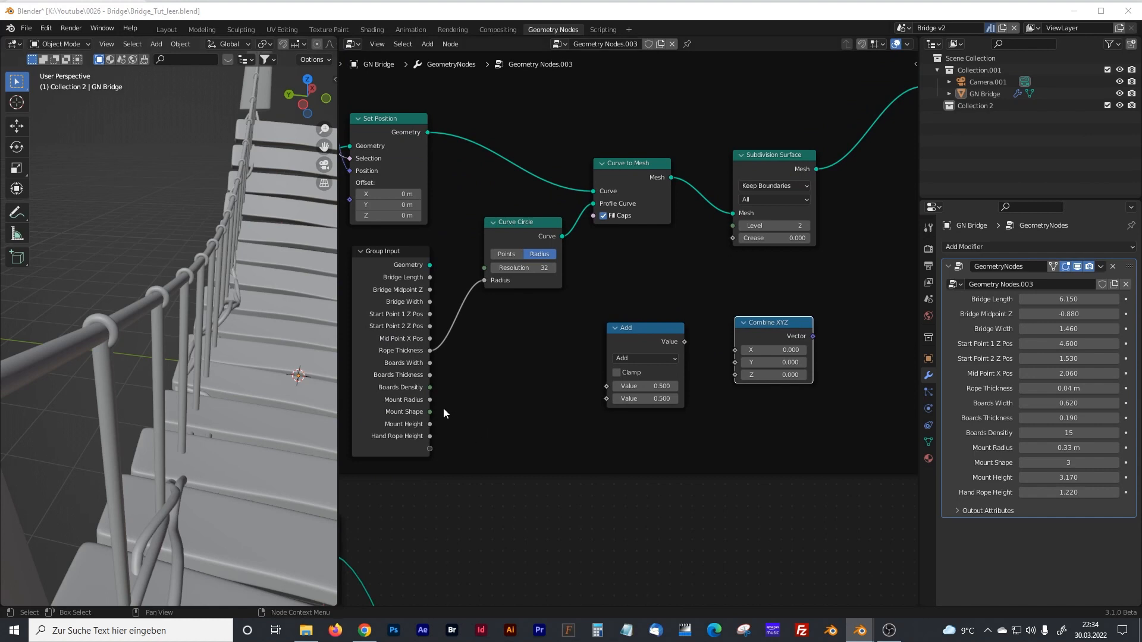
pyautogui.moveTo(429, 424); pyautogui.dragTo(607, 386)
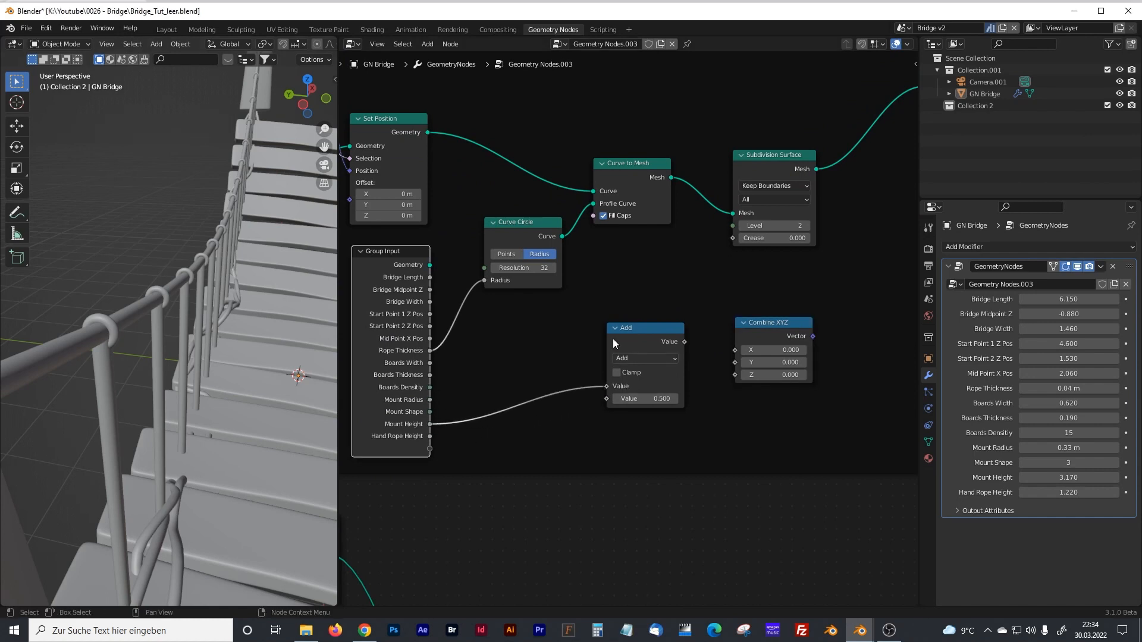
pyautogui.click(632, 329)
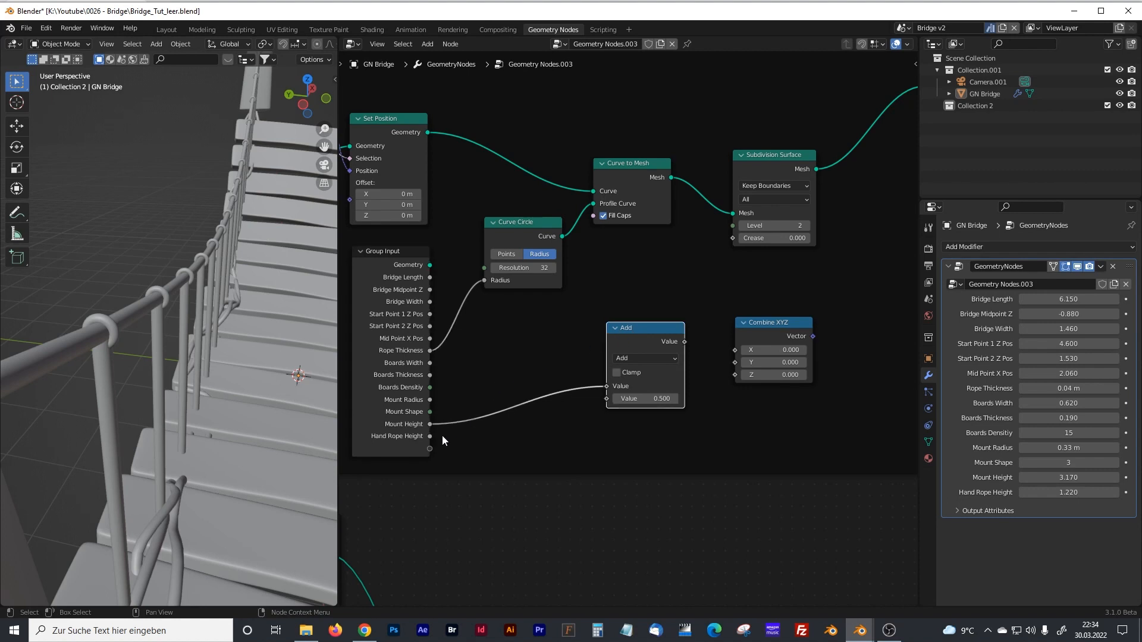
pyautogui.moveTo(430, 436); pyautogui.dragTo(607, 398)
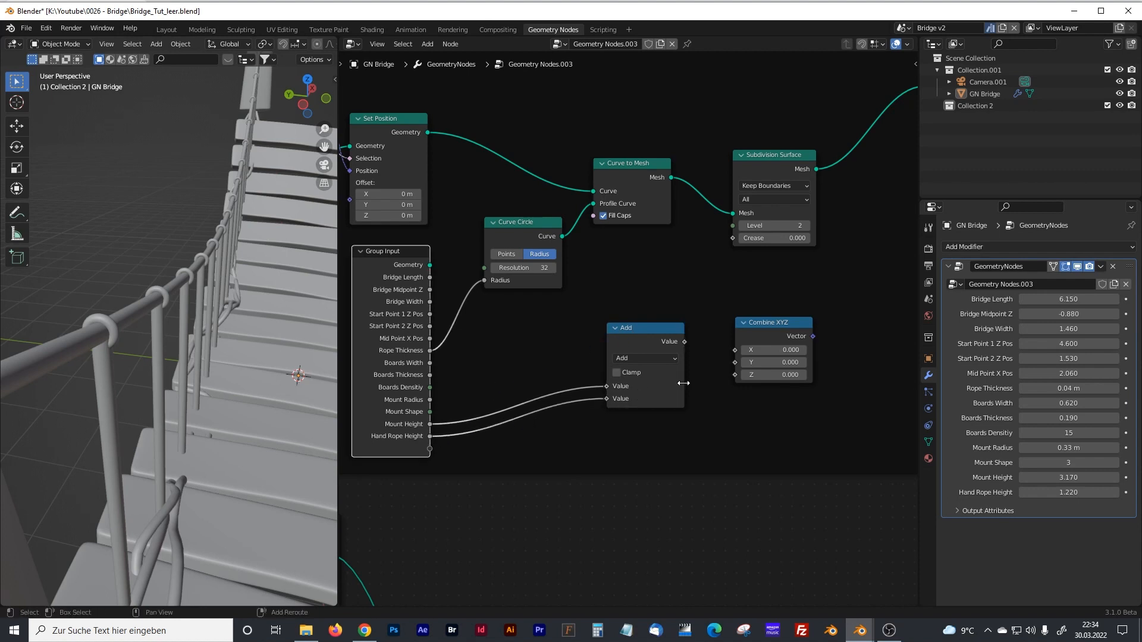
pyautogui.keyDown('shift'); pyautogui.hscroll(5, 567, 365); pyautogui.keyUp('shift')
pyautogui.moveTo(569, 341); pyautogui.dragTo(618, 379)
pyautogui.keyDown('ctrl'); pyautogui.hscroll(5, 619, 379); pyautogui.keyUp('ctrl')
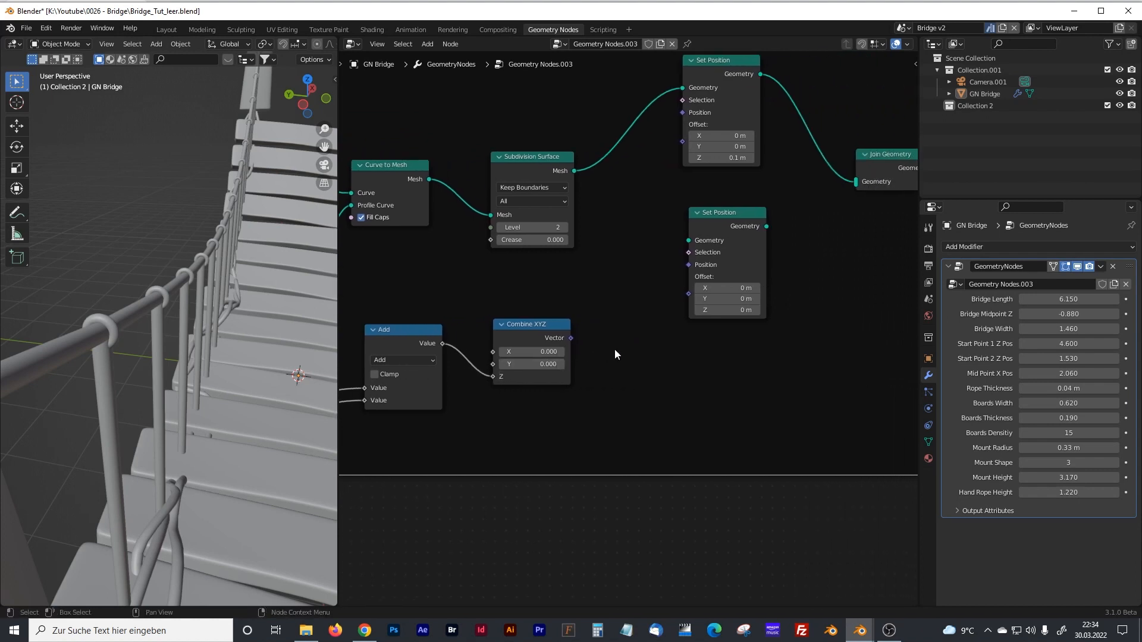
# - Feed the Subdivision Surface mesh into the lower Set Position node and the Combine XYZ vector into its Offset
pyautogui.keyDown('ctrl'); pyautogui.hscroll(2, 613, 352); pyautogui.keyUp('ctrl')
pyautogui.moveTo(541, 179); pyautogui.dragTo(653, 250)
pyautogui.moveTo(676, 224); pyautogui.dragTo(670, 220)
pyautogui.moveTo(631, 243); pyautogui.dragTo(607, 301, button='middle')
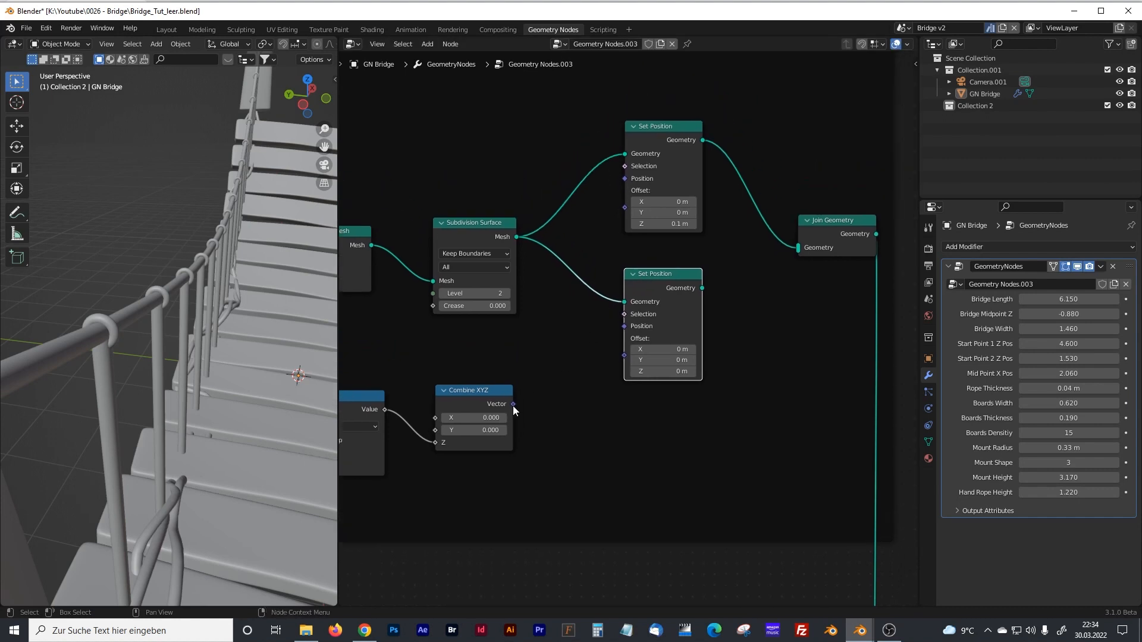
pyautogui.moveTo(513, 405); pyautogui.dragTo(624, 357)
pyautogui.moveTo(722, 260); pyautogui.dragTo(692, 320, button='middle')
pyautogui.moveTo(643, 185)
pyautogui.mouseDown()
pyautogui.moveTo(643, 177)
pyautogui.moveTo(639, 195)
pyautogui.mouseUp()
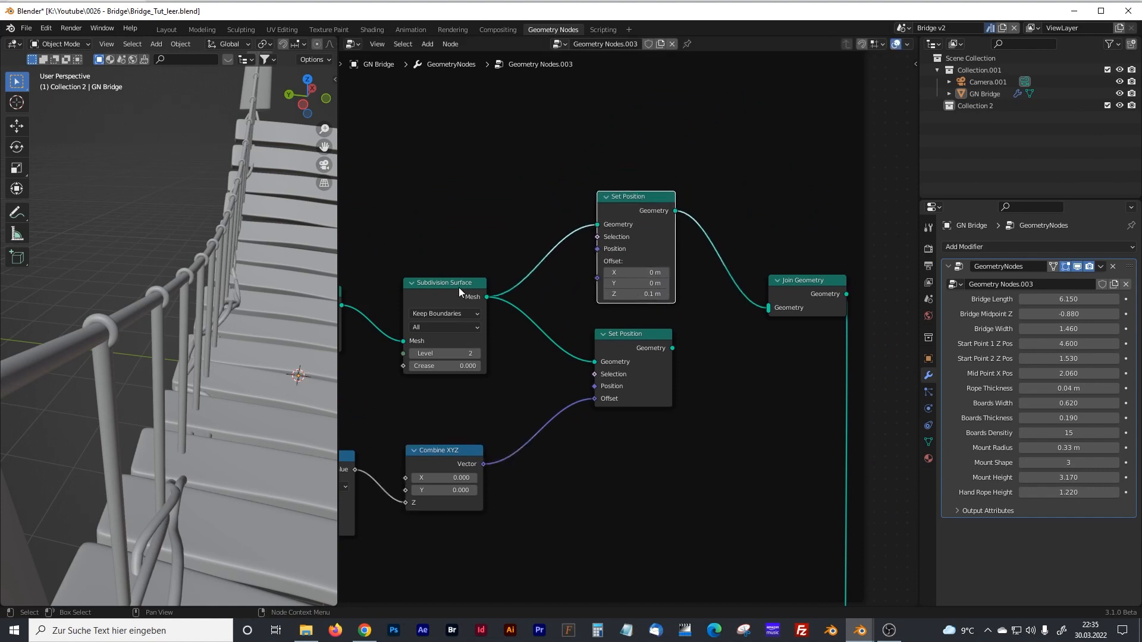
# - Connect the lower Set Position node's geometry output to the Join Geometry node and inspect the strands on the bridge
pyautogui.moveTo(615, 335); pyautogui.dragTo(766, 308)
pyautogui.scroll(-2, 271, 344)
pyautogui.moveTo(234, 346); pyautogui.dragTo(245, 319, button='middle')
pyautogui.scroll(-2, 248, 328)
pyautogui.scroll(-1, 246, 331)
# - Change the Math node operation to Subtract so Hand Rope Height is subtracted from Mount Height
pyautogui.moveTo(453, 416); pyautogui.dragTo(626, 360, button='middle')
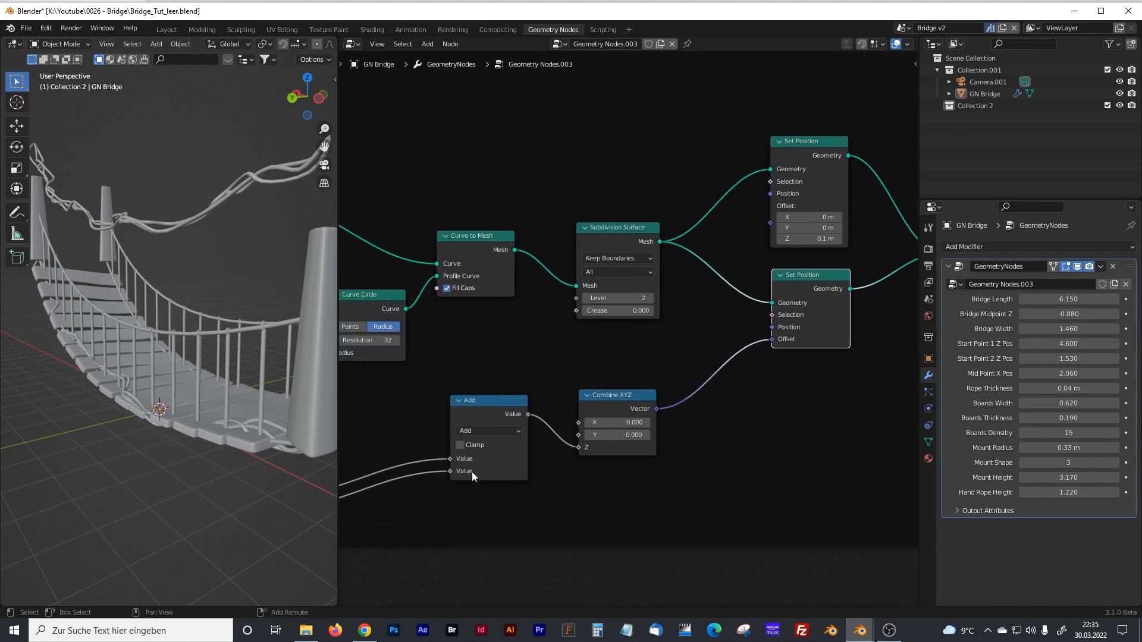
pyautogui.moveTo(472, 472); pyautogui.dragTo(633, 393, button='middle')
pyautogui.click(609, 377)
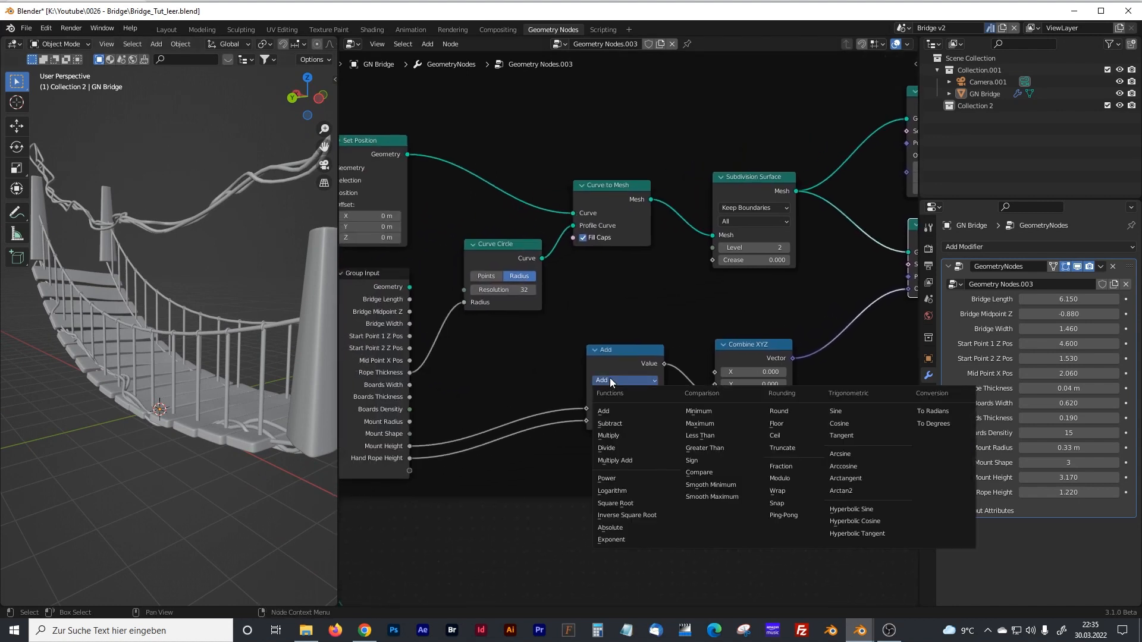
pyautogui.click(613, 355)
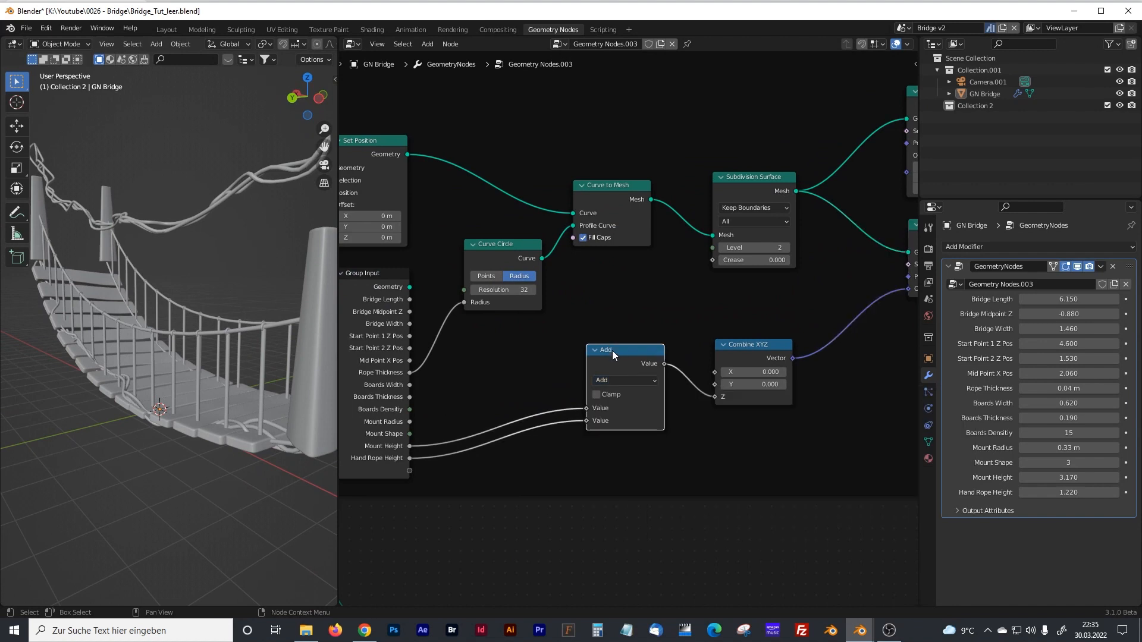
pyautogui.click(607, 381)
pyautogui.click(612, 424)
pyautogui.moveTo(229, 338)
pyautogui.mouseDown(button='middle')
pyautogui.moveTo(213, 339)
pyautogui.moveTo(232, 353)
pyautogui.mouseUp(button='middle')
pyautogui.scroll(2, 108, 325)
pyautogui.moveTo(107, 325); pyautogui.dragTo(110, 361, button='middle')
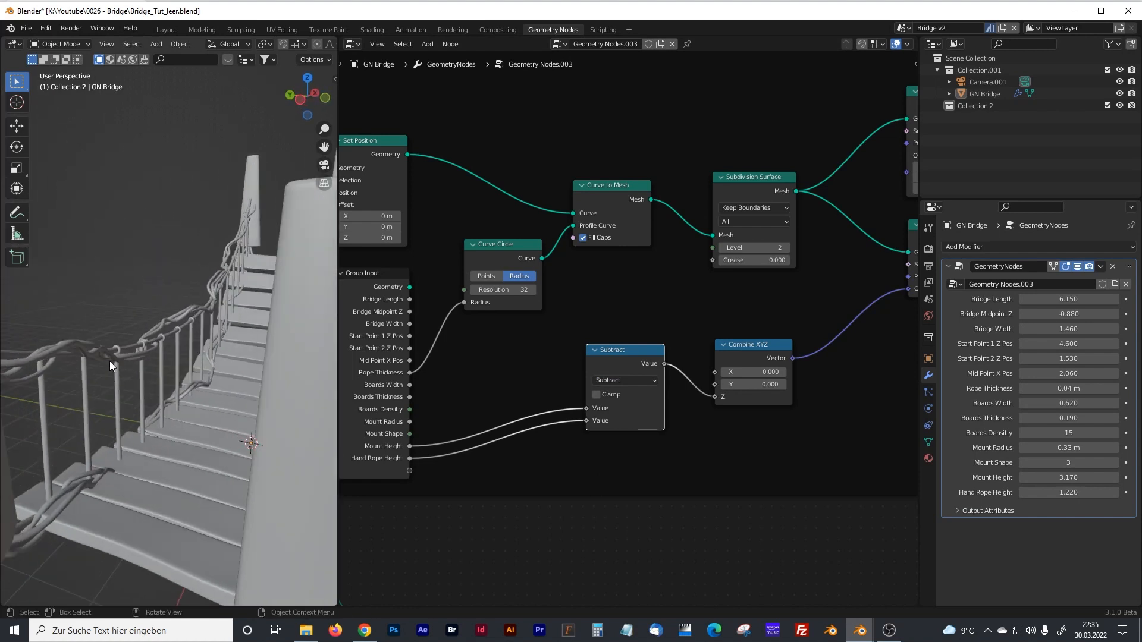
# - Duplicate the whole extra rope strands frame with its nodes and place the copy beside the original frame
pyautogui.scroll(-5, 422, 317)
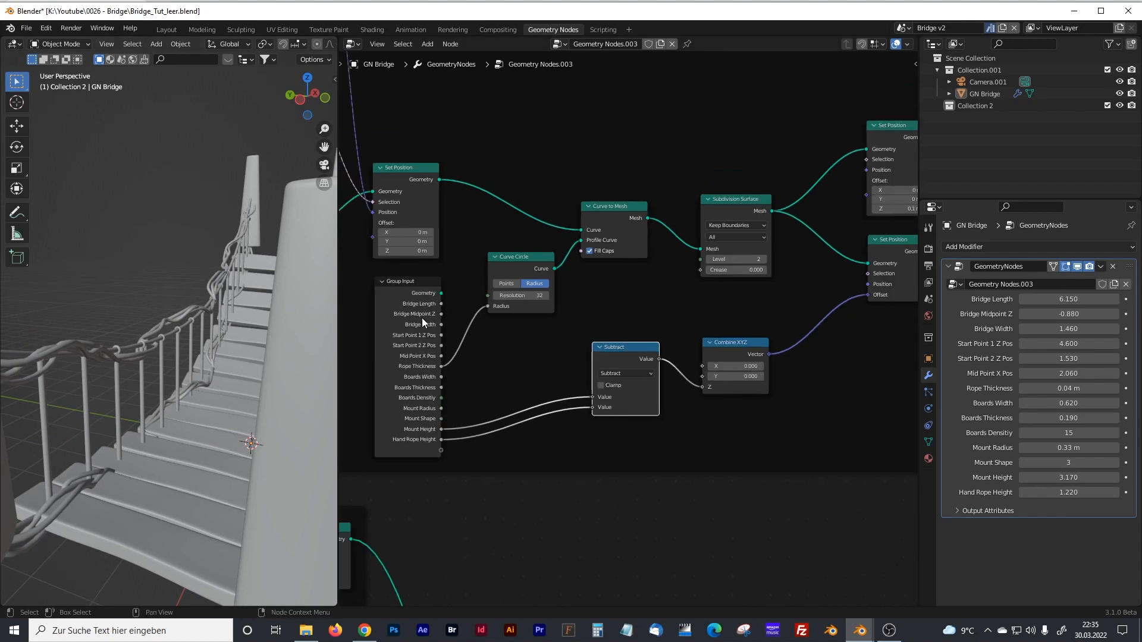
pyautogui.scroll(-3, 426, 318)
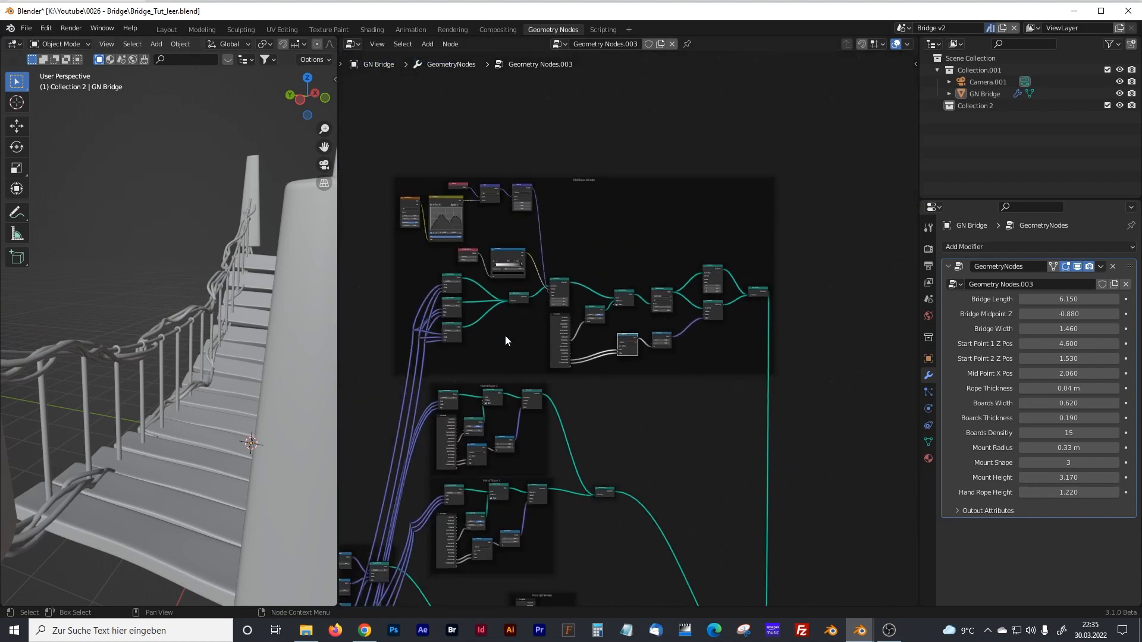
pyautogui.moveTo(355, 158); pyautogui.dragTo(785, 383)
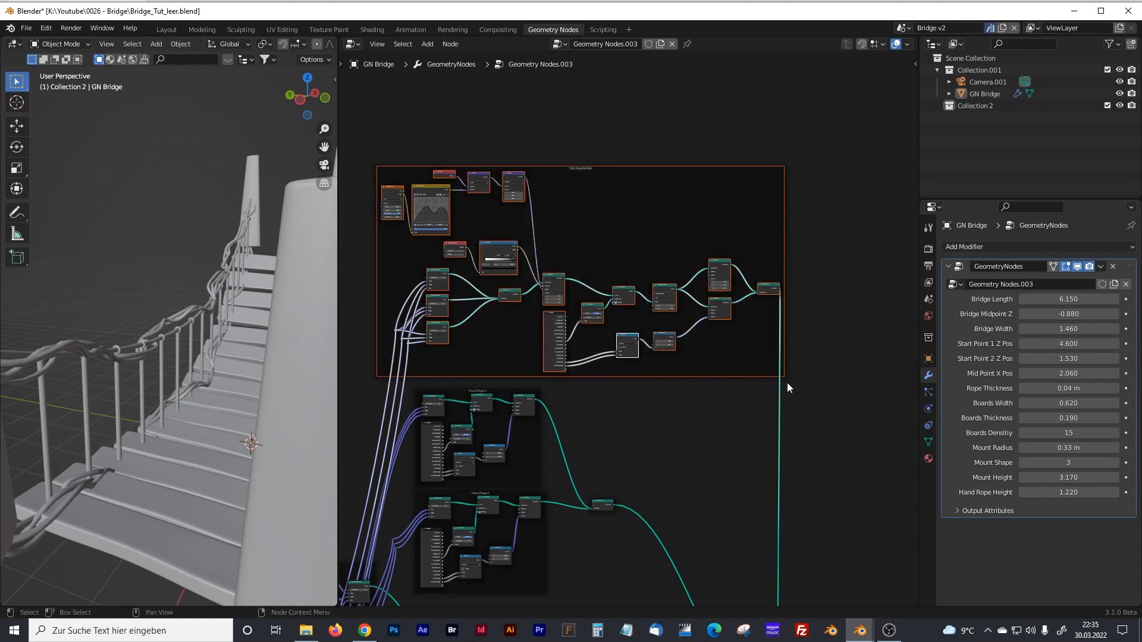
pyautogui.moveTo(655, 373); pyautogui.dragTo(701, 450, button='middle')
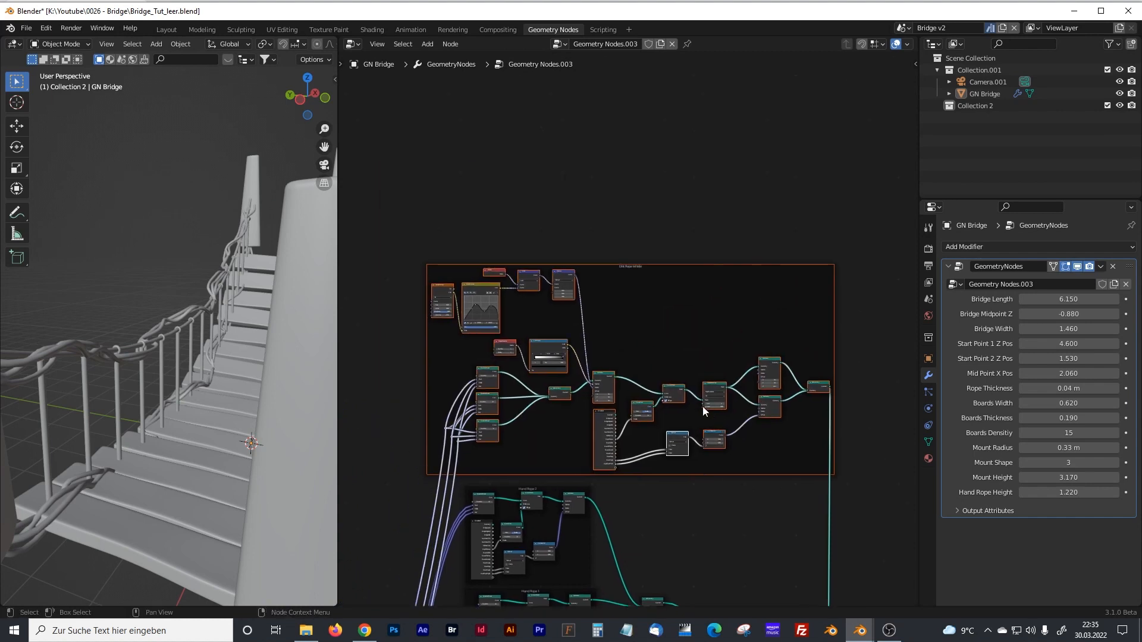
pyautogui.hotkey('shift', 'd')
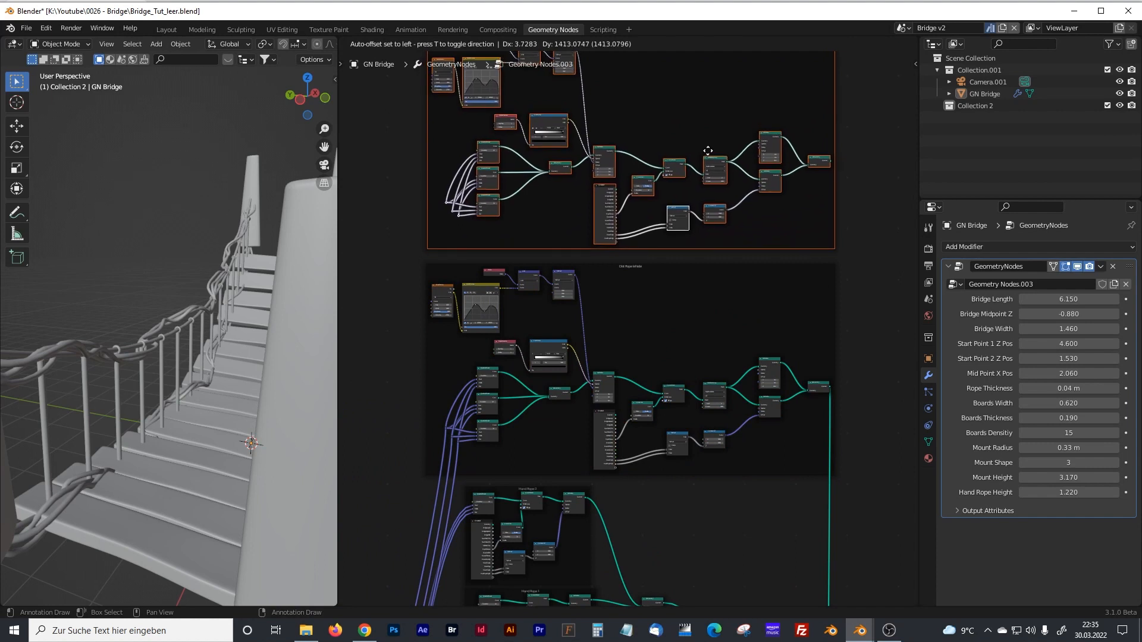
pyautogui.click(405, 193)
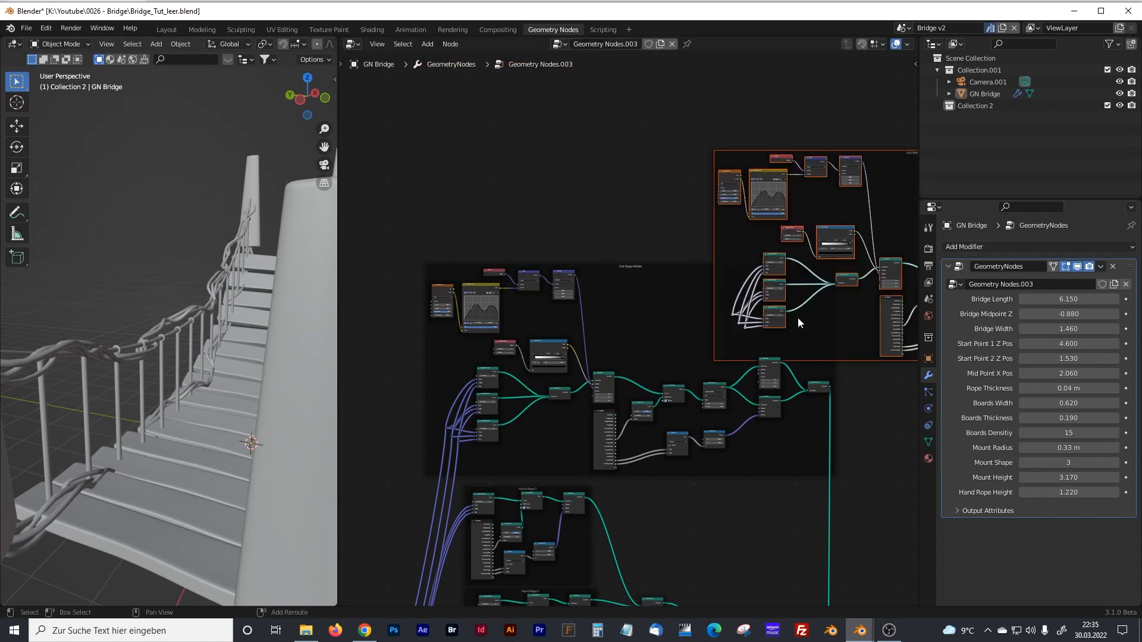
pyautogui.moveTo(880, 207); pyautogui.dragTo(617, 212, button='middle')
pyautogui.moveTo(651, 168); pyautogui.dragTo(713, 322)
# - Delete the reroute points feeding the three Quadratic Bezier nodes in the copied frame
pyautogui.moveTo(531, 521); pyautogui.dragTo(707, 377, button='middle')
pyautogui.scroll(6, 797, 395)
pyautogui.moveTo(791, 333); pyautogui.dragTo(553, 333, button='middle')
pyautogui.click(642, 240)
pyautogui.moveTo(595, 233); pyautogui.dragTo(672, 295)
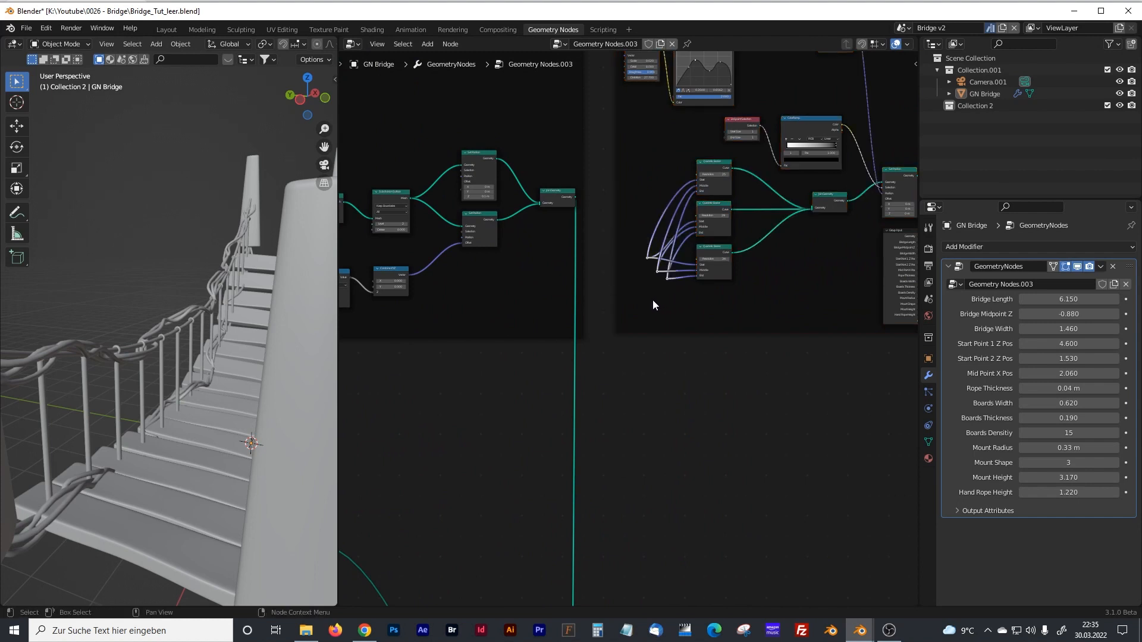
pyautogui.press('x')
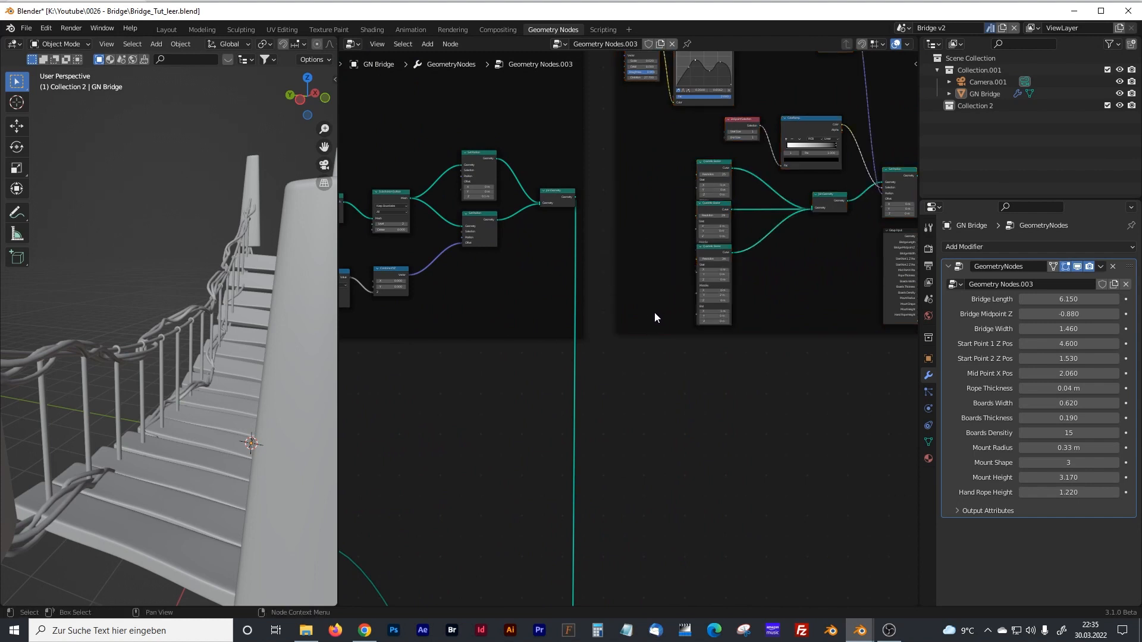
# - Connect the three Right Rope Combine XYZ vectors to the Start, Middle and End of the copied frame's lowest Quadratic Bezier node
pyautogui.moveTo(534, 372)
pyautogui.mouseDown(button='middle')
pyautogui.moveTo(571, 387)
pyautogui.moveTo(862, 254)
pyautogui.mouseUp(button='middle')
pyautogui.moveTo(421, 415)
pyautogui.mouseDown(button='middle')
pyautogui.moveTo(670, 306)
pyautogui.moveTo(758, 135)
pyautogui.mouseUp(button='middle')
pyautogui.keyDown('shift'); pyautogui.moveTo(573, 334); pyautogui.dragTo(593, 148, button='middle'); pyautogui.keyUp('shift')
pyautogui.scroll(3, 538, 358)
pyautogui.scroll(1, 537, 358)
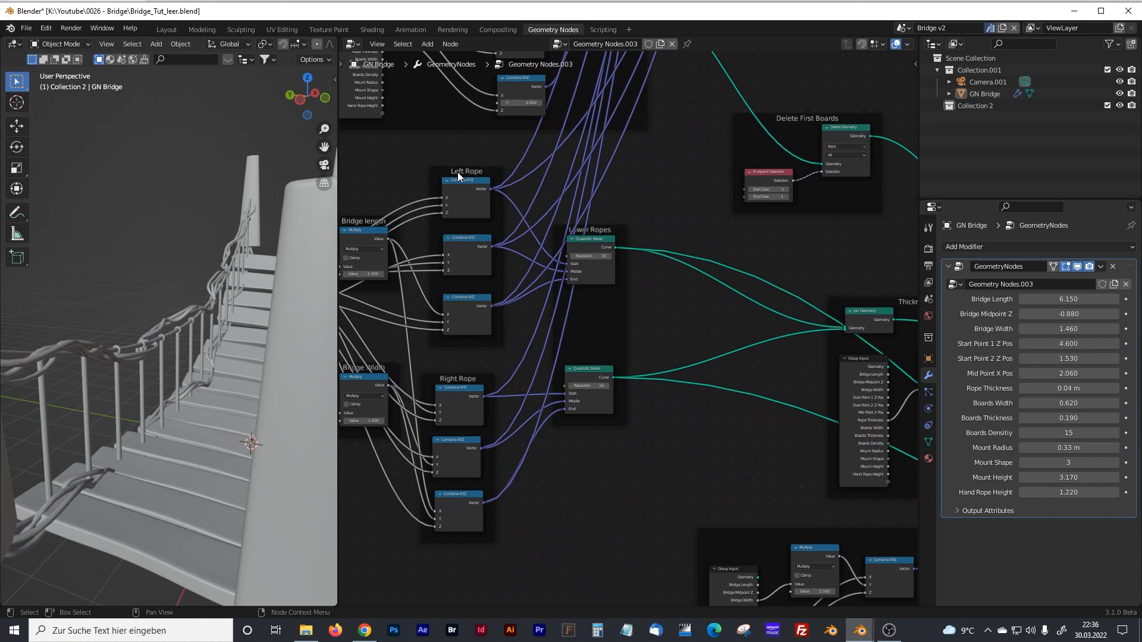
pyautogui.moveTo(483, 396); pyautogui.dragTo(786, 369)
pyautogui.moveTo(578, 451); pyautogui.dragTo(626, 363, button='middle')
pyautogui.moveTo(450, 427); pyautogui.dragTo(743, 249)
pyautogui.moveTo(556, 397); pyautogui.dragTo(516, 350, button='middle')
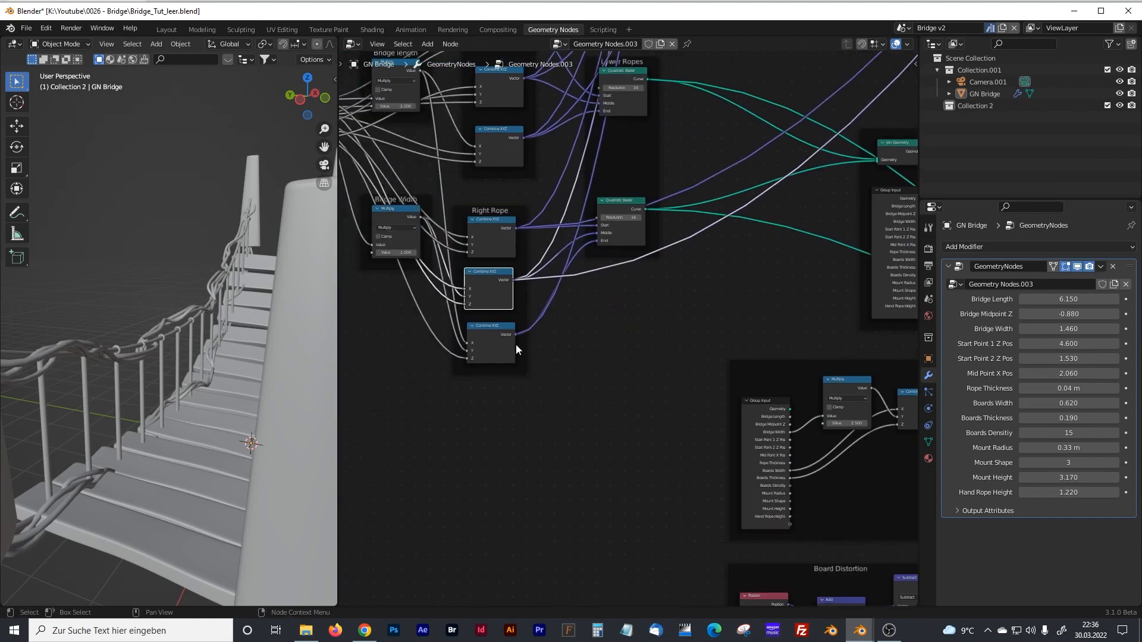
pyautogui.moveTo(513, 334); pyautogui.dragTo(814, 171)
pyautogui.moveTo(814, 171); pyautogui.dragTo(632, 333, button='middle')
# - Add reroutes on the three Right Rope links and feed them into the middle Quadratic Bezier node, moving it closer to the lowest one
pyautogui.scroll(1, 633, 334)
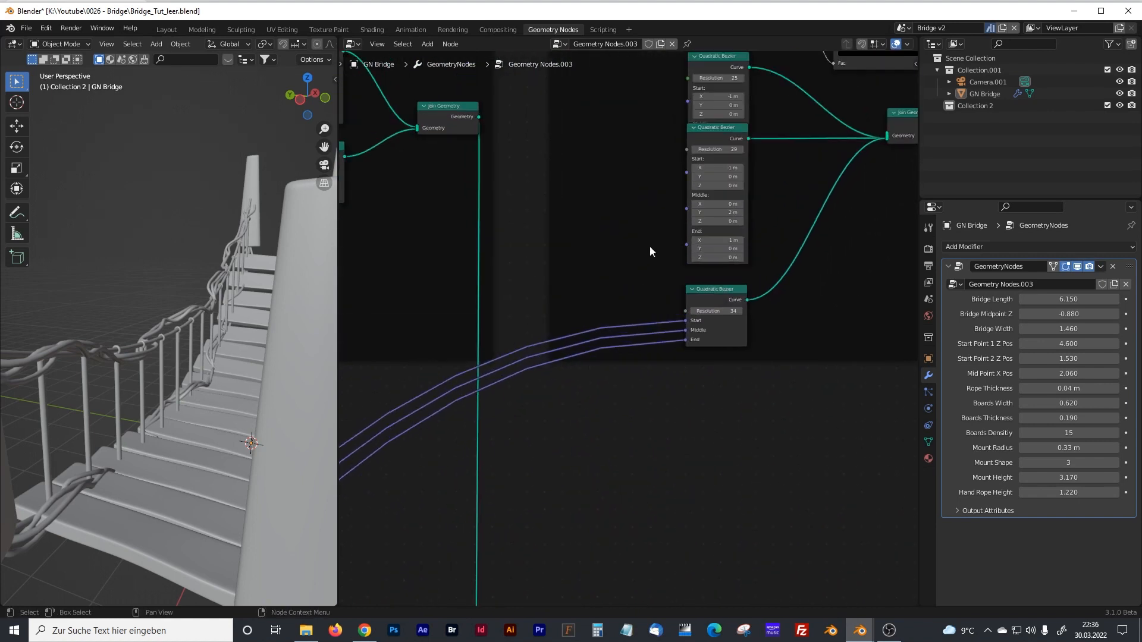
pyautogui.keyDown('shift'); pyautogui.moveTo(639, 356); pyautogui.dragTo(639, 355, button='right'); pyautogui.keyUp('shift')
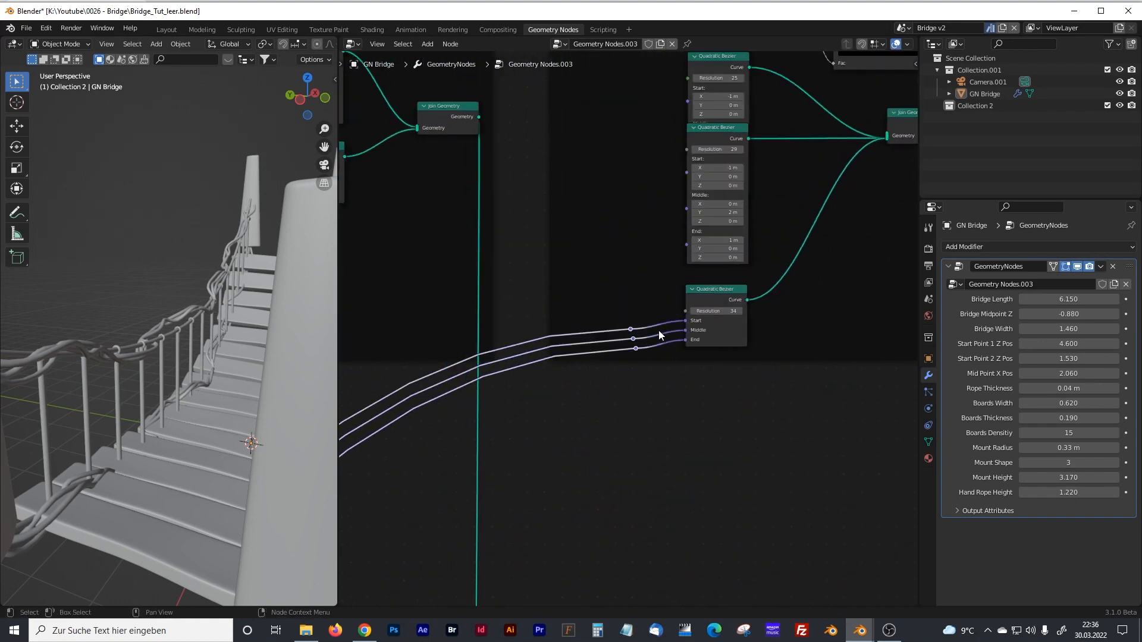
pyautogui.keyDown('shift'); pyautogui.scroll(4, 698, 255); pyautogui.keyUp('shift')
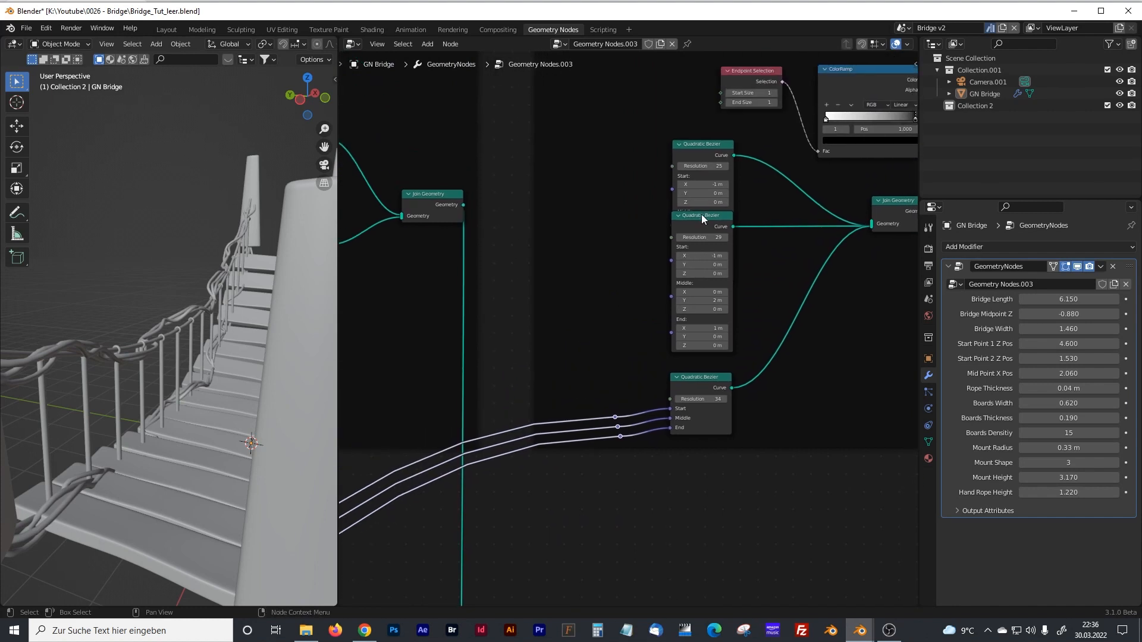
pyautogui.moveTo(616, 418); pyautogui.dragTo(668, 261)
pyautogui.moveTo(618, 427); pyautogui.dragTo(669, 272)
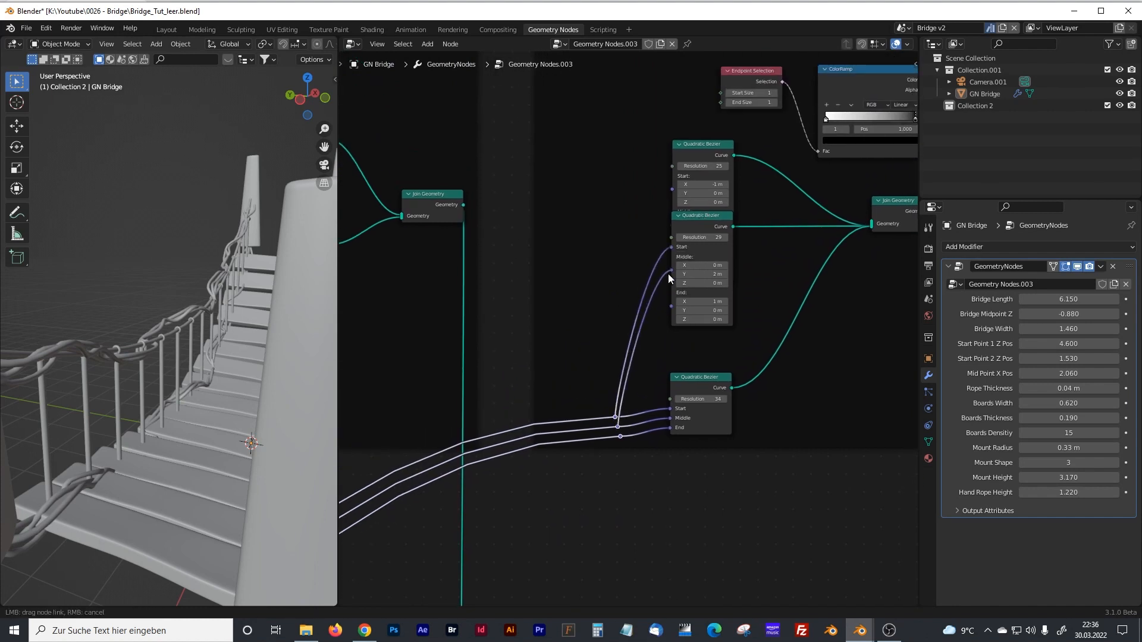
pyautogui.moveTo(620, 436); pyautogui.dragTo(671, 280)
pyautogui.moveTo(684, 235); pyautogui.dragTo(680, 319)
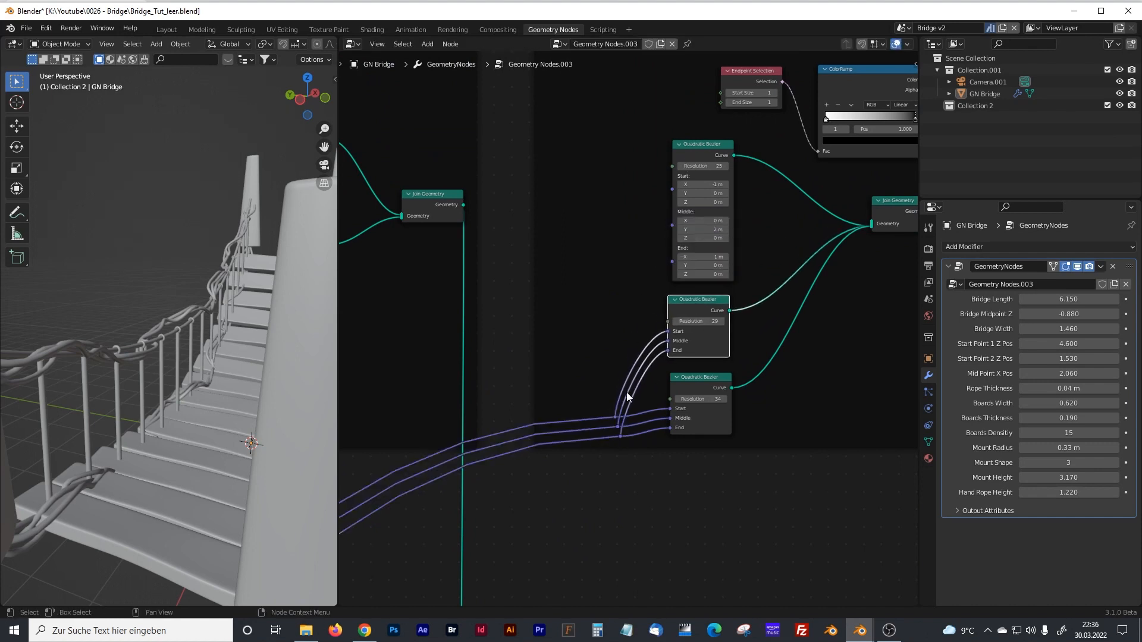
# - Connect the three reroutes to the Start, Middle and End inputs of the copied frame's uppermost Quadratic Bezier node
pyautogui.moveTo(615, 417); pyautogui.dragTo(672, 176)
pyautogui.moveTo(619, 420); pyautogui.dragTo(648, 296)
pyautogui.moveTo(670, 203); pyautogui.dragTo(671, 201)
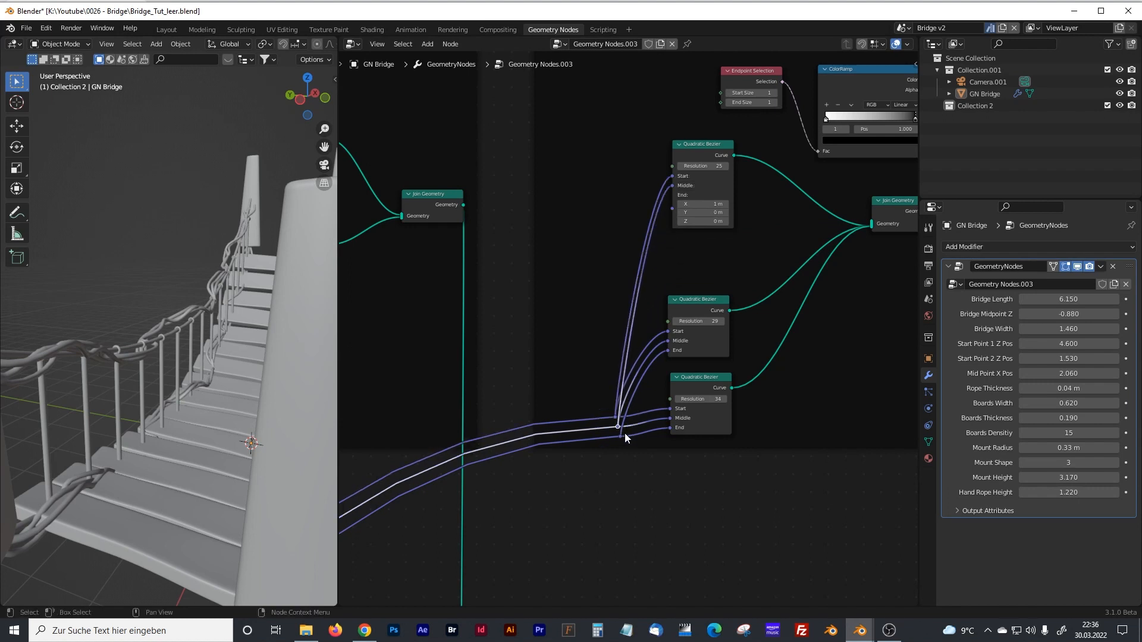
pyautogui.moveTo(621, 438); pyautogui.dragTo(664, 211)
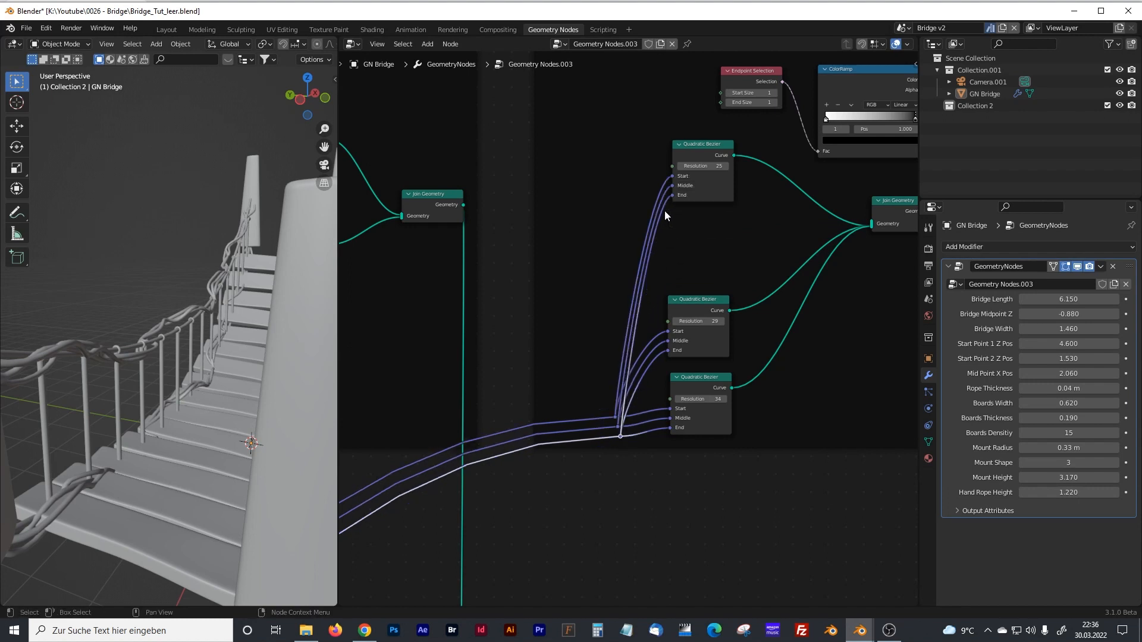
# - Move the final Join Geometry and Group Output nodes aside and connect the copied frame's joined geometry to the final Join Geometry
pyautogui.scroll(-5, 641, 221)
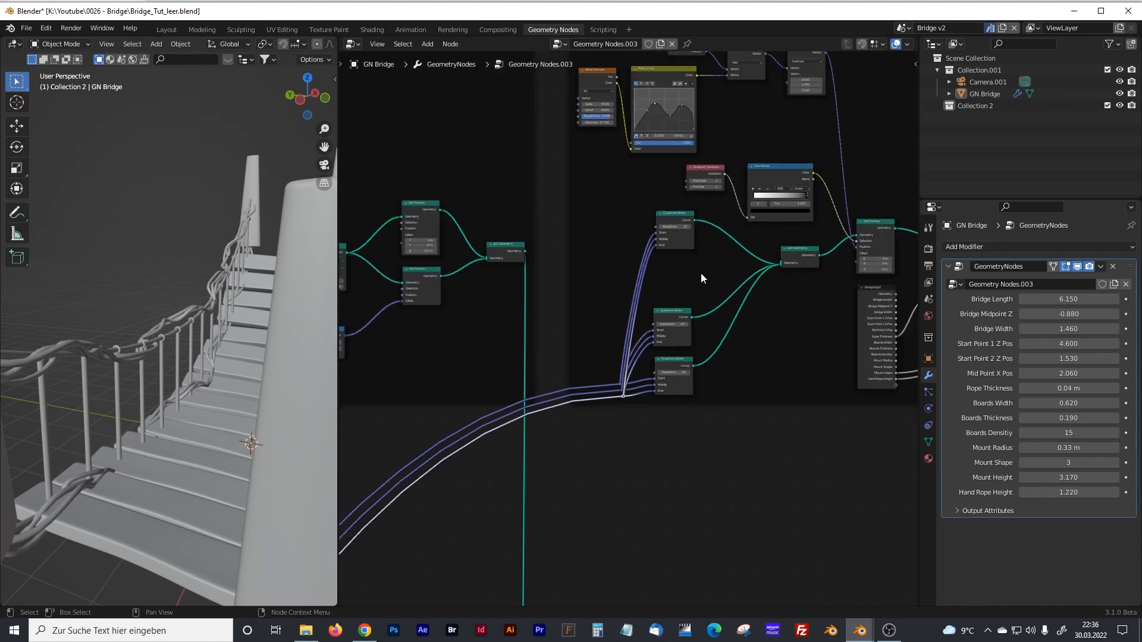
pyautogui.scroll(-2, 690, 345)
pyautogui.moveTo(697, 389); pyautogui.dragTo(644, 300, button='middle')
pyautogui.scroll(-1, 632, 348)
pyautogui.moveTo(604, 434); pyautogui.dragTo(818, 438)
pyautogui.scroll(2, 761, 301)
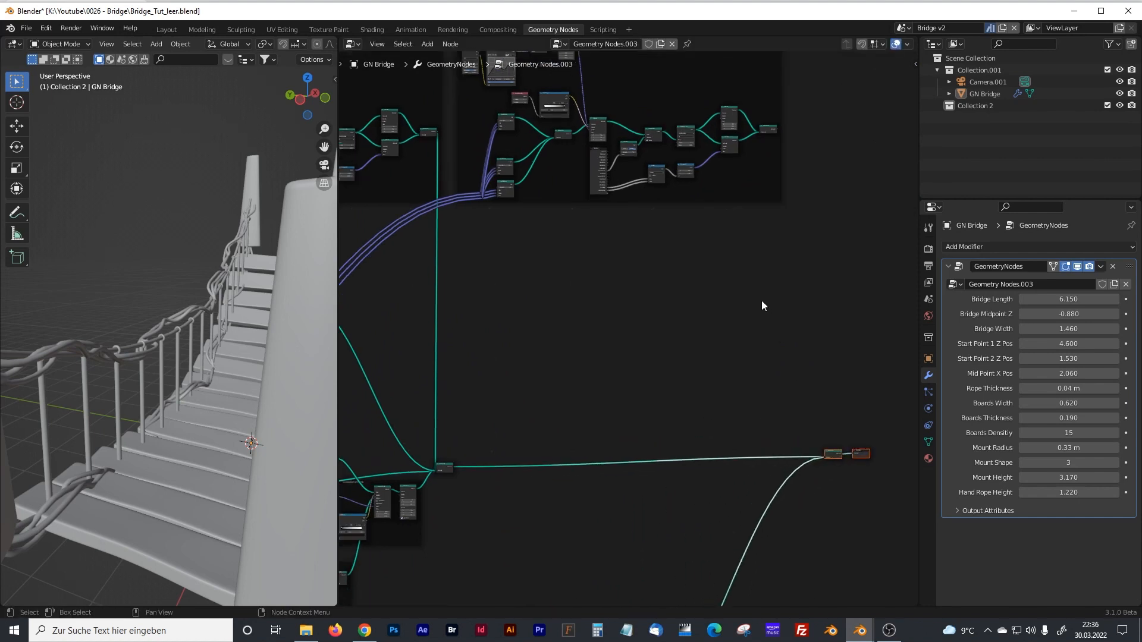
pyautogui.moveTo(745, 243); pyautogui.dragTo(605, 416, button='middle')
pyautogui.scroll(6, 628, 357)
pyautogui.scroll(1, 632, 333)
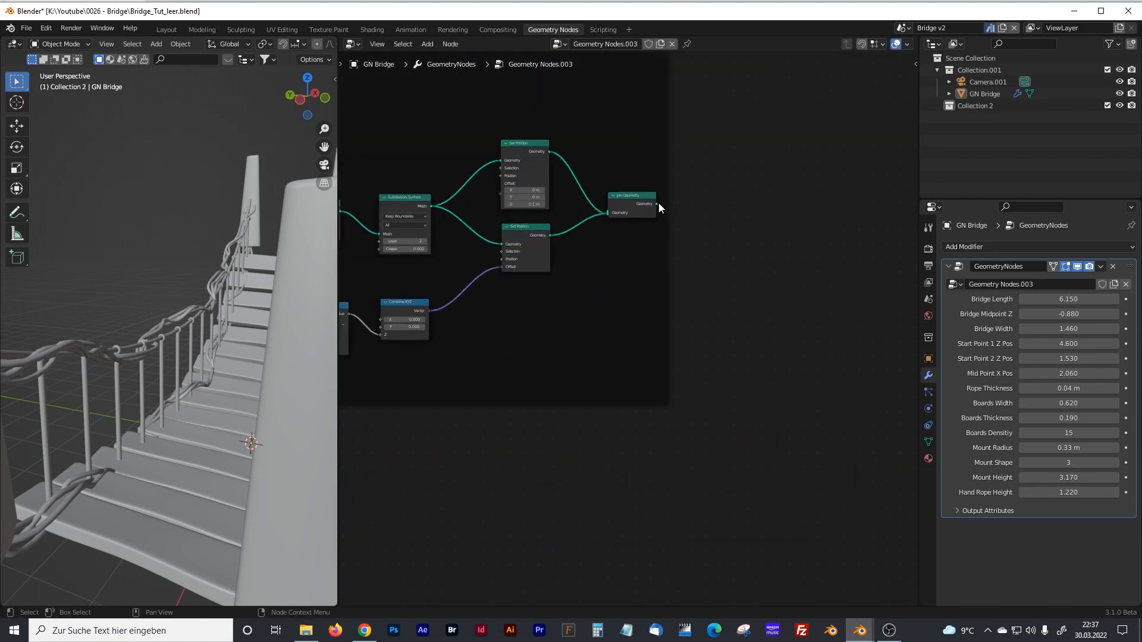
pyautogui.click(659, 205)
pyautogui.moveTo(656, 204); pyautogui.dragTo(787, 521)
# - Widen the 3D viewport and the modifier properties area at the expense of the node editor
pyautogui.moveTo(338, 348); pyautogui.dragTo(674, 349)
pyautogui.moveTo(511, 342); pyautogui.dragTo(489, 346, button='middle')
pyautogui.scroll(-2, 477, 342)
pyautogui.scroll(2, 480, 345)
pyautogui.scroll(3, 487, 336)
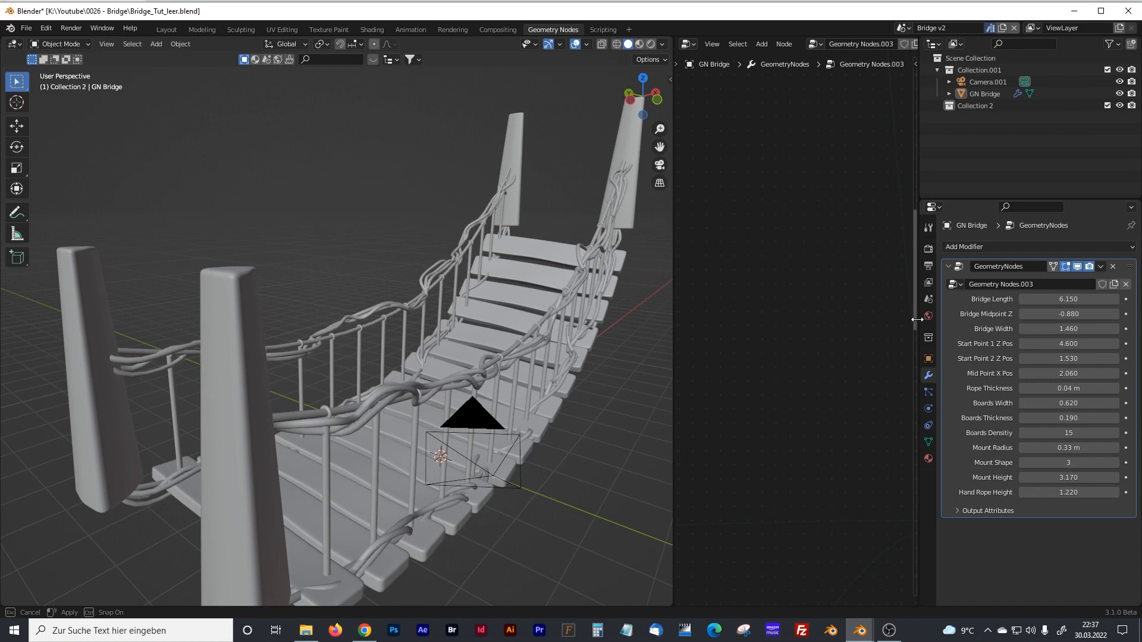
pyautogui.moveTo(918, 324); pyautogui.dragTo(841, 325)
# - Inspect the ropes on both sides of the bridge and switch the viewport shading to Rendered
pyautogui.moveTo(507, 354); pyautogui.dragTo(487, 343, button='middle')
pyautogui.moveTo(422, 362); pyautogui.dragTo(475, 370, button='middle')
pyautogui.scroll(2, 475, 370)
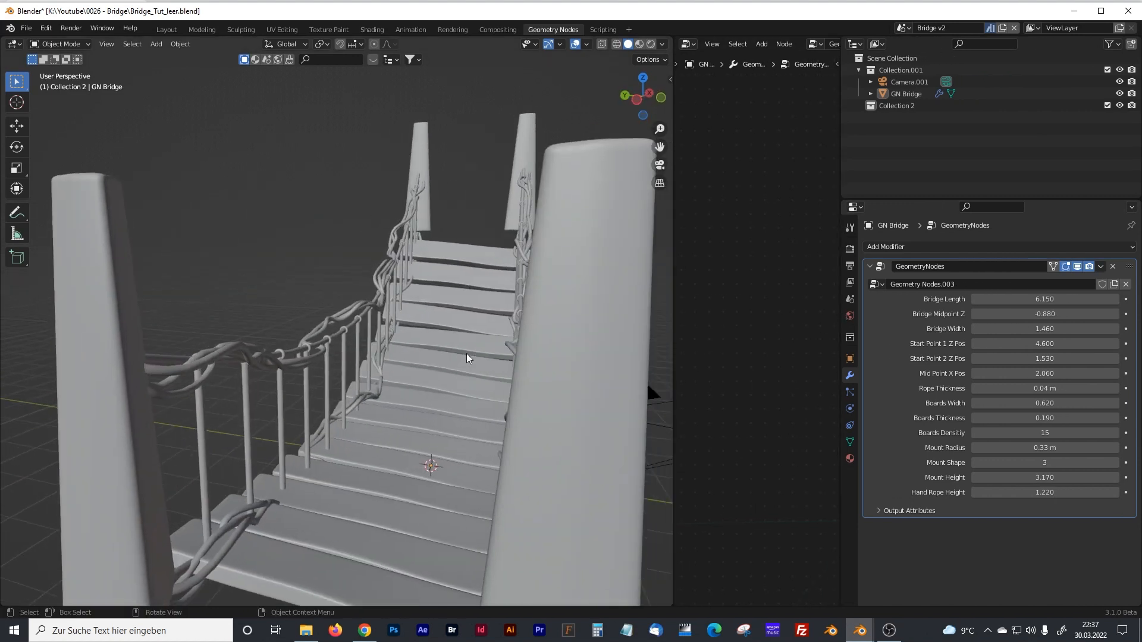
pyautogui.click(651, 44)
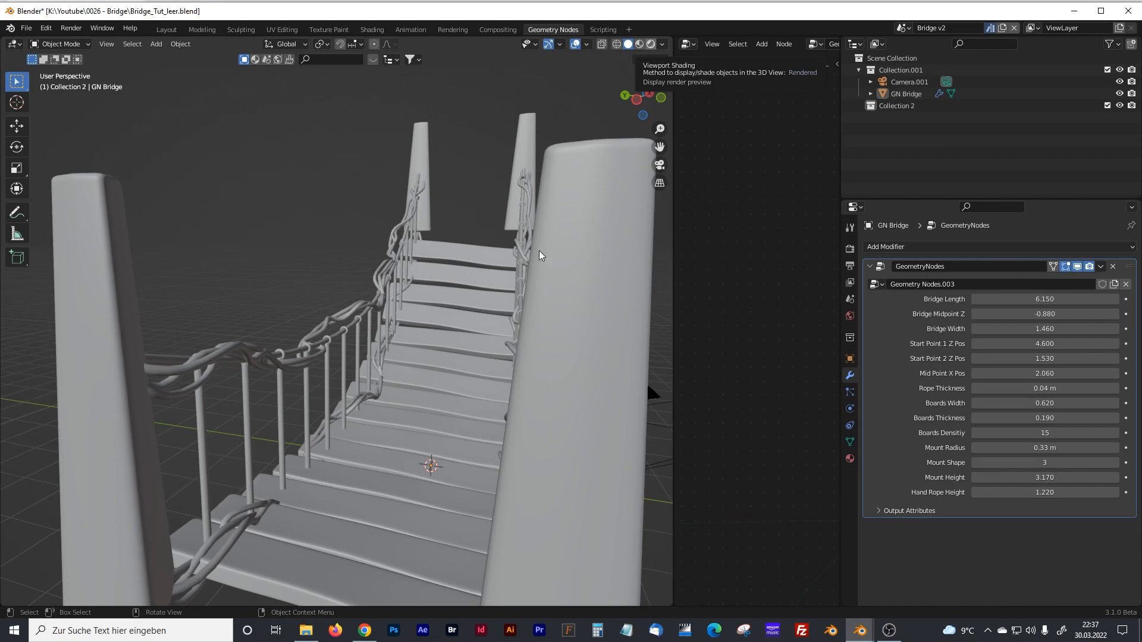
pyautogui.moveTo(538, 271); pyautogui.dragTo(538, 226, button='middle')
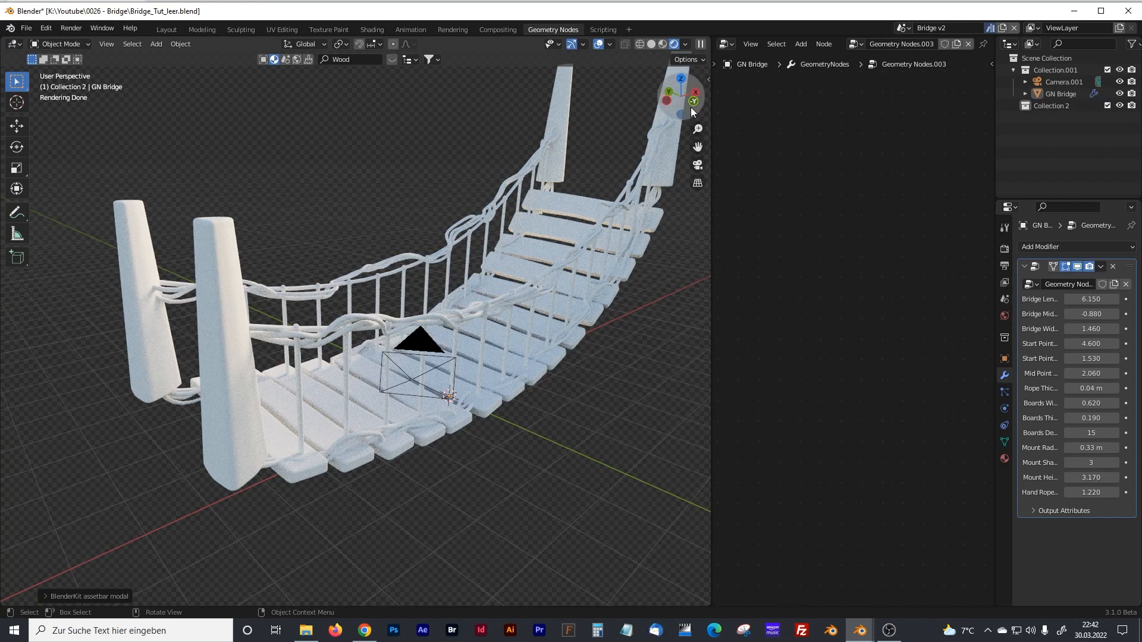
# - Show the BlenderKit material results for Wood and browse the asset pages and search filters
pyautogui.click(708, 81)
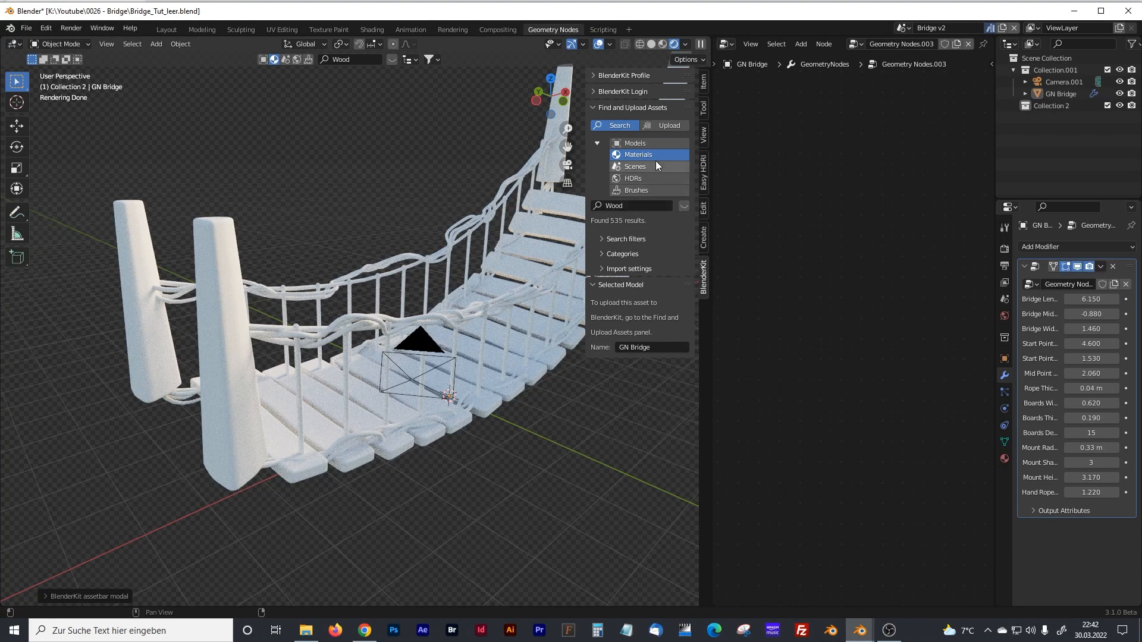
pyautogui.click(684, 207)
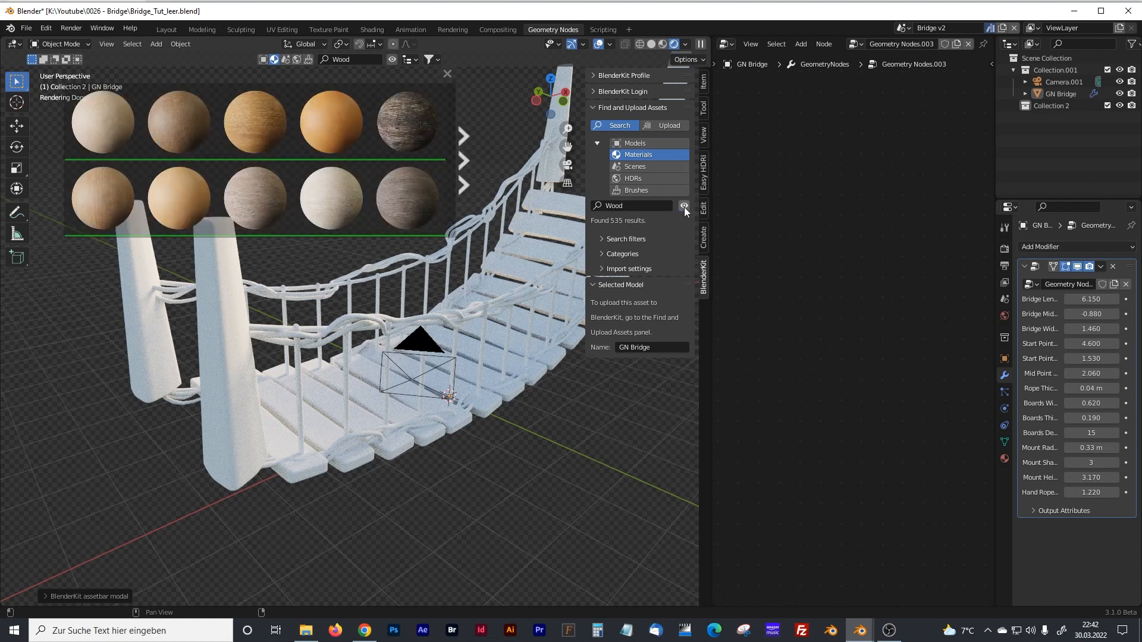
pyautogui.click(464, 162)
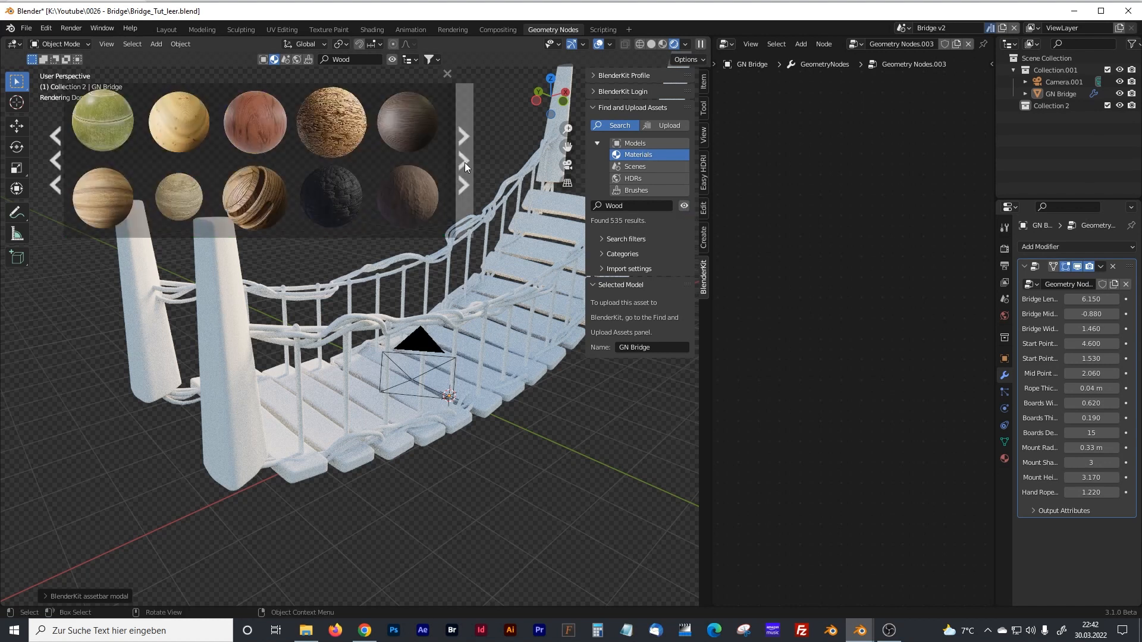
pyautogui.click(58, 156)
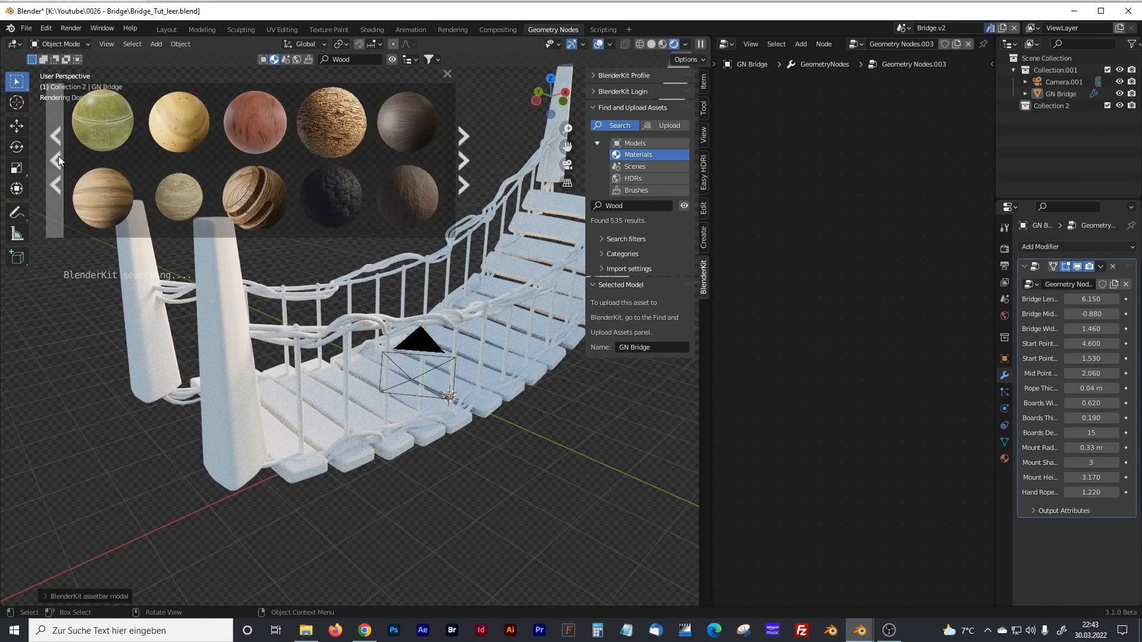
pyautogui.click(601, 238)
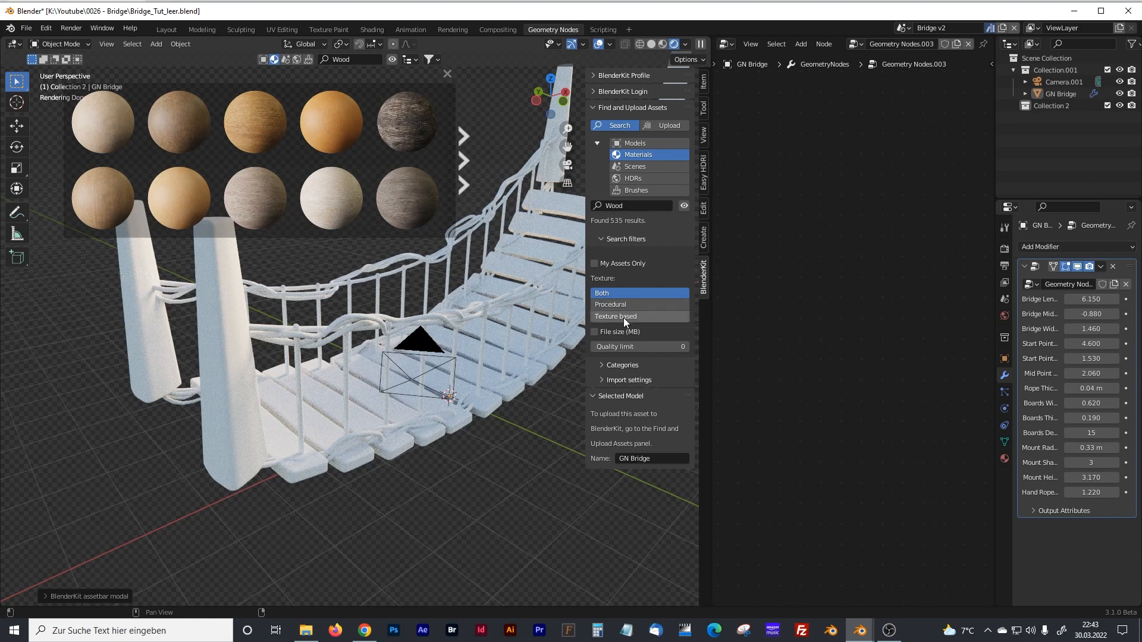
pyautogui.click(465, 159)
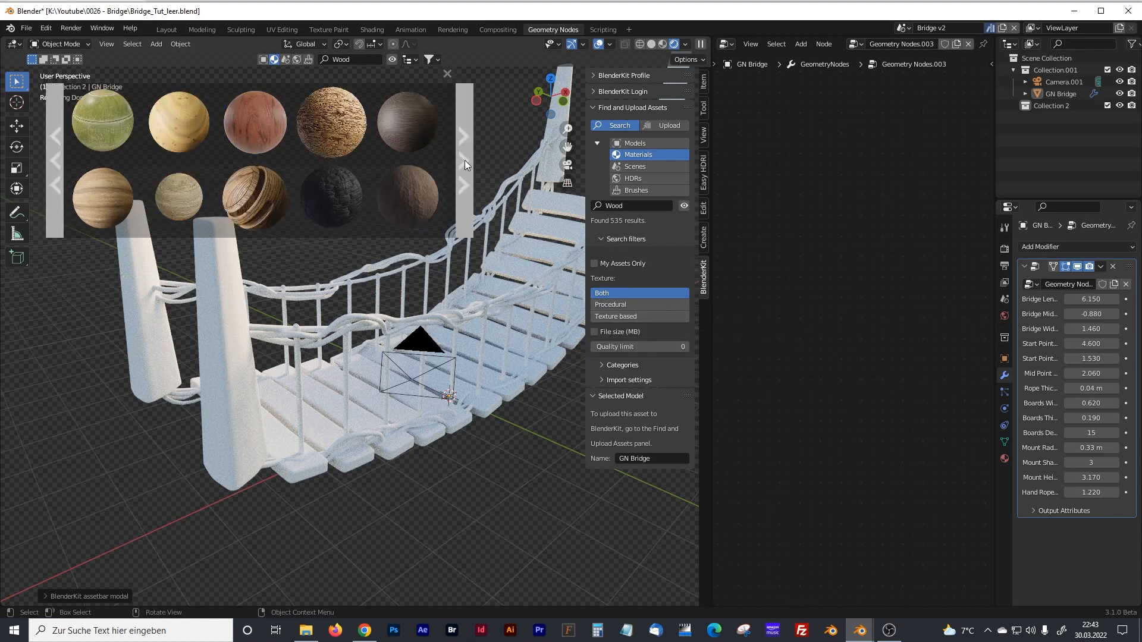
pyautogui.click(54, 162)
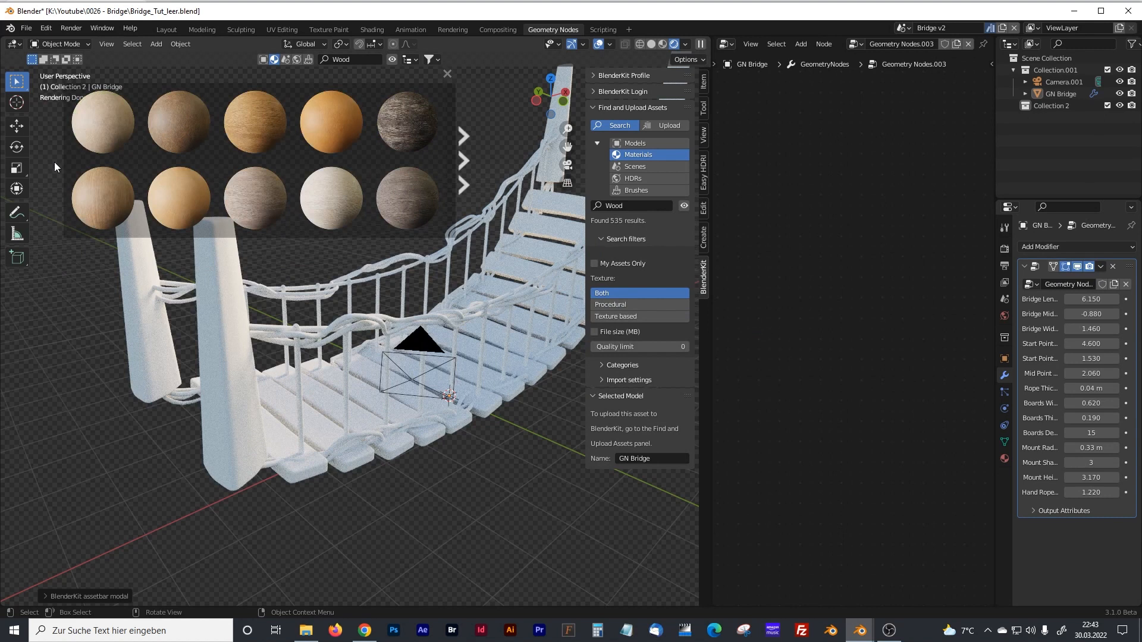
# - Add a plane mesh and move it onto free space in front of the bridge
pyautogui.moveTo(397, 144)
pyautogui.hotkey('shift', 'a')
pyautogui.moveTo(503, 375)
pyautogui.click(595, 87)
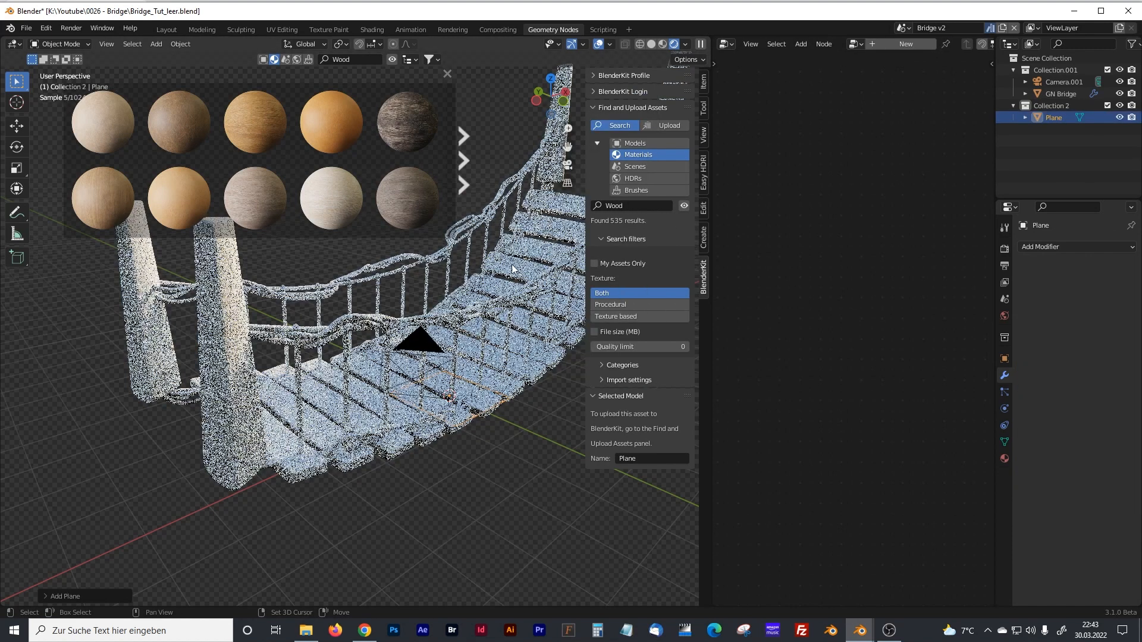
pyautogui.press('g')
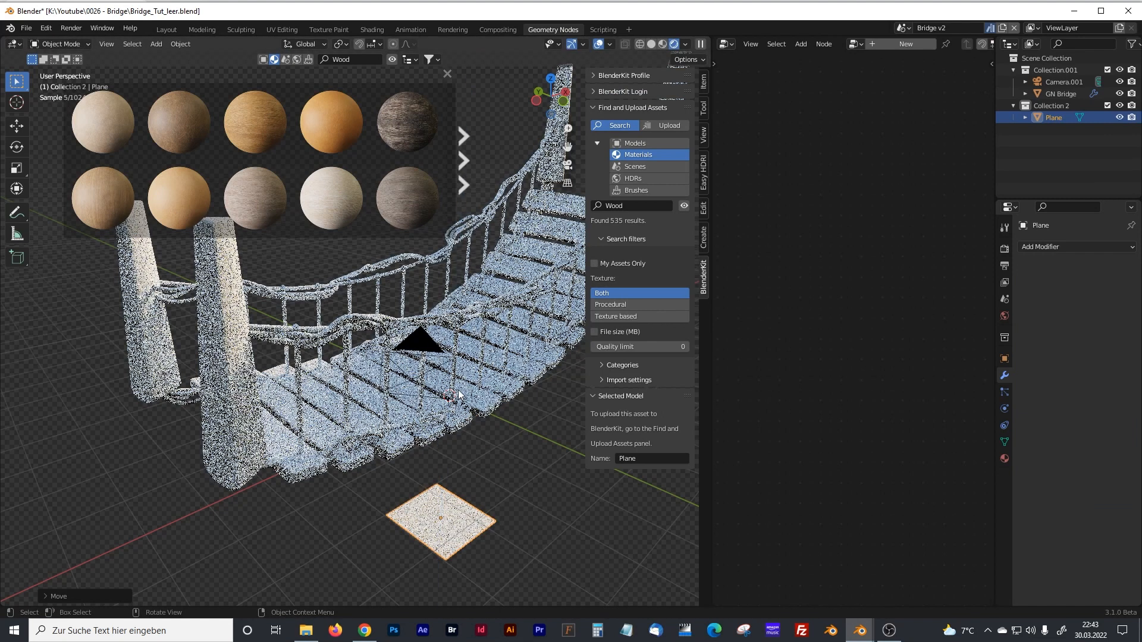
pyautogui.click(468, 452)
# - Apply a BlenderKit Wood material to the new plane and check it up close
pyautogui.moveTo(405, 107)
pyautogui.moveTo(406, 107); pyautogui.dragTo(449, 507)
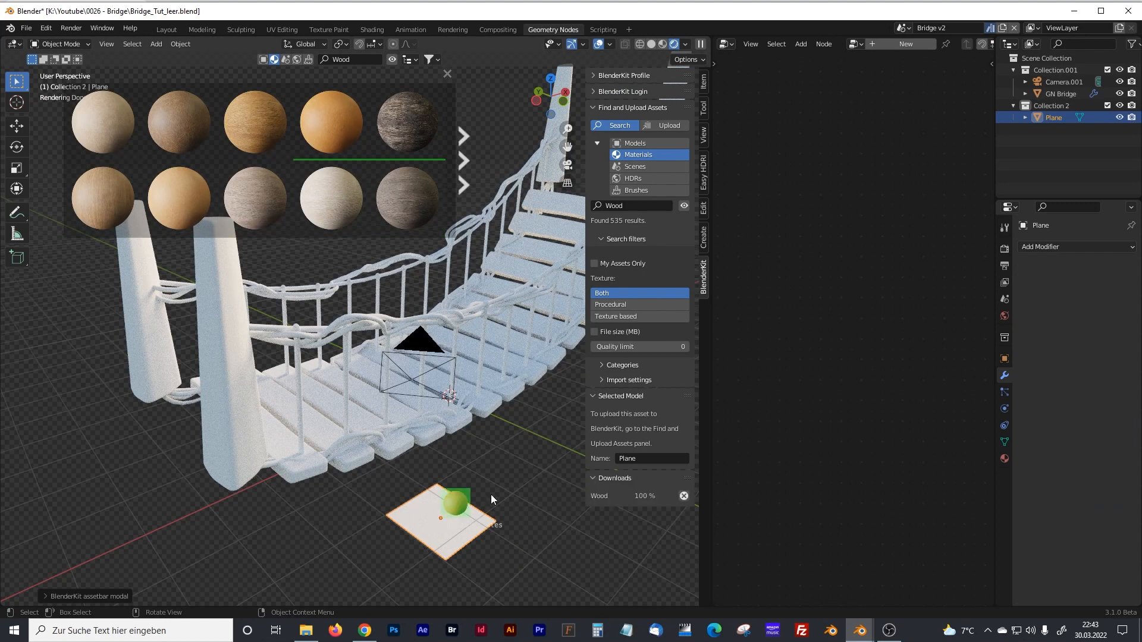
pyautogui.moveTo(481, 498); pyautogui.dragTo(460, 391, button='middle')
pyautogui.scroll(5, 452, 392)
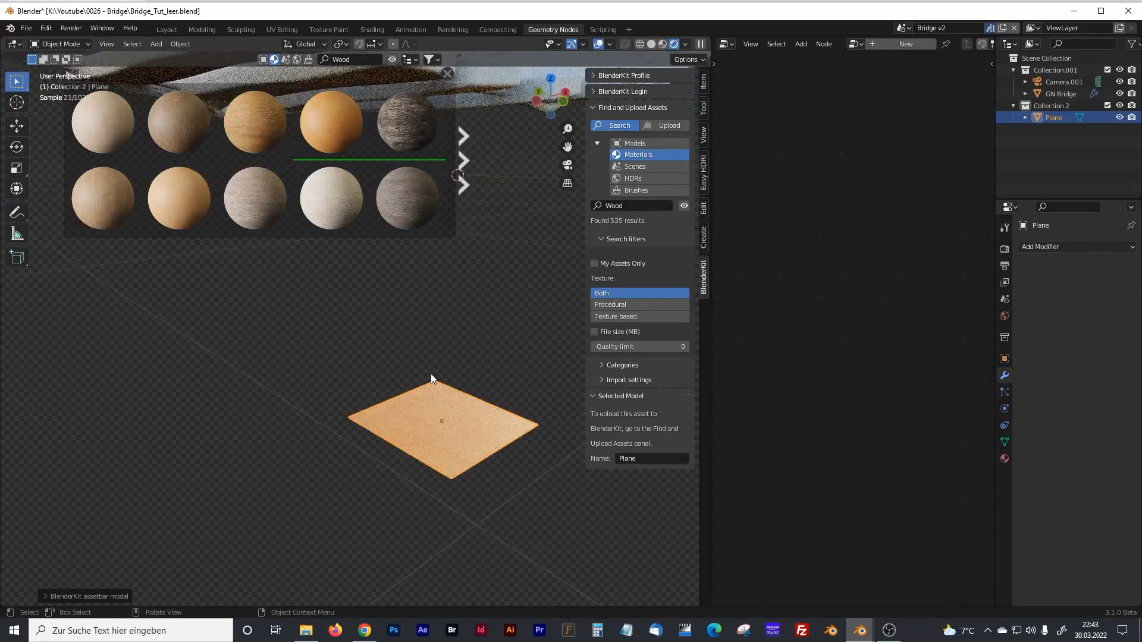
# - Close the BlenderKit material results and delete the test plane in front of the bridge
pyautogui.scroll(-6, 448, 407)
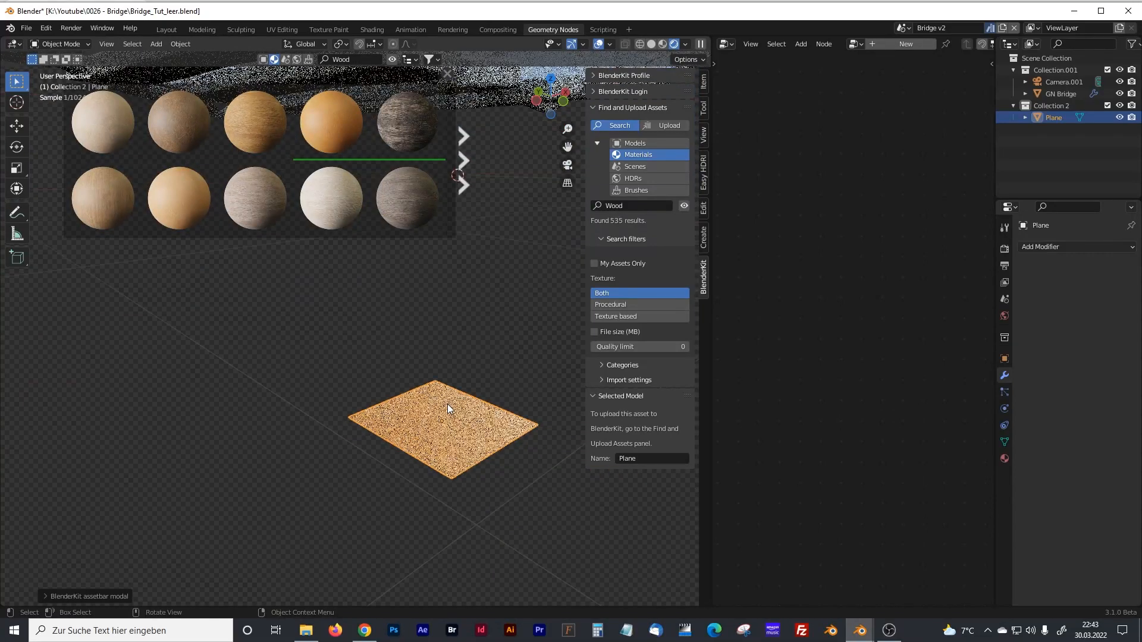
pyautogui.moveTo(444, 403)
pyautogui.mouseDown(button='middle')
pyautogui.moveTo(441, 414)
pyautogui.moveTo(445, 388)
pyautogui.mouseUp(button='middle')
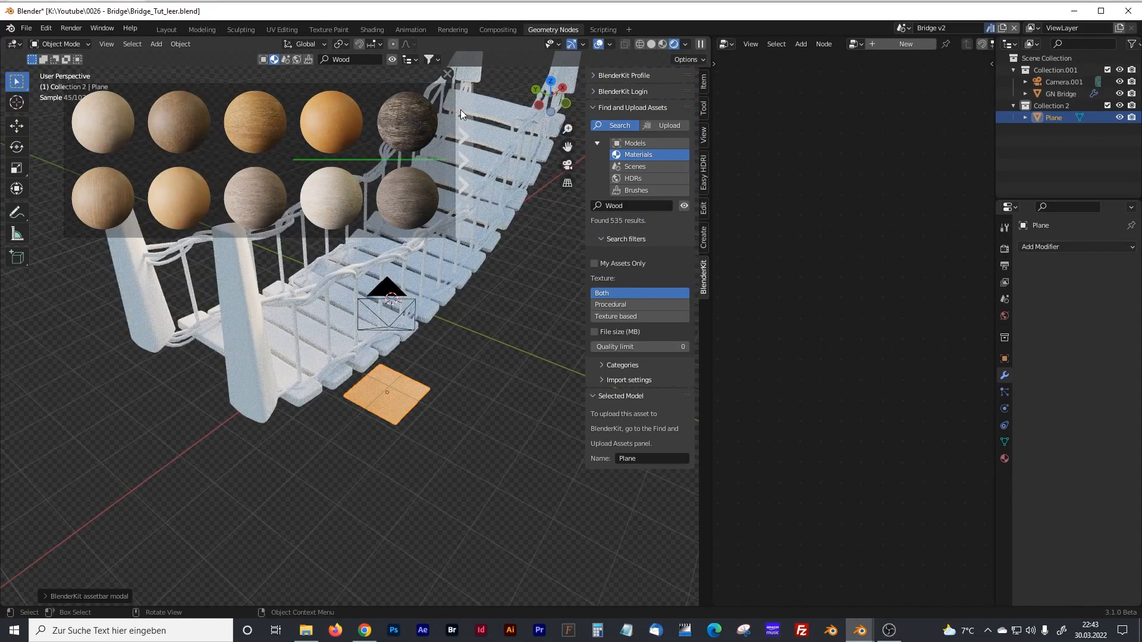
pyautogui.click(449, 74)
pyautogui.keyDown('shift'); pyautogui.moveTo(458, 202); pyautogui.dragTo(440, 306, button='middle'); pyautogui.keyUp('shift')
pyautogui.click(473, 212)
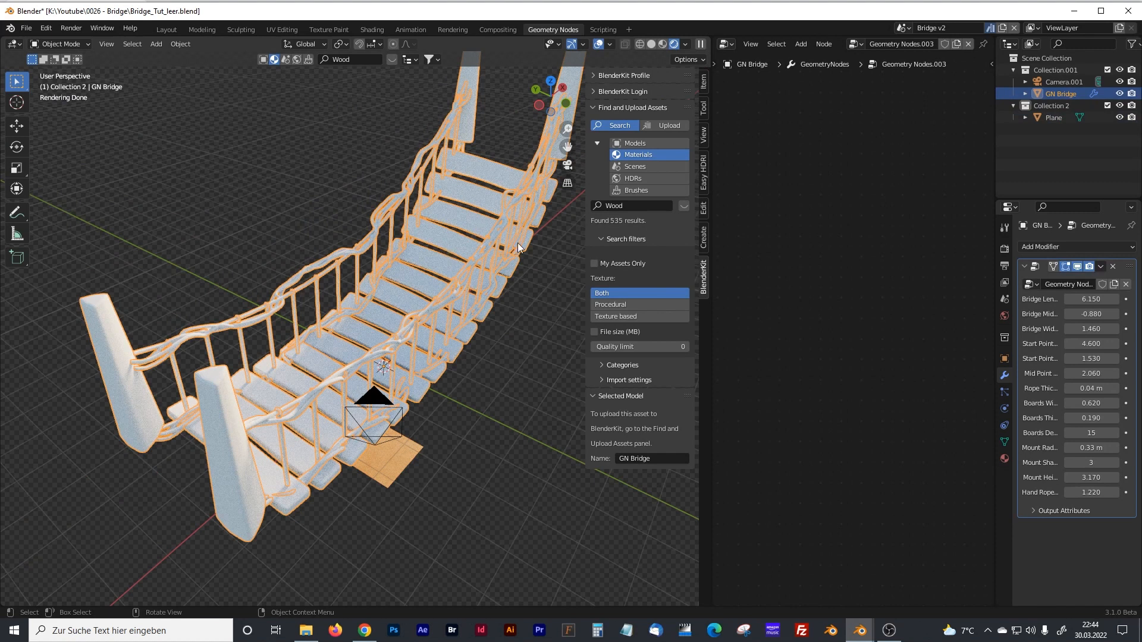
pyautogui.moveTo(425, 309); pyautogui.dragTo(424, 338, button='middle')
pyautogui.click(430, 448)
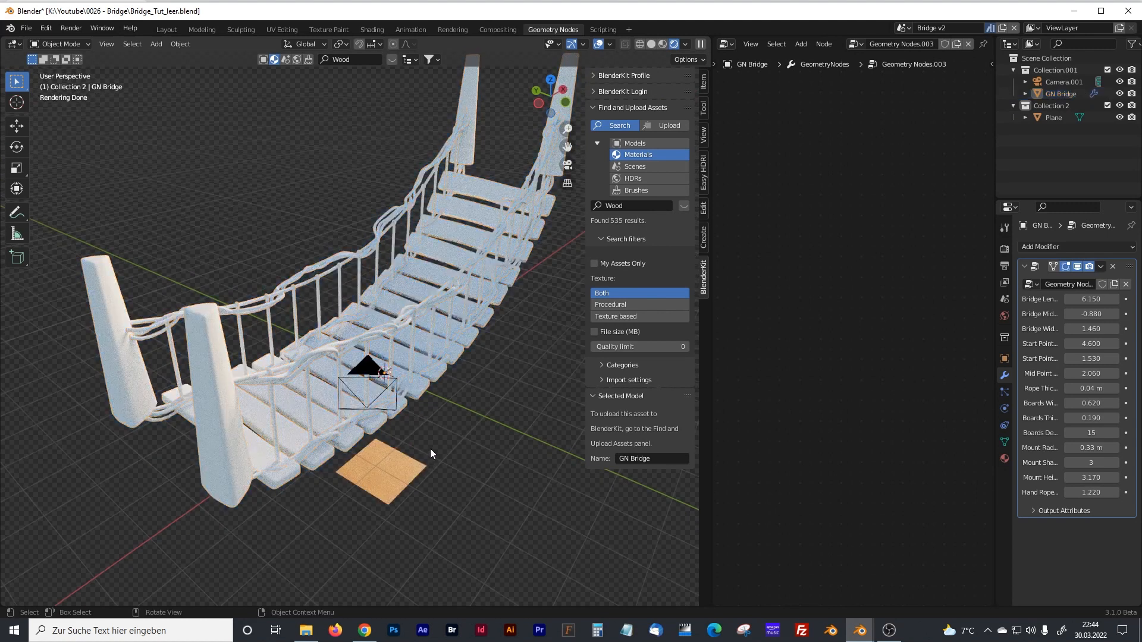
pyautogui.click(390, 459)
pyautogui.press('x')
pyautogui.click(390, 459)
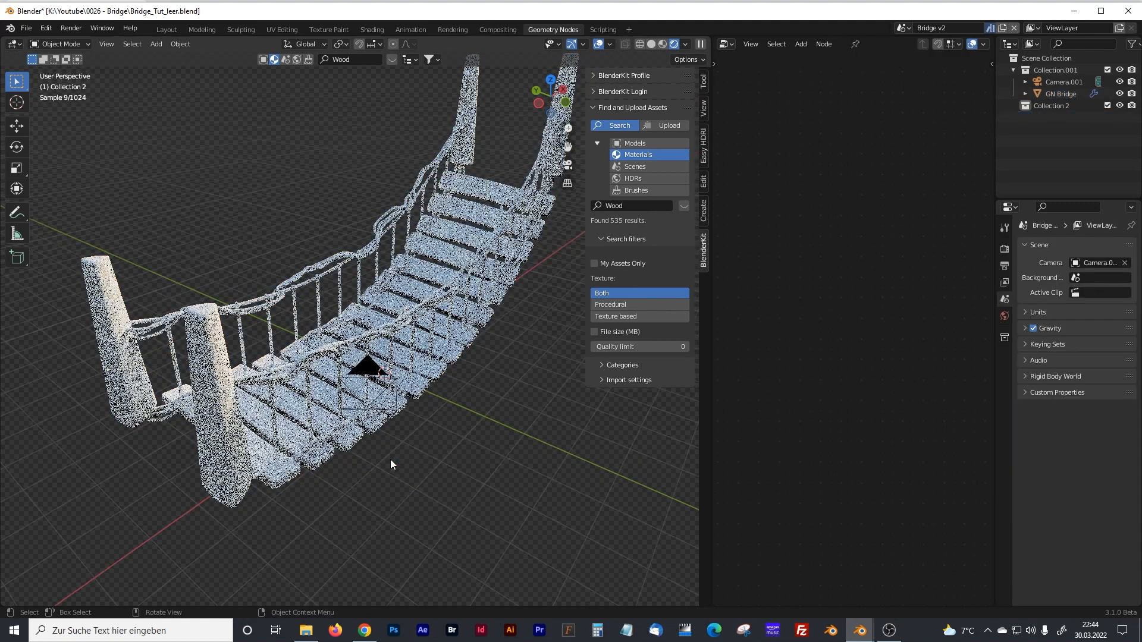
# - Select the bridge, hide the viewport sidebar and widen the node editor
pyautogui.click(423, 247)
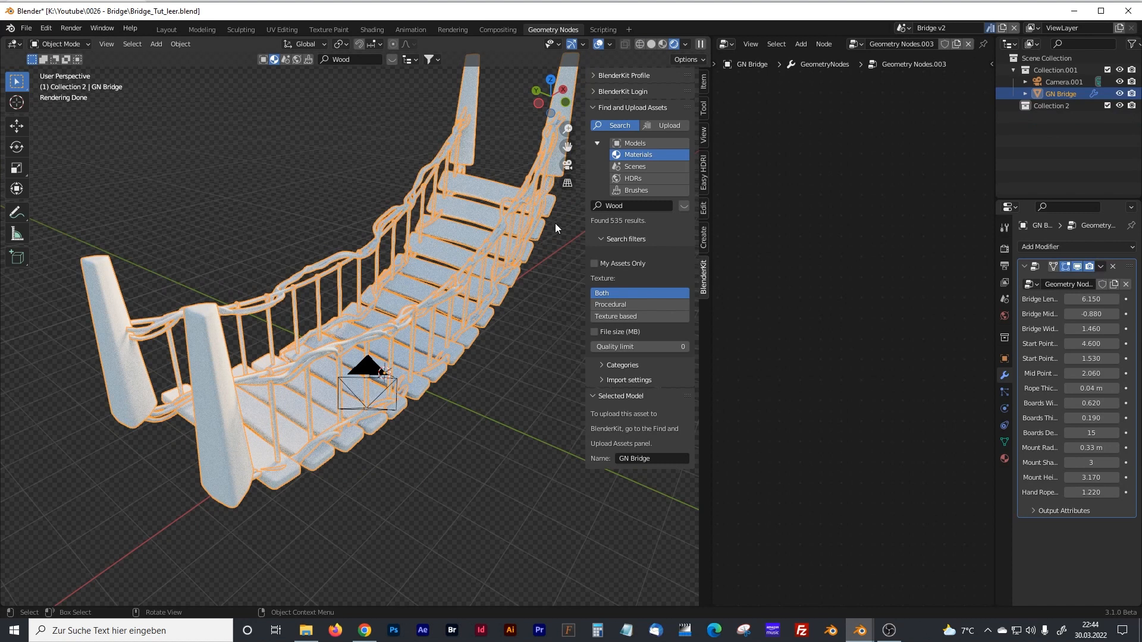
pyautogui.press('n')
pyautogui.moveTo(710, 249); pyautogui.dragTo(439, 250)
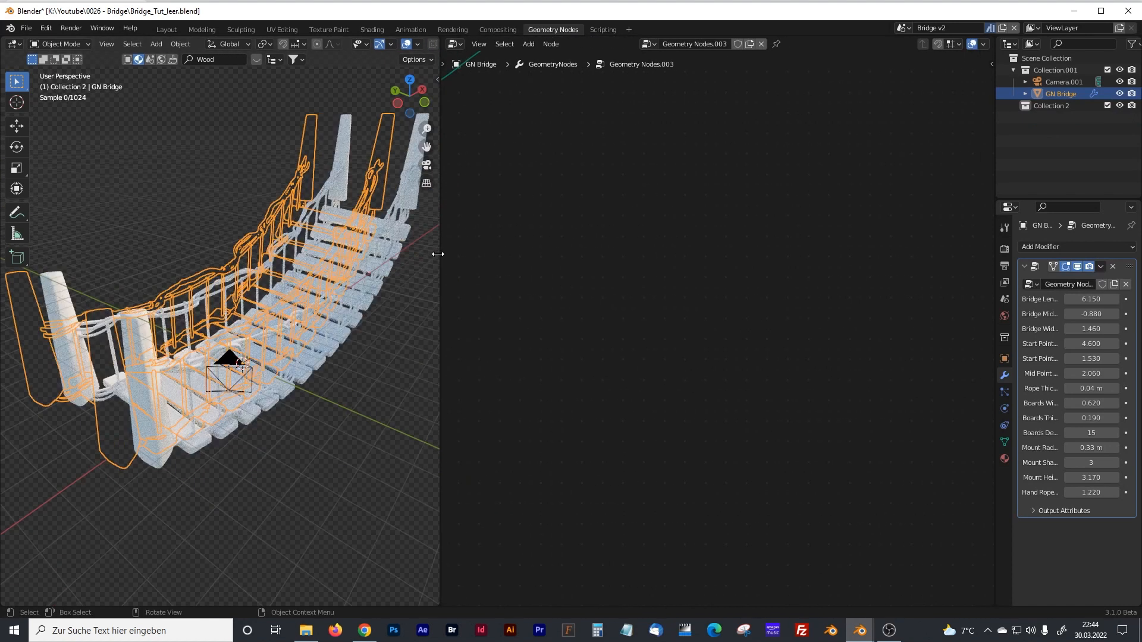
# - Add a Set Material node between the boards' Rotate Instances node and Join Geometry
pyautogui.scroll(-10, 826, 241)
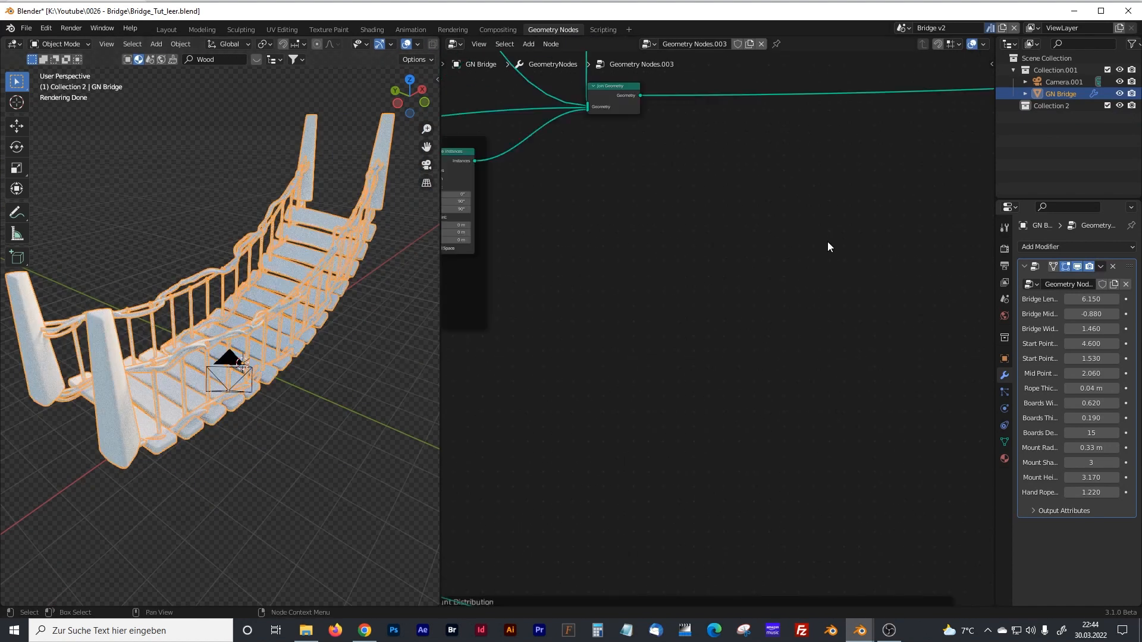
pyautogui.moveTo(663, 292); pyautogui.dragTo(796, 358, button='middle')
pyautogui.scroll(4, 665, 349)
pyautogui.scroll(4, 666, 349)
pyautogui.keyDown('shift'); pyautogui.moveTo(544, 472); pyautogui.dragTo(589, 464, button='middle'); pyautogui.keyUp('shift')
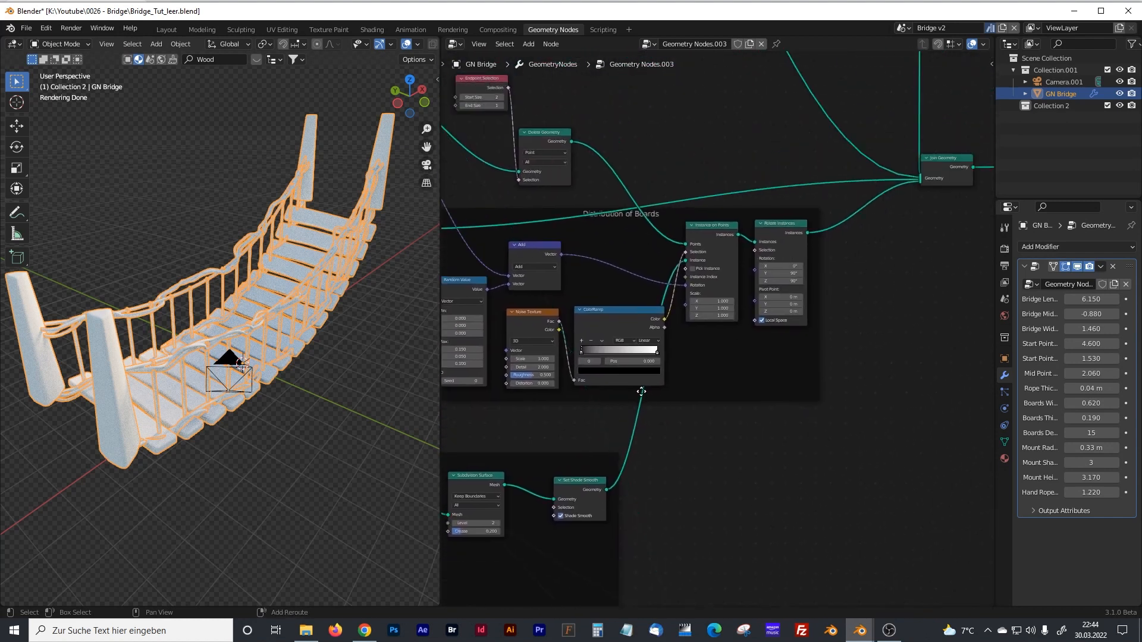
pyautogui.moveTo(830, 279); pyautogui.dragTo(721, 307, button='middle')
pyautogui.scroll(3, 721, 307)
pyautogui.hotkey('shift', 'a')
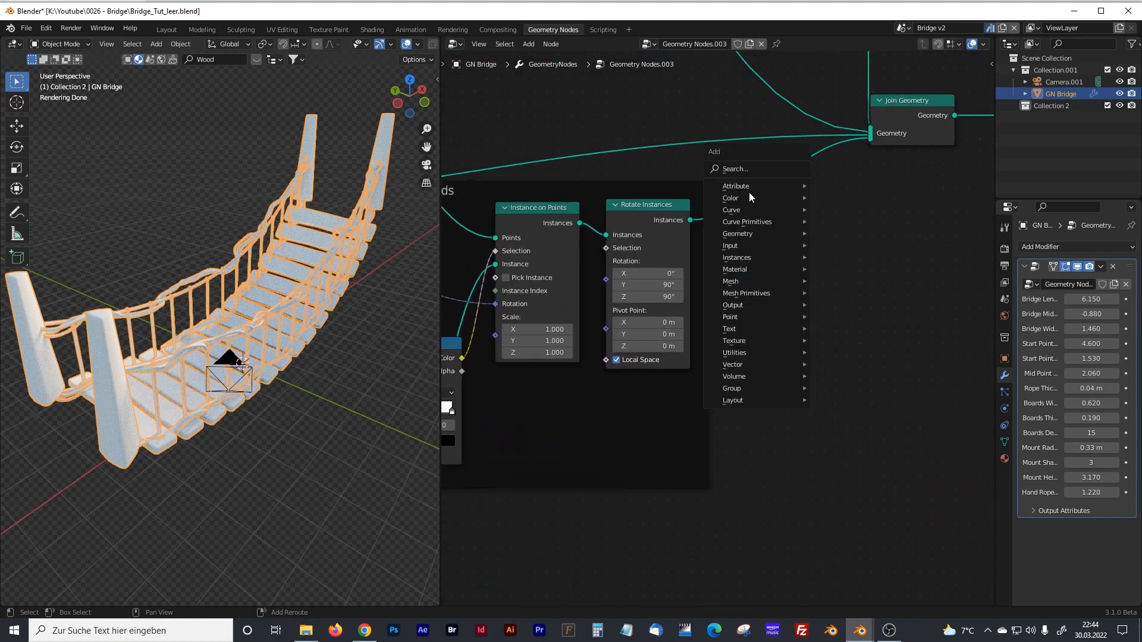
pyautogui.click(749, 170)
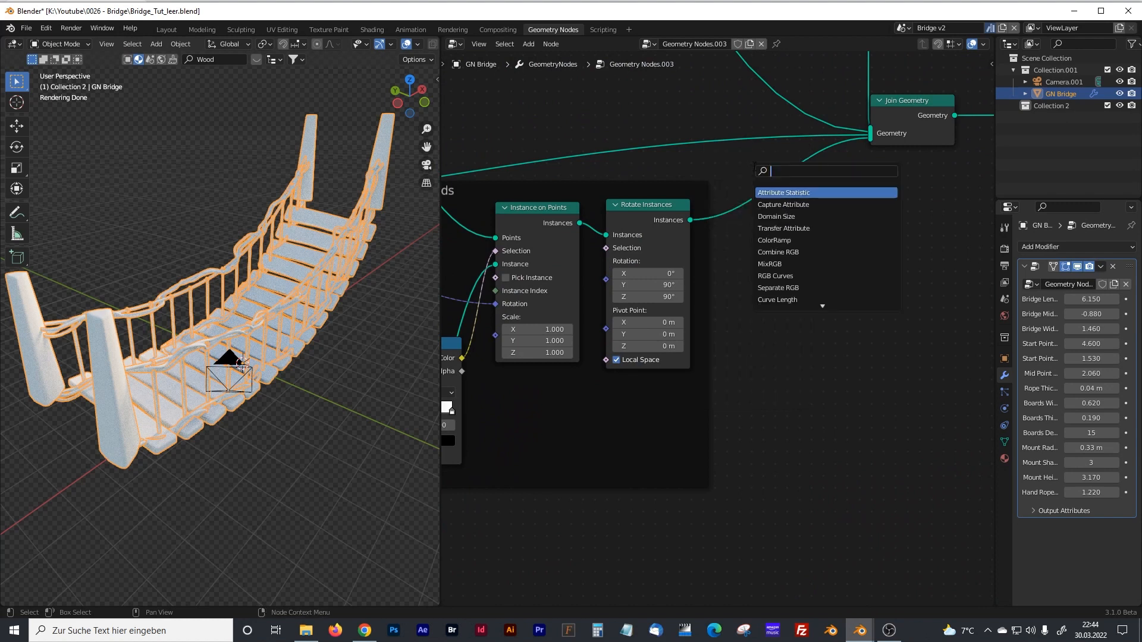
pyautogui.write('set')
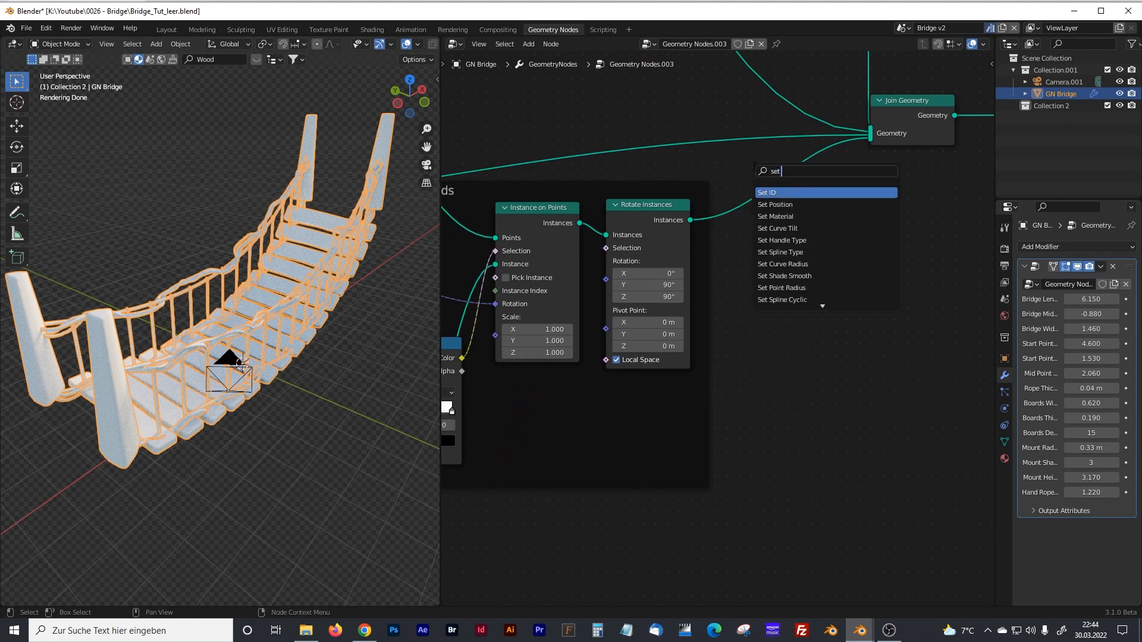
pyautogui.click(780, 216)
pyautogui.click(780, 212)
# - Assign the Proc Wood material to the boards' Set Material node
pyautogui.click(778, 220)
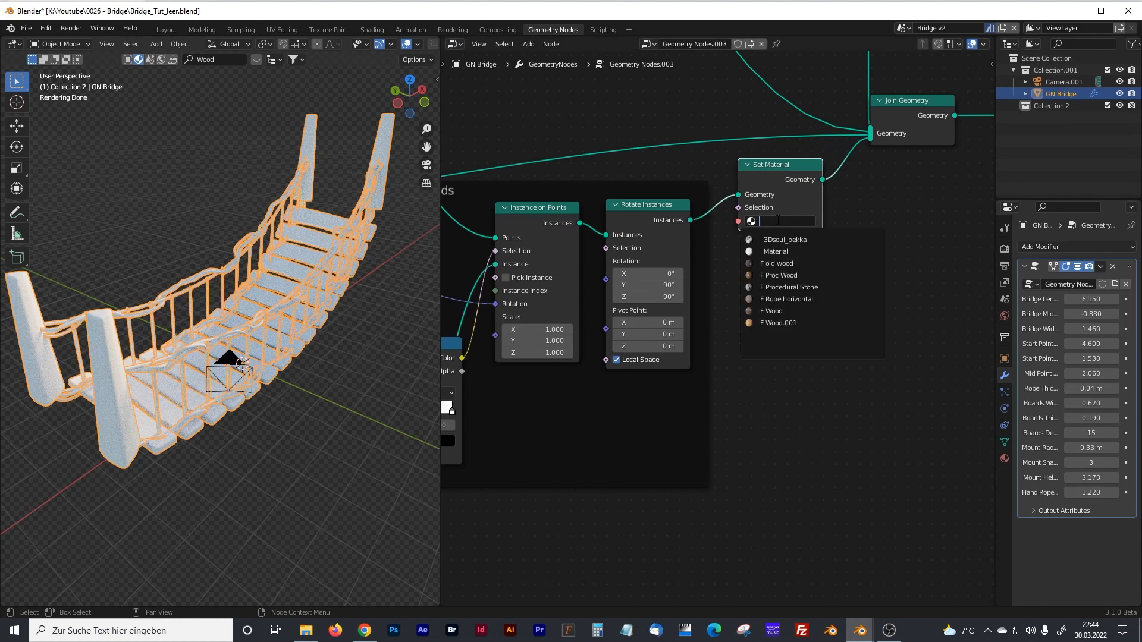
pyautogui.write('pro')
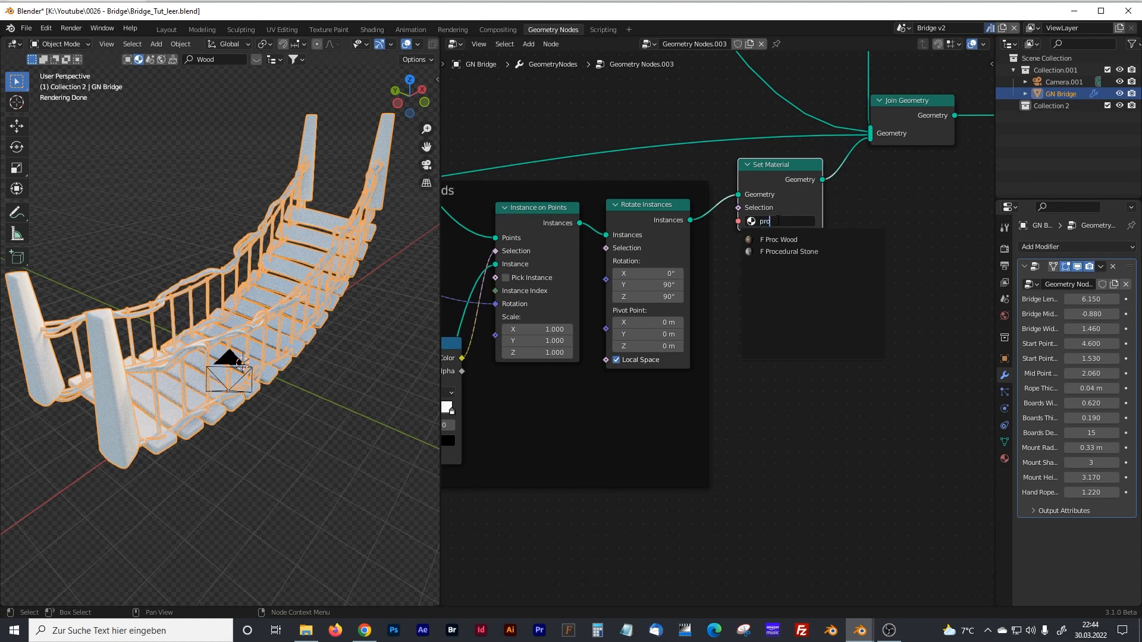
pyautogui.write('c')
pyautogui.click(787, 240)
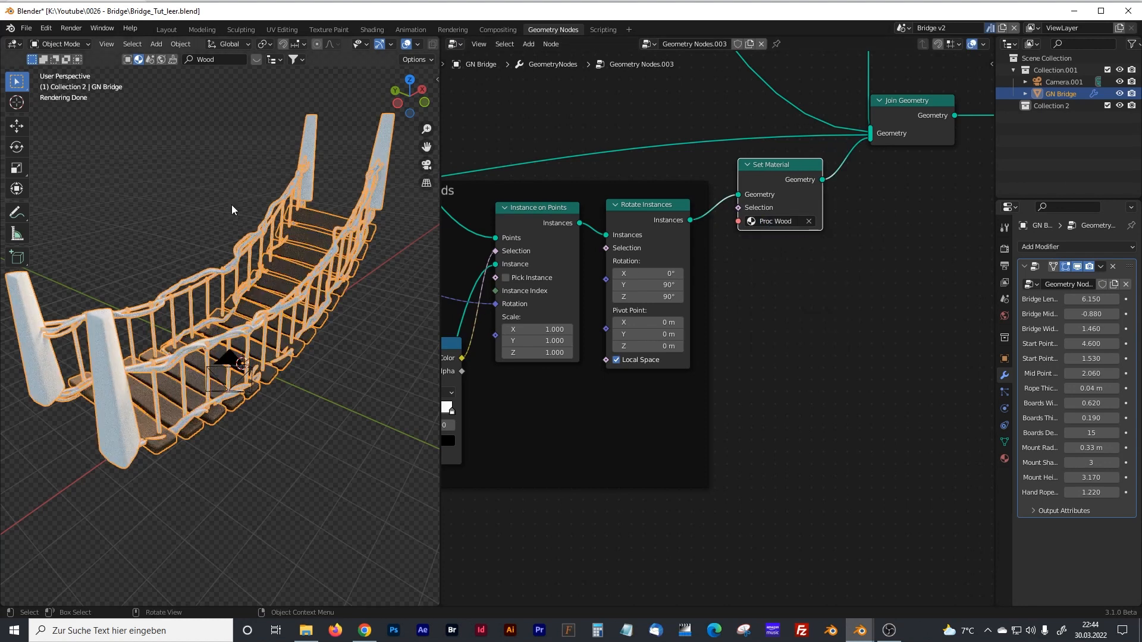
# - Deselect the bridge and widen the 3D viewport to check the wooden boards up close
pyautogui.click(427, 267)
pyautogui.moveTo(440, 231); pyautogui.dragTo(566, 232)
pyautogui.scroll(5, 312, 315)
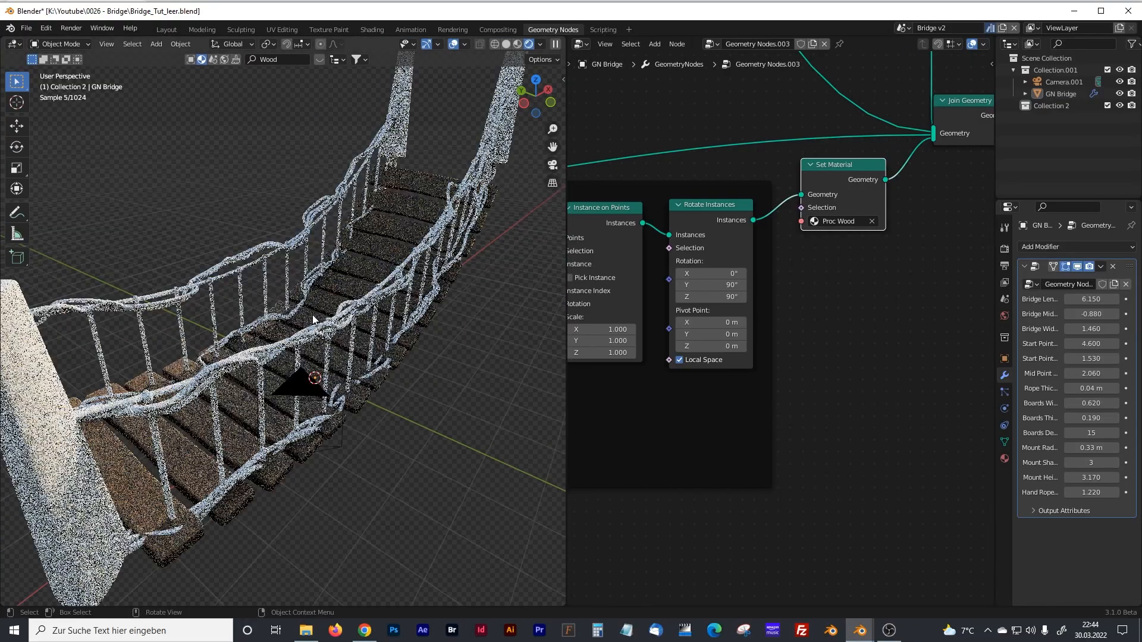
pyautogui.scroll(1, 311, 316)
pyautogui.moveTo(312, 316)
pyautogui.mouseDown(button='middle')
pyautogui.moveTo(312, 341)
pyautogui.moveTo(302, 328)
pyautogui.mouseUp(button='middle')
# - Insert another Set Material node on the rope link that enters Join Geometry above the boards branch
pyautogui.scroll(-2, 693, 324)
pyautogui.scroll(-6, 693, 328)
pyautogui.moveTo(702, 381); pyautogui.dragTo(790, 292, button='middle')
pyautogui.moveTo(735, 338); pyautogui.dragTo(679, 416, button='middle')
pyautogui.moveTo(760, 345); pyautogui.dragTo(761, 441, button='middle')
pyautogui.moveTo(672, 271); pyautogui.dragTo(683, 329, button='middle')
pyautogui.moveTo(769, 321); pyautogui.dragTo(662, 303, button='middle')
pyautogui.hotkey('shift', 'a')
pyautogui.click(659, 315)
pyautogui.write('set')
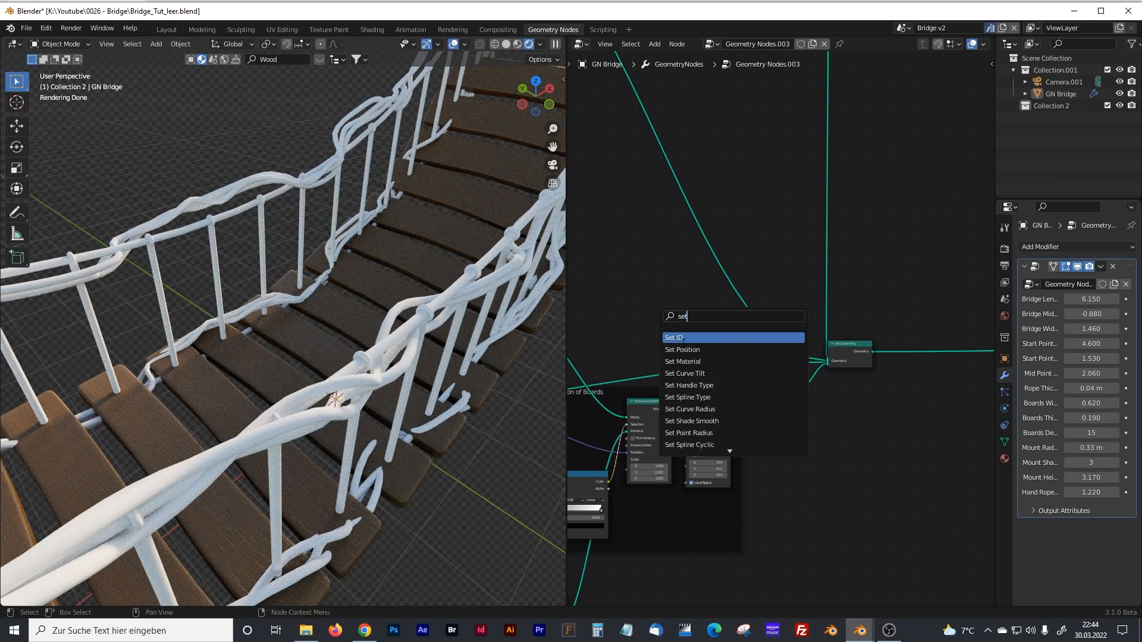
pyautogui.press('Down')
pyautogui.press('Down')
pyautogui.press('Return')
# - Assign the Rope horizontal material to the newly inserted Set Material node
pyautogui.scroll(2, 709, 292)
pyautogui.click(678, 254)
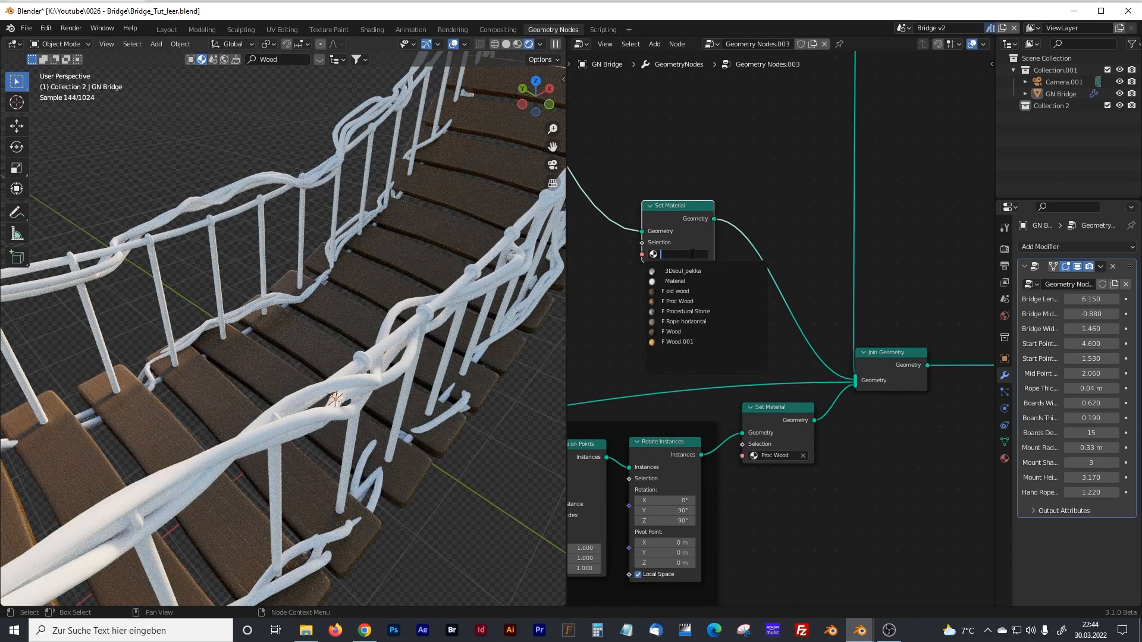
pyautogui.click(696, 321)
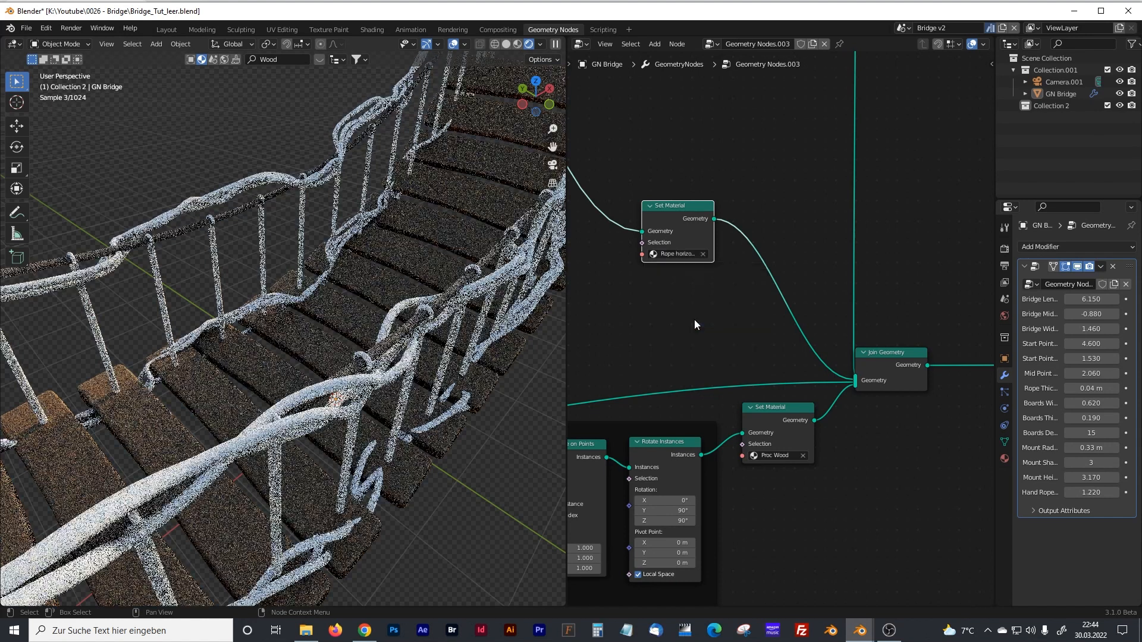
# - Duplicate the Rope horizontal Set Material node onto the vertical link into Join Geometry and check the ropes
pyautogui.hotkey('shift', 'd')
pyautogui.click(801, 208)
pyautogui.scroll(-3, 368, 318)
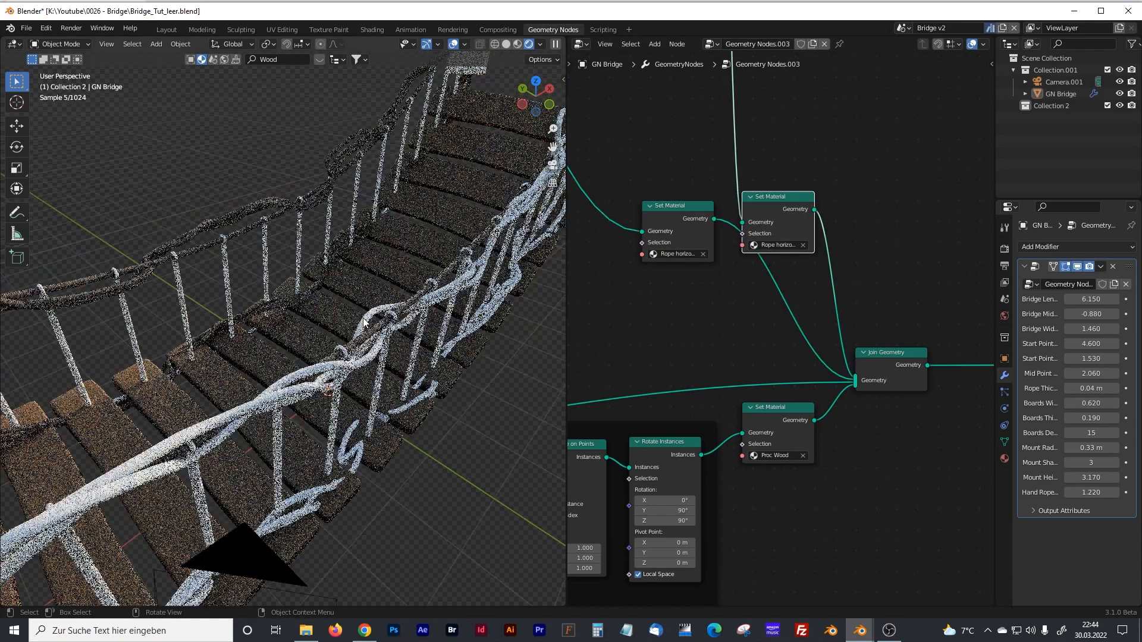
pyautogui.moveTo(307, 315); pyautogui.dragTo(561, 302, button='middle')
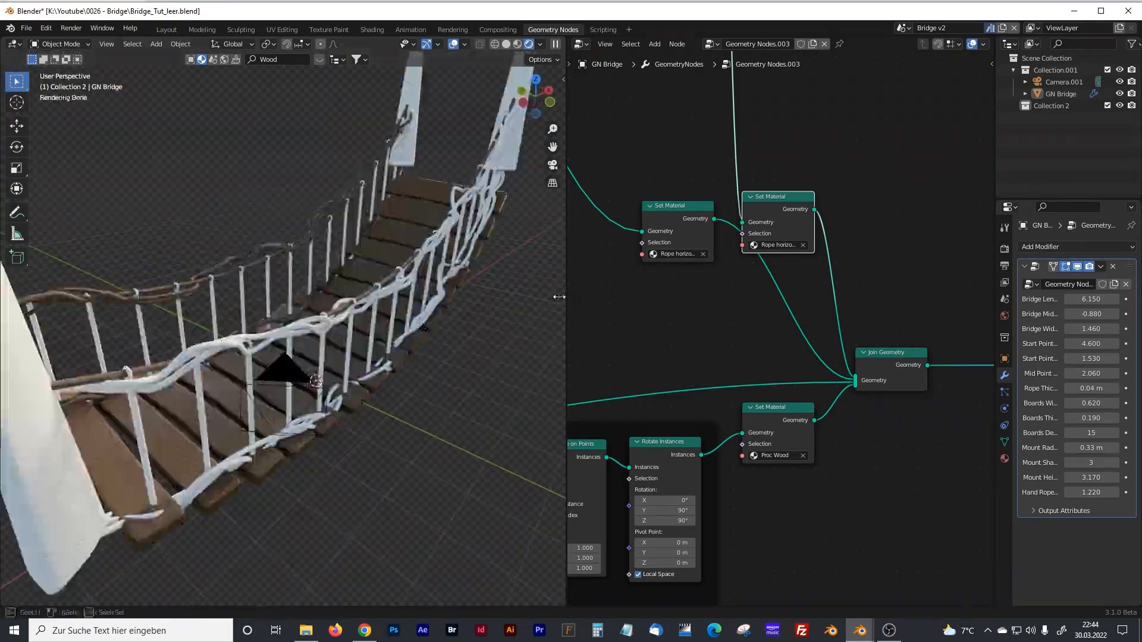
# - Widen the properties editor and 3D viewport, and set Bridge Width to 1.370 and Mid Point X Pos to 2.330
pyautogui.moveTo(561, 302); pyautogui.dragTo(519, 302)
pyautogui.moveTo(995, 323)
pyautogui.mouseDown()
pyautogui.moveTo(827, 323)
pyautogui.moveTo(1032, 329)
pyautogui.moveTo(1005, 329)
pyautogui.mouseUp()
pyautogui.moveTo(1011, 374); pyautogui.dragTo(1038, 373)
pyautogui.moveTo(517, 312); pyautogui.dragTo(693, 313)
pyautogui.moveTo(555, 325); pyautogui.dragTo(509, 326, button='middle')
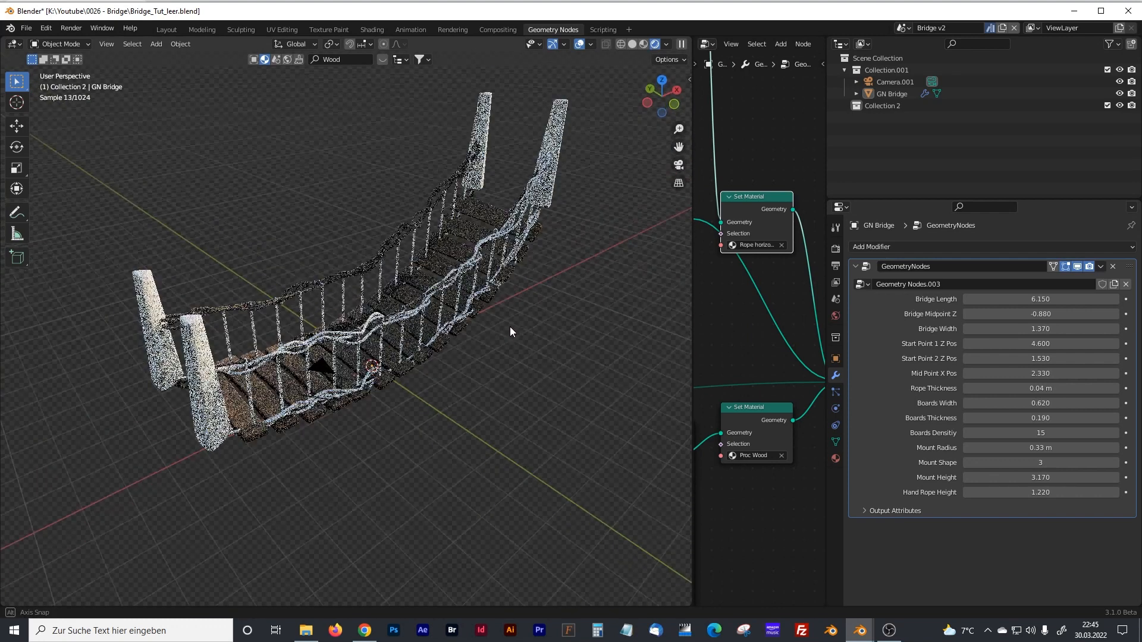